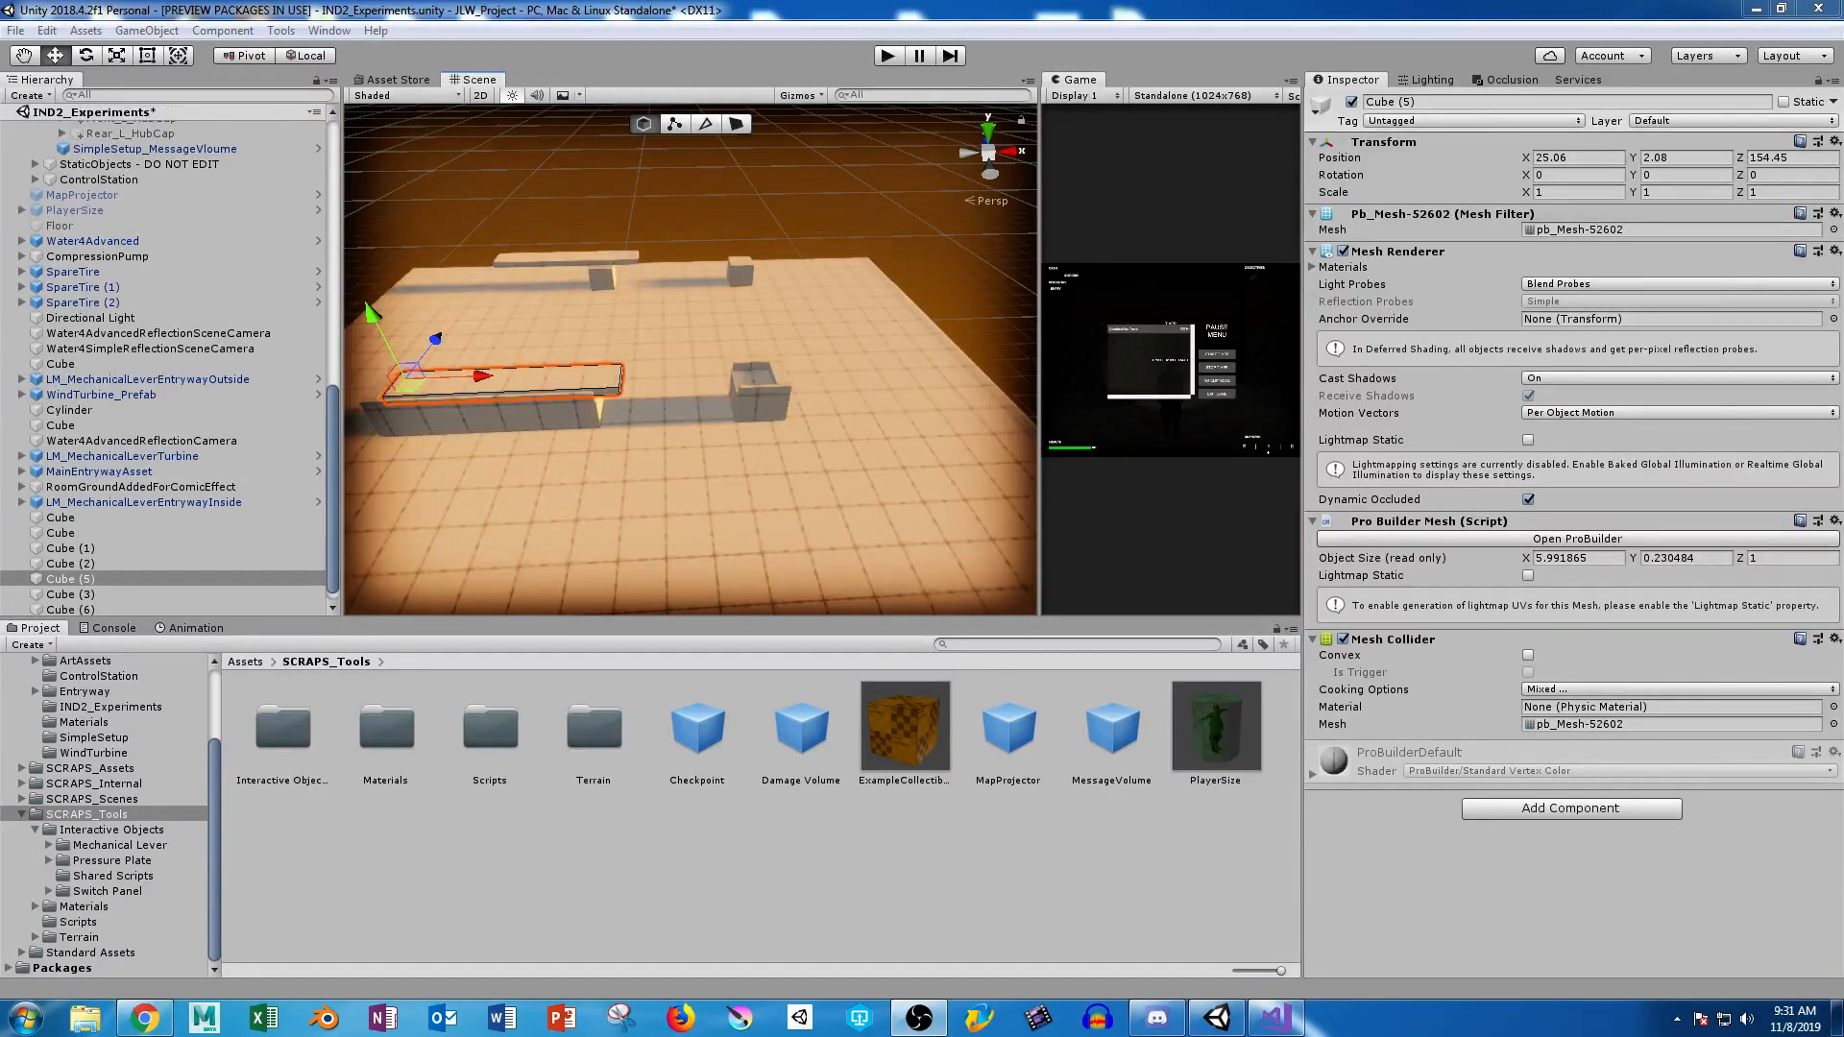
Examine the notched end block at the far end of the track from several sides.
right_click_drag(691, 360, 711, 423)
key("w")
key("s")
middle_click_drag(711, 422, 865, 466)
left_click(769, 394)
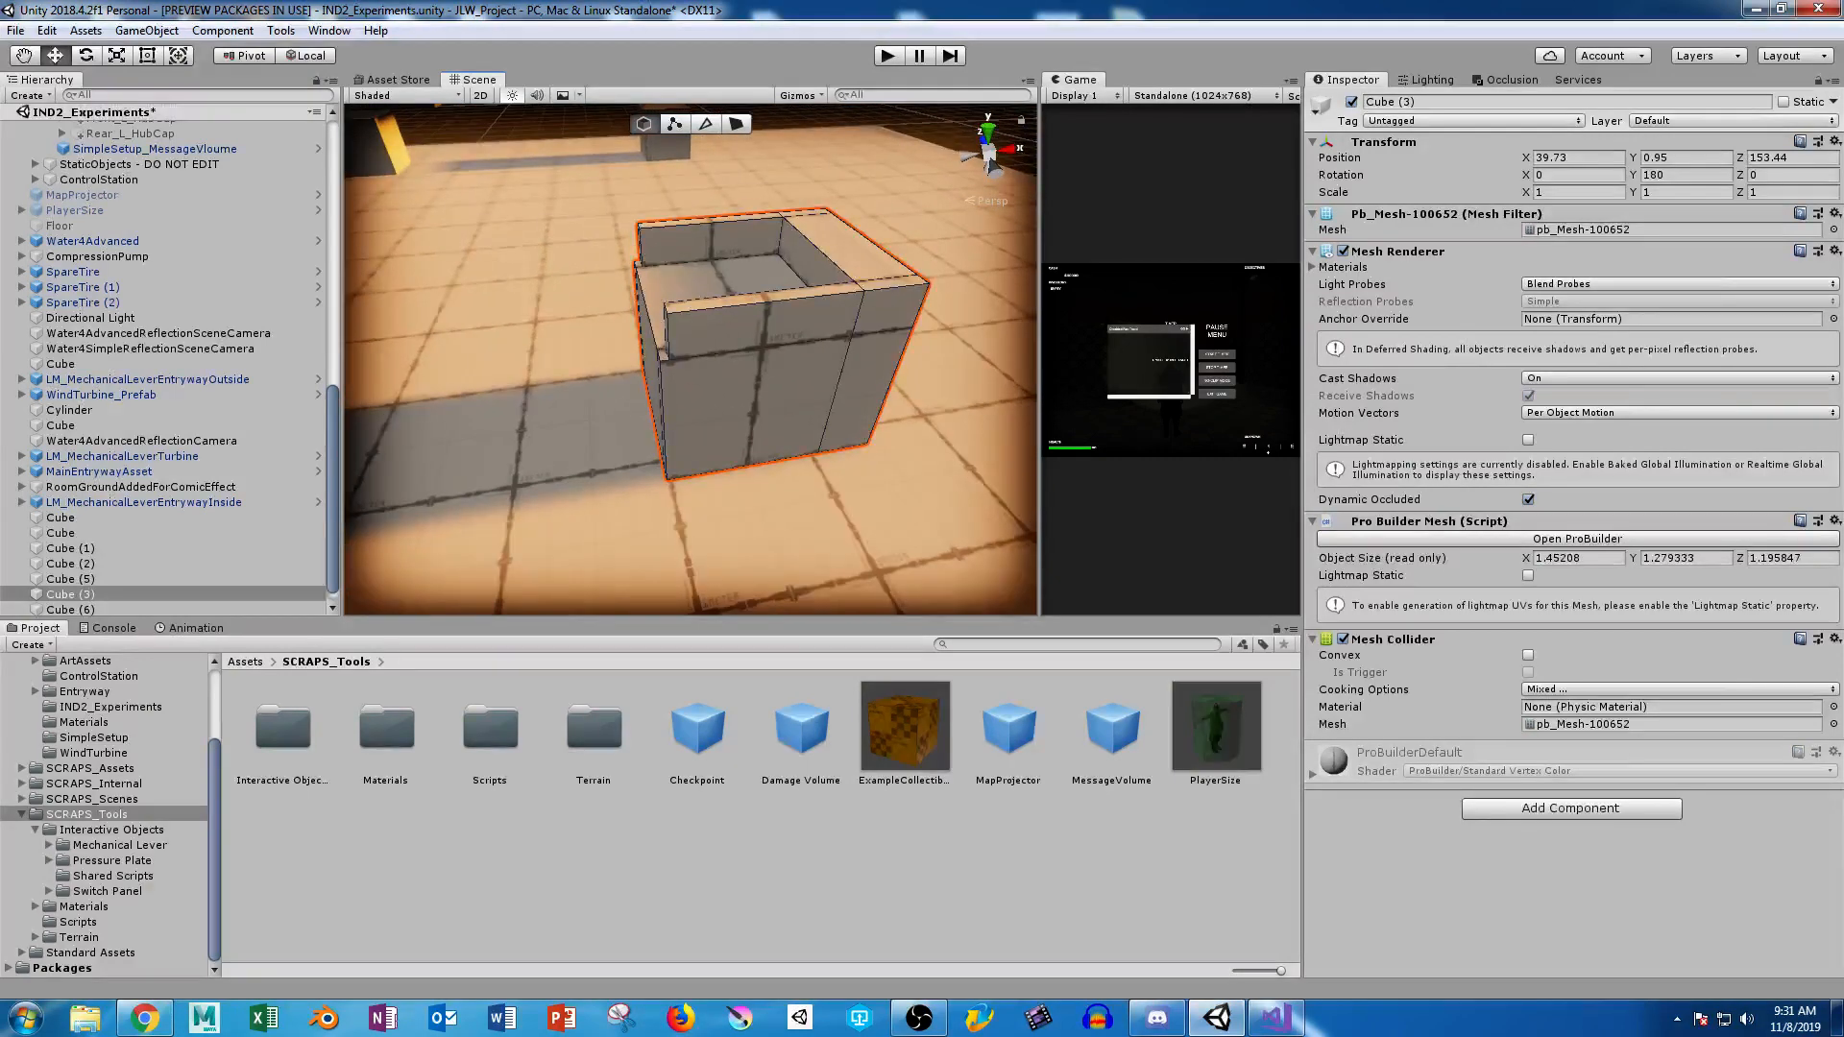
scroll(769, 394, "down", 3)
middle_click_drag(769, 394, 673, 408)
left_click_drag(673, 408, 893, 389, "alt")
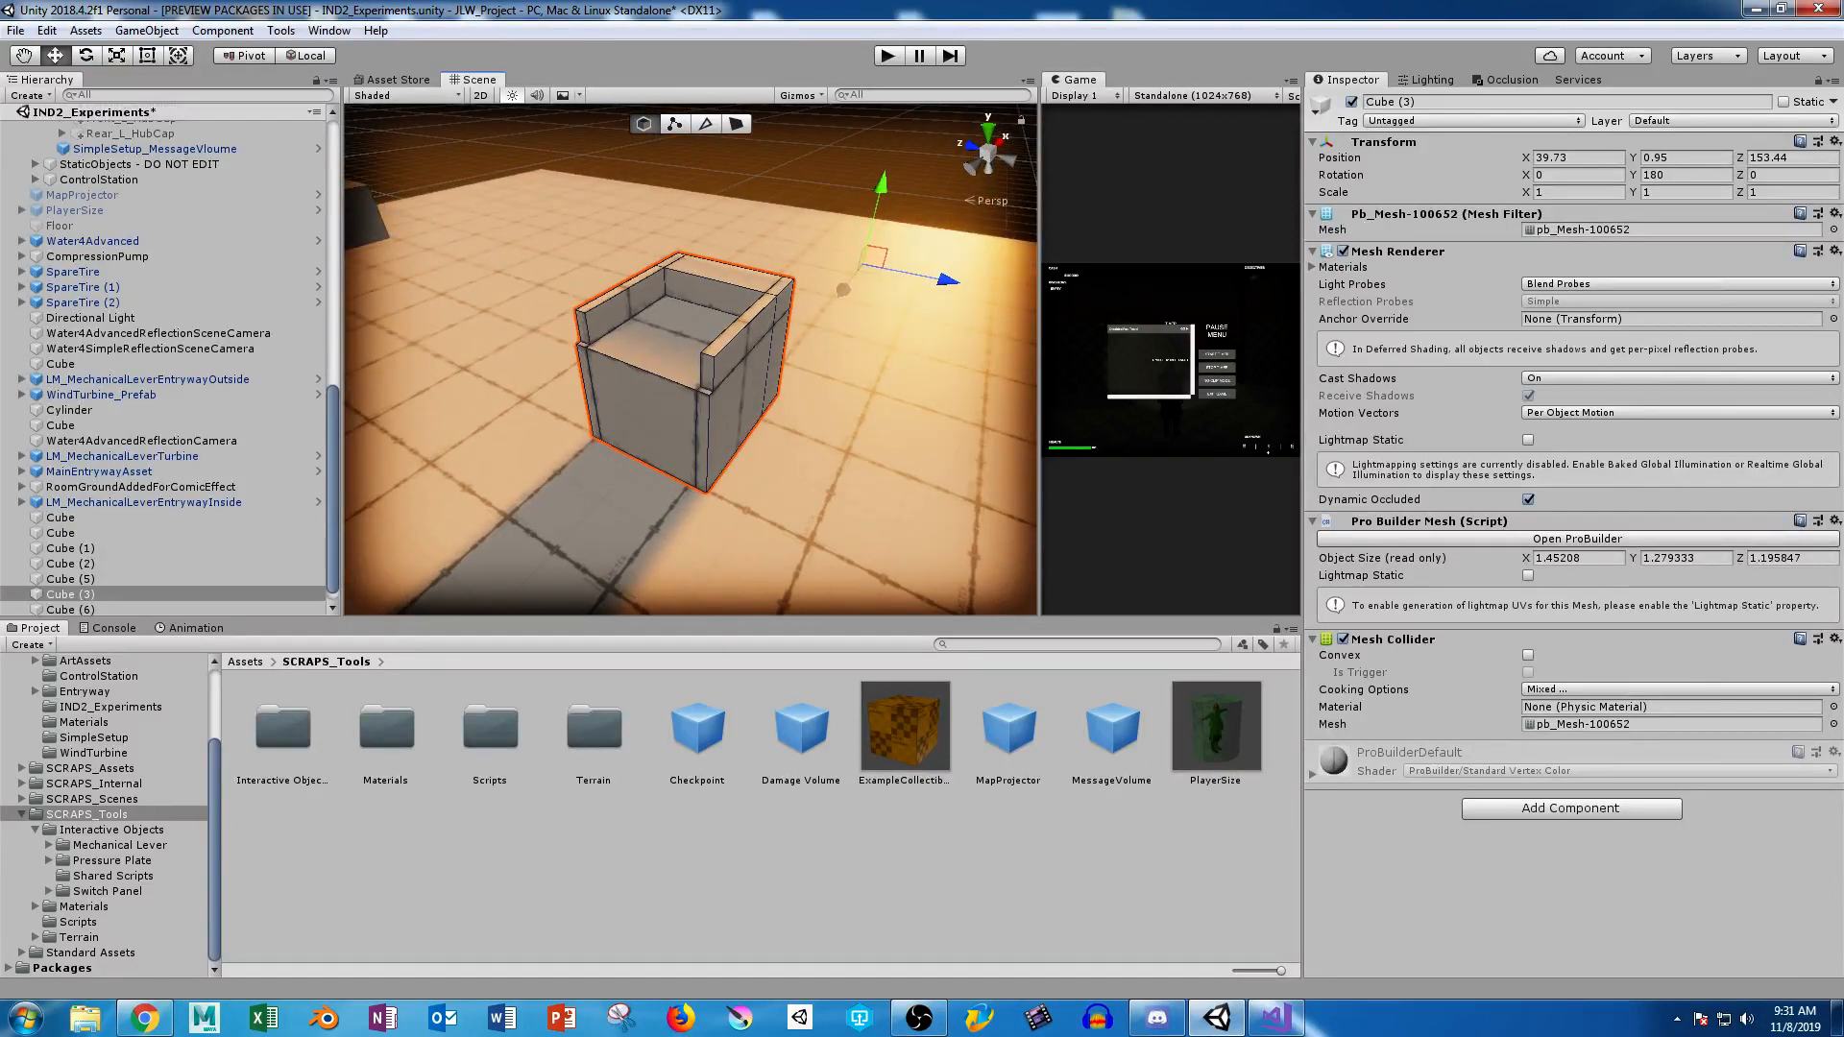
scroll(894, 389, "down", 4)
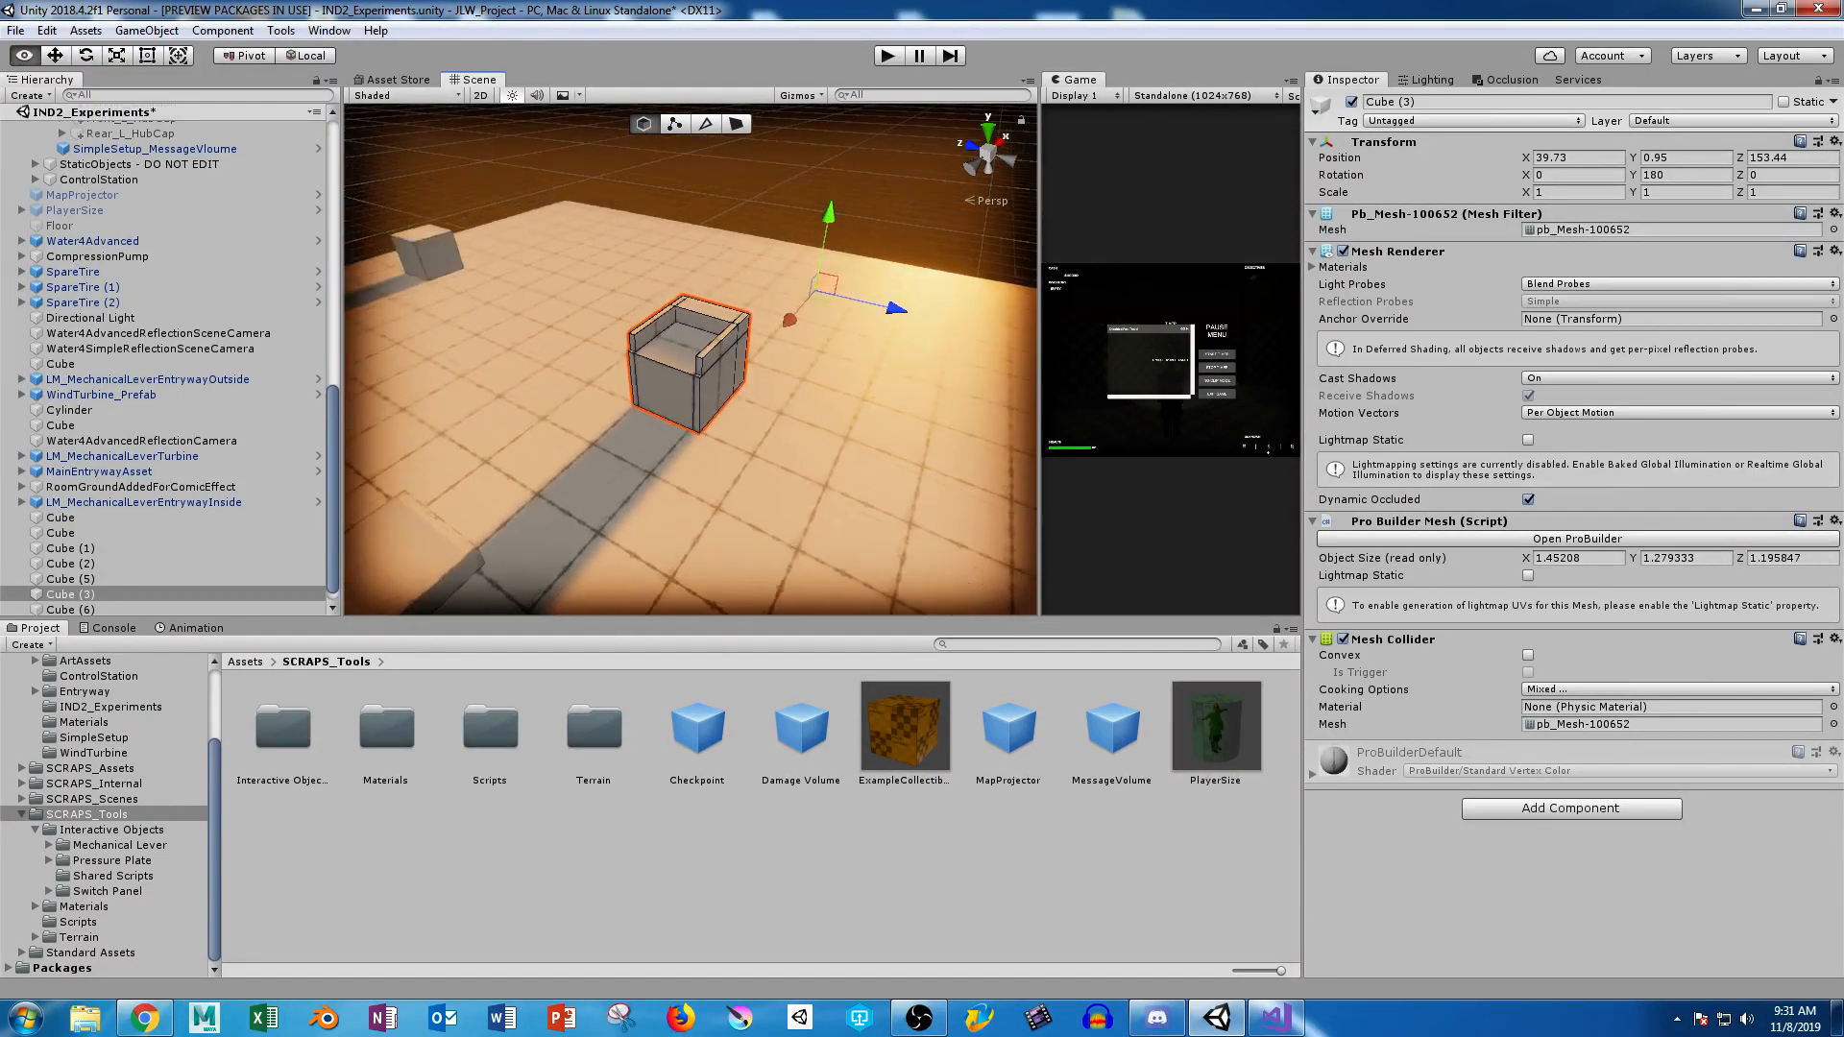
left_click_drag(893, 389, 677, 384, "alt")
middle_click_drag(678, 384, 773, 417)
Slide the plank Cube (5) along X to about 29.08, into the notch of the end block.
left_click(428, 423)
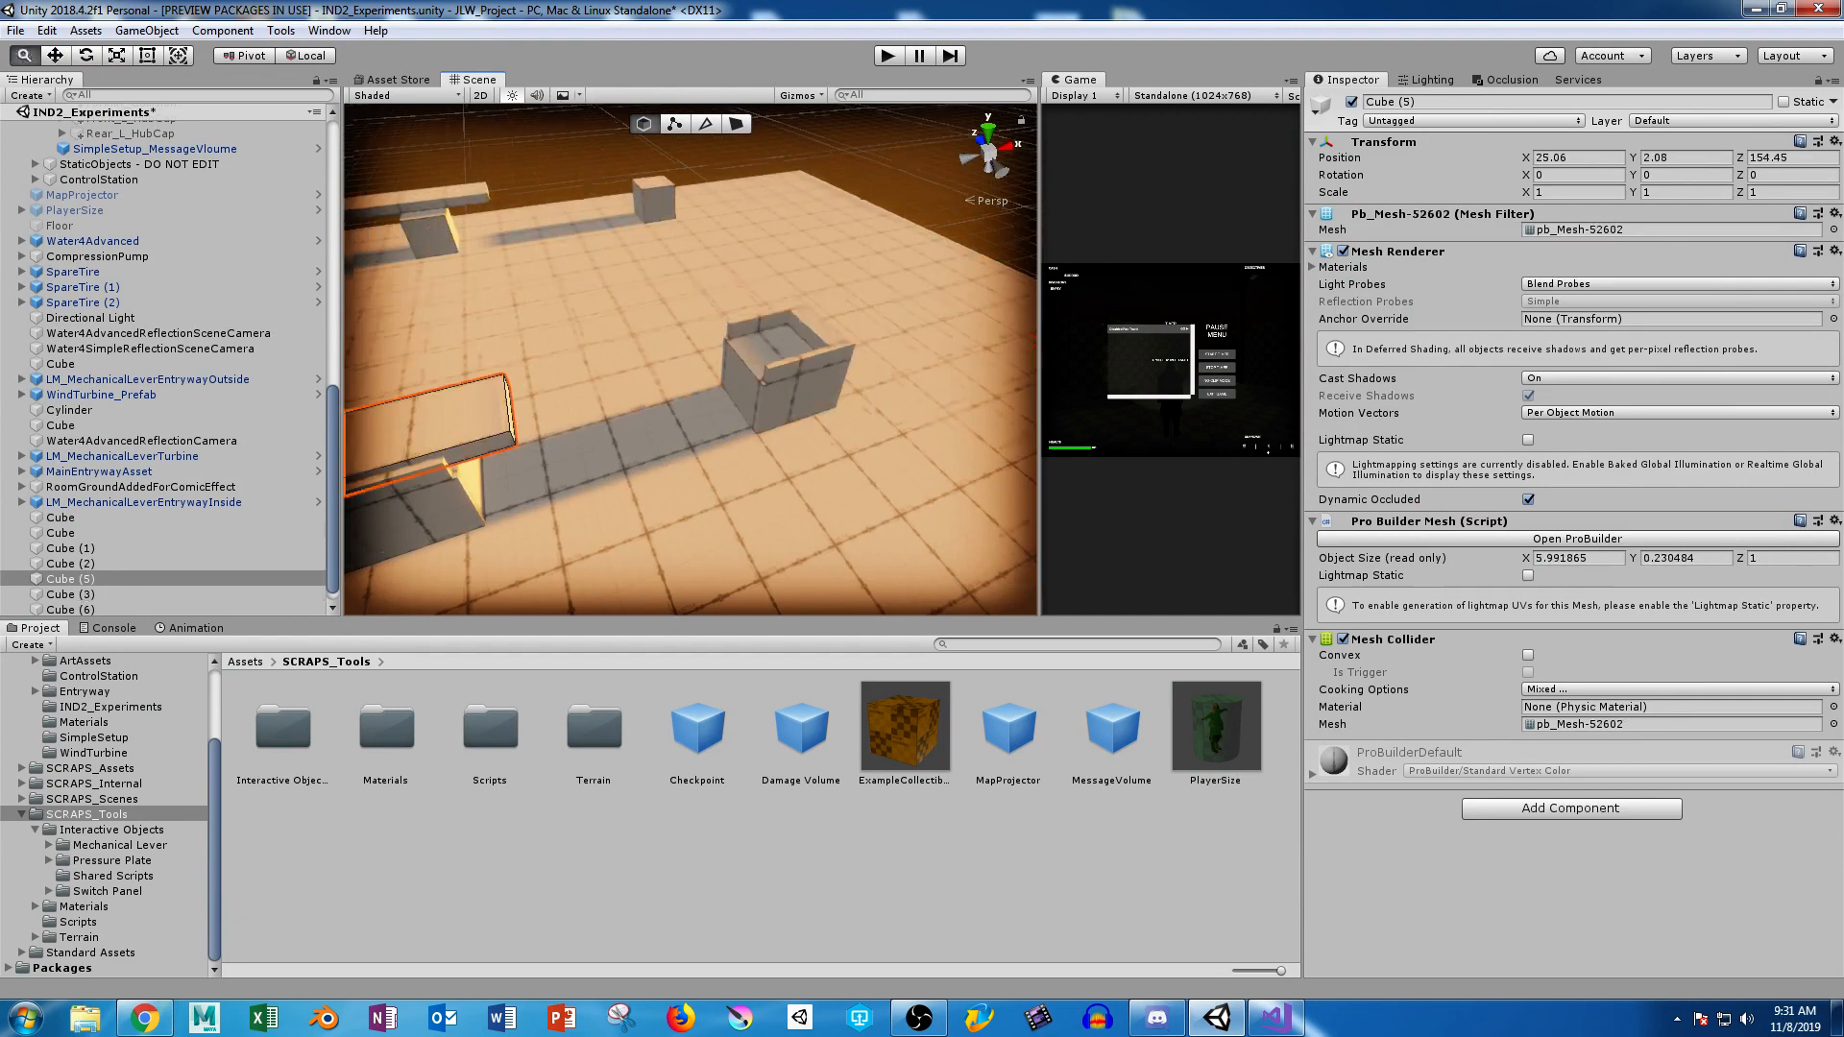
scroll(428, 422, "down", 3)
middle_click_drag(428, 423, 617, 373)
left_click_drag(623, 371, 825, 317)
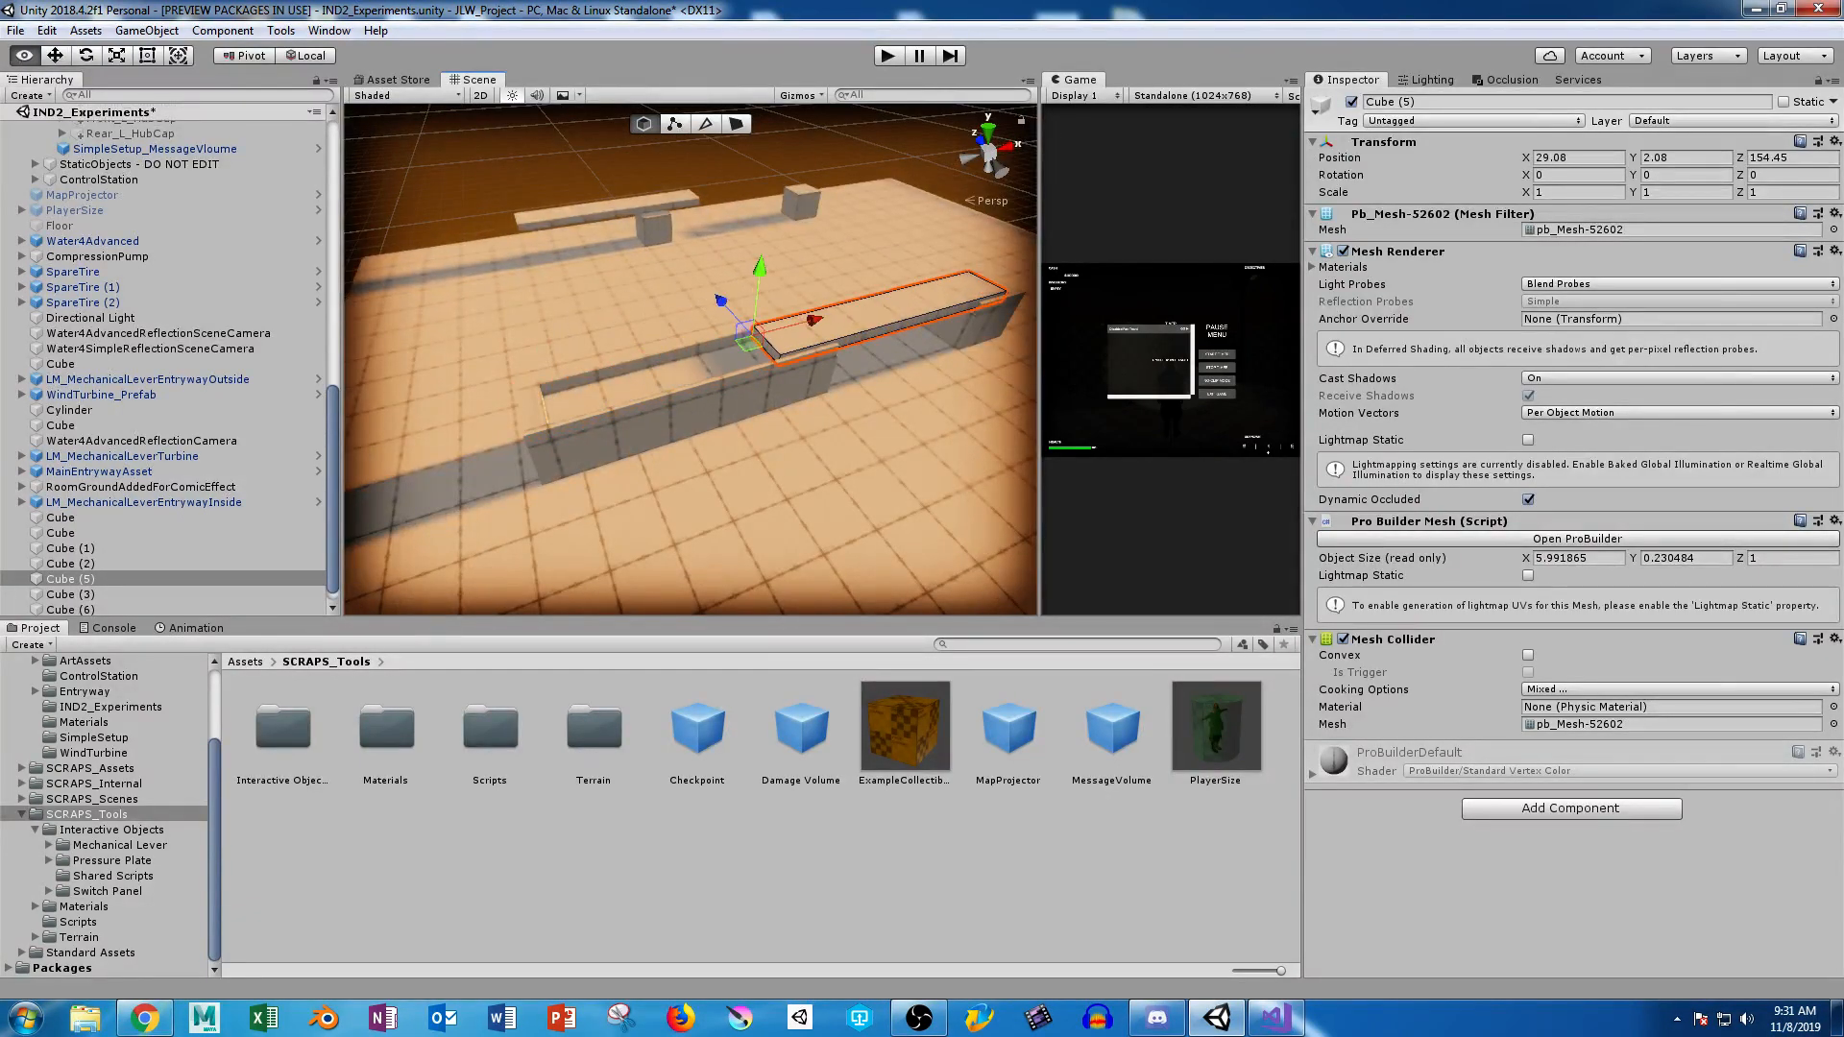
middle_click_drag(826, 317, 461, 413, "alt")
right_click_drag(461, 413, 596, 413, "alt")
middle_click_drag(595, 413, 605, 213, "alt")
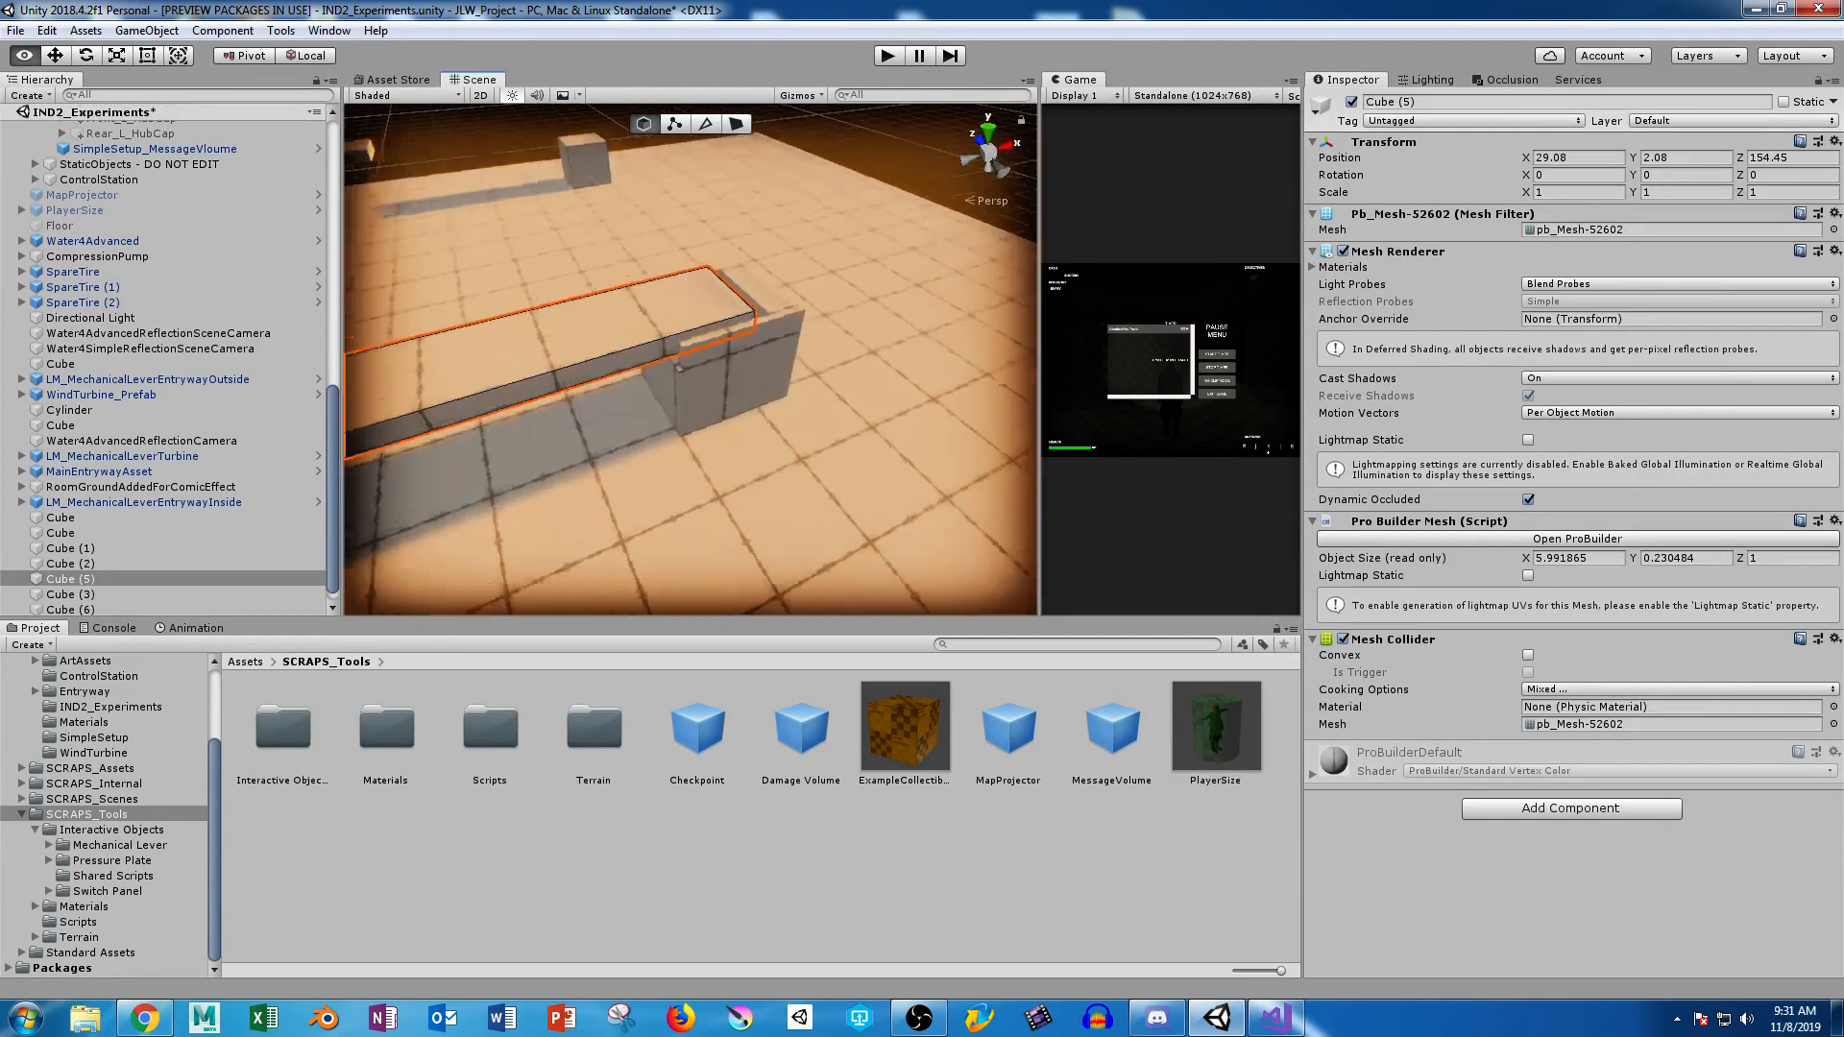
Narrow the plank to a Z scale of about 0.87 and shift it to about Z 154.39 to fit the notch.
left_click_drag(605, 214, 970, 235, "alt")
middle_click_drag(971, 236, 961, 117, "alt")
key("r")
mouse_move(571, 450)
left_mouse_down()
mouse_move(518, 418)
mouse_move(543, 399)
mouse_move(596, 459)
left_mouse_up()
key("w")
right_click_drag(595, 460, 682, 481, "alt")
left_click_drag(682, 480, 684, 494, "alt")
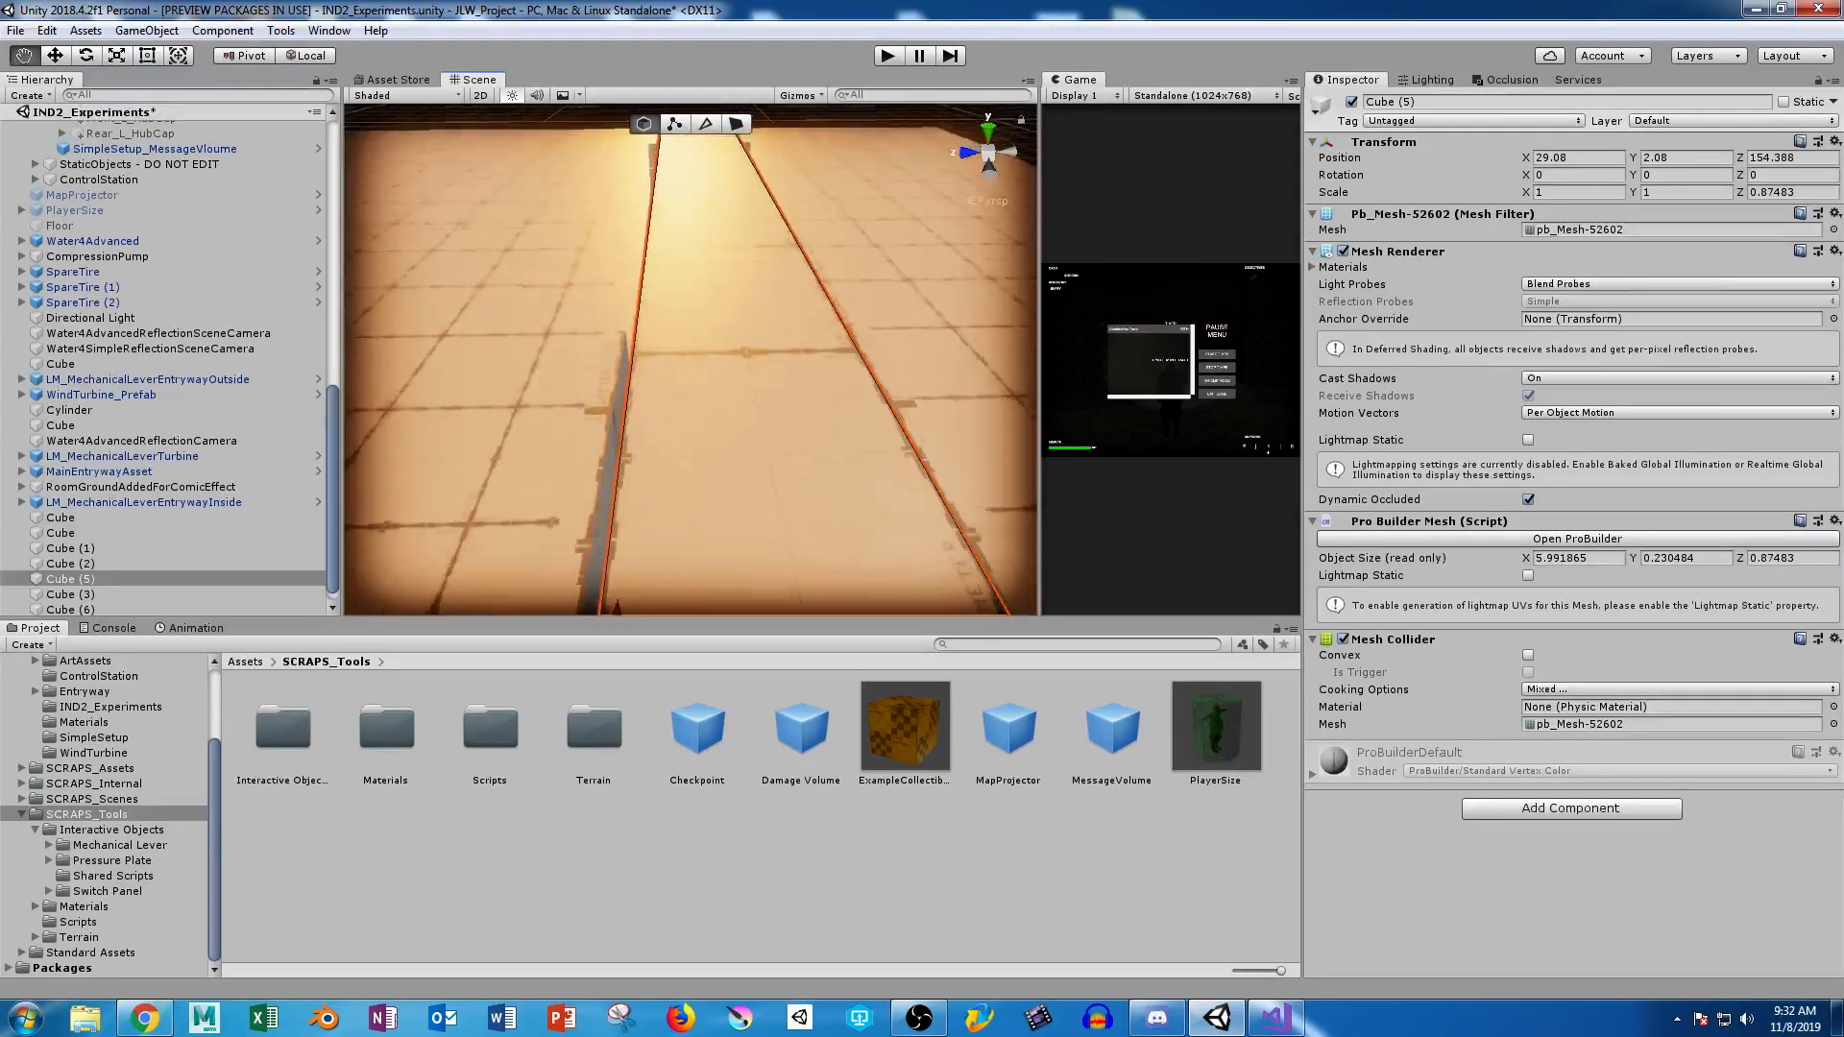
Slide the plank back along X to about 24.92, over the long base block.
right_click_drag(684, 495, 538, 450, "alt")
left_click_drag(538, 449, 471, 336, "alt")
middle_click_drag(470, 336, 816, 312, "alt")
right_click_drag(817, 313, 730, 327, "alt")
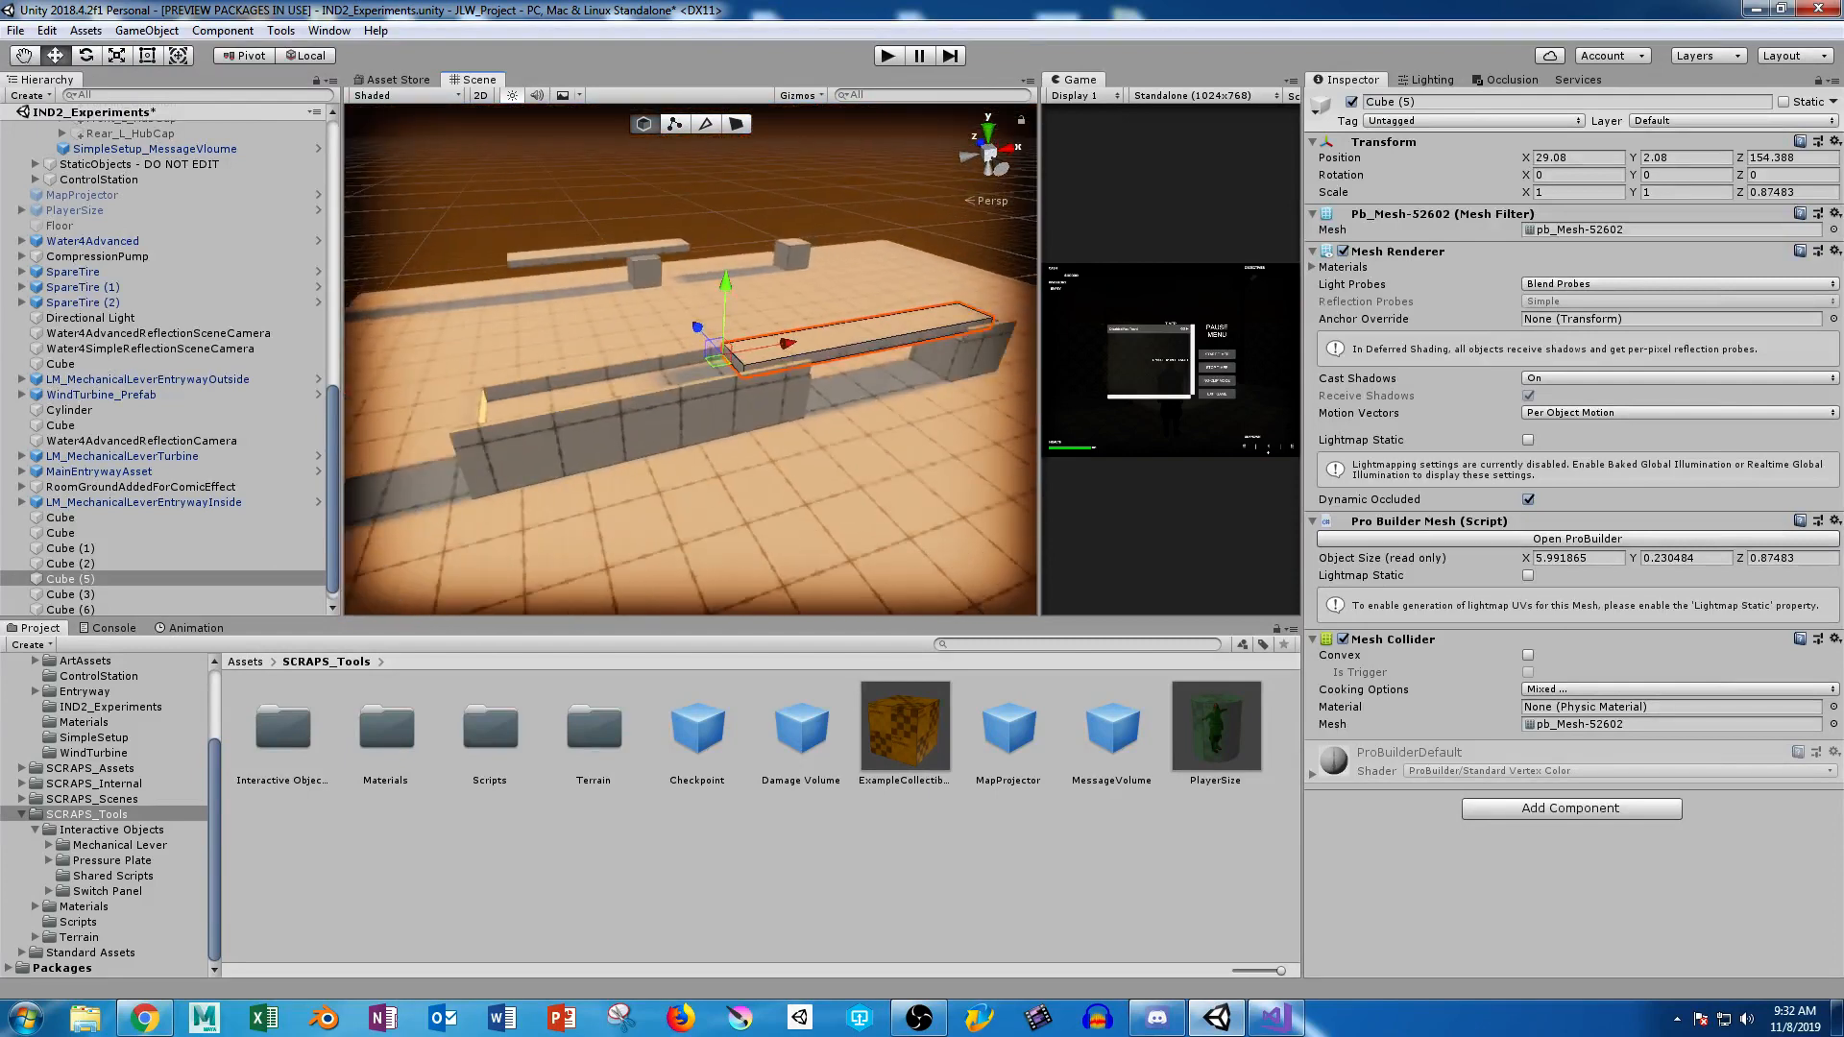
left_click_drag(782, 345, 559, 383)
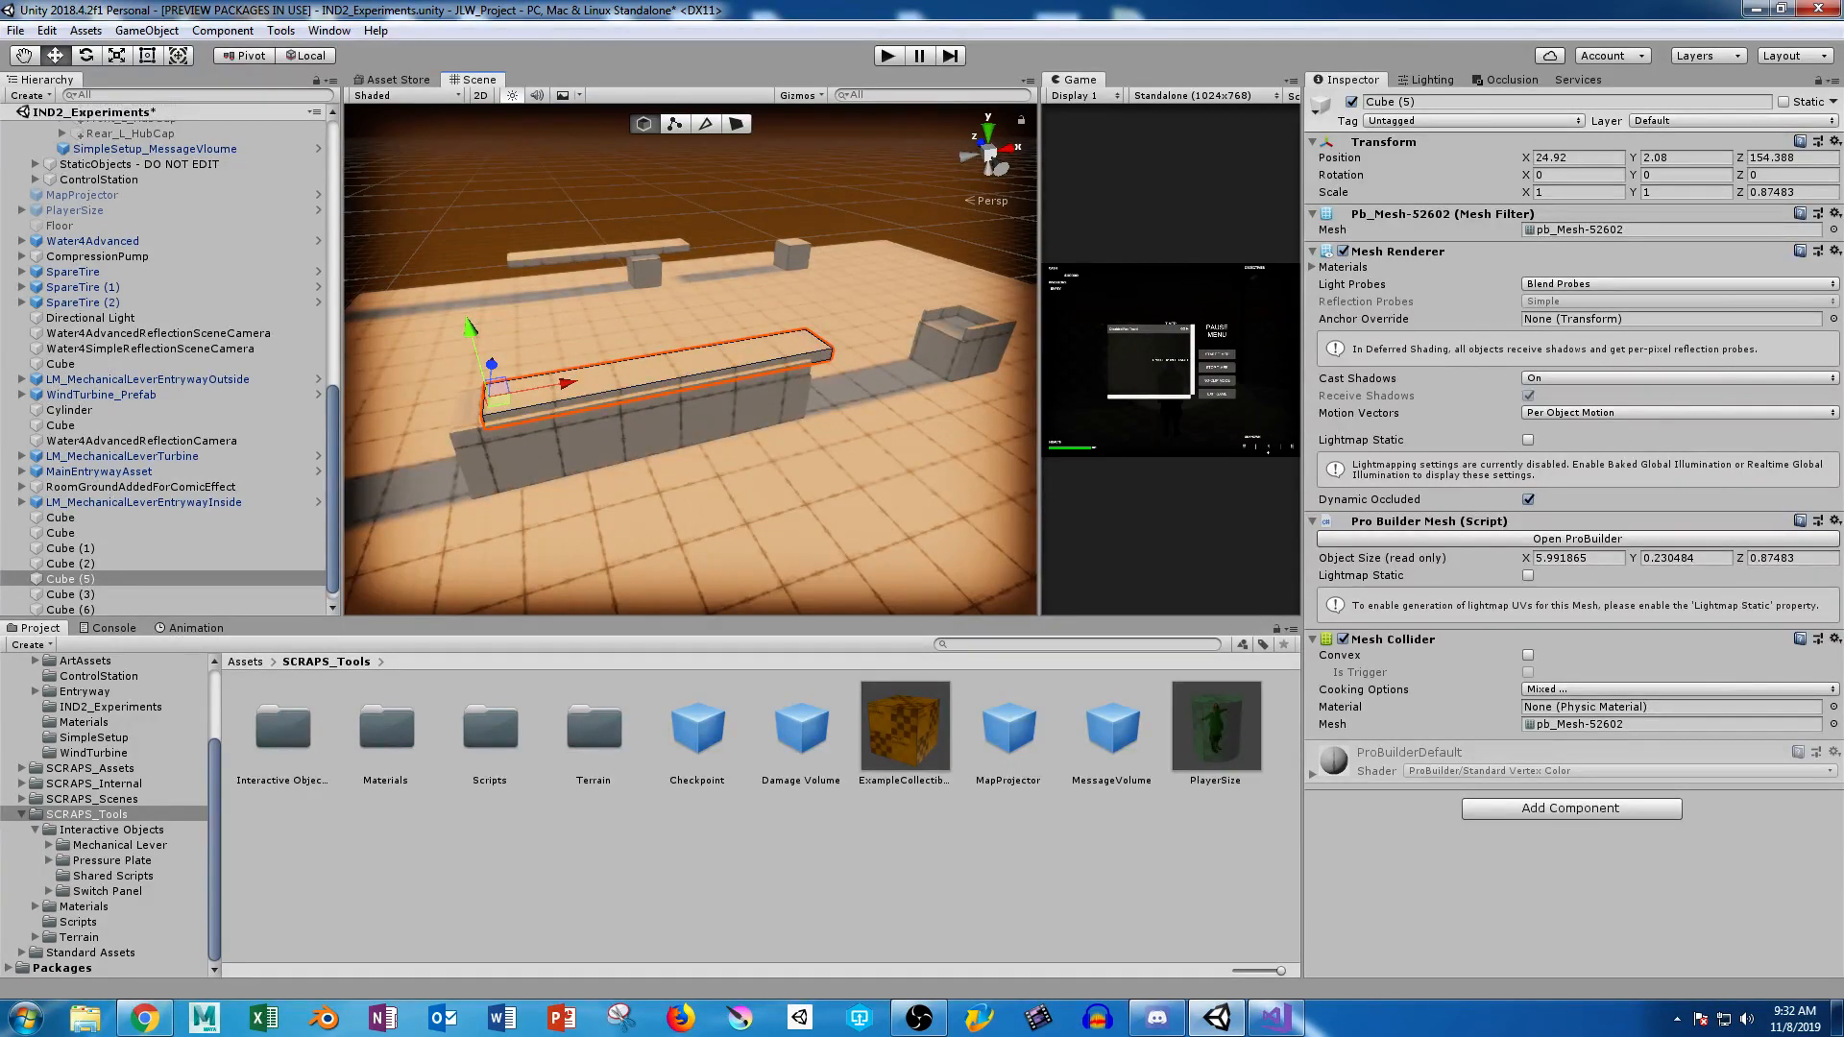
Add a Rigidbody to the plank and freeze its rotation on X, Y and Z and its position on Y and Z.
left_click(1570, 809)
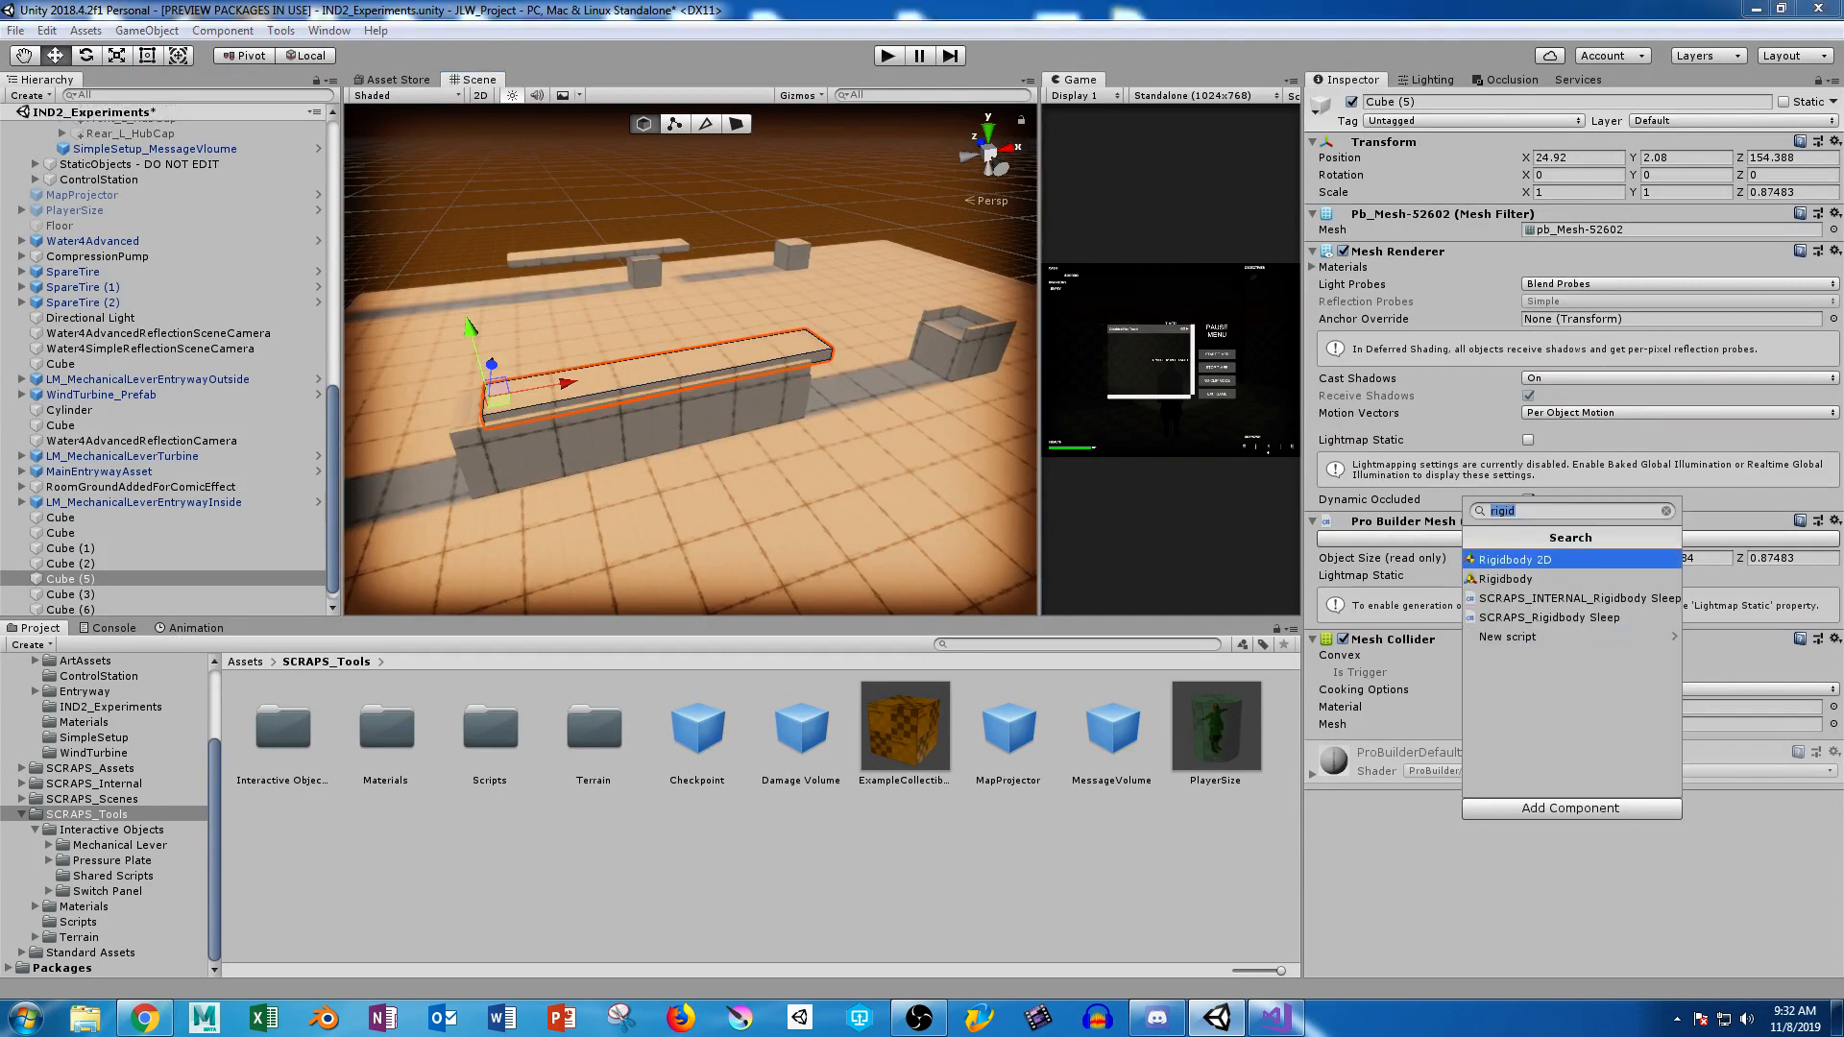
left_click(1518, 578)
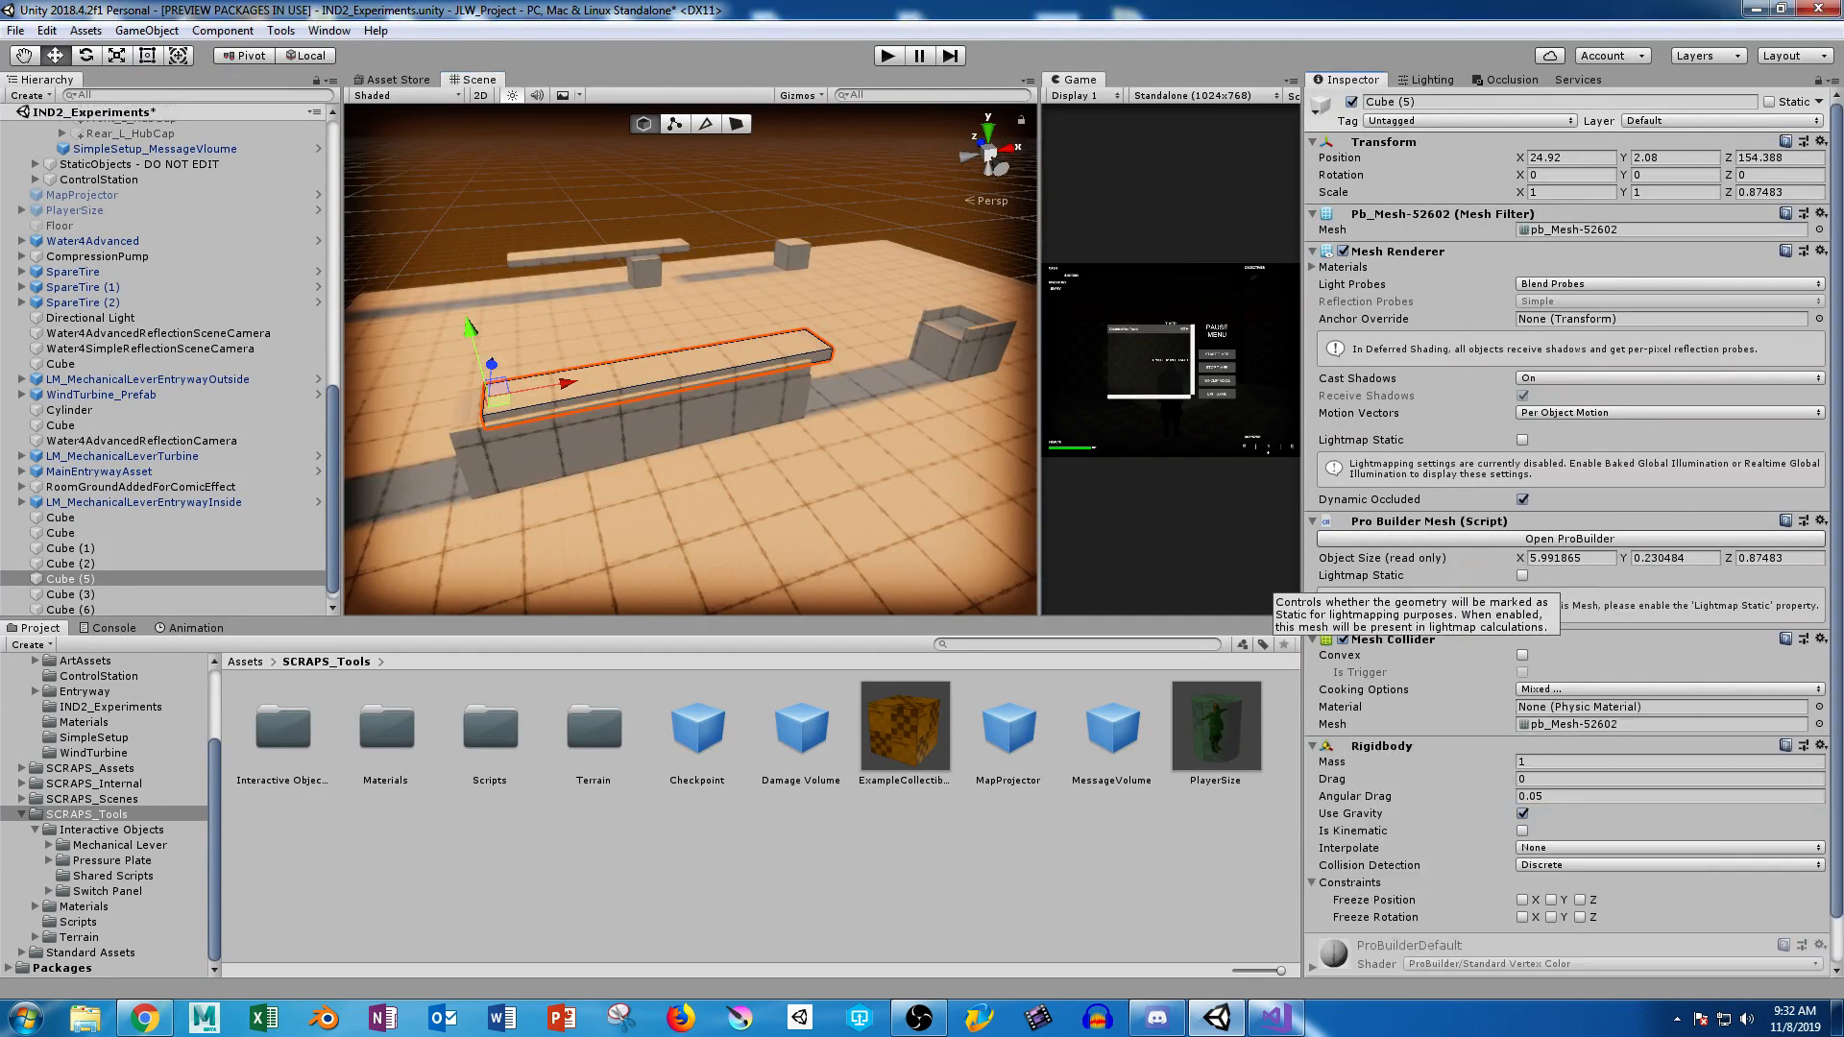
scroll(1518, 579, "down", 2)
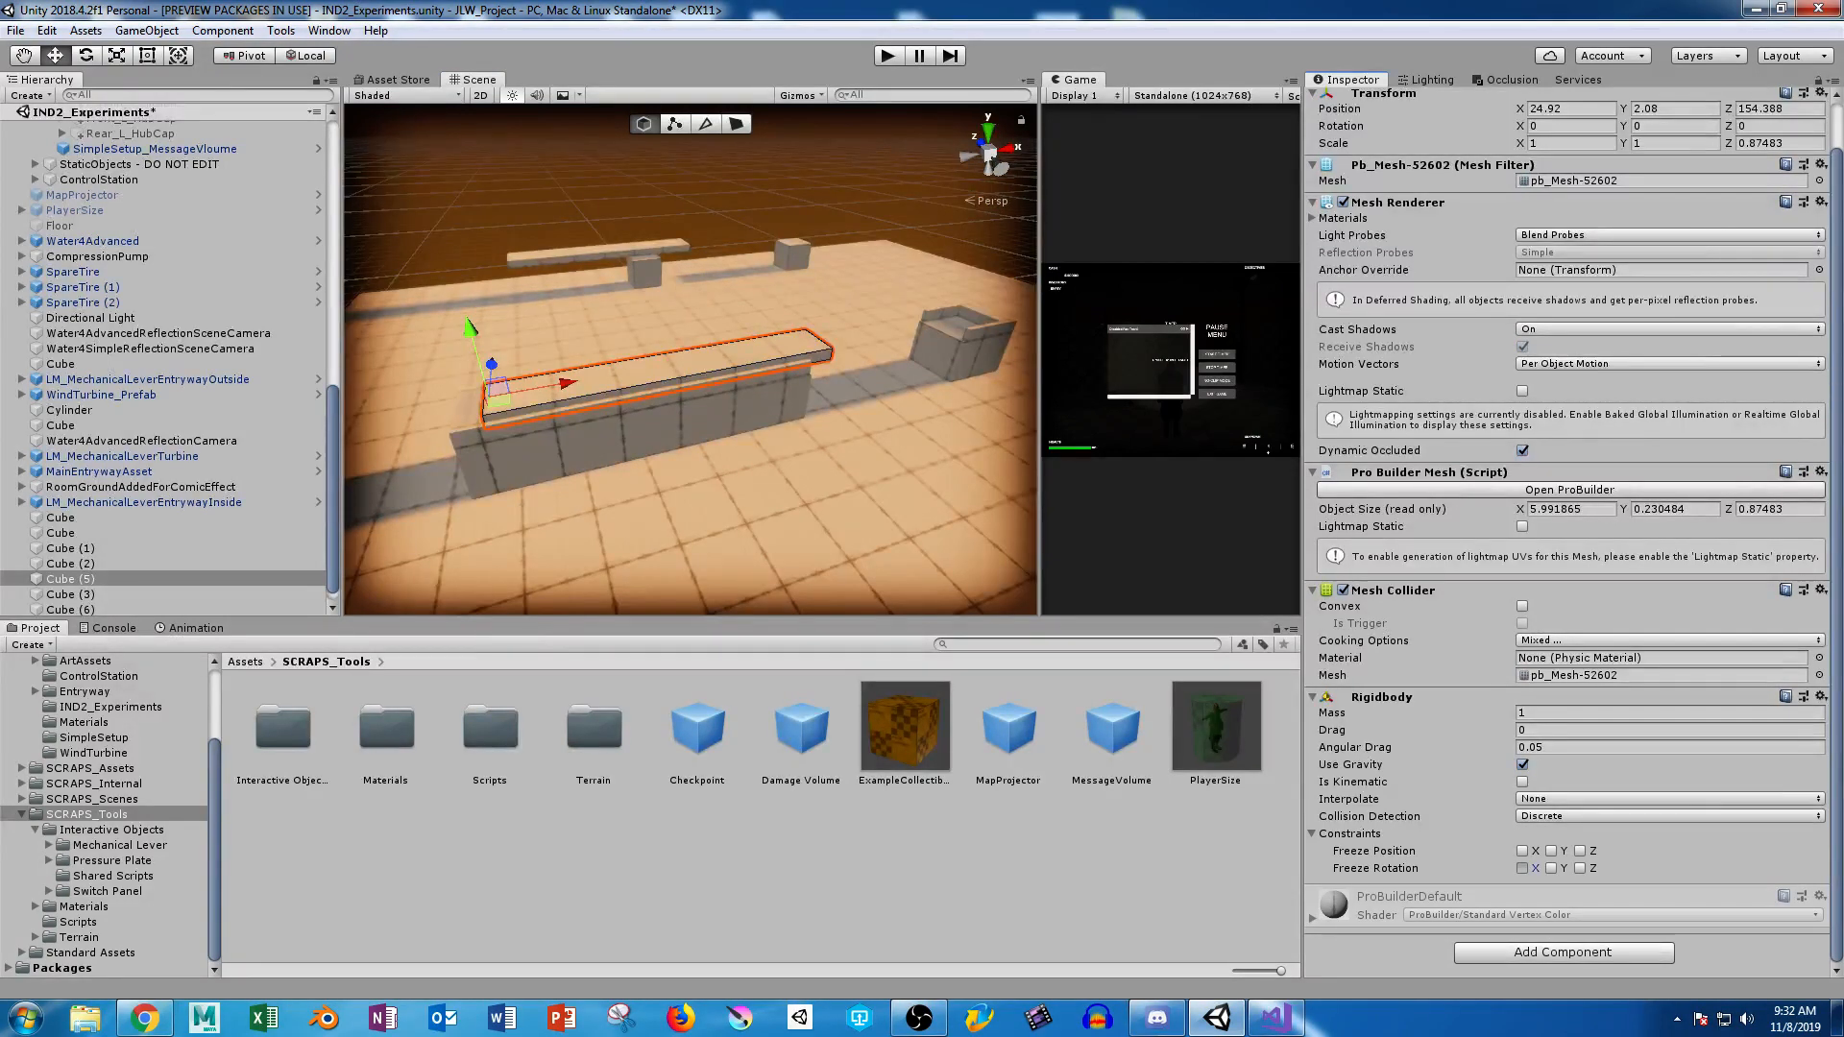
left_click(1522, 868)
left_click(1551, 868)
left_click(1580, 869)
left_click(1551, 852)
left_click(1581, 852)
left_click_drag(470, 329, 715, 245)
key("ctrl+z")
left_click_drag(672, 427, 442, 422)
key("ctrl+z")
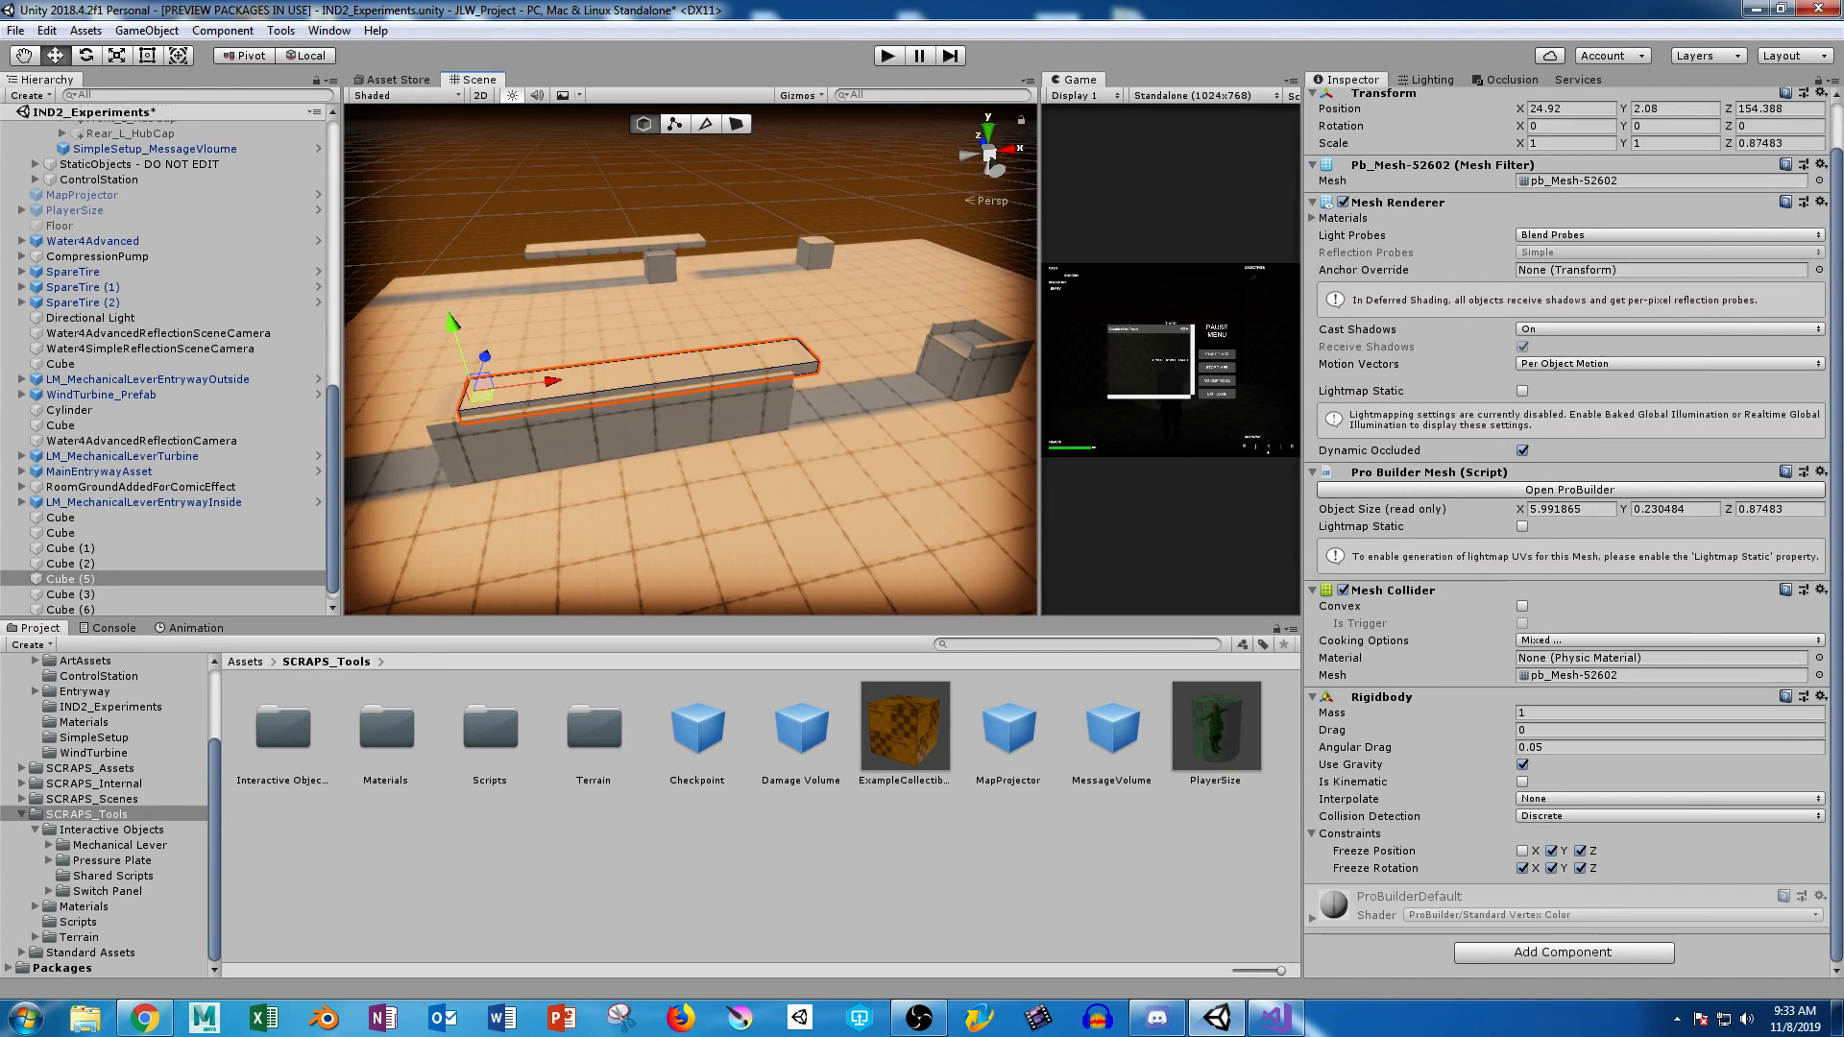
left_click(1564, 953)
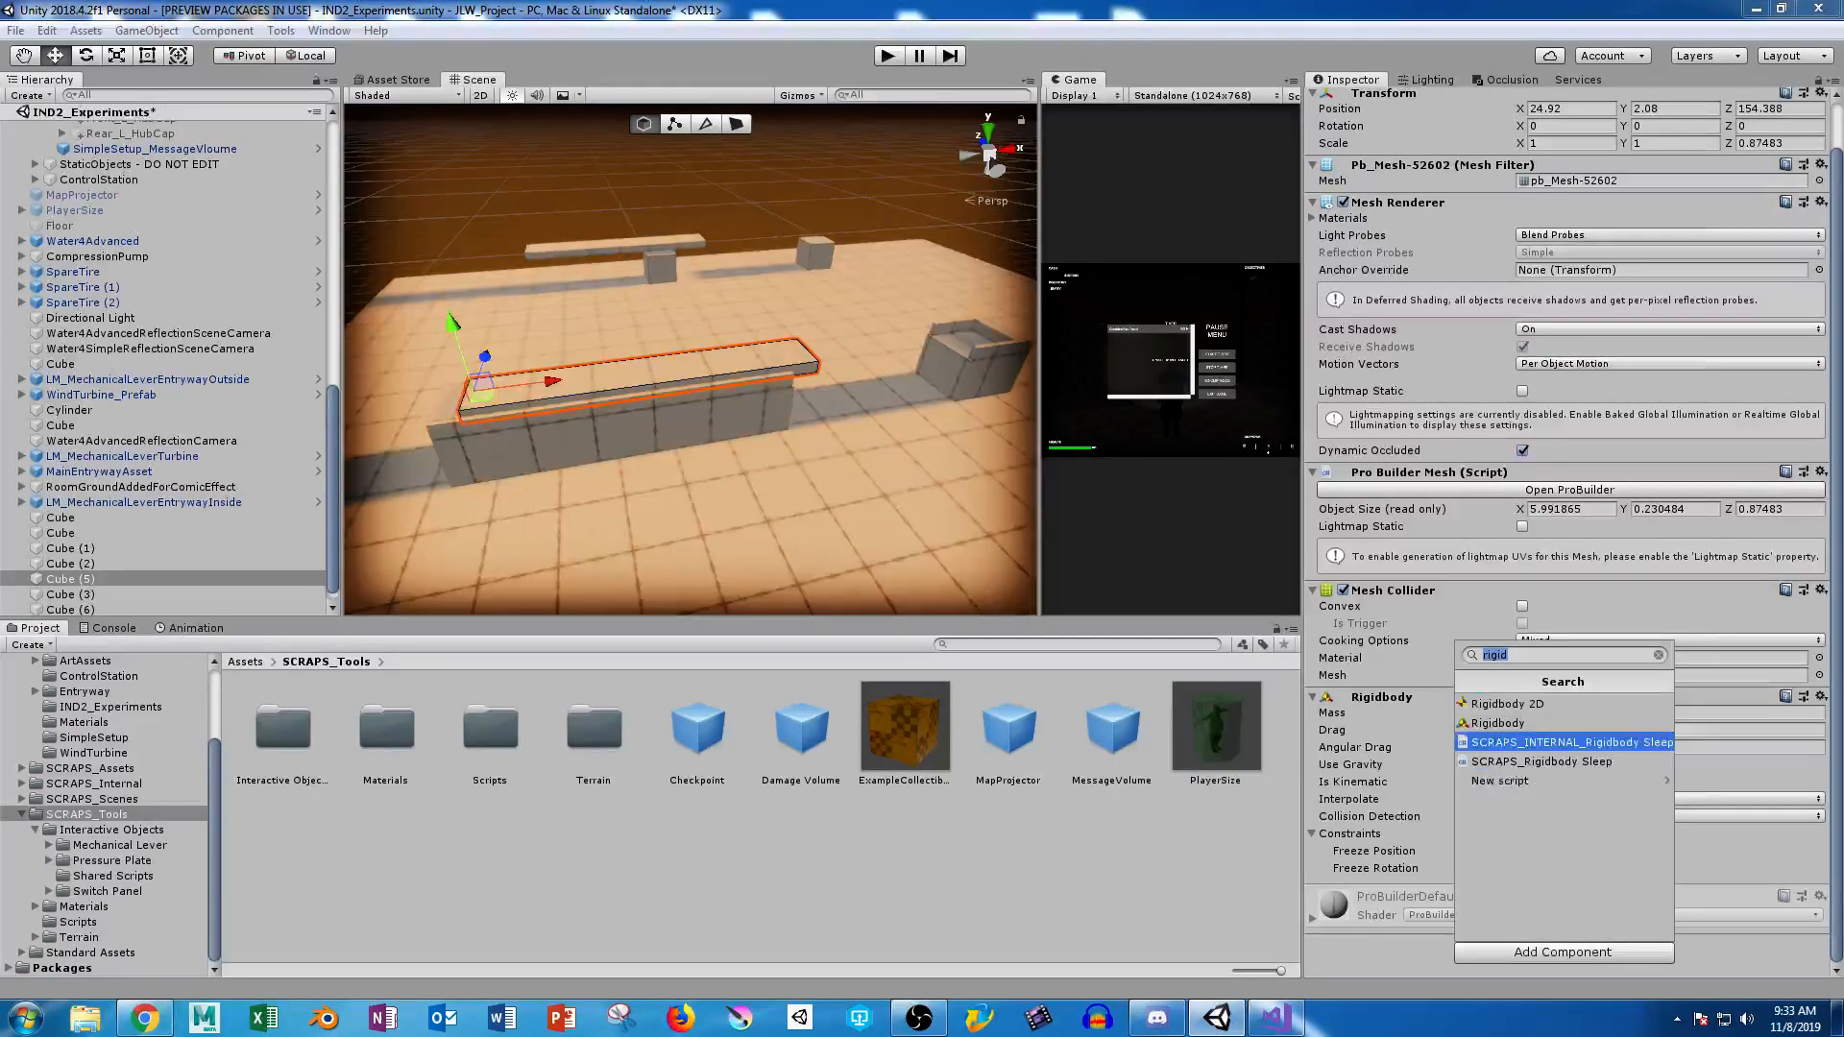
type("gra")
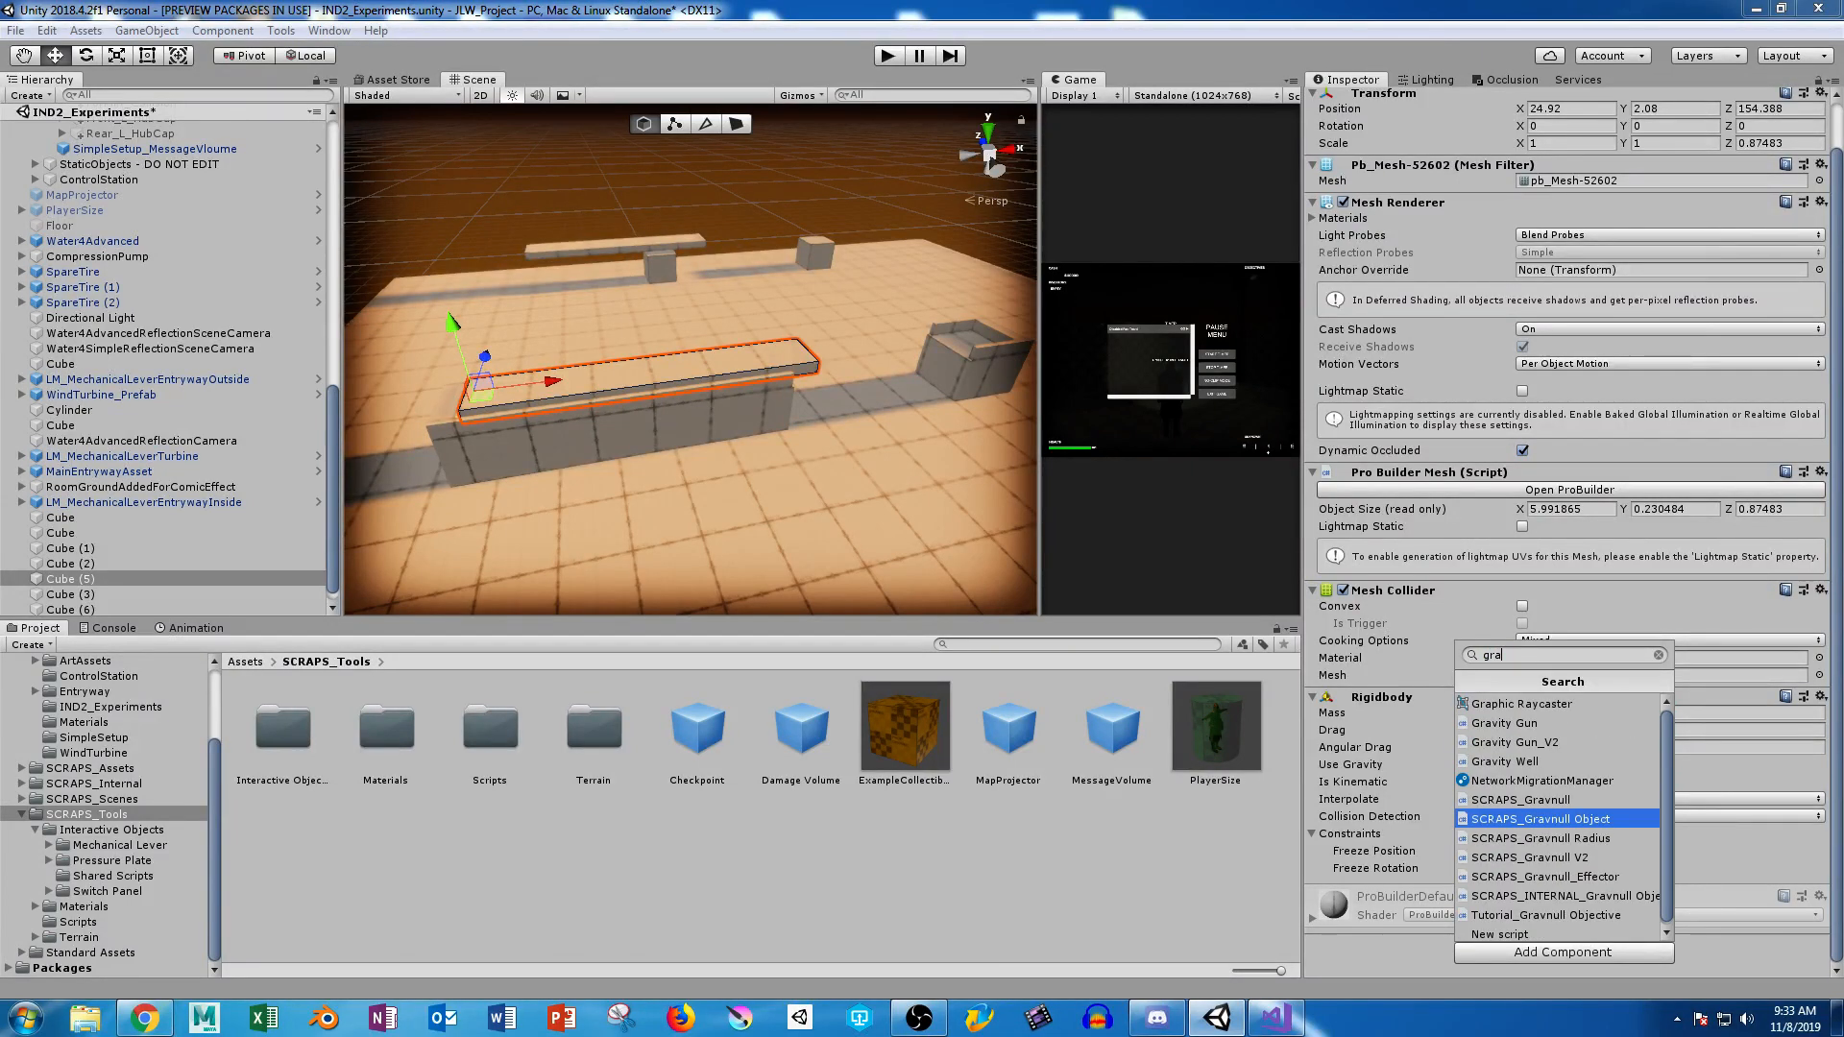
left_click(1522, 800)
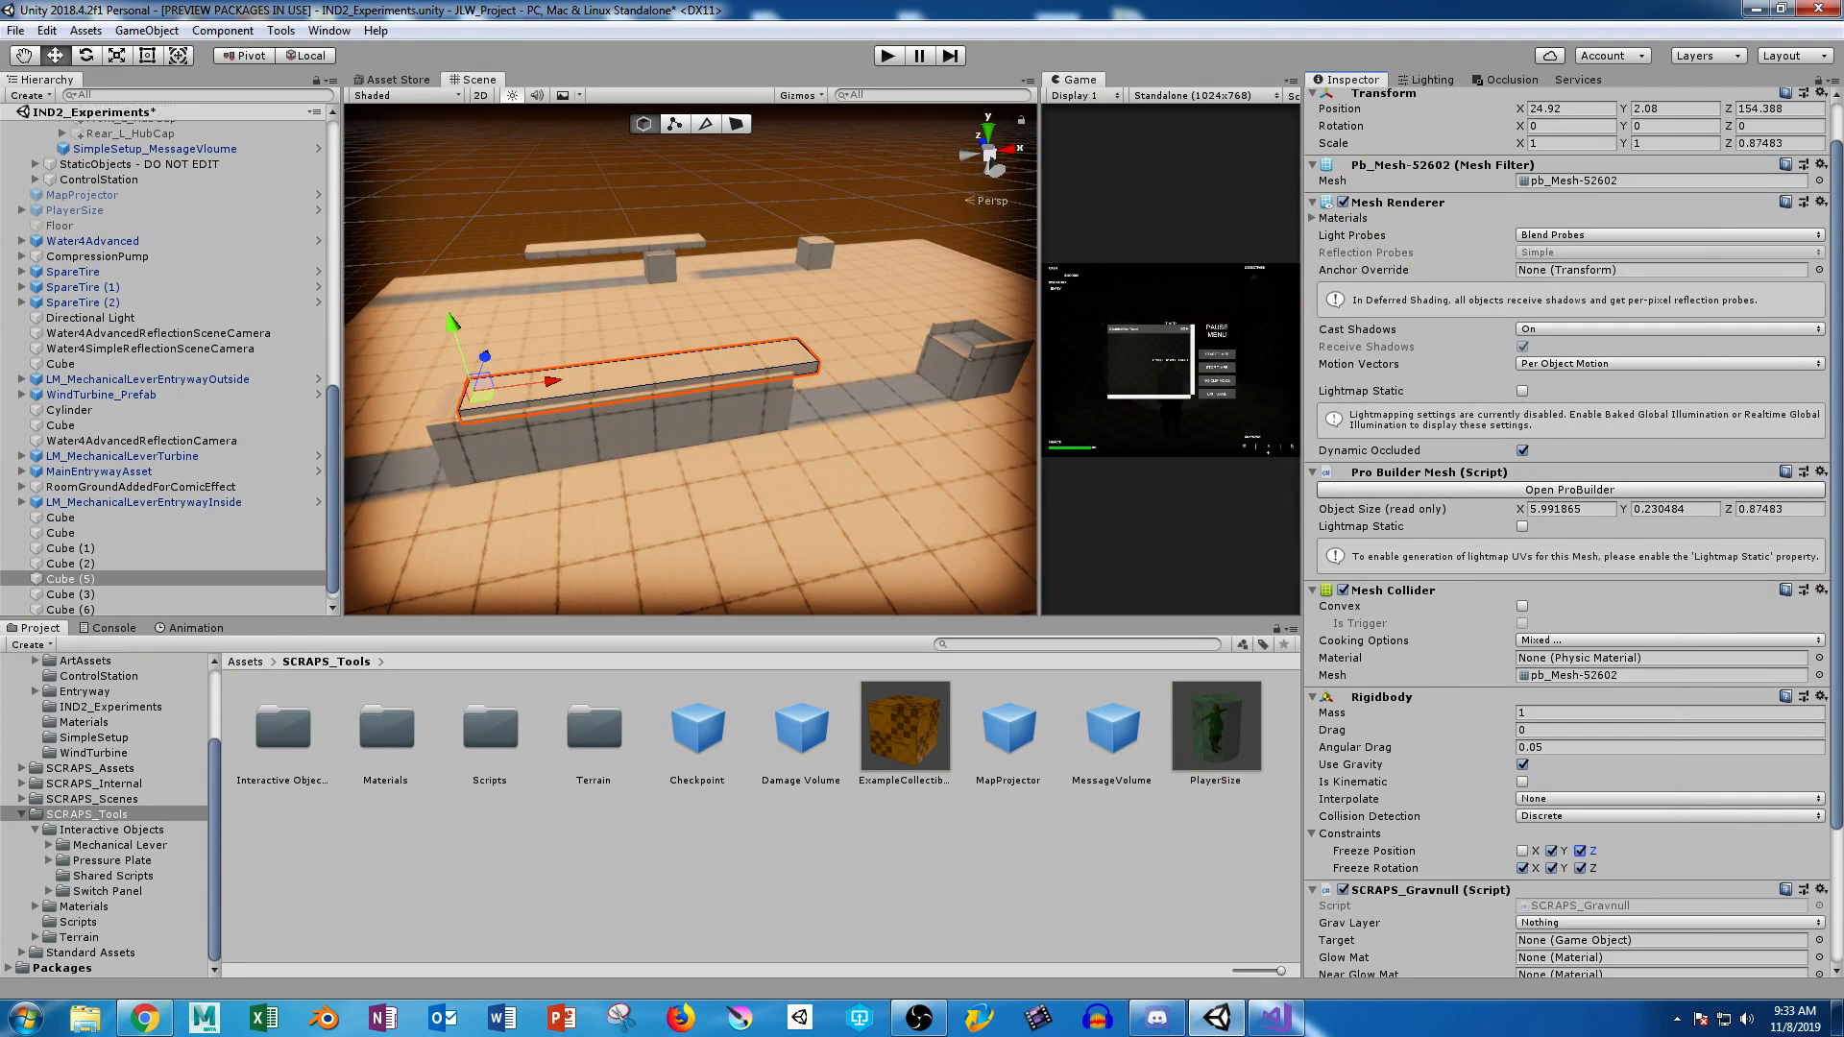
left_click(1821, 697)
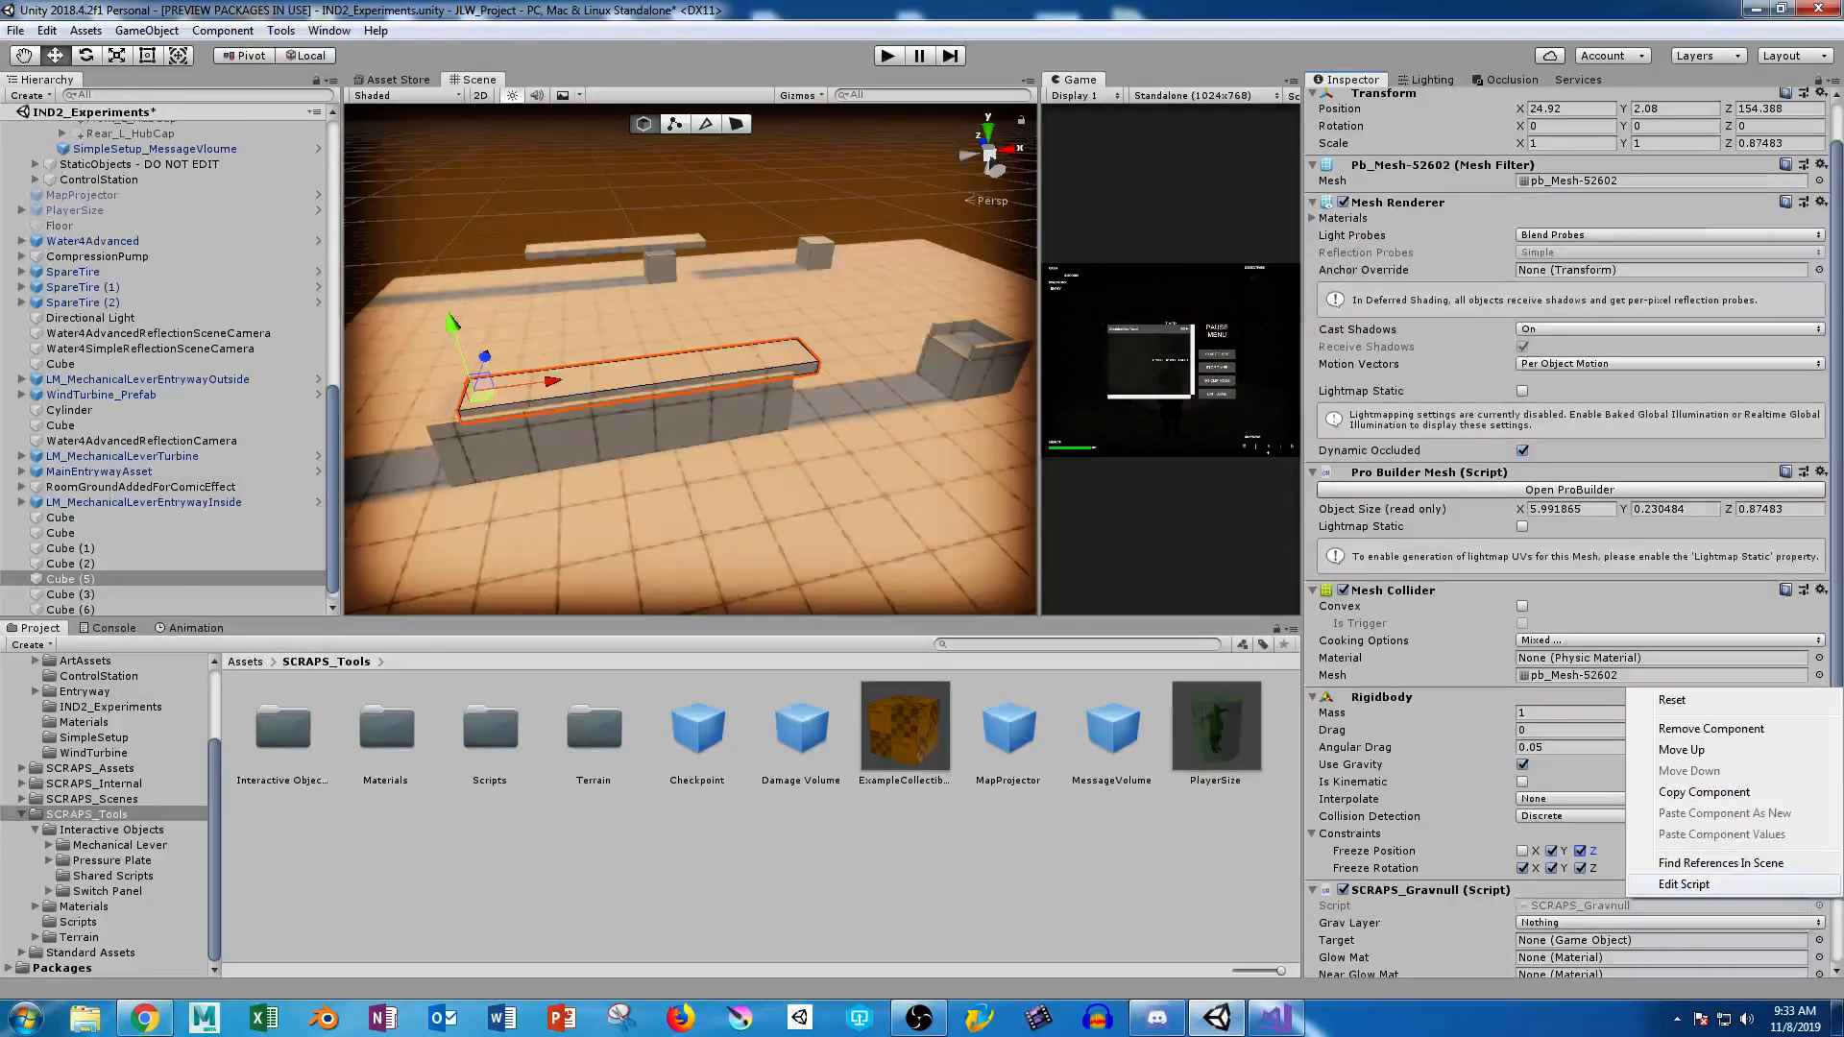
left_click(1710, 729)
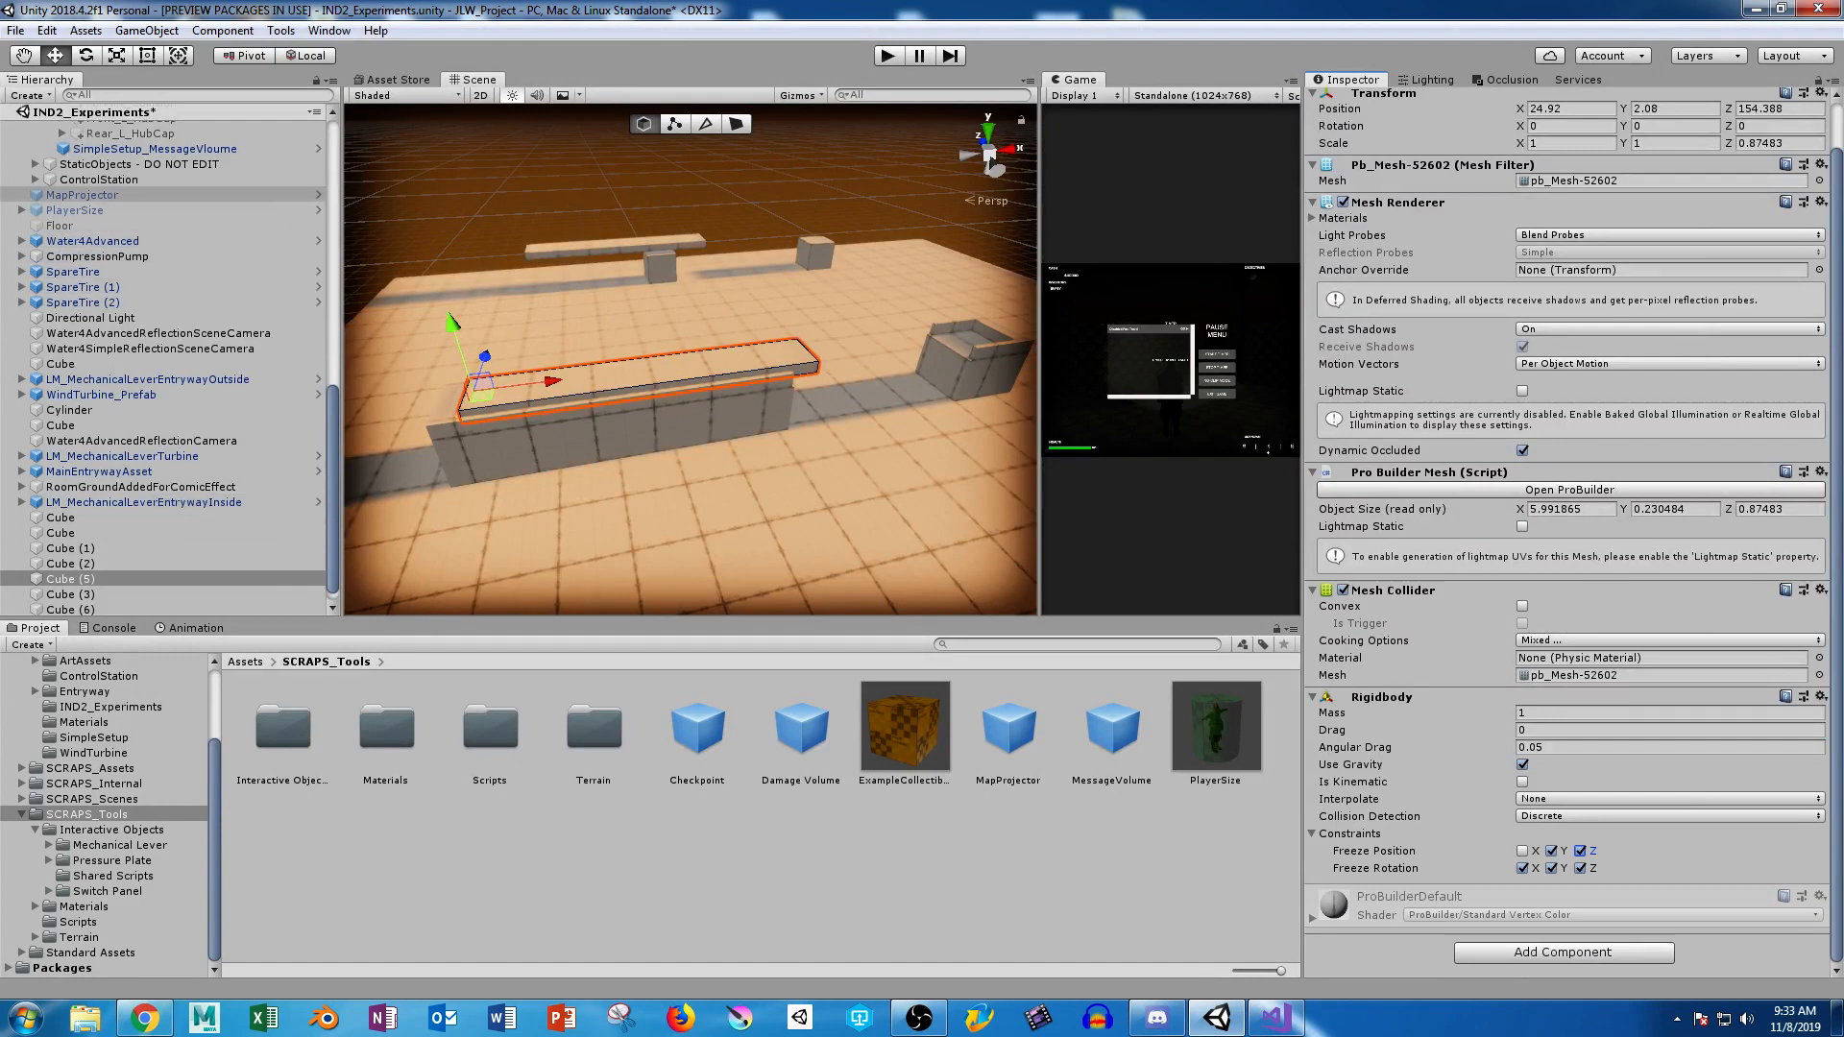
Check the components on SpareTire (1) and add the SCRAPS_Gravnull Object script to the plank Cube (5).
left_click(115, 287)
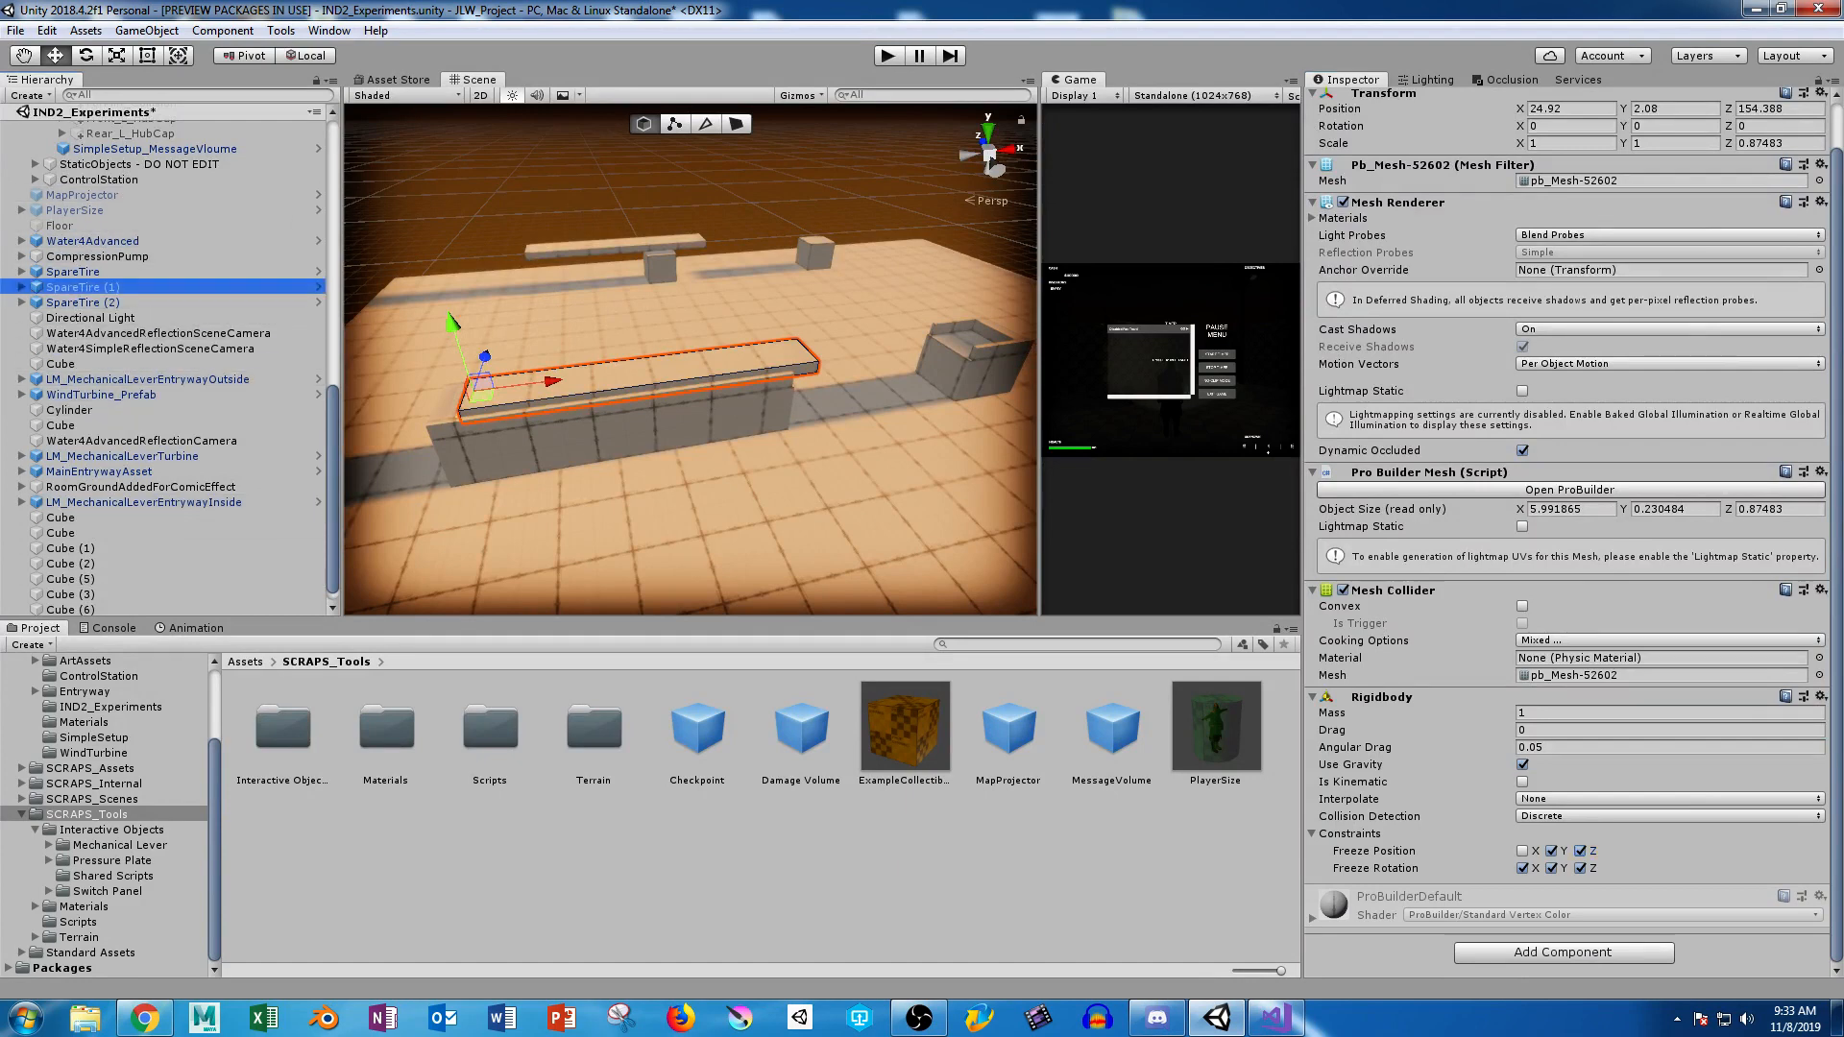
scroll(1566, 528, "down", 3)
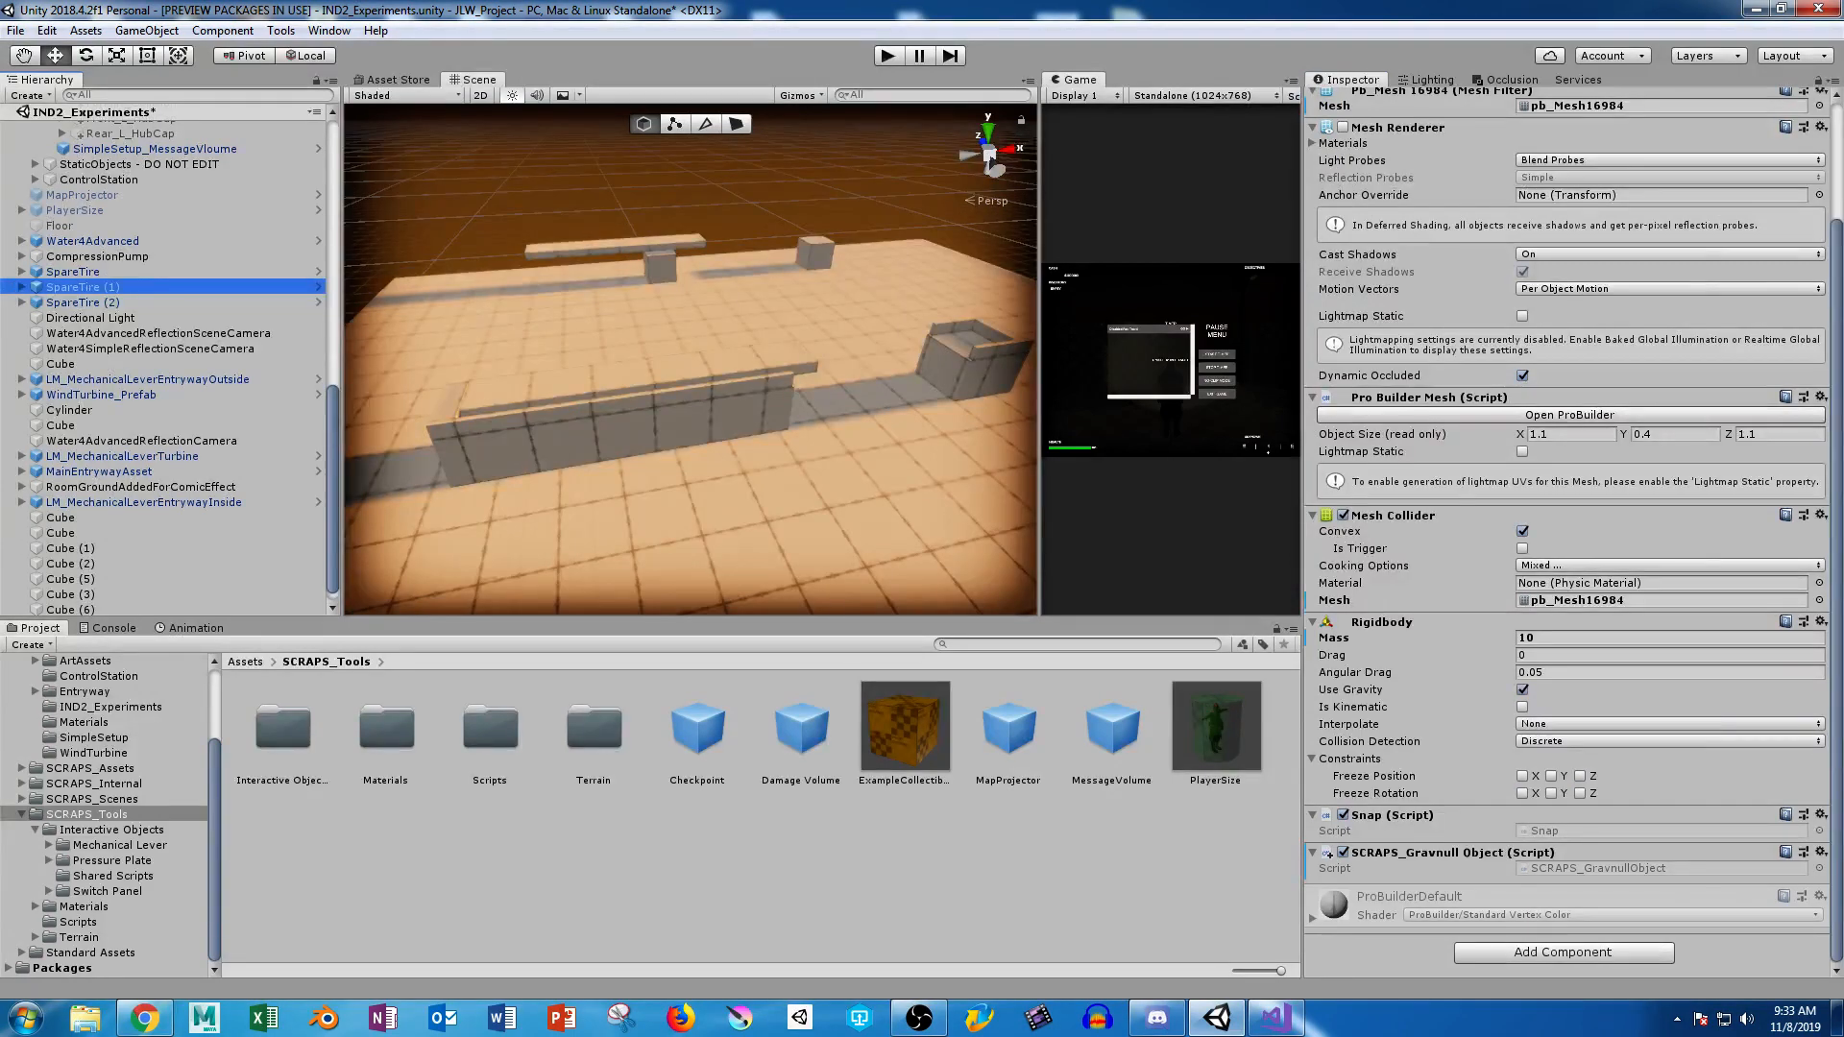
left_click(638, 376)
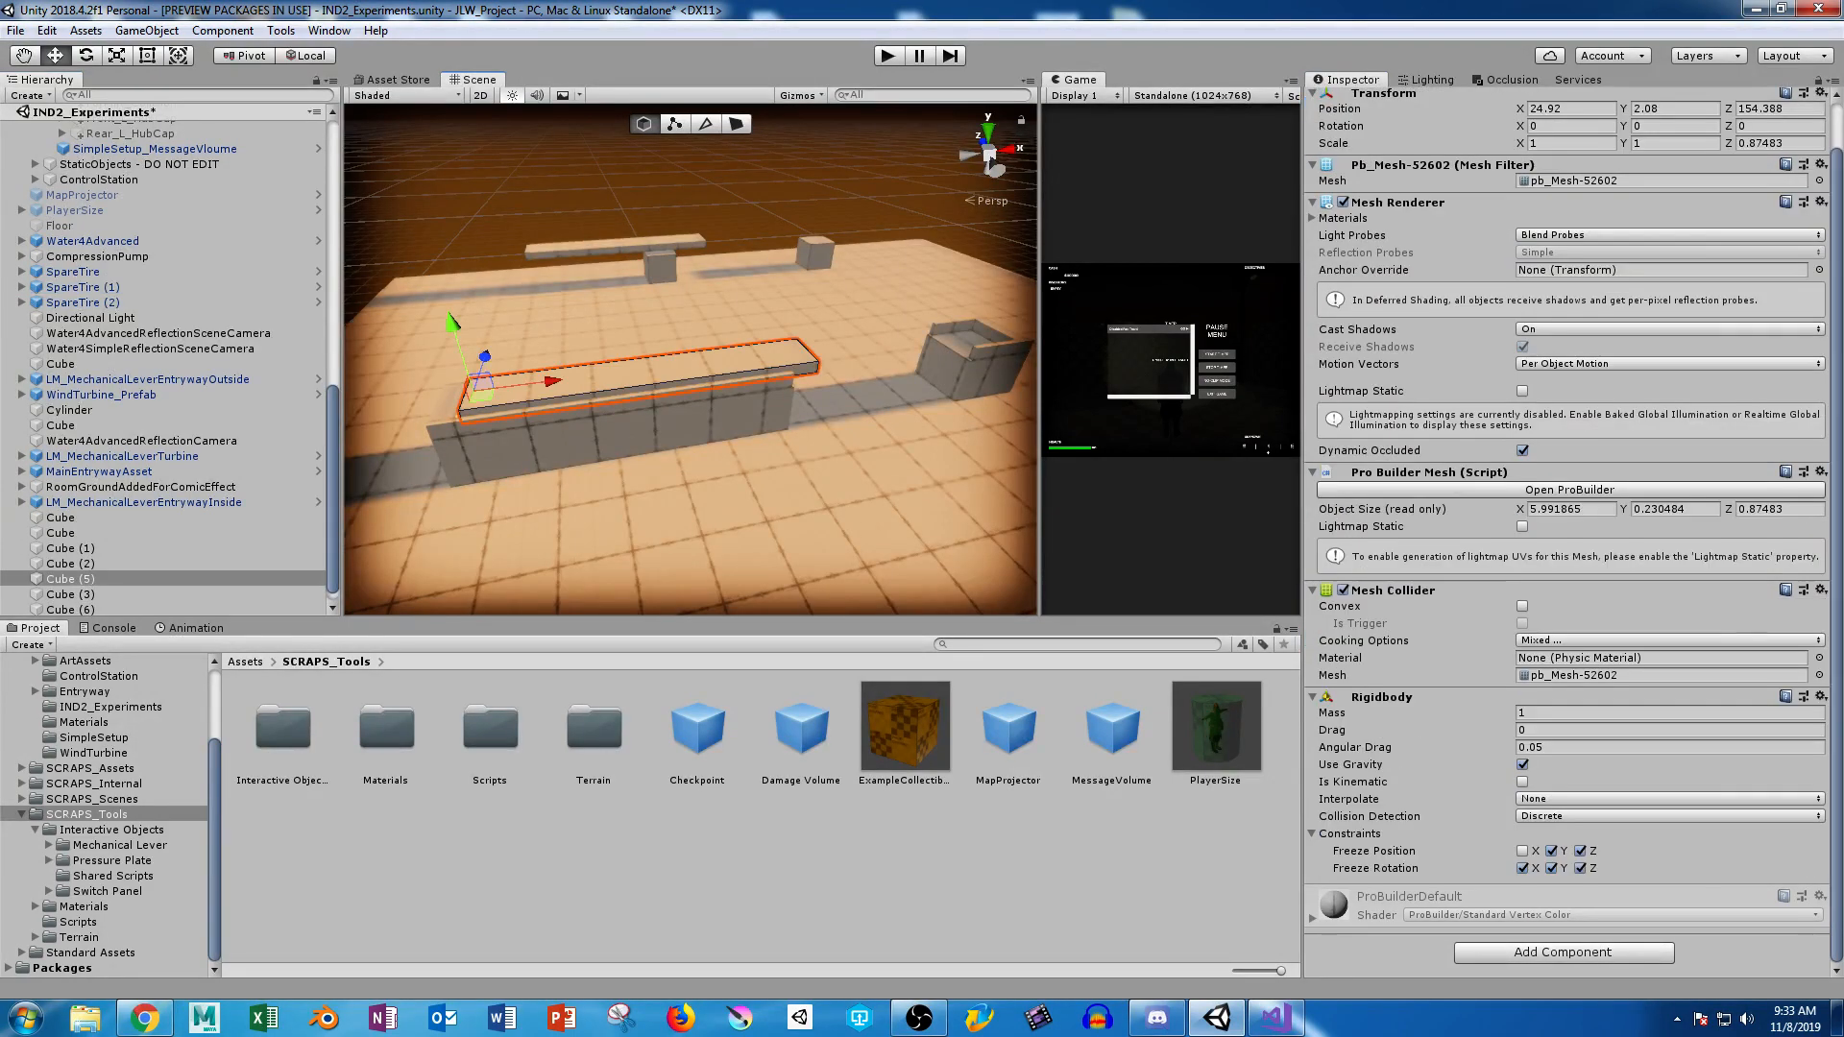
left_click(1563, 953)
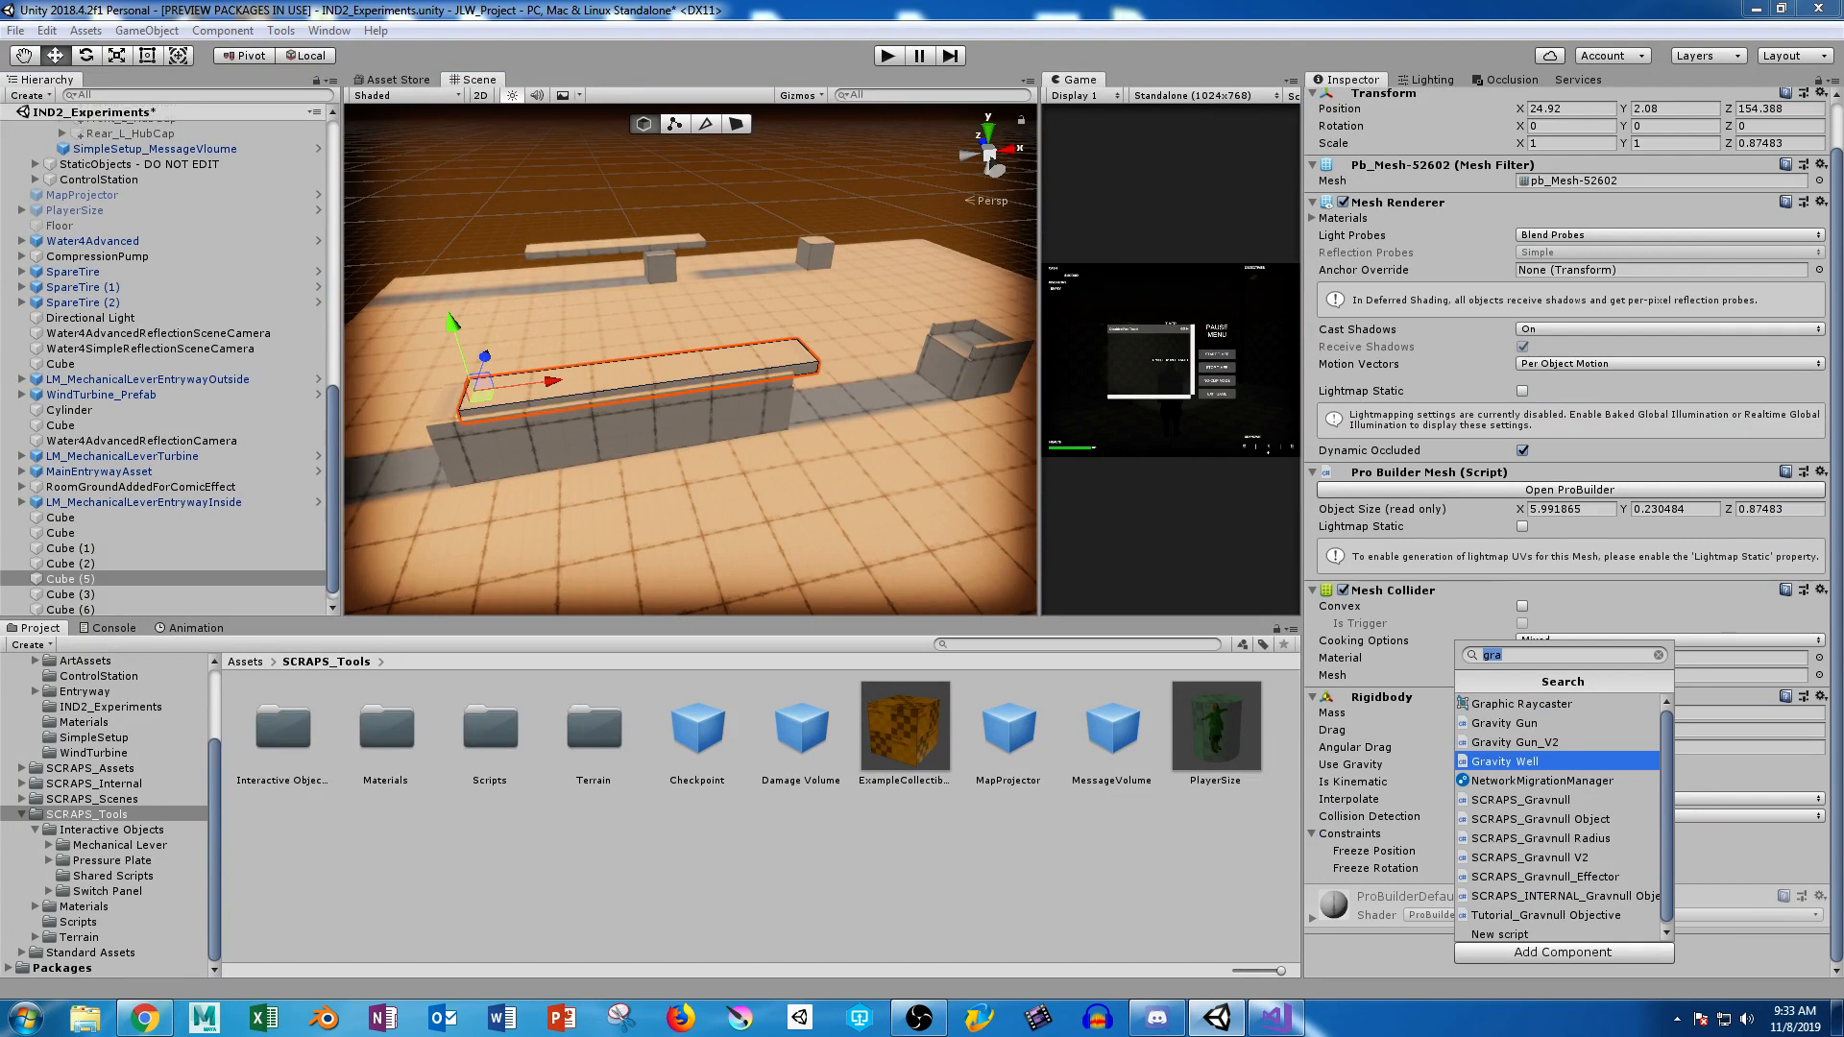
left_click(1541, 821)
scroll(1541, 820, "down", 2)
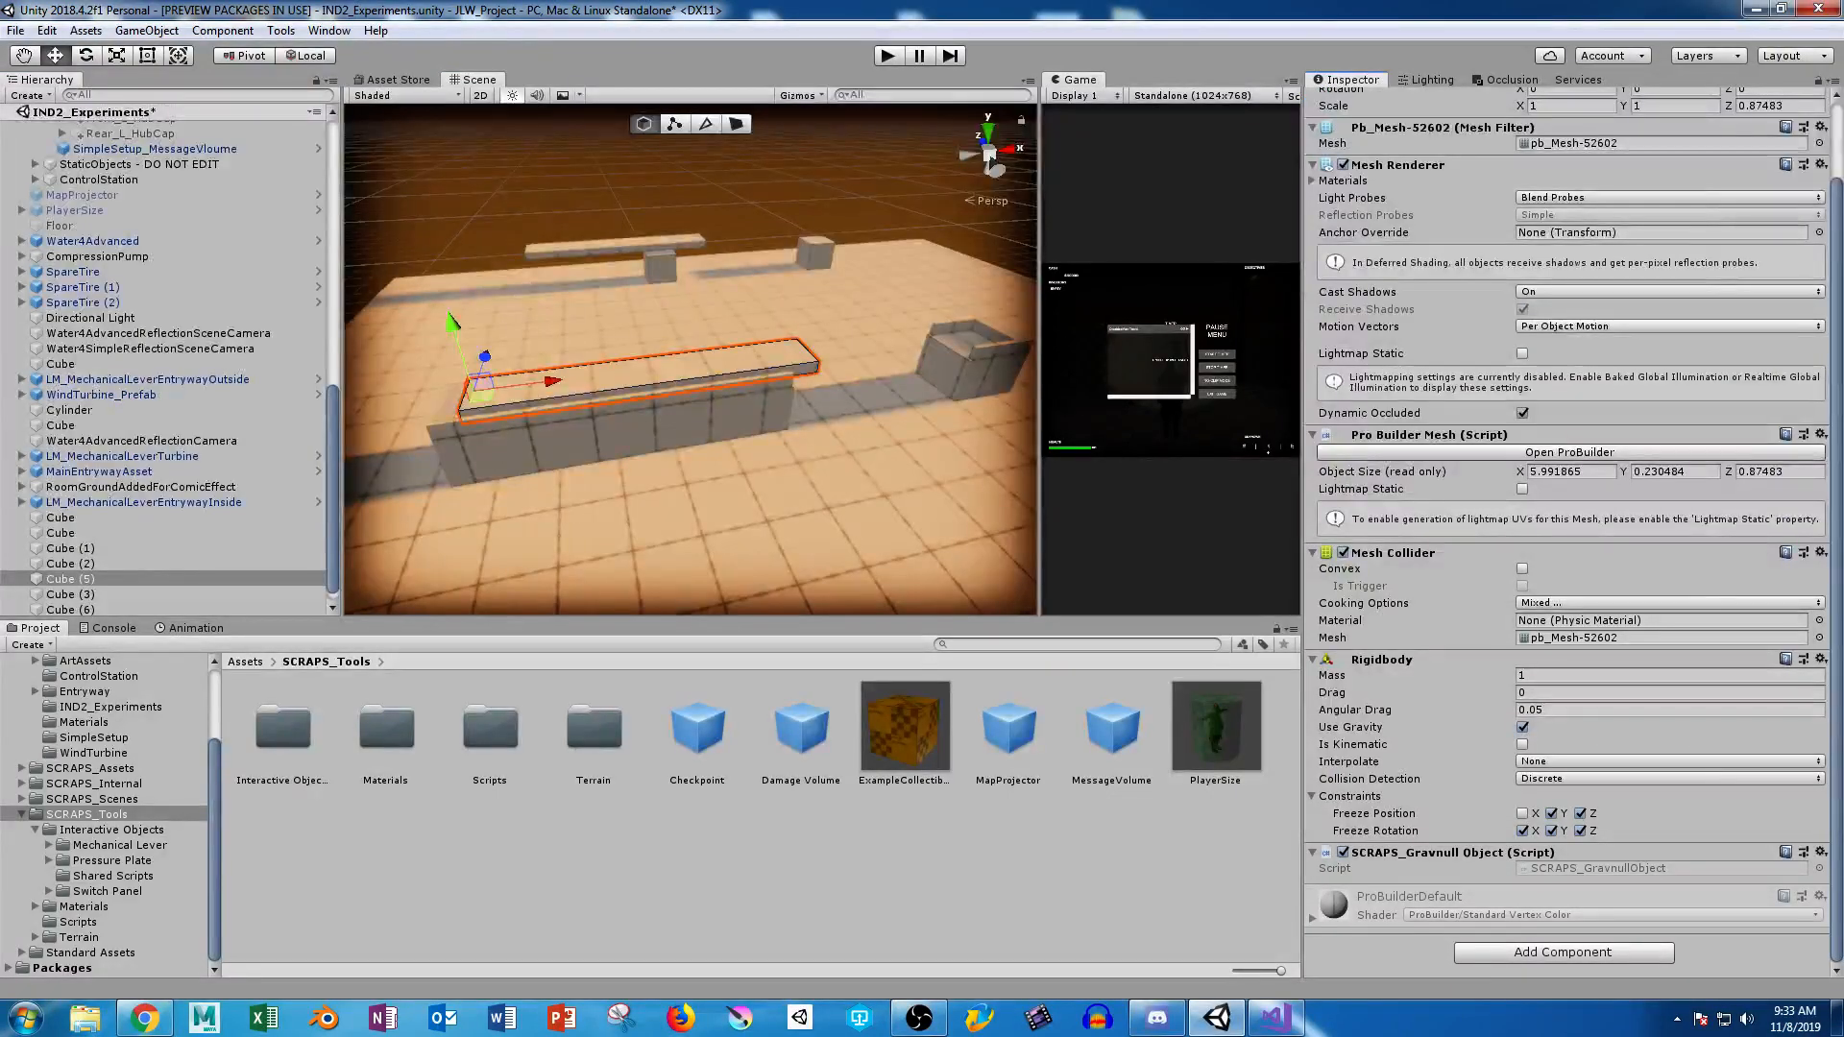
Create an empty game object in the IND2_Experiments scene and name it Tutorial.
left_click(613, 246)
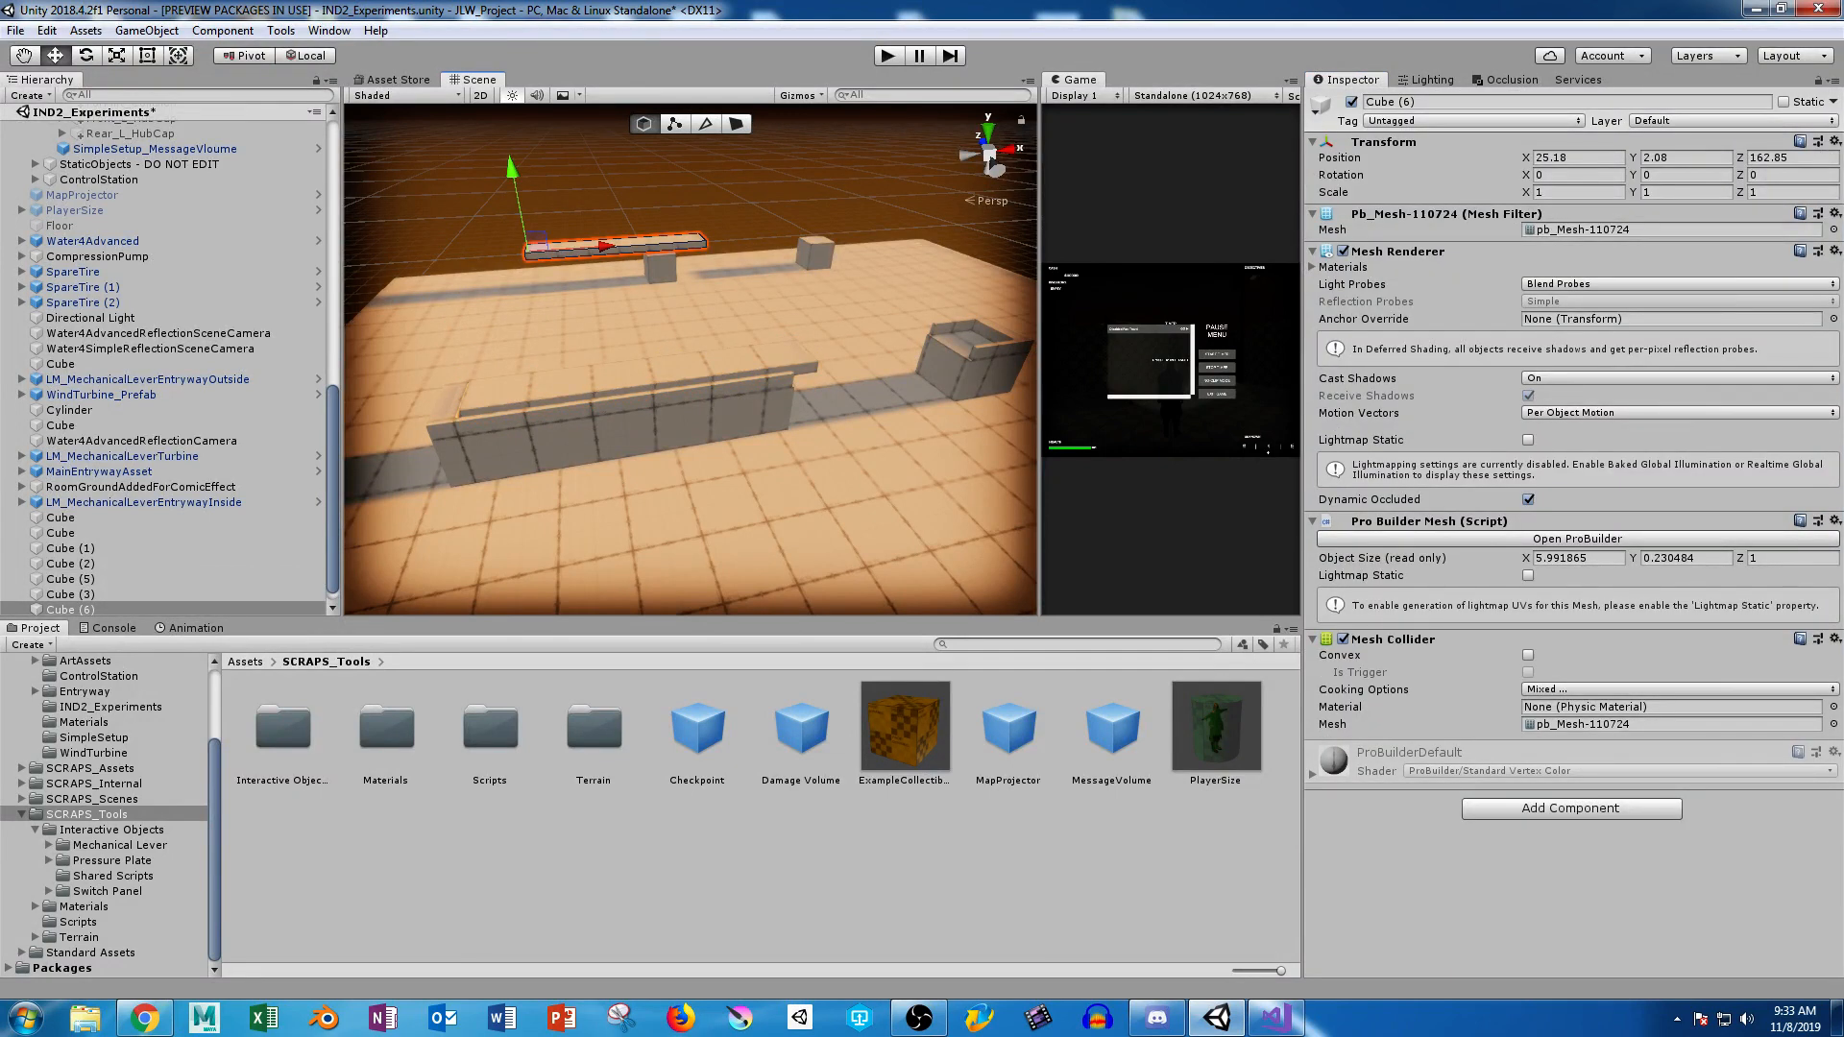
scroll(690, 361, "down", 5)
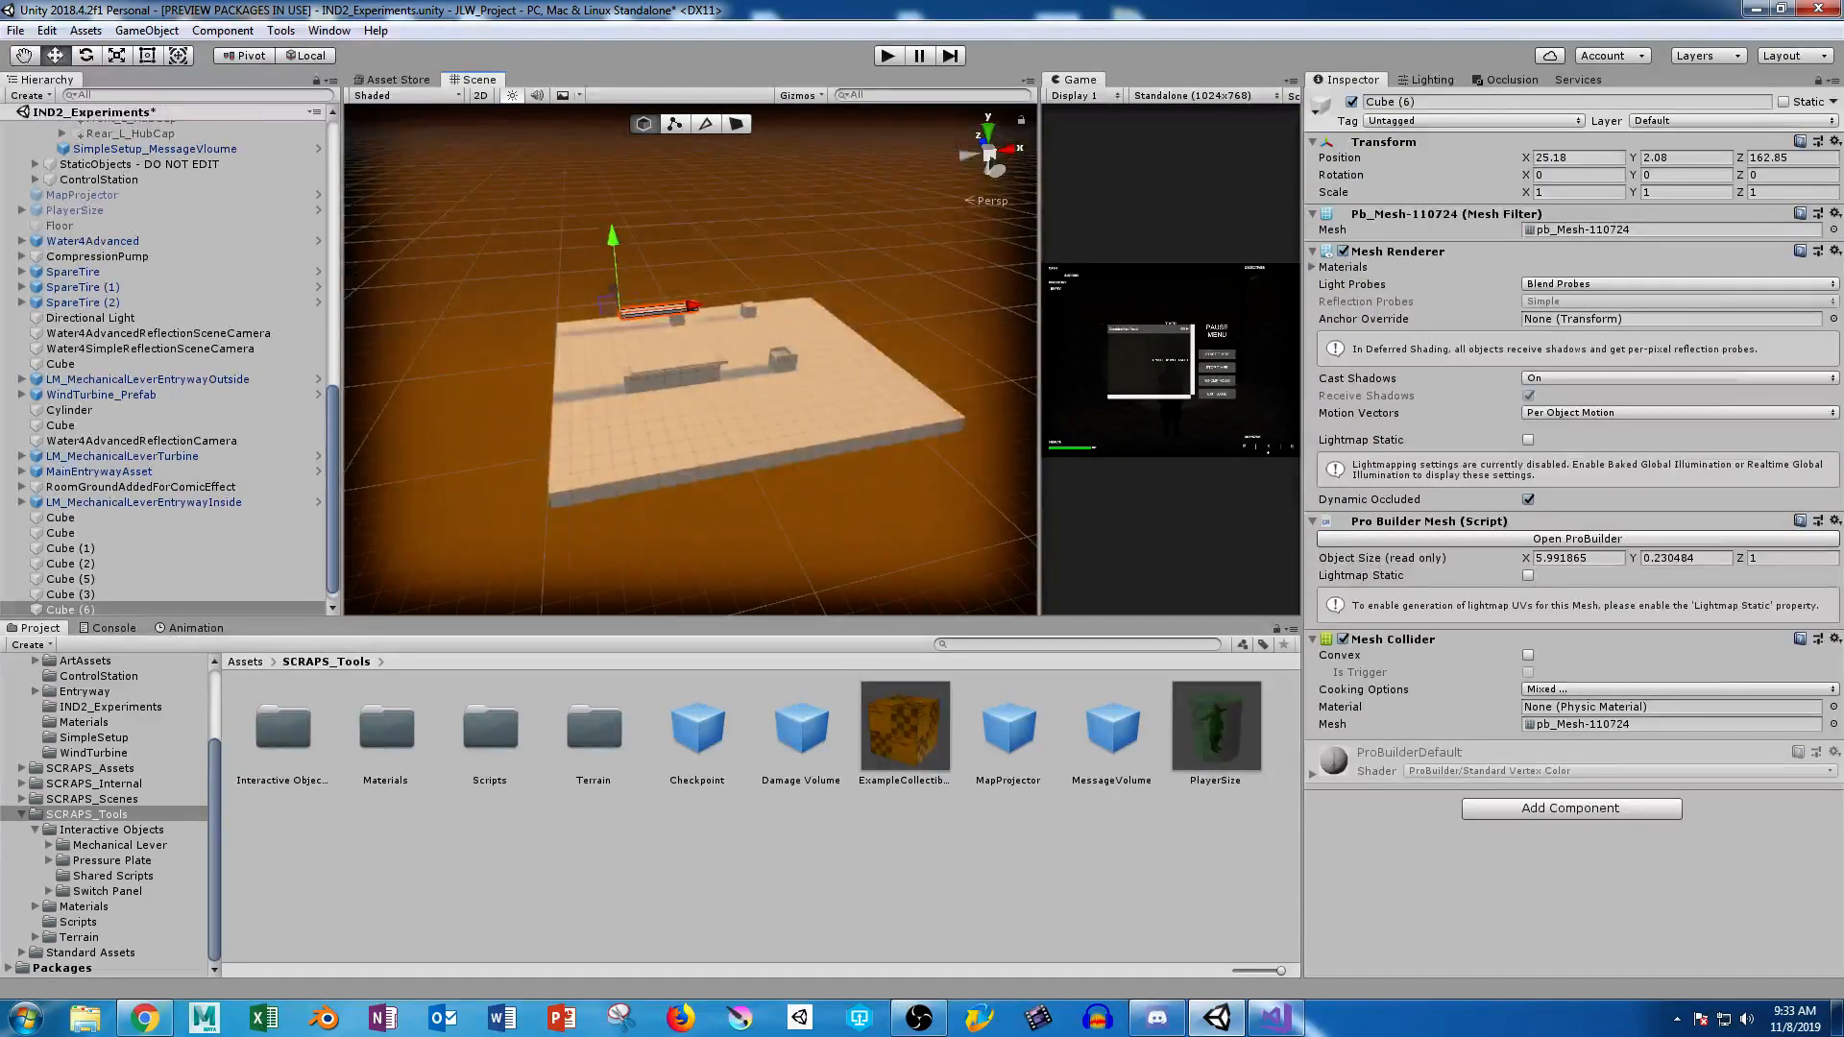
left_click_drag(433, 186, 980, 541)
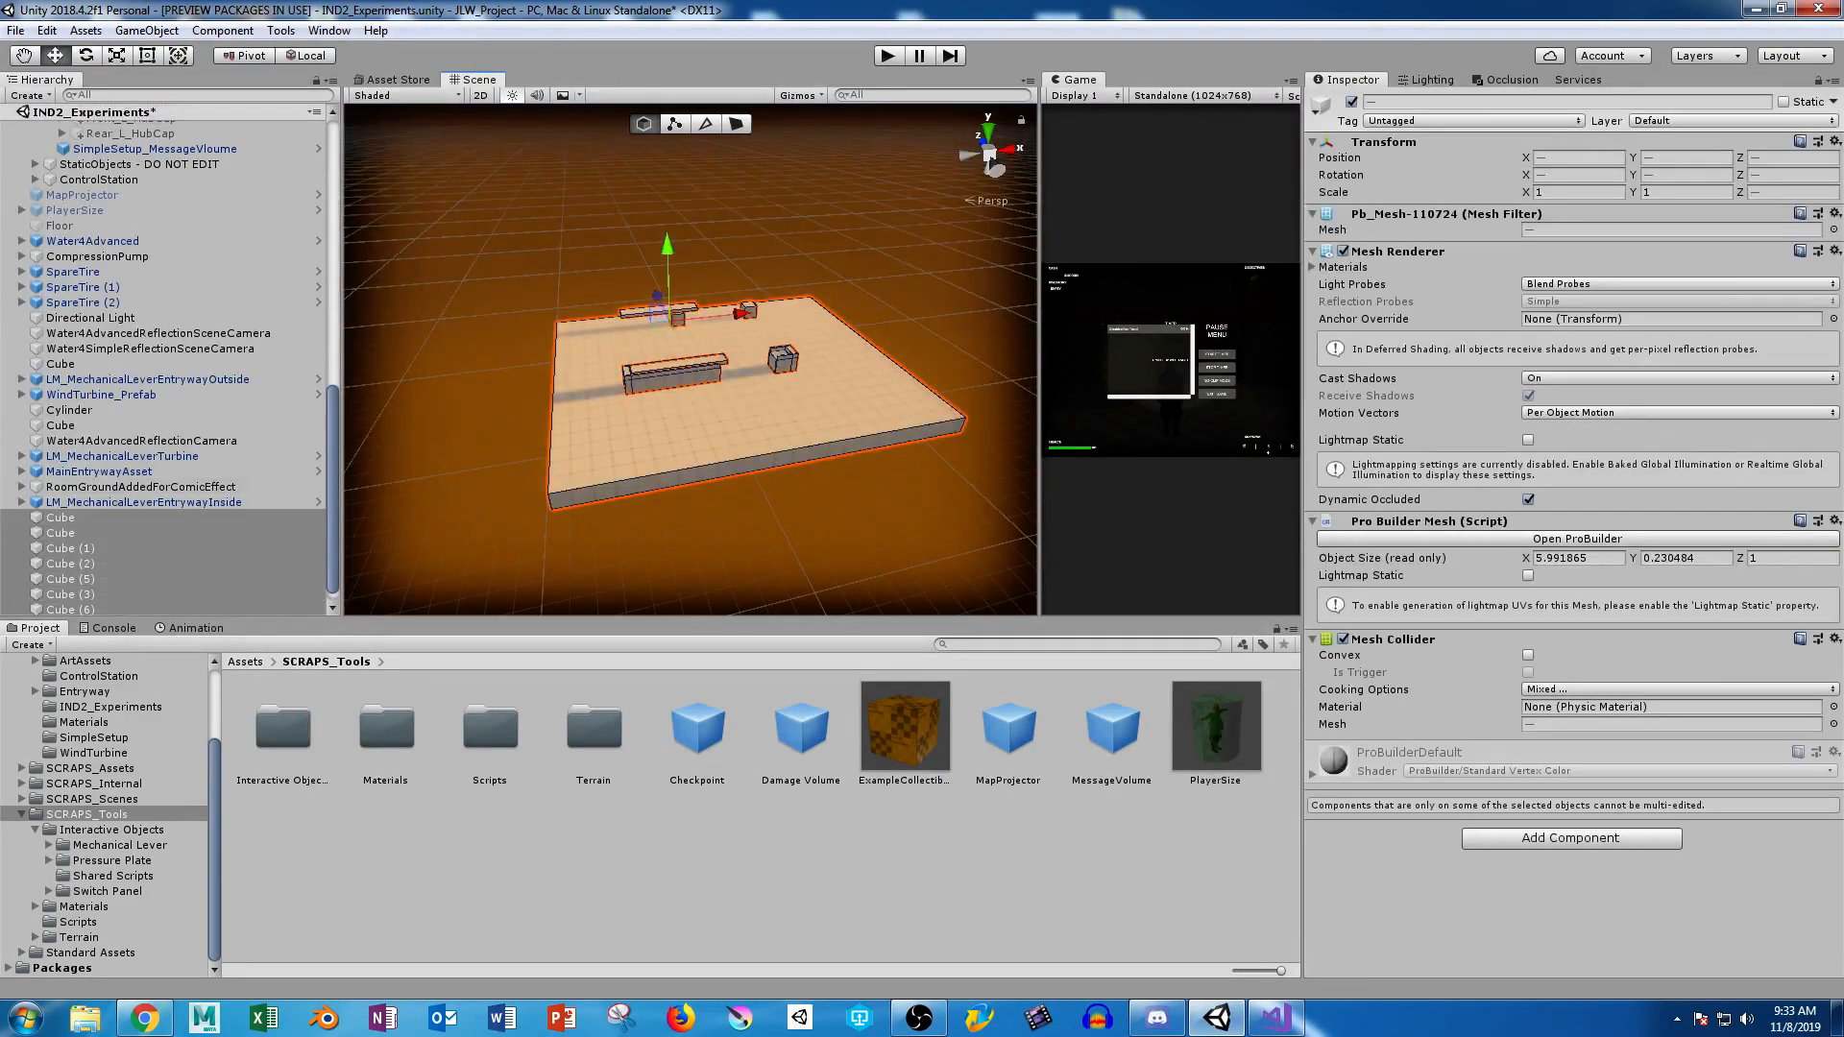
right_click(70, 564)
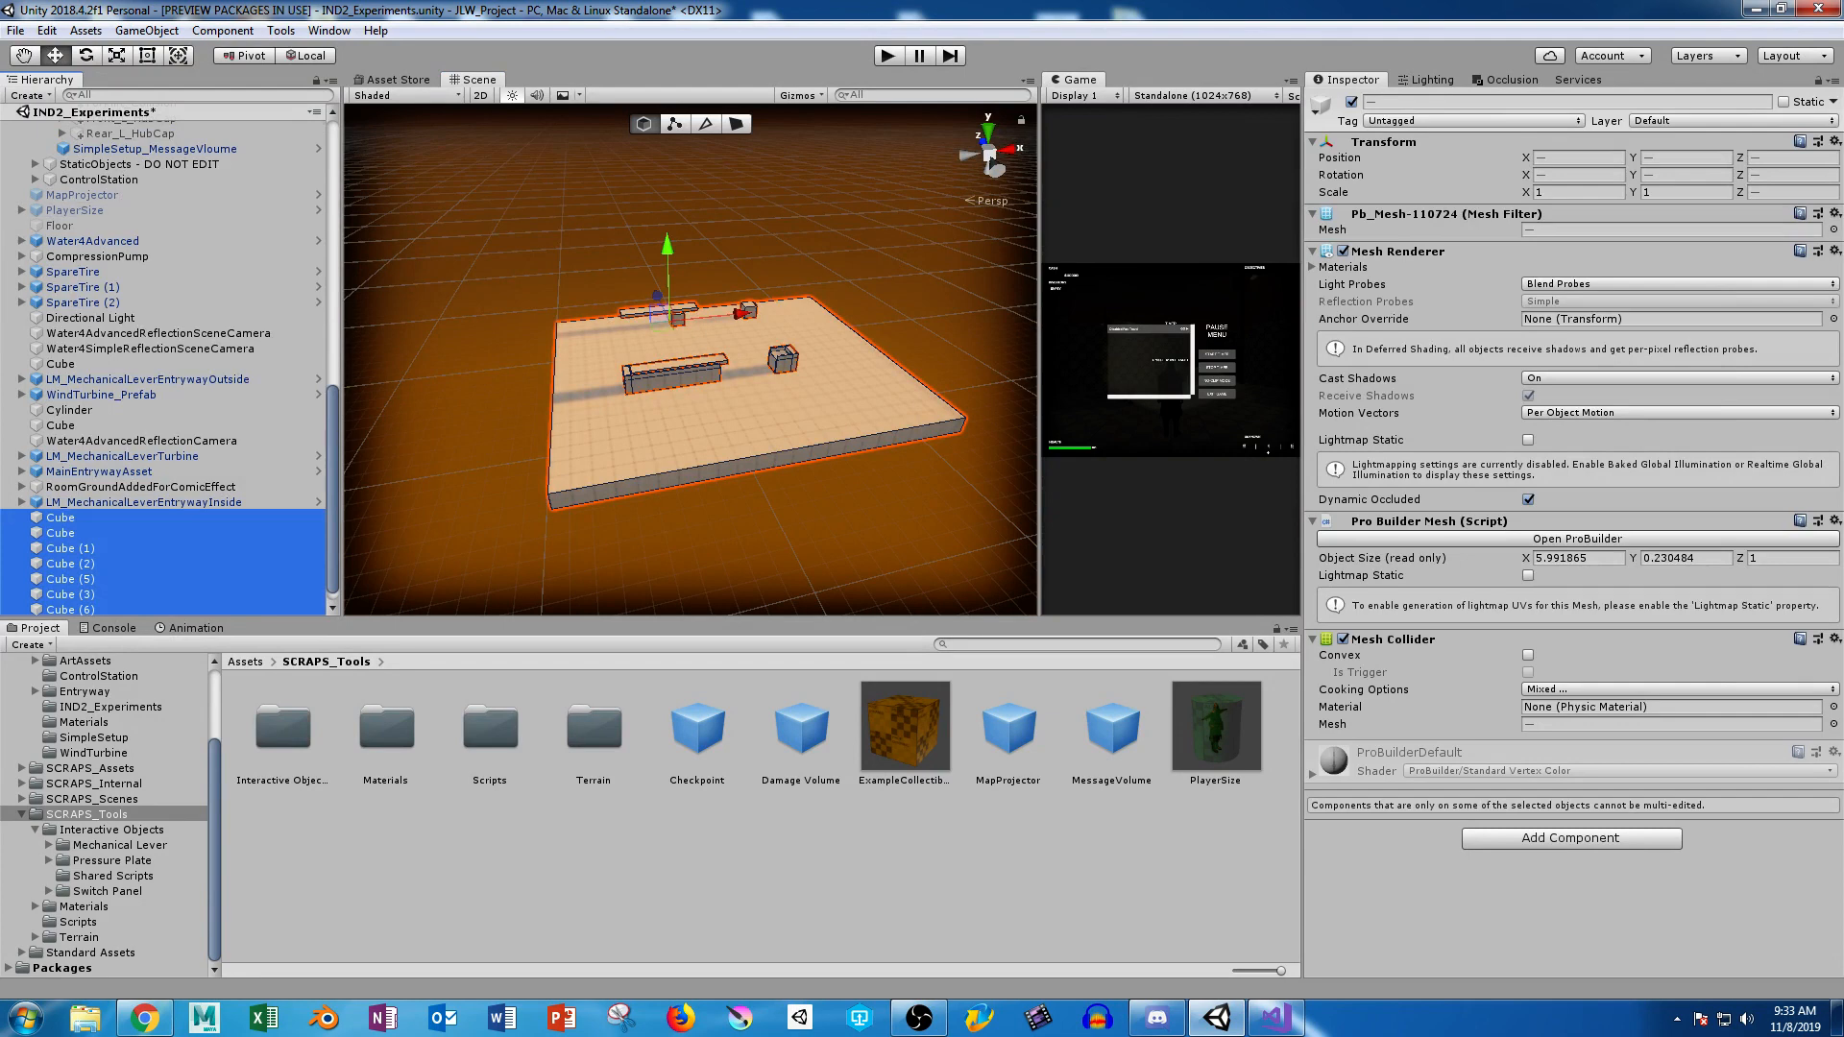
left_click(28, 95)
left_click(72, 116)
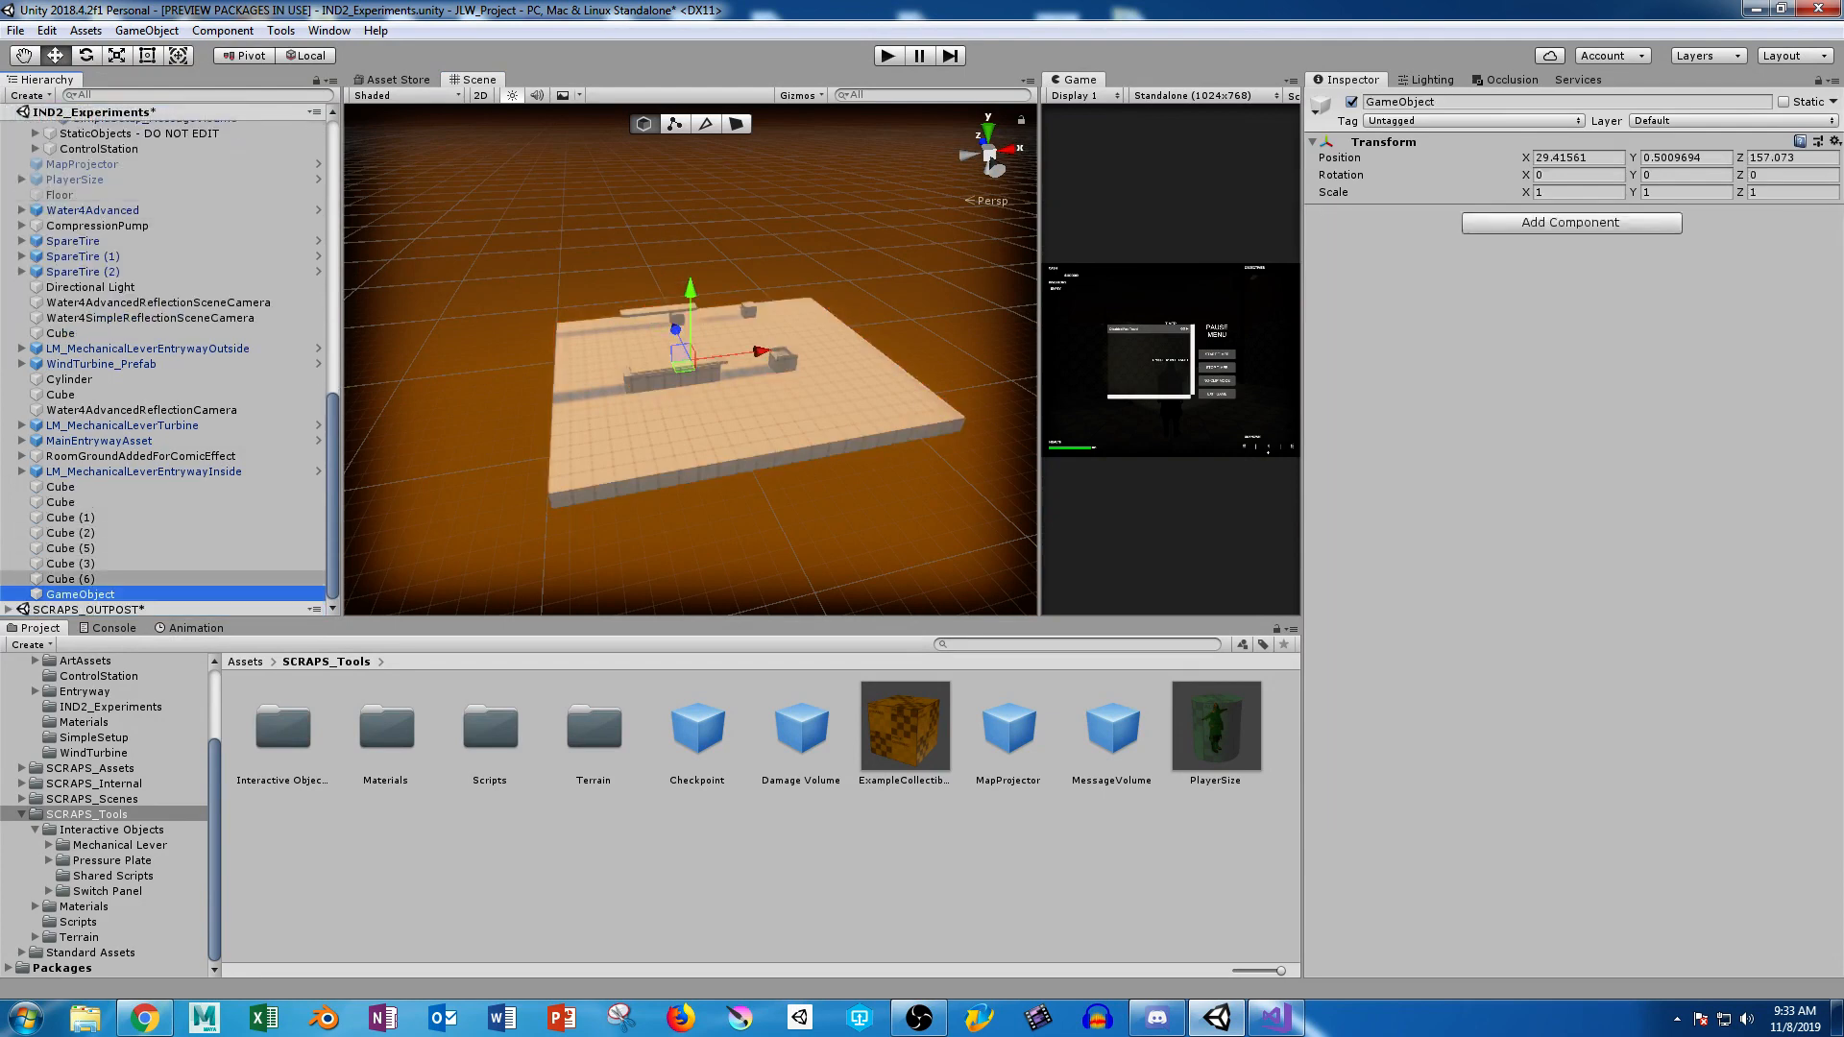
key("f")
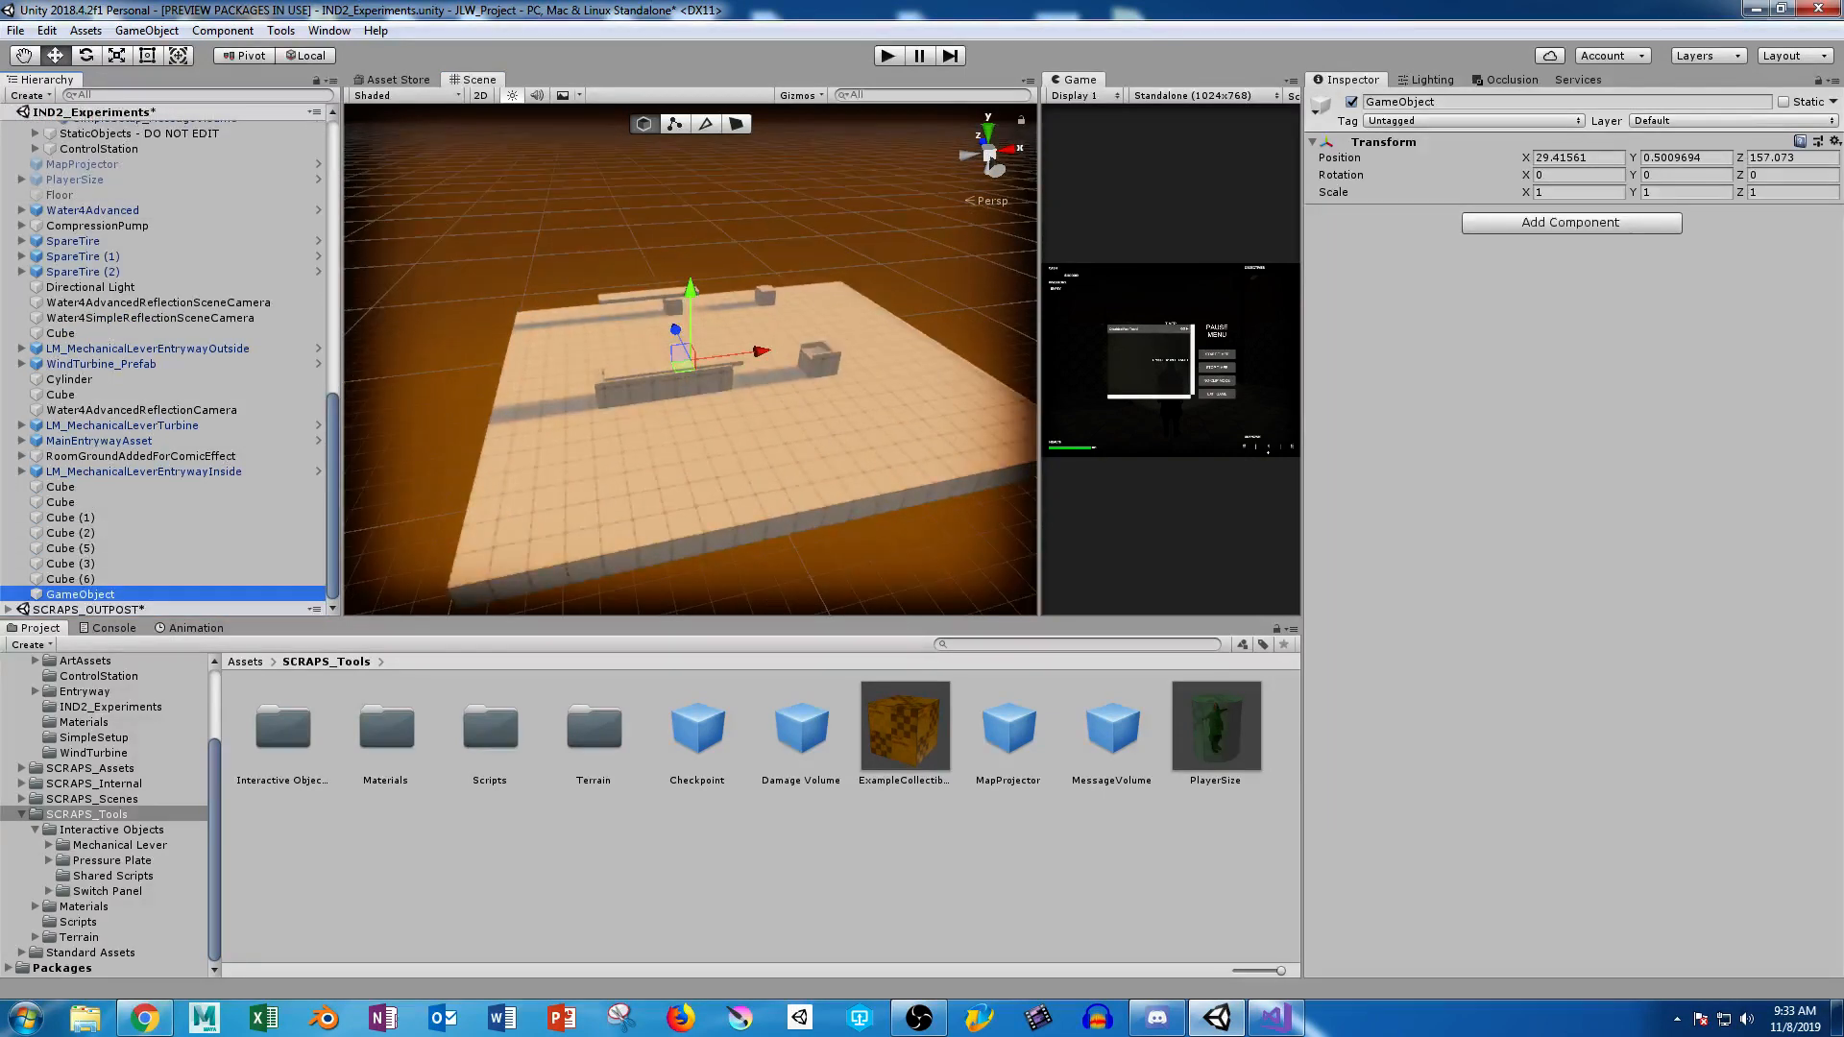
key("F2")
type("Tutorial")
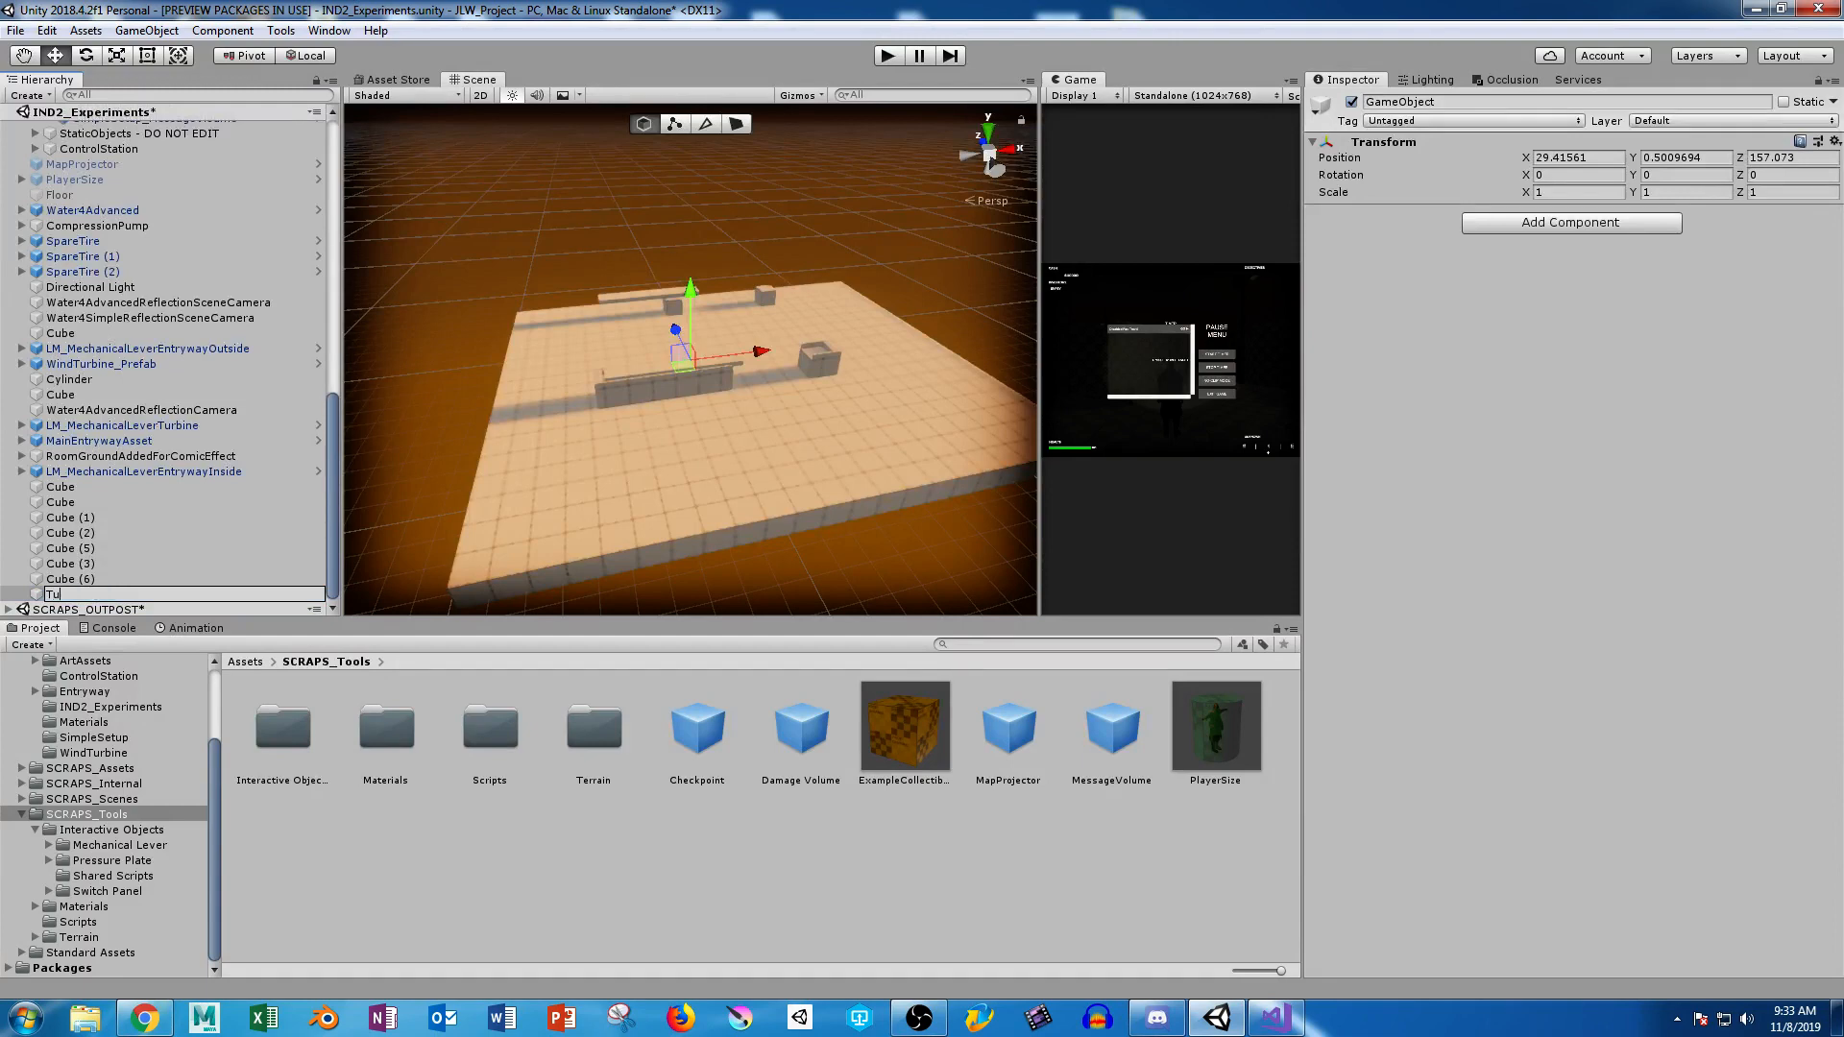
key("Return")
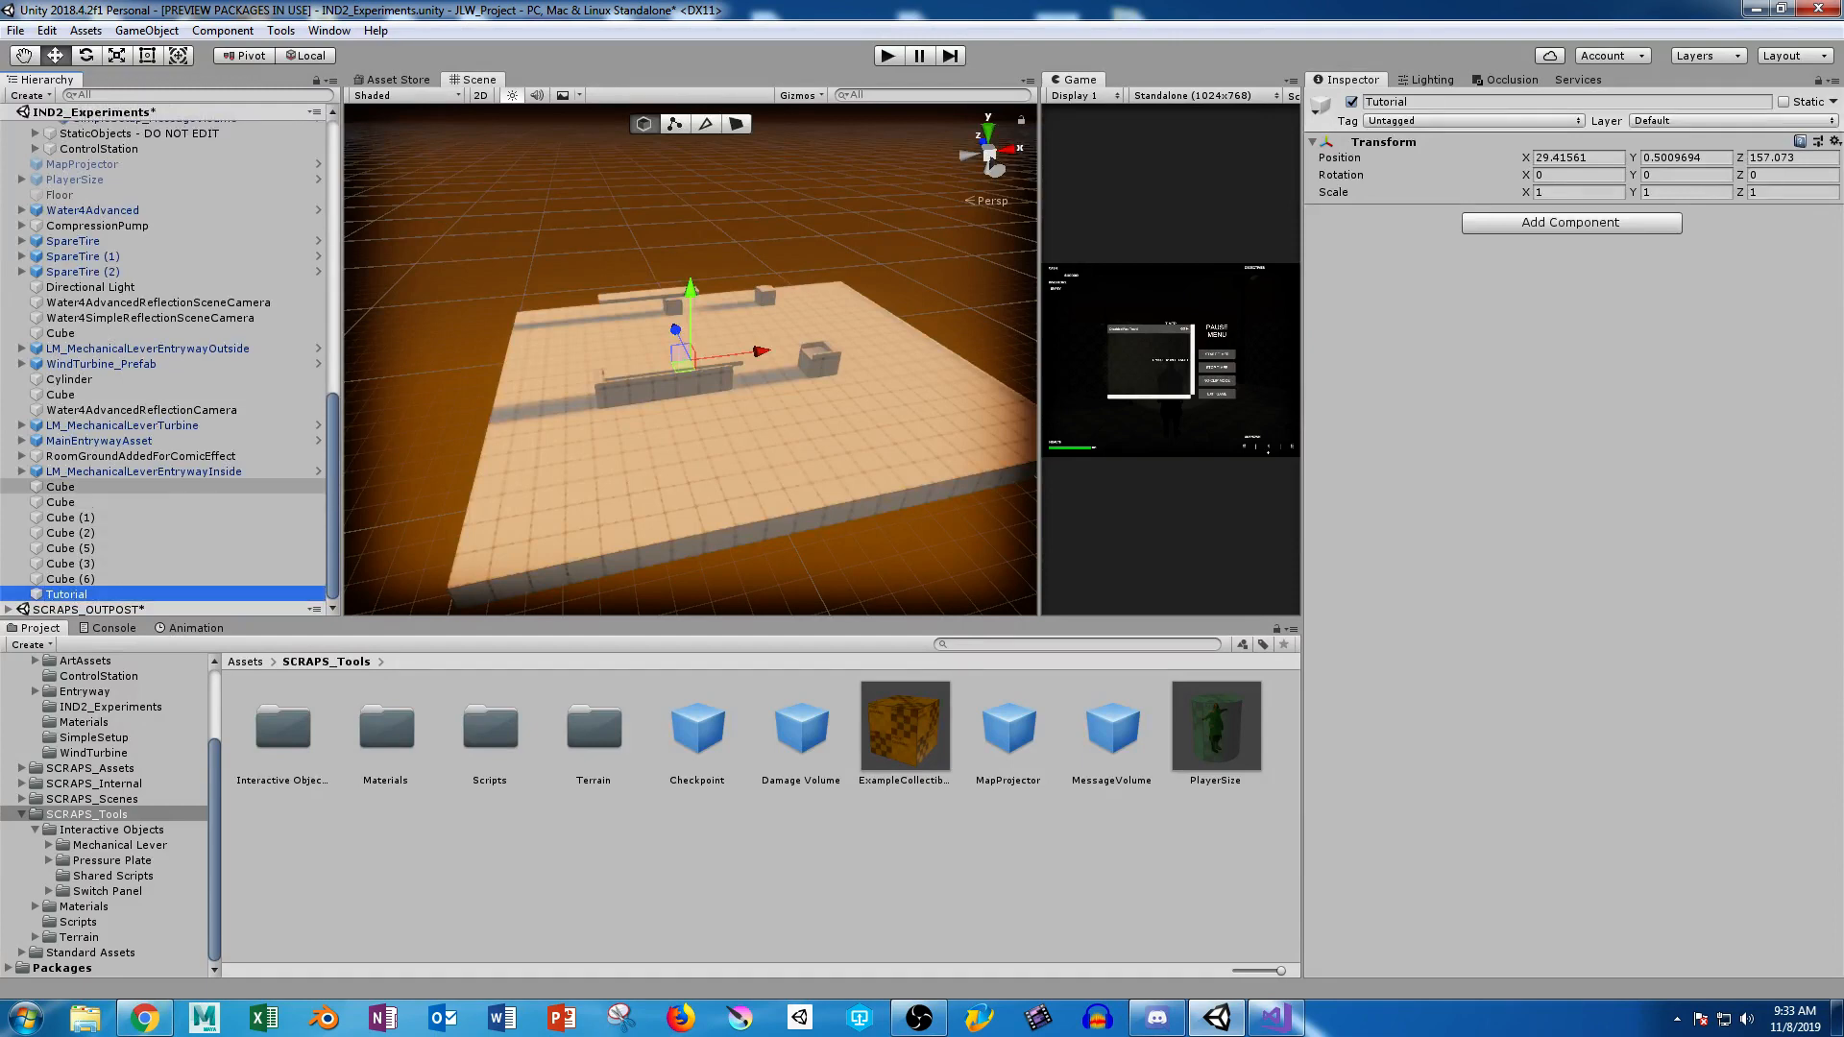
Make all the cubes from the first Cube through Cube (6) children of the Tutorial object.
left_click(61, 487)
left_click(70, 579, "shift")
left_click_drag(70, 579, 66, 594)
scroll(691, 385, "down", 10)
Move the Tutorial group across the ground plane to about X 15.1, Z 113.8.
left_click(66, 487)
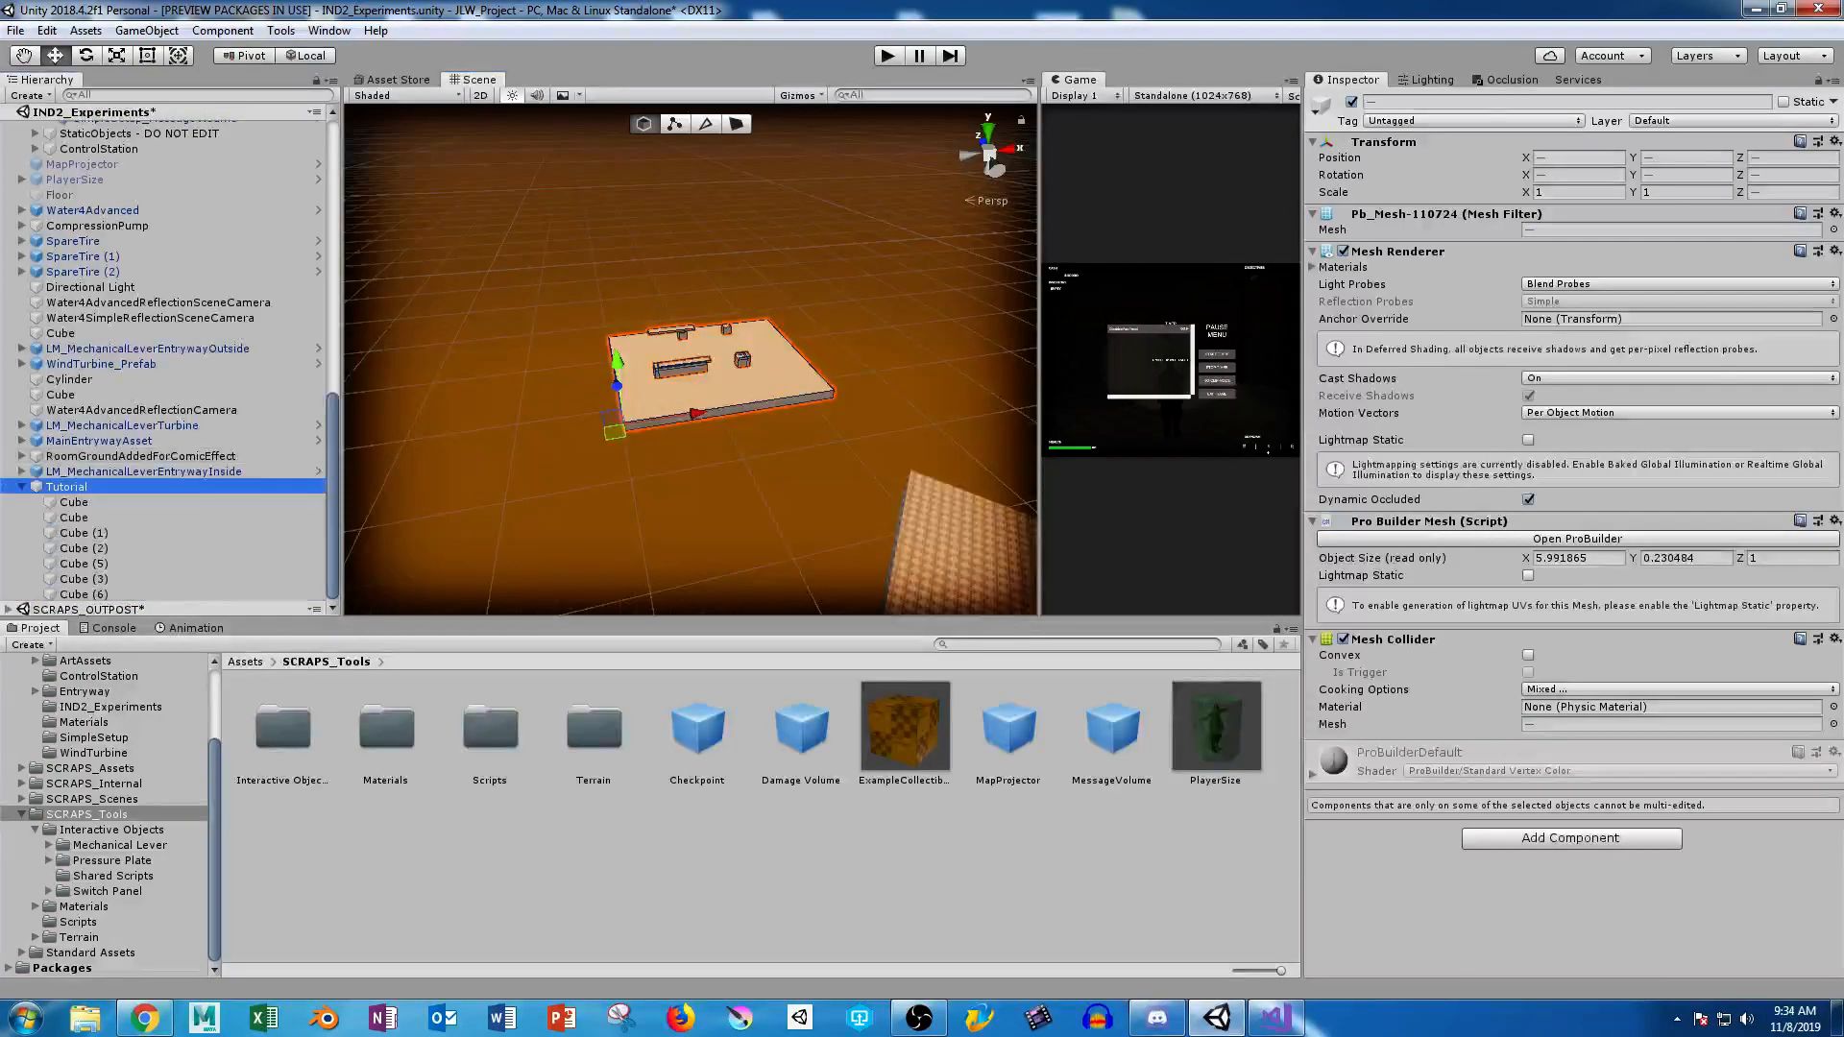
left_click_drag(538, 404, 898, 394, "alt")
middle_click_drag(898, 394, 732, 386)
left_click_drag(526, 356, 413, 418)
key("w")
mouse_move(692, 360)
right_mouse_down()
mouse_move(625, 442)
mouse_move(658, 380)
mouse_move(731, 384)
mouse_move(667, 379)
right_mouse_up()
key("d")
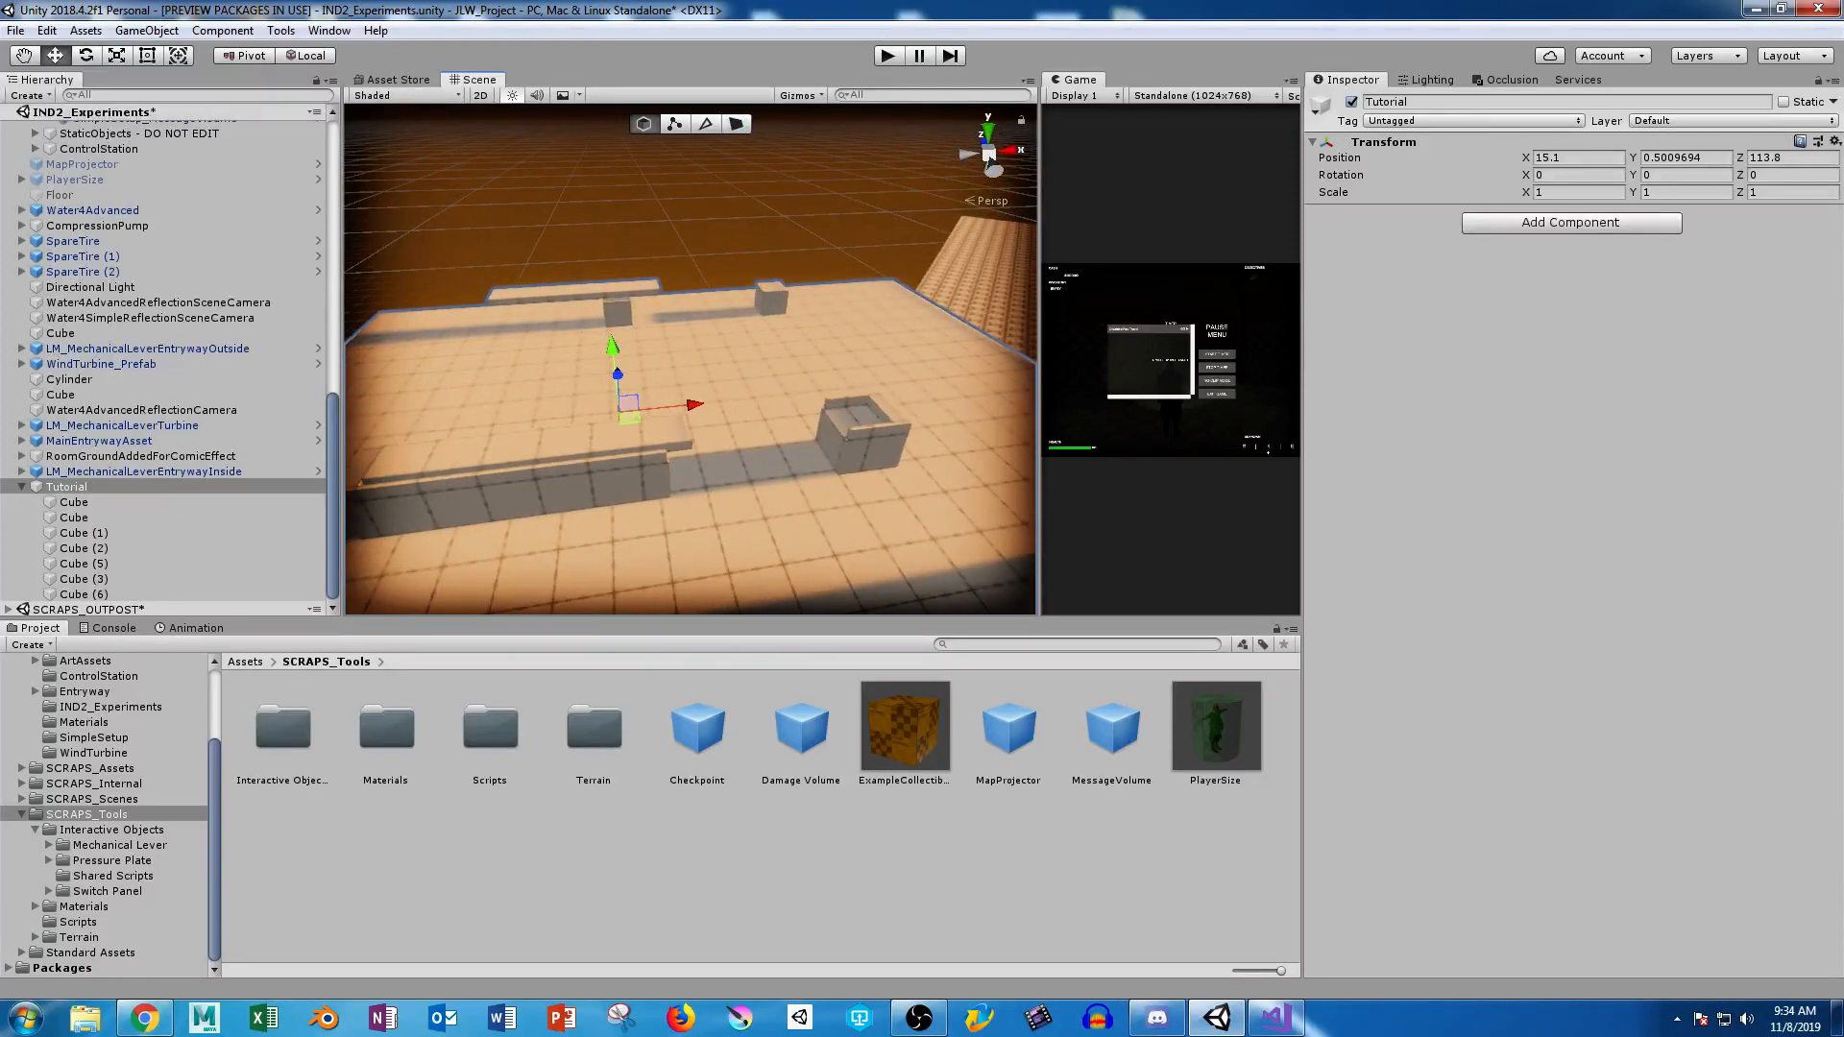
Duplicate the rear plank Cube (6) and slide the copy along X to about 0.34, bridging the two small blocks.
left_click(578, 291)
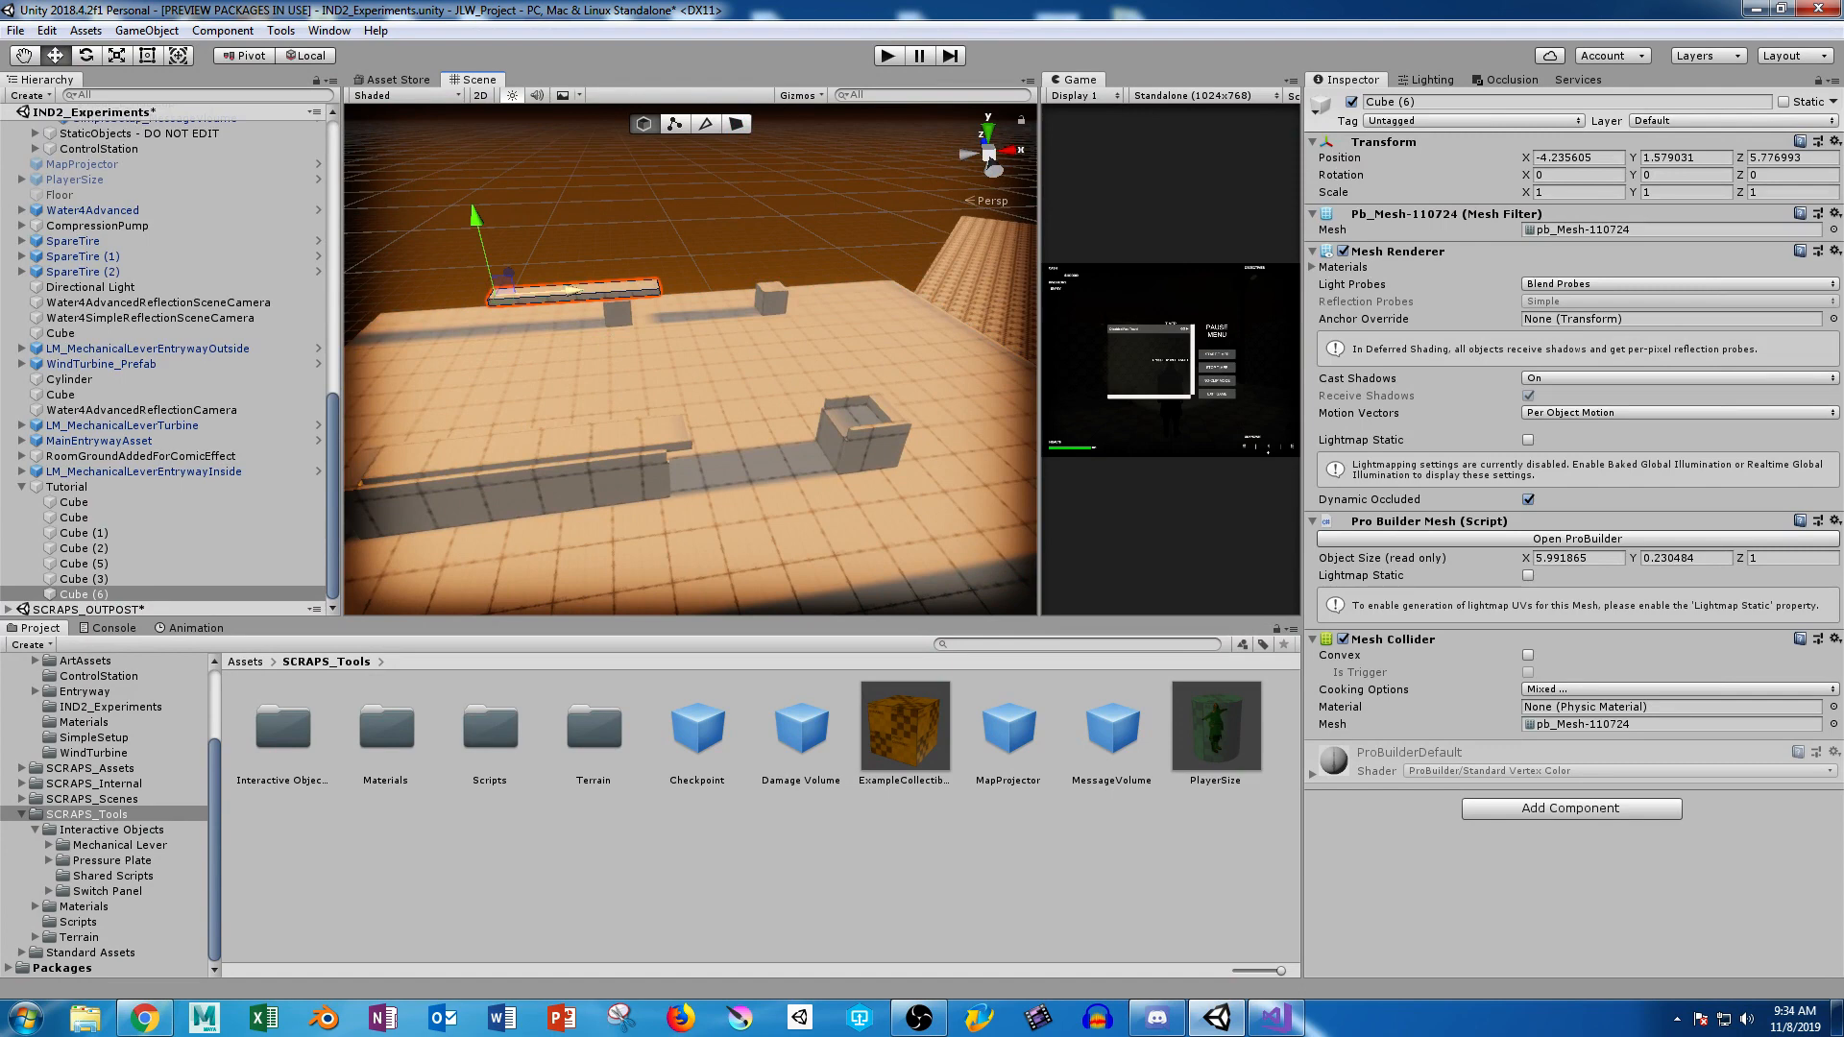
key("ctrl+d")
left_click_drag(573, 289, 694, 282)
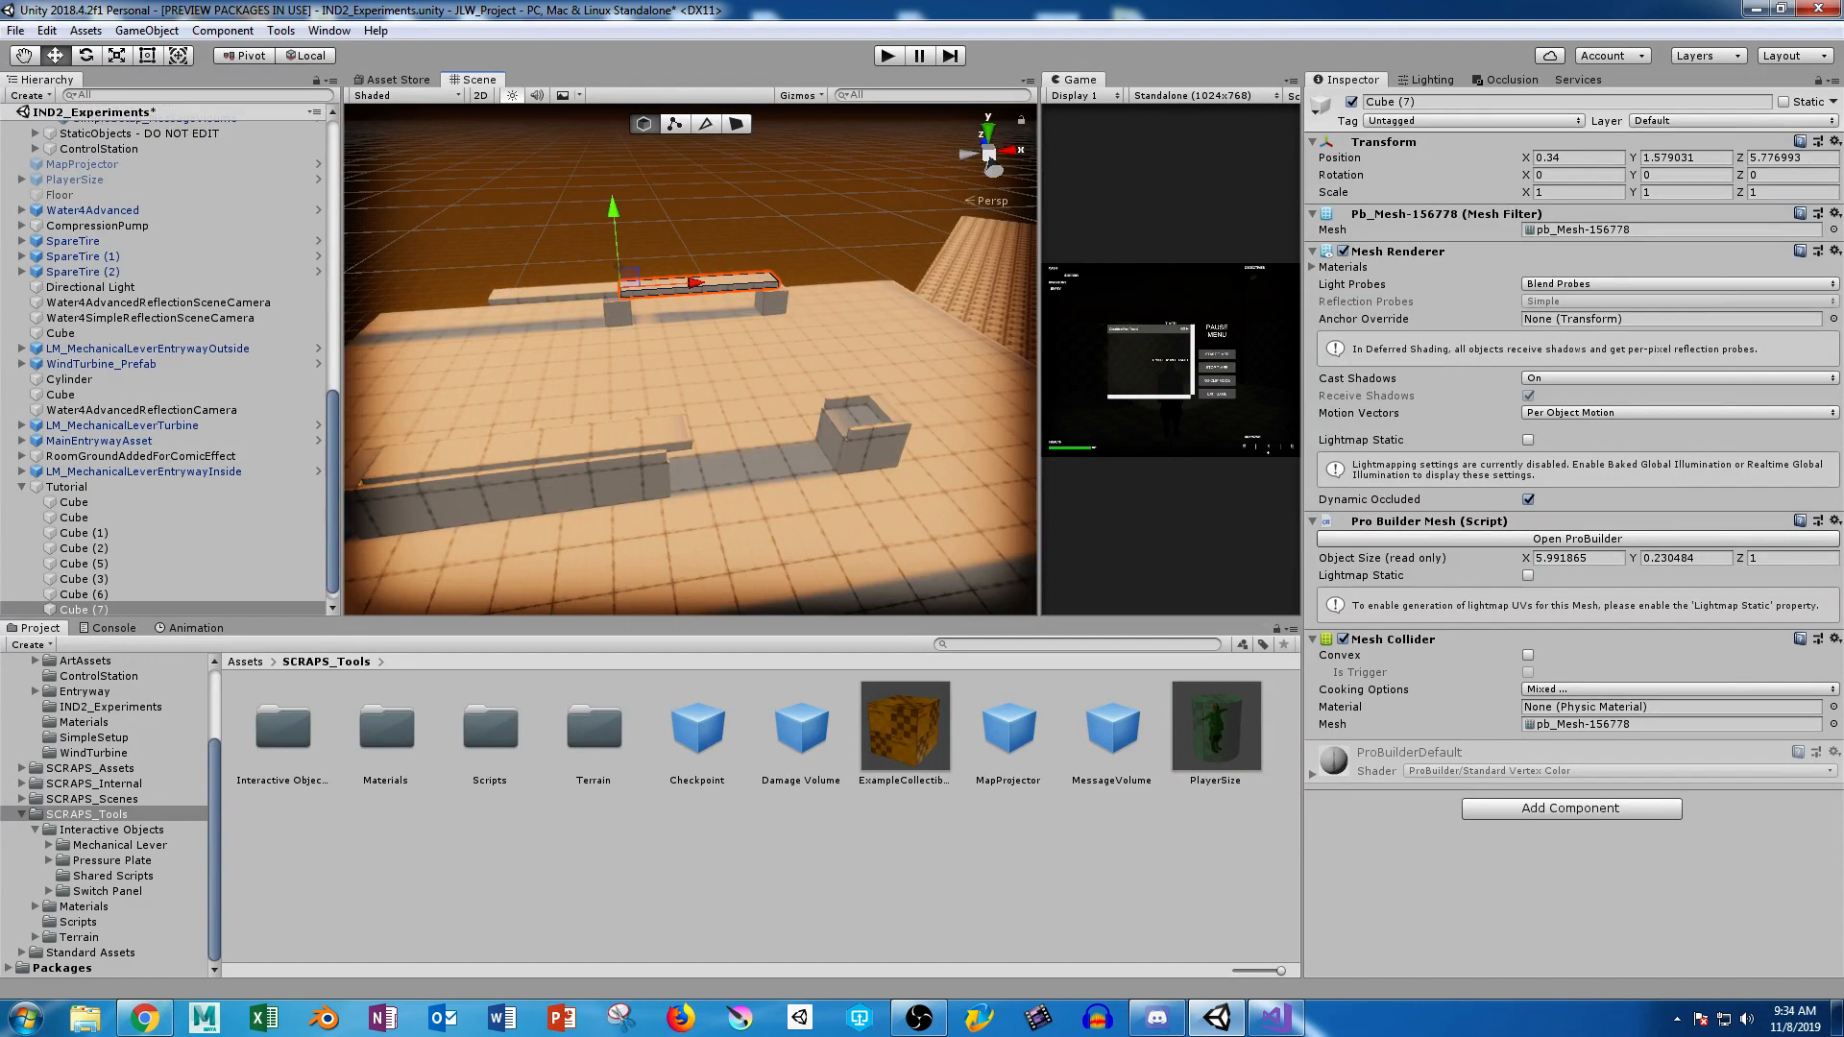
Rename the plank copy Cube (7) as BridgeTrigger.
double_click(77, 609)
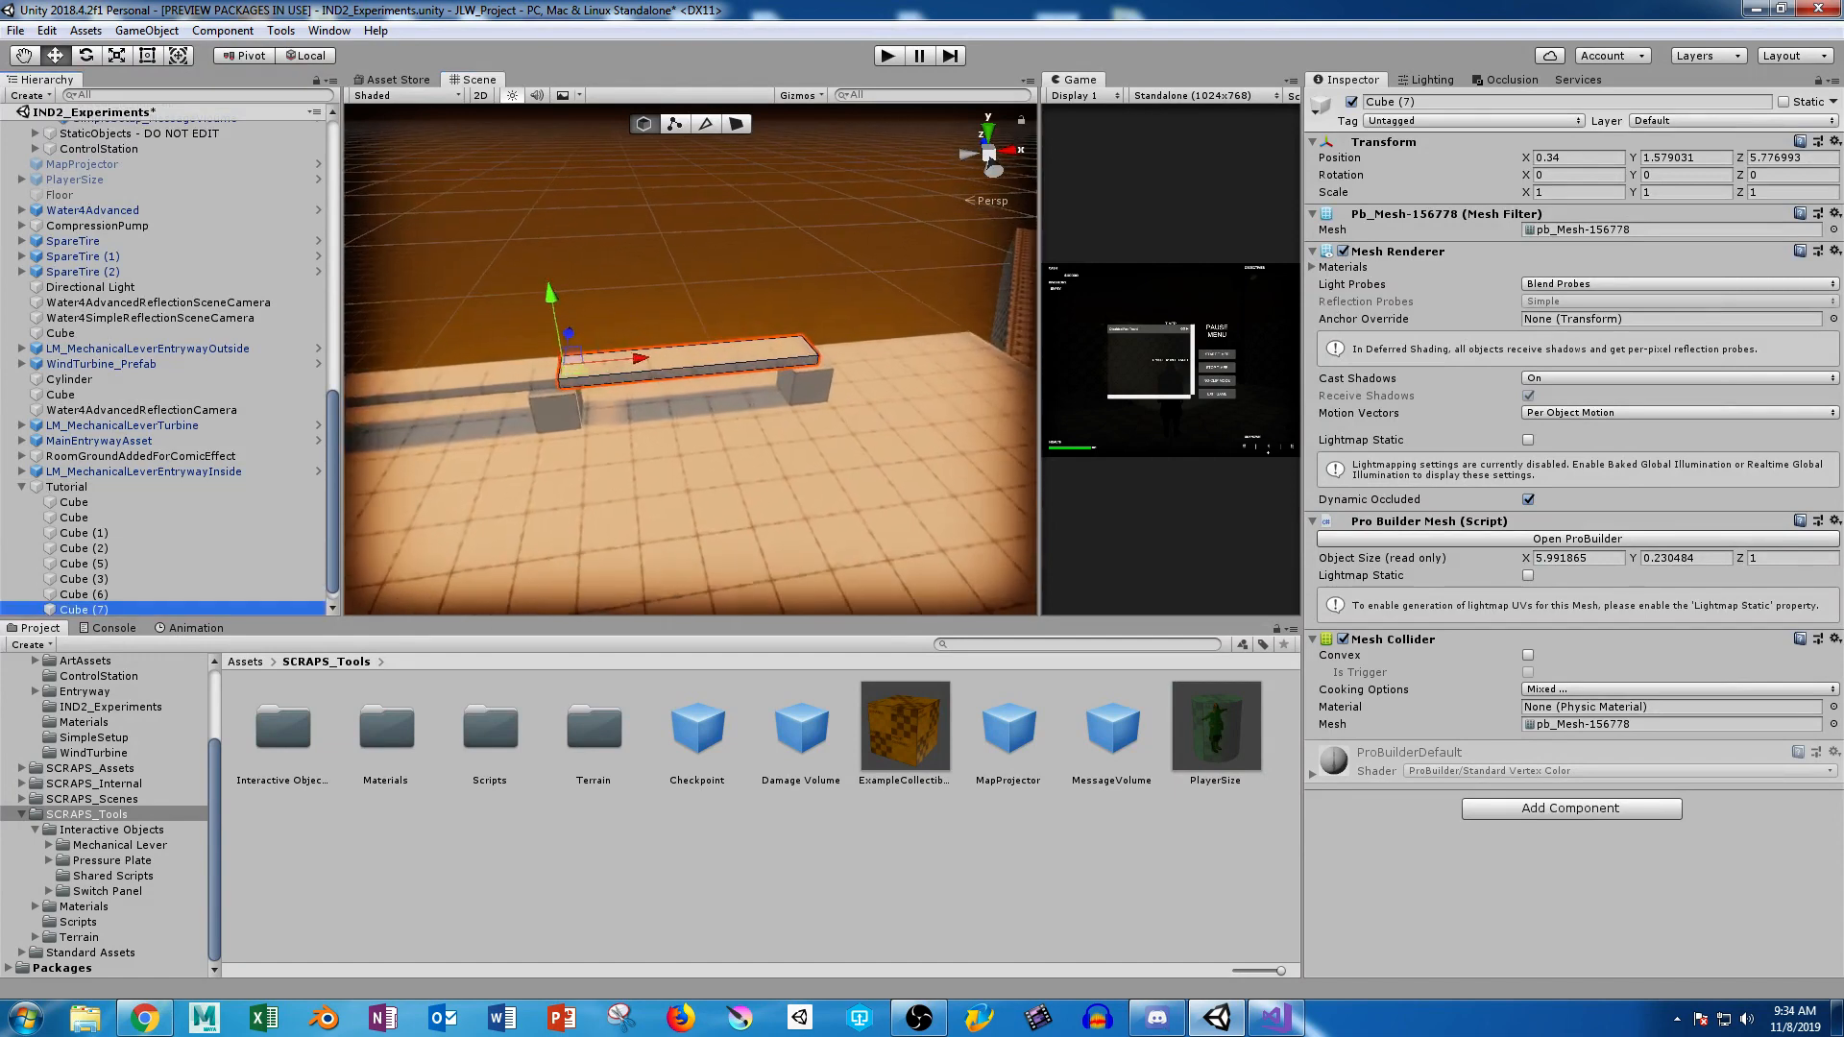
key("F2")
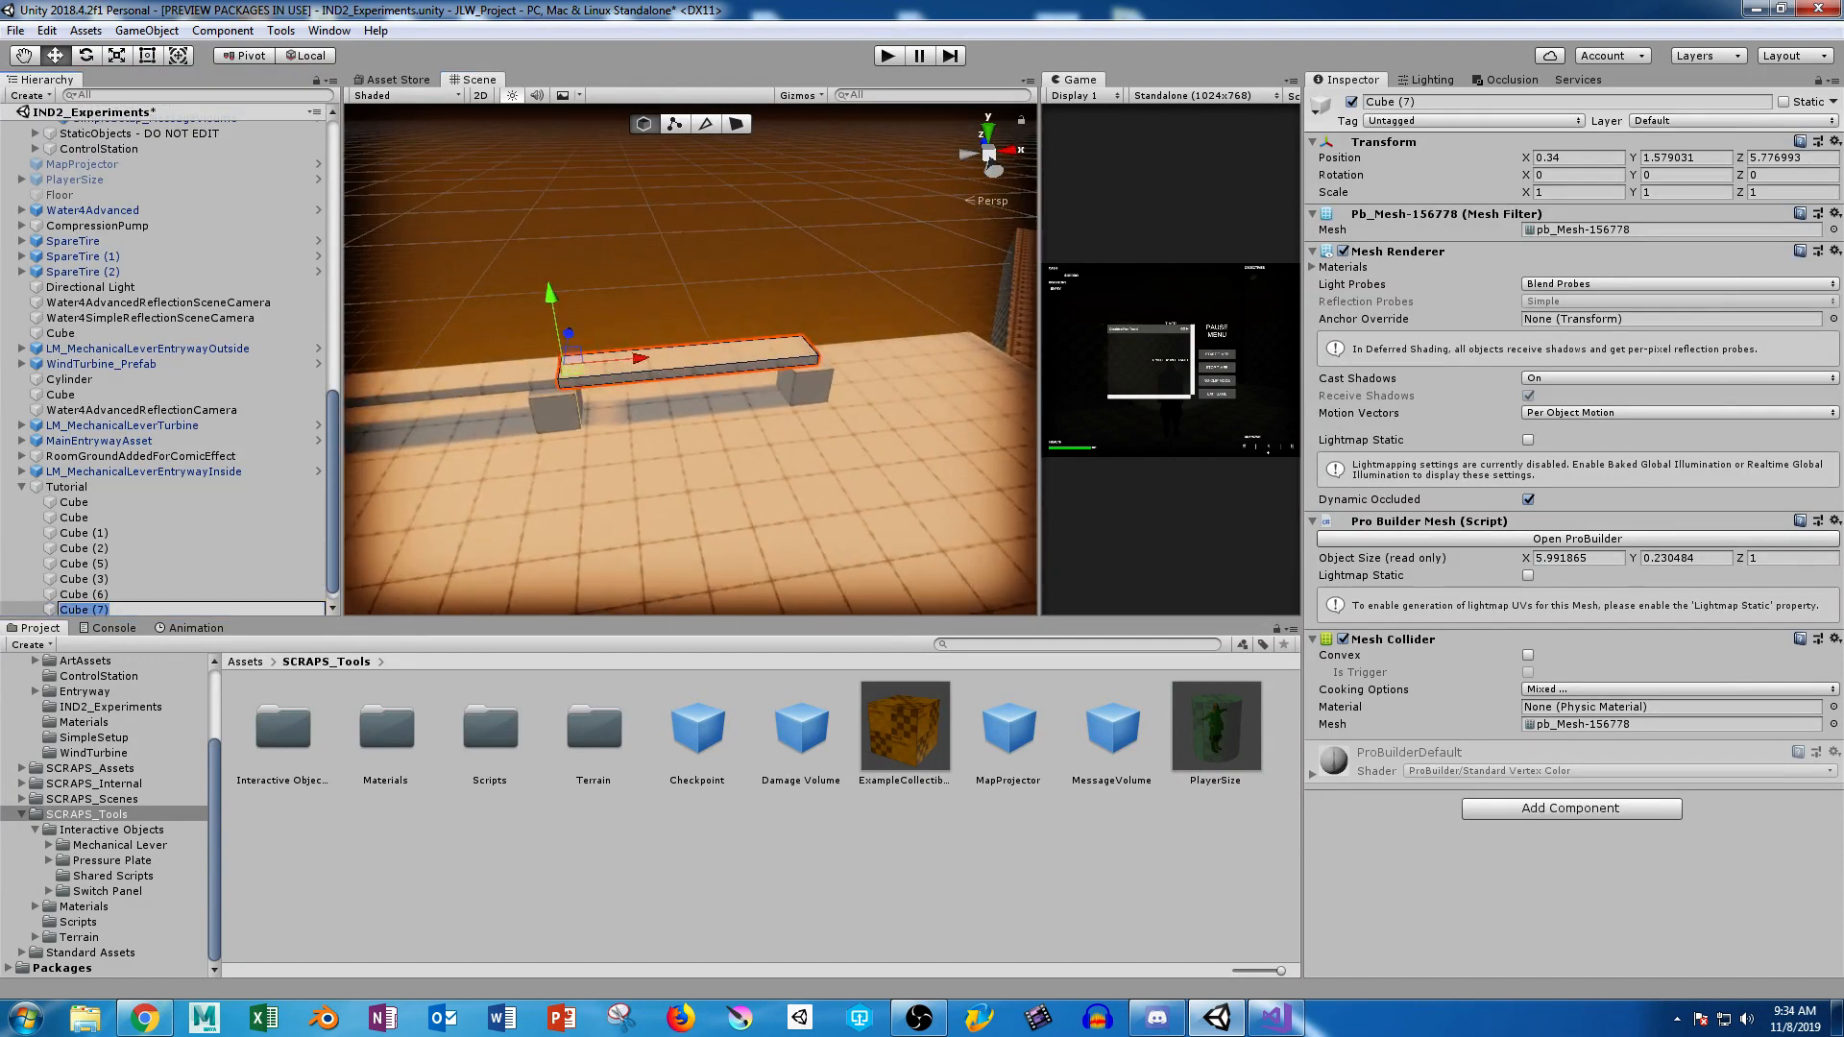
type("BridgeTrigger")
key("Return")
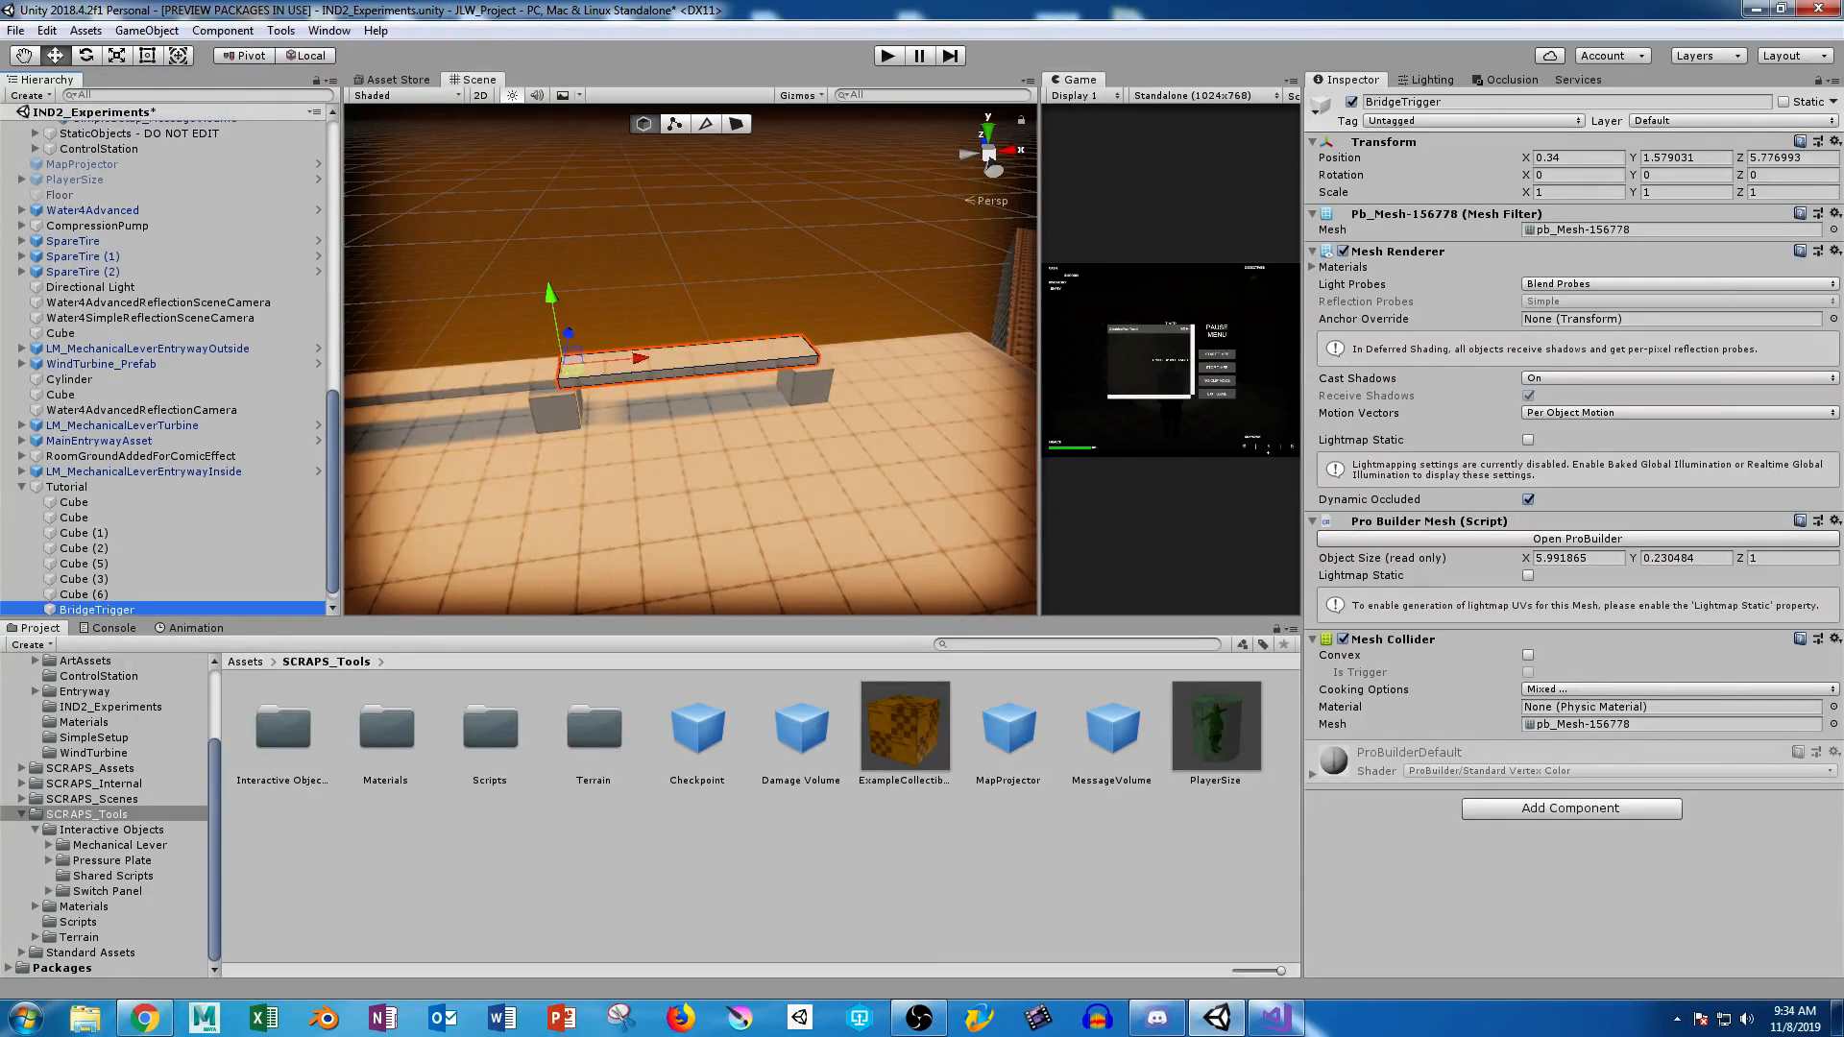
Duplicate BridgeTrigger in place, name the copy BridgeObject and deactivate it.
key("ctrl+d")
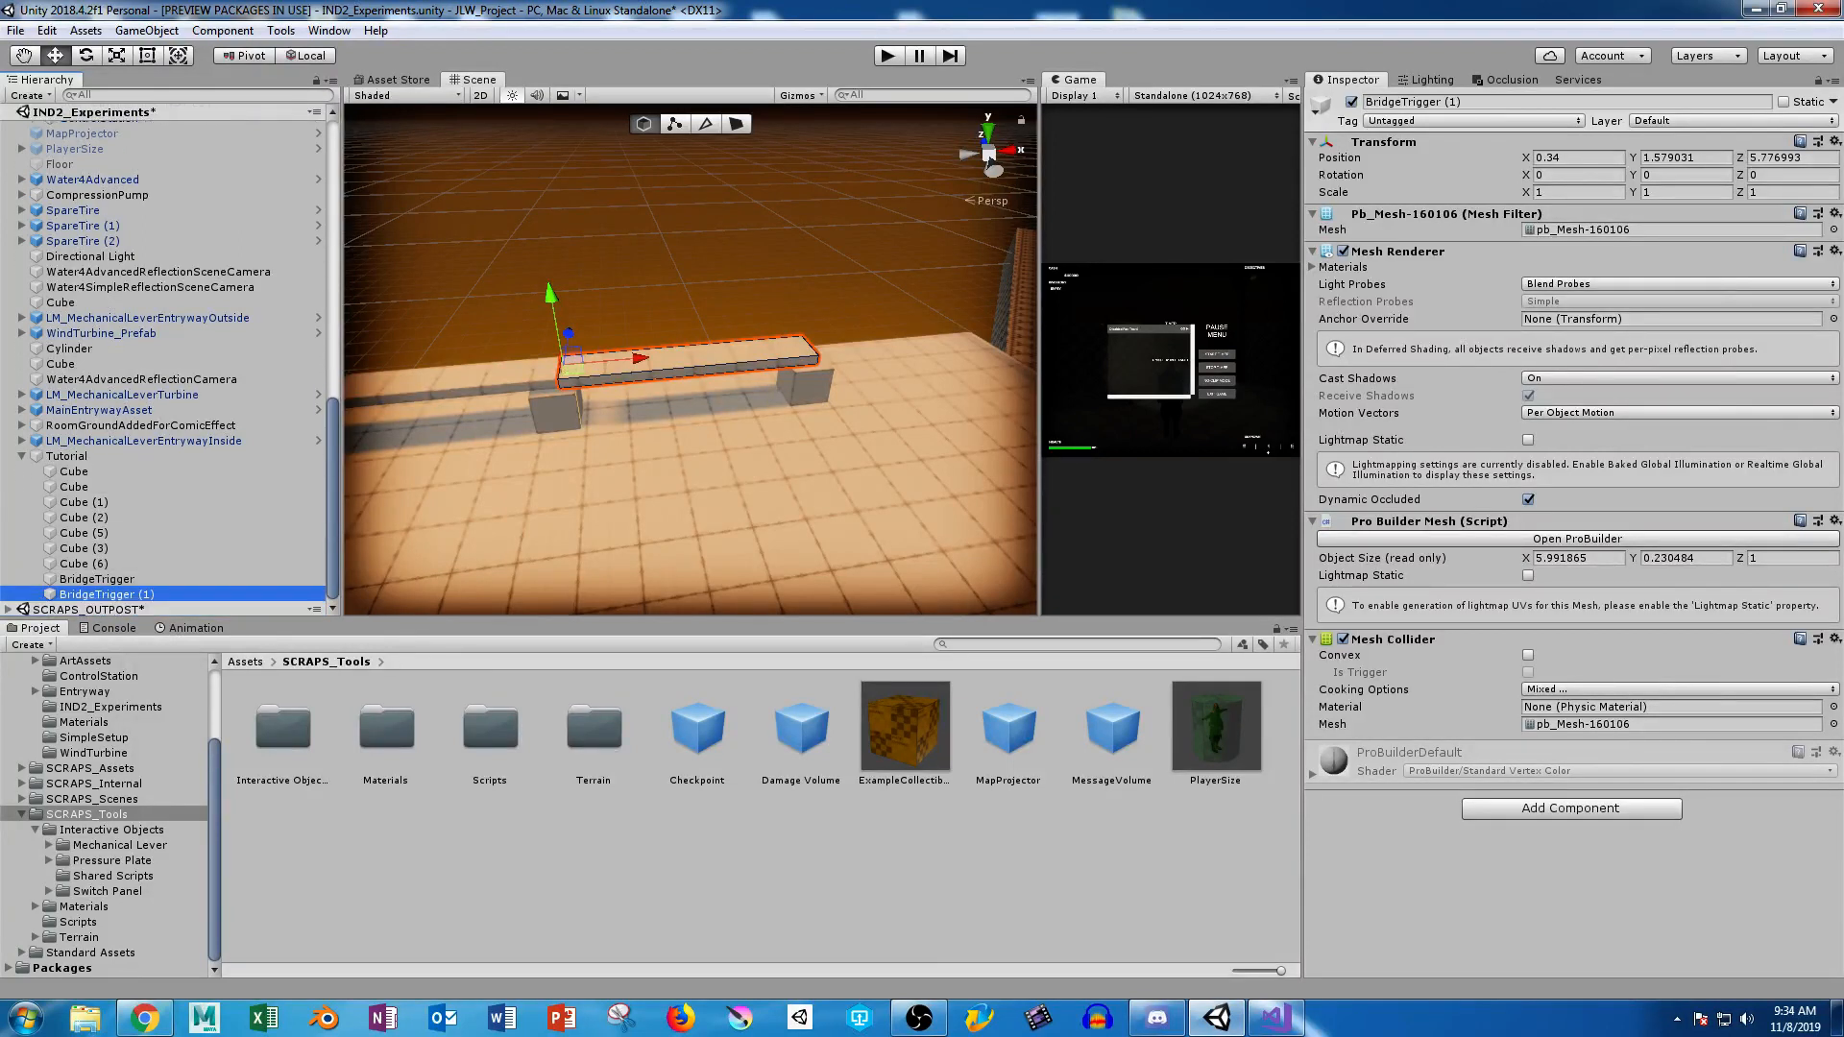
key("F2")
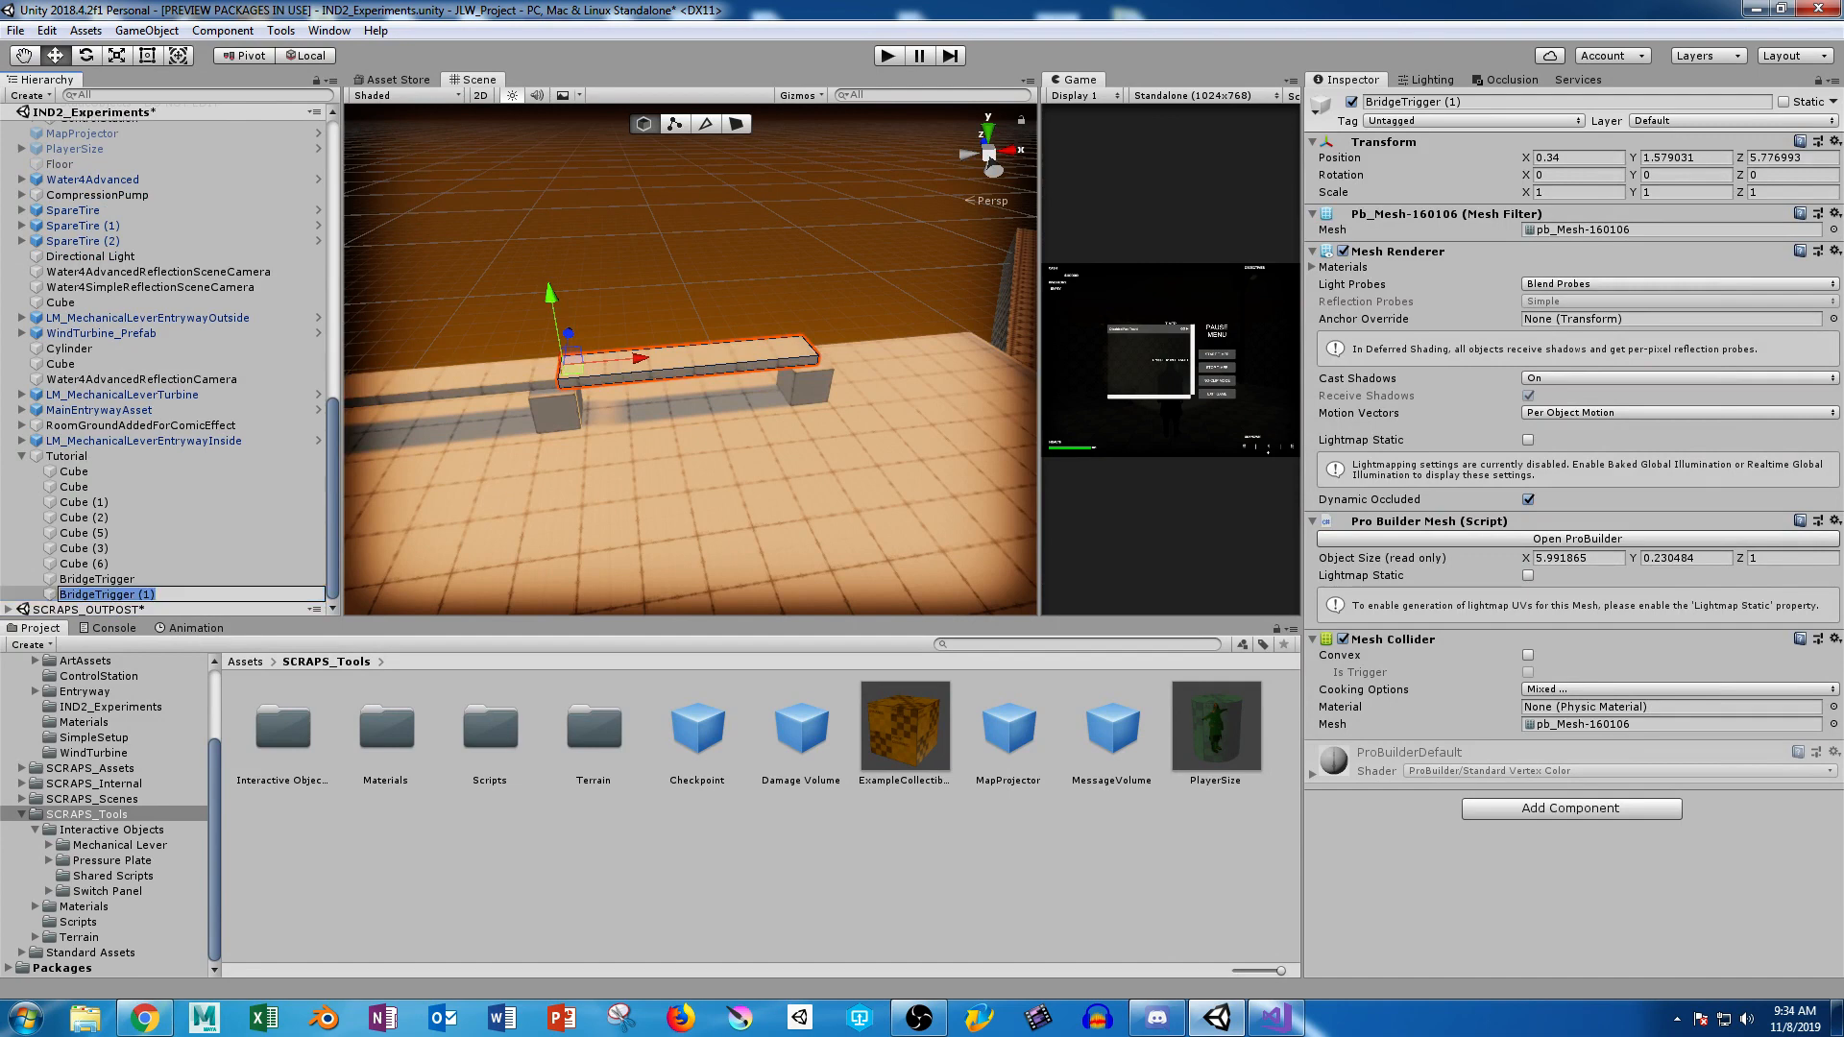
type("BridgeObject")
key("Return")
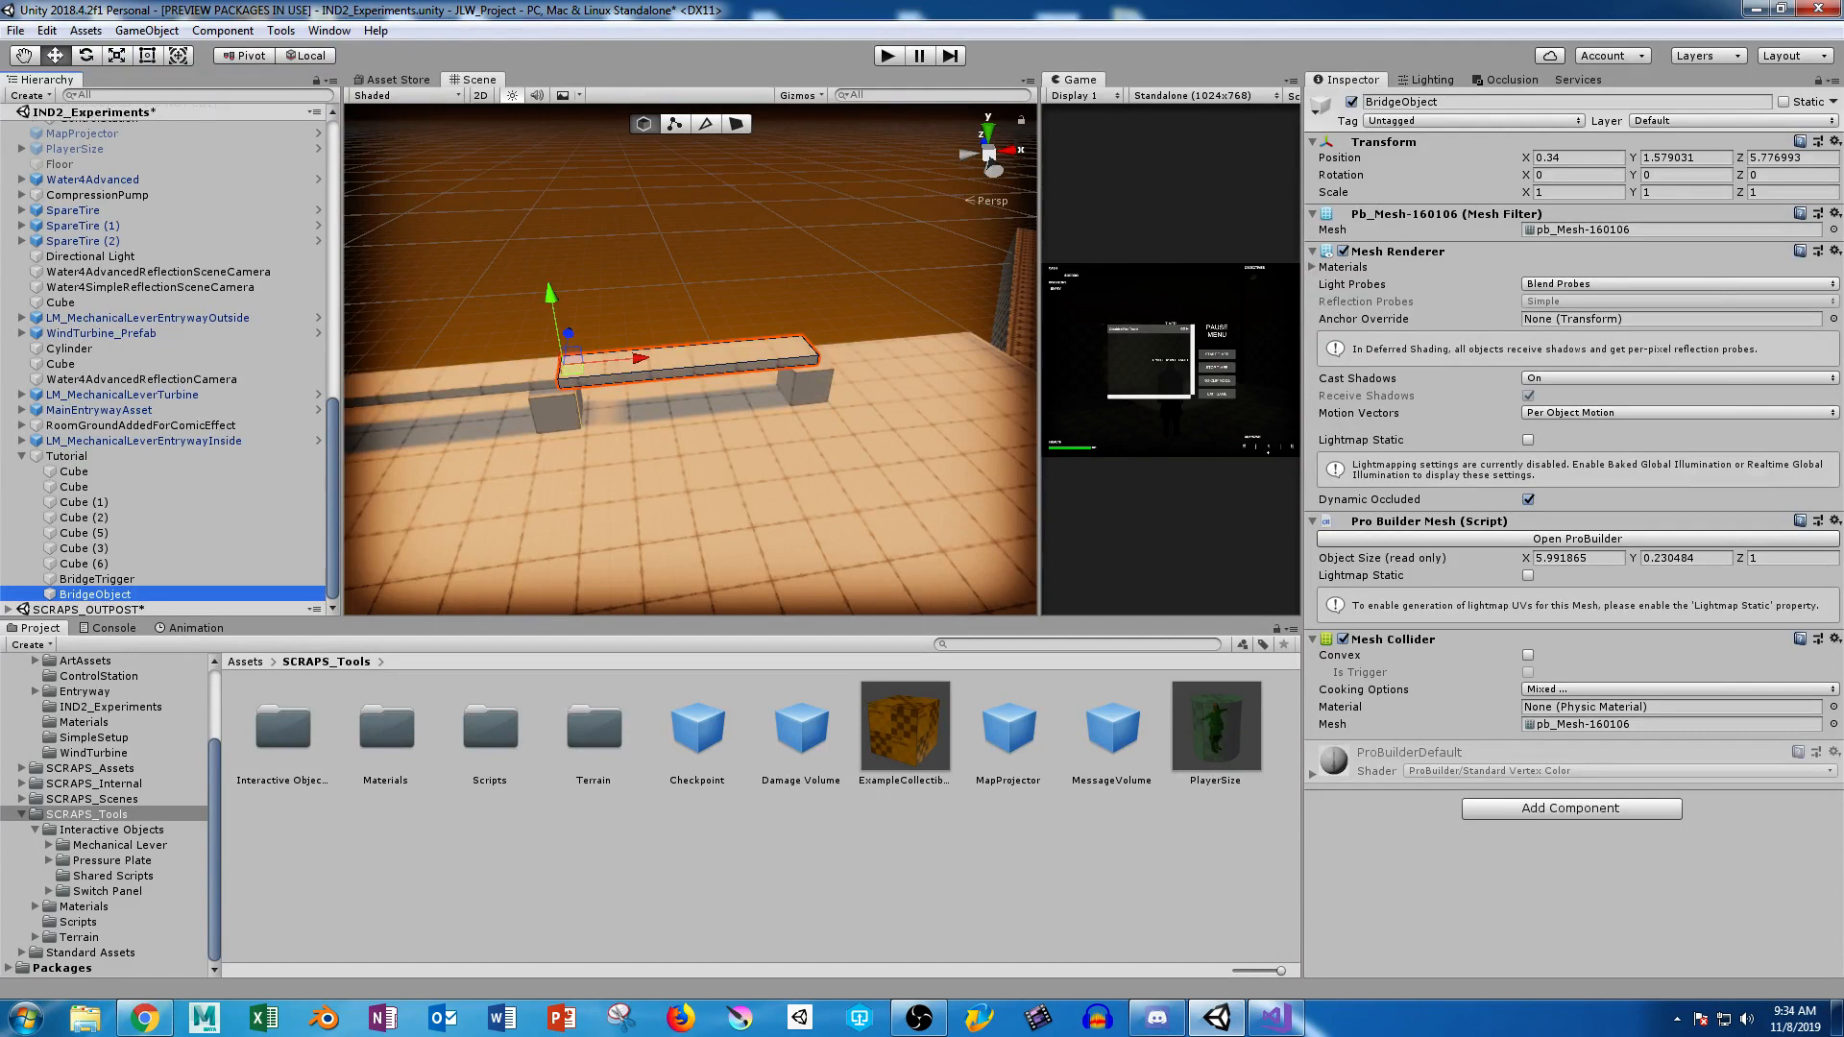
left_click(1352, 102)
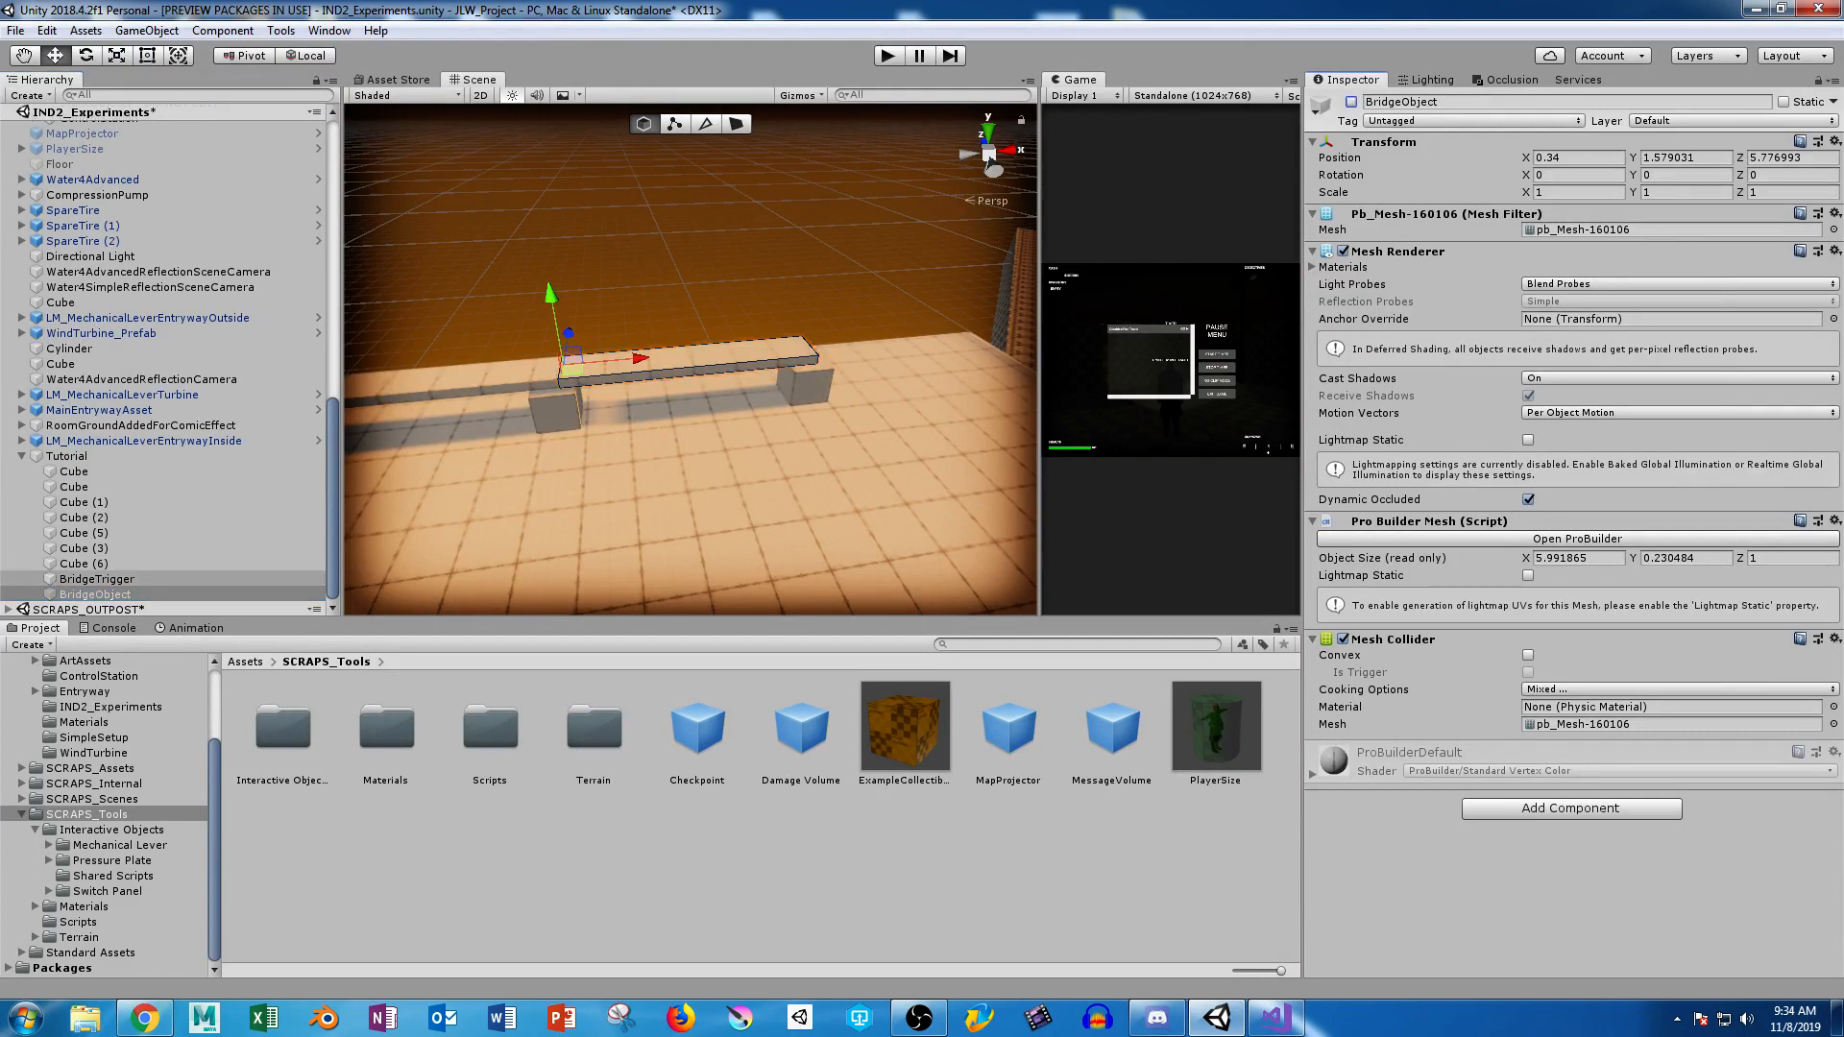
Apply the M_GhostBox material from the SimpleSetup folder to the BridgeTrigger plank.
left_click(97, 579)
left_click(85, 564)
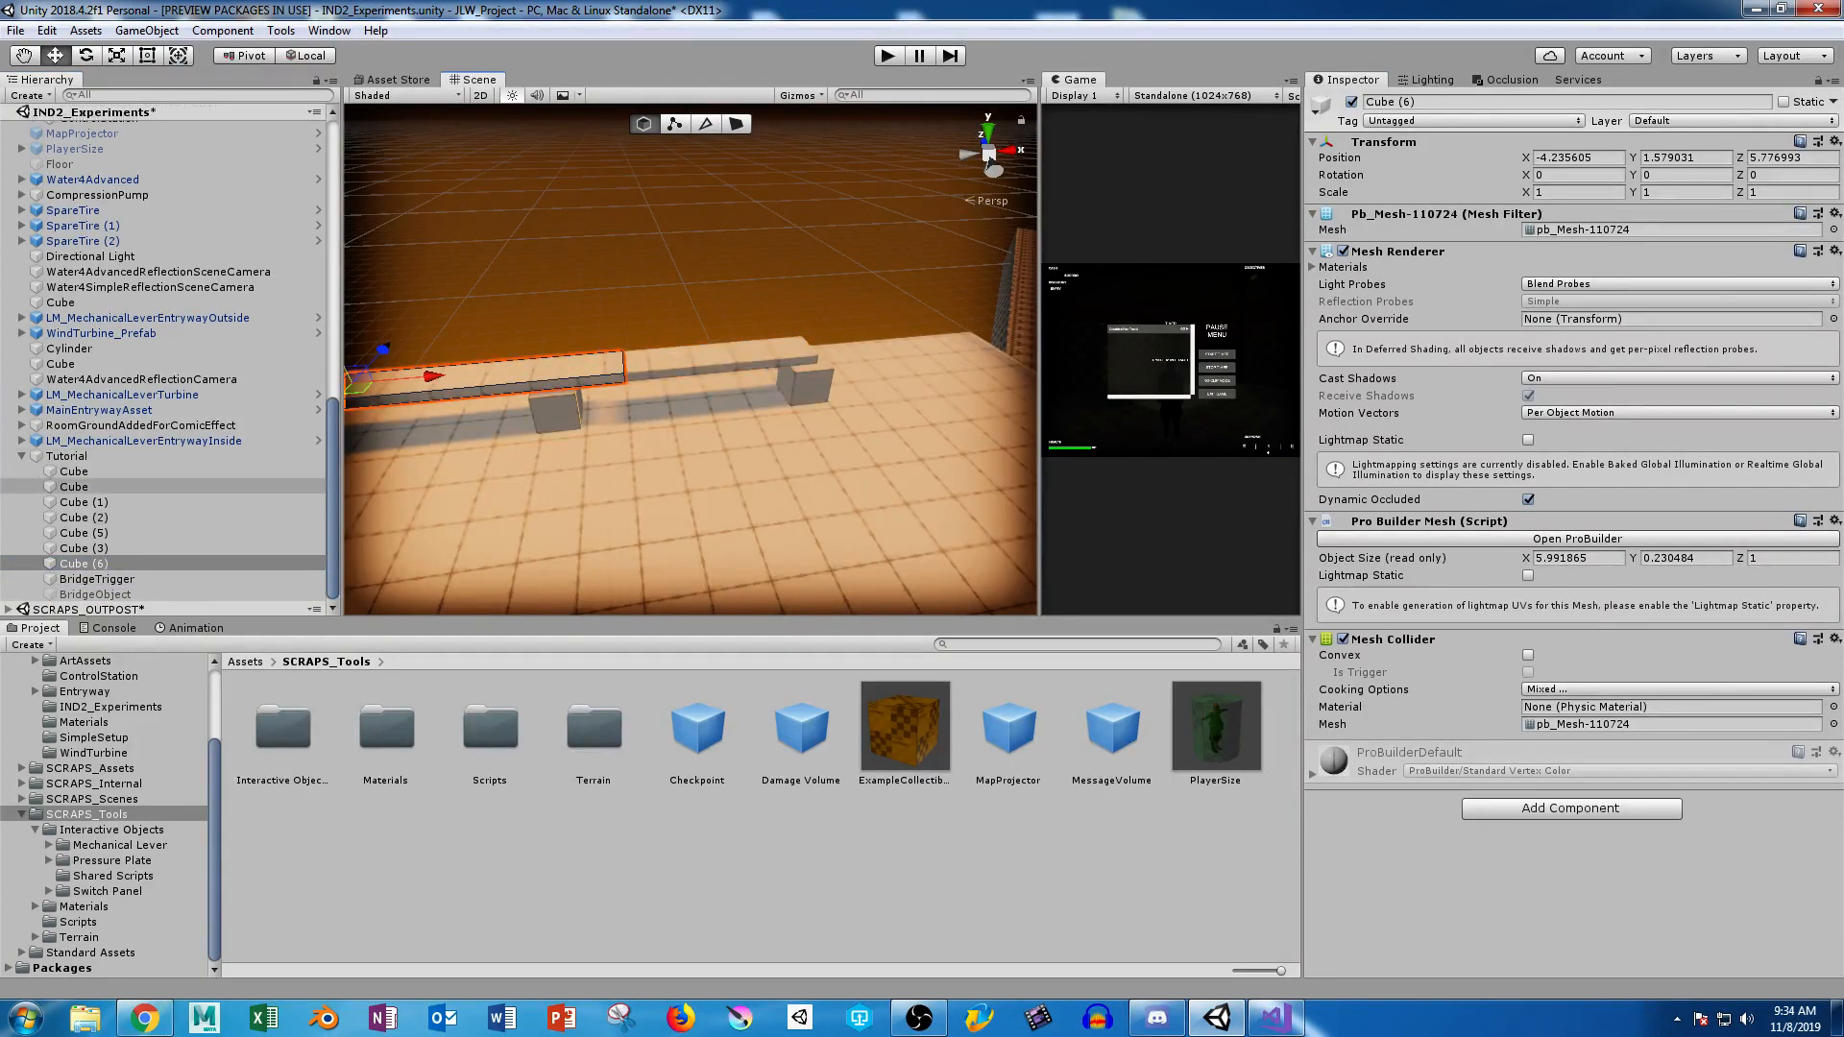
scroll(690, 360, "down", 5)
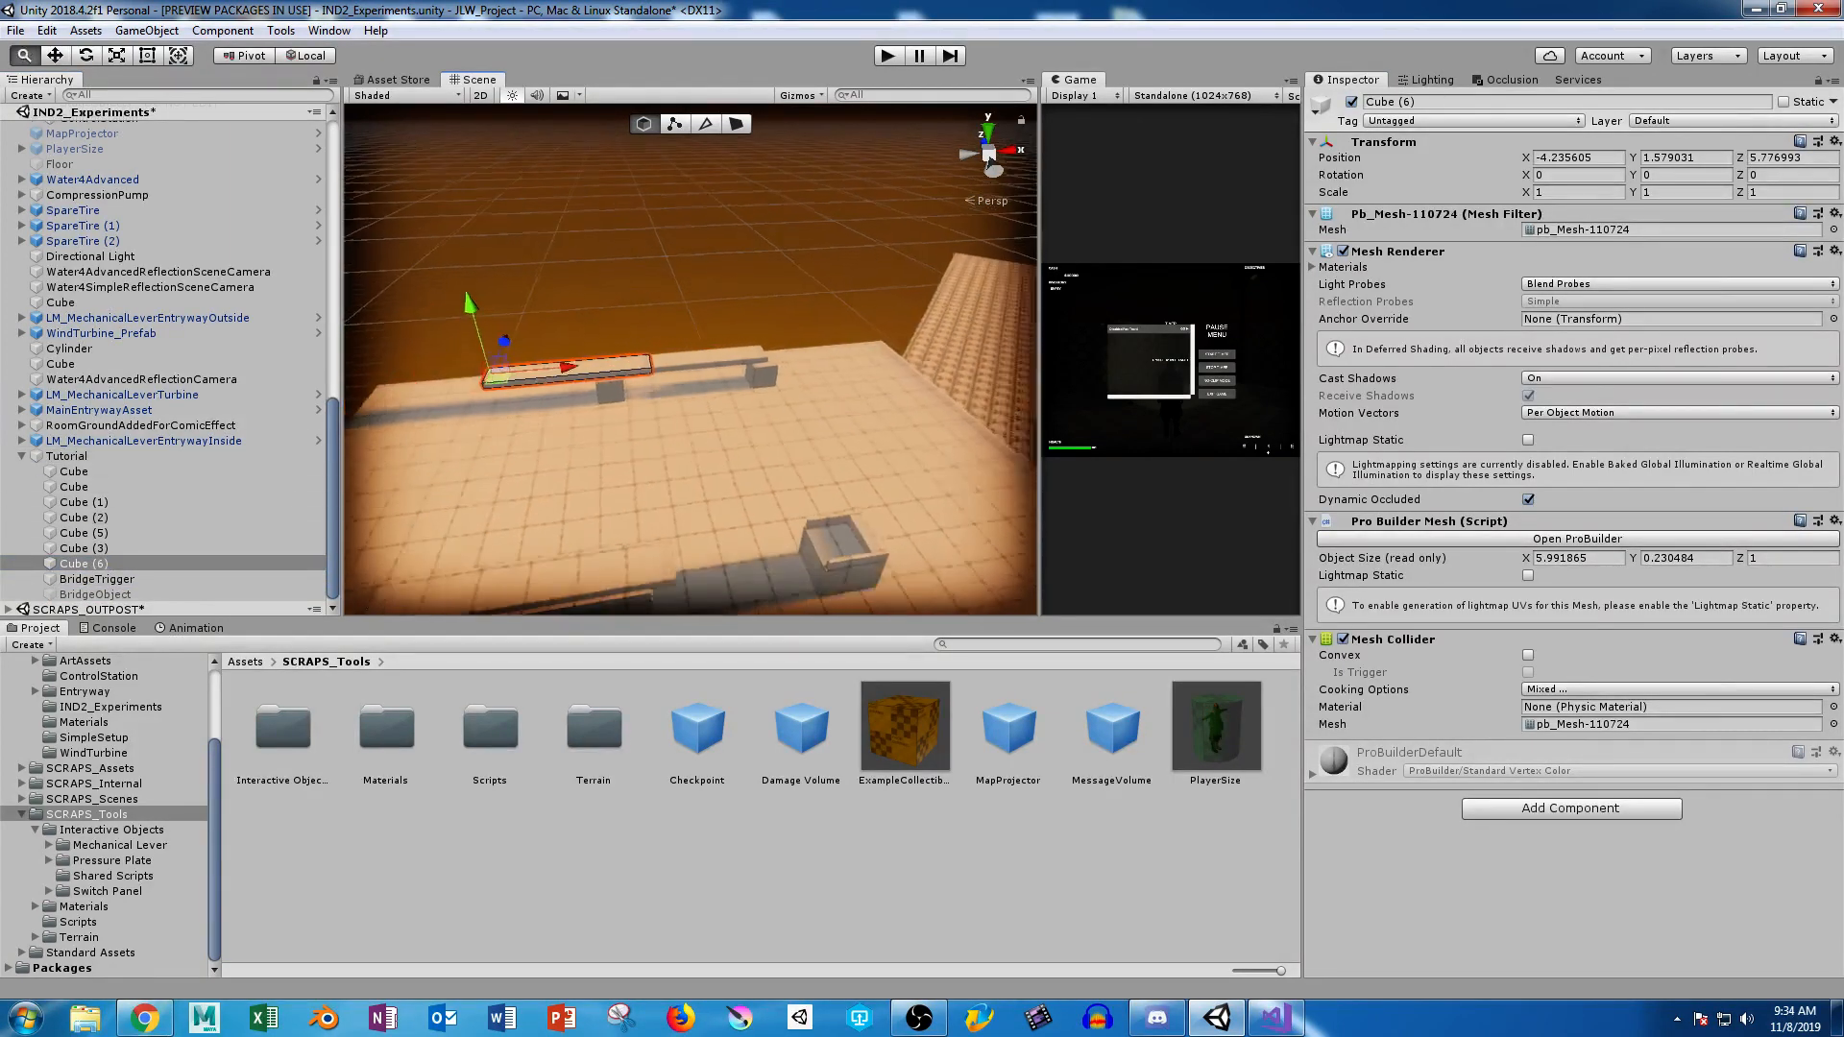
mouse_move(673, 384)
left_mouse_down("alt")
mouse_move(865, 389)
mouse_move(672, 385)
left_mouse_up("alt")
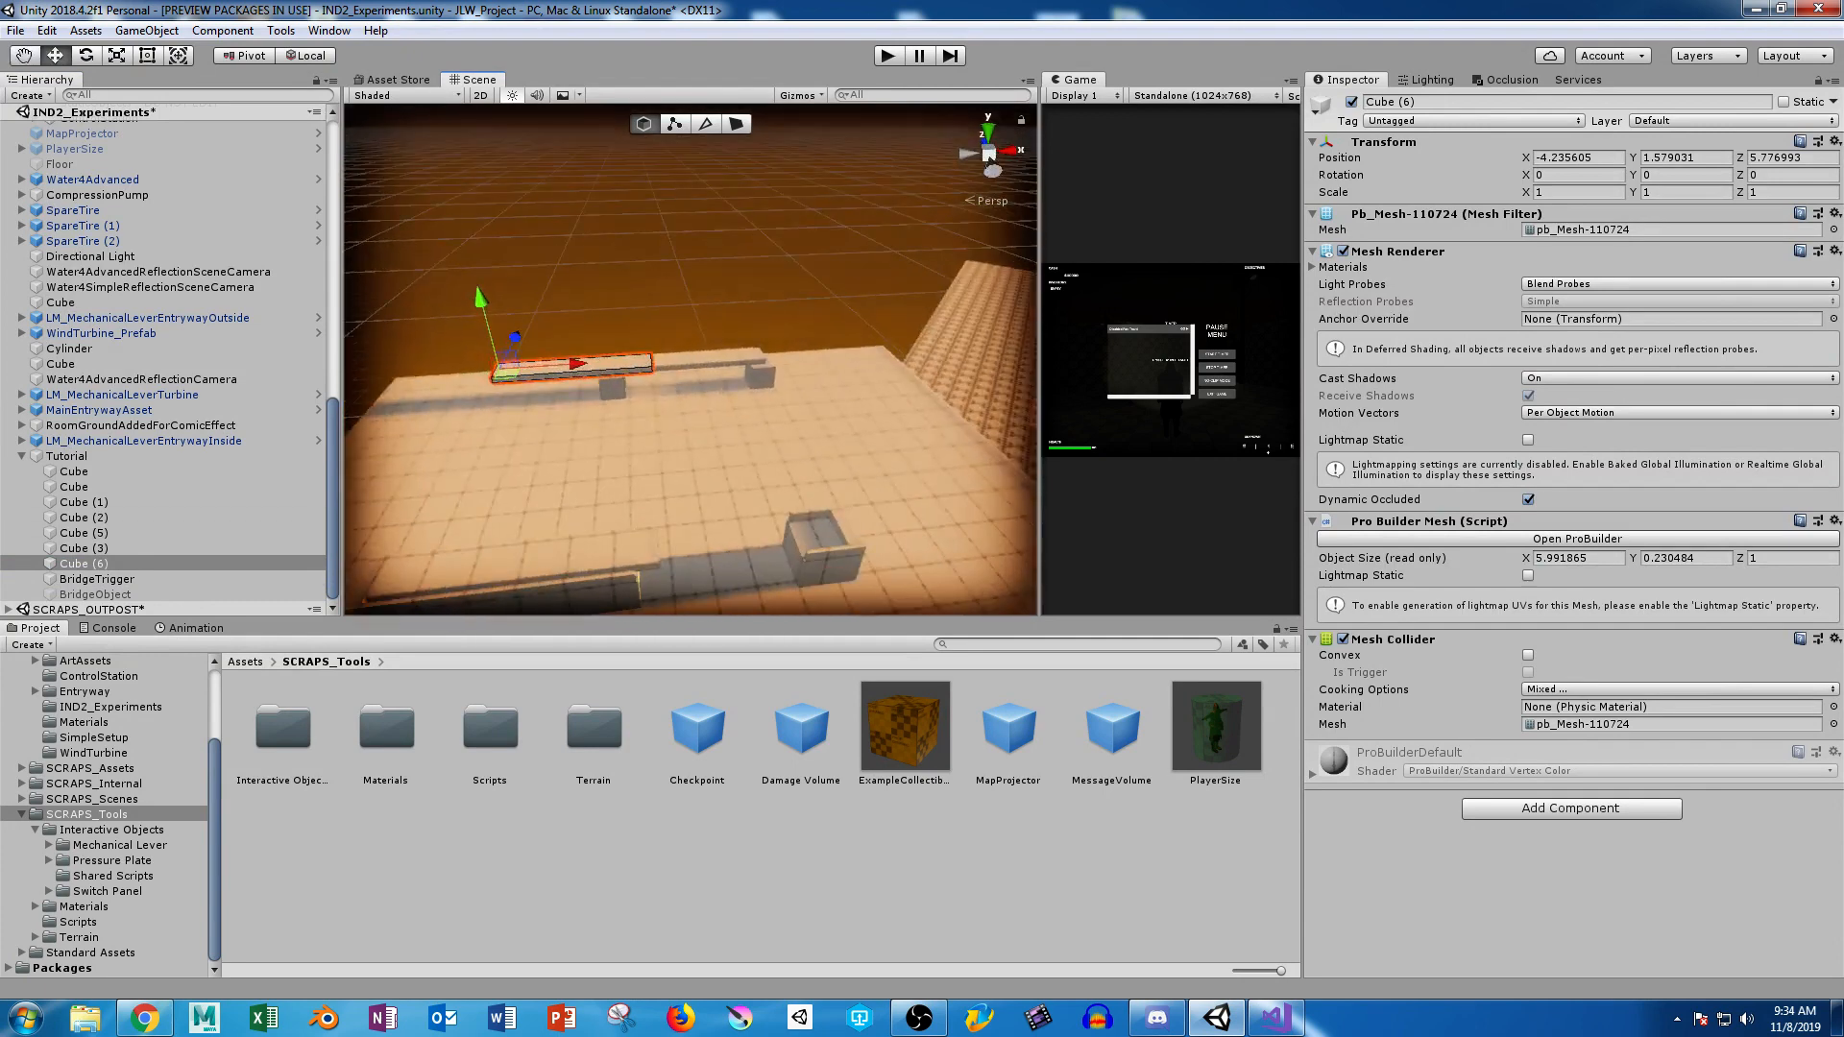
left_click(97, 579)
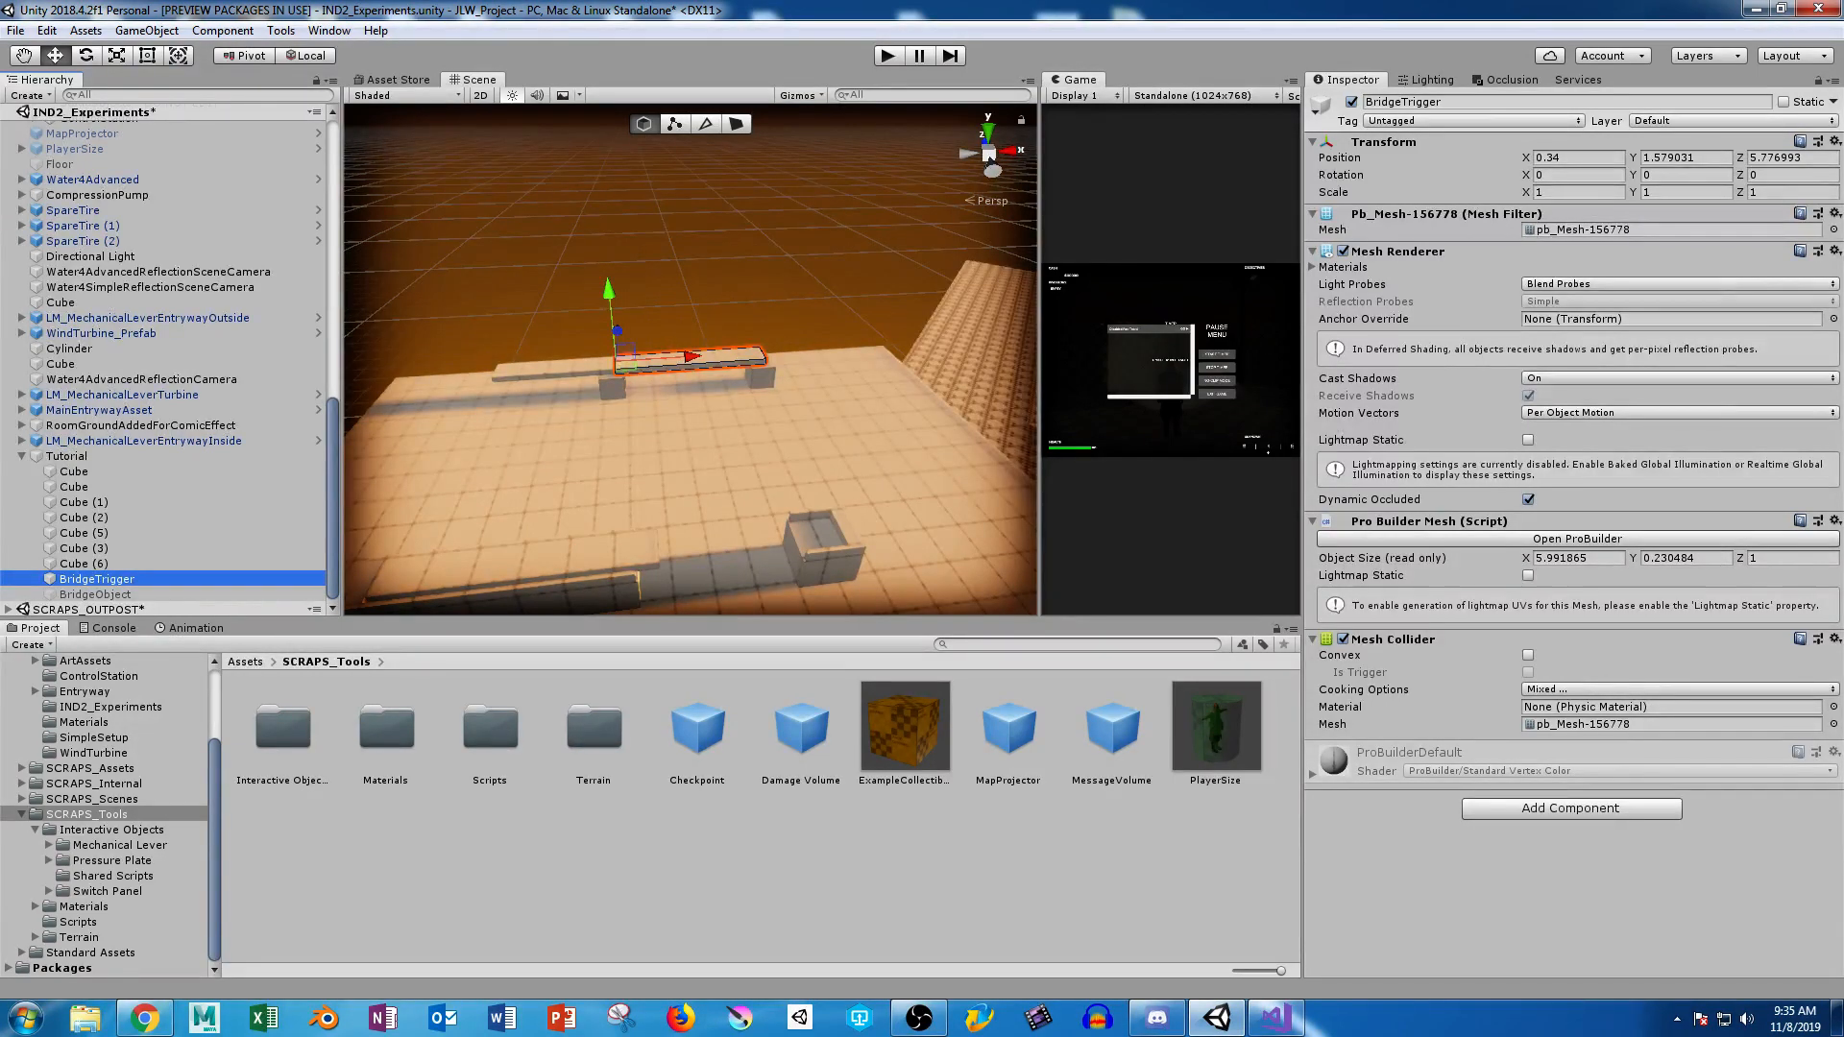
left_click(93, 738)
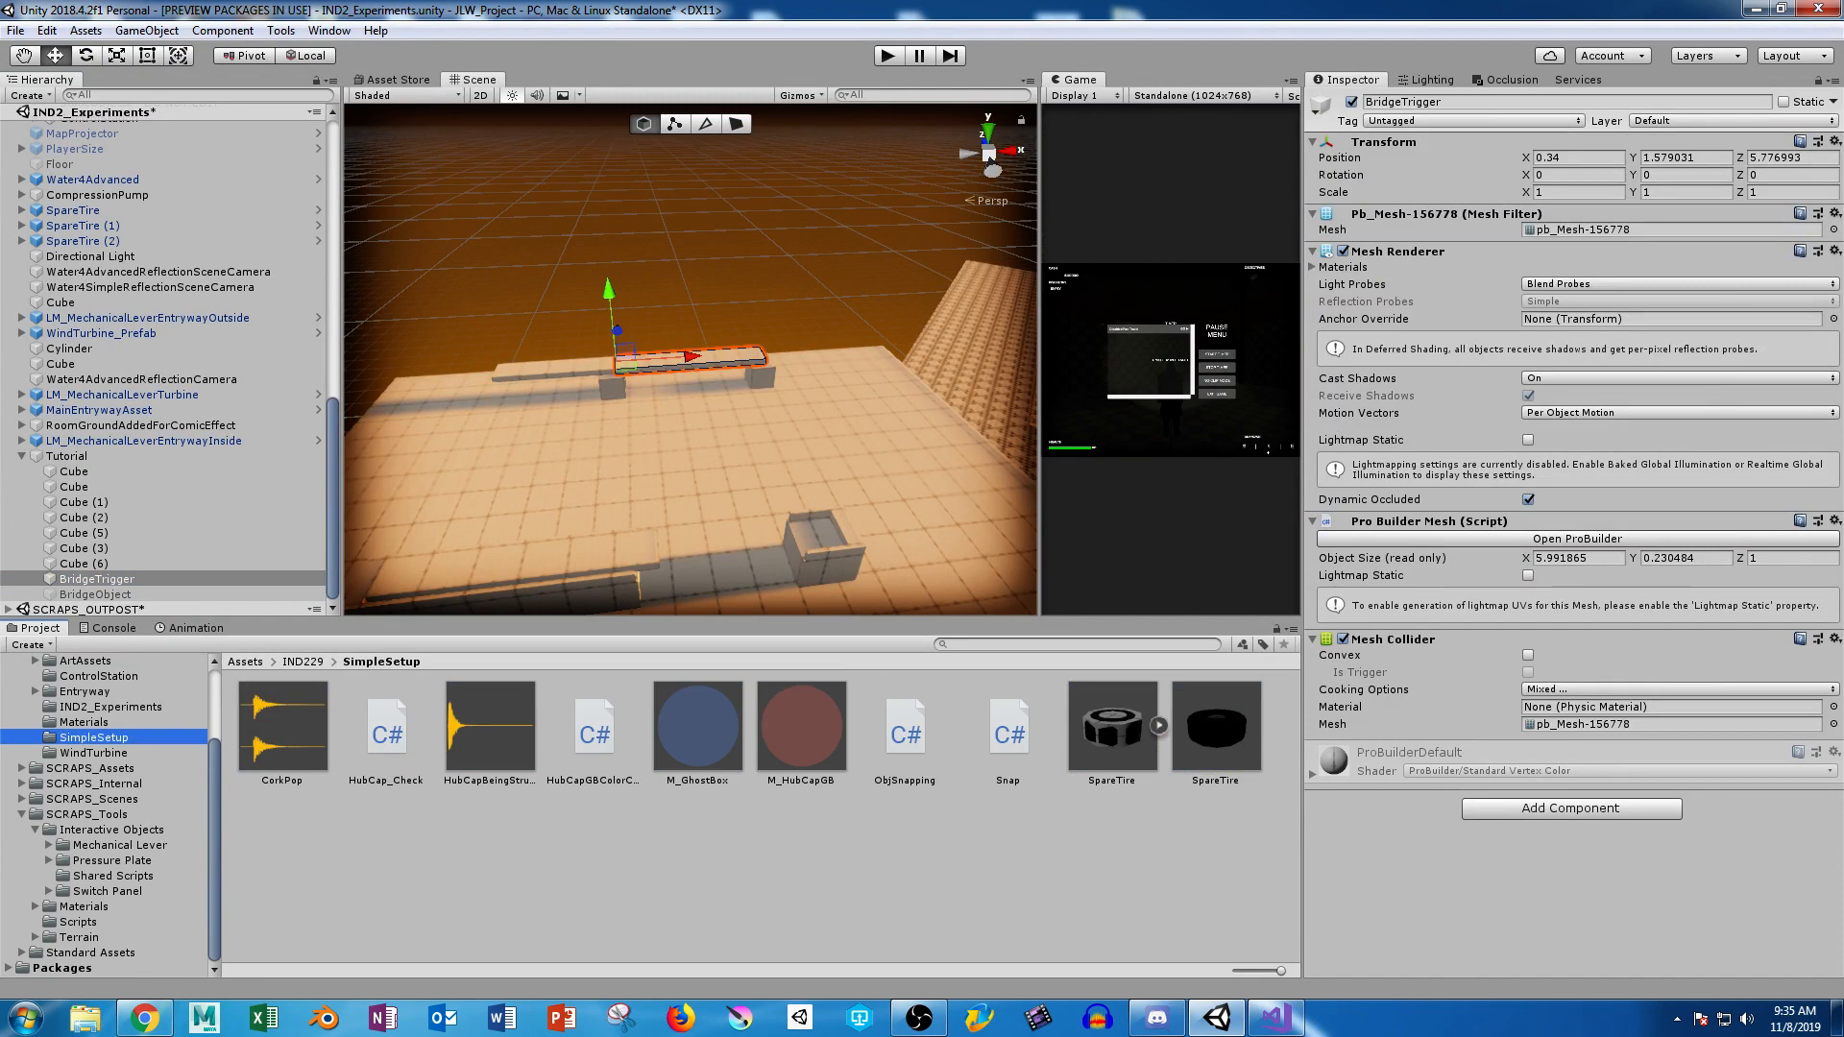
left_click_drag(698, 727, 693, 358)
key("w")
right_click_drag(693, 358, 797, 385)
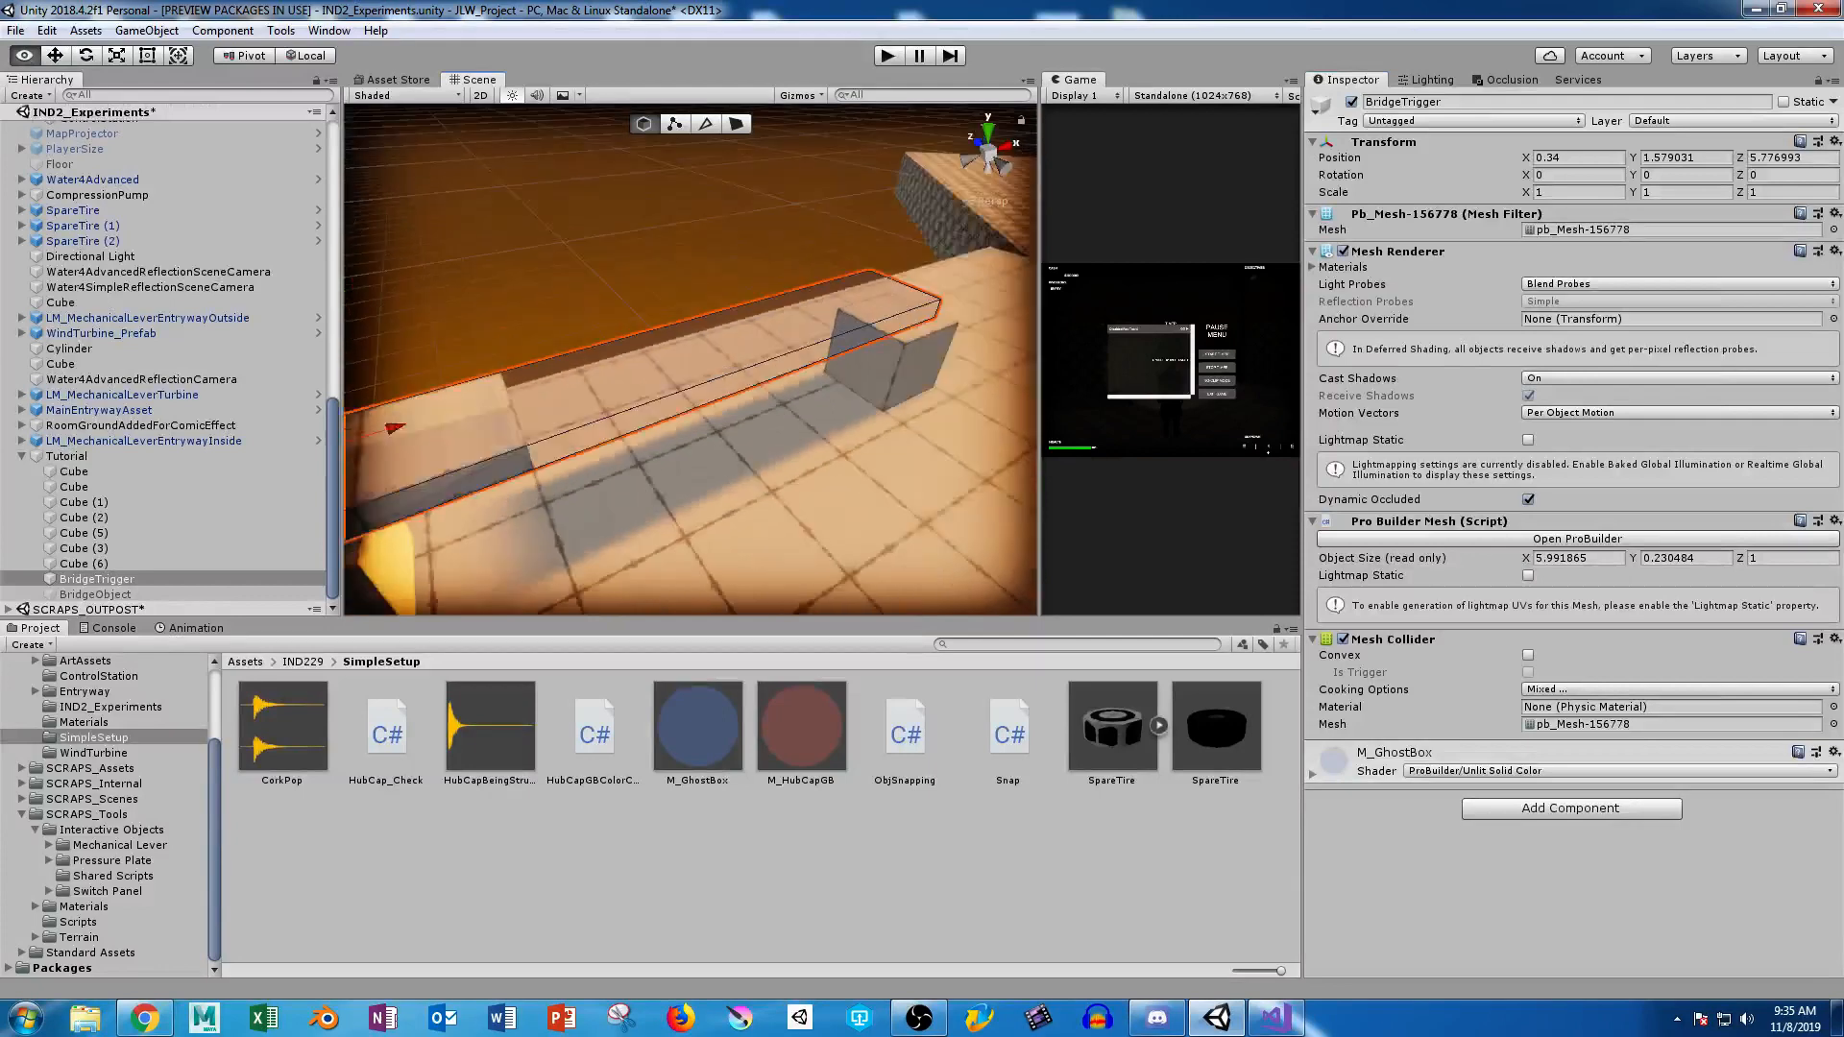
left_click_drag(798, 384, 911, 386, "alt")
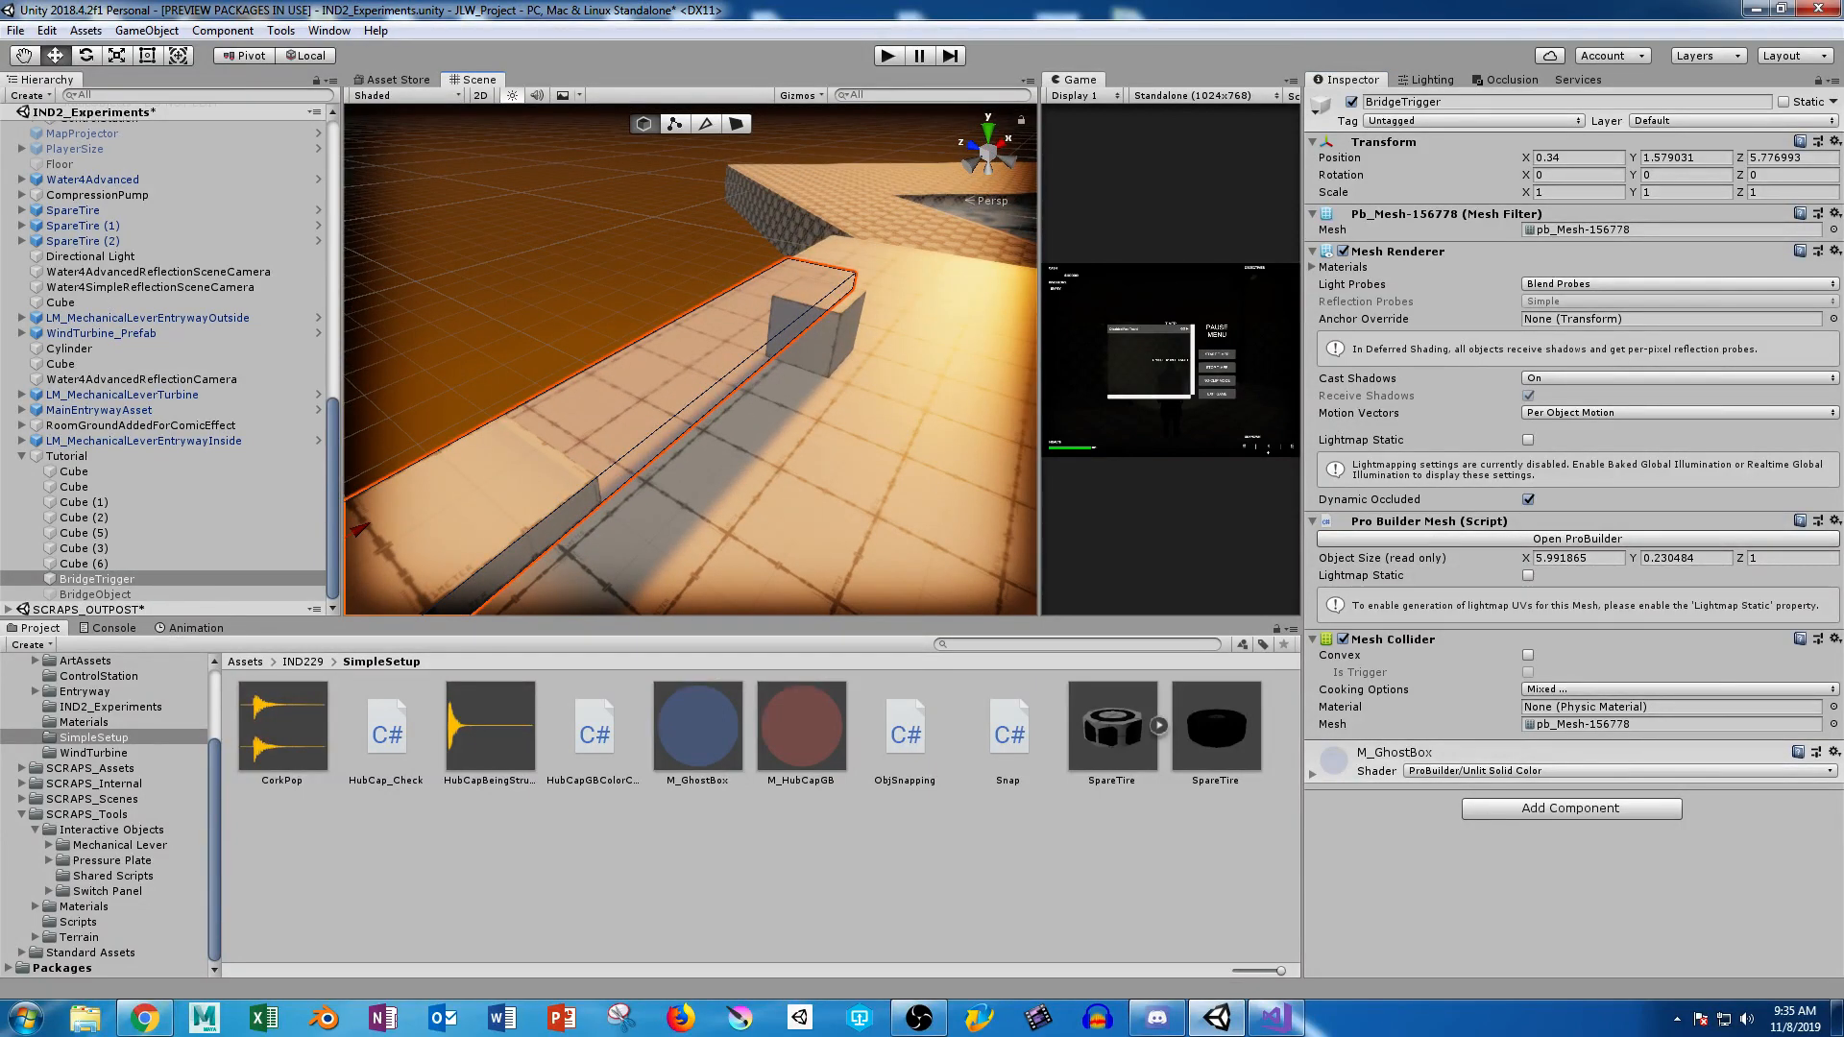
Change the M_GhostBox material's color tint to orange, RGB 197, 159, 92, with alpha 194.
left_click(699, 727)
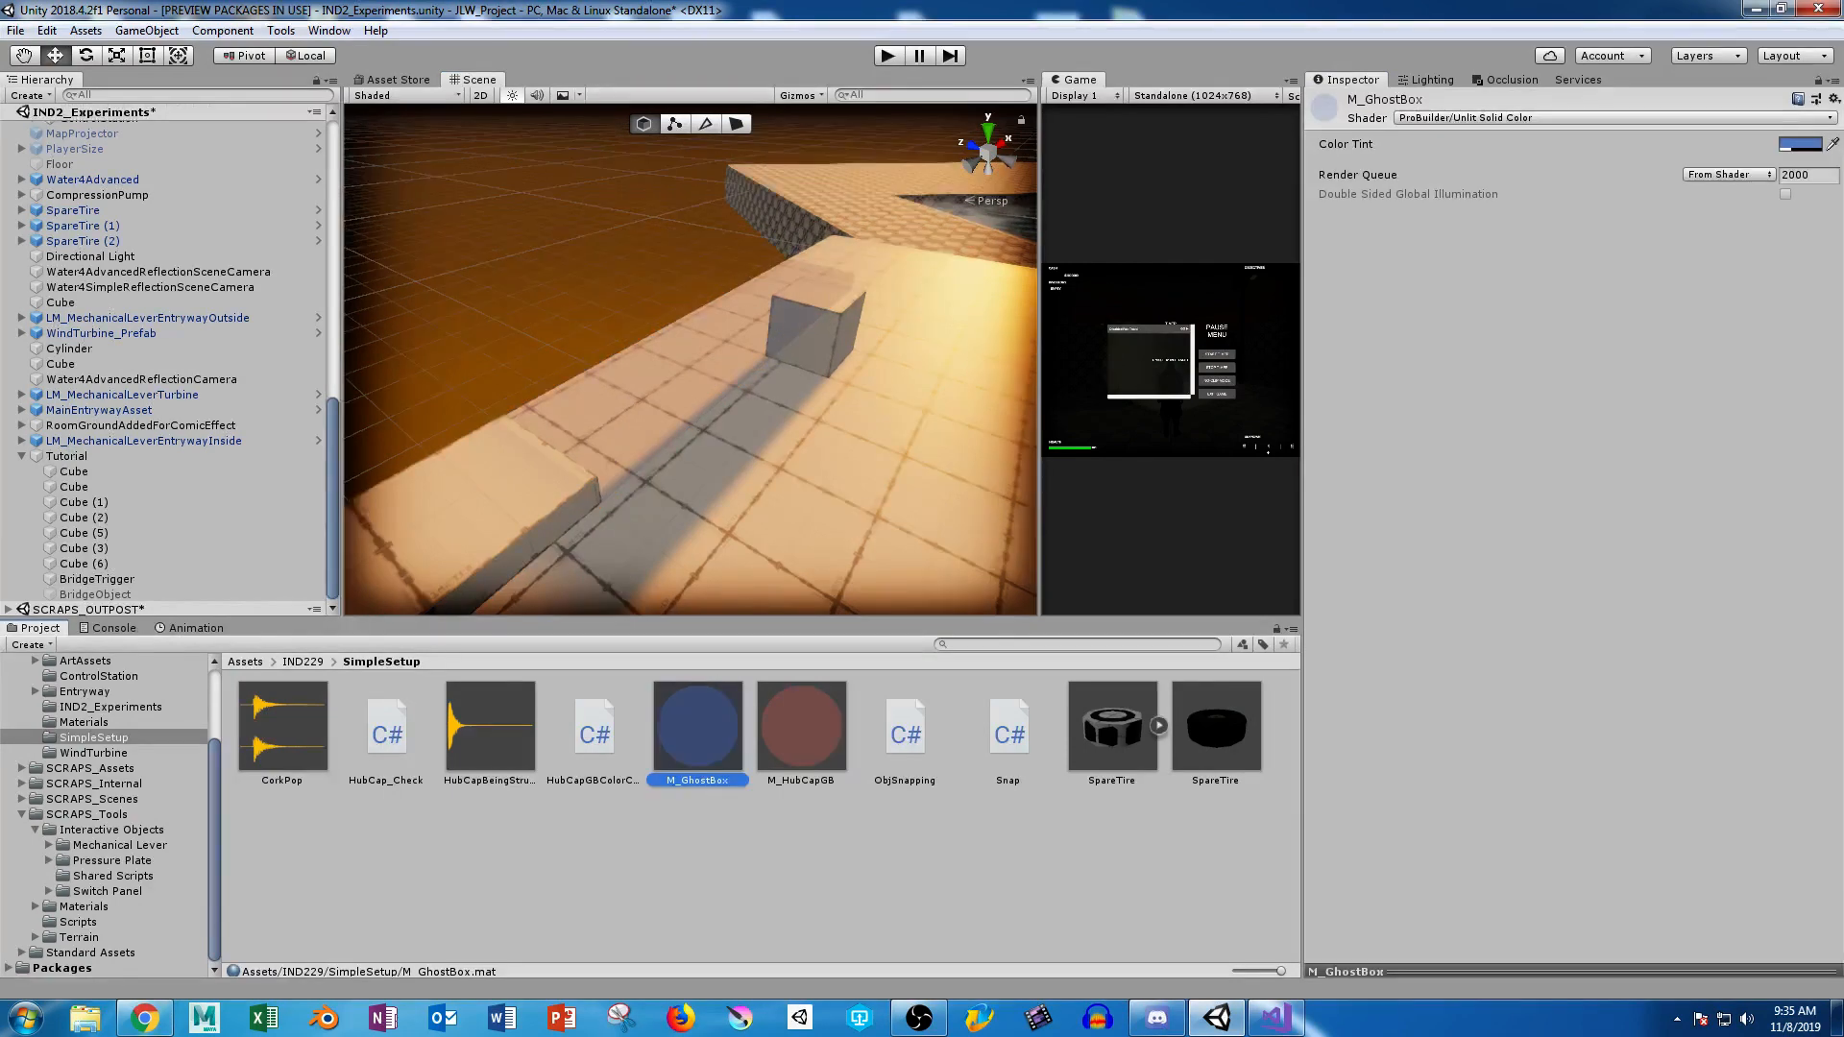
left_click_drag(615, 365, 538, 385, "alt")
left_click(596, 413)
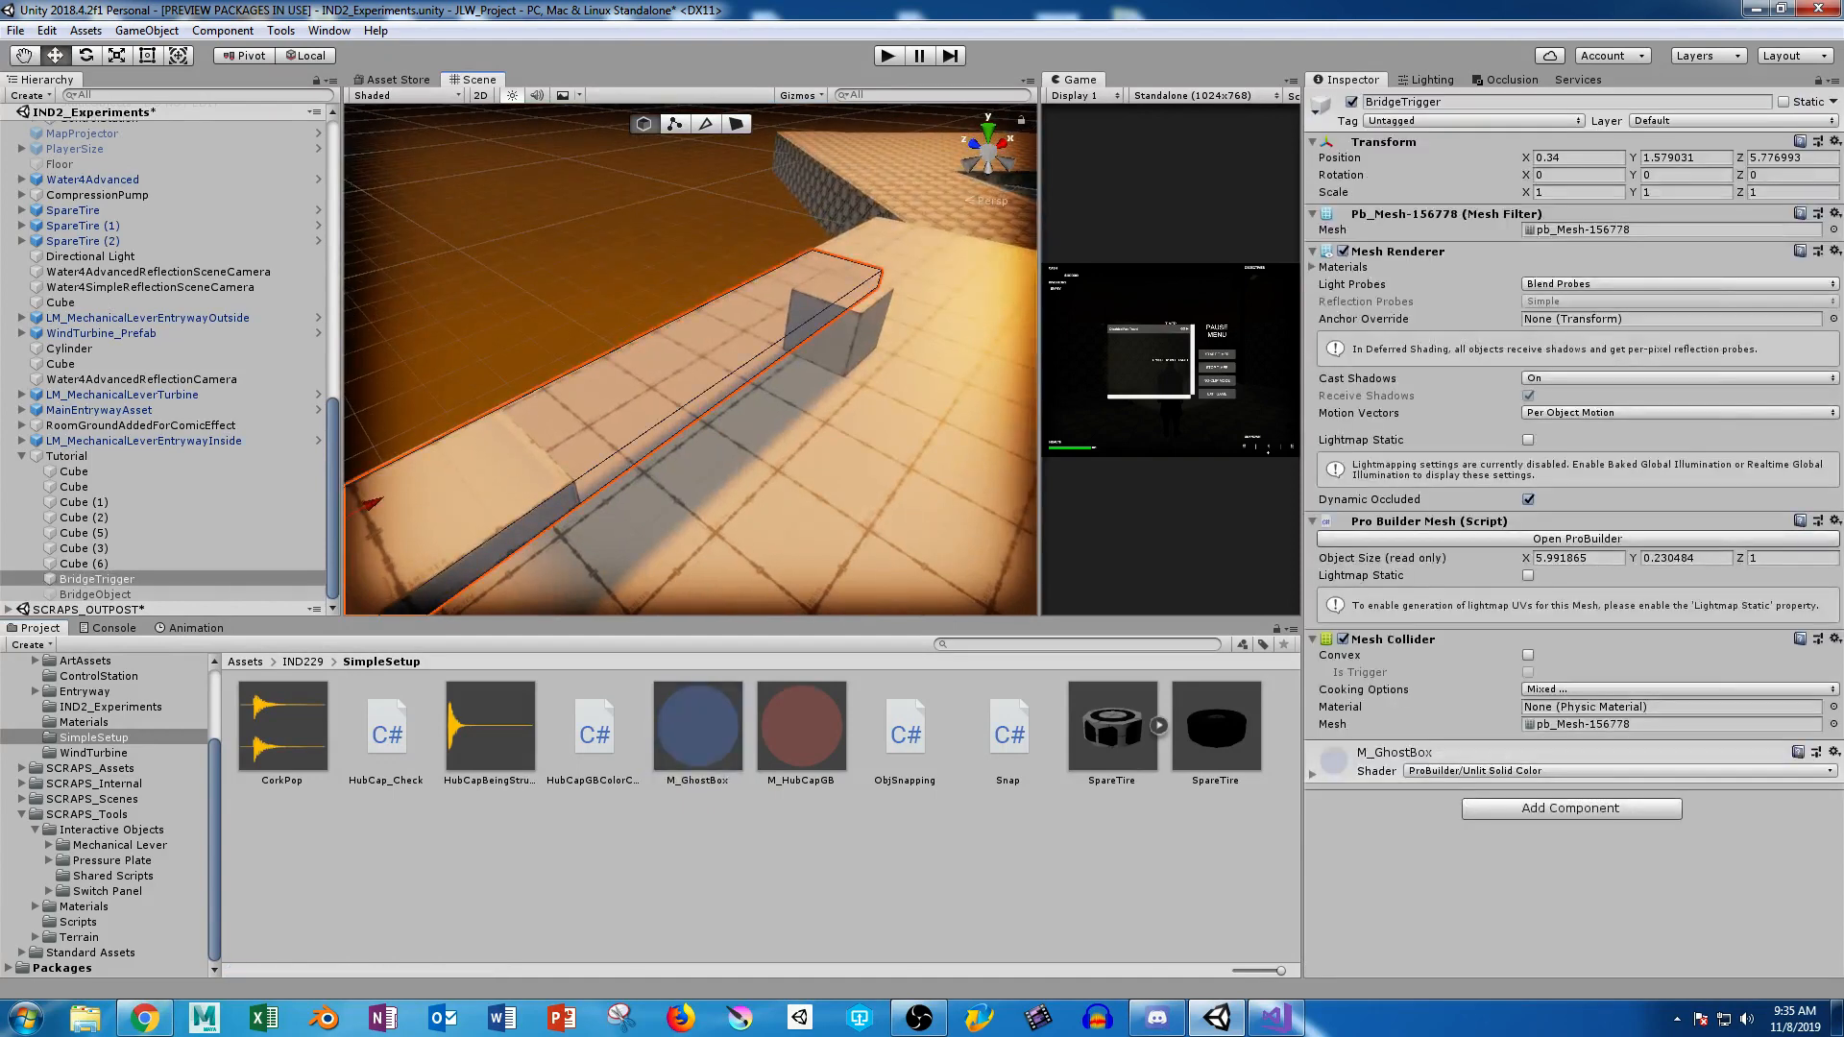
left_click(698, 727)
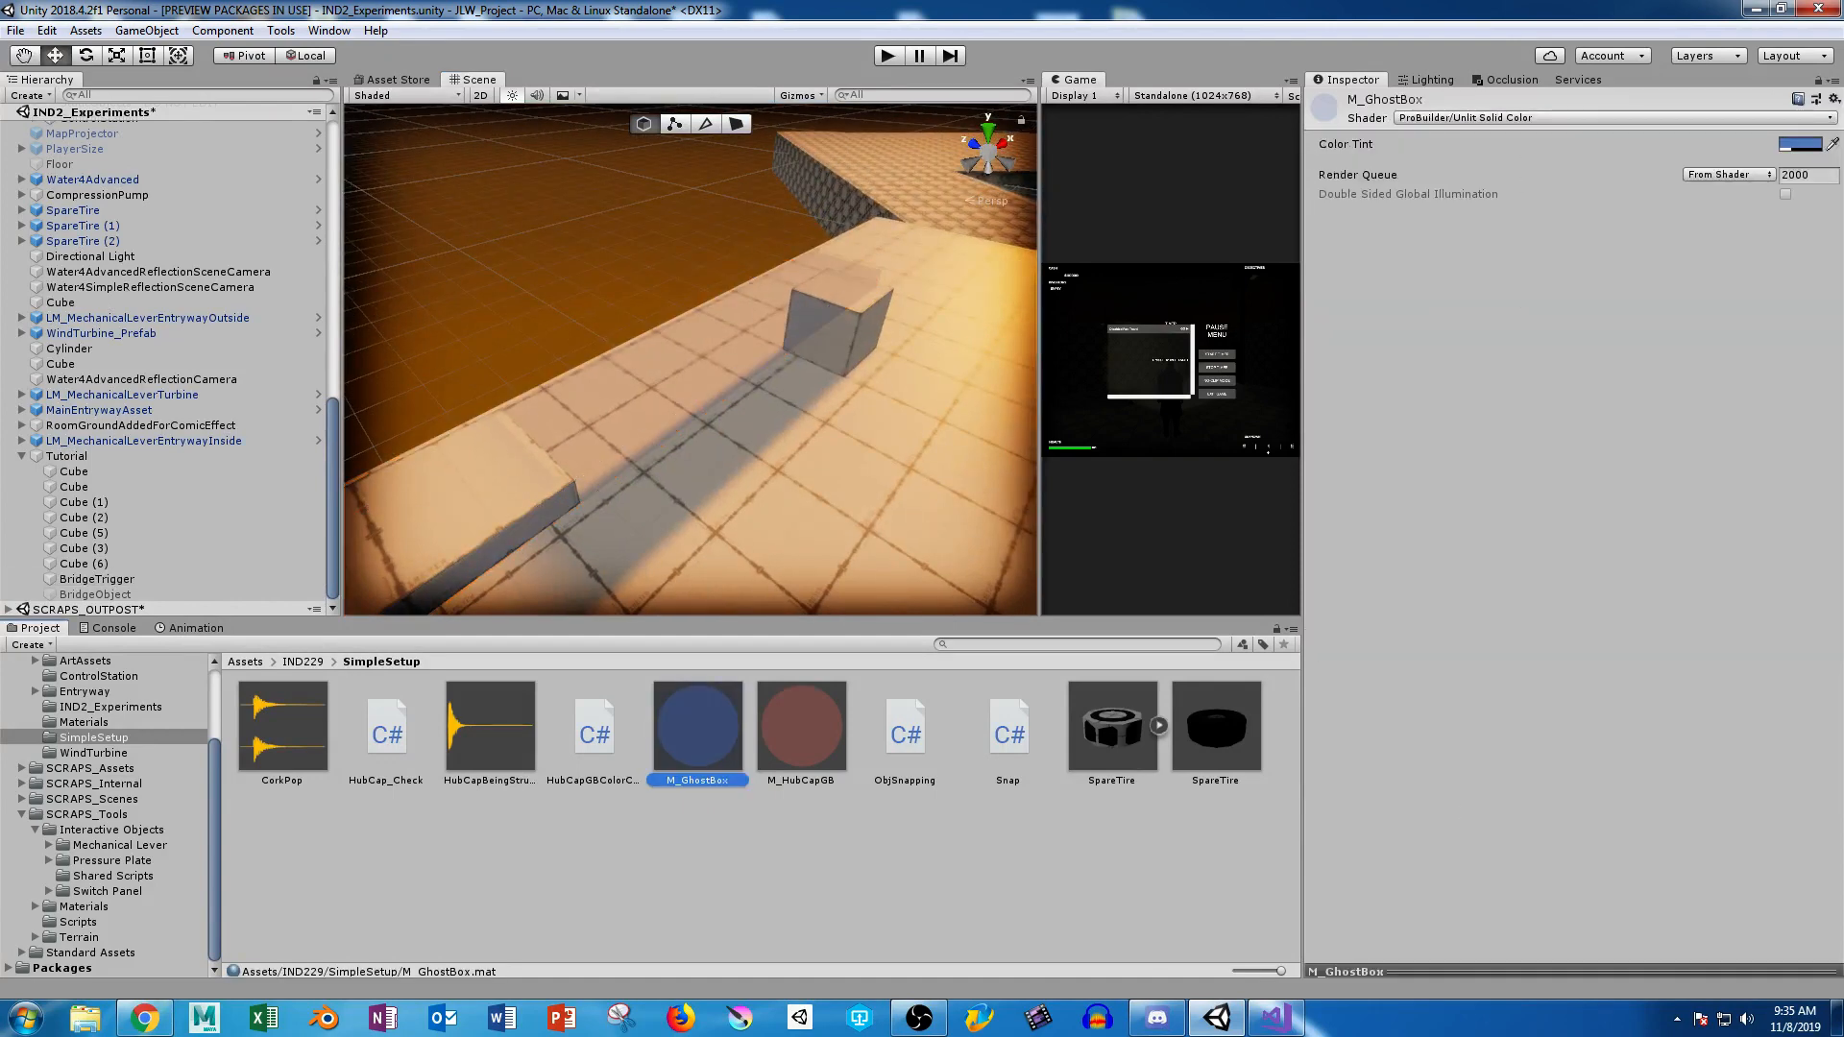
left_click(1800, 144)
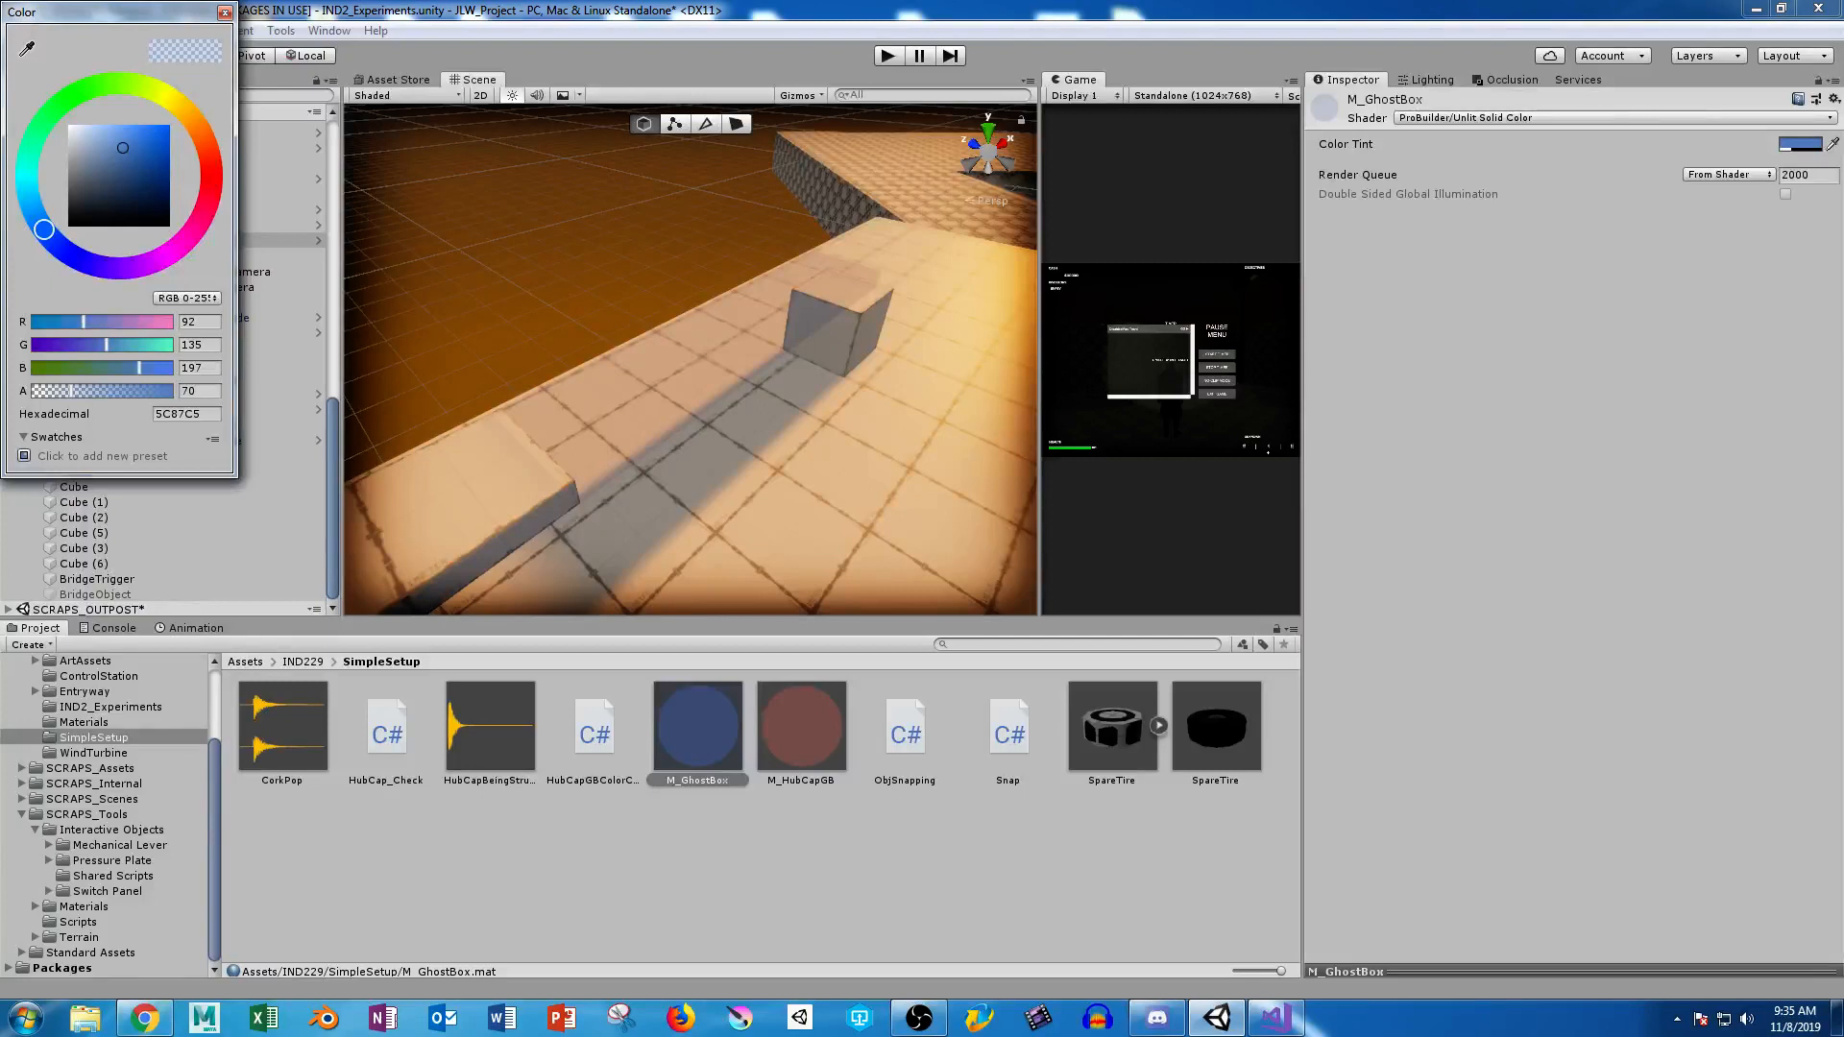
left_click(61, 104)
left_click_drag(71, 391, 139, 391)
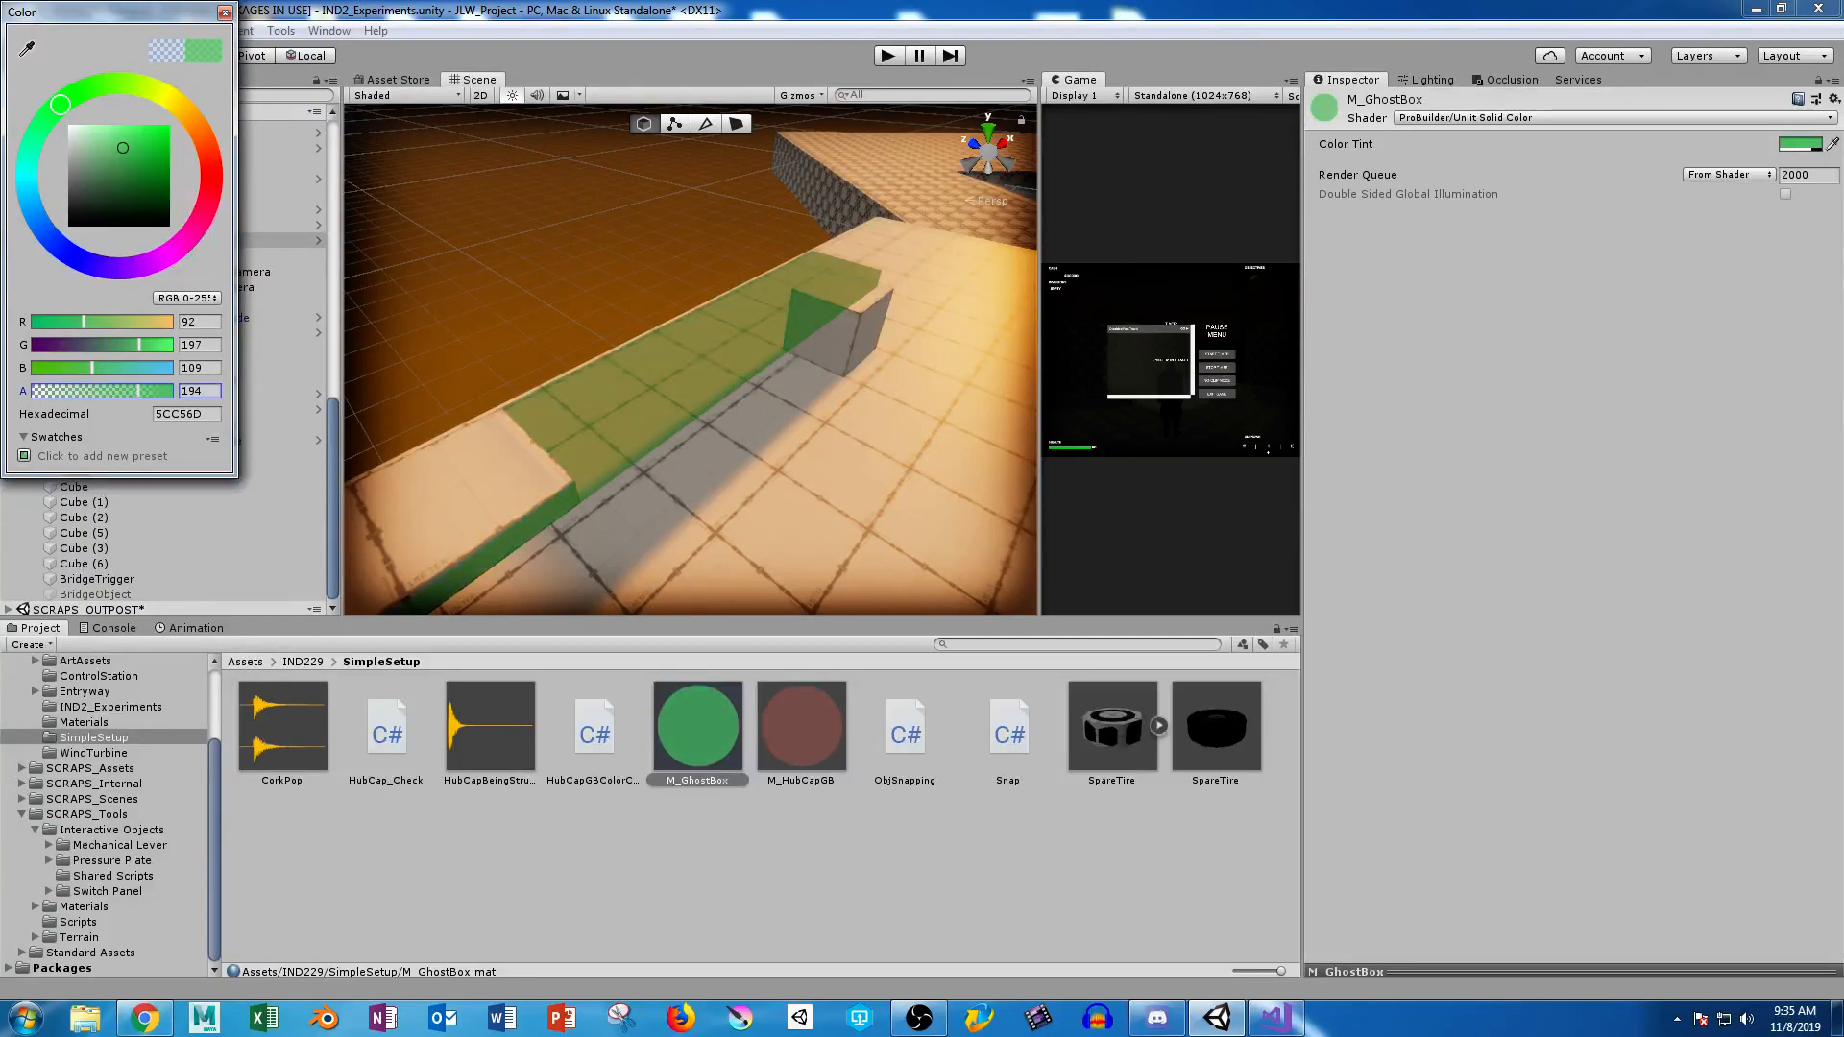
left_click(210, 166)
left_click(192, 120)
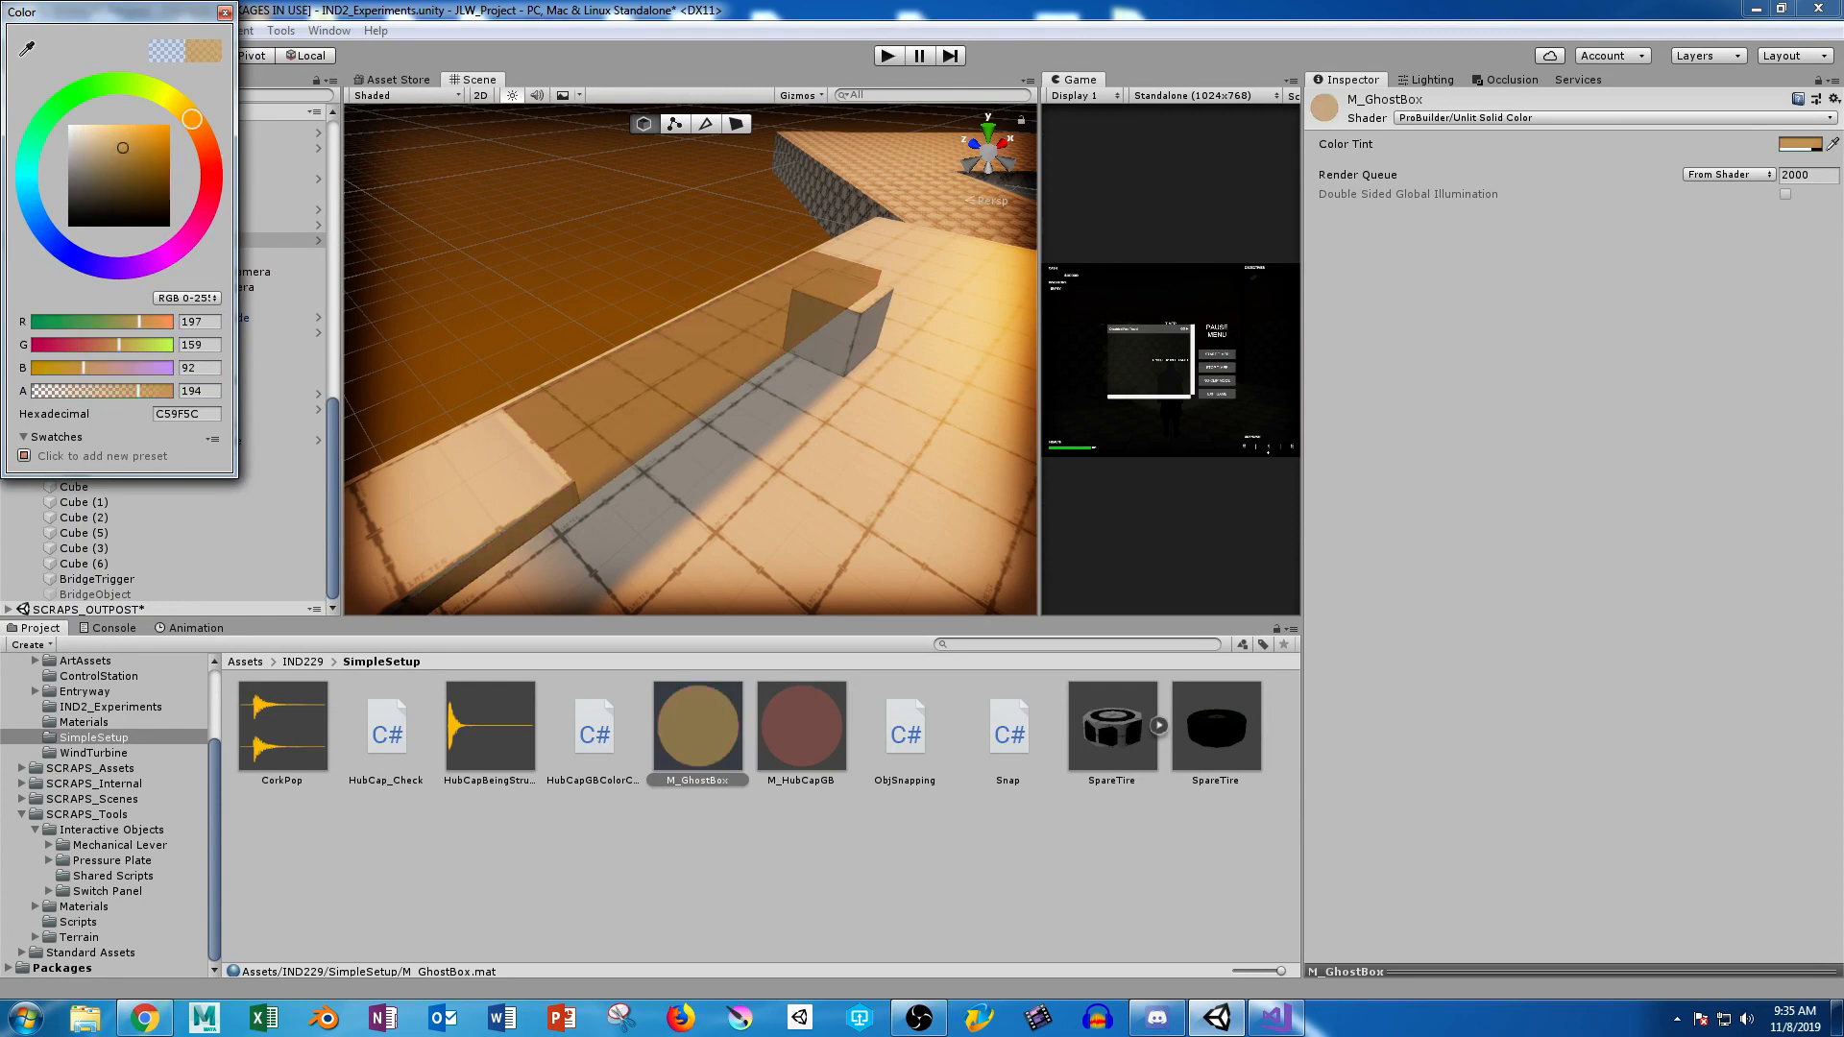
left_click(225, 12)
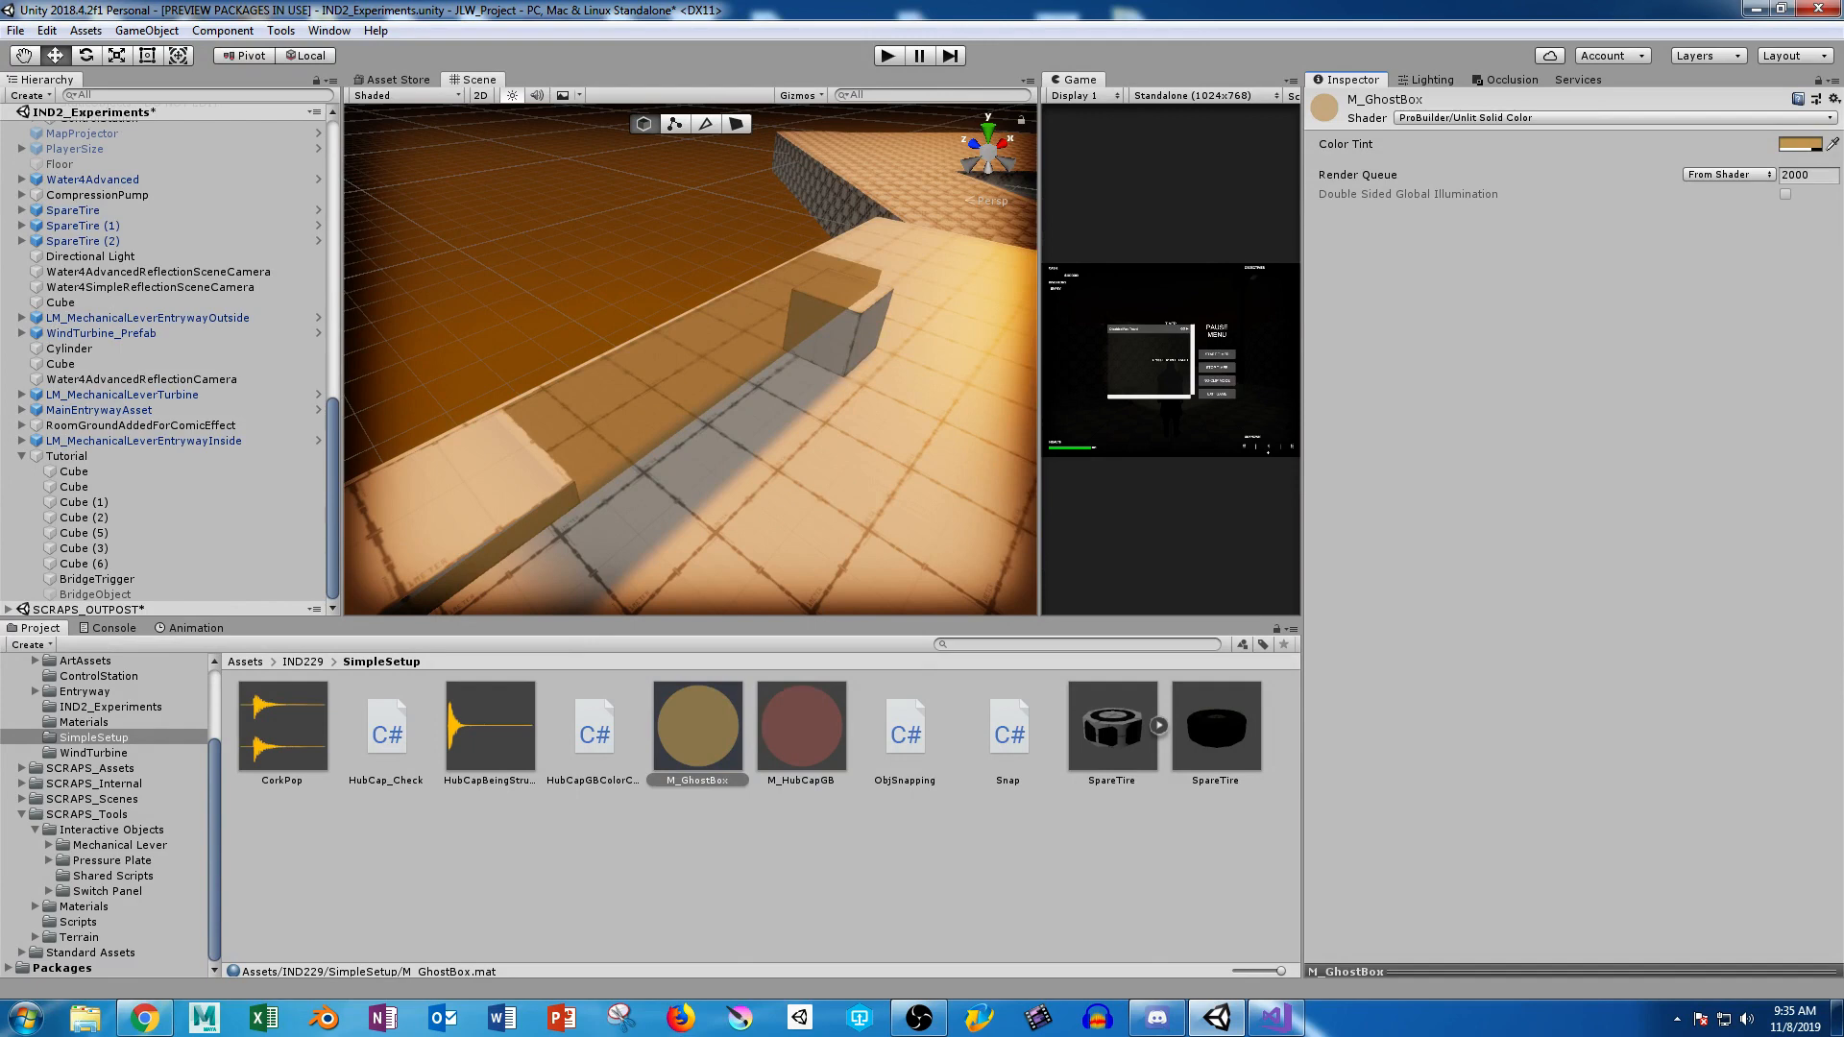
Make BridgeTrigger's Mesh Collider convex and set it as a trigger.
left_click(370, 501)
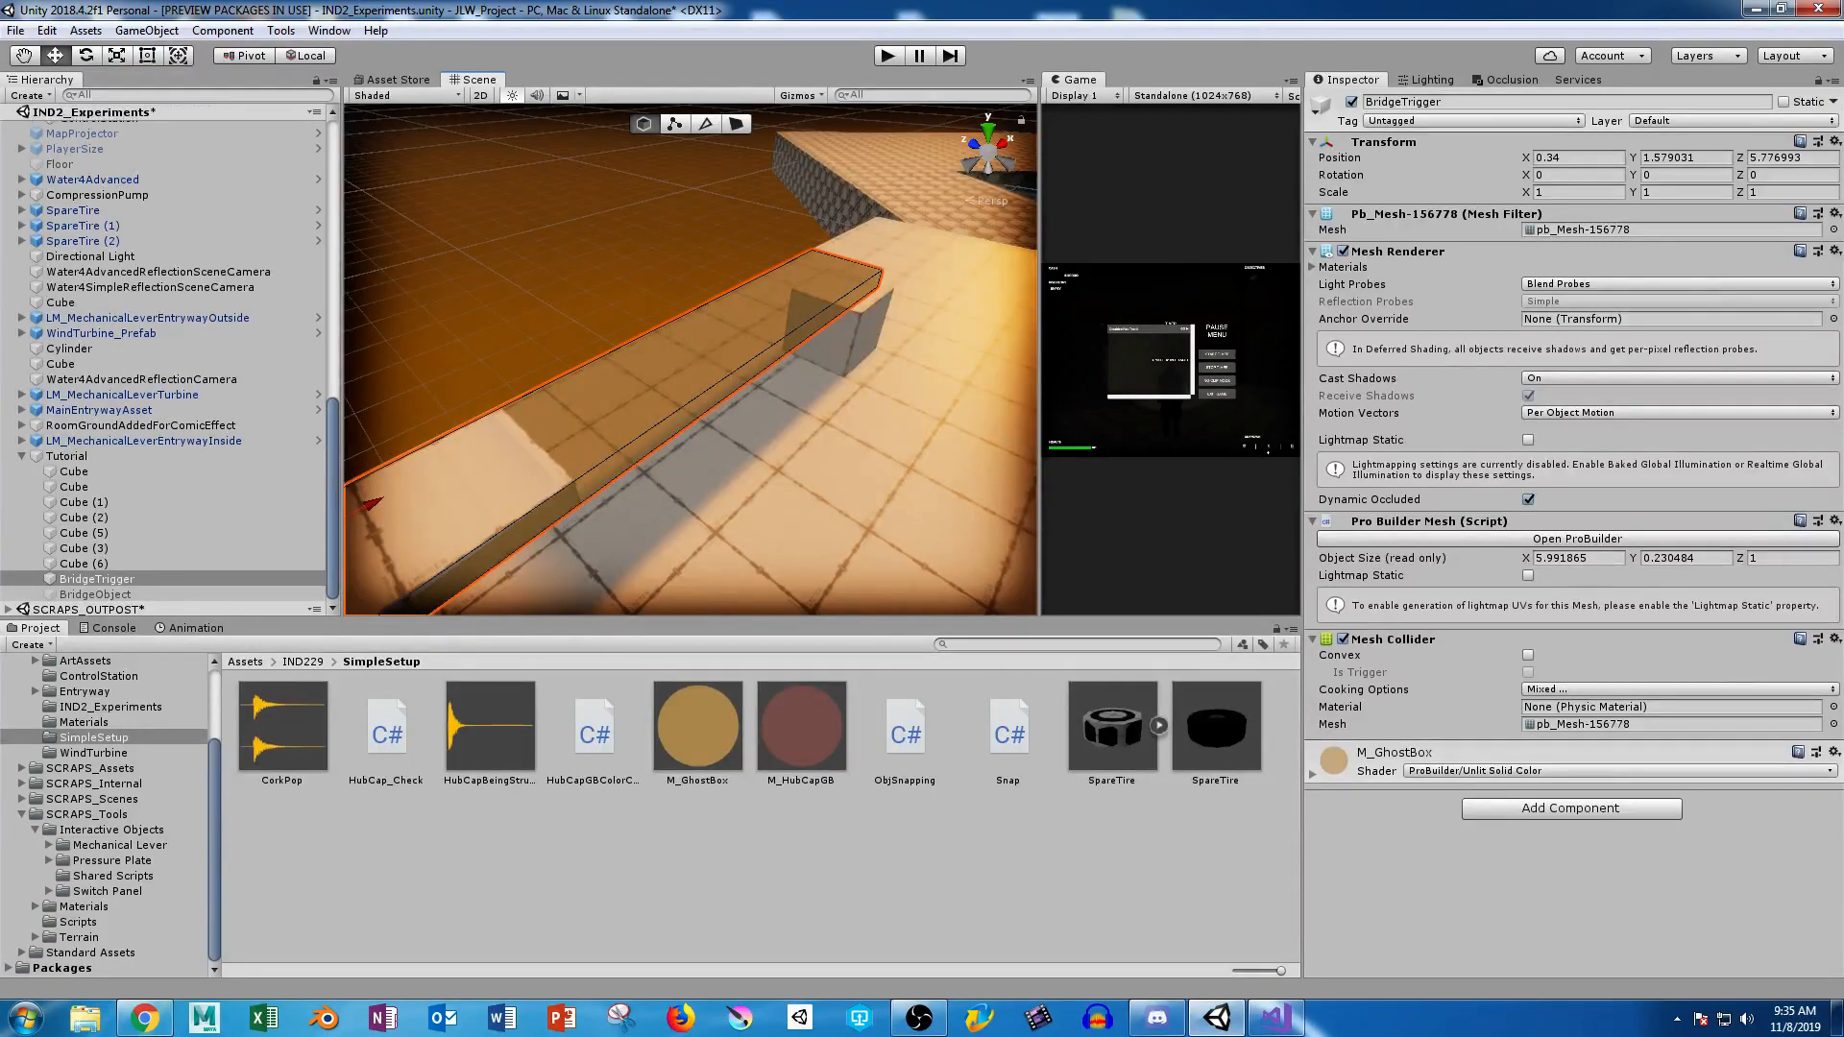
left_click(1528, 655)
left_click(1529, 672)
right_click_drag(690, 371, 730, 348)
key("s")
left_click_drag(730, 348, 519, 328, "alt")
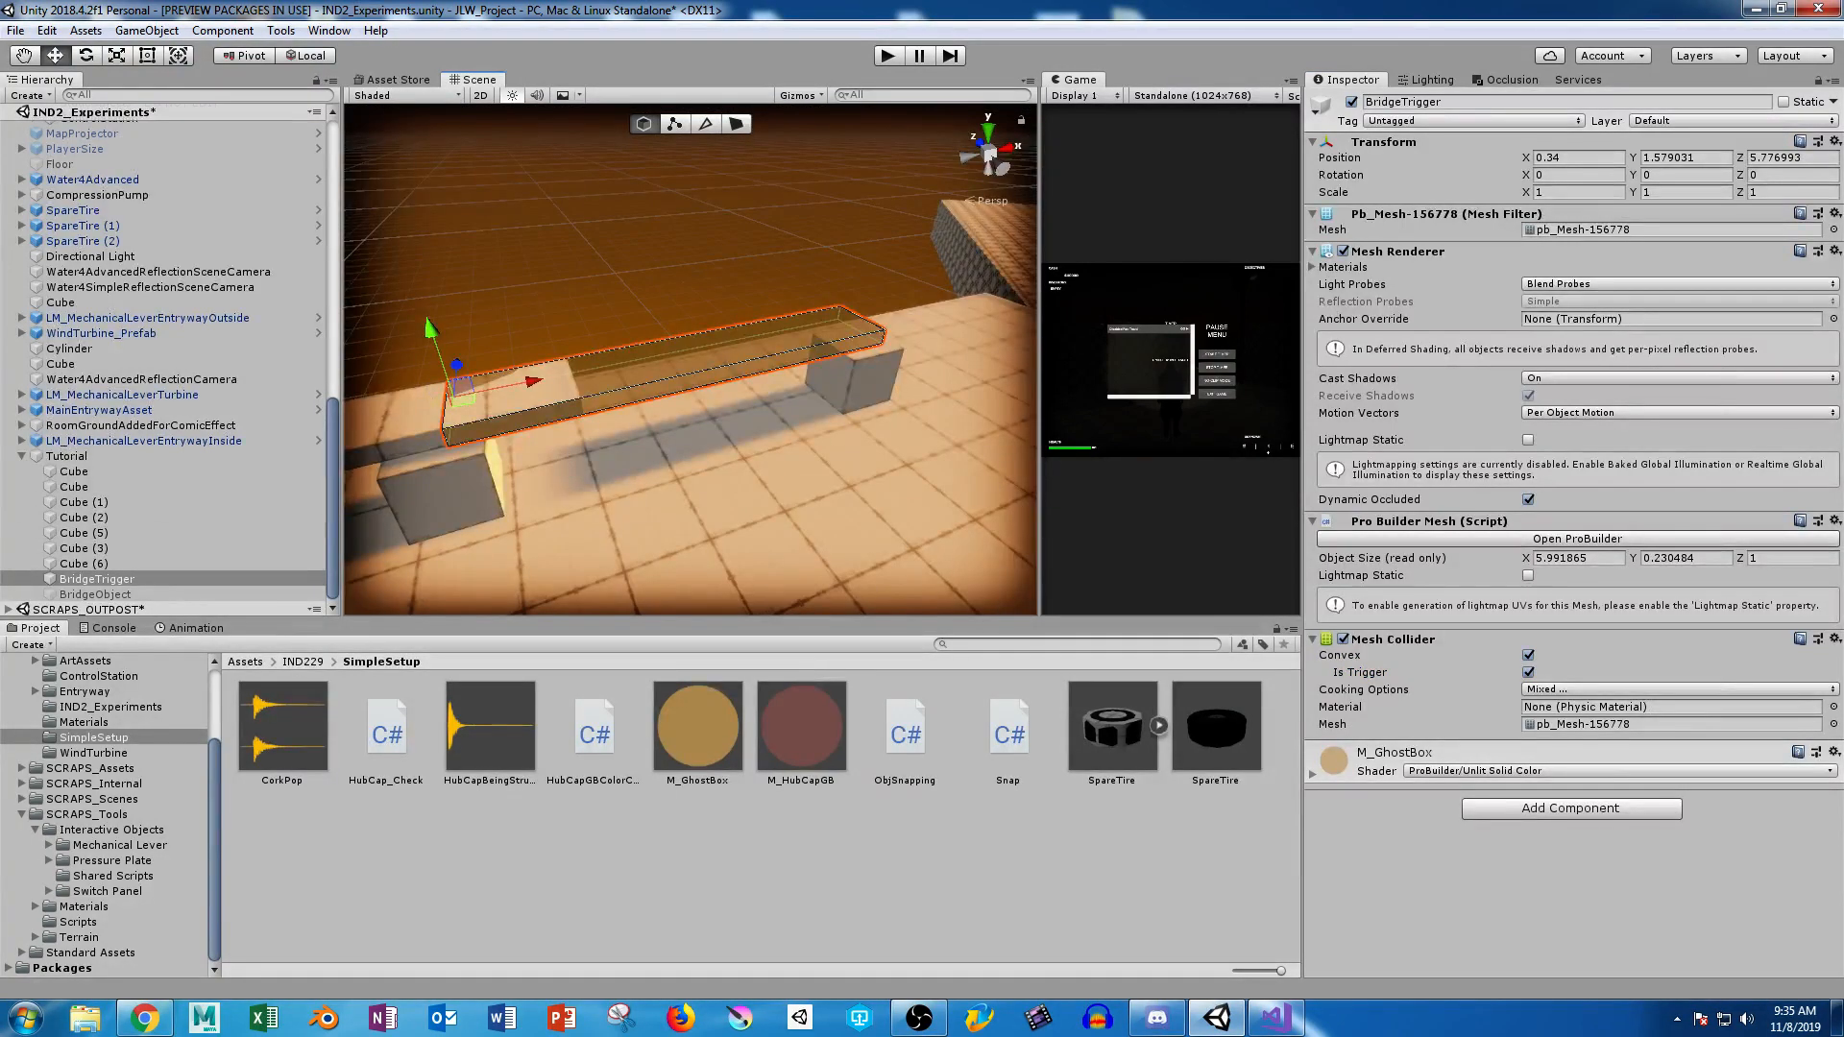
Slide the rear plank Cube (6) along X to -5.89, clear of the BridgeTrigger plank.
left_click(415, 418)
key("f")
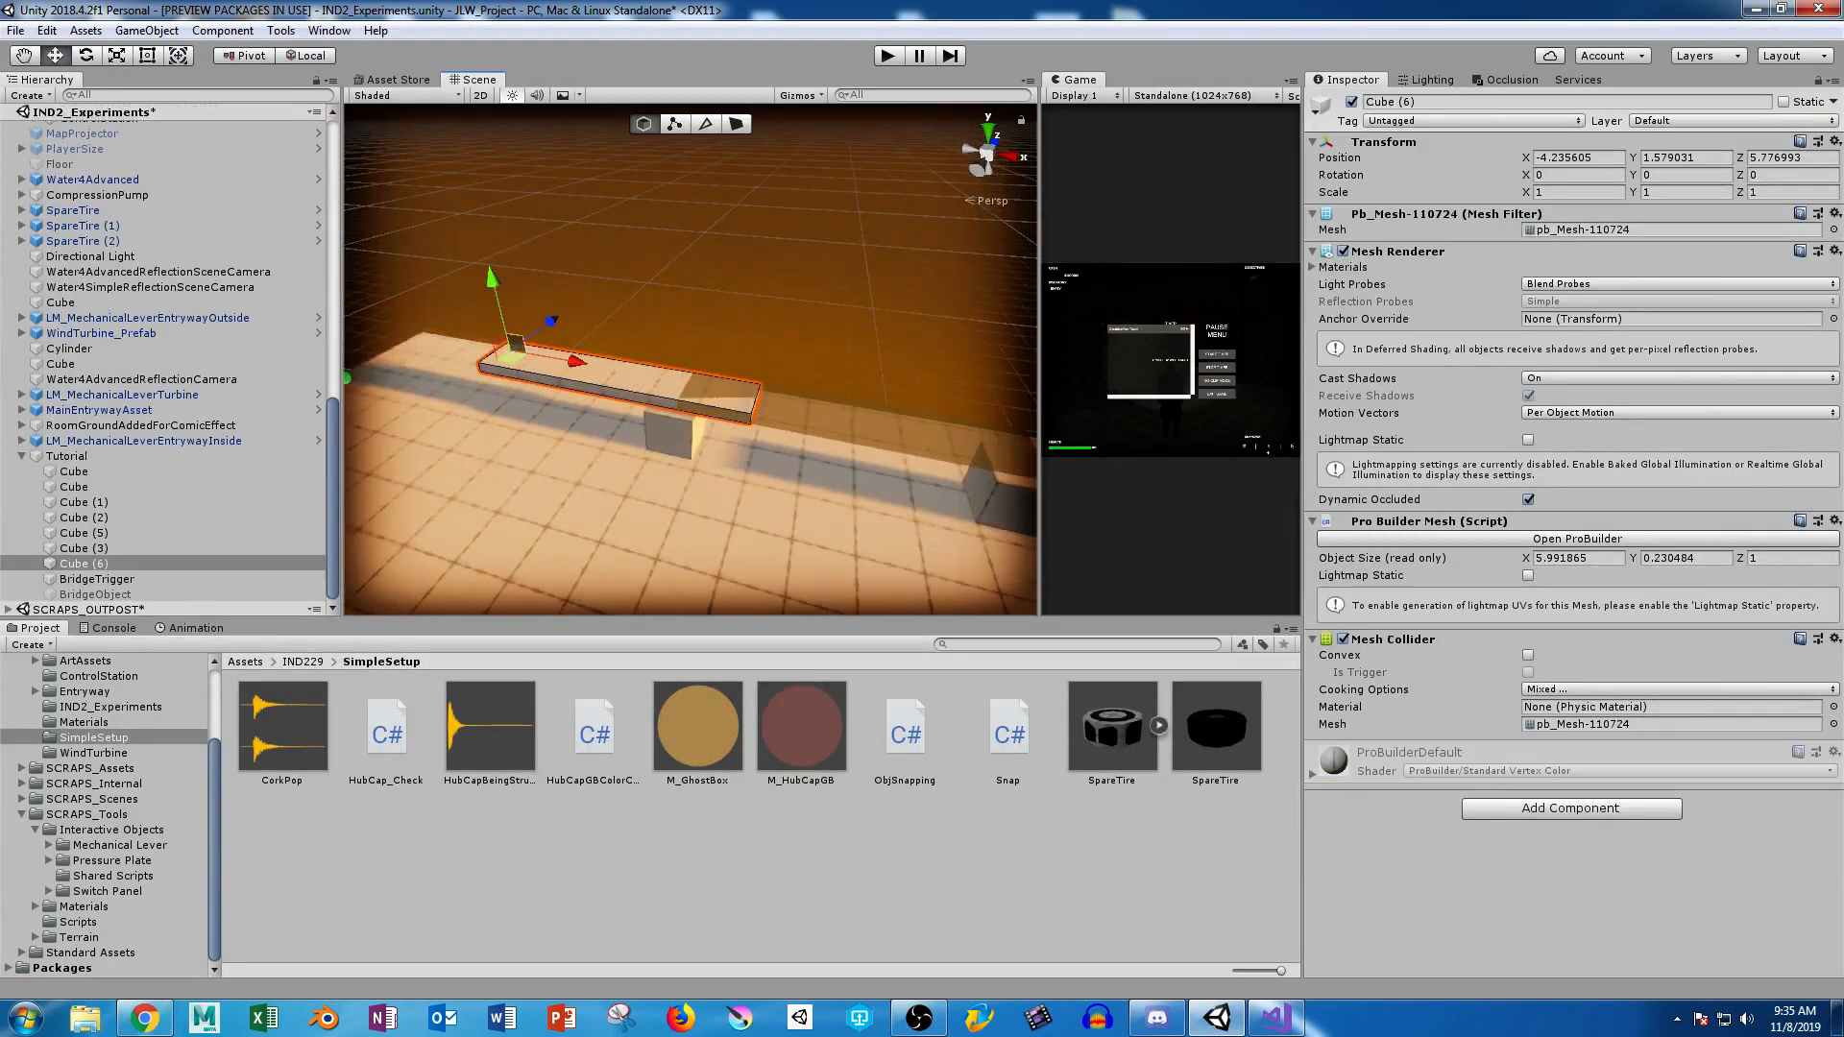
left_click_drag(575, 362, 517, 352)
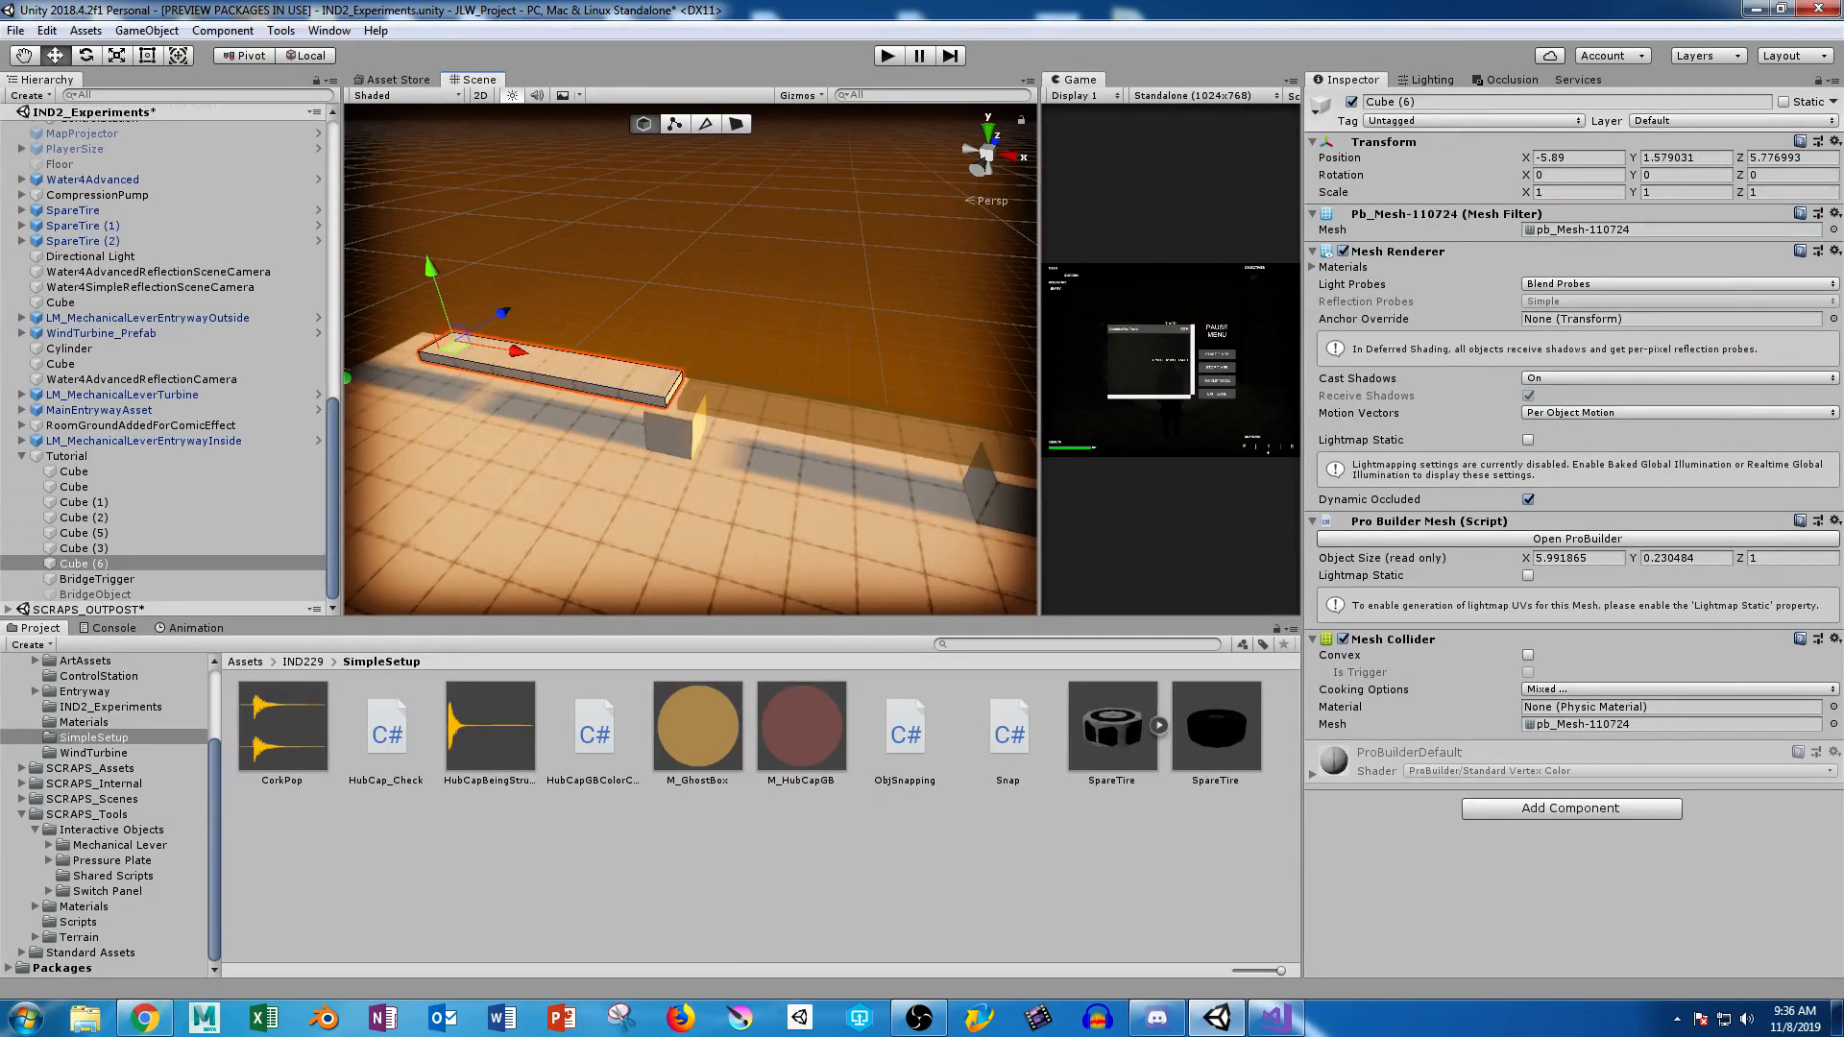
Add a Rigidbody component to the rear plank Cube (6) and set its mass to 10.
left_click(97, 579)
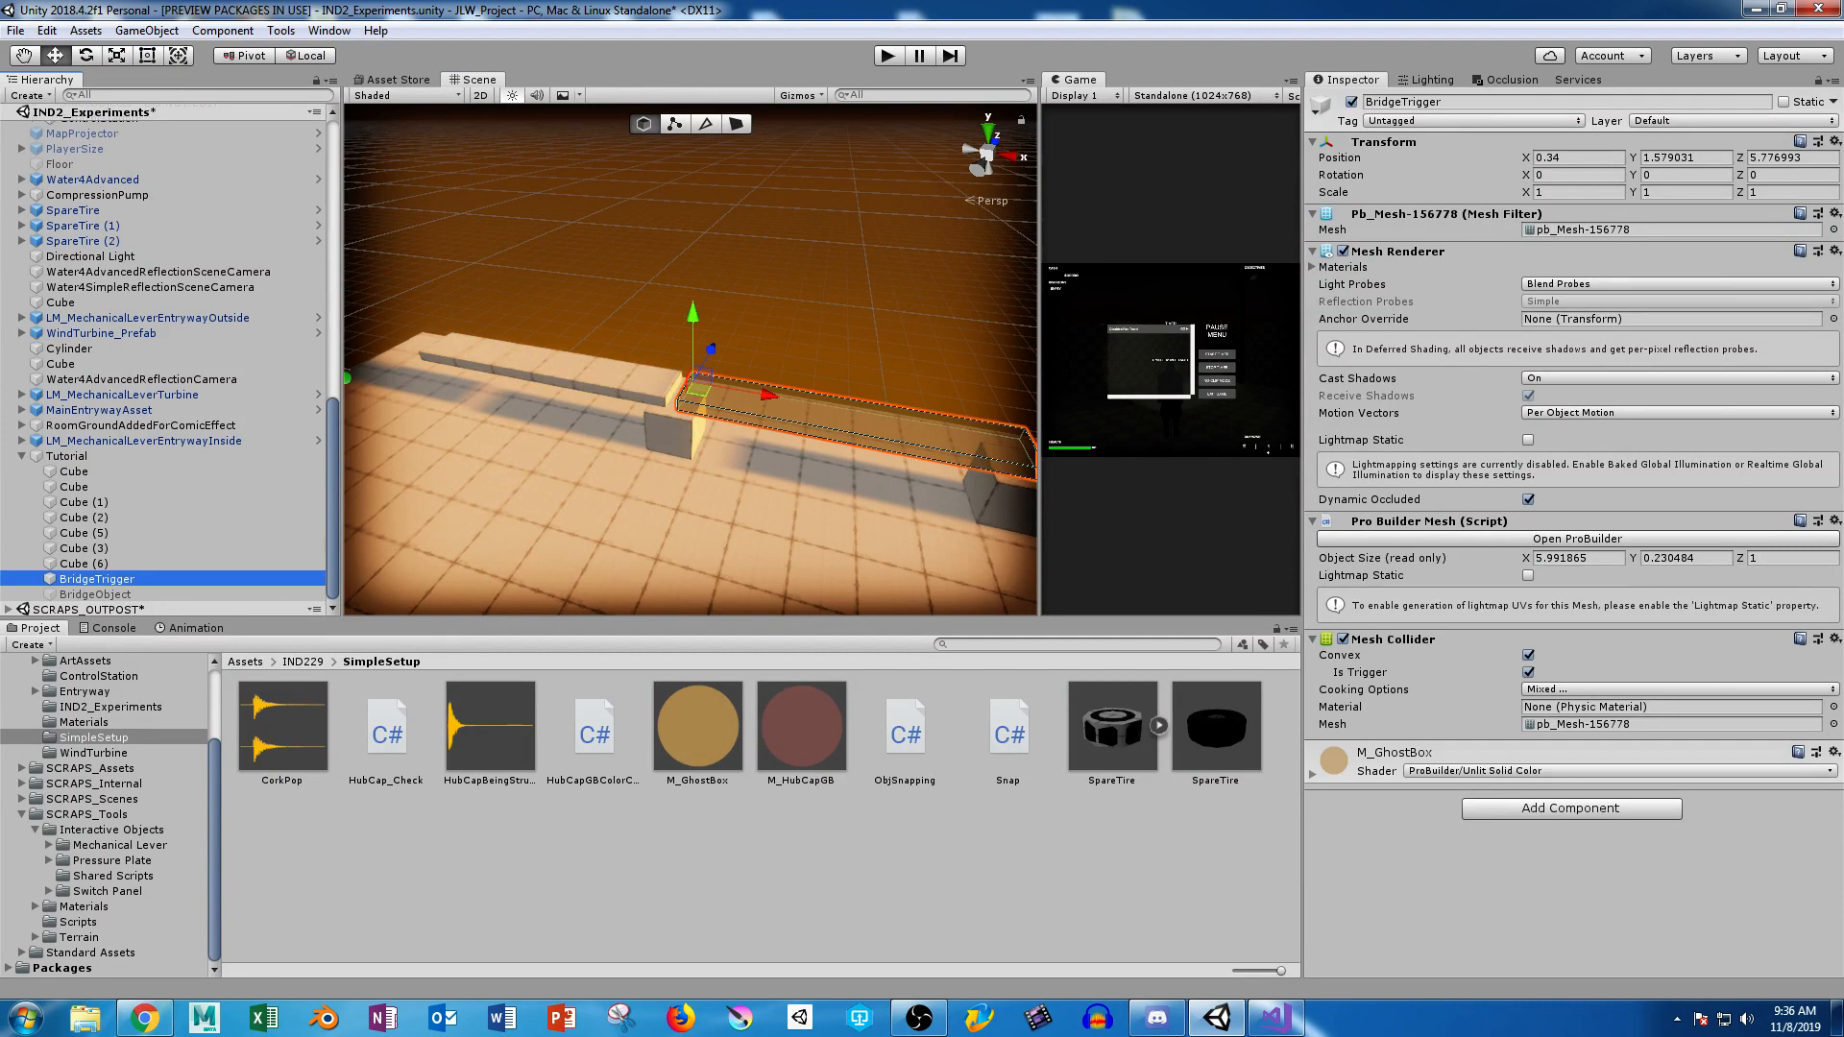
left_click(95, 595)
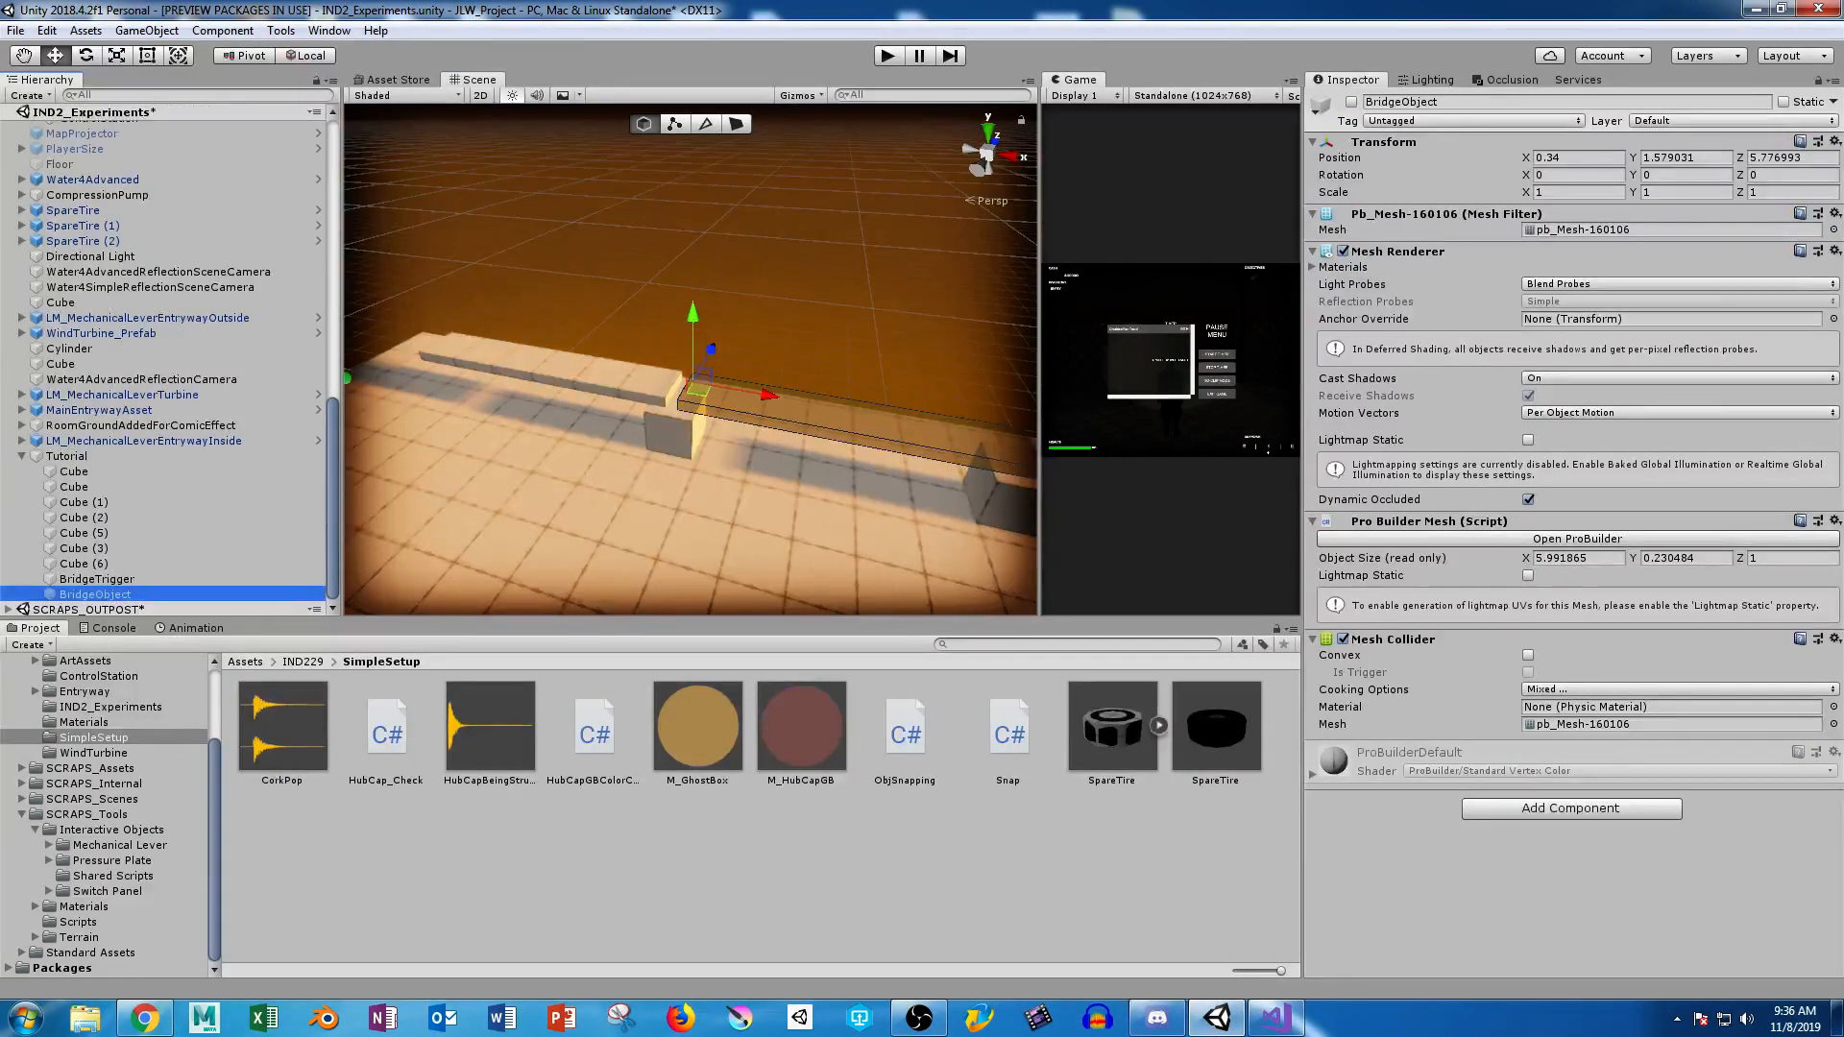
left_click_drag(577, 432, 768, 428, "alt")
left_click(547, 389)
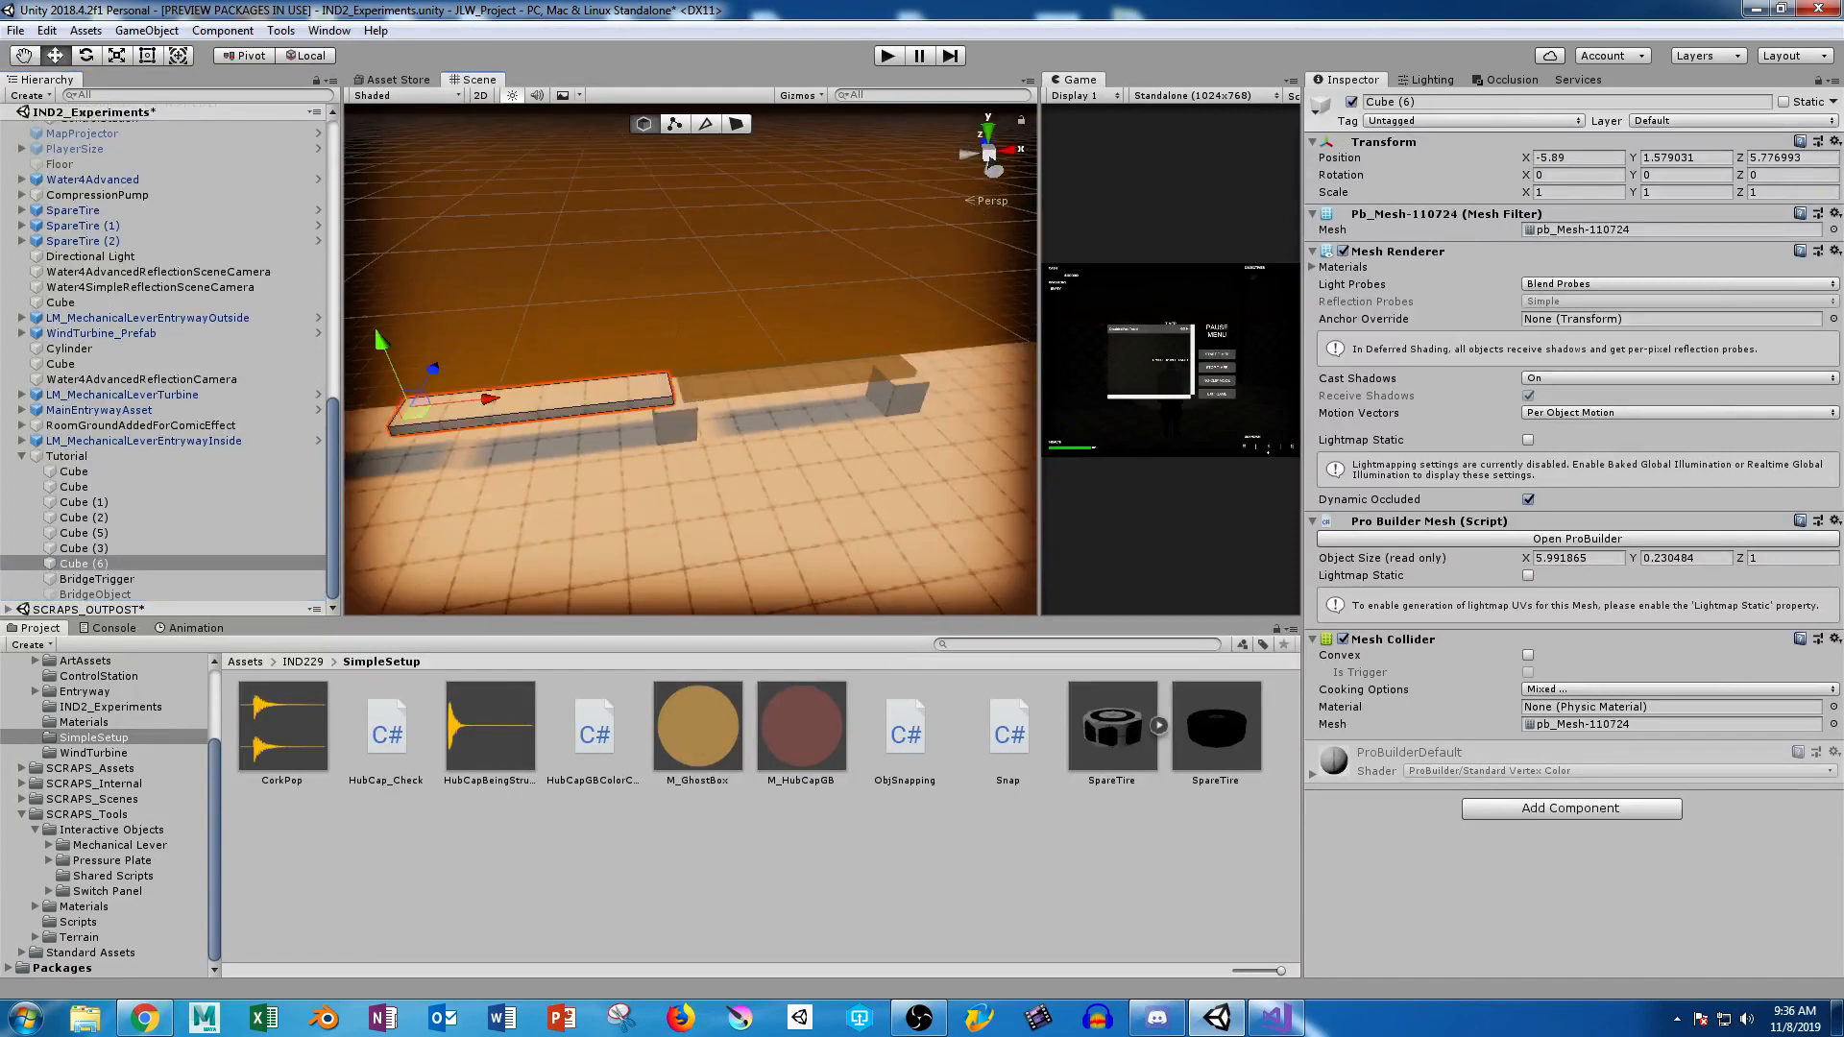
middle_click_drag(547, 389, 777, 361)
right_click_drag(776, 361, 891, 309)
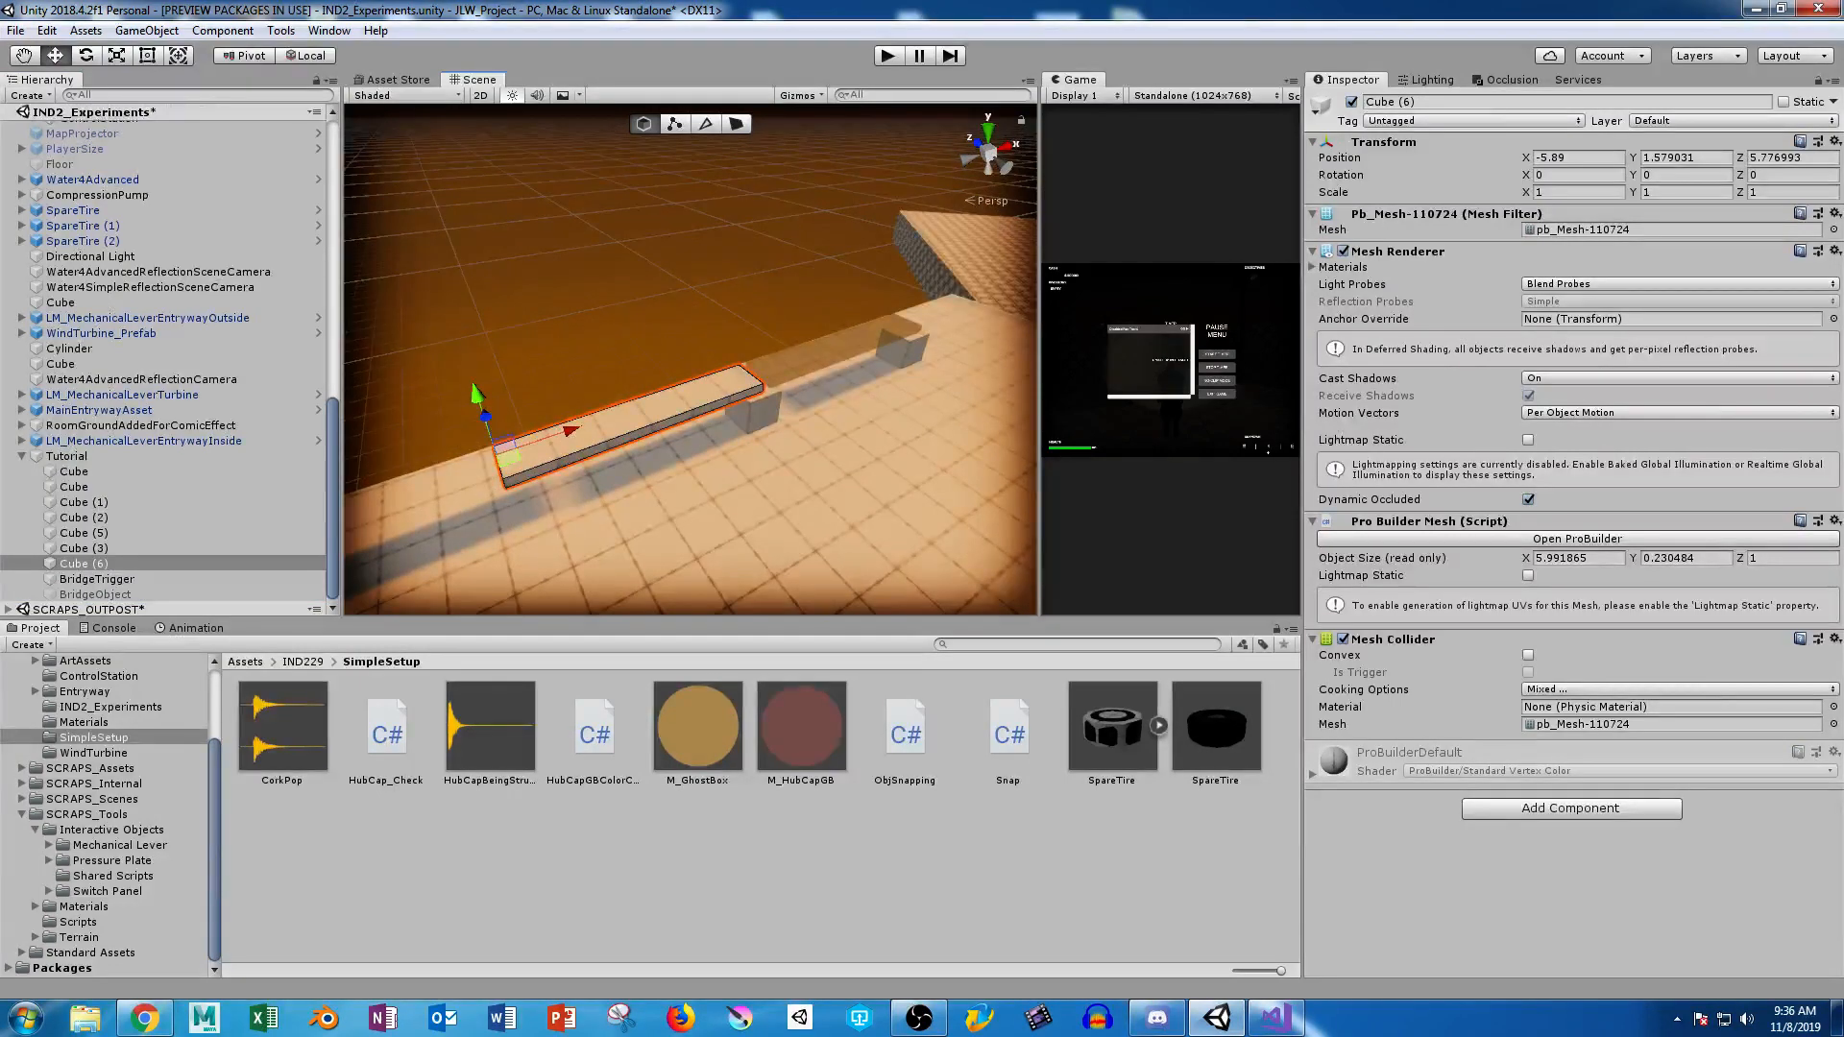
left_click(1571, 808)
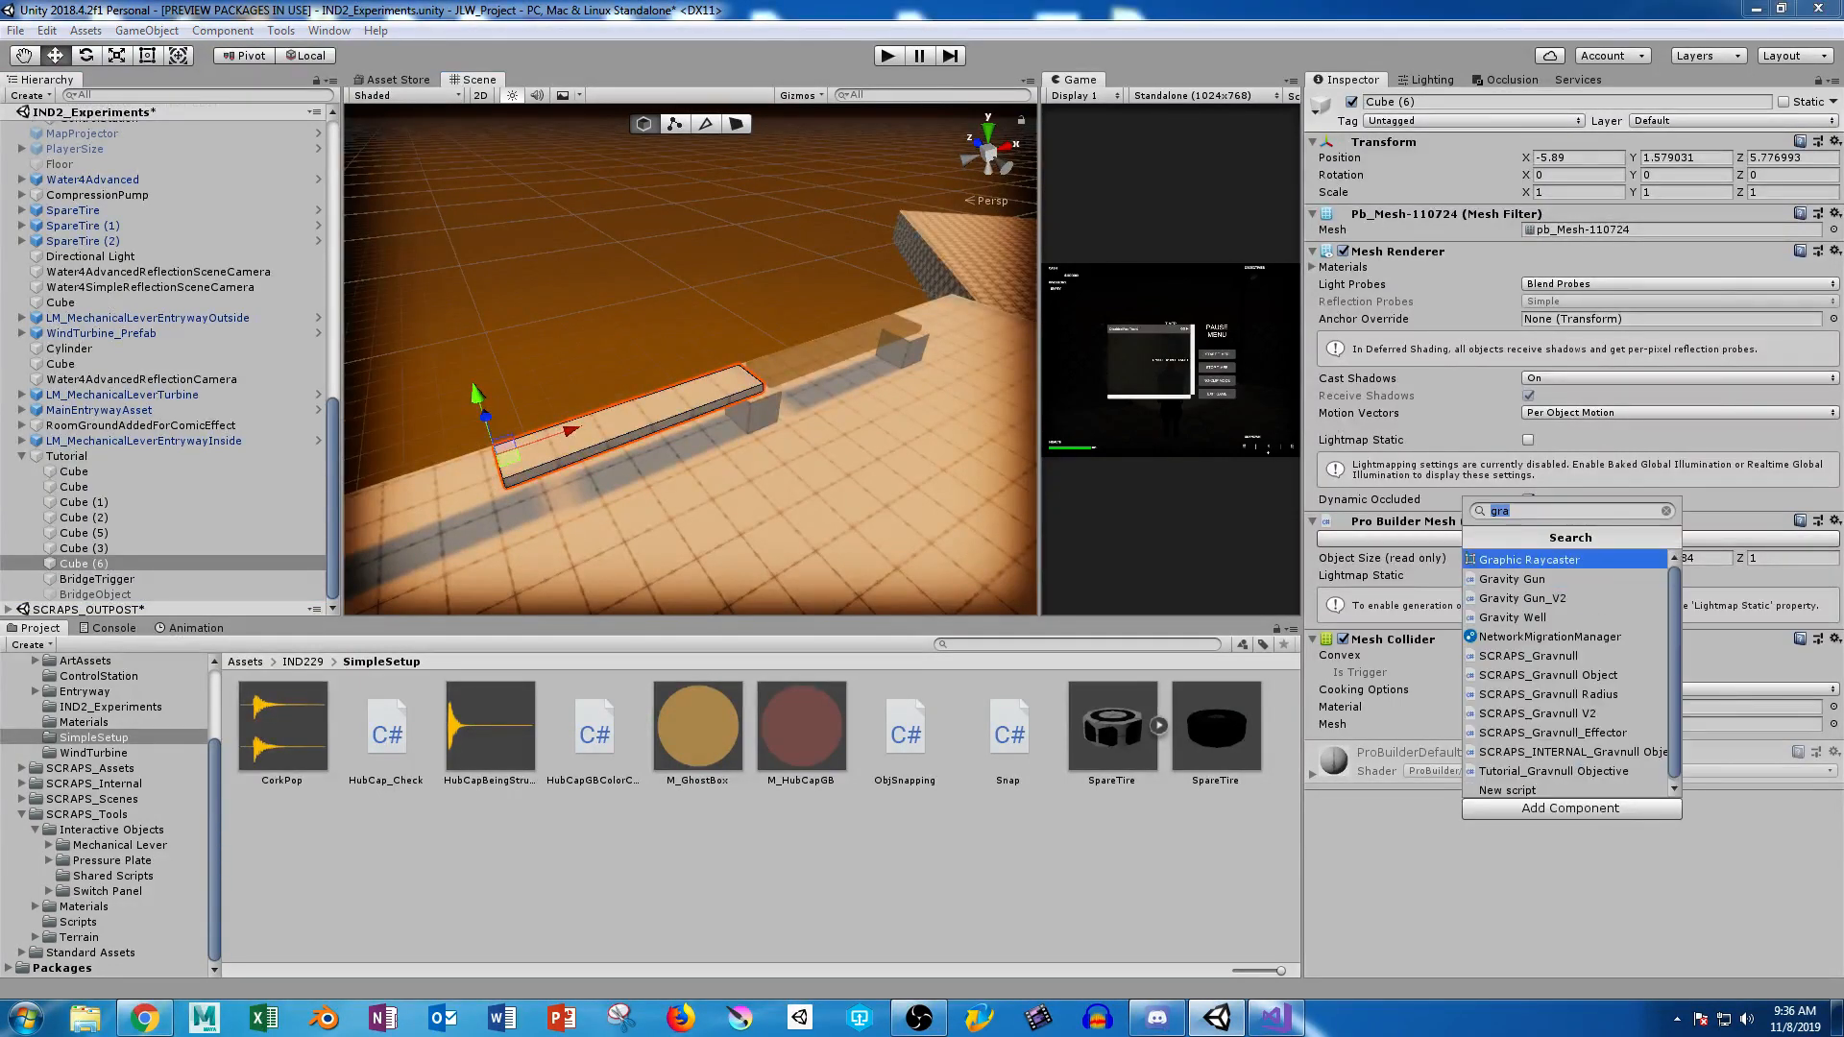
type("ri")
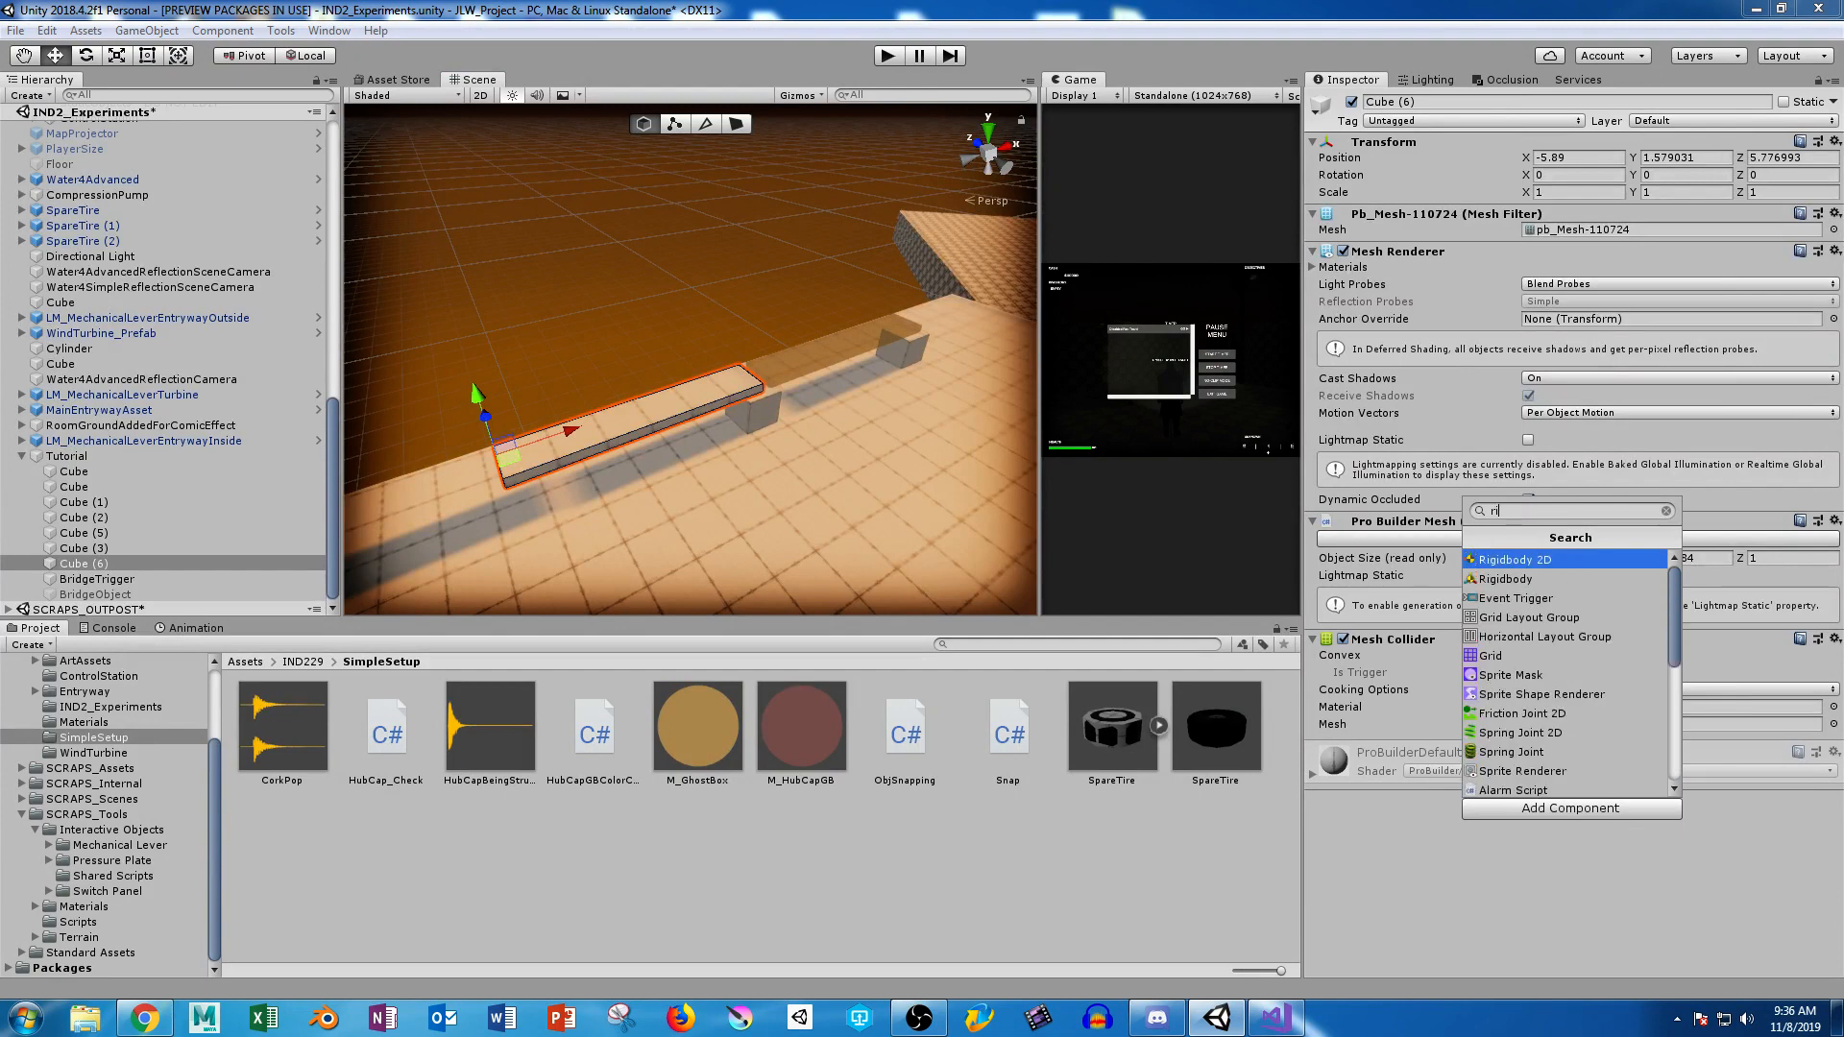
key("Down")
key("Return")
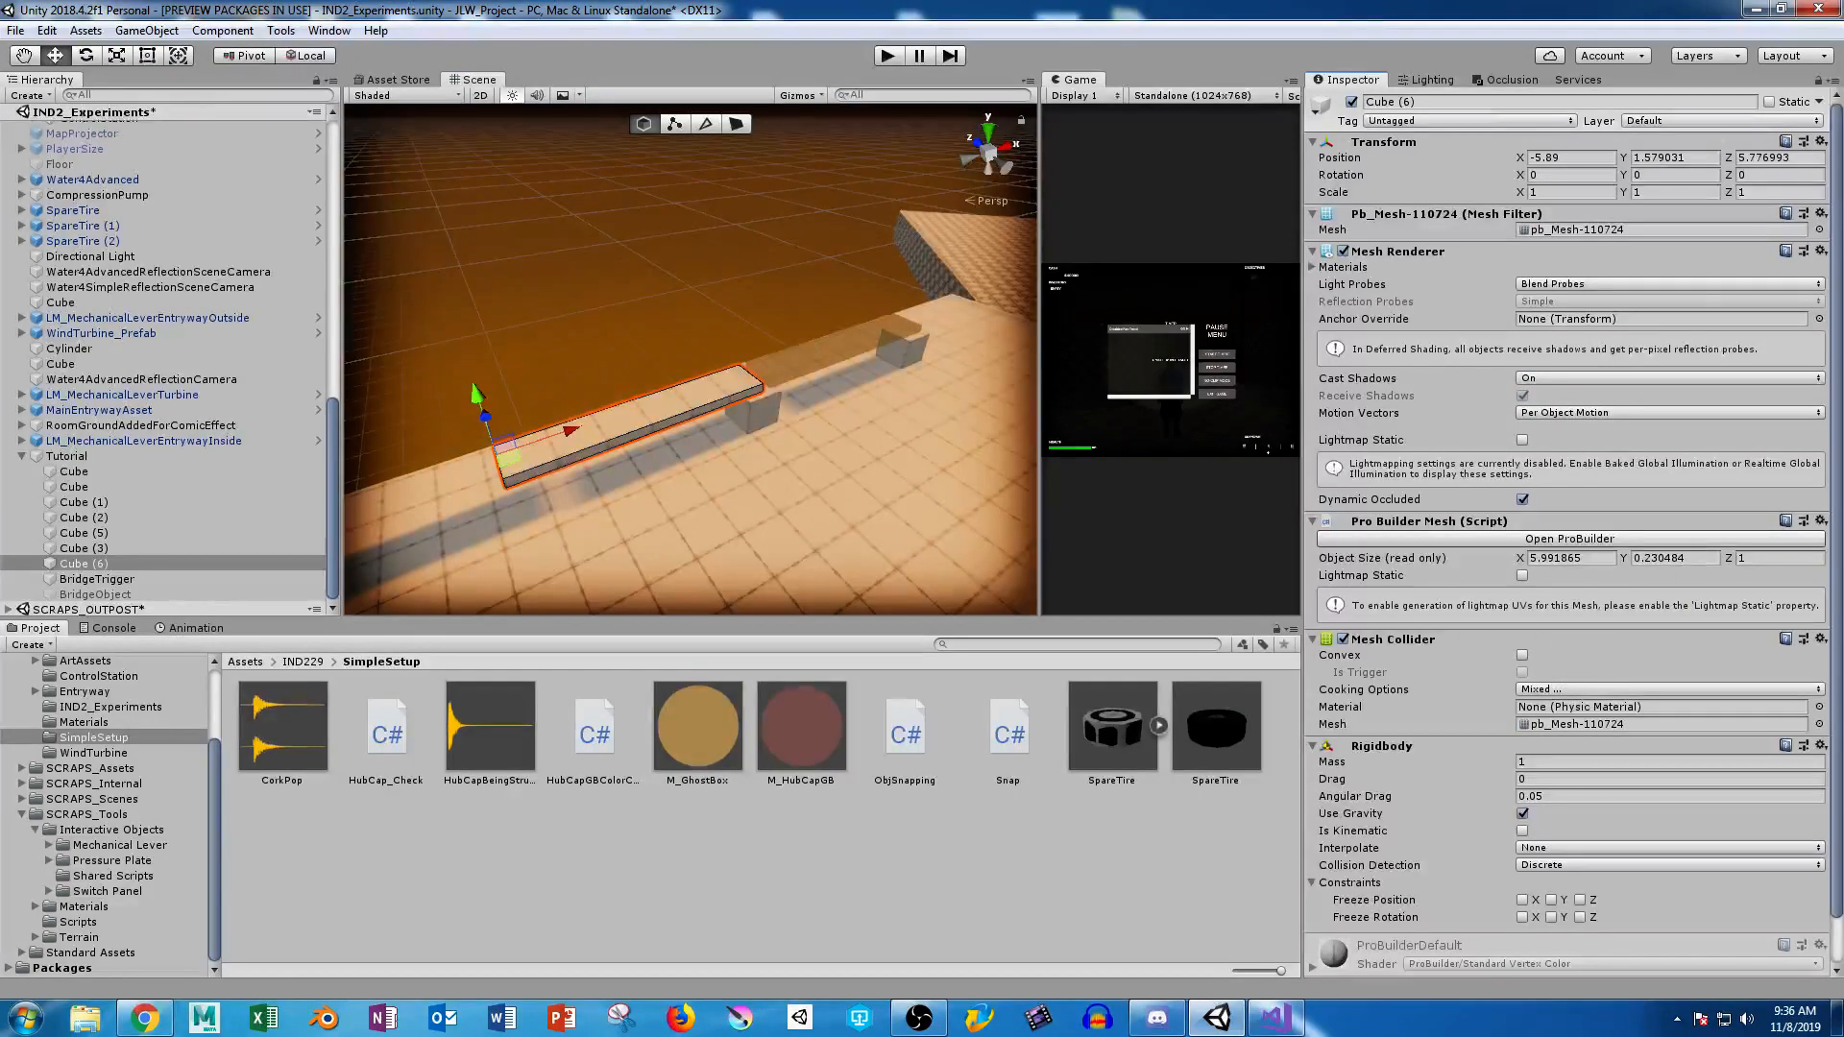
left_click(1670, 761)
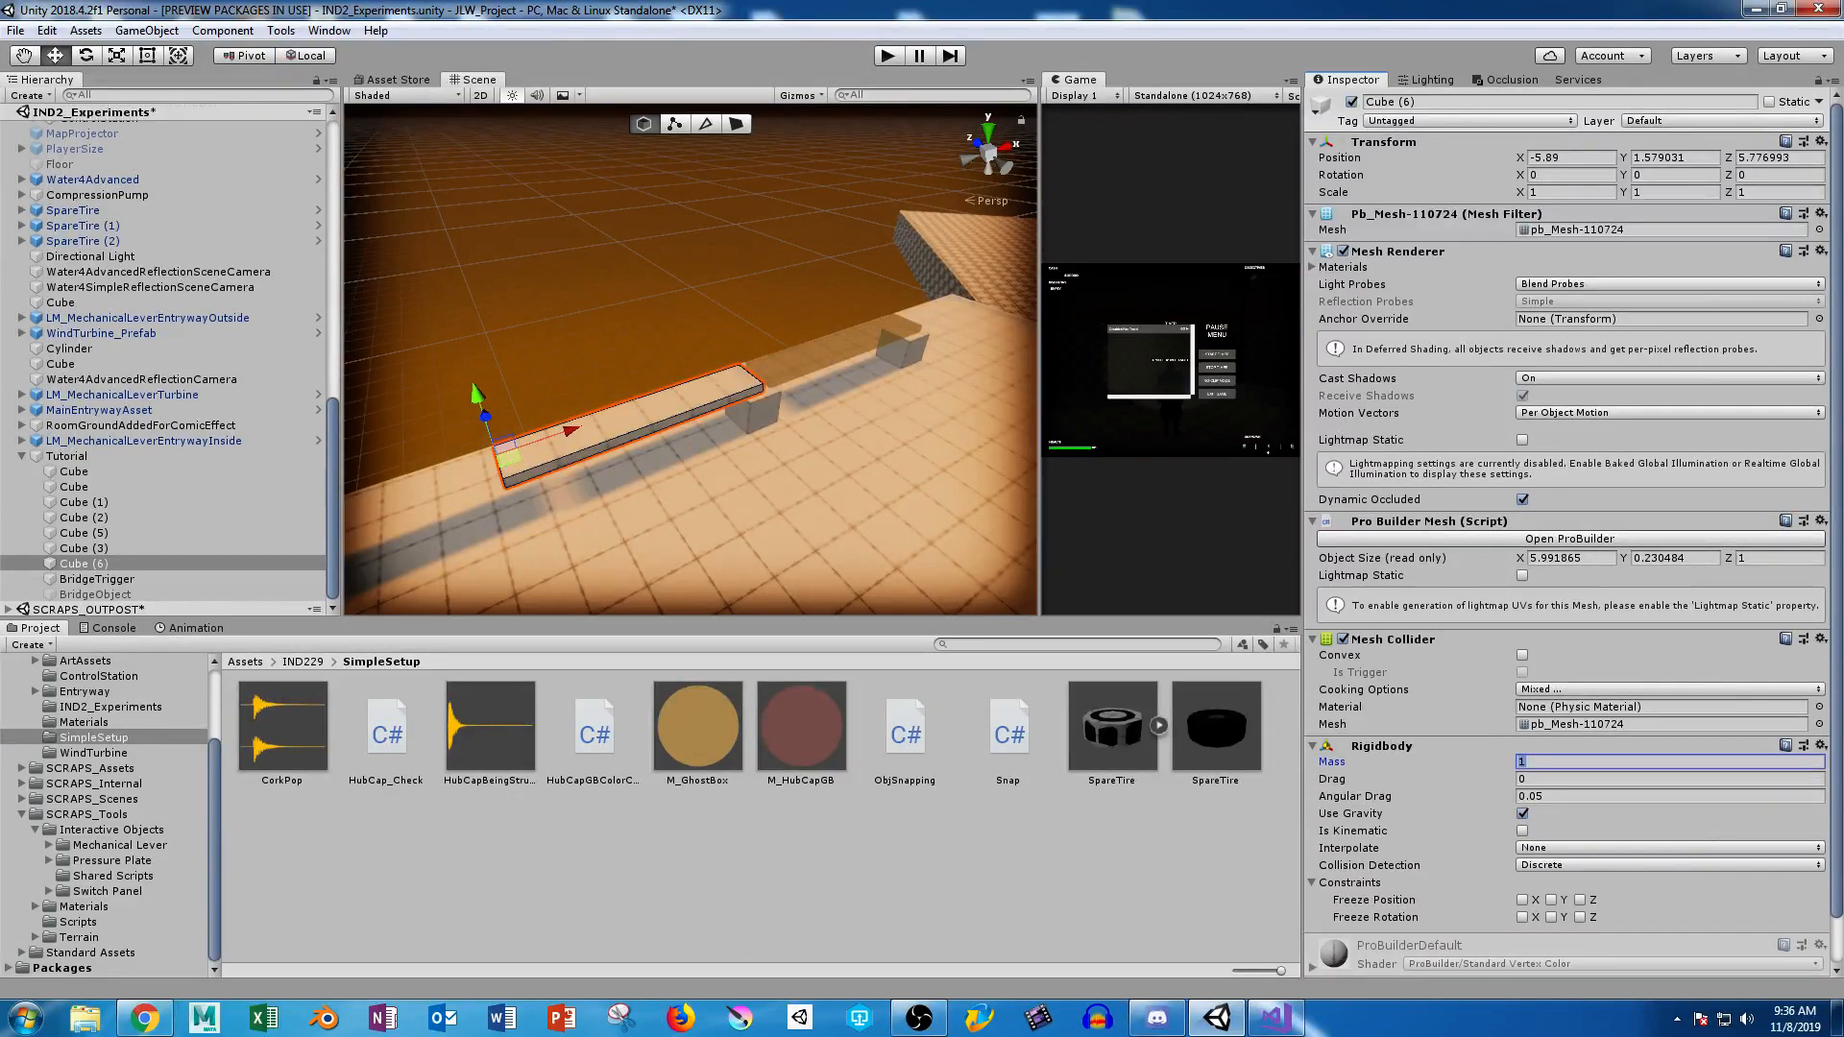
type("10")
Add the SCRAPS_Gravnull Object script component to the rear plank Cube (6).
scroll(1566, 528, "down", 2)
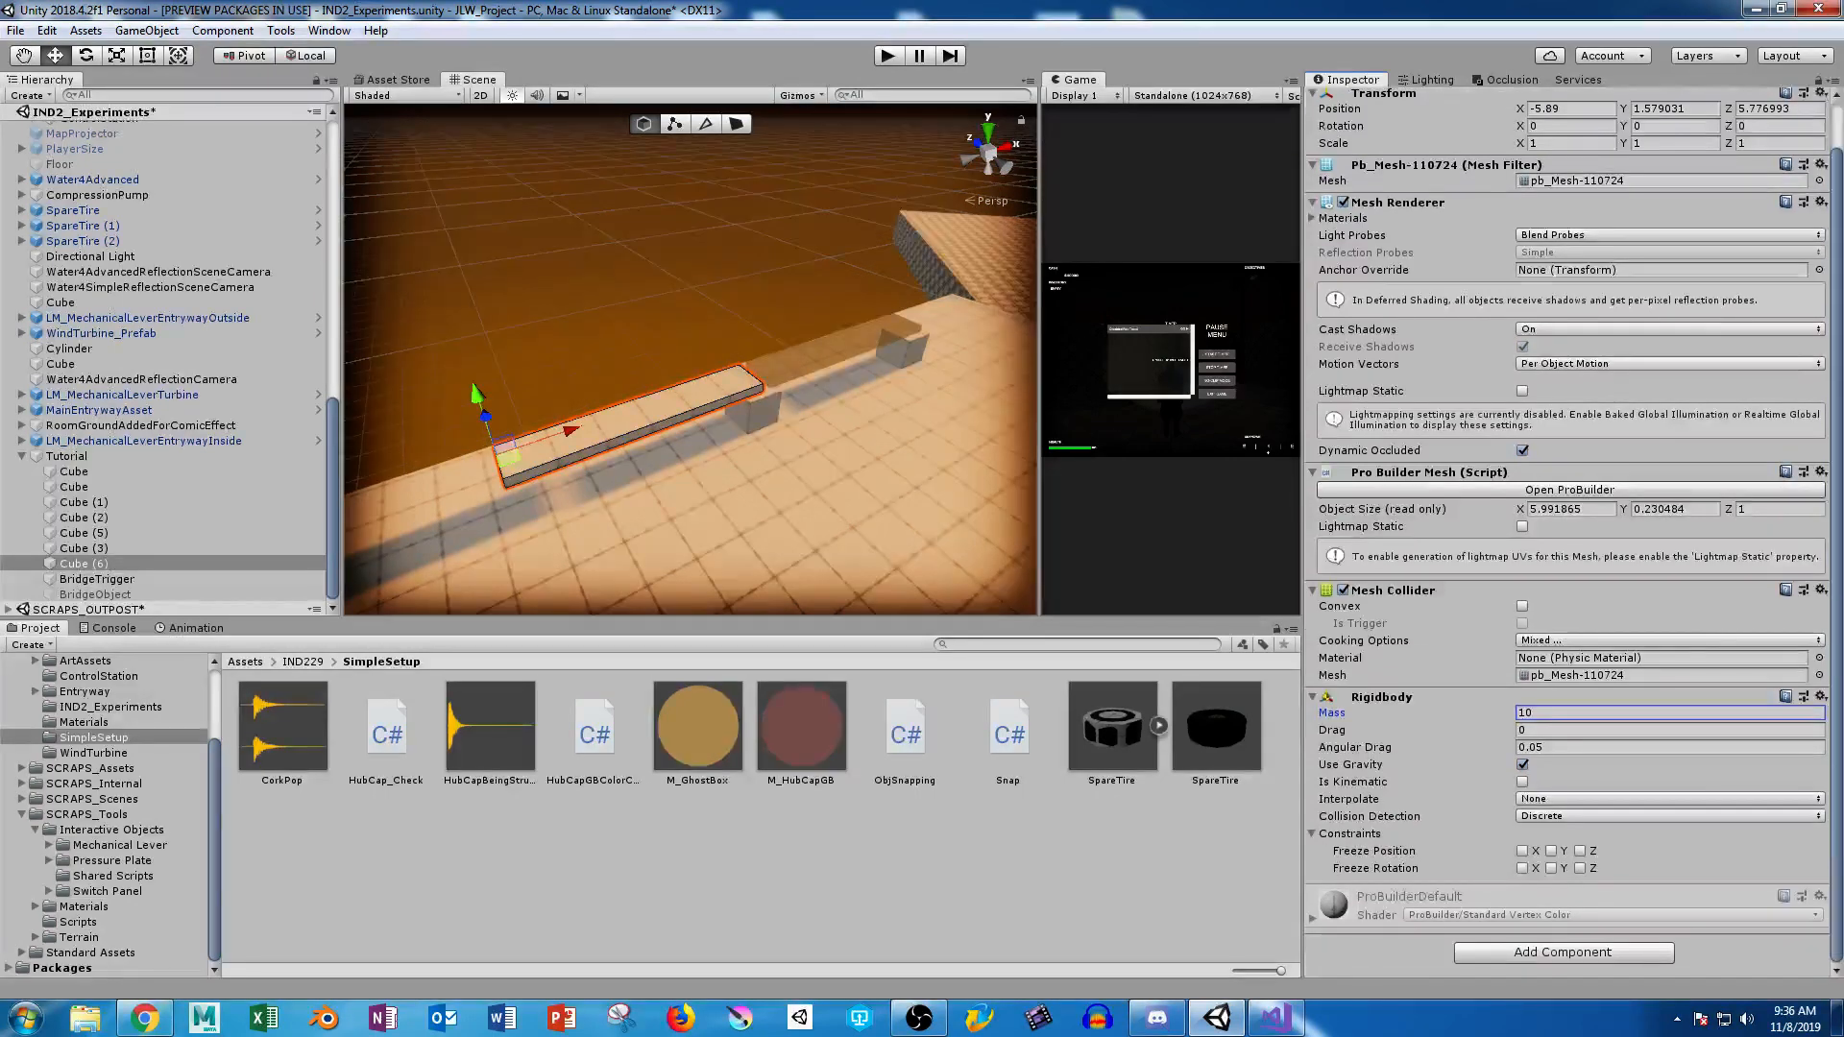
left_click(1563, 952)
type("gra")
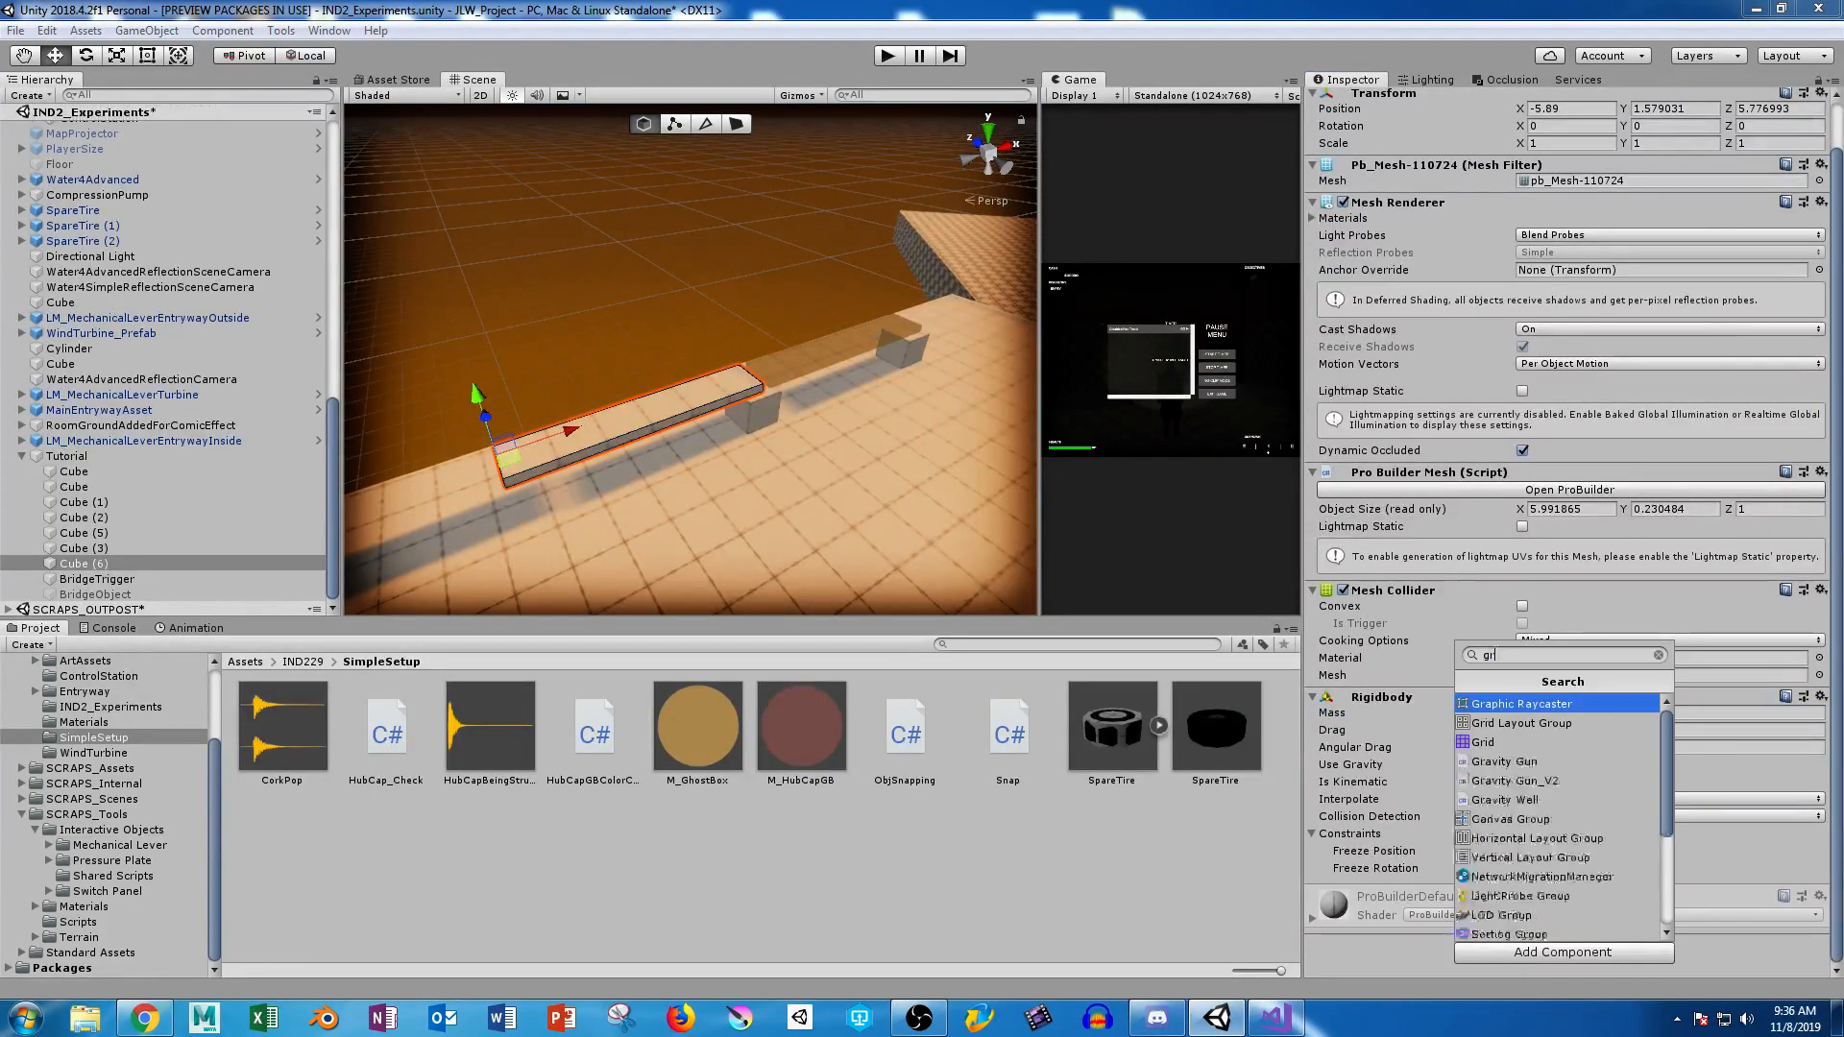
key("Down")
key("Down")
key("Down")
key("Down")
key("Down")
key("Down")
key("Down")
key("Up")
key("Return")
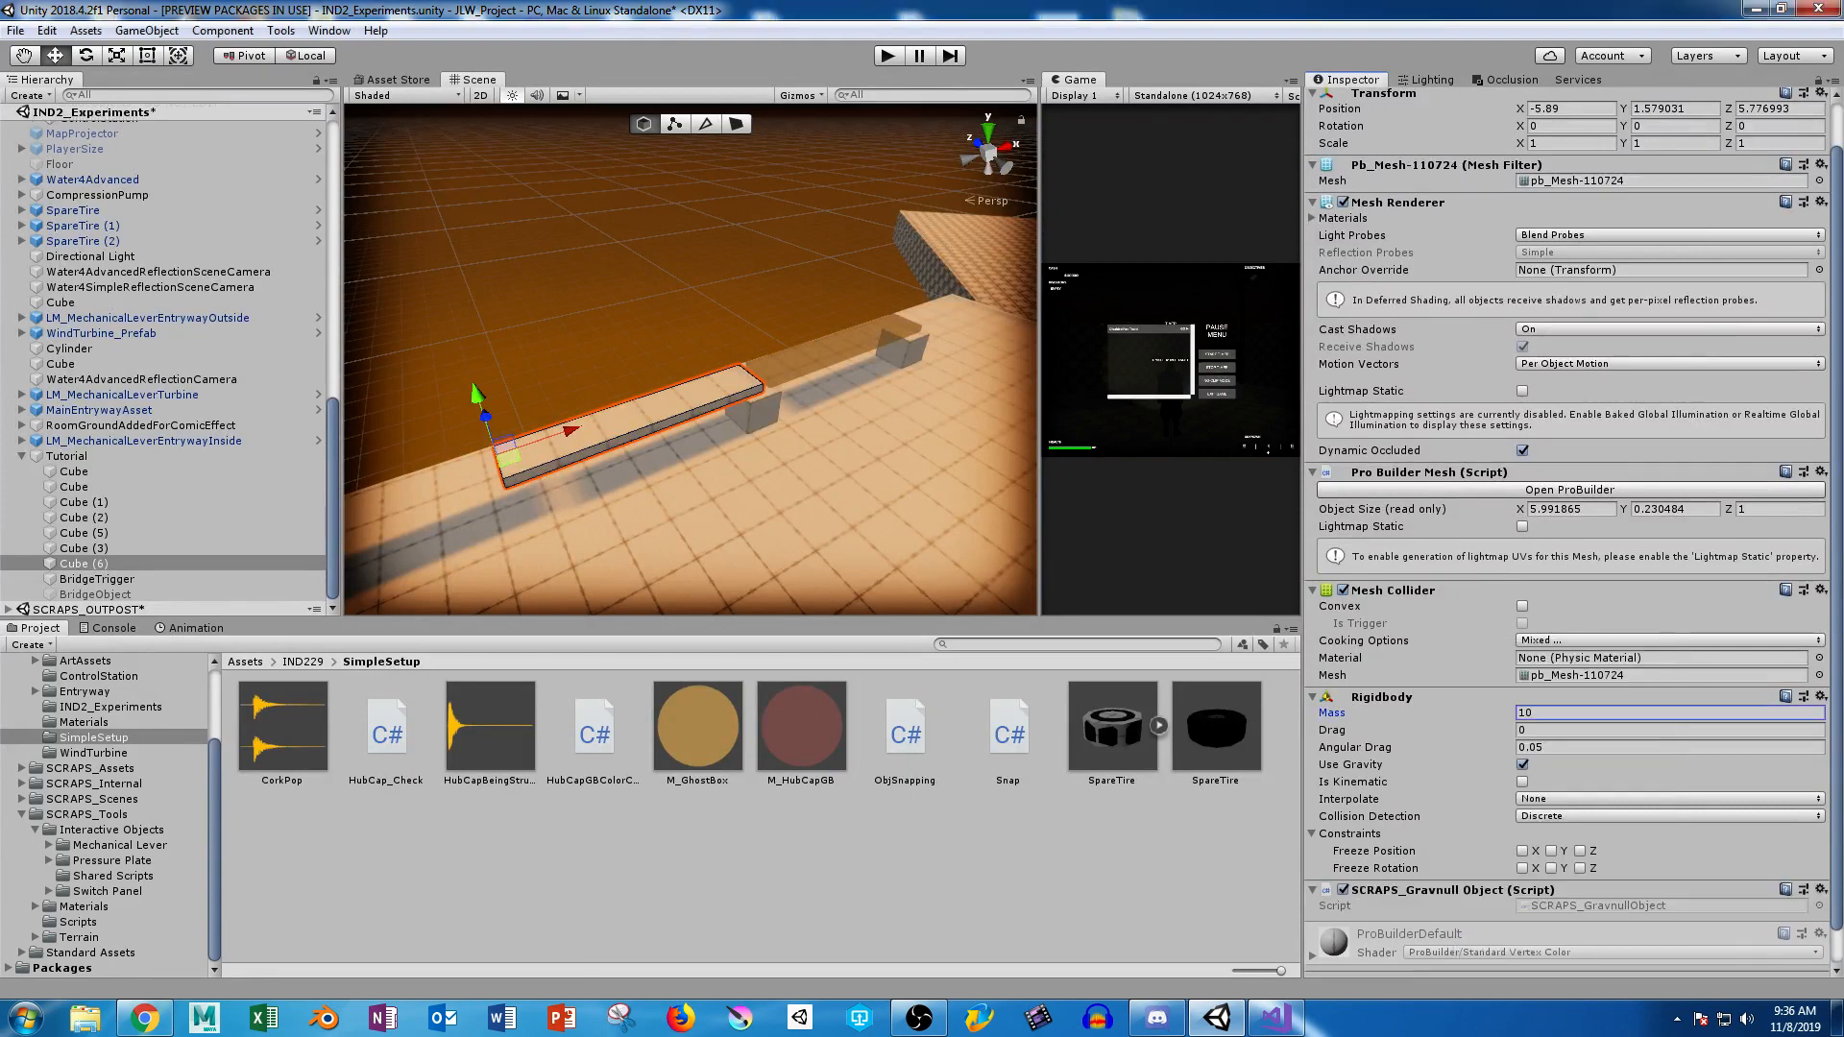
scroll(1566, 528, "down", 1)
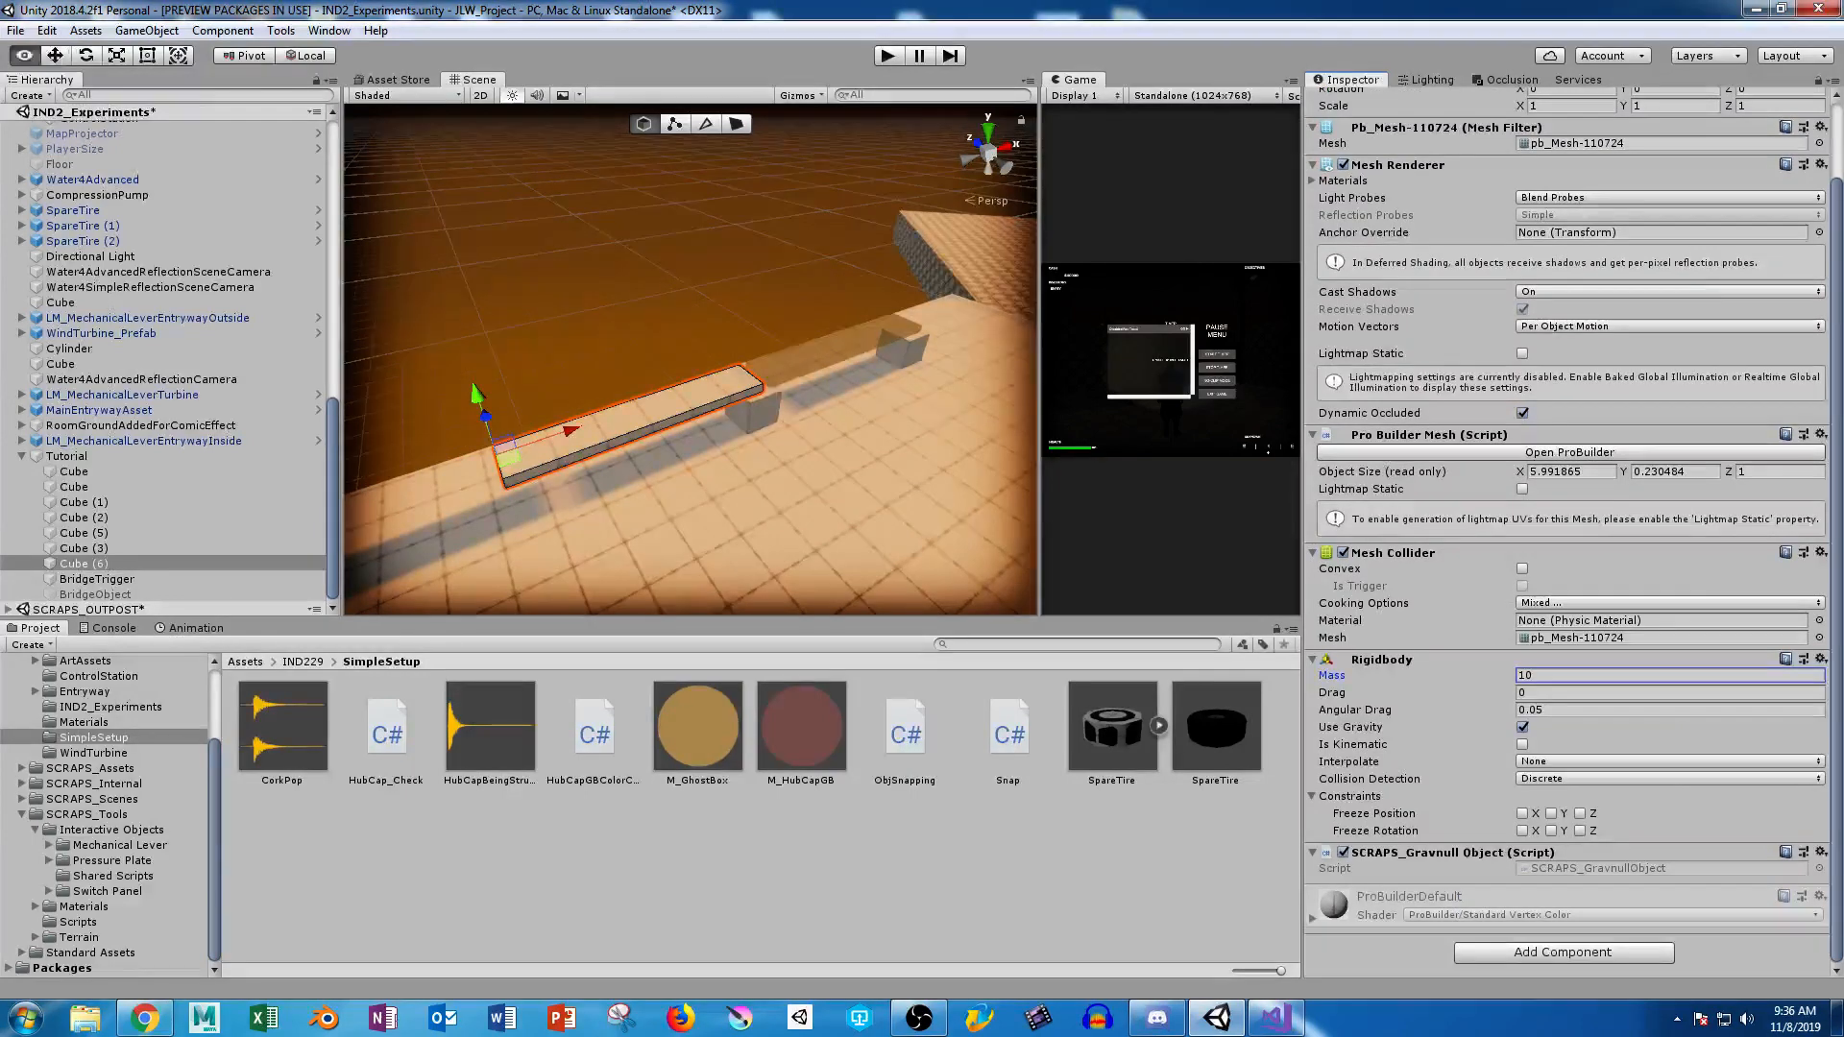
Examine the components on the broken forklift's Rear_L_Tire, Front_R_Tire and Rear_R_Tire as a reference for the snapping setup.
mouse_move(673, 384)
middle_mouse_down("alt")
mouse_move(607, 469)
mouse_move(673, 386)
middle_mouse_up("alt")
left_click_drag(673, 386, 802, 360, "alt")
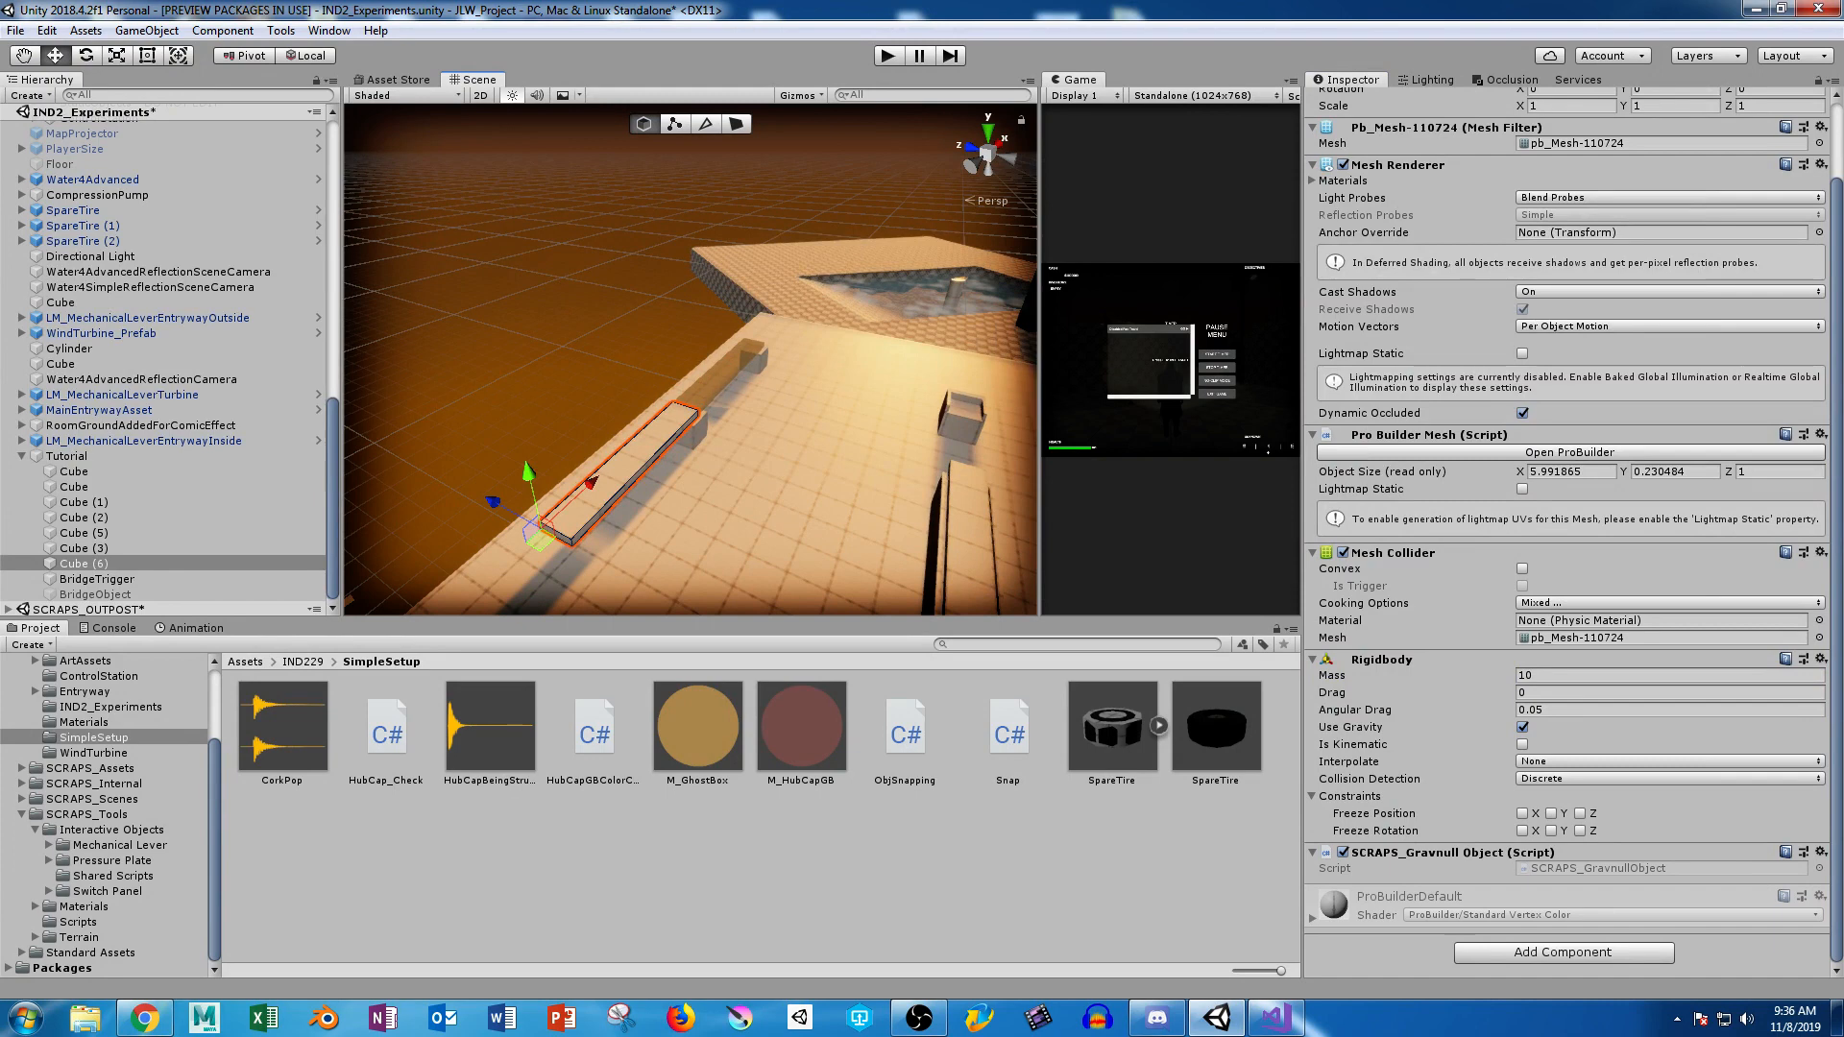
scroll(170, 365, "up", 6)
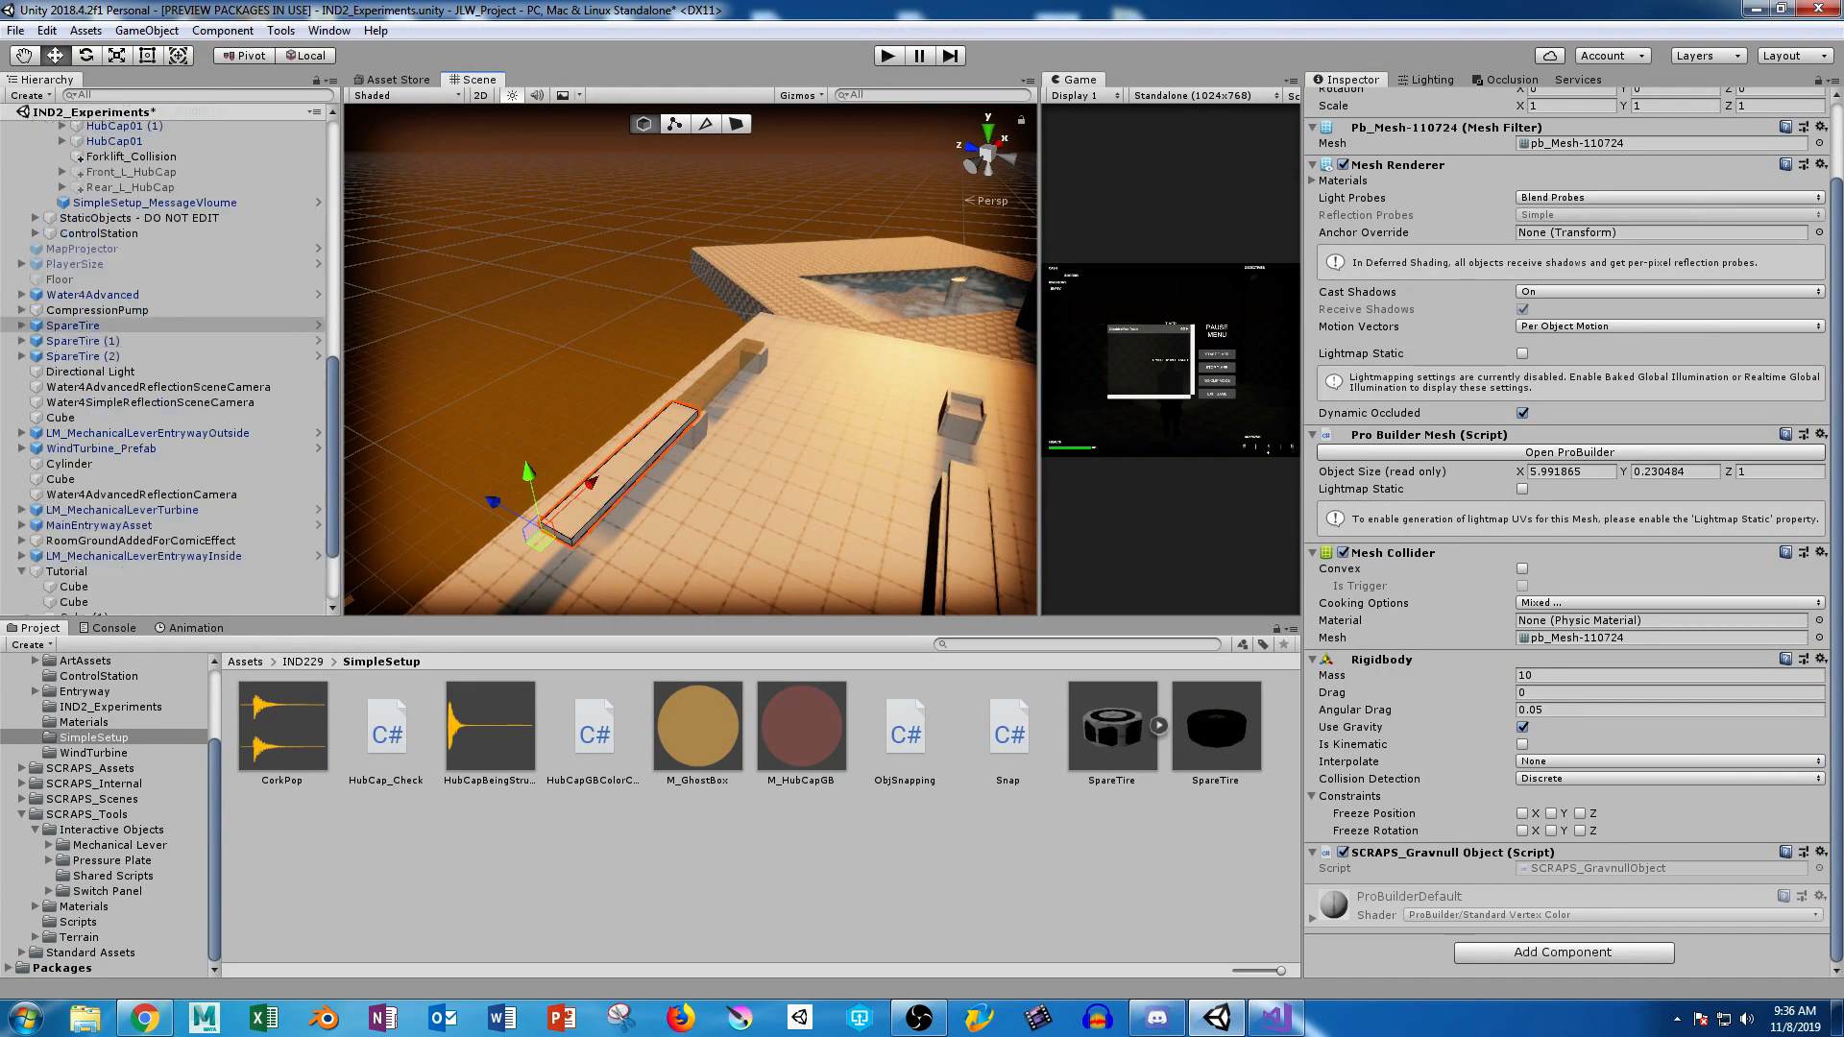
scroll(163, 365, "up", 3)
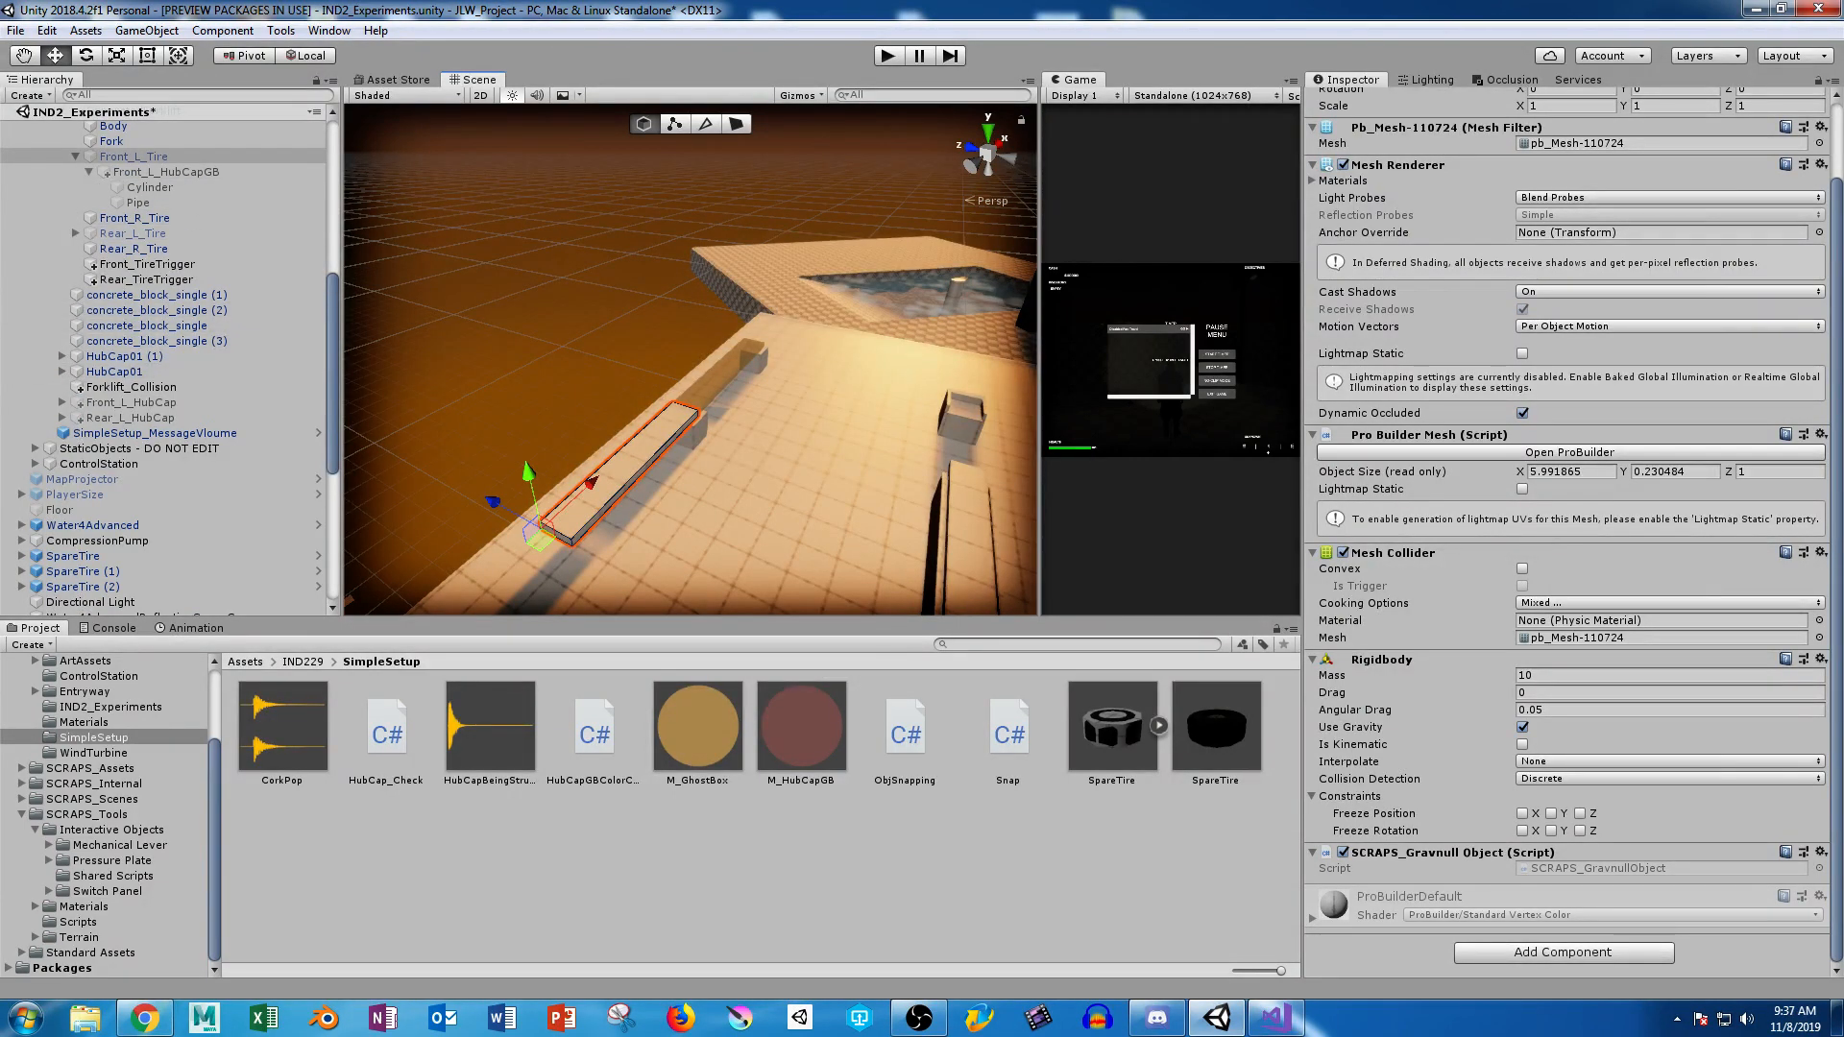
left_click(132, 234)
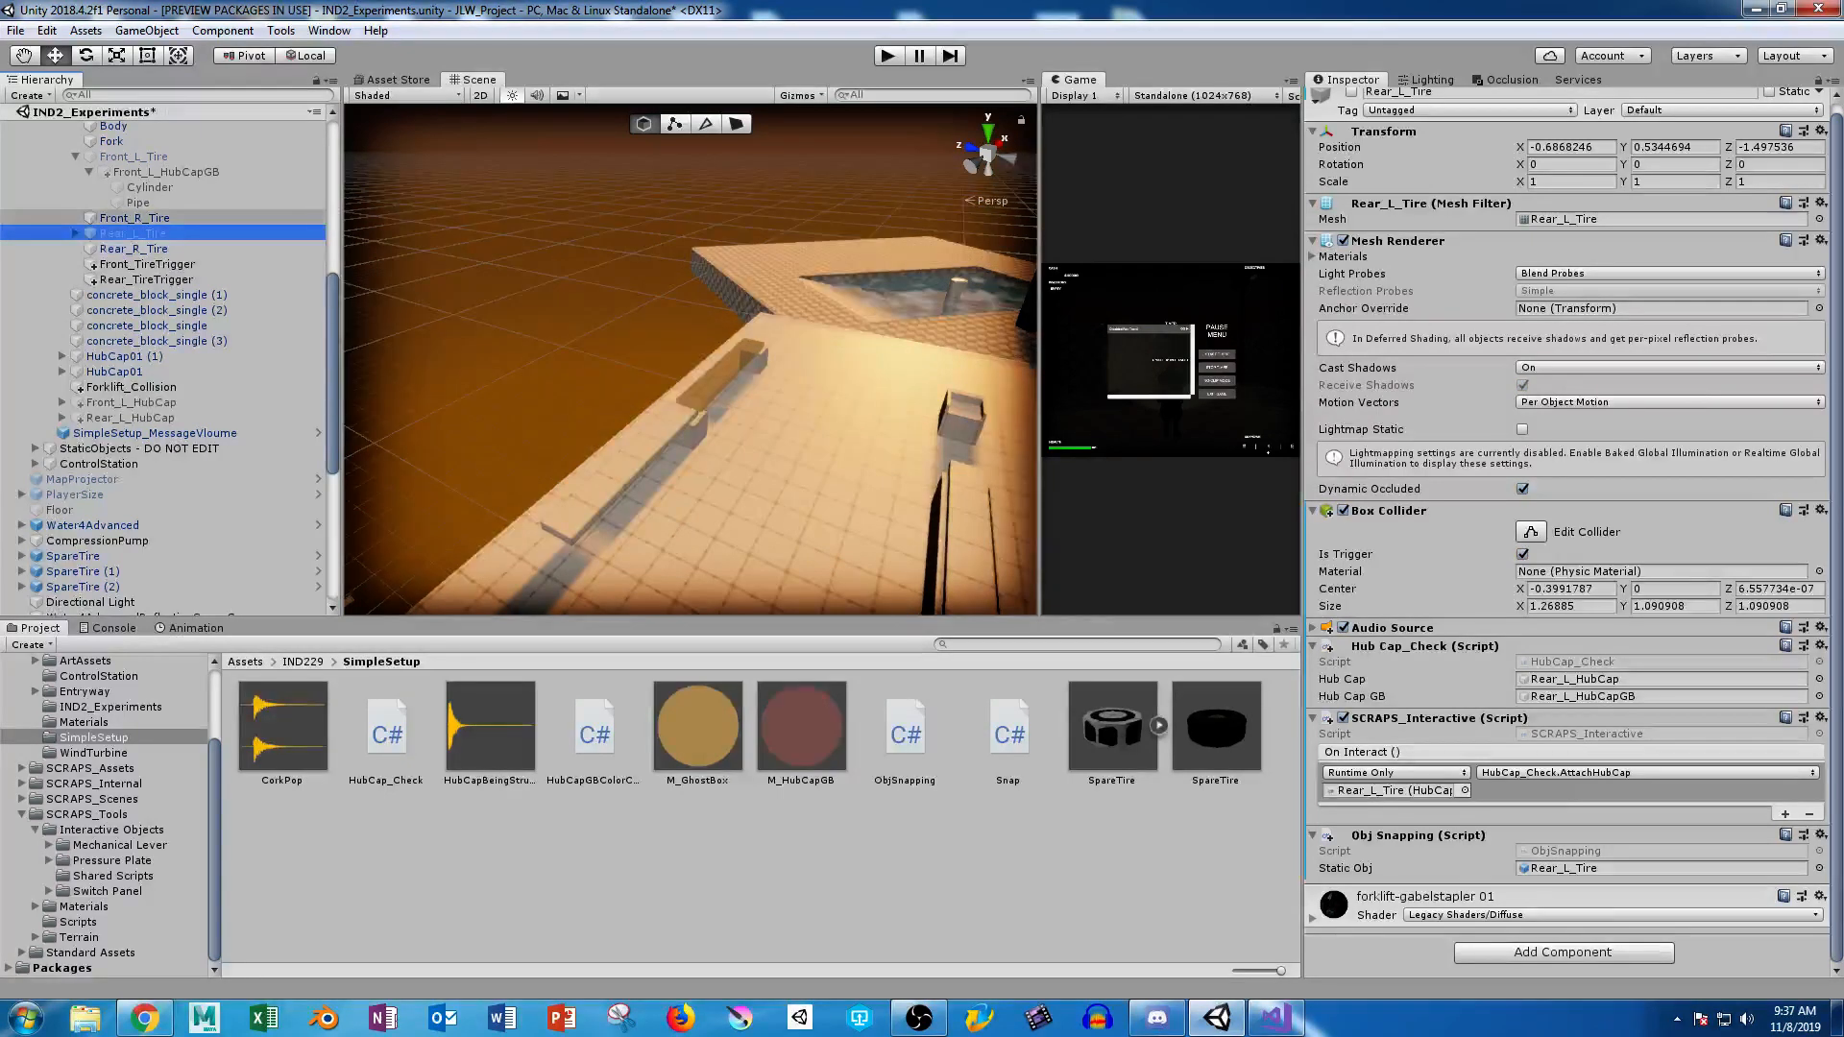
left_click(134, 218)
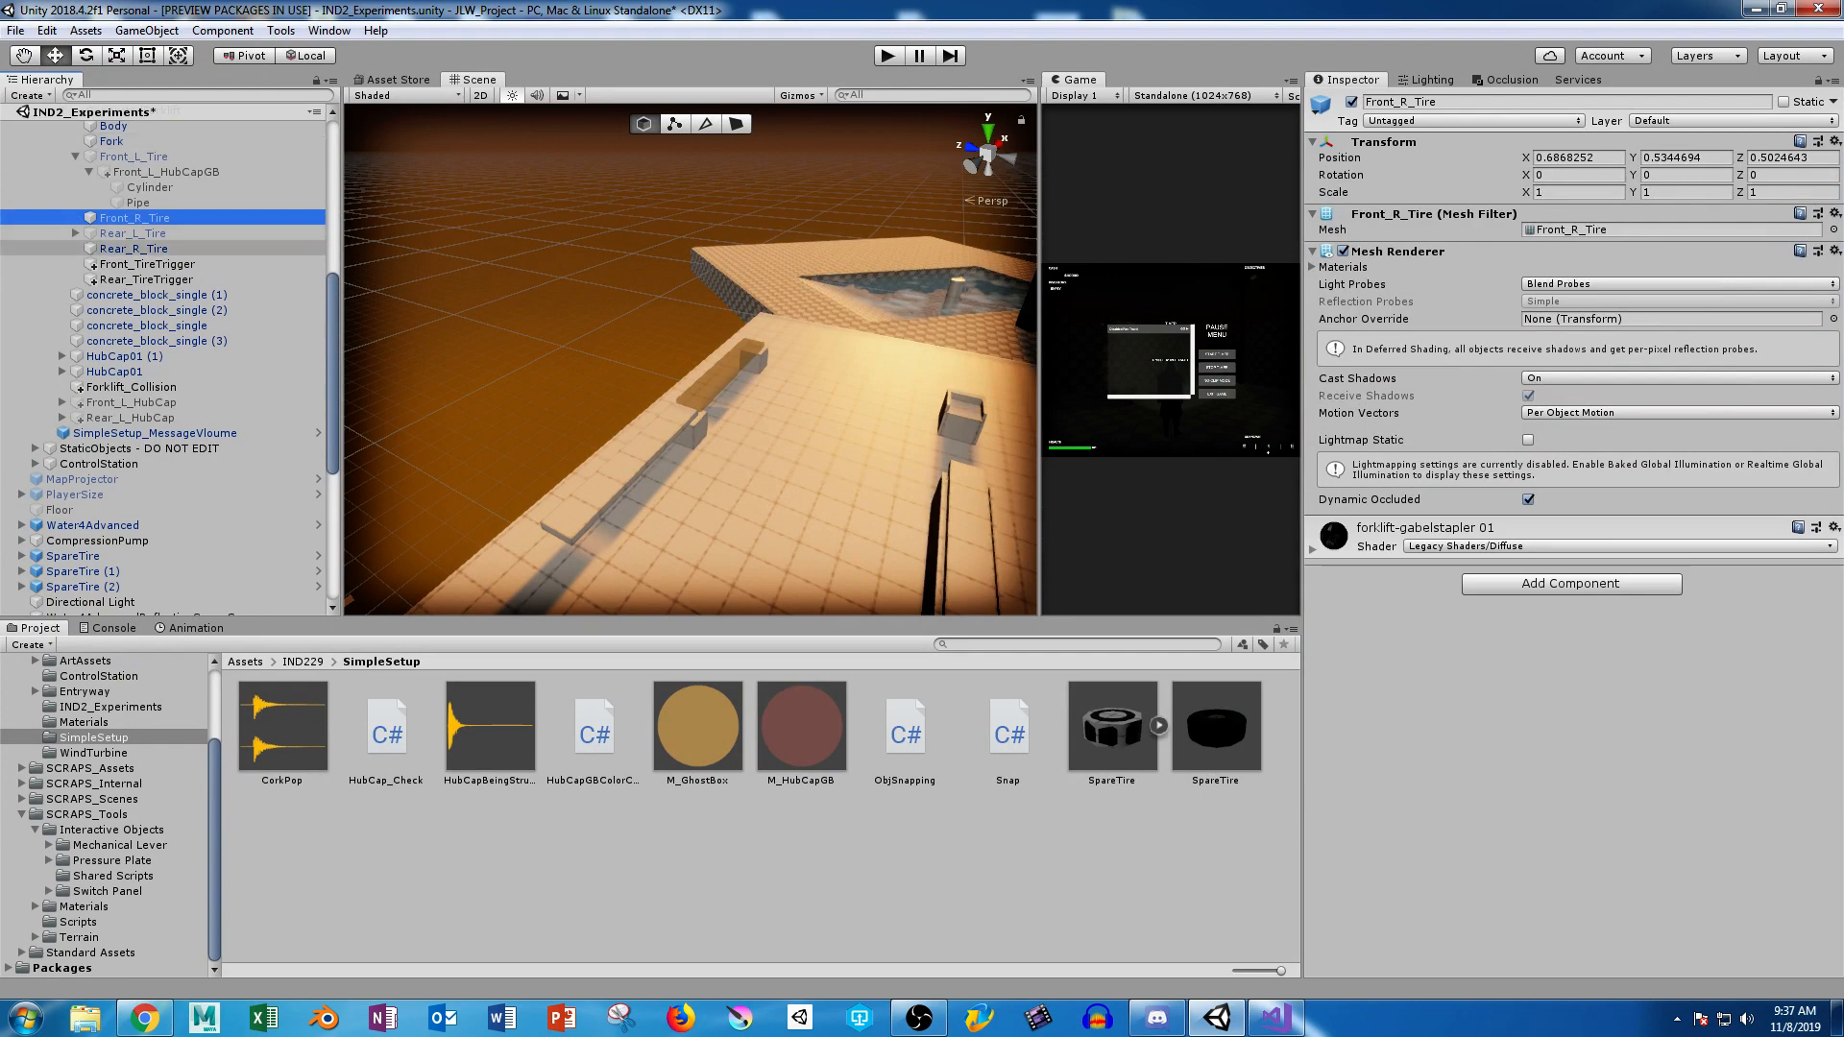
left_click(134, 248)
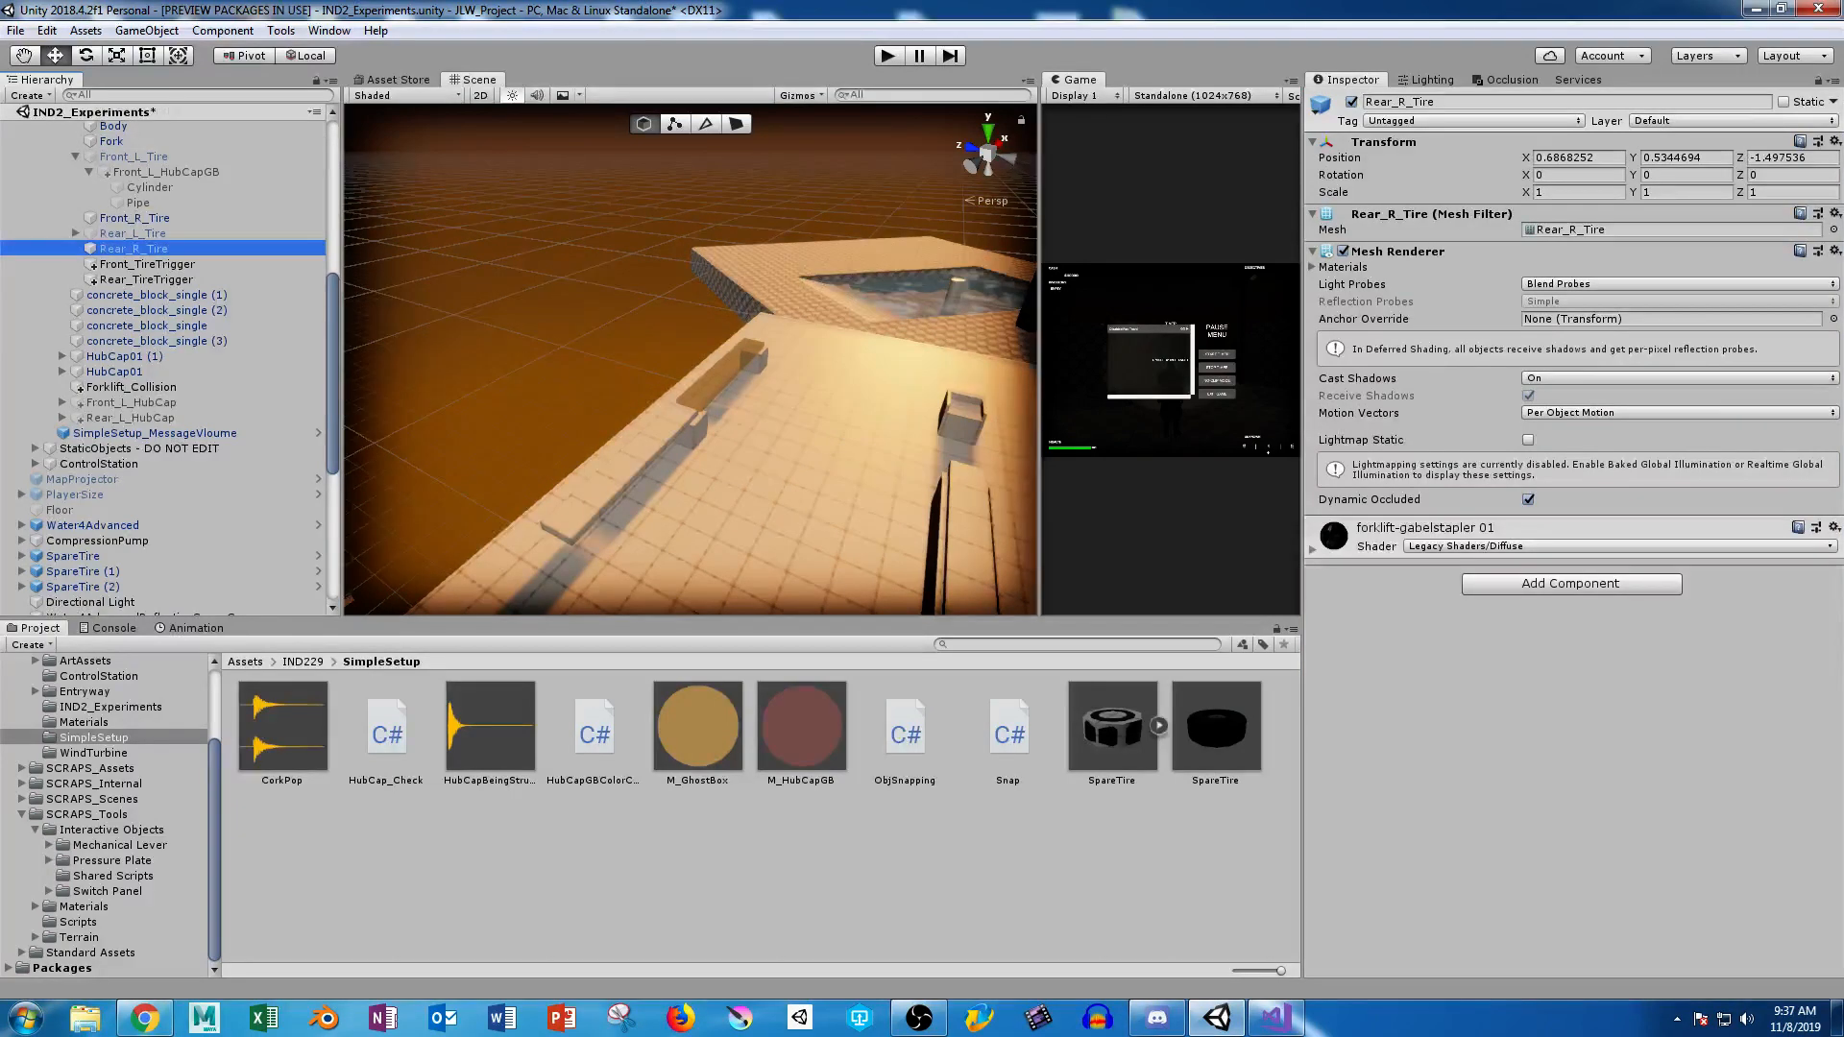
left_click(130, 233)
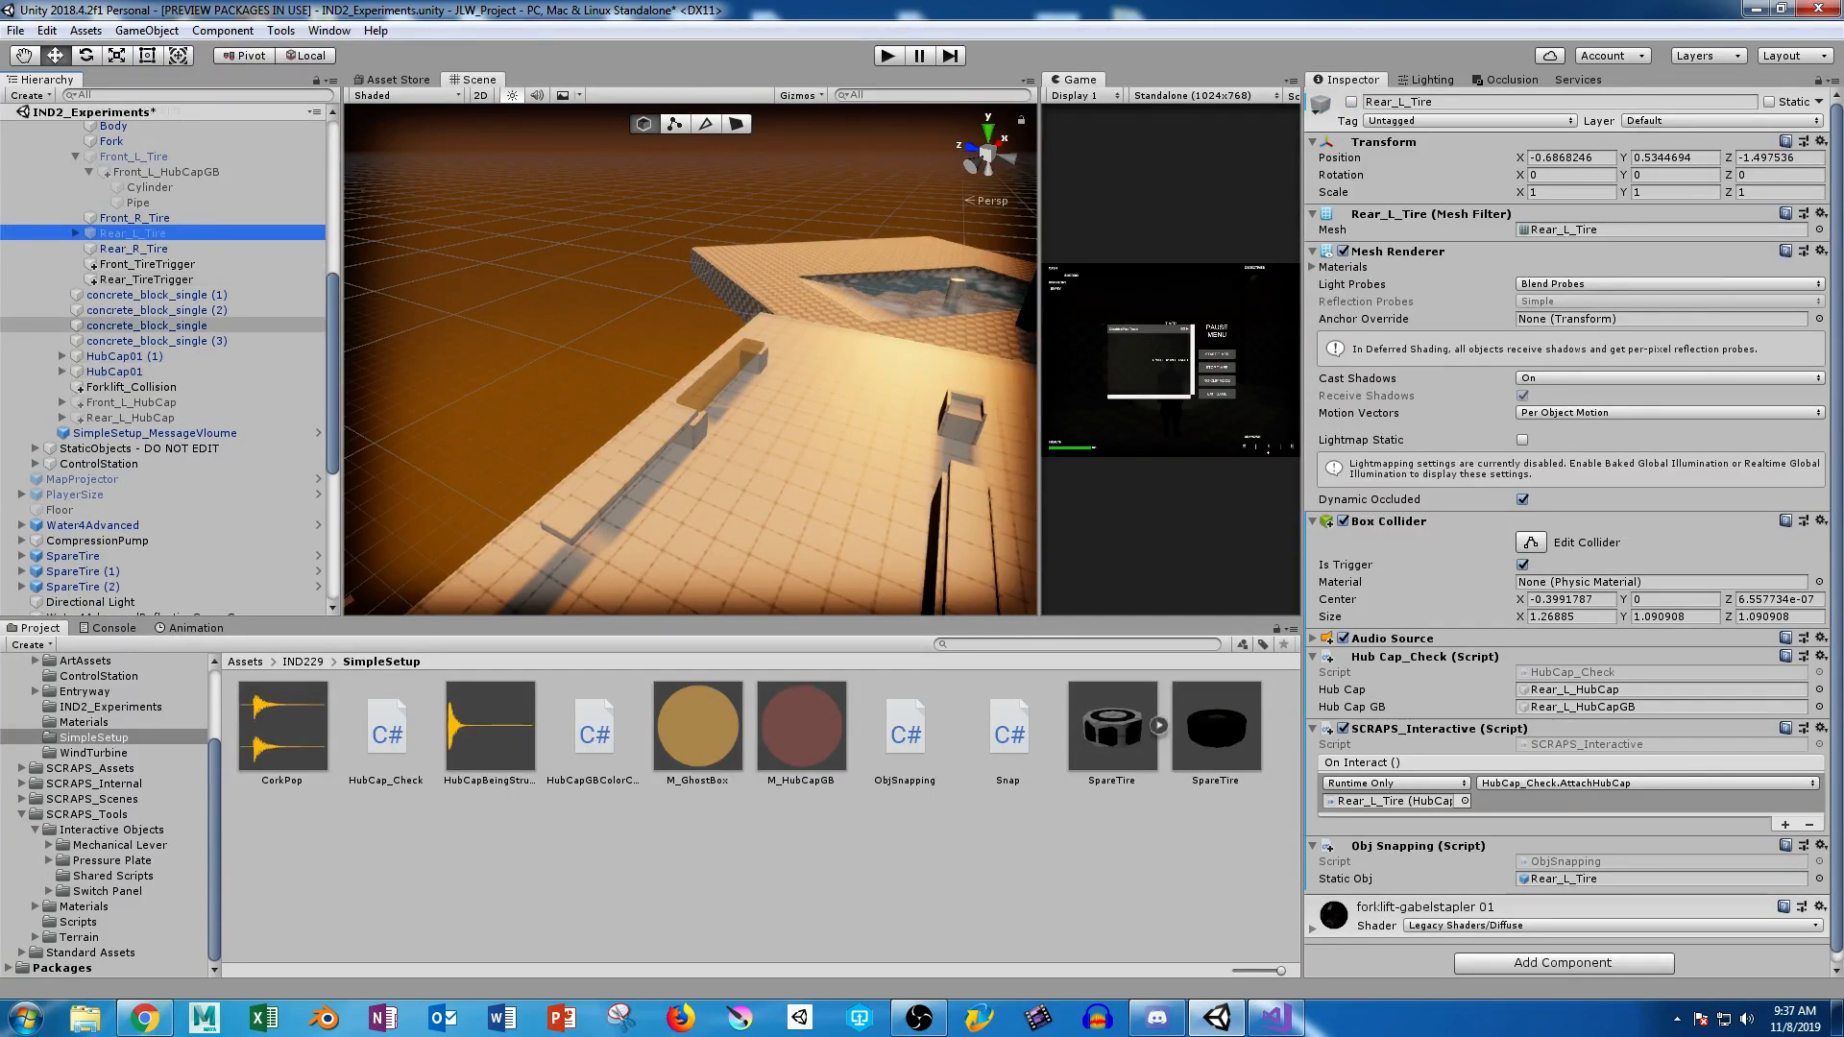
left_click(62, 402)
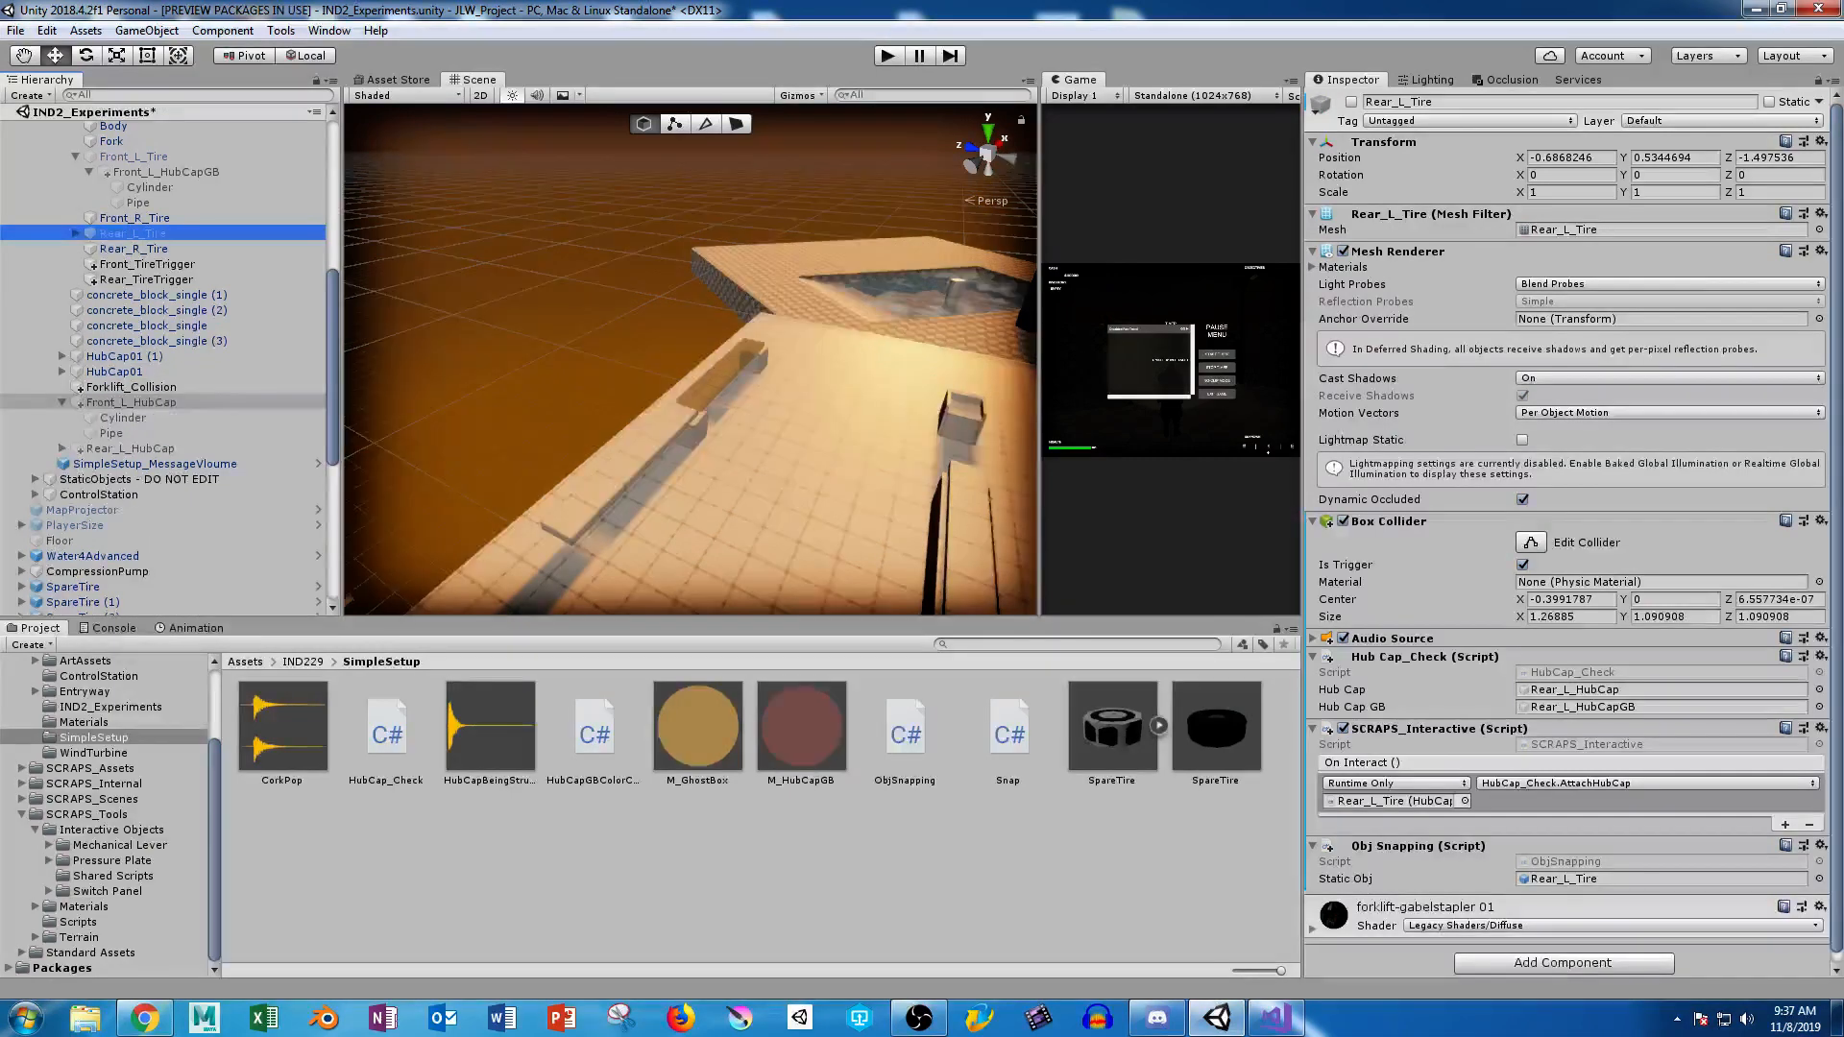
left_click(62, 403)
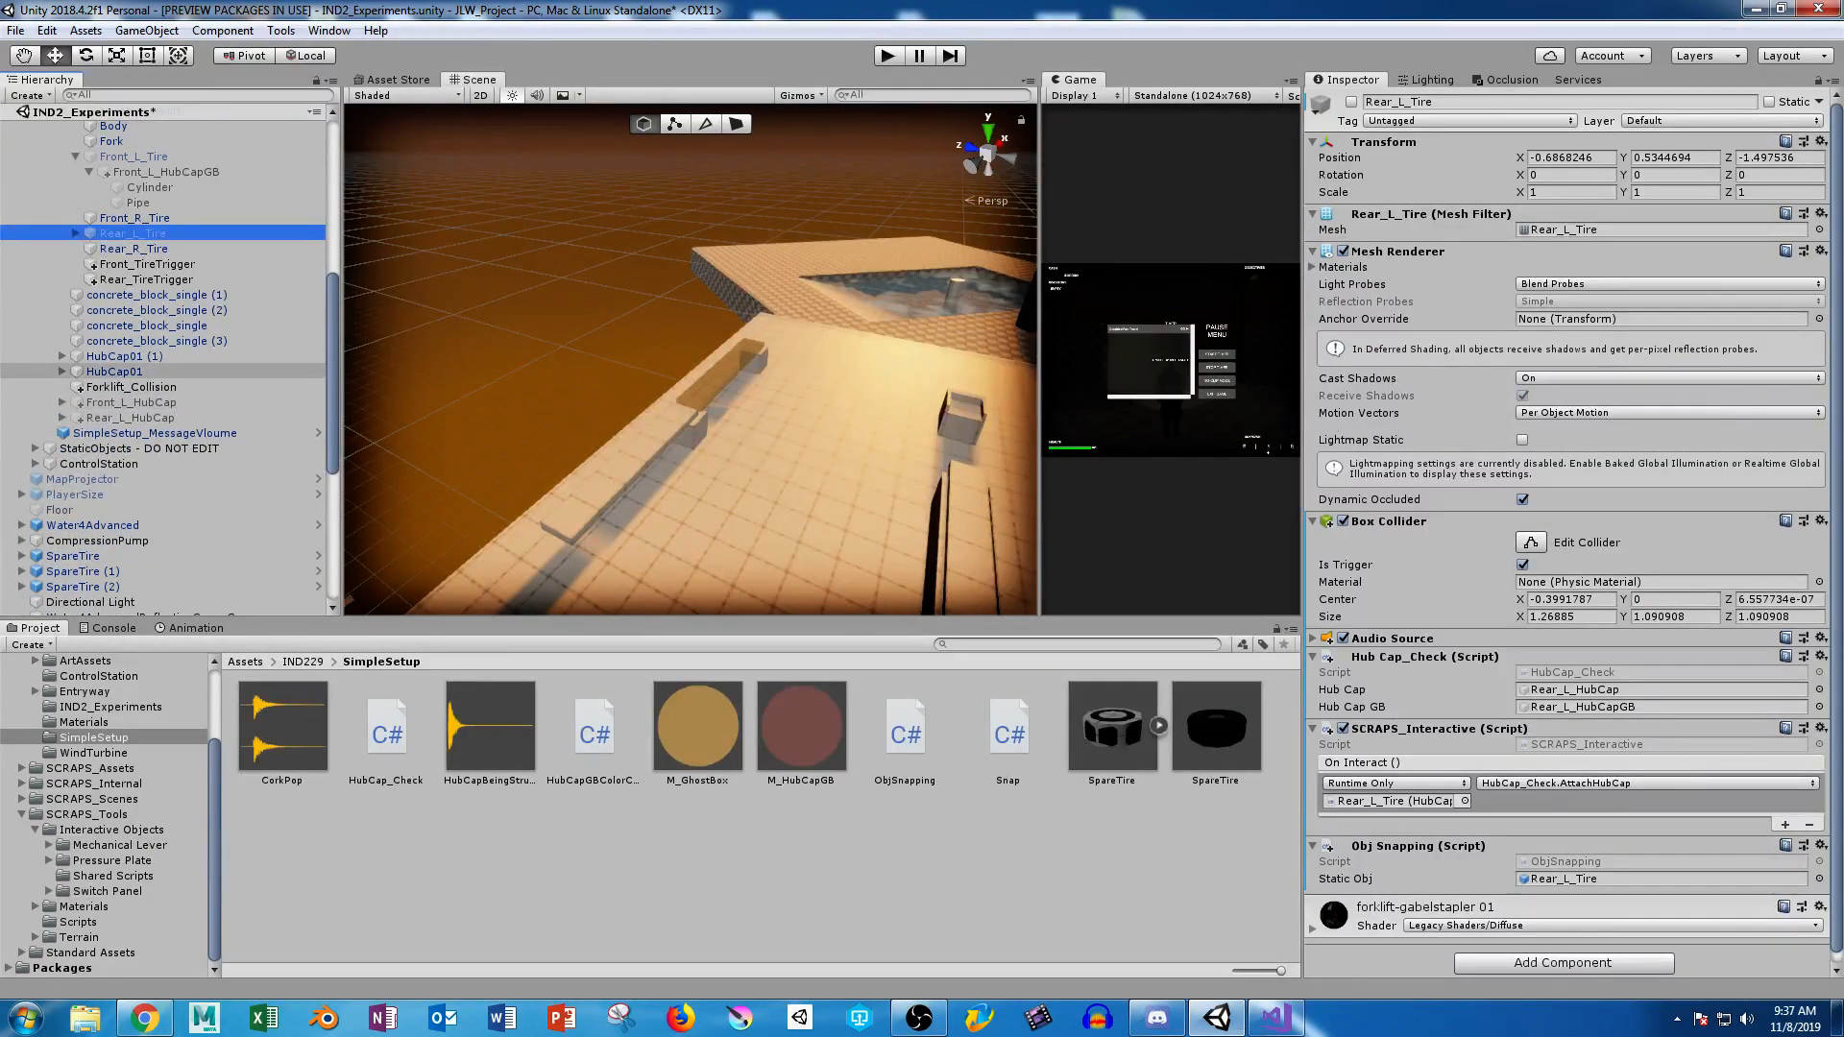
scroll(145, 264, "up", 3)
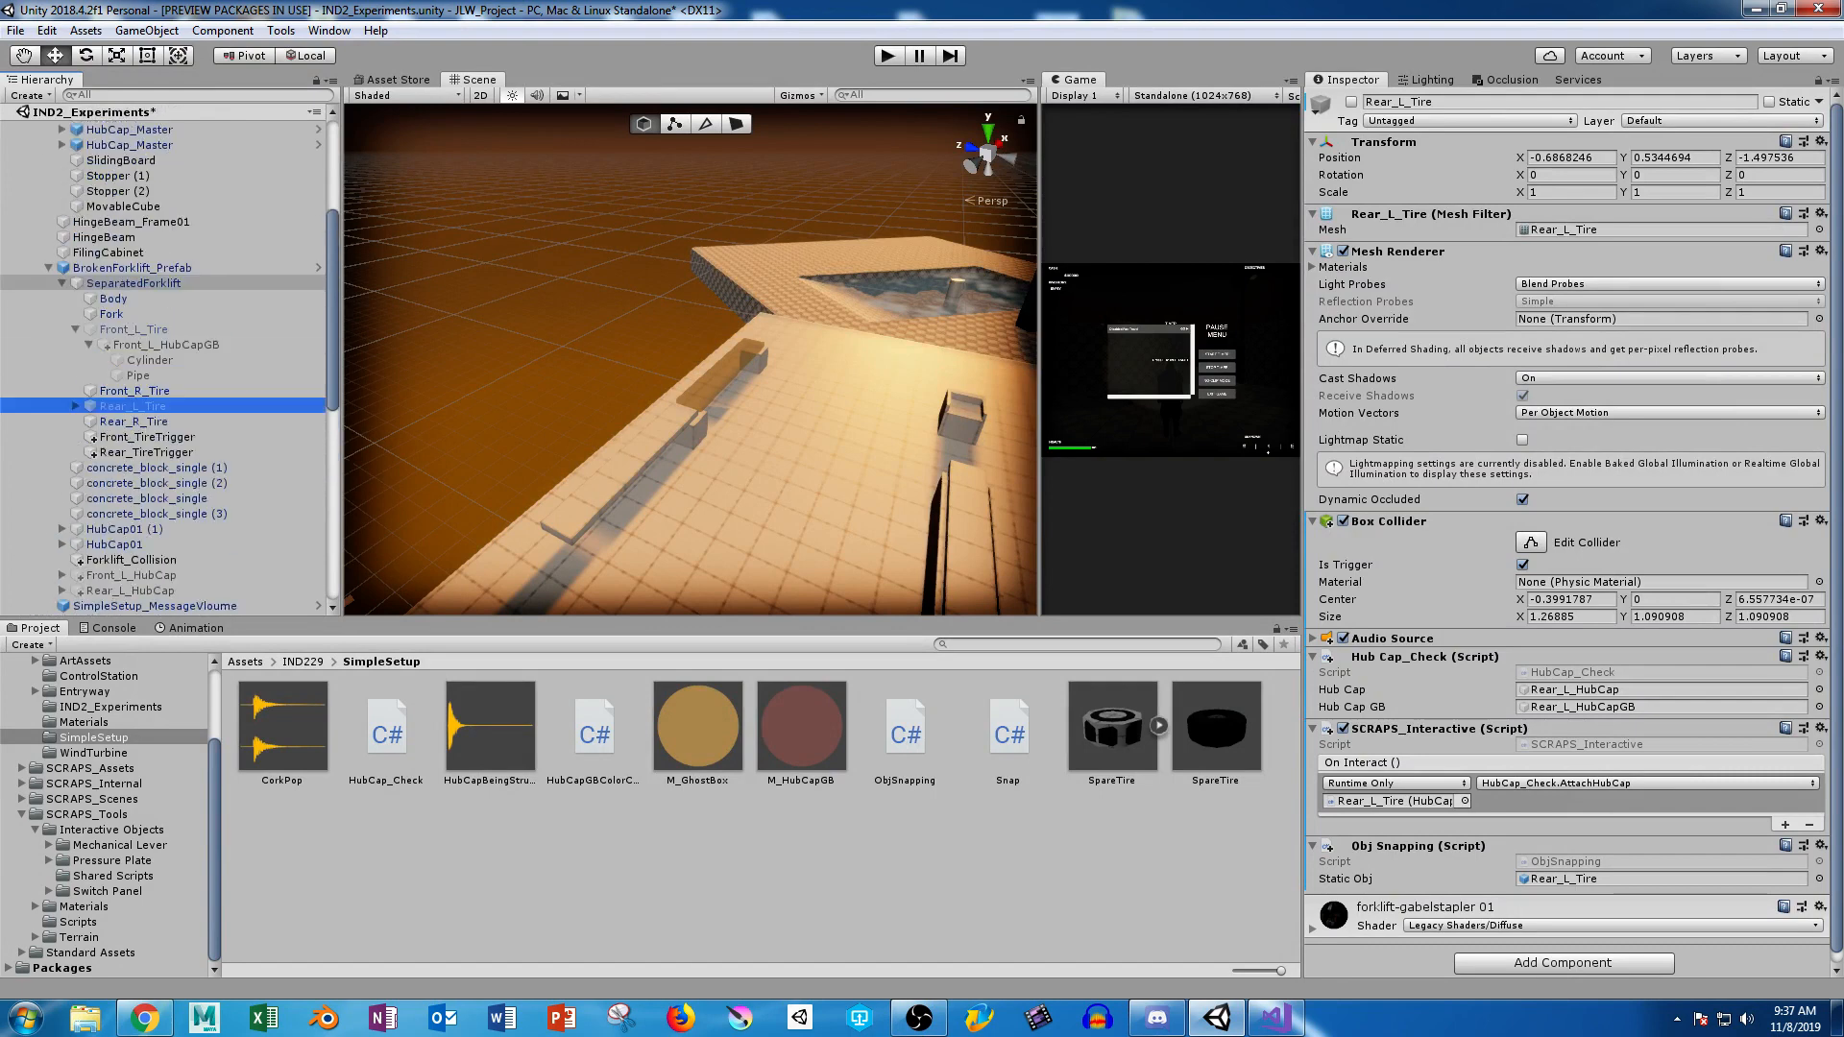
scroll(145, 288, "down", 2)
scroll(163, 365, "up", 5)
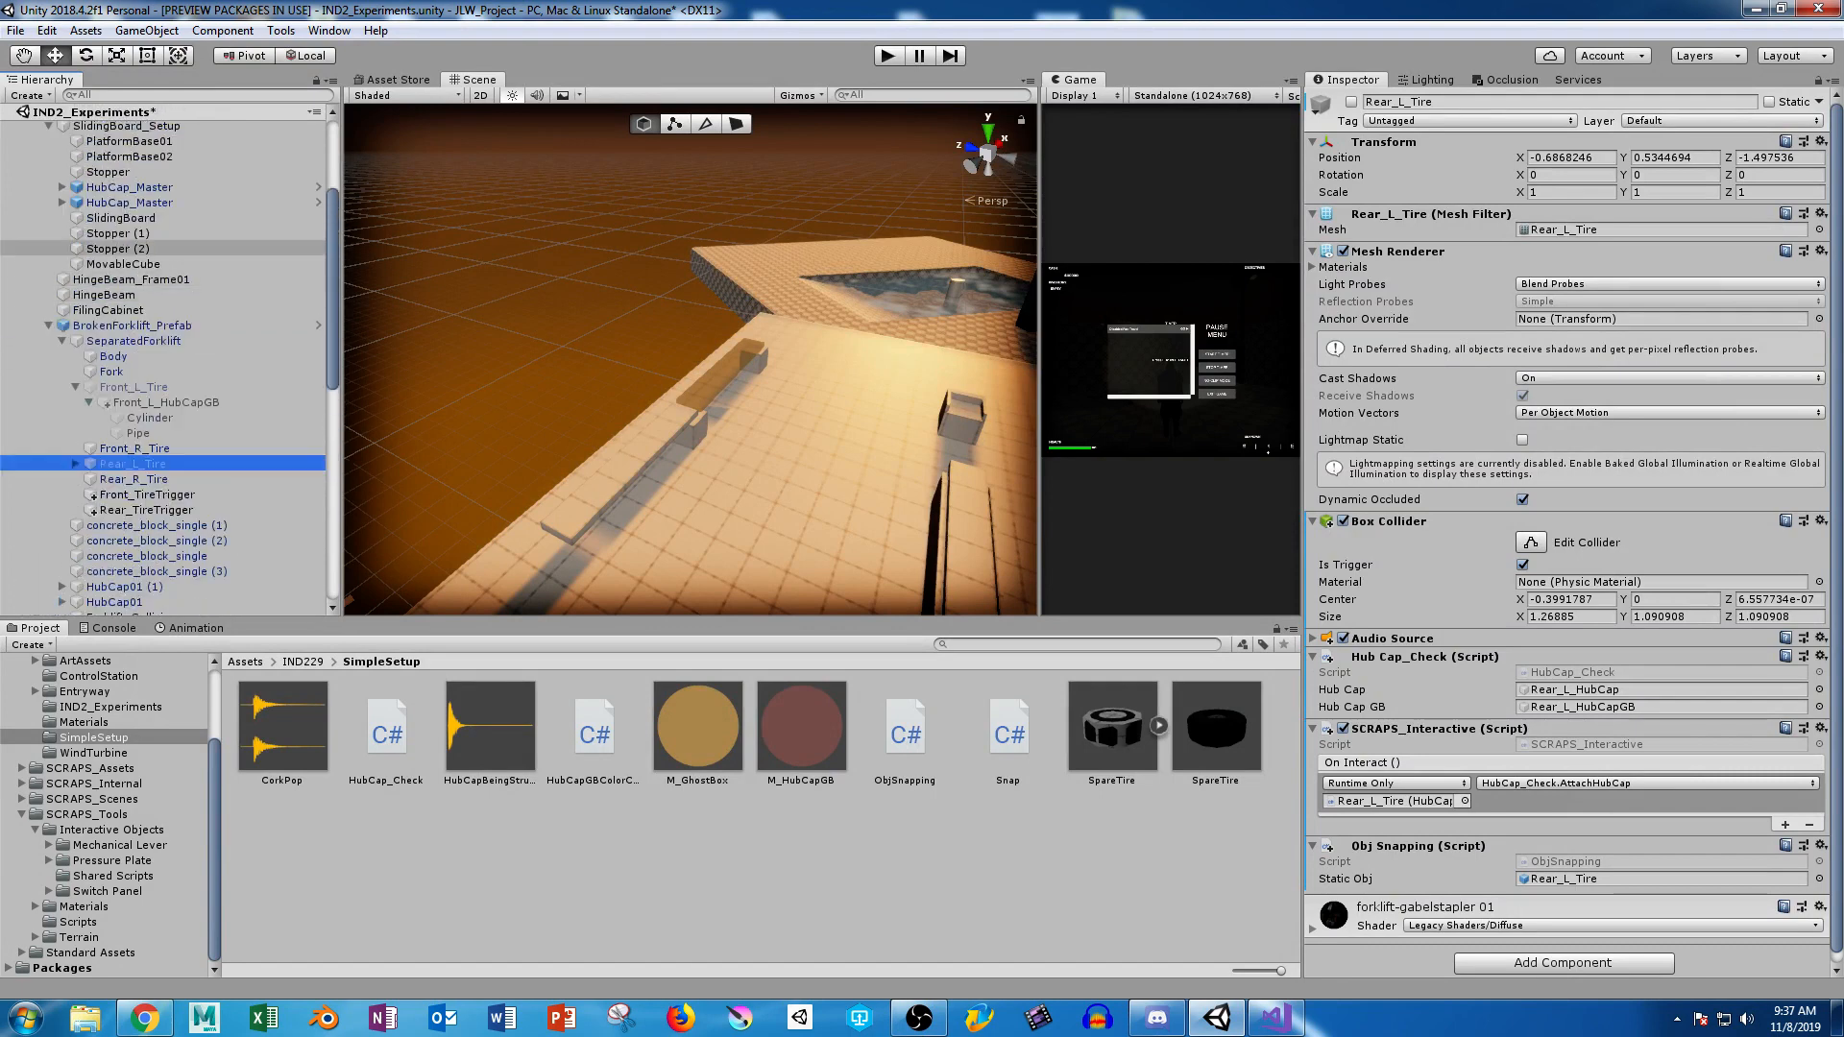
scroll(154, 355, "down", 3)
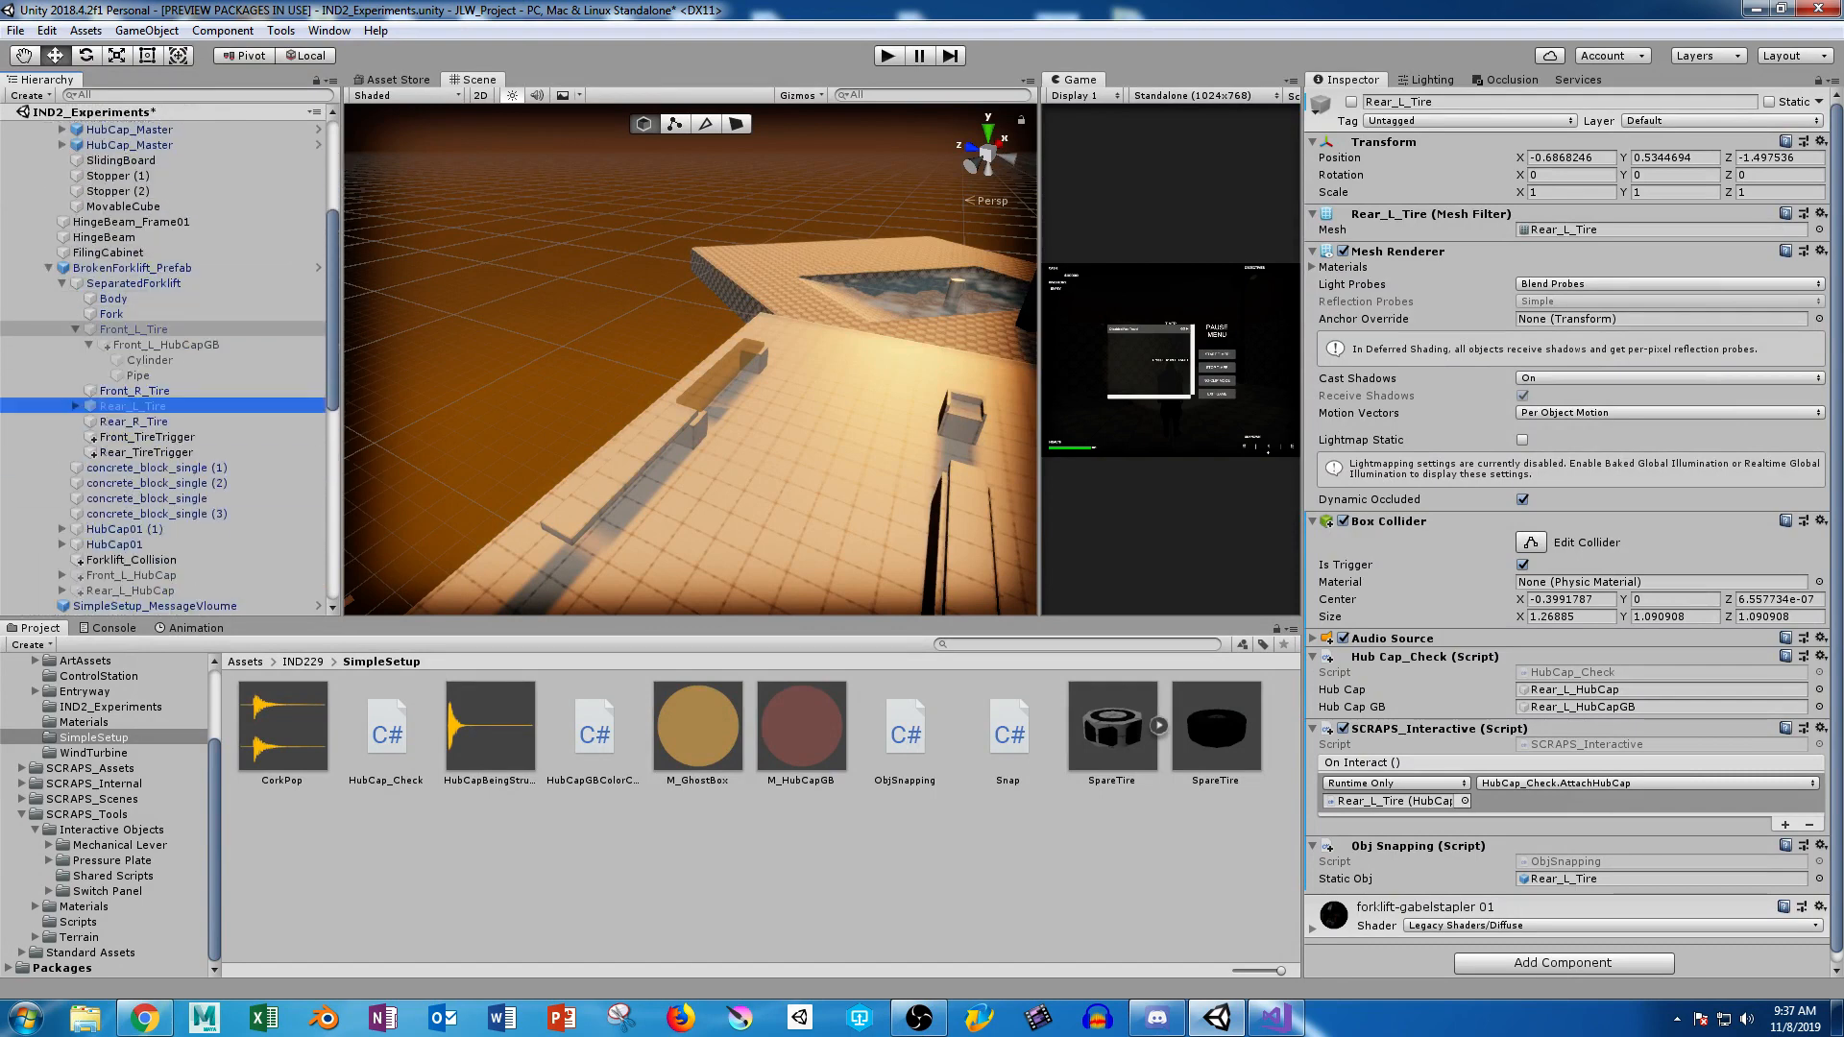
Frame the forklift's front tire in the scene and examine the Obj Snapping setup of Front_TireTrigger and the hidden Rear_L_Tire.
left_click(144, 391)
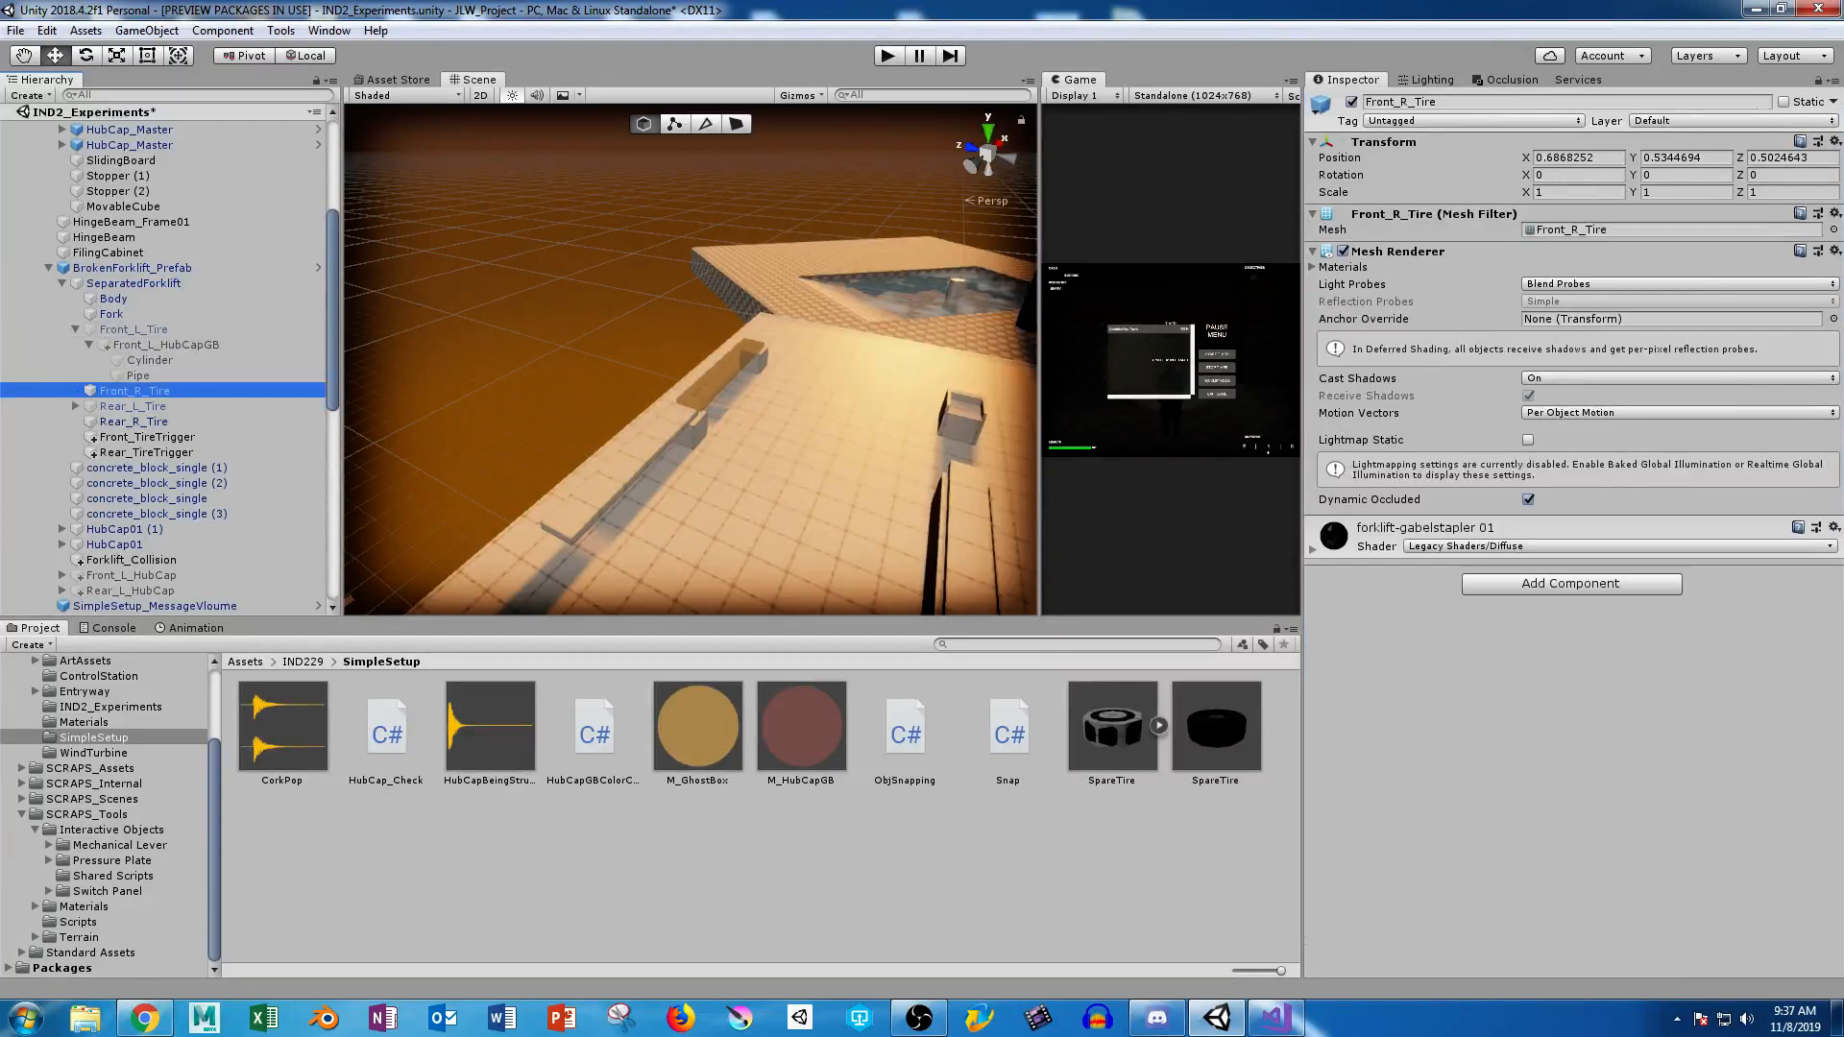
scroll(691, 360, "down", 3)
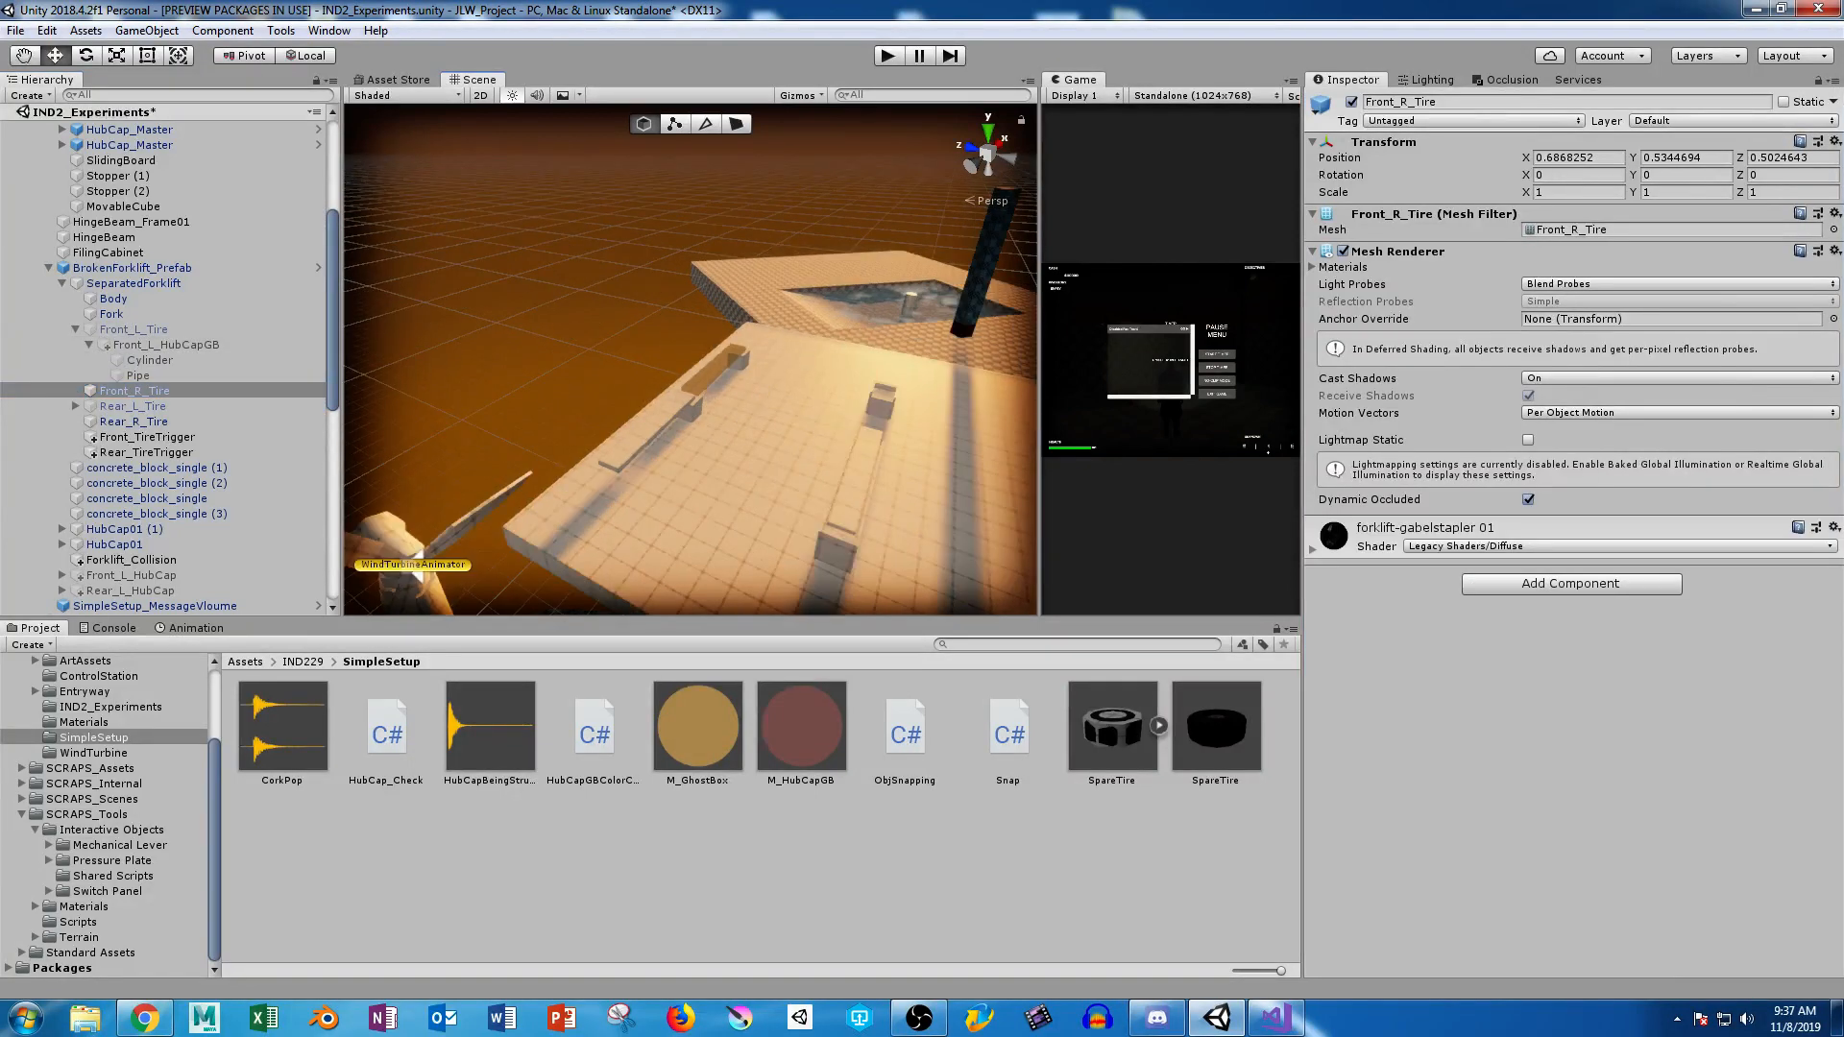
key("f")
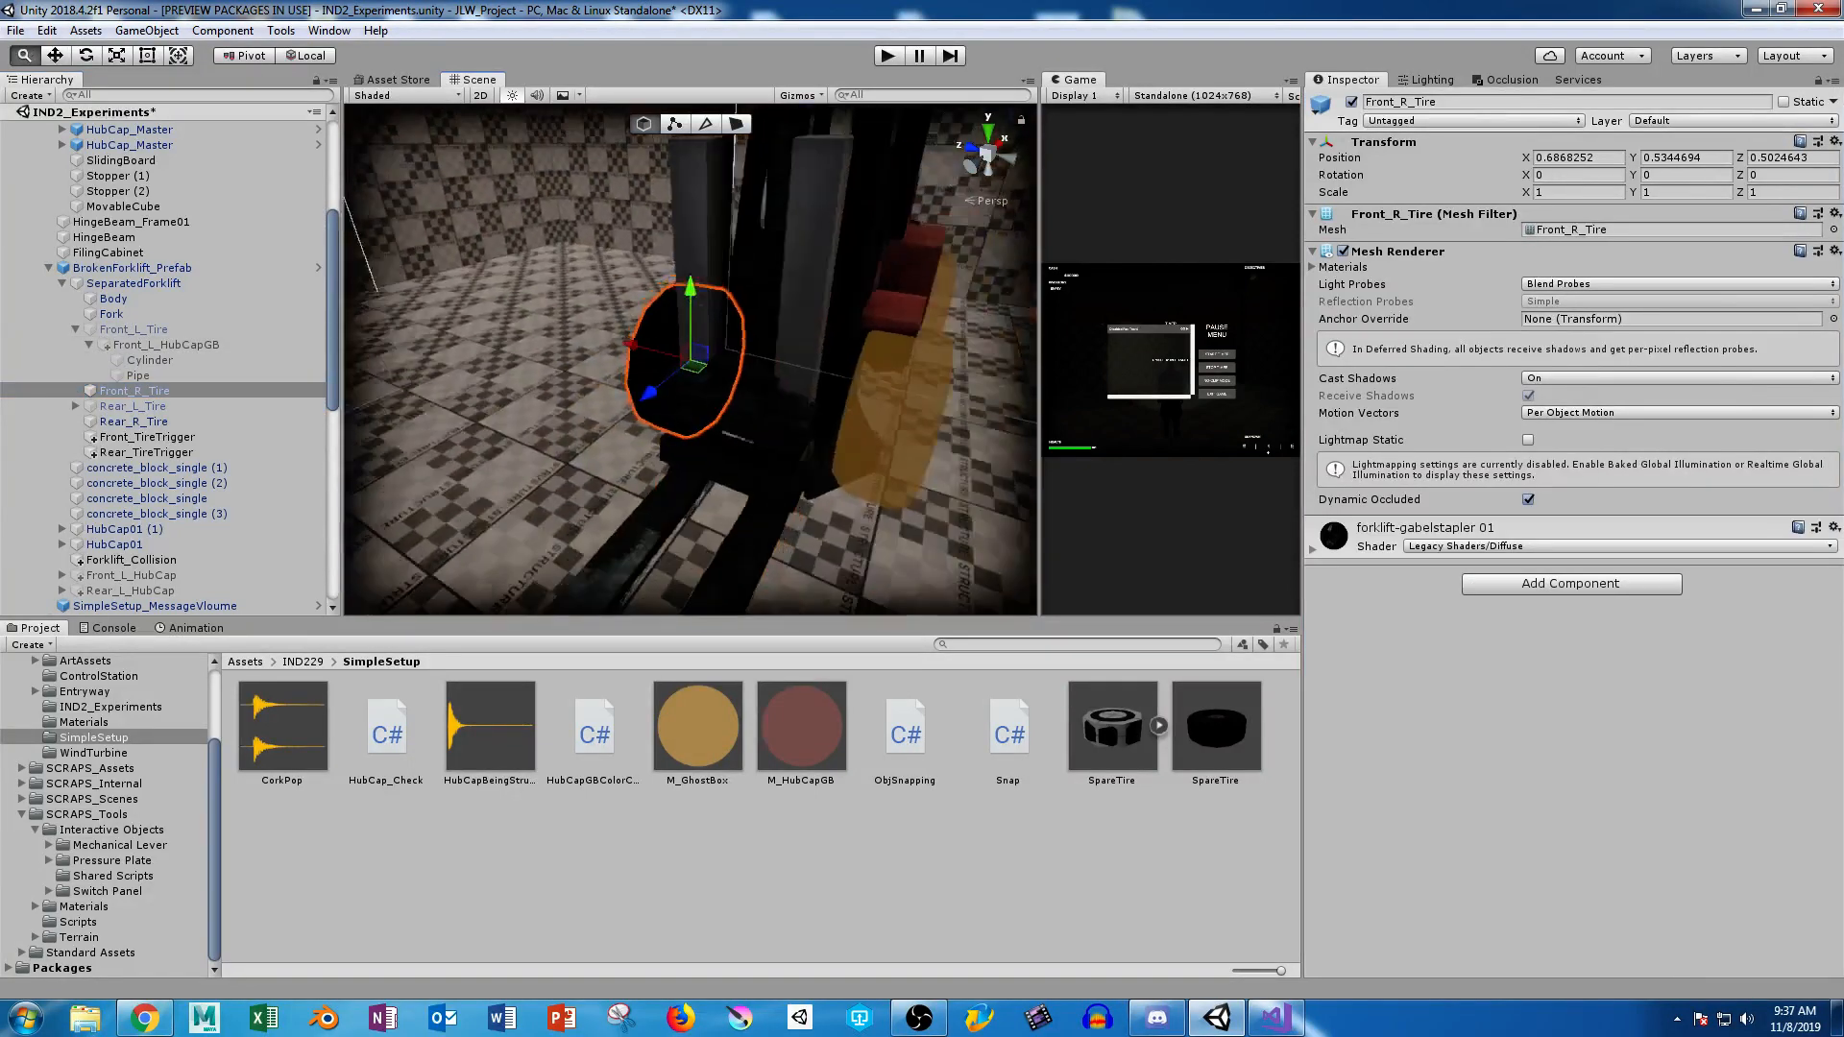
left_click(628, 396)
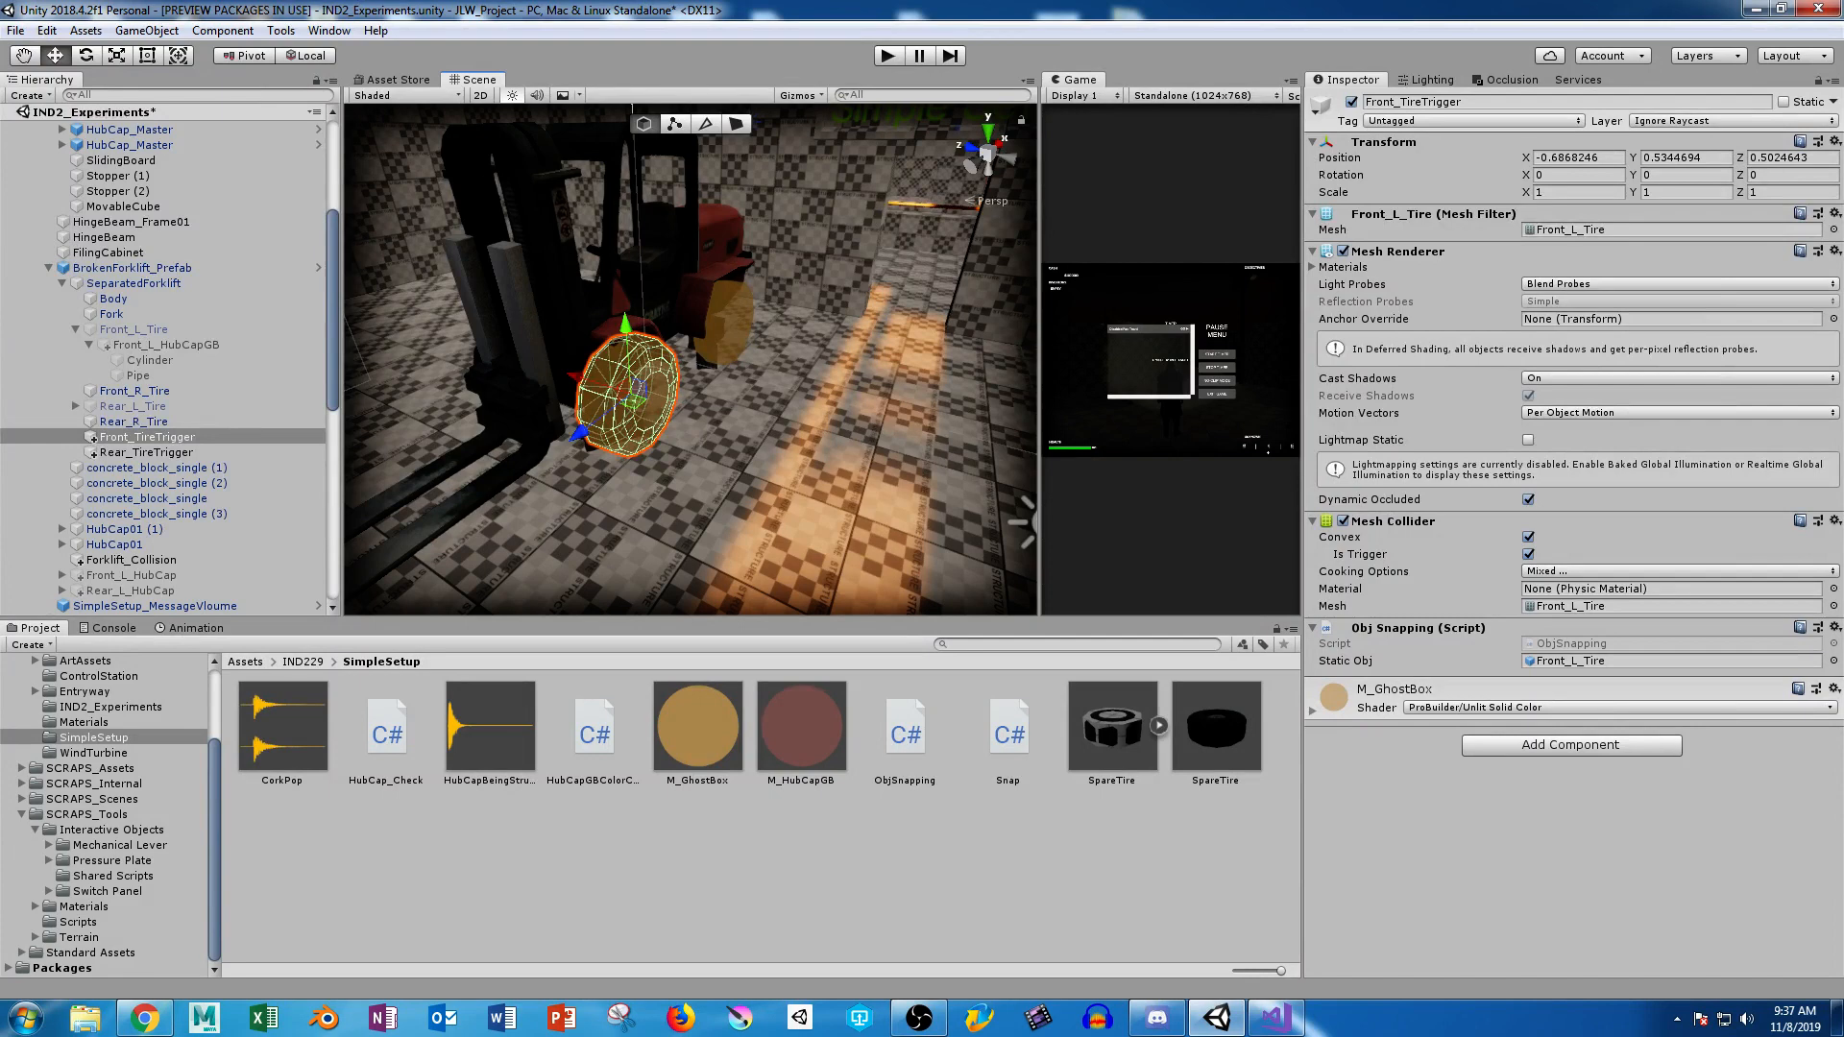
left_click(133, 406)
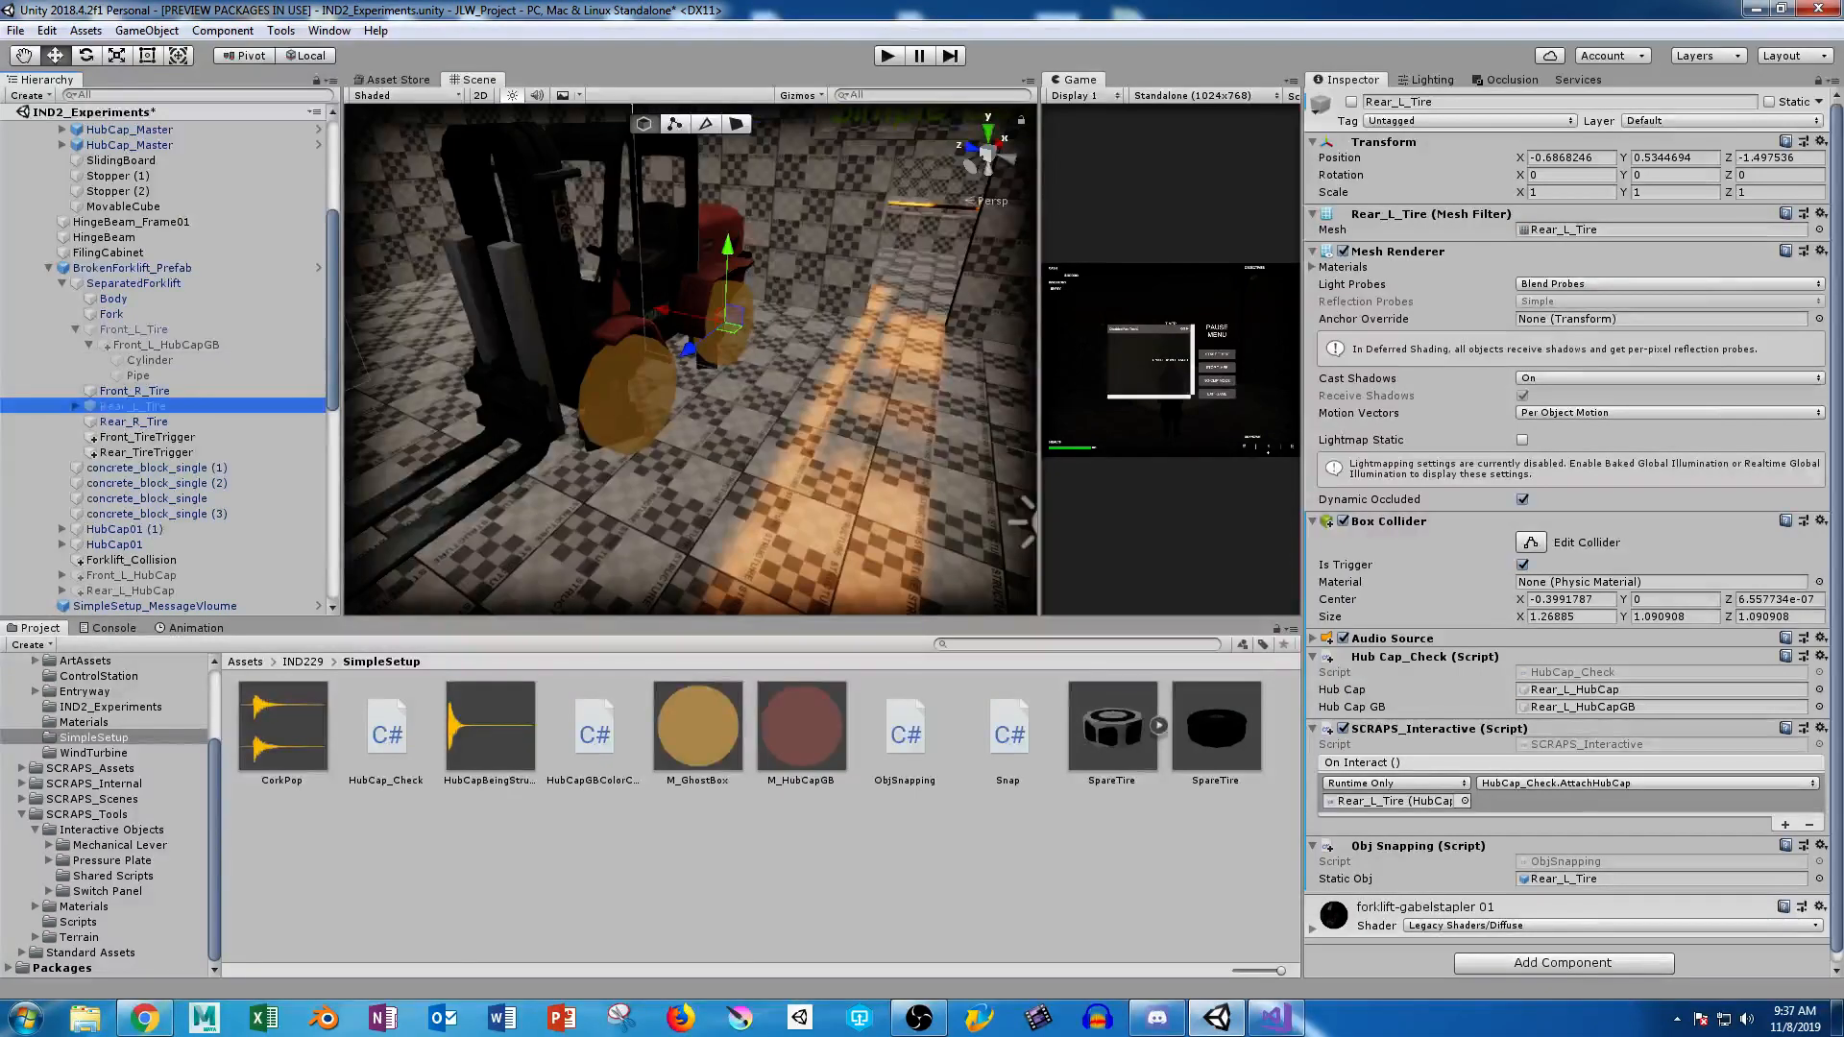
key("alt")
right_click_drag(692, 360, 692, 359)
scroll(193, 584, "down", 8)
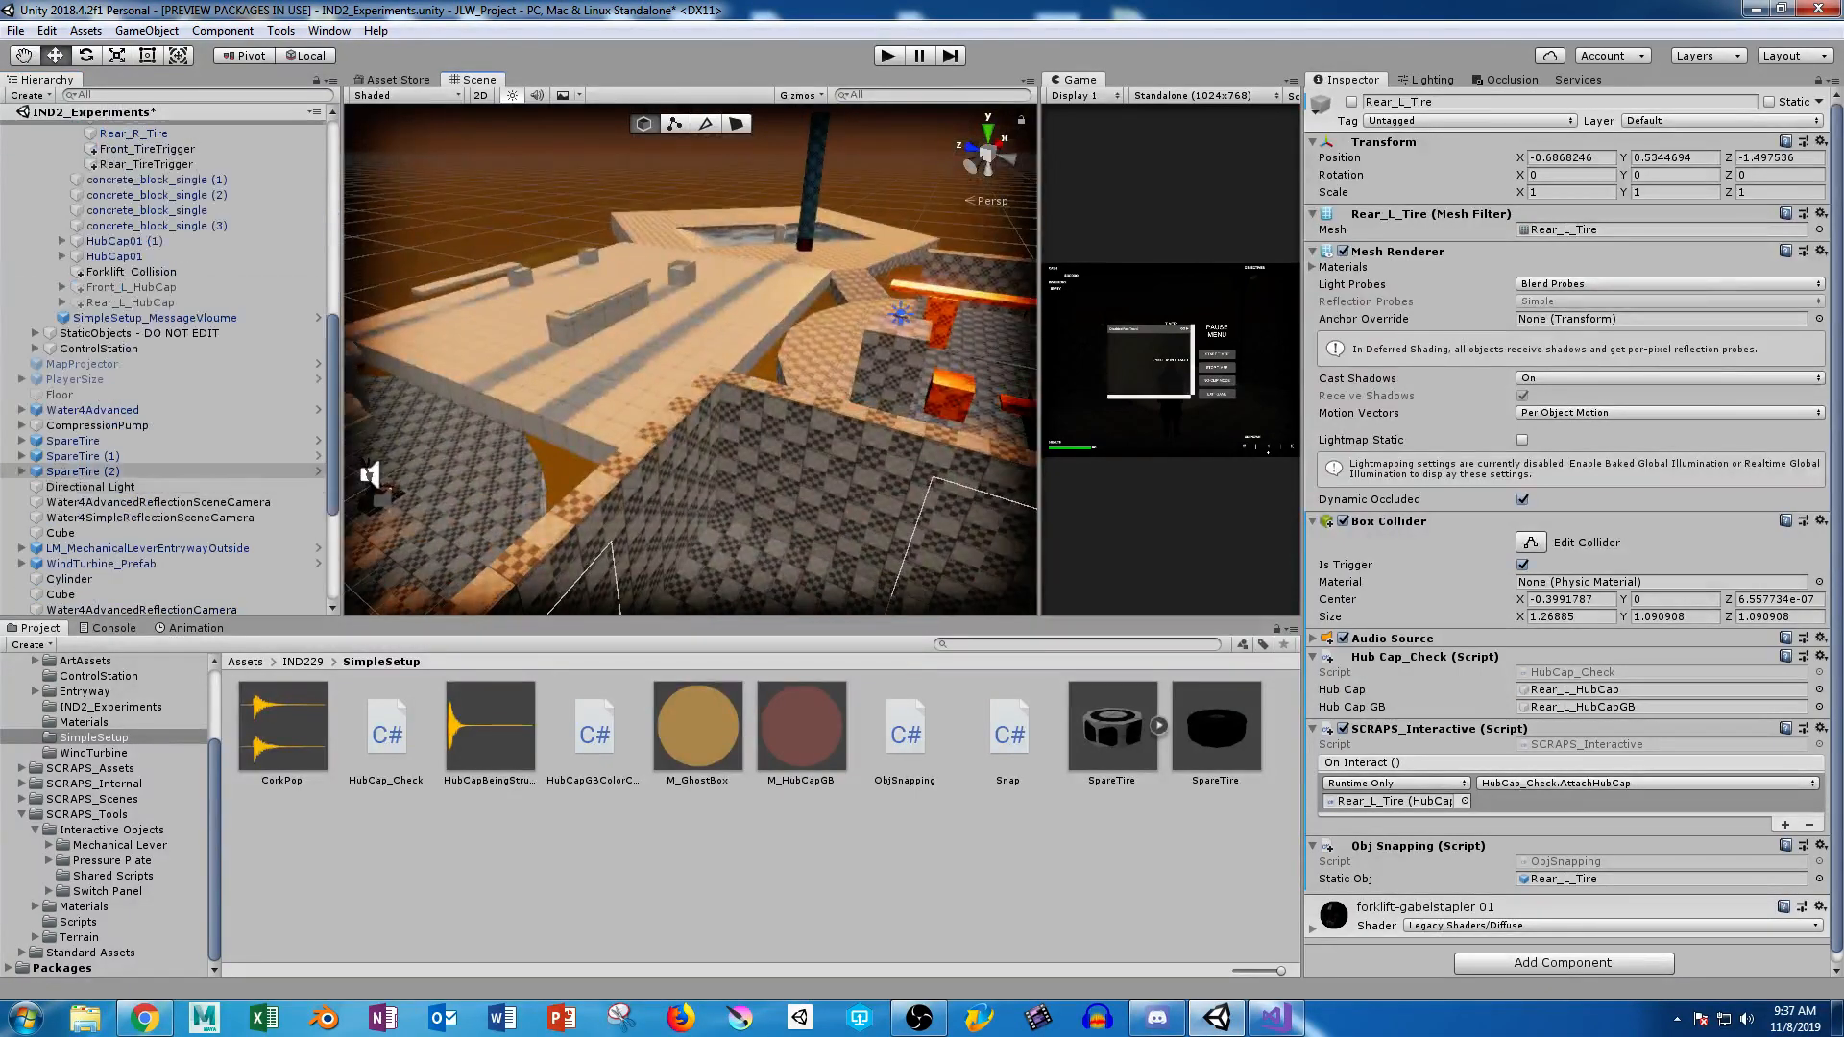
Check the script components on SpareTire (1) and attach the Snap script to the rear plank Cube (6).
left_click(84, 564)
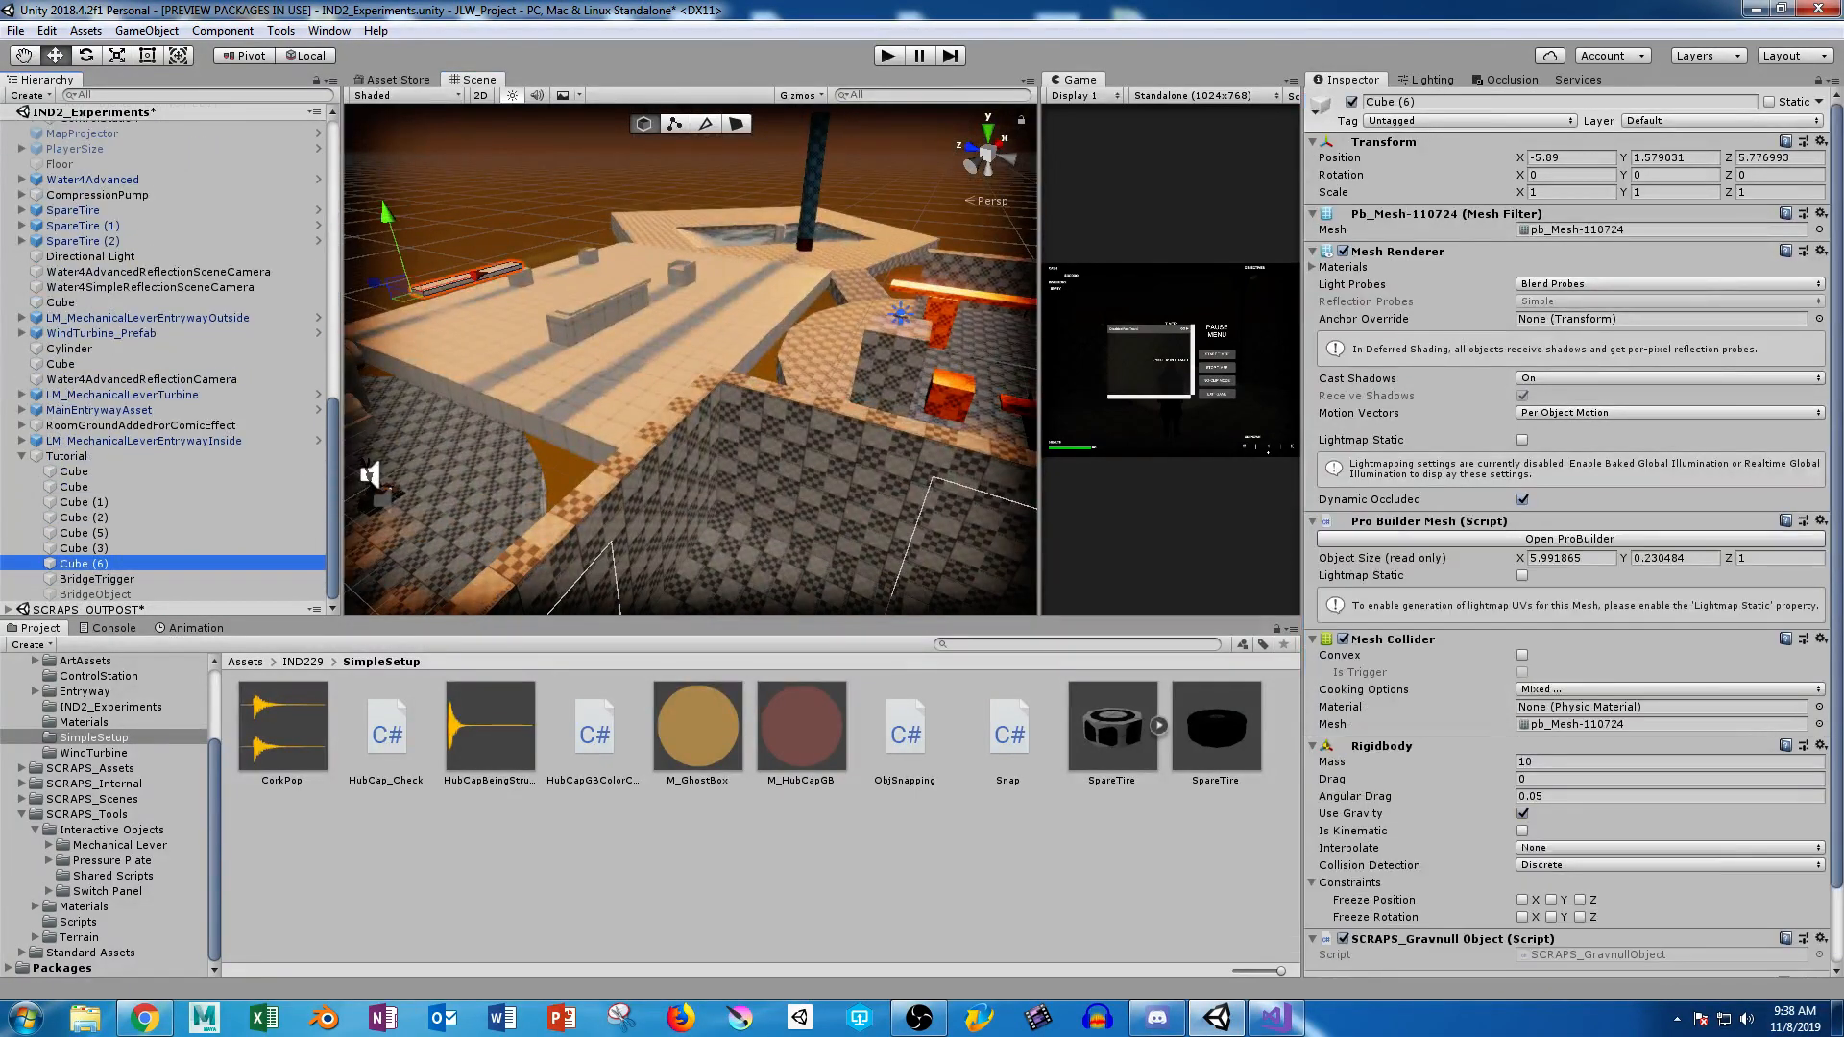
right_click_drag(692, 359, 451, 350)
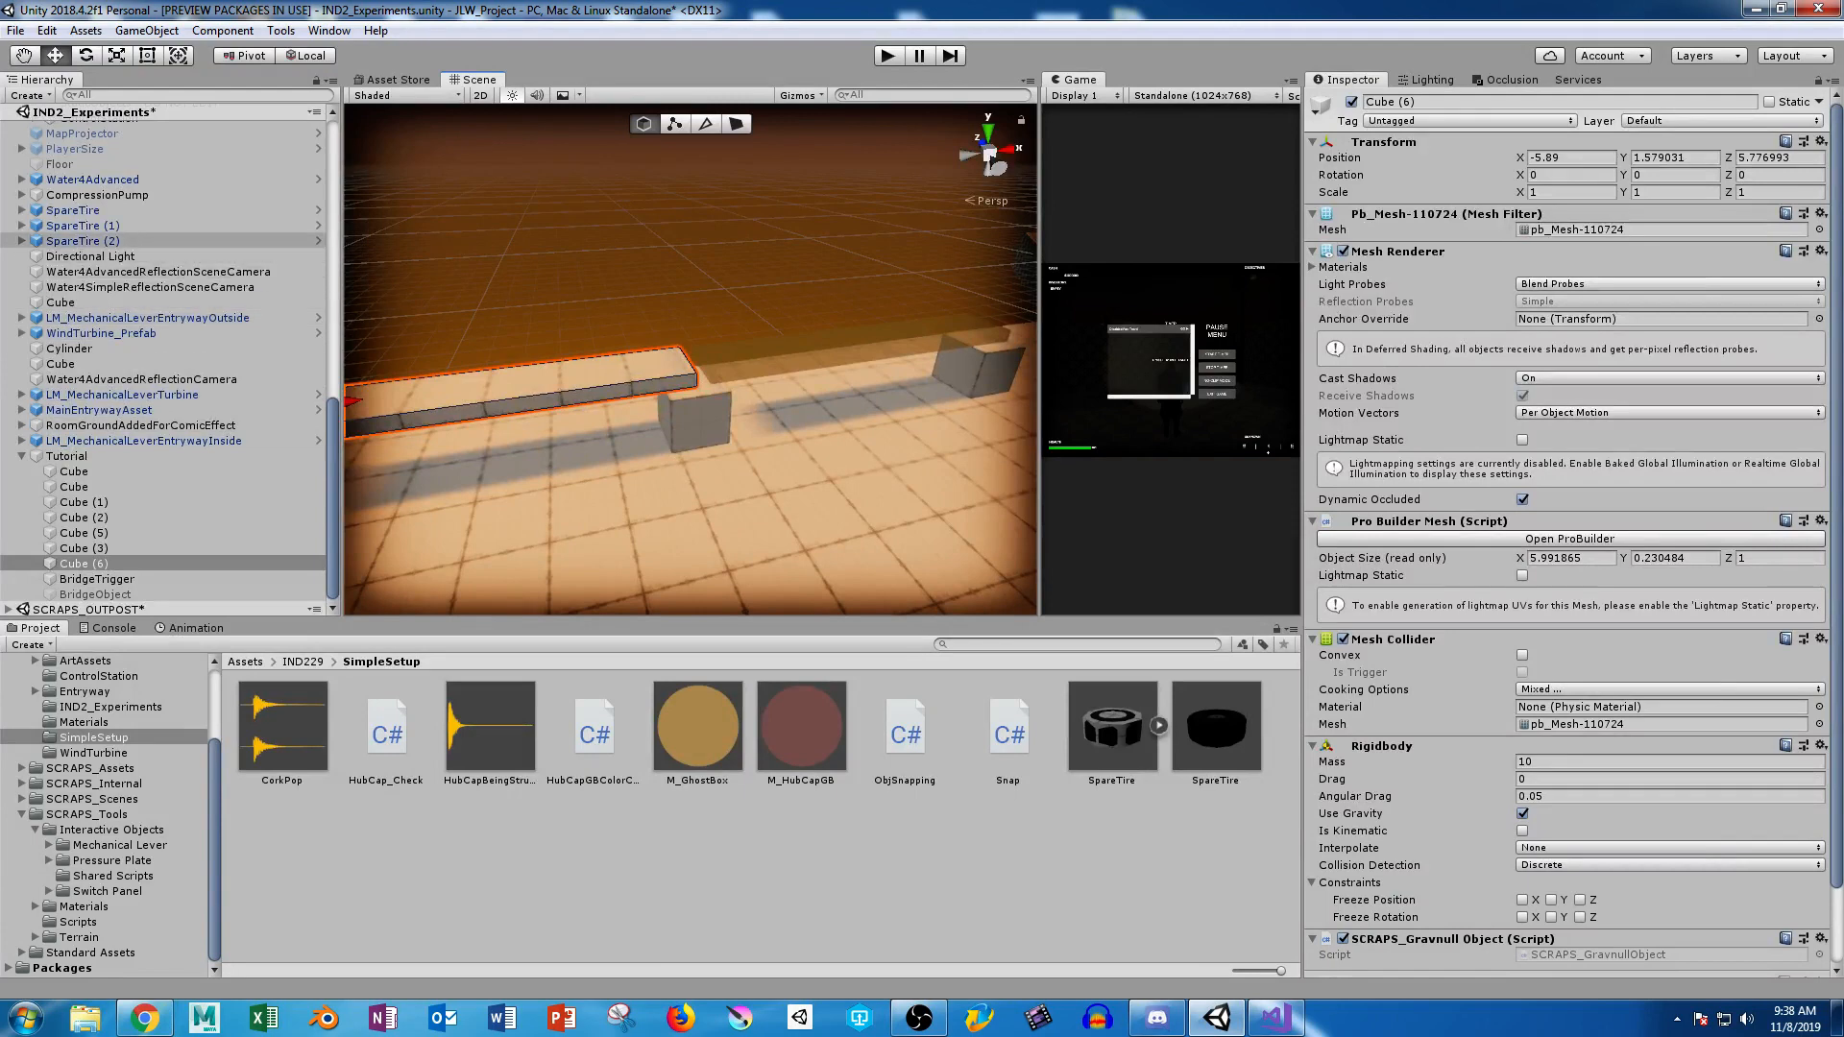
left_click(85, 225)
scroll(1565, 538, "down", 3)
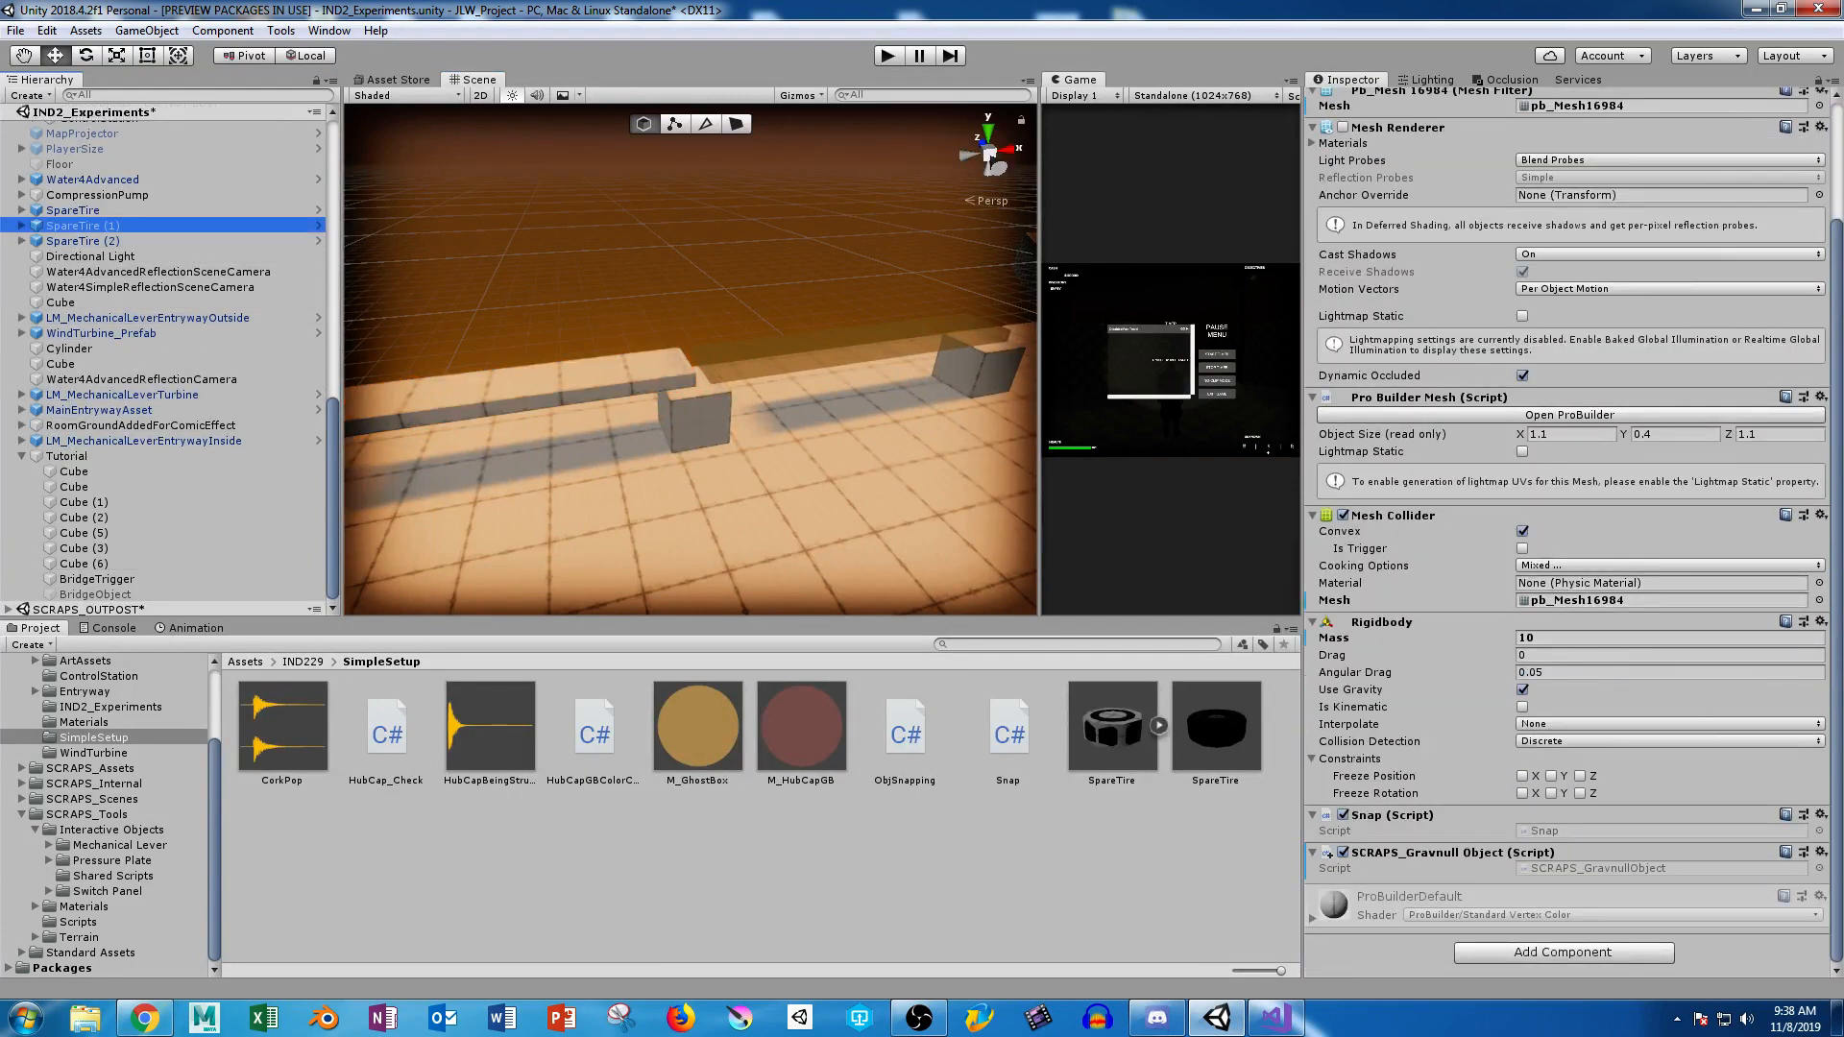
left_click(566, 387)
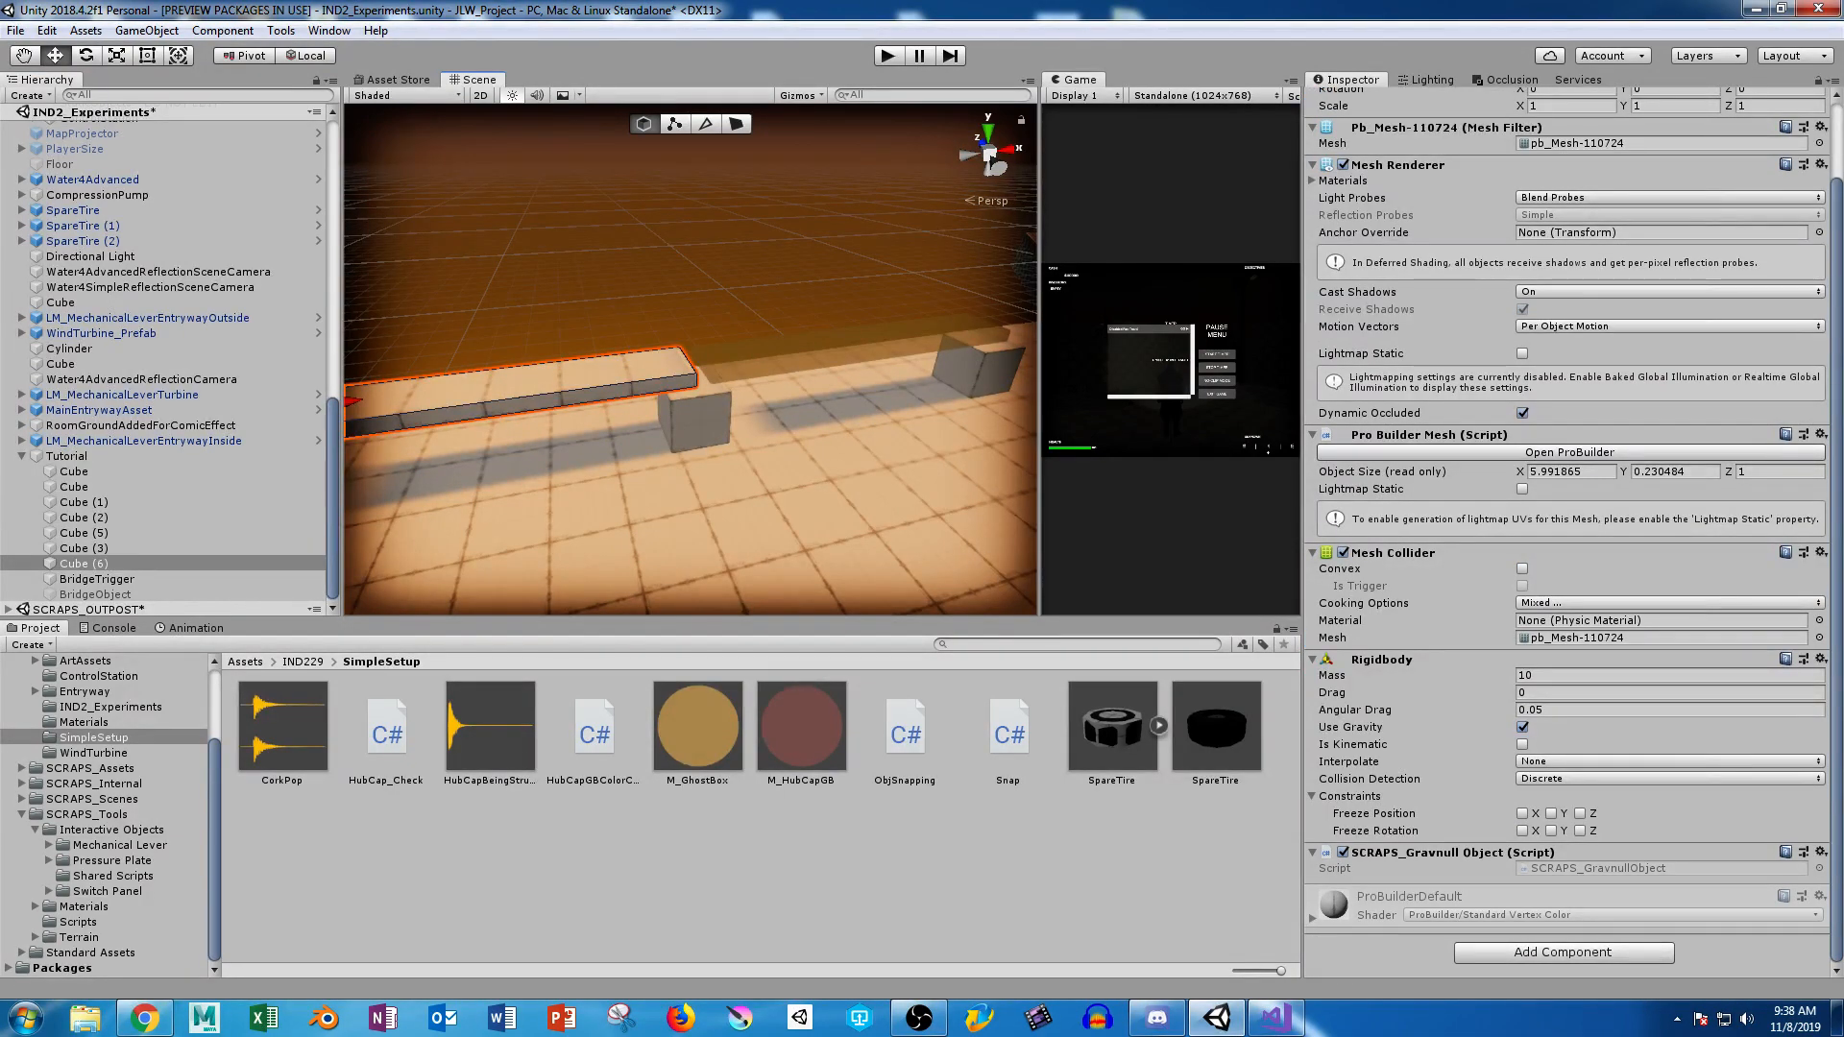
left_click_drag(1008, 728, 1470, 889)
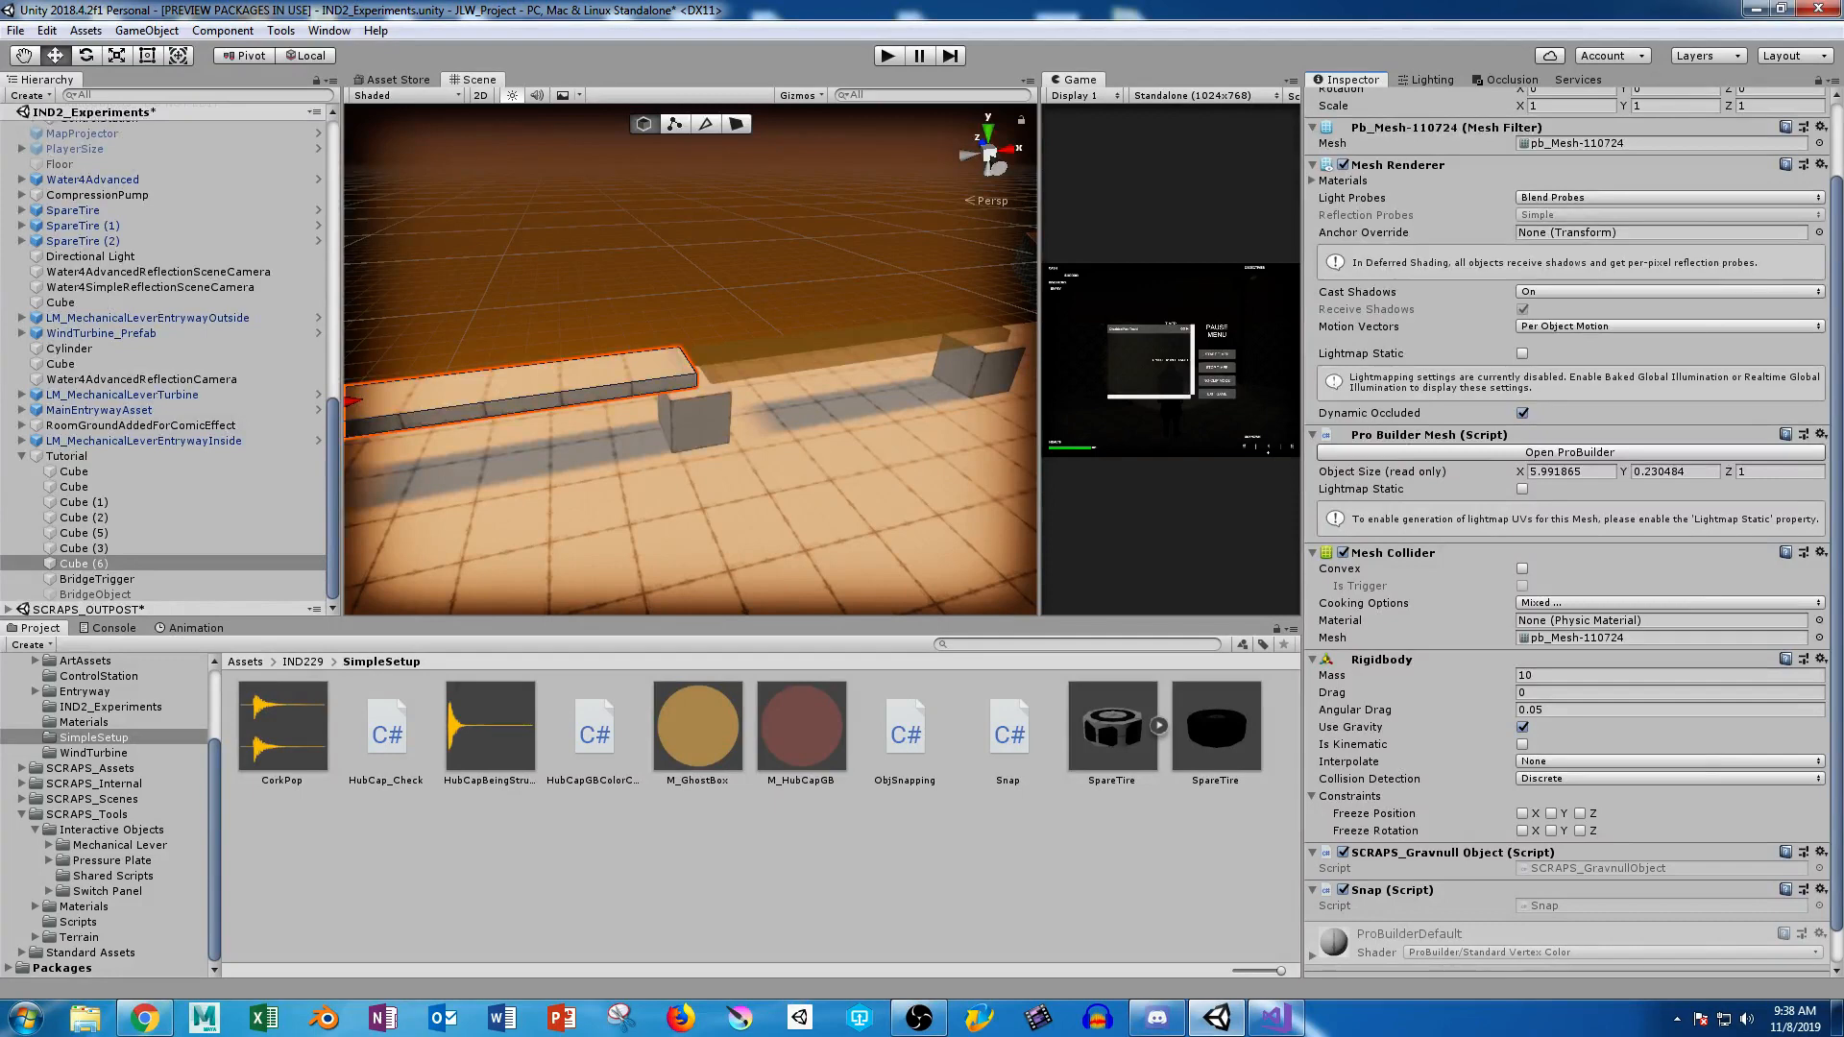
Add the ObjSnapping script to both BridgeTrigger and BridgeObject.
left_click(834, 356)
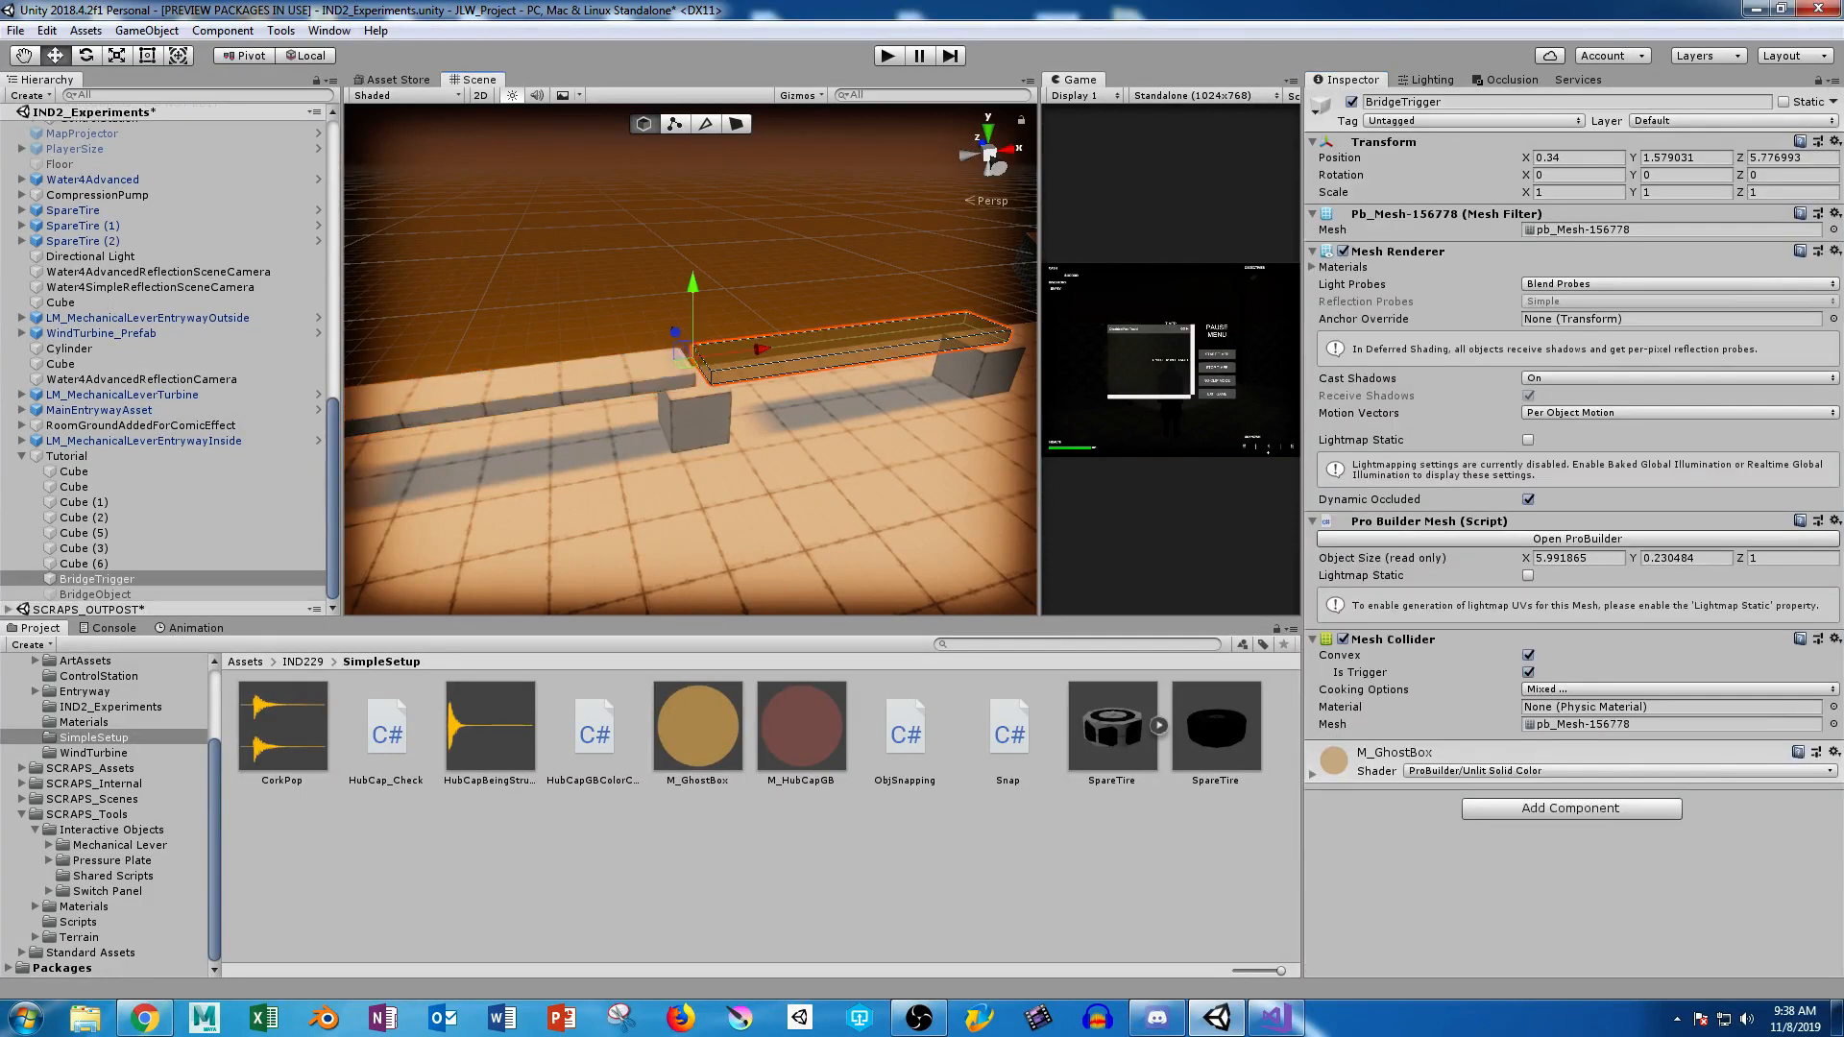
left_click(95, 594, "ctrl")
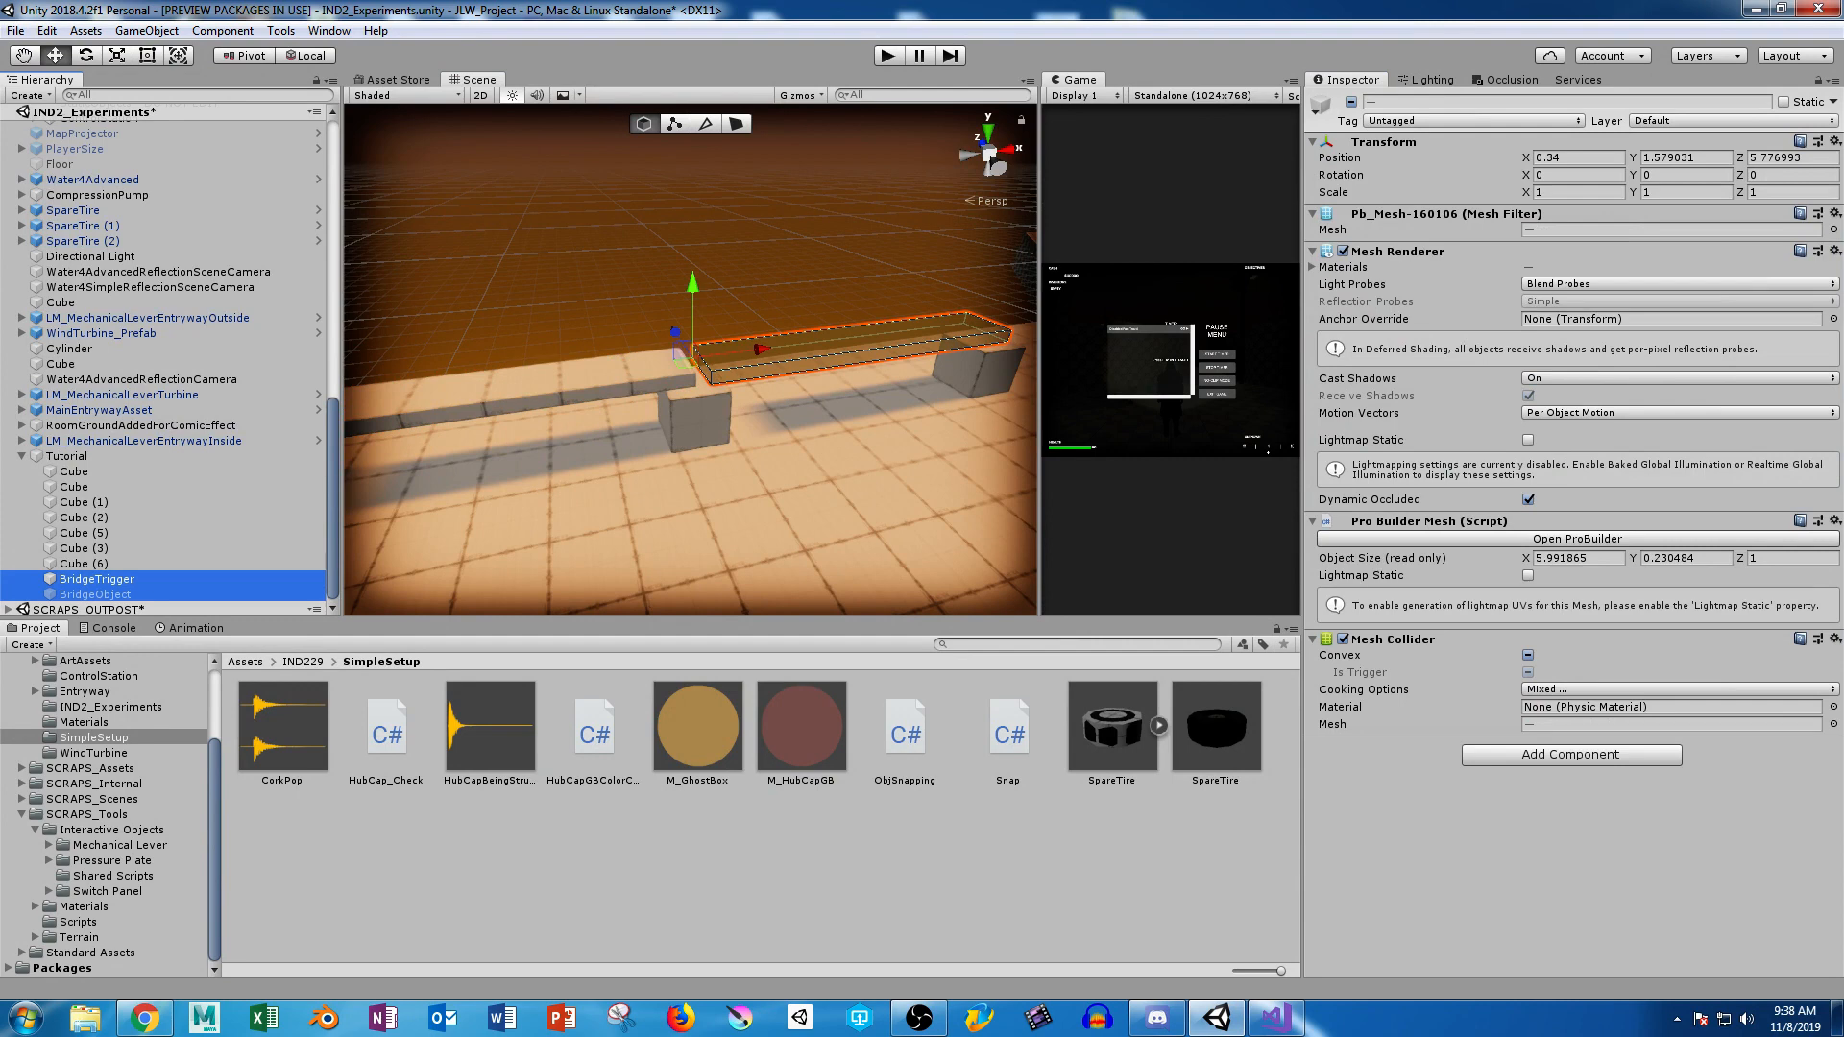
left_click_drag(906, 735, 1574, 744)
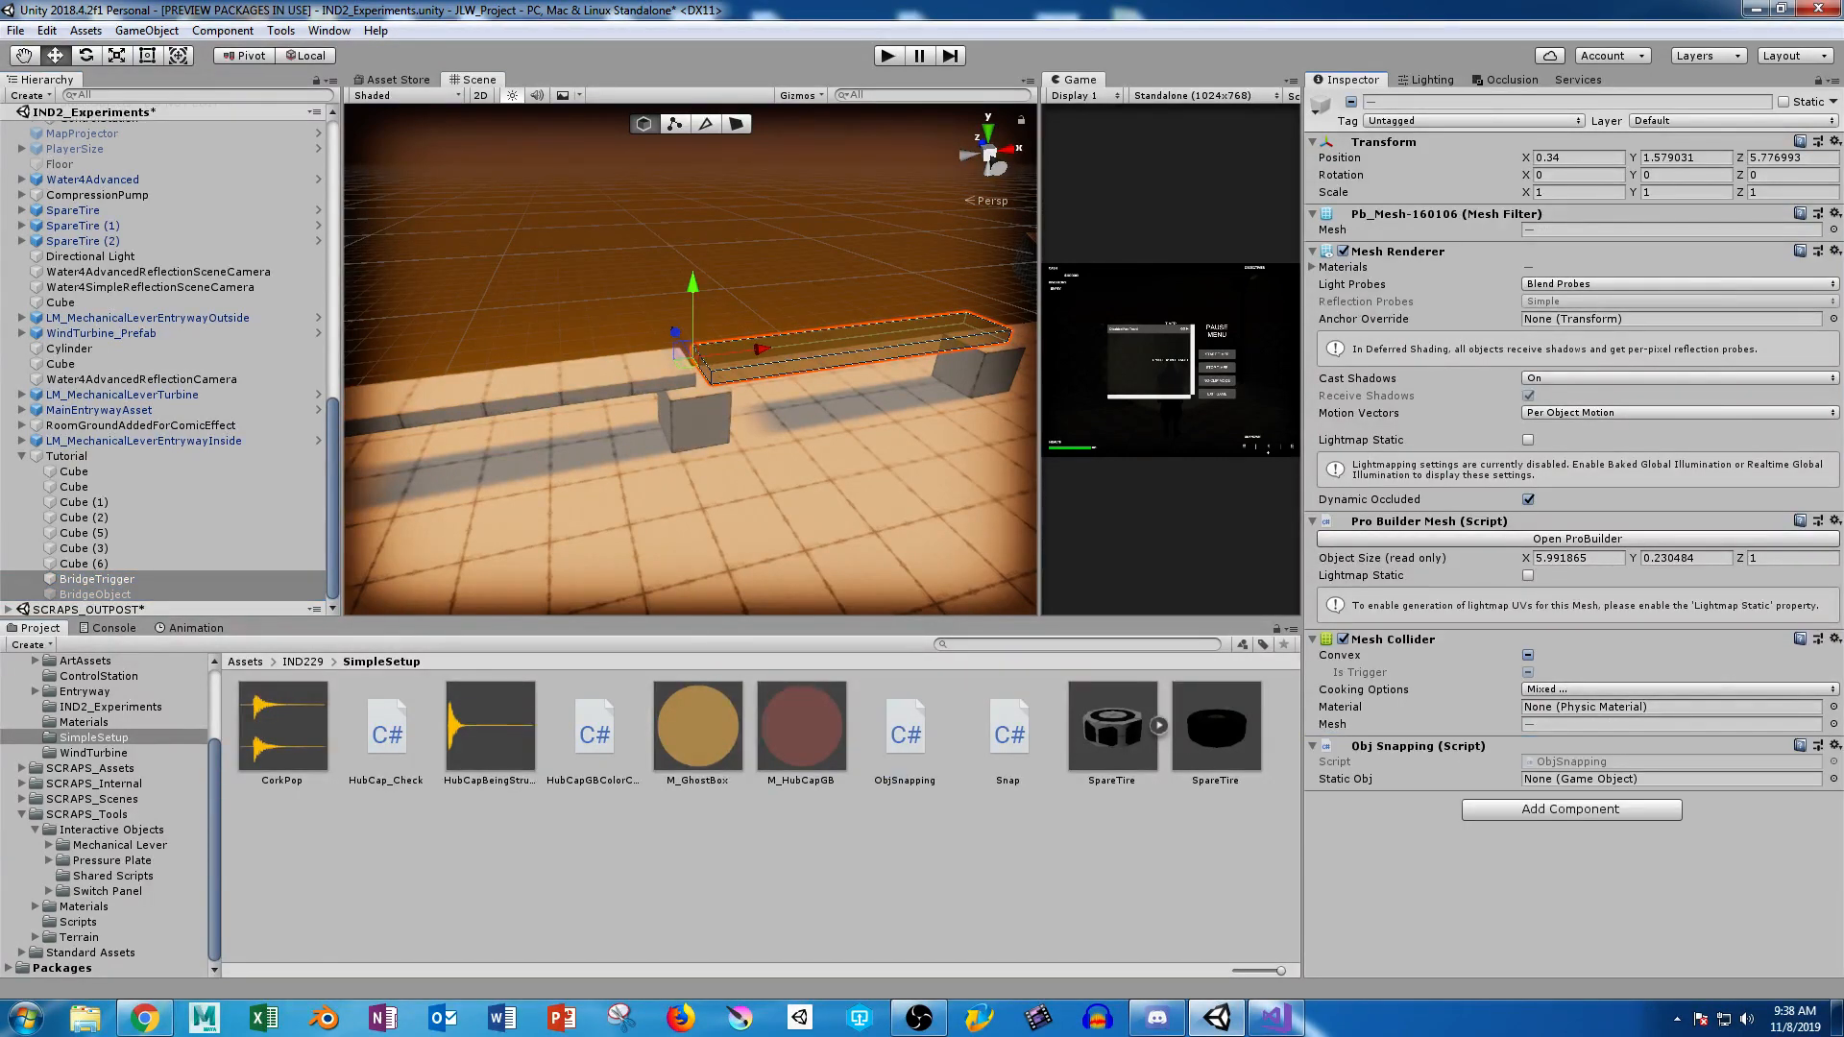
Compare BridgeTrigger's Obj Snapping component with Rear_L_Tire's Static Obj assignment and the SpareTire's components.
left_click(97, 579)
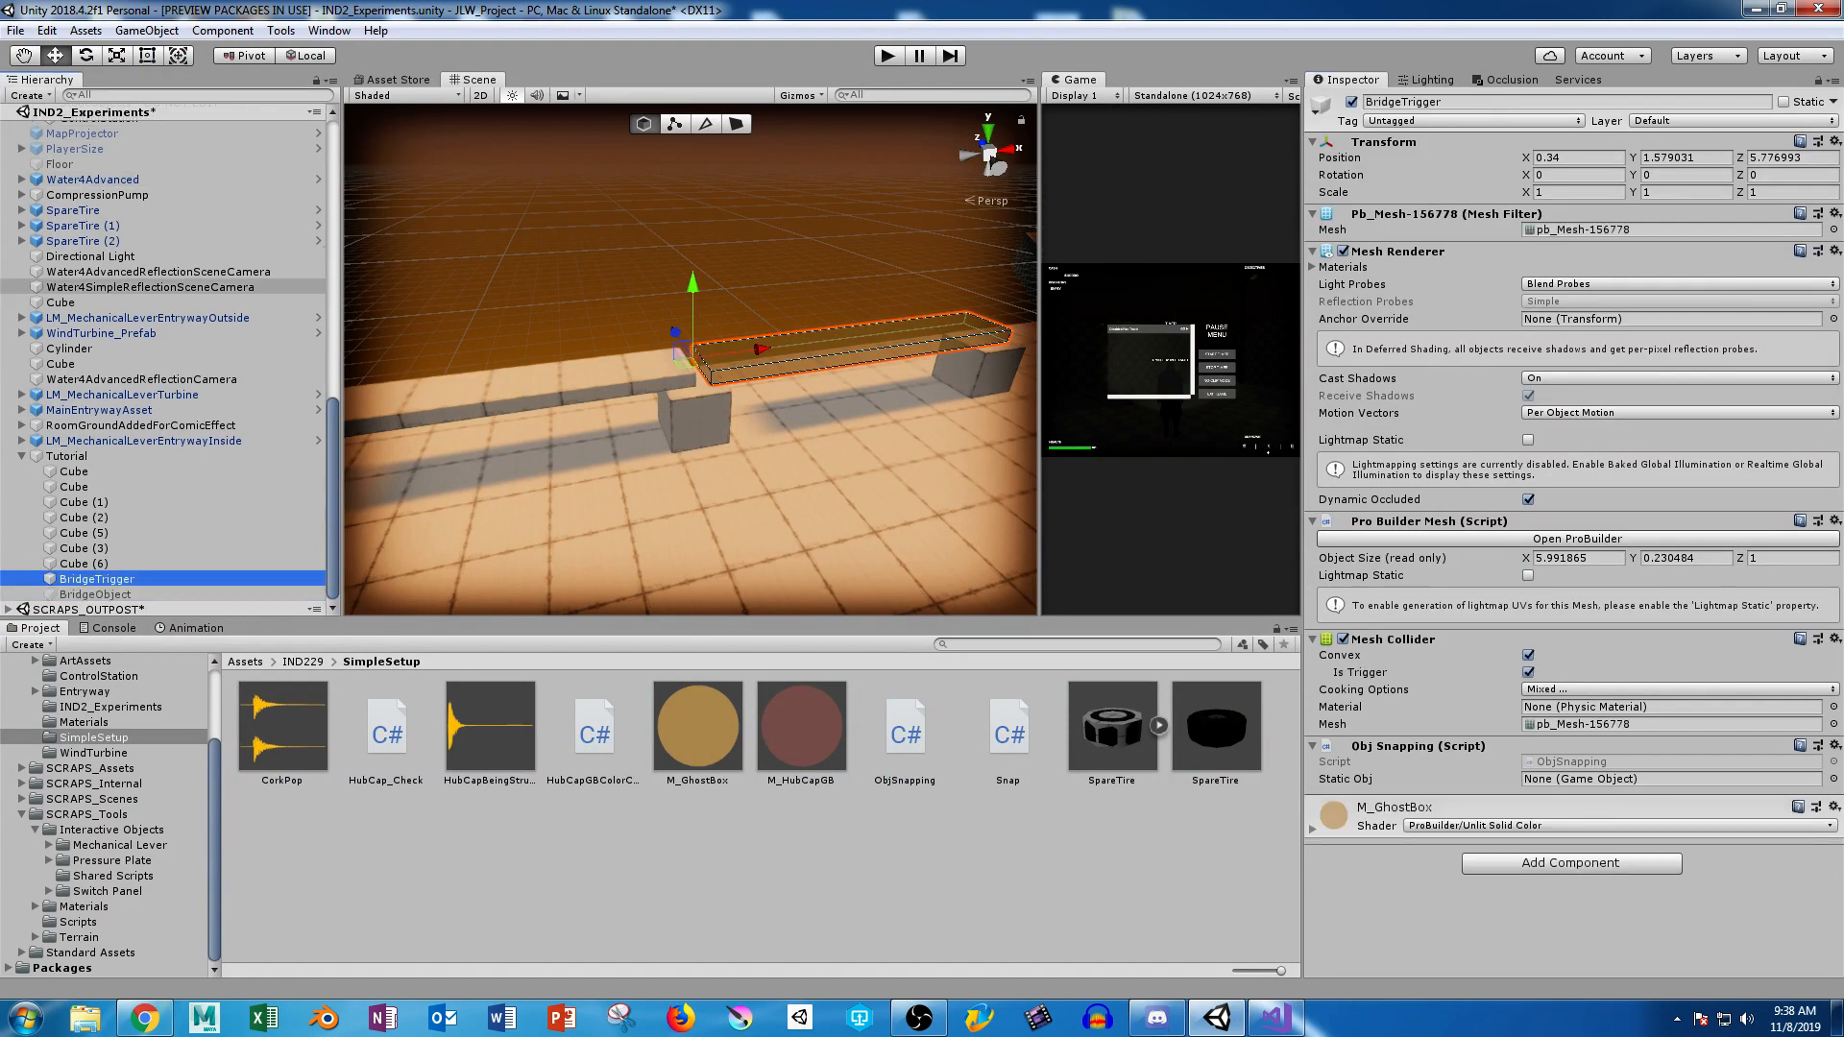
scroll(144, 300, "up", 1)
scroll(144, 222, "up", 3)
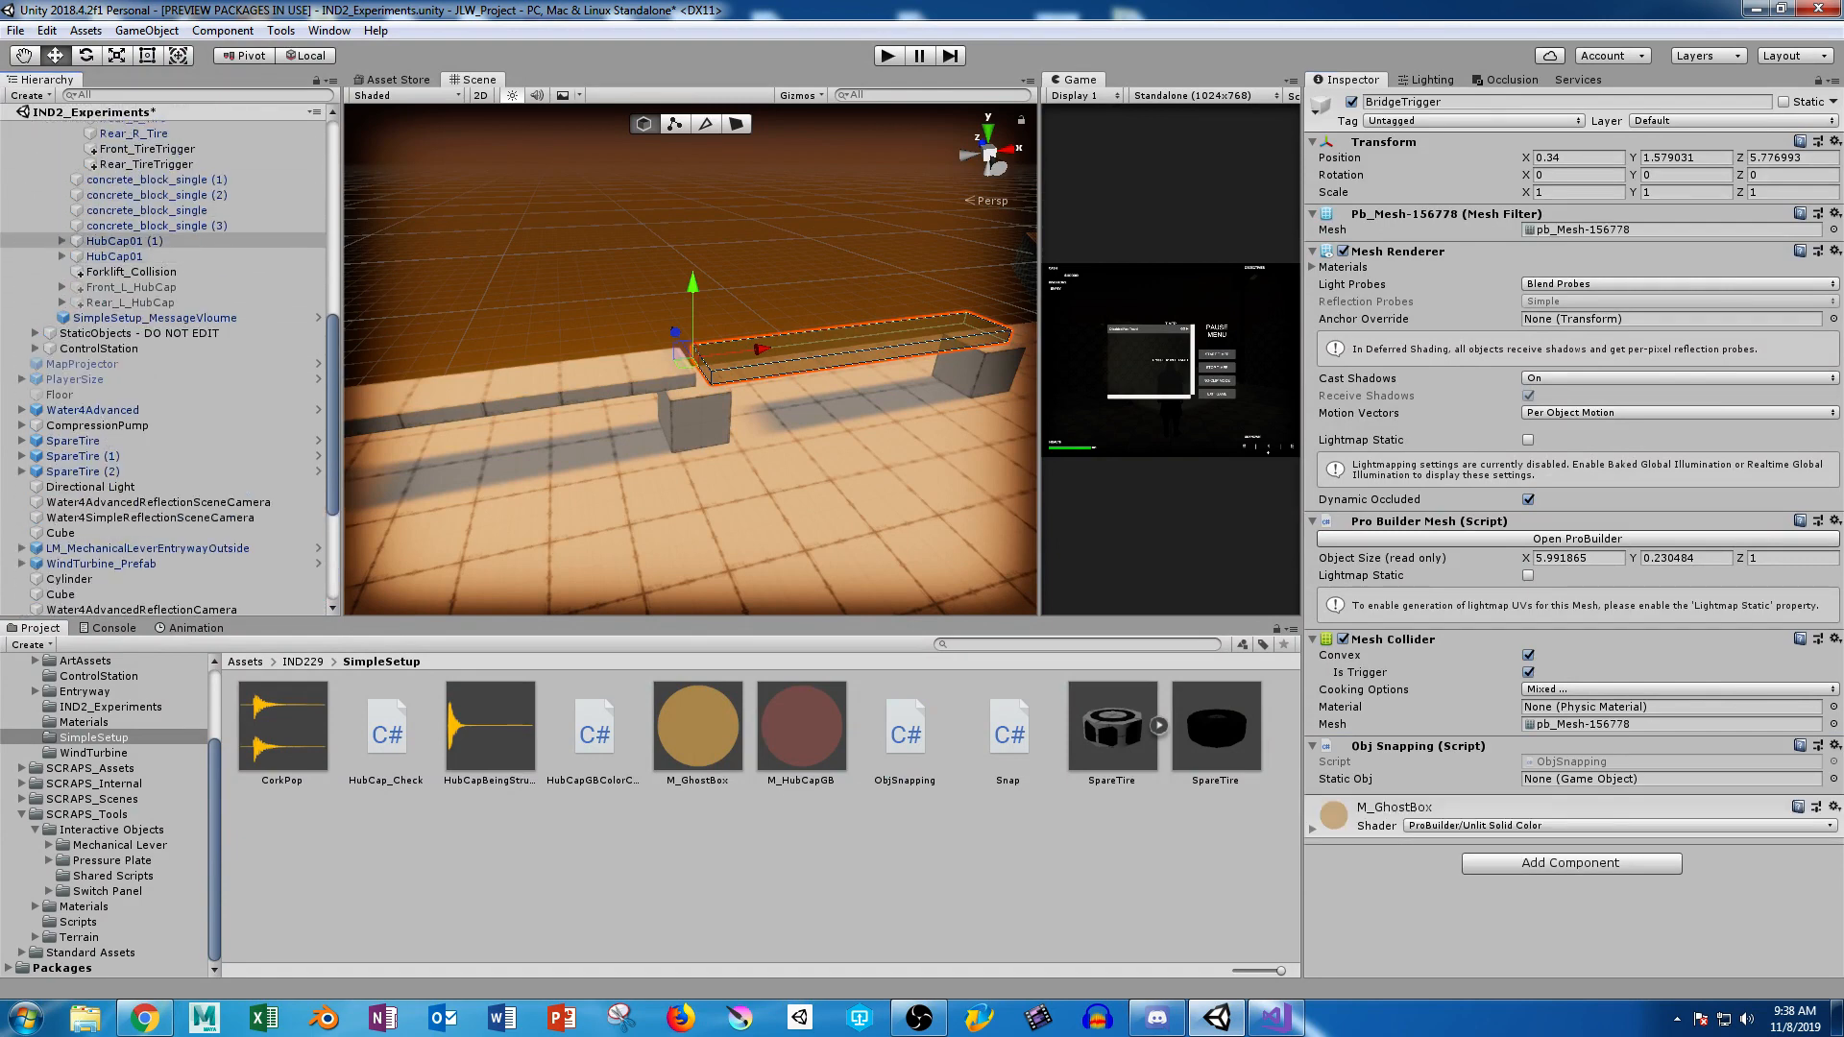
scroll(144, 195, "up", 2)
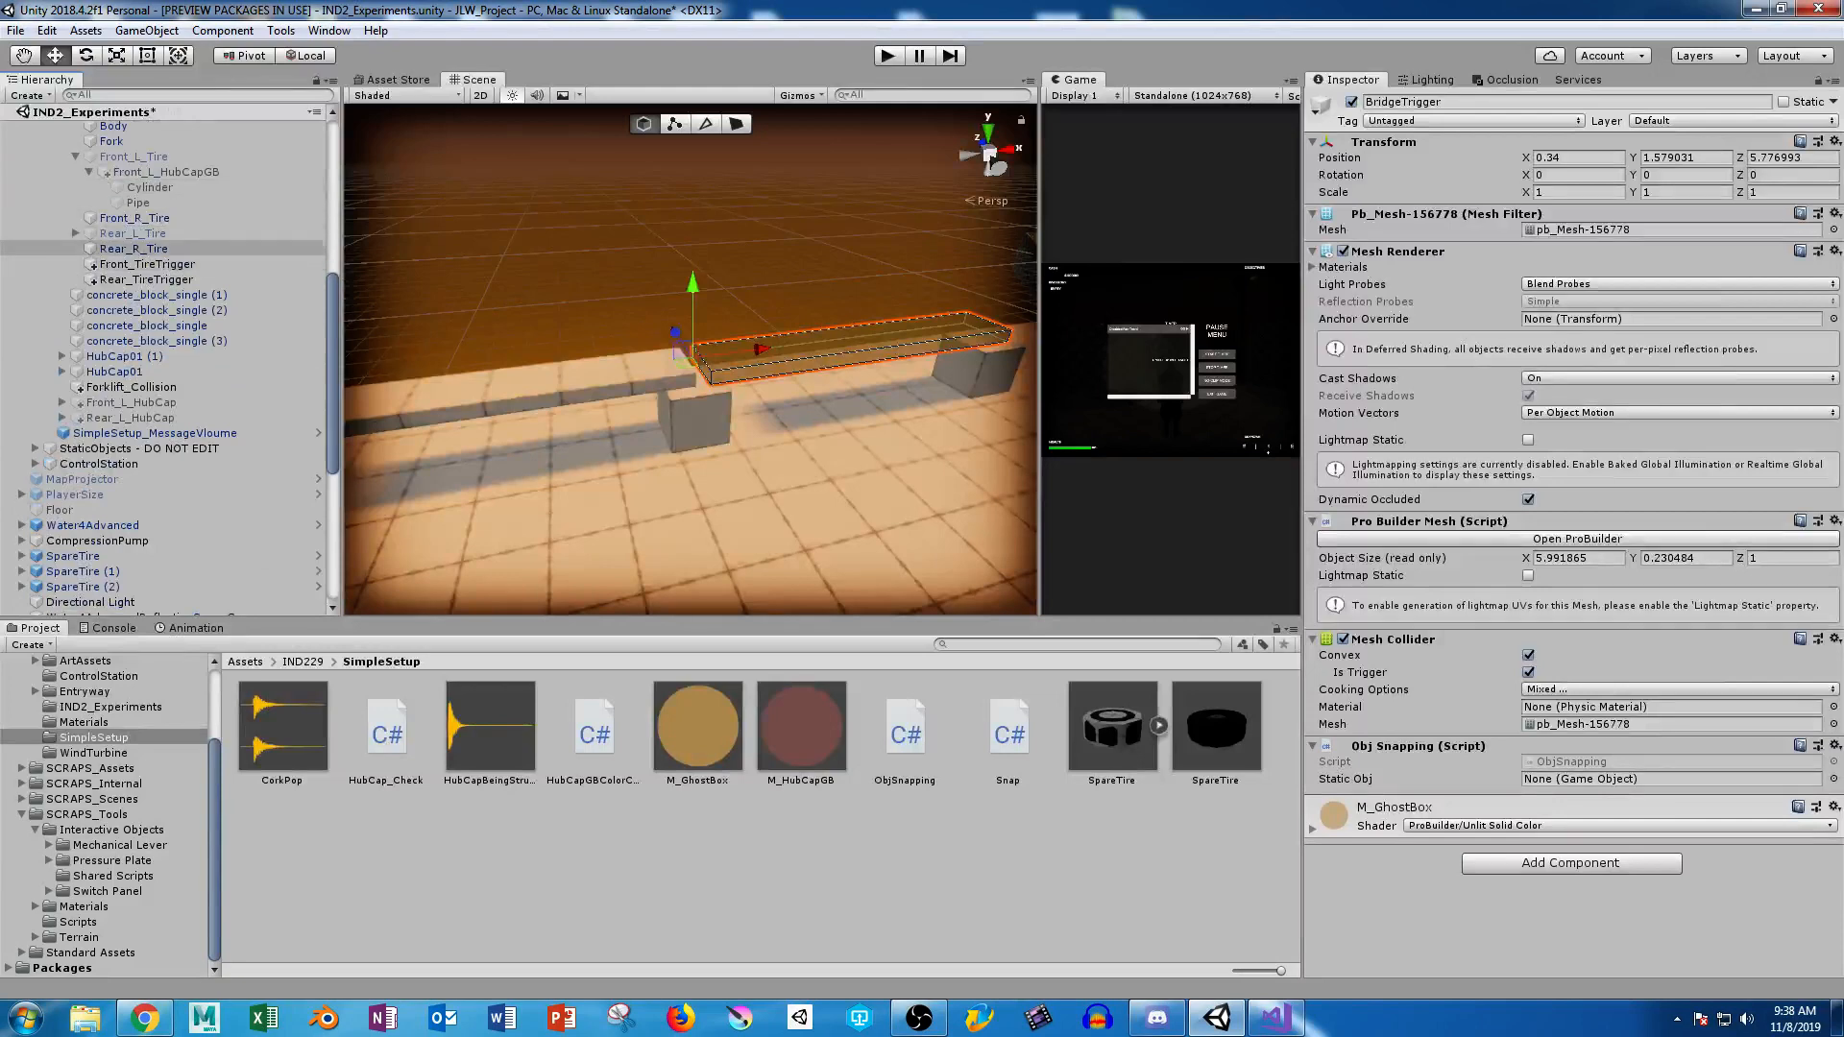
left_click(133, 233)
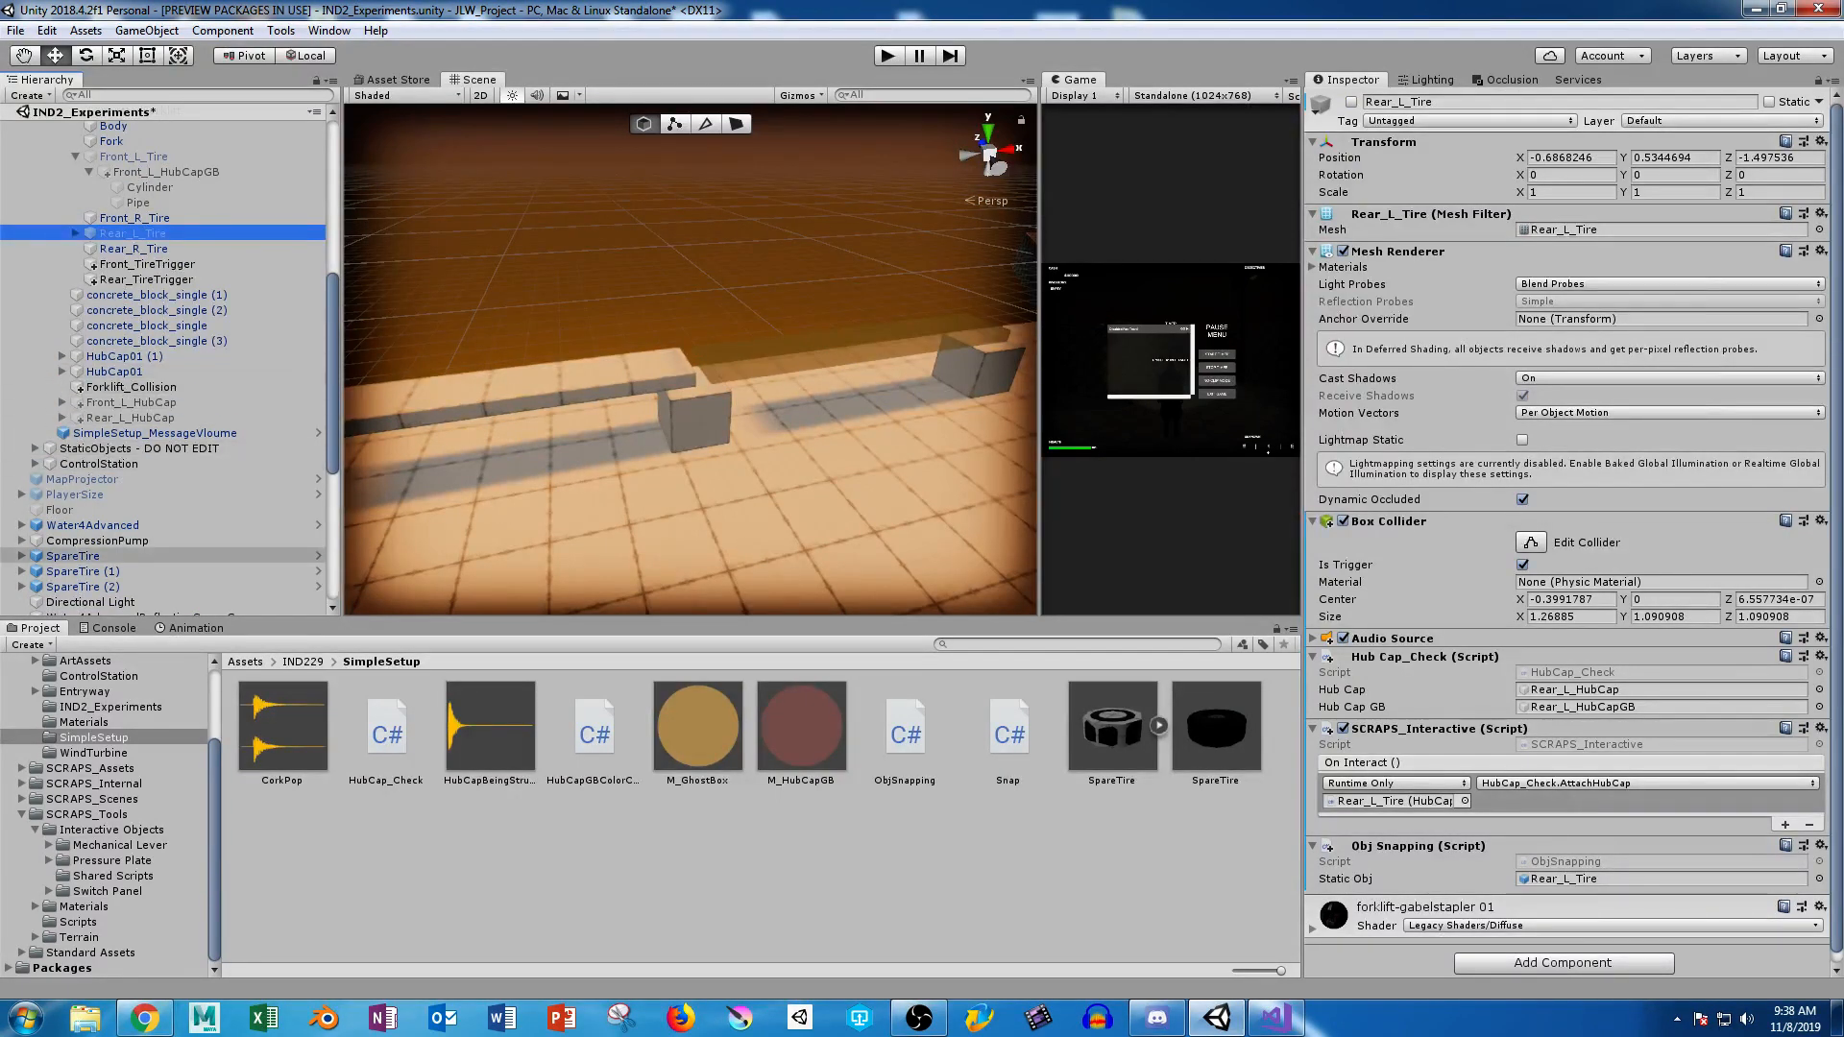
left_click(87, 556)
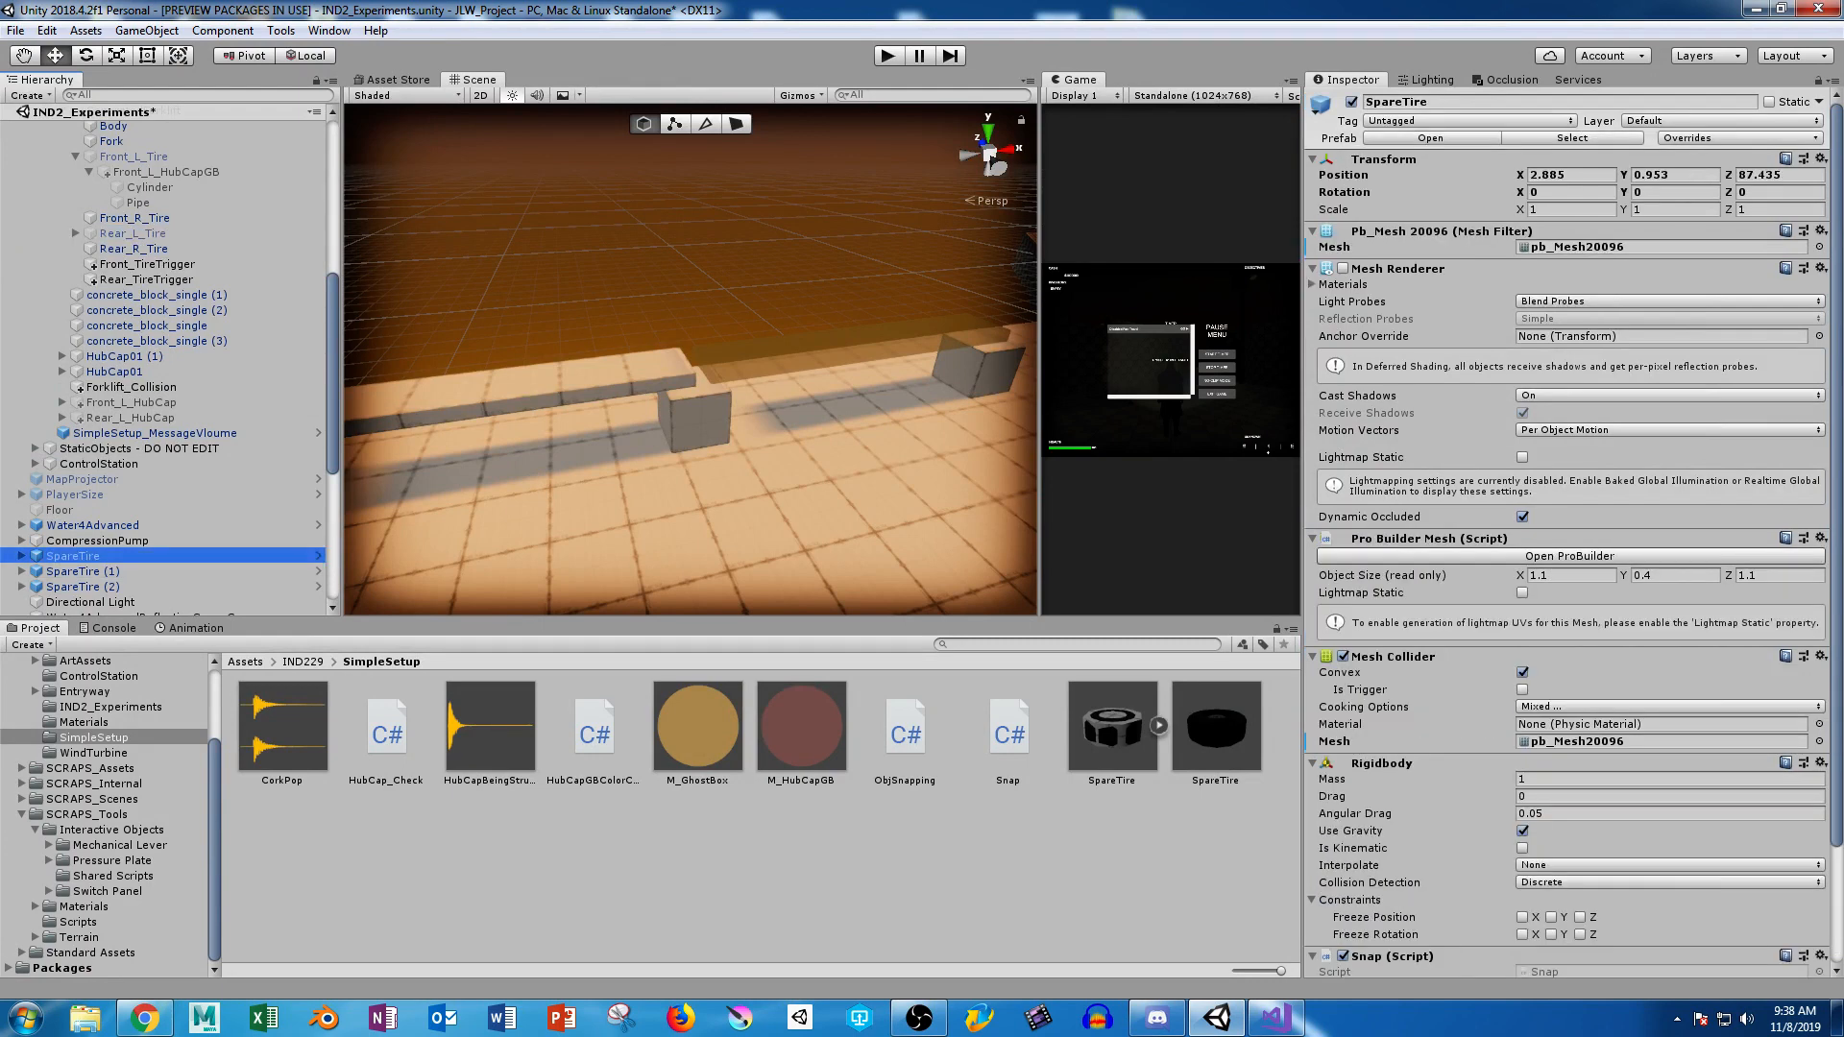
Examine SpareTire's script components and the Obj Snapping assignments on Front_TireTrigger and Rear_L_Tire.
scroll(1566, 528, "down", 3)
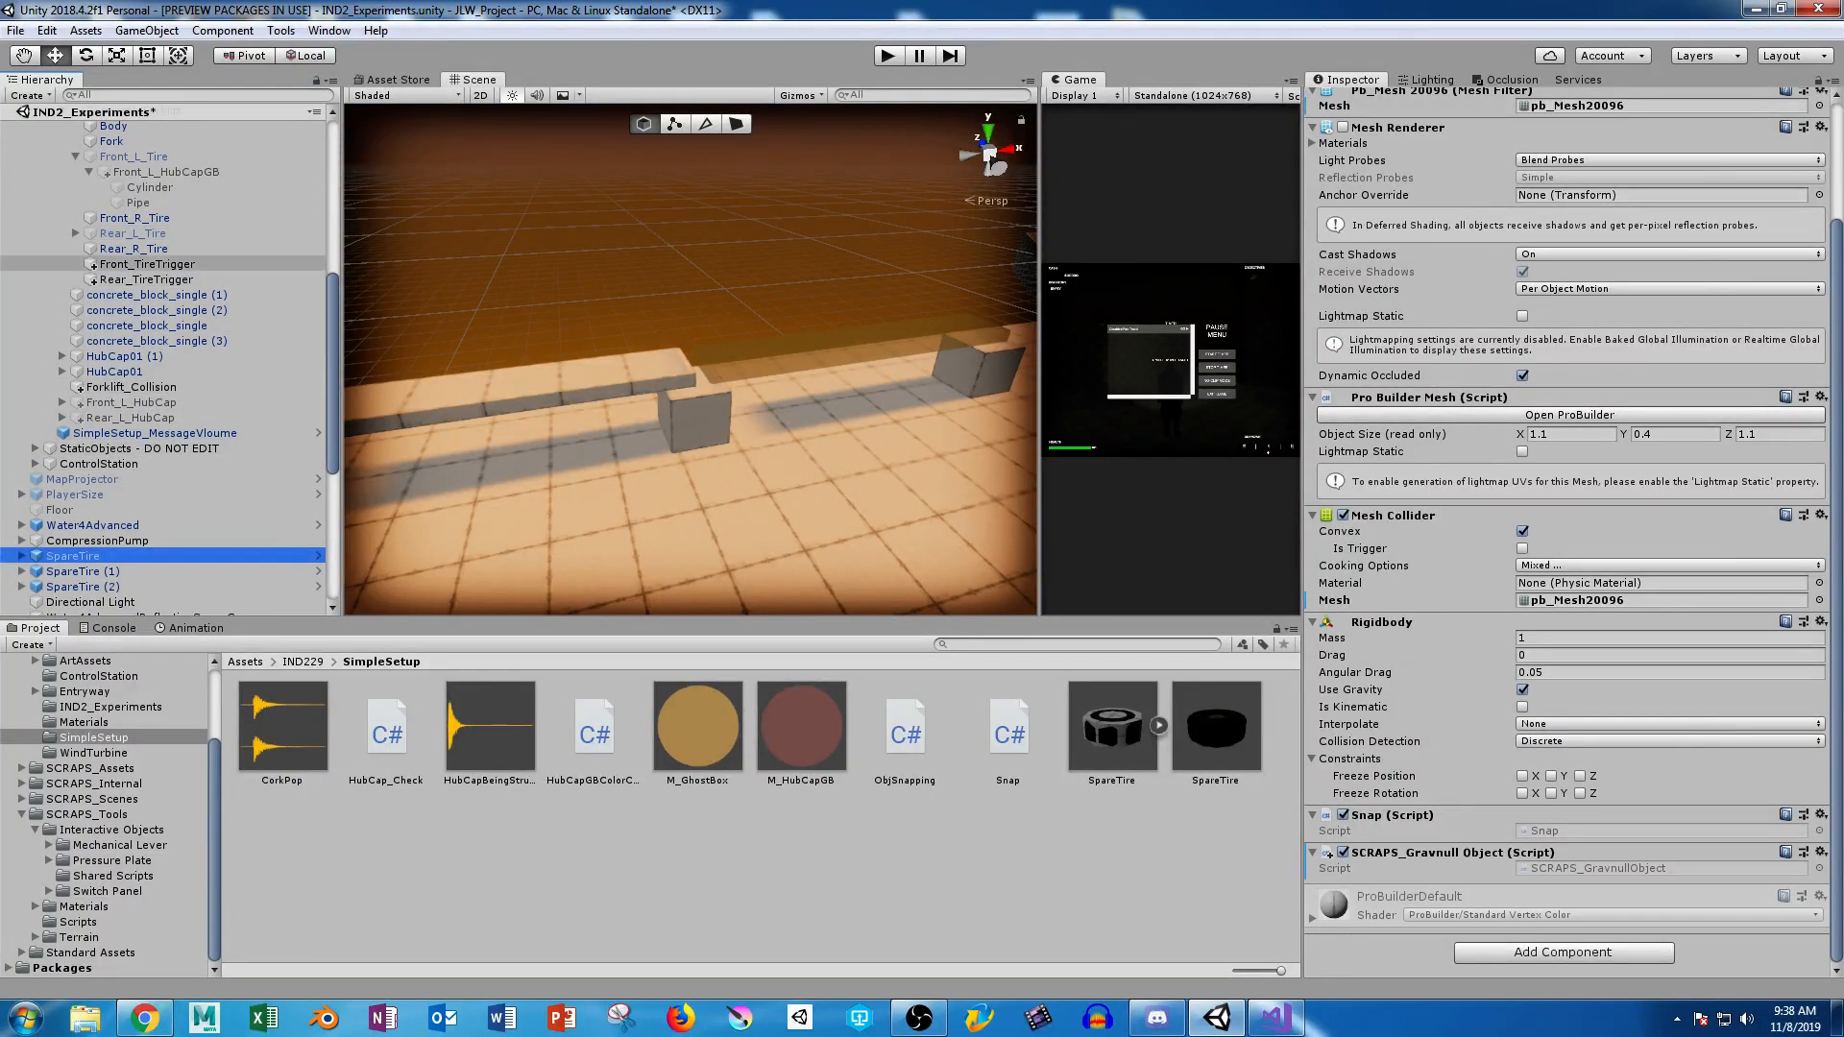
left_click(149, 263)
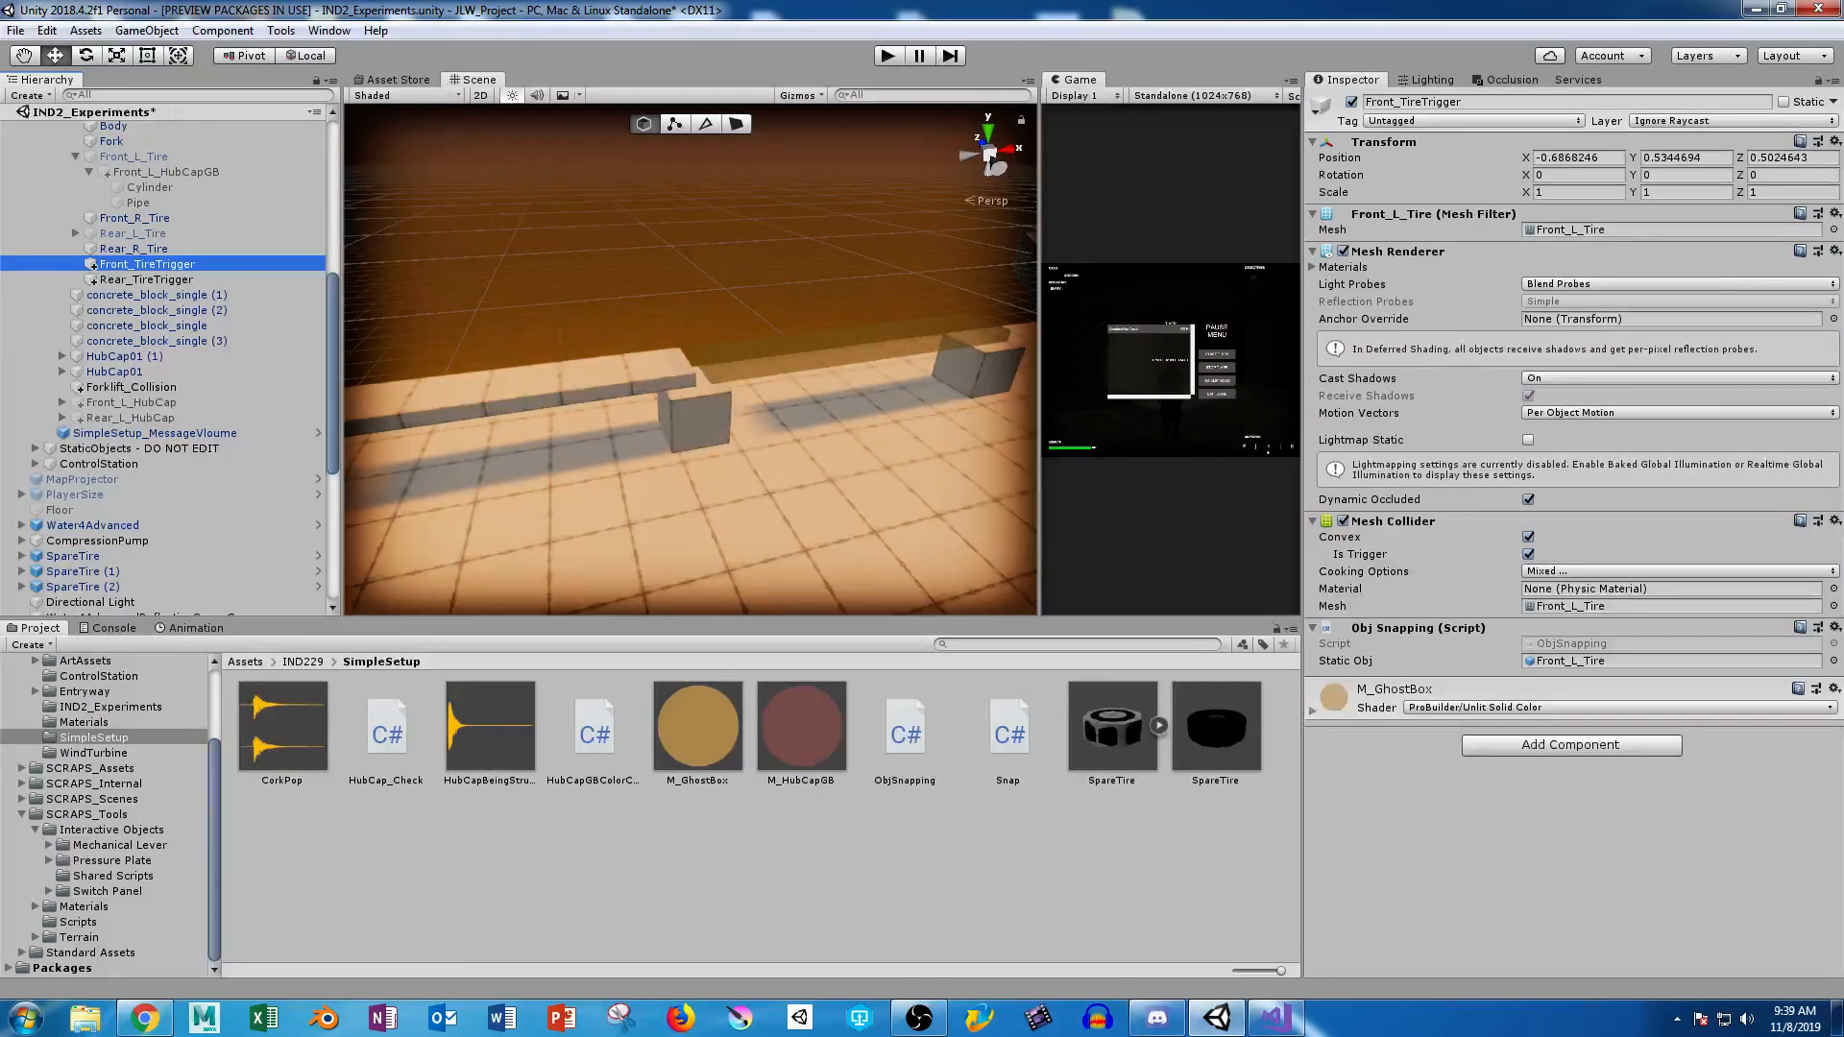
left_click(91, 234)
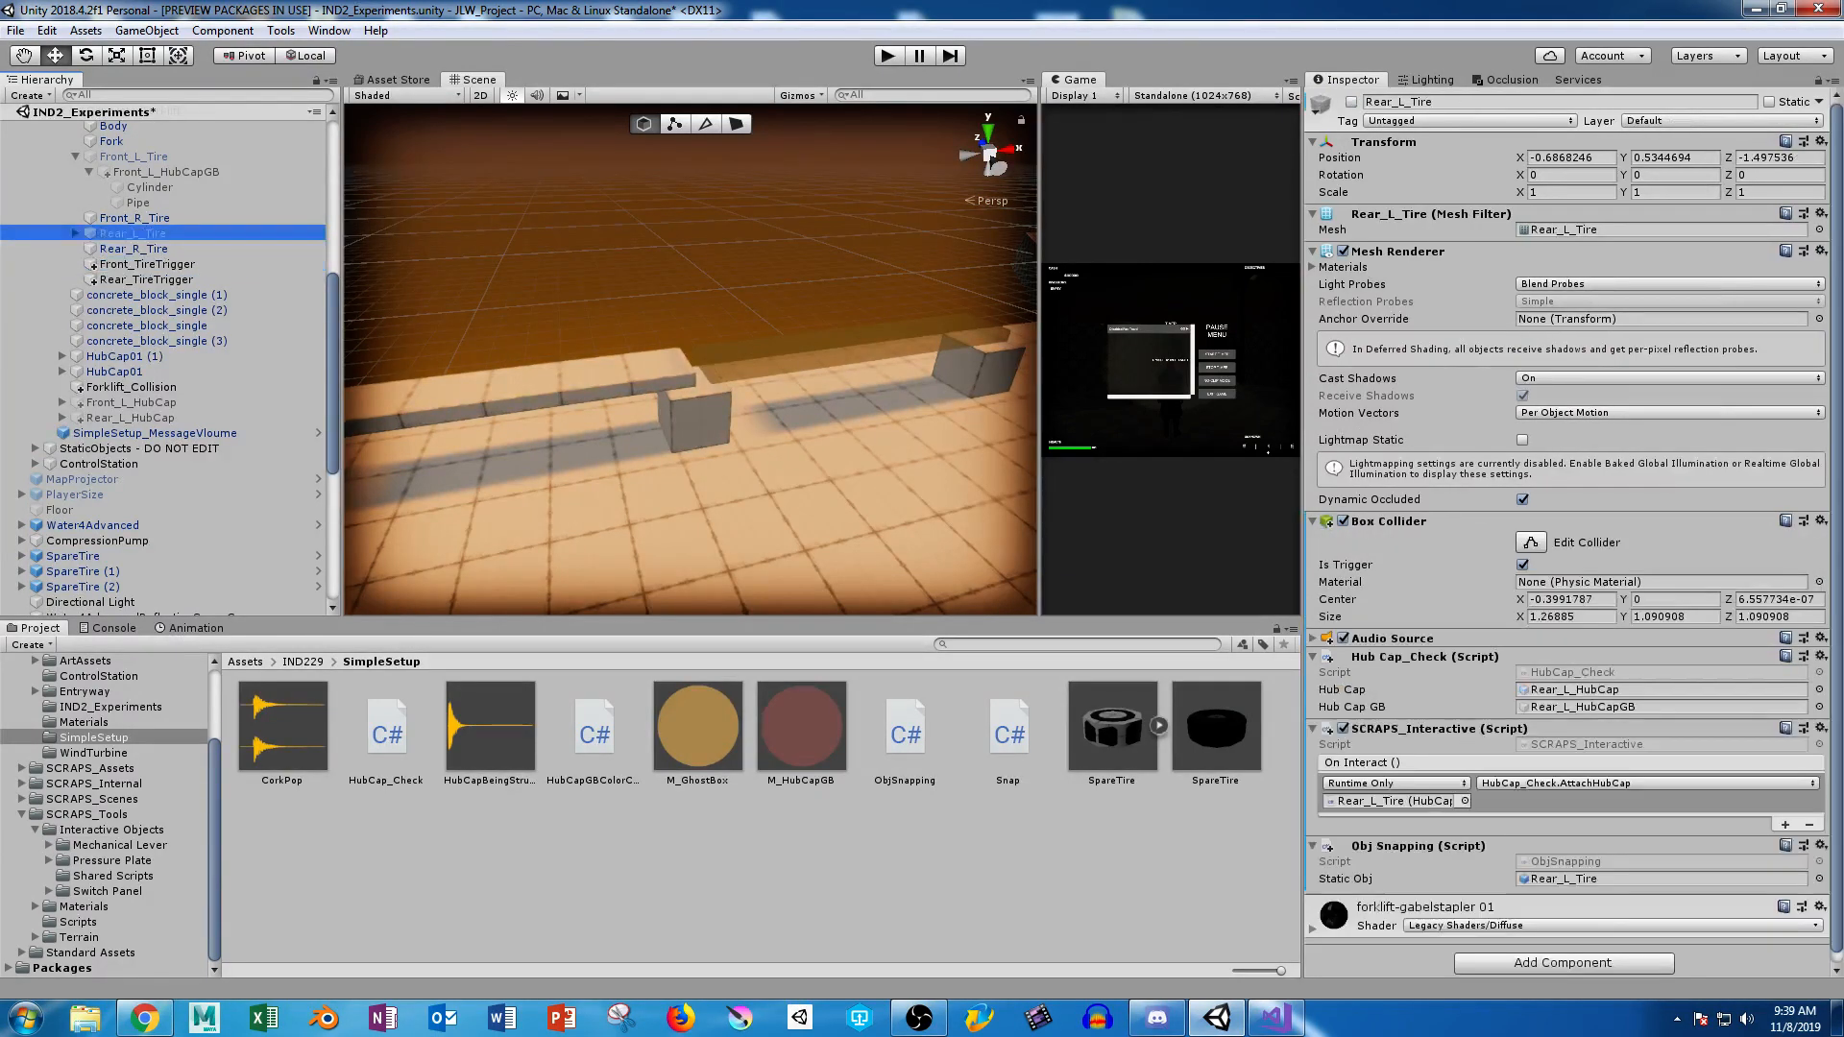
Assign BridgeObject as the Static Obj in the Obj Snapping components of both BridgeTrigger and BridgeObject.
left_click(845, 351)
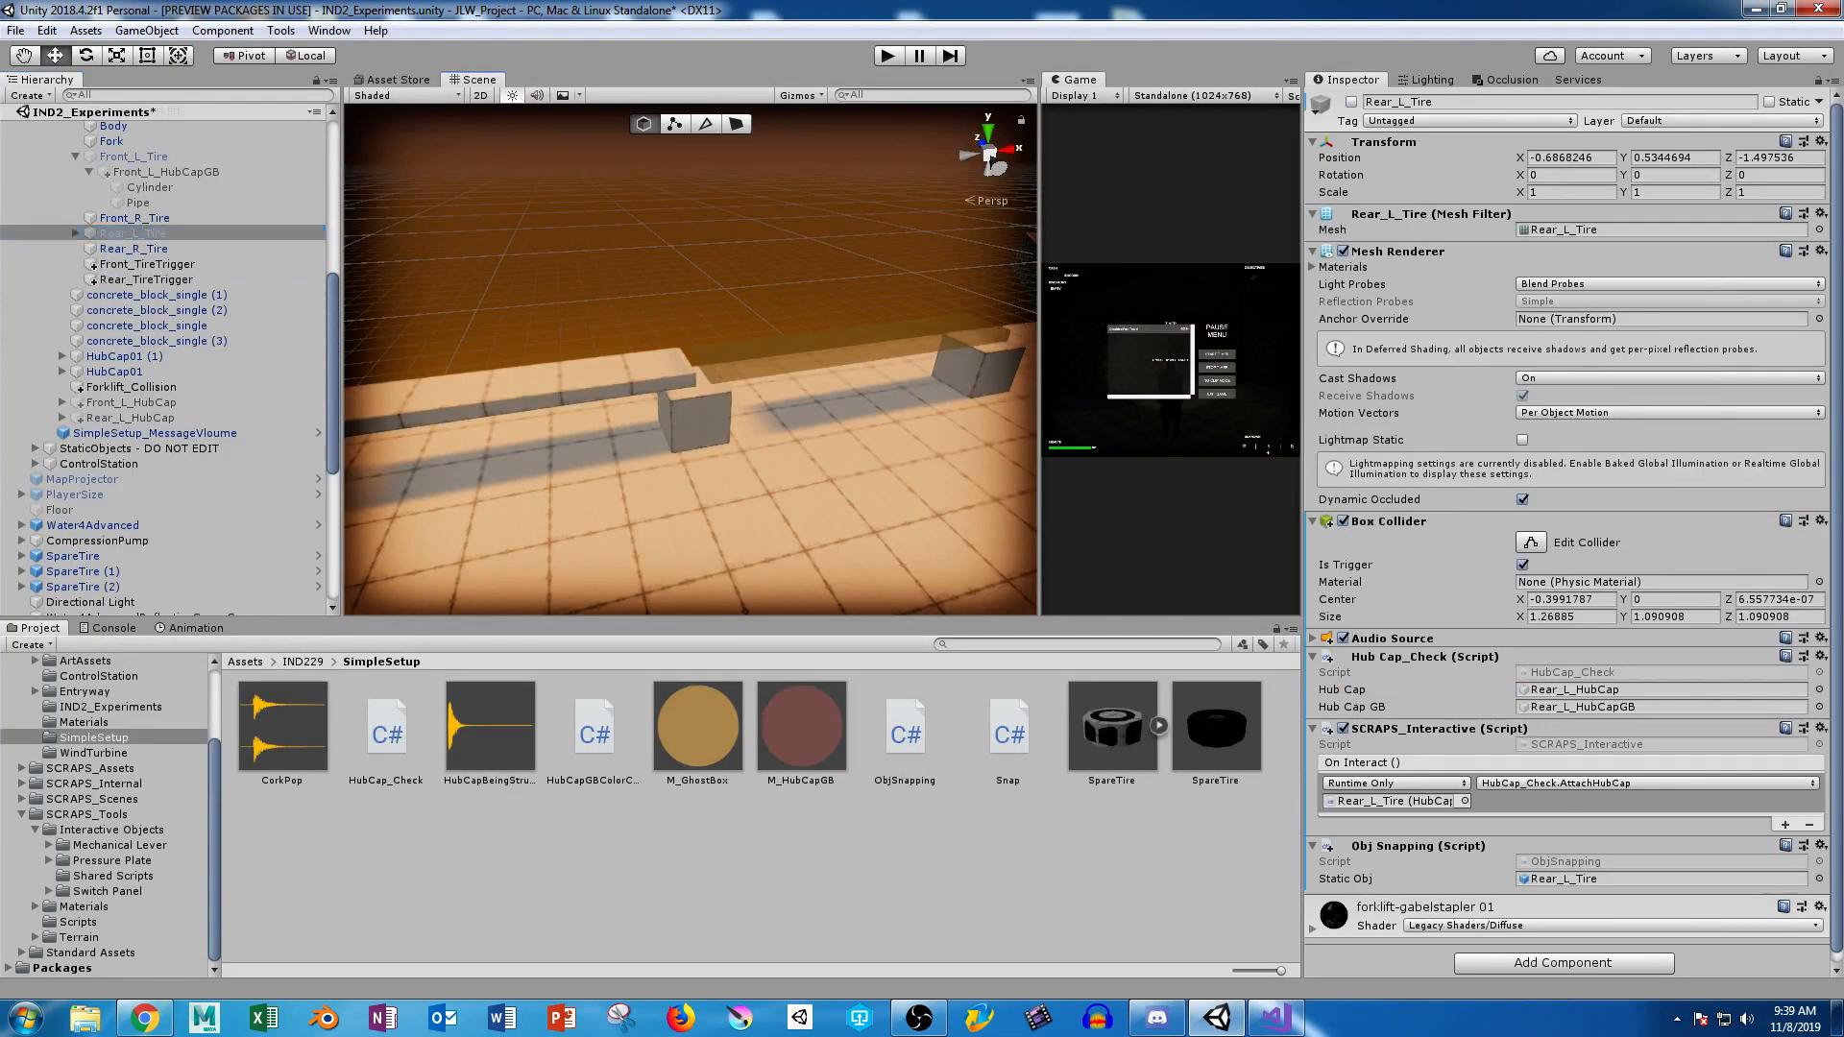
scroll(163, 487, "down", 1)
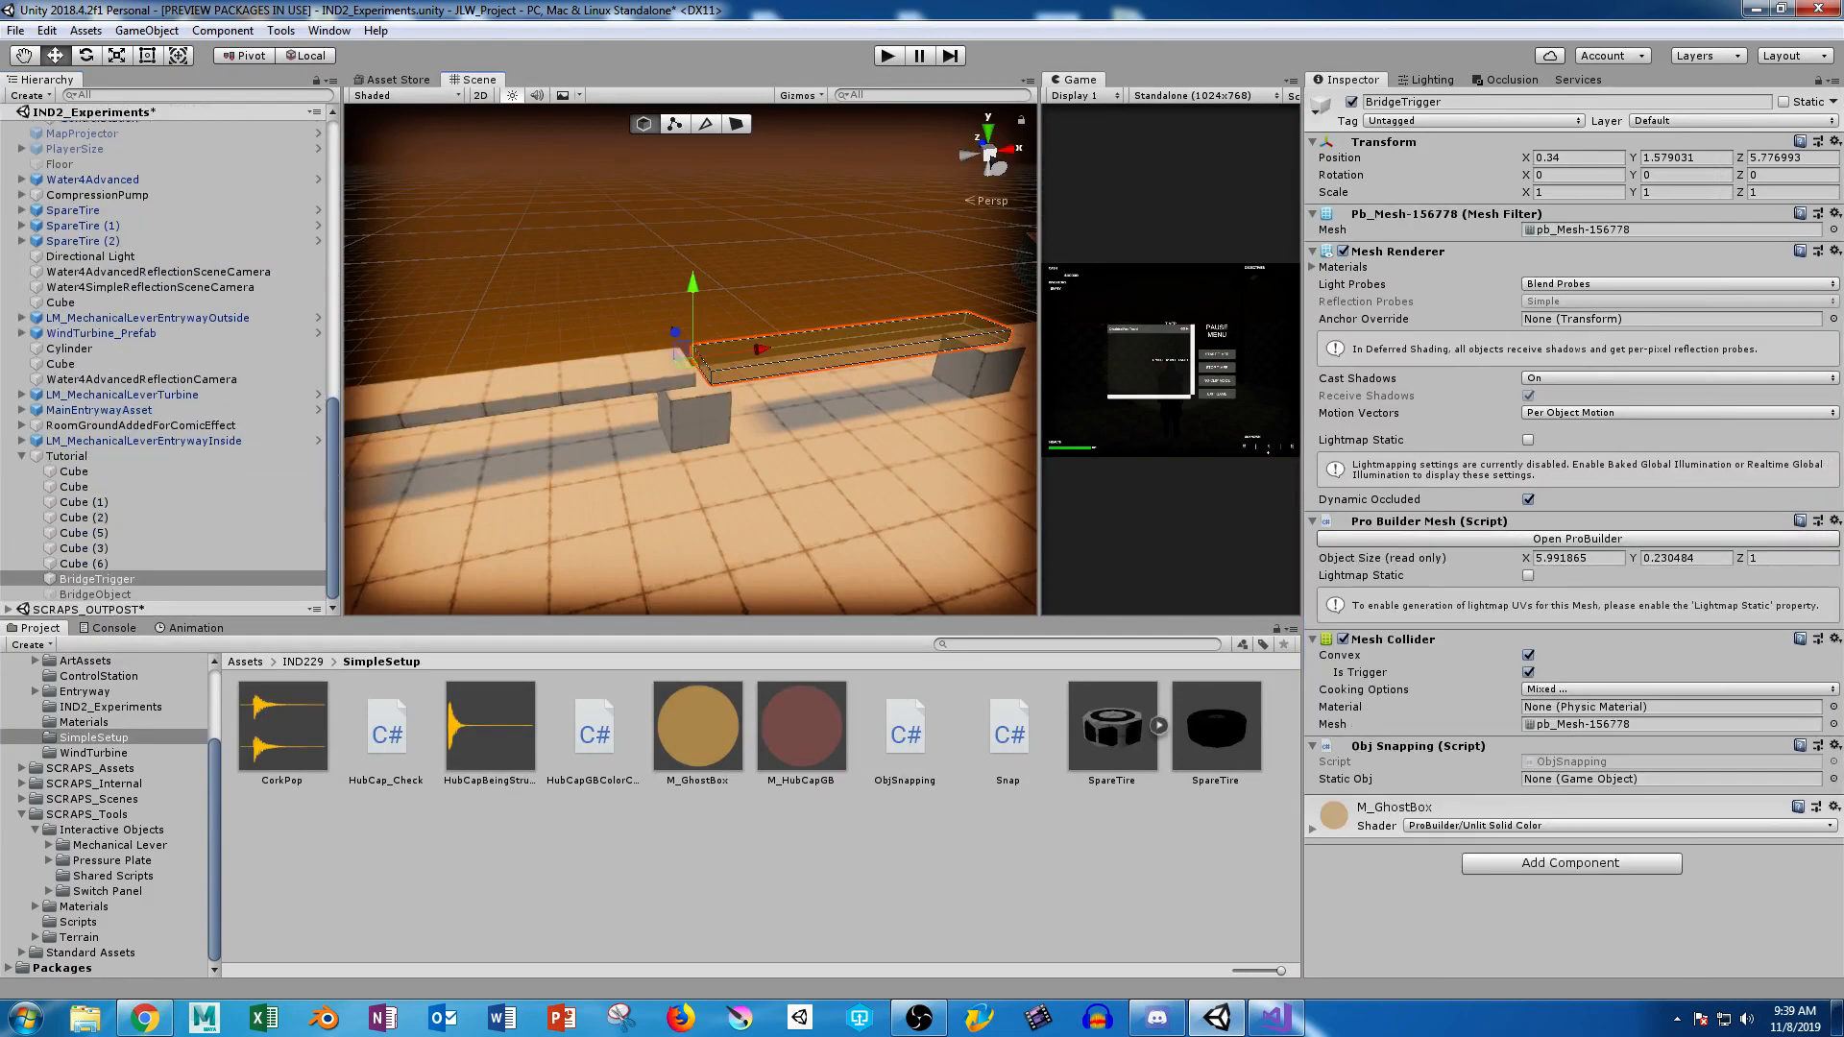
left_click_drag(95, 595, 1633, 779)
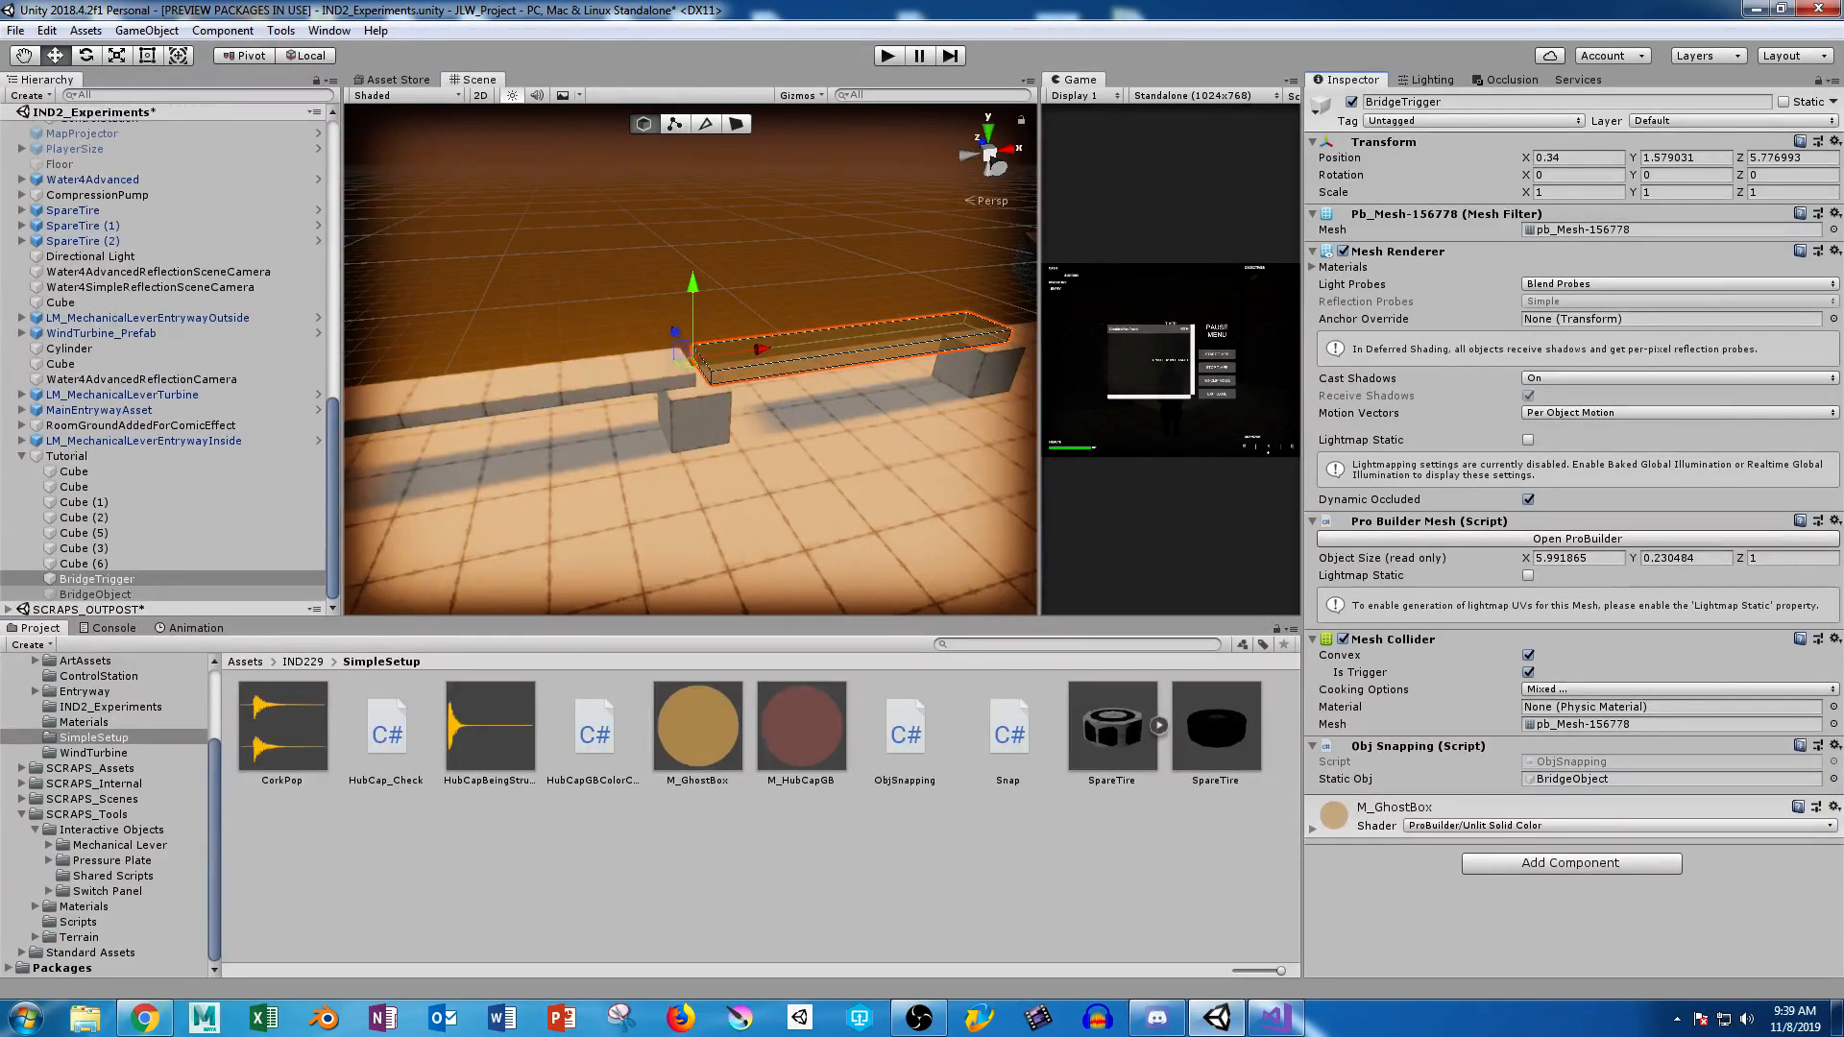
left_click(95, 595)
left_click_drag(95, 595, 1633, 779)
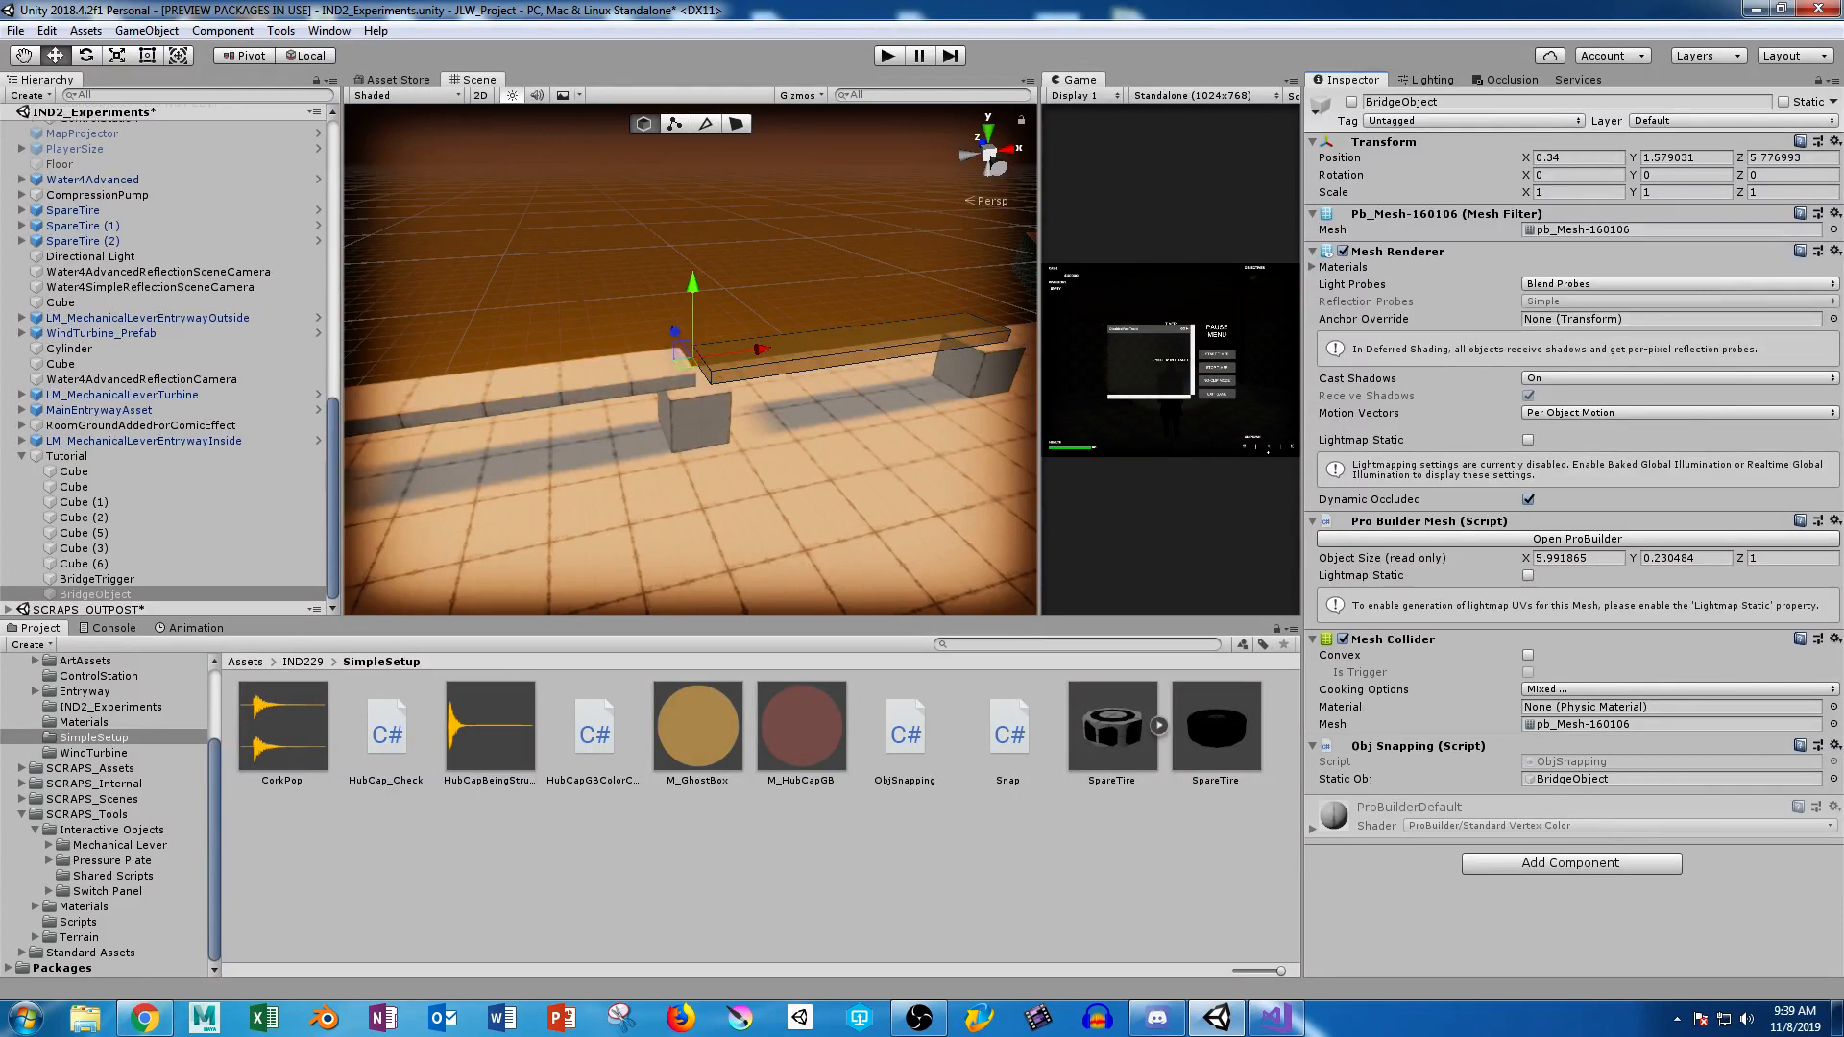
Create a C# script named BridgeSnapping in the SimpleSetup folder.
right_click(888, 828)
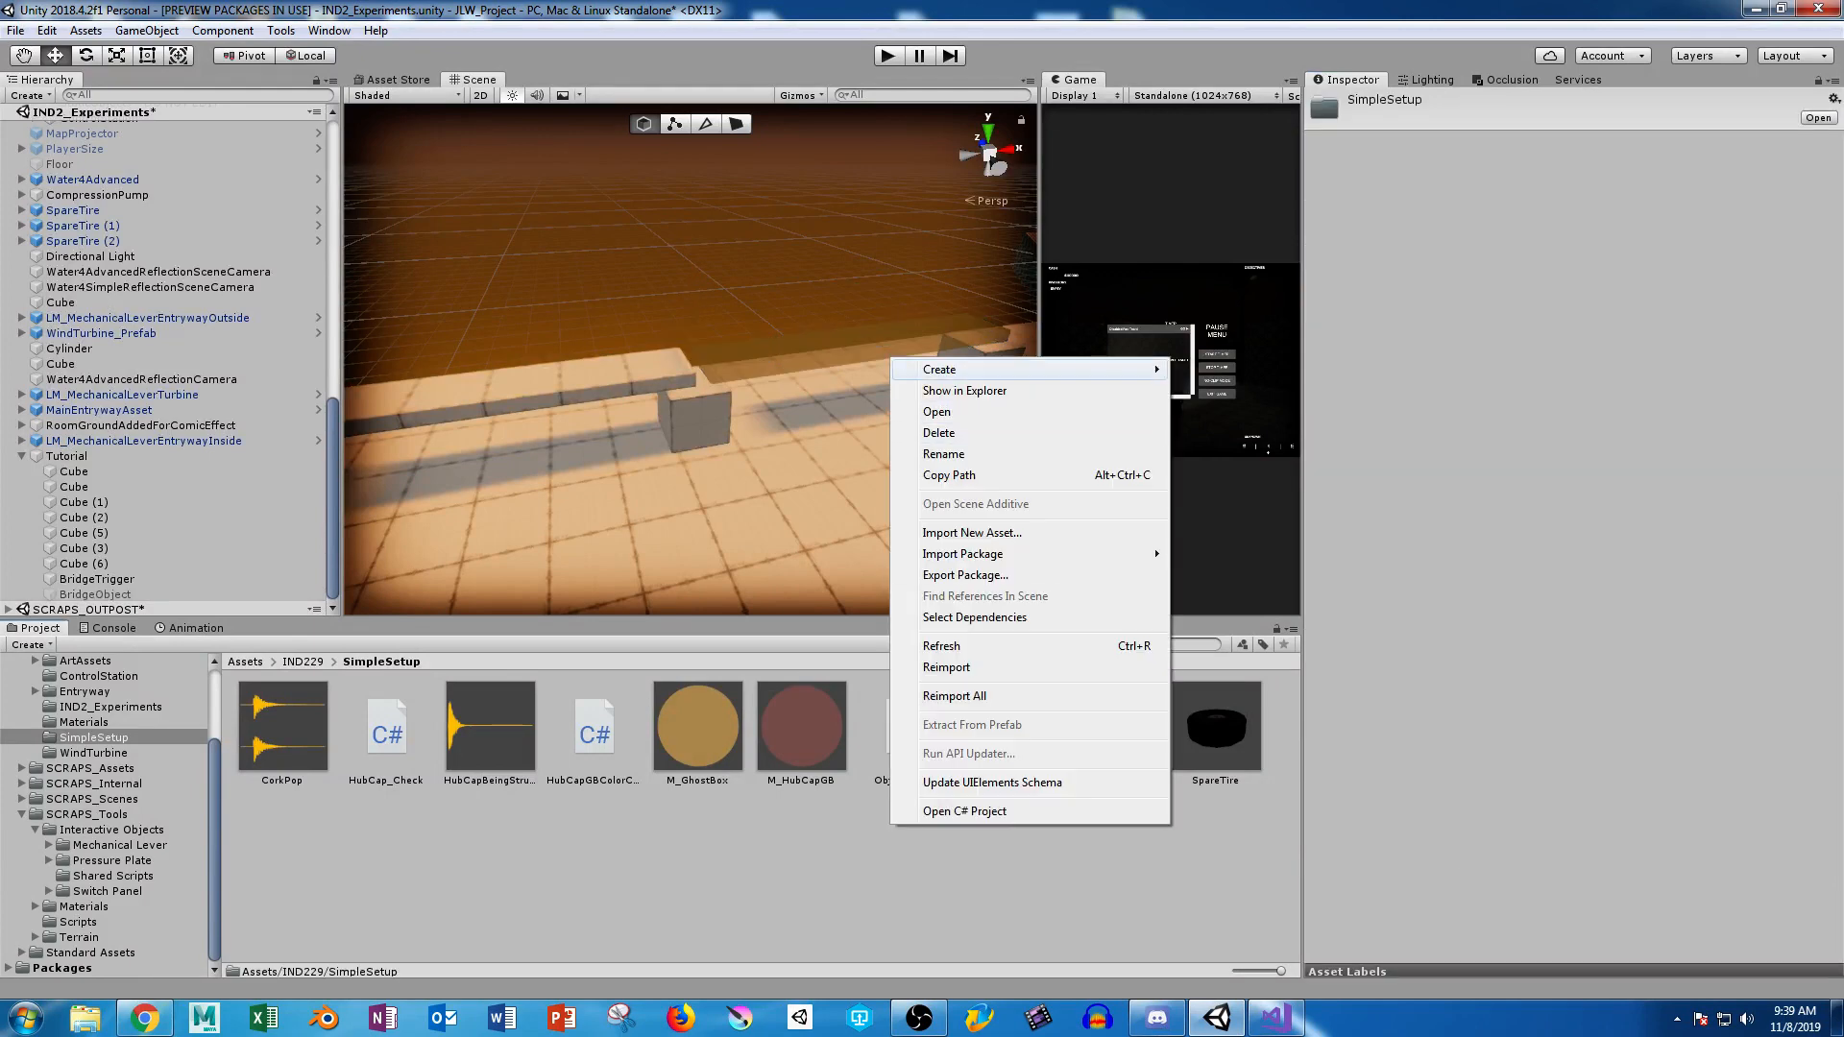
mouse_move(961, 369)
left_click(1225, 291)
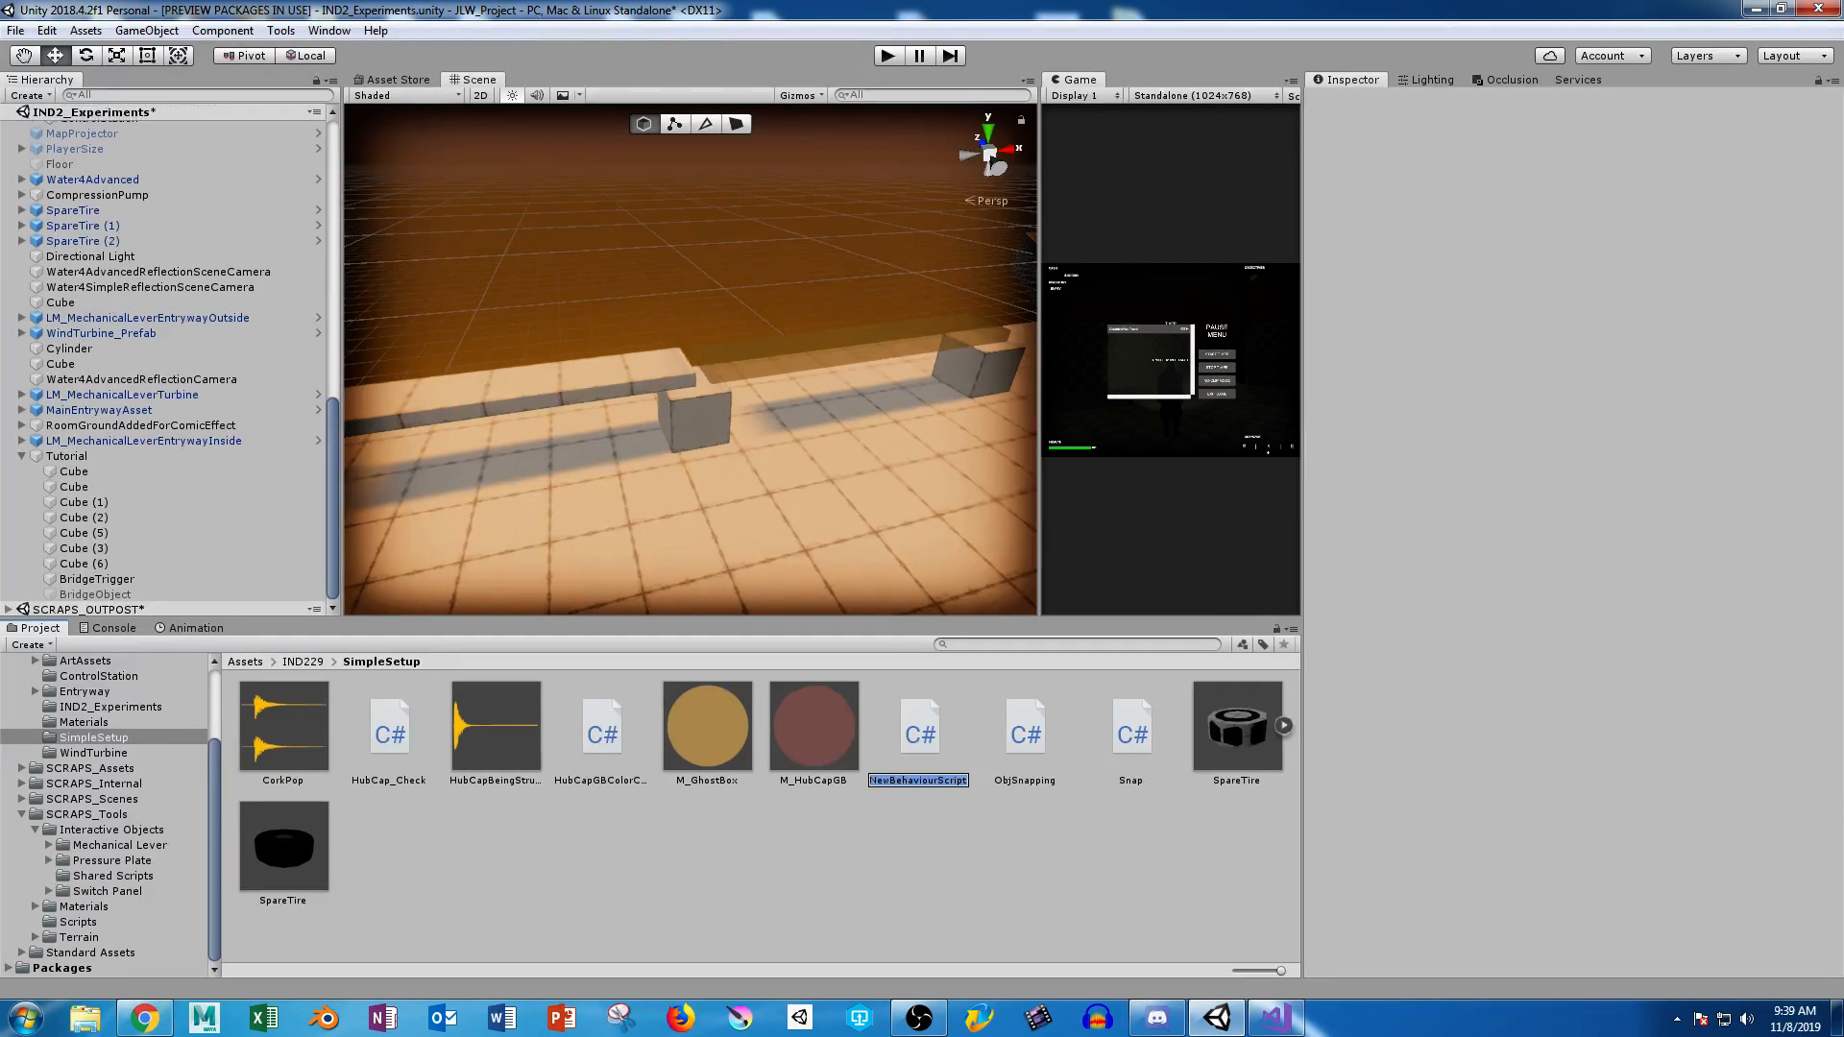
type("BridgeSnapping")
key("Return")
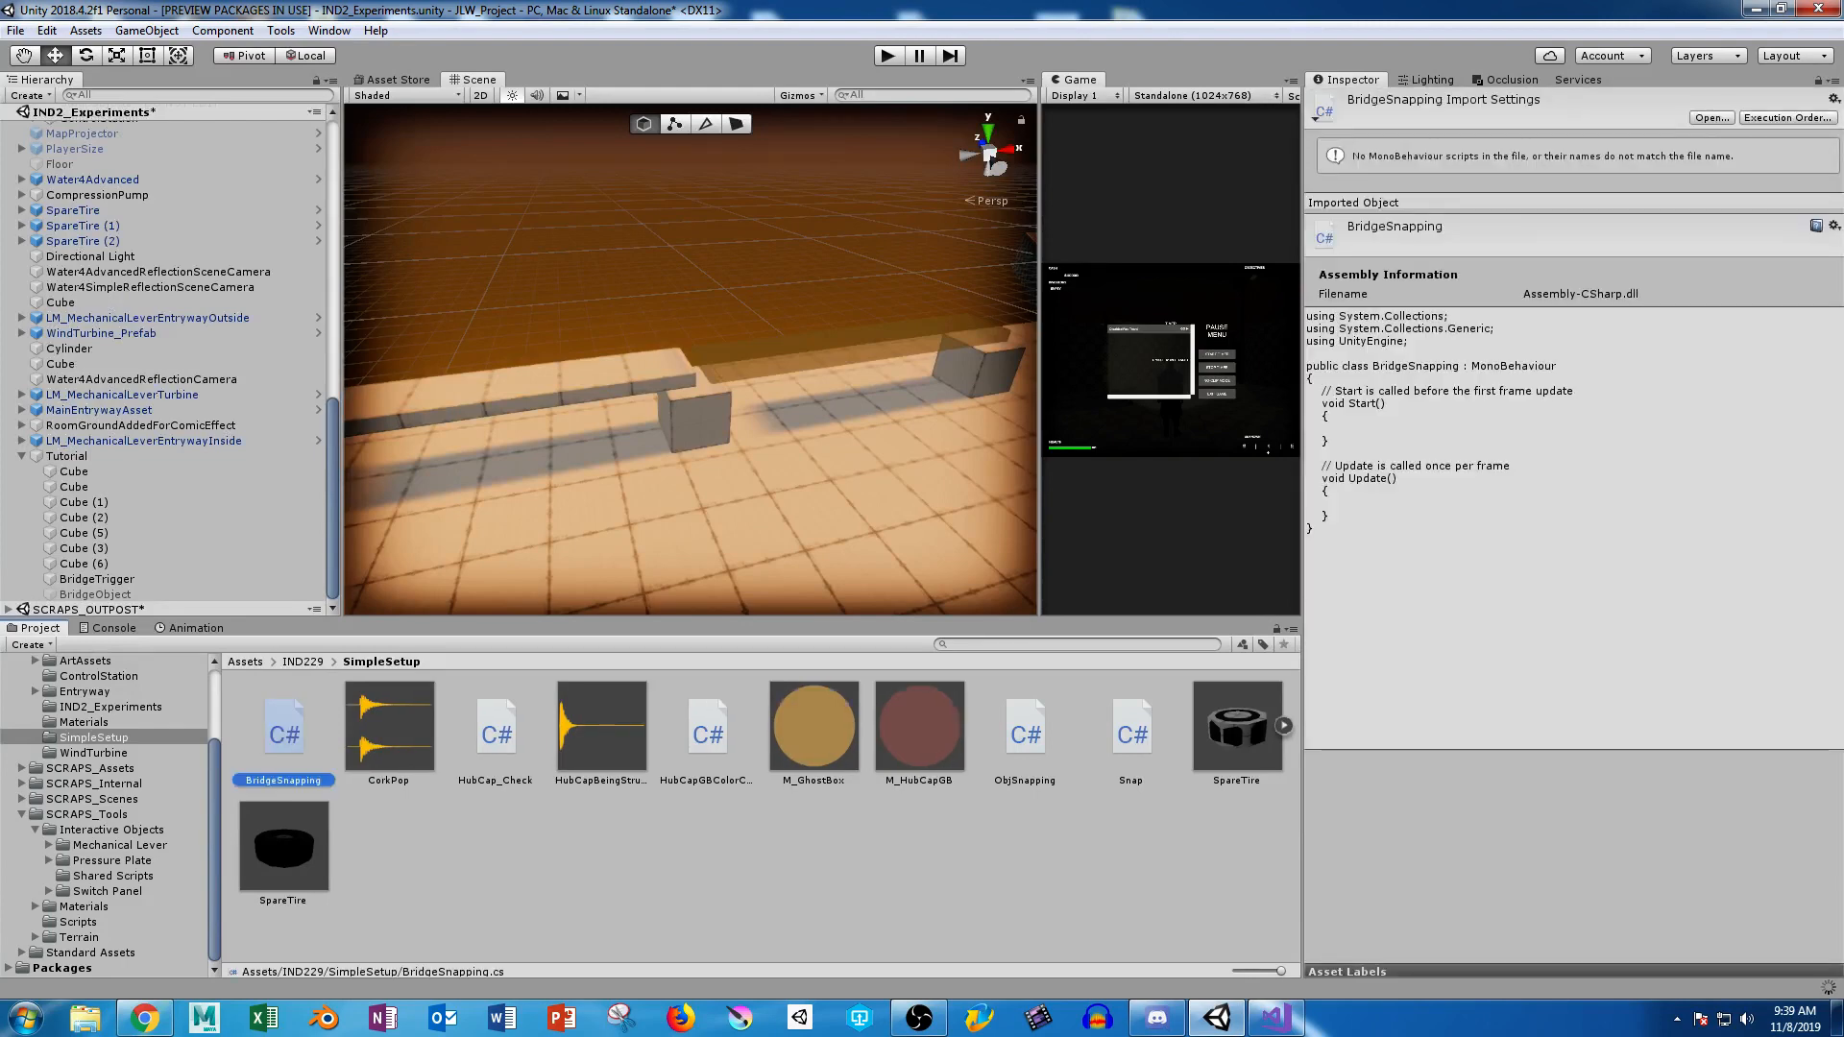
Run the scene, enlarge the Game view and move the character to the IND2_Experiments area.
key("ctrl+p")
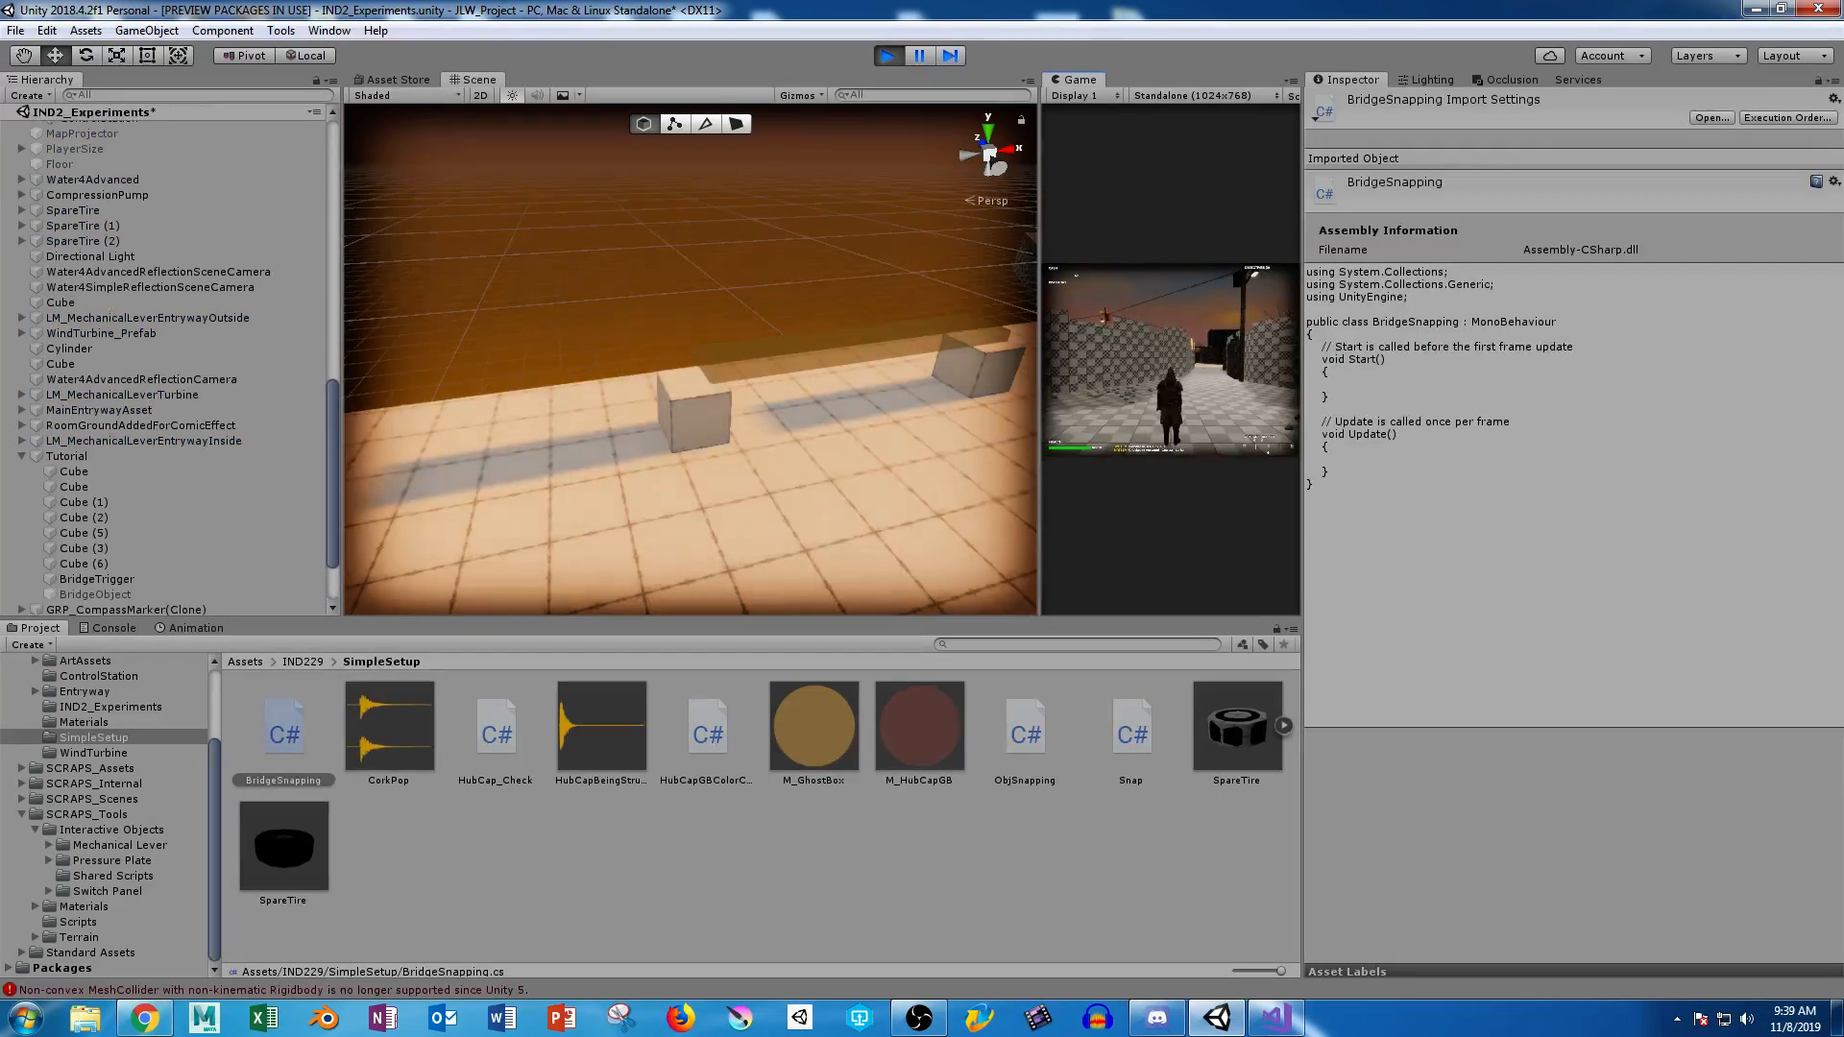
key("Escape")
left_click_drag(1041, 384, 398, 384)
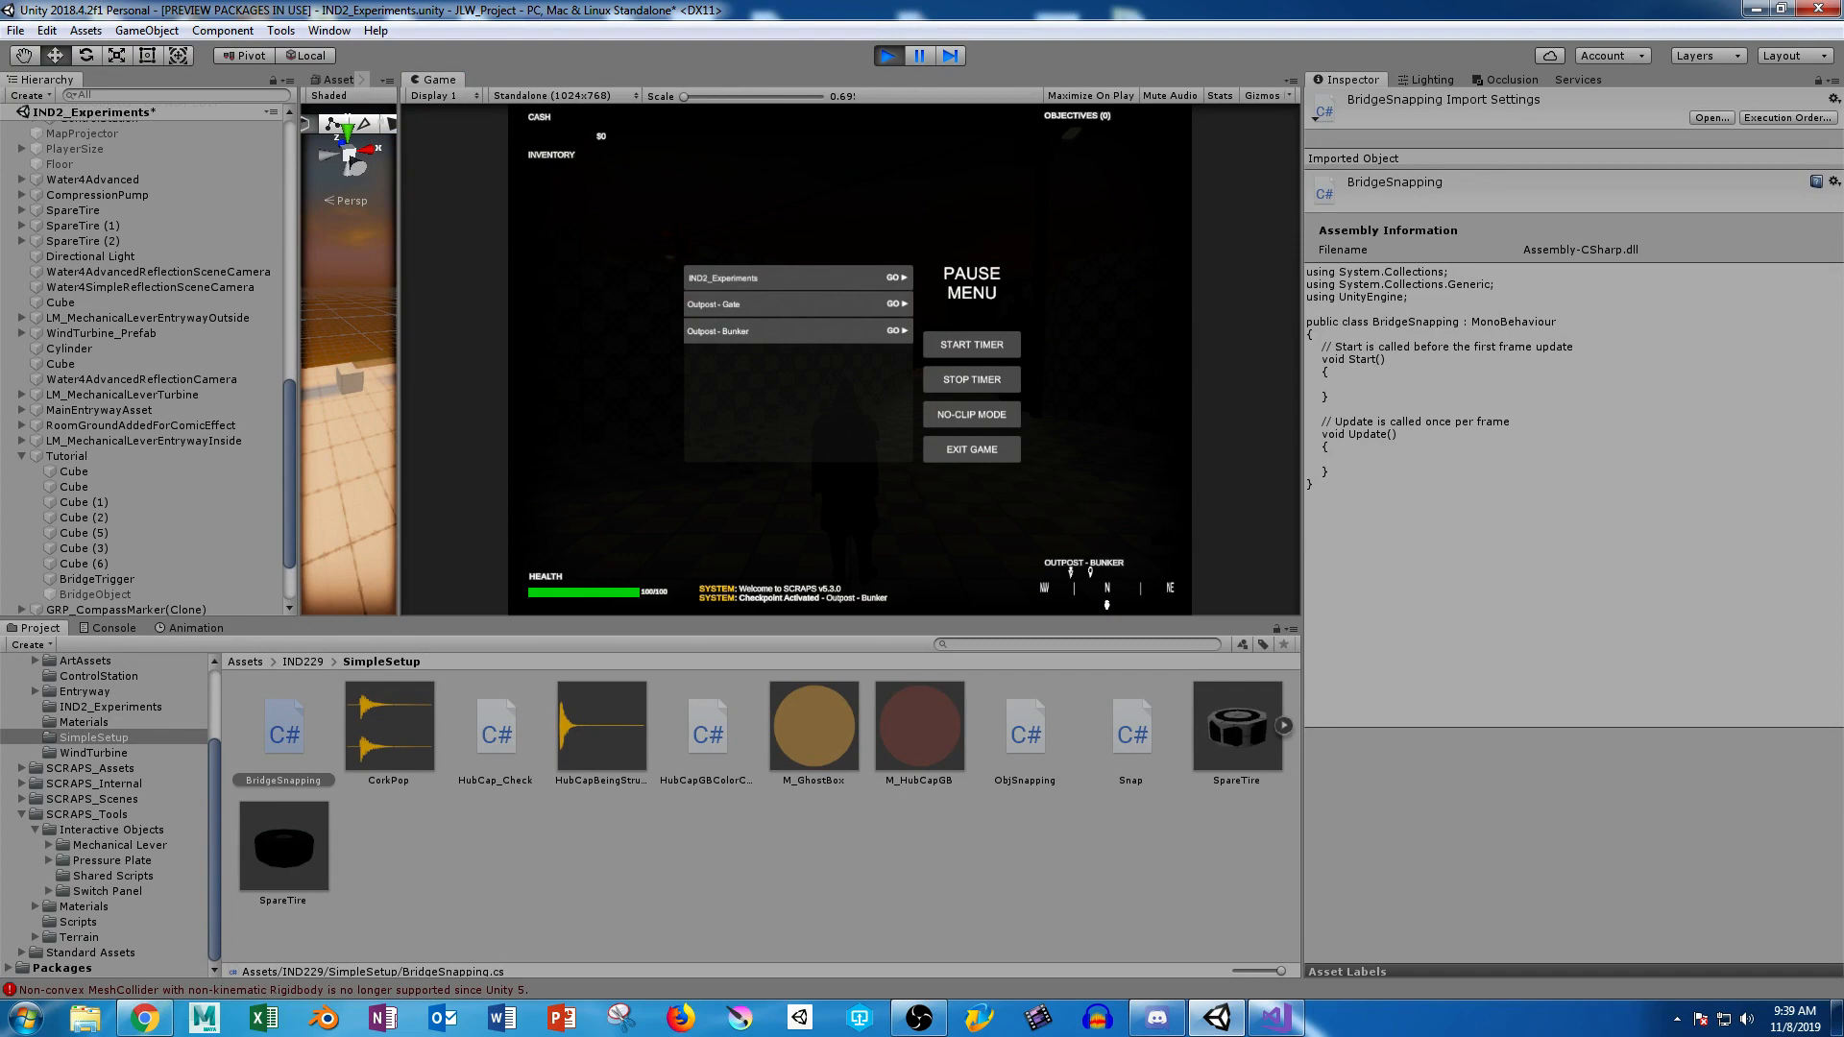
key("Escape")
key("w")
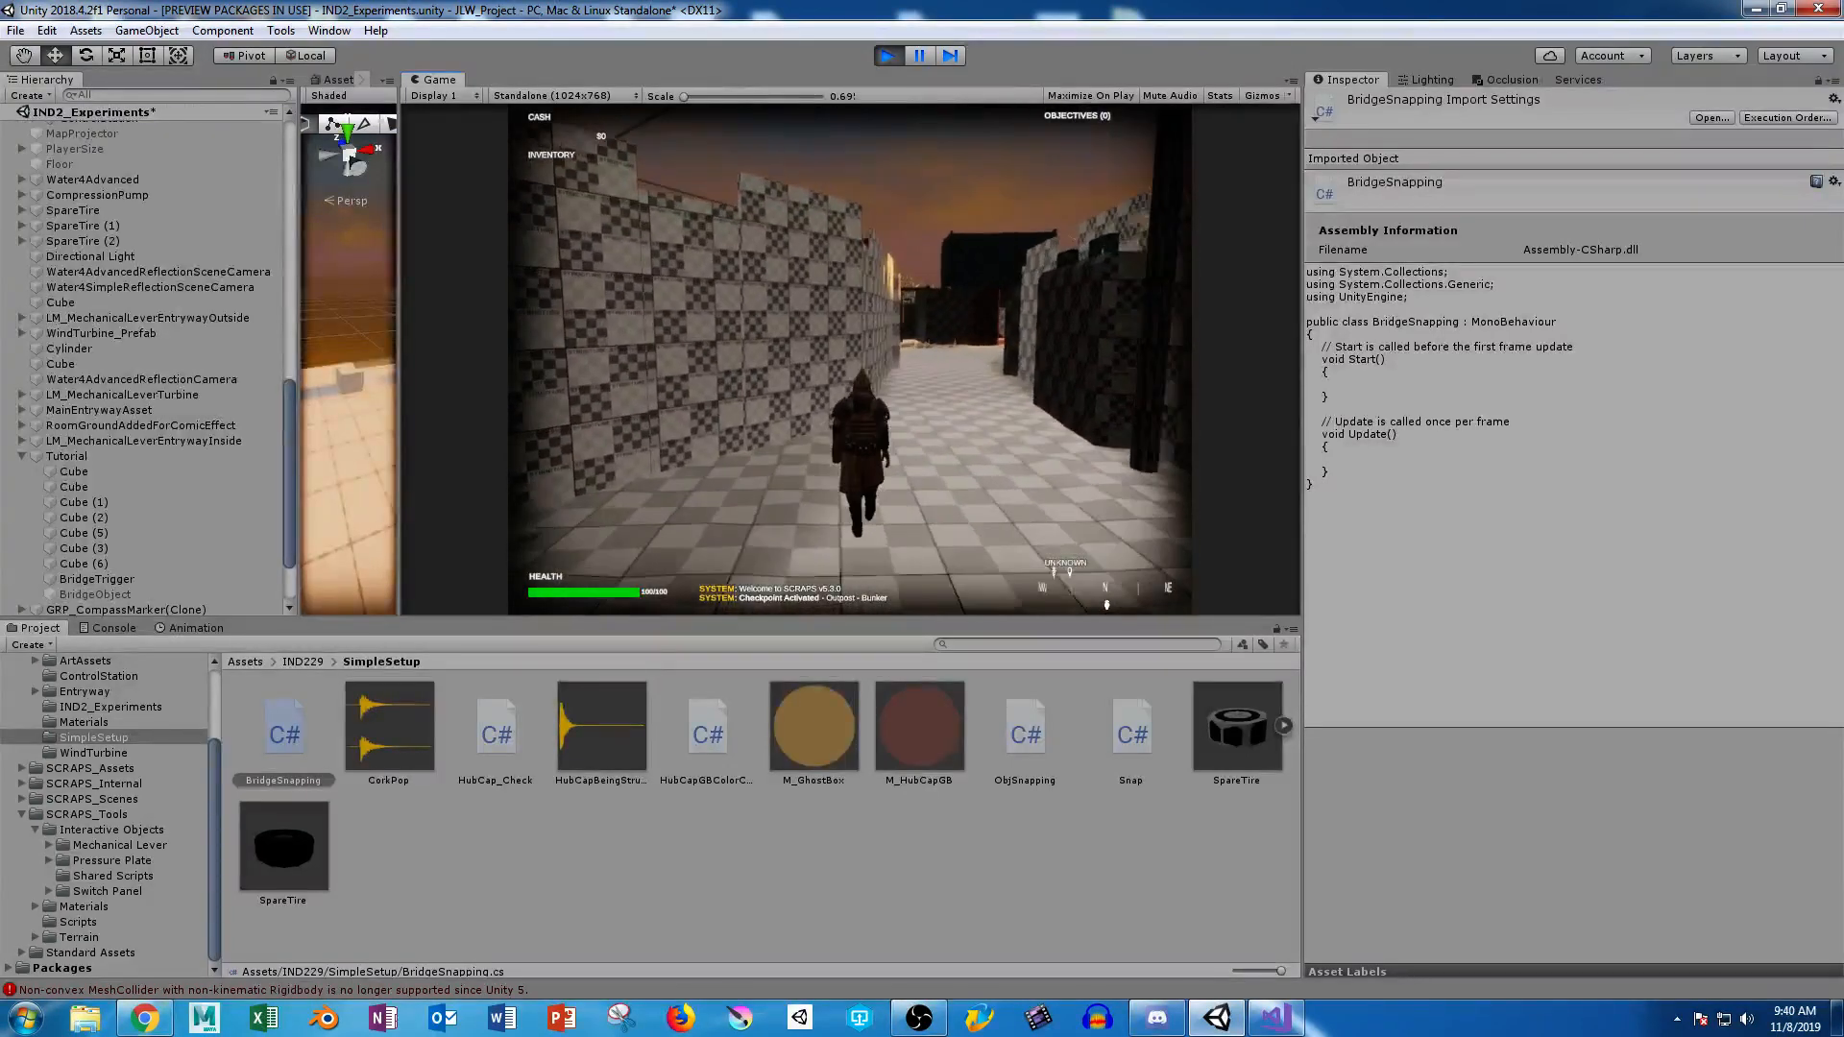
key("Escape")
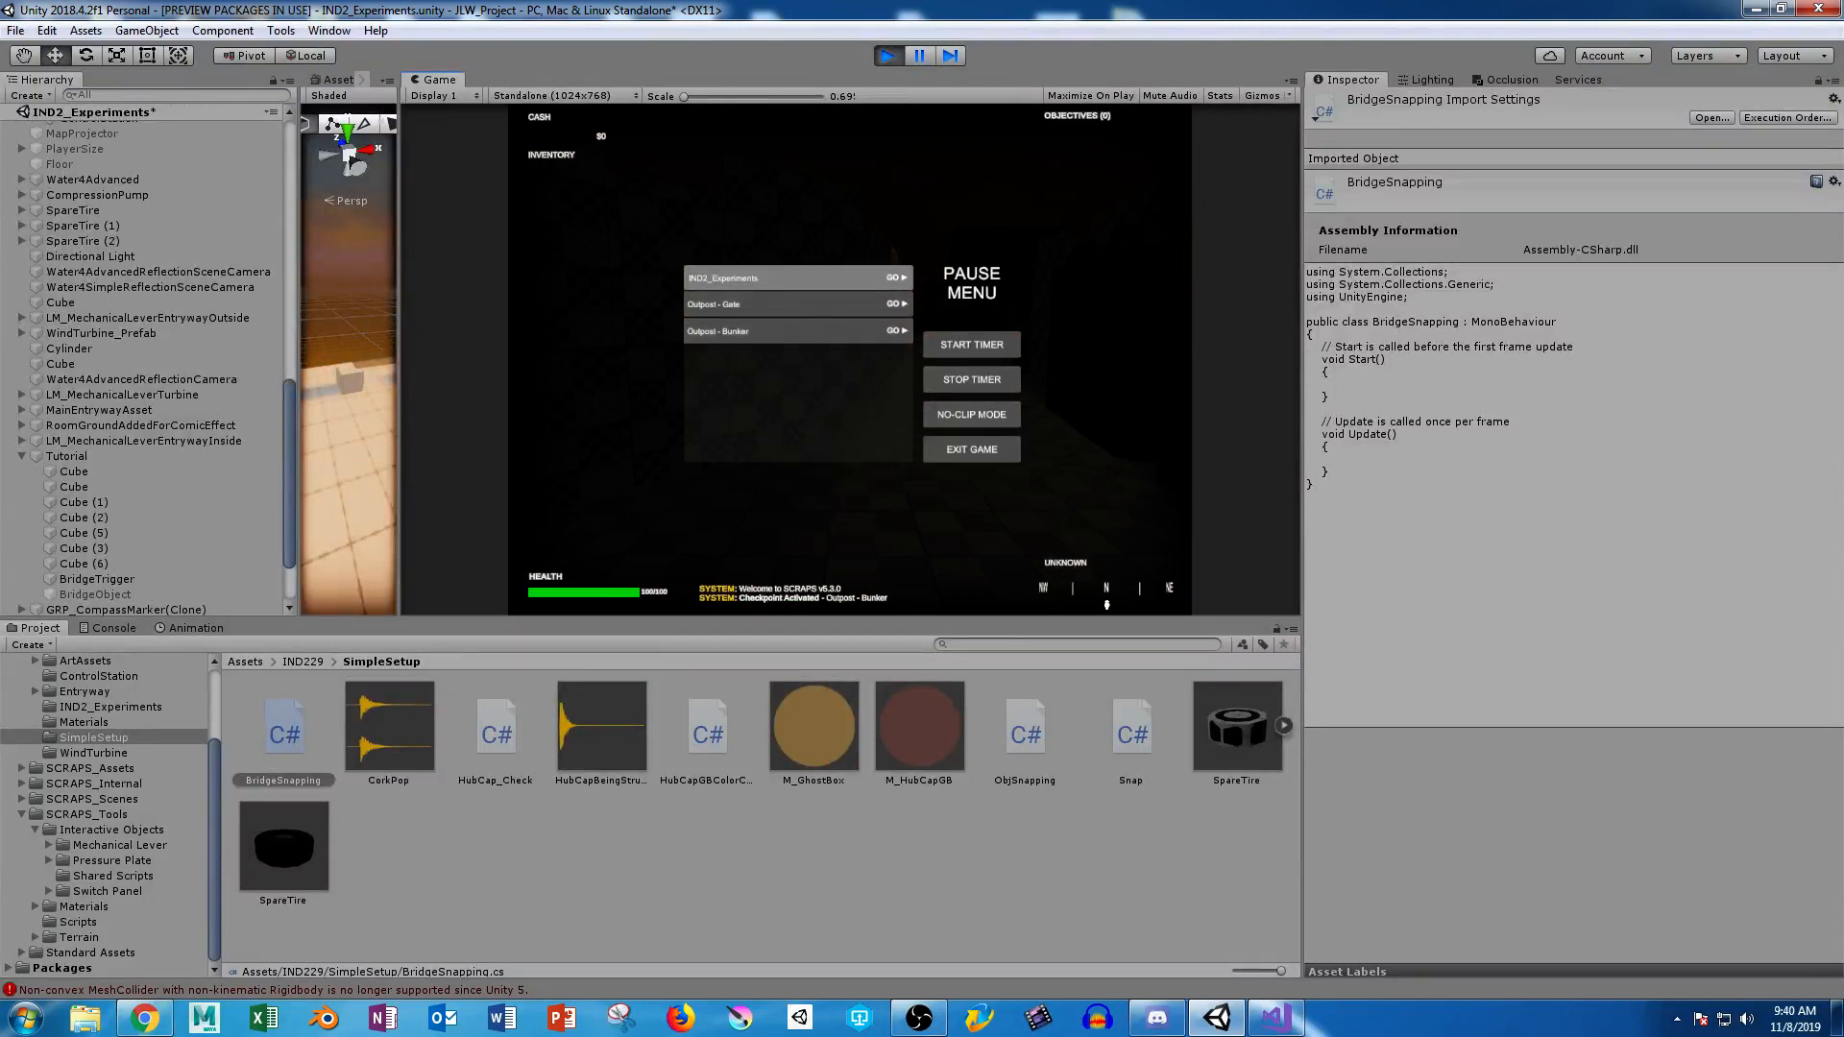
key("Escape")
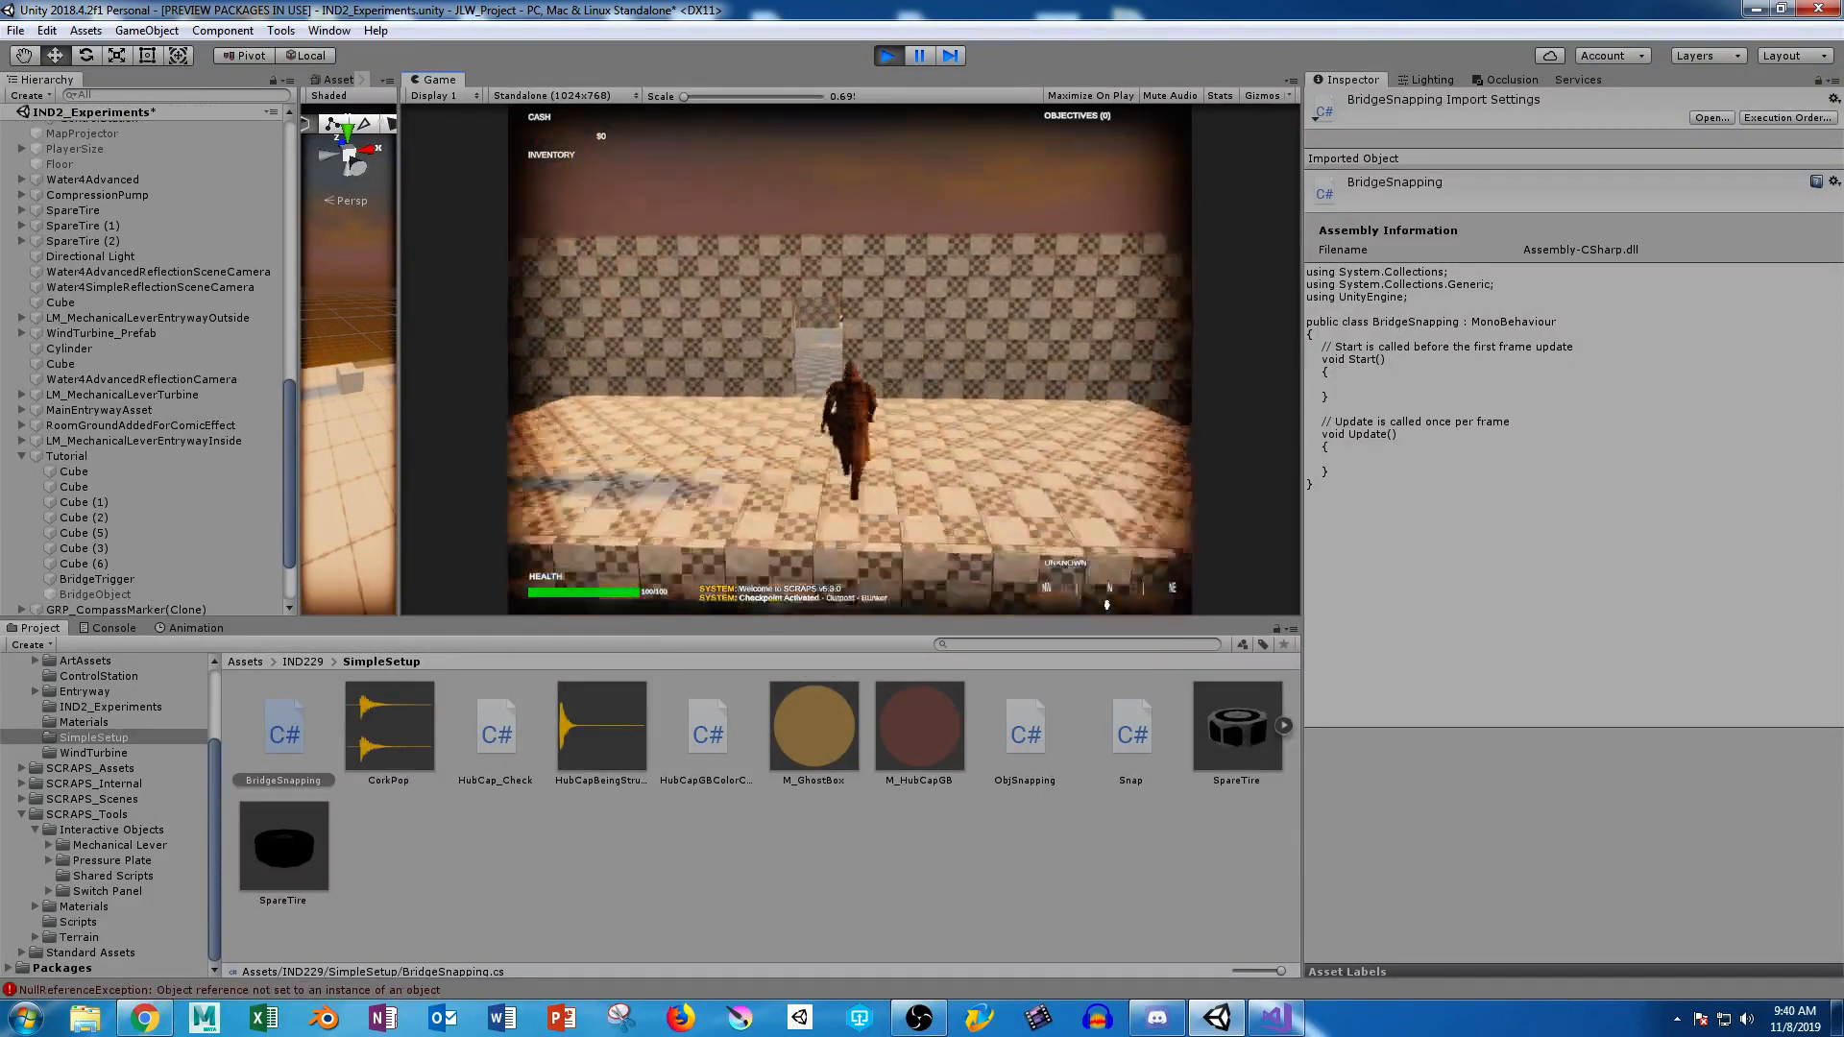
Pick up a spare tire with the gravnull and carry it into the bridge trigger between the two blocks to test the snapping.
key("w")
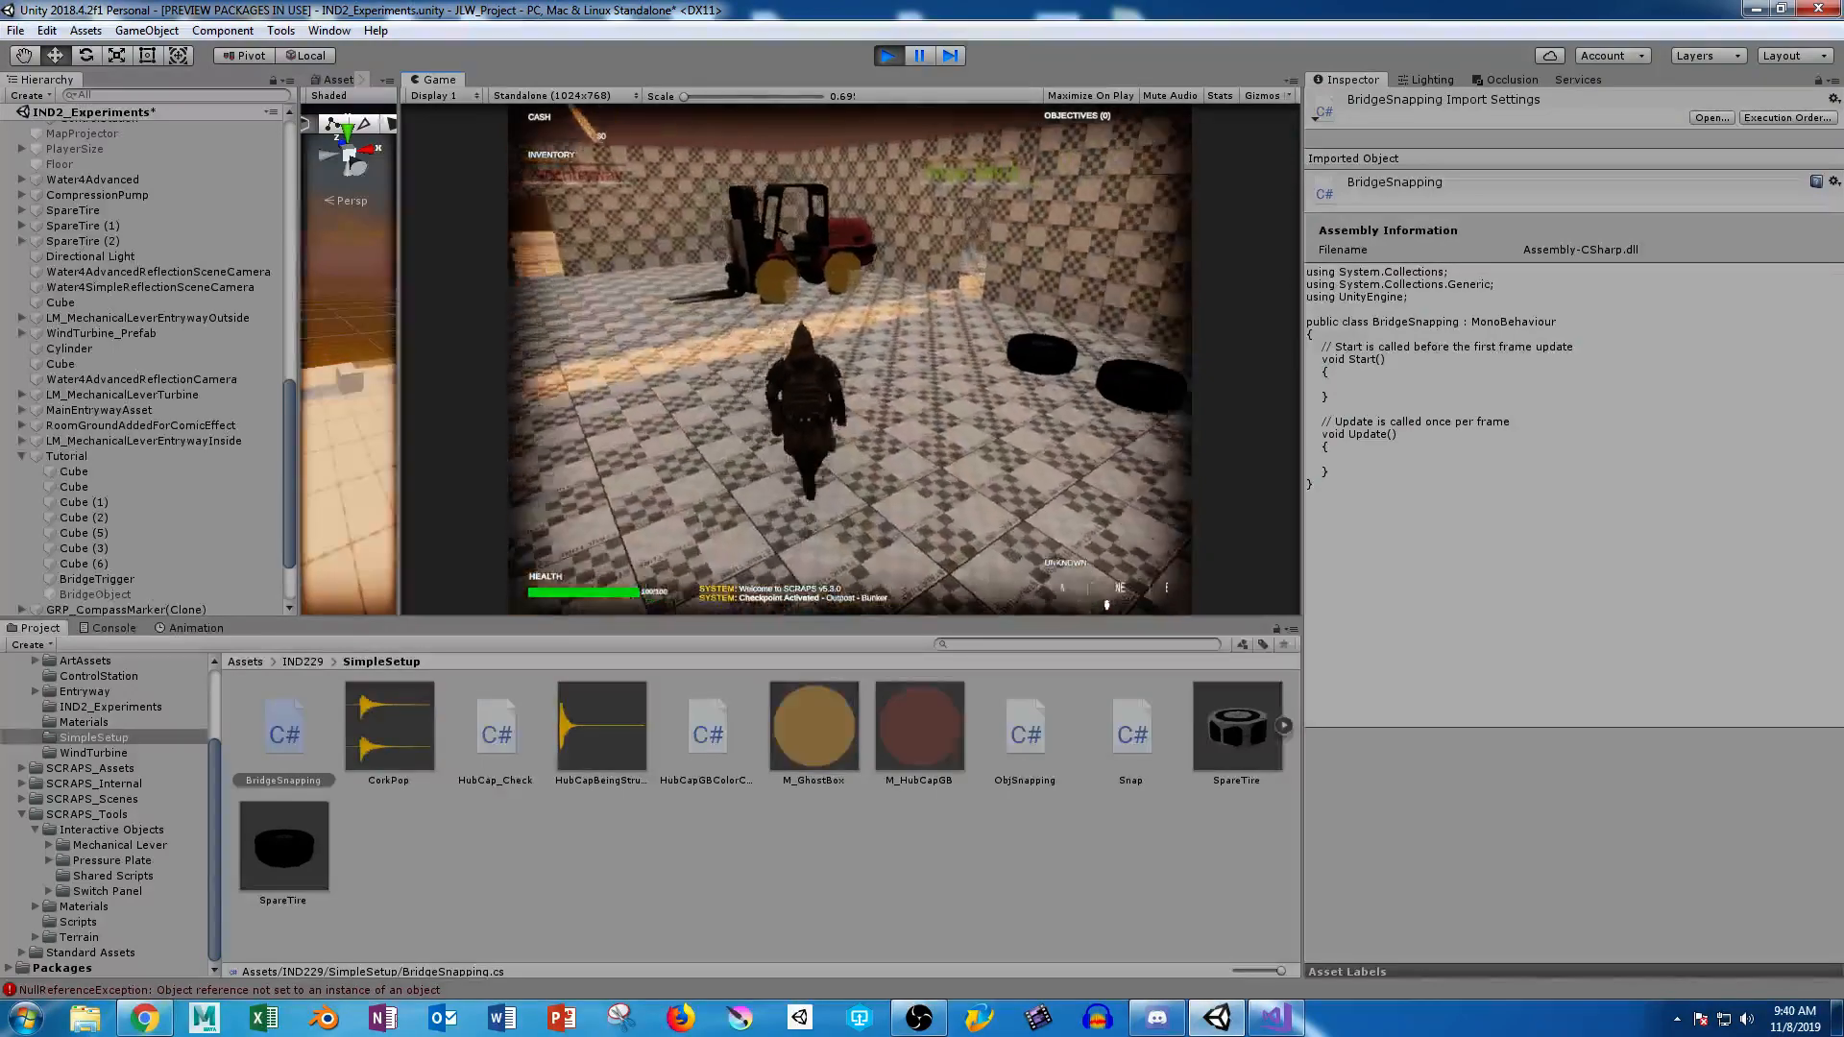
key("w")
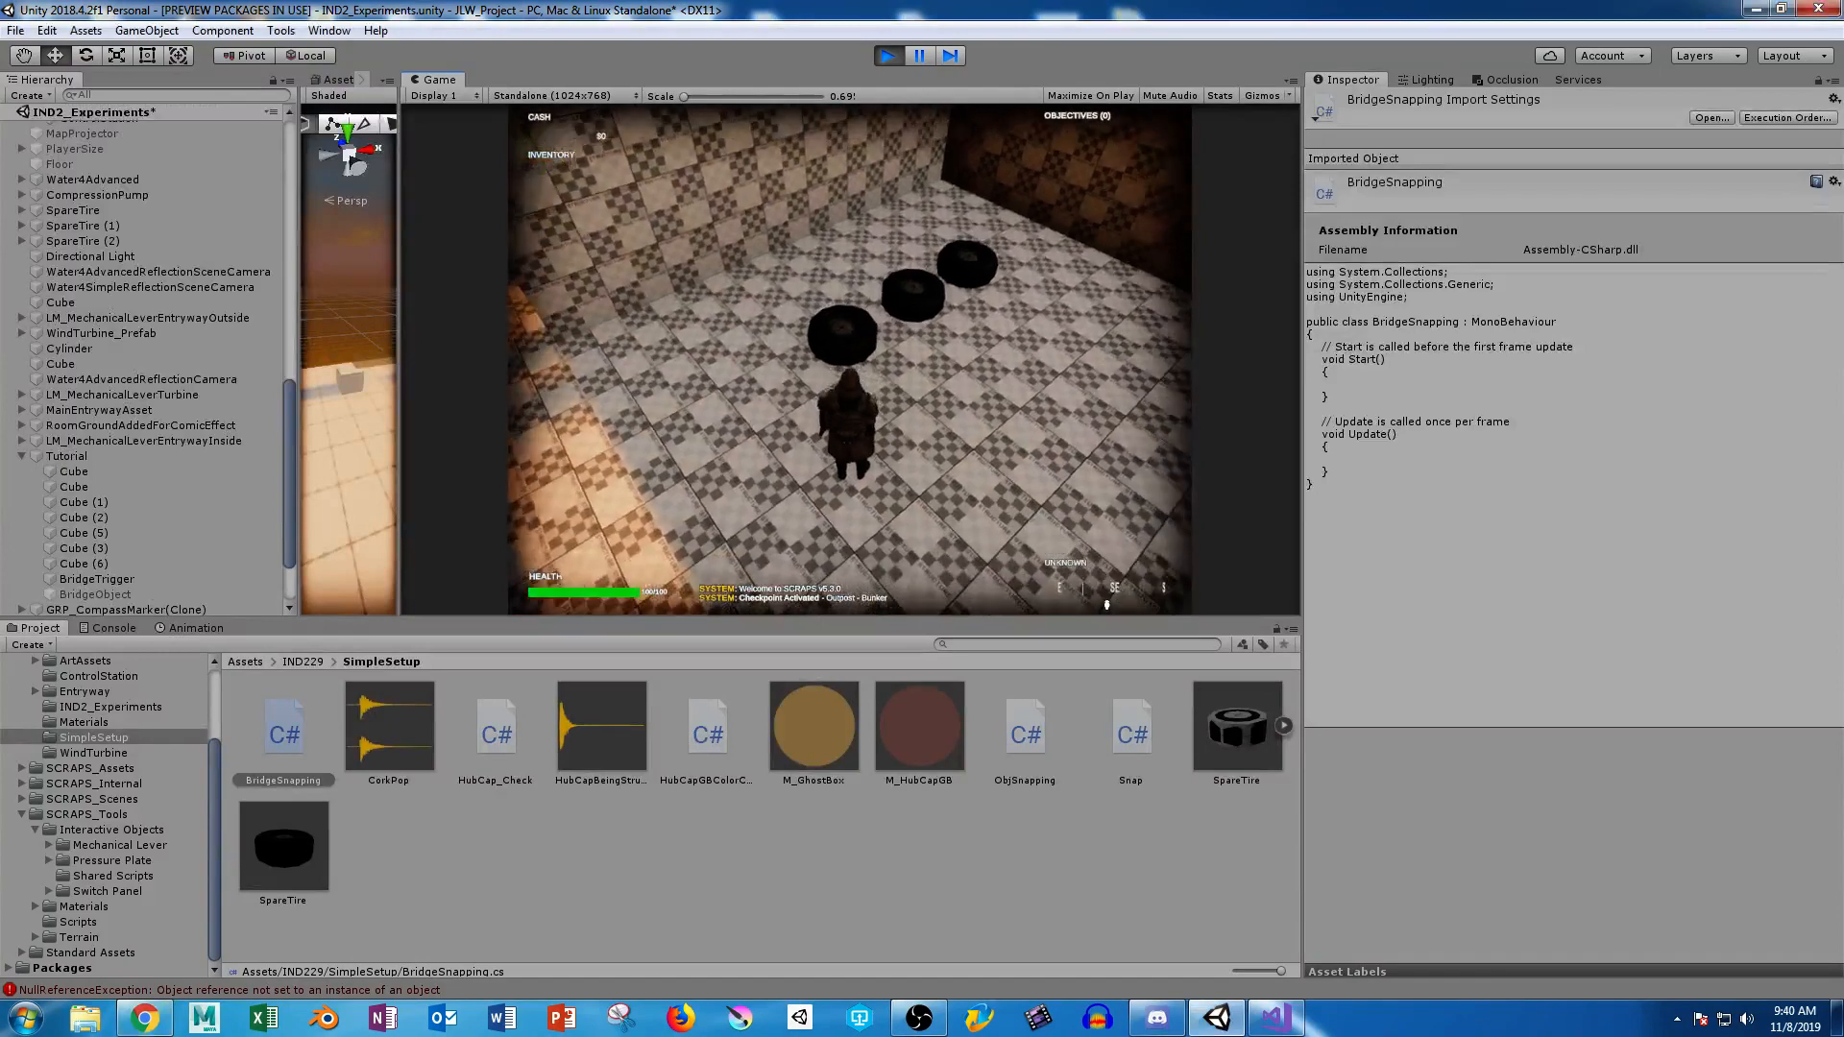
key("e")
key("w")
key("w")
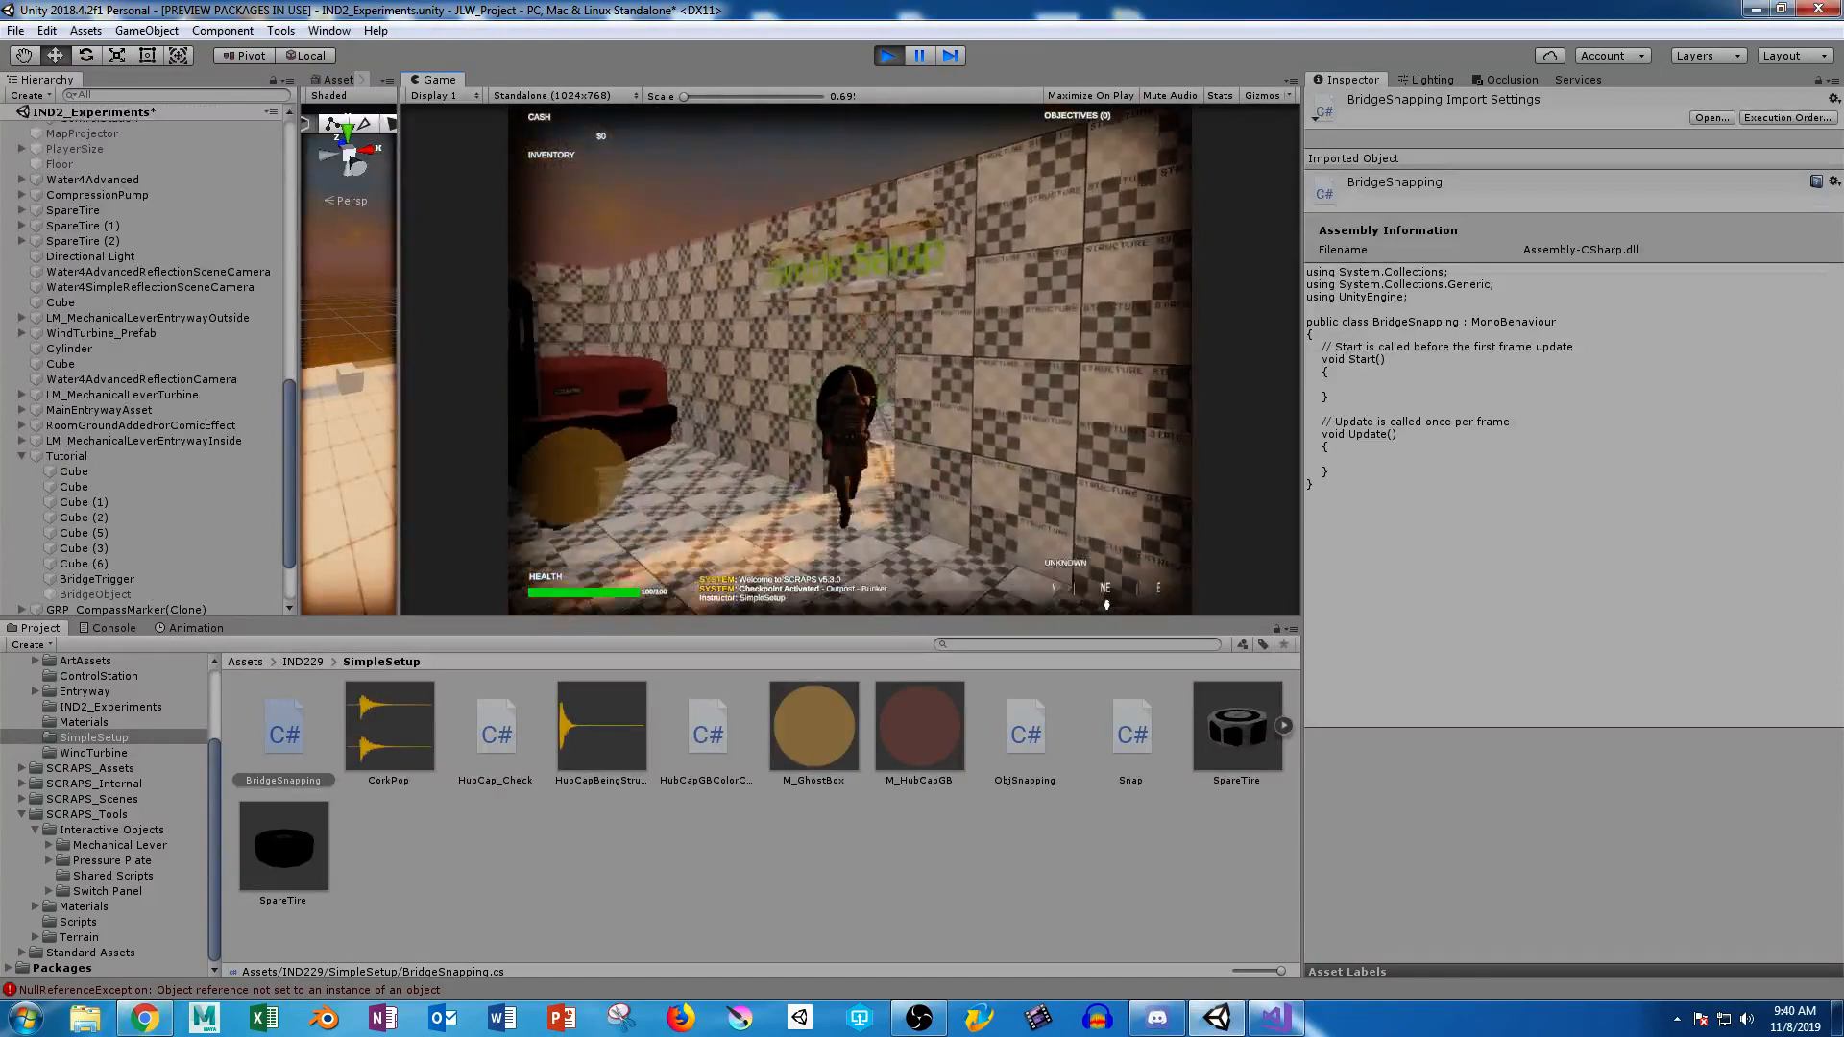
key("w")
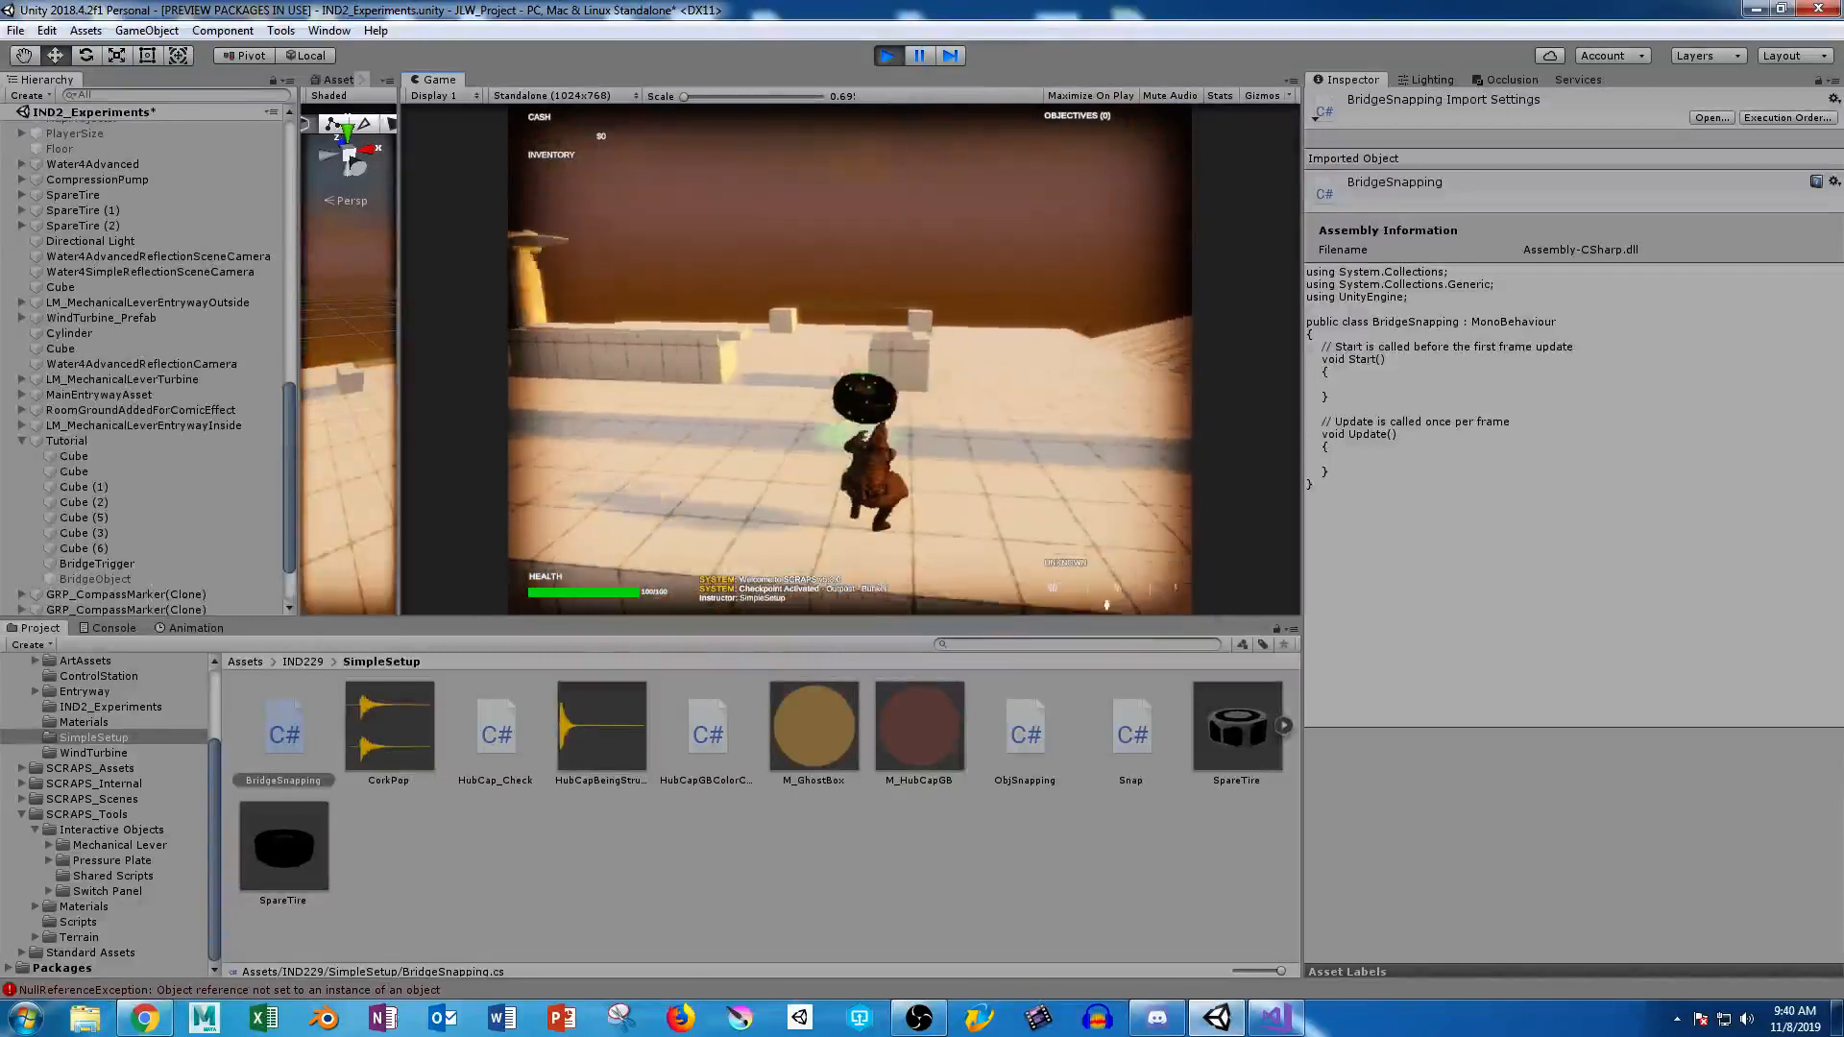
key("w")
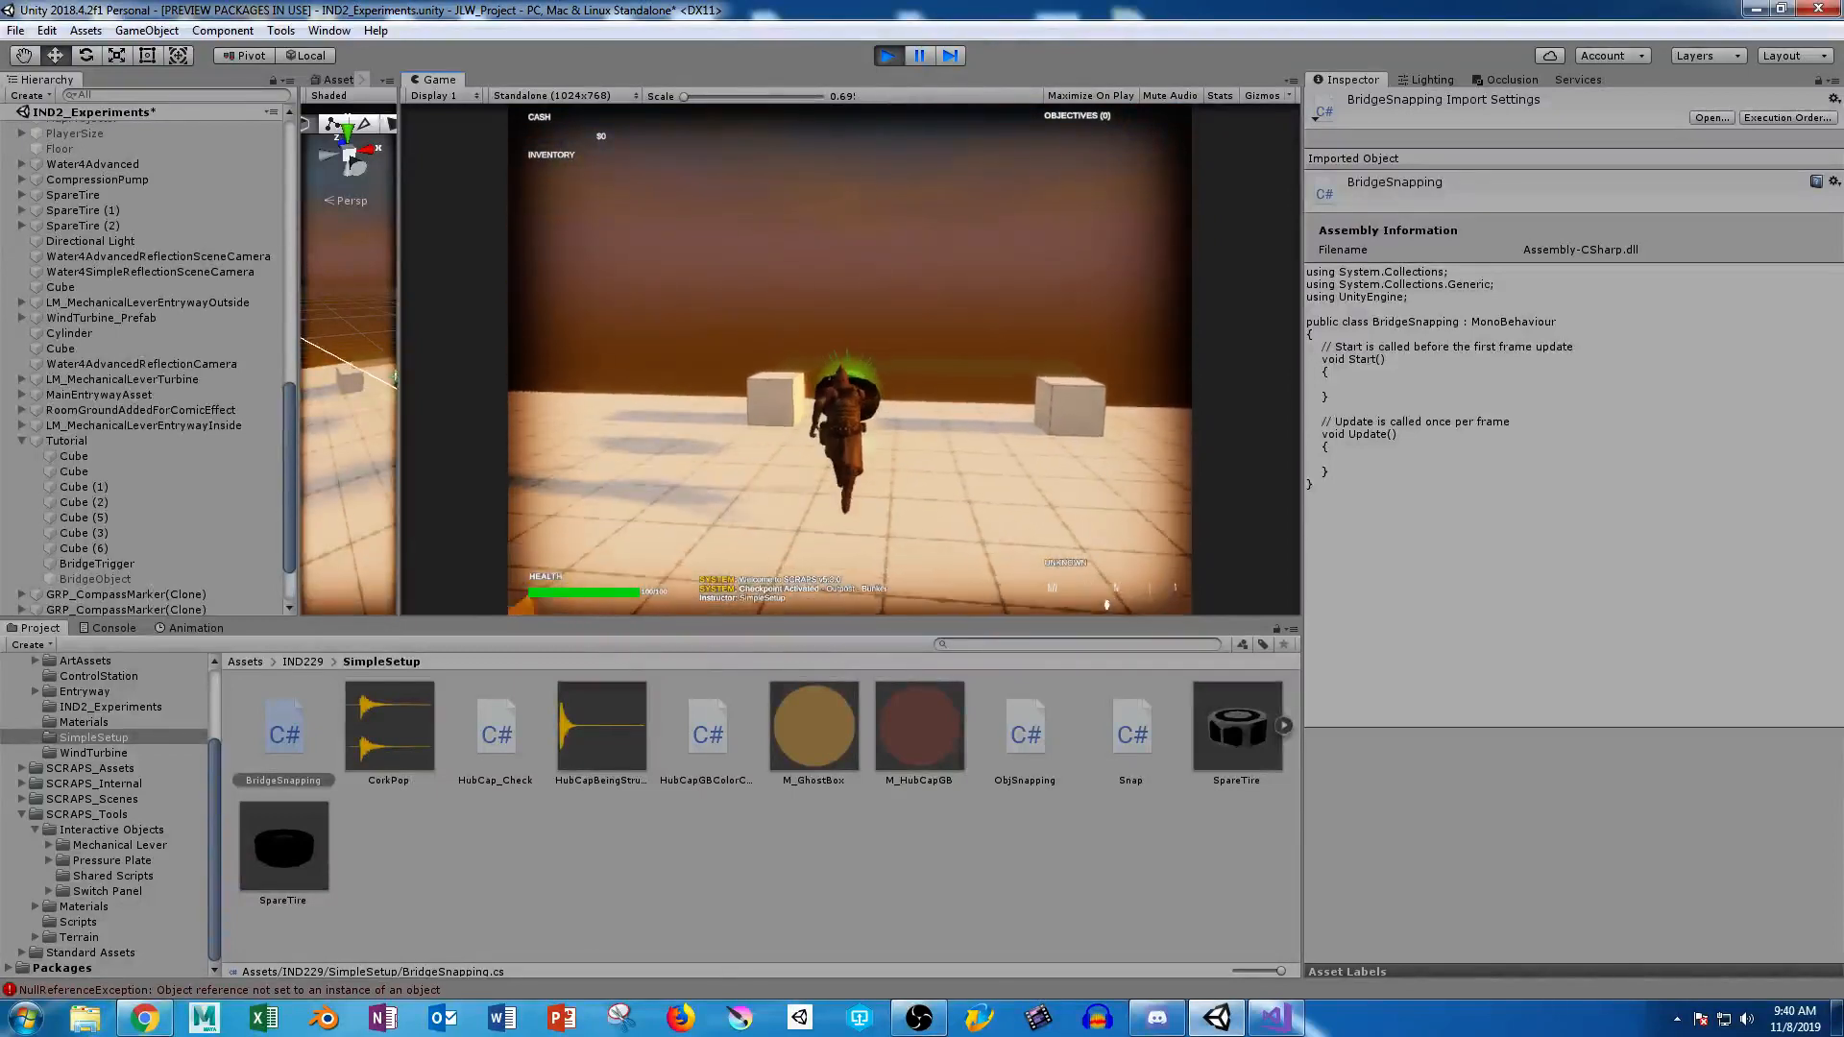
key("s")
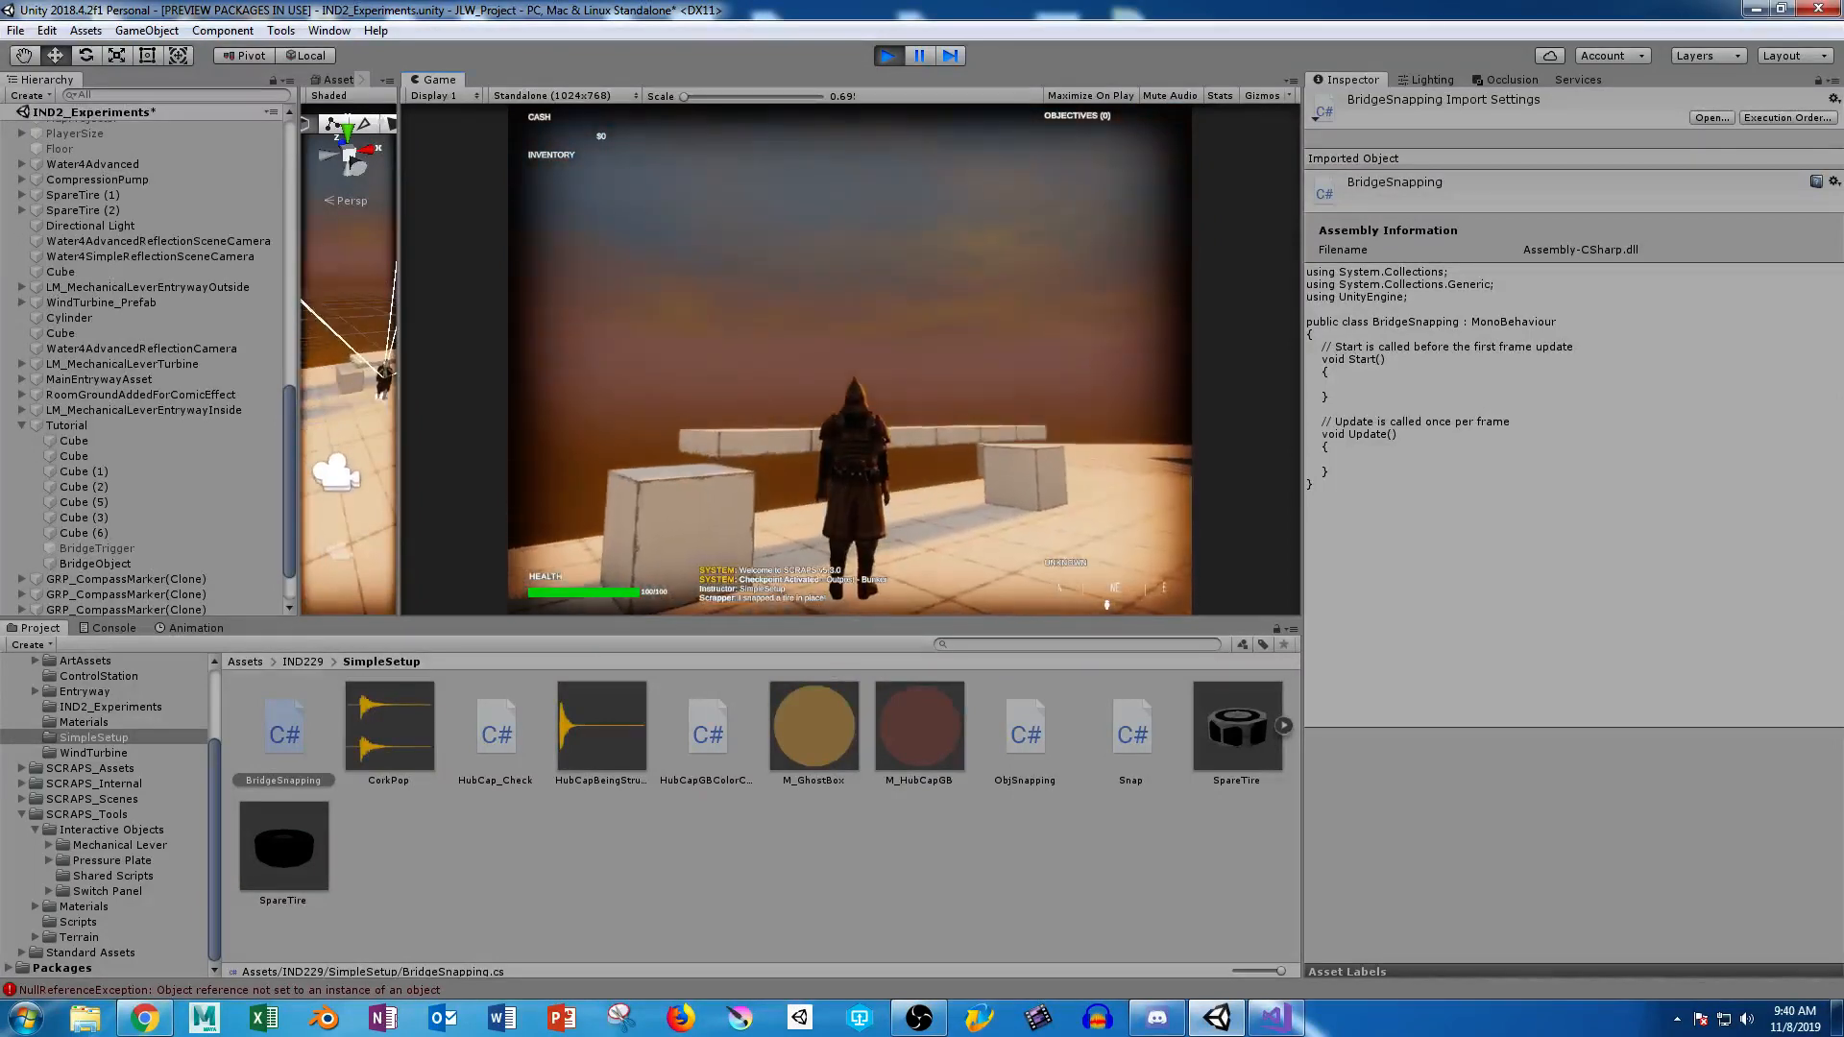
Walk around the snapped bridge, try the gravnull near the low wall, and stop the play test.
key("w")
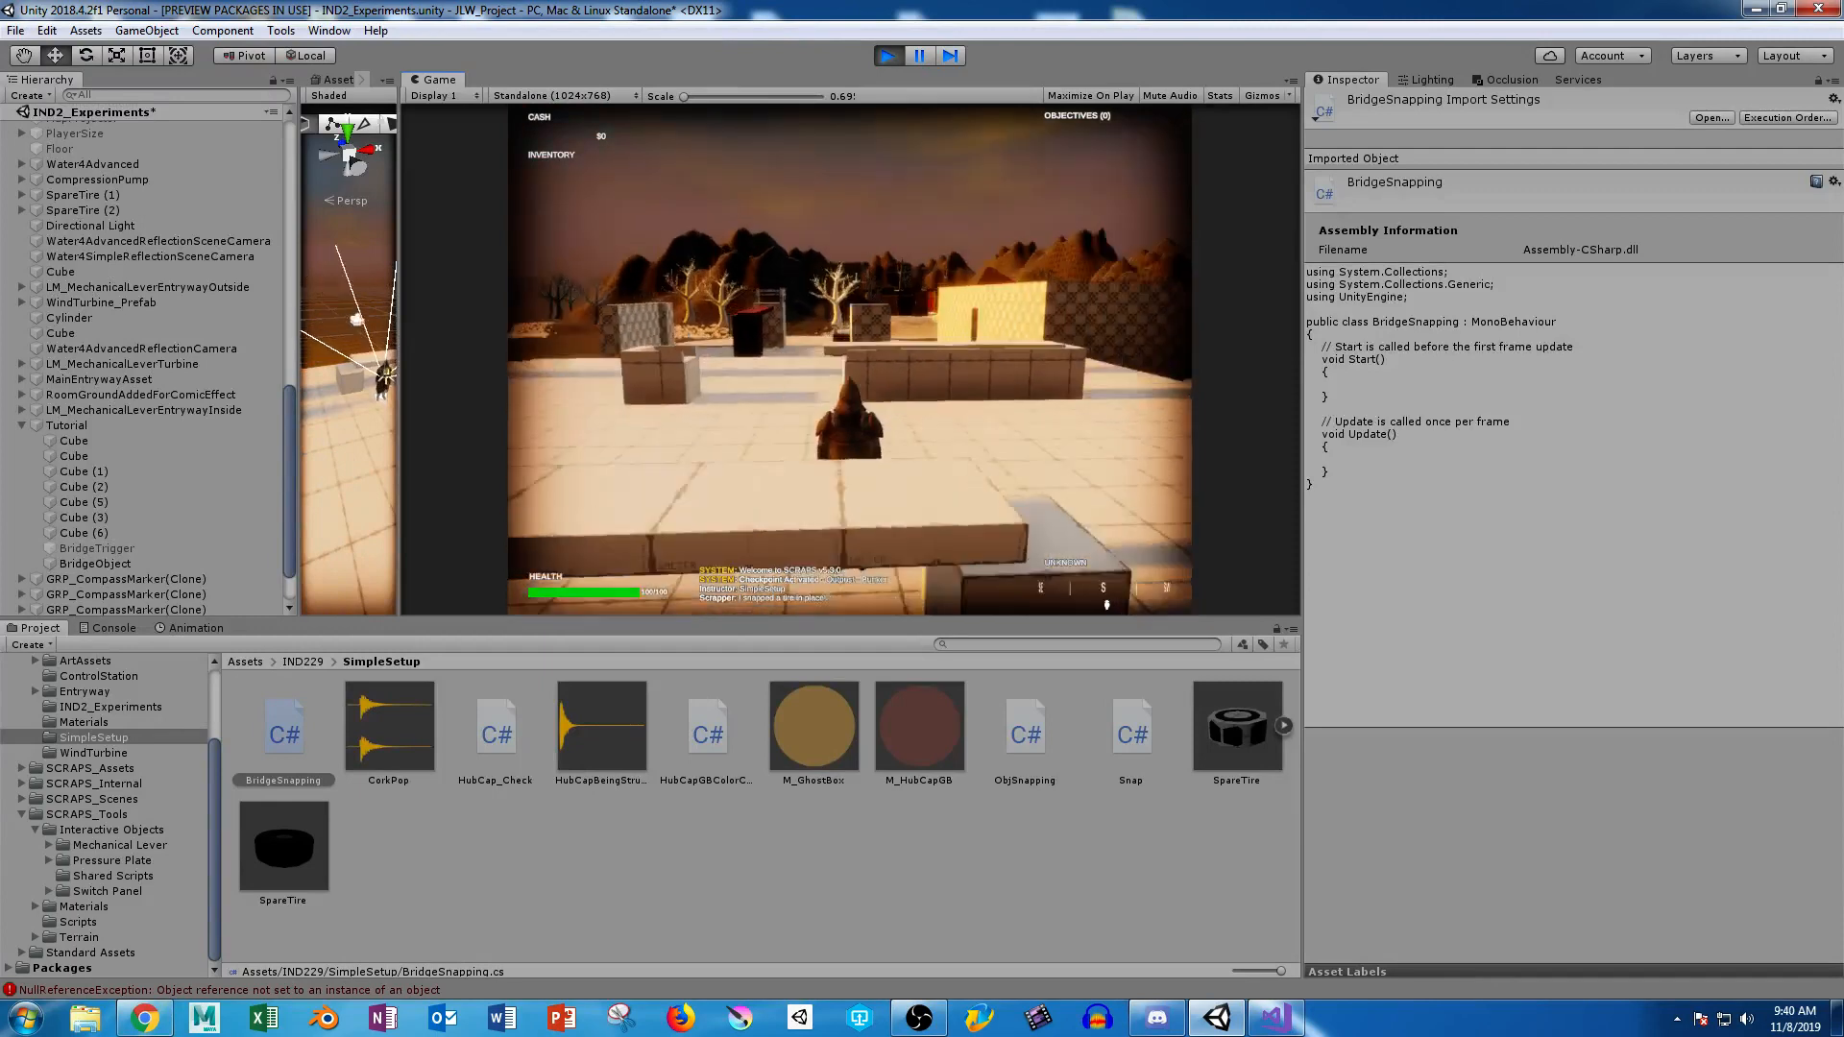
key("w")
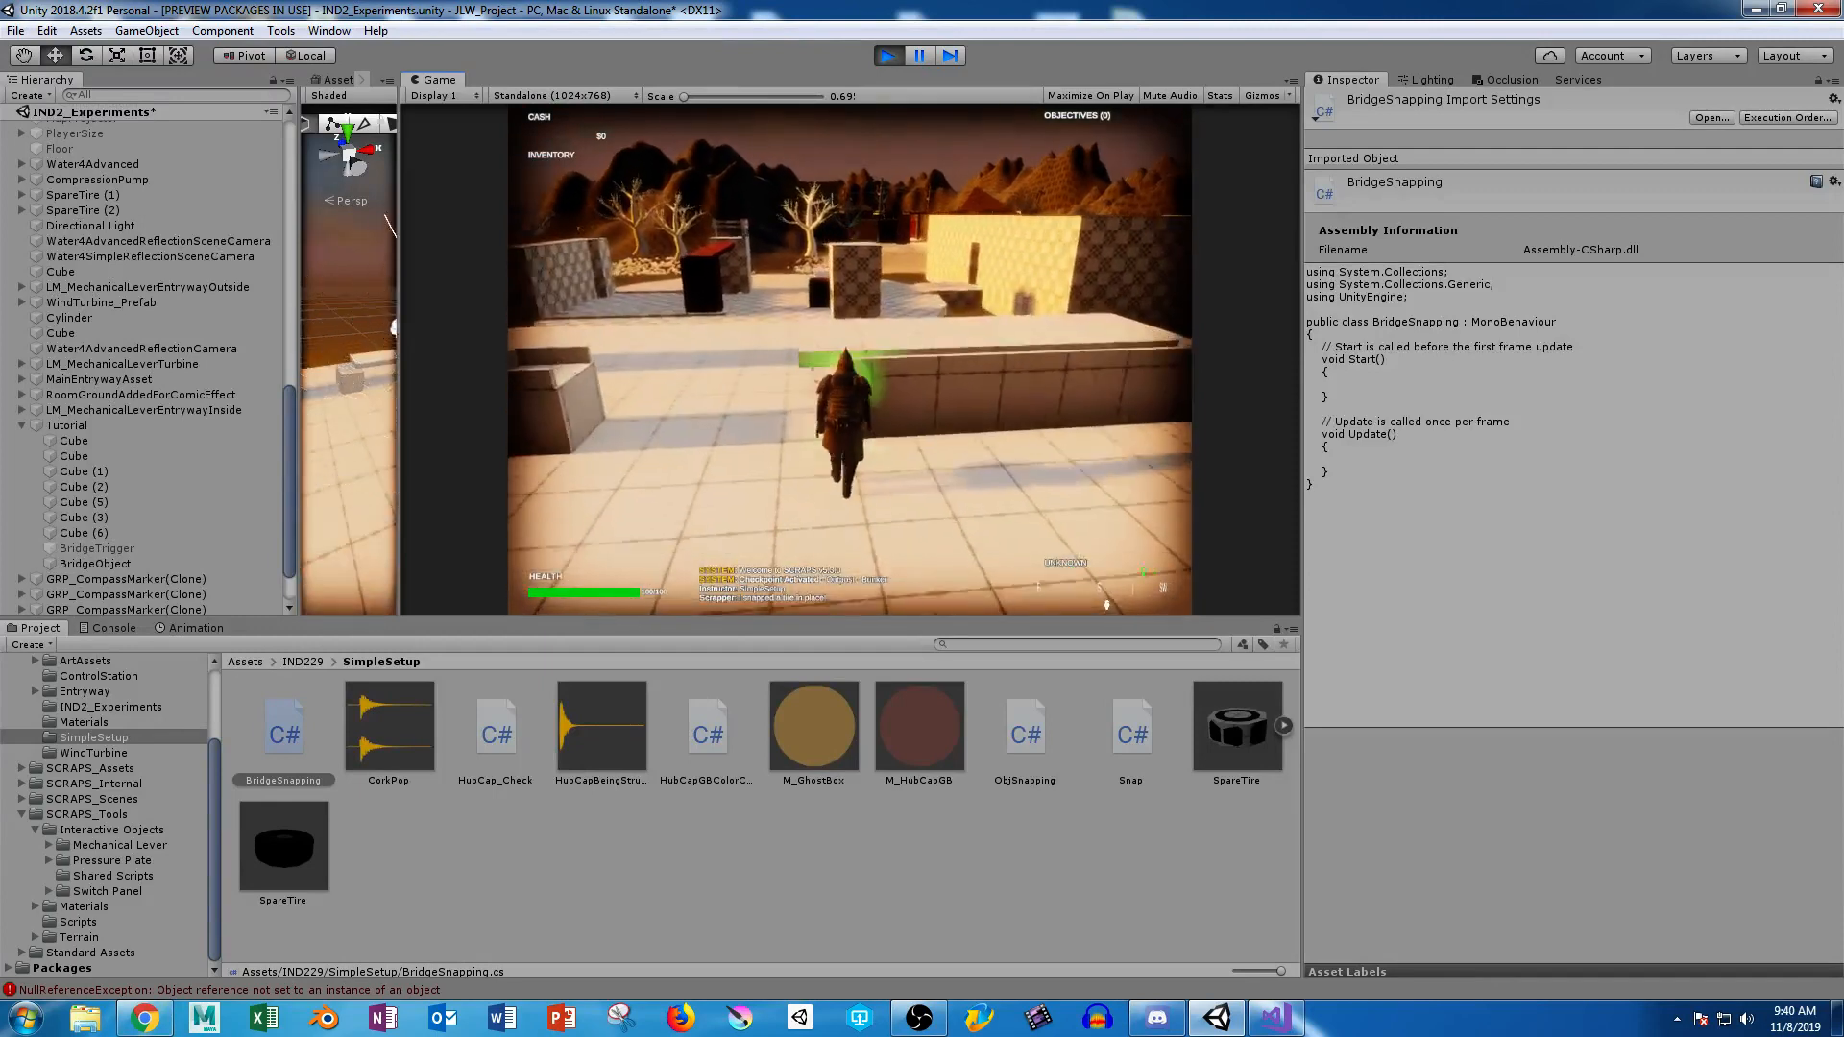
key("s")
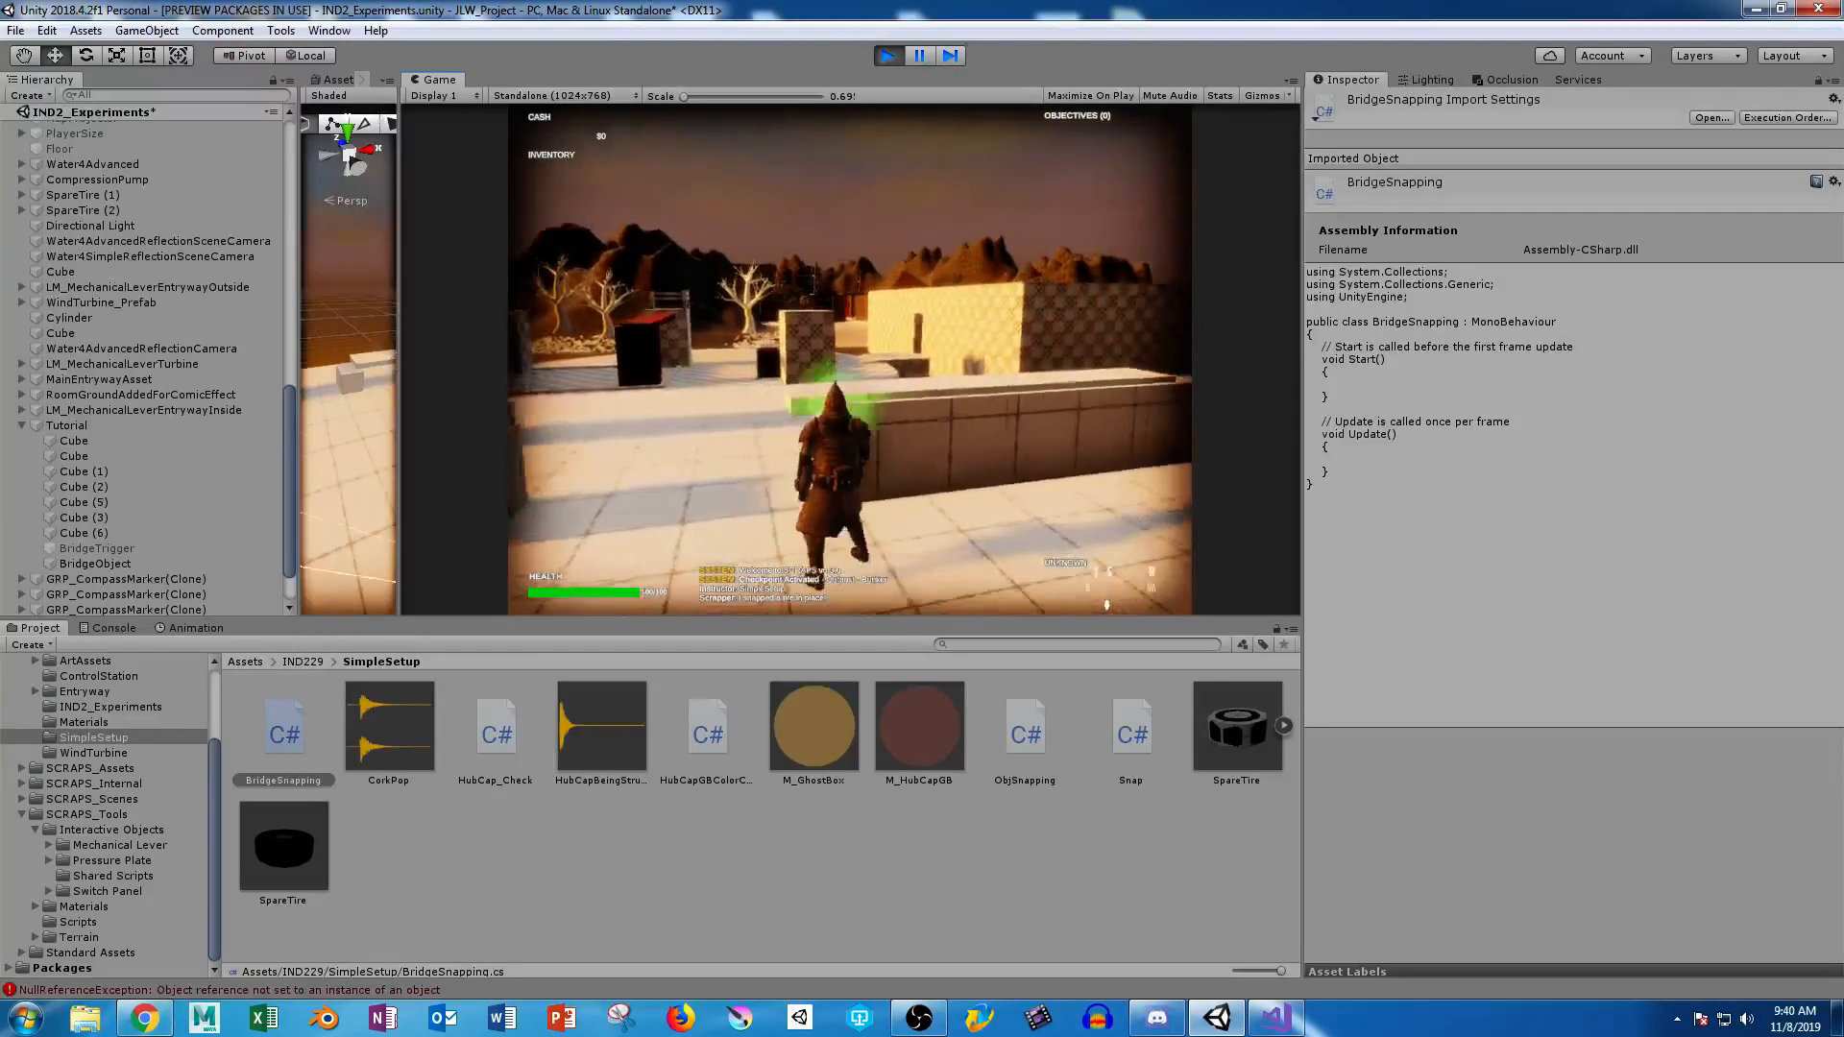
key("w")
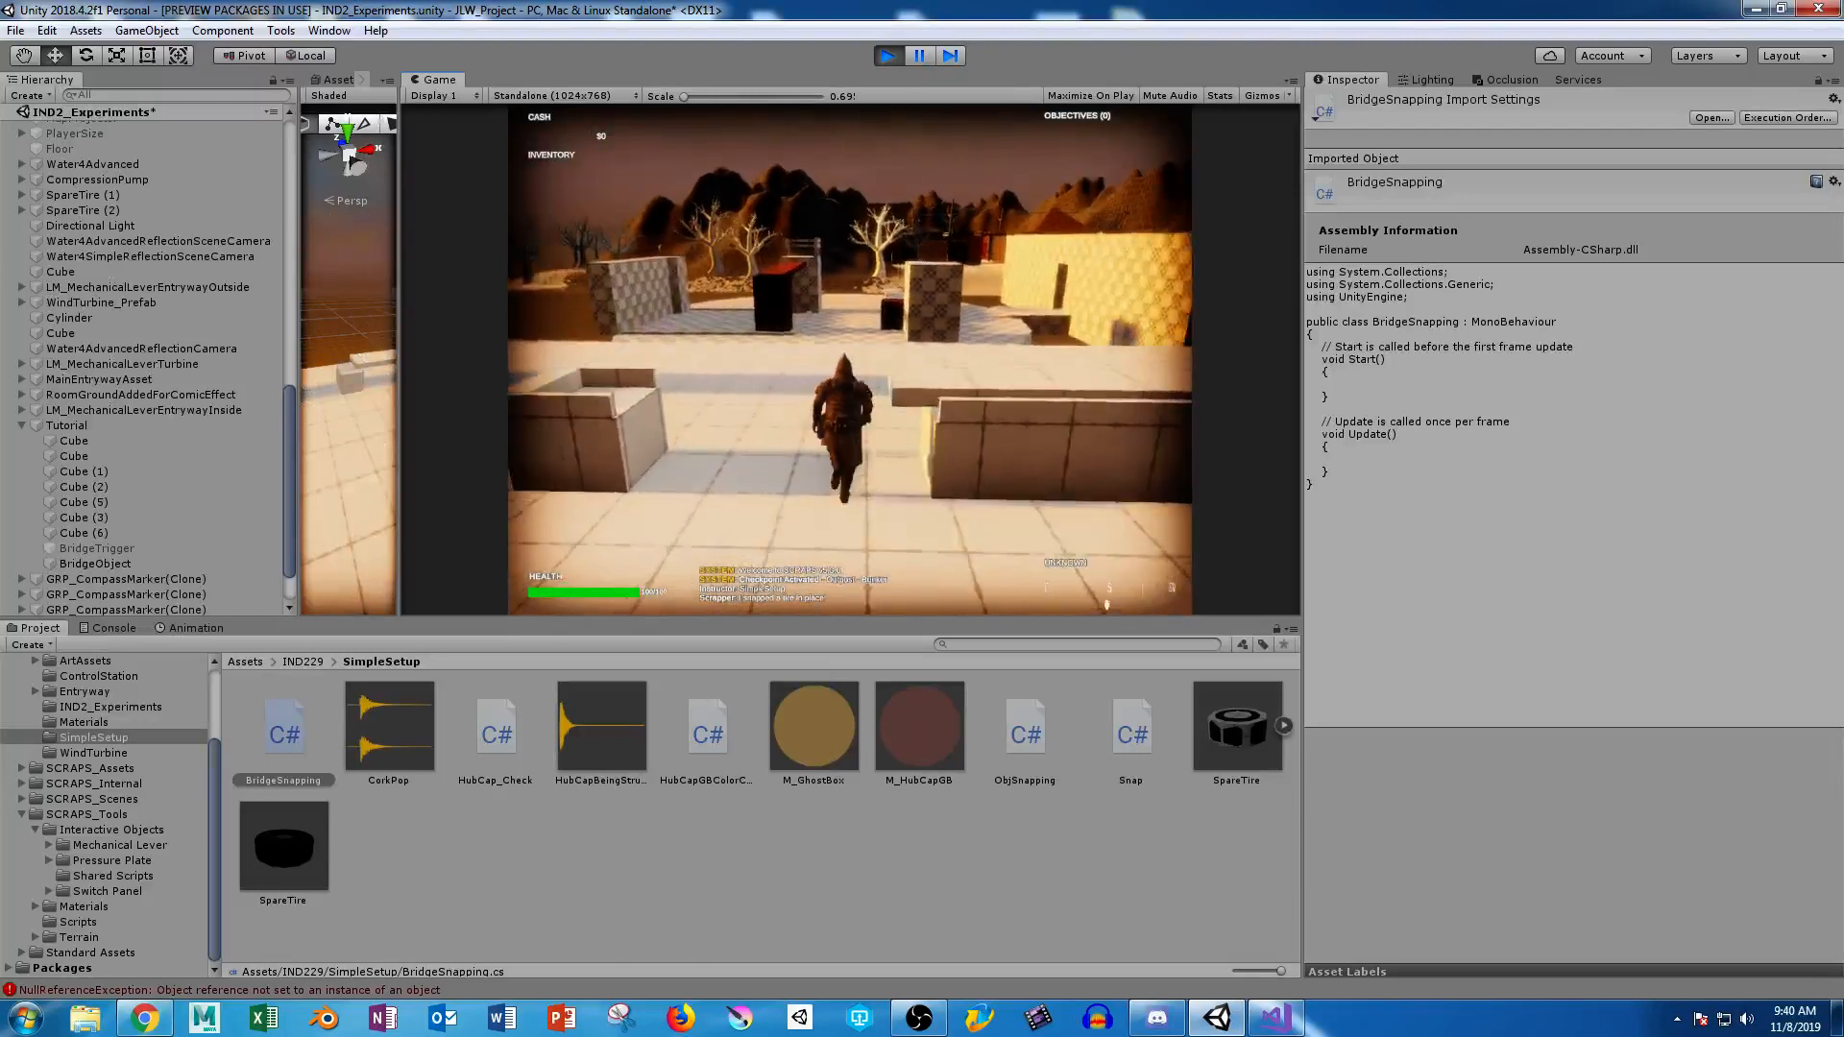
key("w")
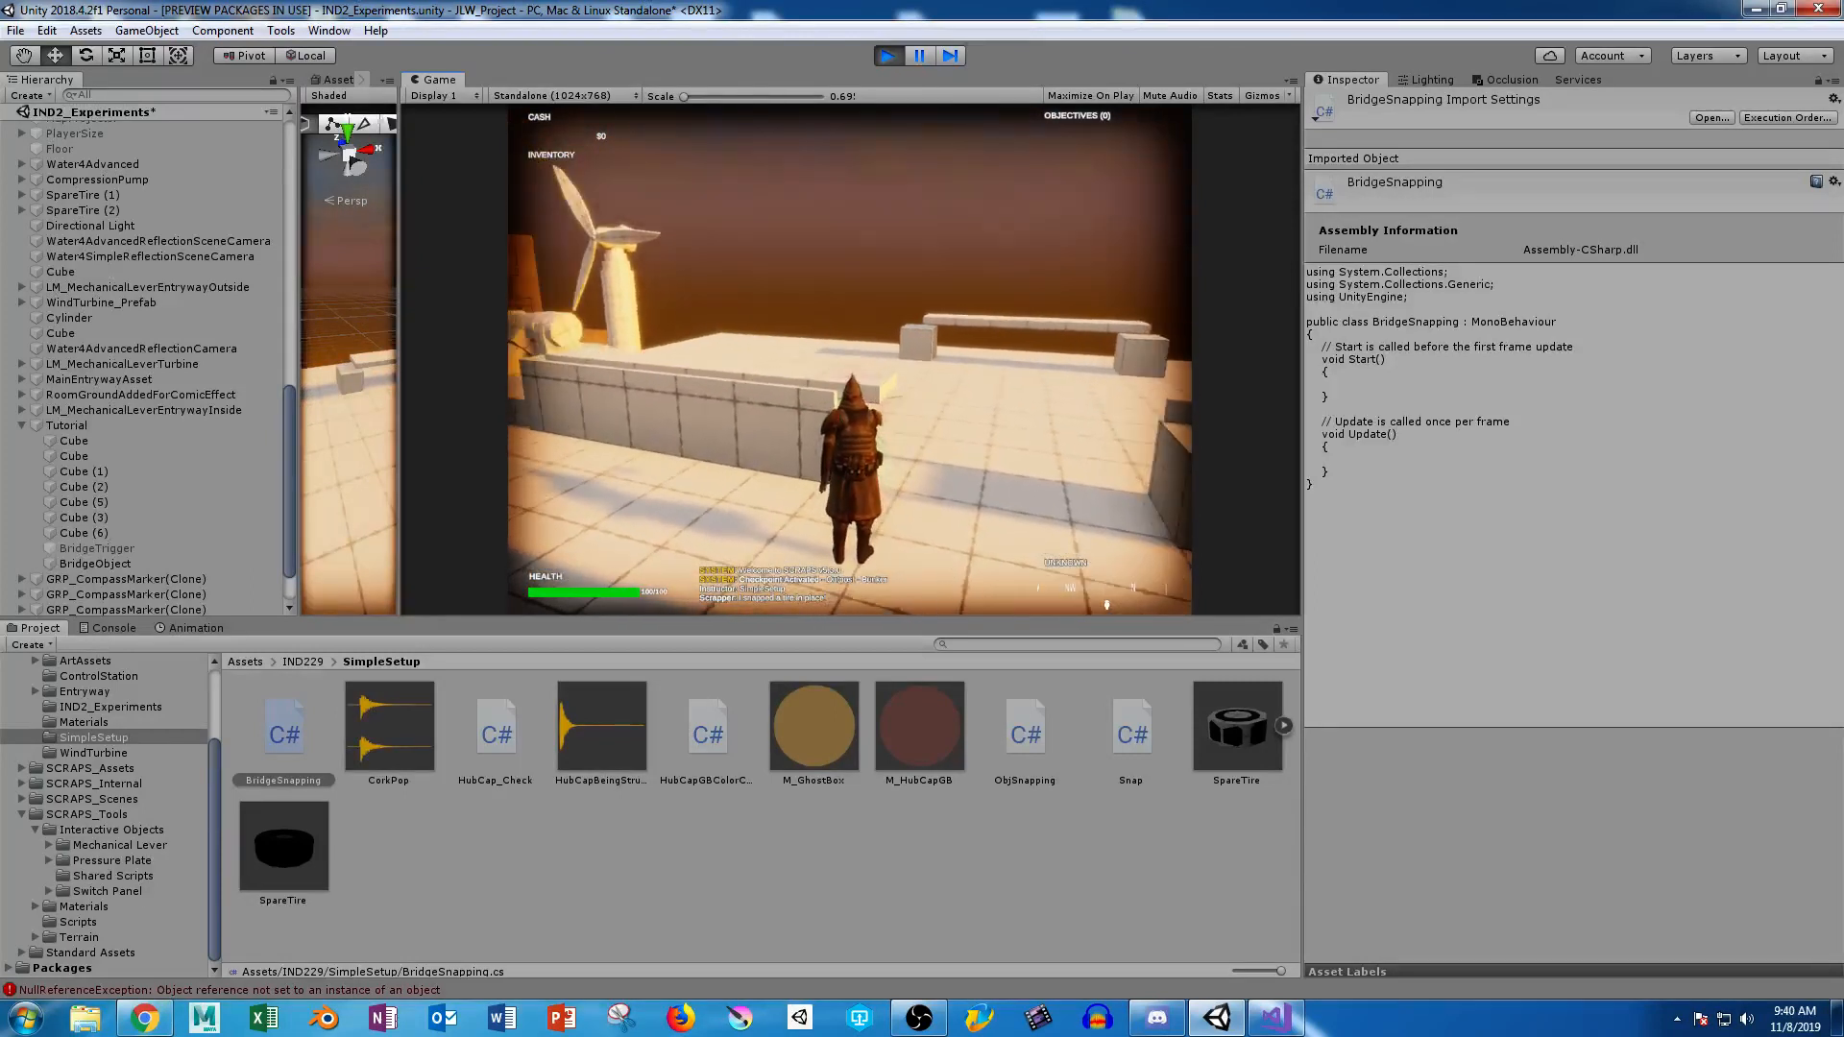
key("Escape")
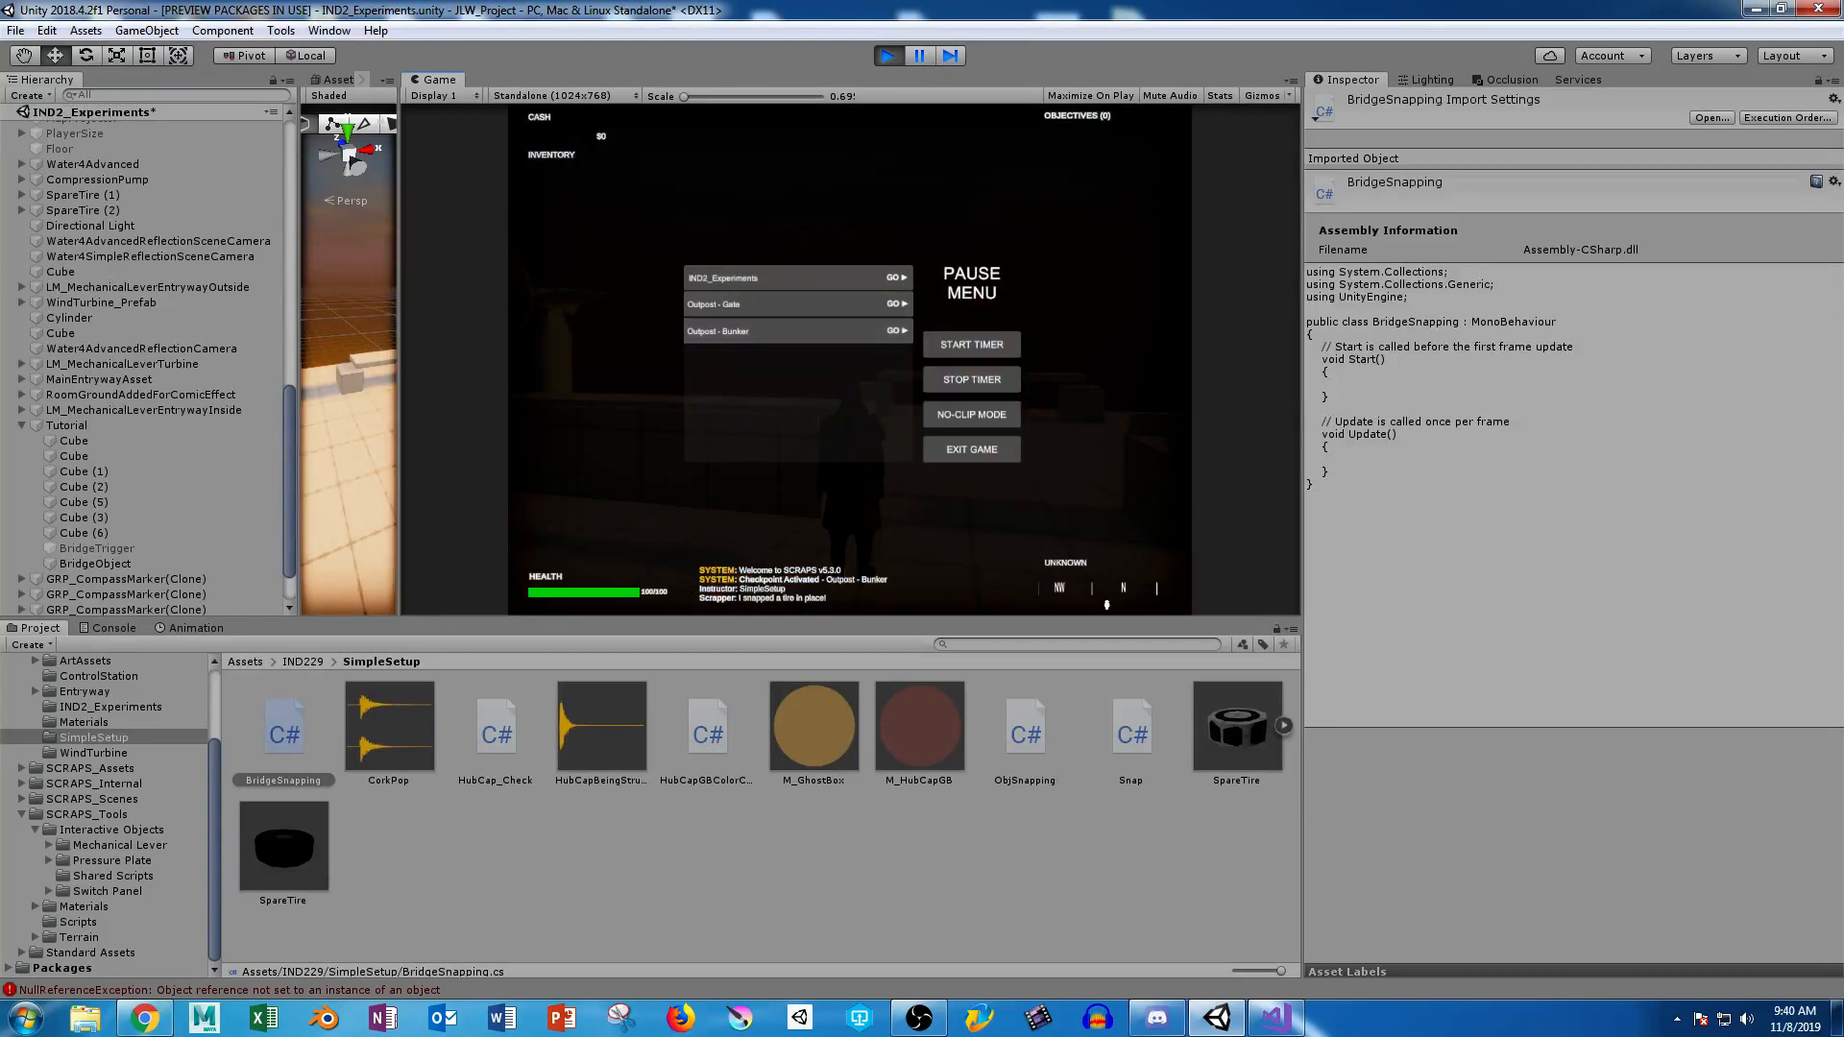
key("ctrl+p")
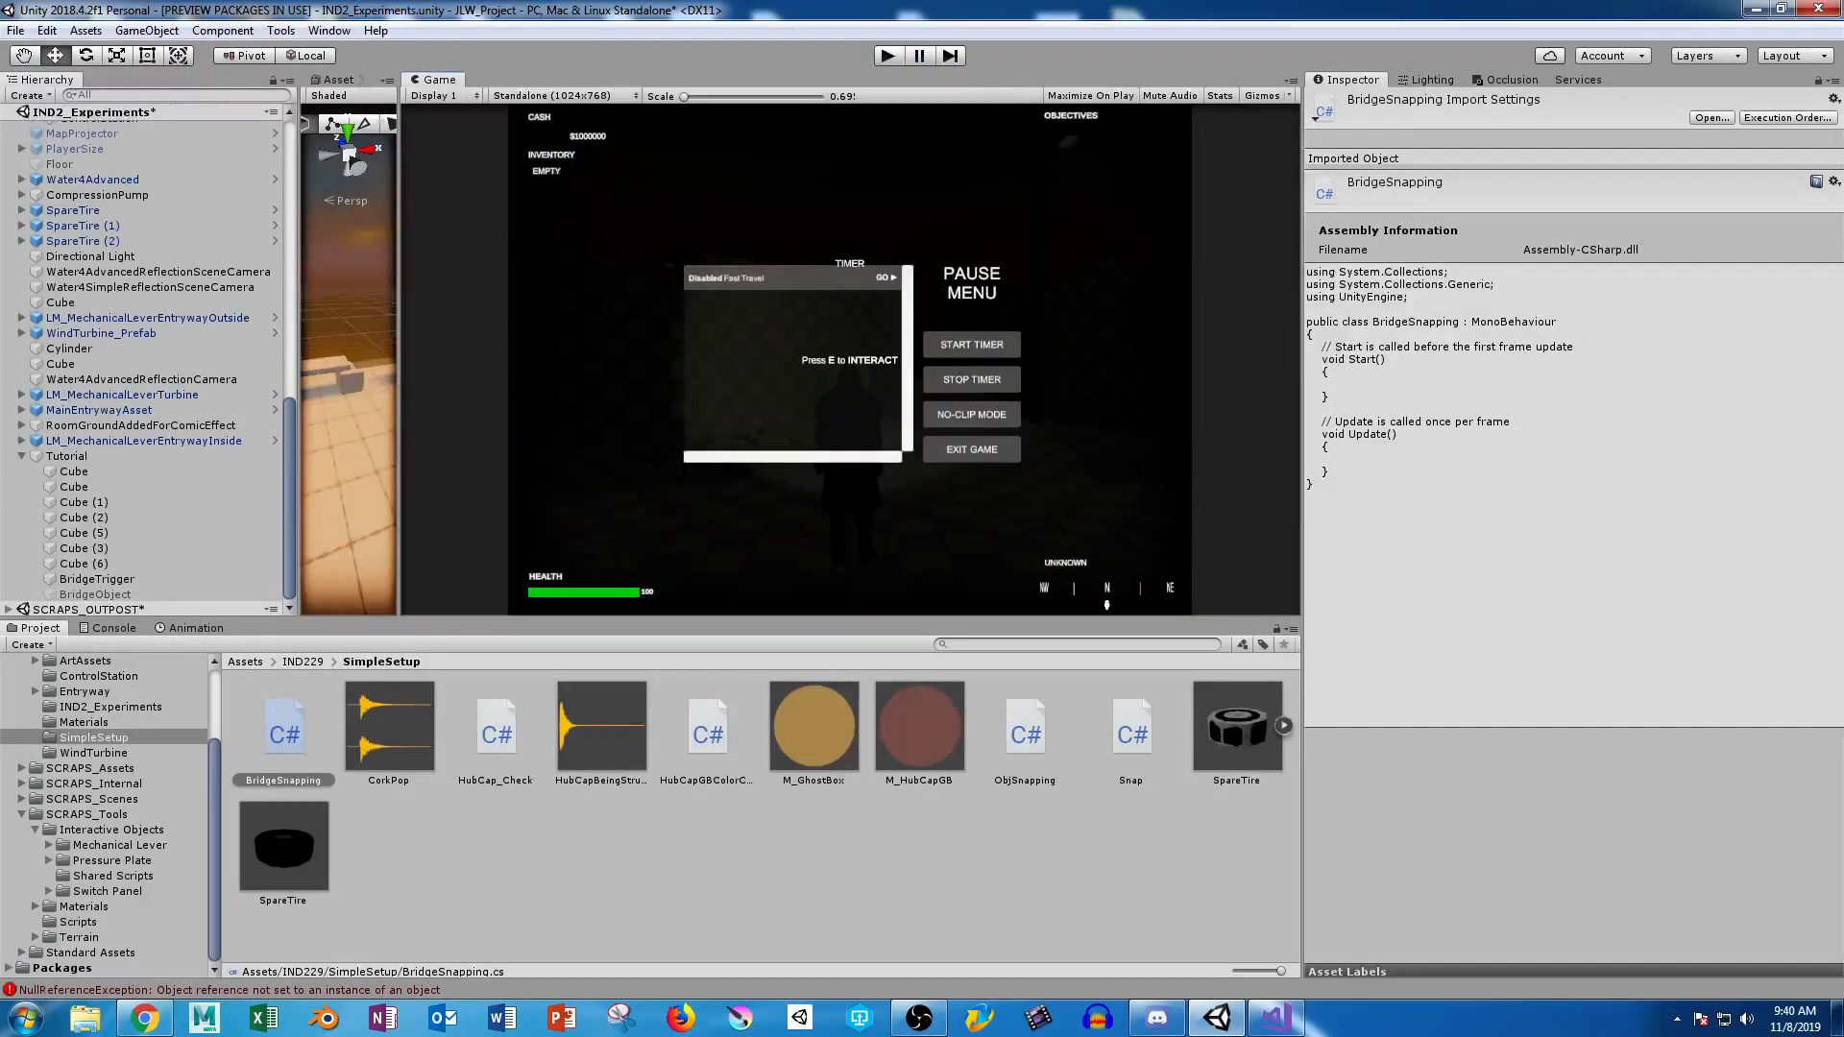
Raise the plank Cube (6) to Y 2.28 and play-test how it falls onto the floor.
left_click_drag(400, 312, 1107, 312)
left_click(324, 403)
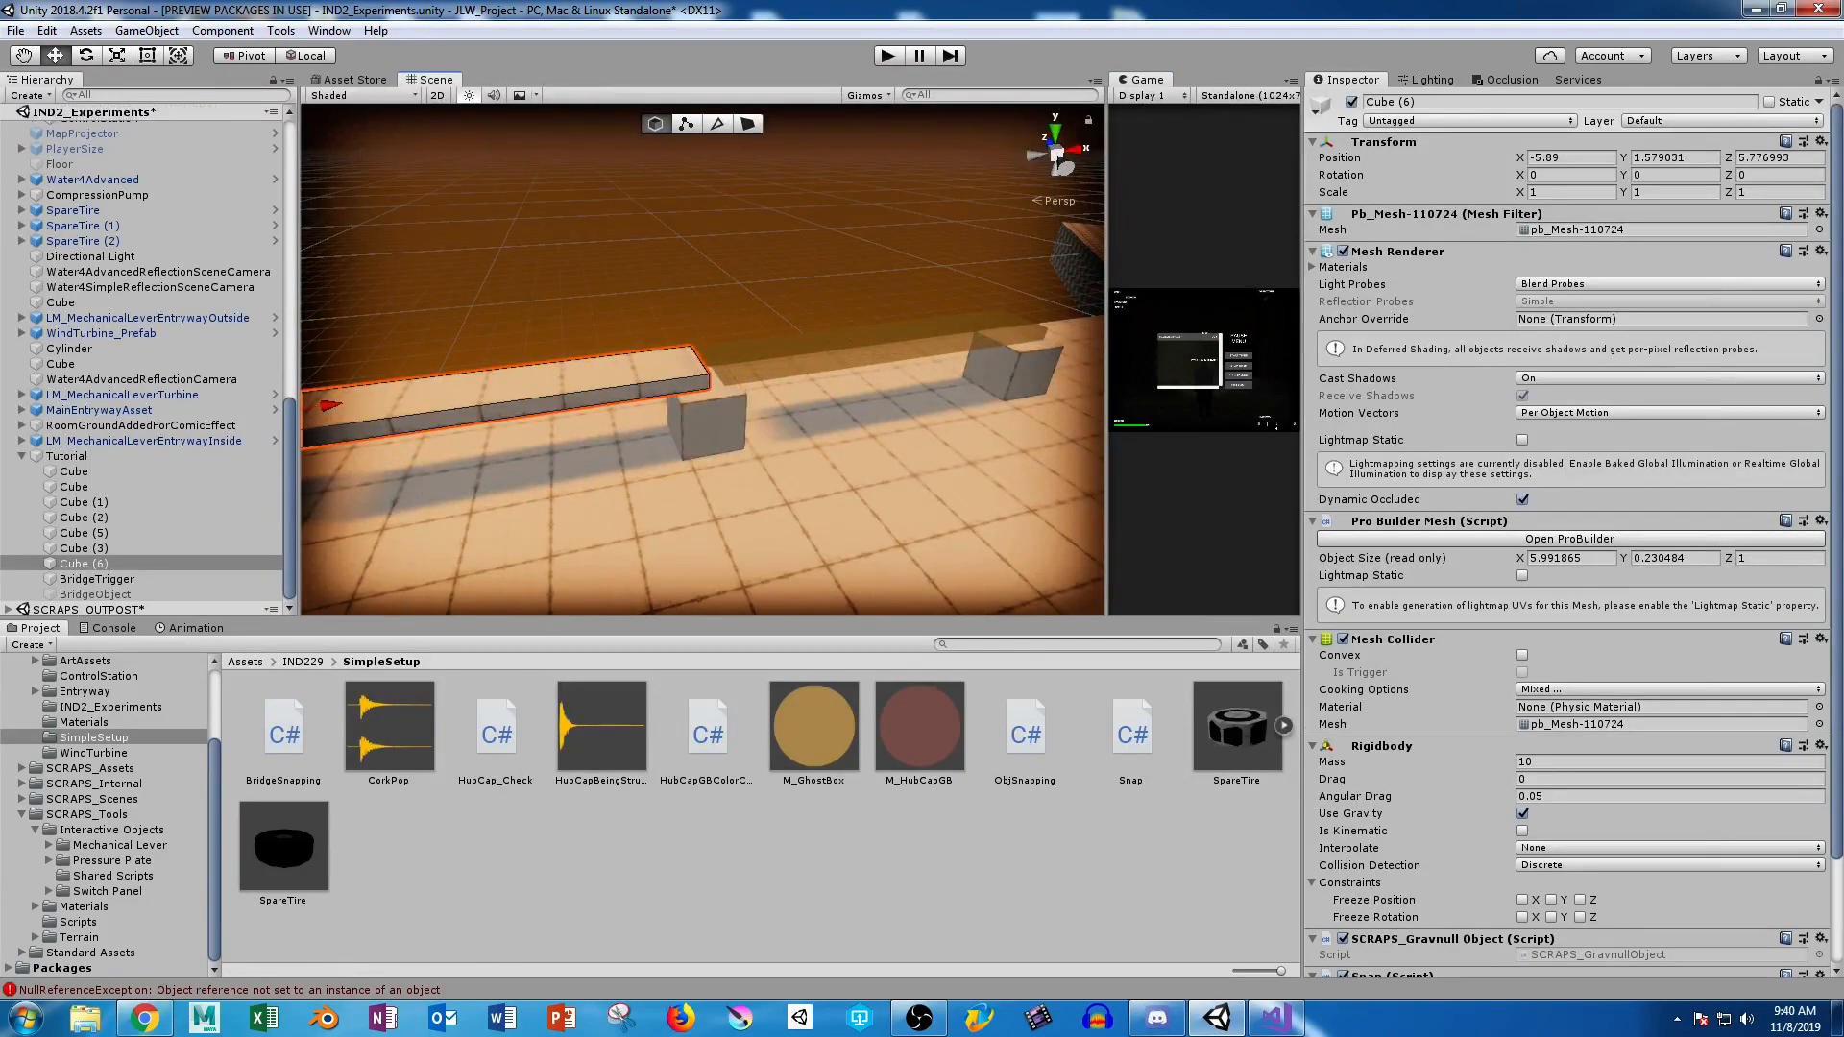
key("f")
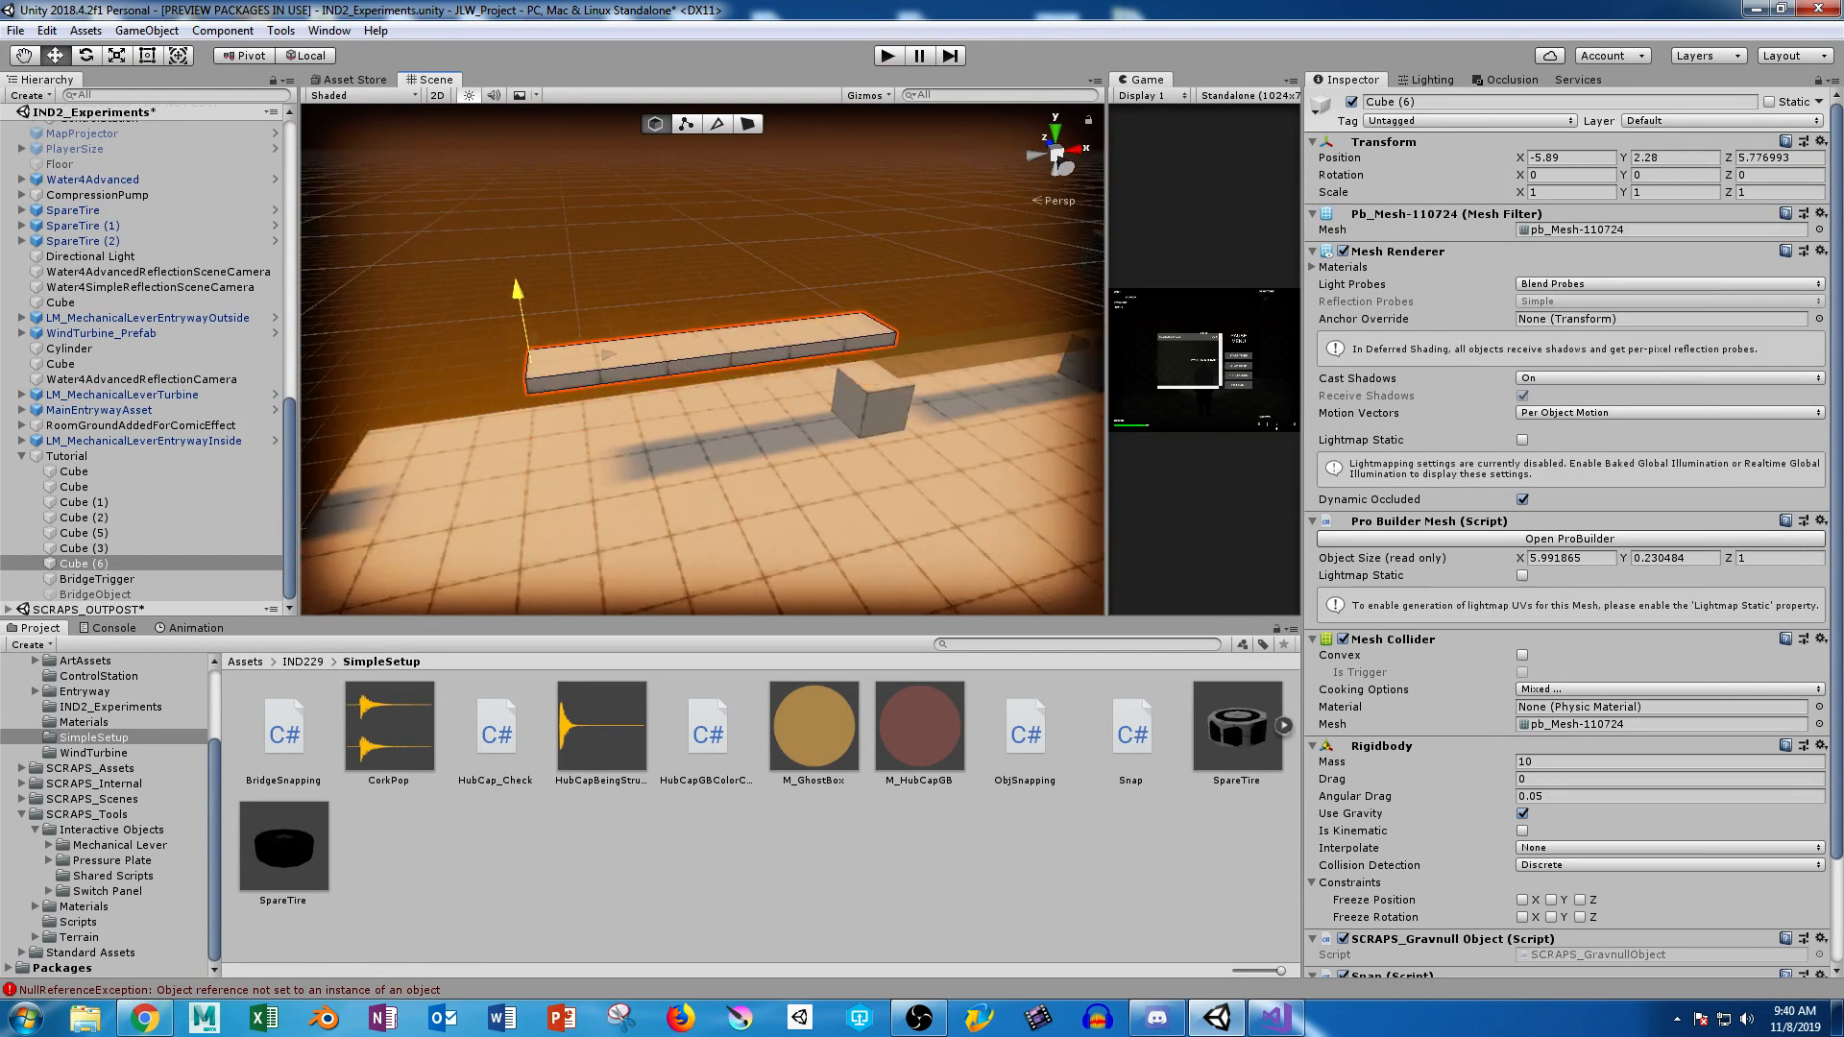
key("ctrl+p")
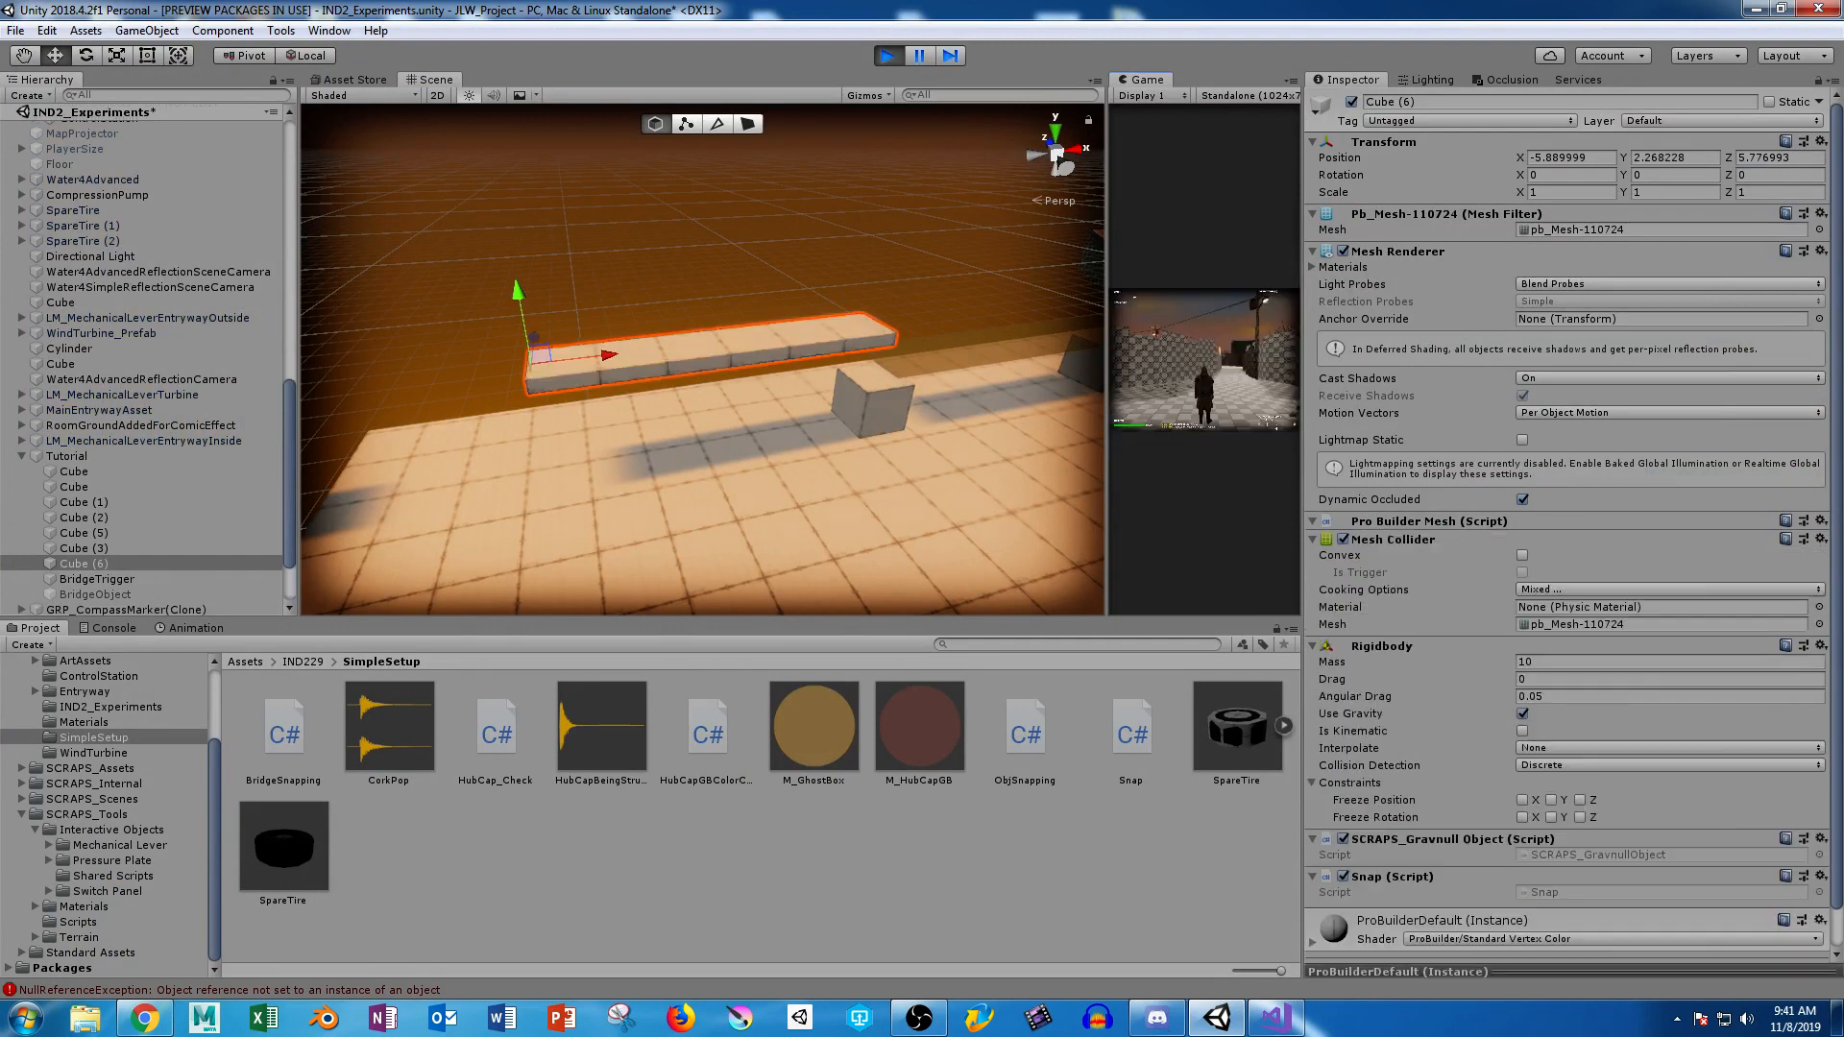
key("Escape")
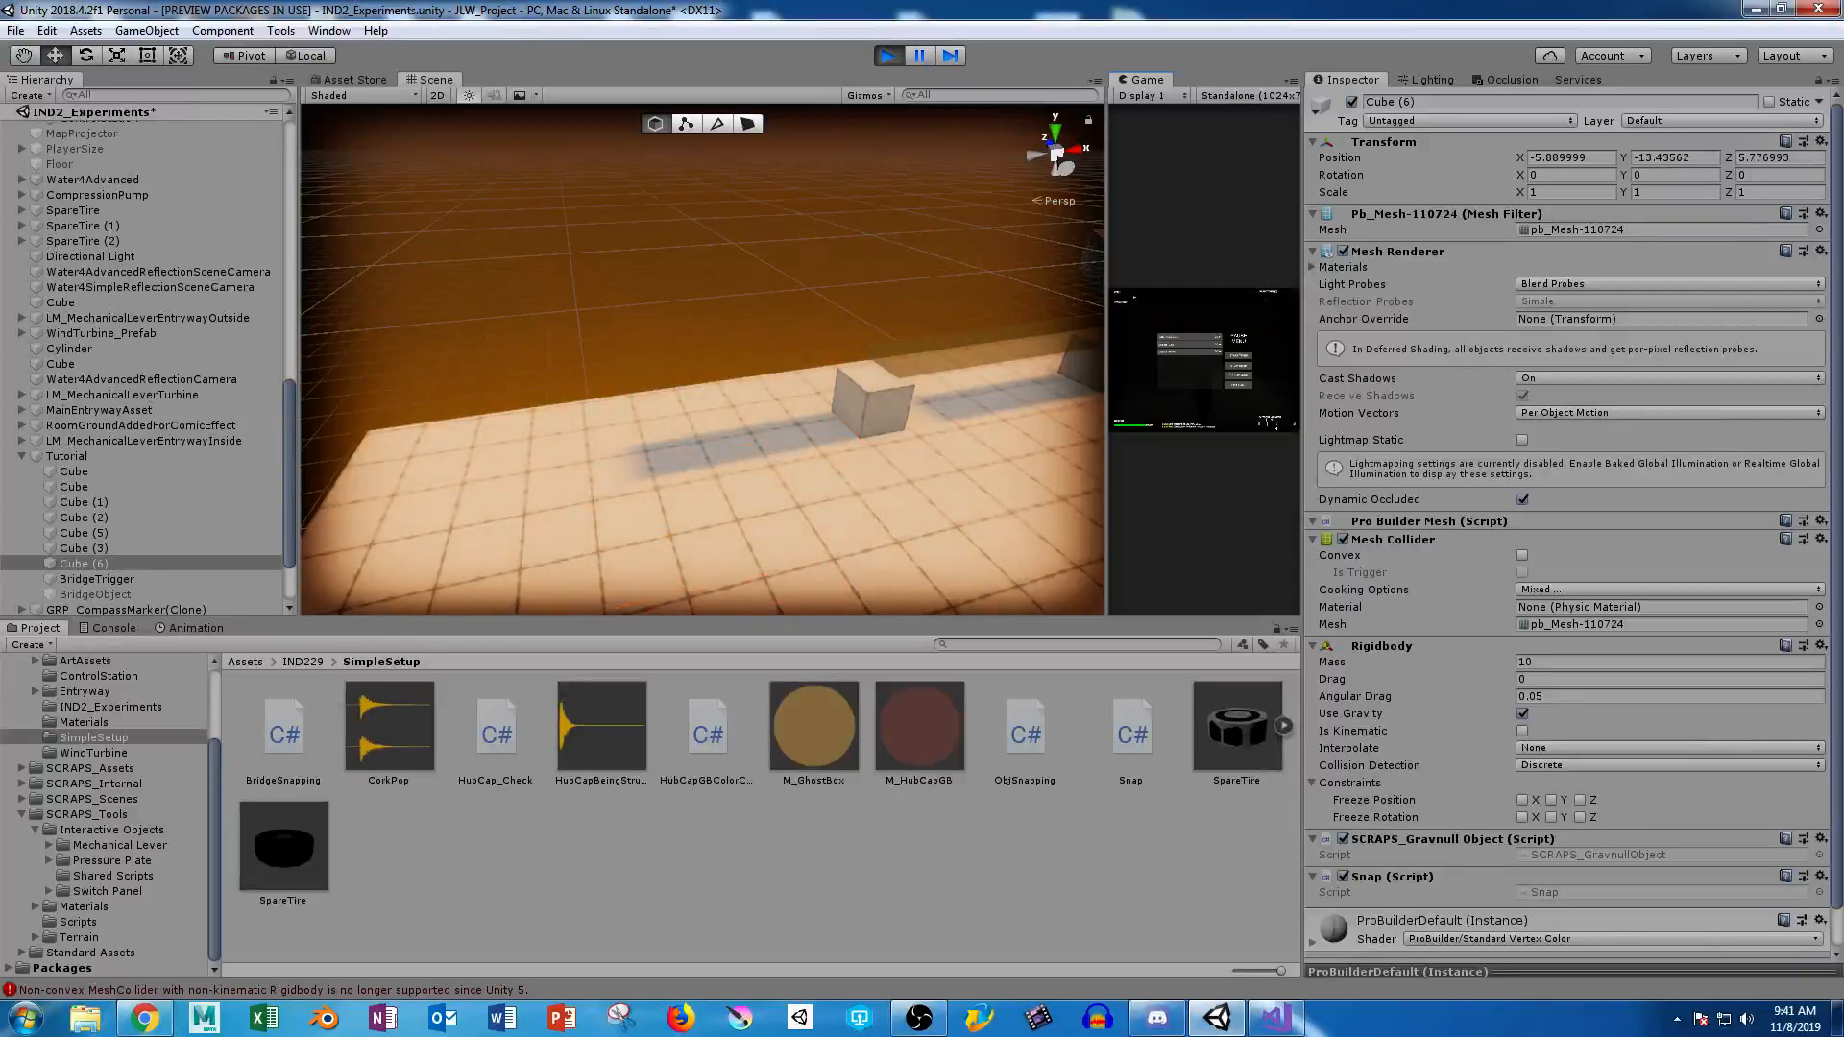
key("ctrl+p")
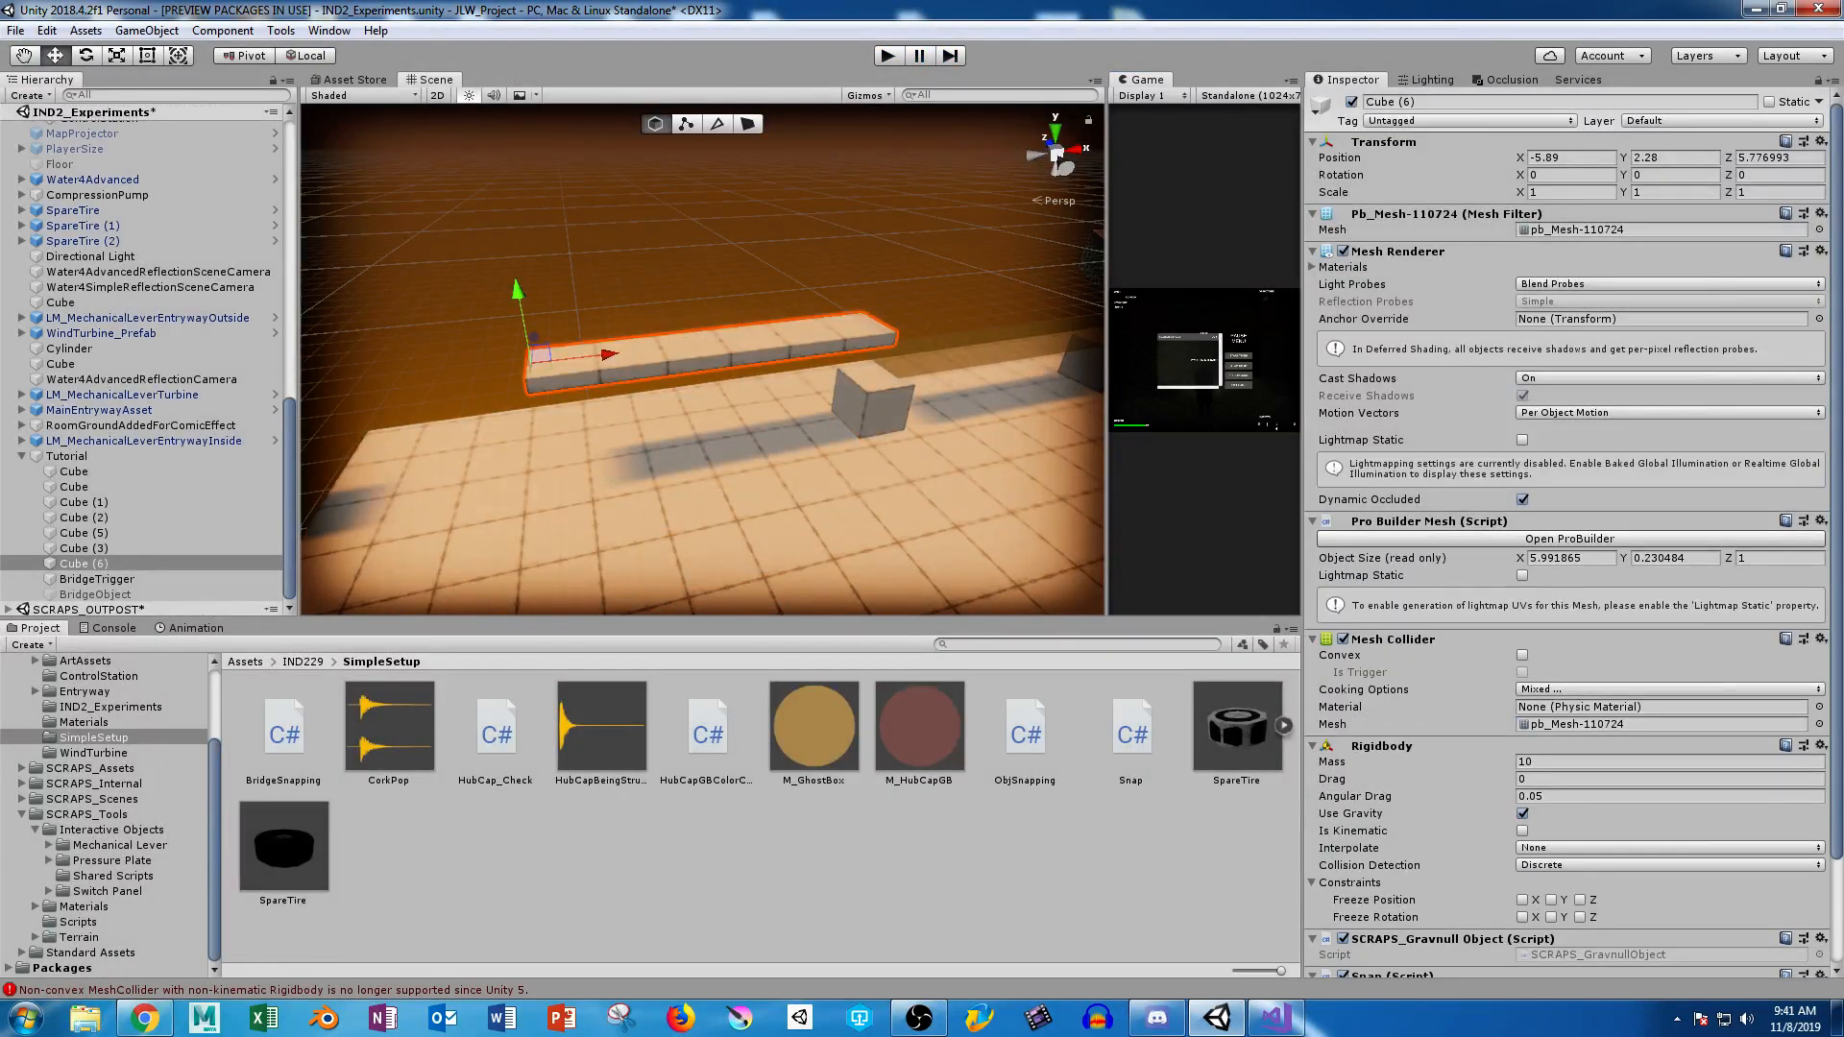
Enable Convex on Cube (6)'s Mesh Collider and run the scene again to test the plank's collision.
left_click(1523, 655)
key("ctrl+p")
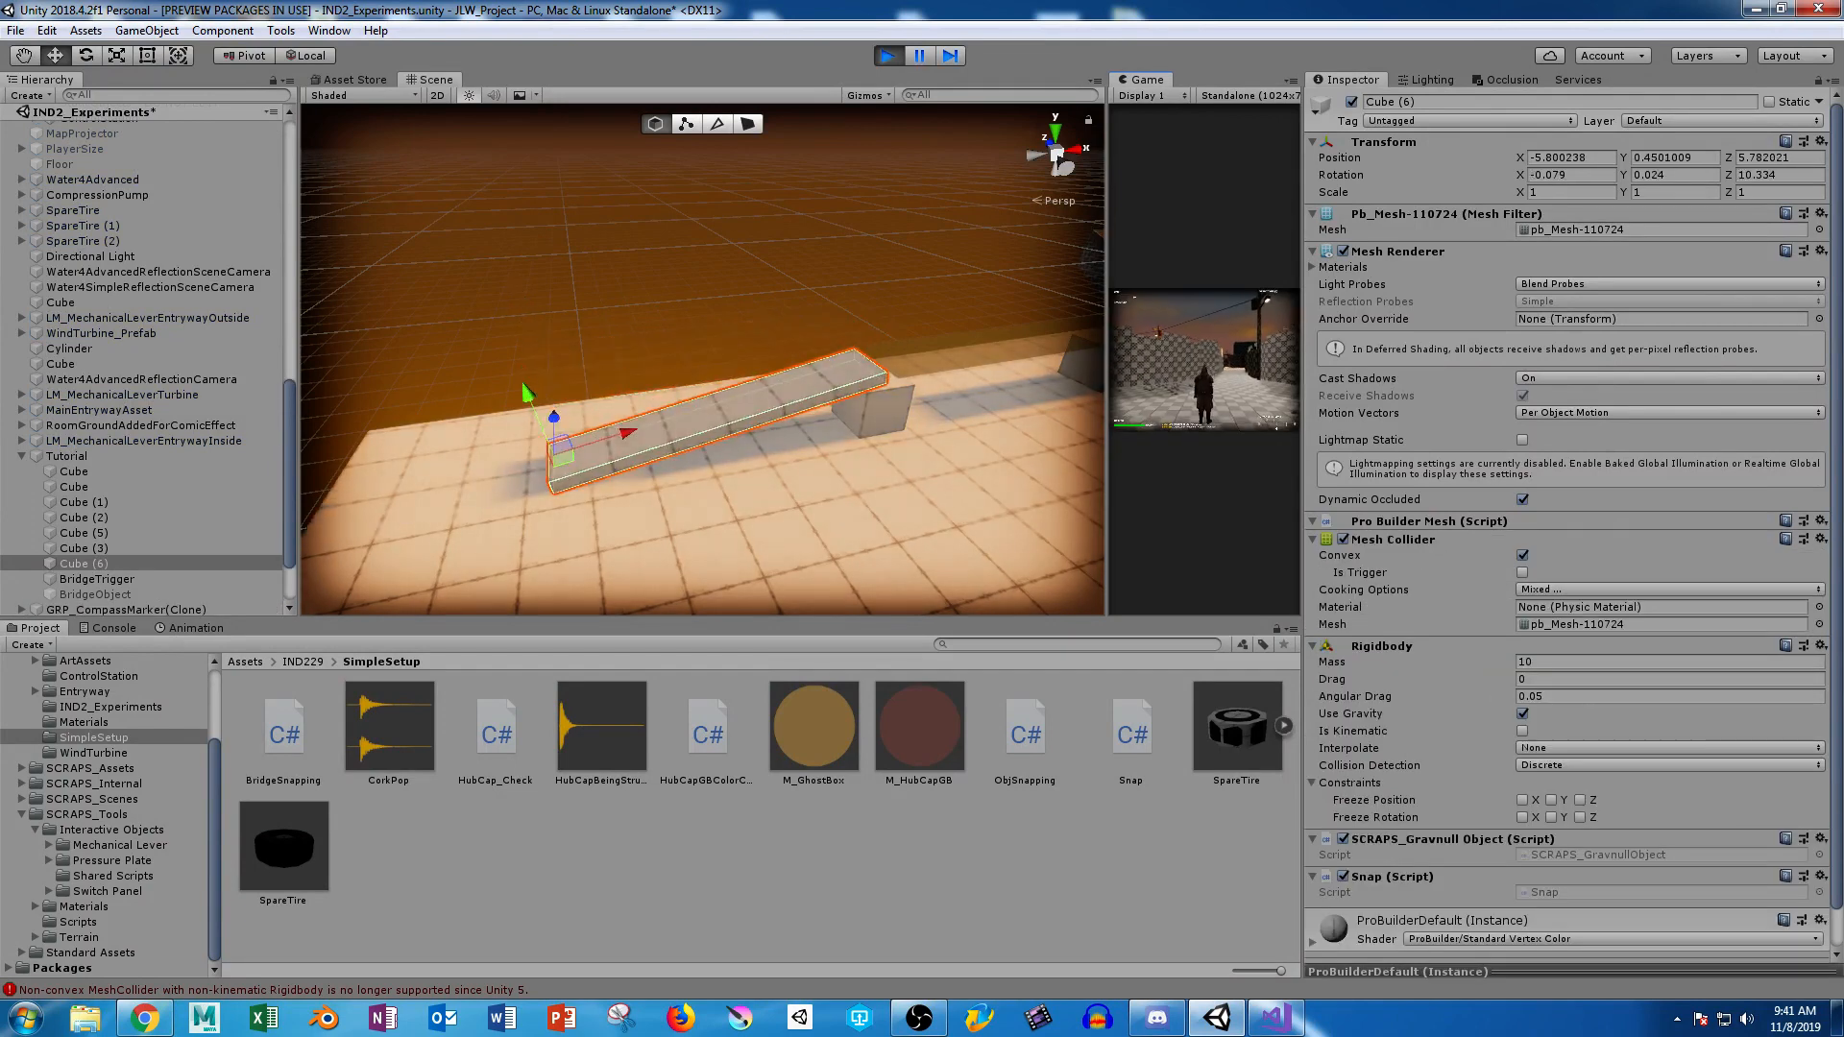
key("Escape")
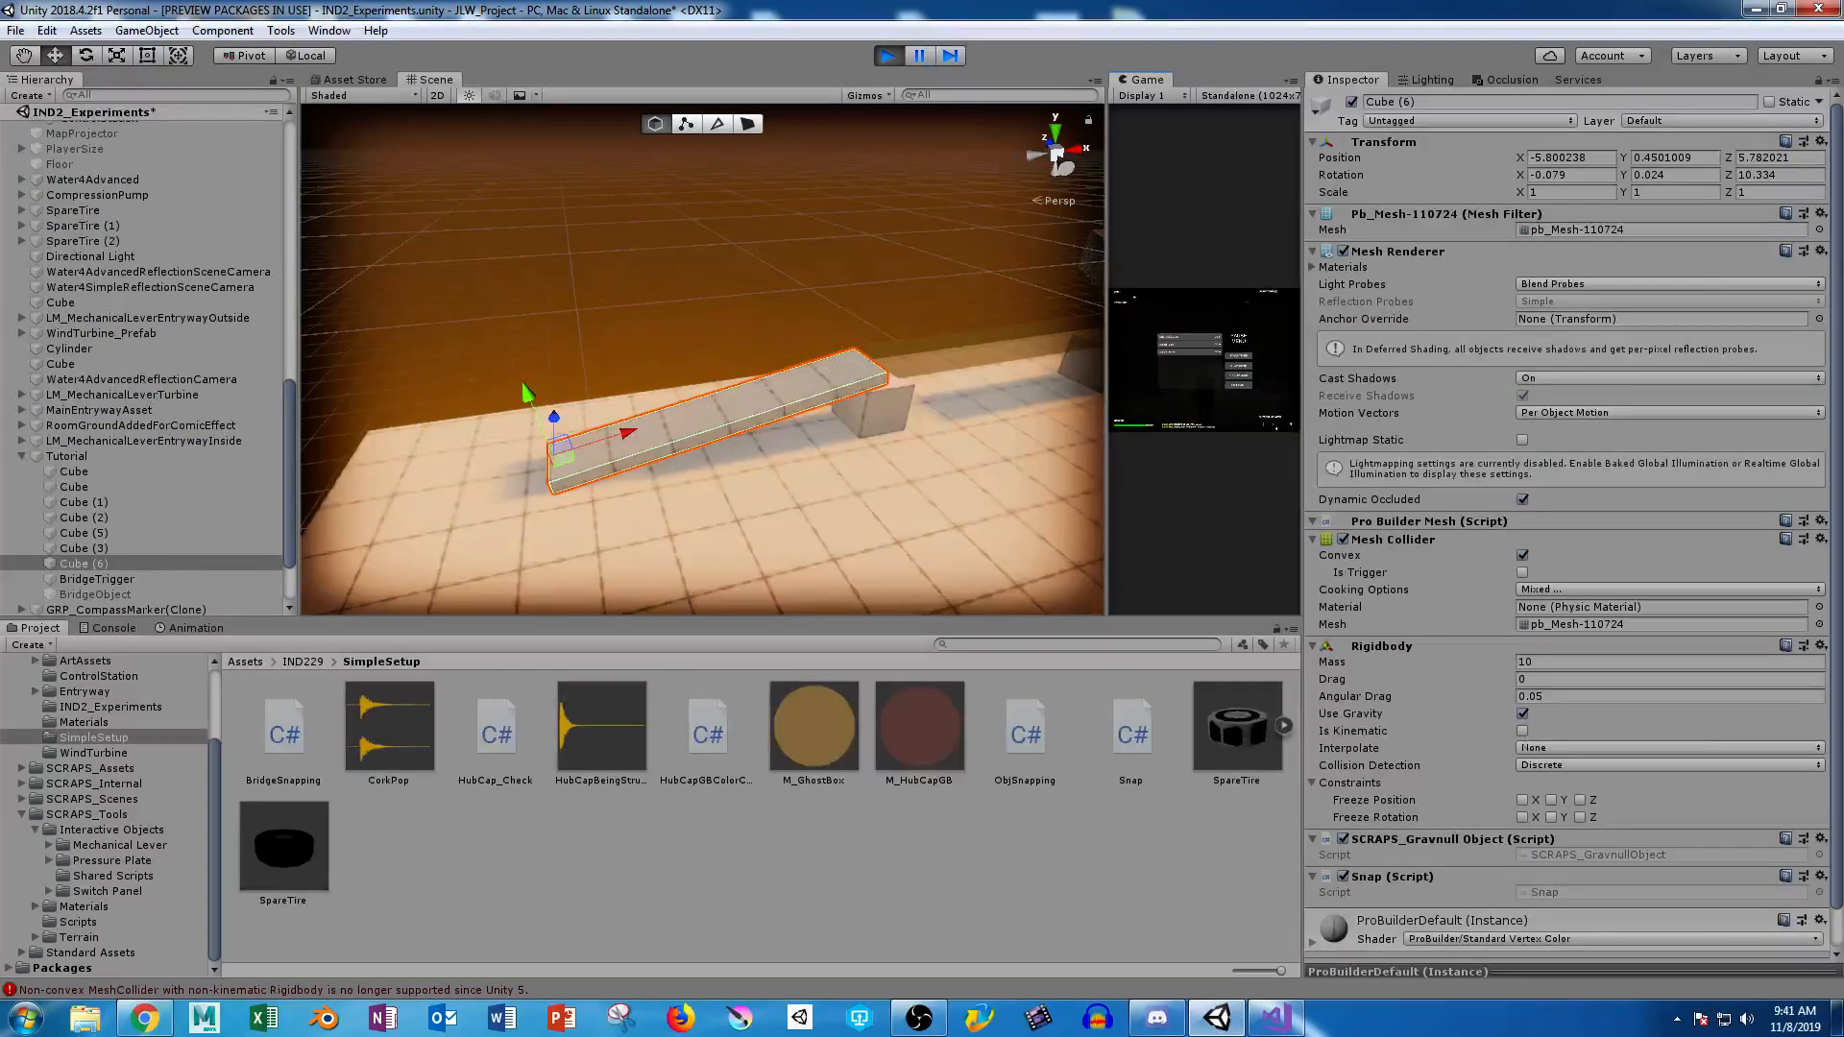
Stop the play test and enable Convex on Cube (5)'s Mesh Collider.
key("ctrl+p")
key("ctrl+p")
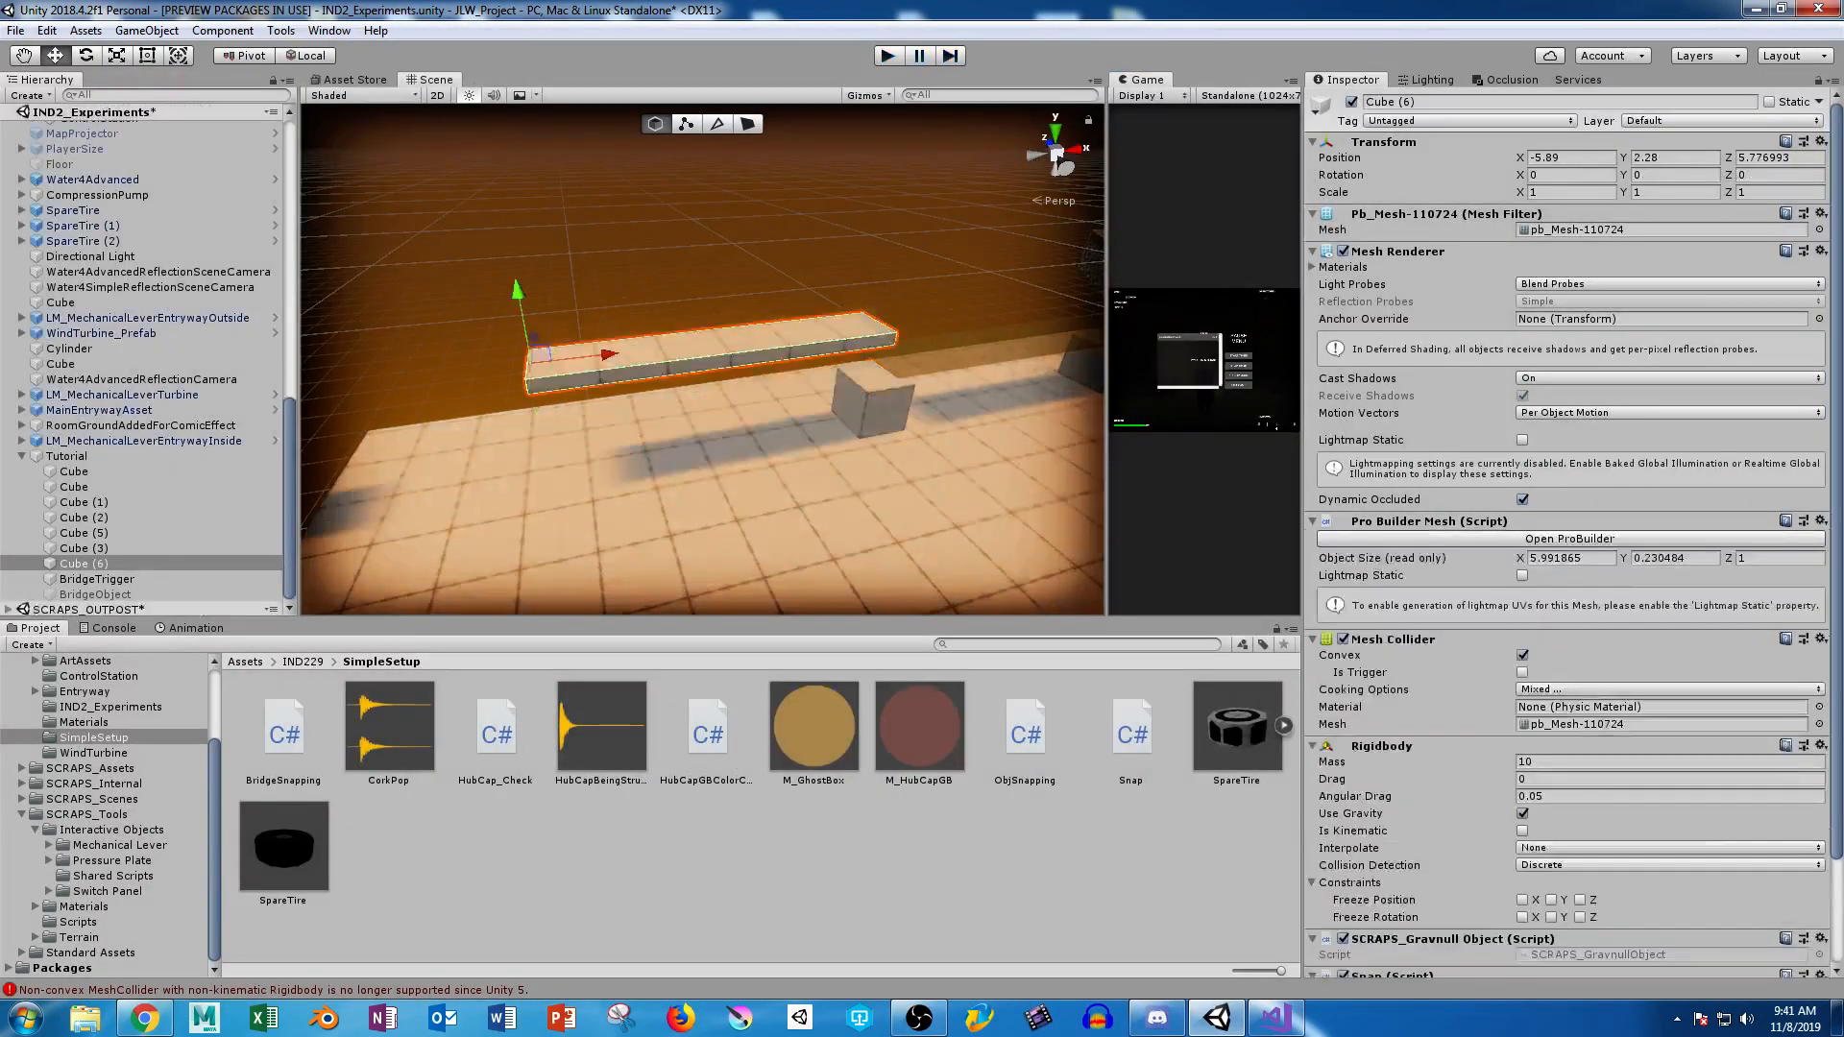
right_click_drag(615, 365, 951, 348)
left_click(672, 476)
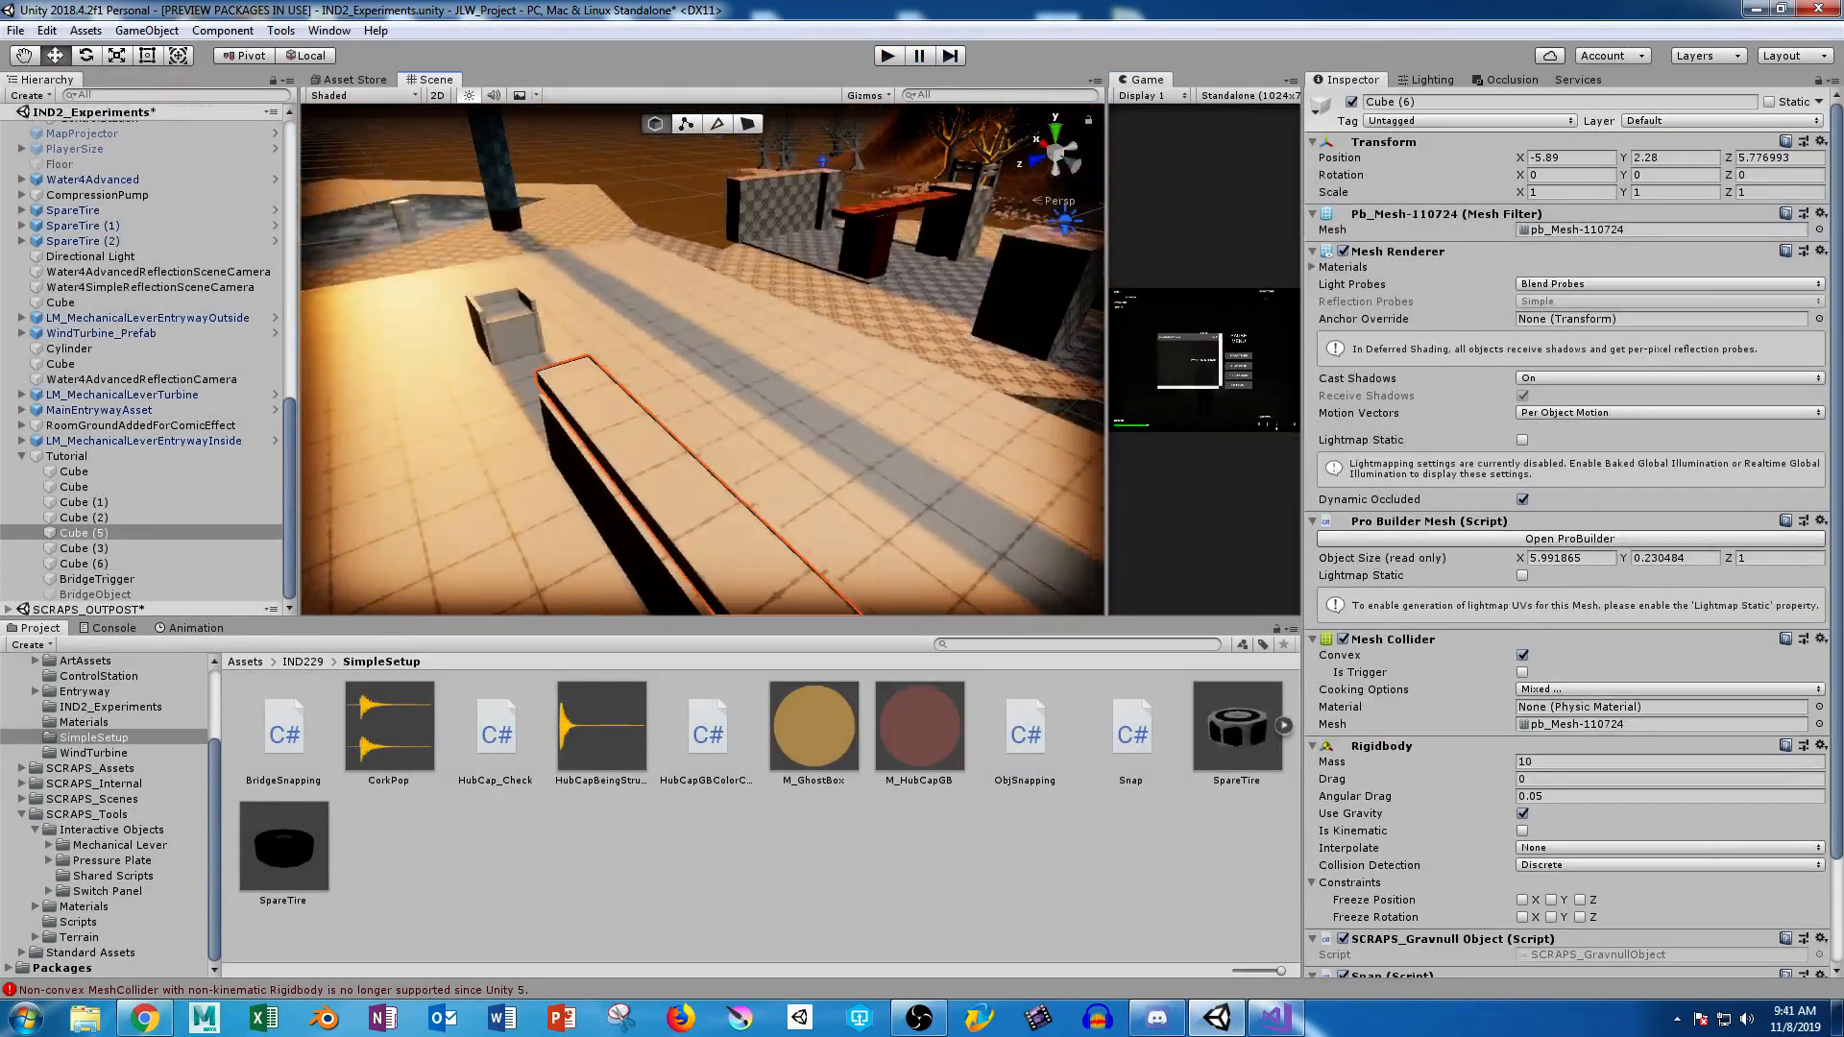
scroll(1570, 576, "down", 3)
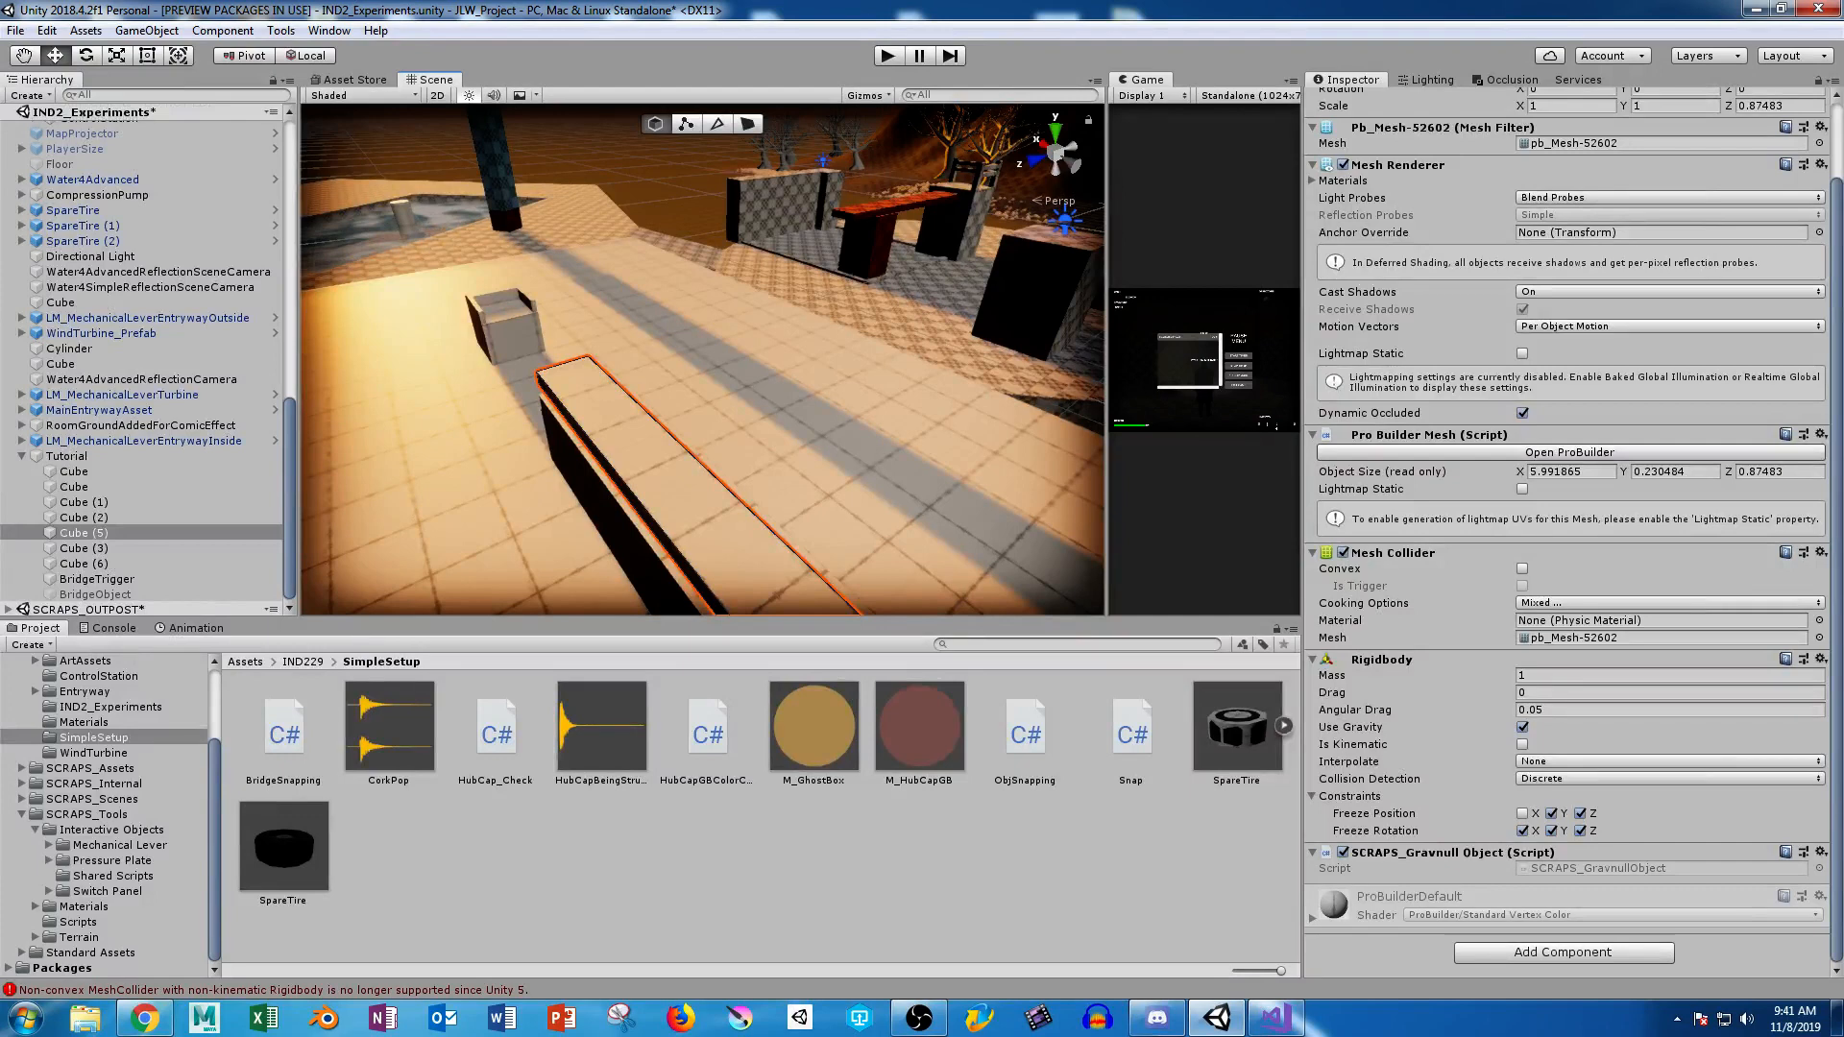
right_click_drag(703, 360, 538, 380)
left_click(1523, 569)
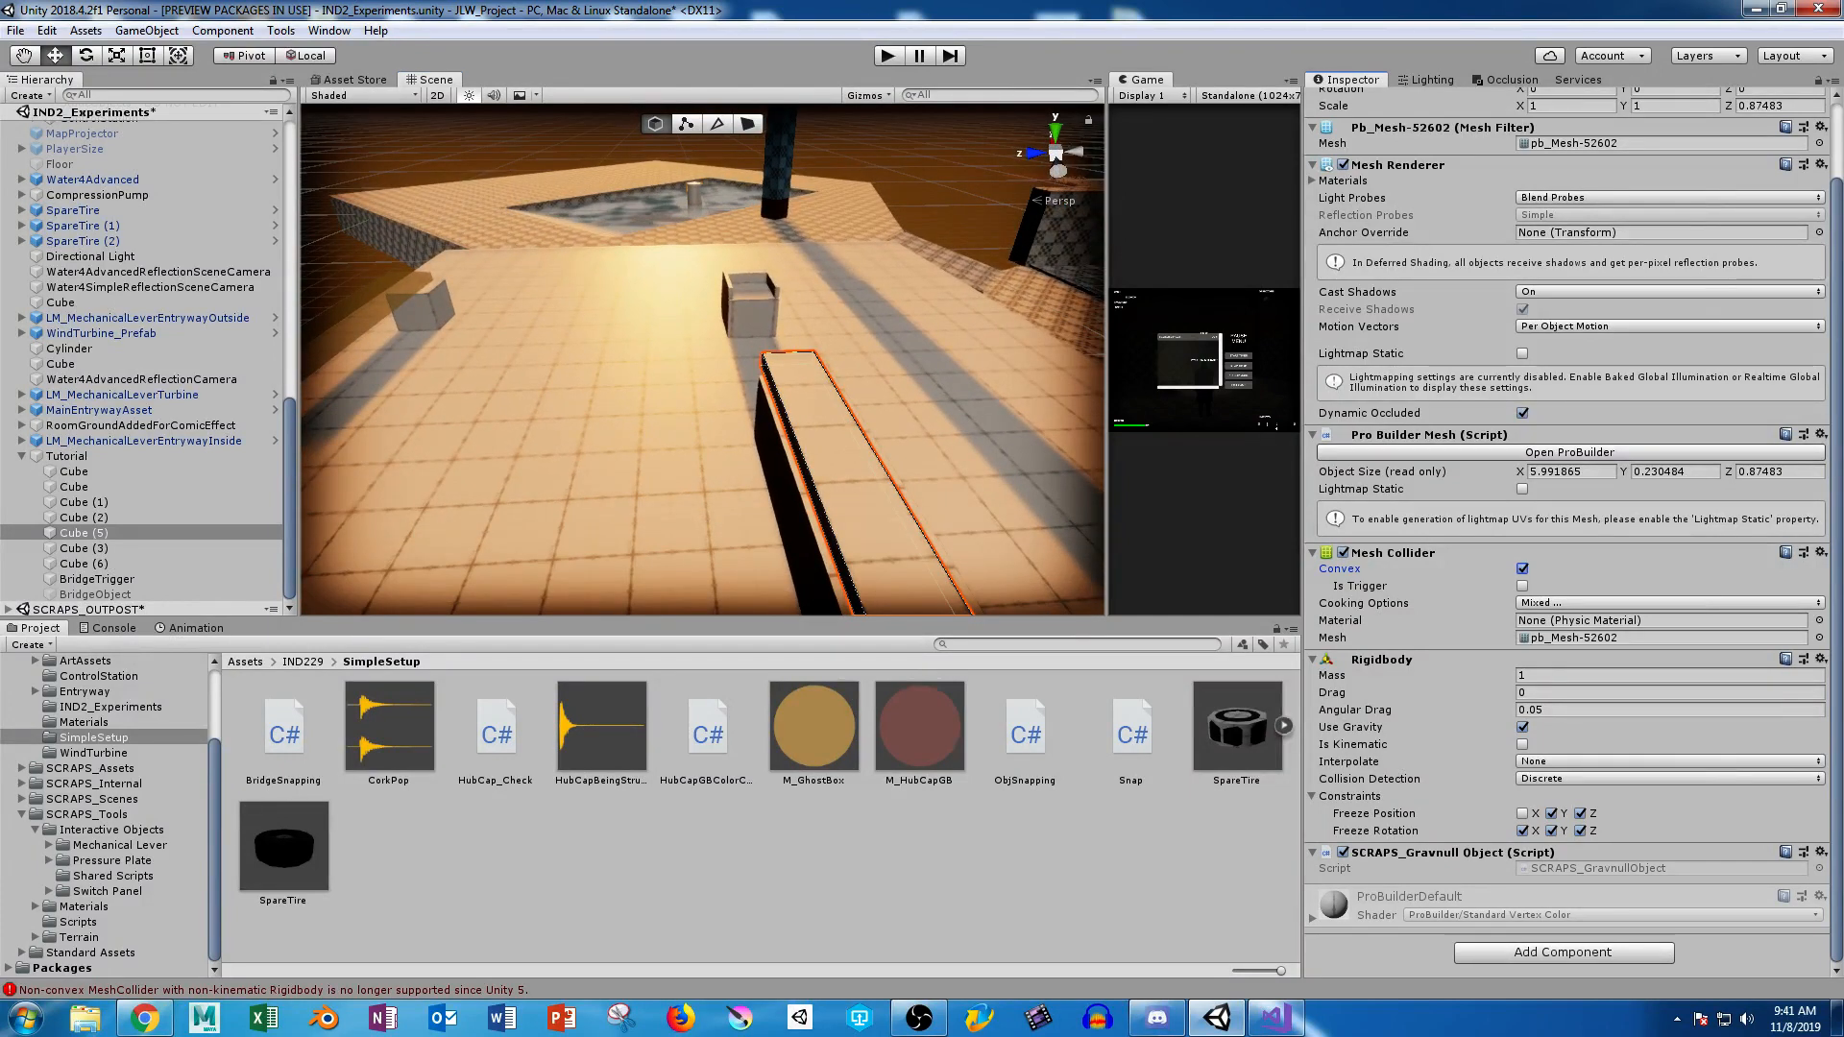
Play-test the scene in an enlarged Game view and teleport the player to the IND2_Experiments checkpoint.
key("ctrl+p")
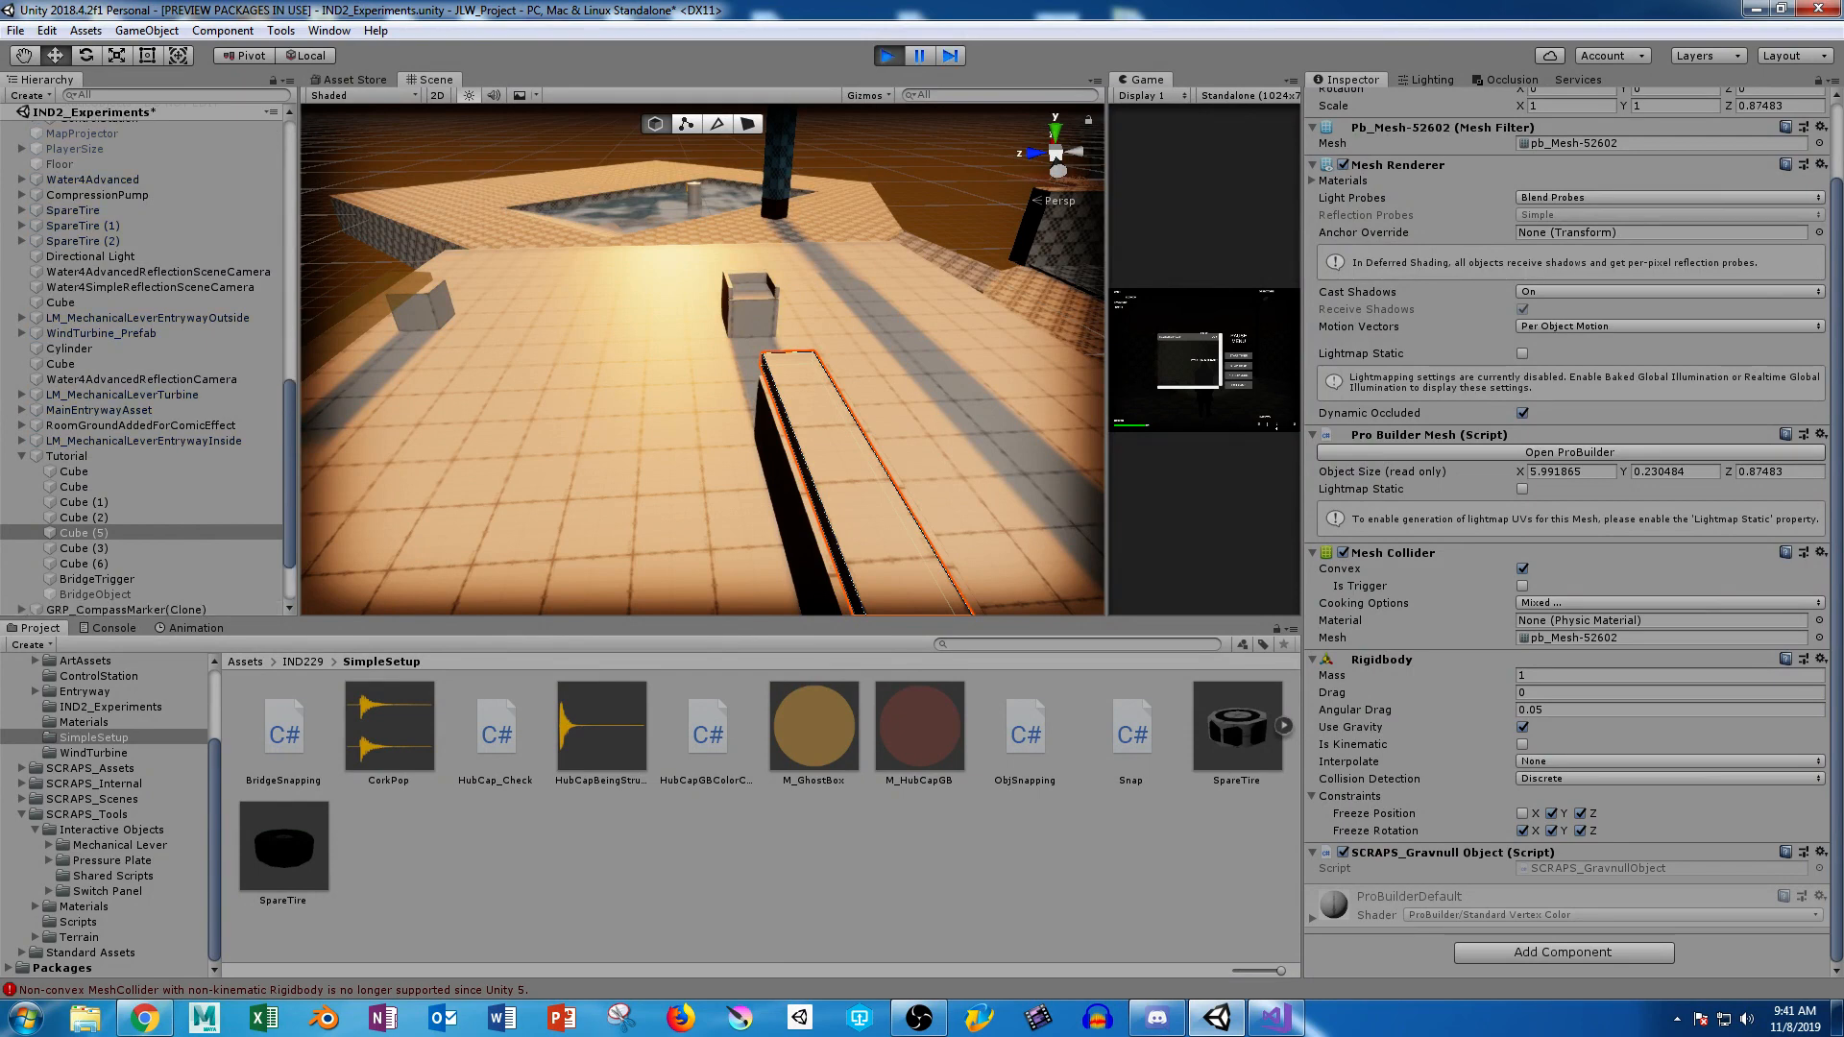
key("Escape")
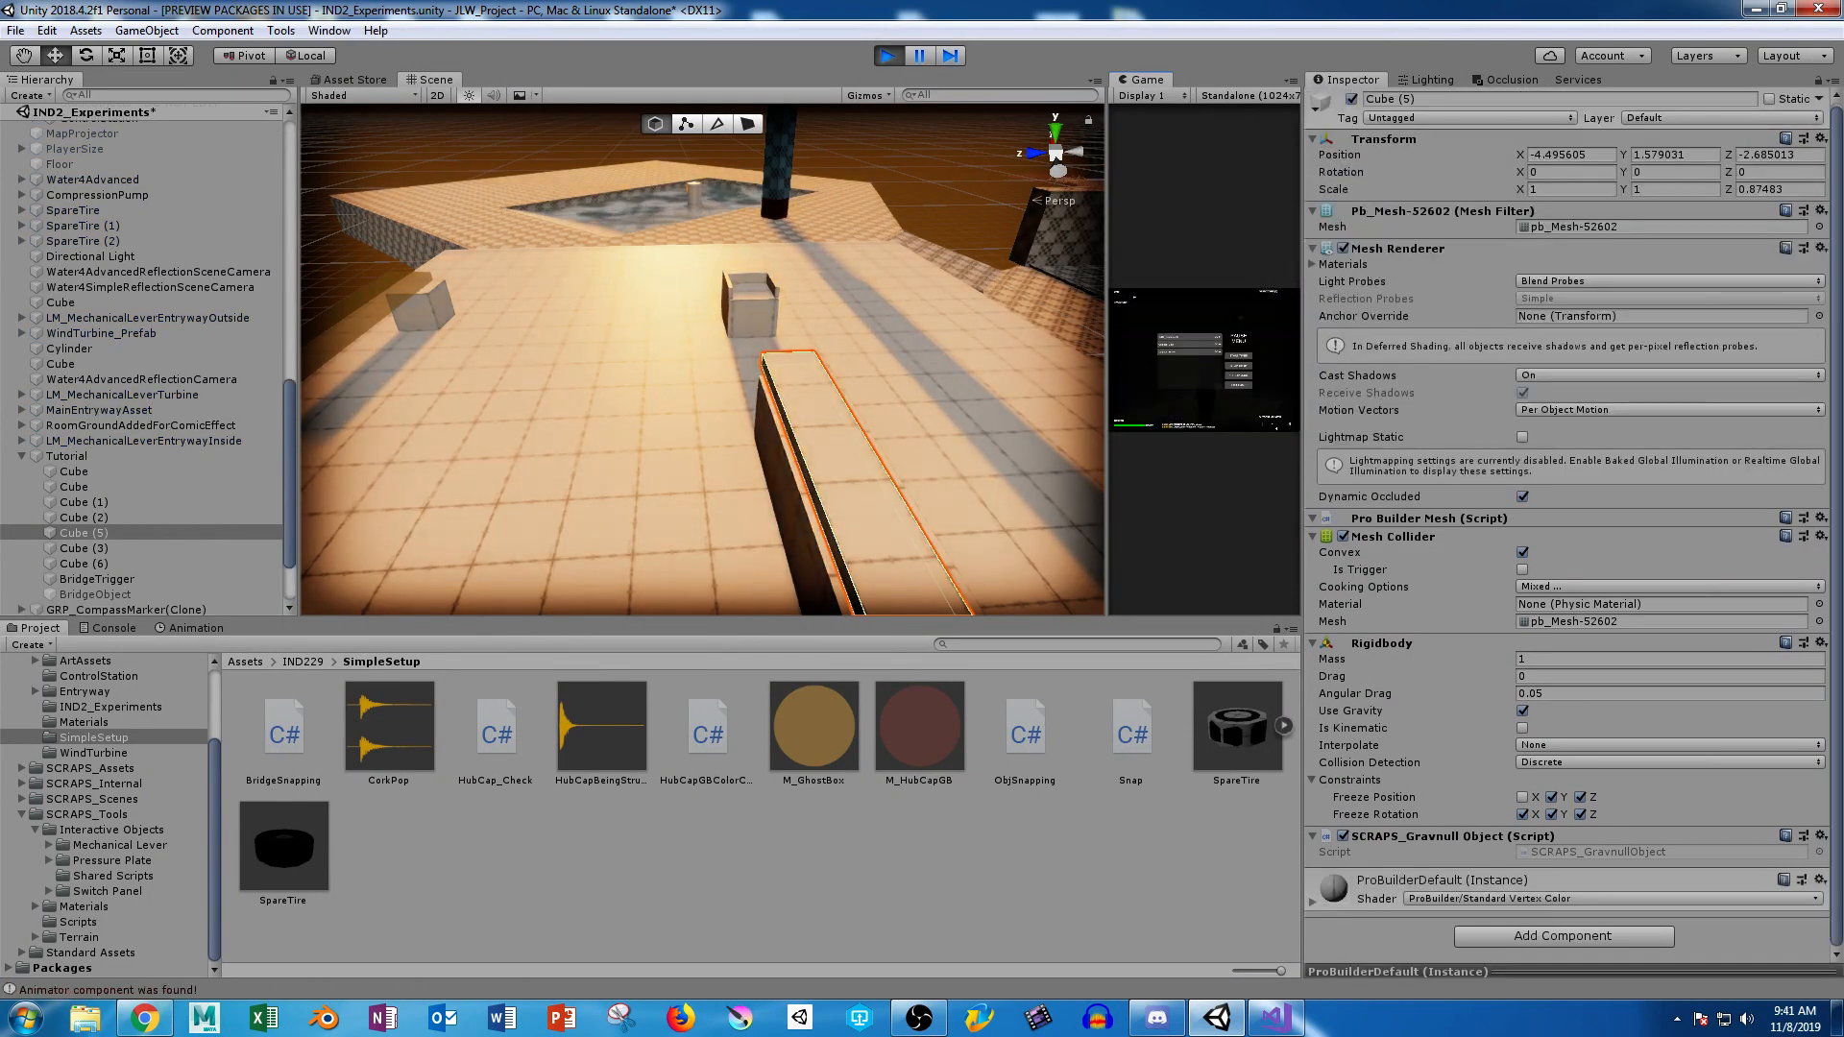
left_click_drag(1108, 361, 294, 360)
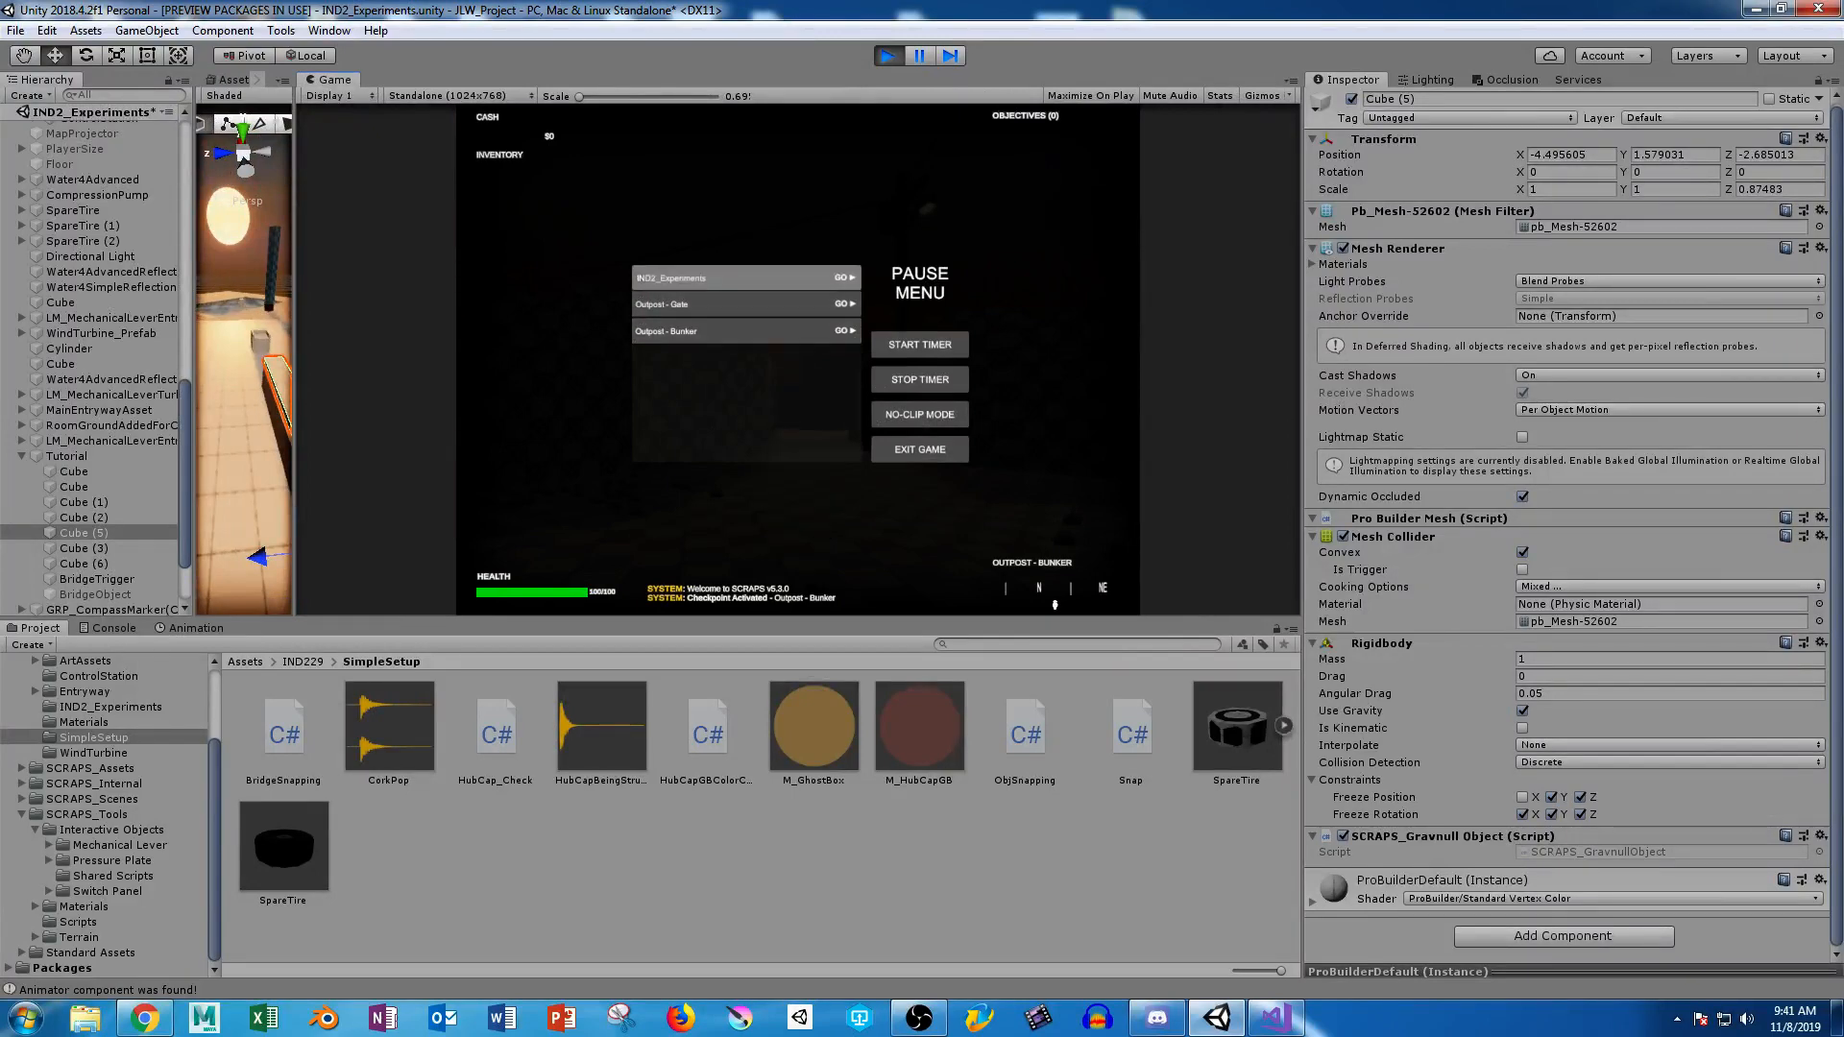
left_click(746, 278)
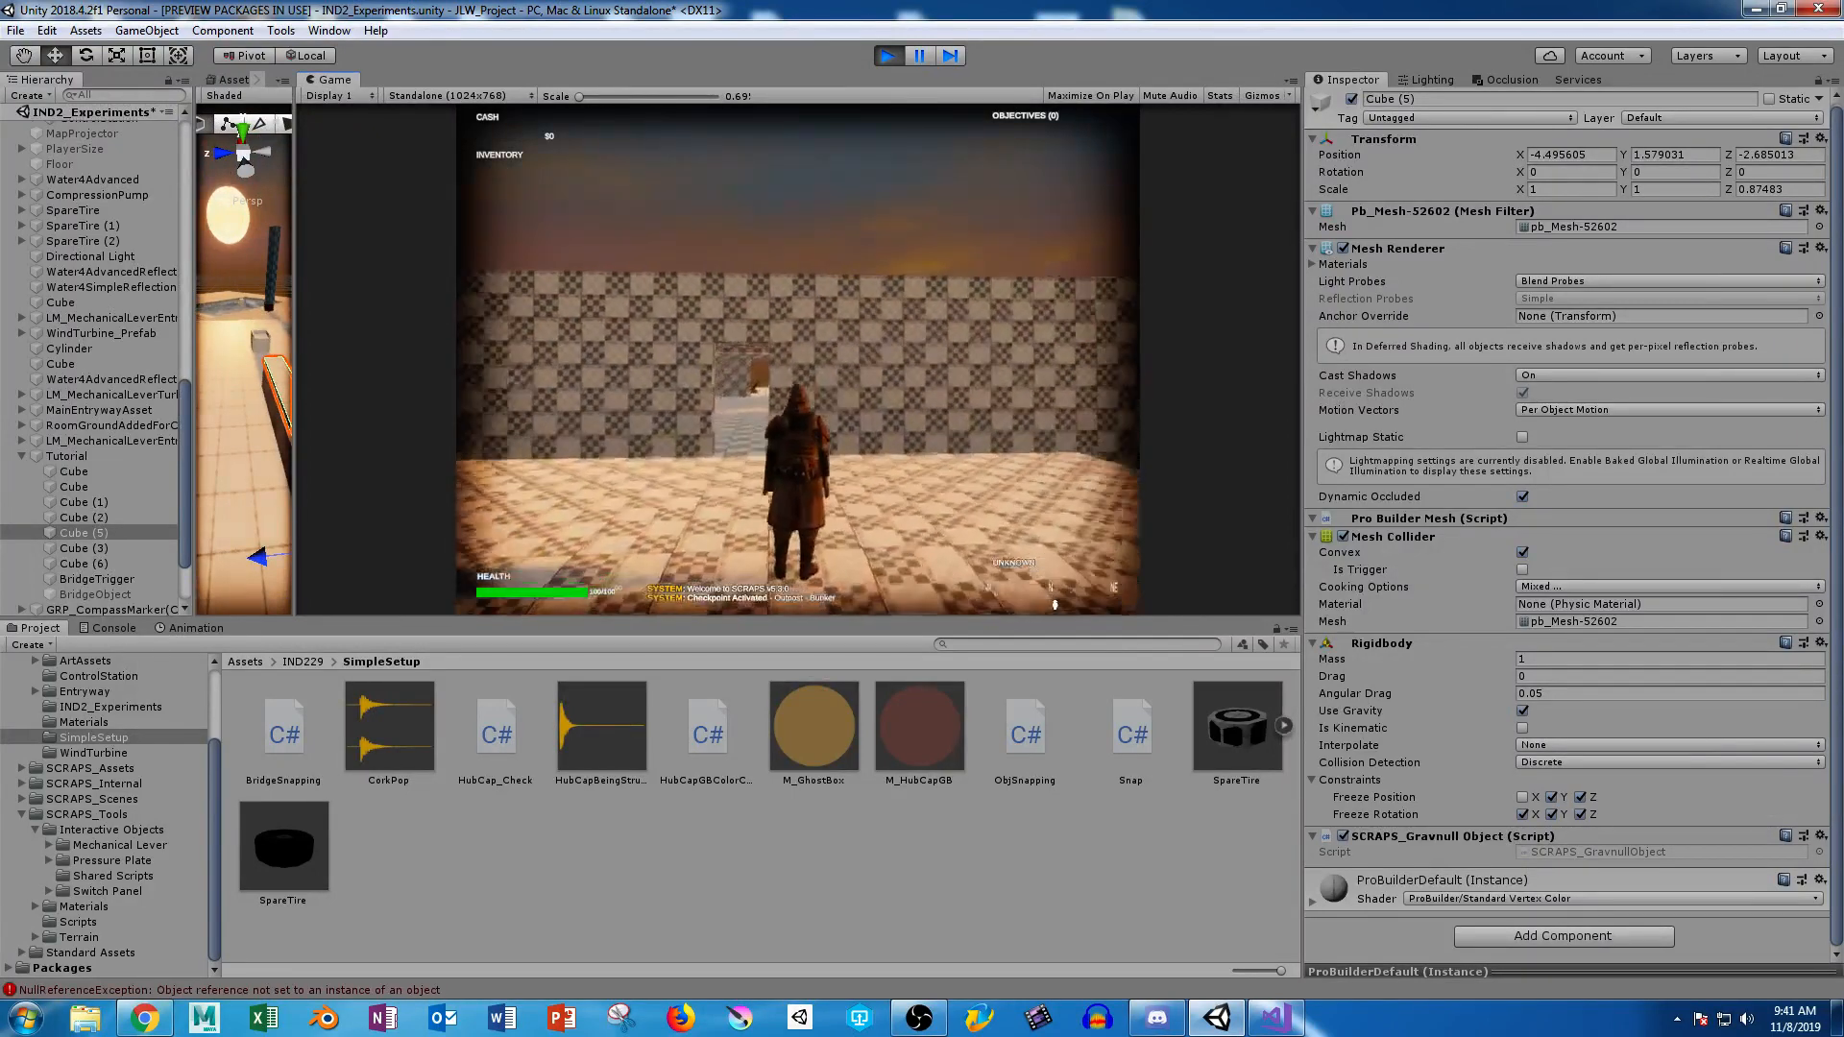
key("Escape")
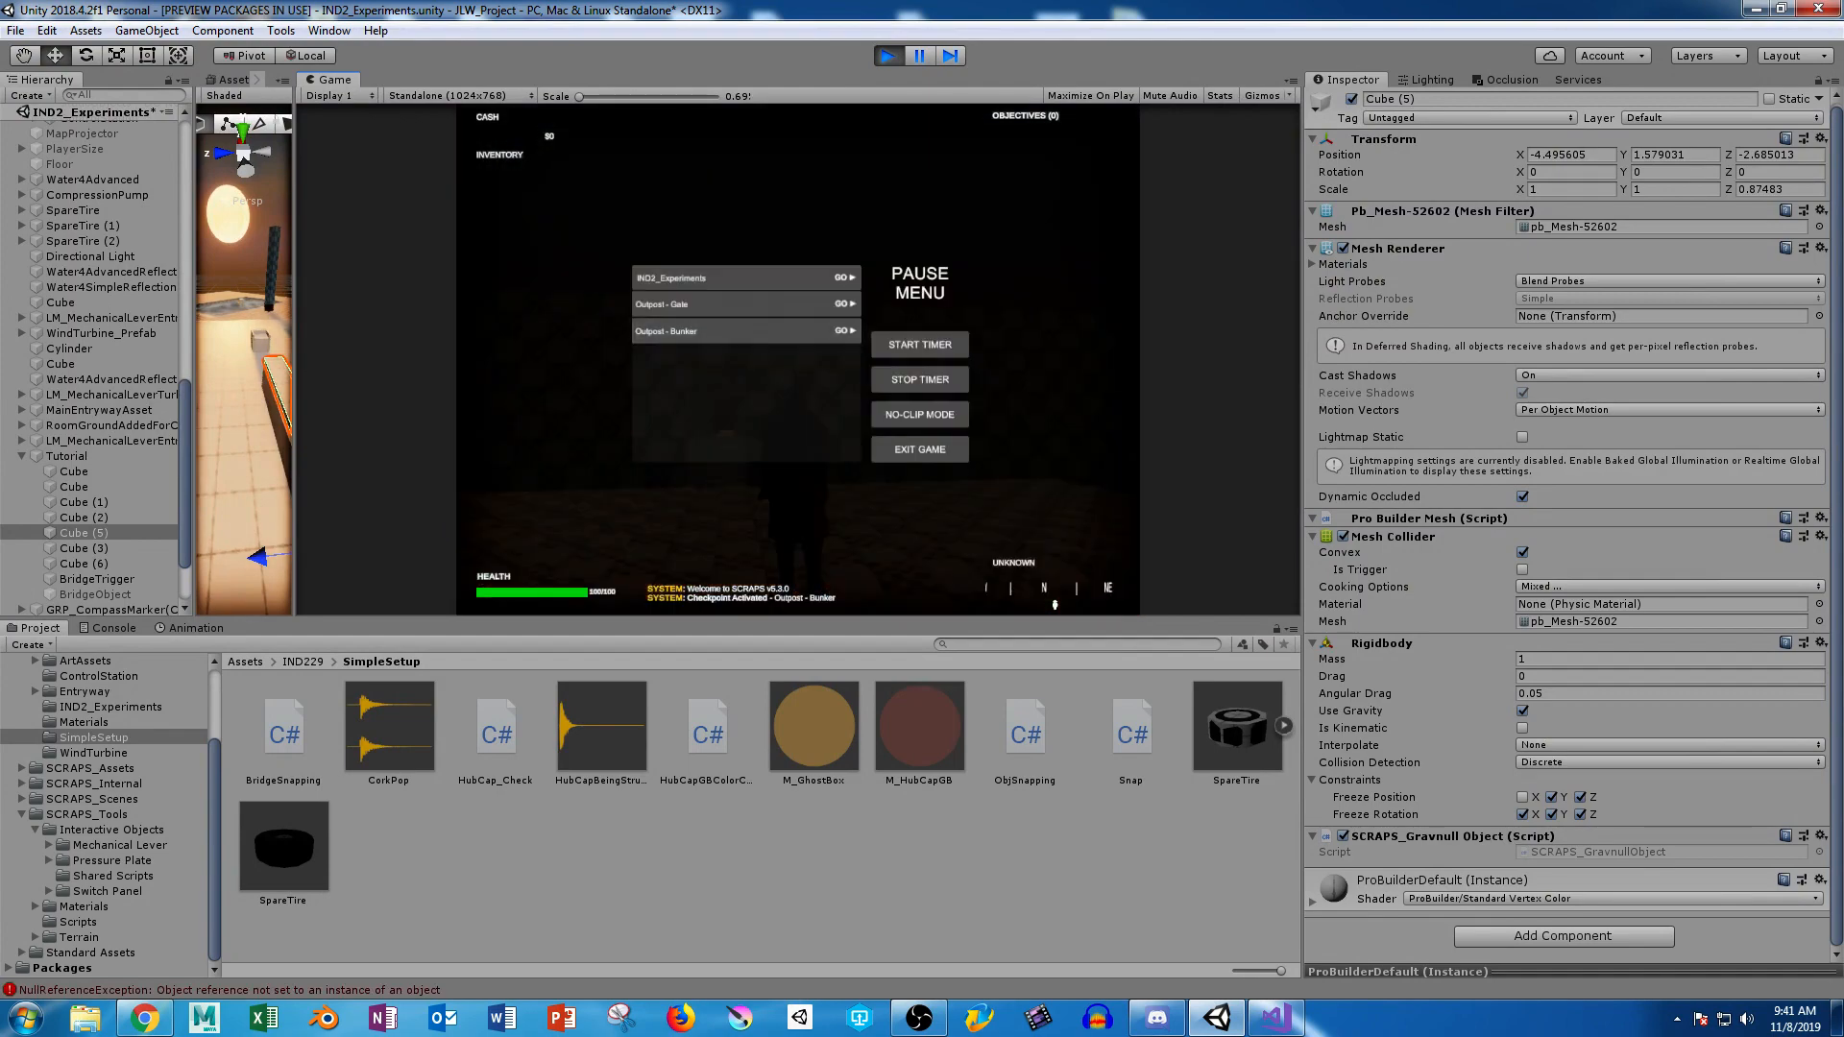
key("Escape")
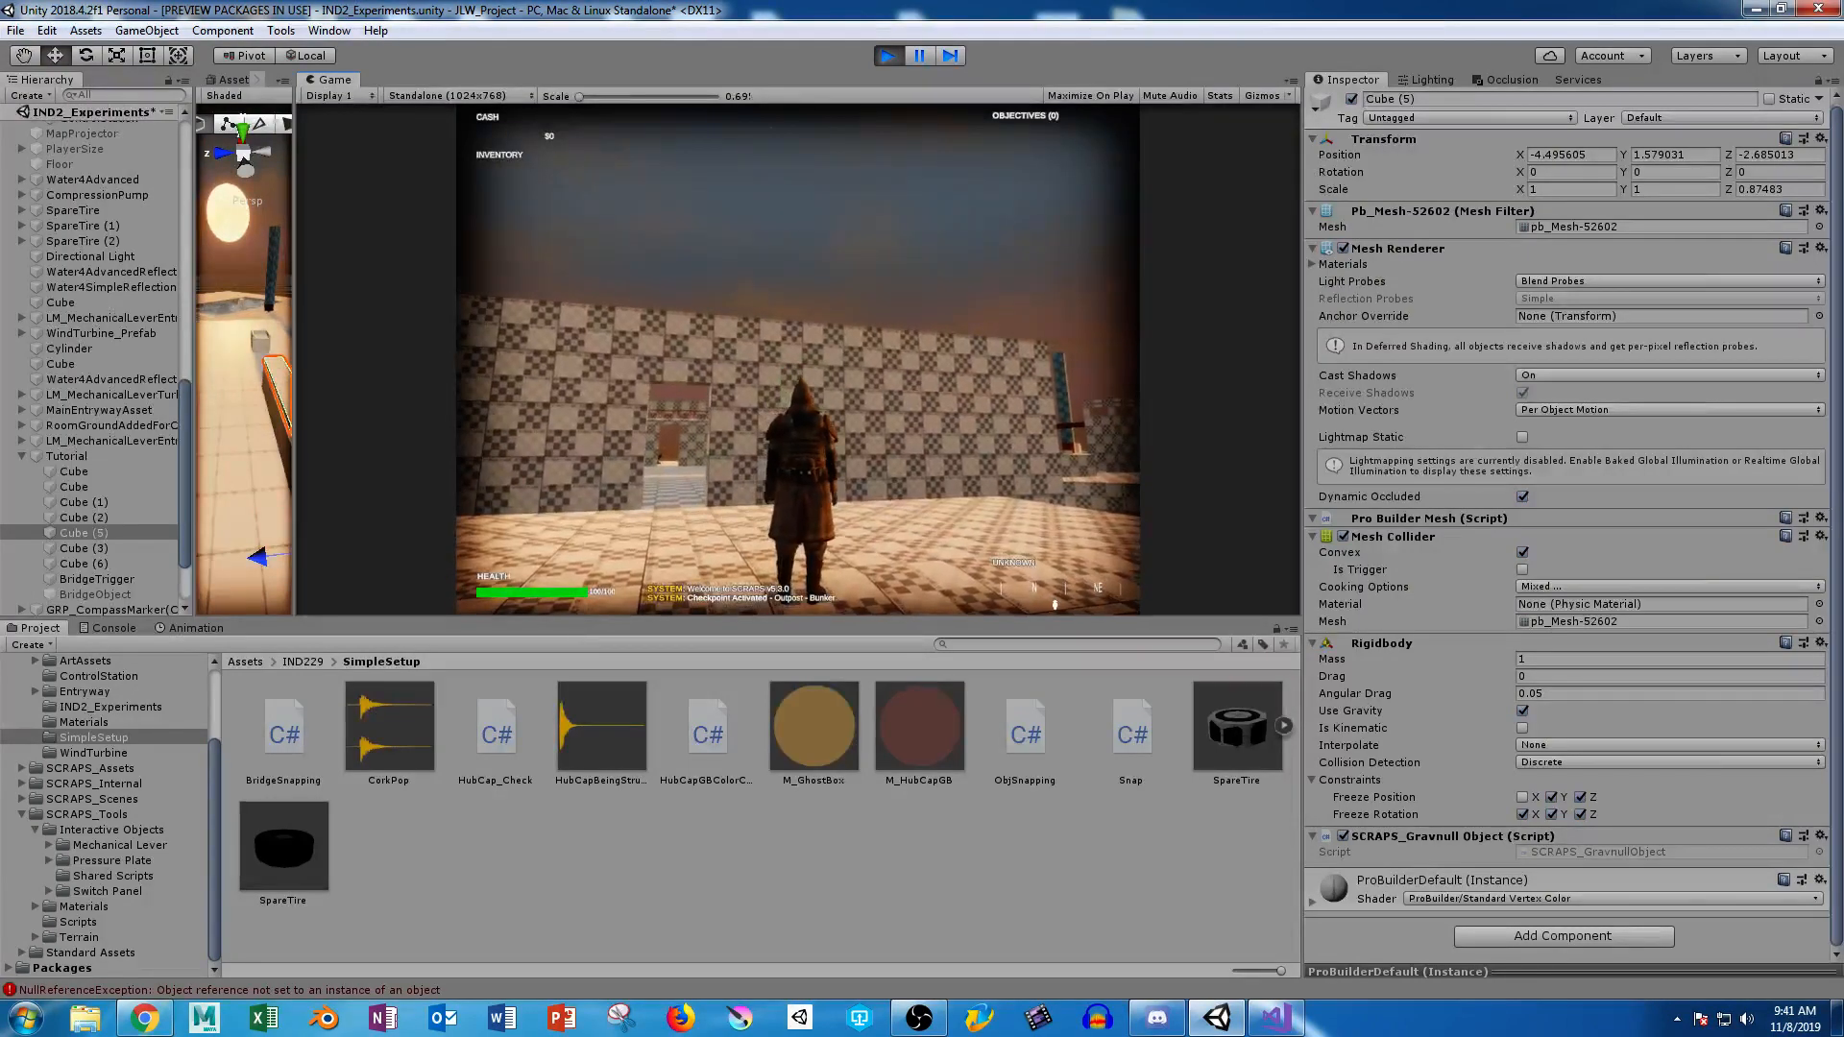
Run the player through the Simple Setup area and jump across to the low wall in the tutorial area.
key("w")
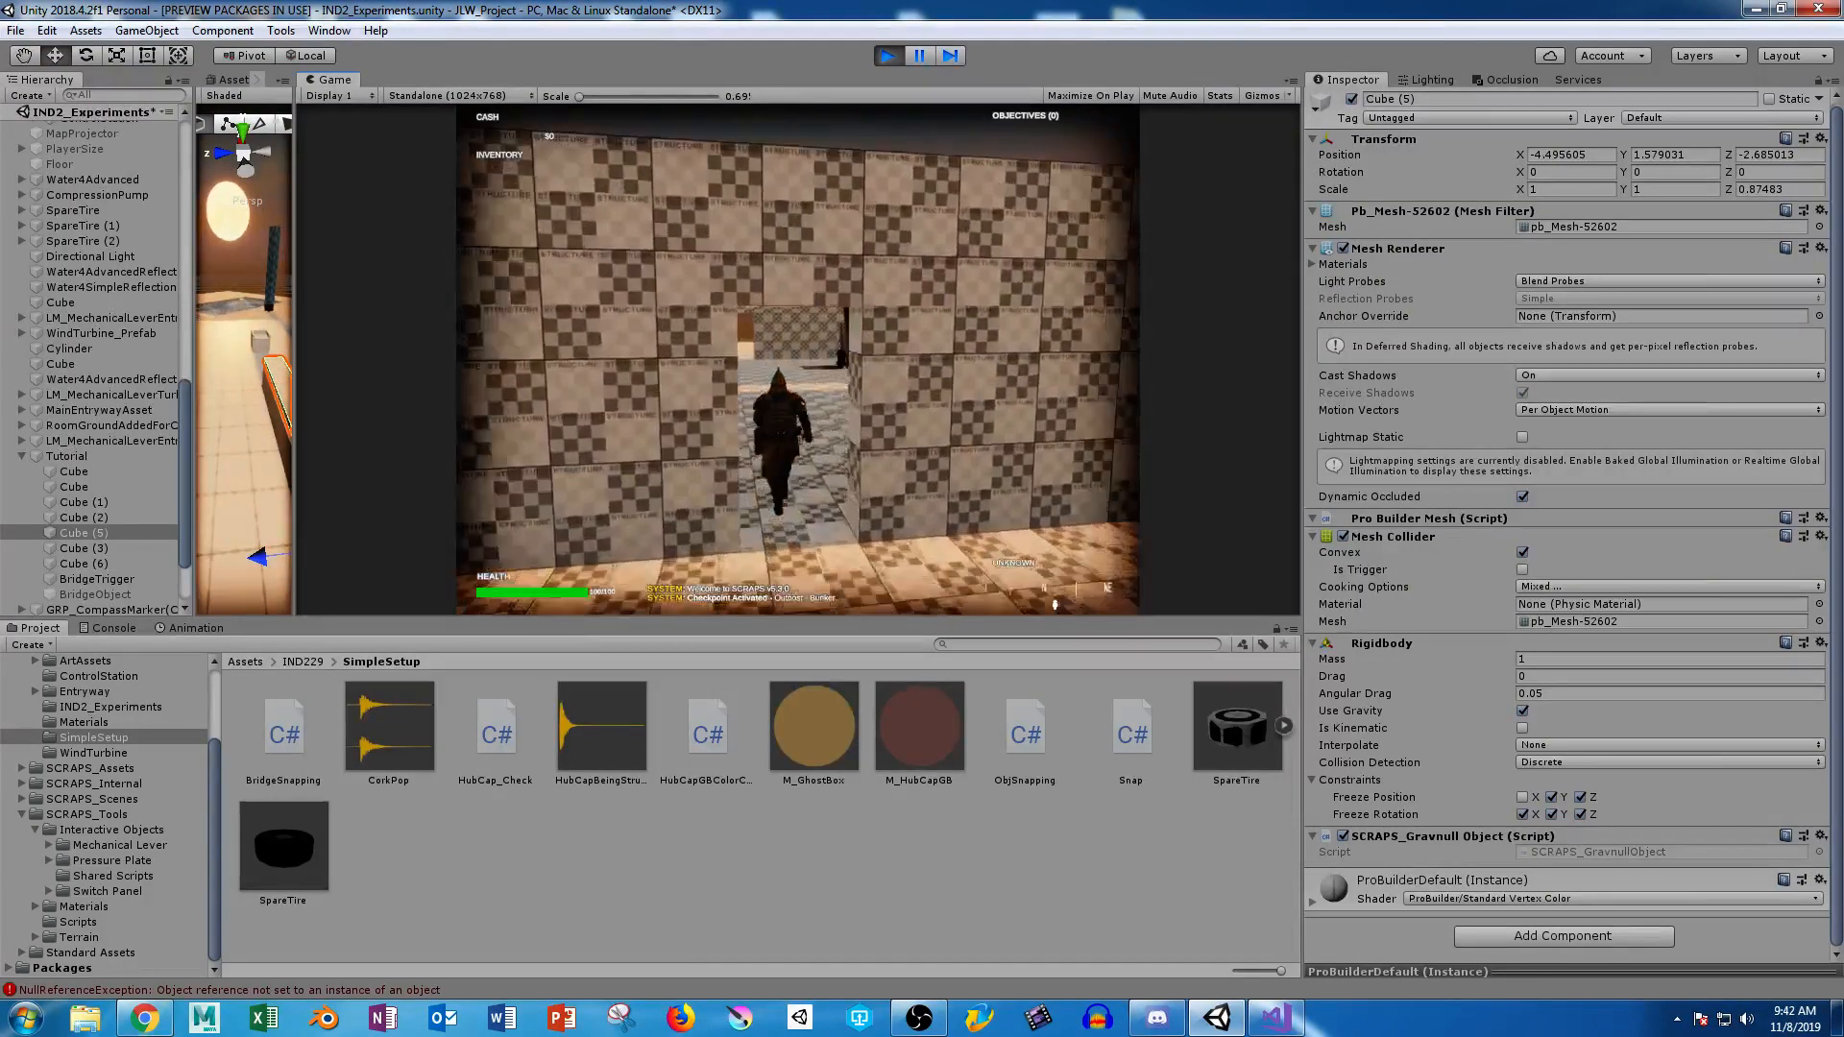
key("w")
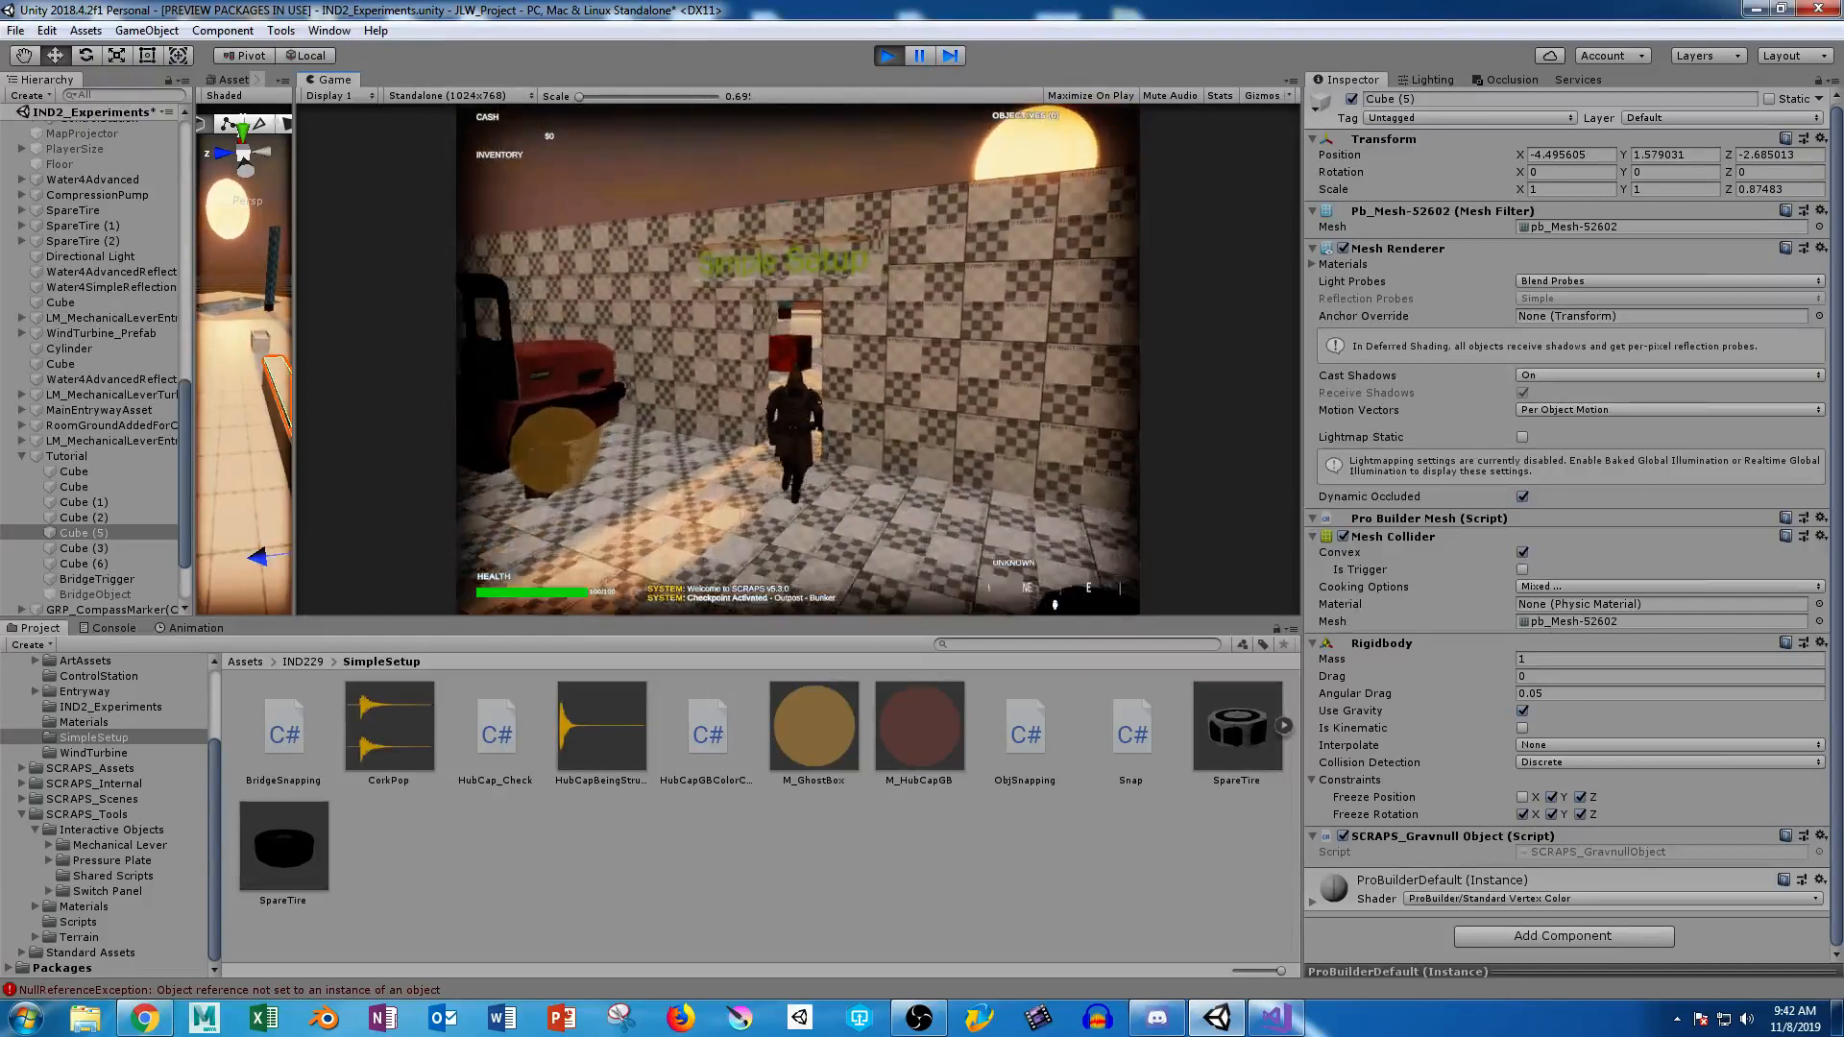
key("w")
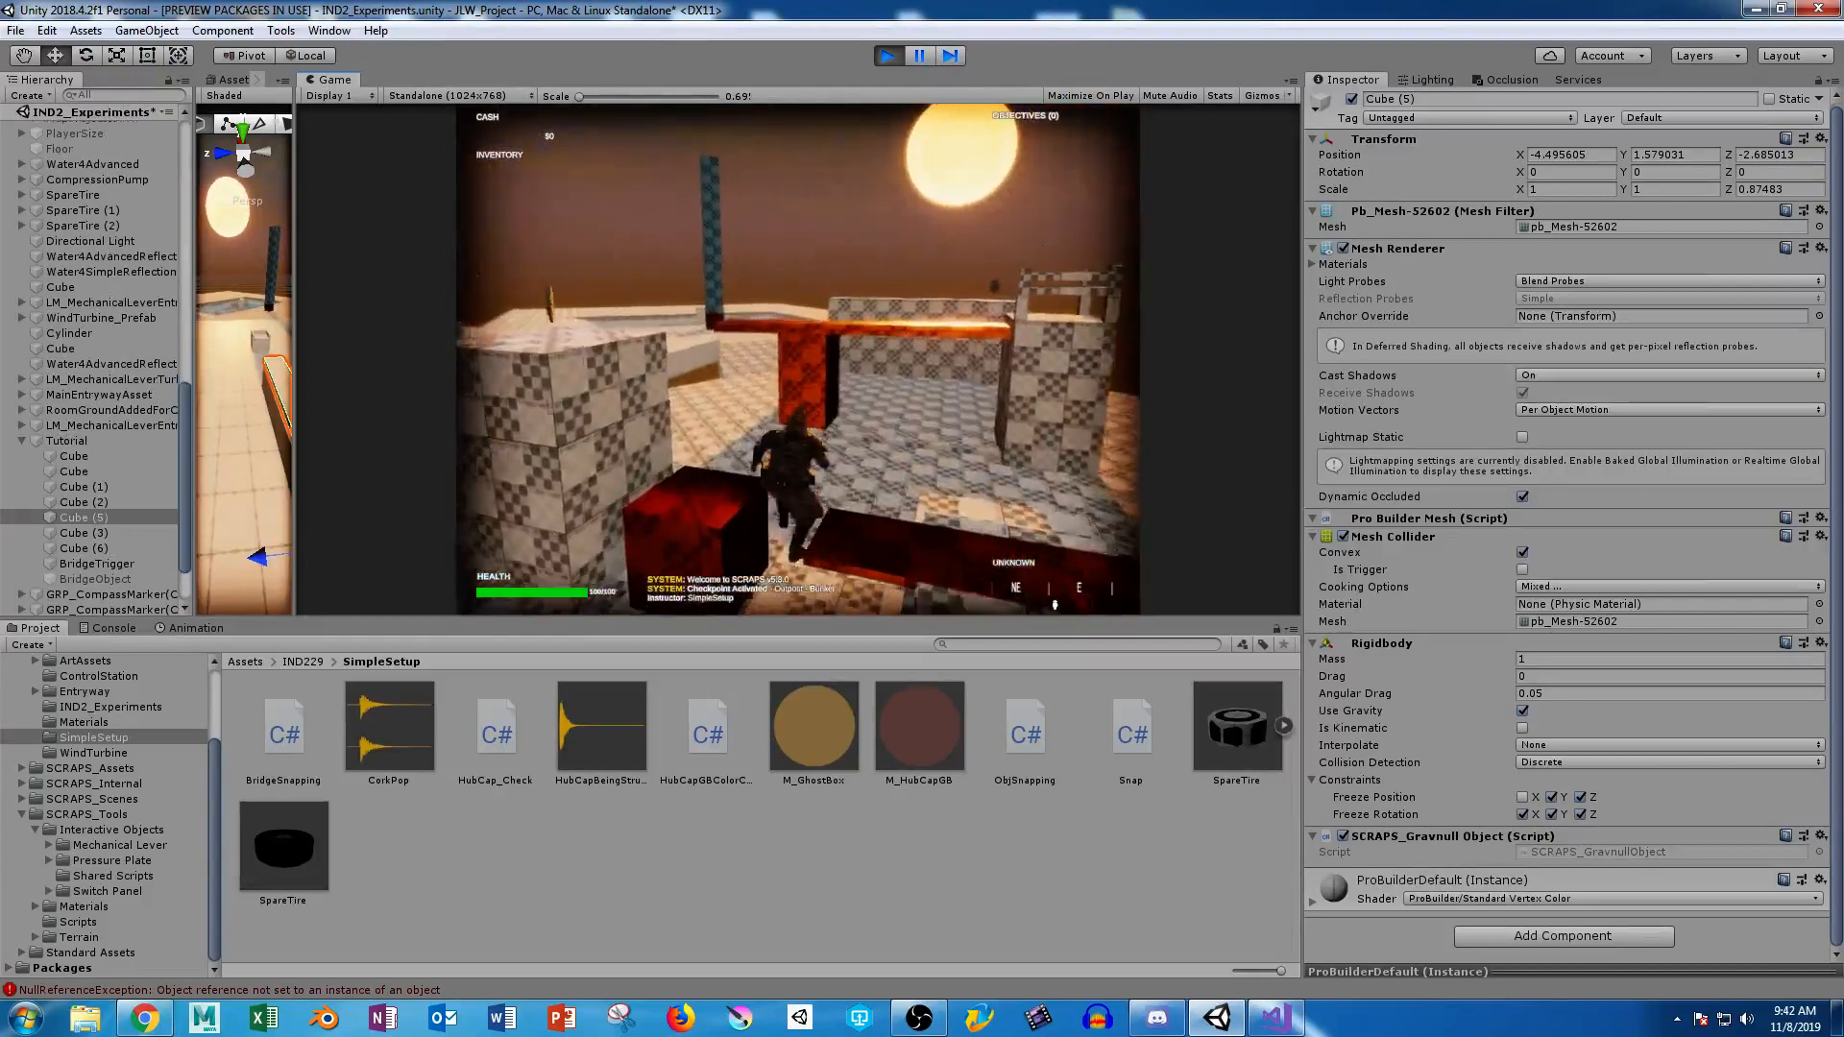
key("w")
key("space")
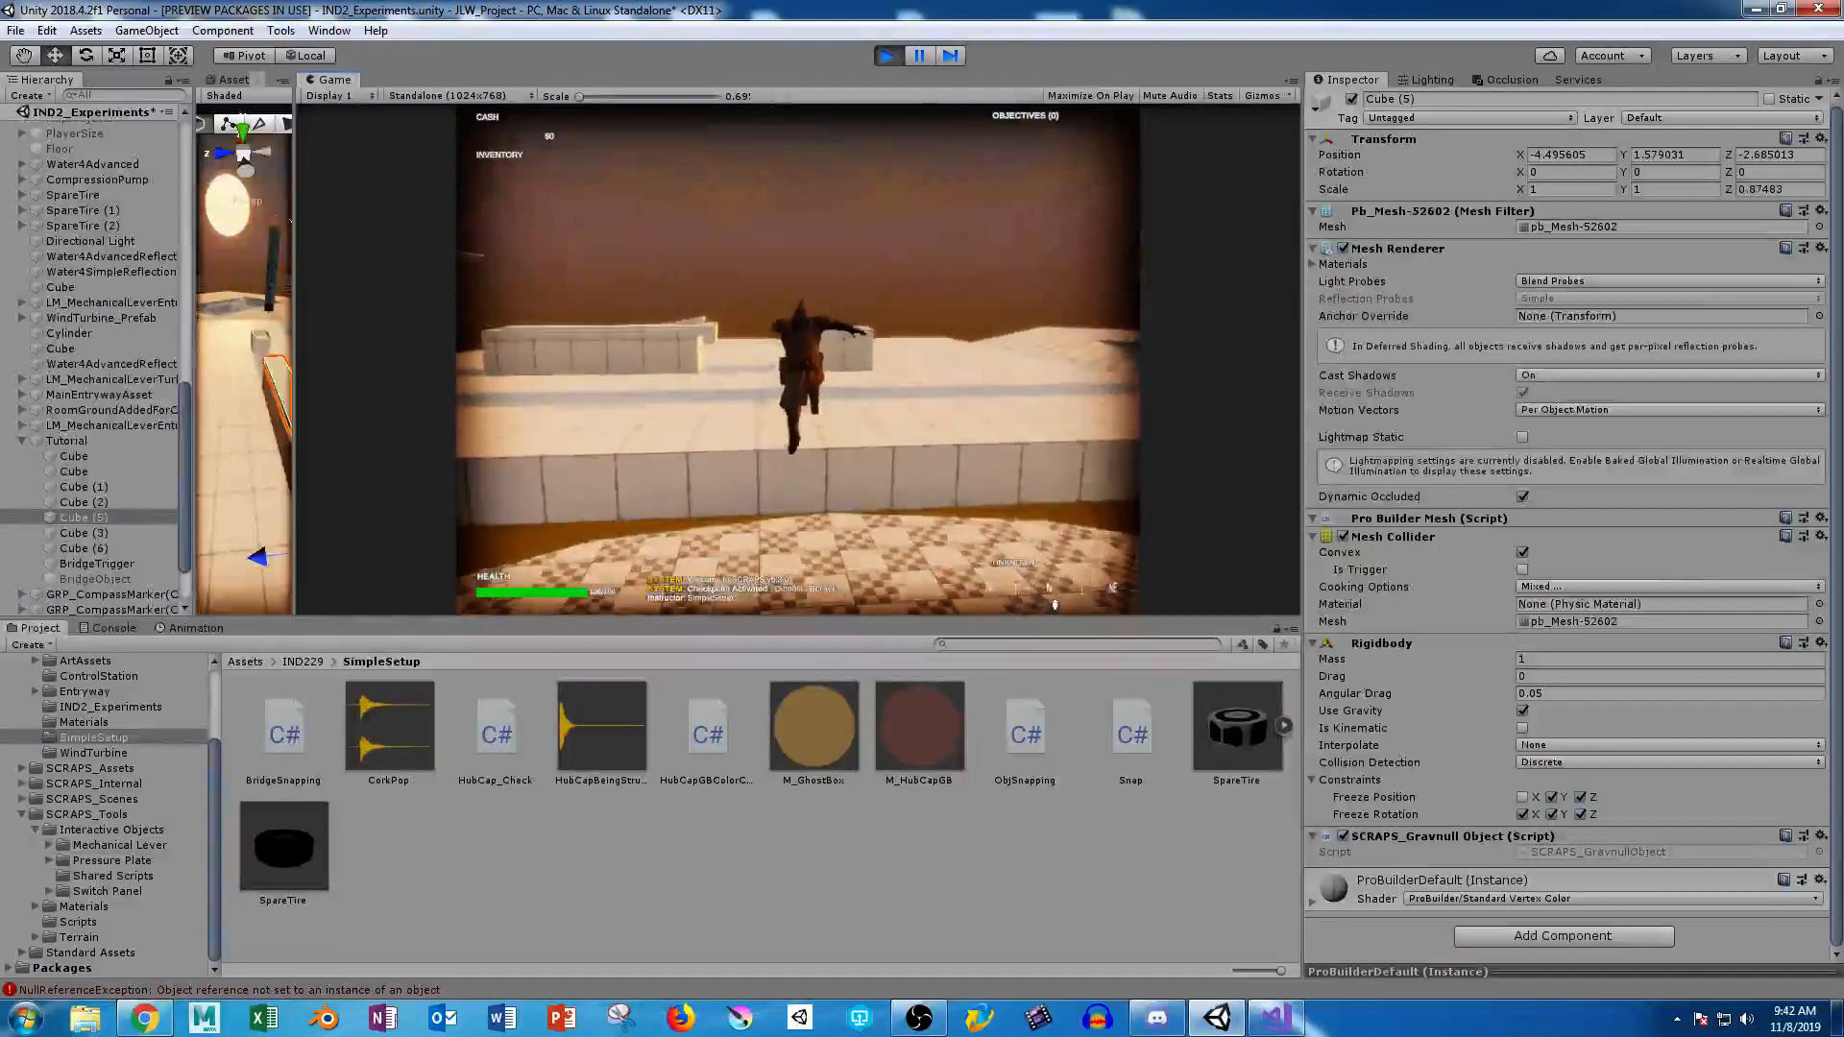
key("w")
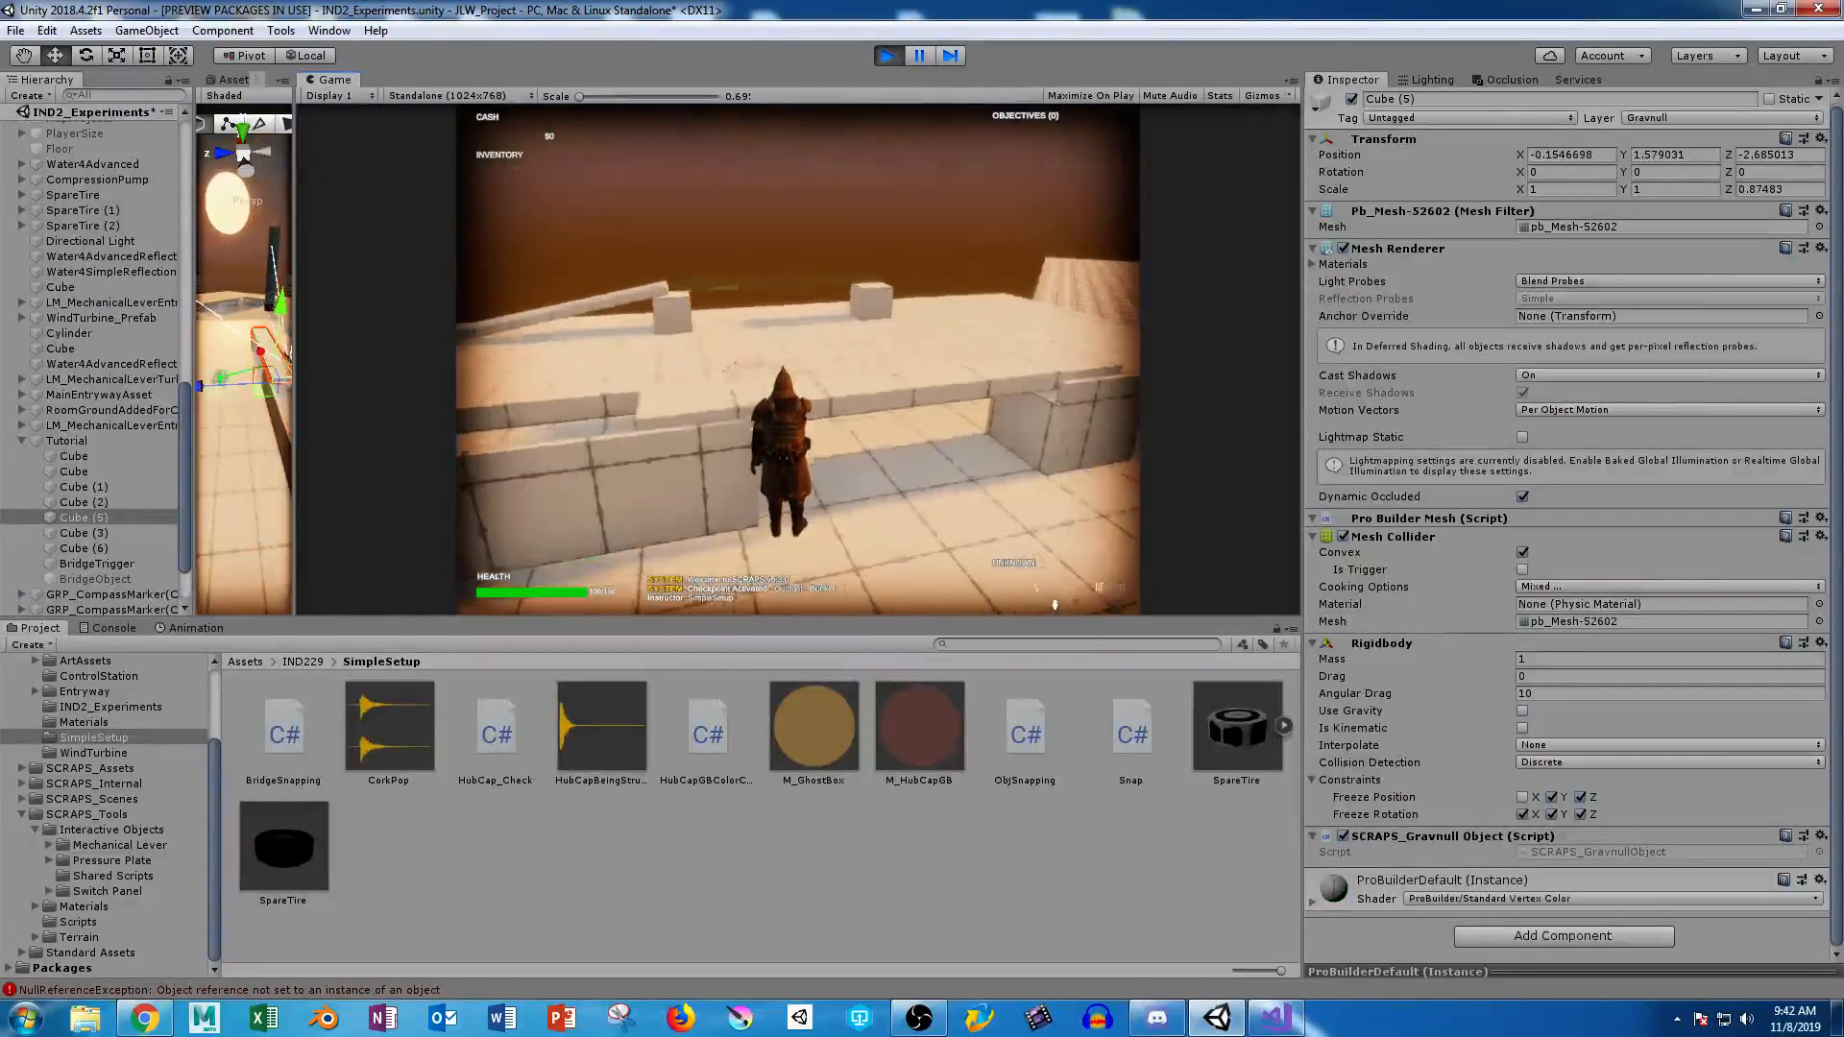
Slide Cube (5) back and forth along the low wall with the gravnull to test its movement.
key("w")
key("space")
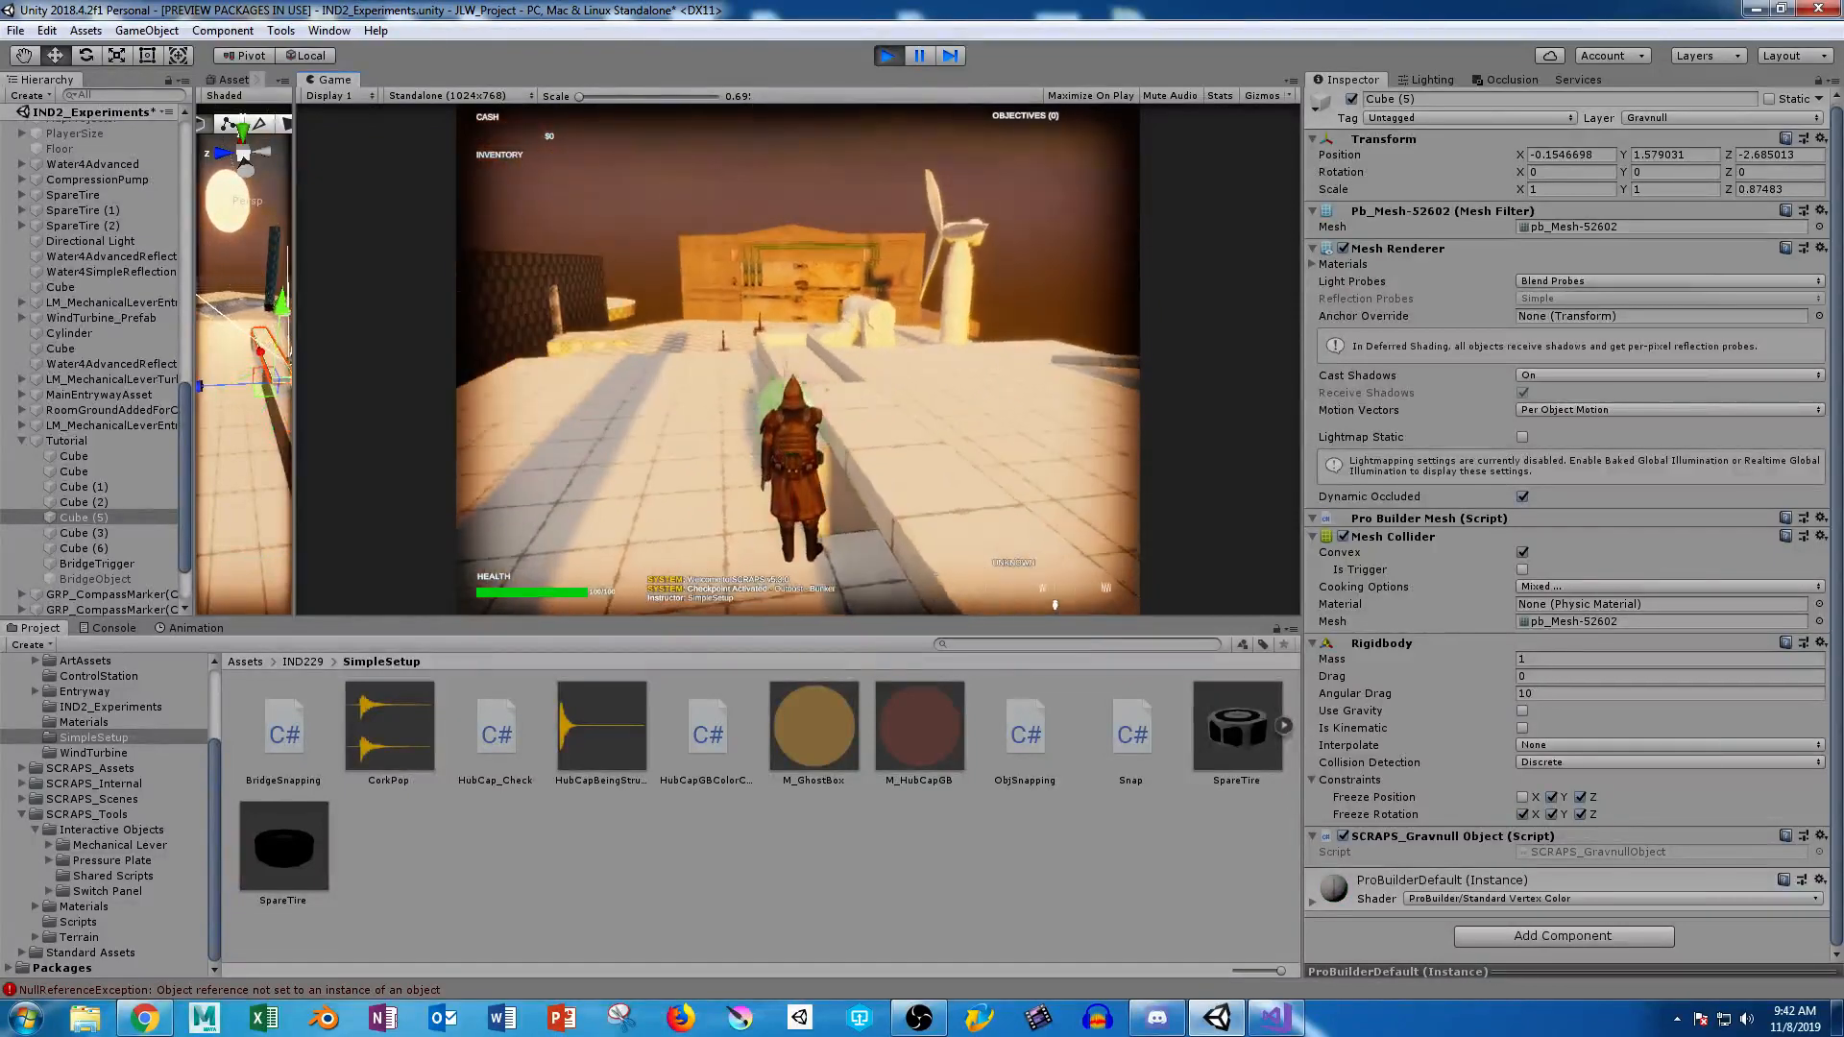
key("w")
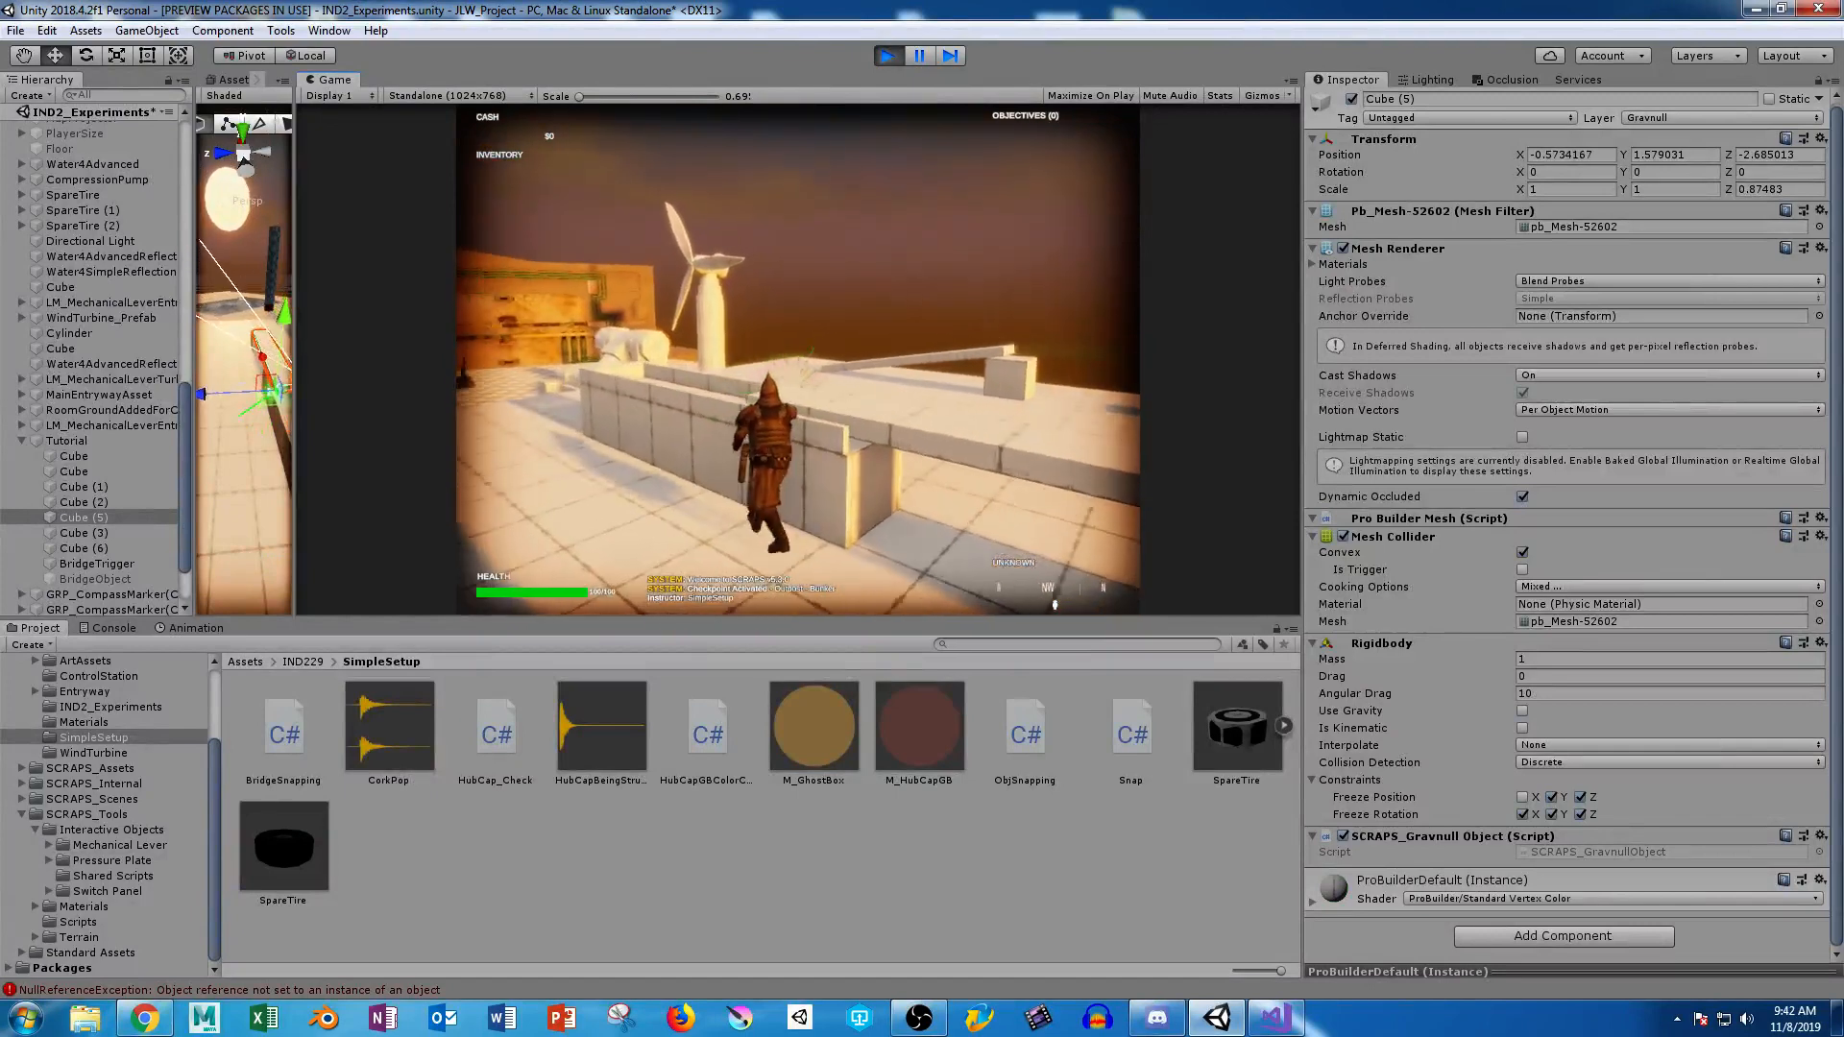
key("w")
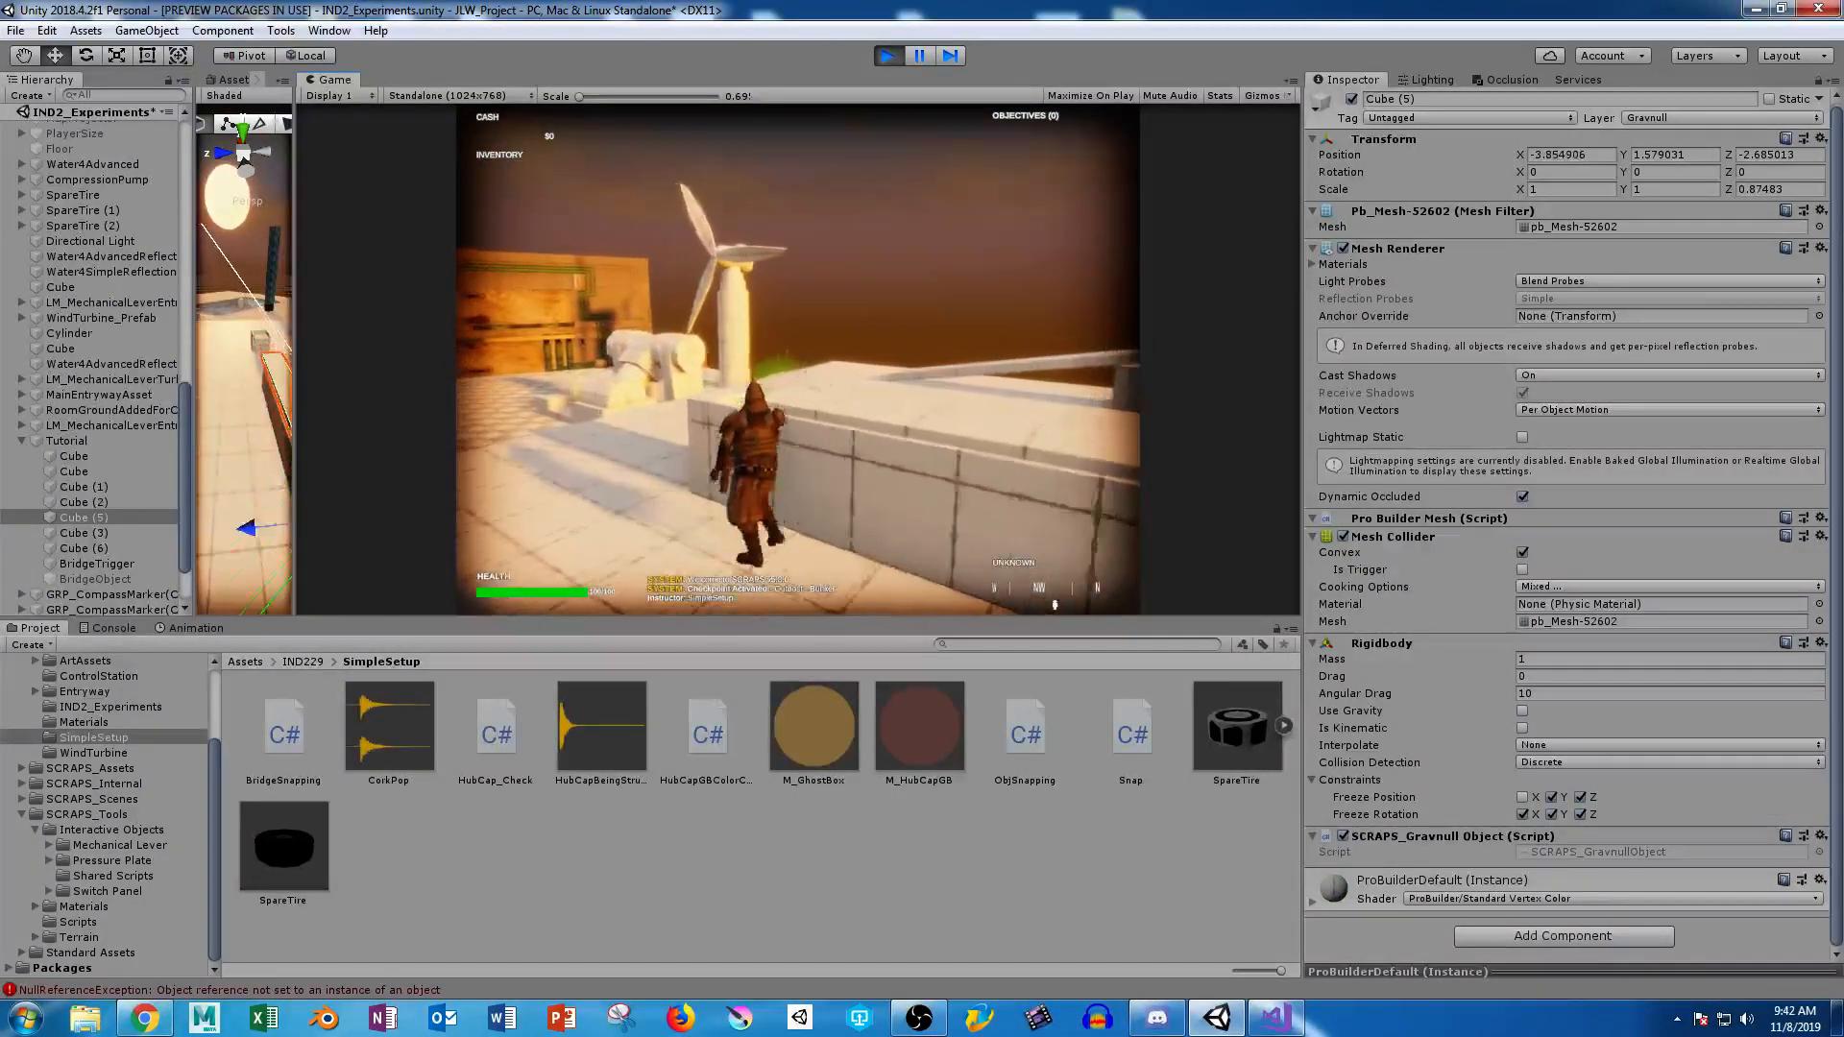
key("w")
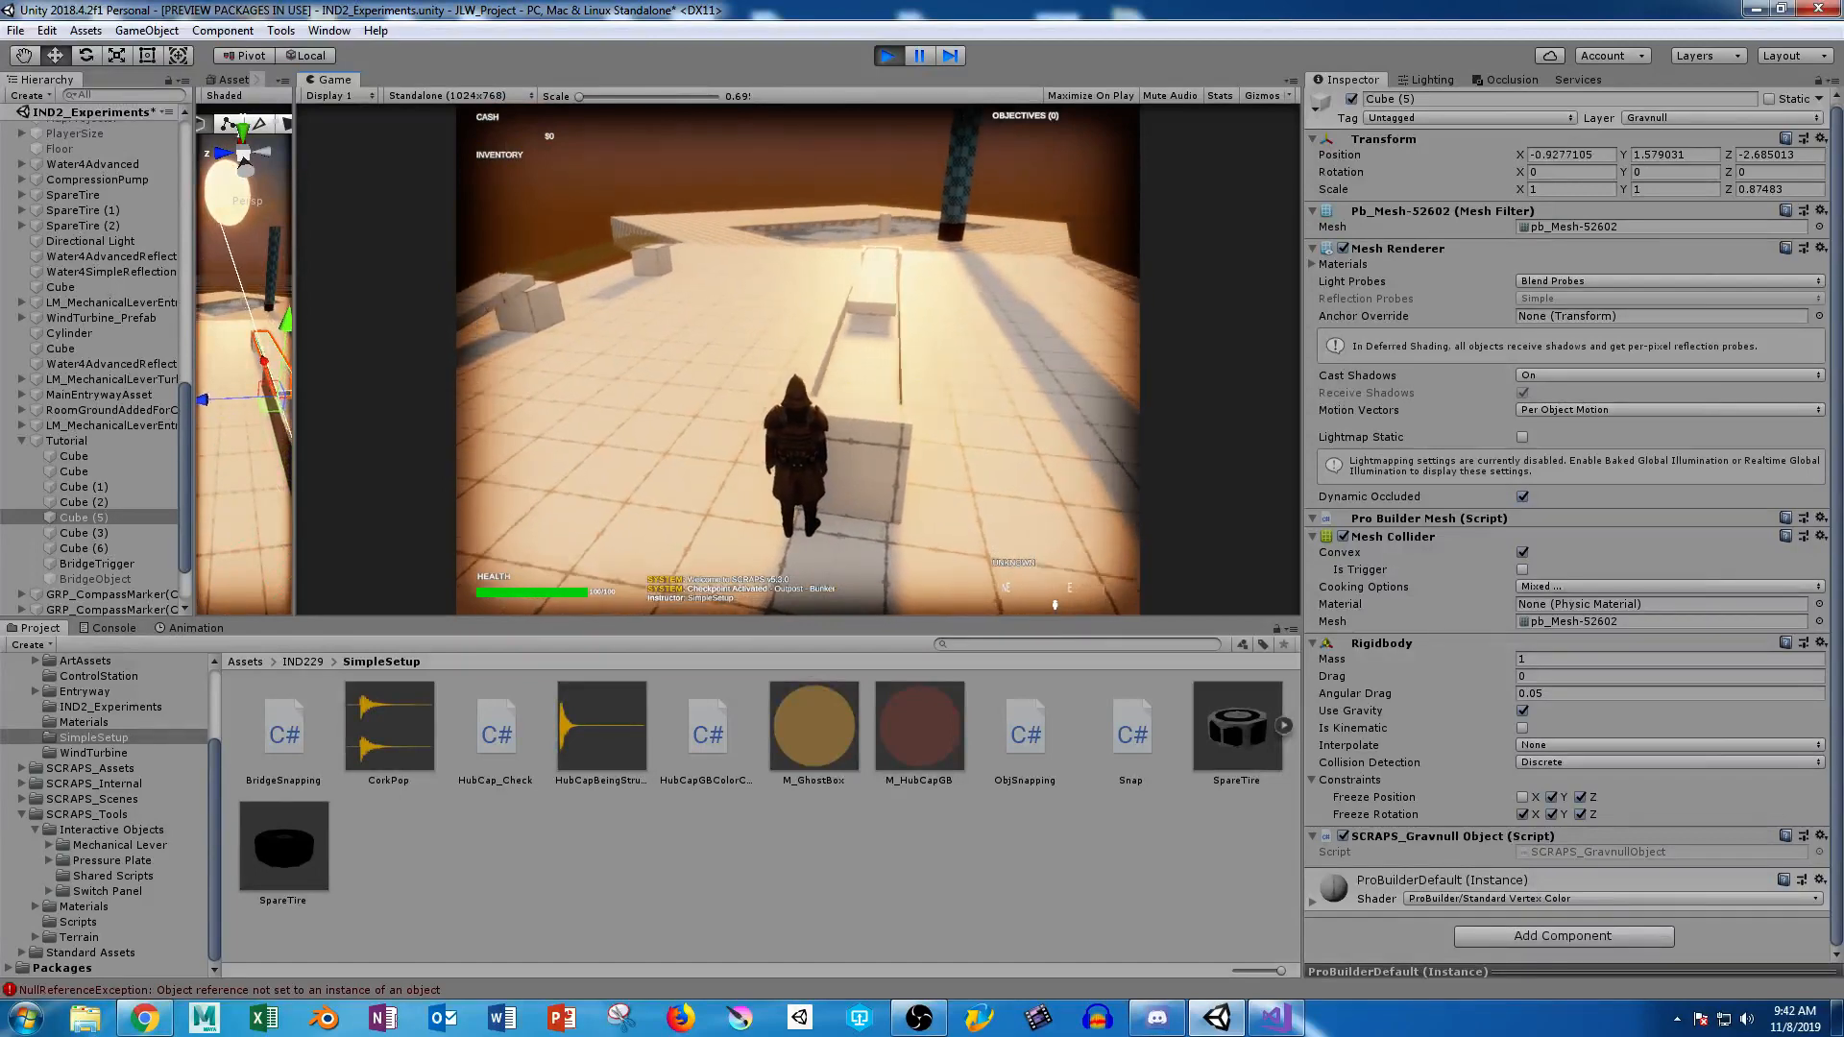
Pause the game, set the Rigidbody mass of Cube (5) to 100, and resume playing.
key("Escape")
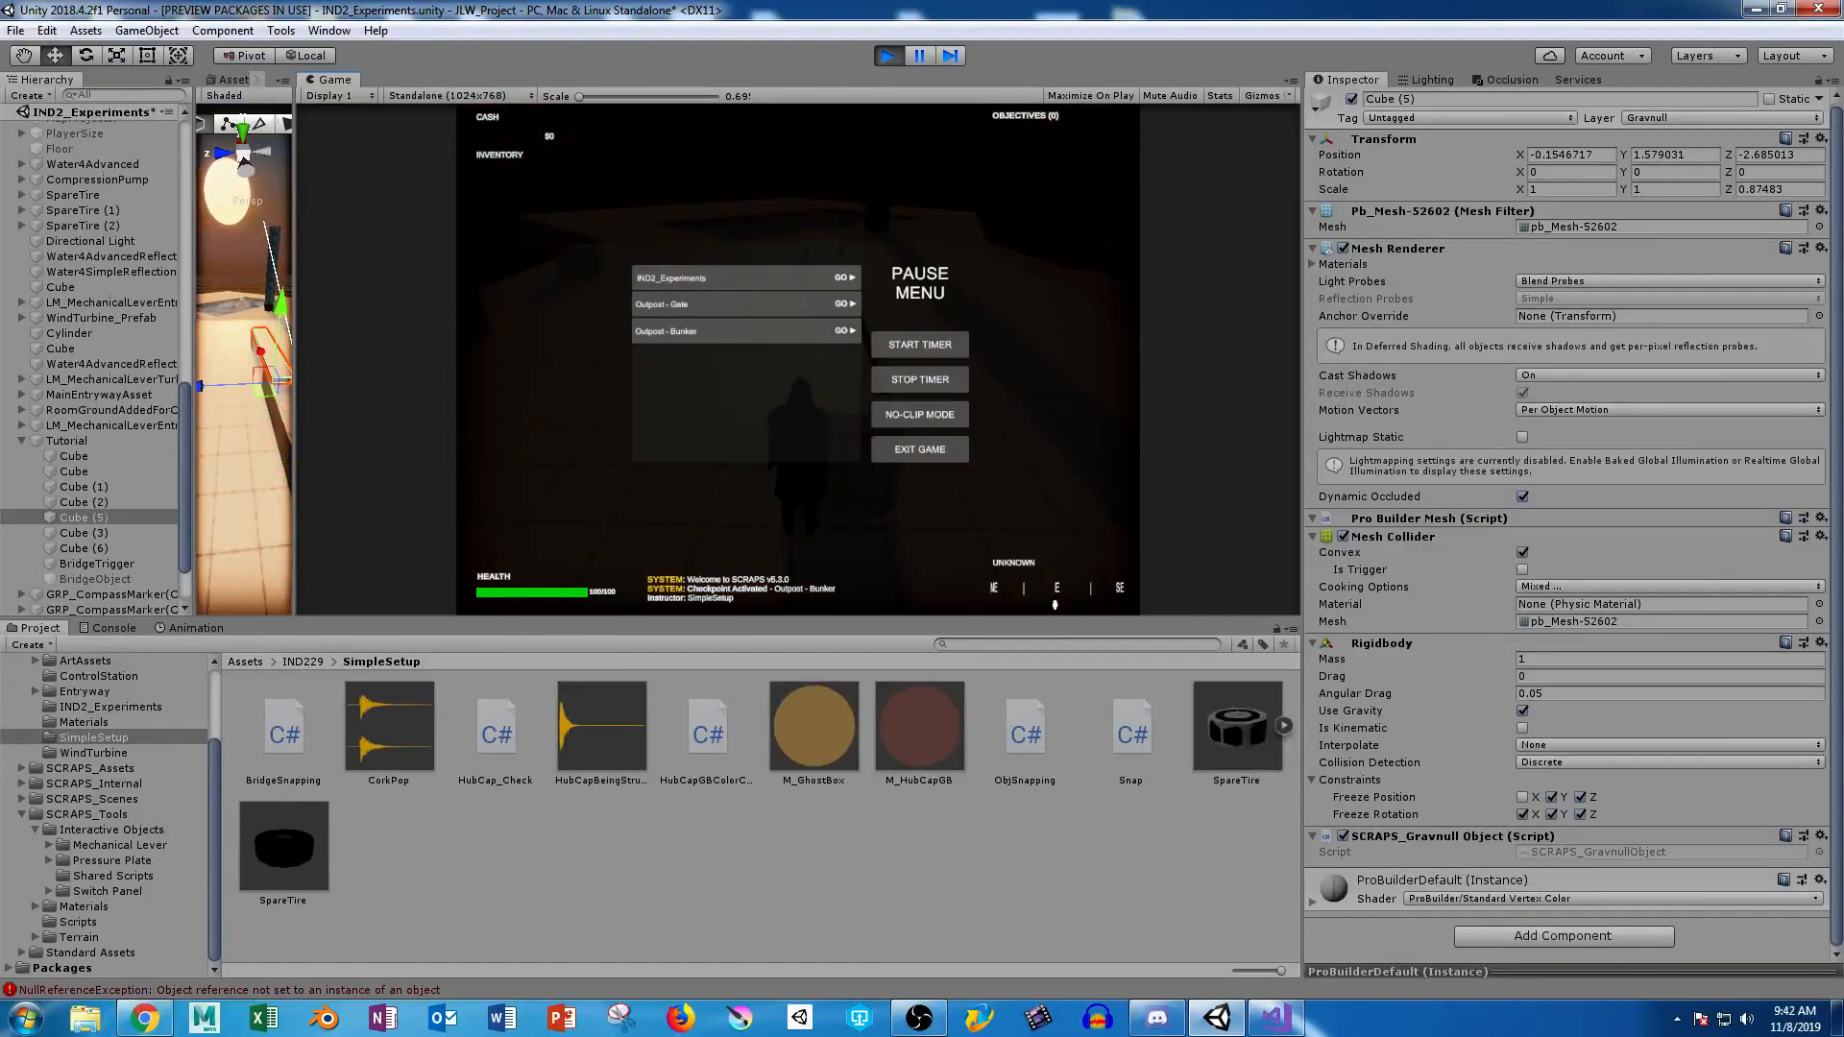
left_click(1594, 660)
type("100")
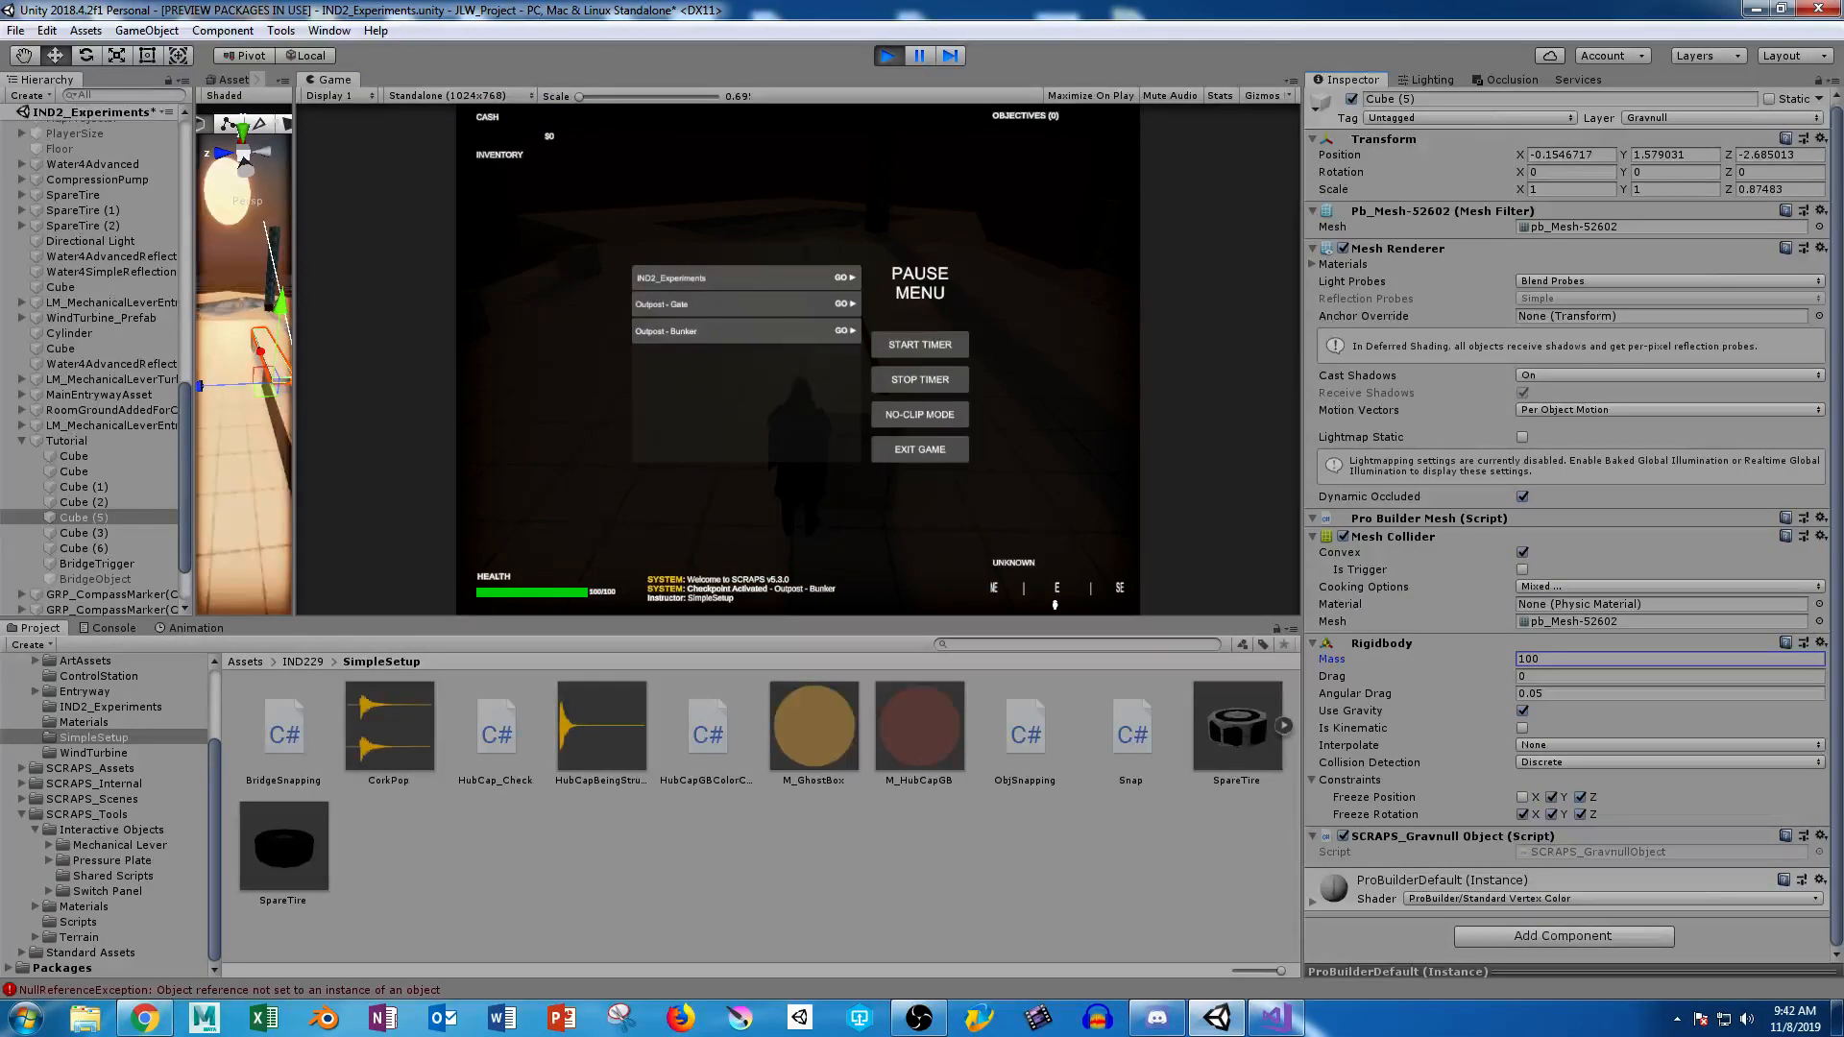
left_click(1056, 413)
key("Escape")
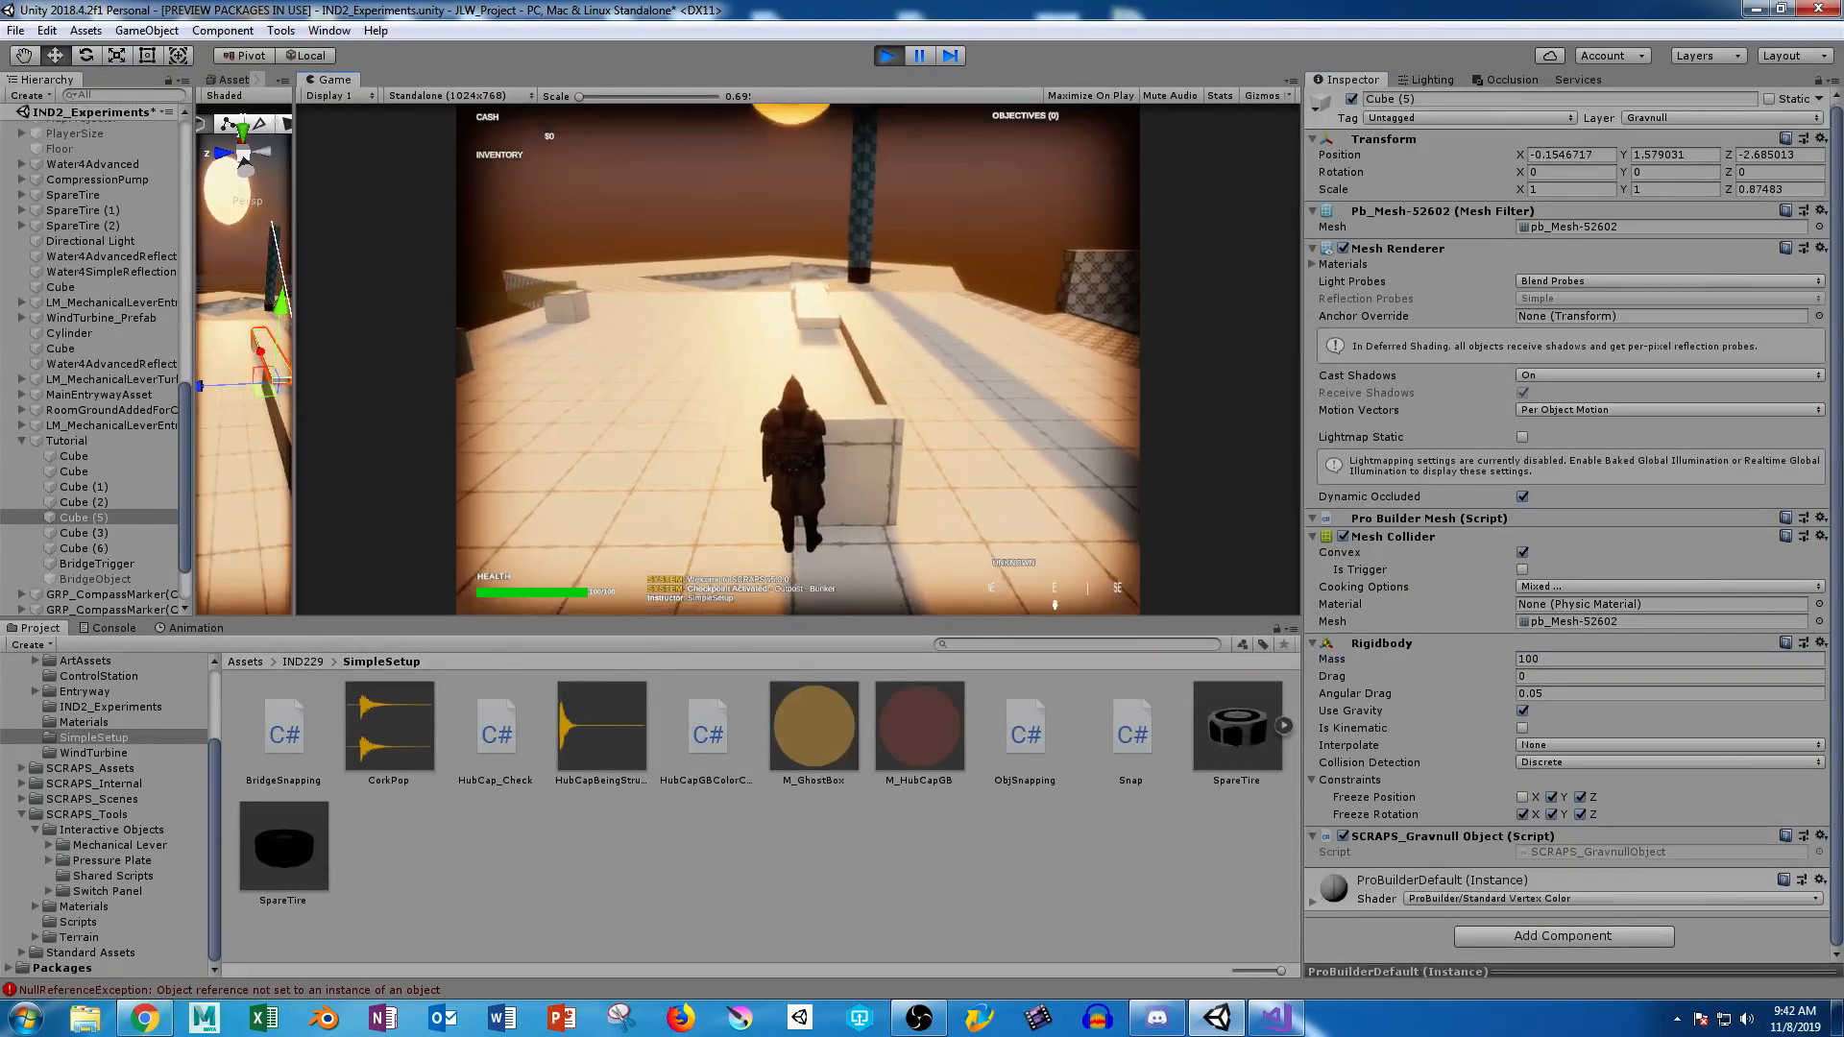
Slide the heavier Cube (5) back over its starting section of wall with the gravnull and walk against its end.
key("a")
key("w")
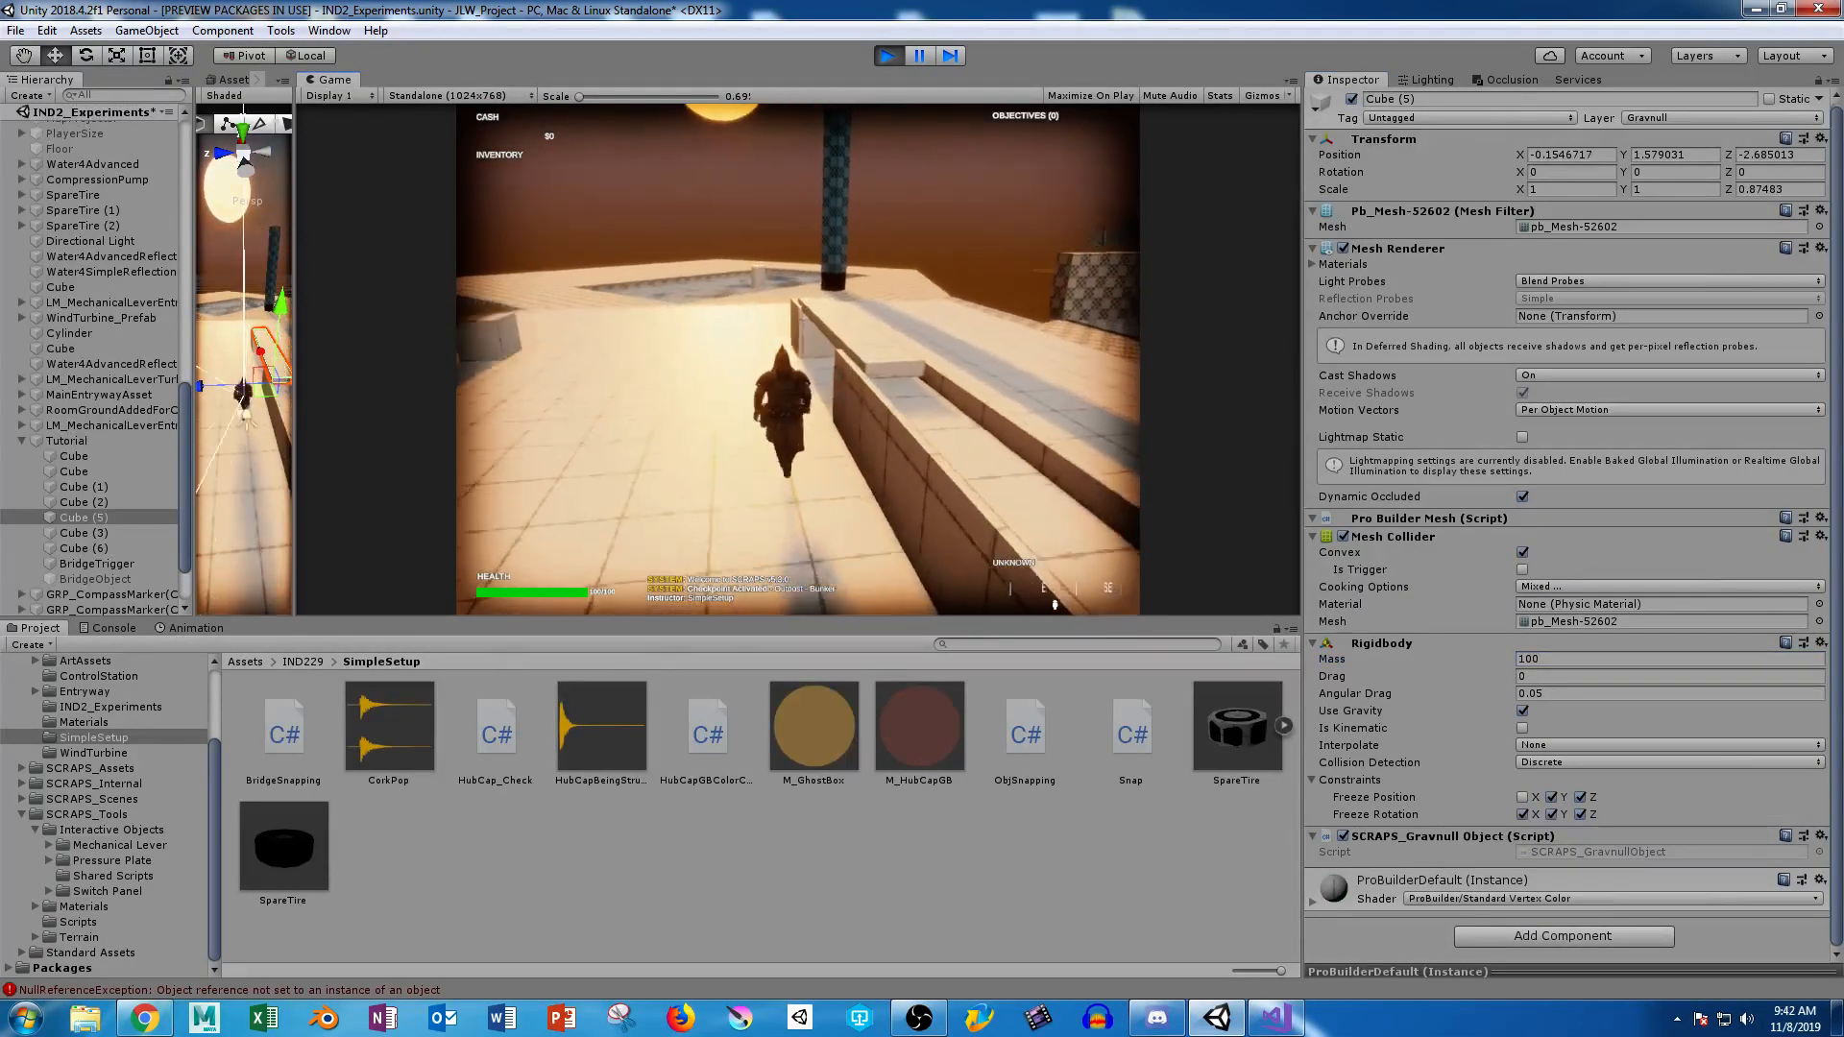
key("d")
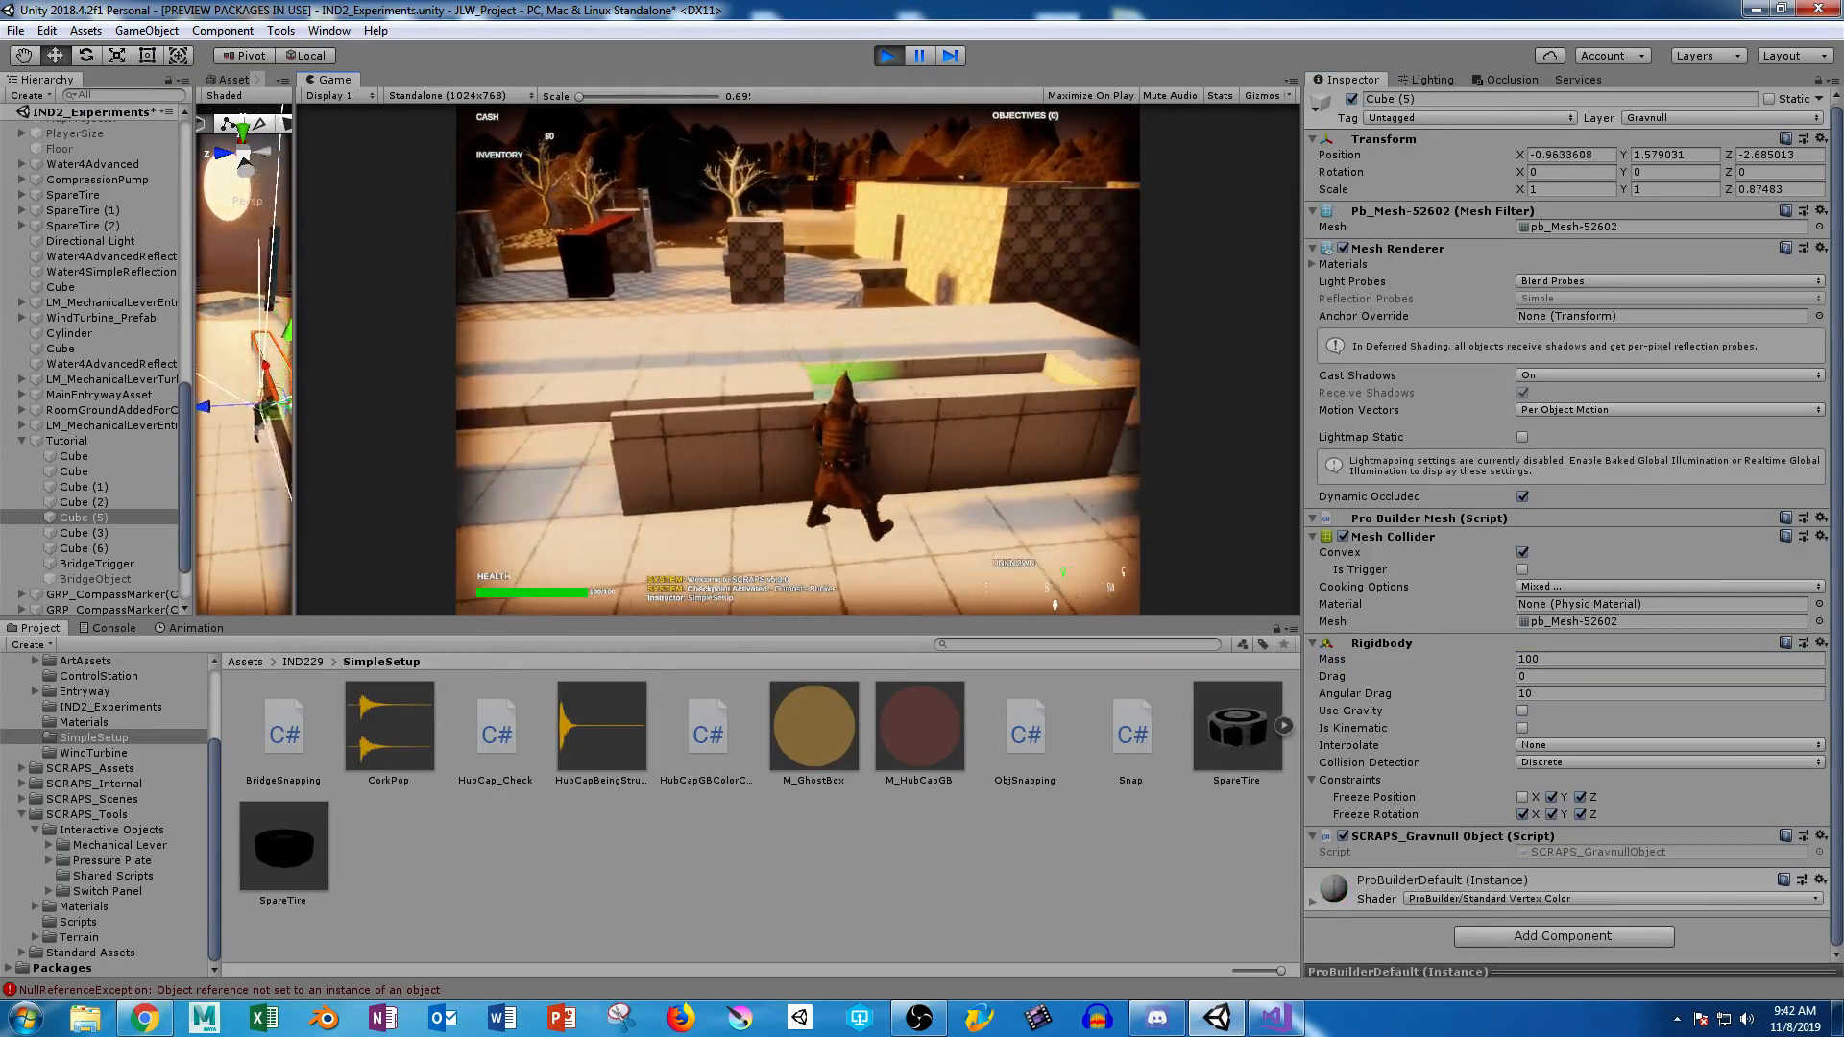
key("d")
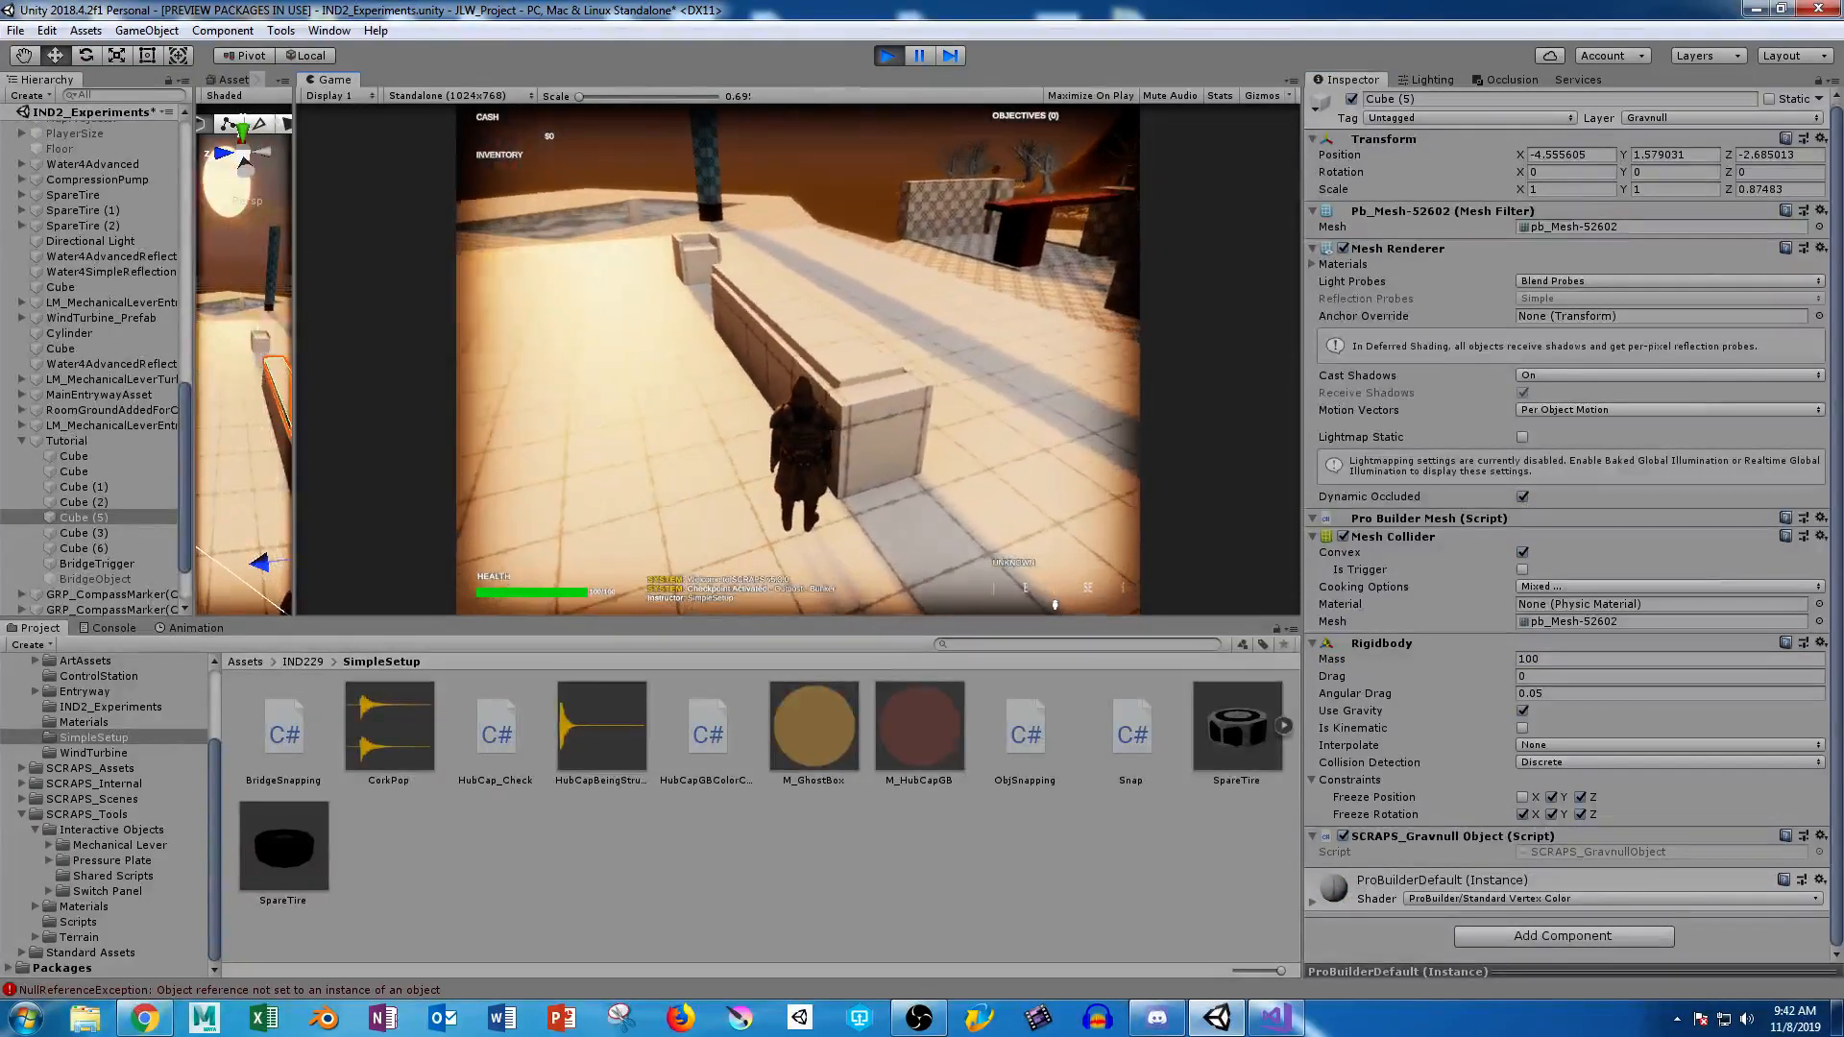
key("w")
key("d")
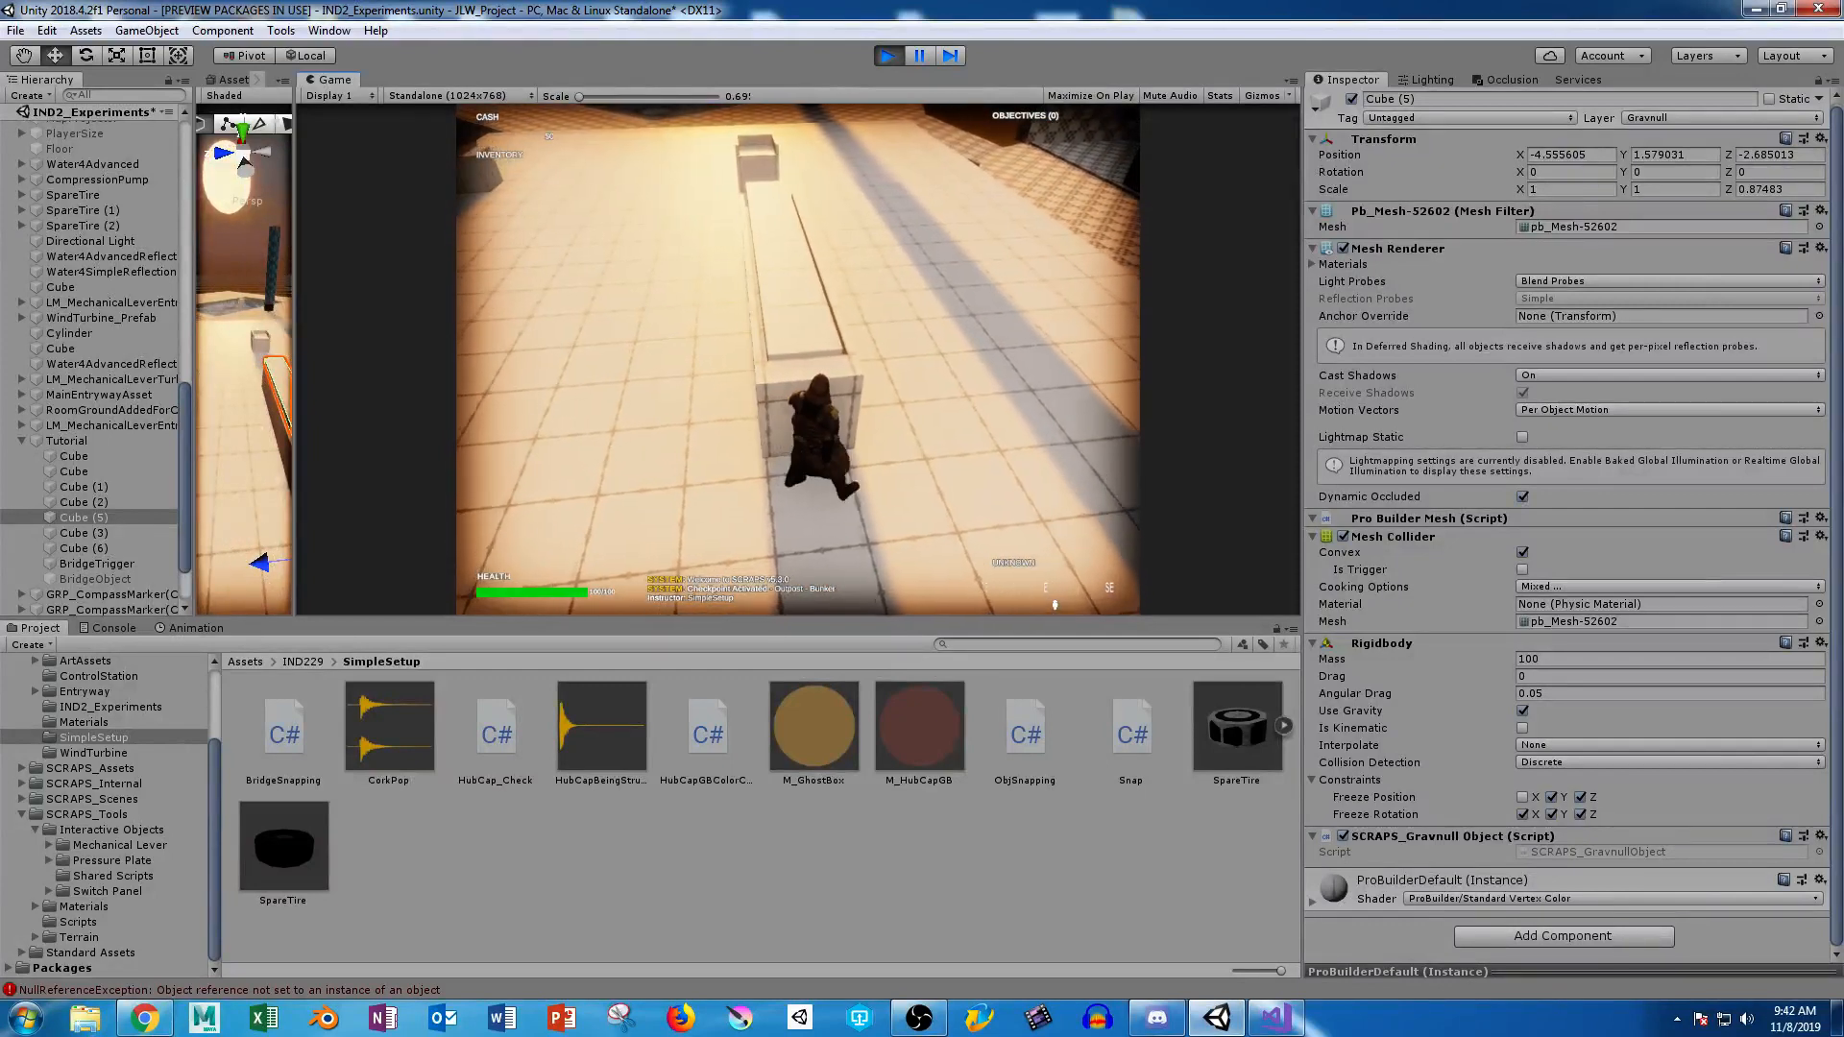
key("d")
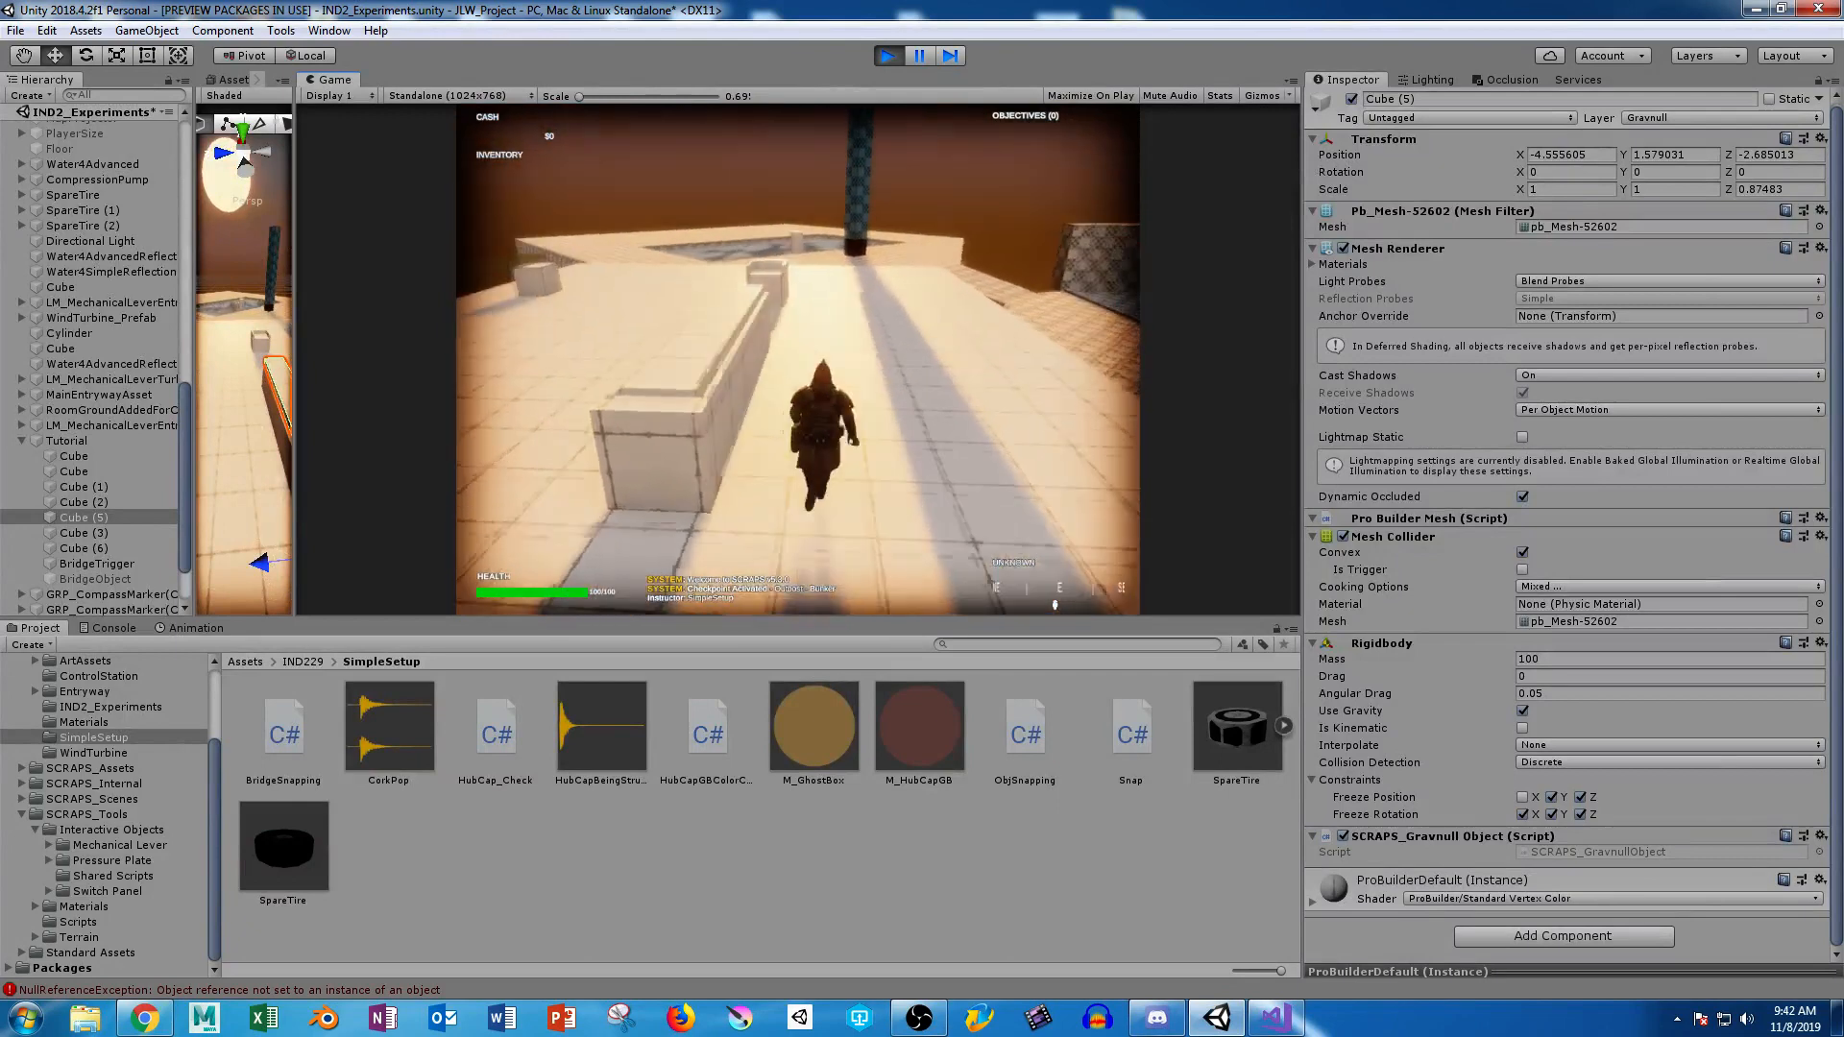
Circle the low wall and pull Cube (5) along it to the opposite end with the gravnull.
key("w")
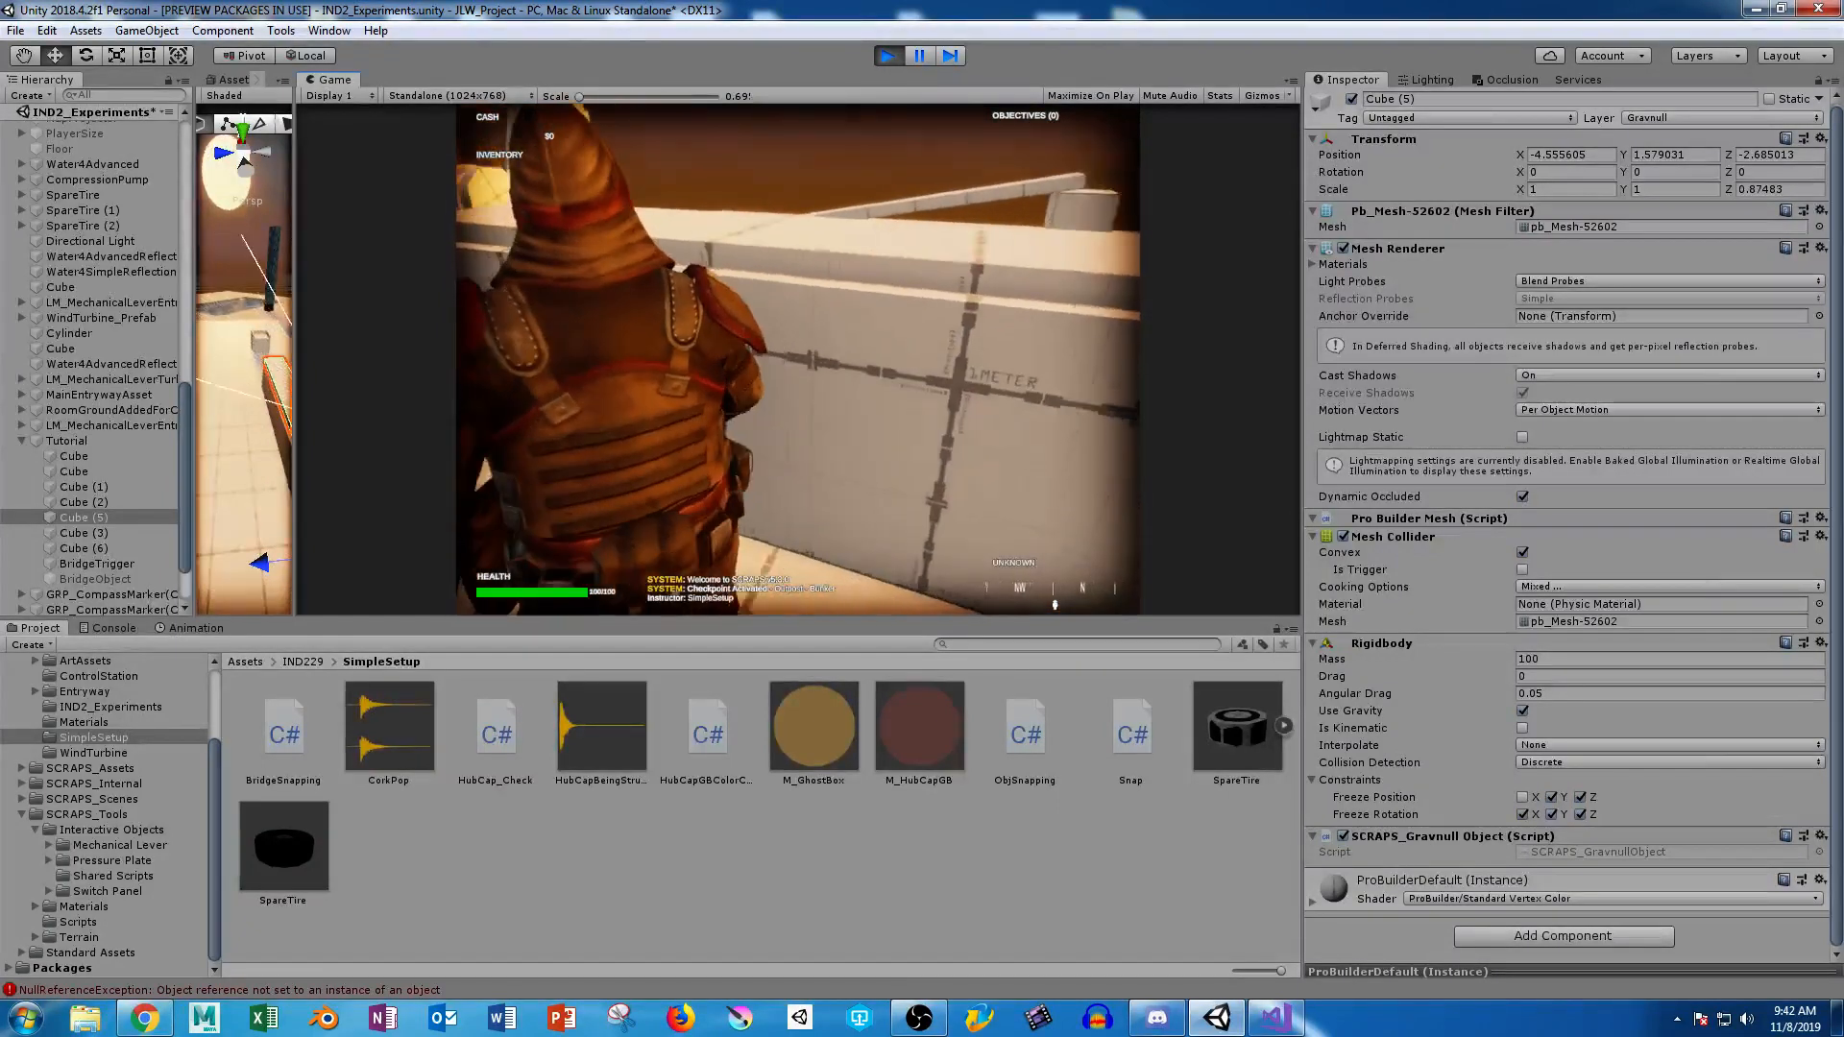
key("w")
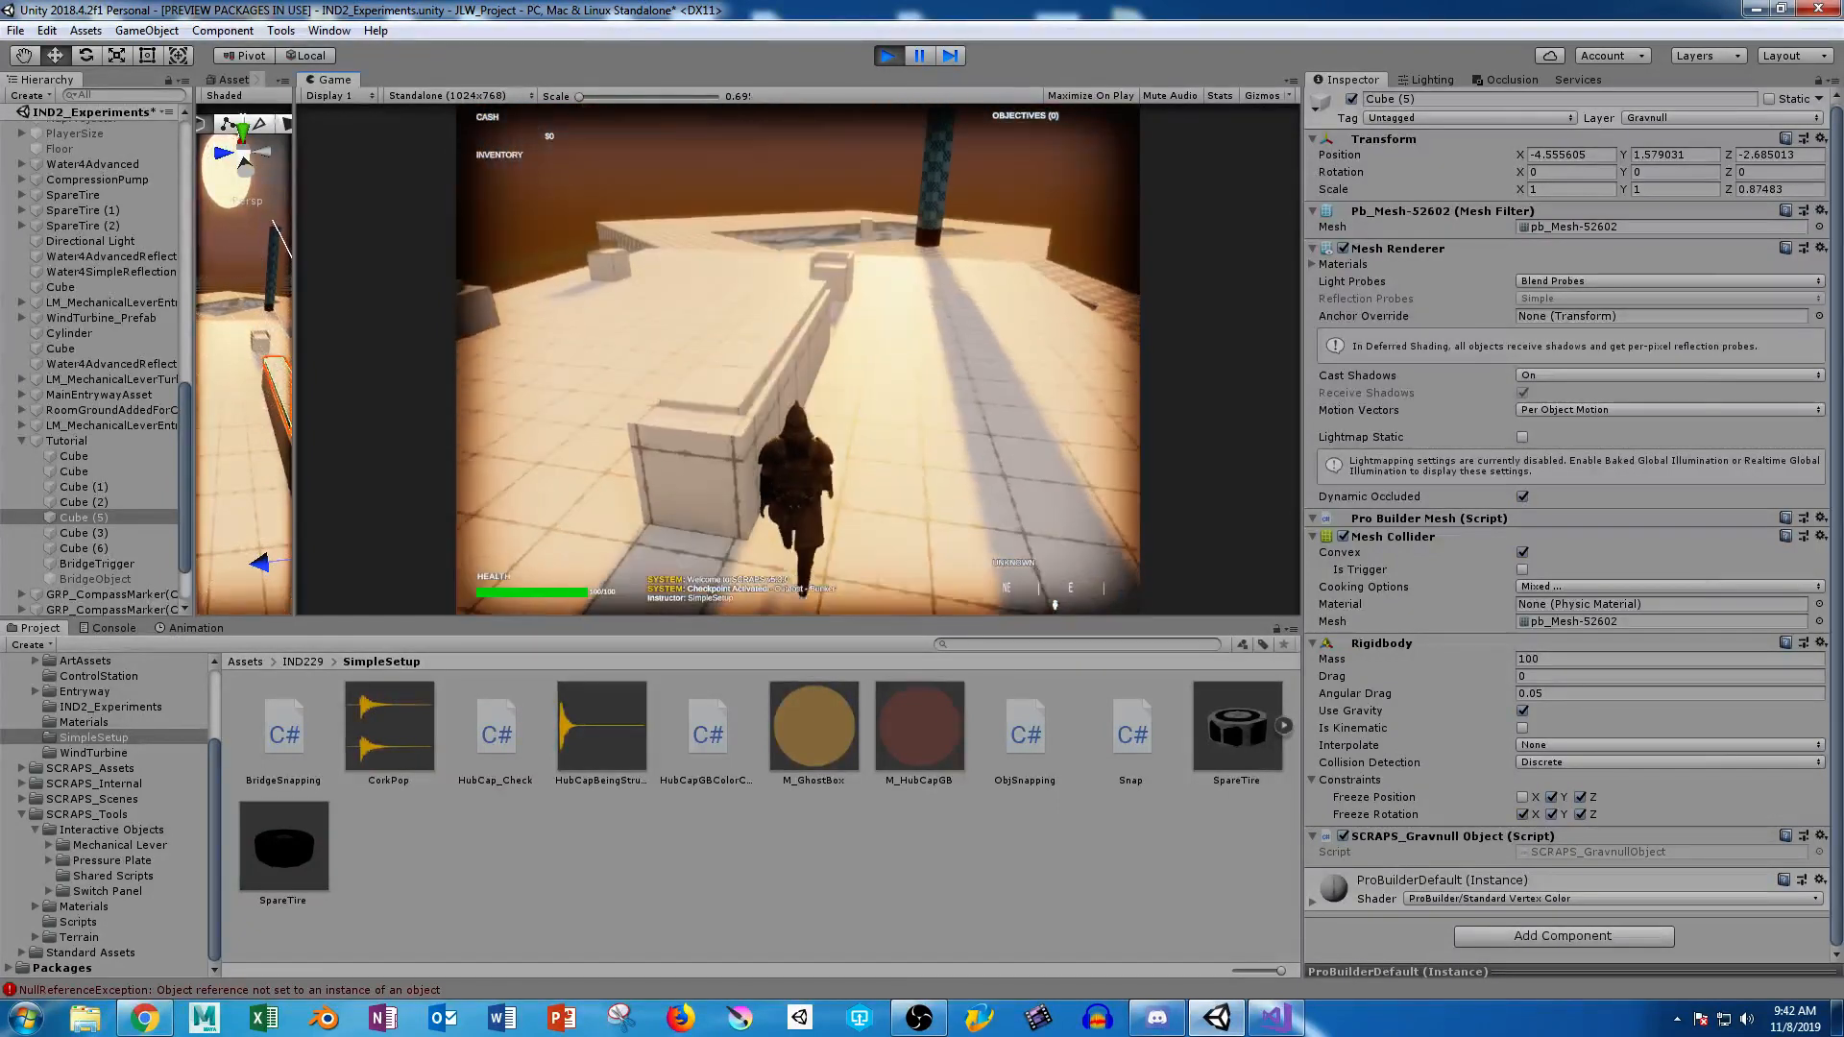
key("w")
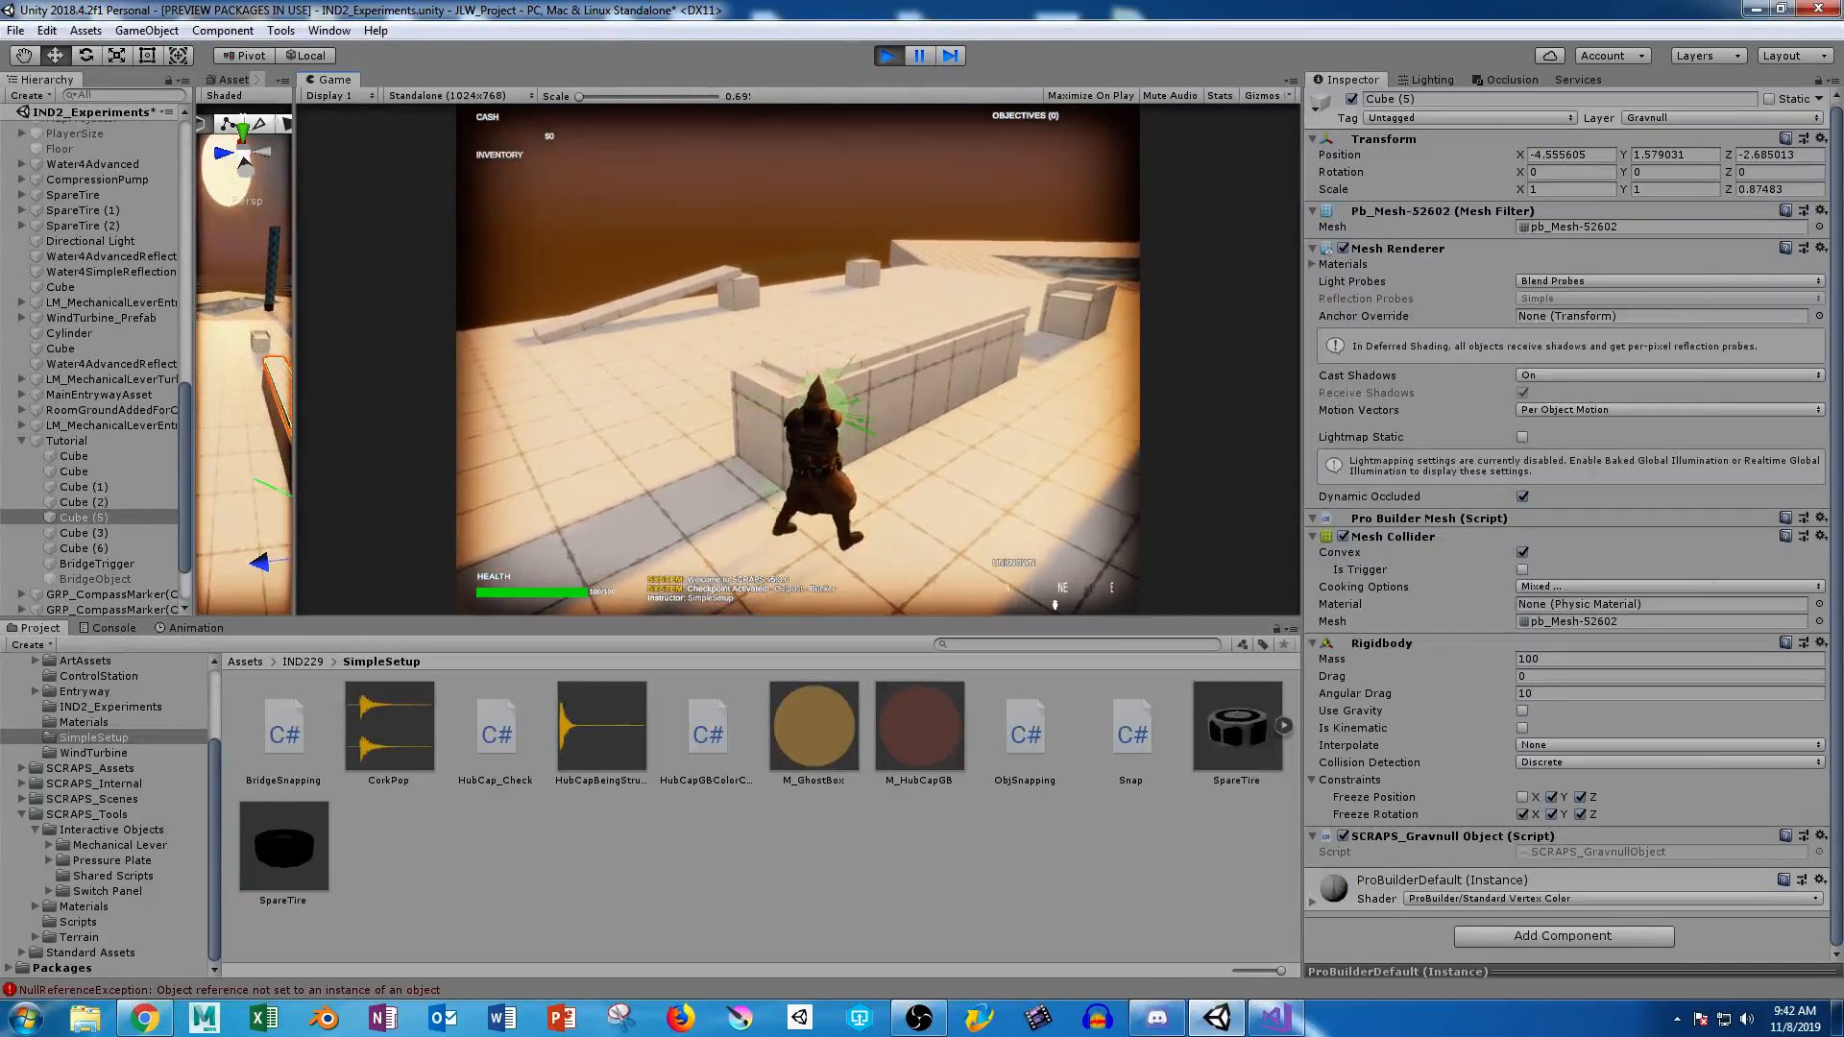
key("w")
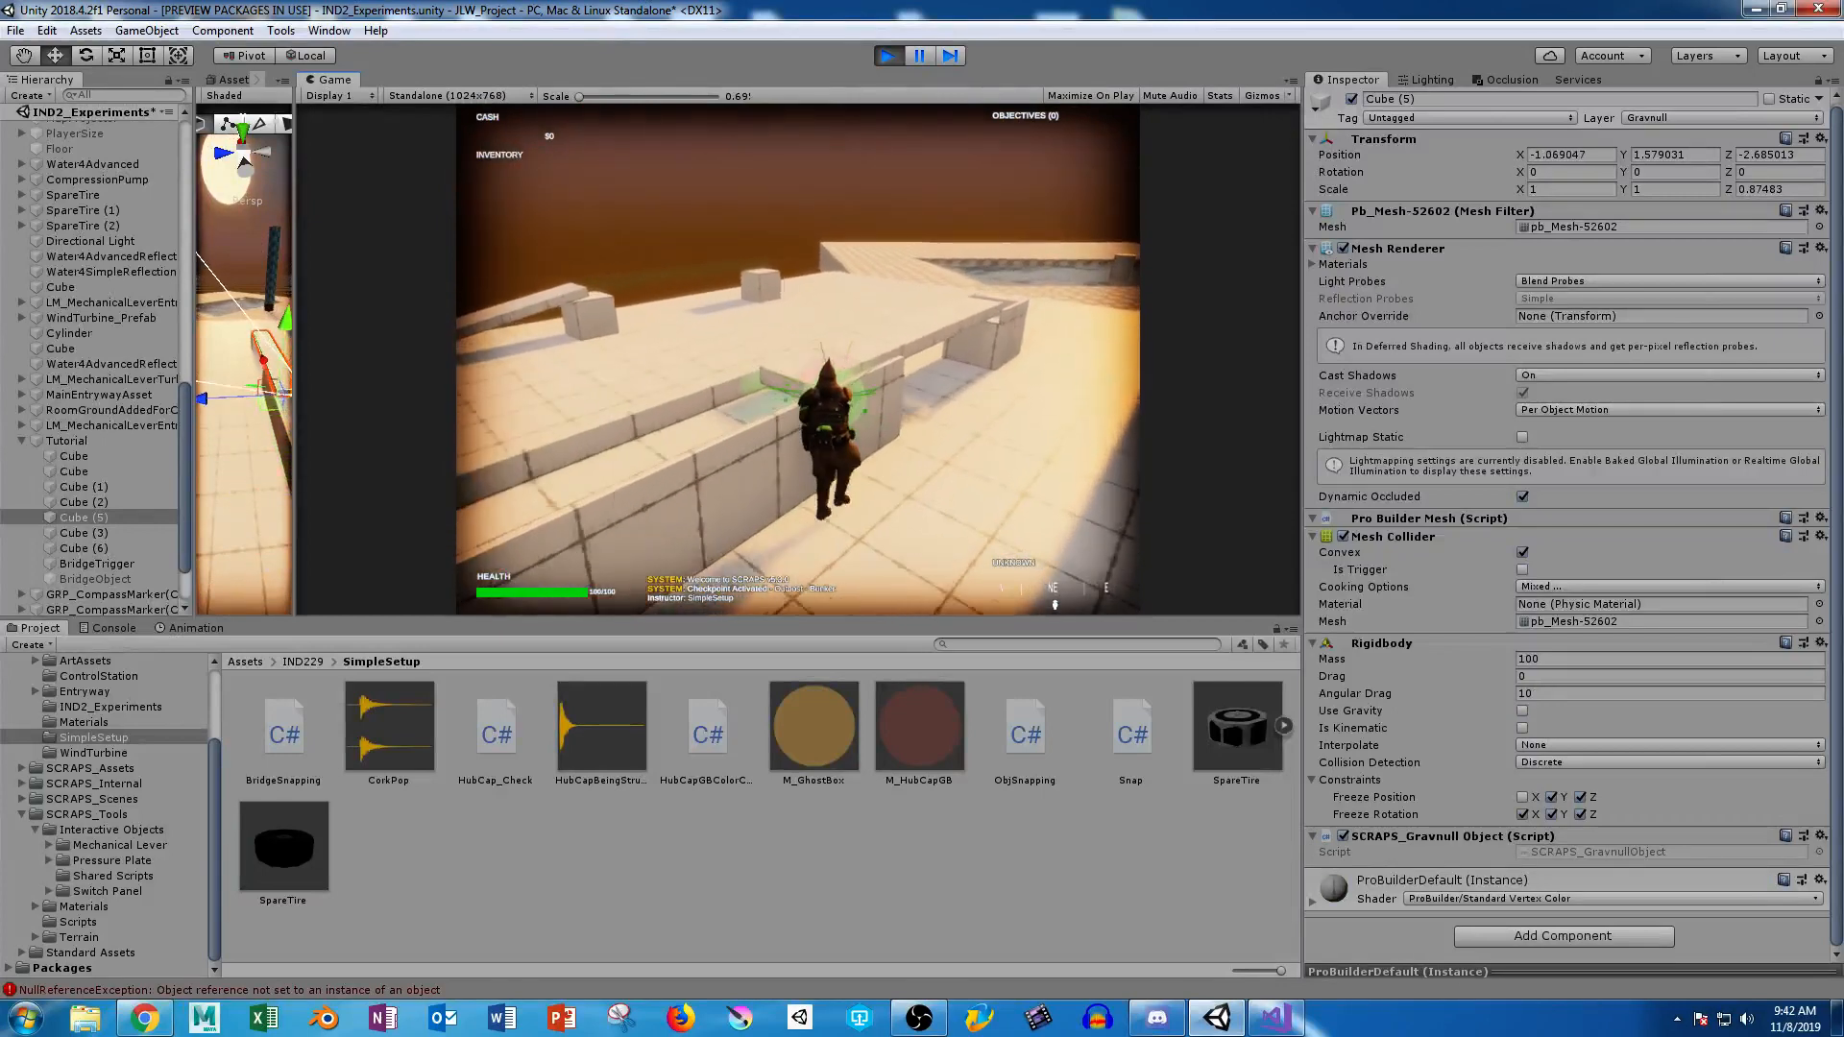
key("w")
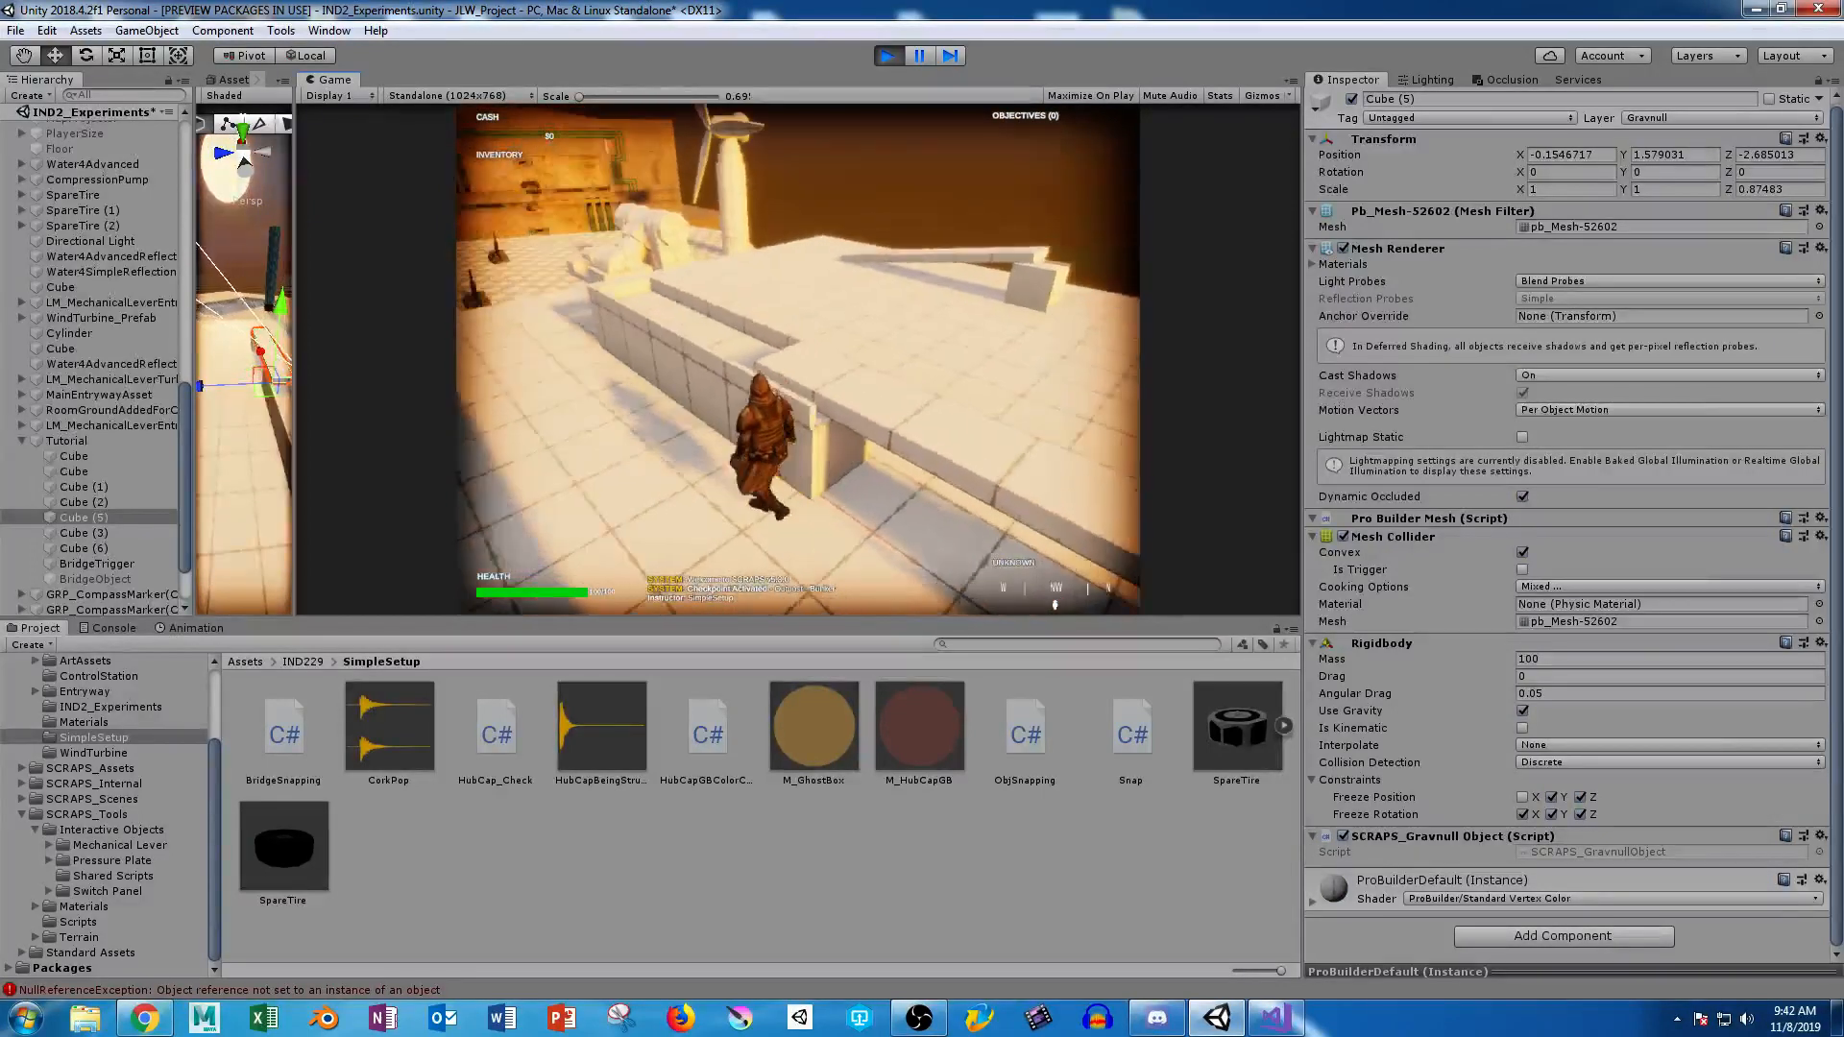
Cross the low wall to the tilted plank Cube (6) and move it with the gravnull into the bridge trigger between the blocks.
key("space")
key("w")
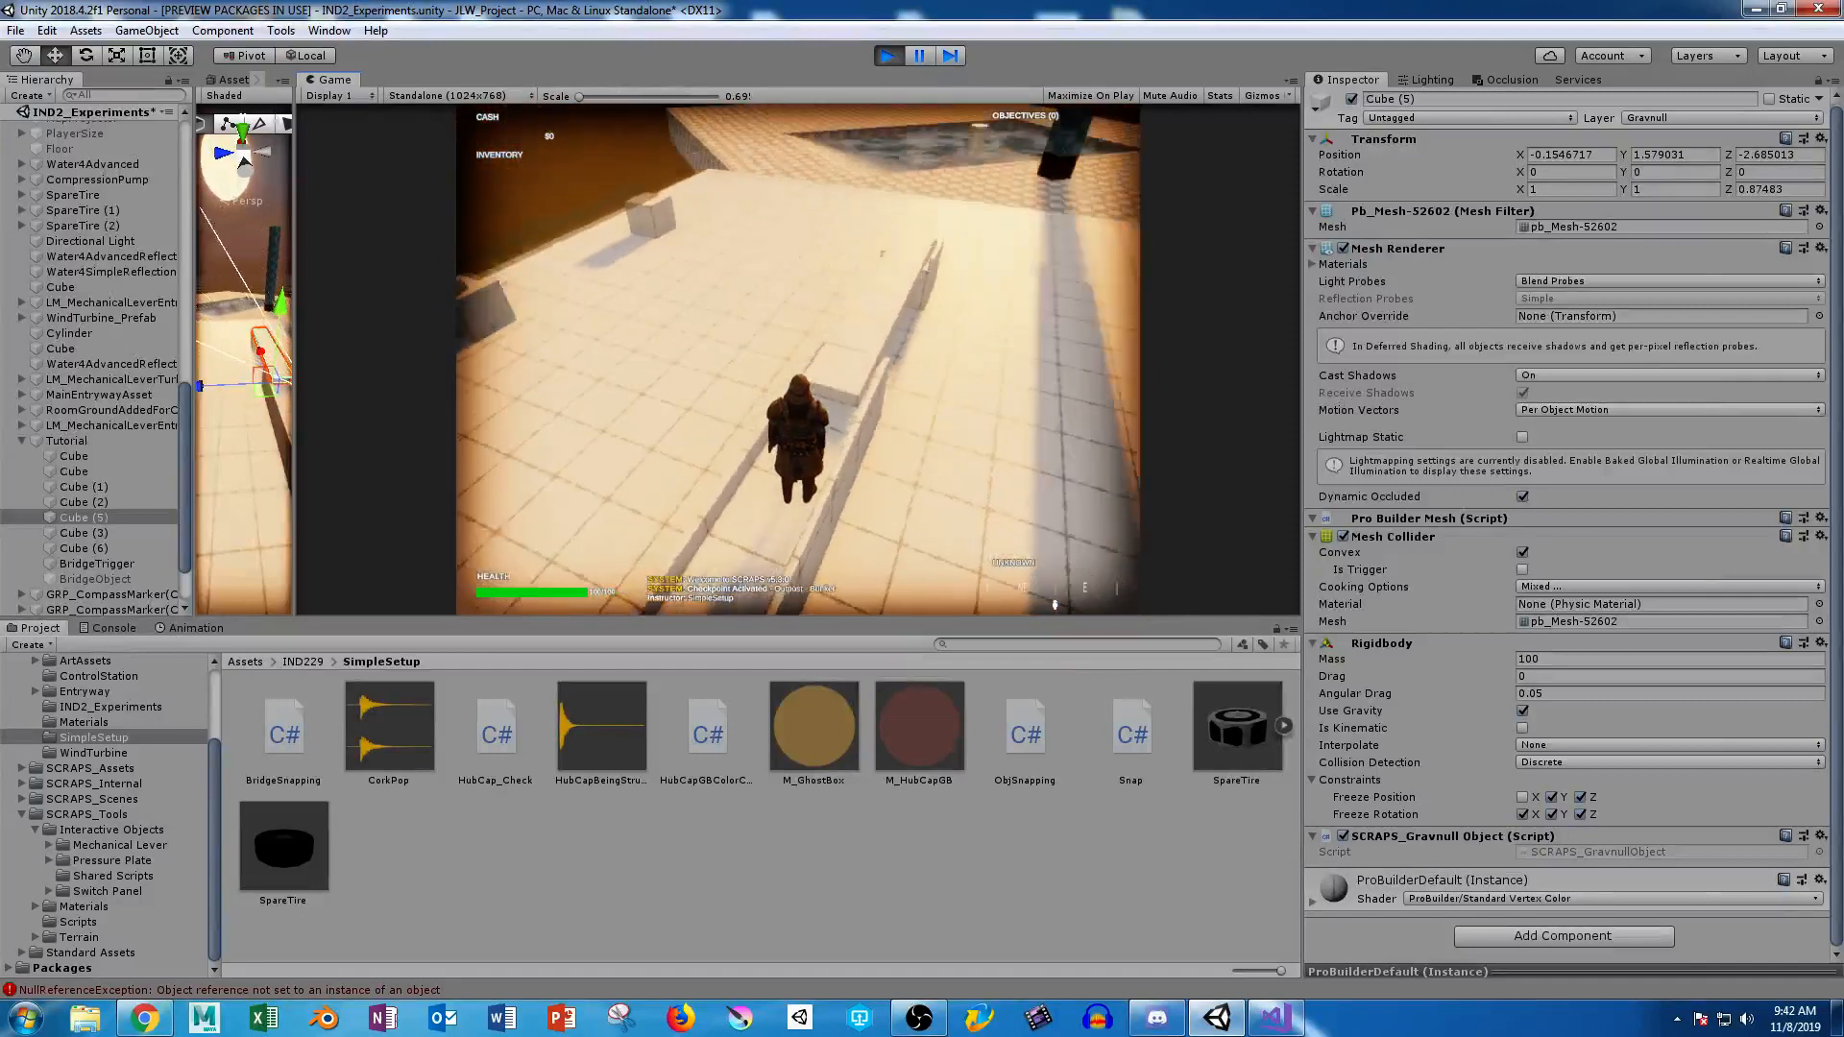
key("w")
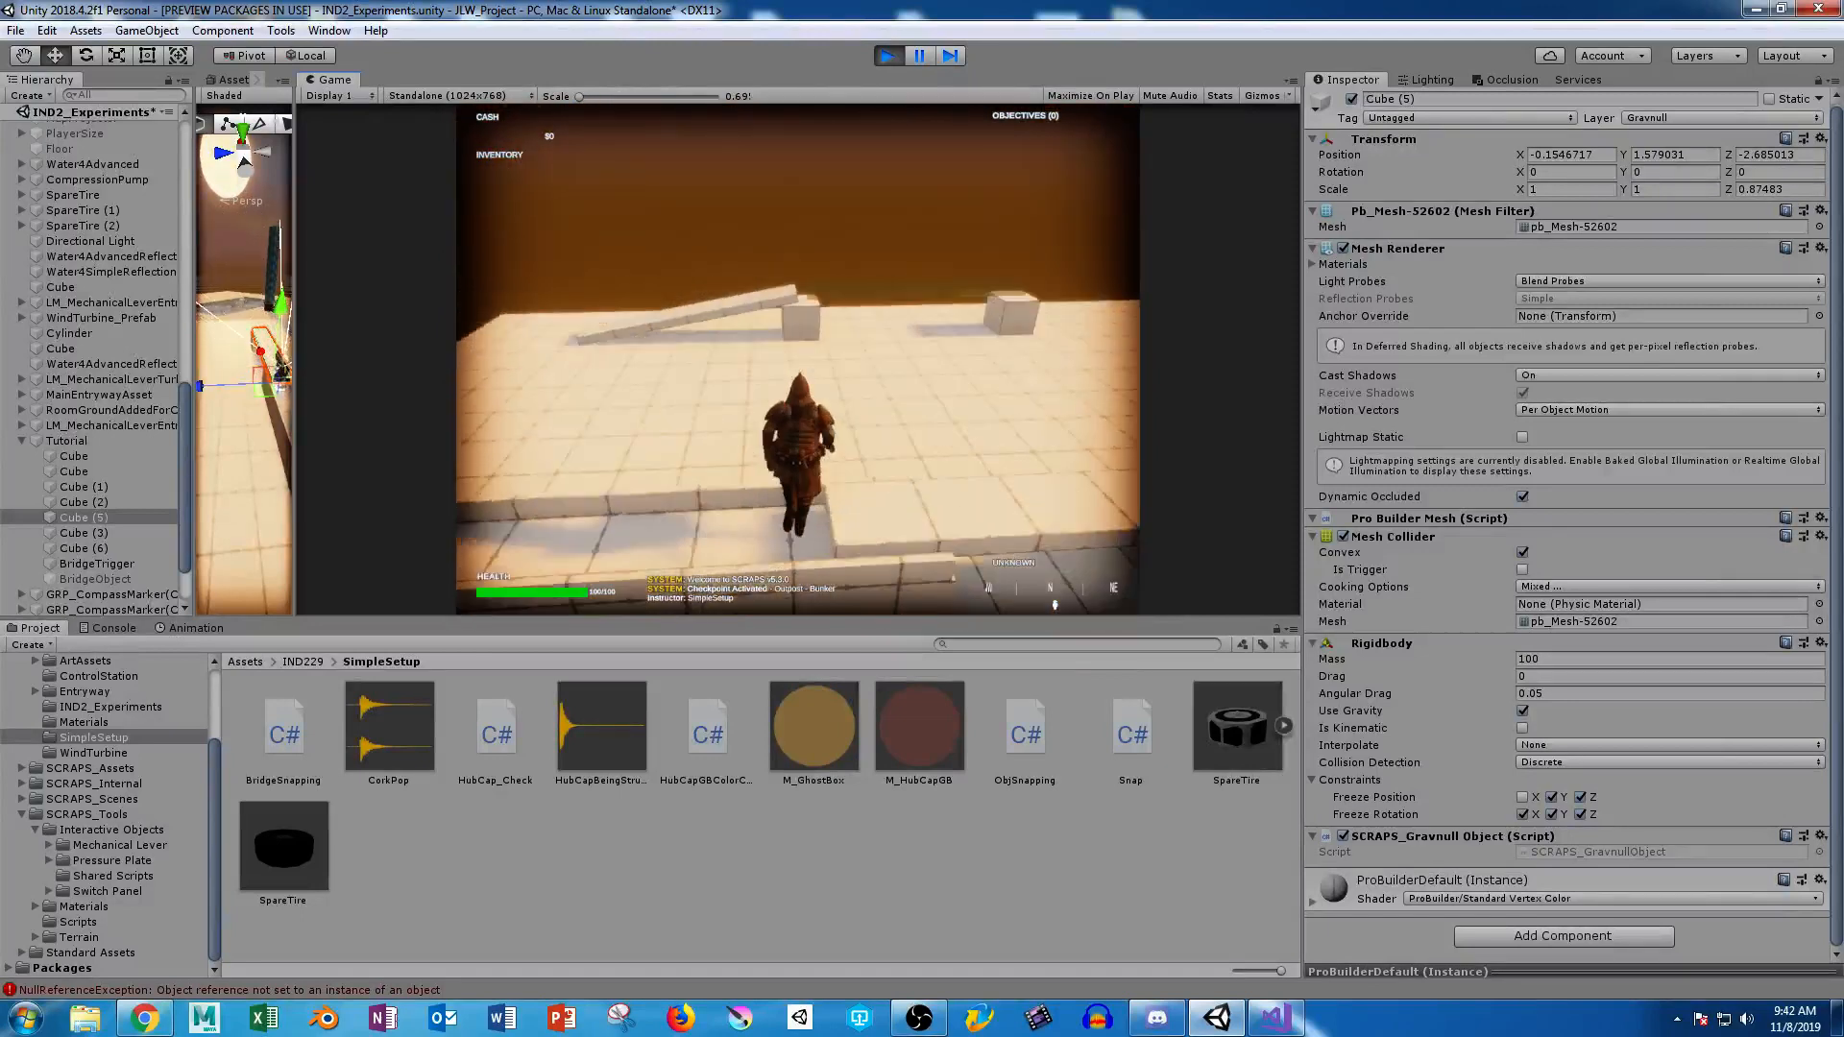
key("w")
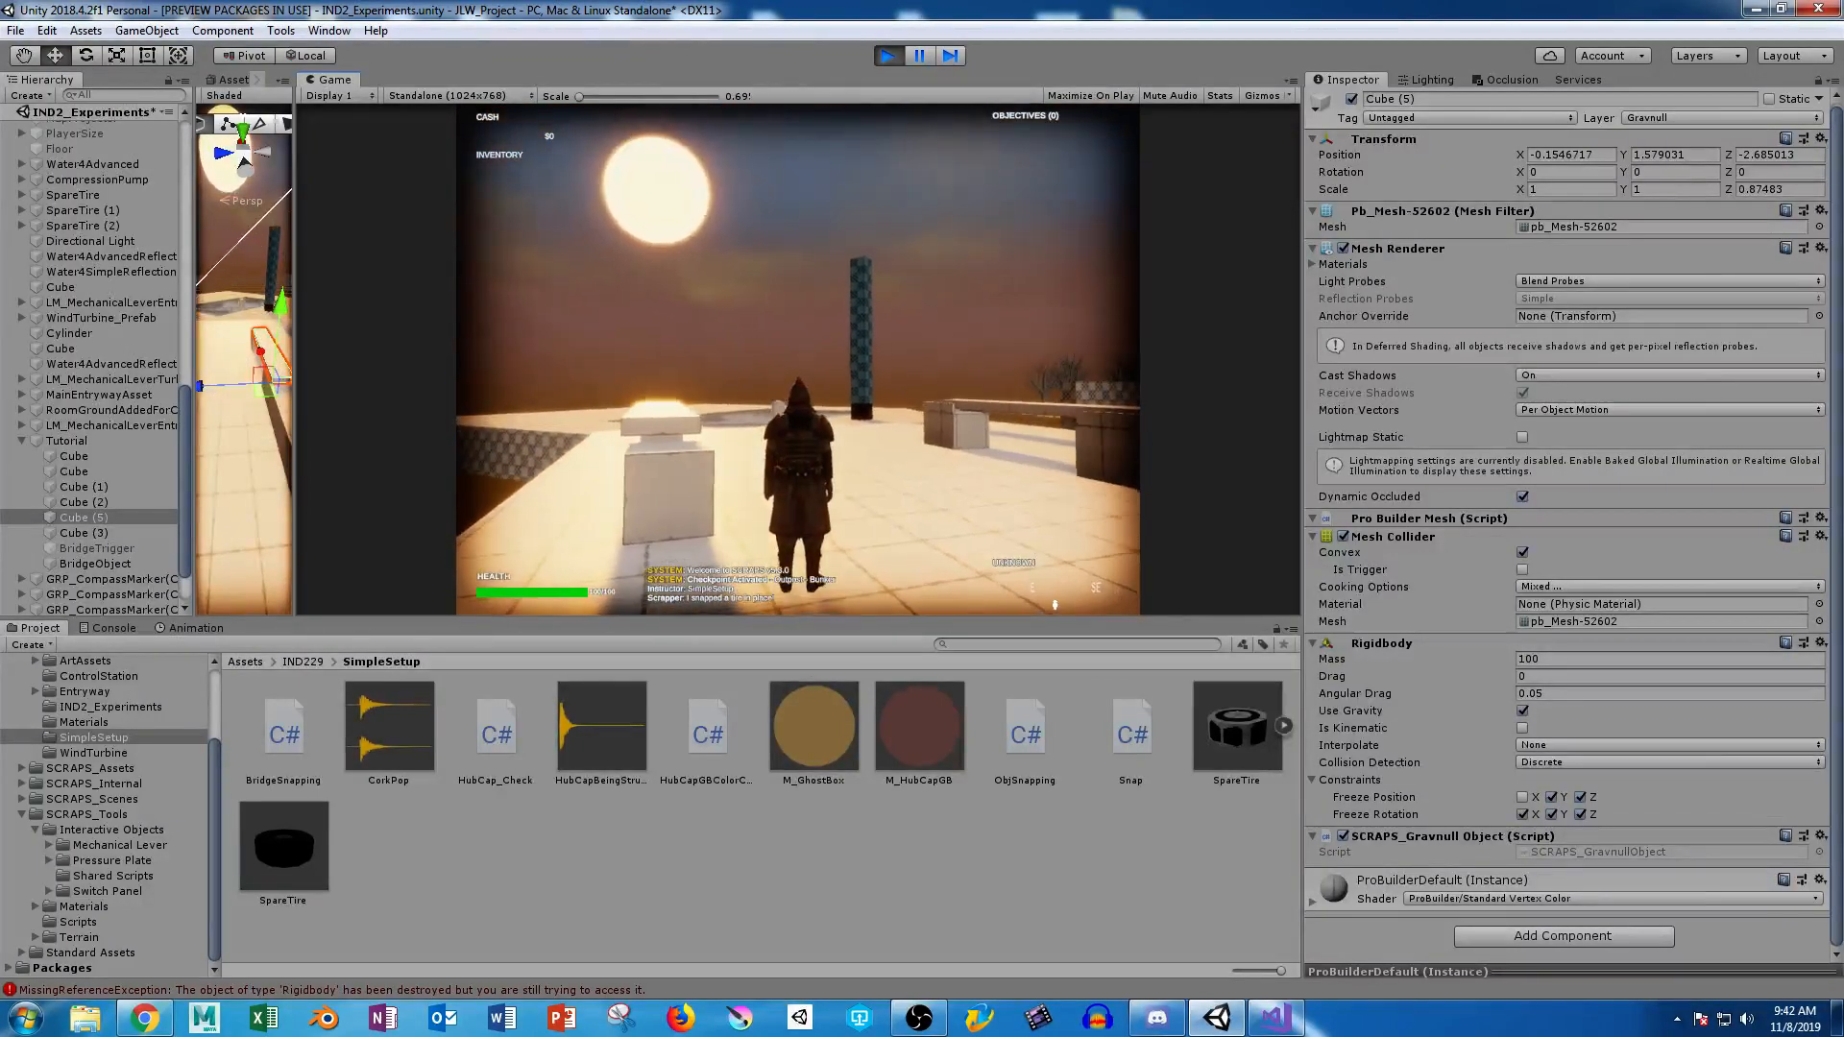
Stop the running game and widen the Scene view beside the Game view.
key("Escape")
key("ctrl+p")
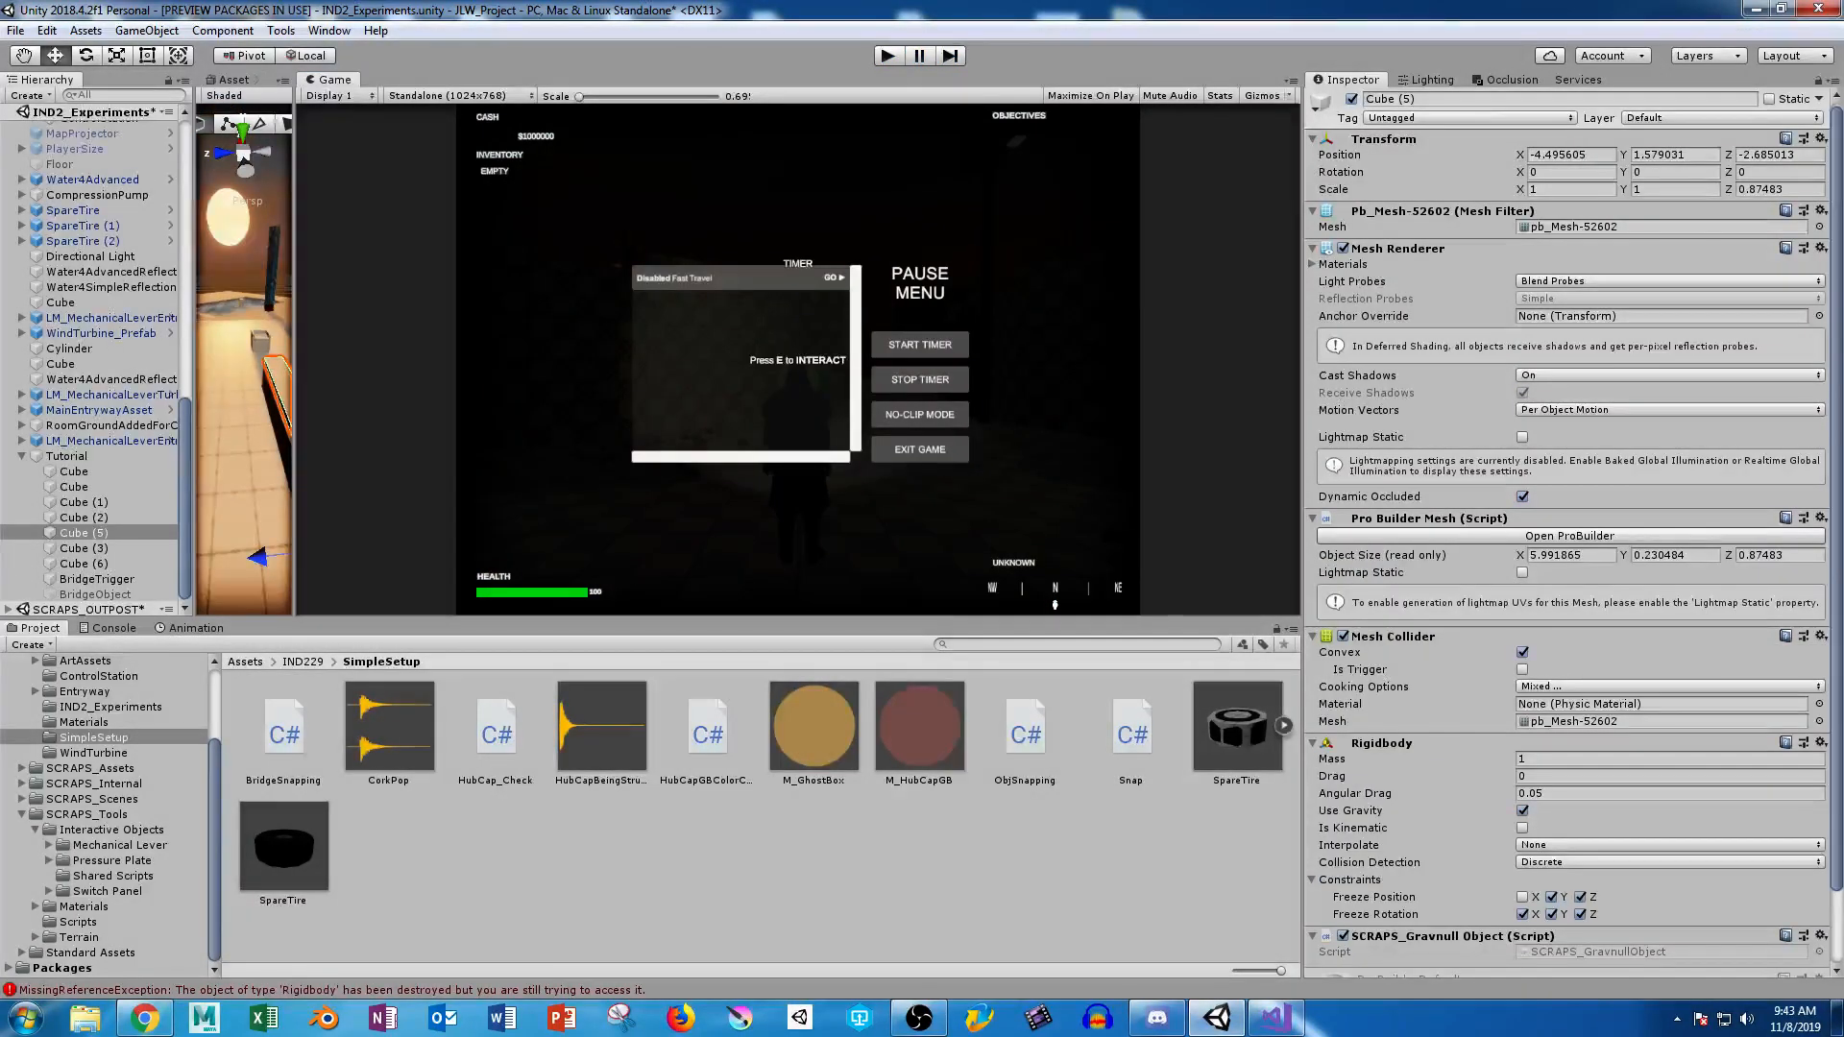
left_click_drag(294, 359, 1107, 359)
scroll(1566, 538, "down", 3)
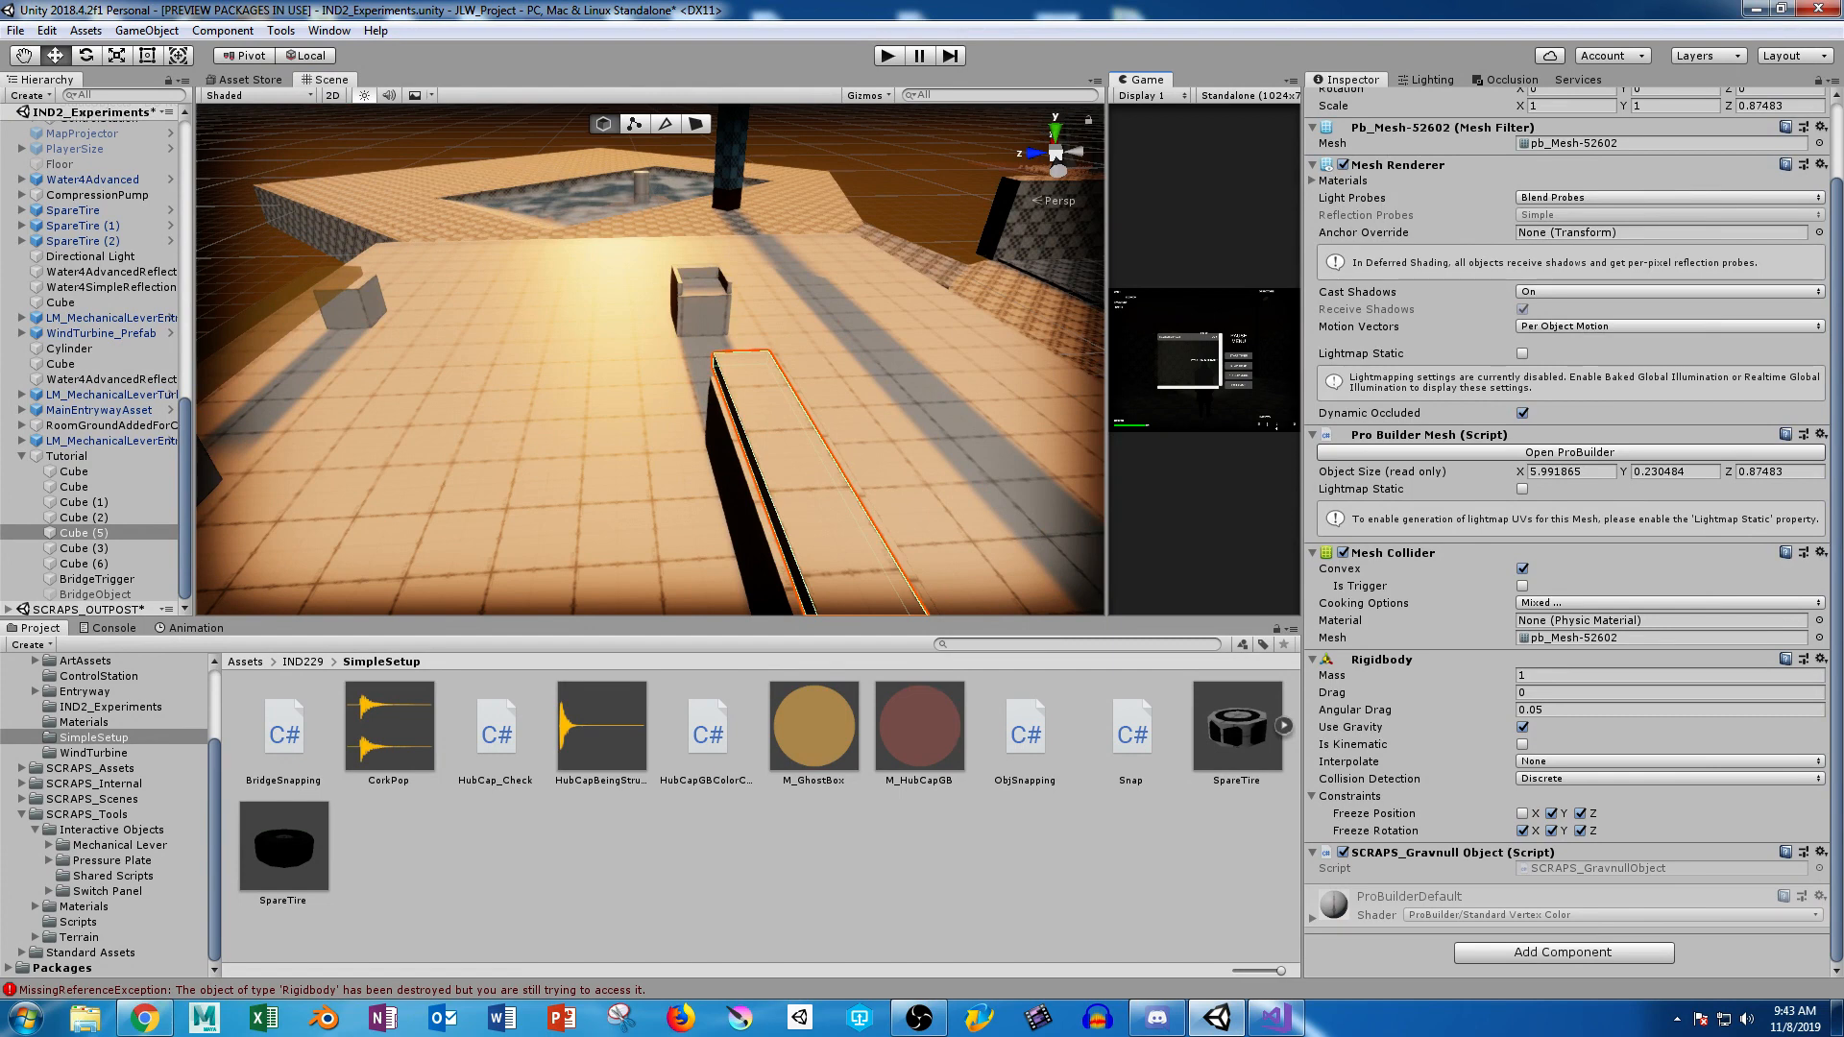
Open the BridgeSnapping script in Visual Studio and delete its default Start and Update methods.
left_click(284, 734)
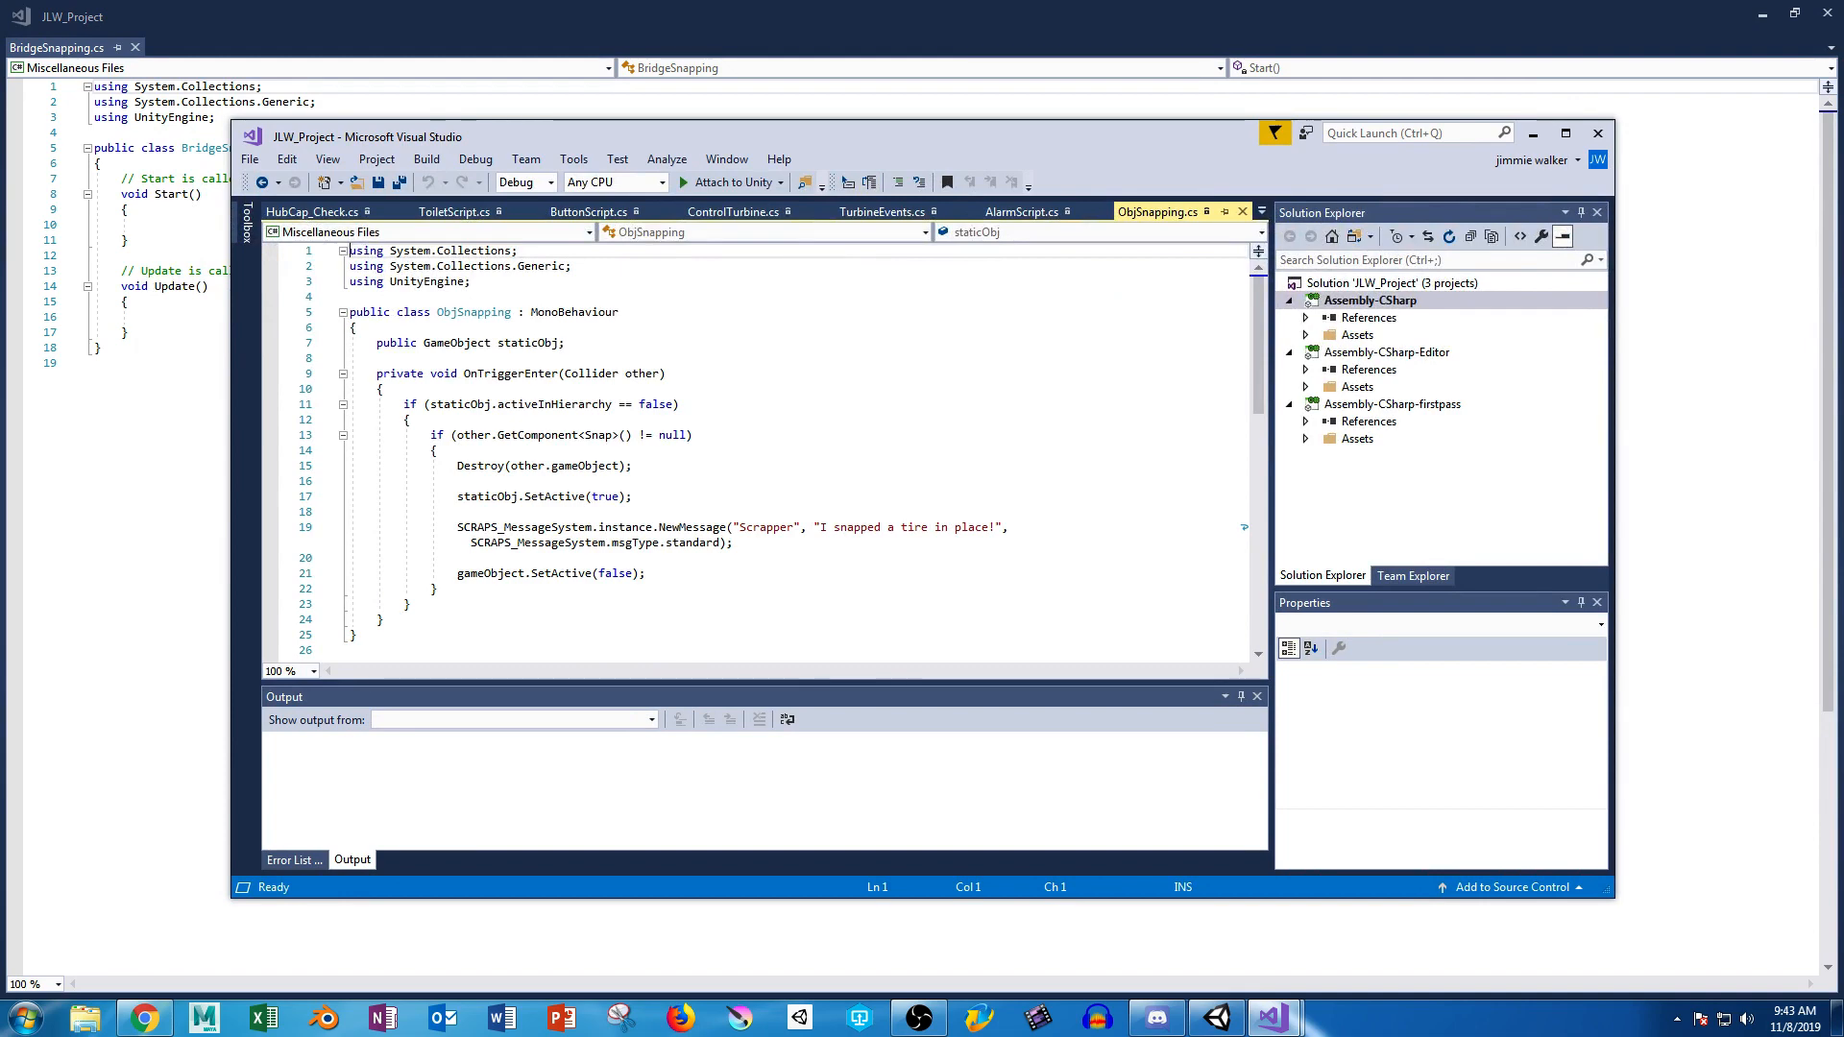
left_click_drag(577, 136, 1843, 96)
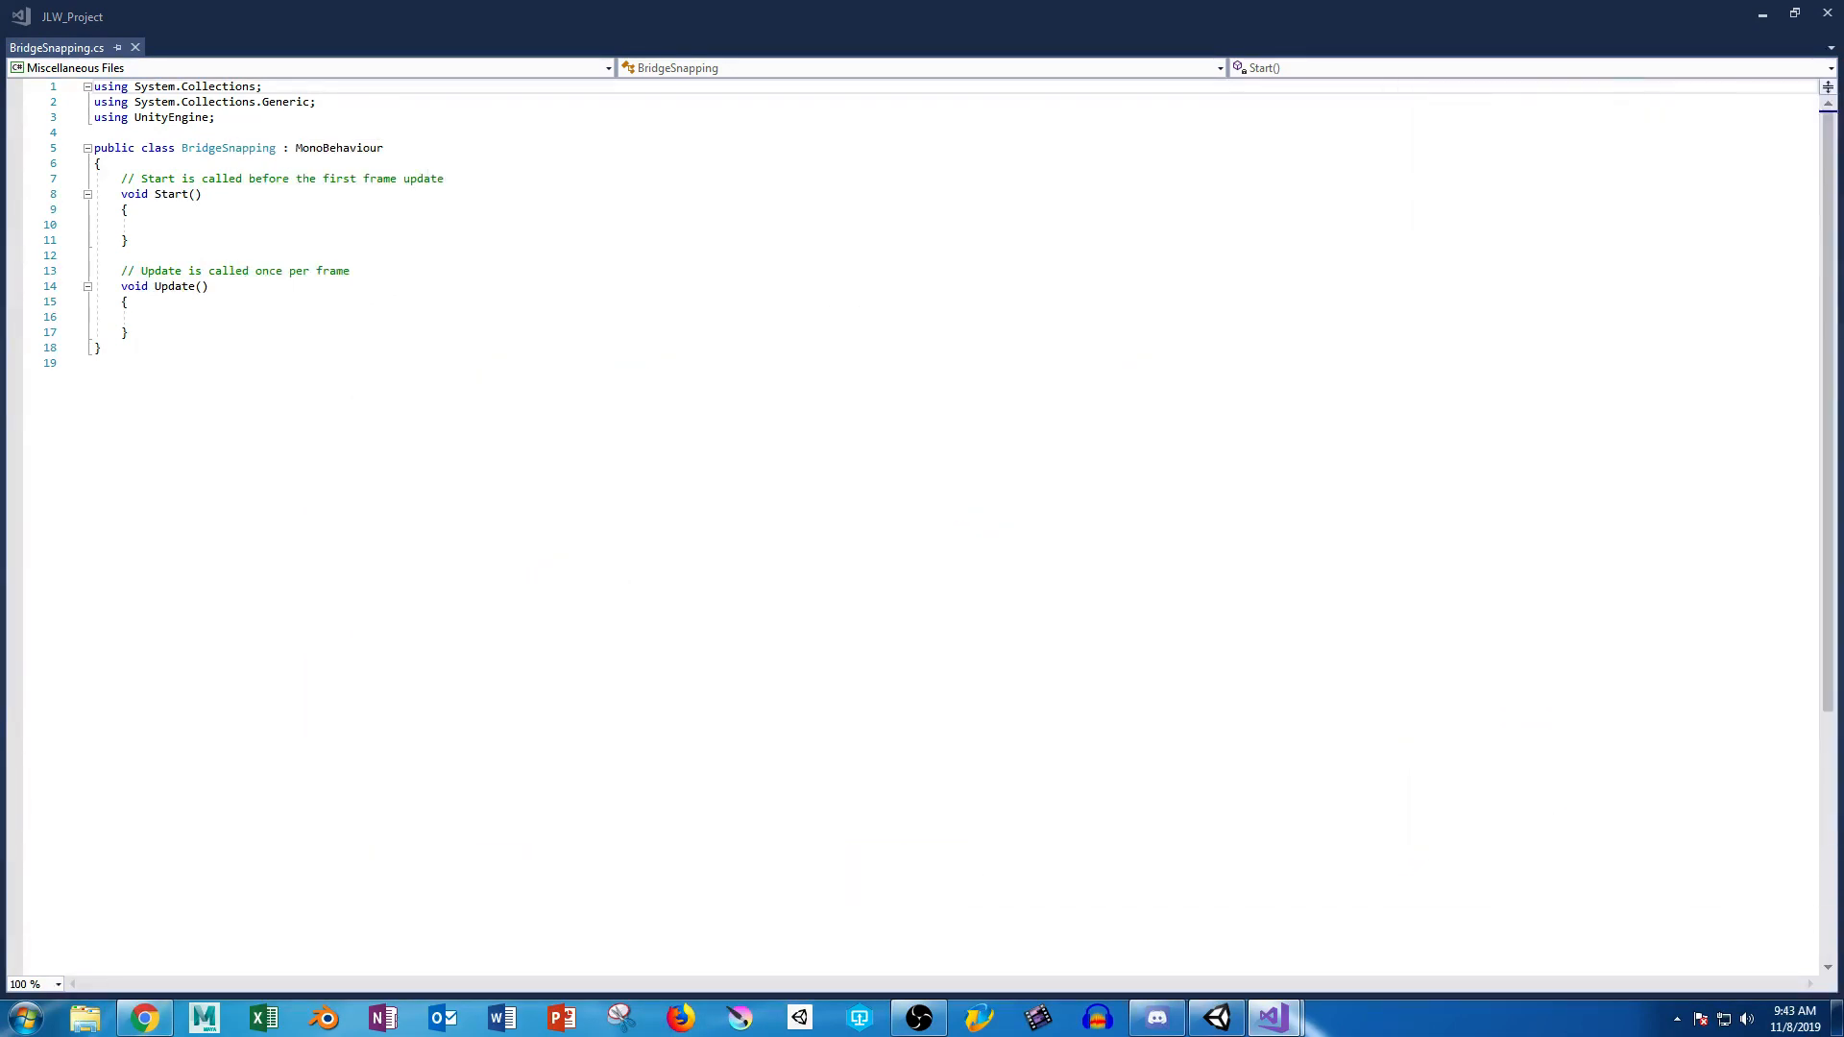
left_click_drag(129, 332, 122, 178)
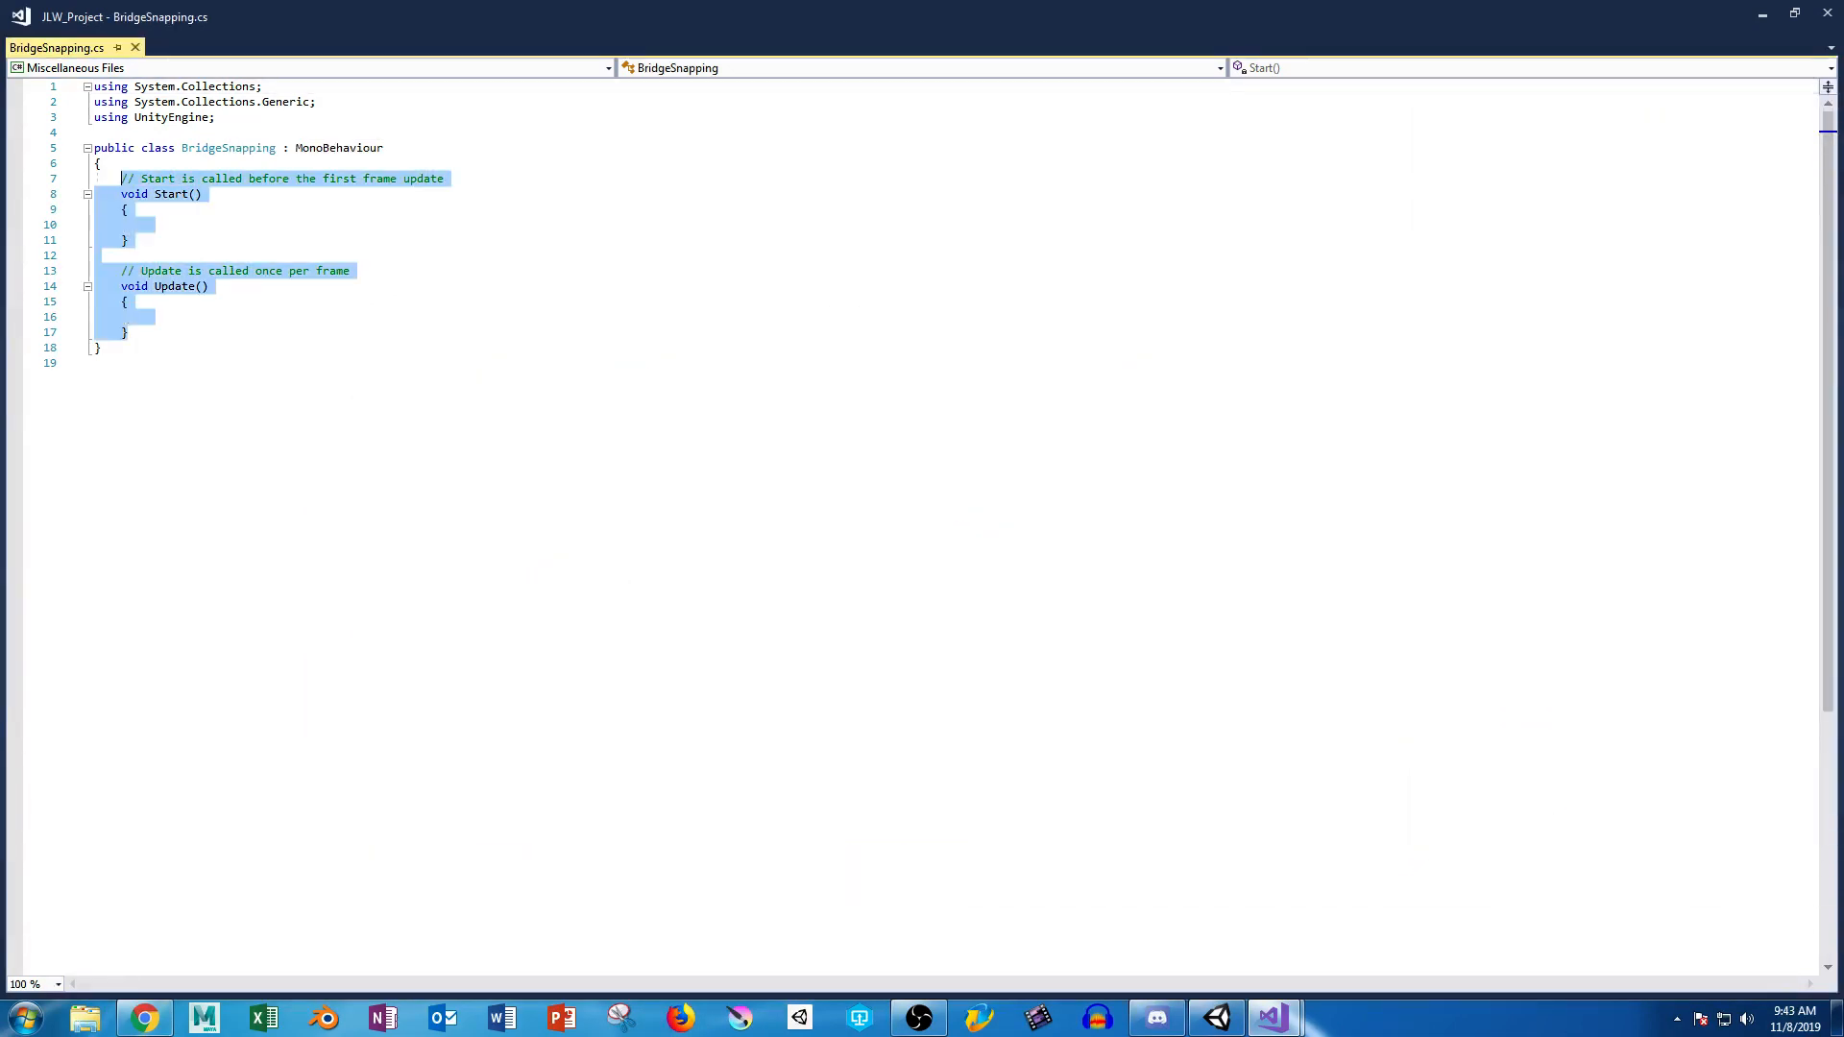
key("Delete")
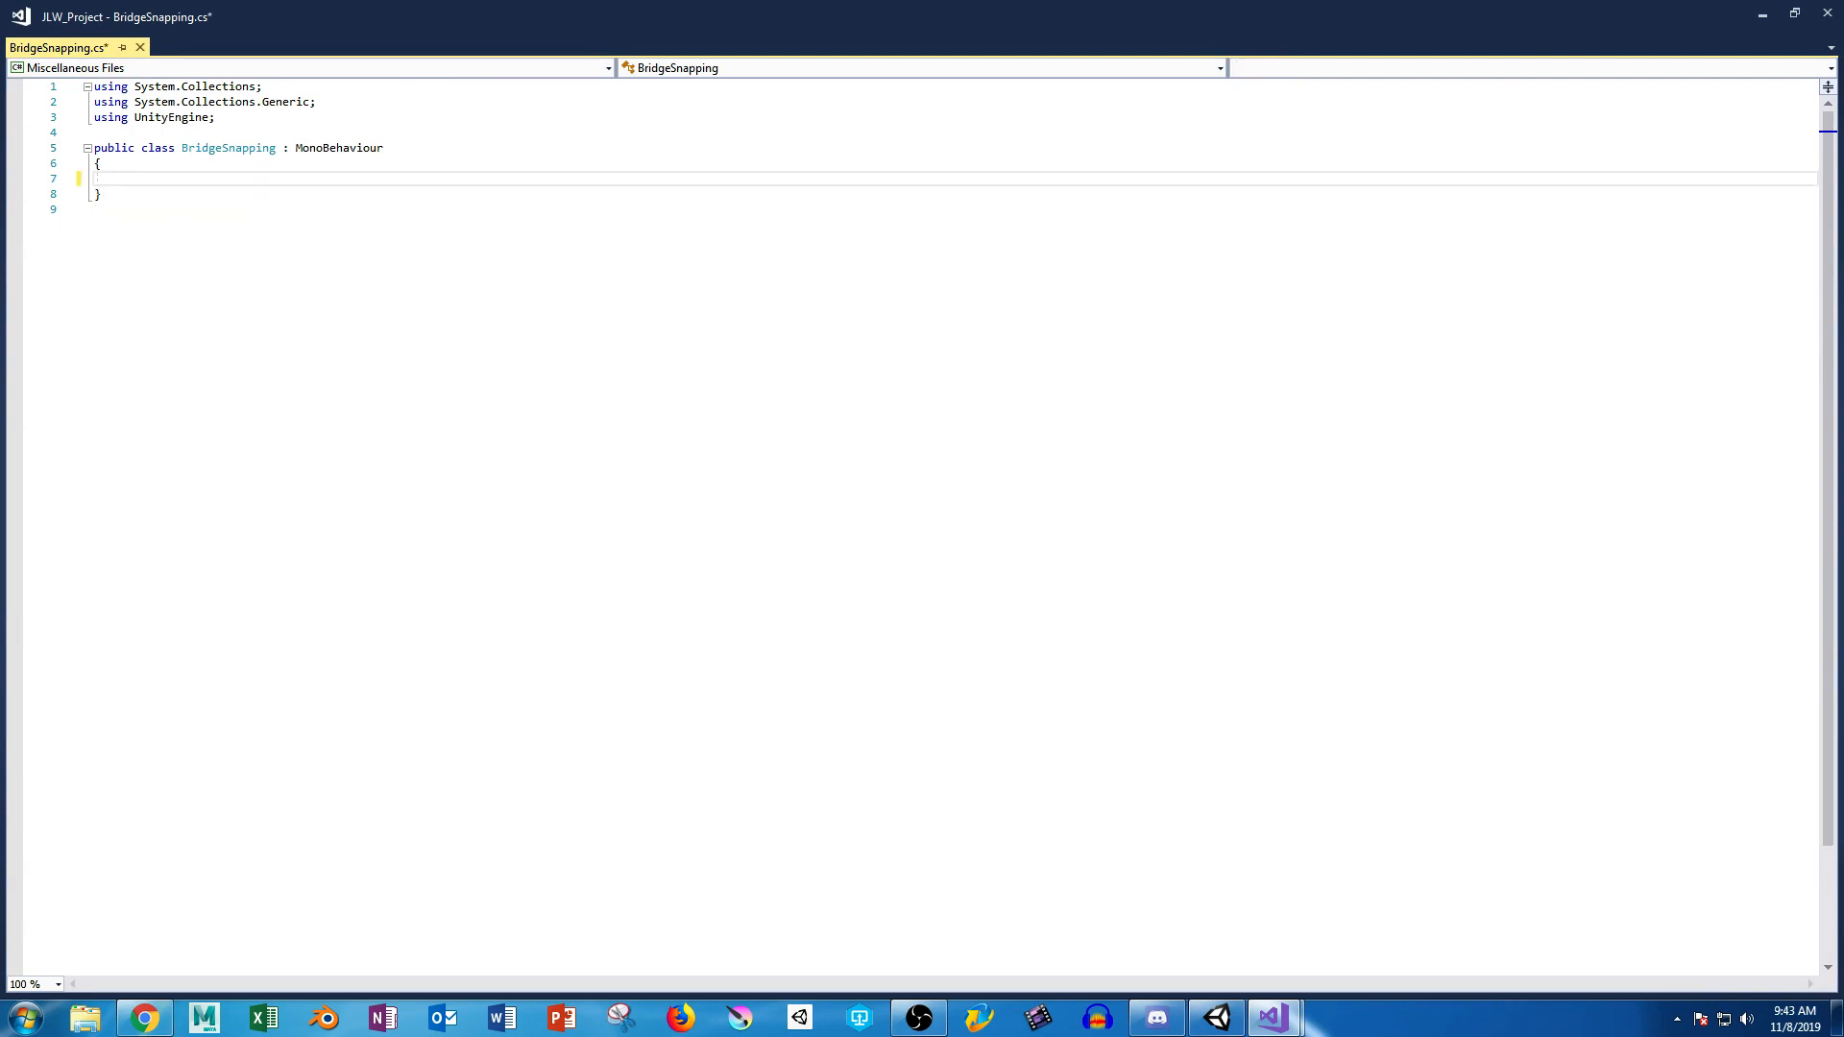
Declare the field "public gameObject staticObj;" in the BridgeSnapping class.
type("public game")
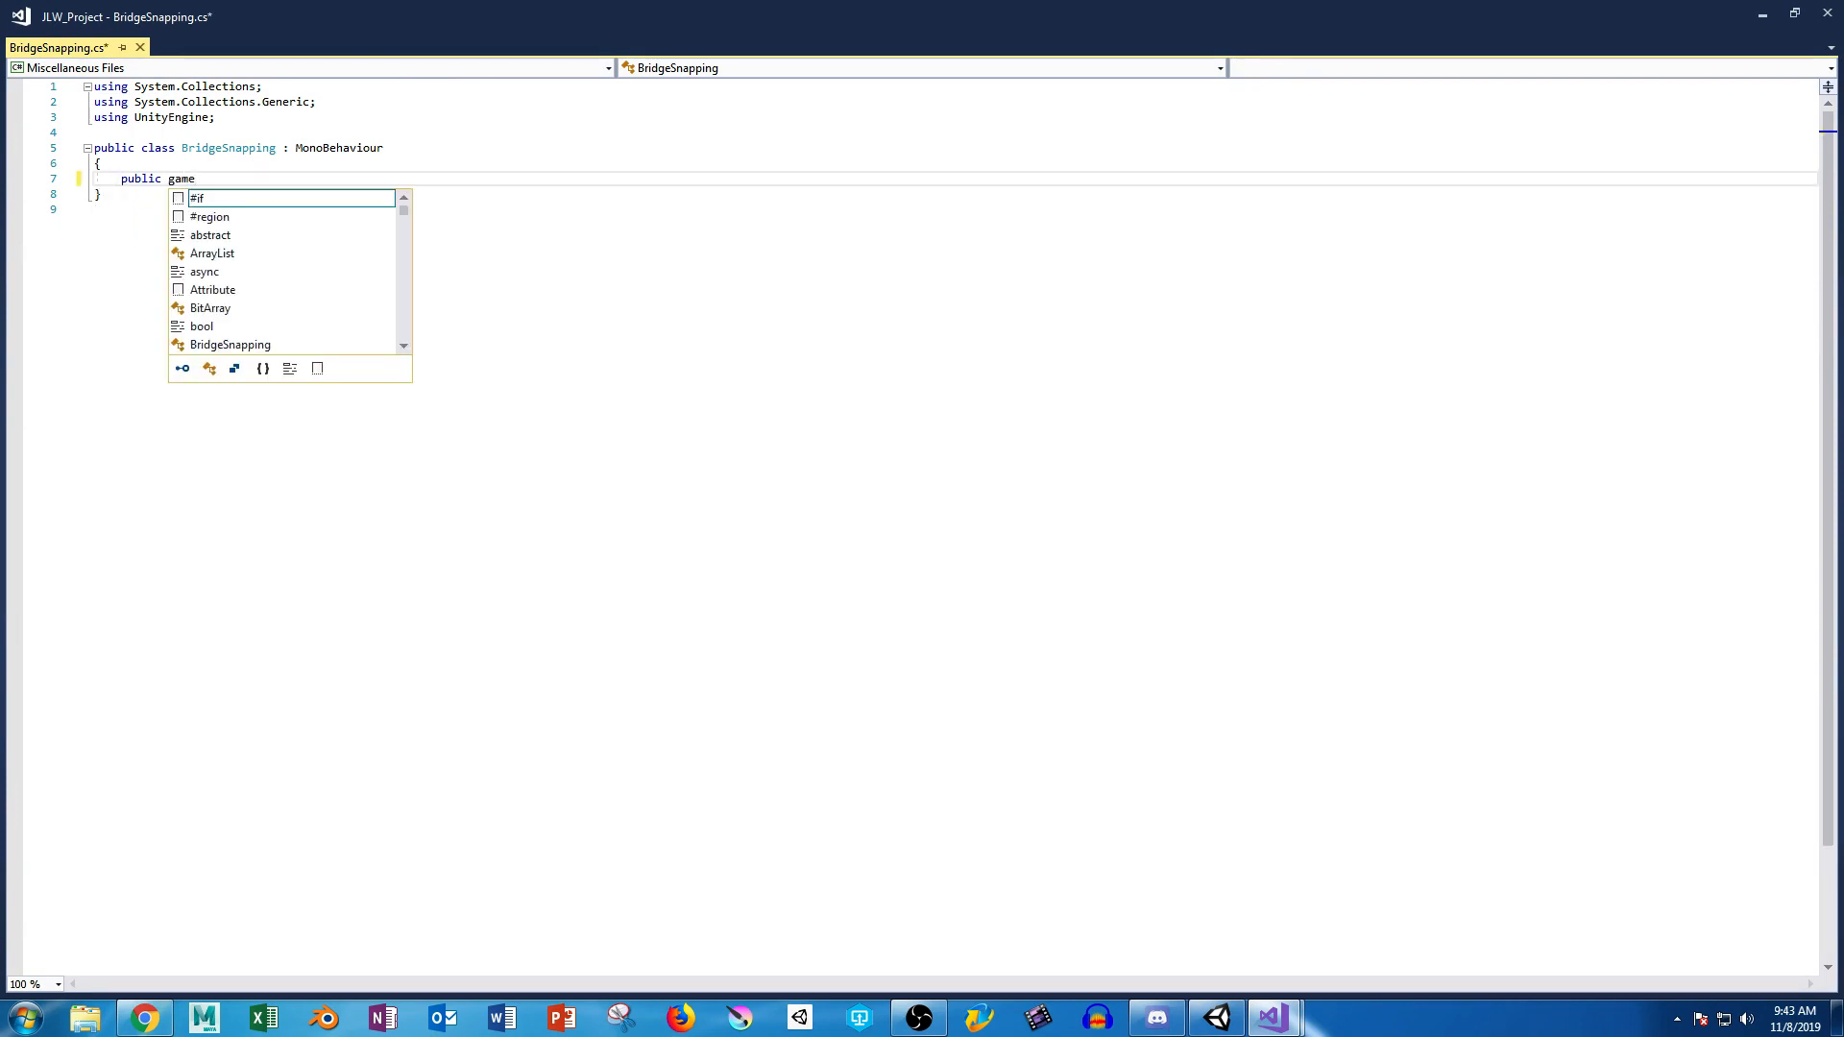
type("Object")
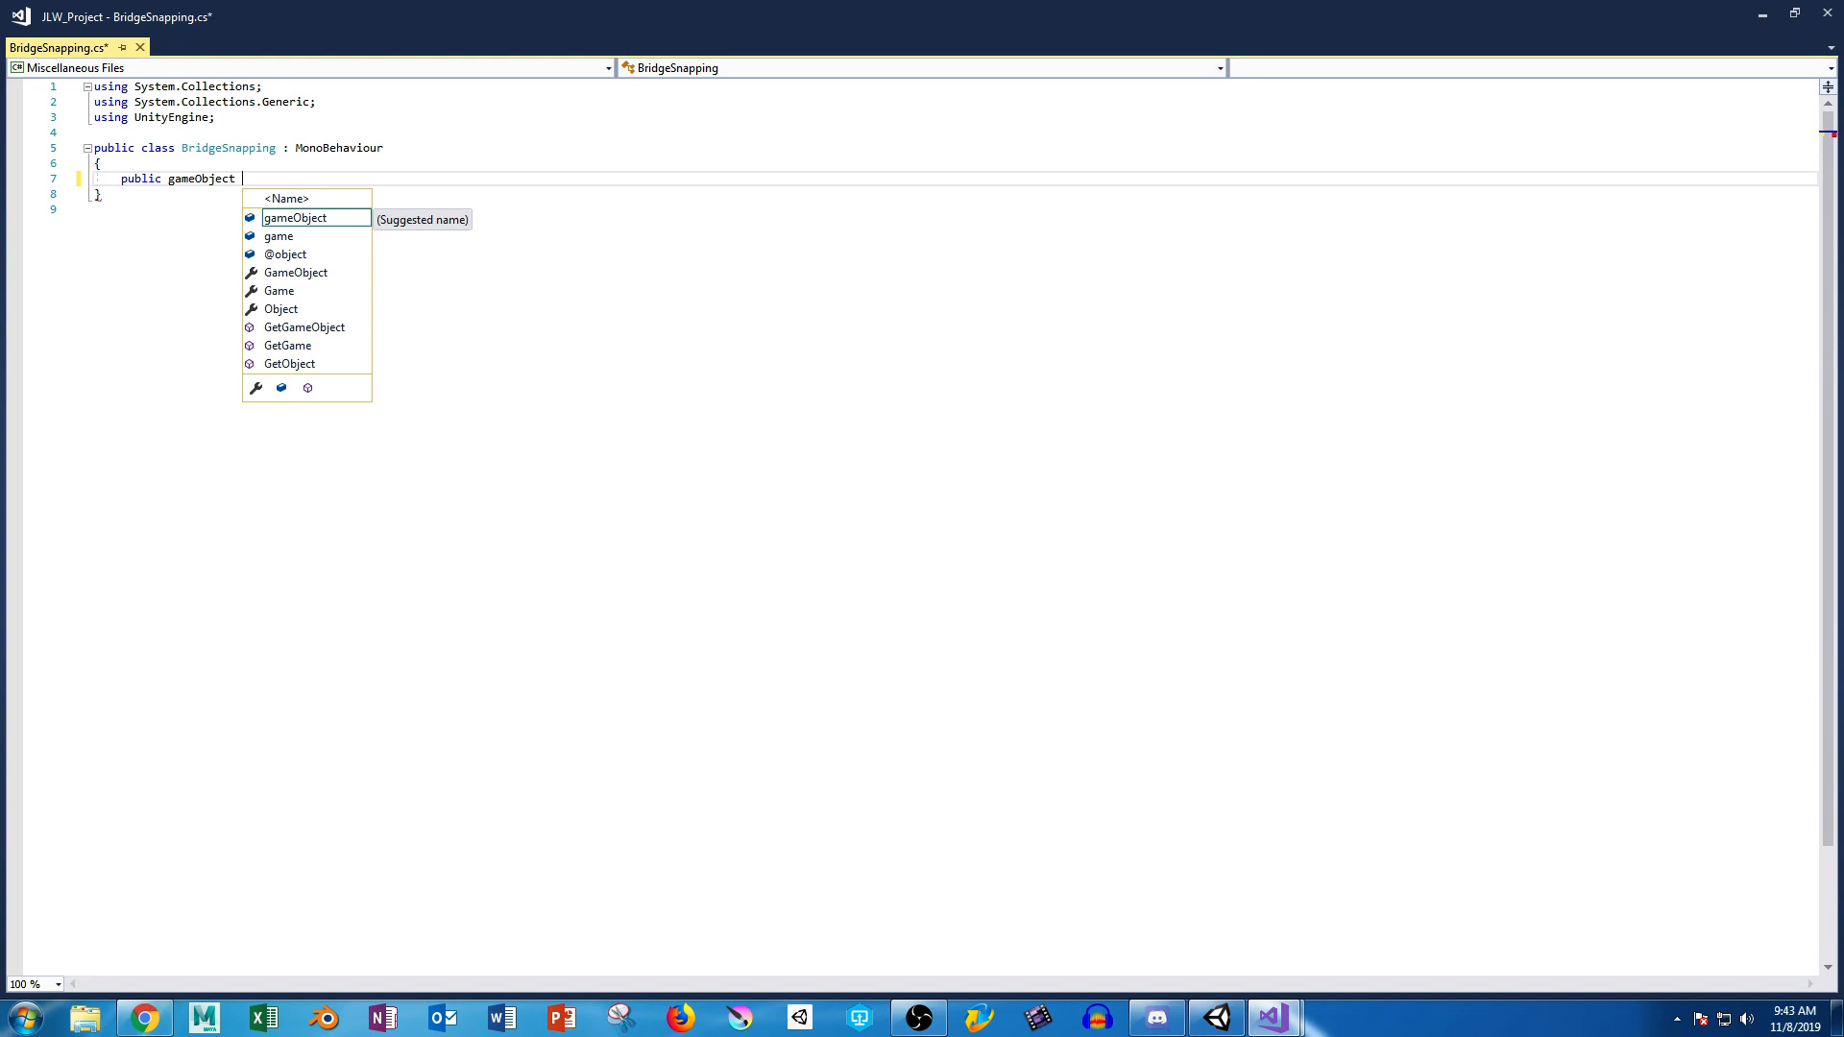
type(" staticObj;")
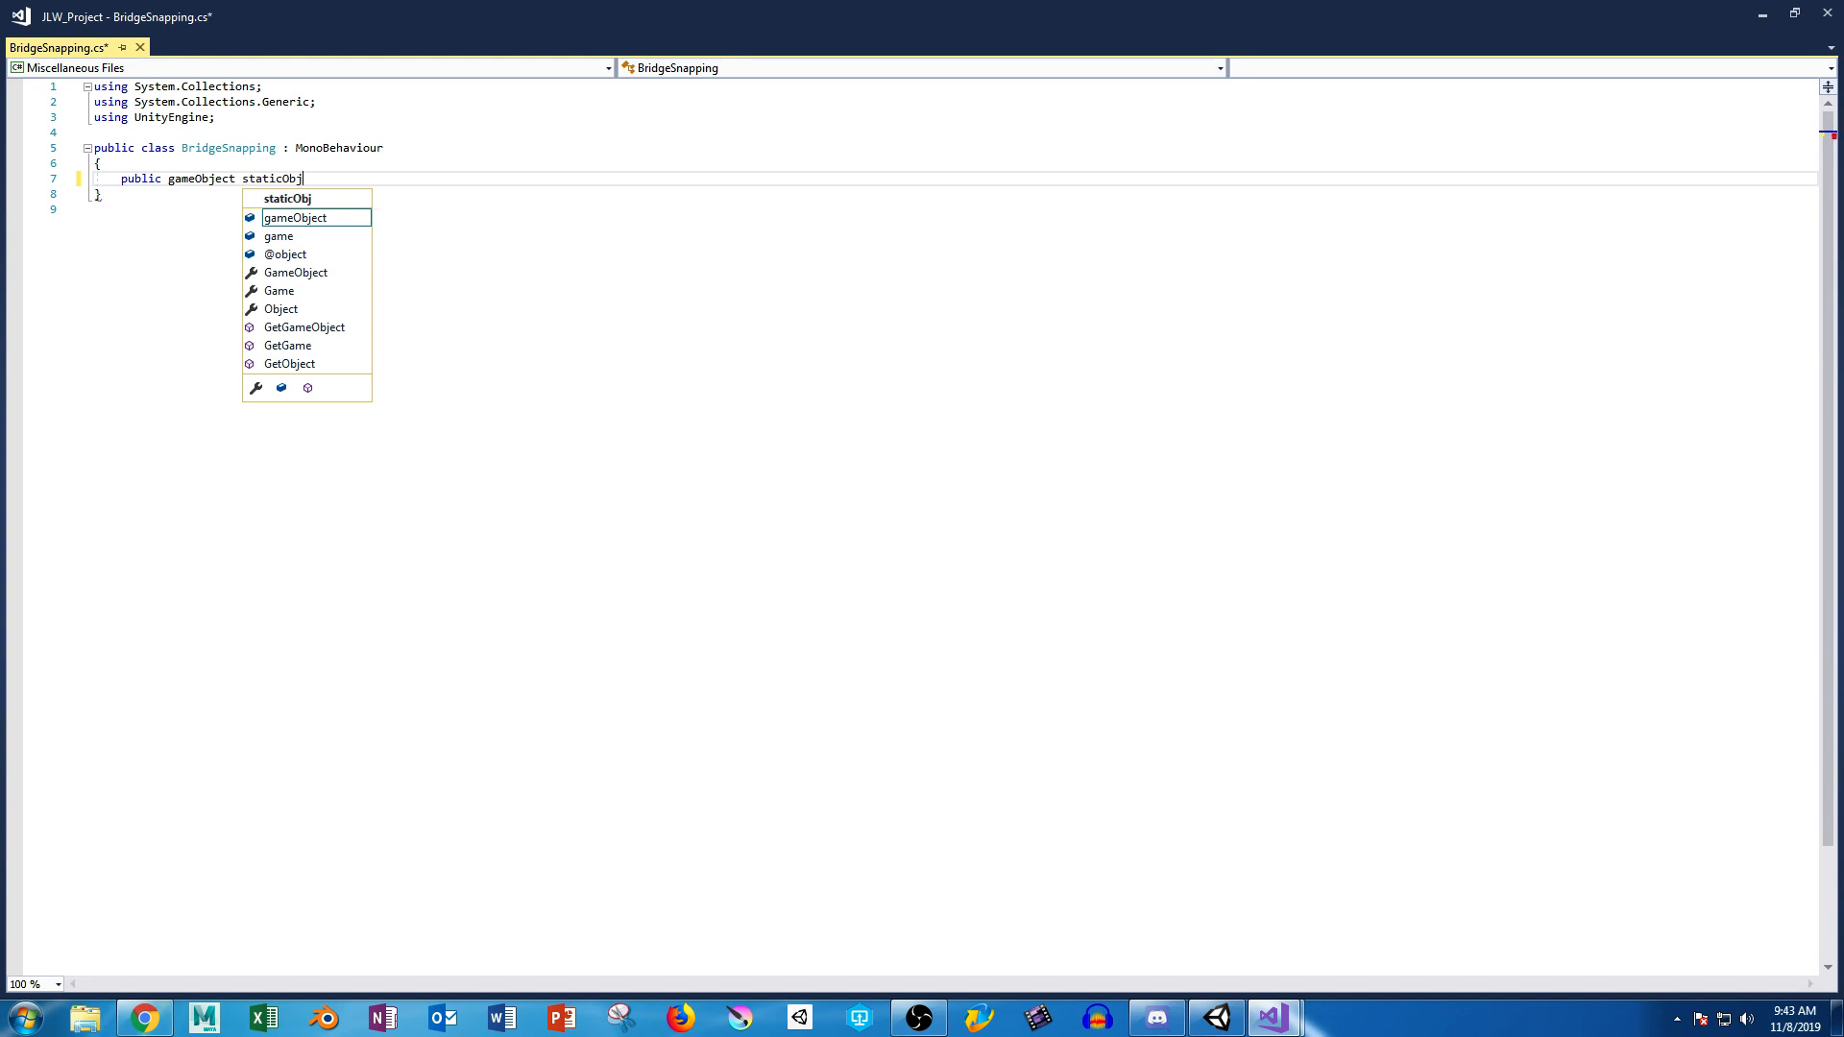
key("Return")
key("Return")
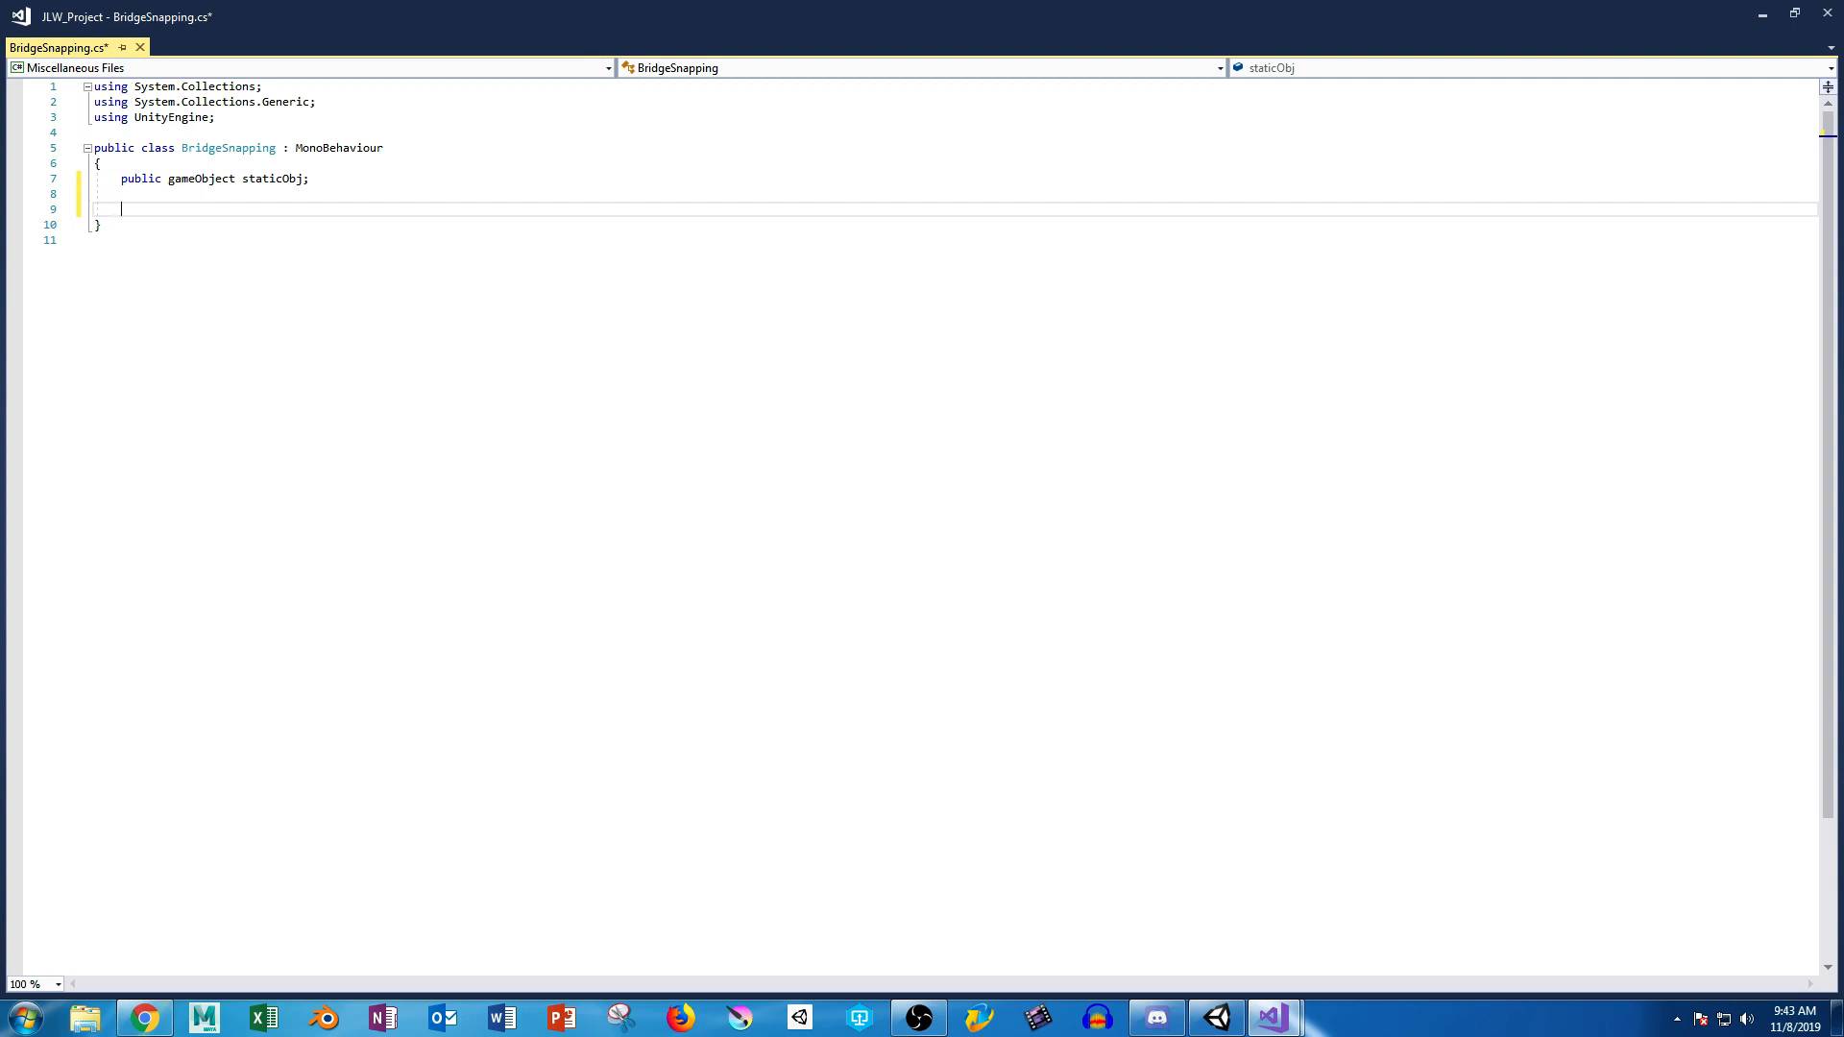
Write the signature of a void OnTriggerEnter method with a Collider parameter below the staticObj field.
type("void OnTriggerEnter(")
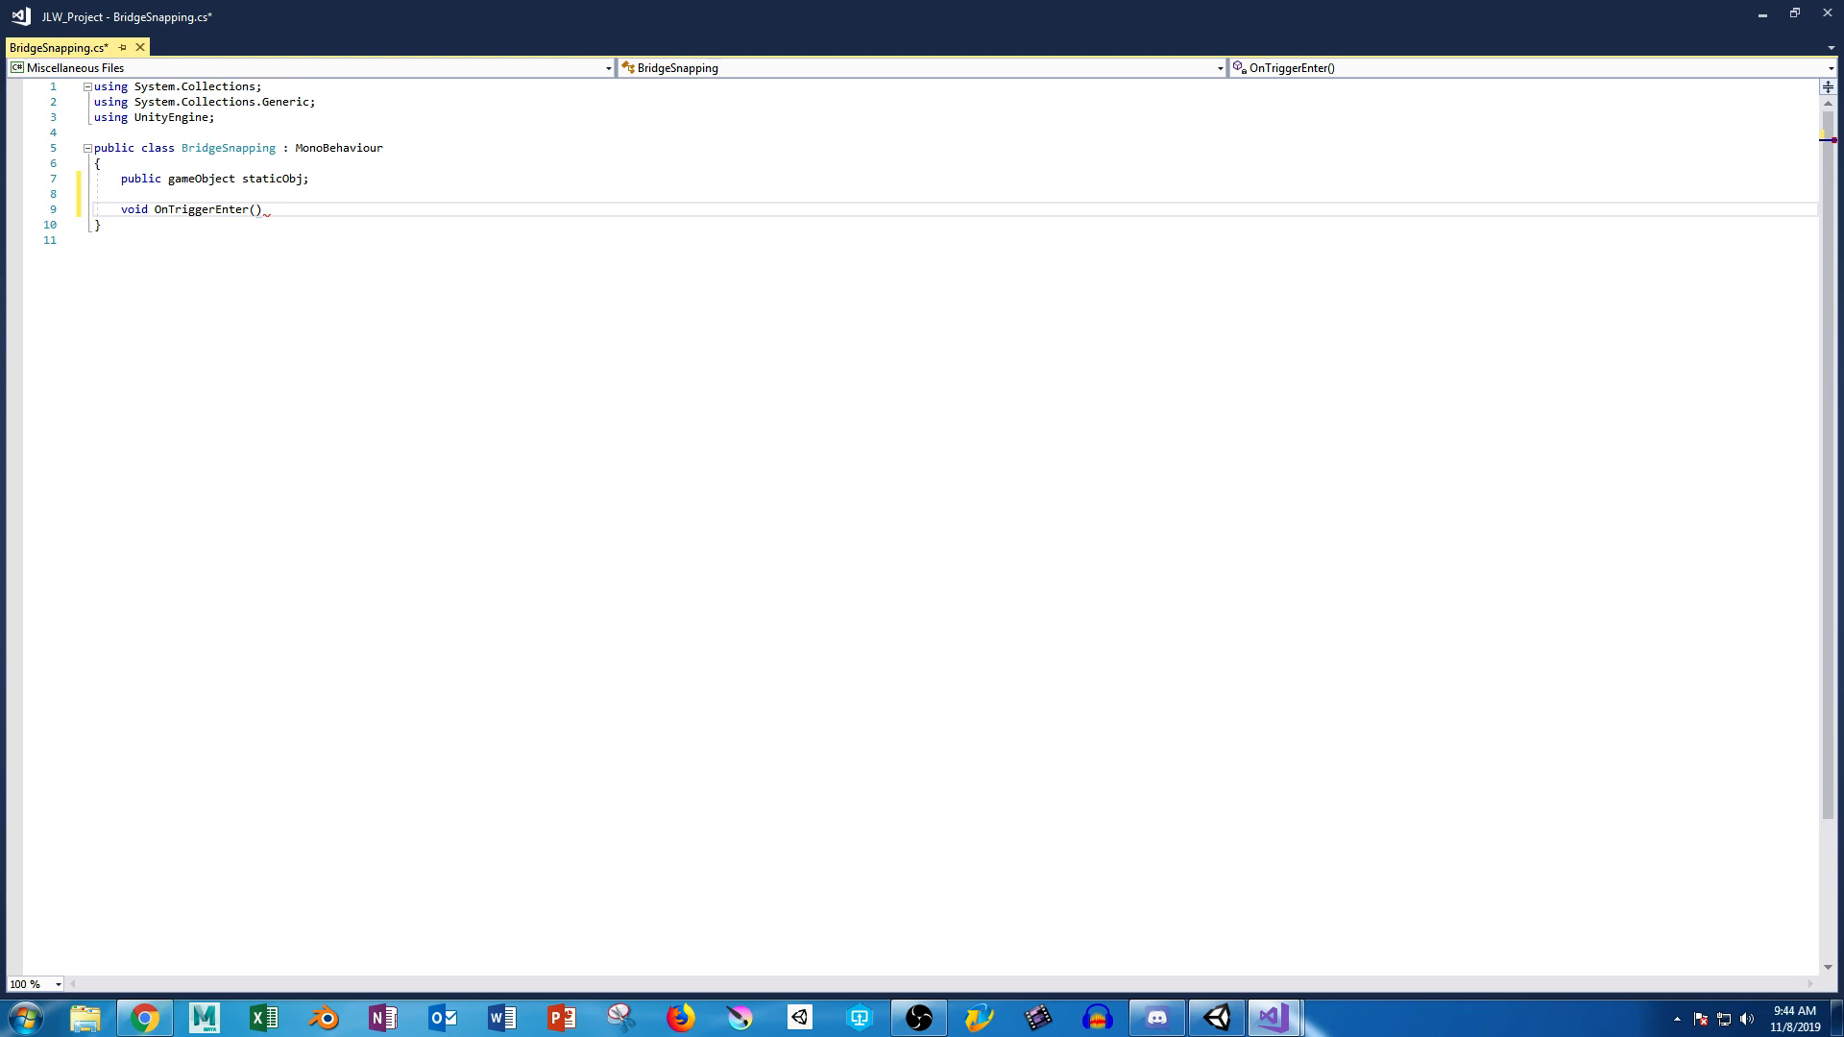
type("Collid")
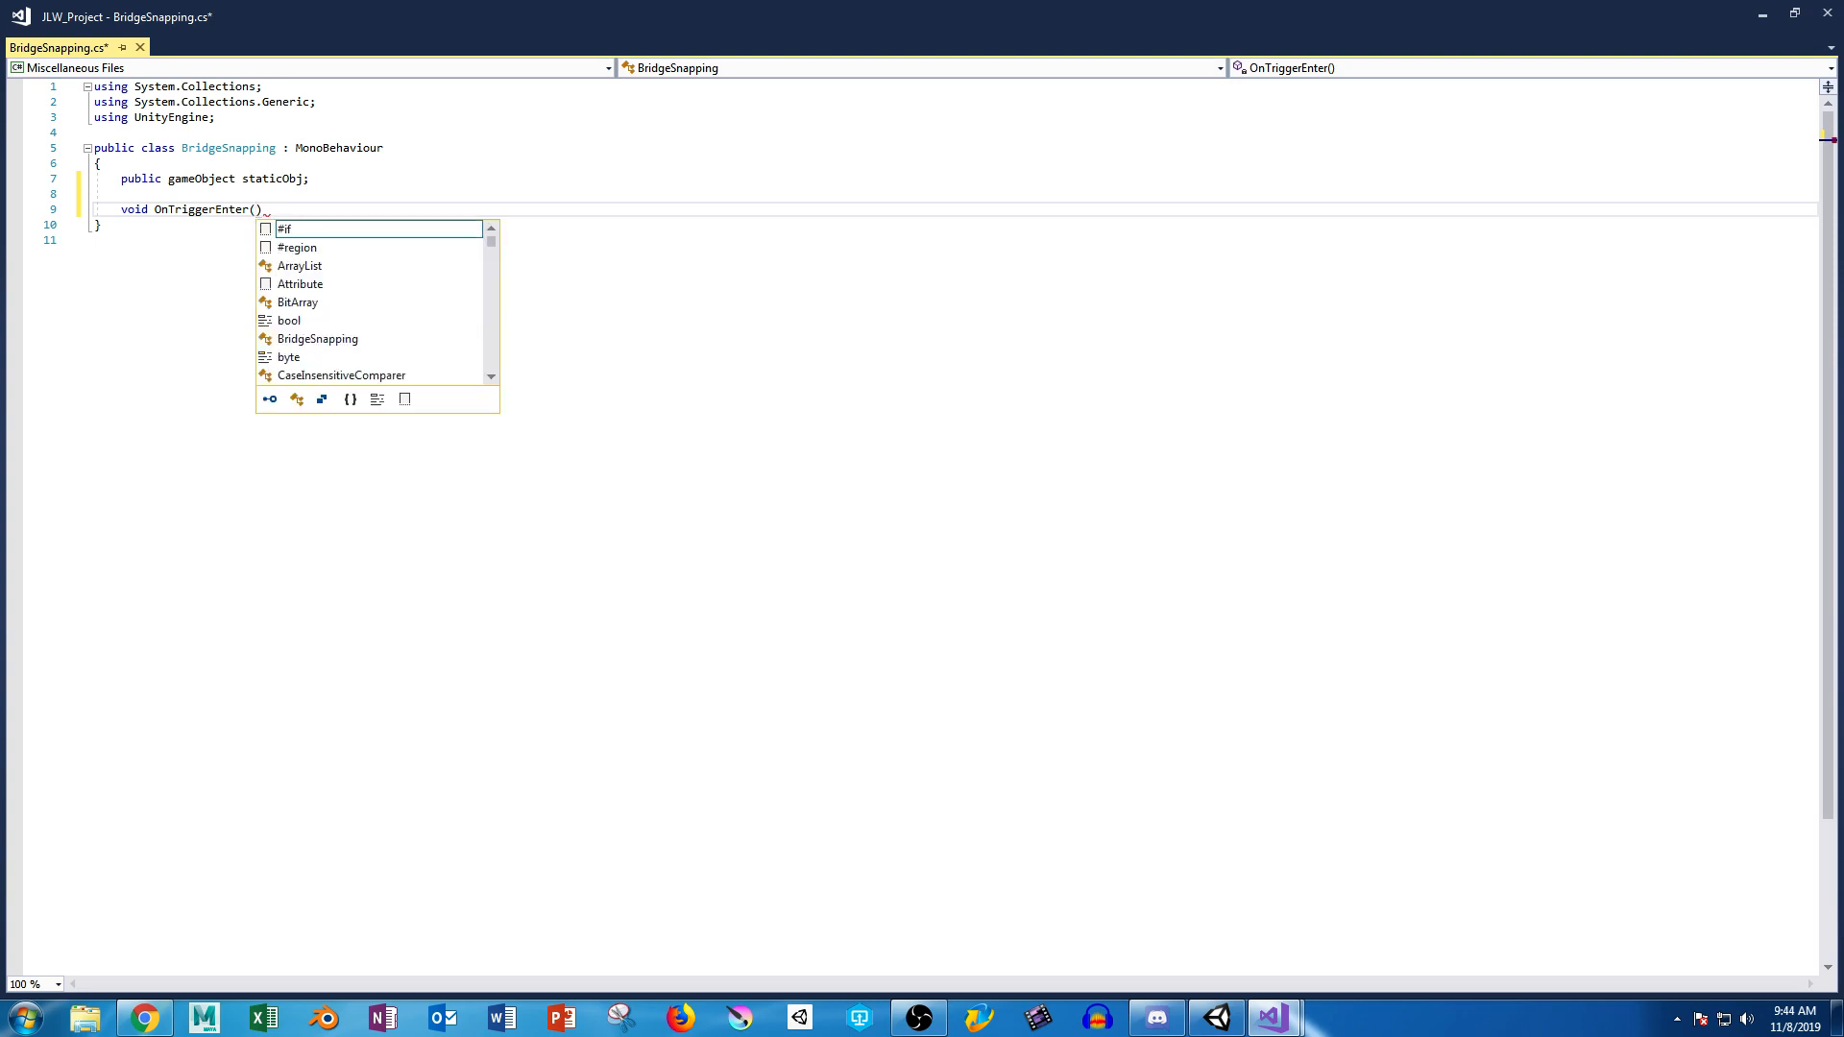
type("er other")
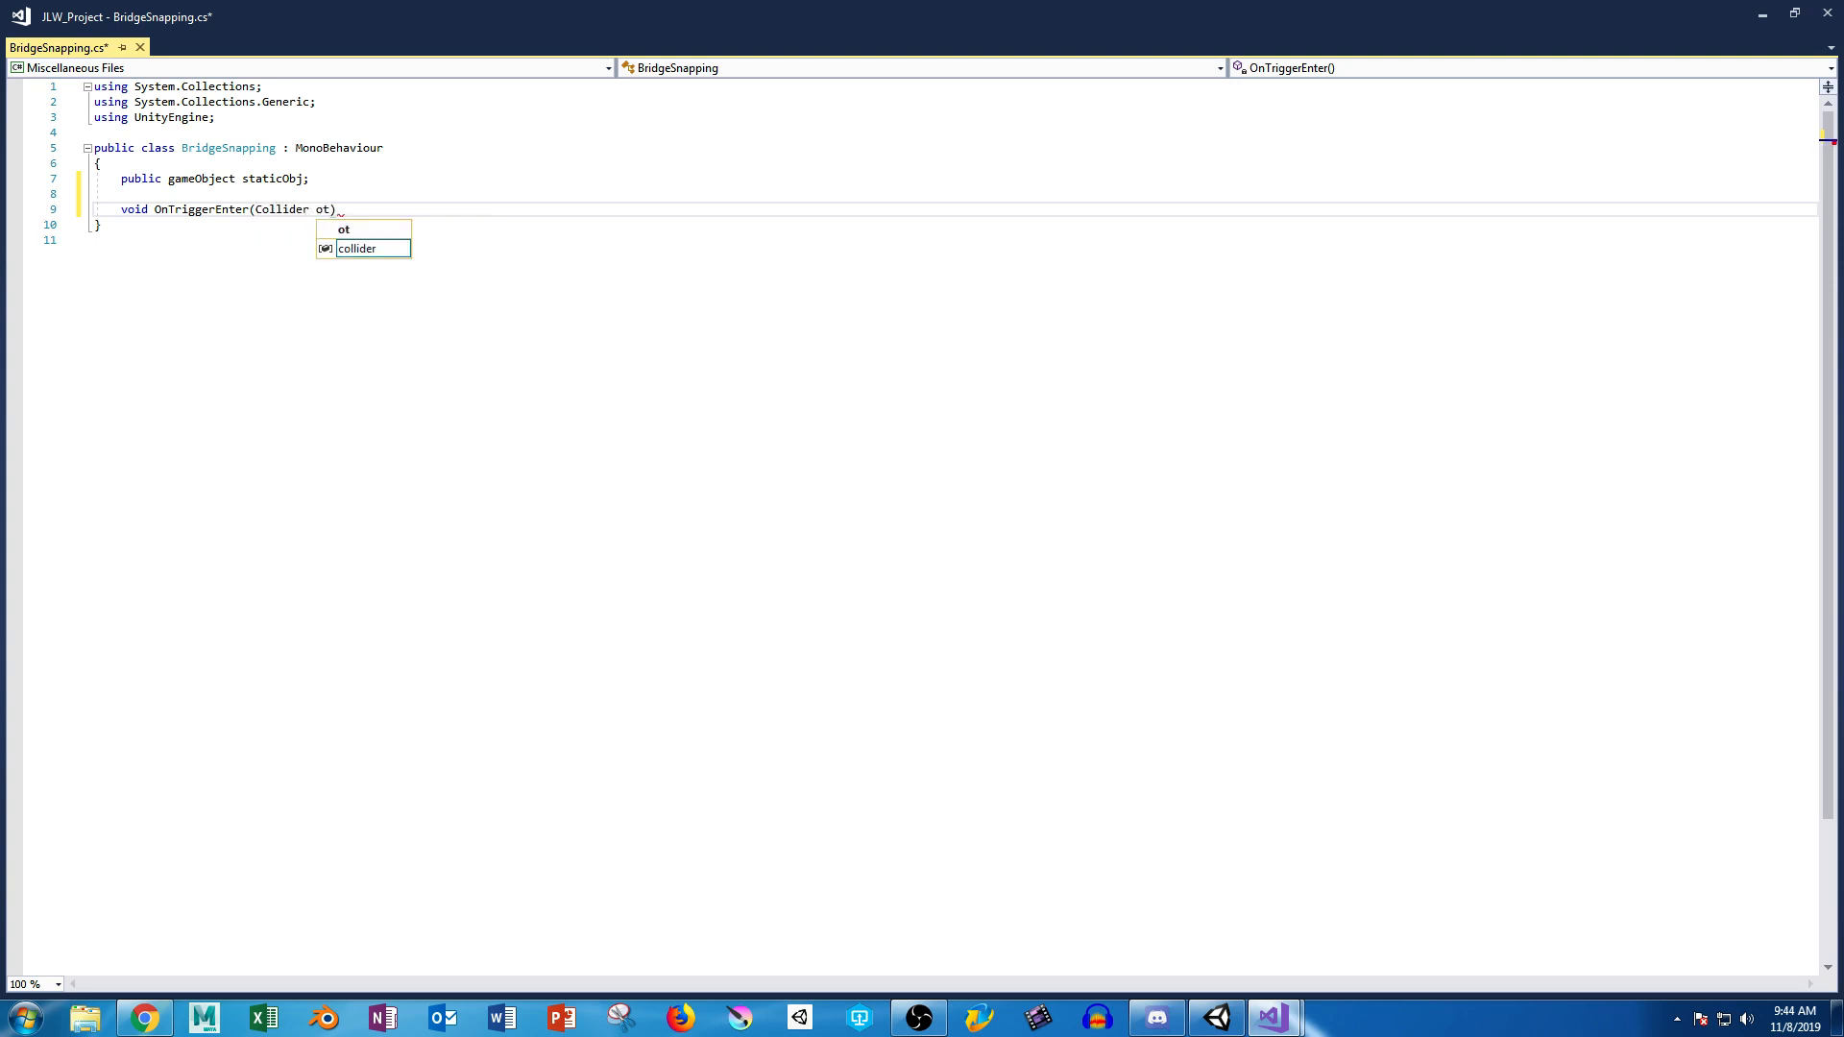
key("BackSpace")
key("BackSpace")
key("BackSpace")
key("BackSpace")
key("BackSpace")
type("trig")
key("BackSpace")
key("BackSpace")
key("BackSpace")
key("BackSpace")
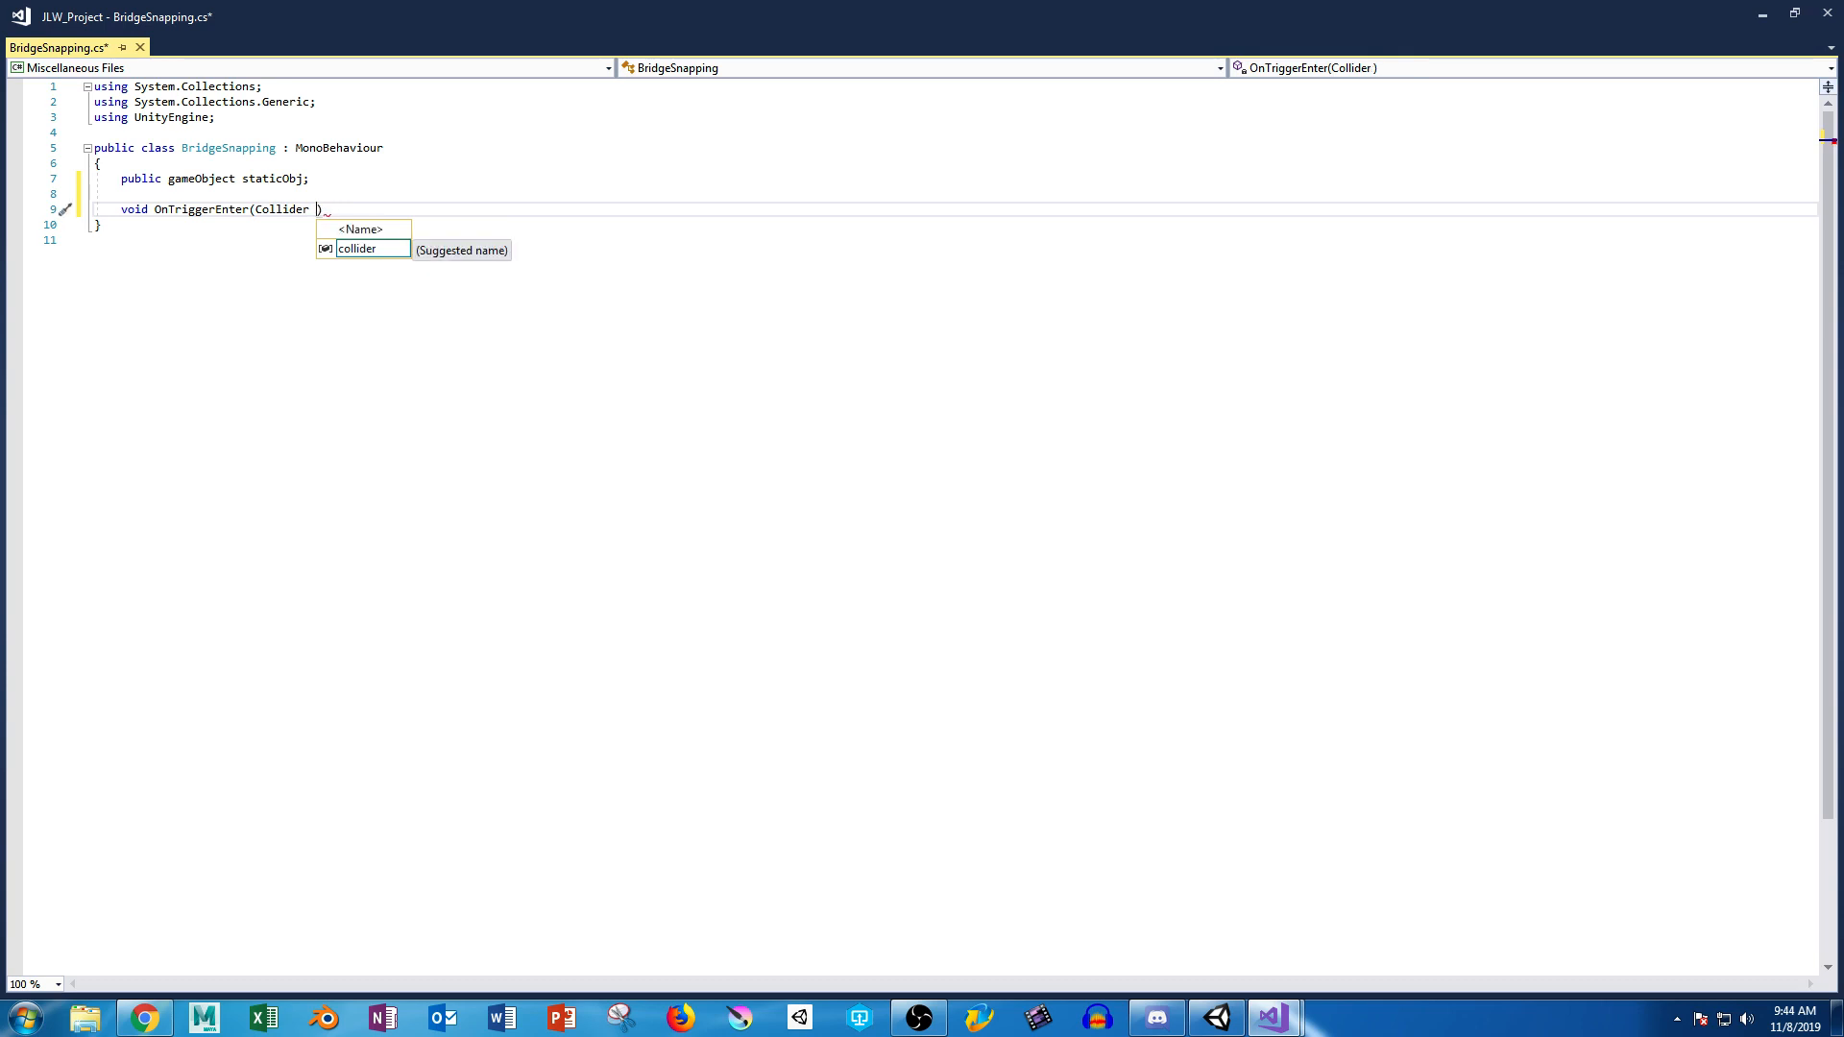
type("poop")
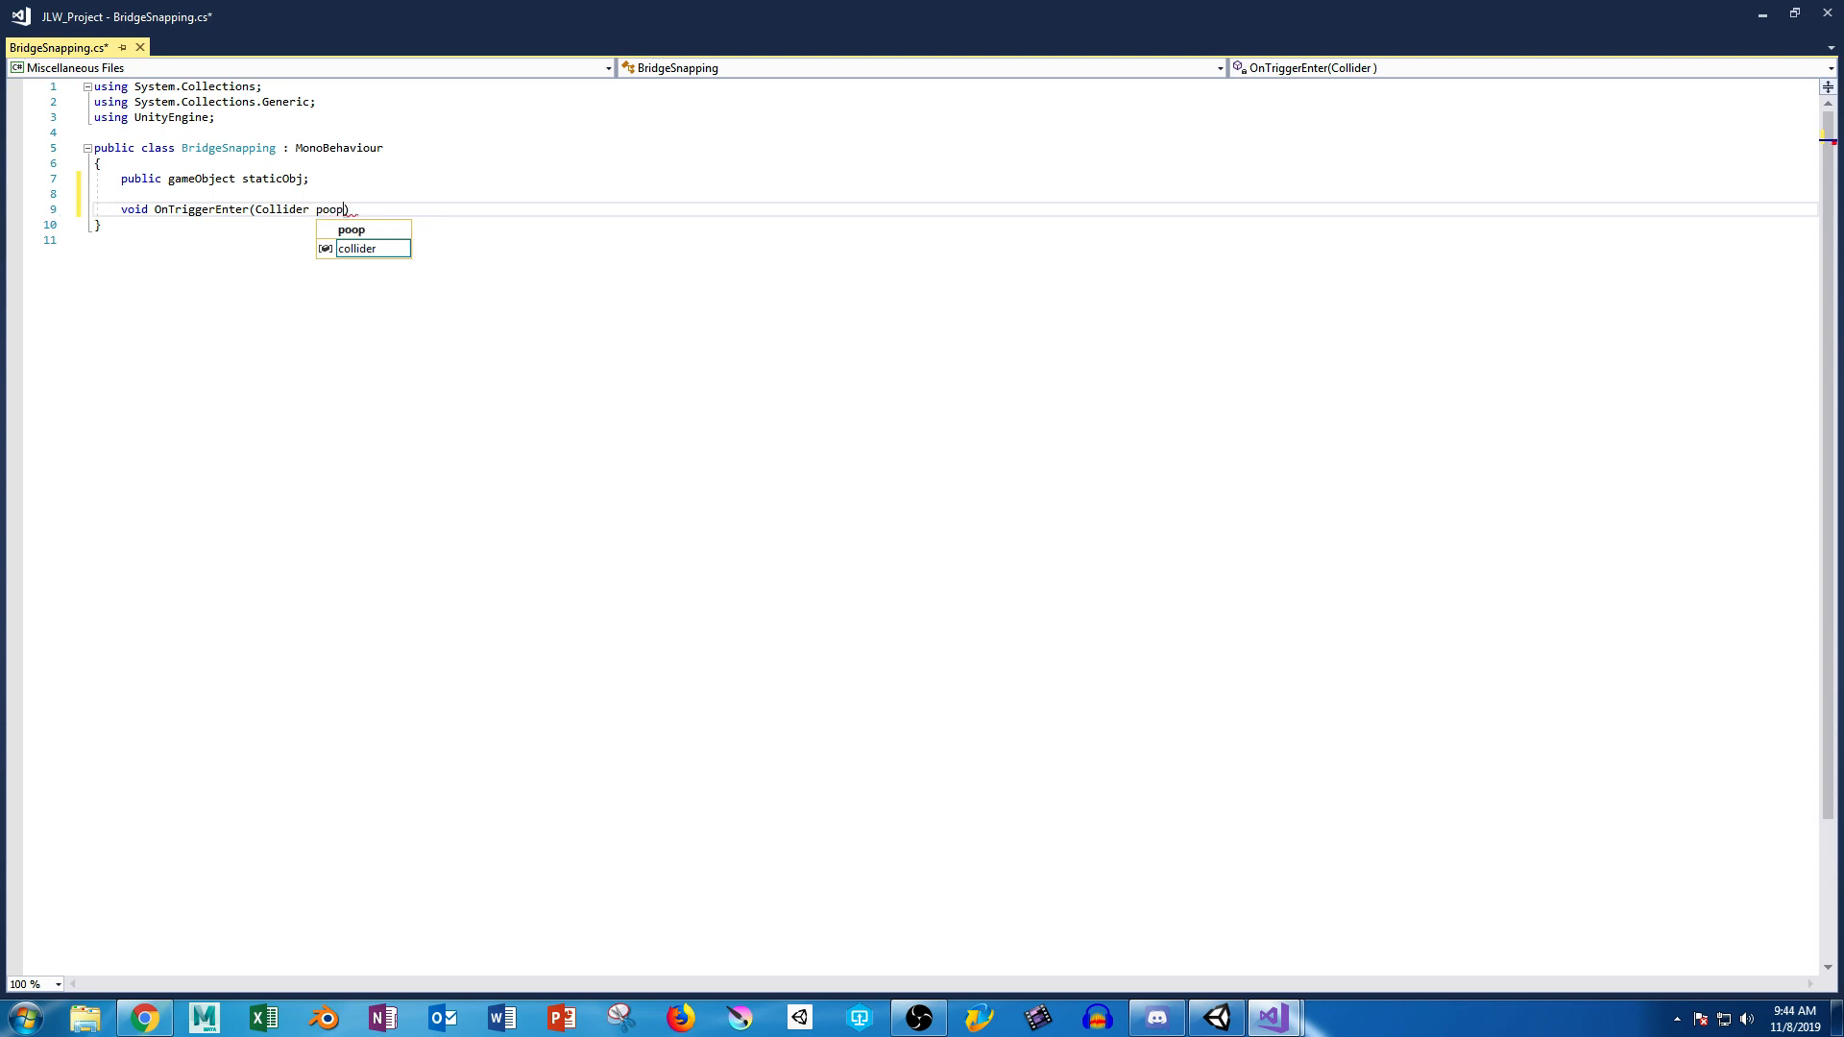
key("BackSpace")
key("BackSpace")
key("BackSpace")
key("BackSpace")
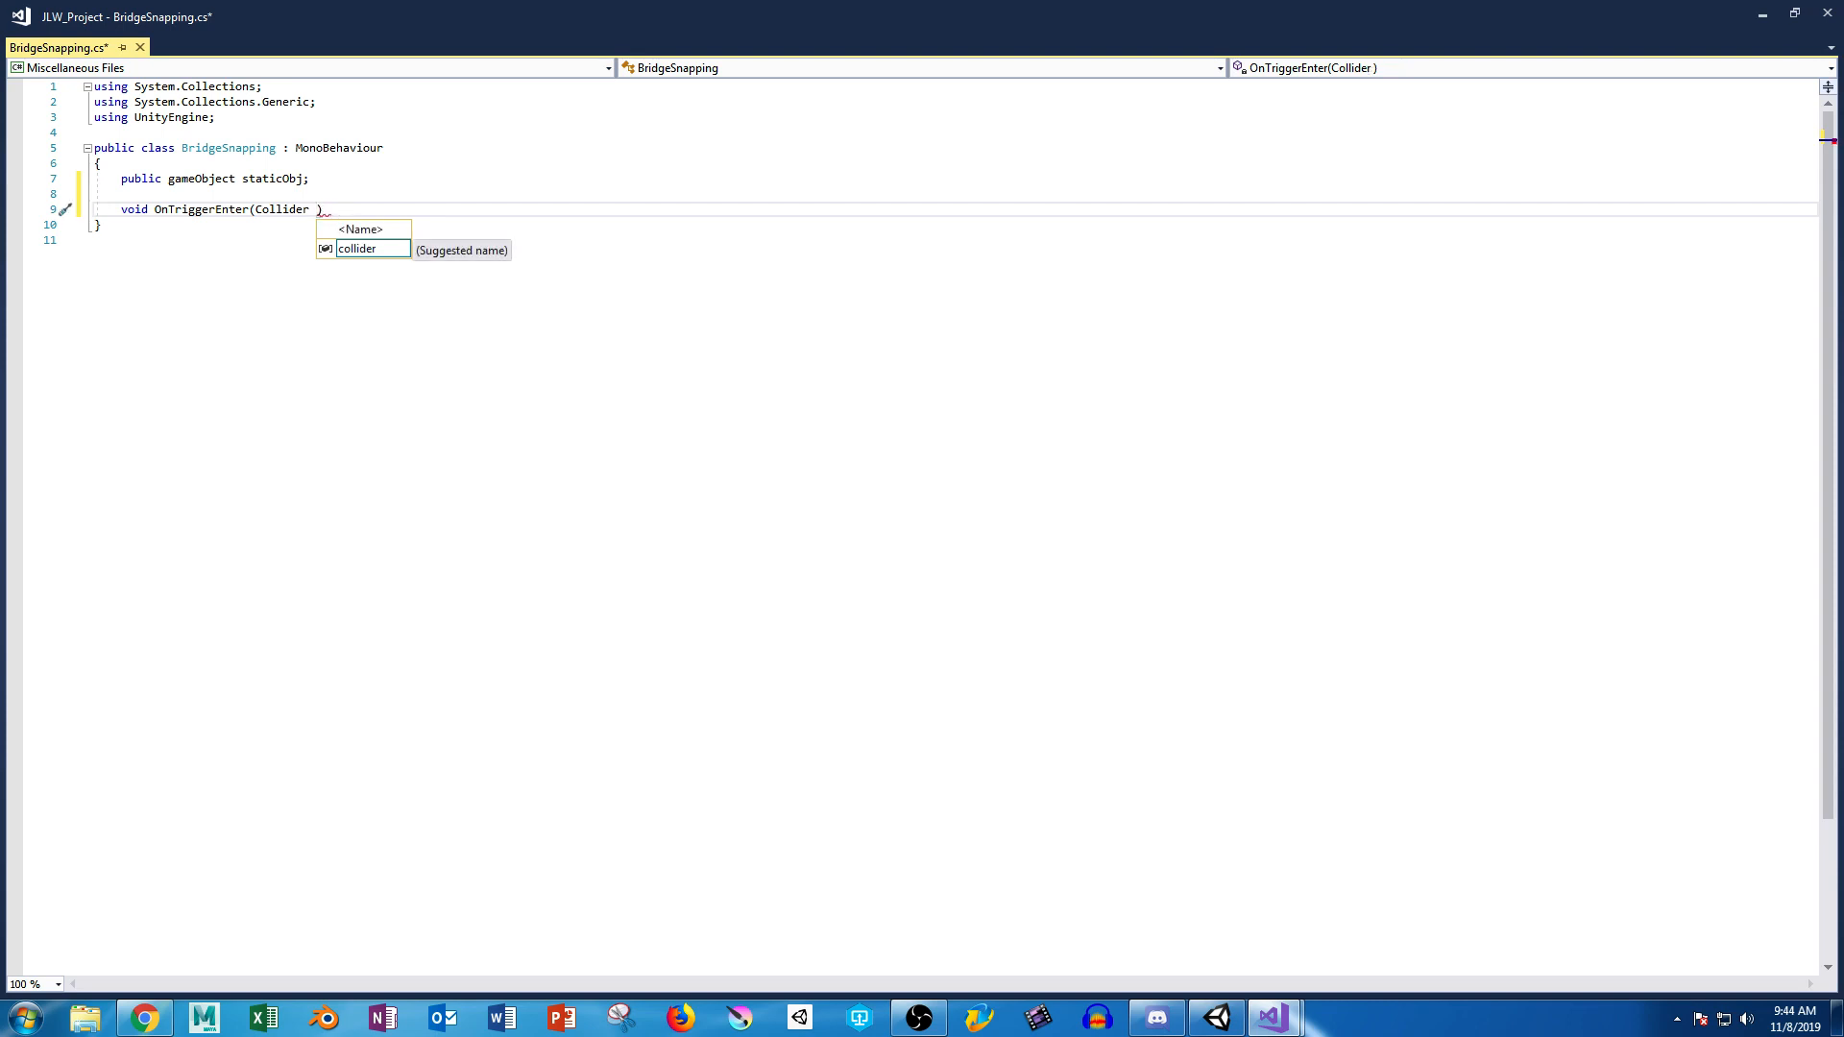
Name the Collider parameter hereM and add an empty body to OnTriggerEnter.
type("hereM")
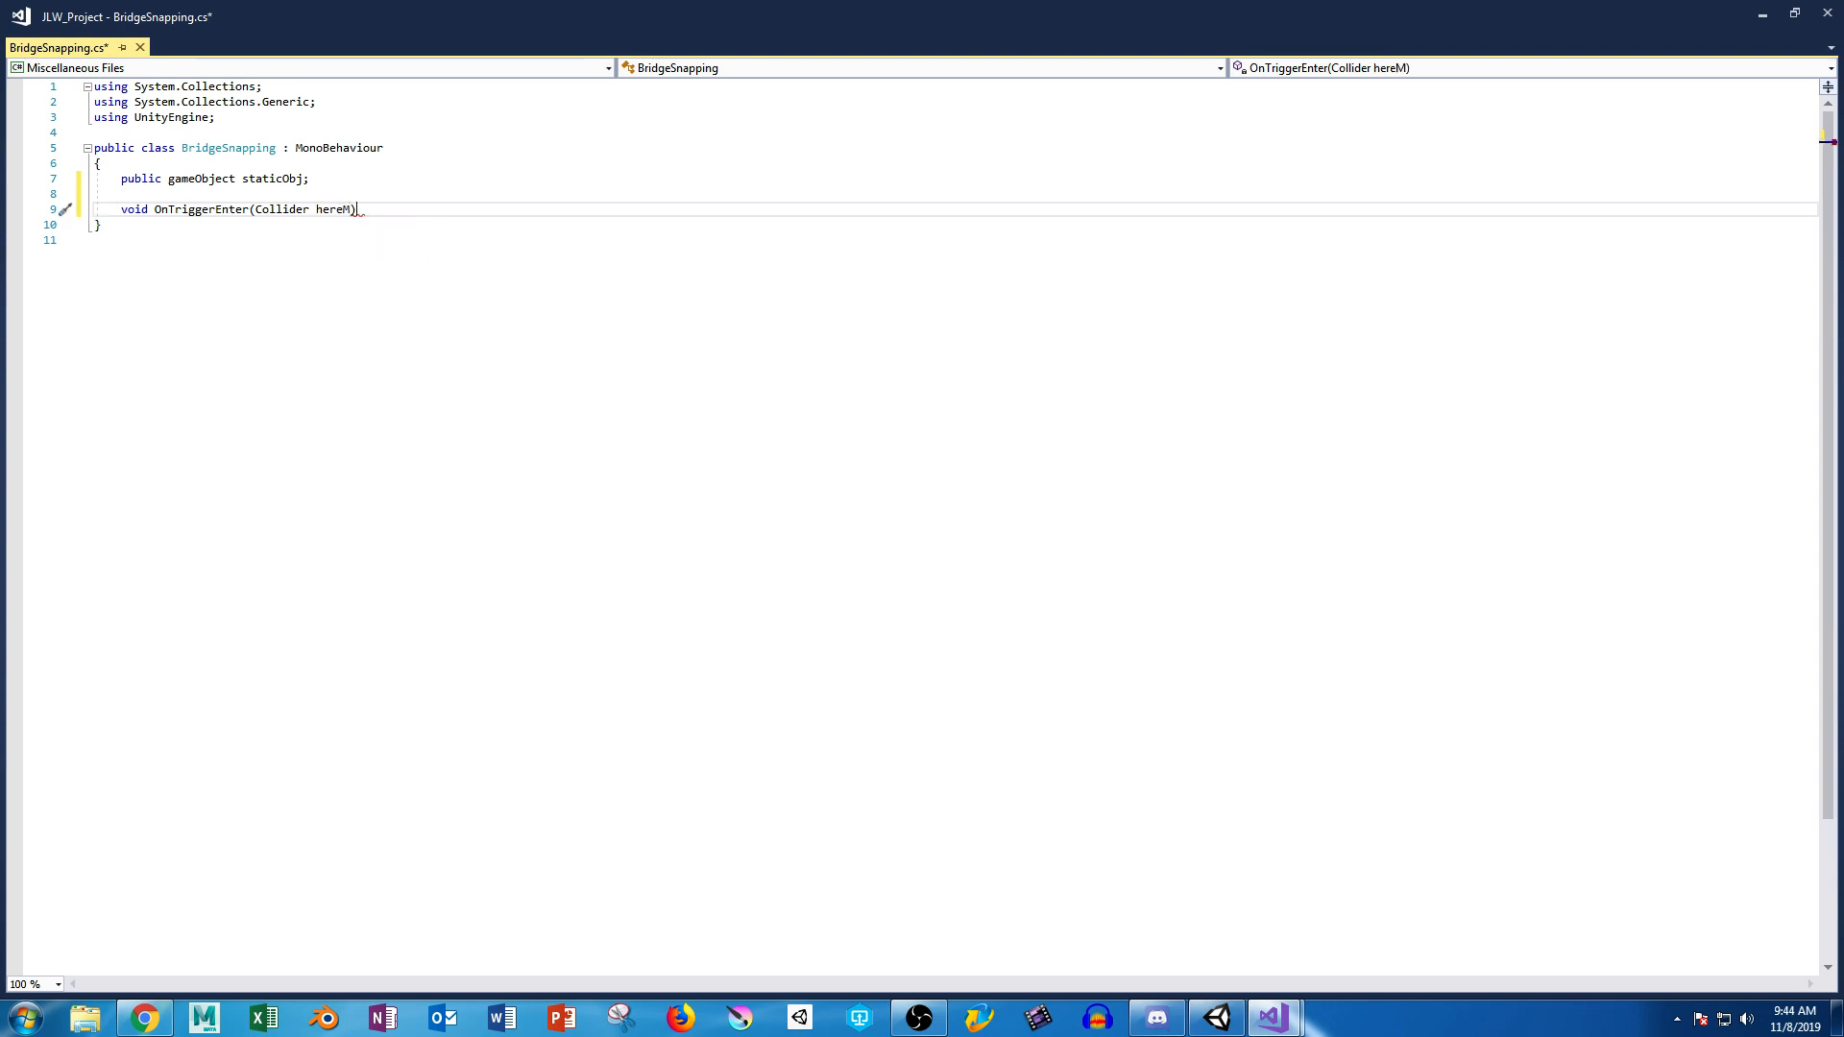
type(" {")
key("Return")
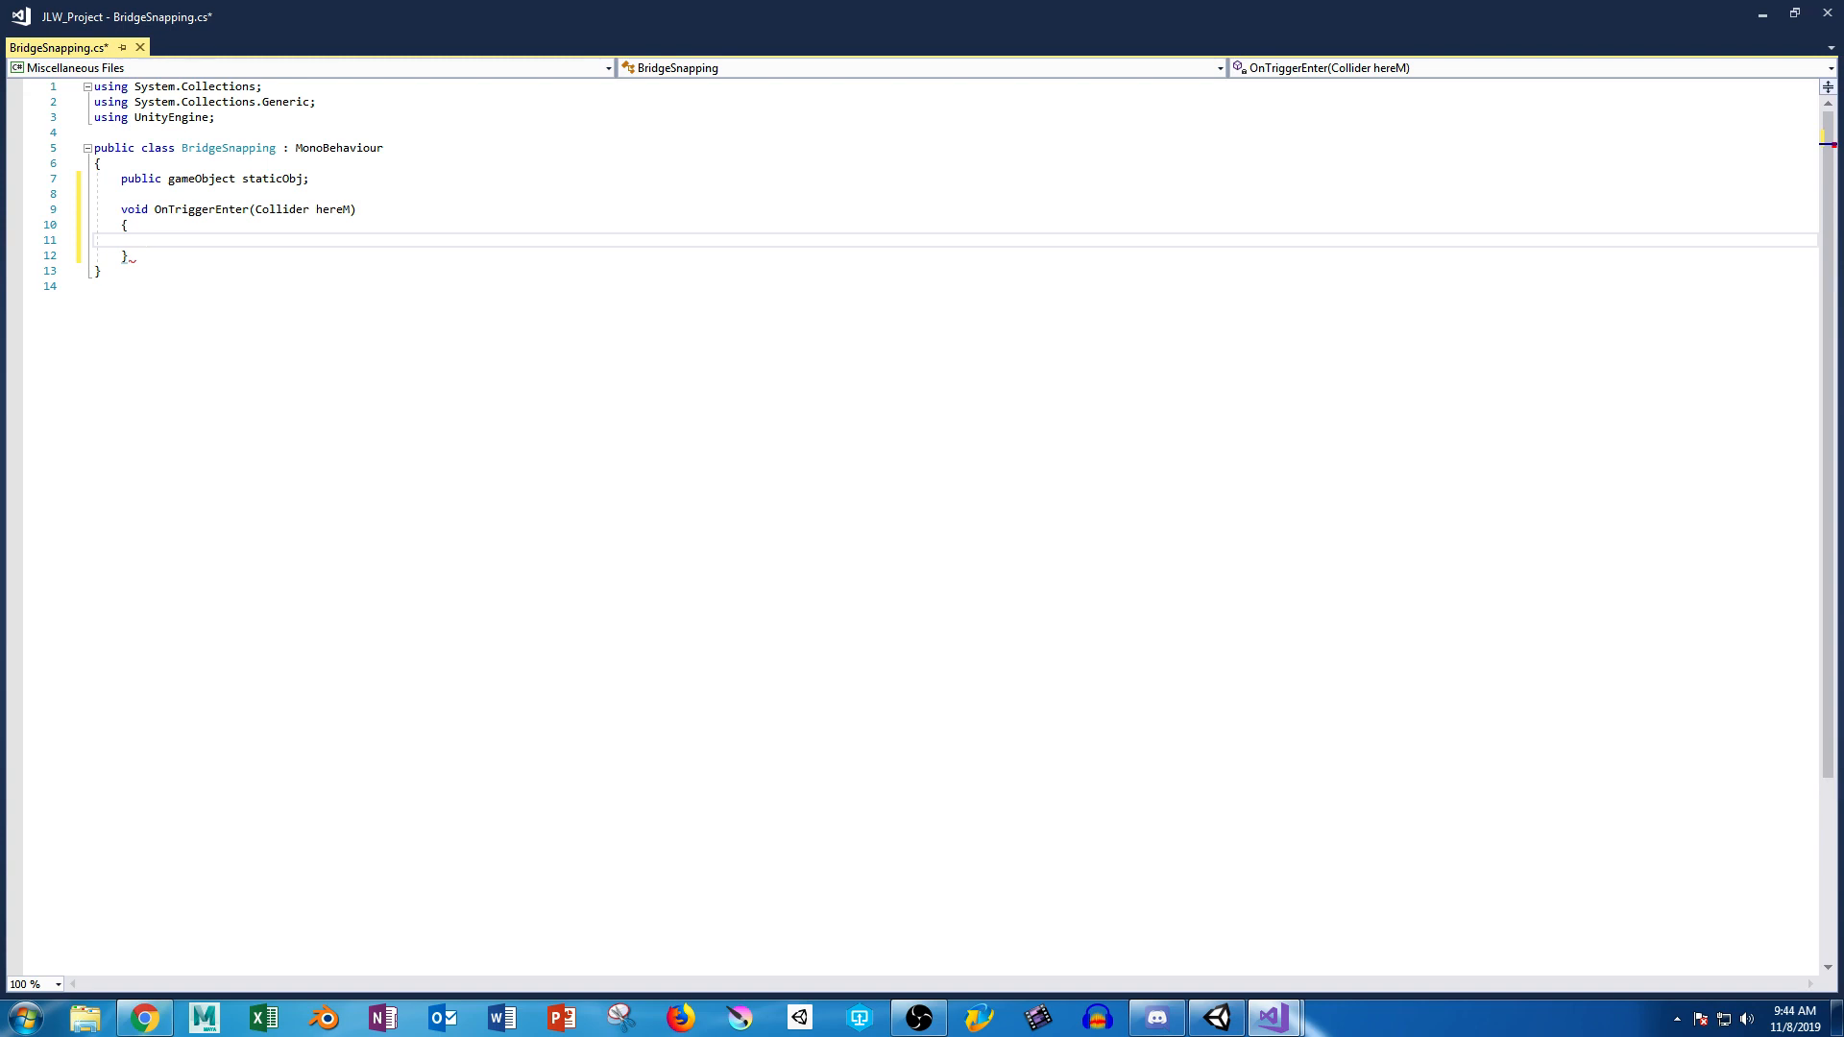
Inside OnTriggerEnter, add an if block with the condition hereM.activeInHierarchy == false.
type("if (hereM.")
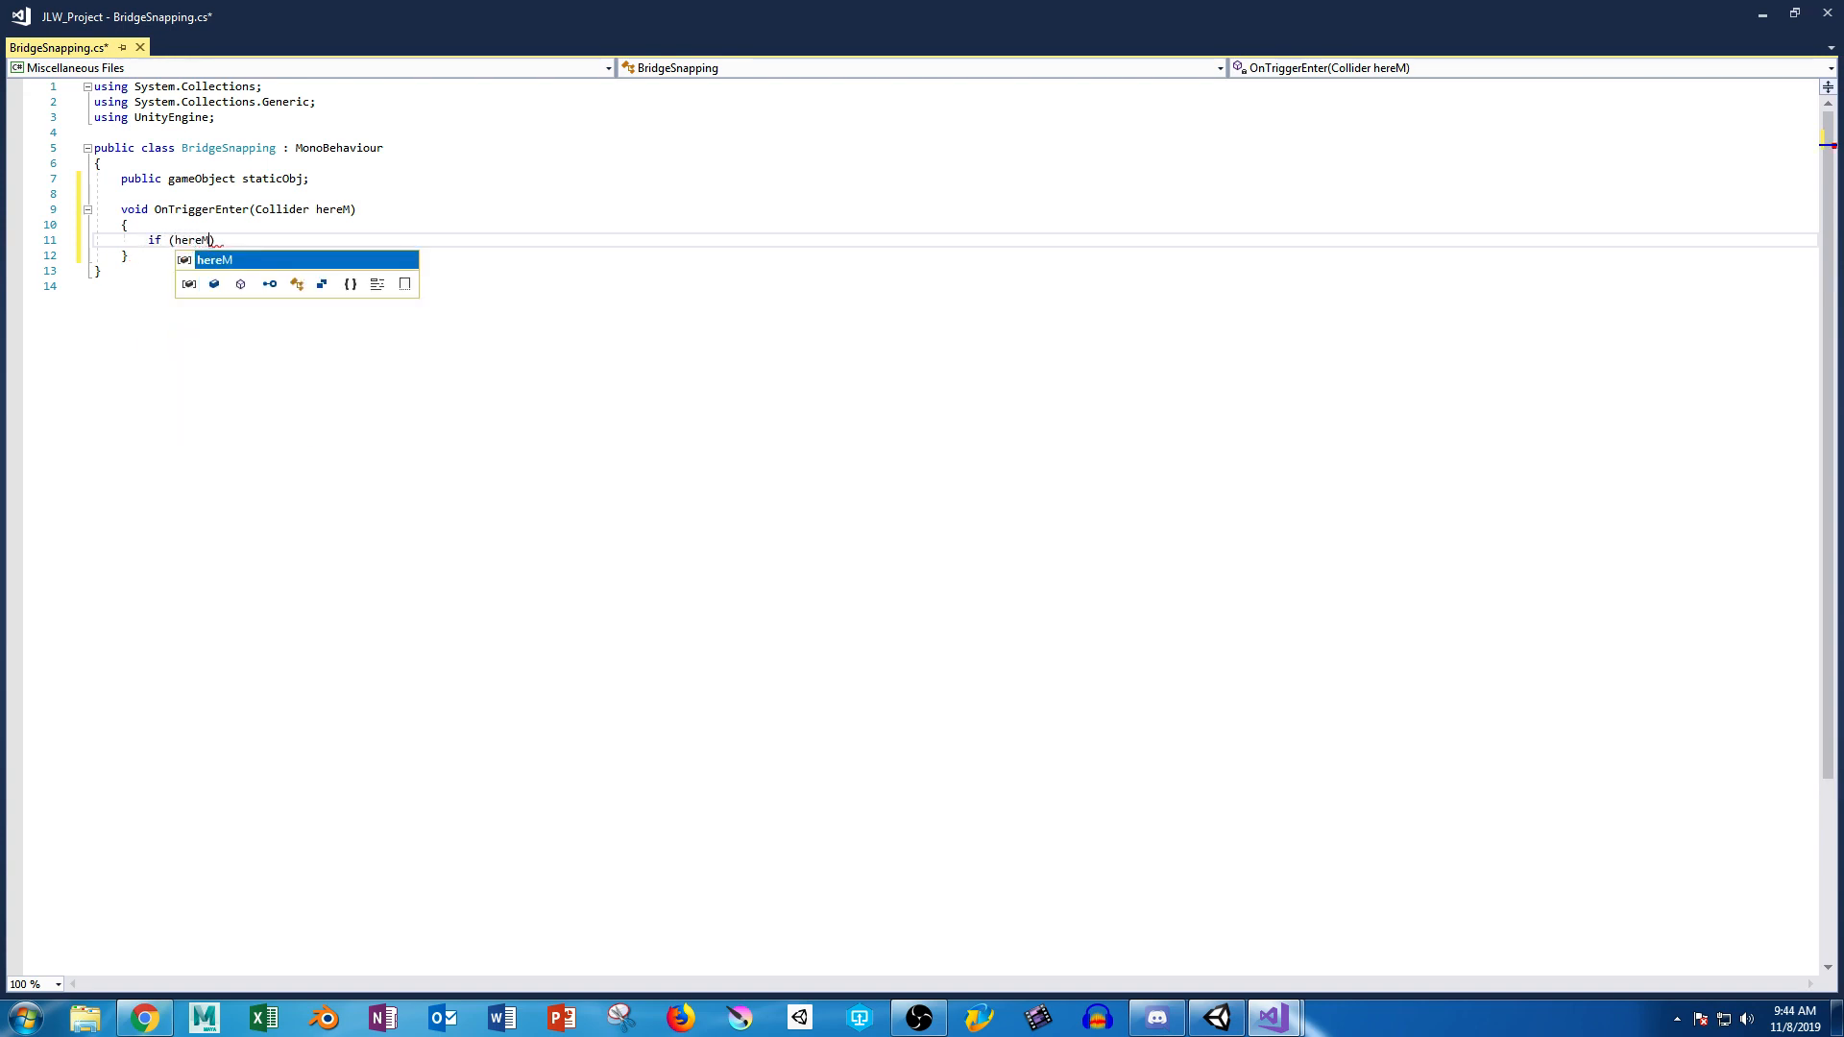
type("game")
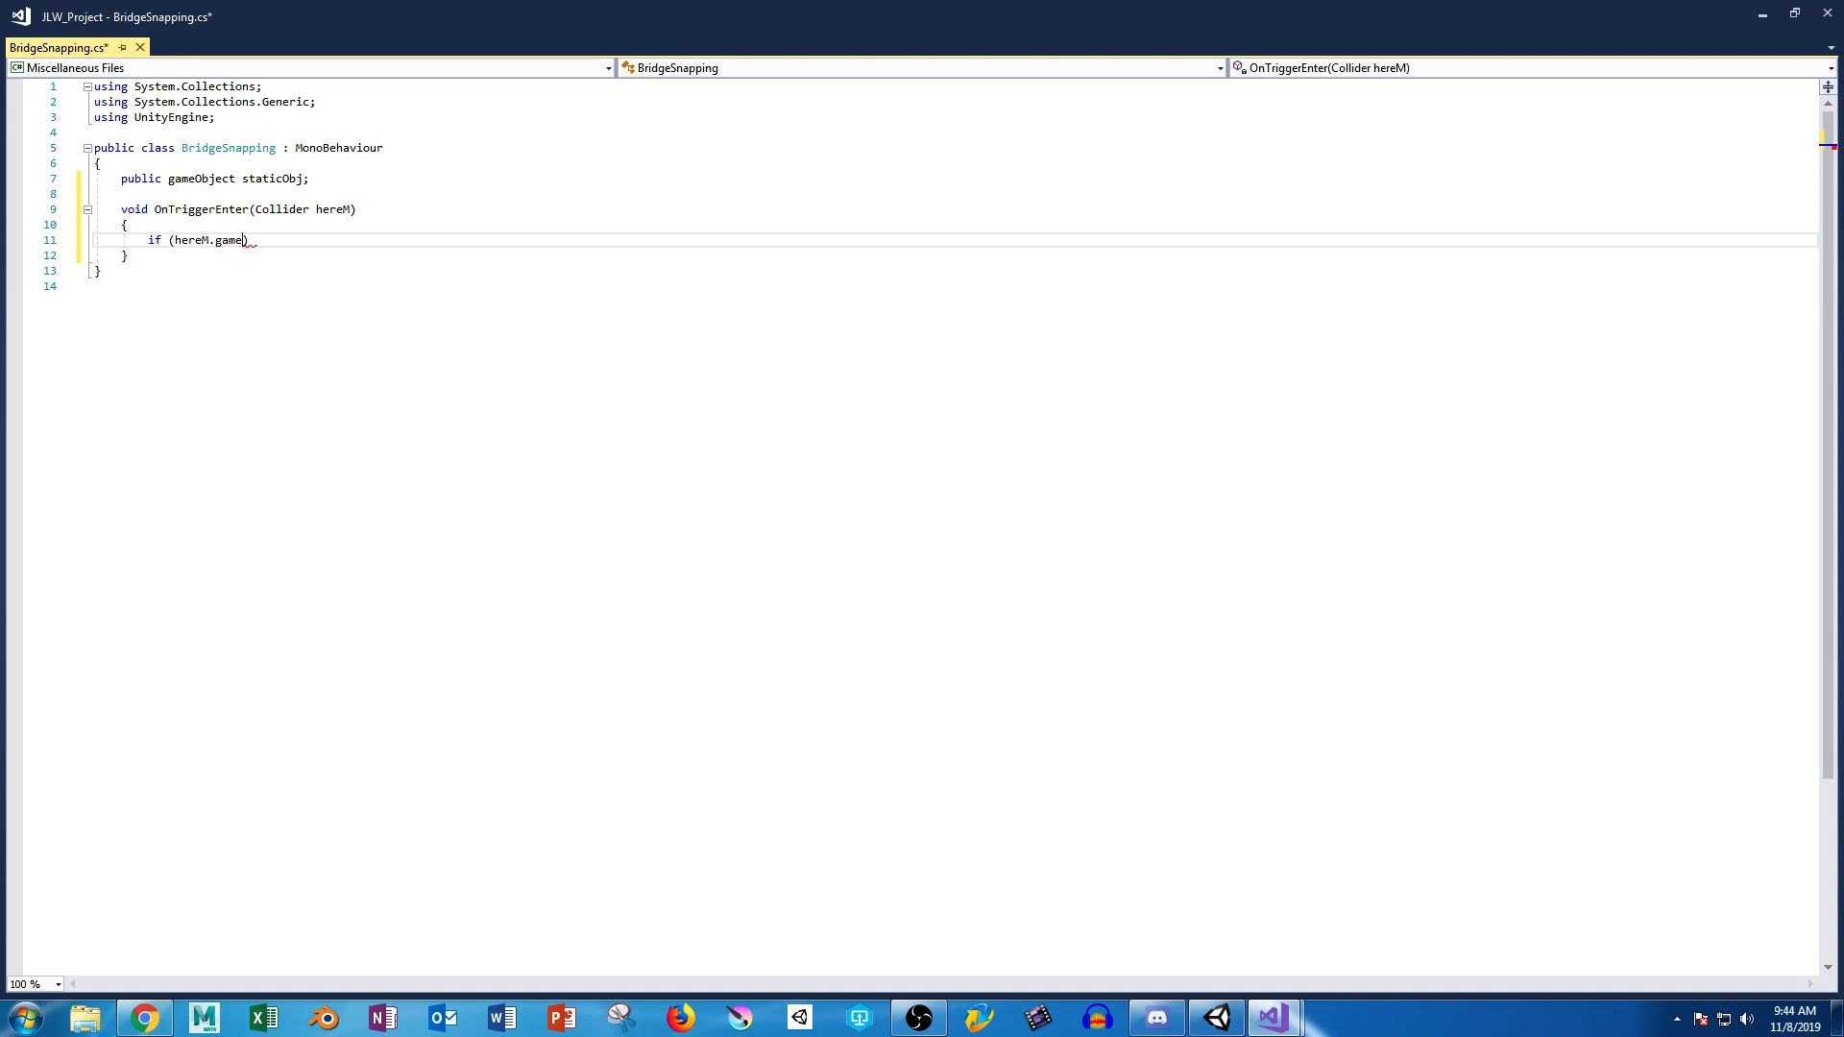
type("Object.")
key("BackSpace")
key("BackSpace")
key("BackSpace")
key("BackSpace")
key("BackSpace")
key("BackSpace")
key("BackSpace")
key("BackSpace")
key("BackSpace")
key("BackSpace")
key("BackSpace")
type("tiveIn")
type("H")
type("ierarch")
type("y == false")
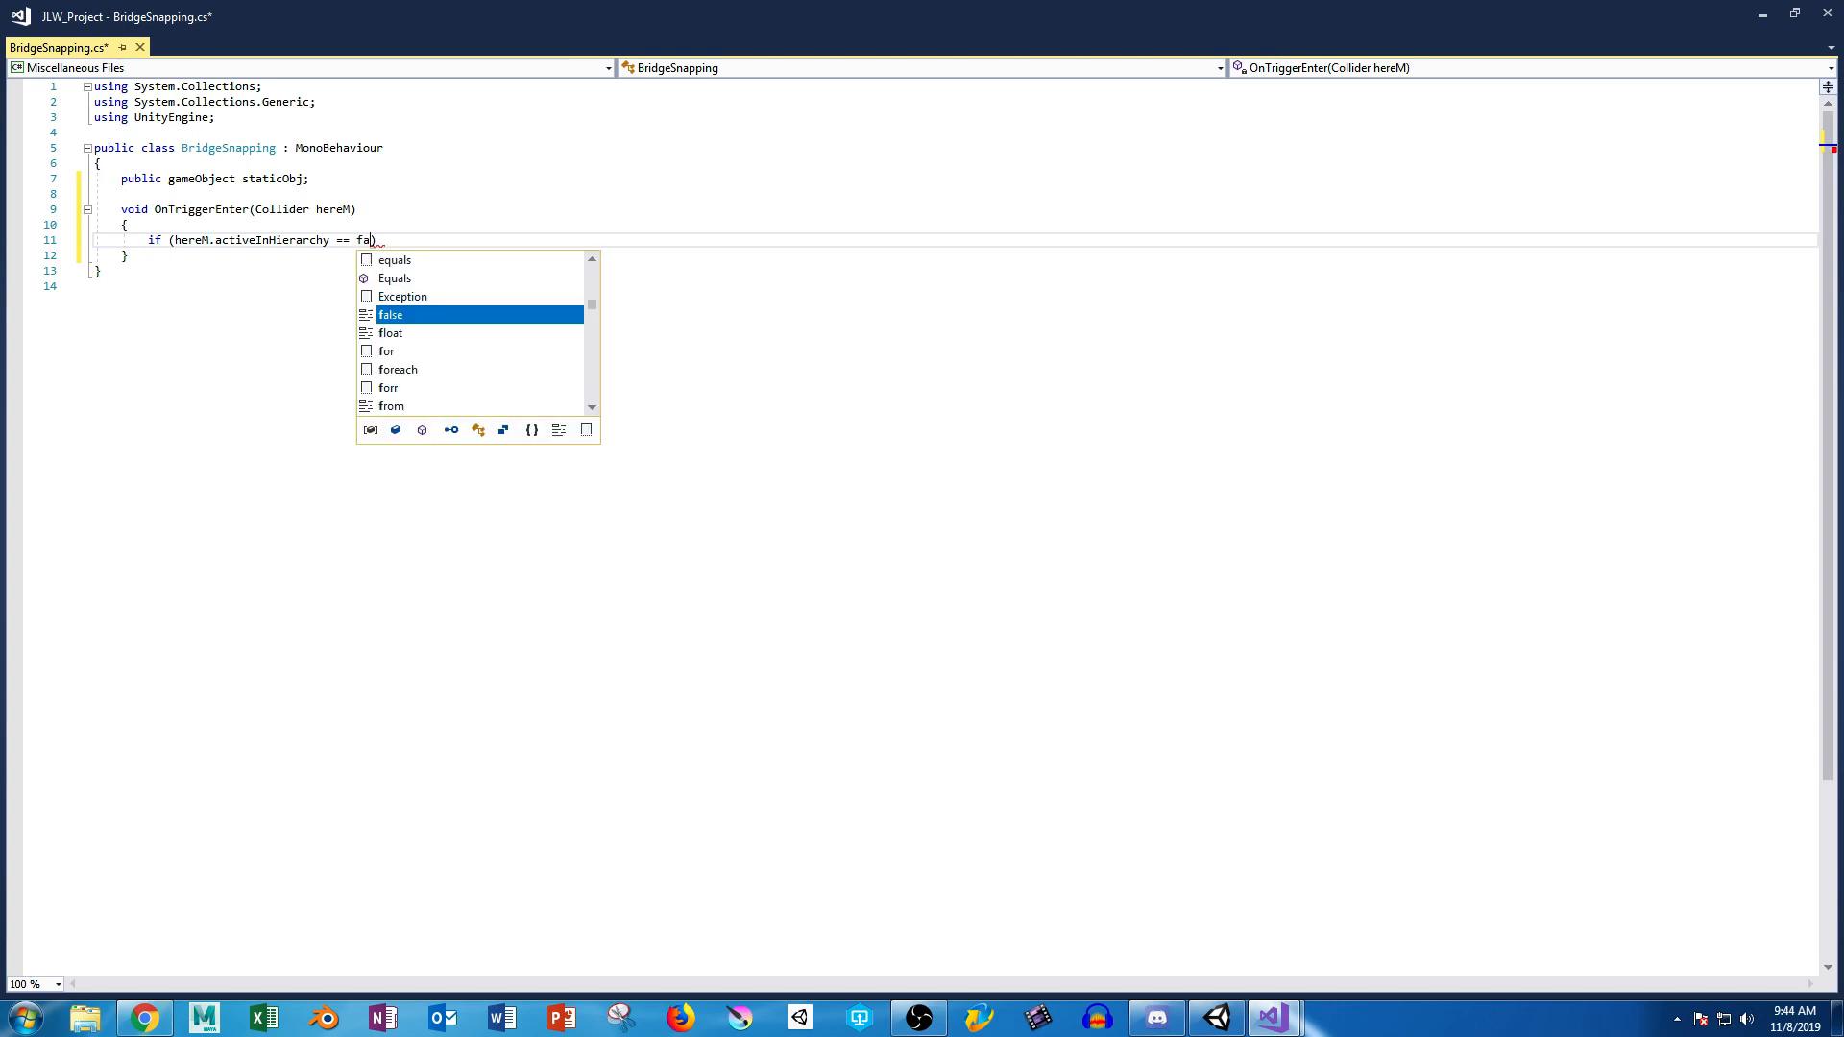
type(")")
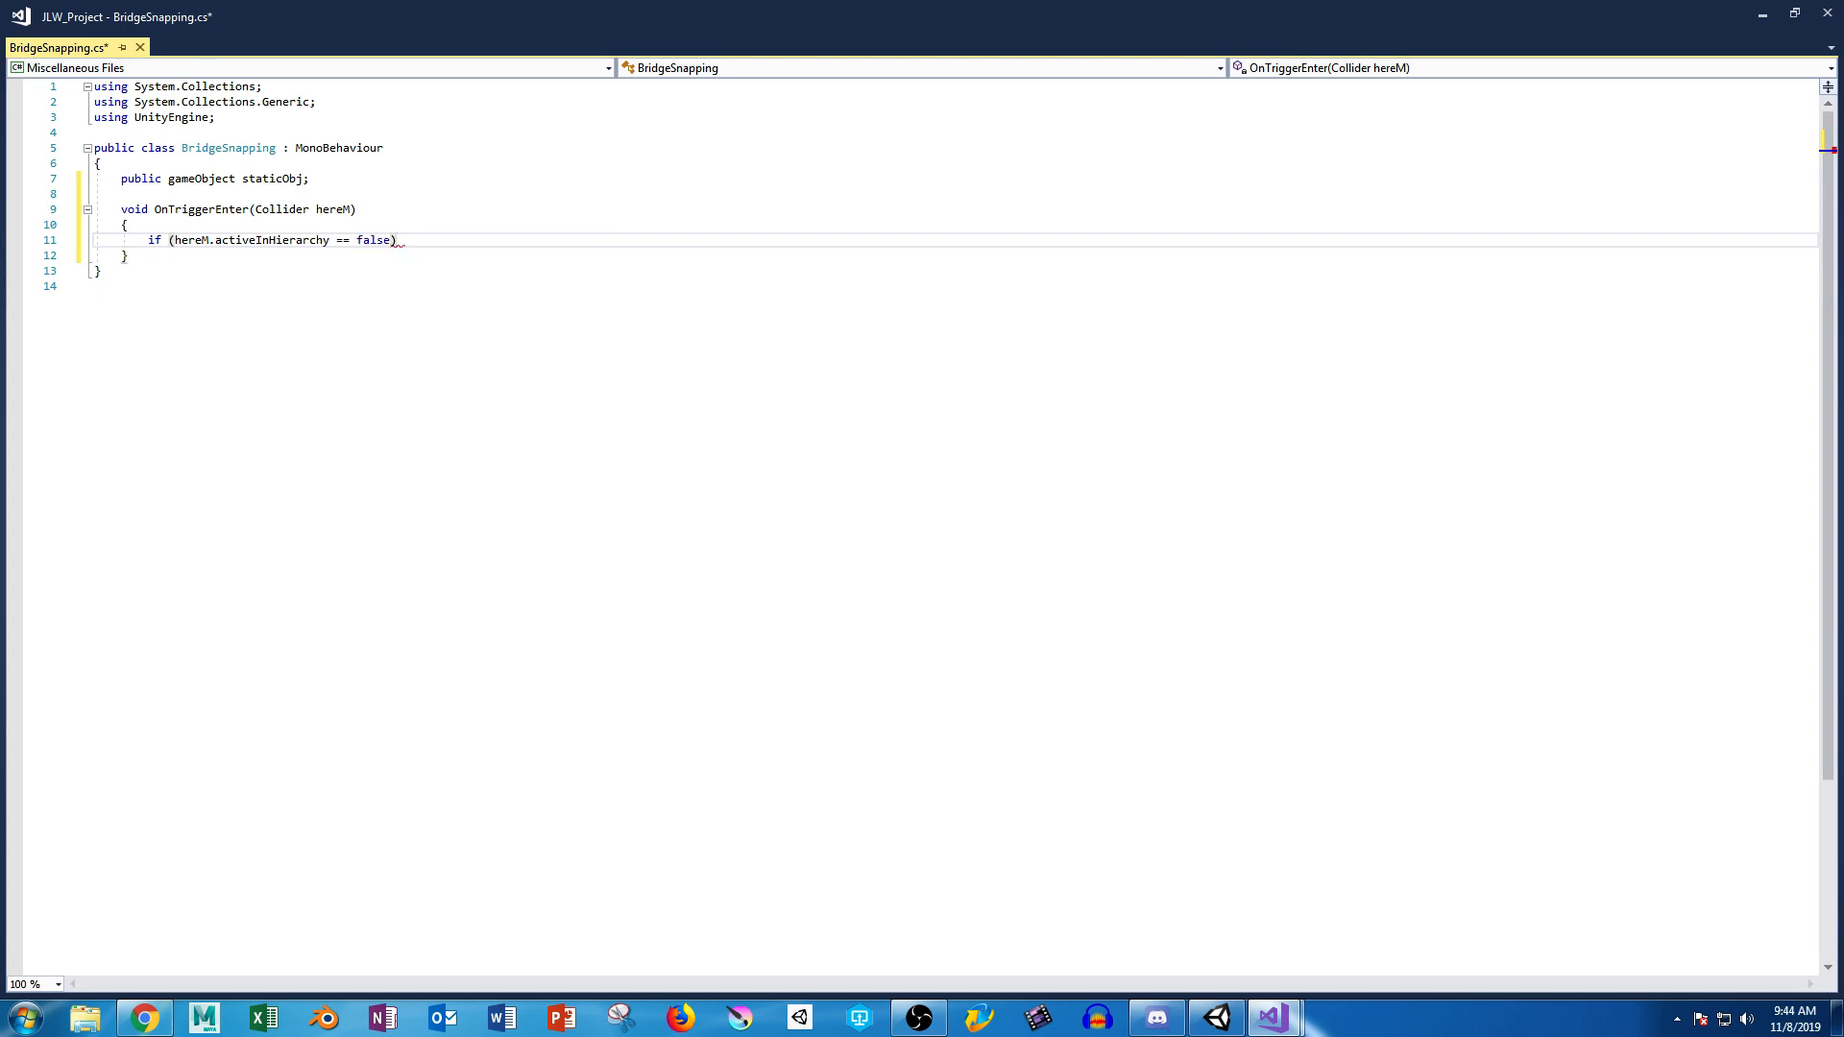
type(" {")
key("Return")
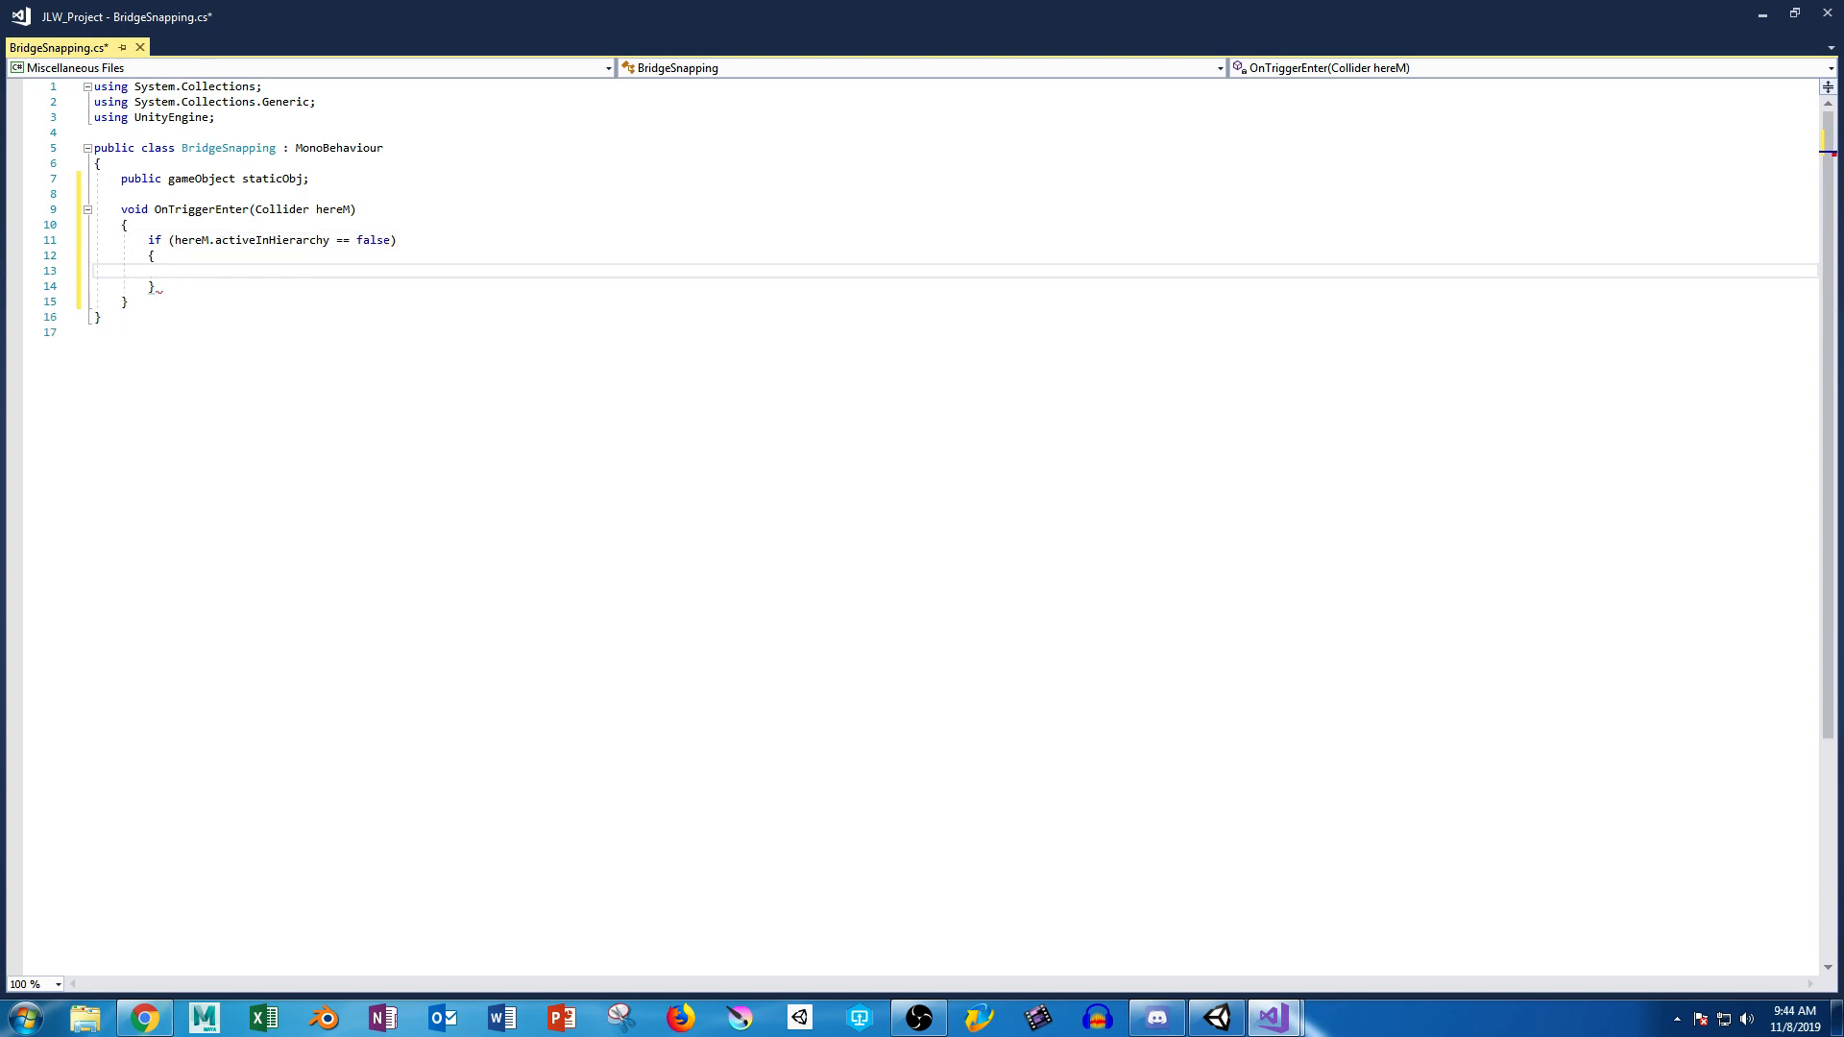
Begin a nested if on hereM inside the block and replace hereM with staticObj in the outer activeInHierarchy condition.
type("if (hereM.GetComp")
key("BackSpace")
double_click(285, 179)
key("ctrl+c")
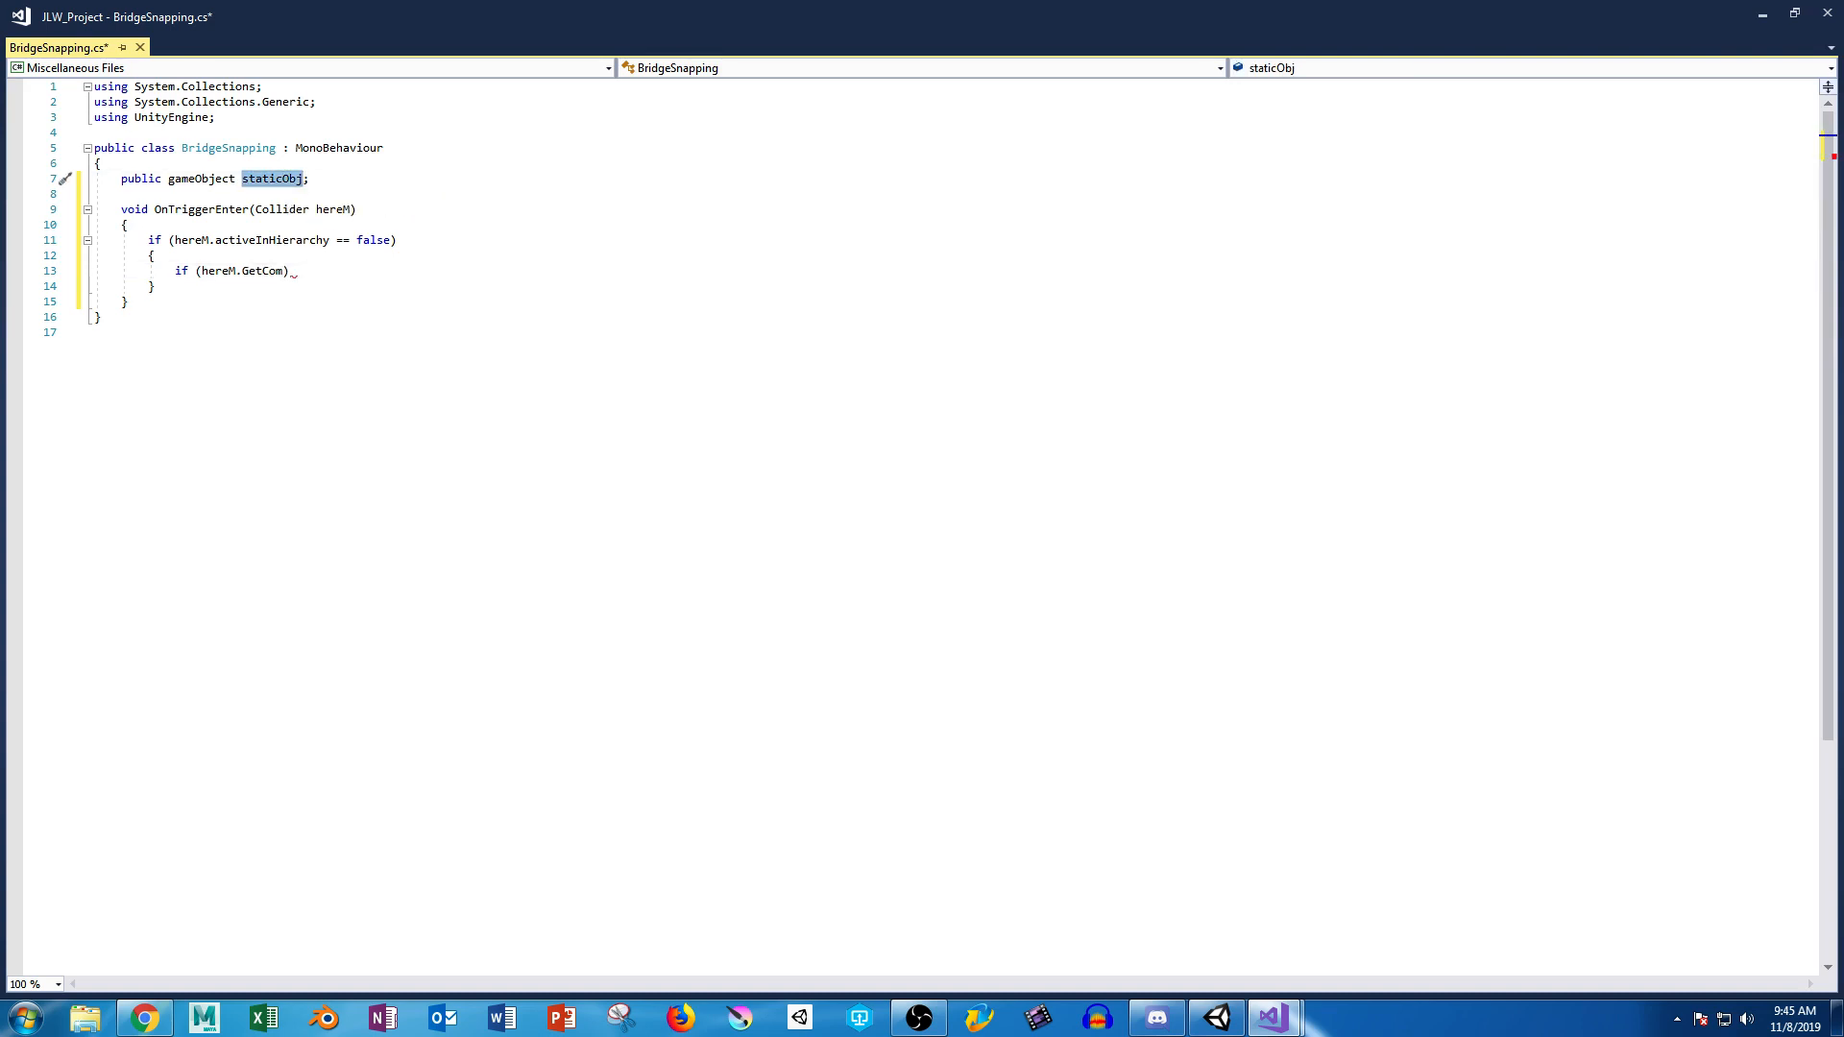
double_click(189, 240)
key("ctrl+v")
left_click(284, 271)
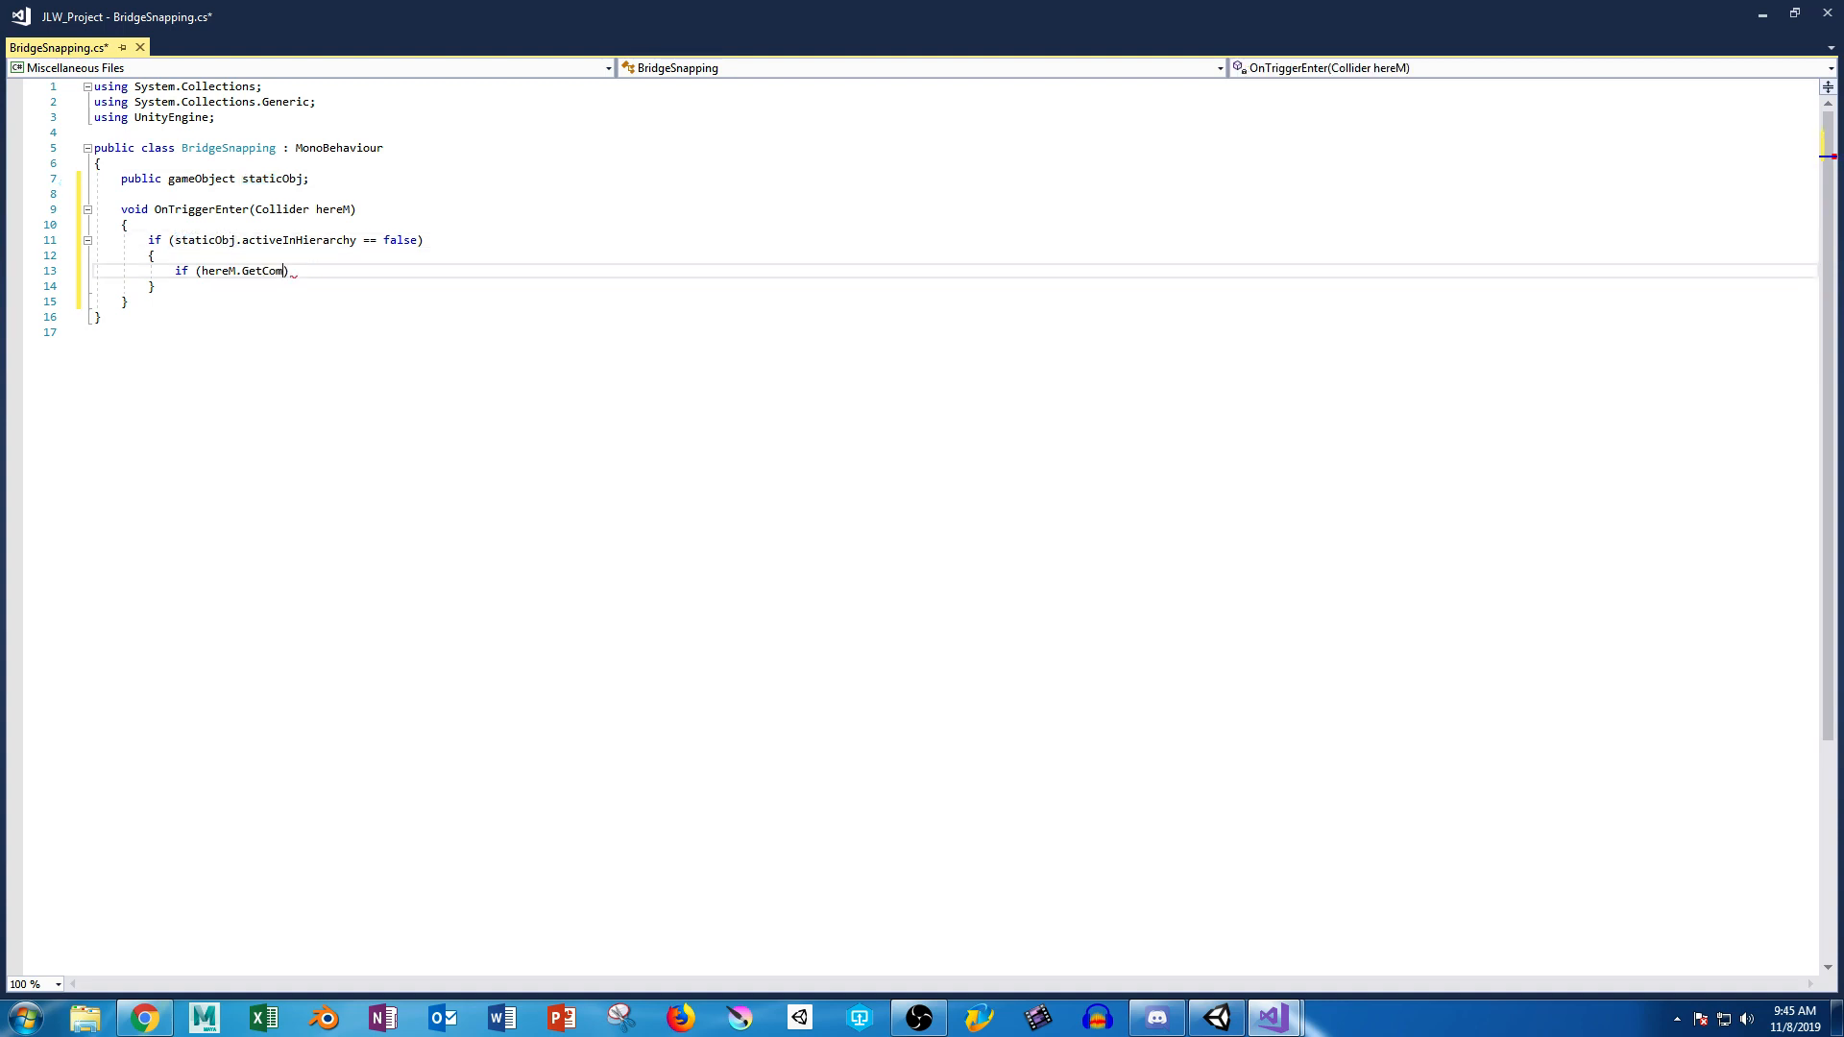
Extend the nested if condition to hereM.GetComonent<Snap>().
type("onent<")
type("Snap")
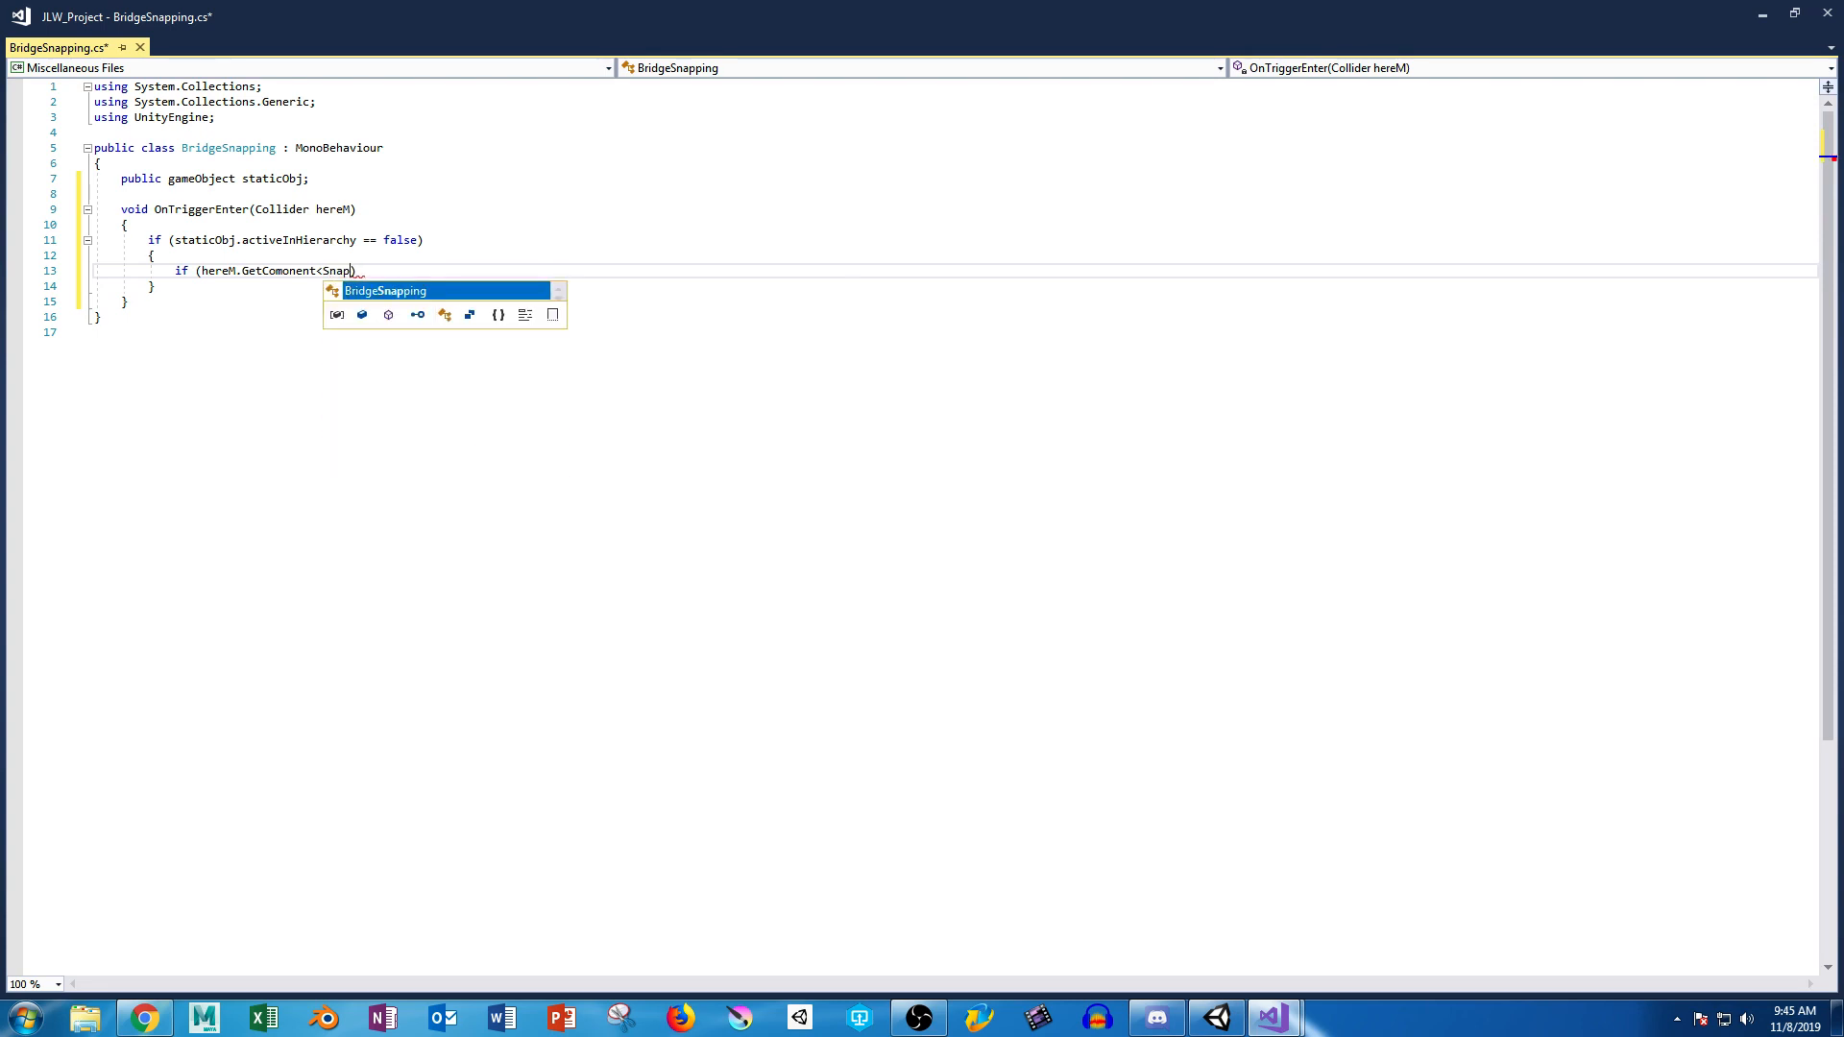
key("Tab")
type(">(")
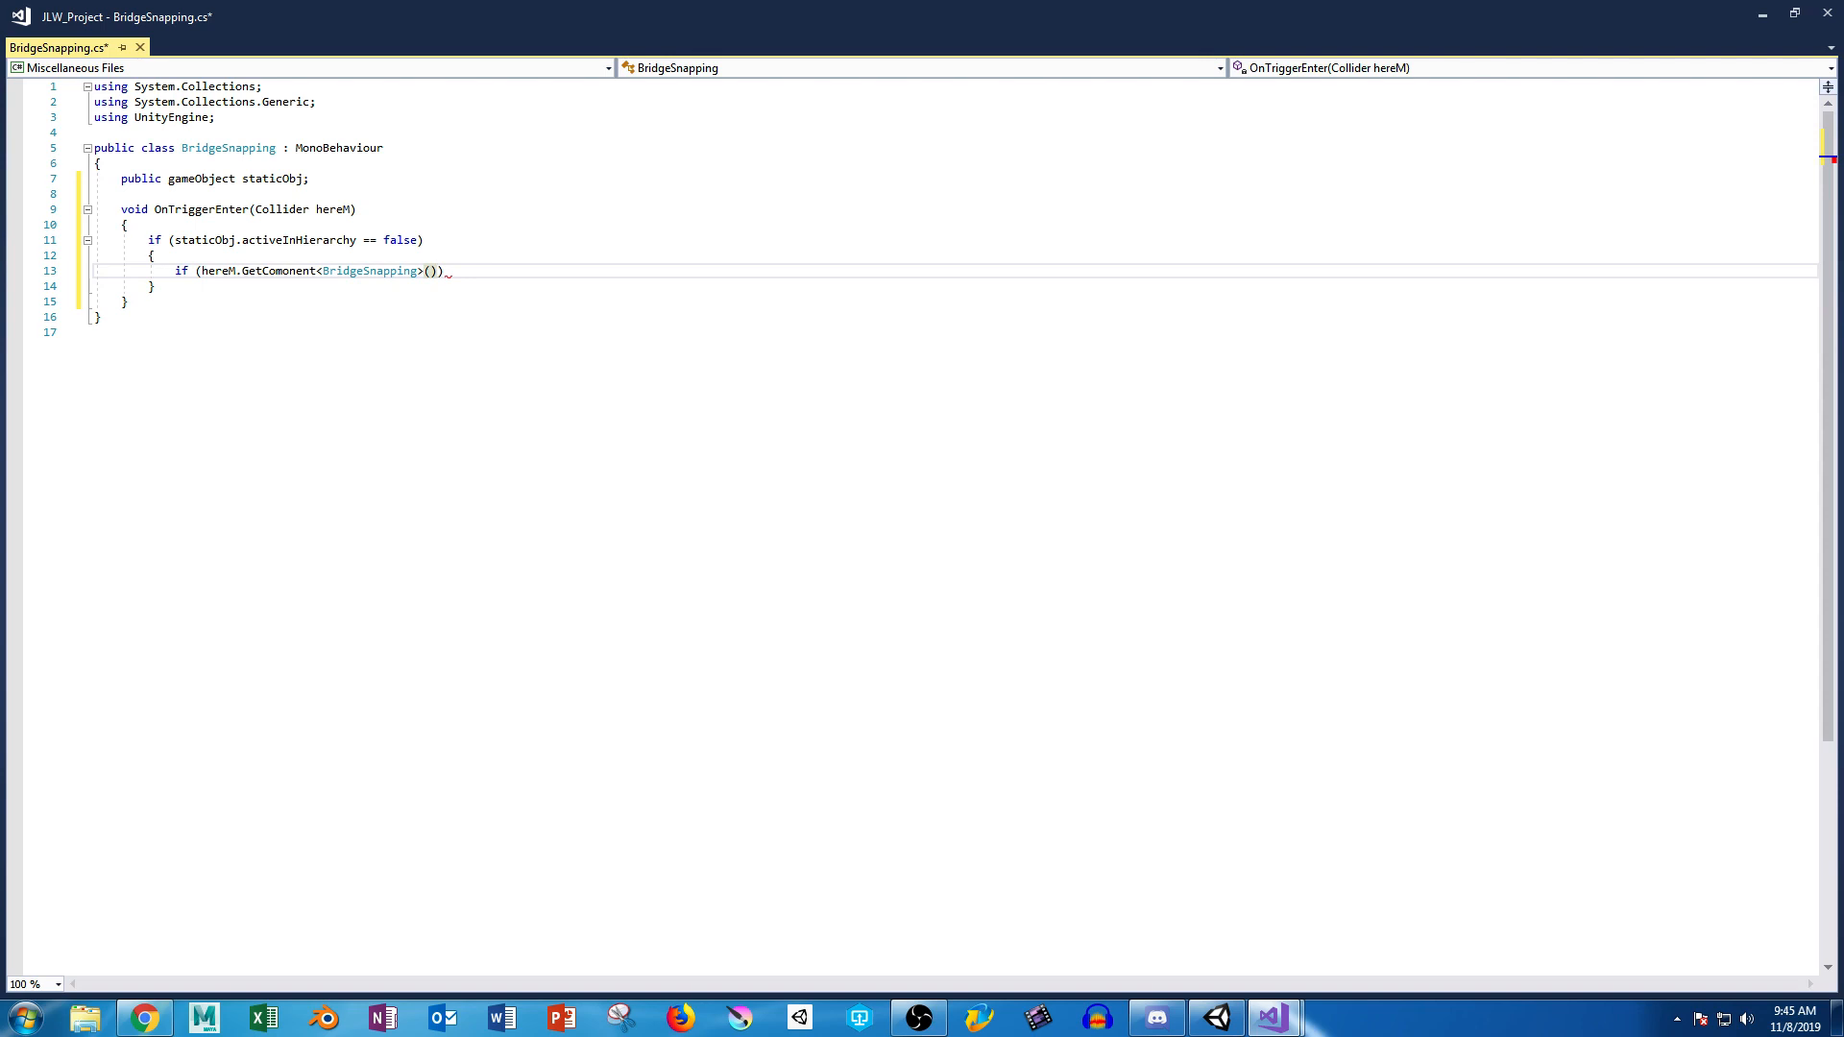
left_click_drag(418, 271, 323, 271)
key("BackSpace")
key("BackSpace")
key("Delete")
Complete the nested condition with != null and remove the extra closing parenthesis after the Snap call.
left_click(377, 271)
type("!= null")
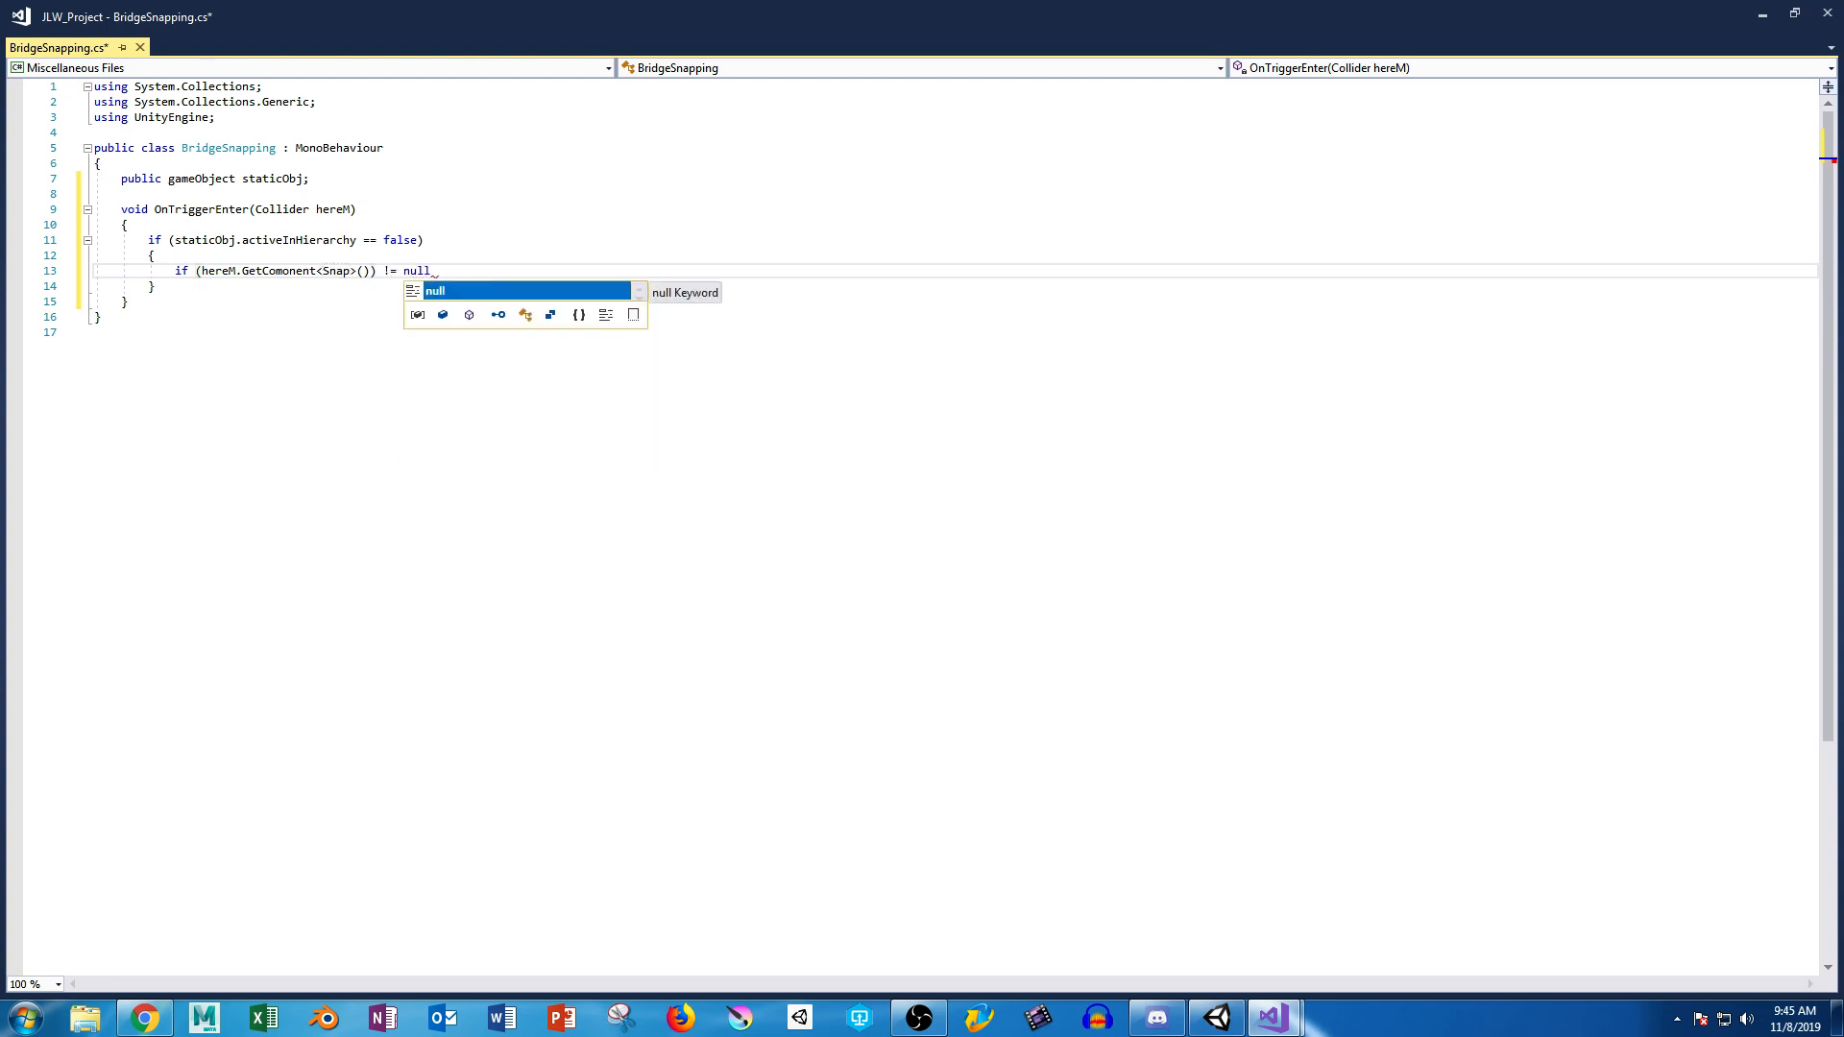
type(")")
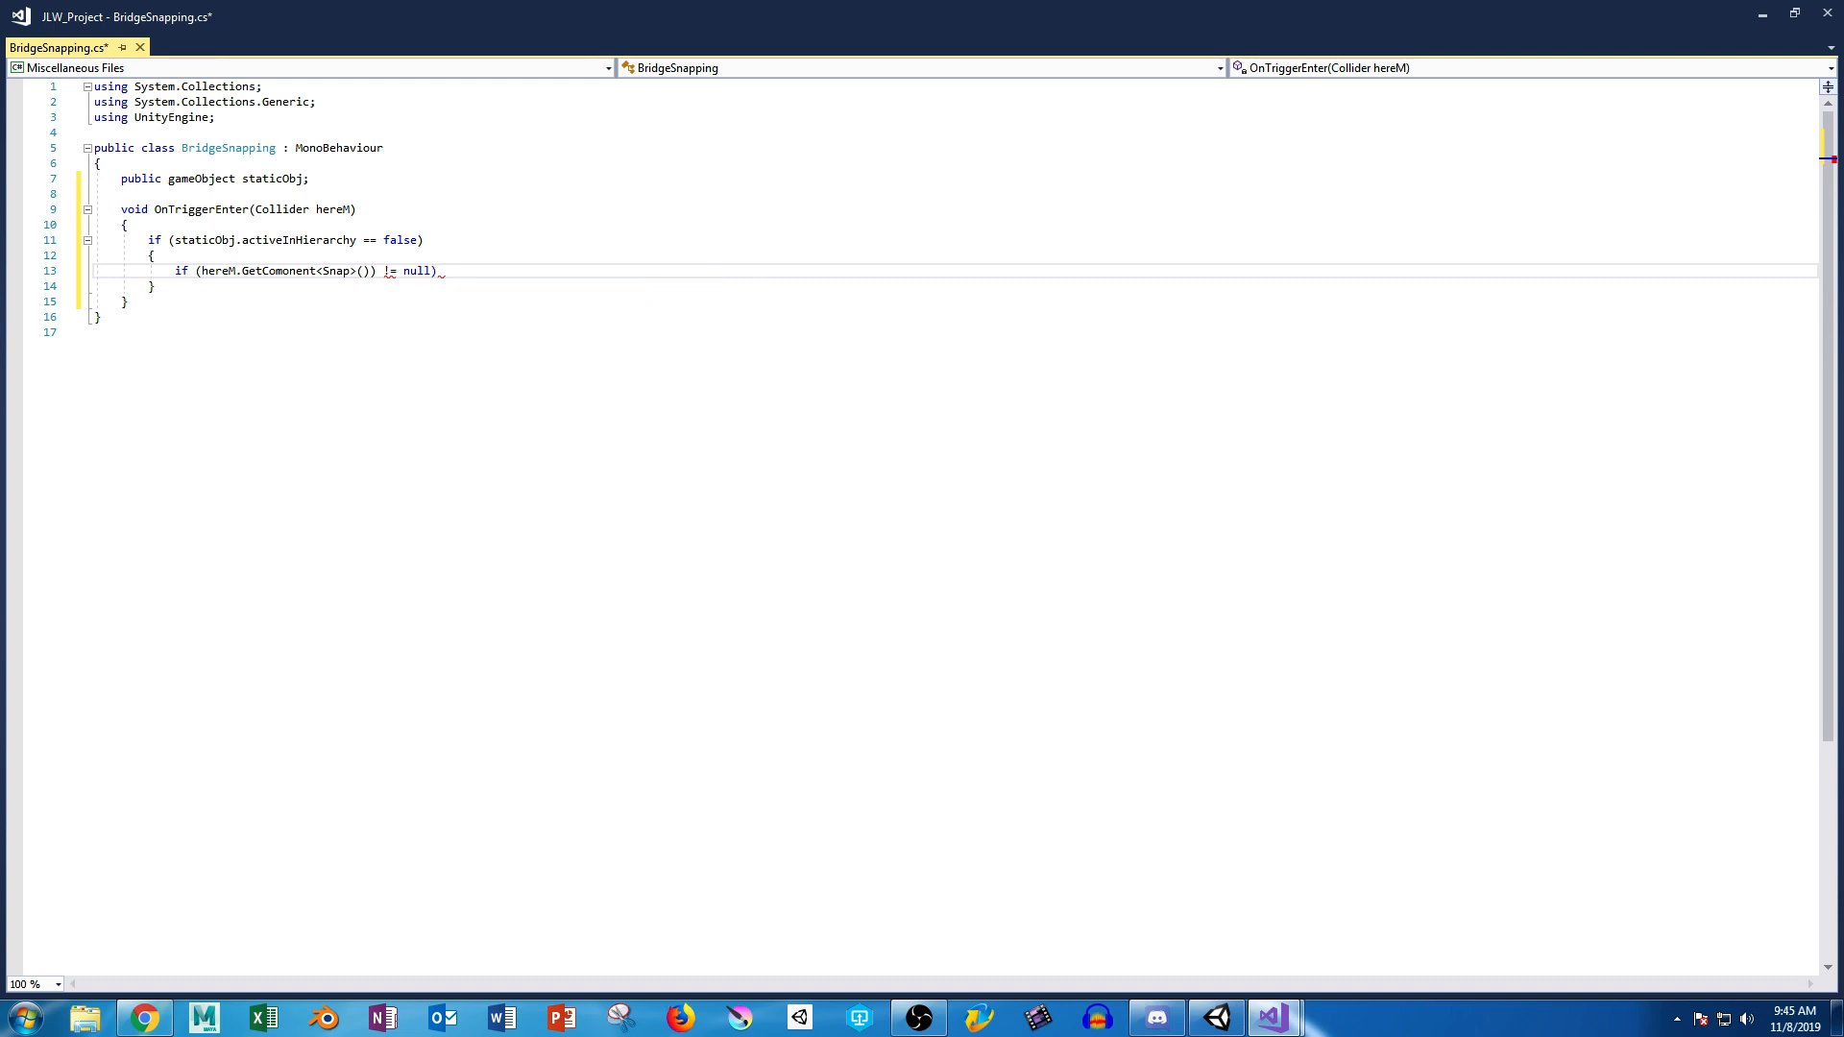
key("Left")
key("BackSpace")
left_click(432, 271)
left_click(306, 209)
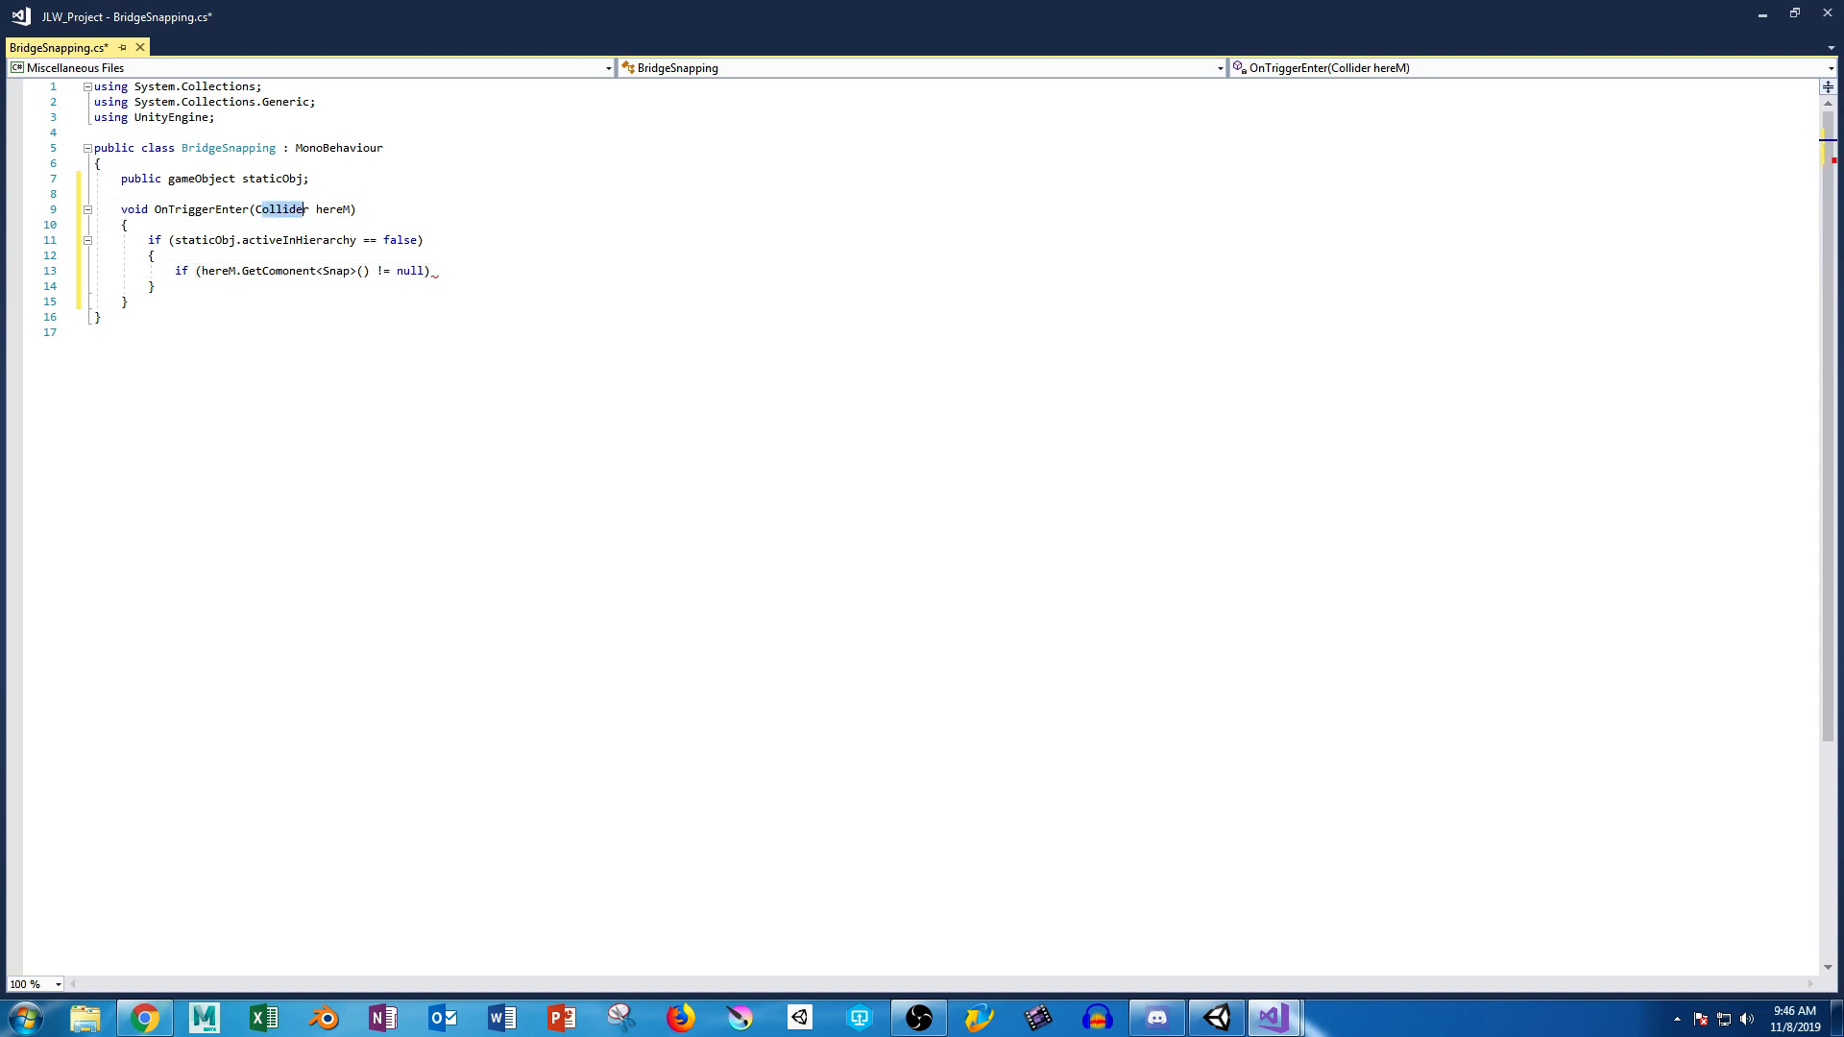
left_click_drag(323, 210, 122, 194)
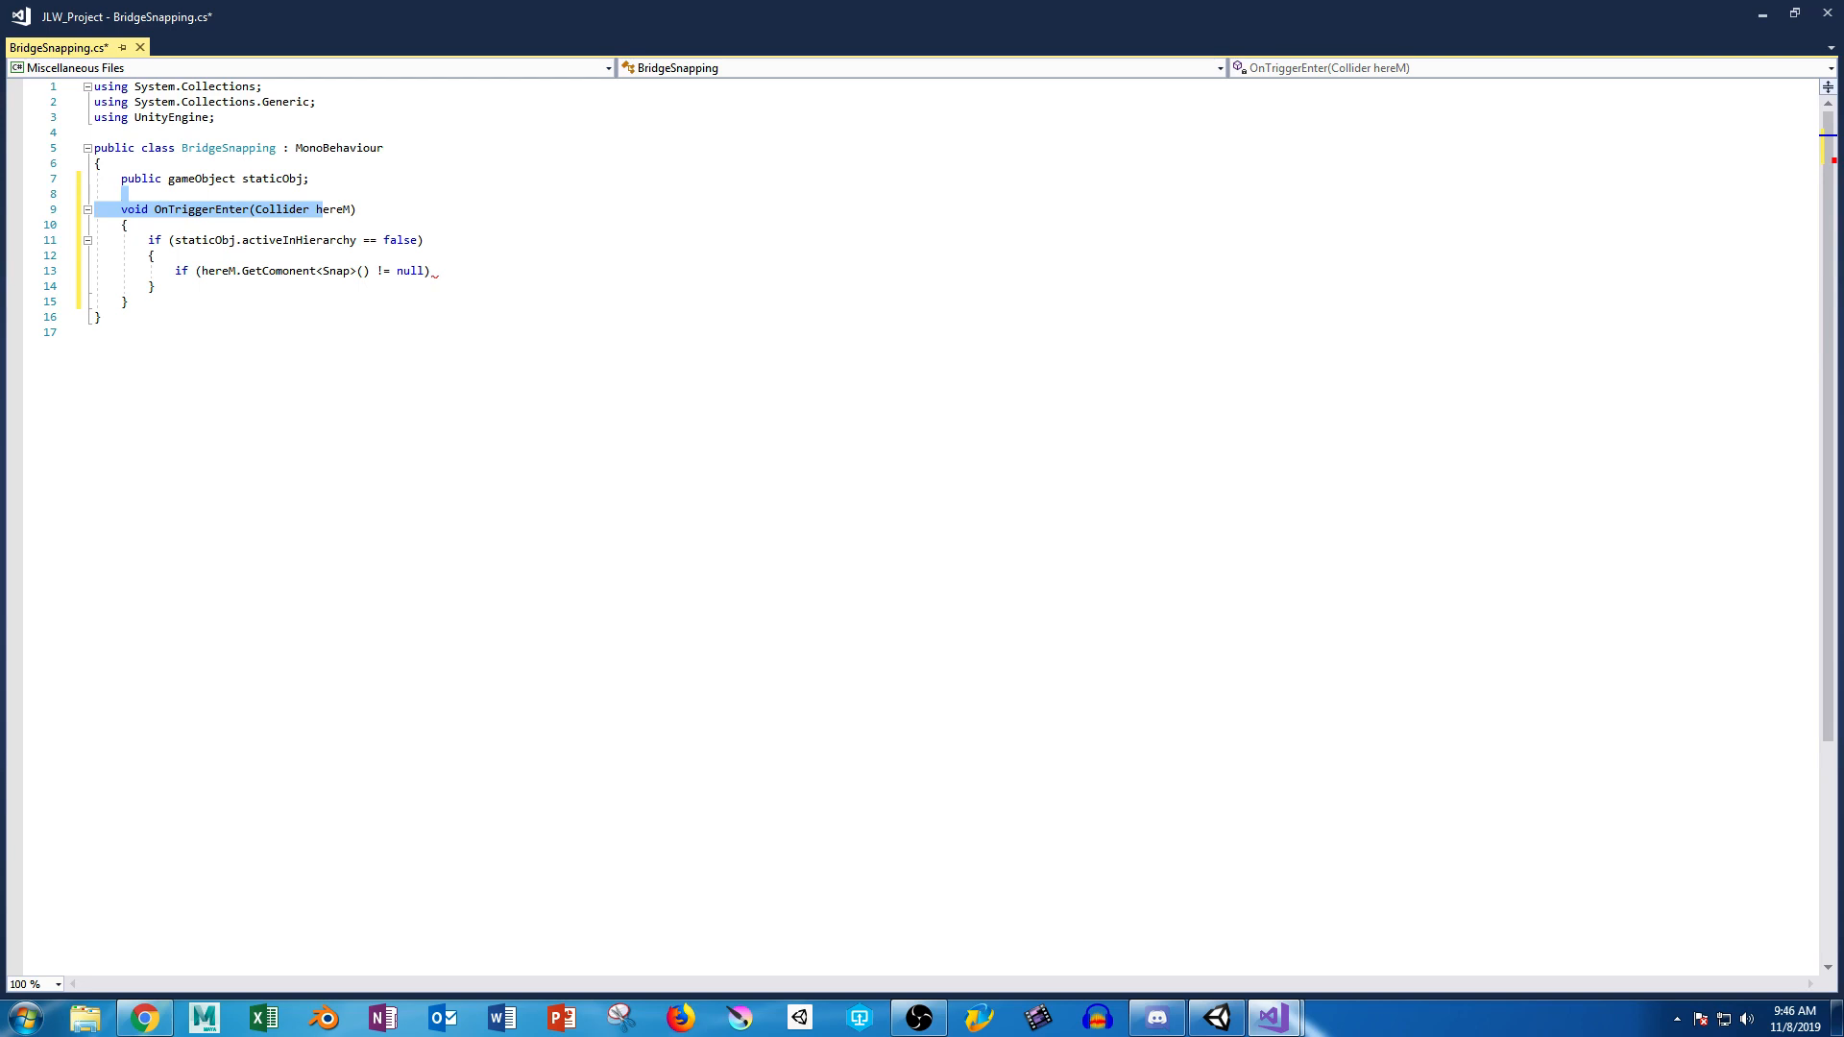
left_click_drag(195, 271, 236, 271)
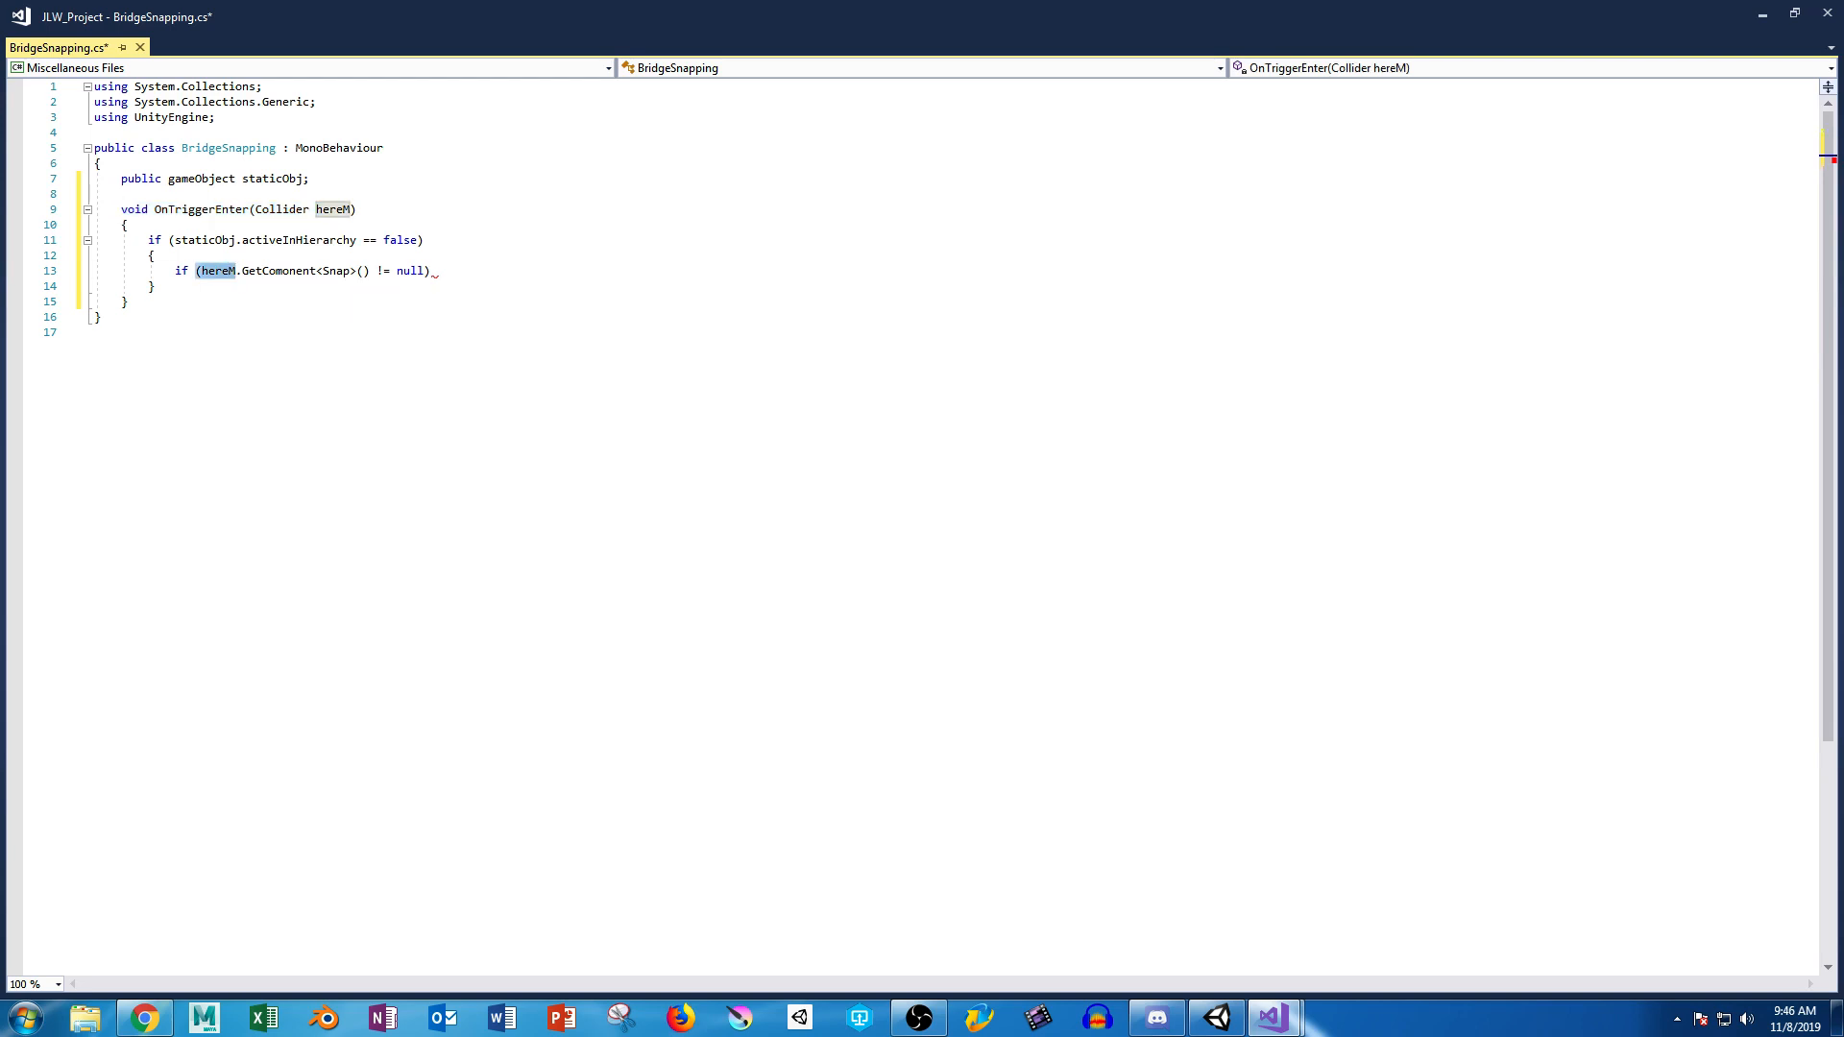
Rename hereM to other in both the OnTriggerEnter parameter and the nested if condition.
double_click(333, 209)
type("other")
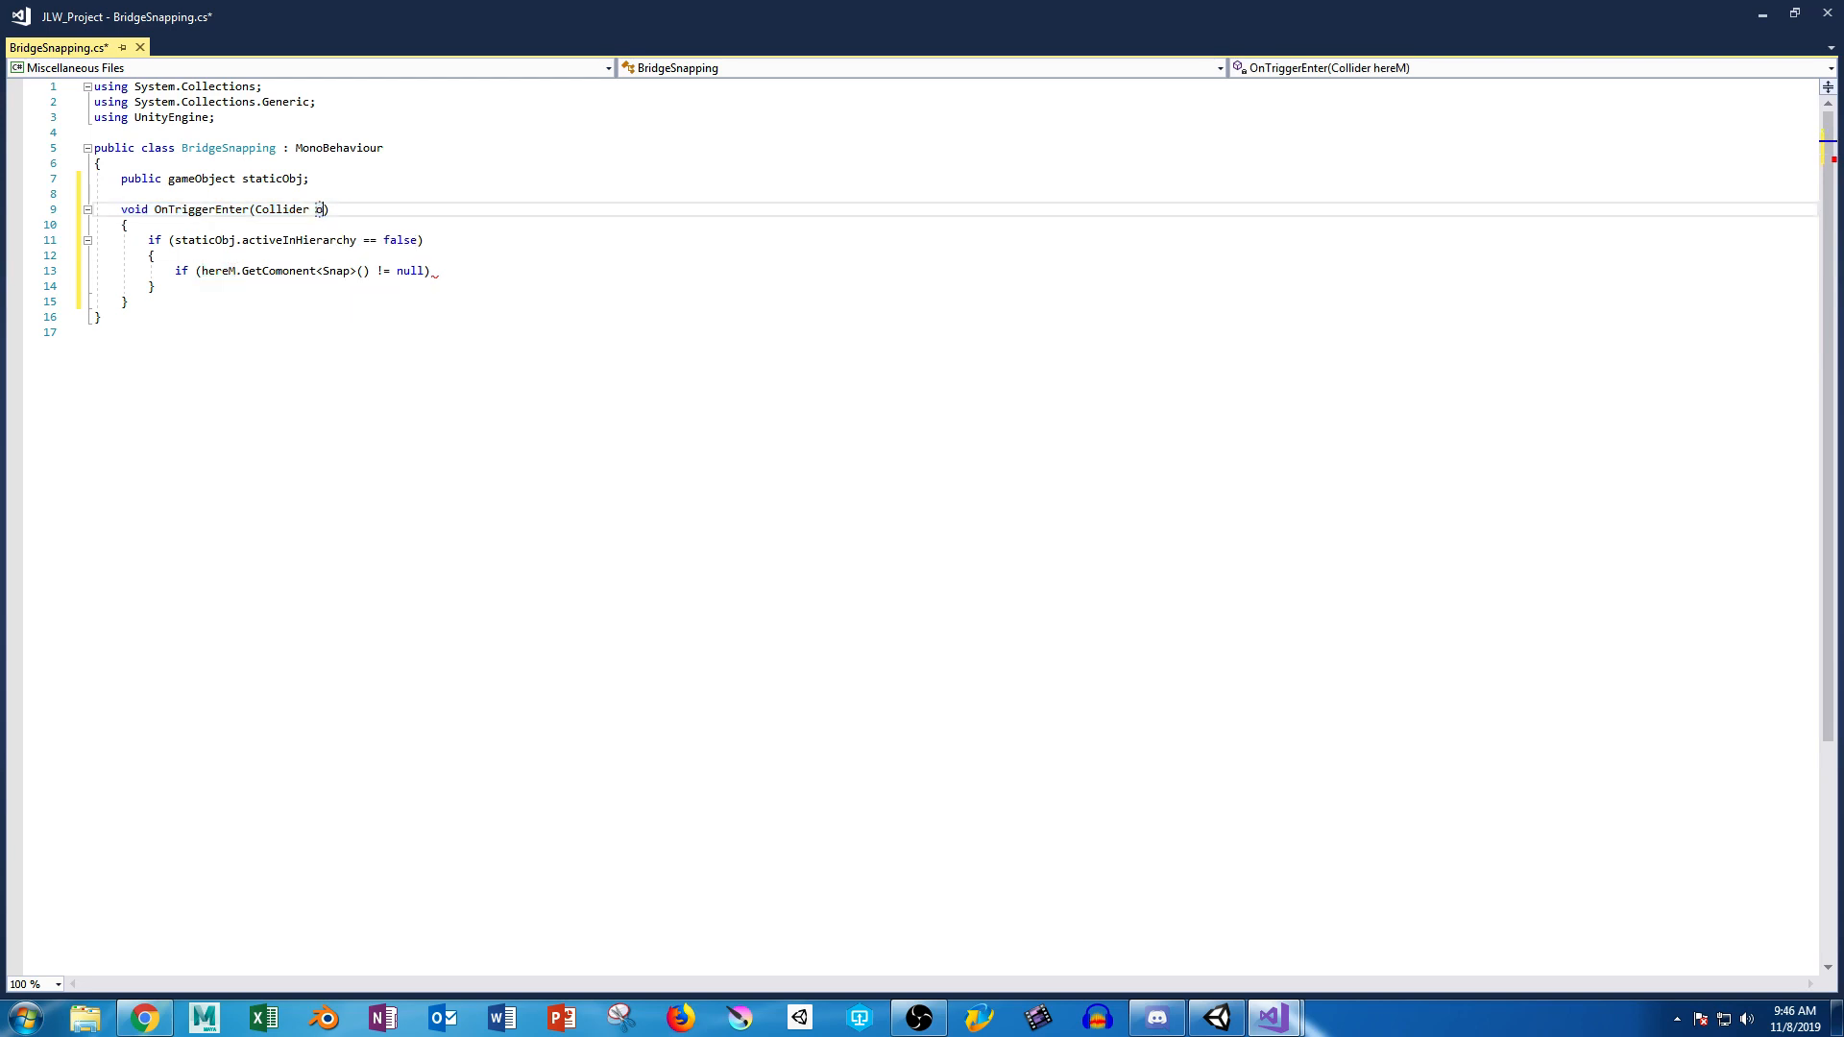
double_click(219, 270)
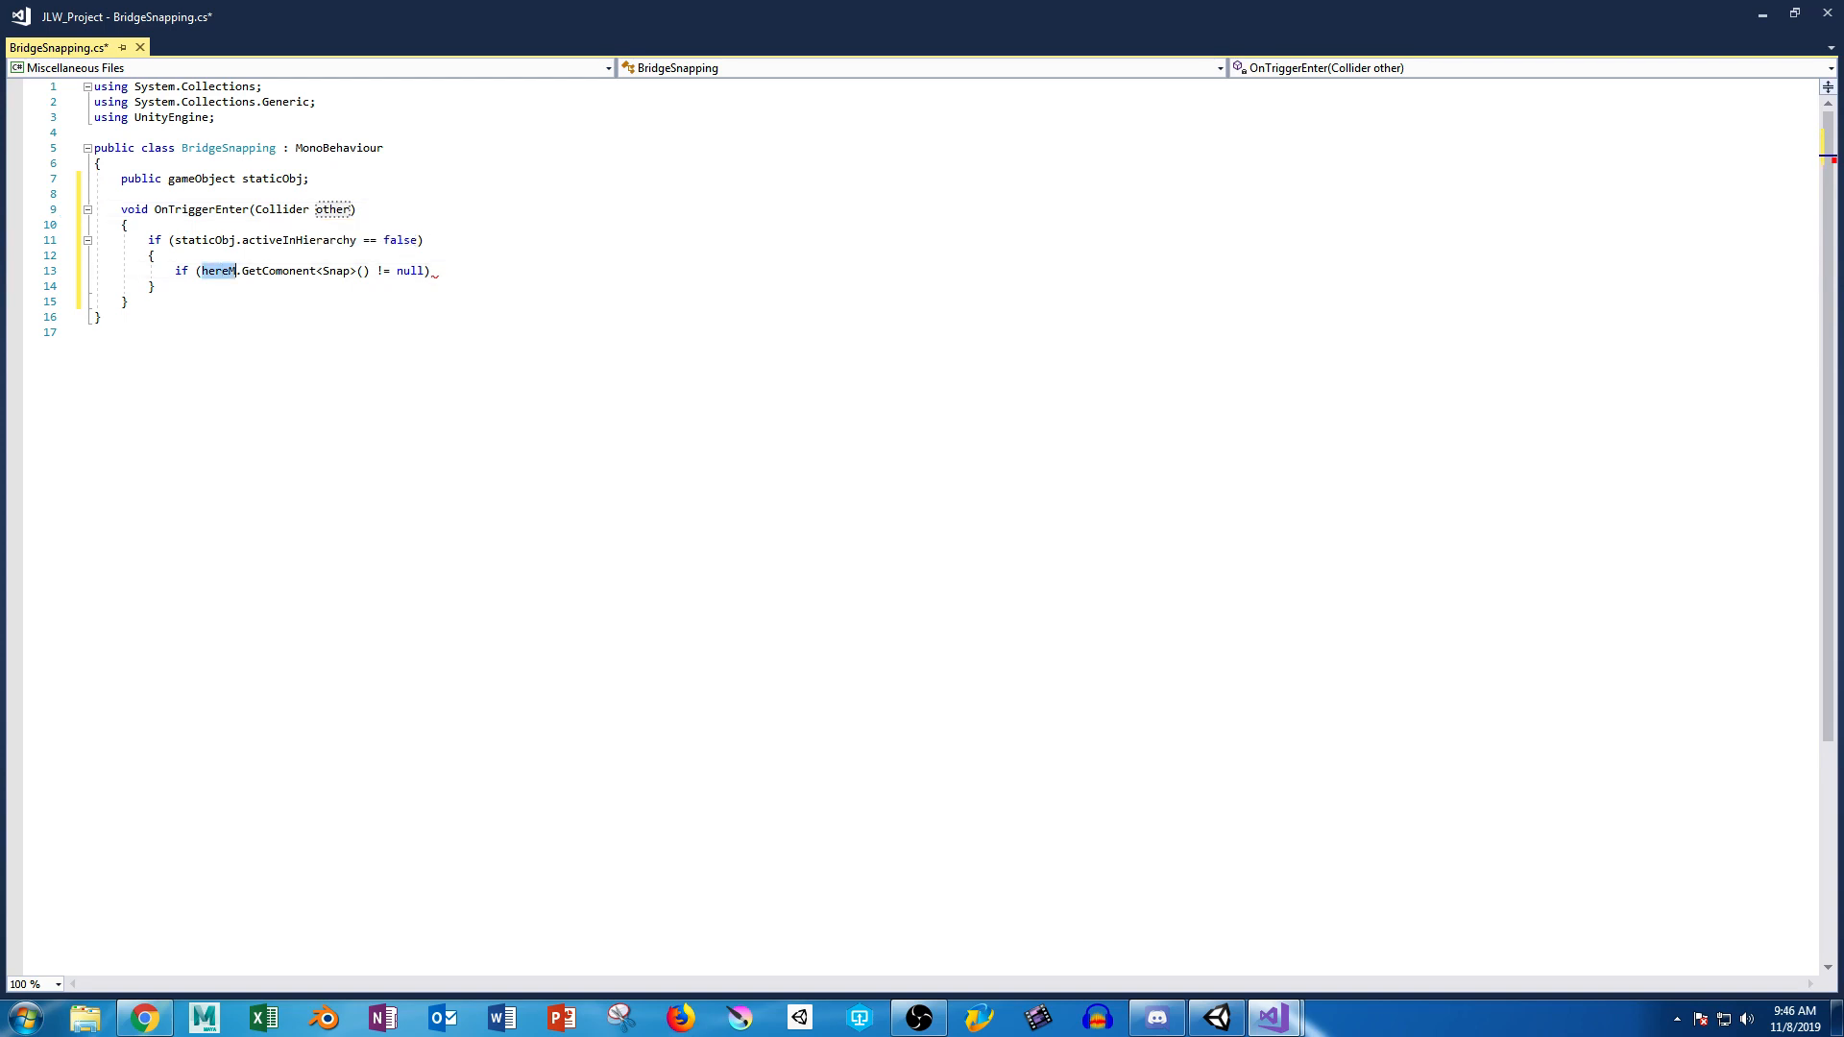
type("other")
left_click(432, 270)
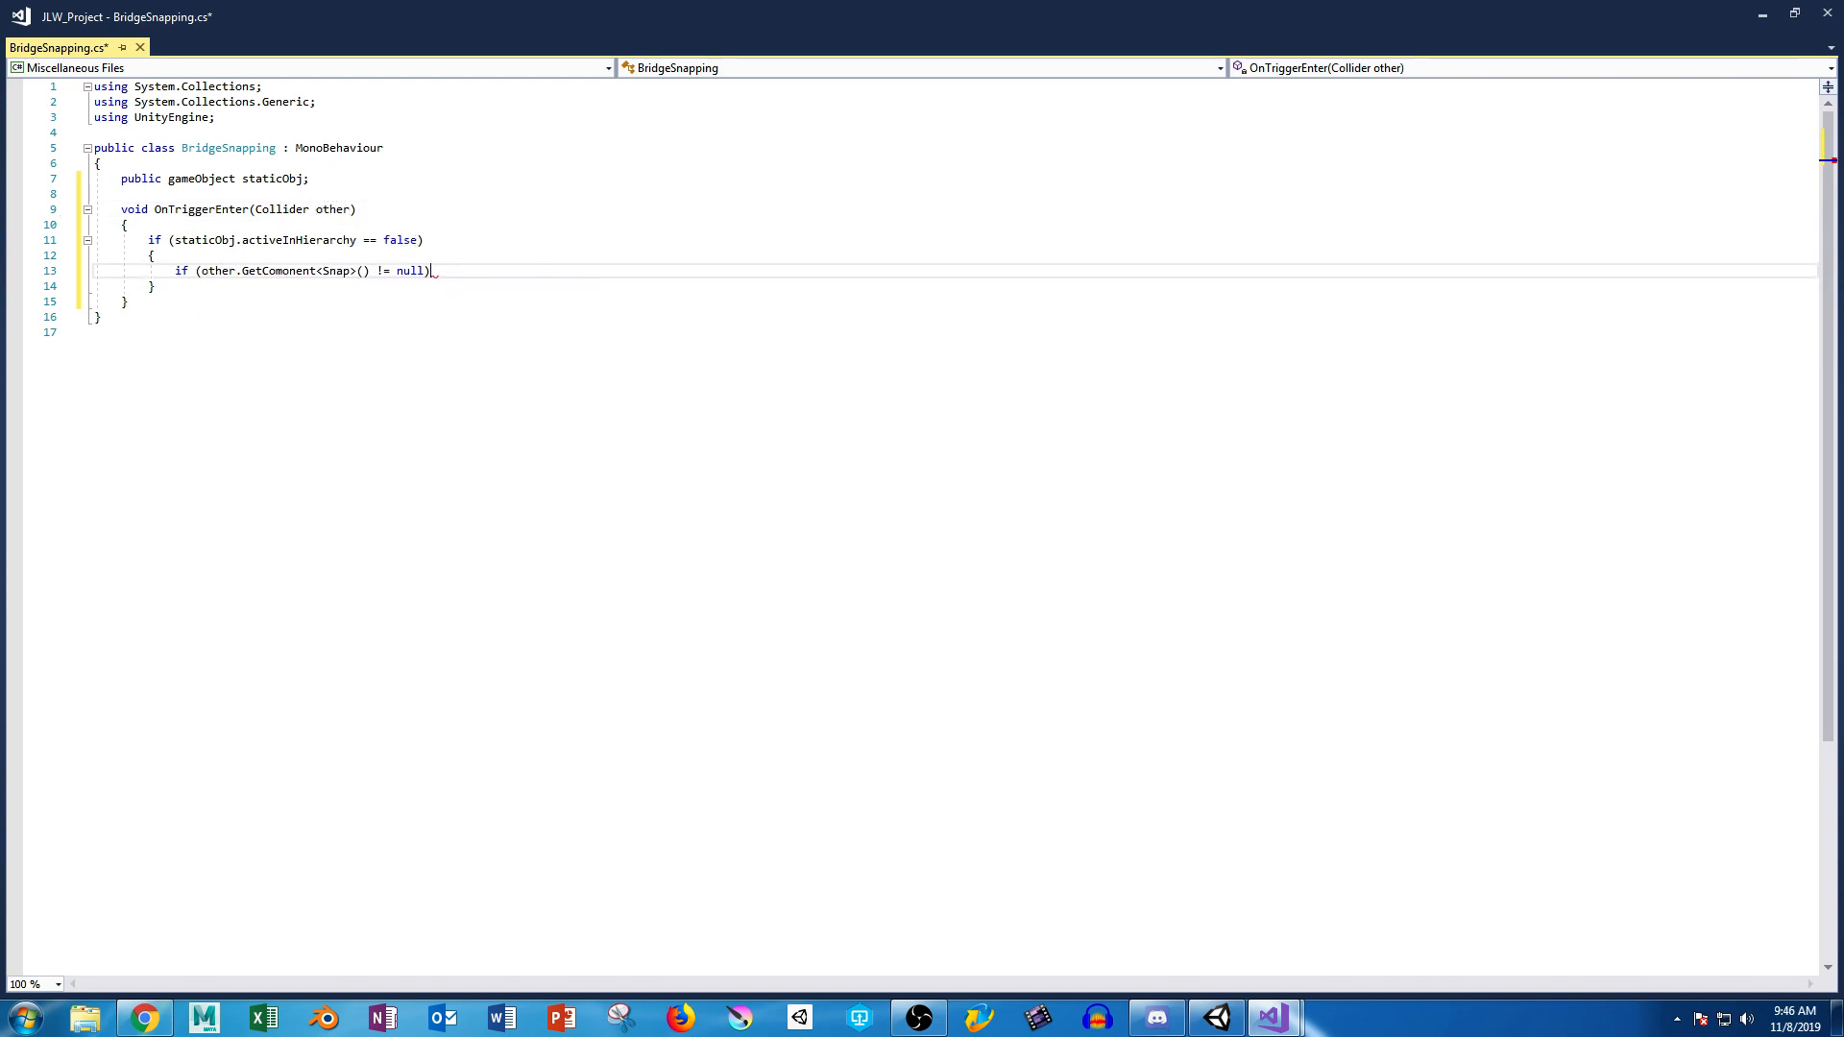
double_click(206, 240)
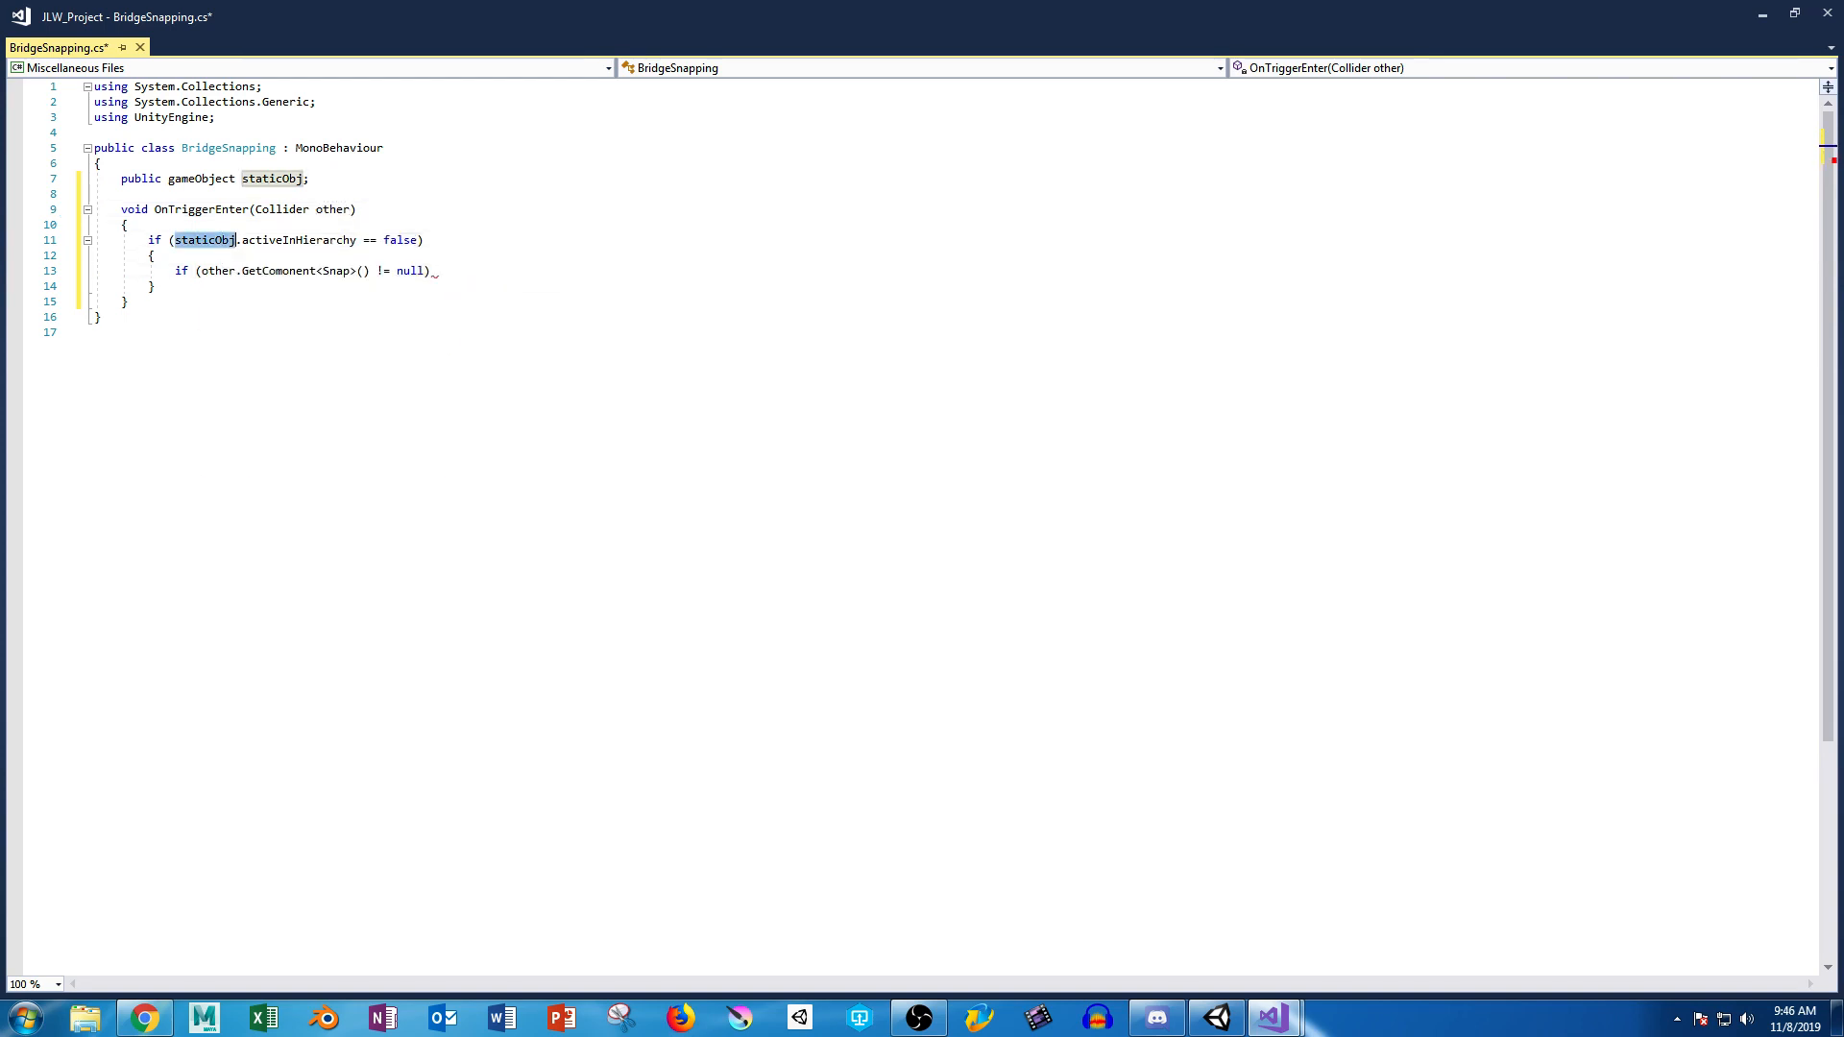
double_click(273, 179)
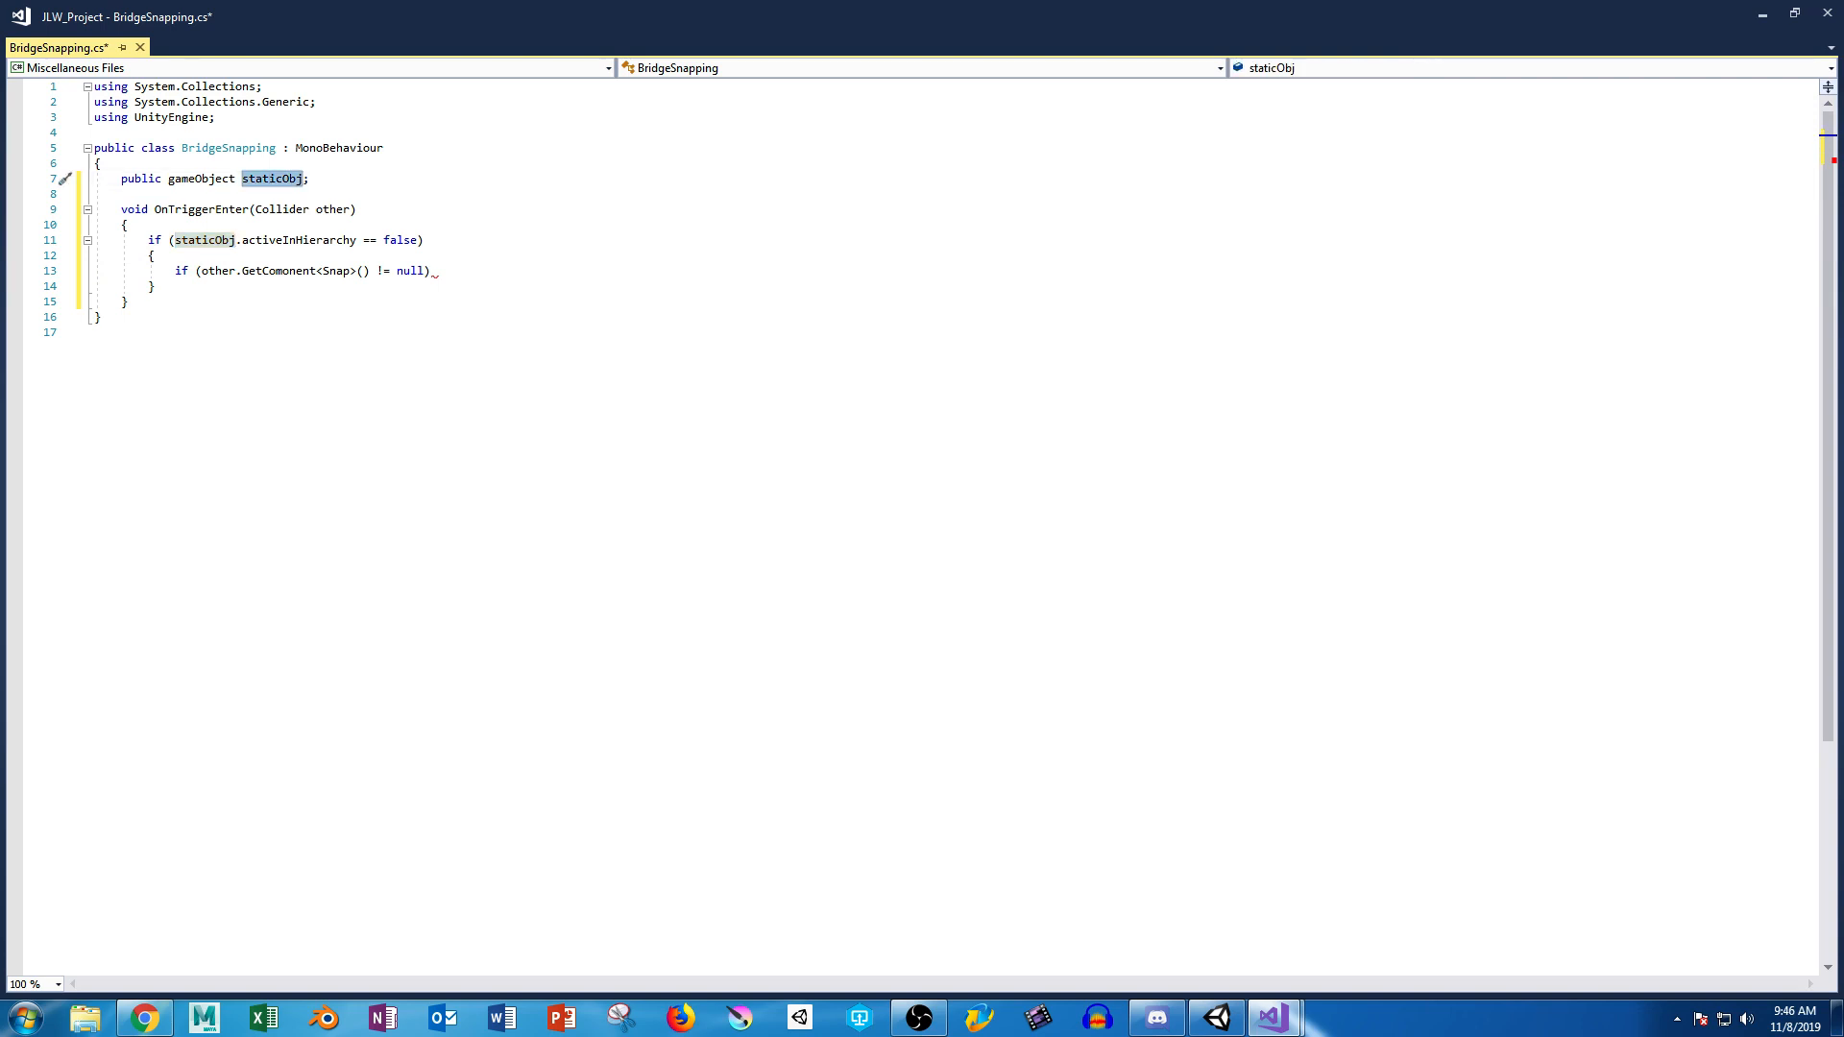
double_click(276, 271)
double_click(336, 271)
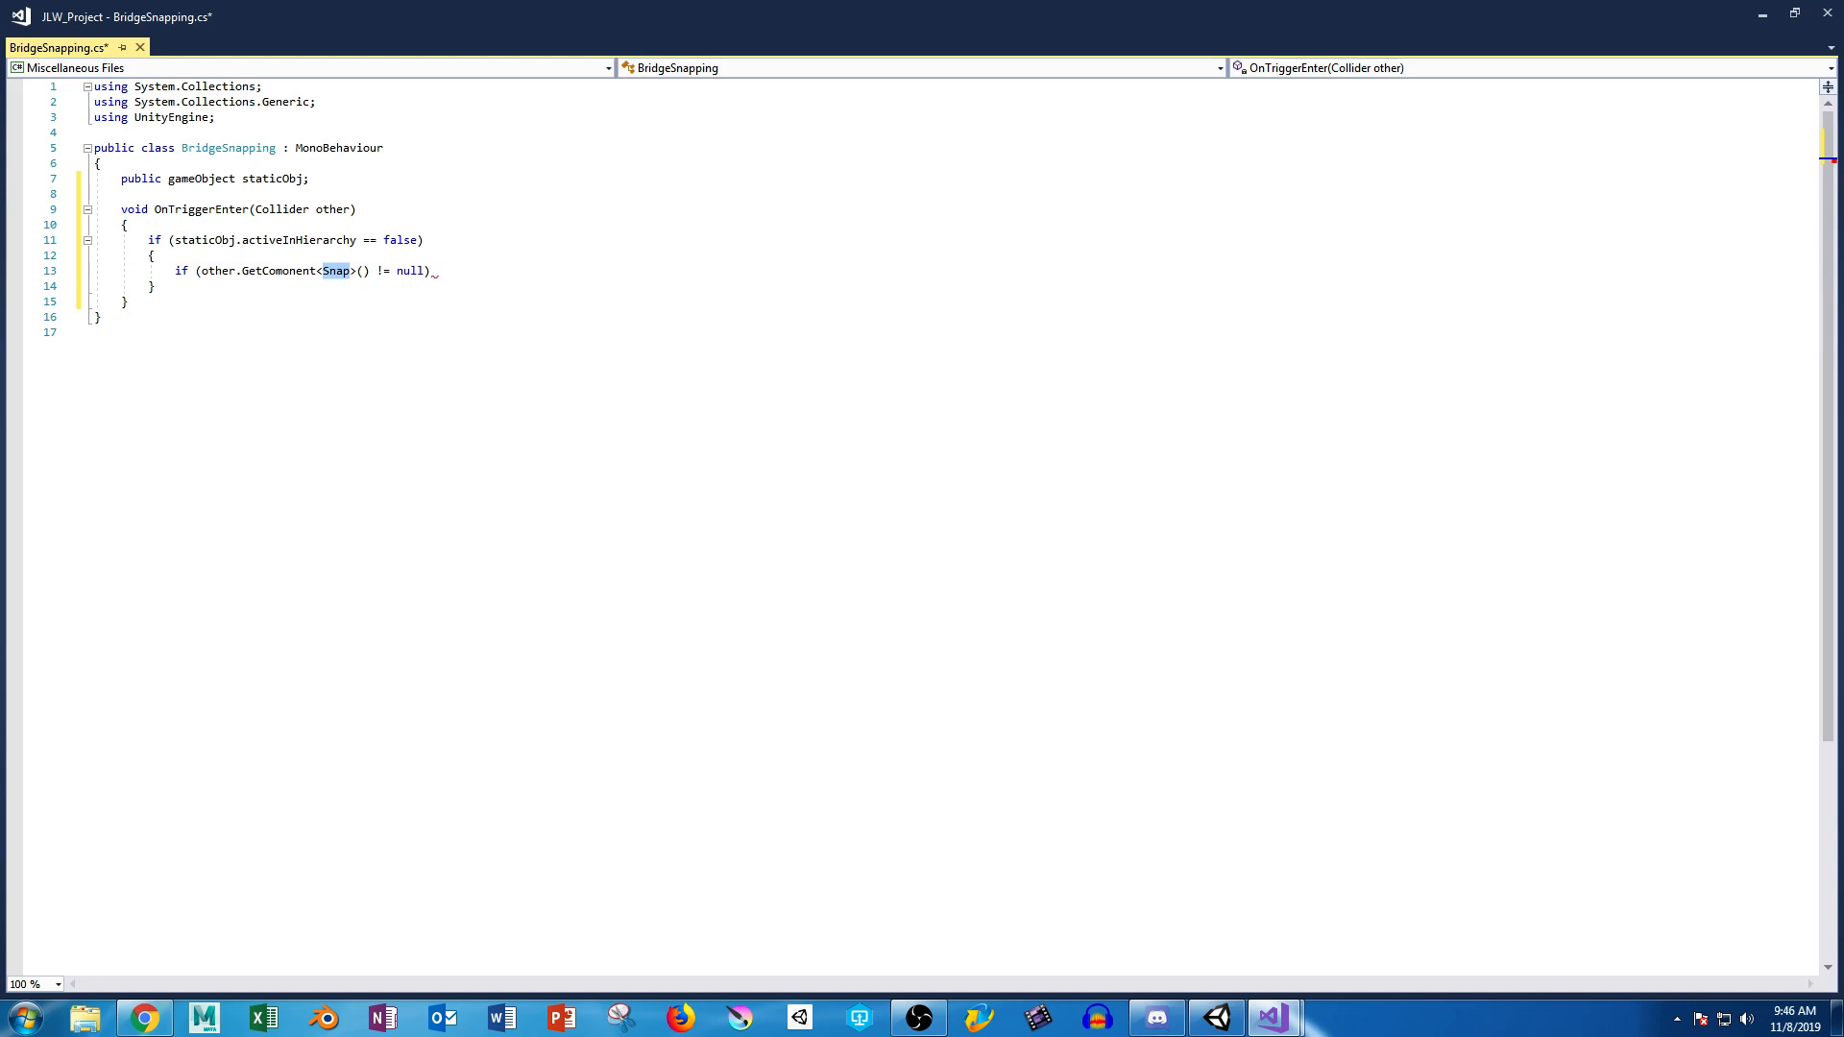
left_click(432, 271)
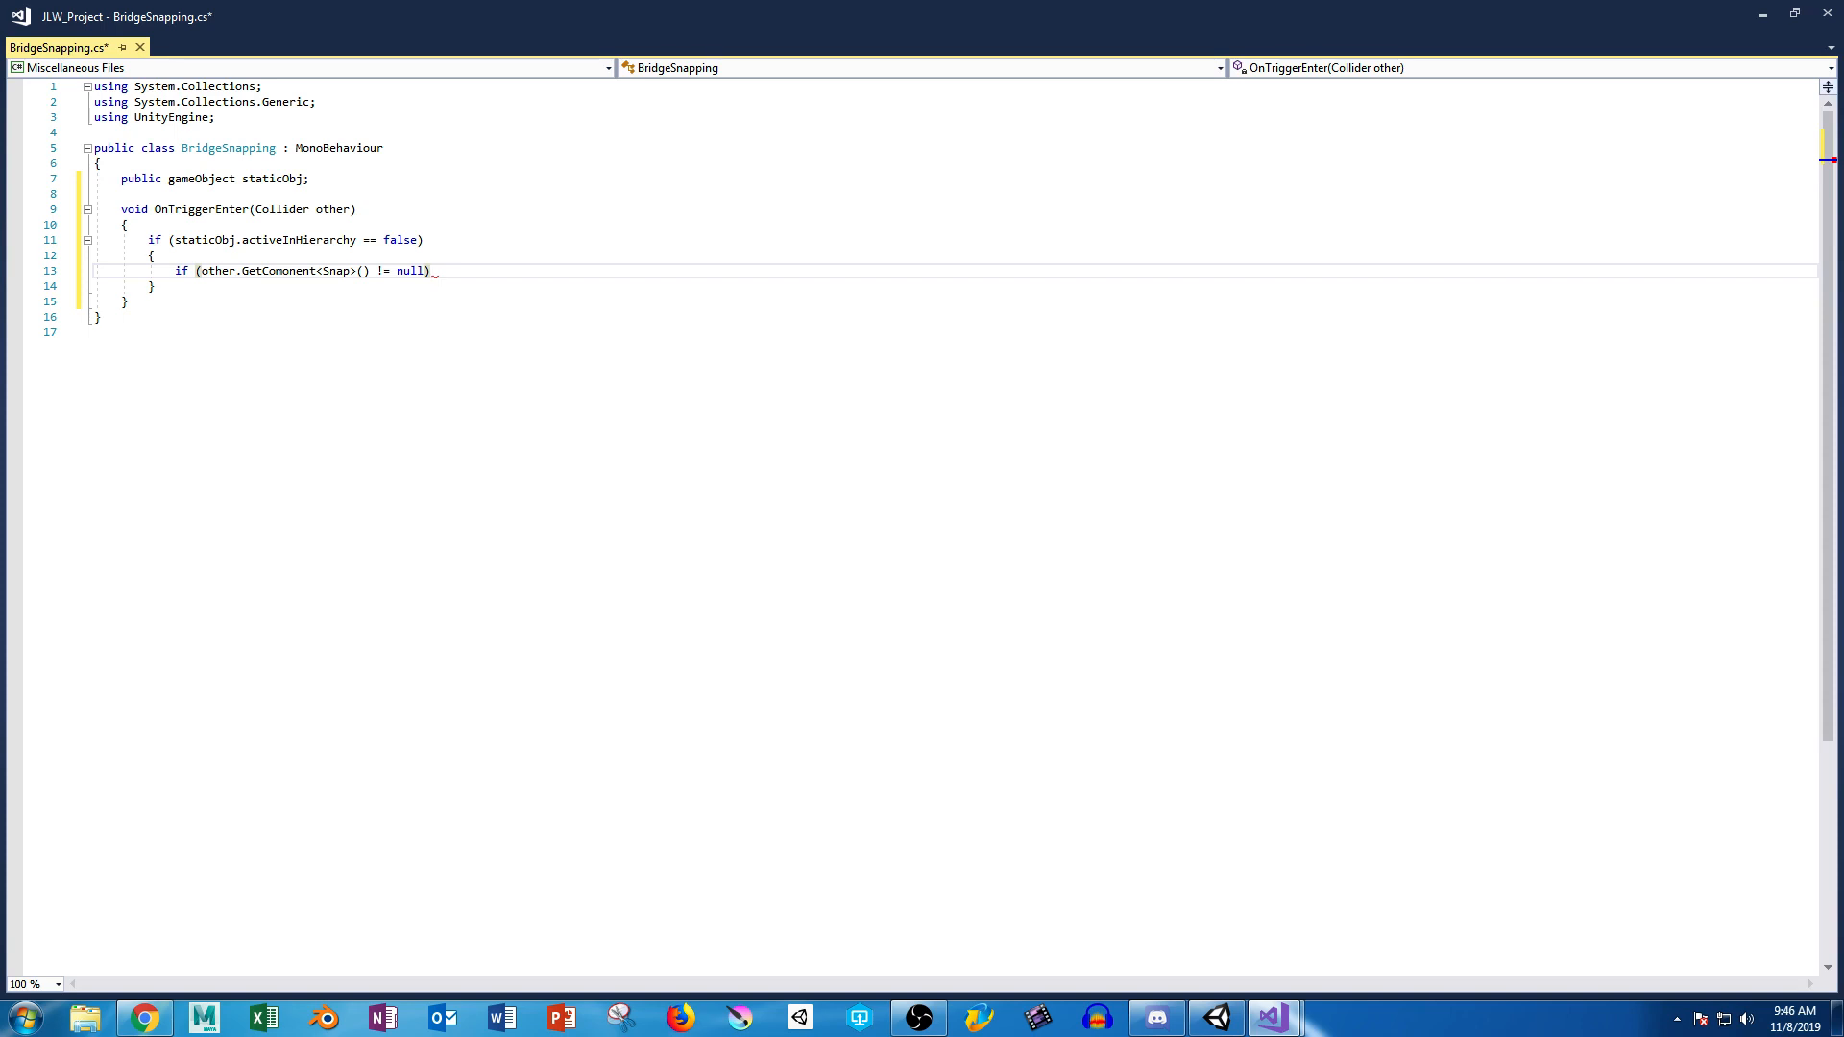
Replace the component check in the nested if with other.gameObject.tag == "bridge" and open a braced block below it.
left_click_drag(242, 271, 423, 273)
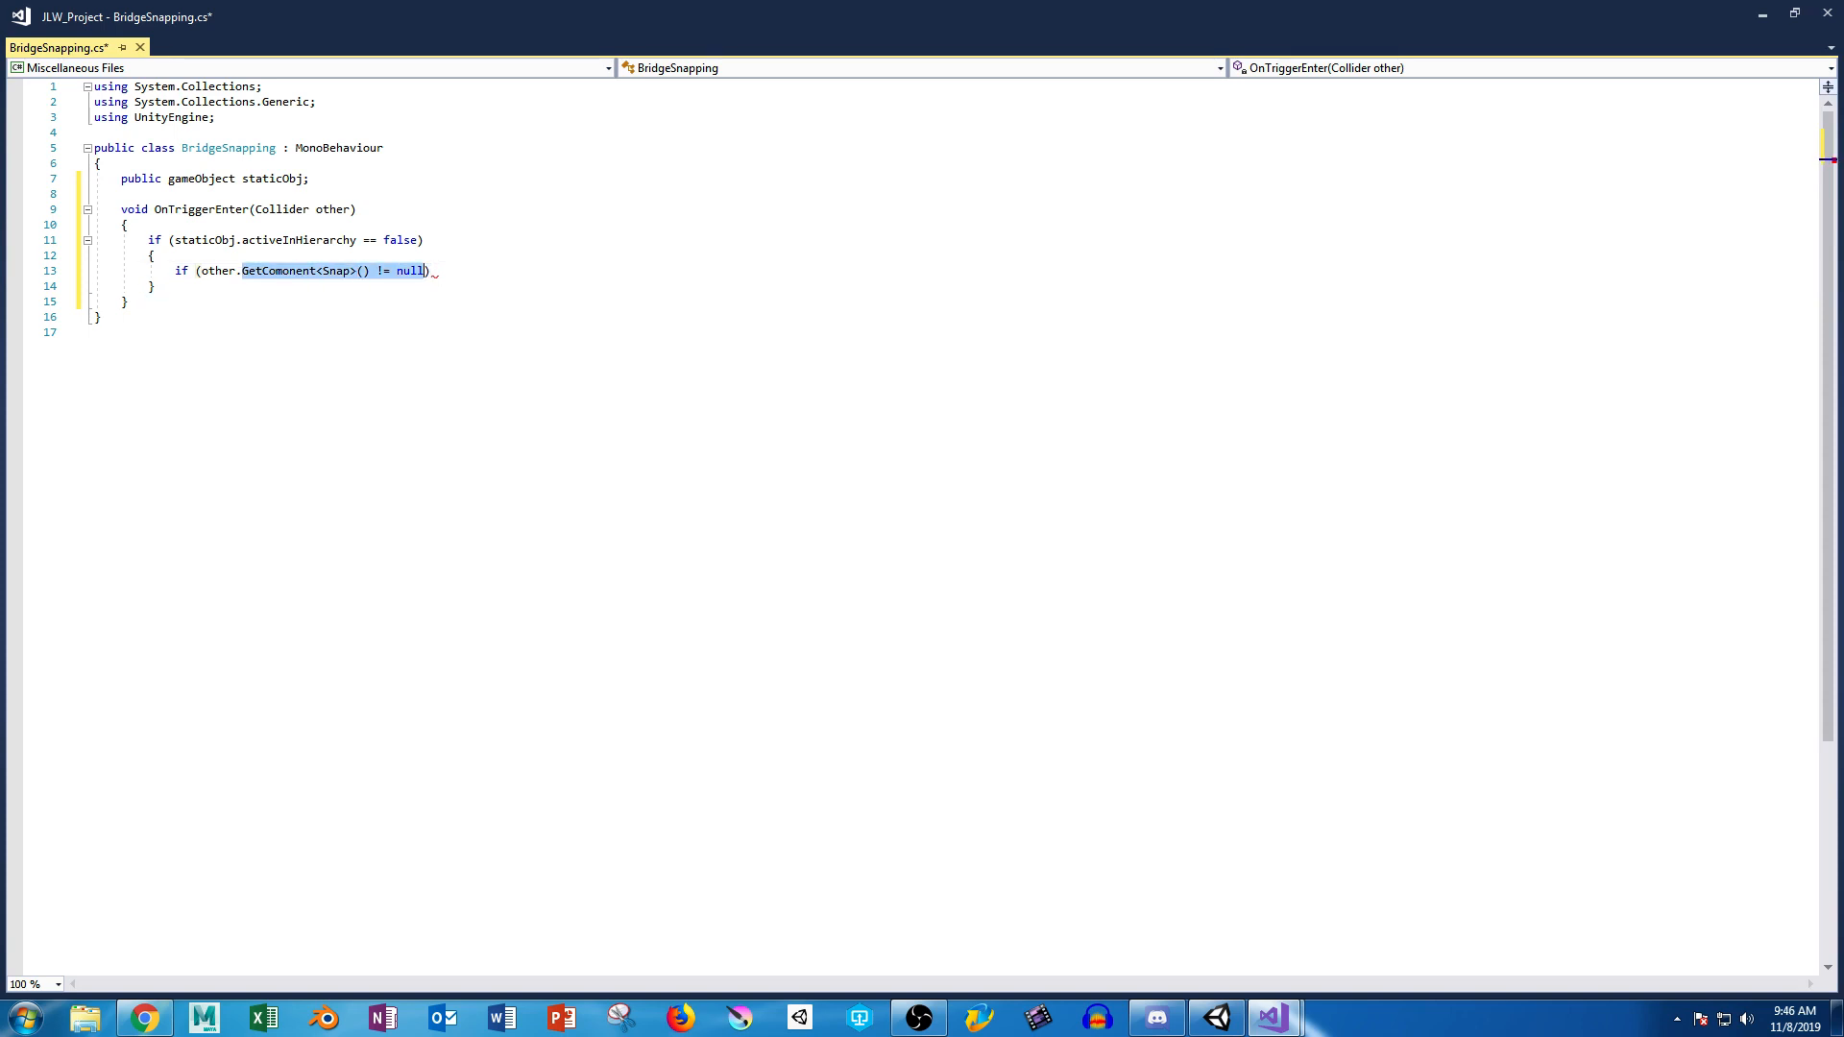
type("gameObjec")
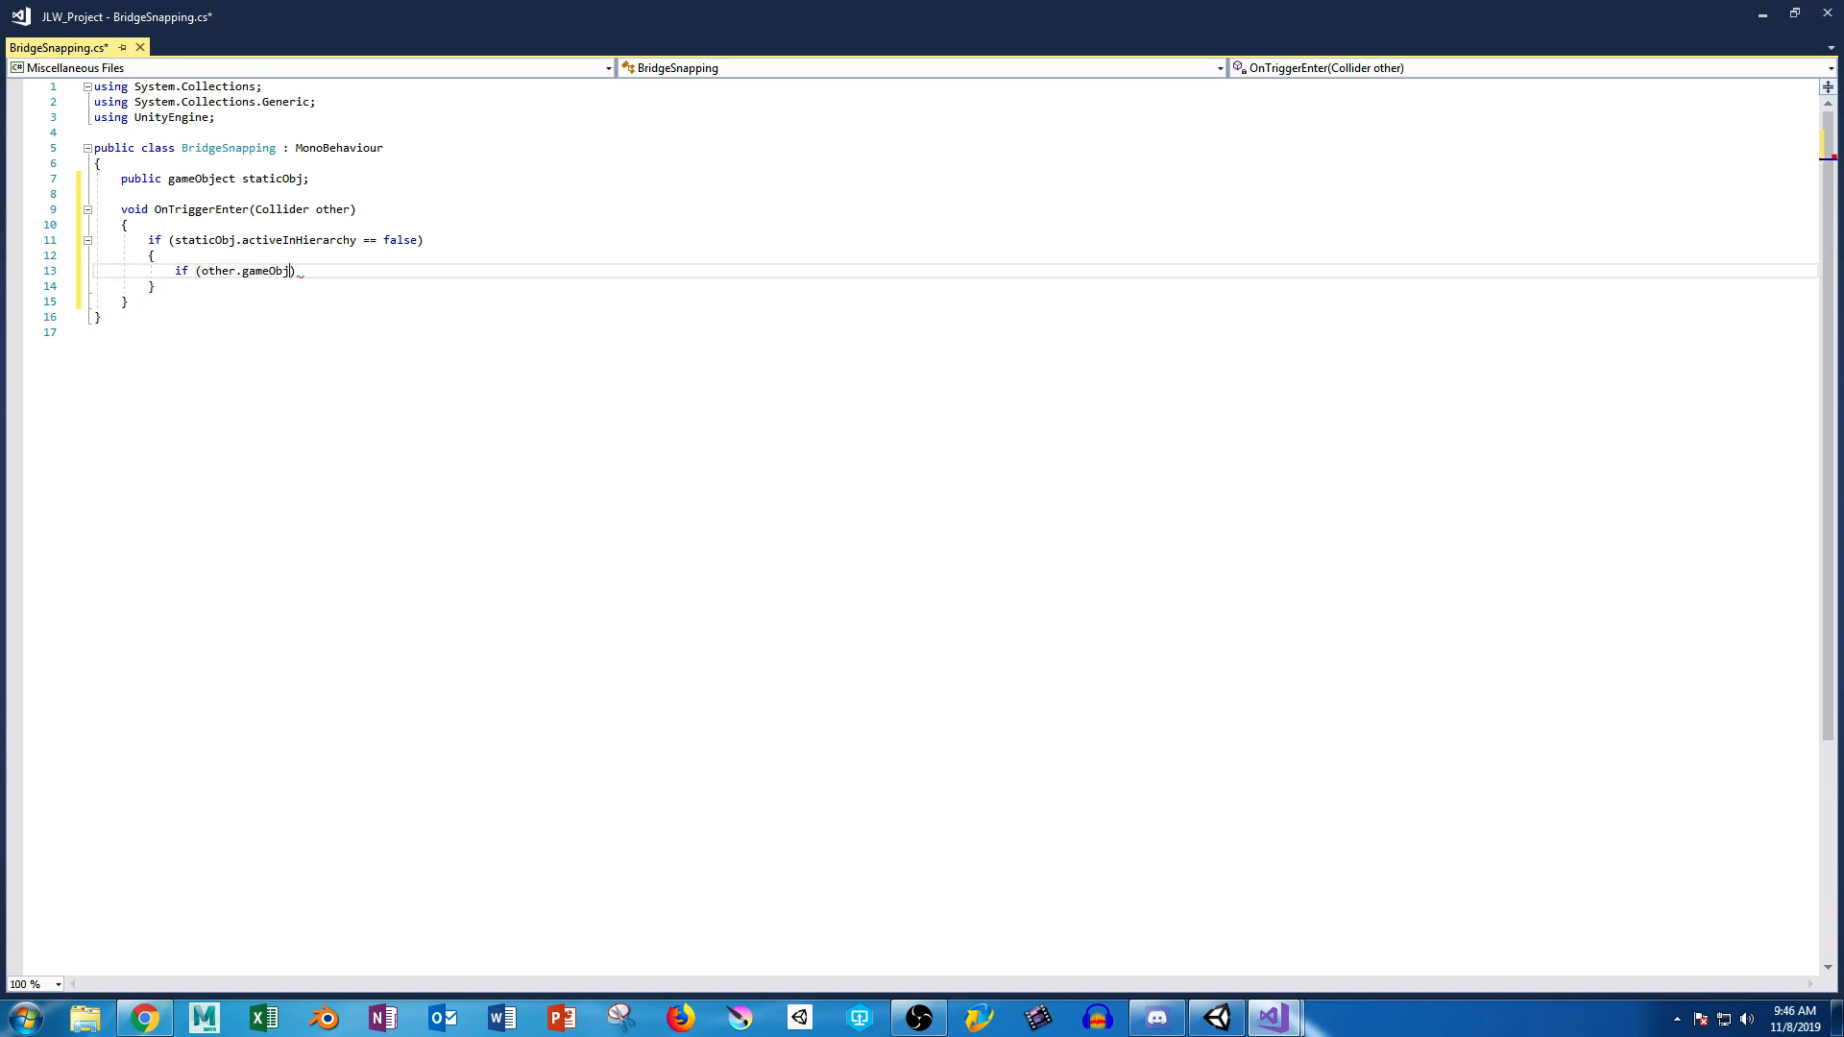
type("t.tag==")
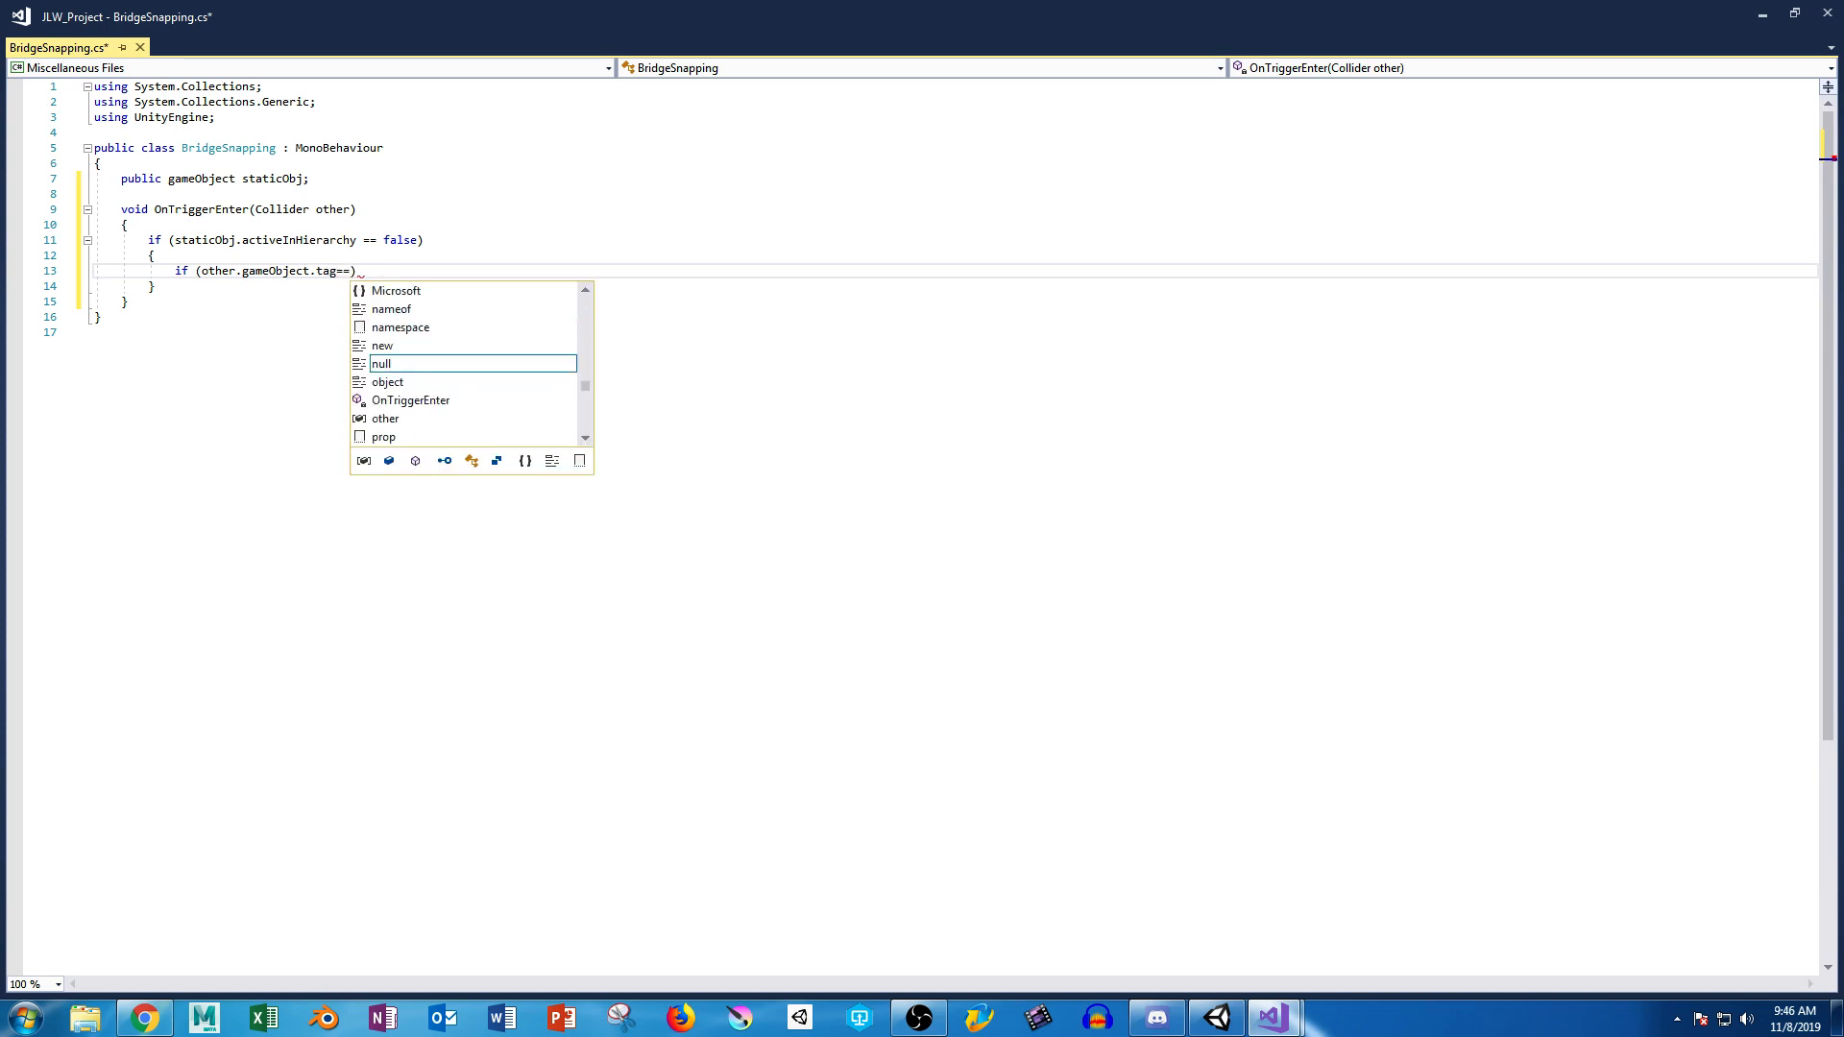
type("\"bridge\"")
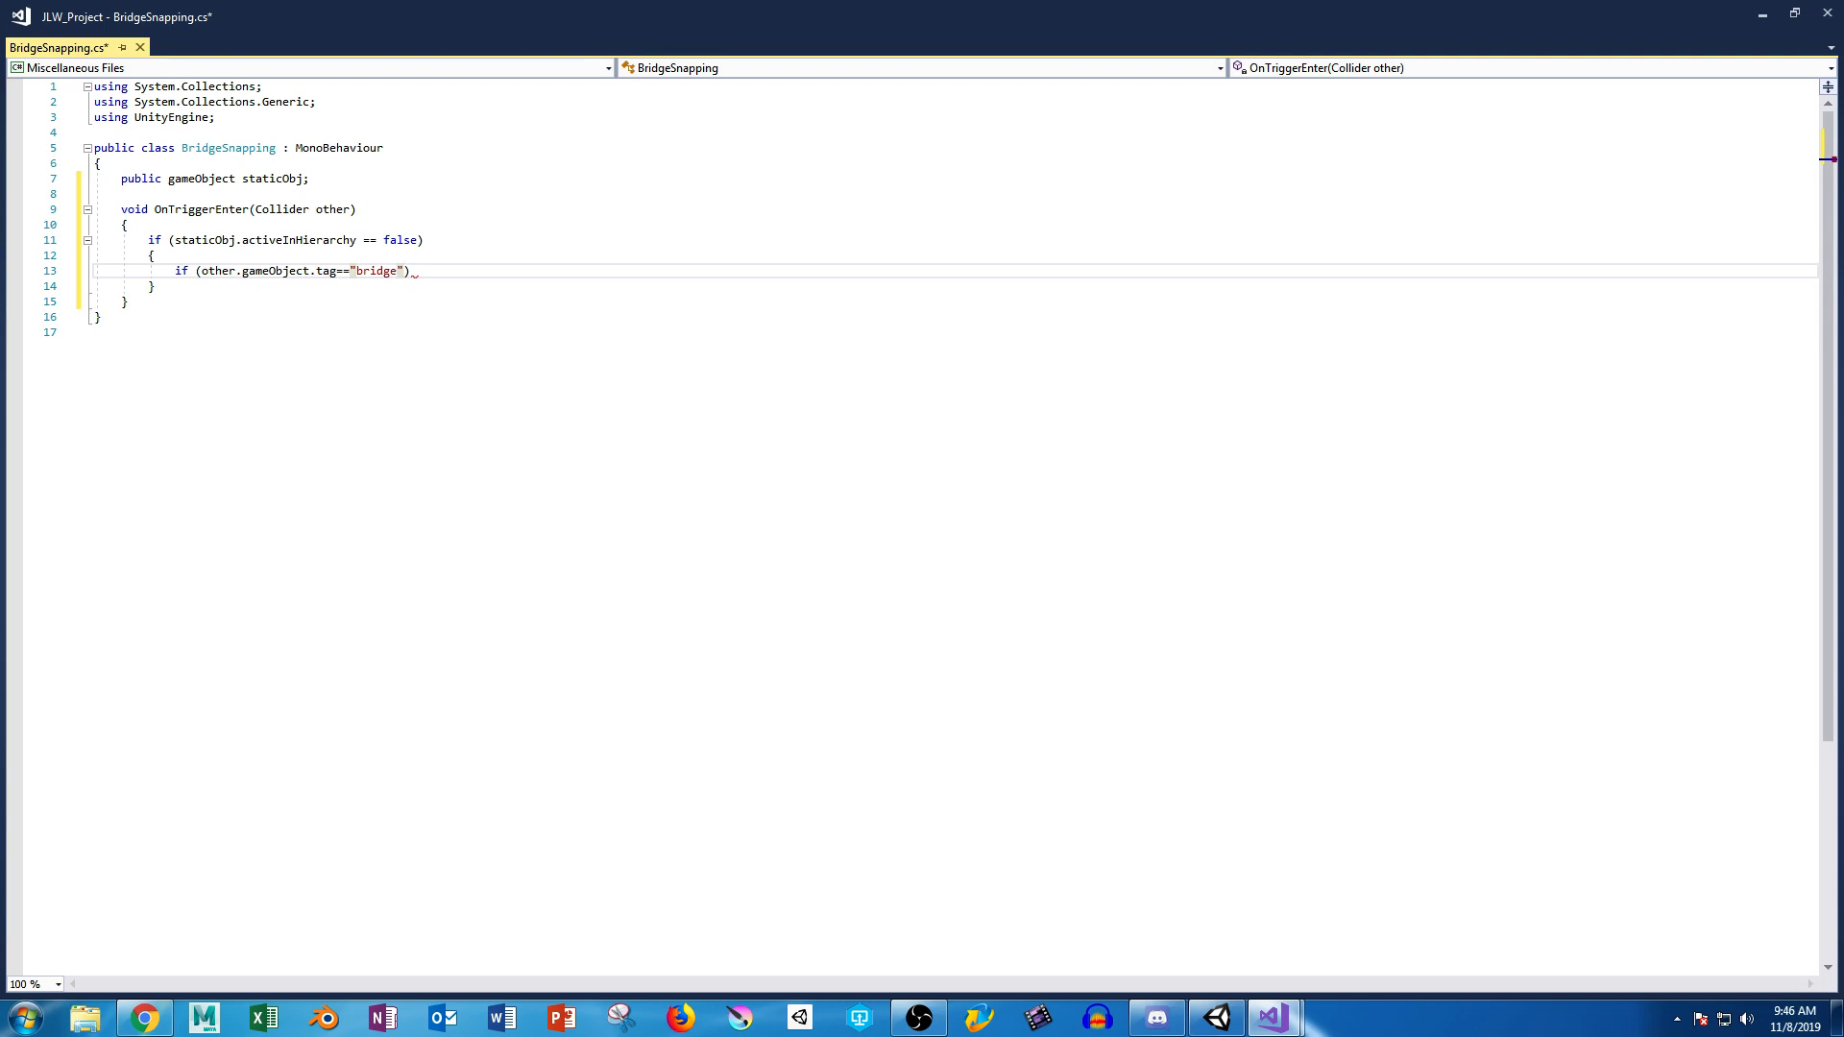
type("{")
key("Return")
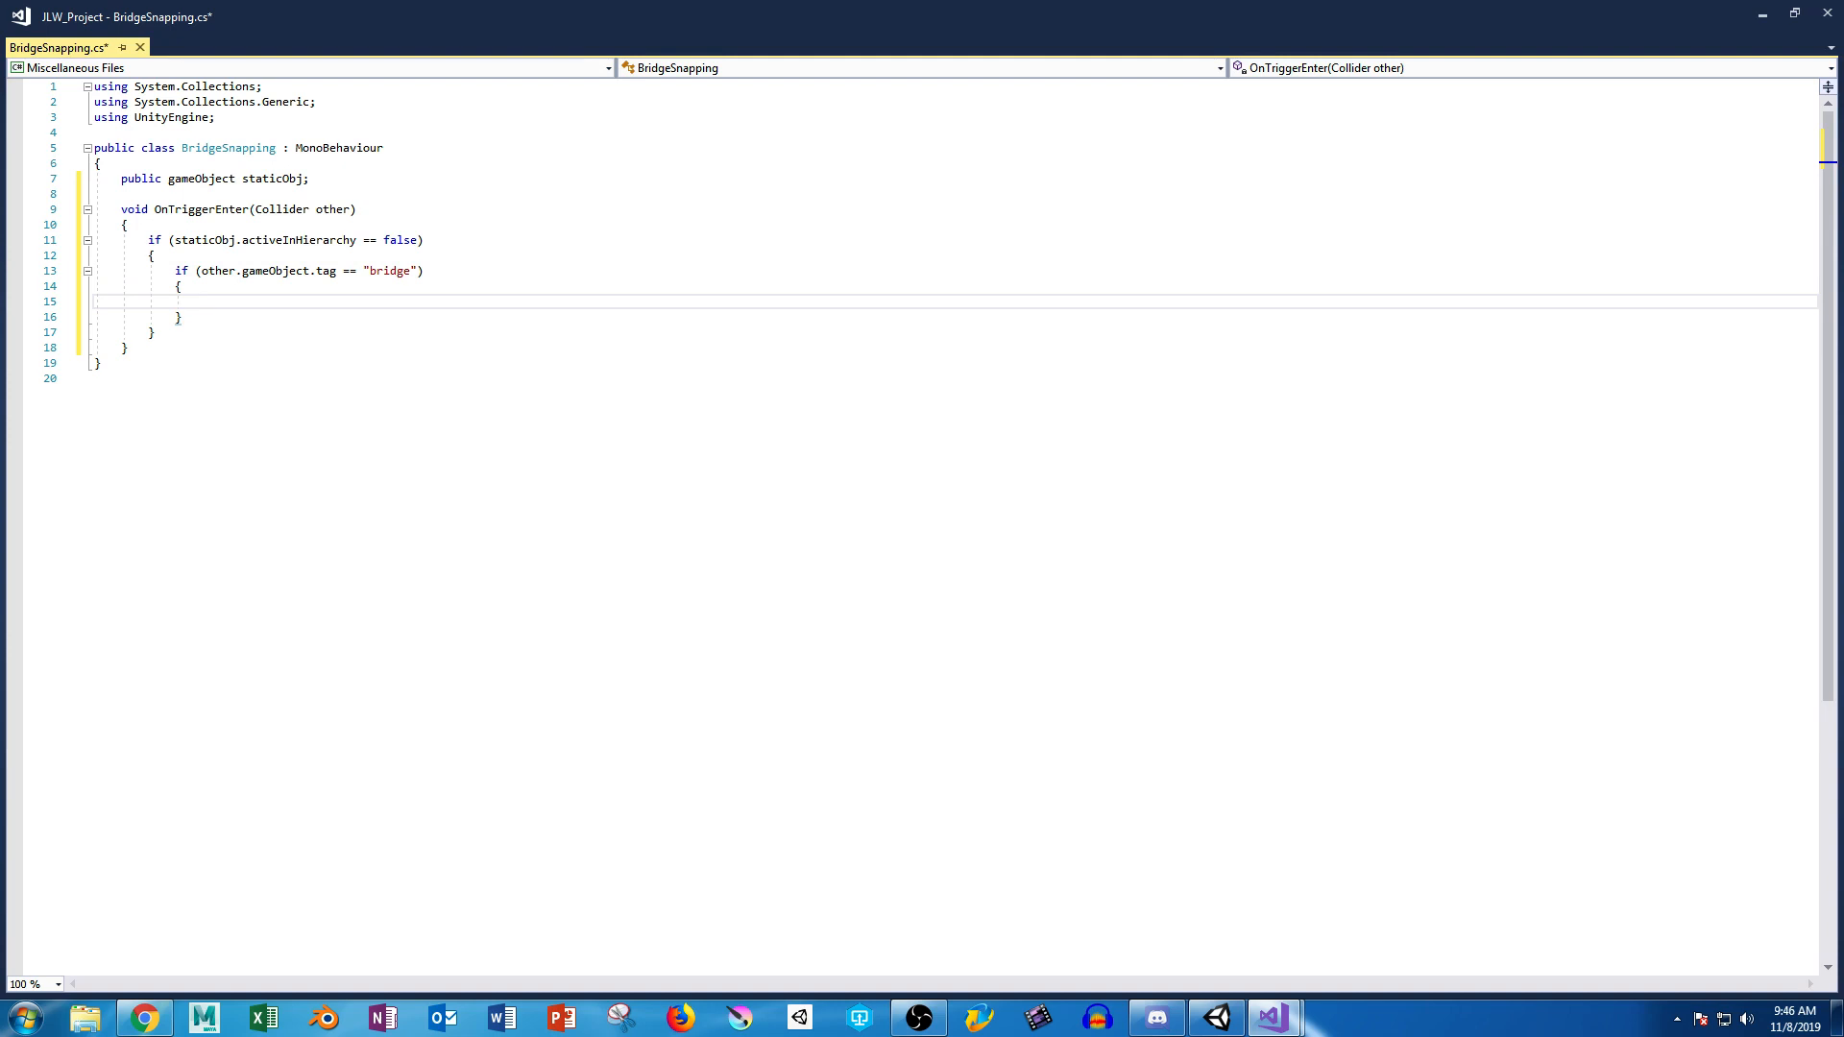
Add the statement Destroy(other.gameObject); inside the "bridge" tag block, followed by a blank line.
type("Destroy")
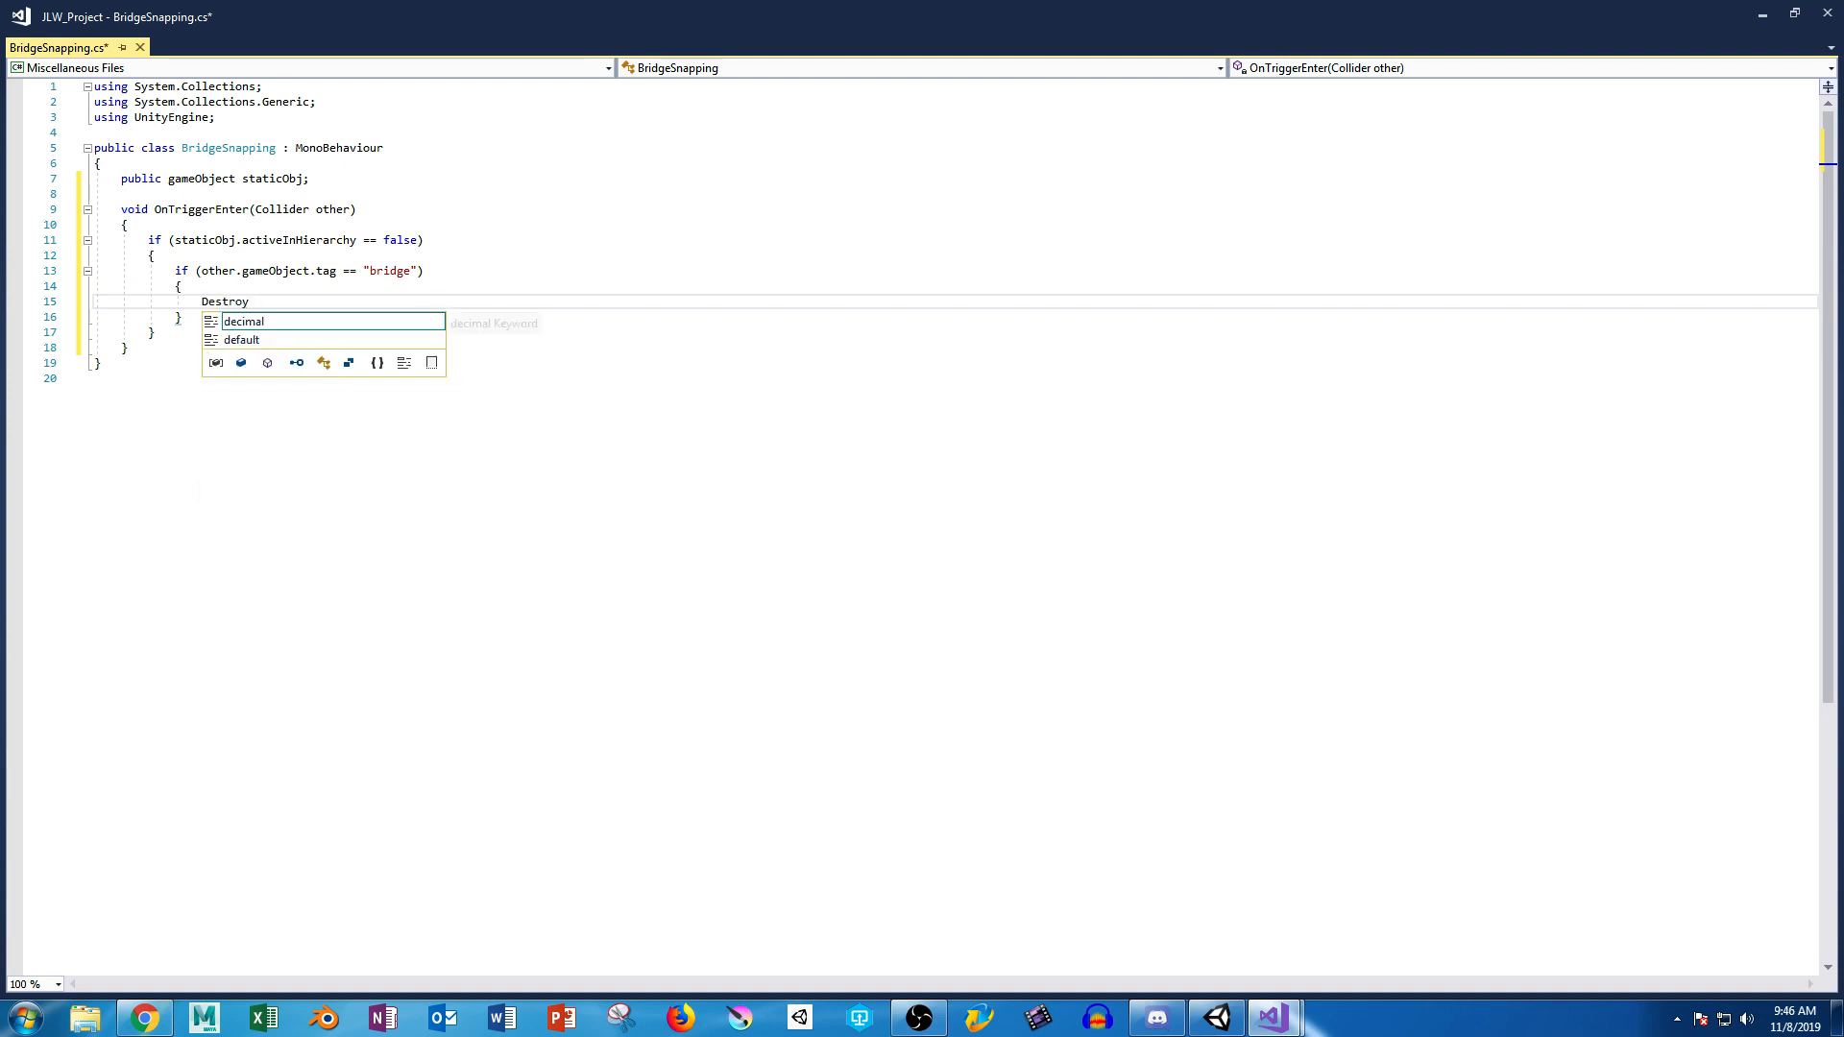
type("(other.")
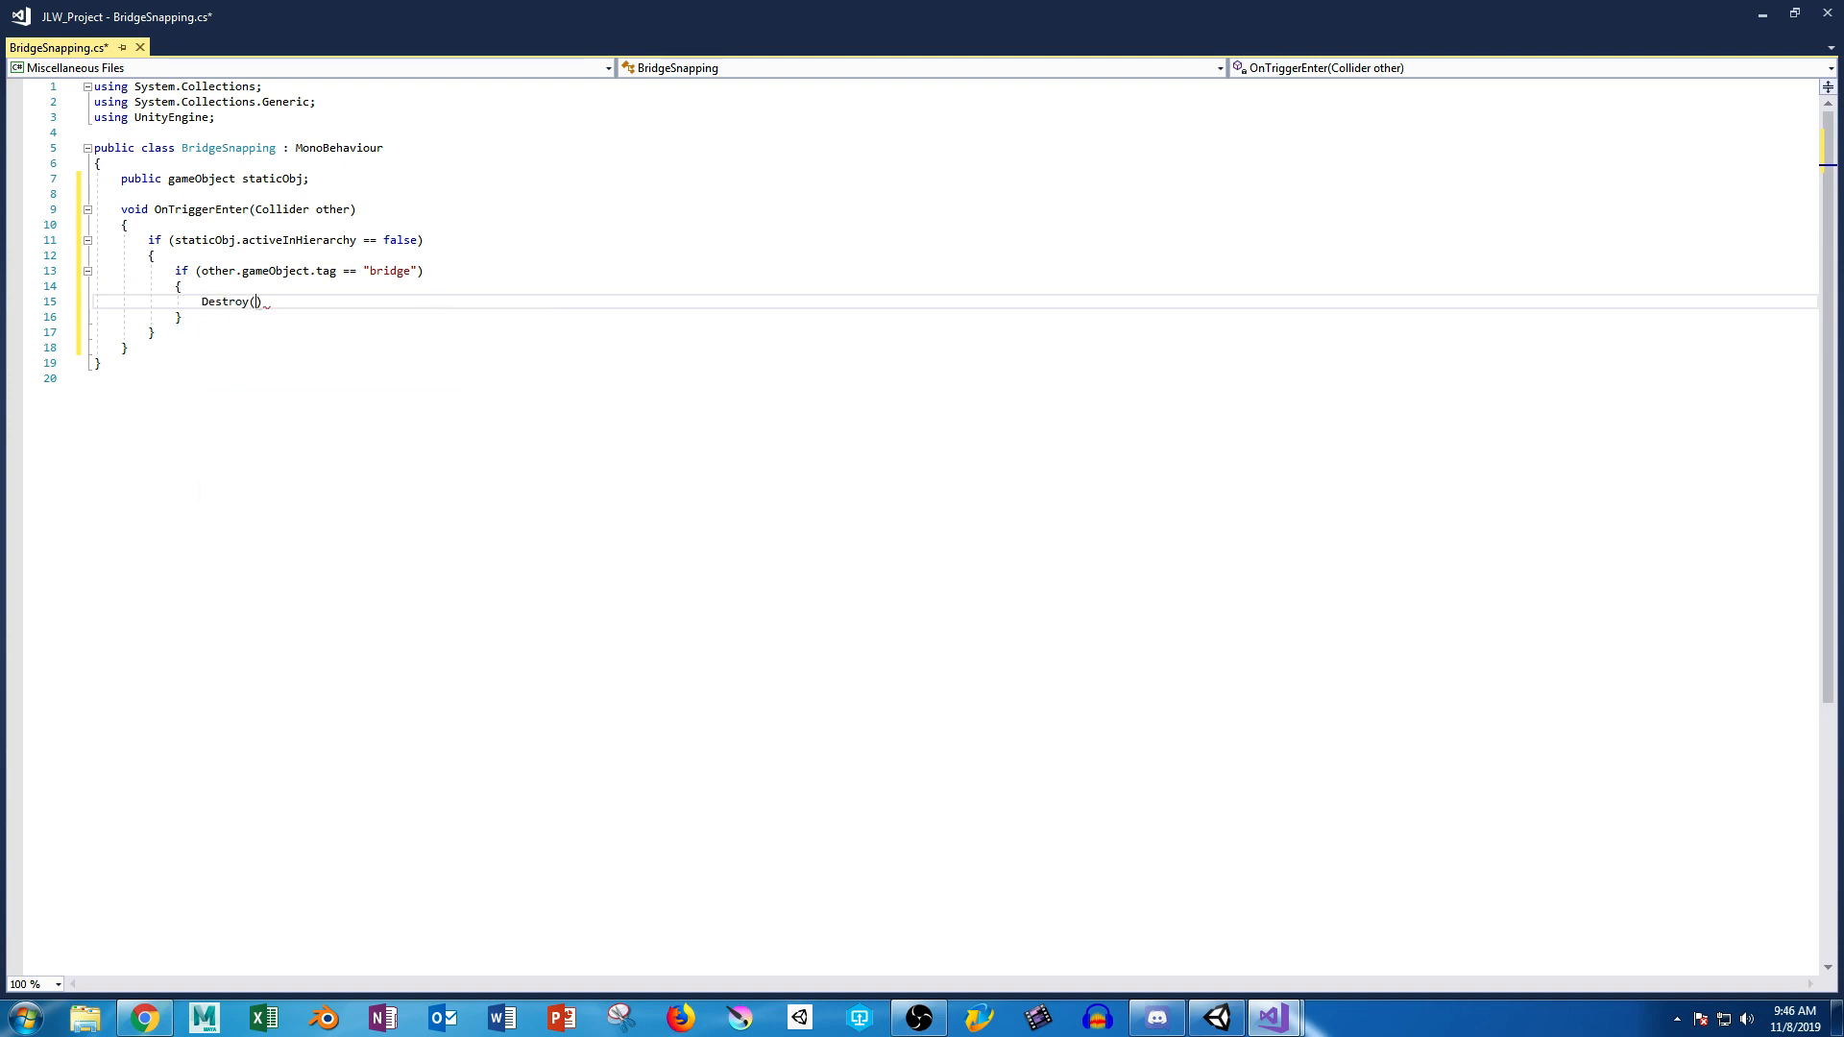
type("gameOjbe")
key("BackSpace")
key("BackSpace")
key("BackSpace")
type("bject);")
key("Return")
key("Return")
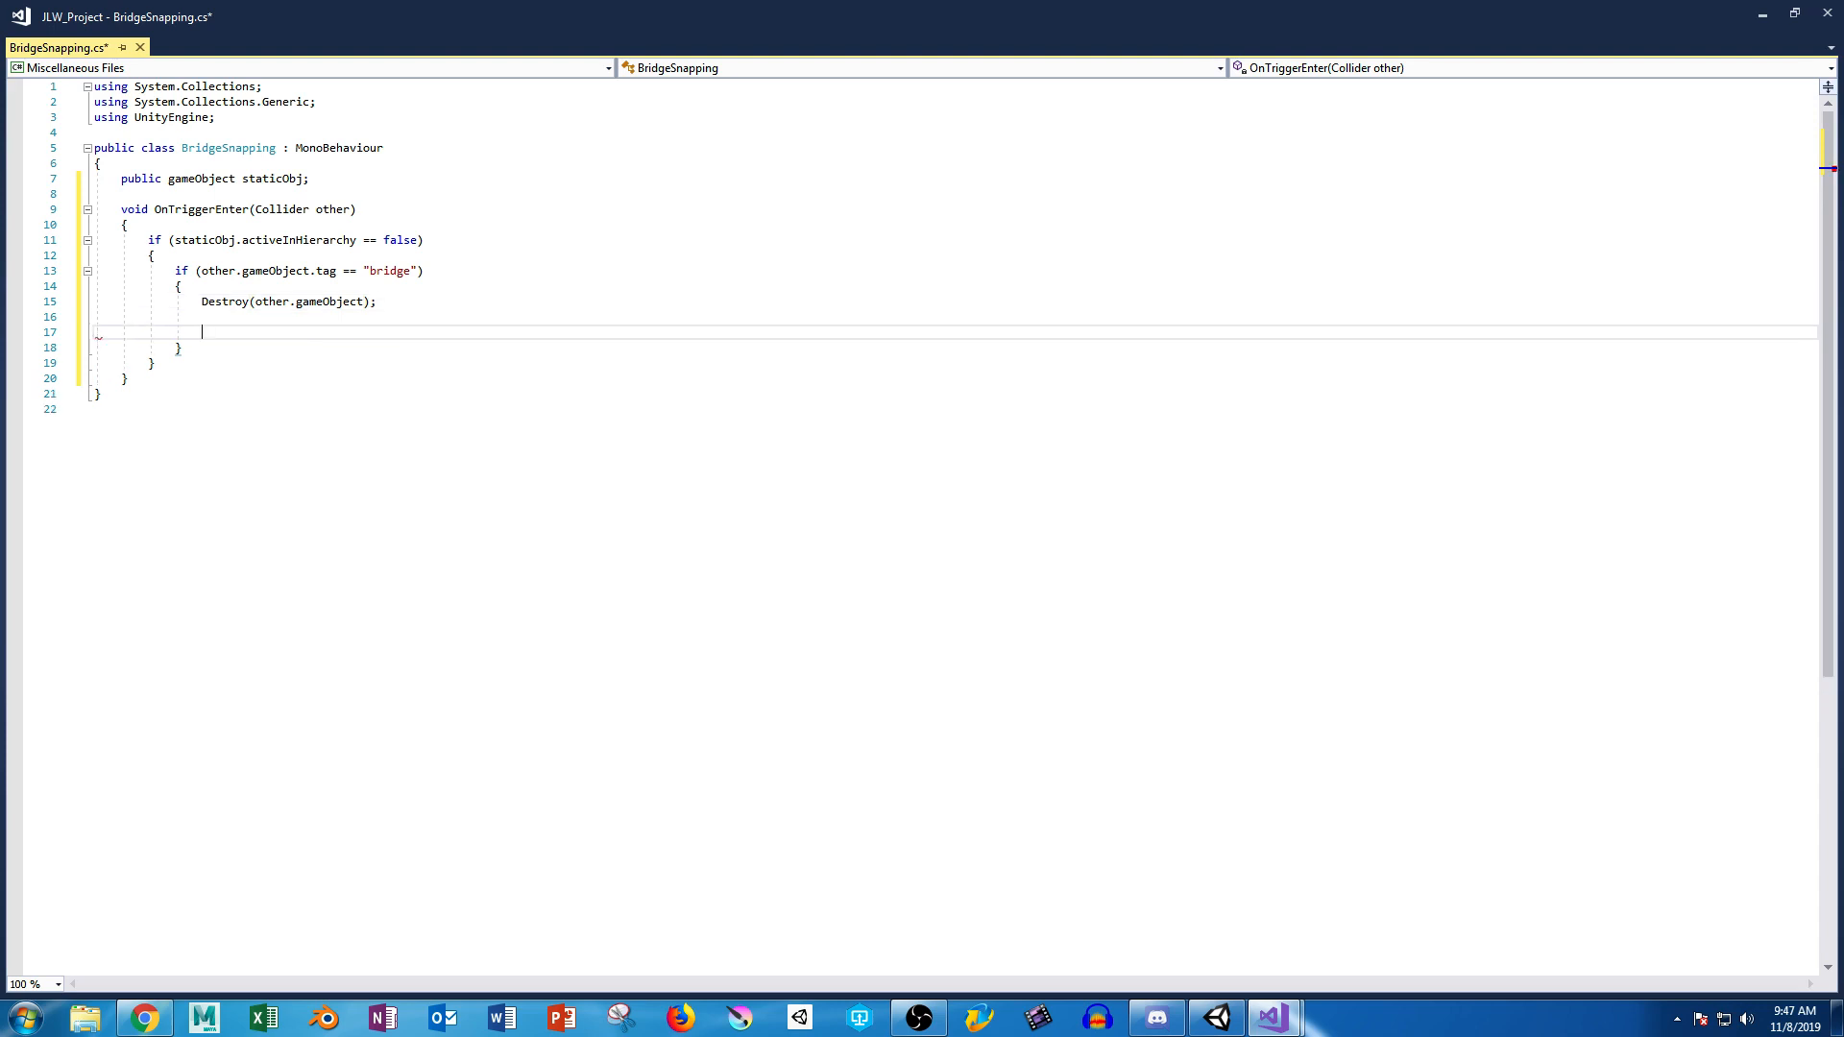
Add the statement staticObj.SetActive(true); below the Destroy call.
type("staticObj")
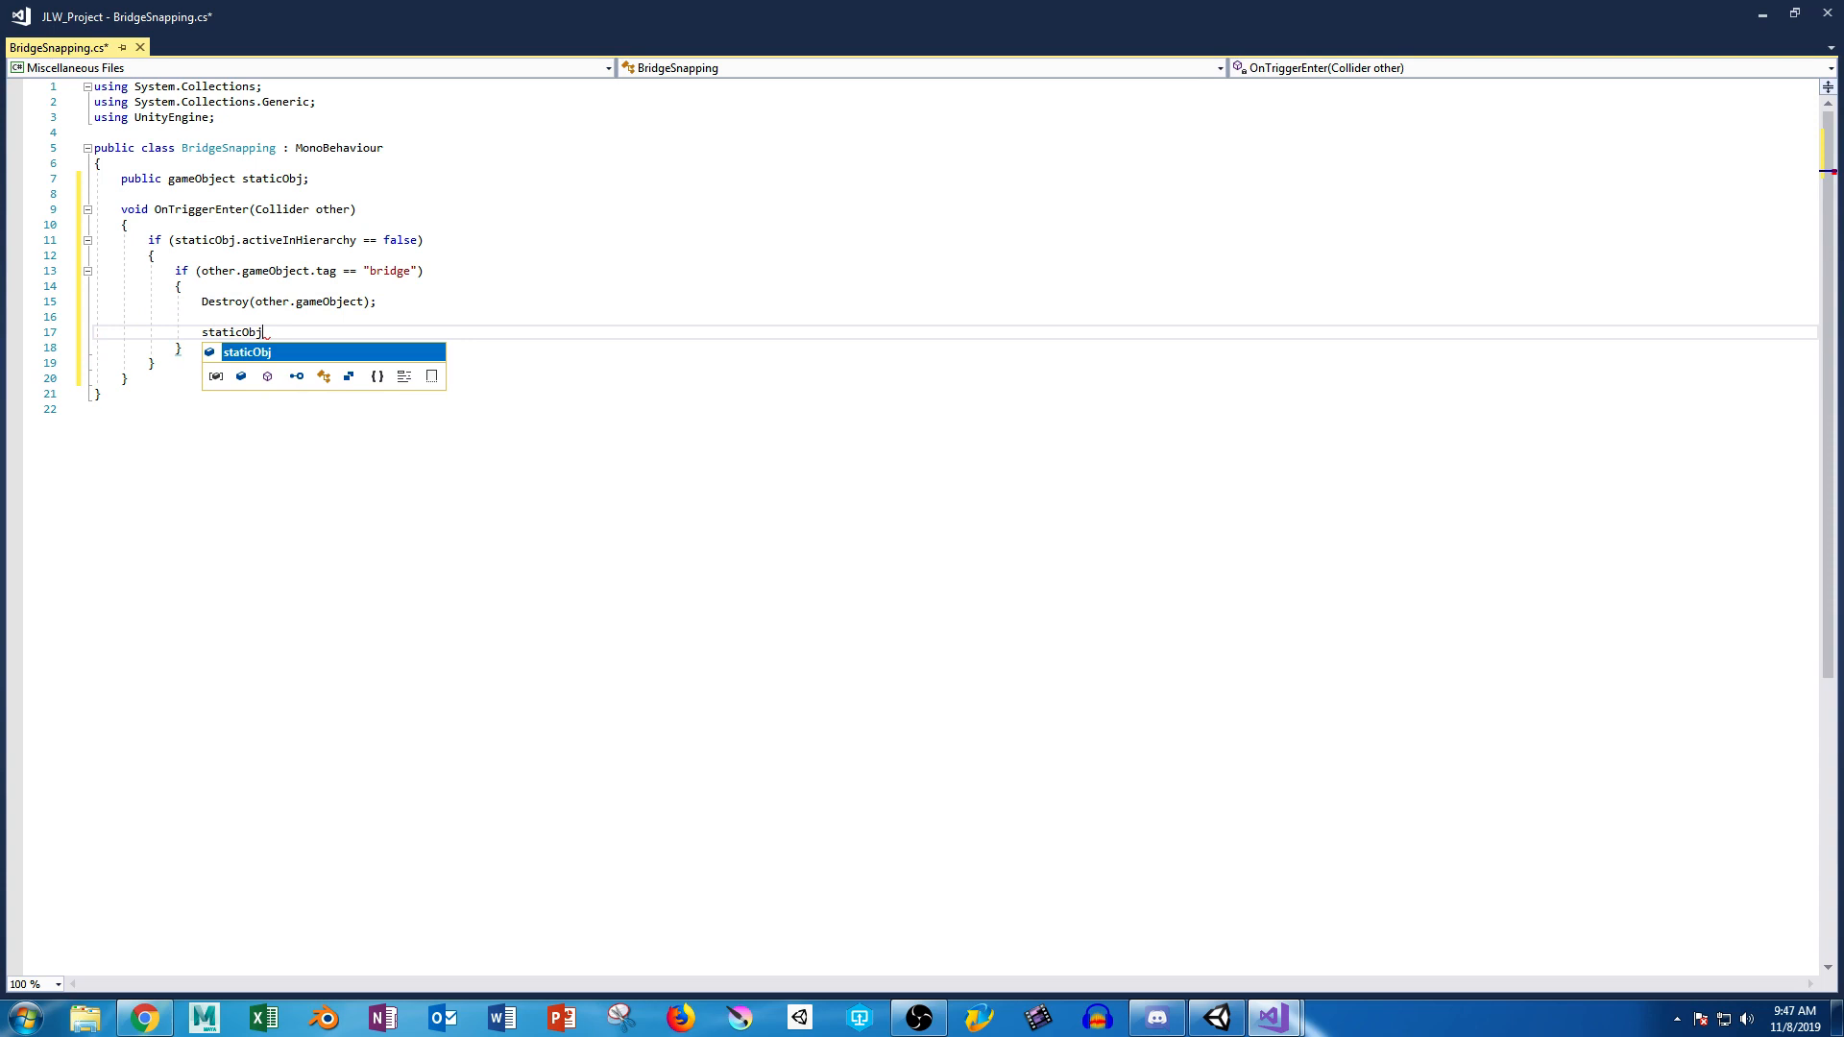
type(".seta")
key("BackSpace")
key("BackSpace")
key("BackSpace")
key("BackSpace")
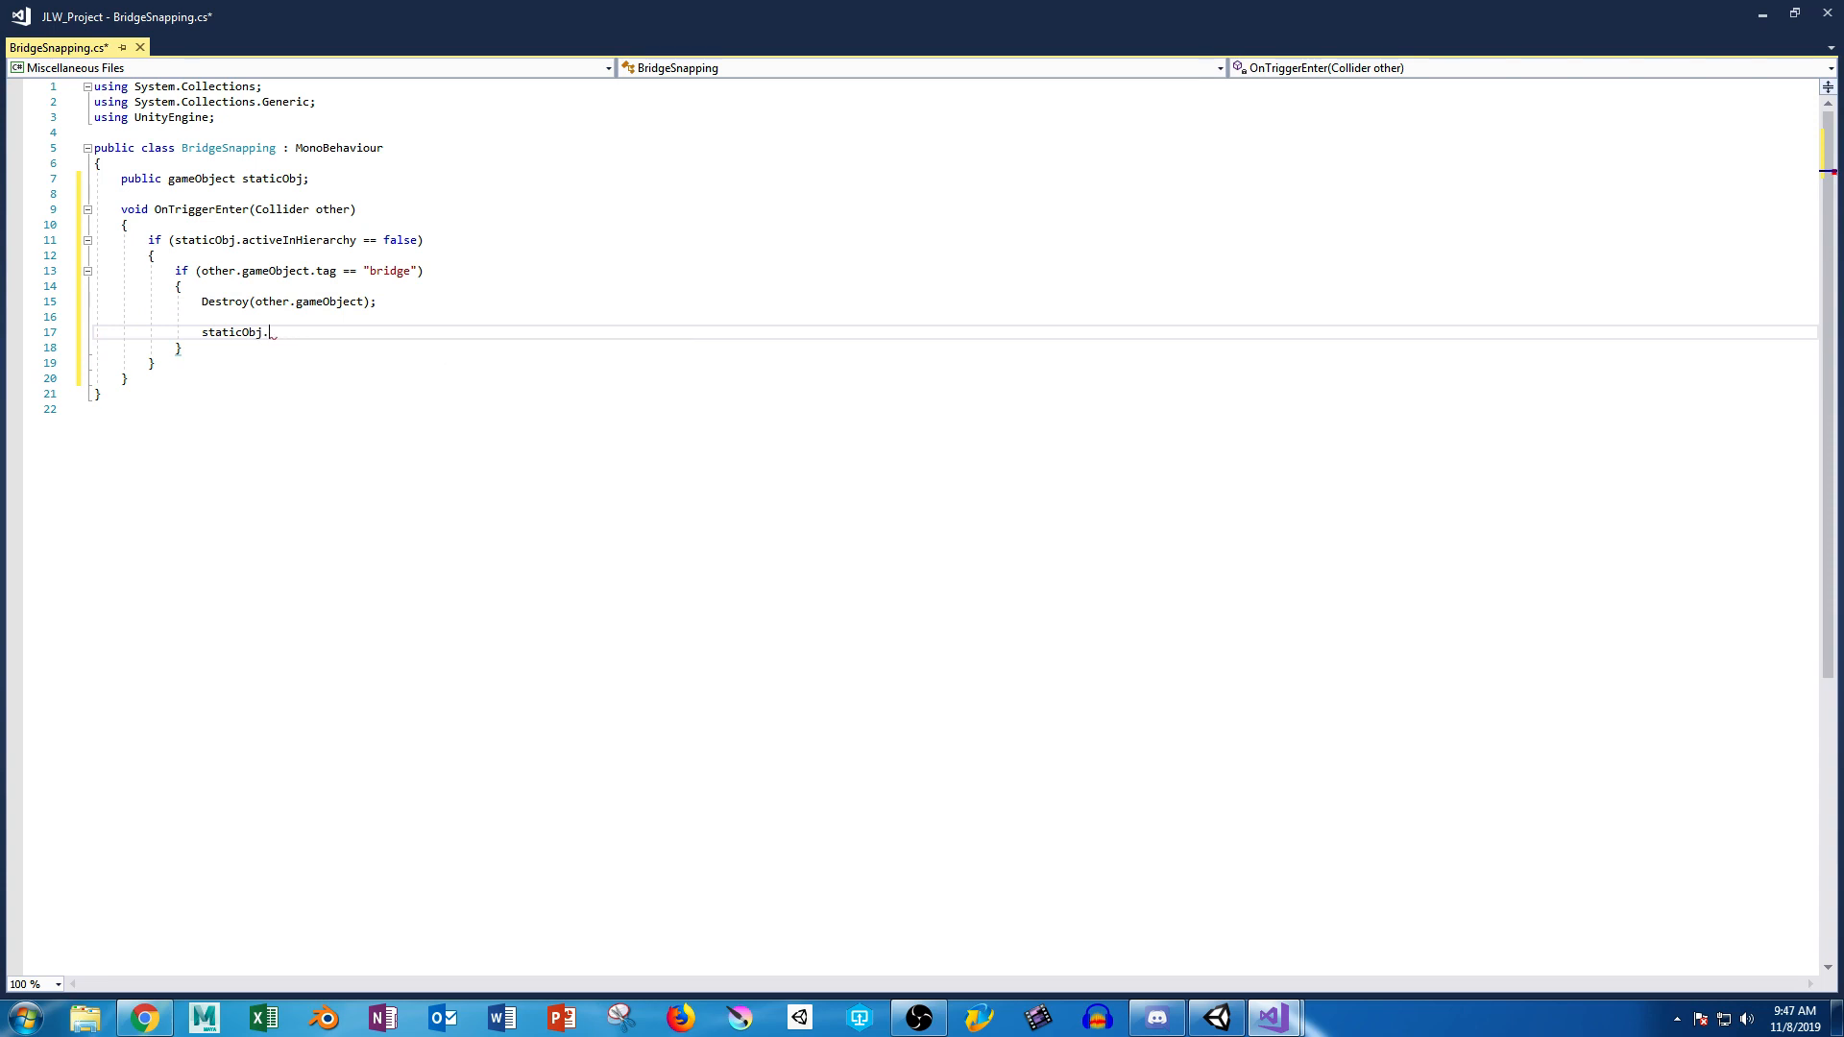
type("SetActive")
type("(true")
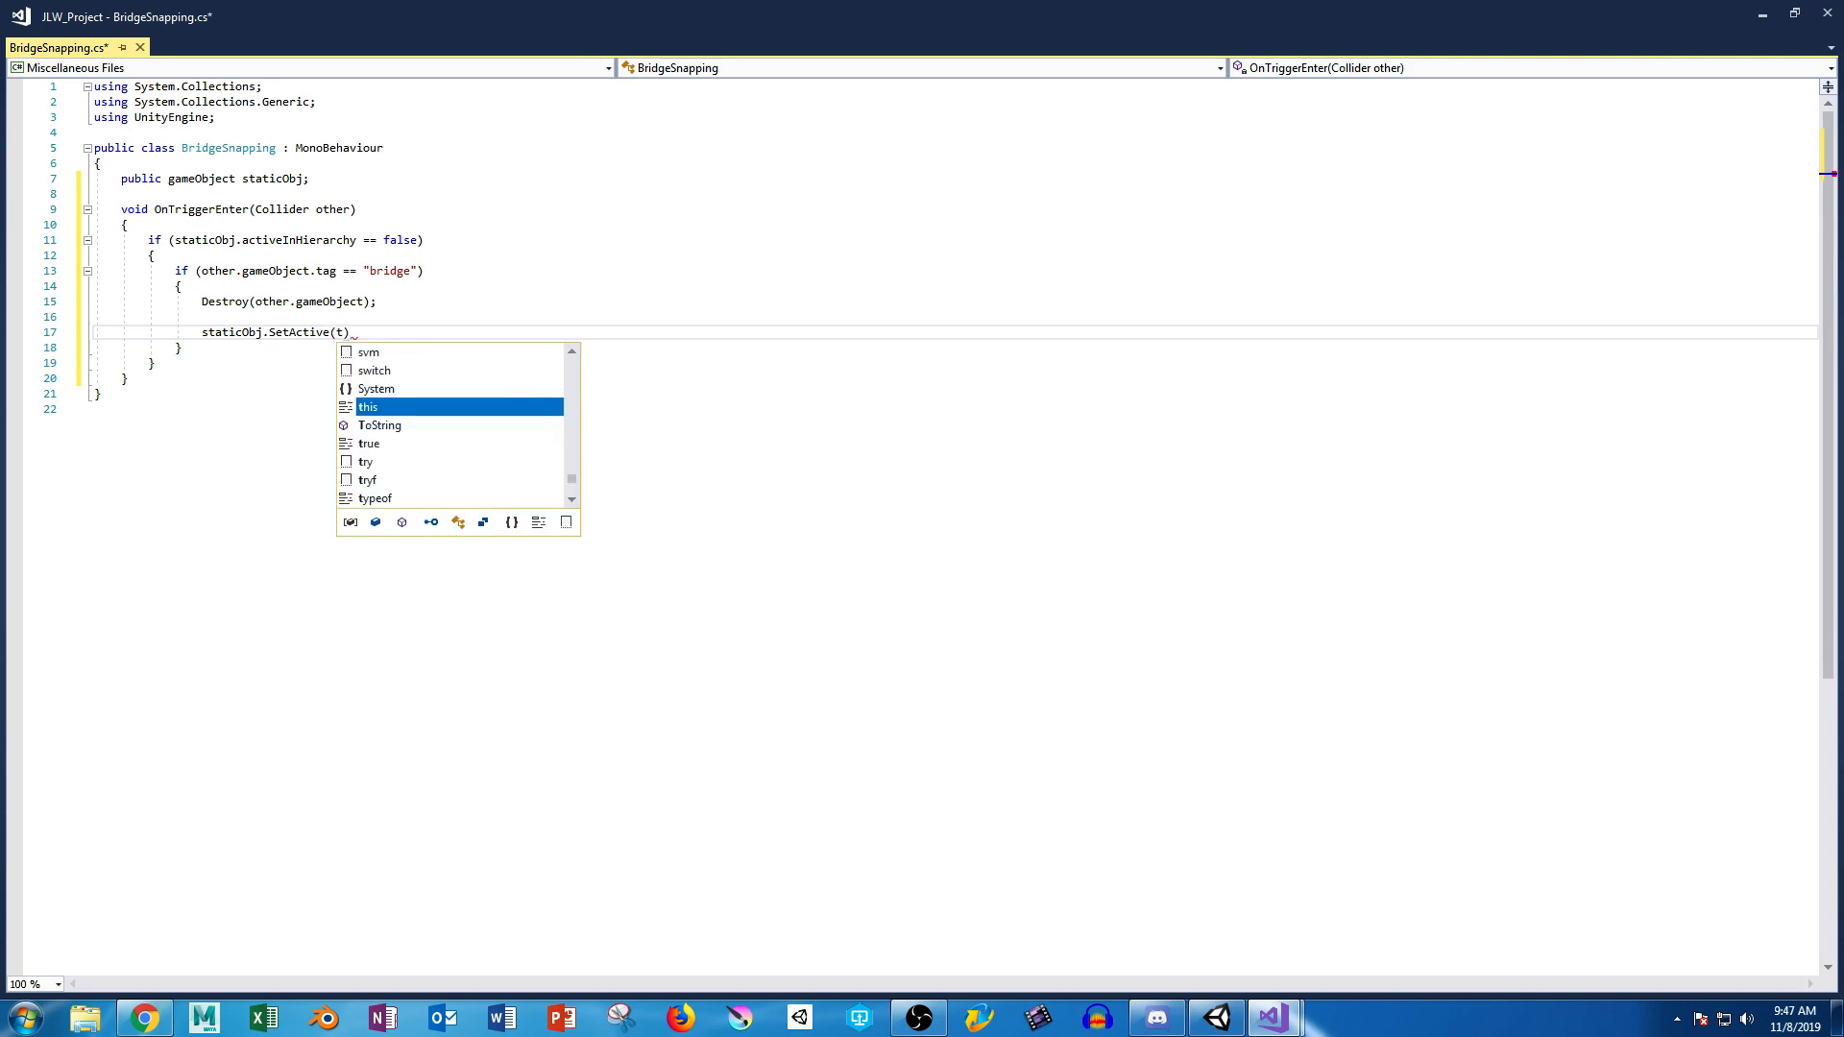
type(");")
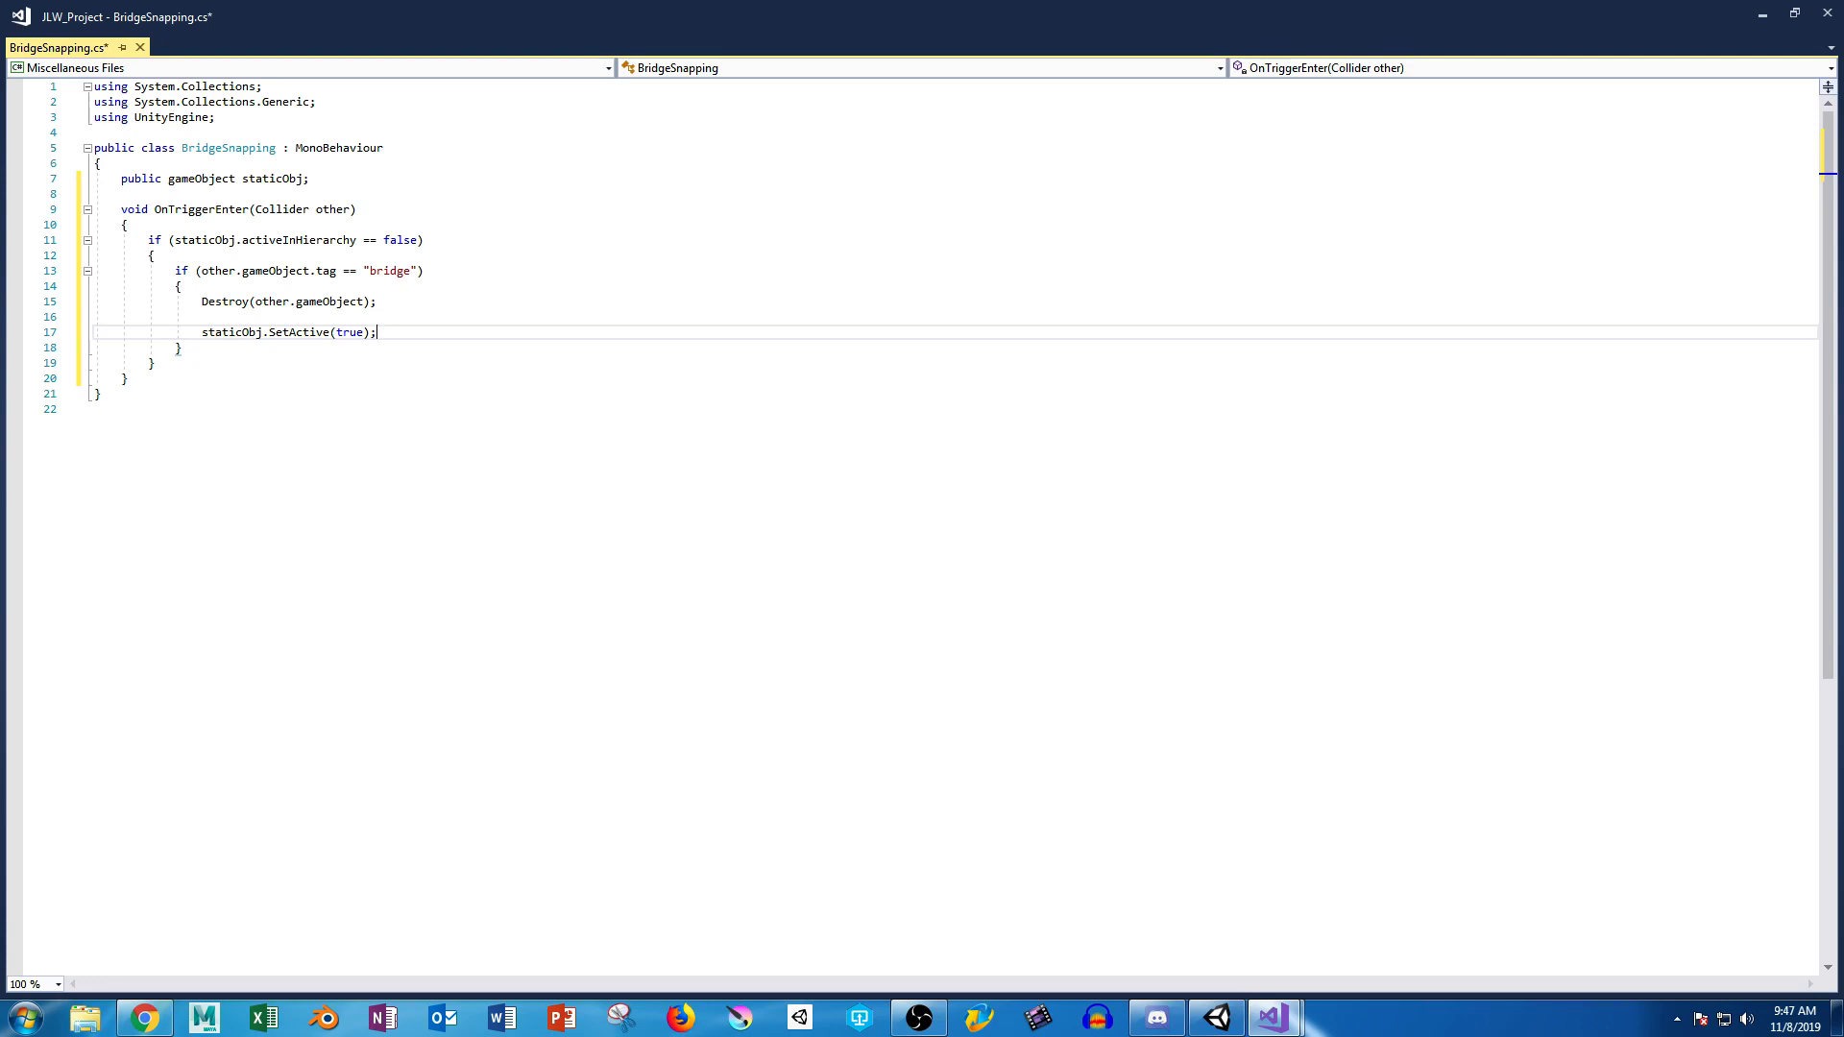
Add gameObject.SetActive.(false); as the block's last statement, separated by a blank line, and save the script.
key("Return")
key("Return")
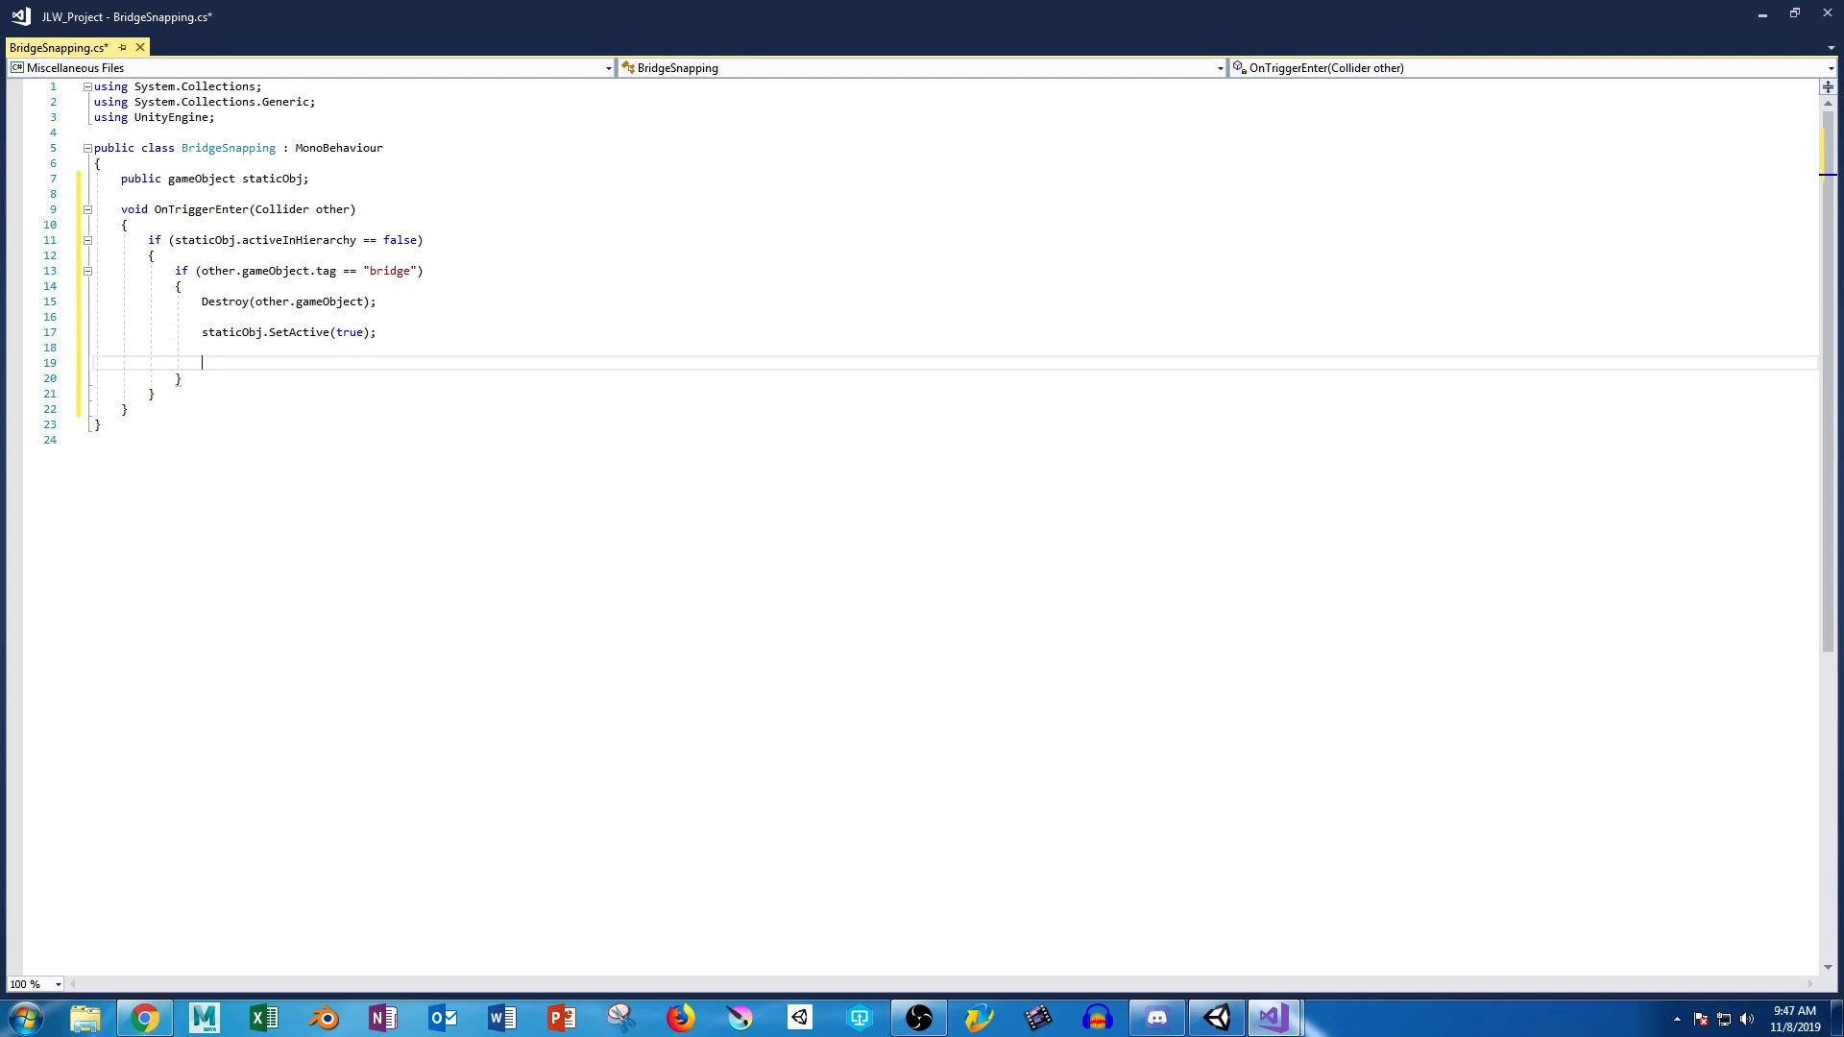
type("gameObject.SetActive.(false);")
key("ctrl+s")
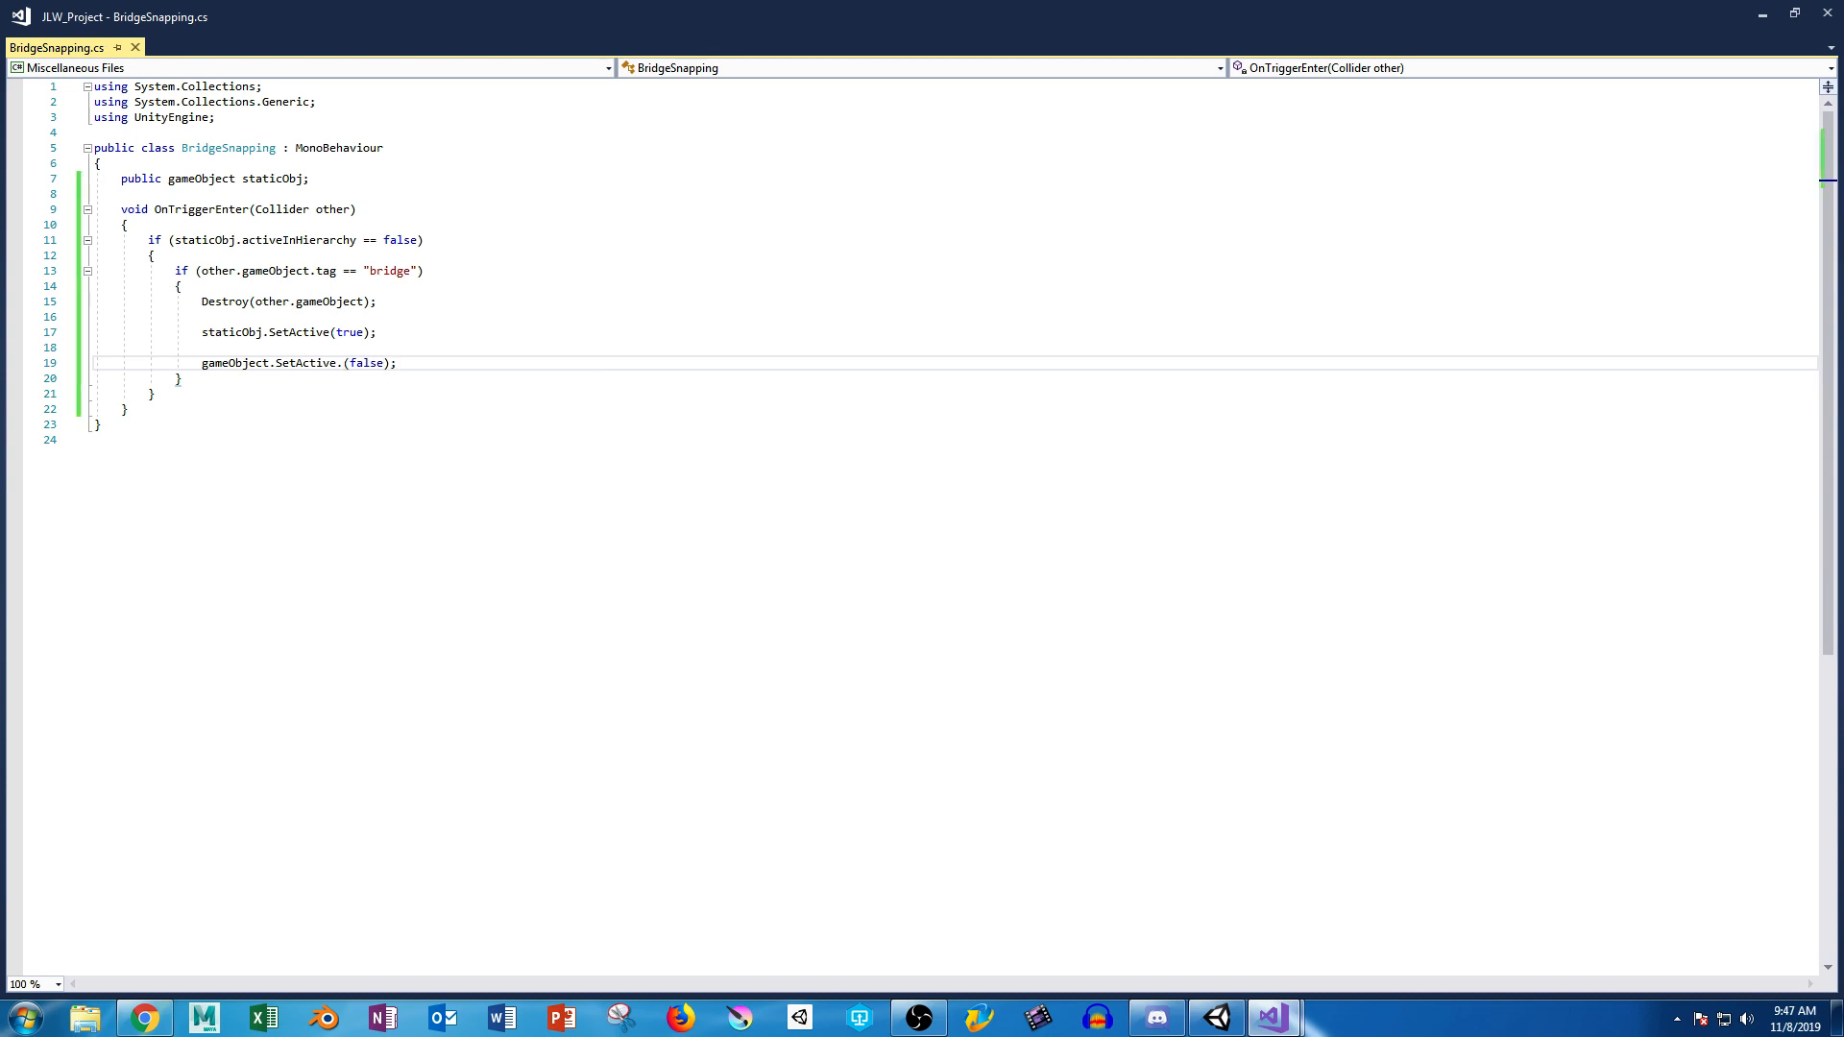
In Unity, attach the BridgeSnapping script to both BridgeTrigger and BridgeObject and remove their Obj Snapping component.
left_click(1217, 1017)
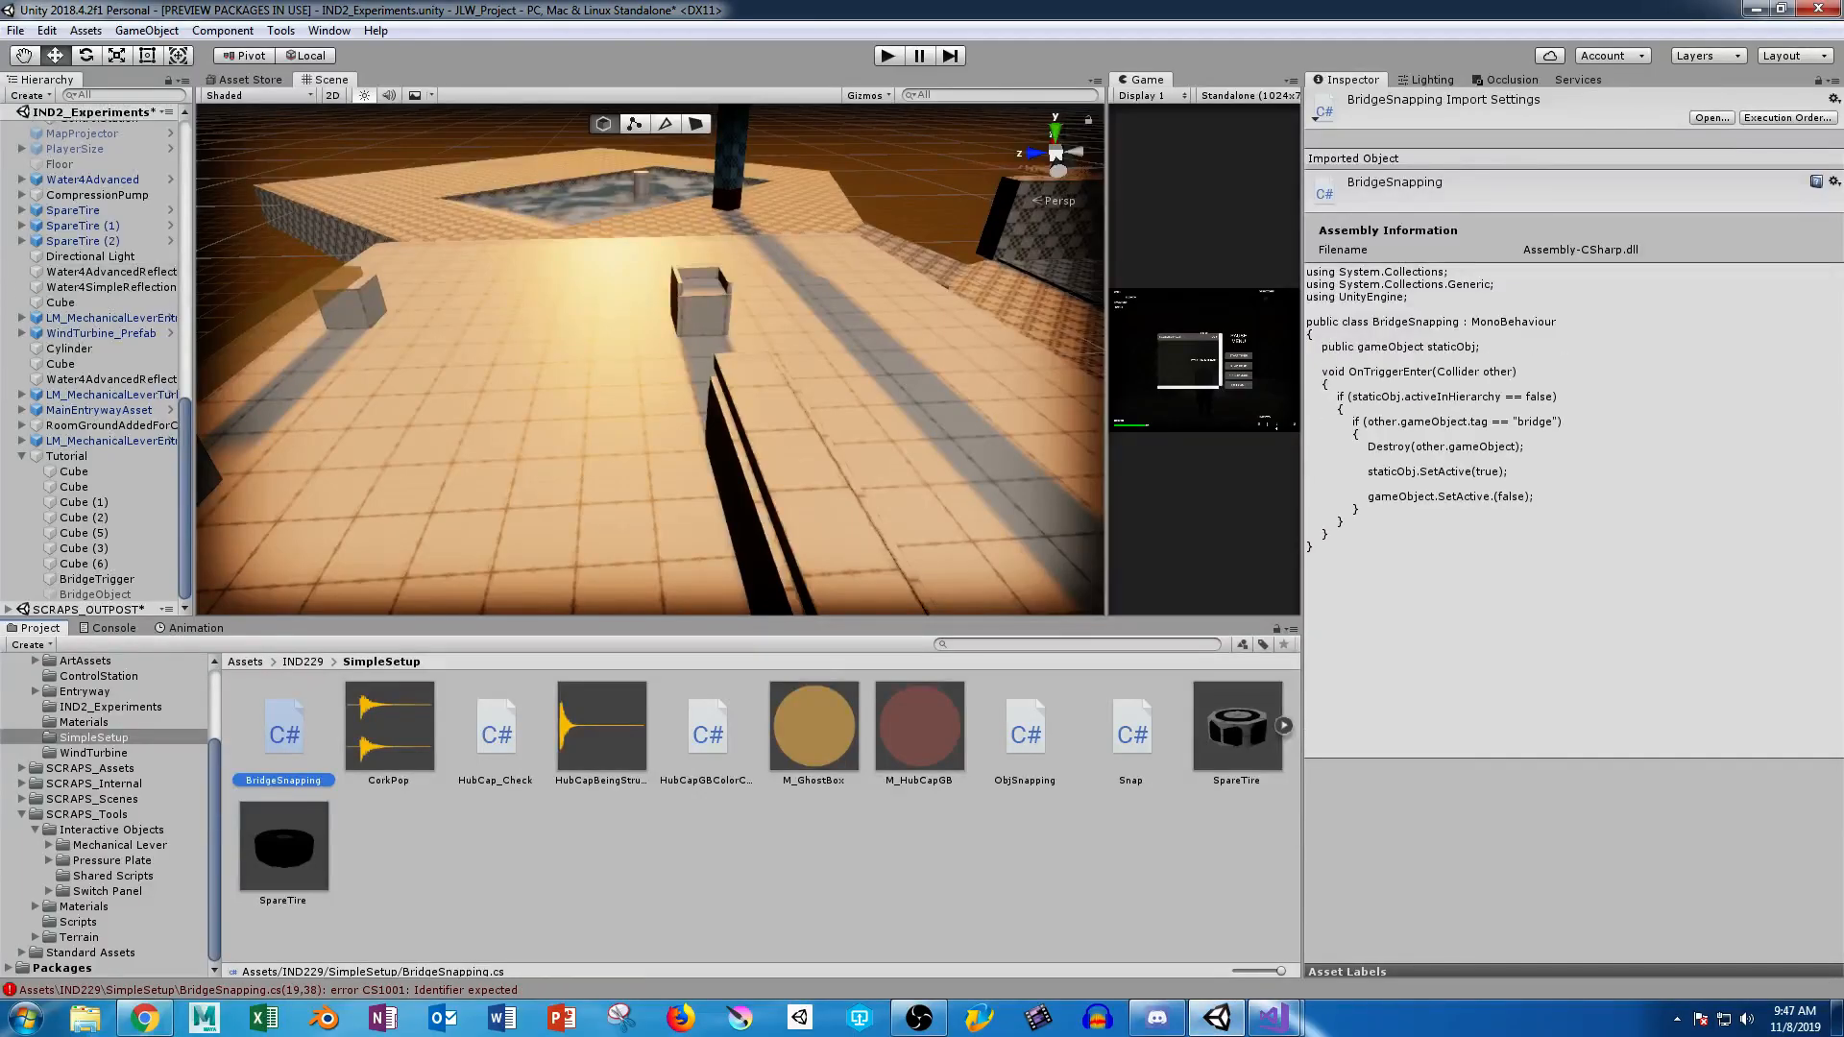
left_click(280, 322)
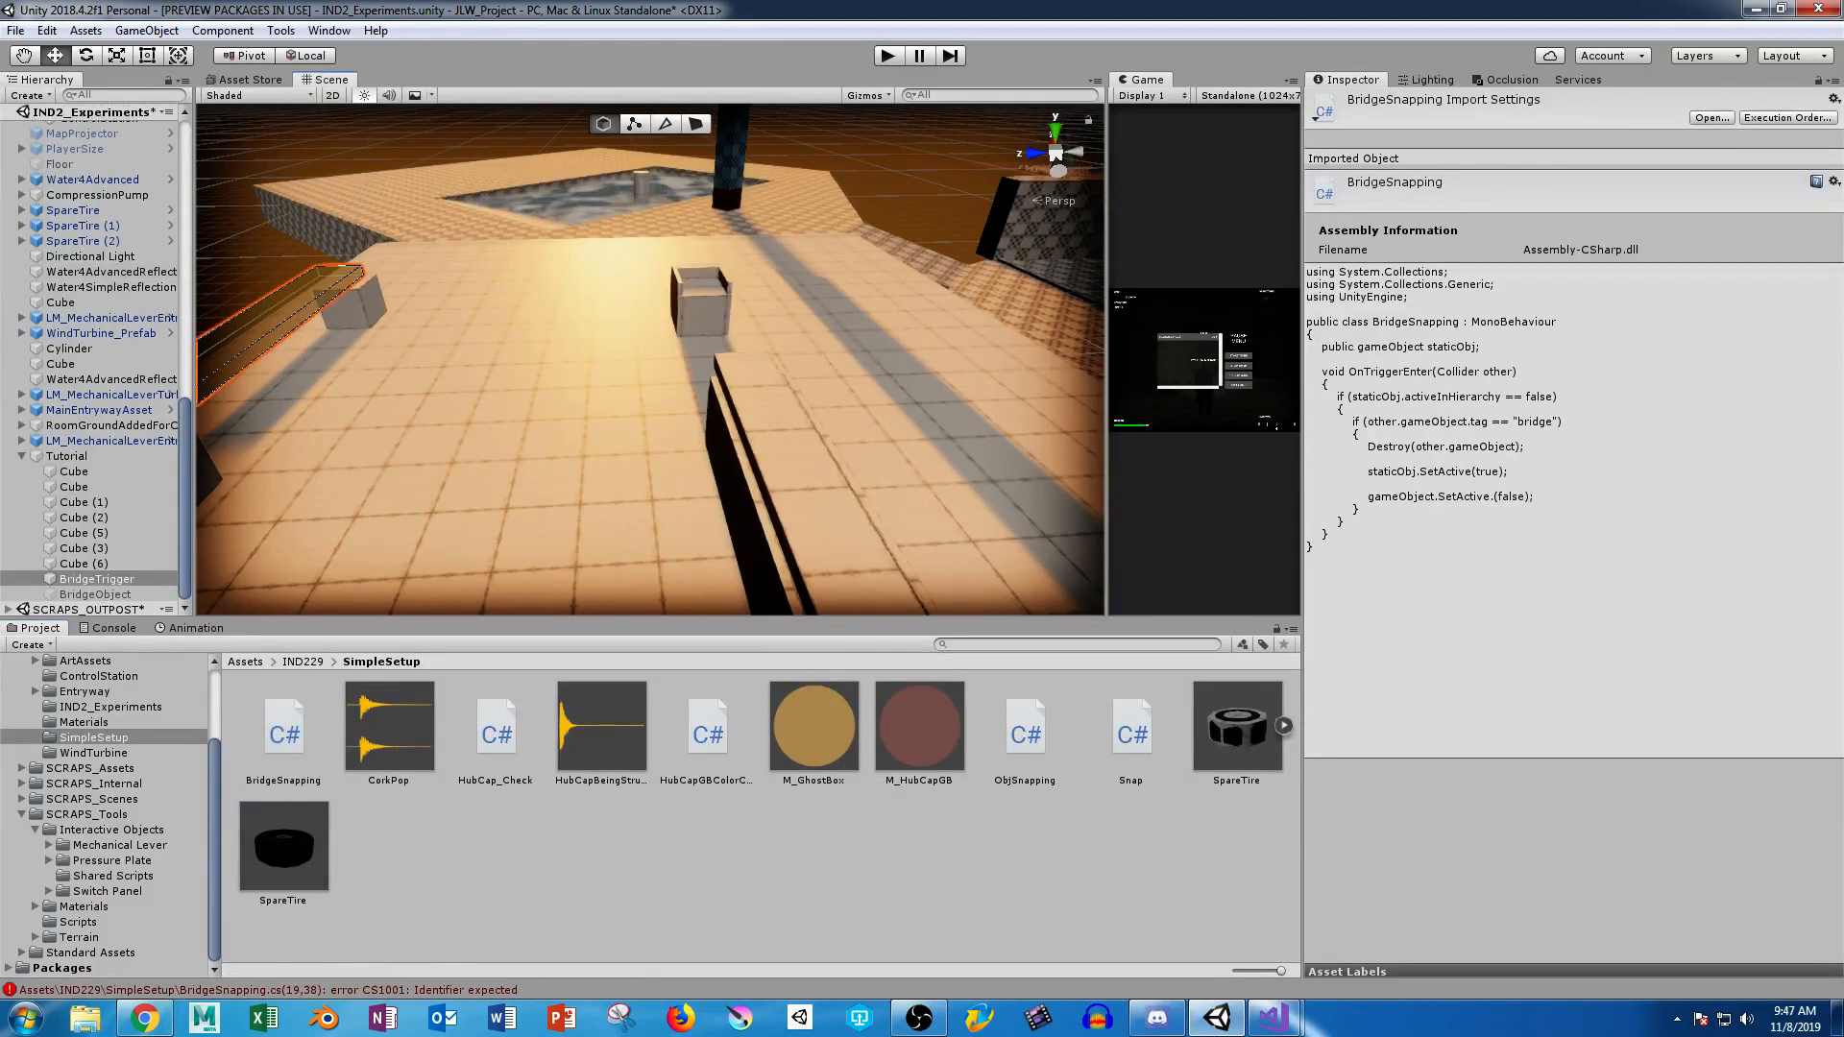
left_click(95, 595, "shift")
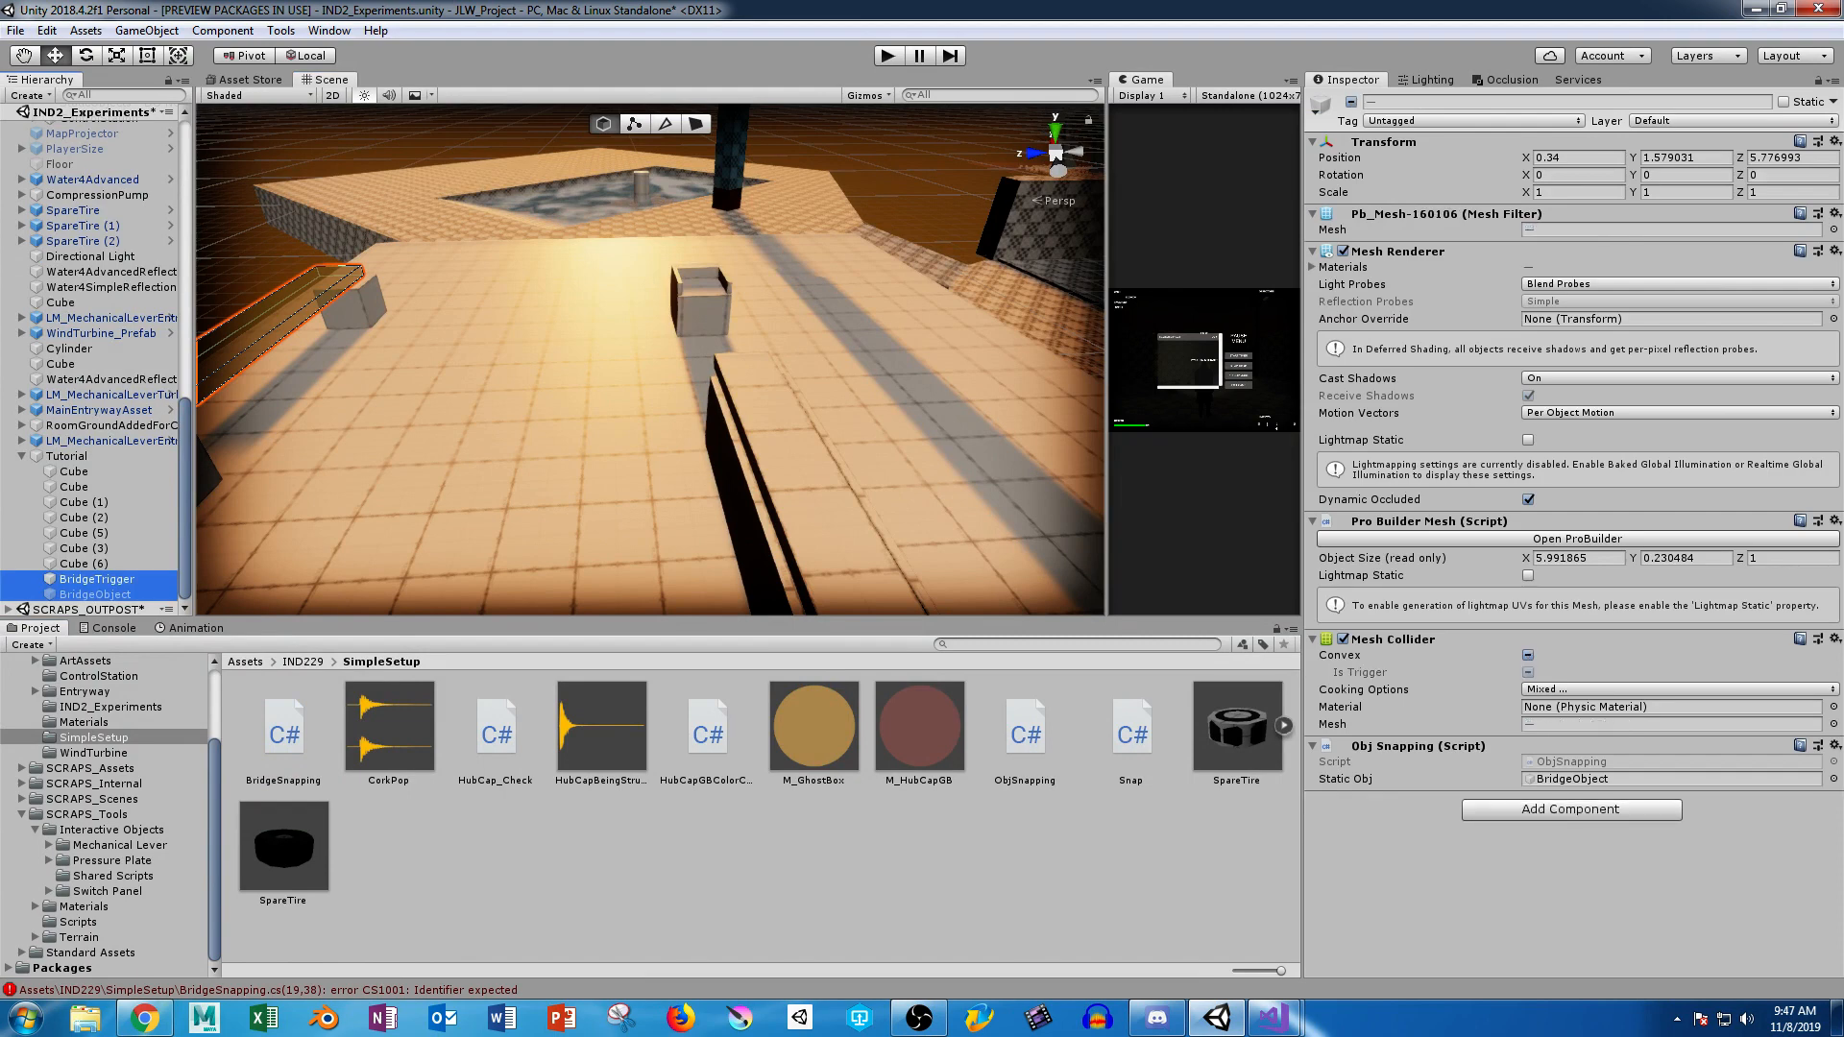
left_click_drag(284, 732, 1576, 792)
left_click(1835, 746)
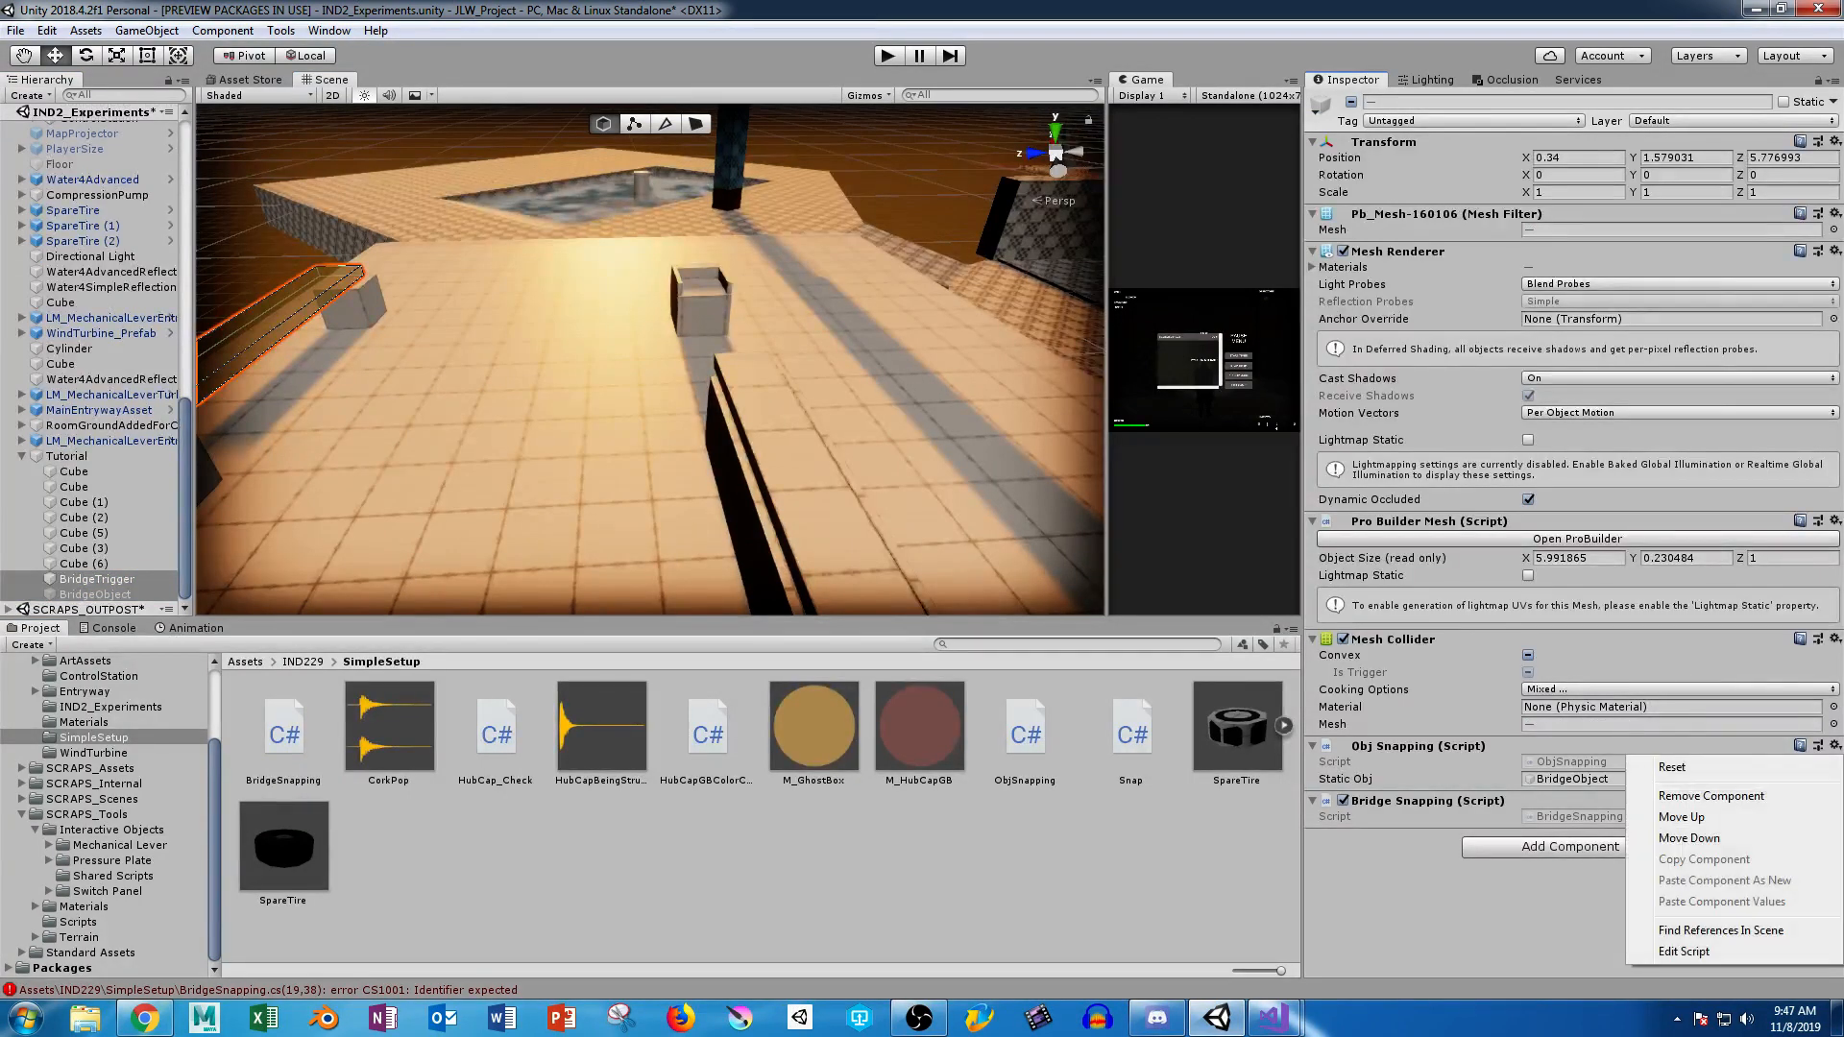
left_click(1701, 800)
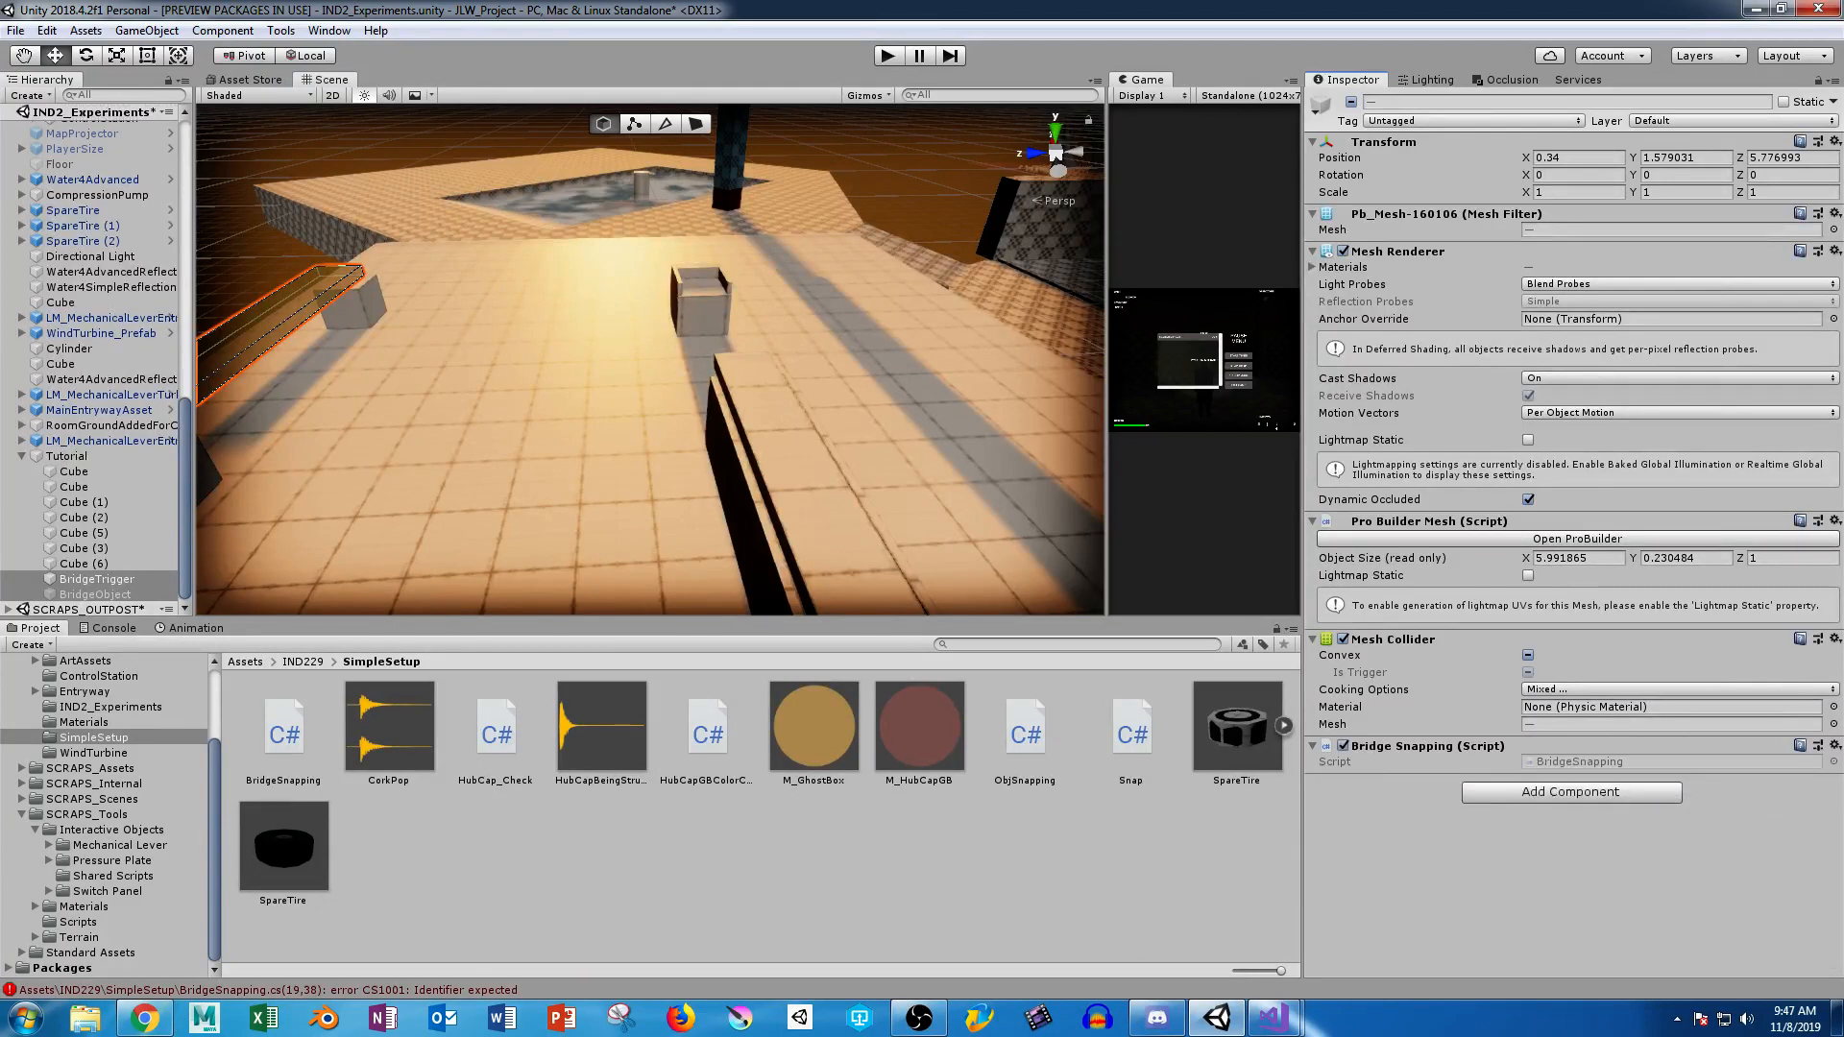
In Visual Studio, delete the stray dot after SetActive in the gameObject line, save, and return to Unity.
left_click(1274, 1018)
left_click(1391, 911)
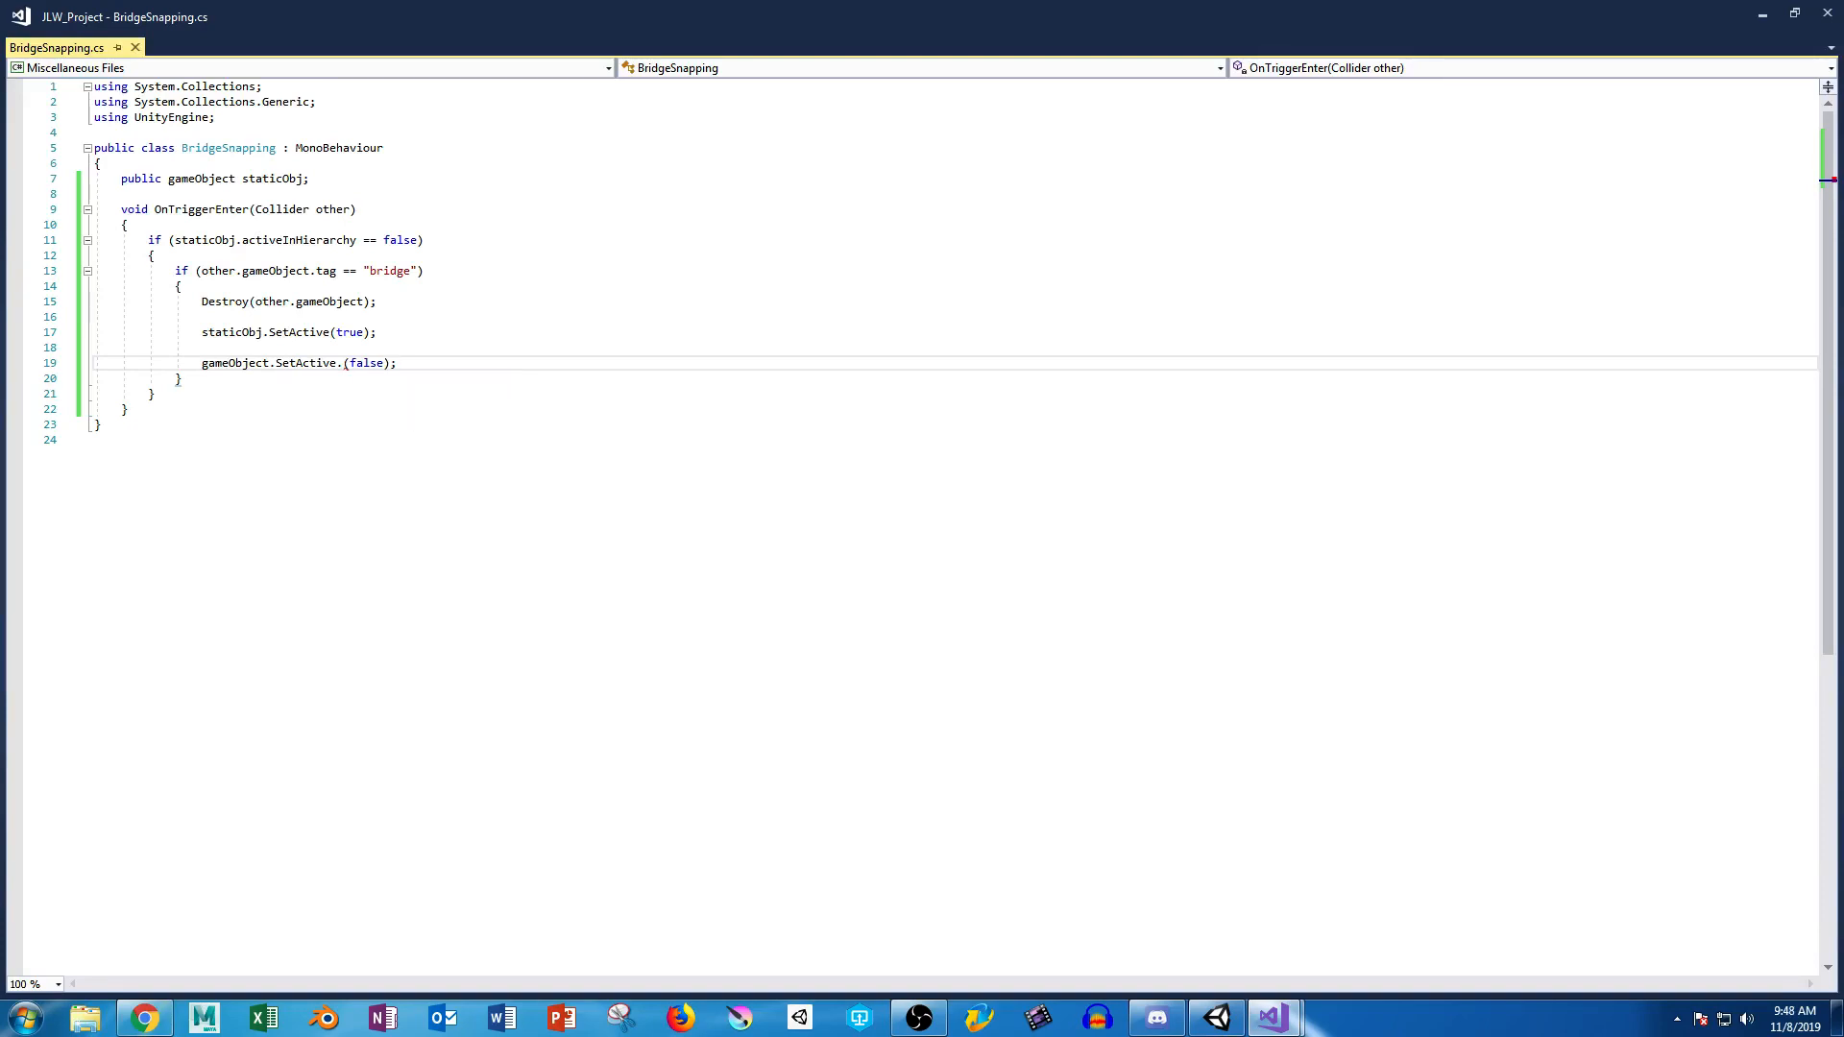
key("BackSpace")
left_click(1218, 1018)
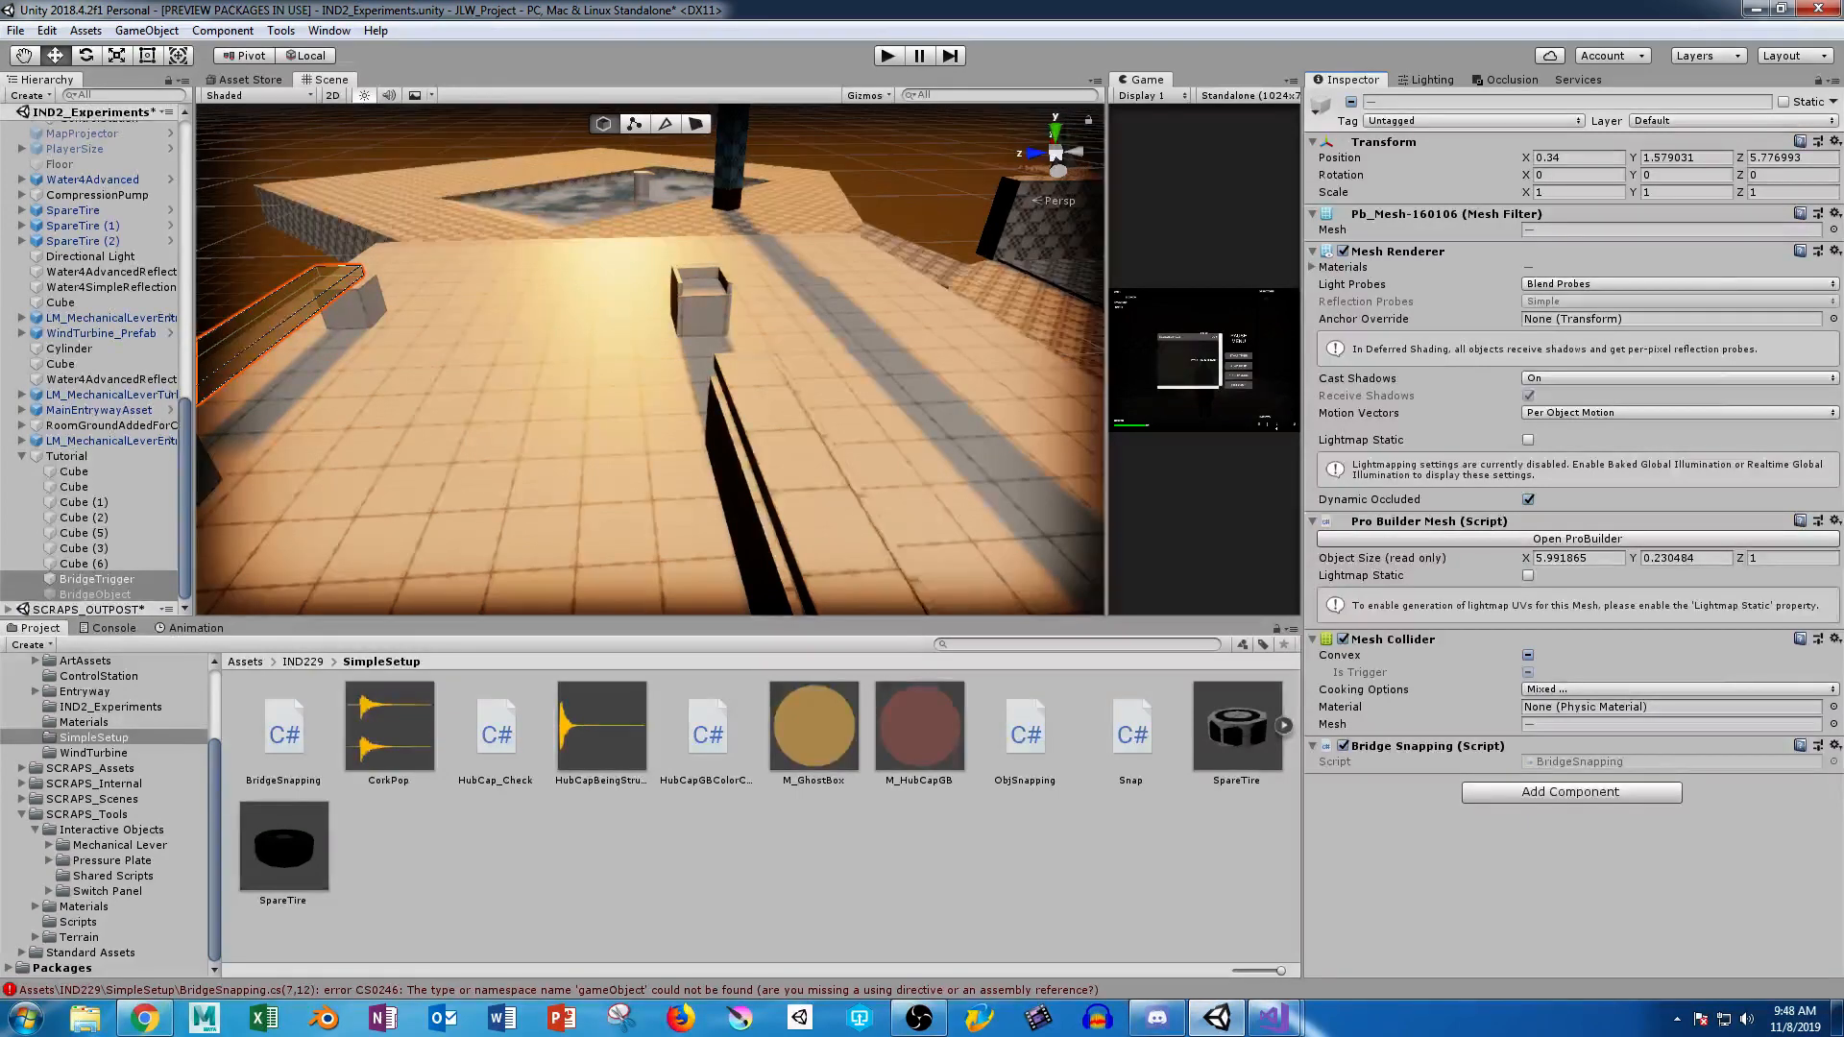
In Visual Studio, change the staticObj declaration's type to GameObject, save the script, and return to Unity.
mouse_move(1273, 1018)
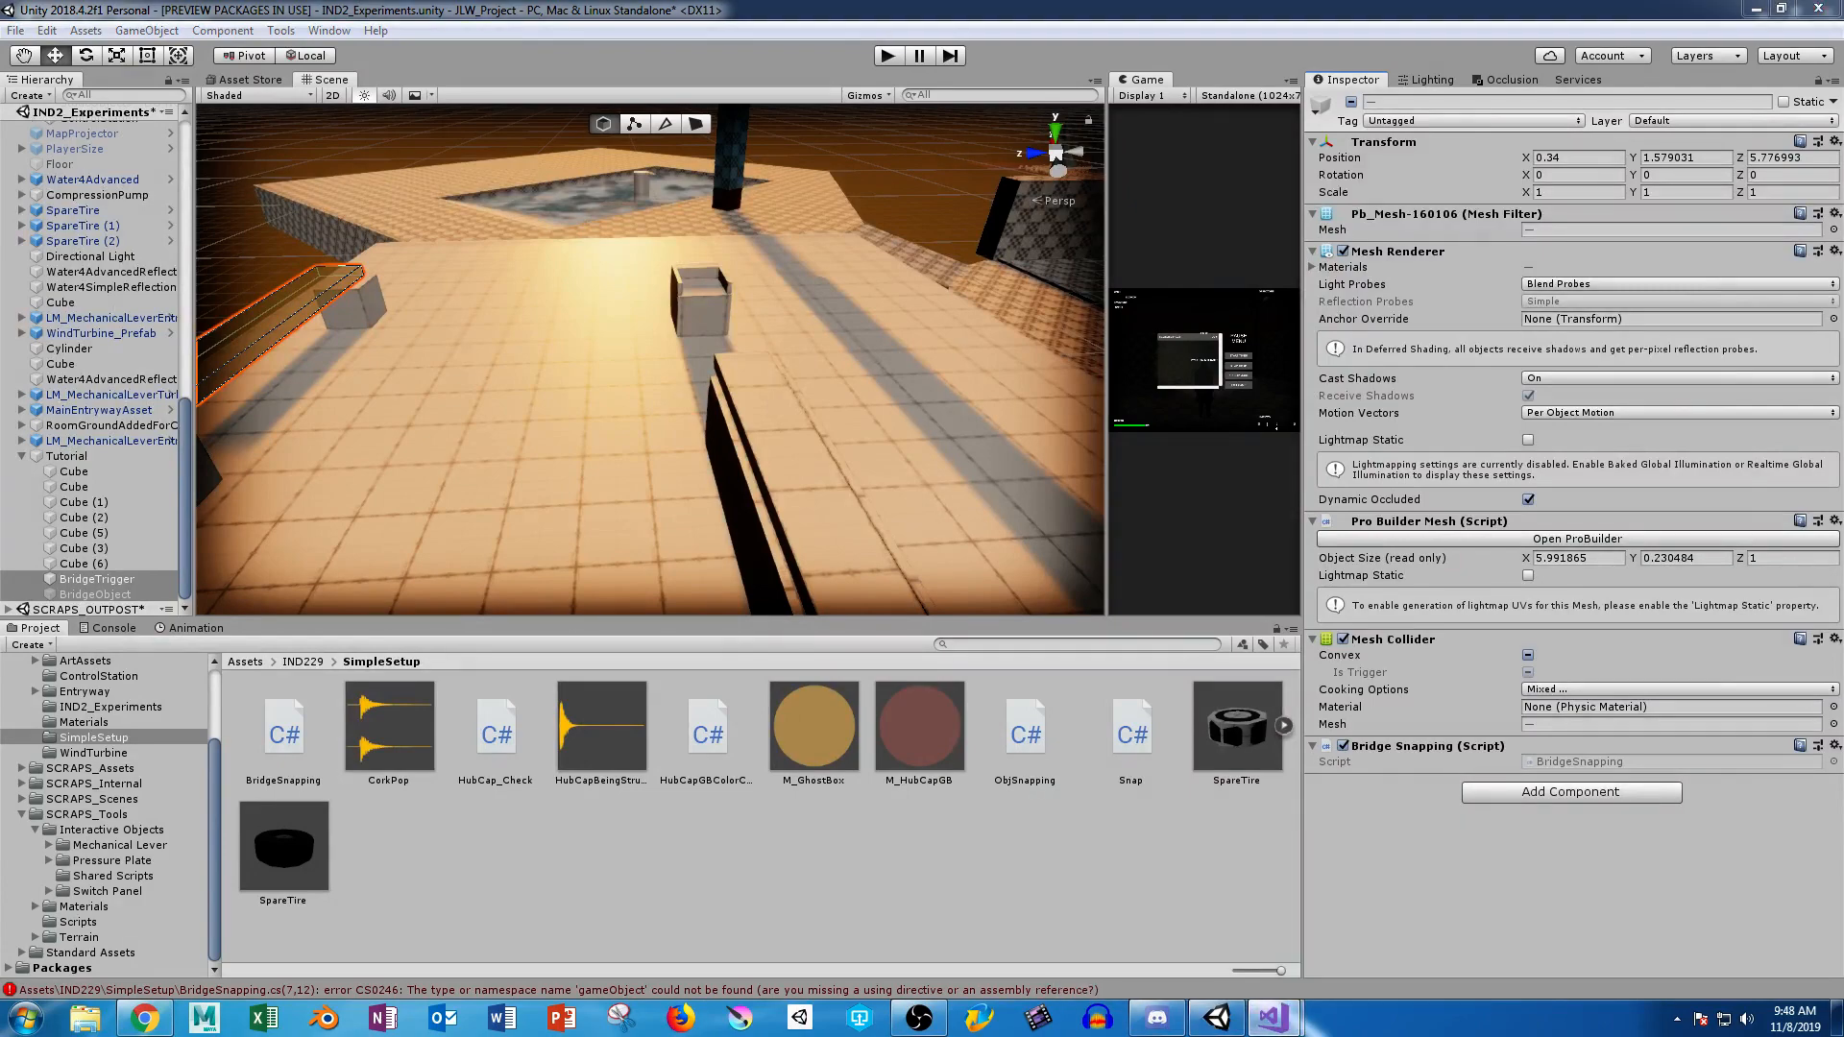
left_click(1273, 1018)
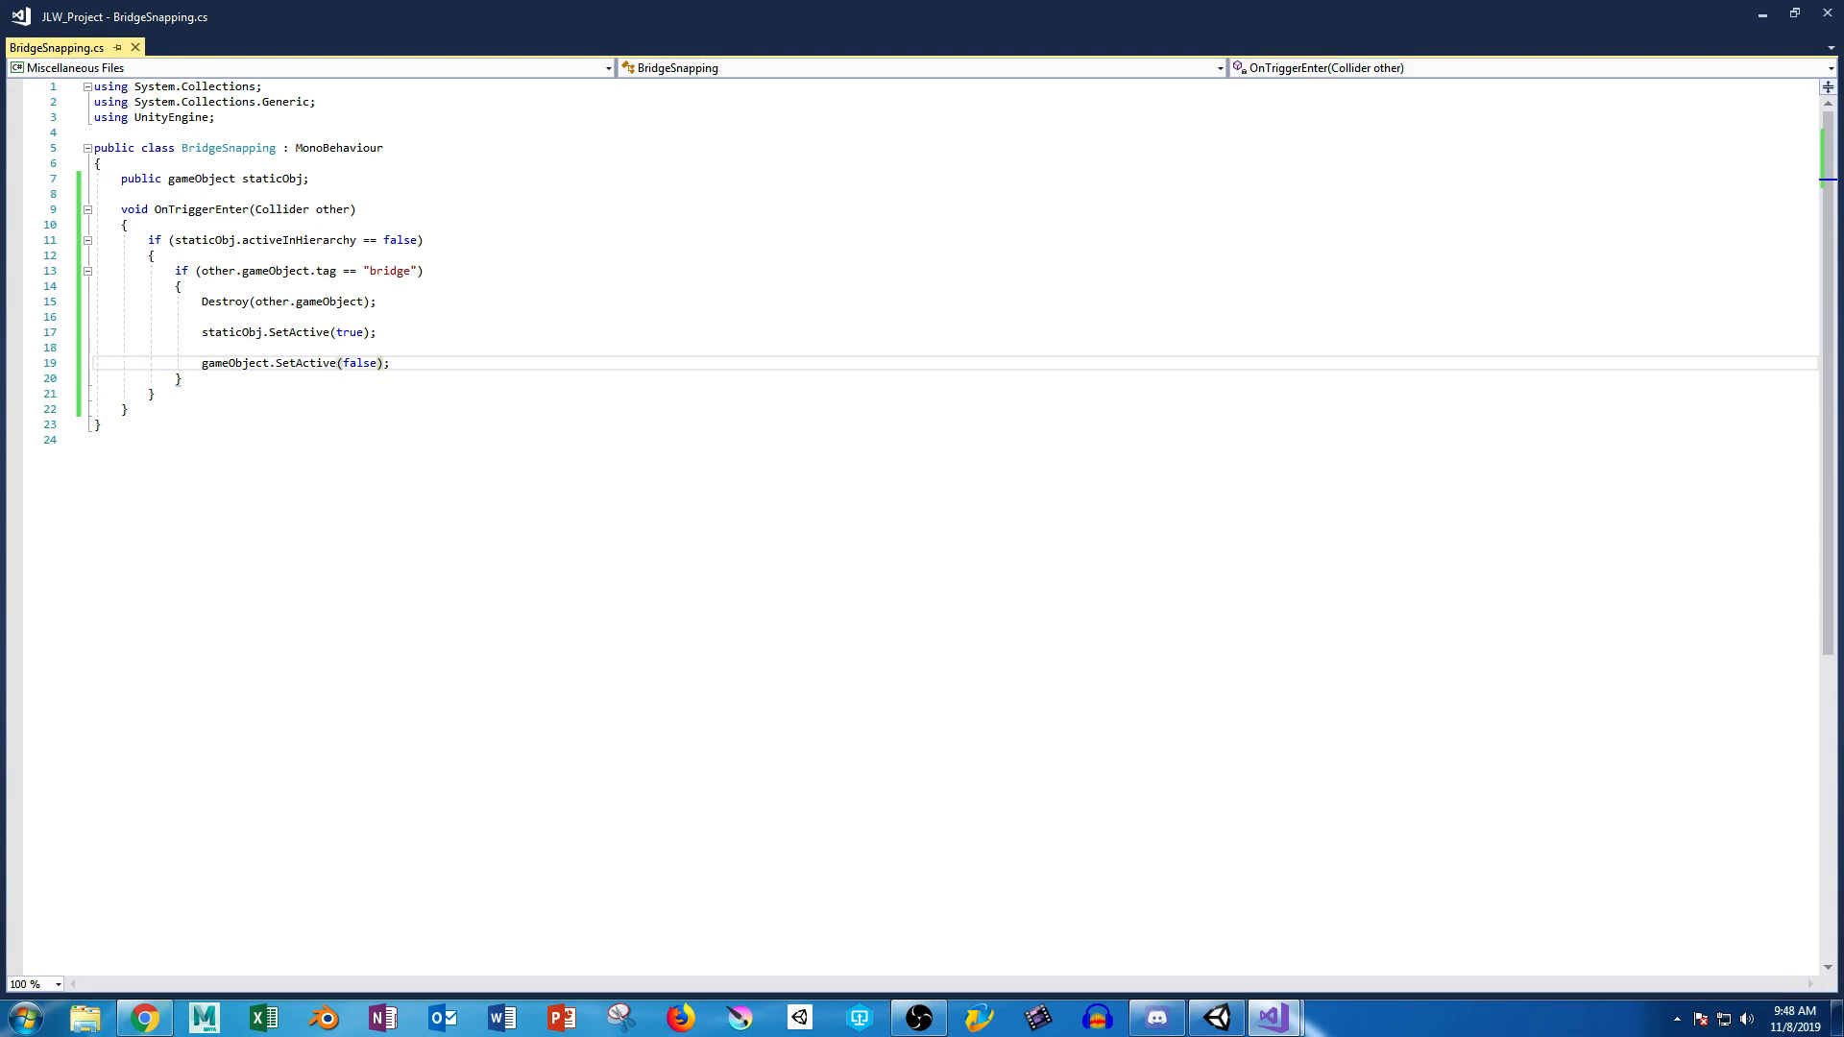
left_click(175, 179)
key("BackSpace")
type("G")
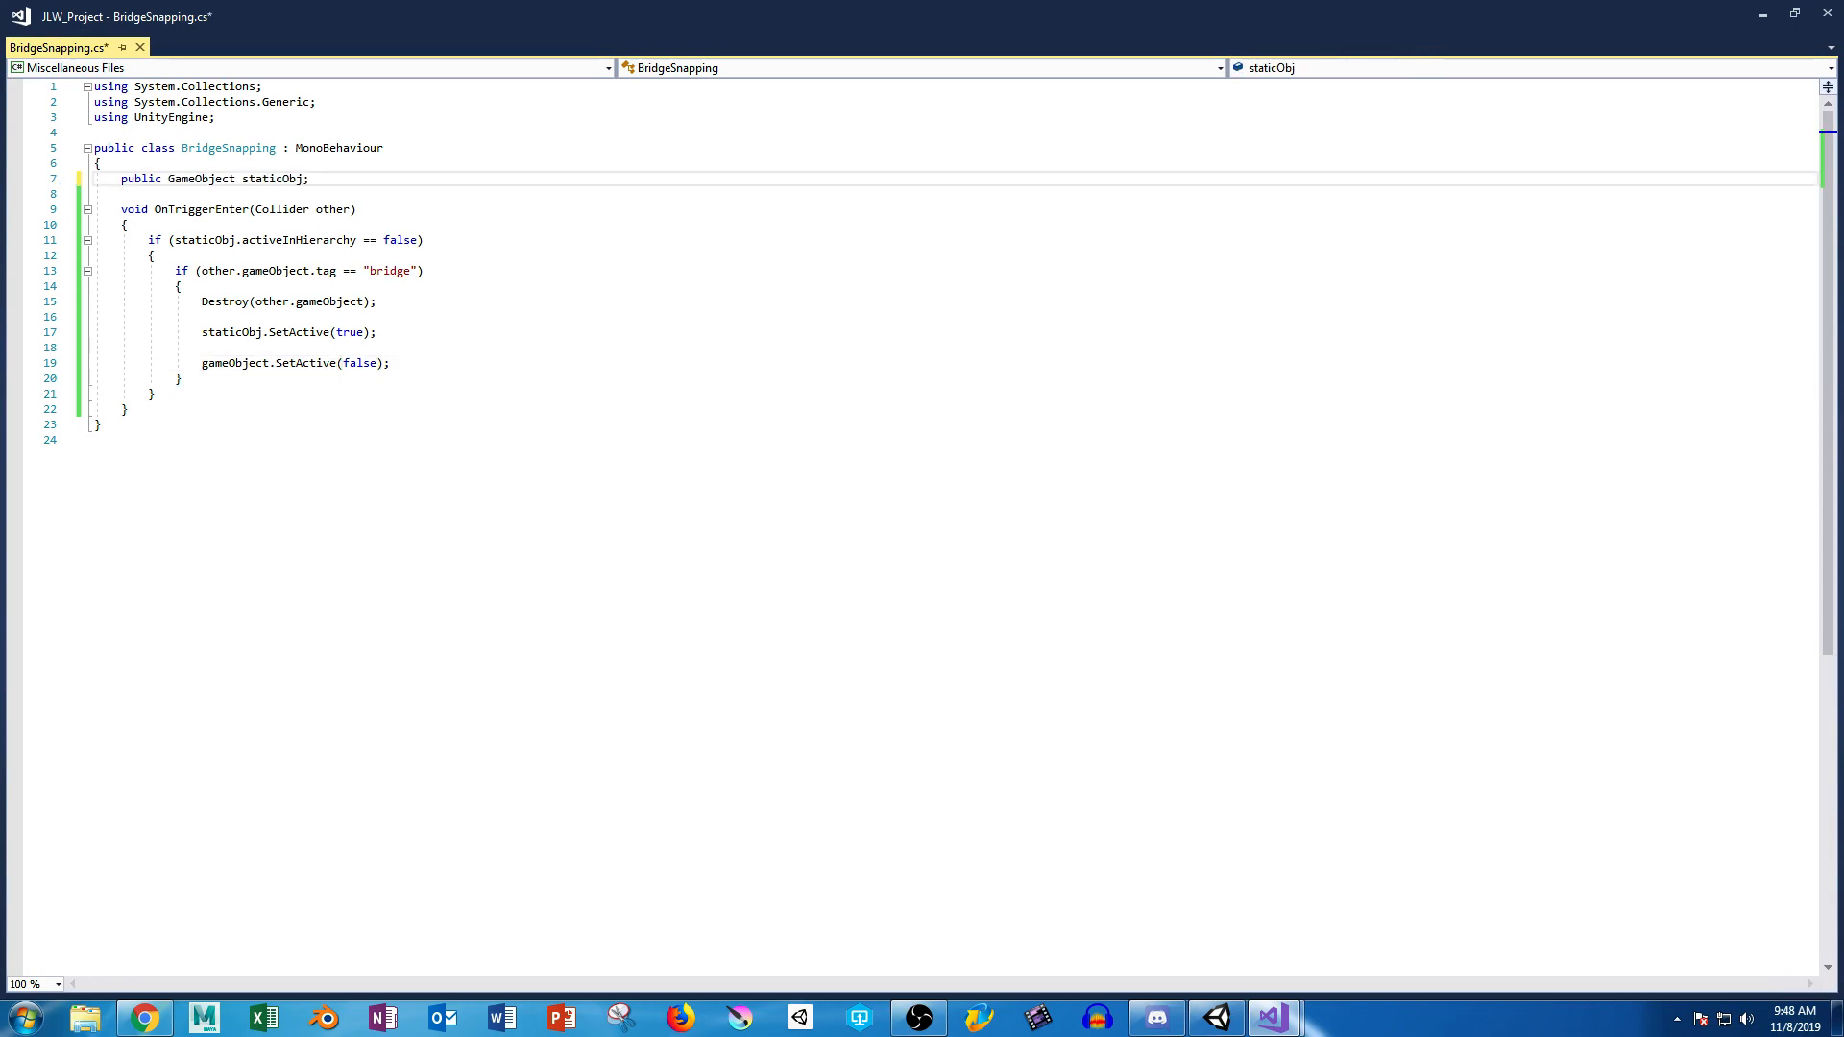
key("ctrl+s")
key("alt+Tab")
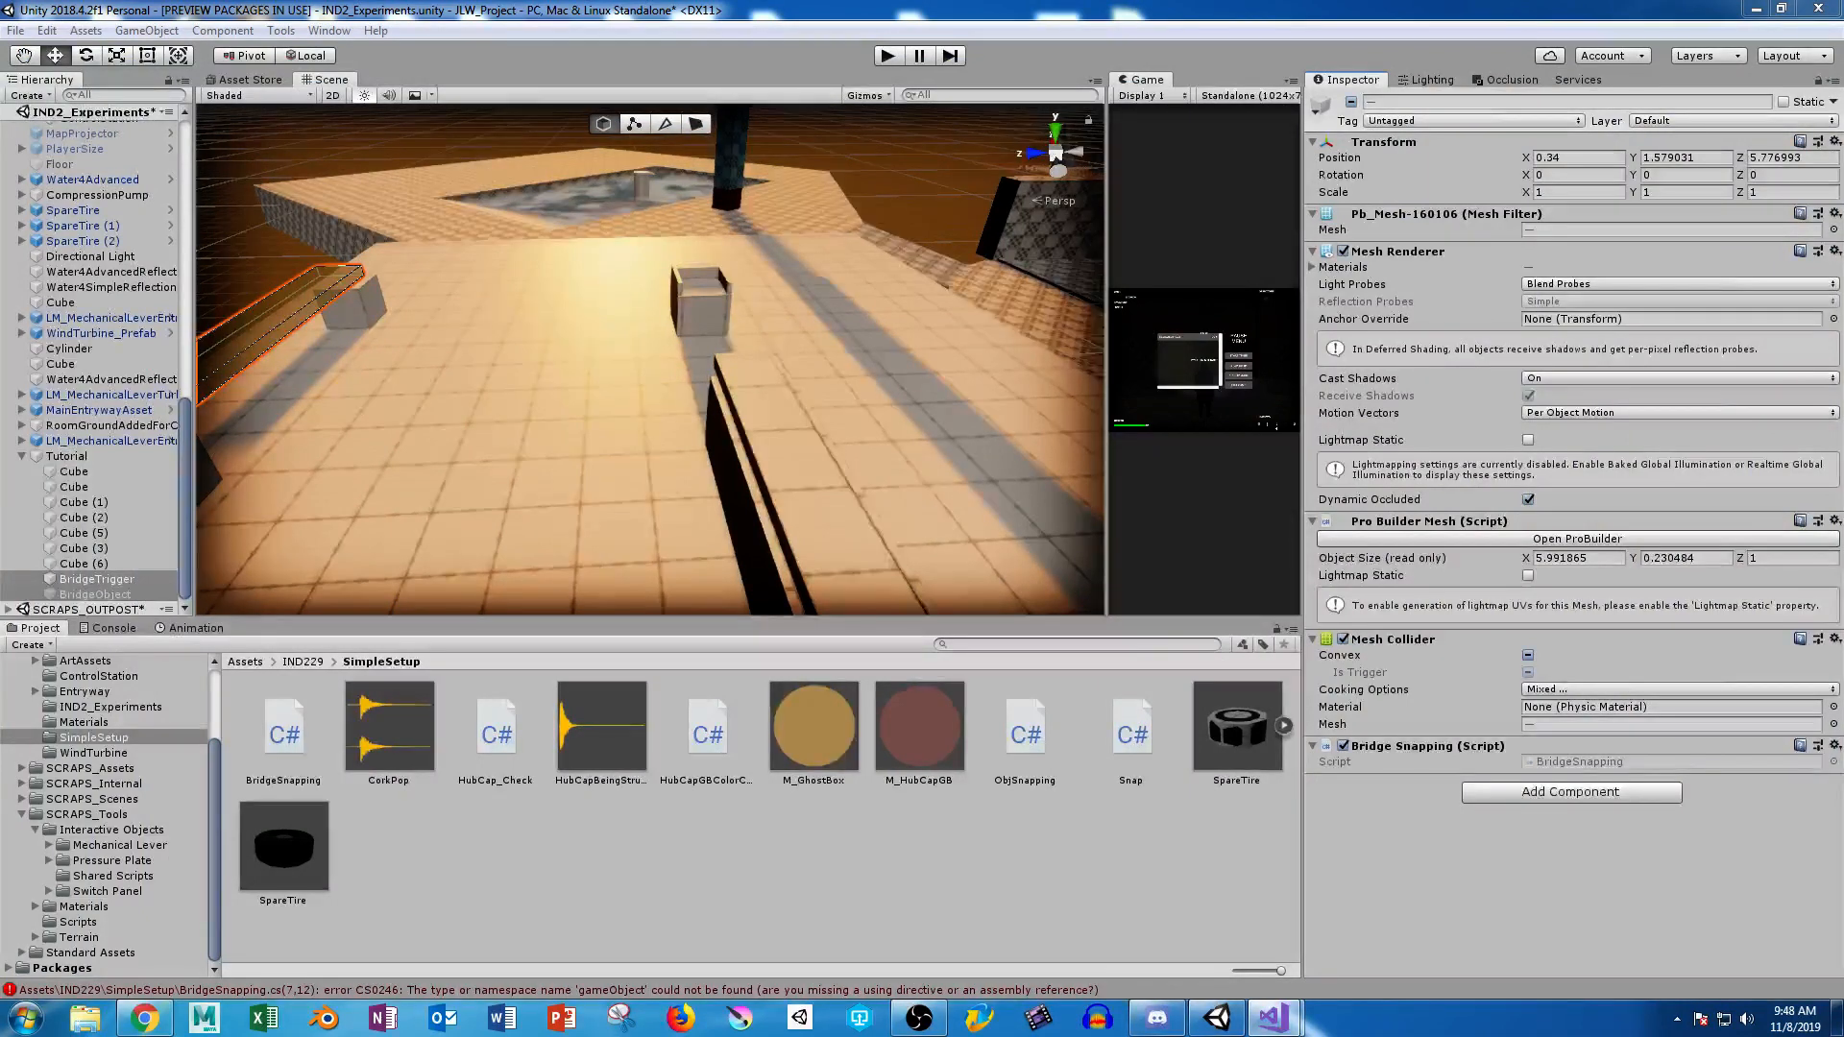
mouse_move(1273, 1018)
left_click(1378, 921)
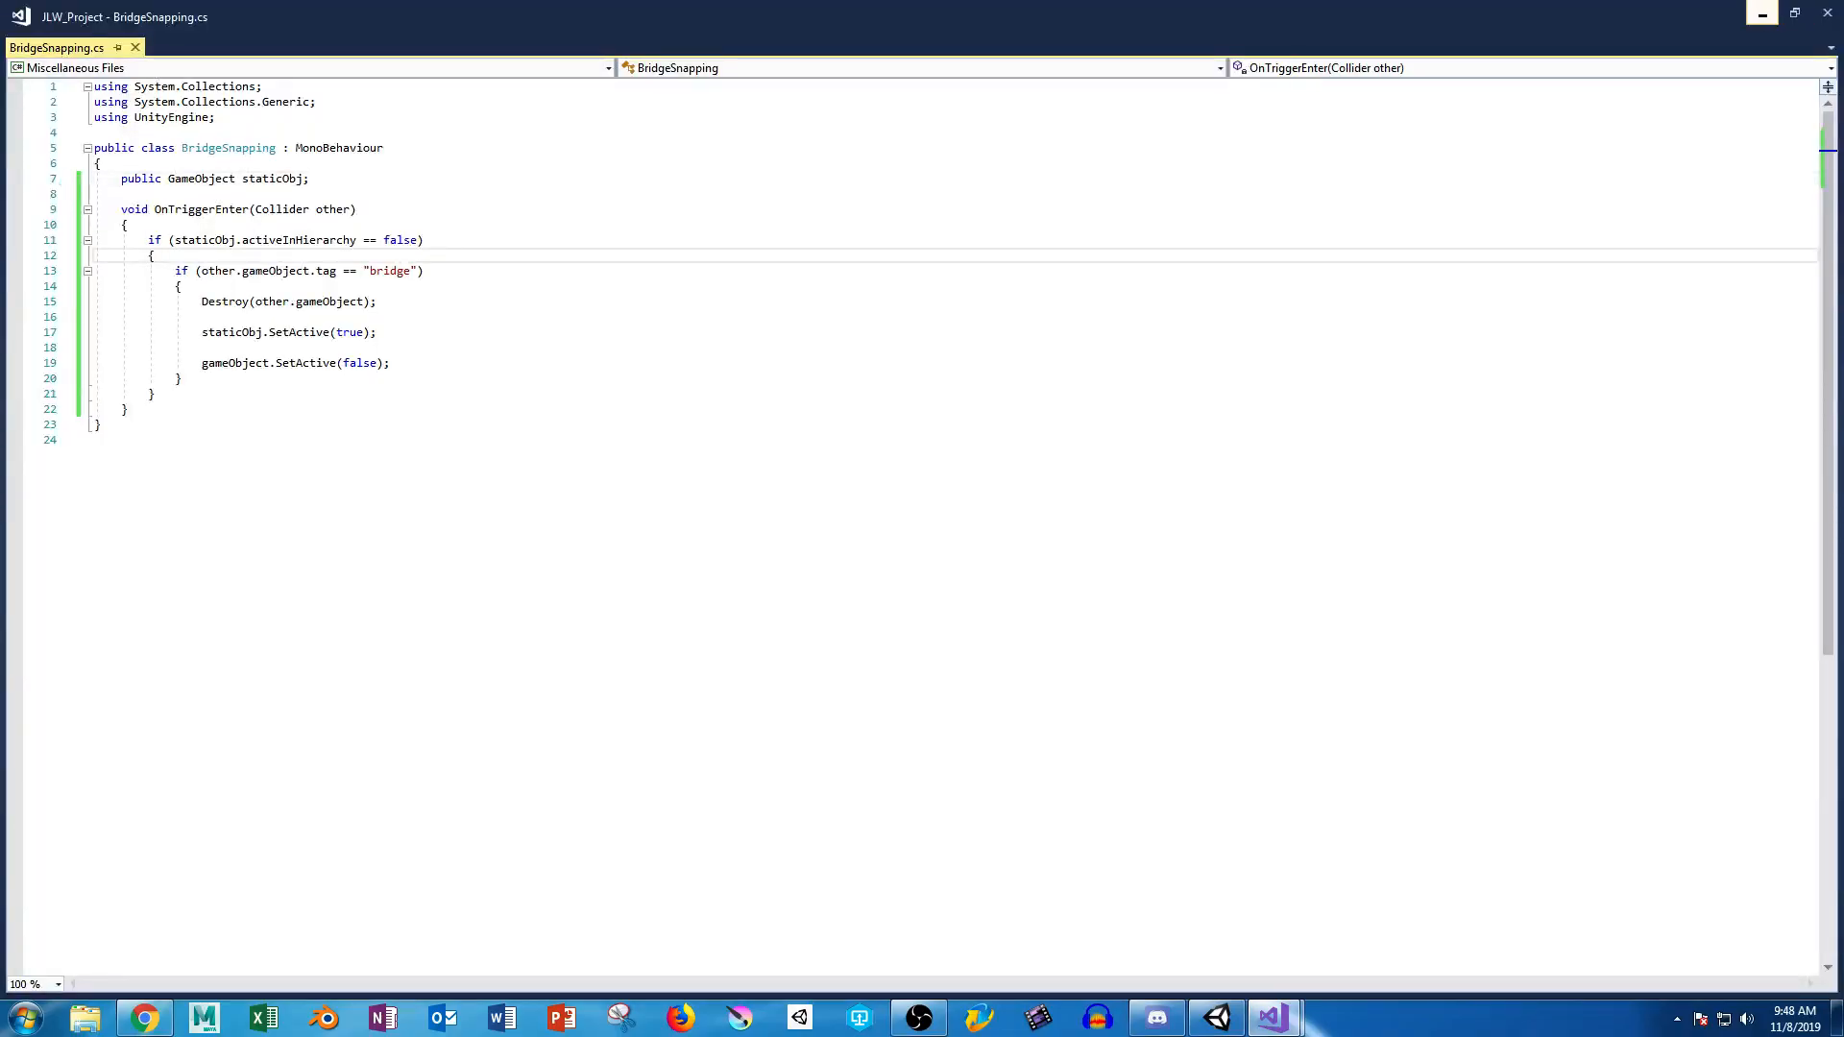
left_click(1763, 14)
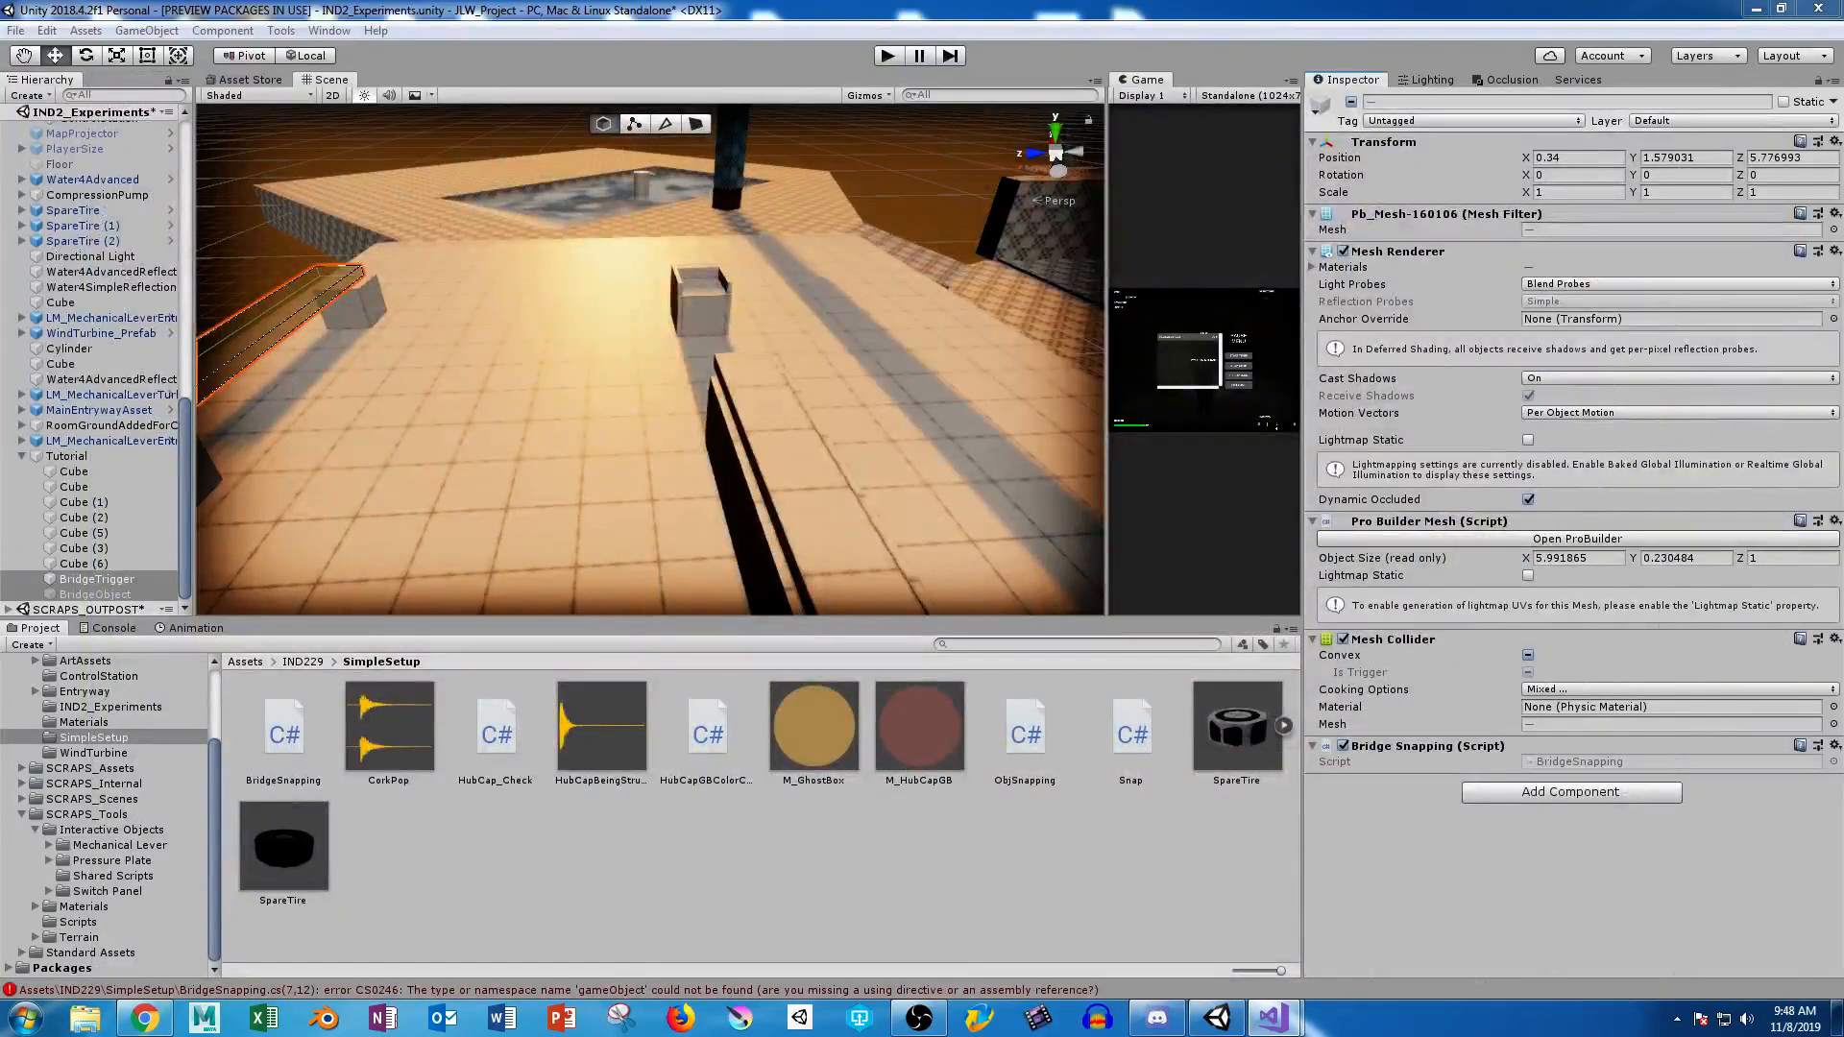
Select BridgeTrigger and BridgeObject together and assign BridgeTrigger as the Static Obj of their Bridge Snapping component.
left_click(750, 879)
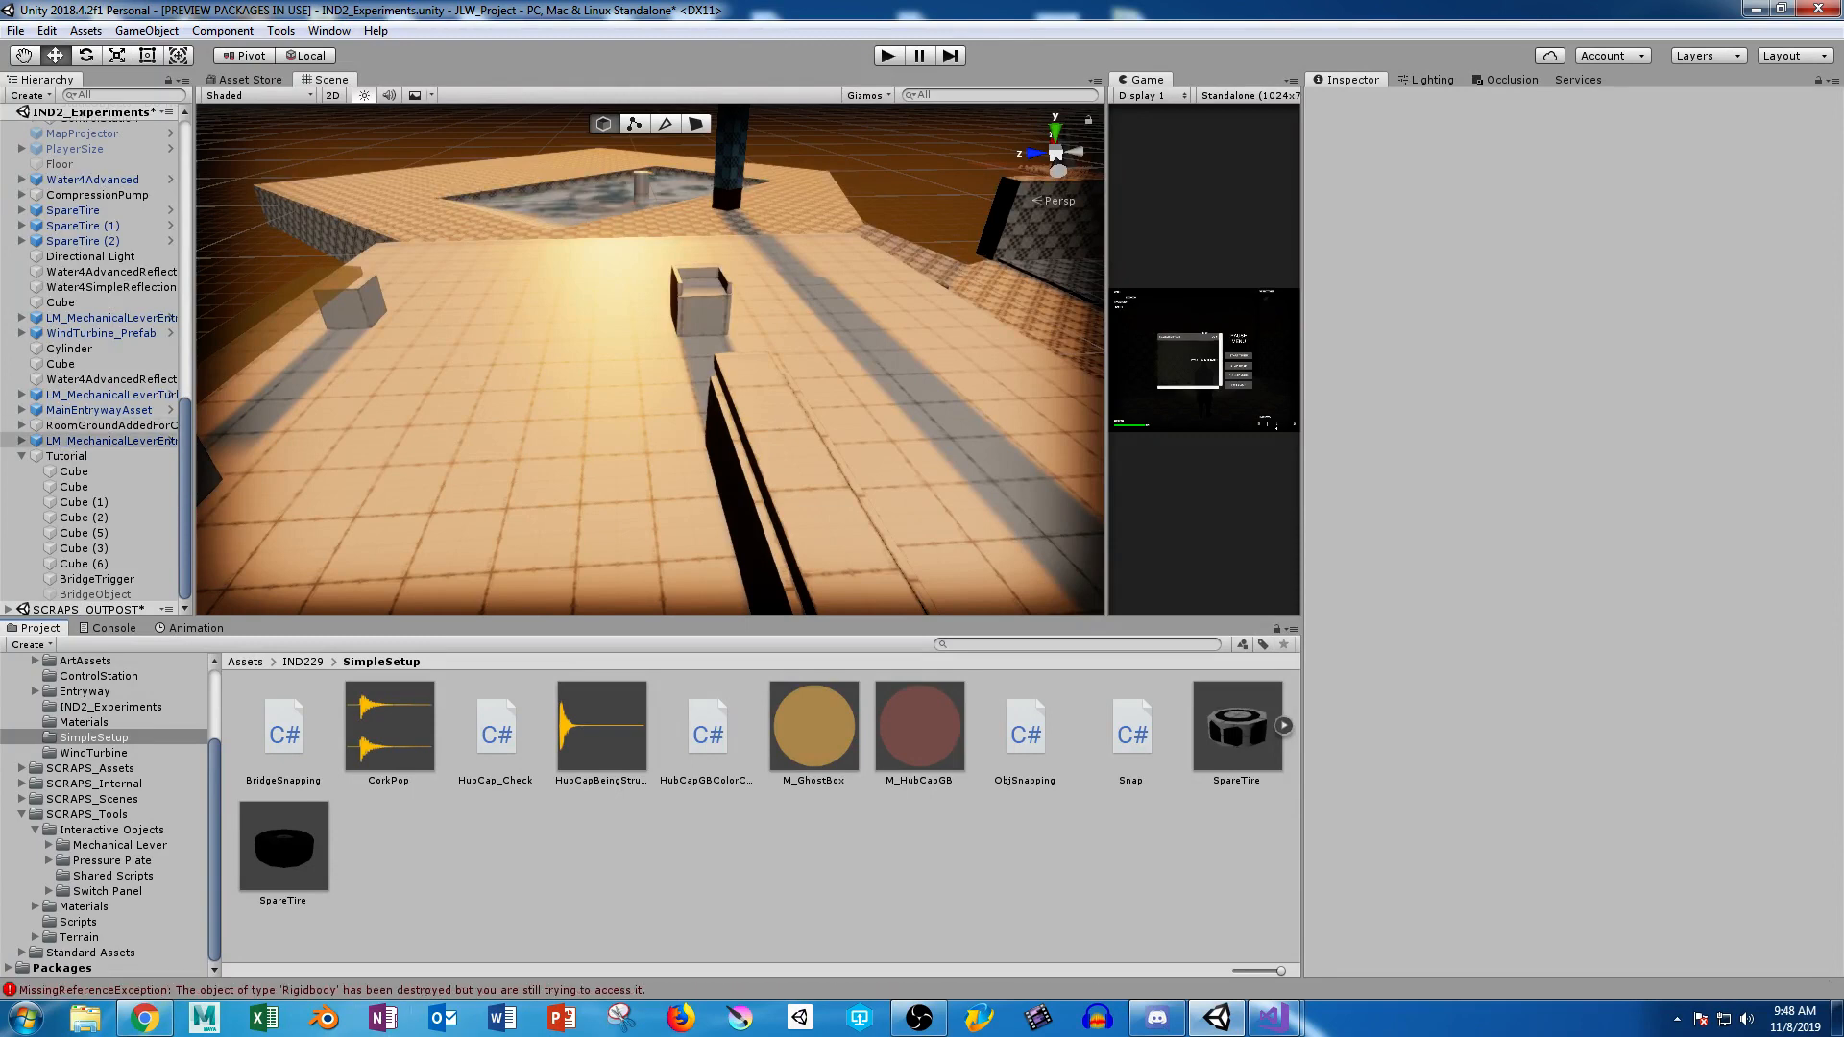
left_click(97, 580)
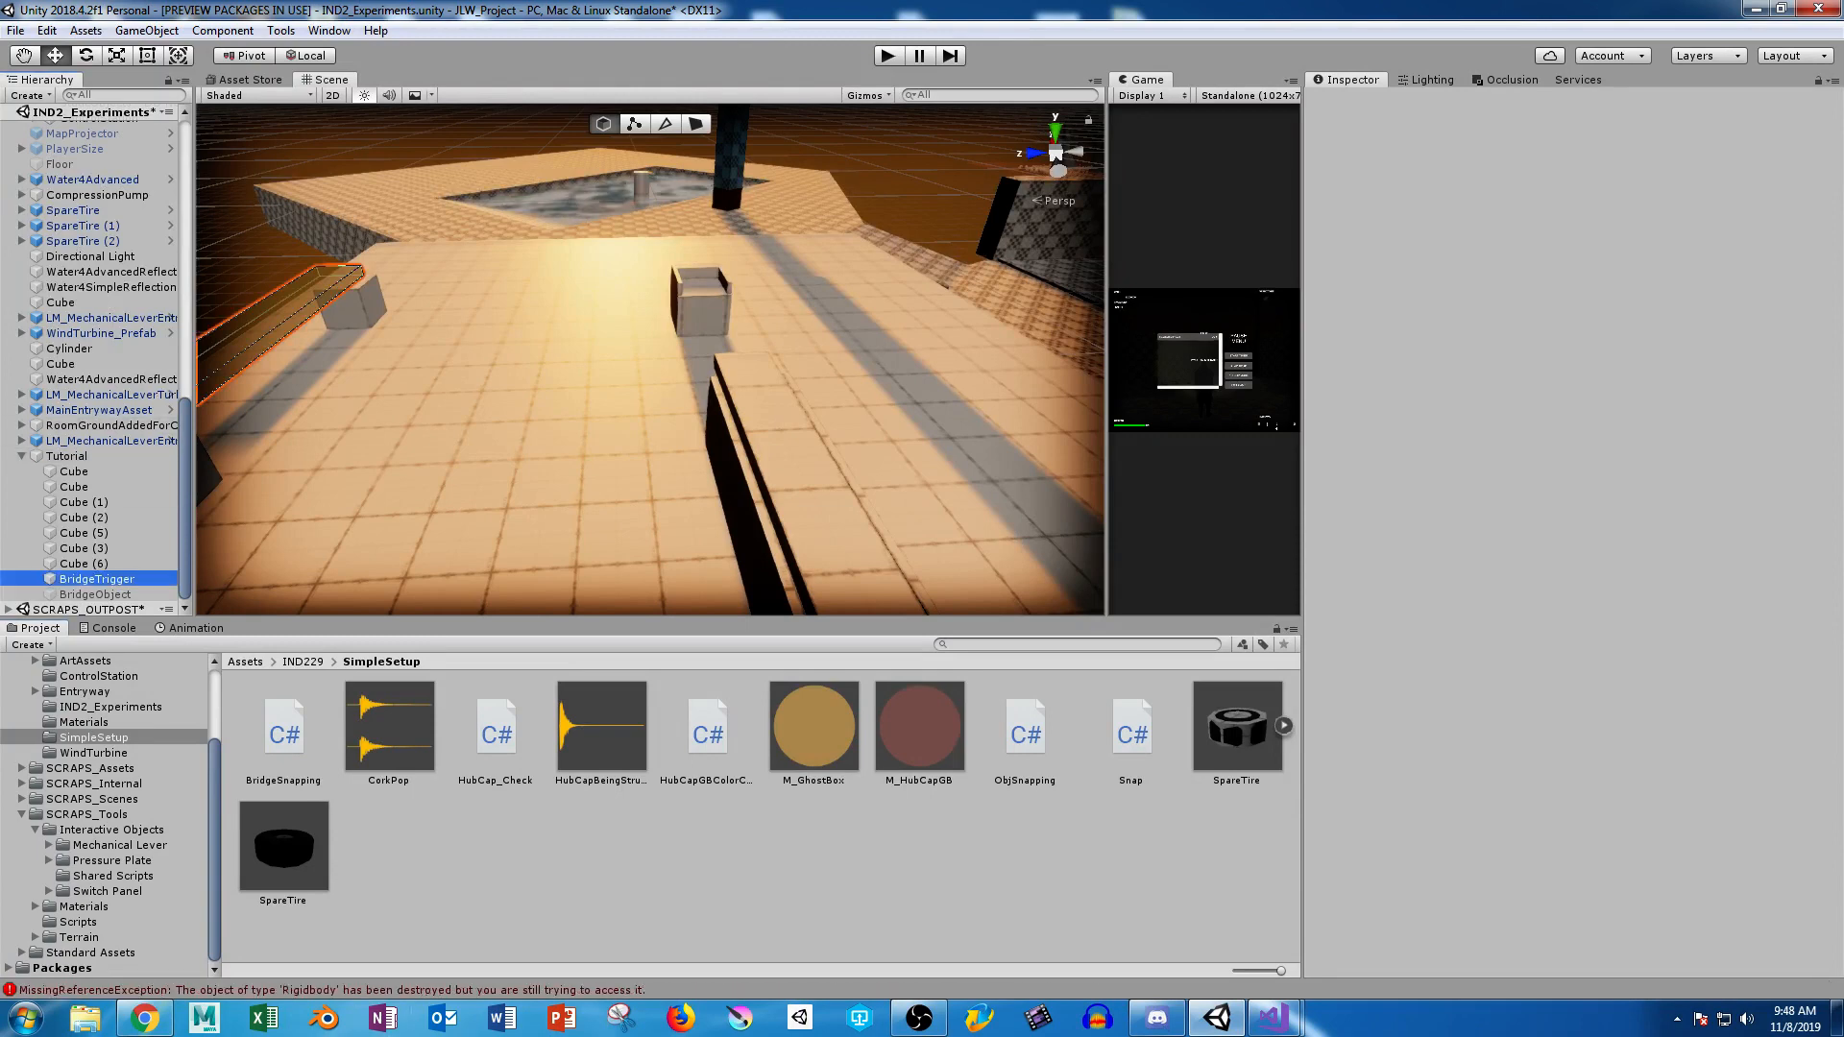
left_click(95, 595, "shift")
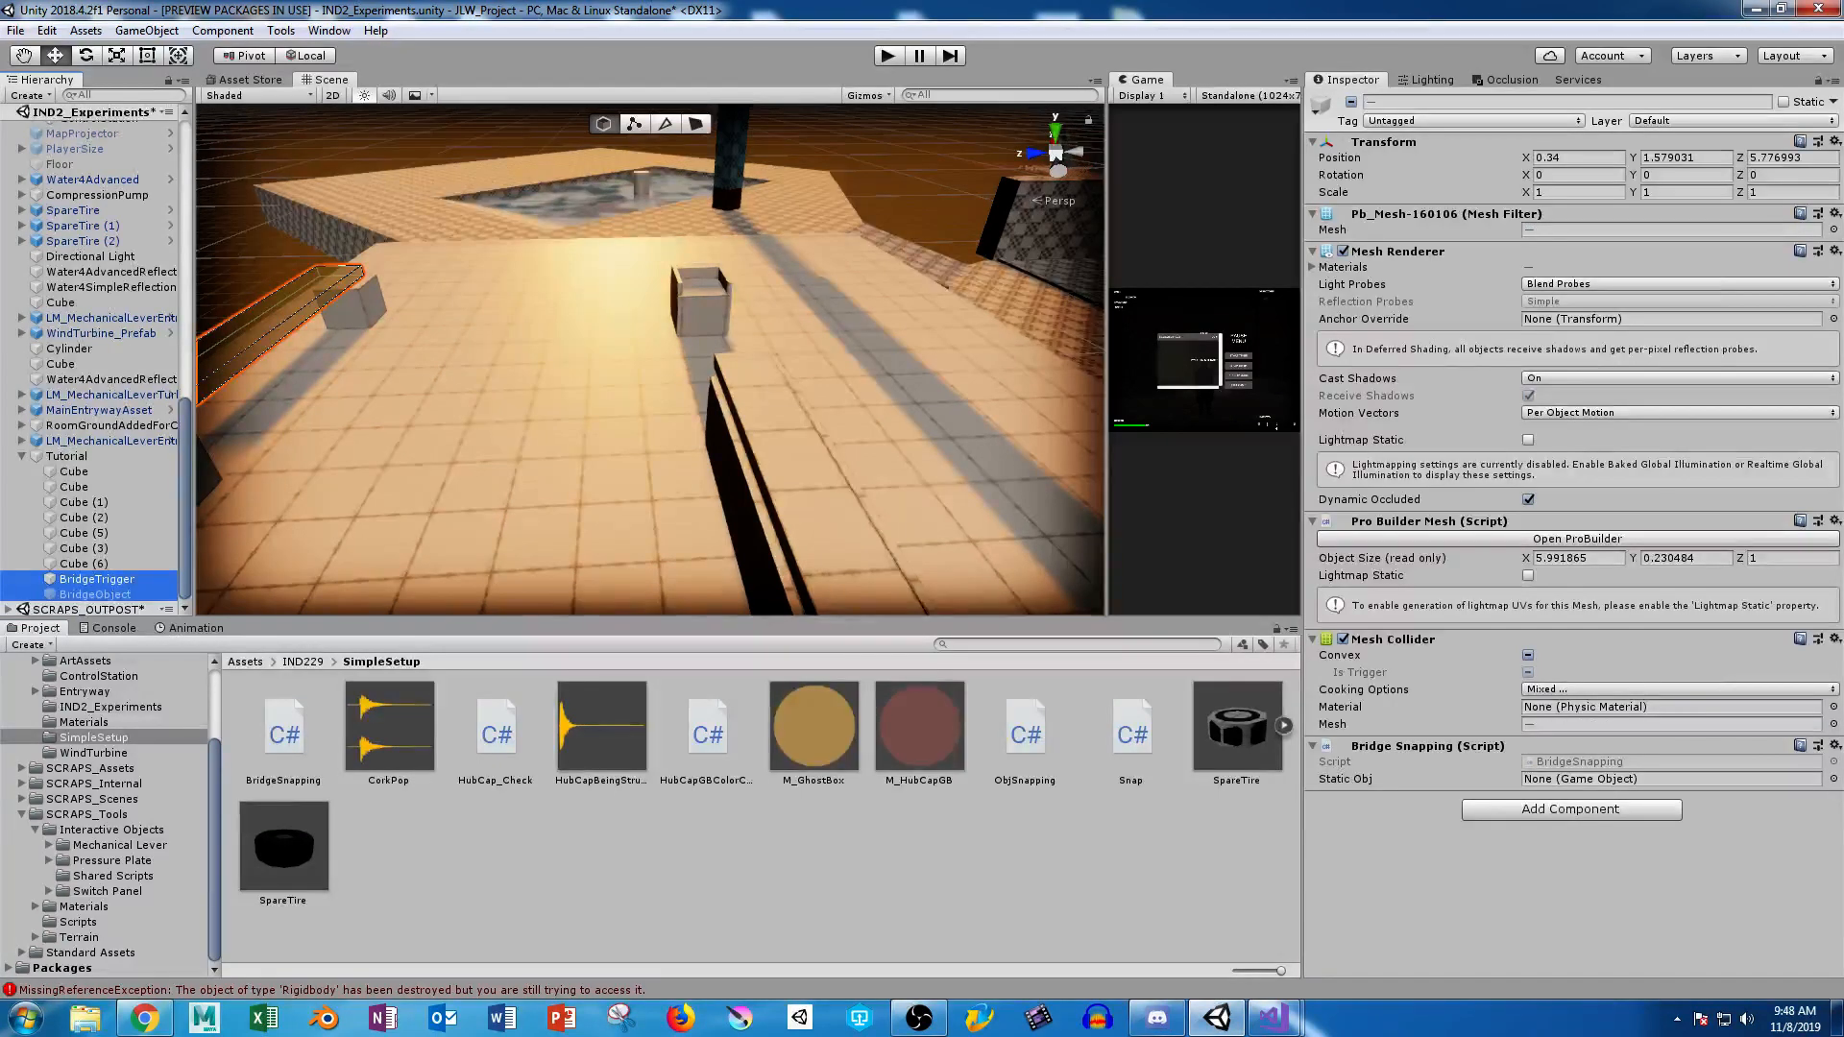
left_click_drag(97, 579, 1615, 779)
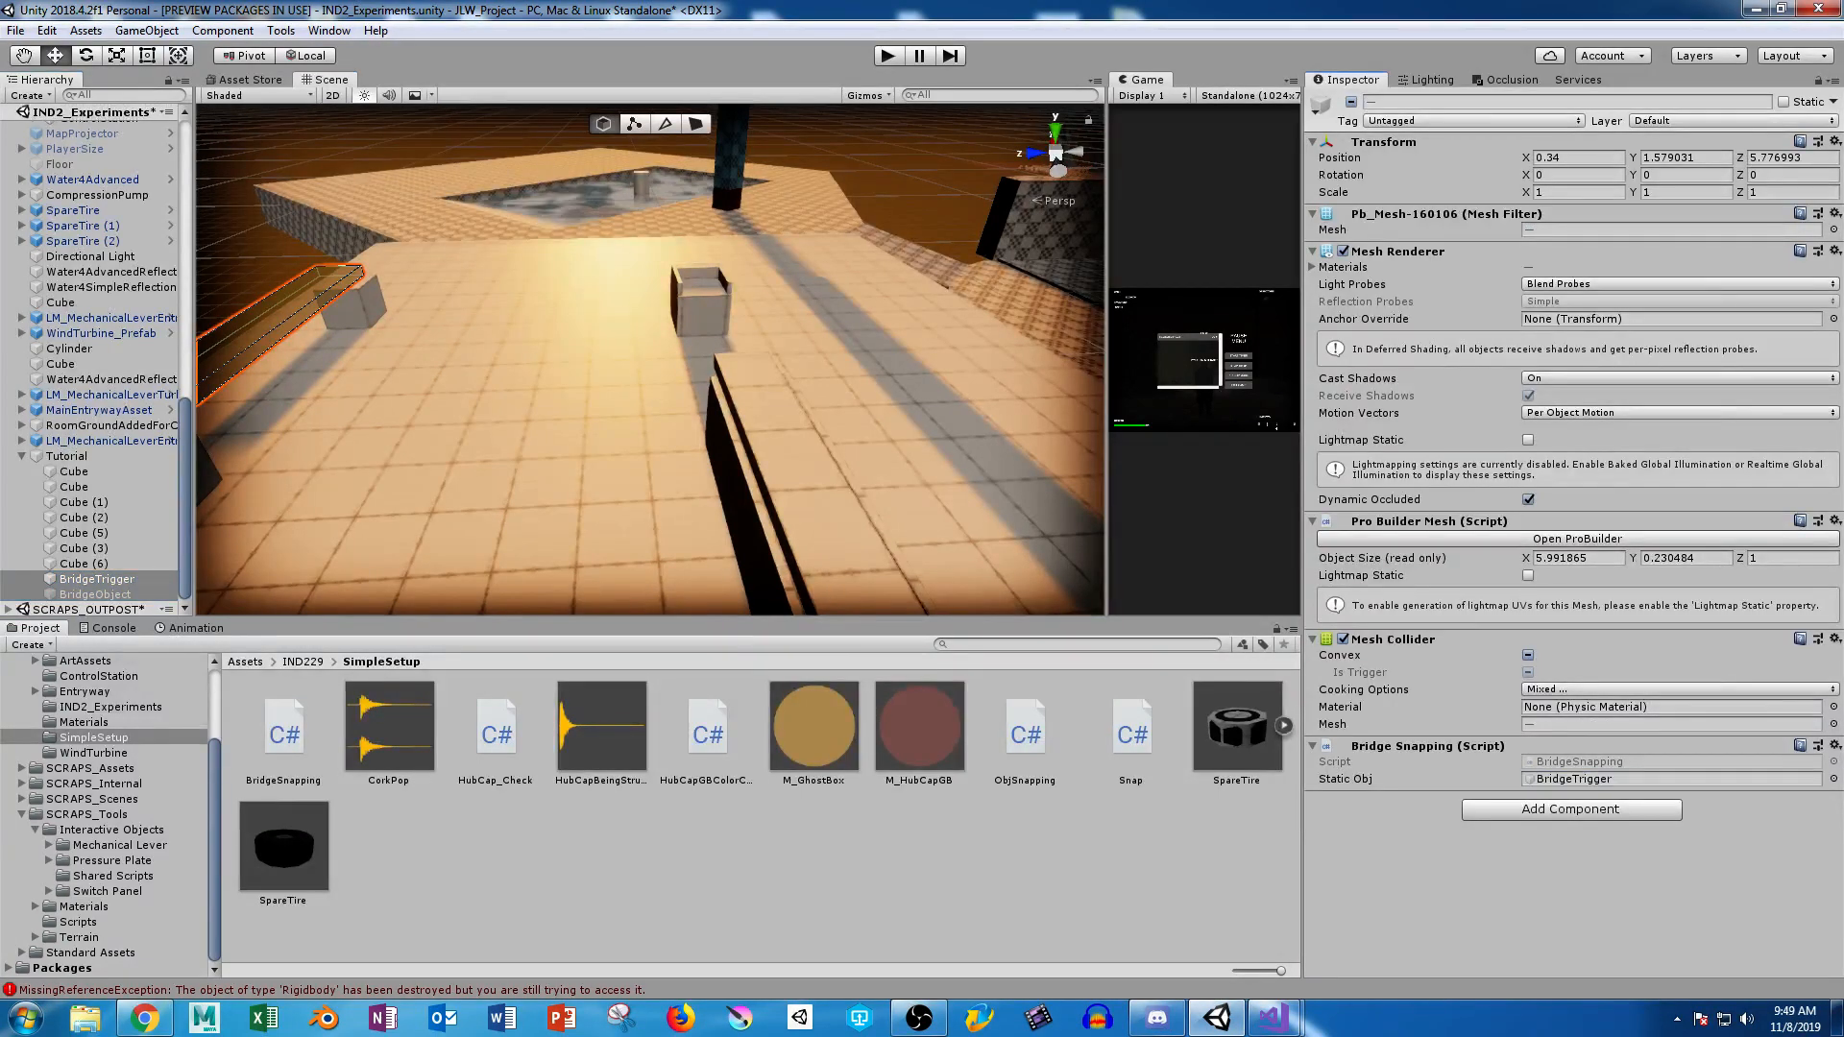
Inspect the Bridge Snapping settings of BridgeTrigger and BridgeObject individually and as a combined selection.
left_click(97, 579)
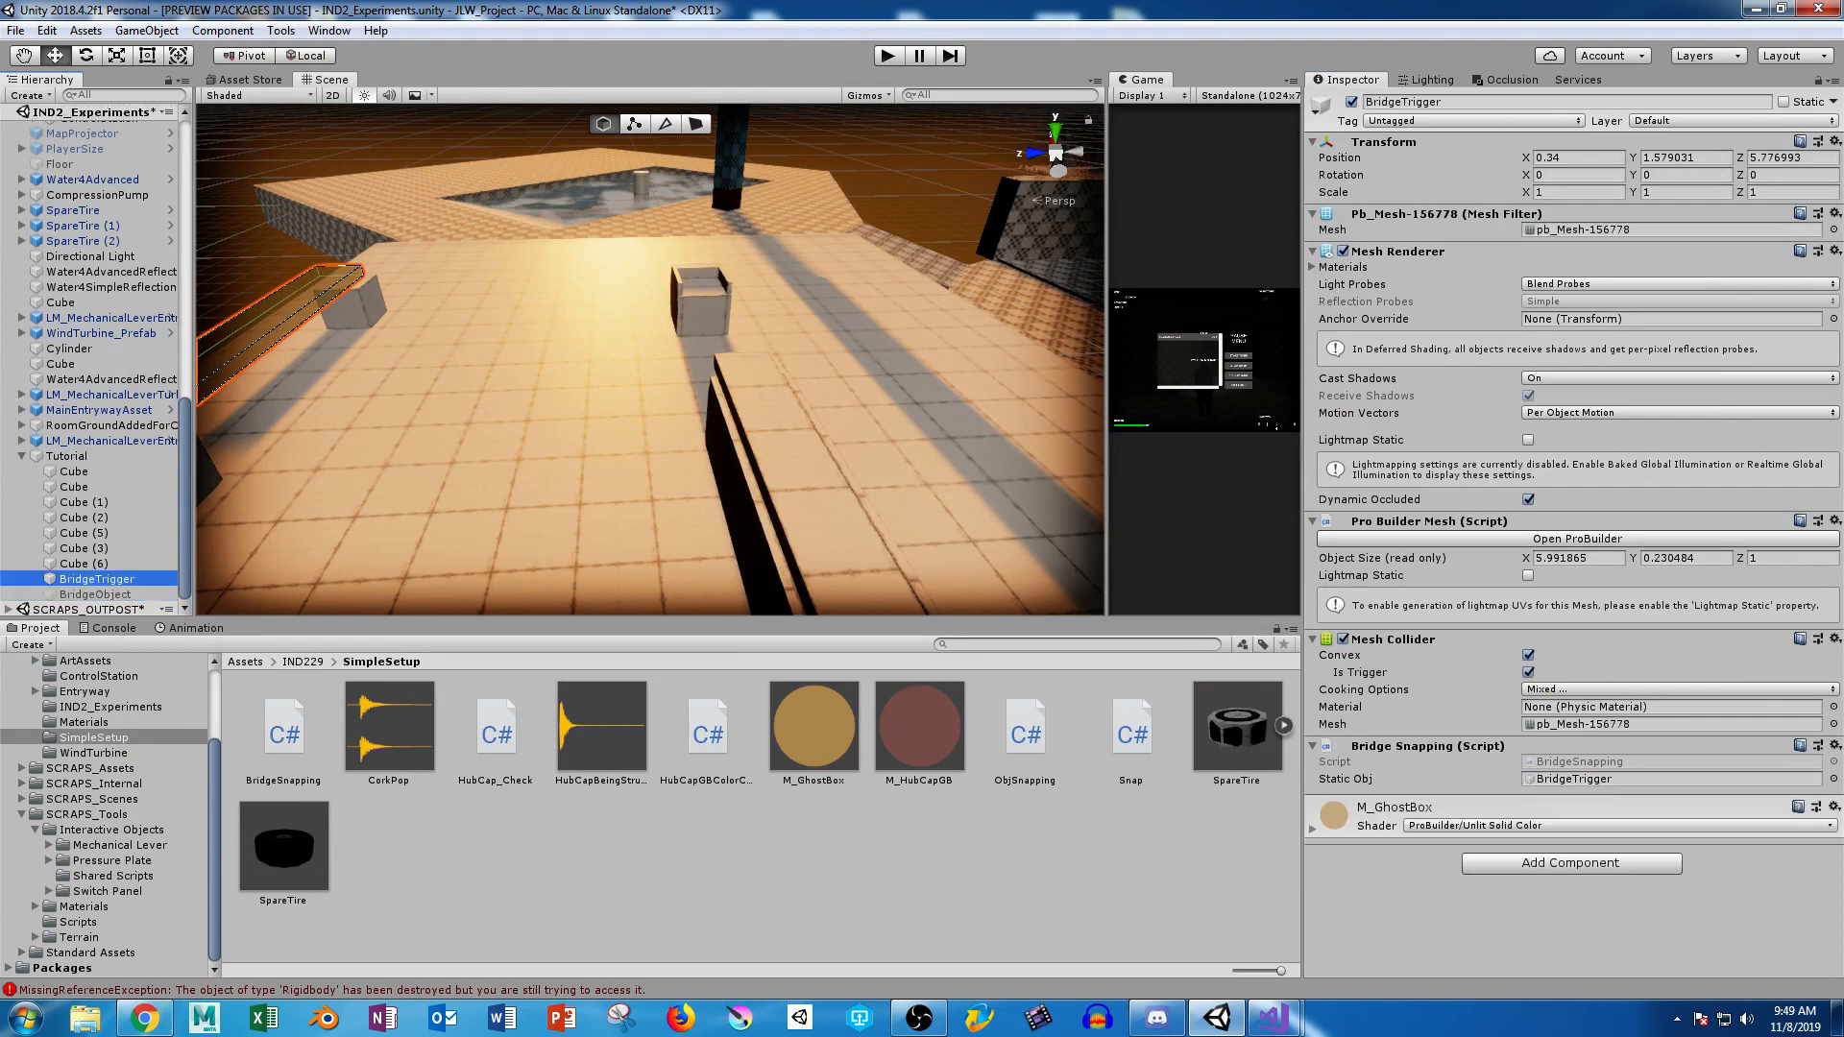
left_click(96, 595)
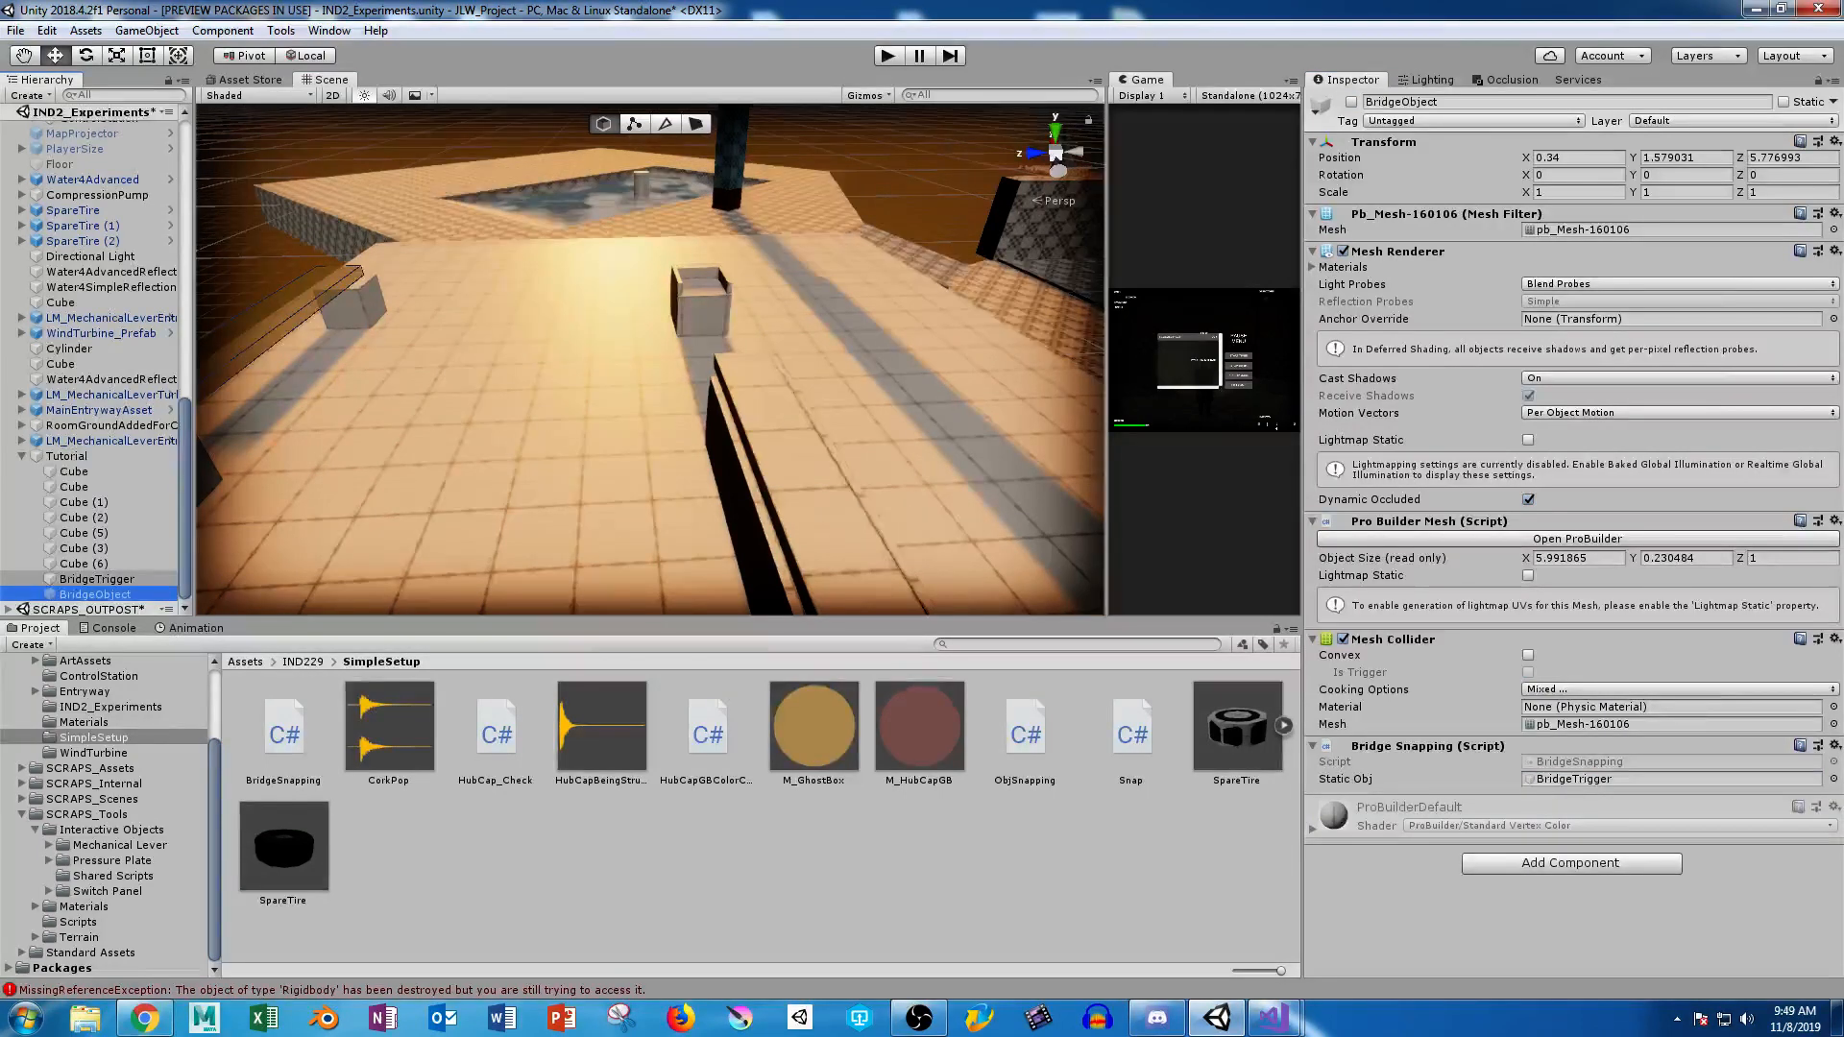
left_click(97, 580, "shift")
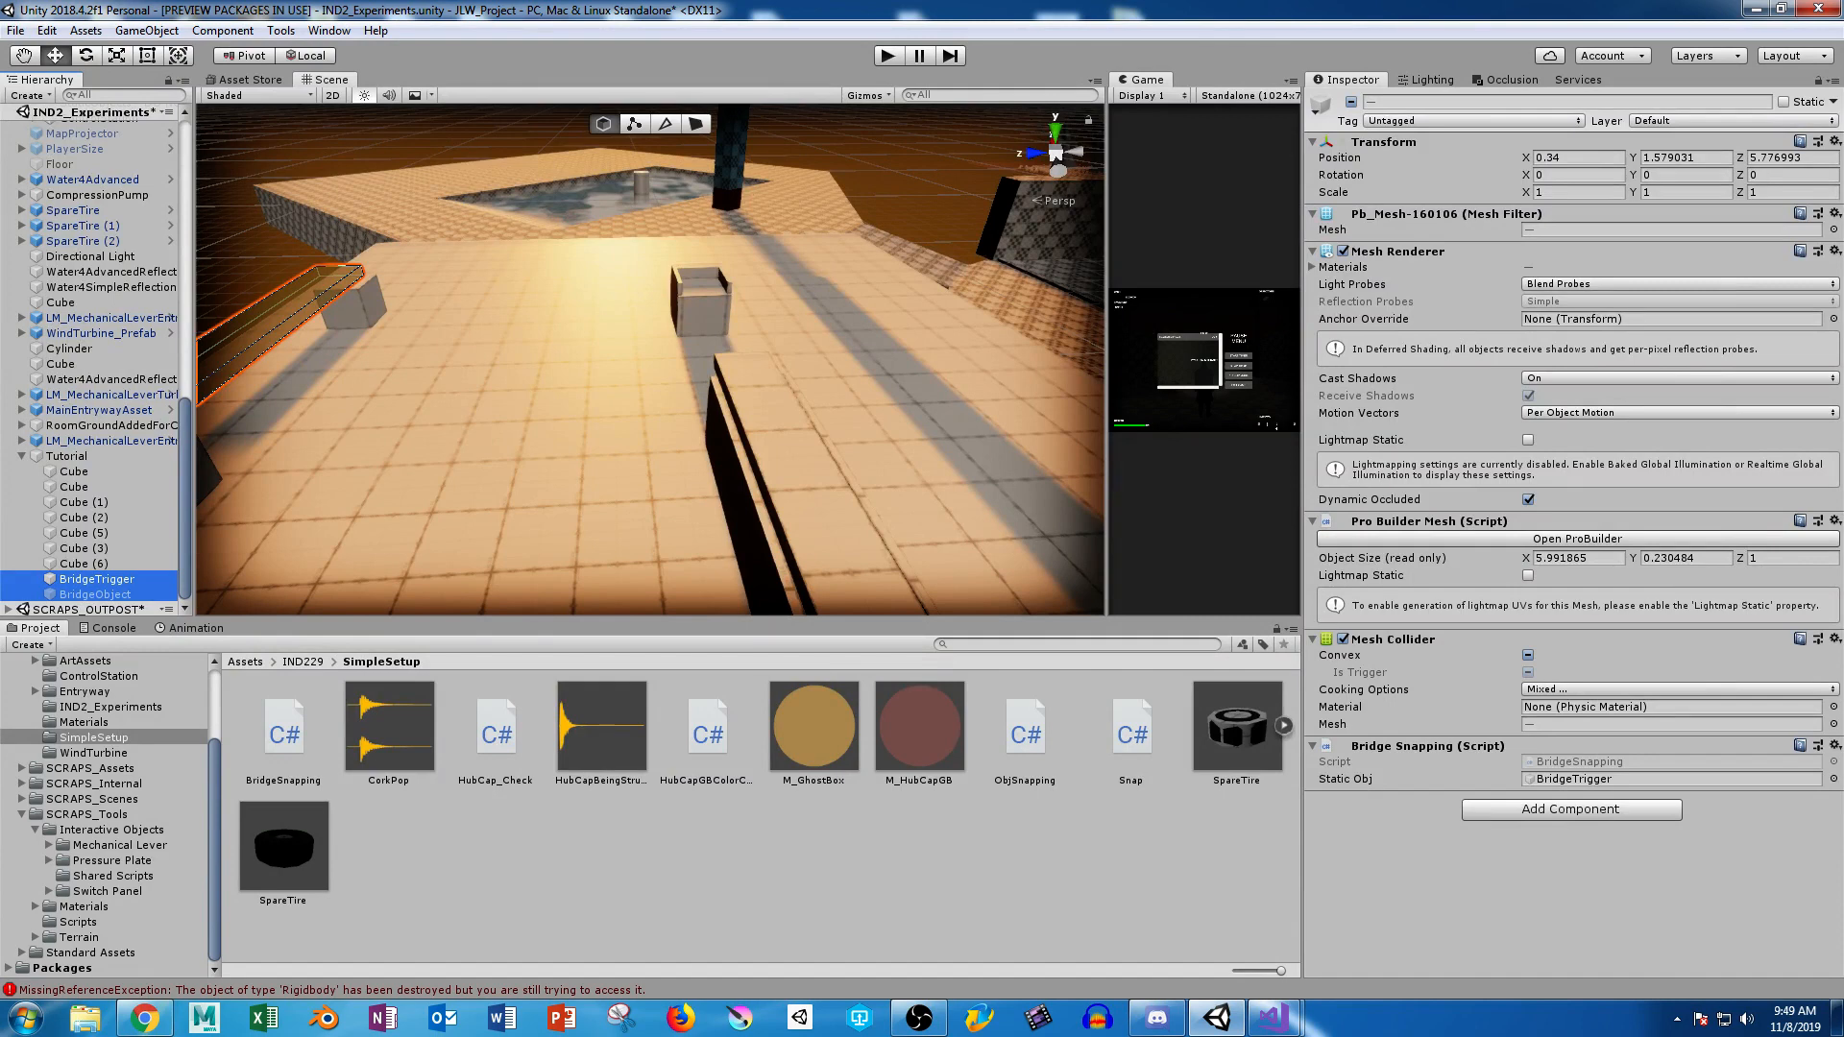
left_click(887, 56)
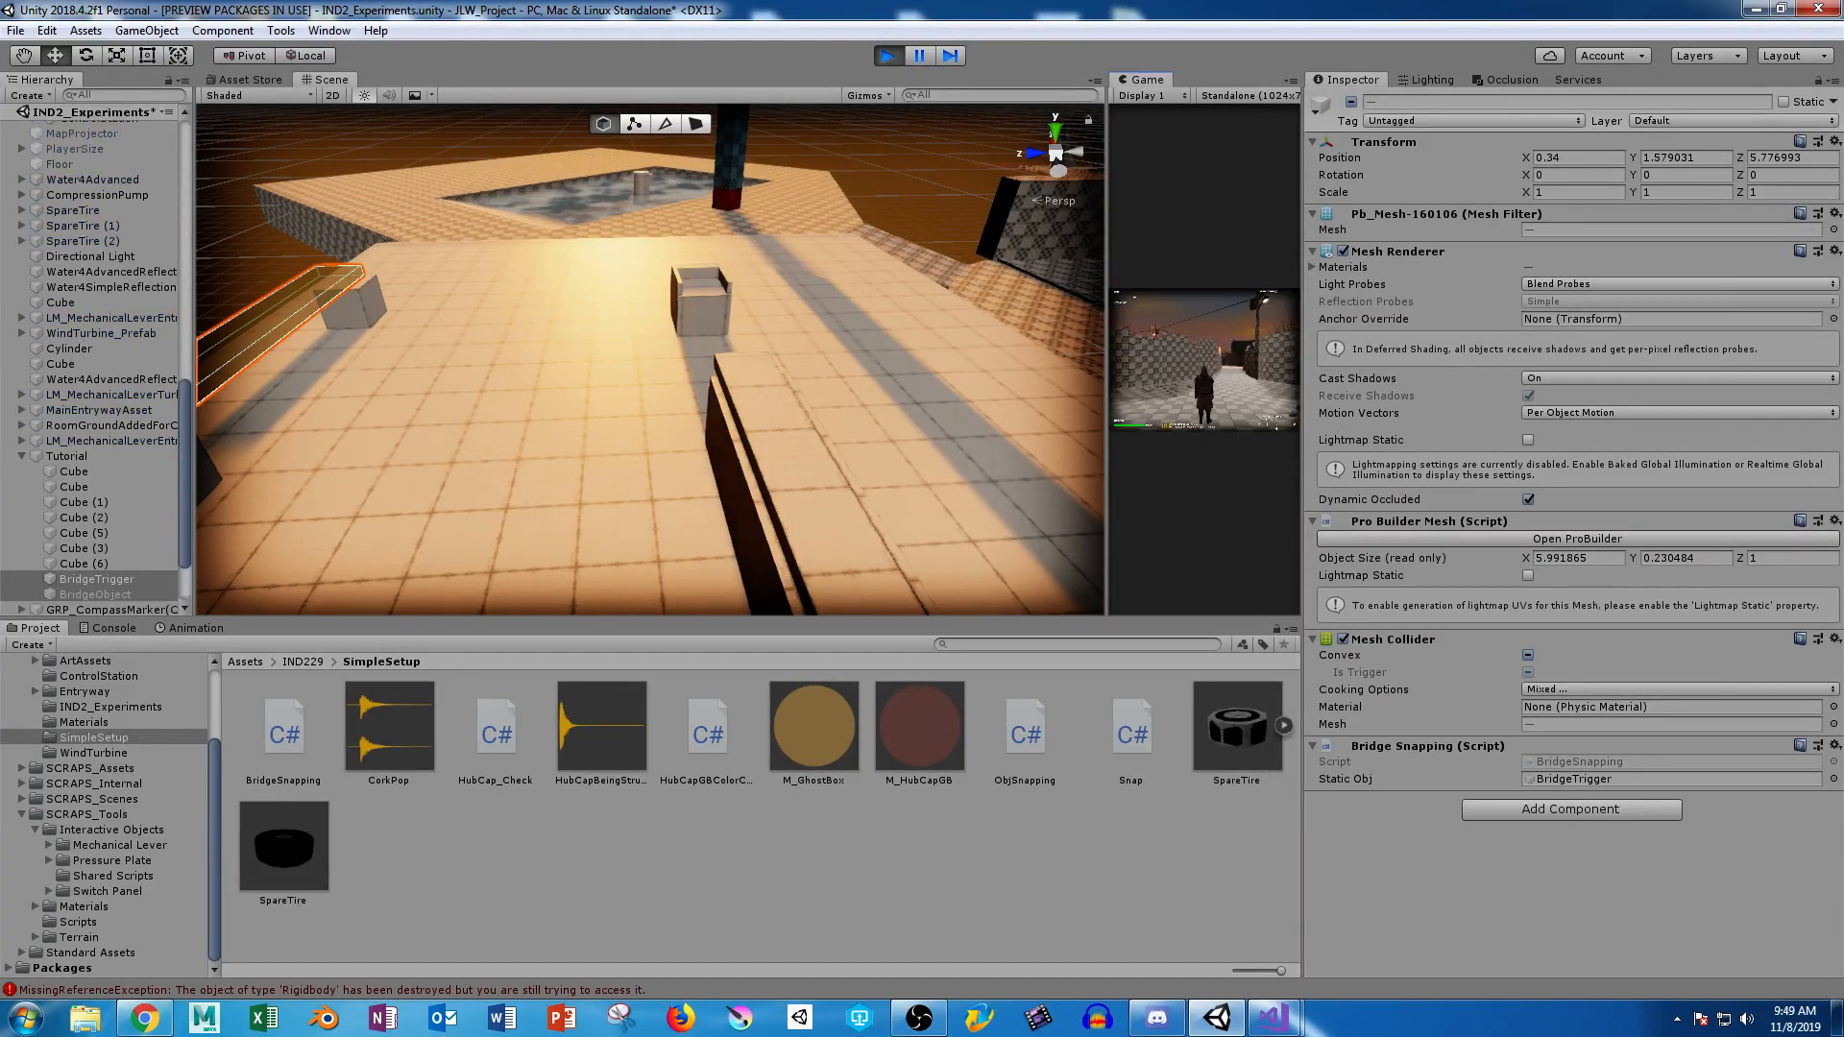
key("Escape")
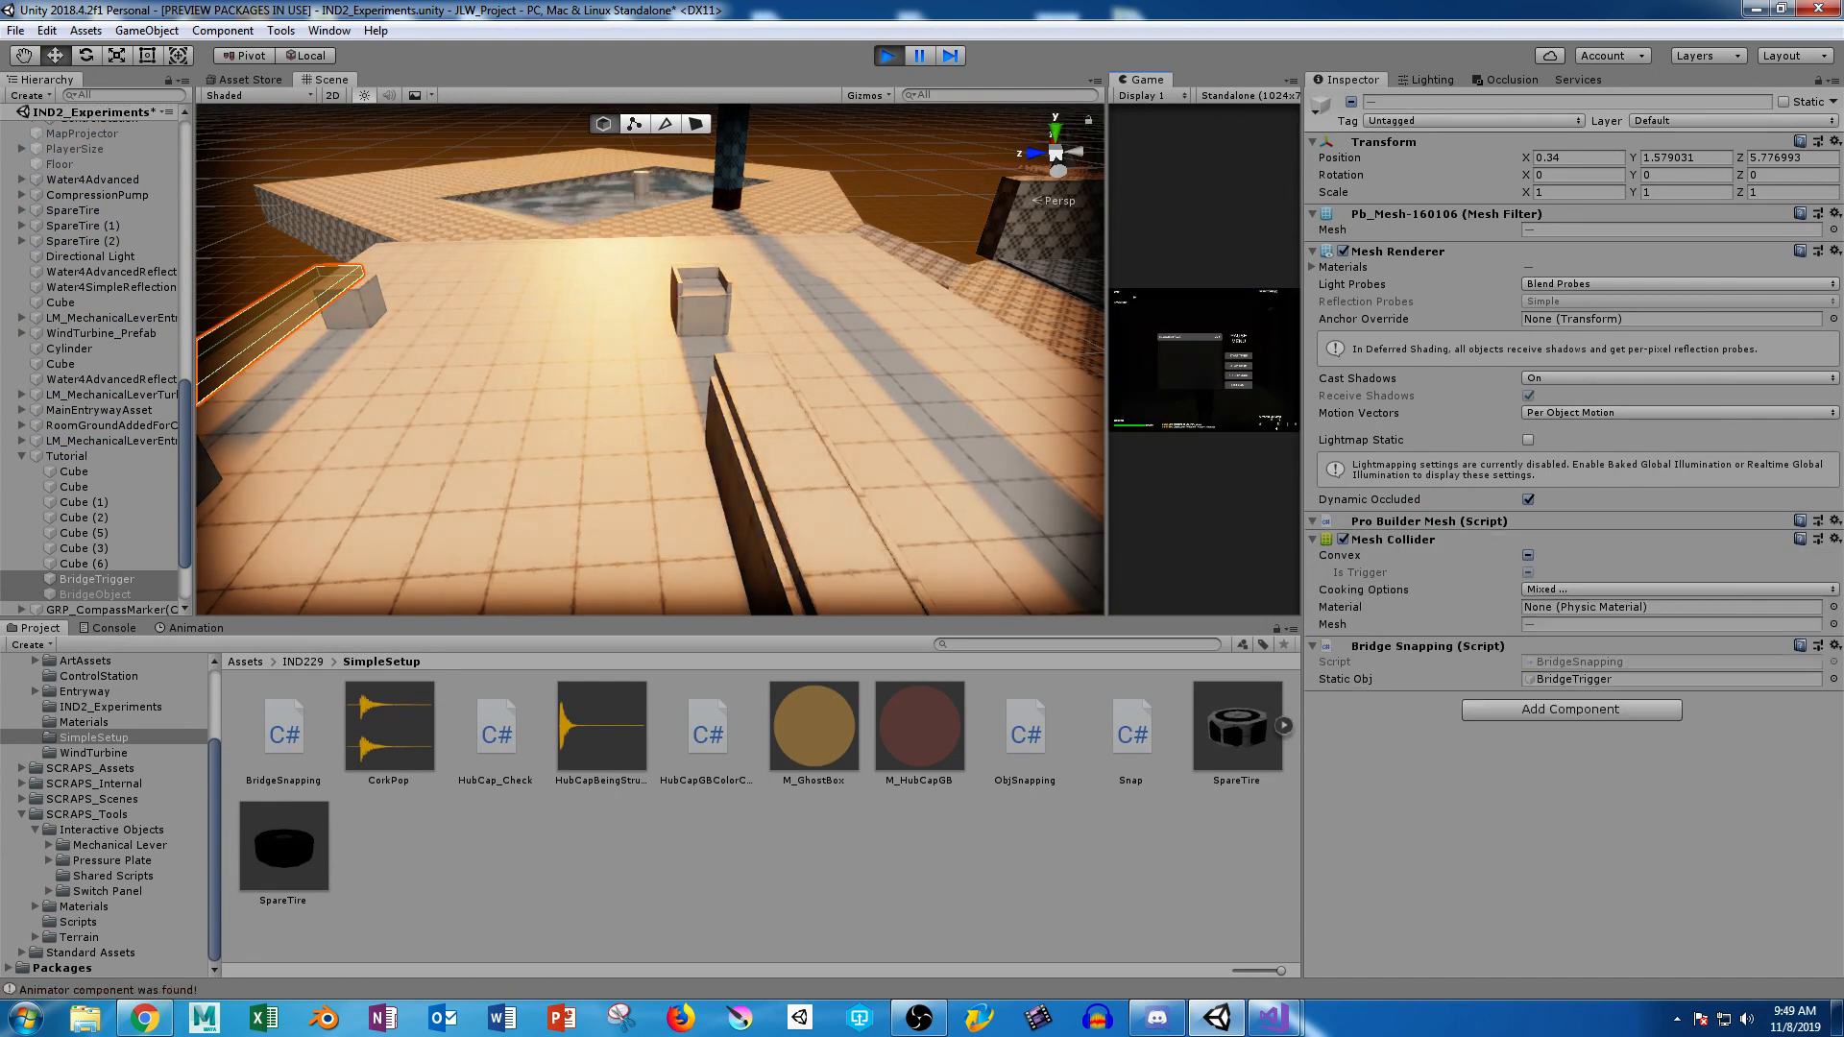
key("ctrl+p")
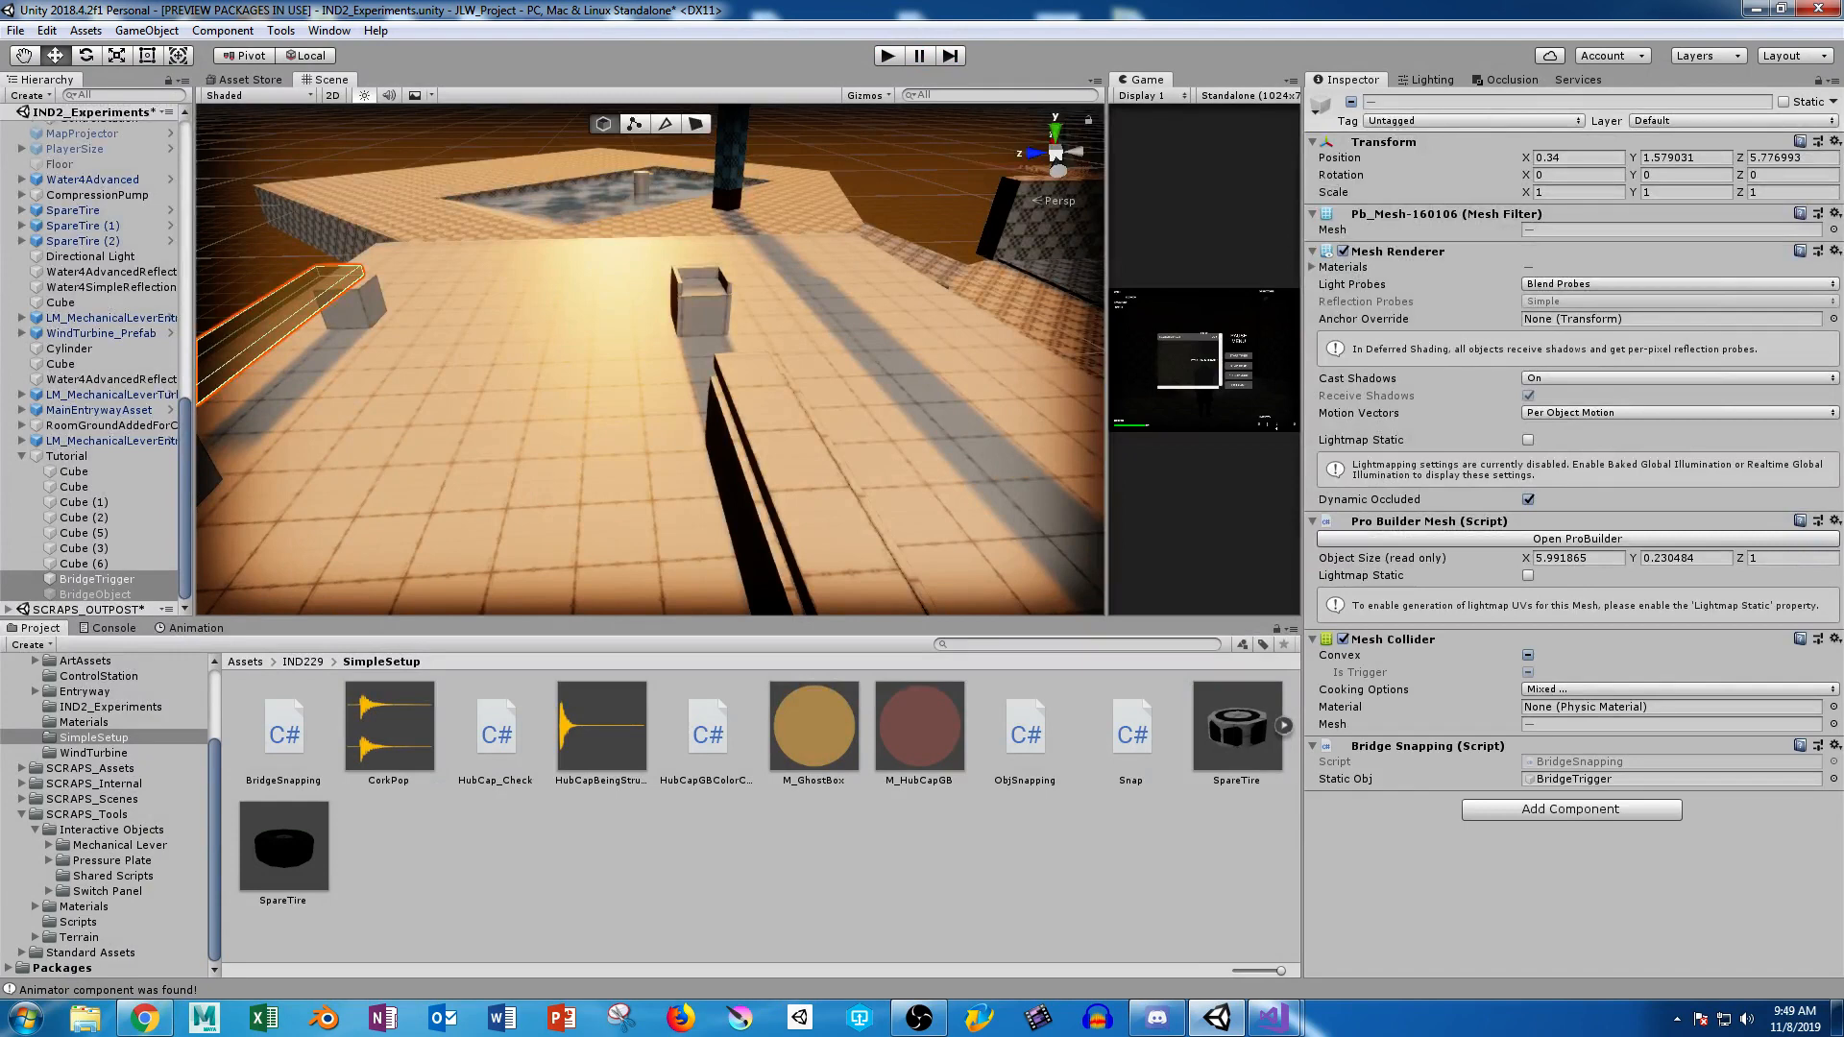
From the Cube (6) plank beside the bridge trigger, add a new tag named "bridge" to the project.
middle_click_drag(557, 374, 759, 340)
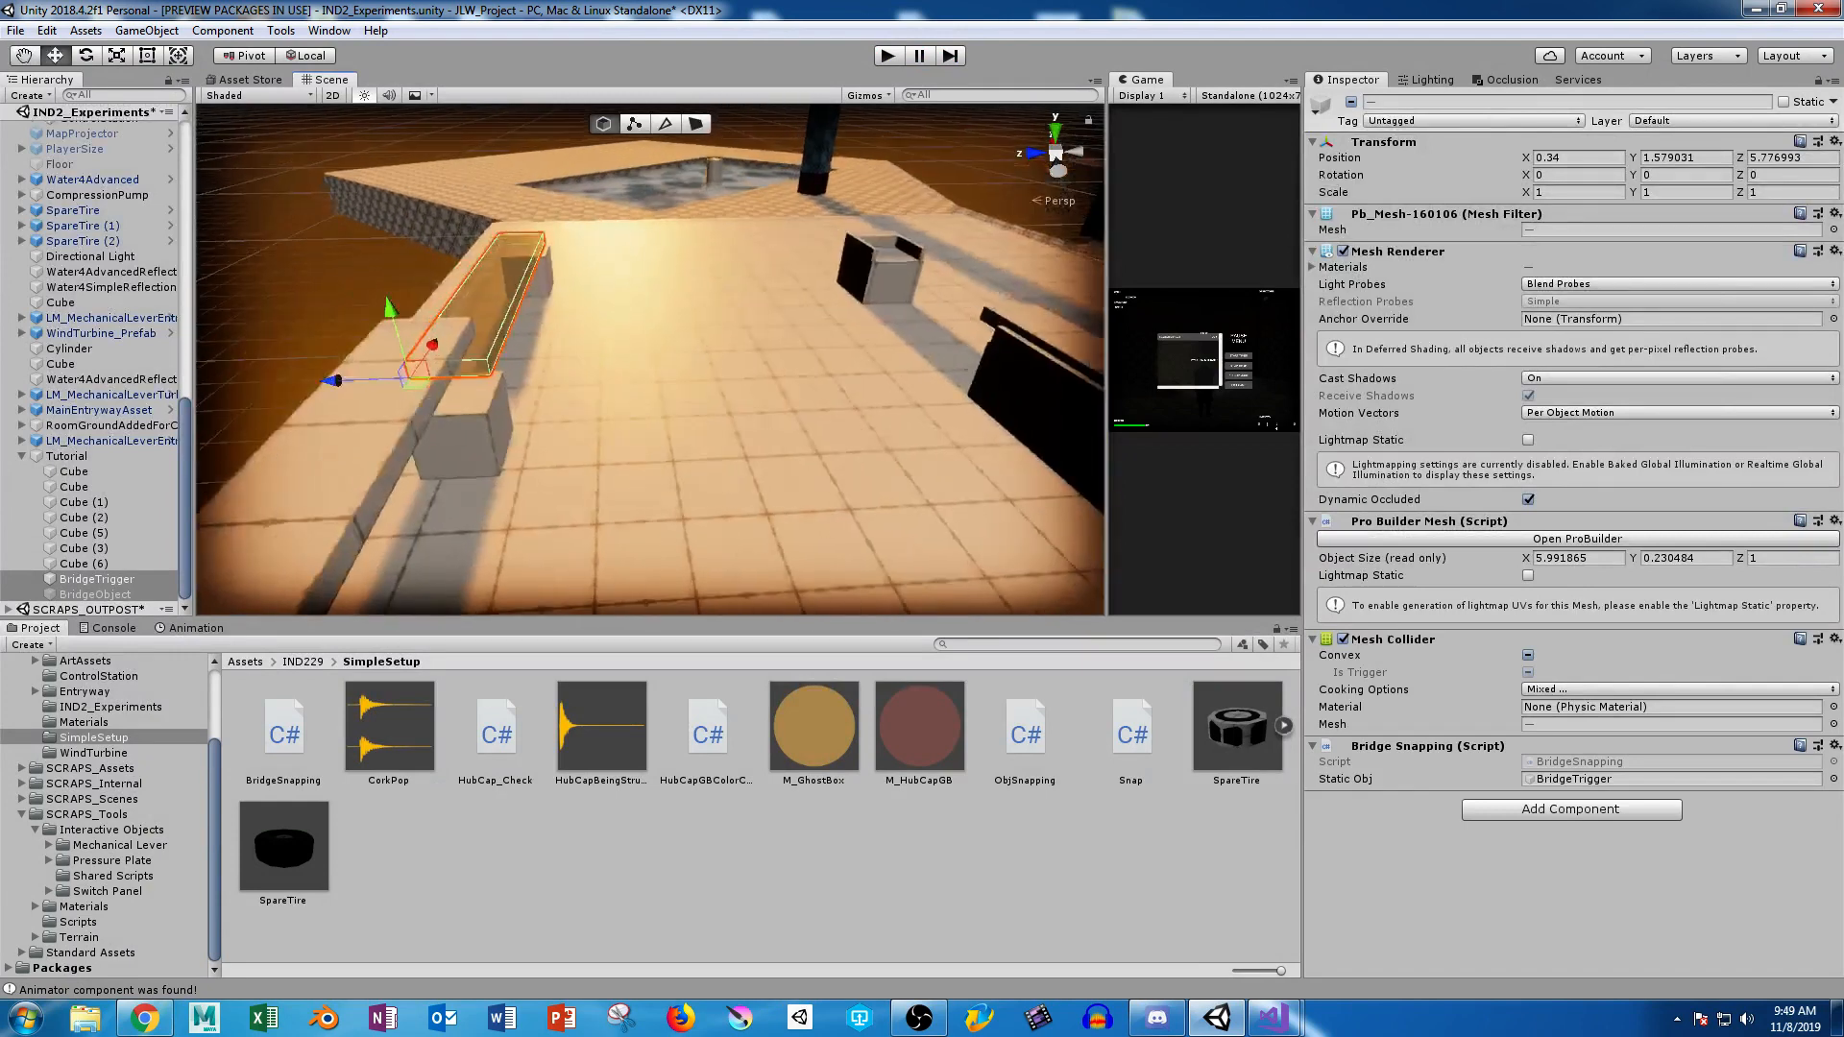
left_click(370, 413)
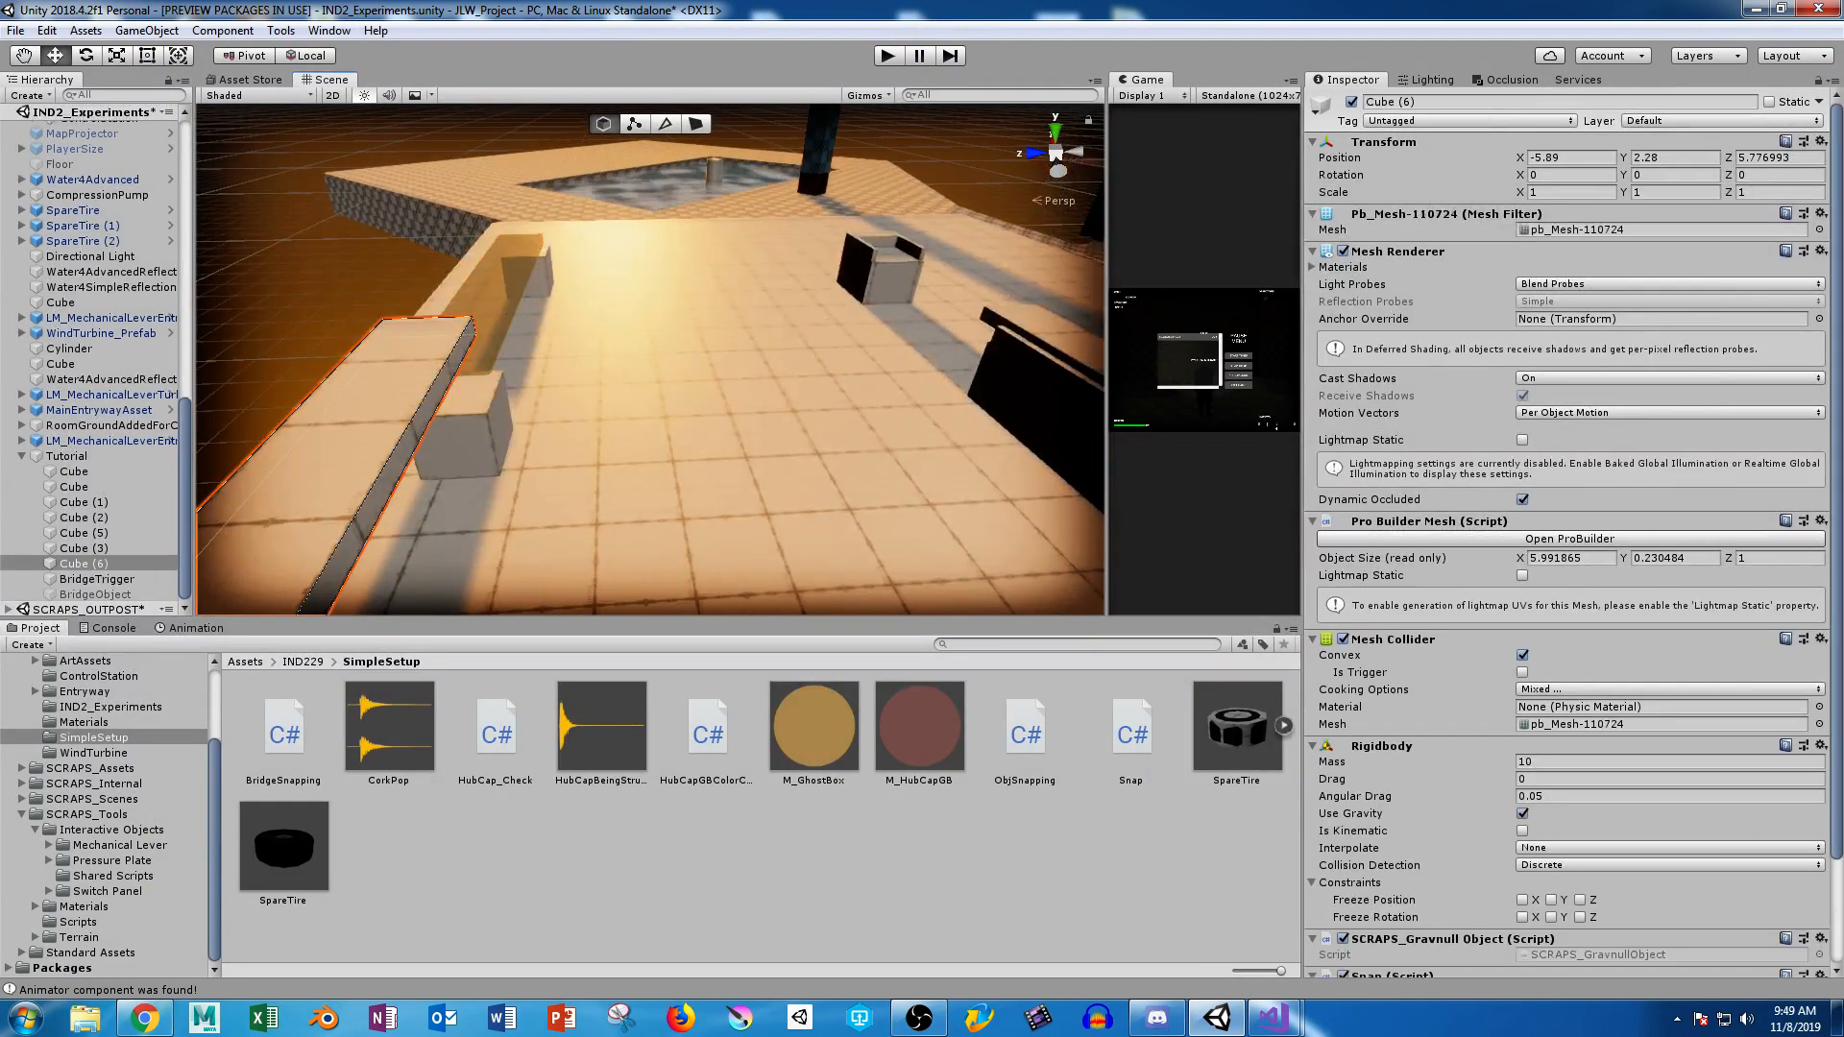
left_click(1470, 121)
left_click(1421, 360)
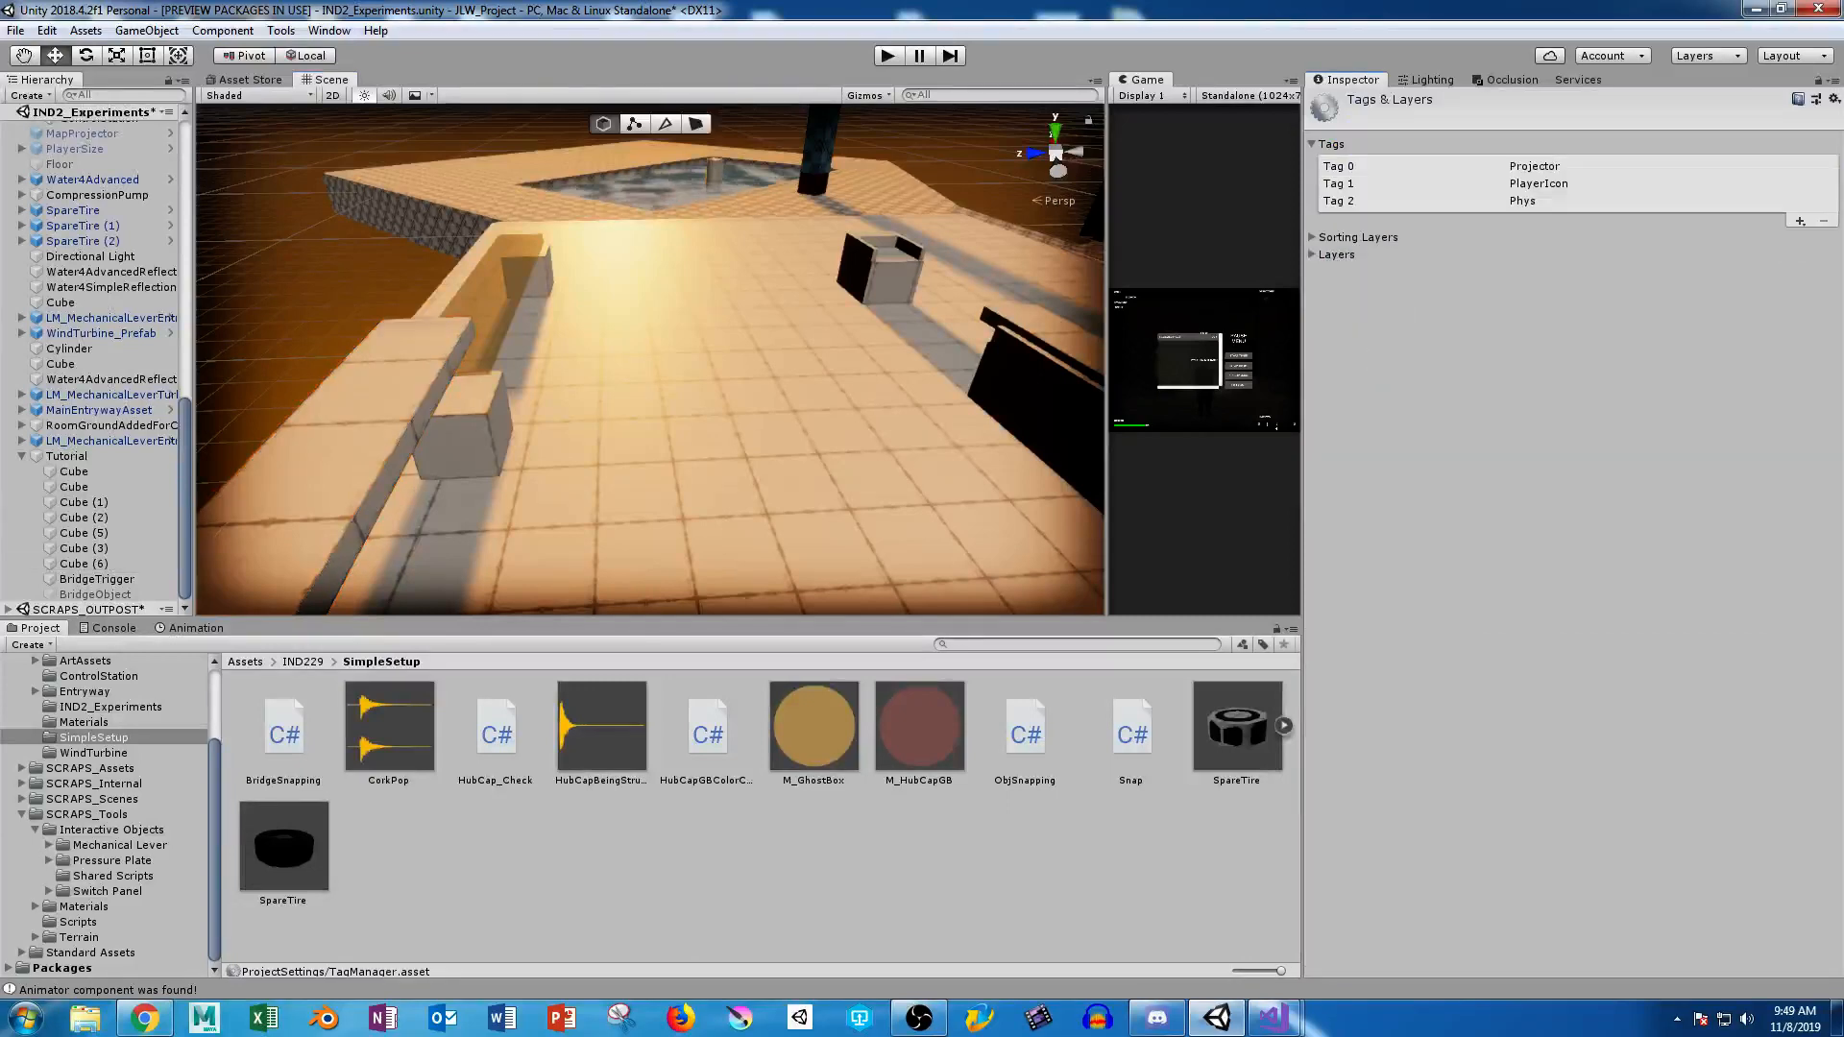
left_click(1801, 221)
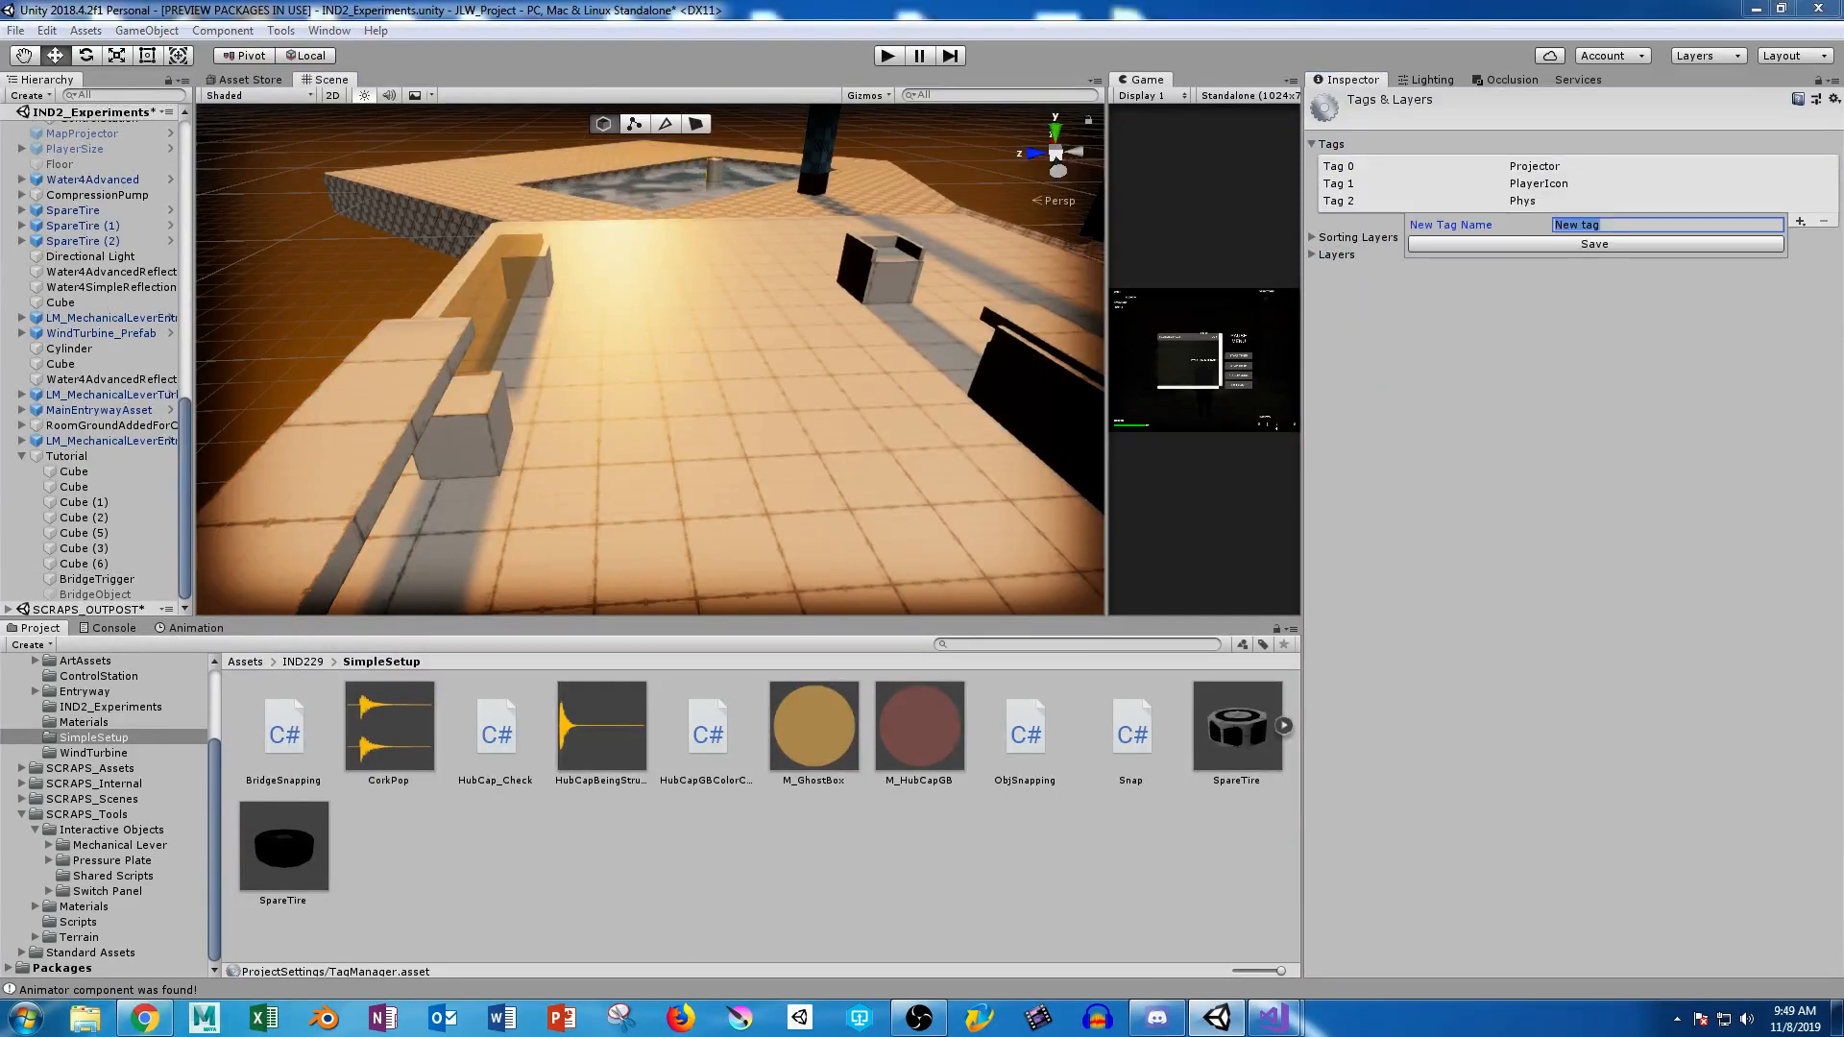
type("bridge")
key("Return")
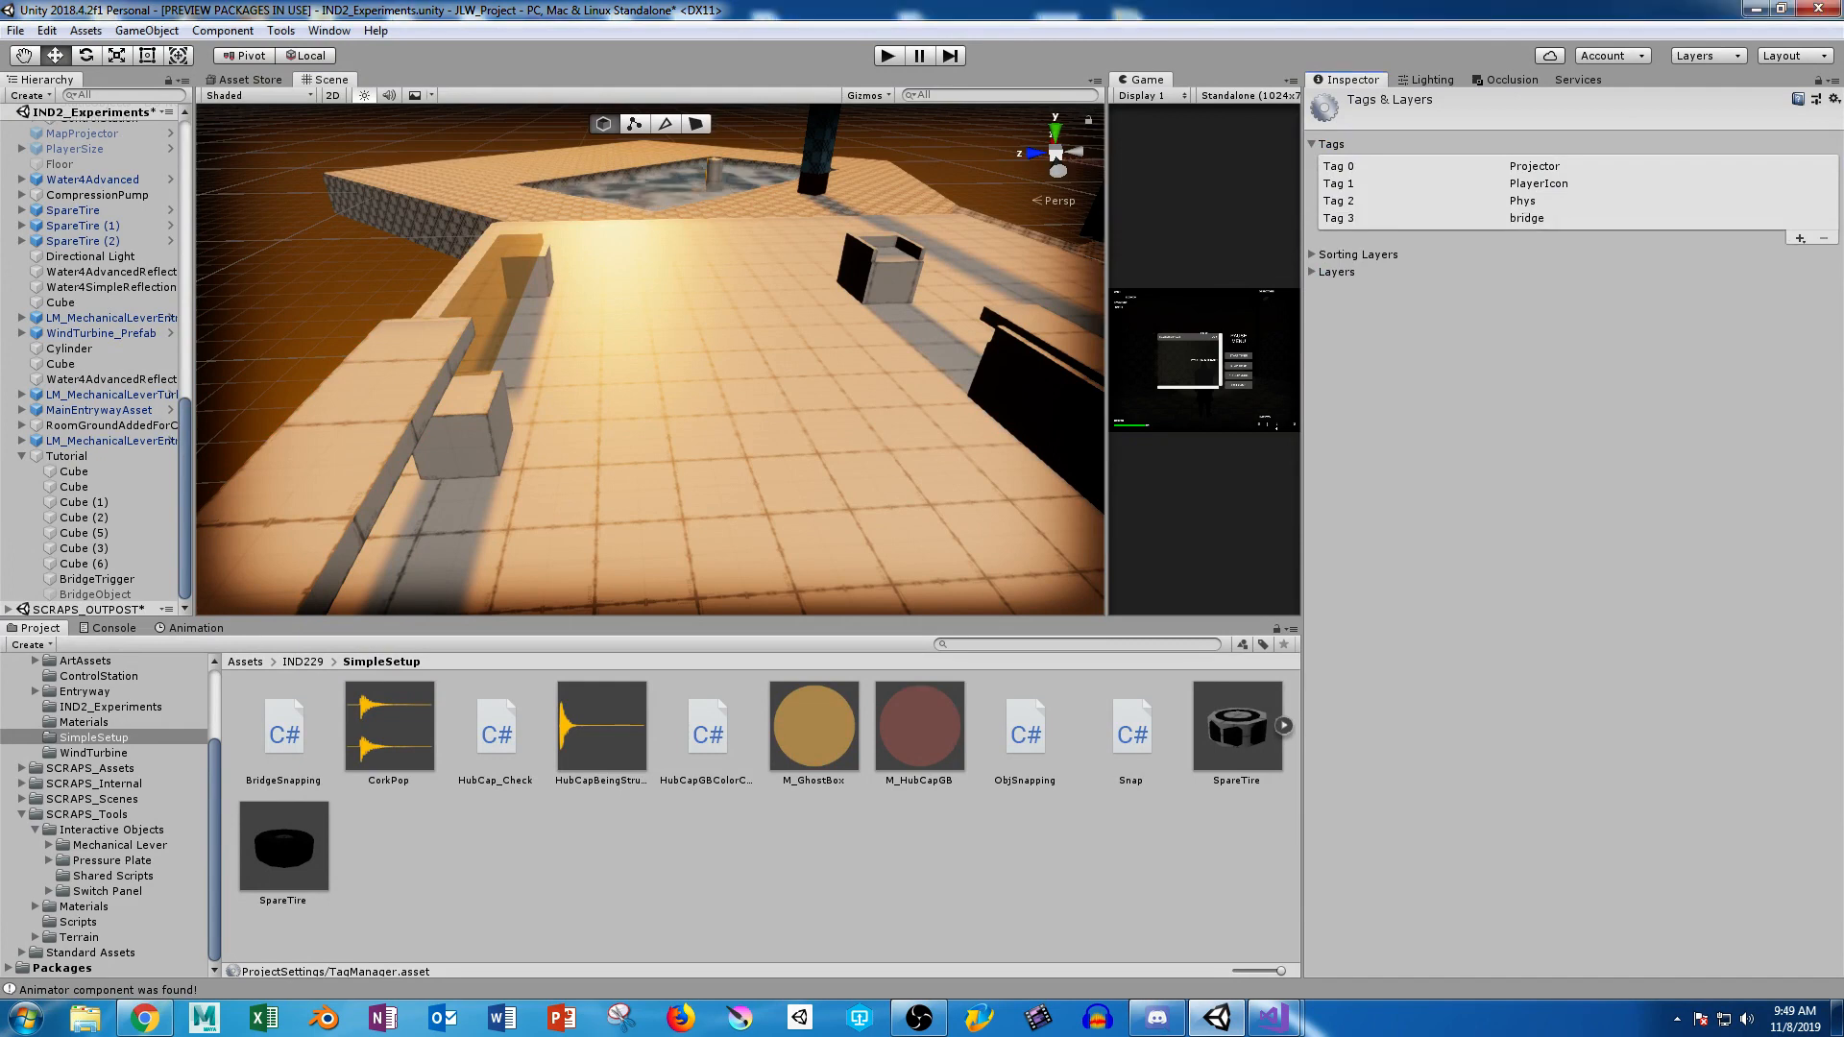
Assign the bridge tag to the Cube (6) plank.
left_click(361, 423)
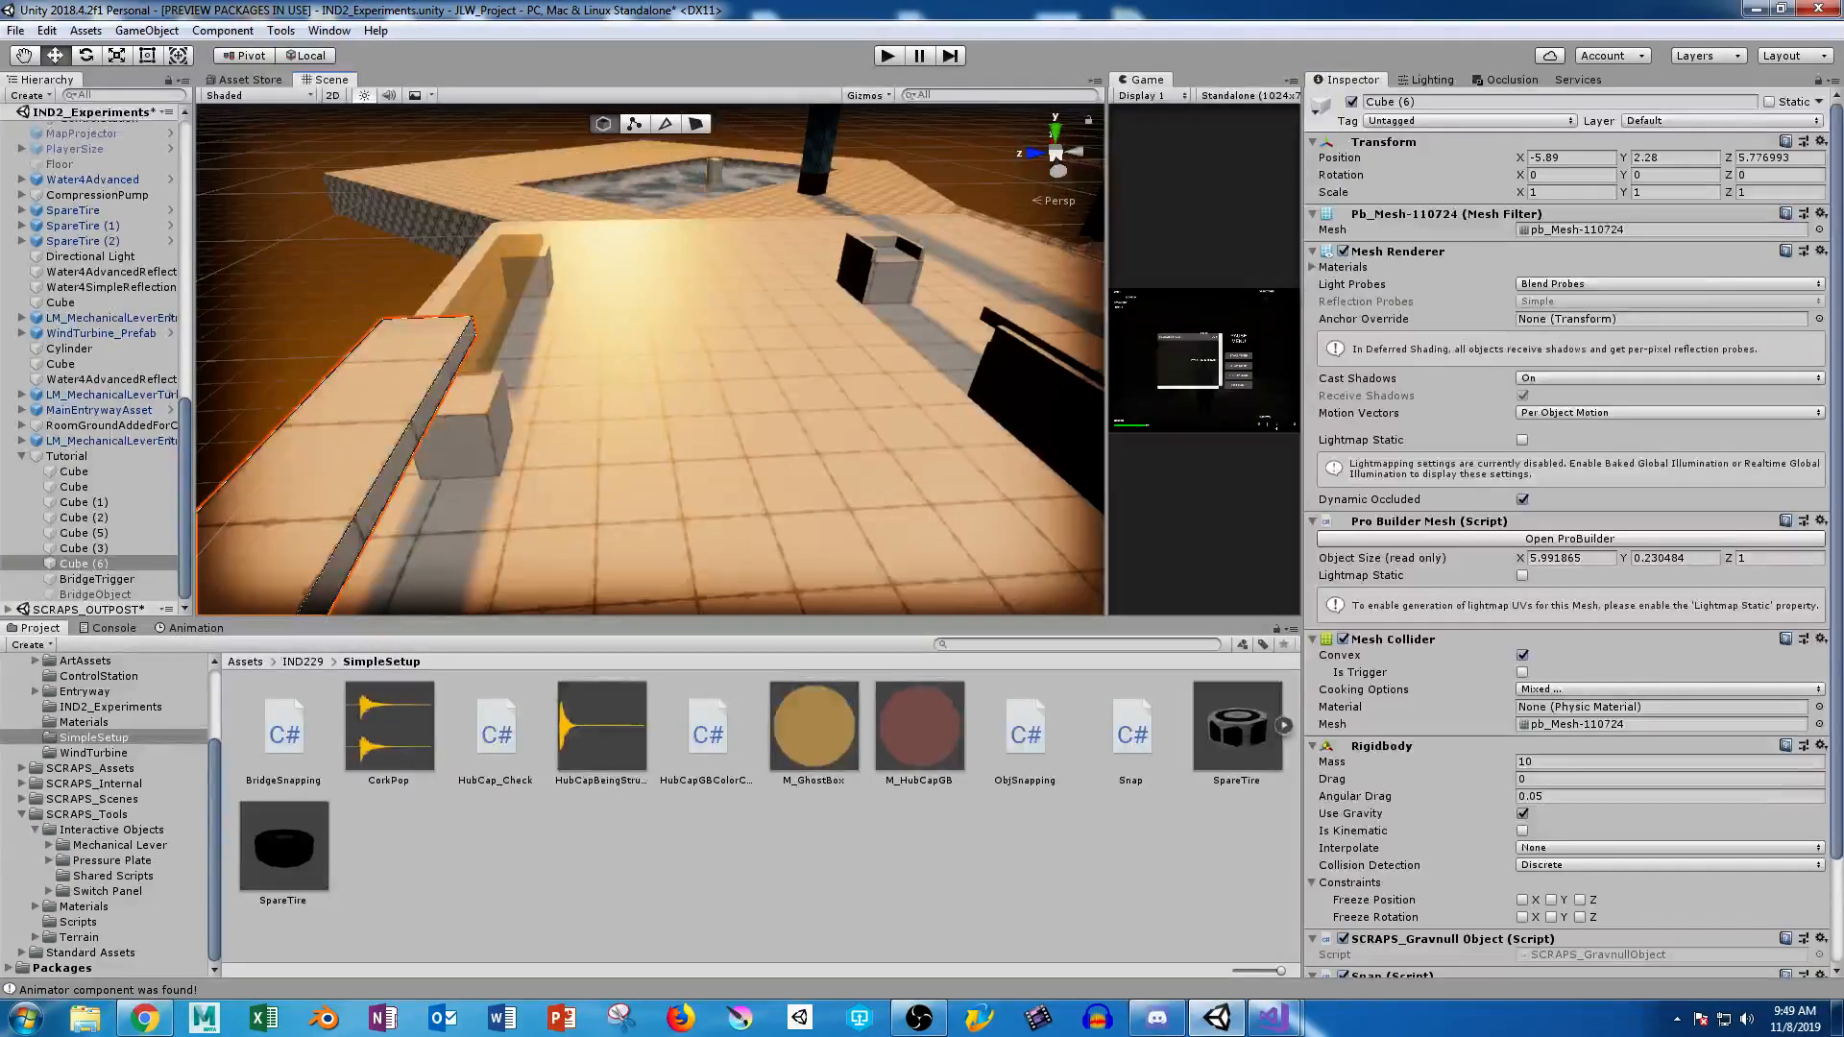
left_click(1470, 121)
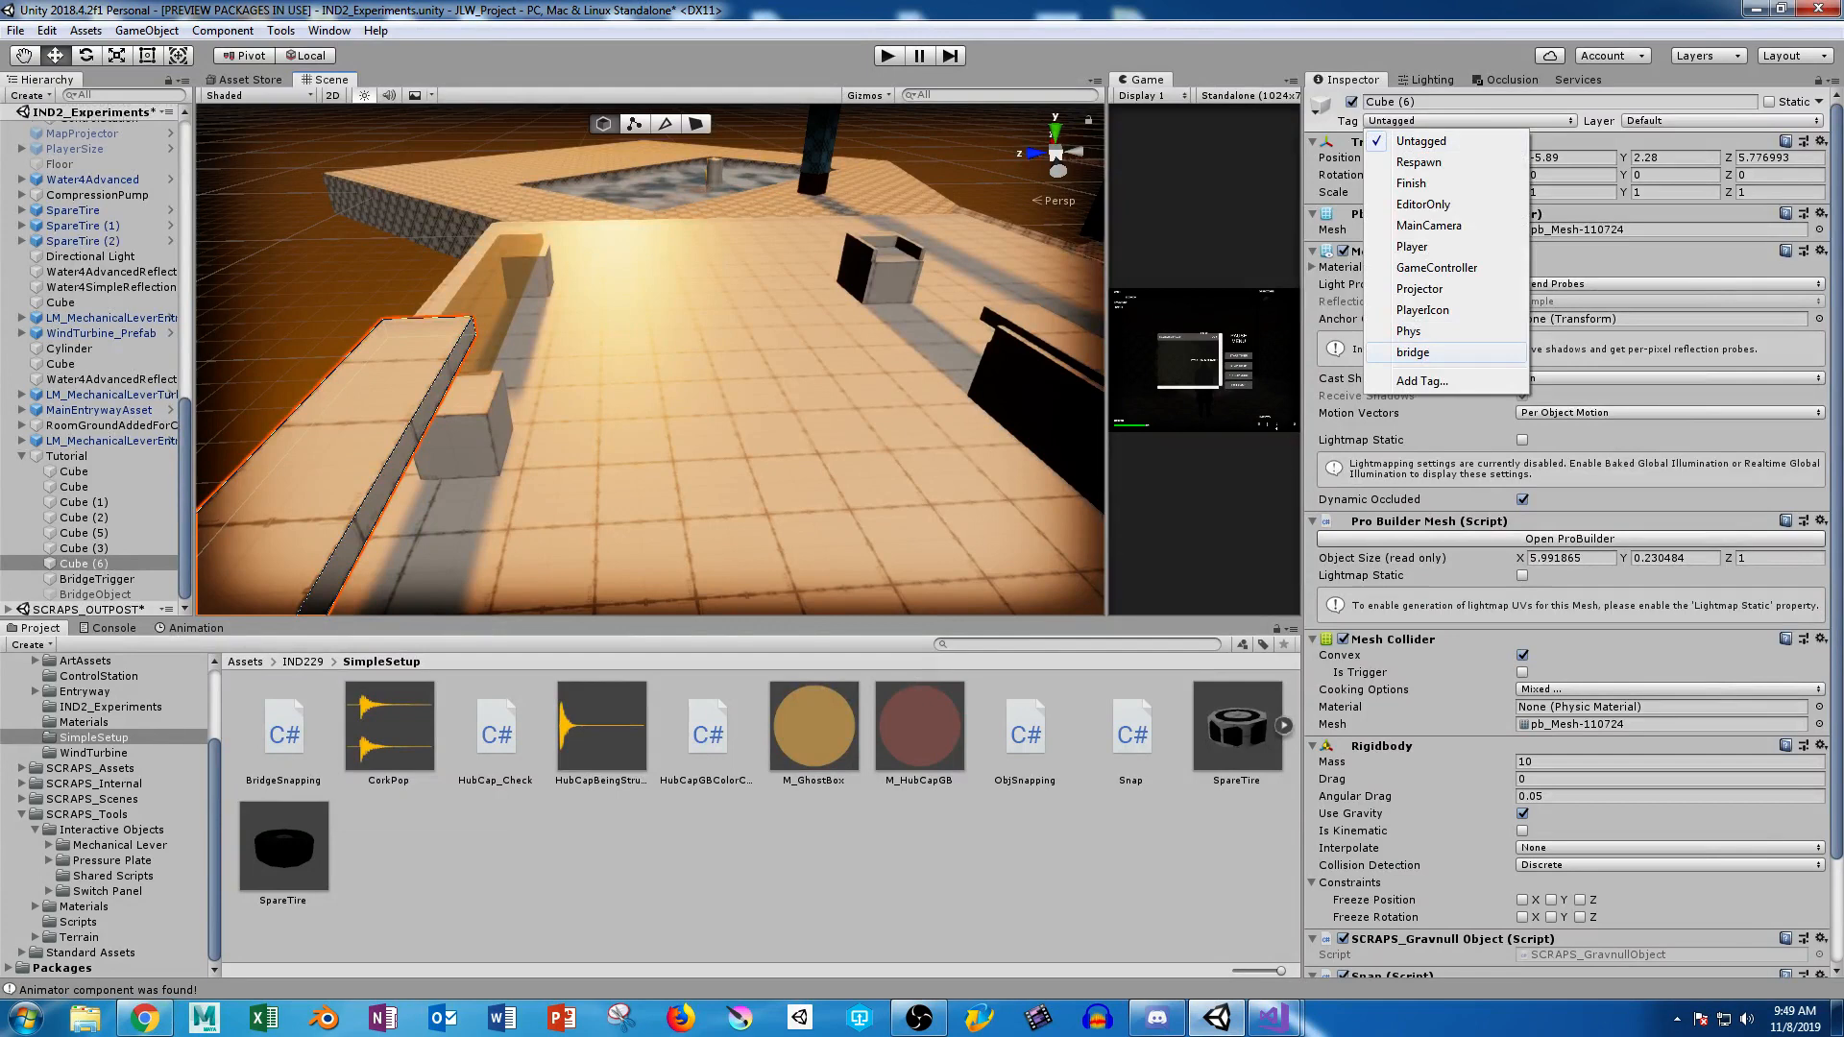
left_click(1431, 352)
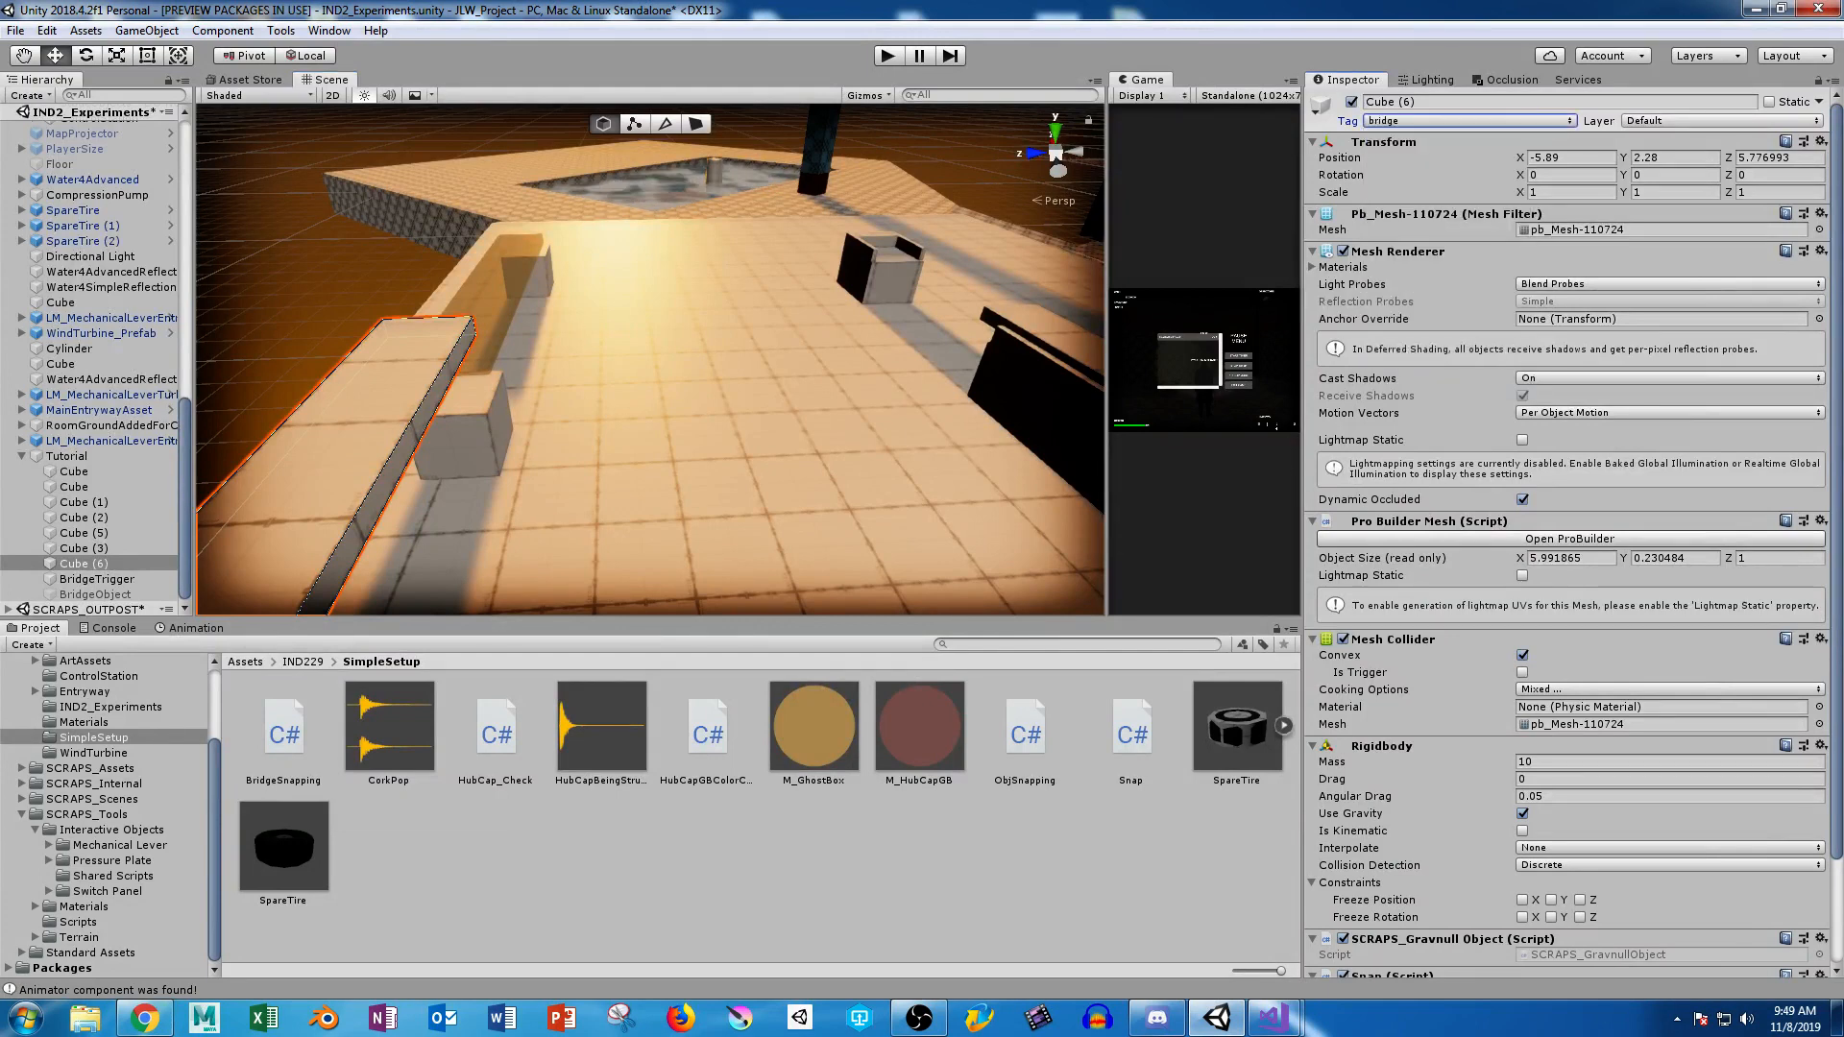
Remove the Snap script component from the Cube (6) plank.
scroll(1566, 537, "down", 3)
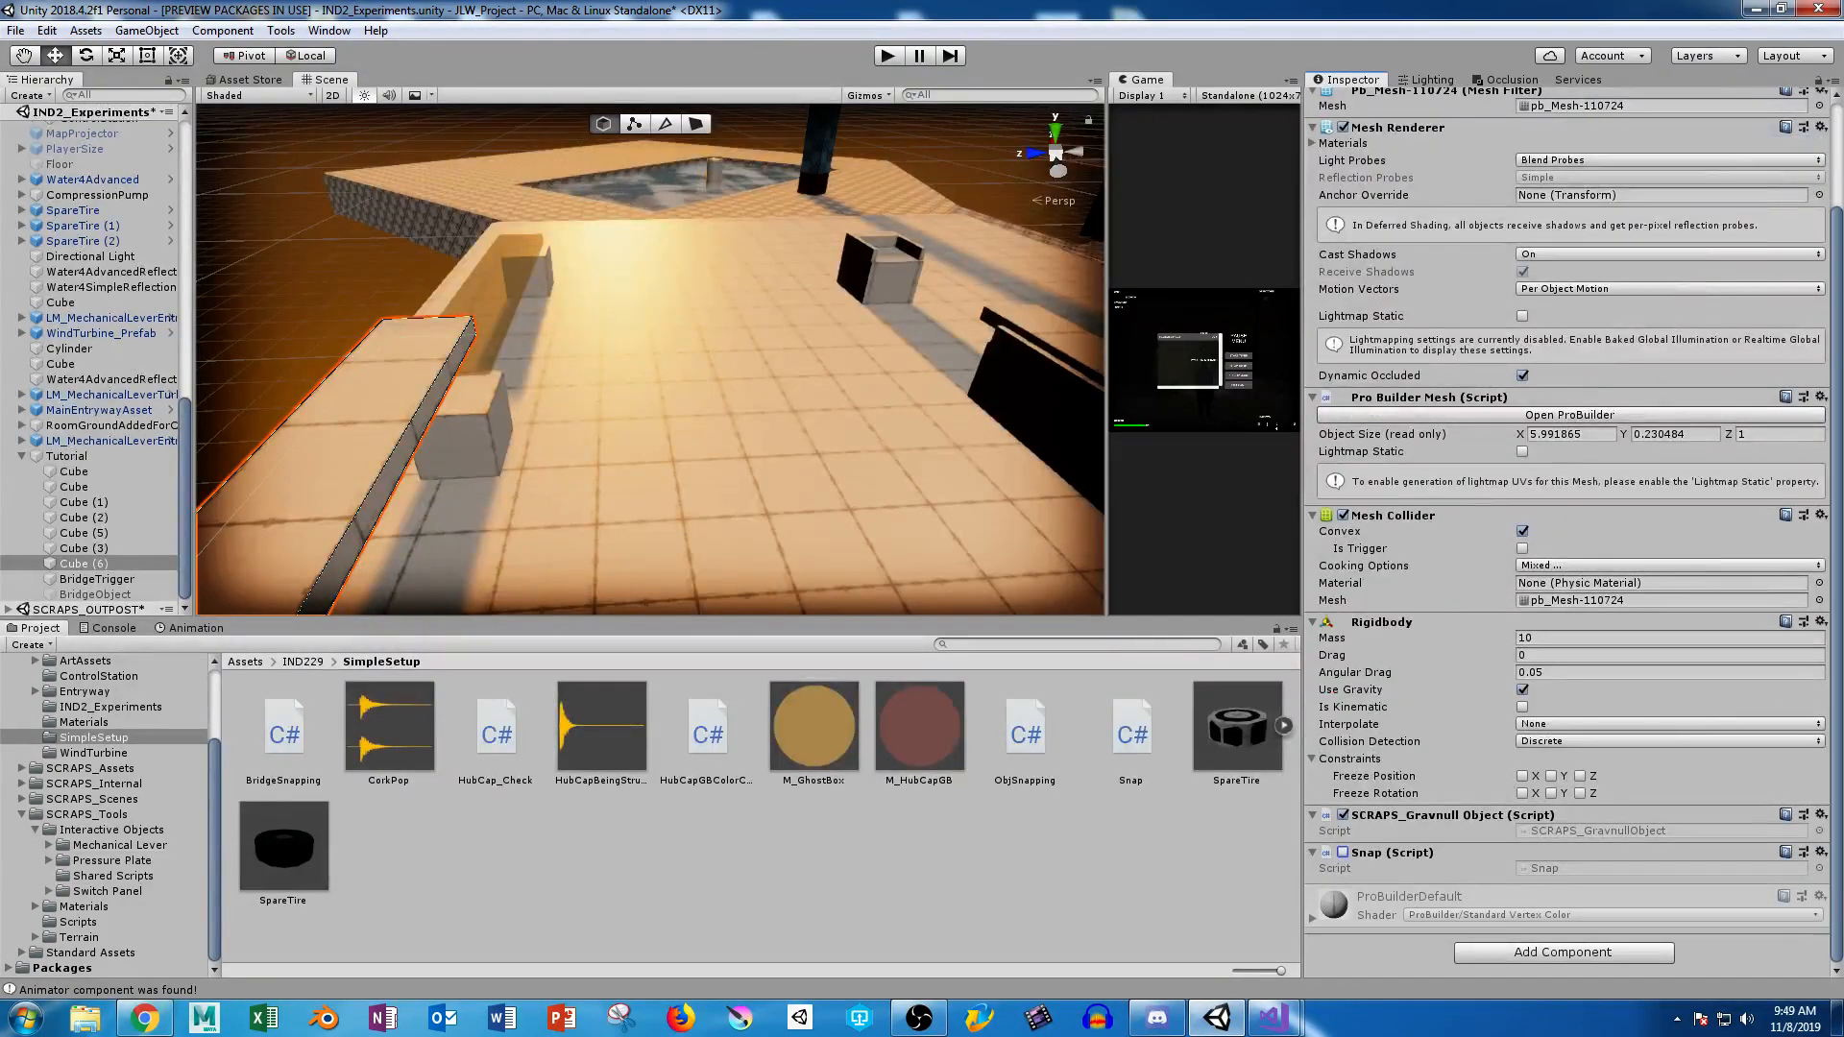
left_click(1343, 853)
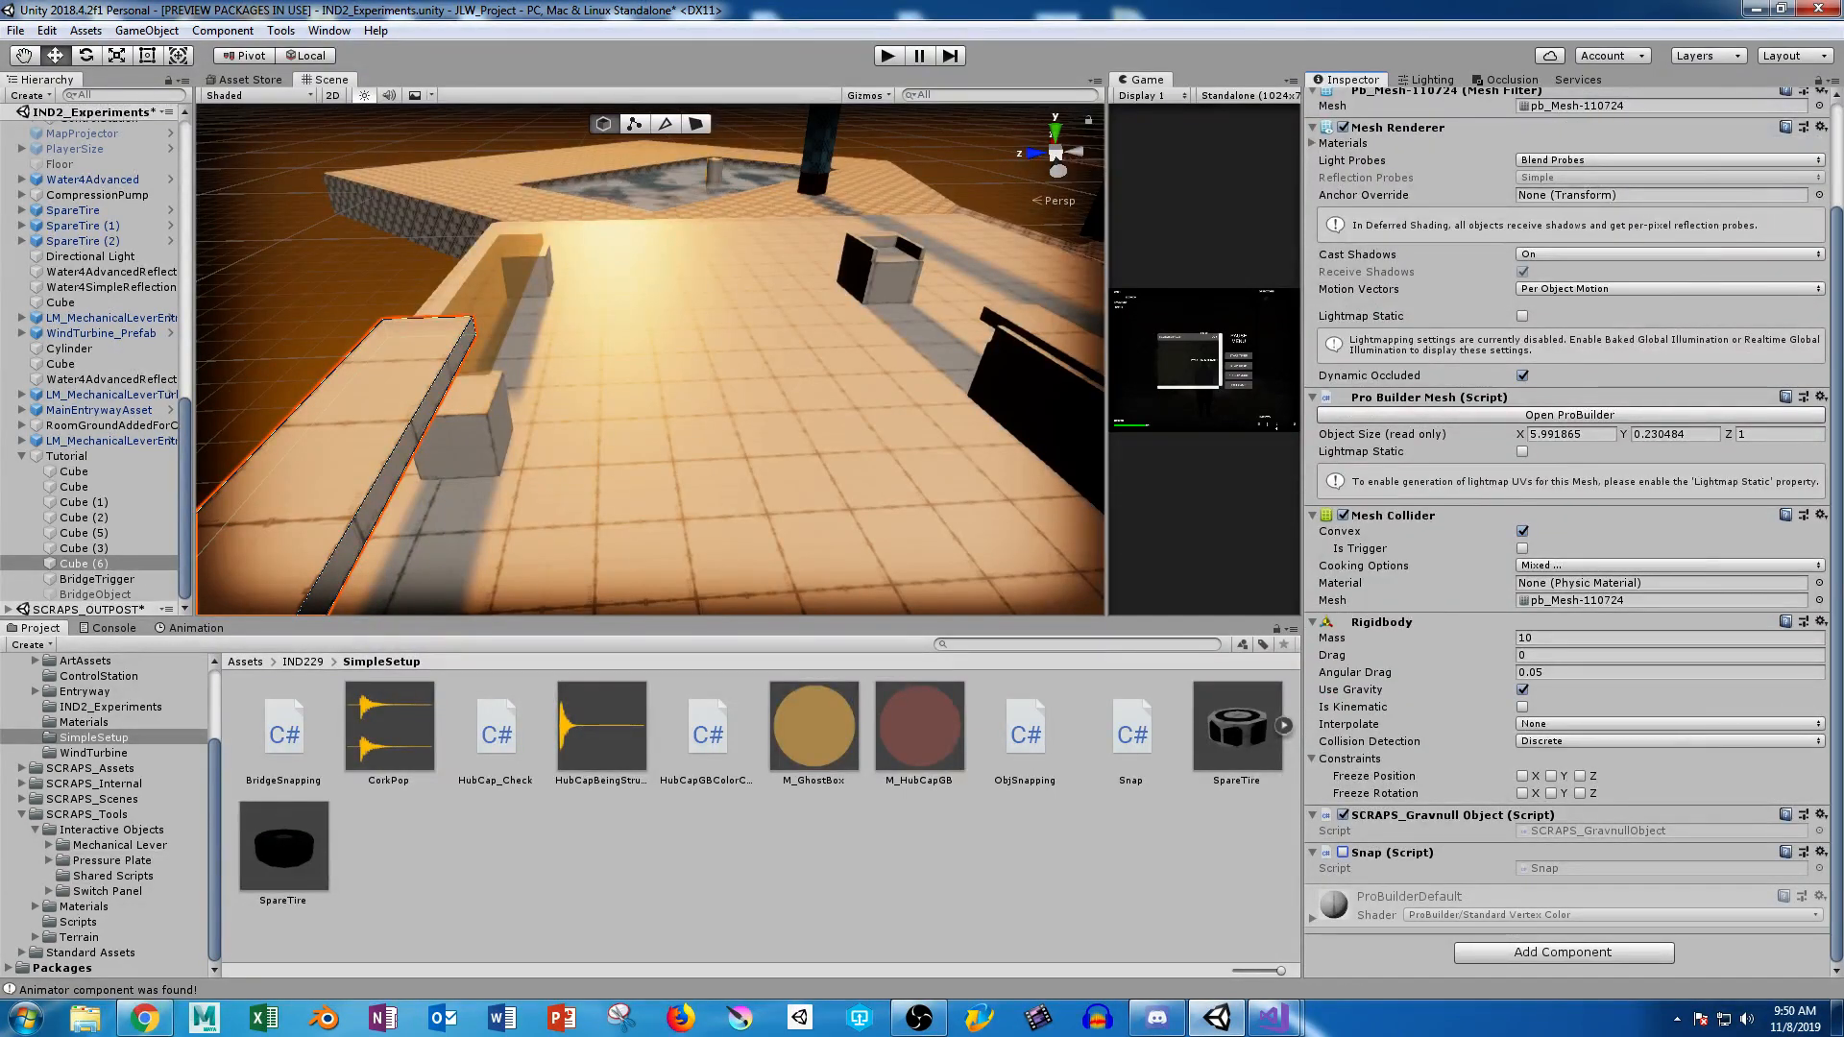
left_click(1820, 852)
left_click(1712, 691)
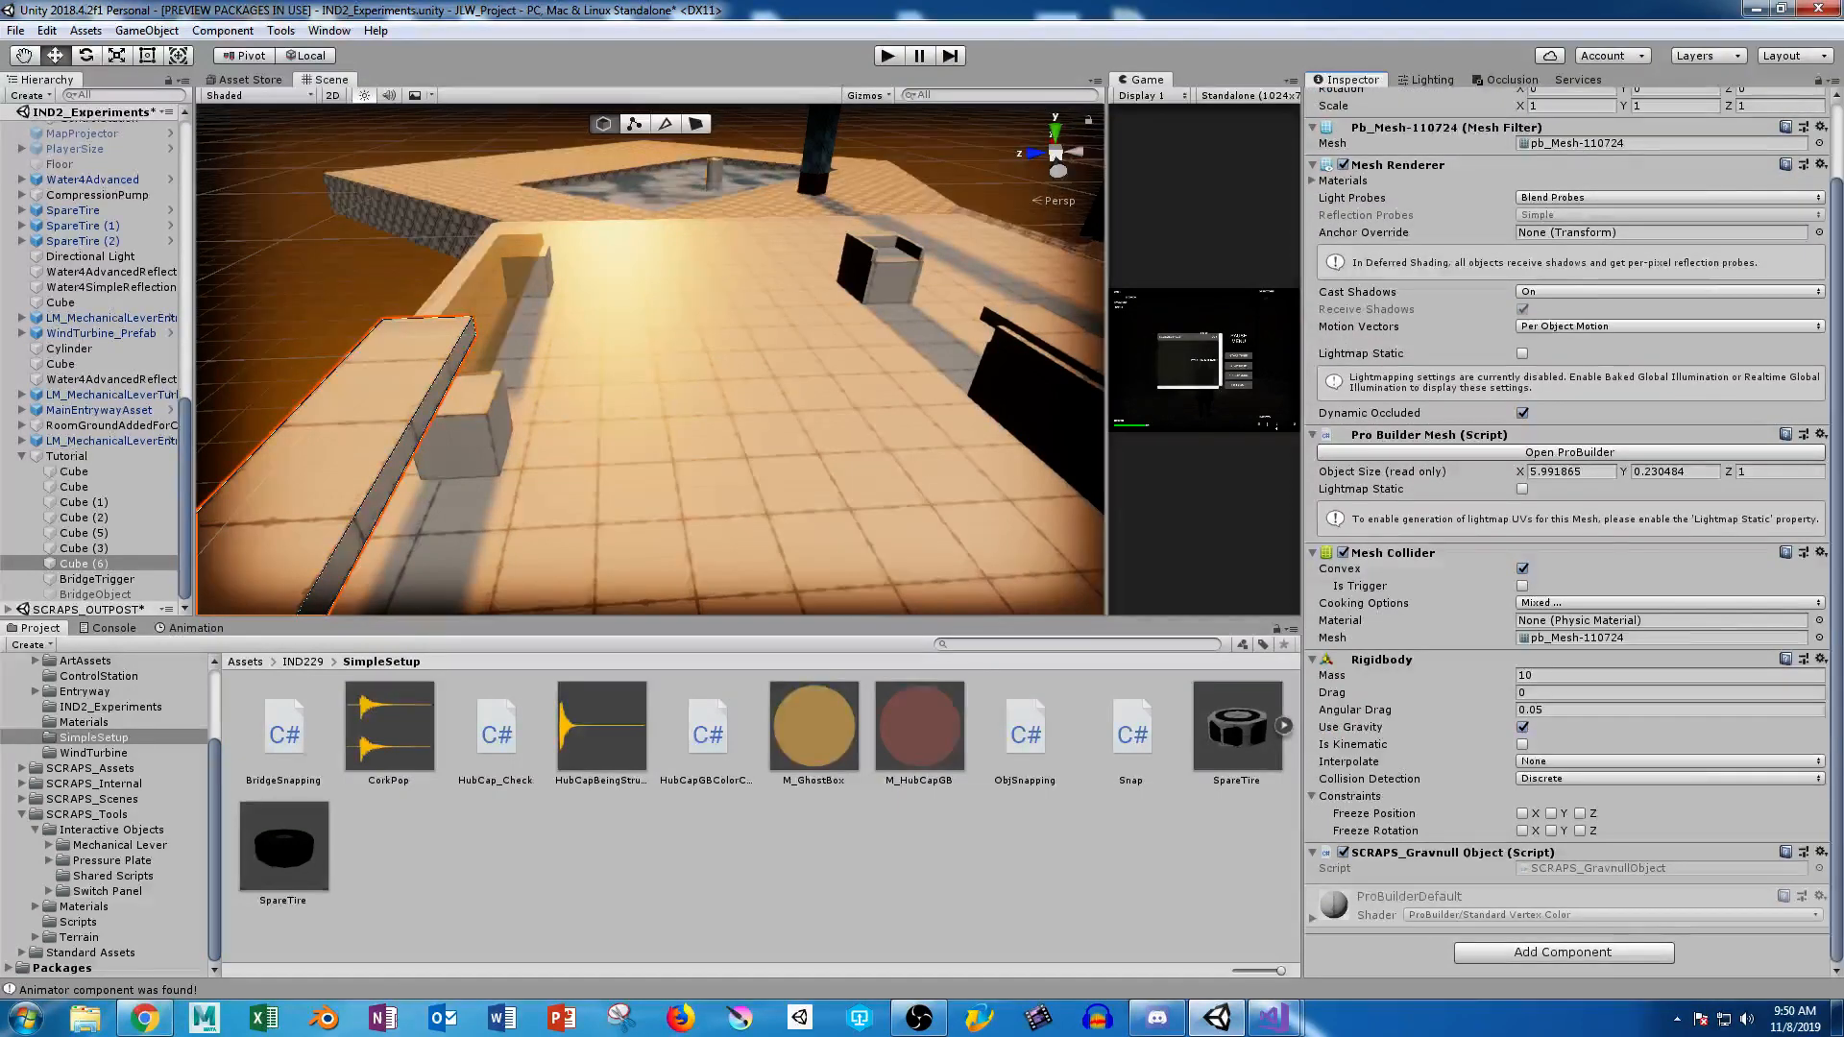
scroll(1571, 538, "up", 3)
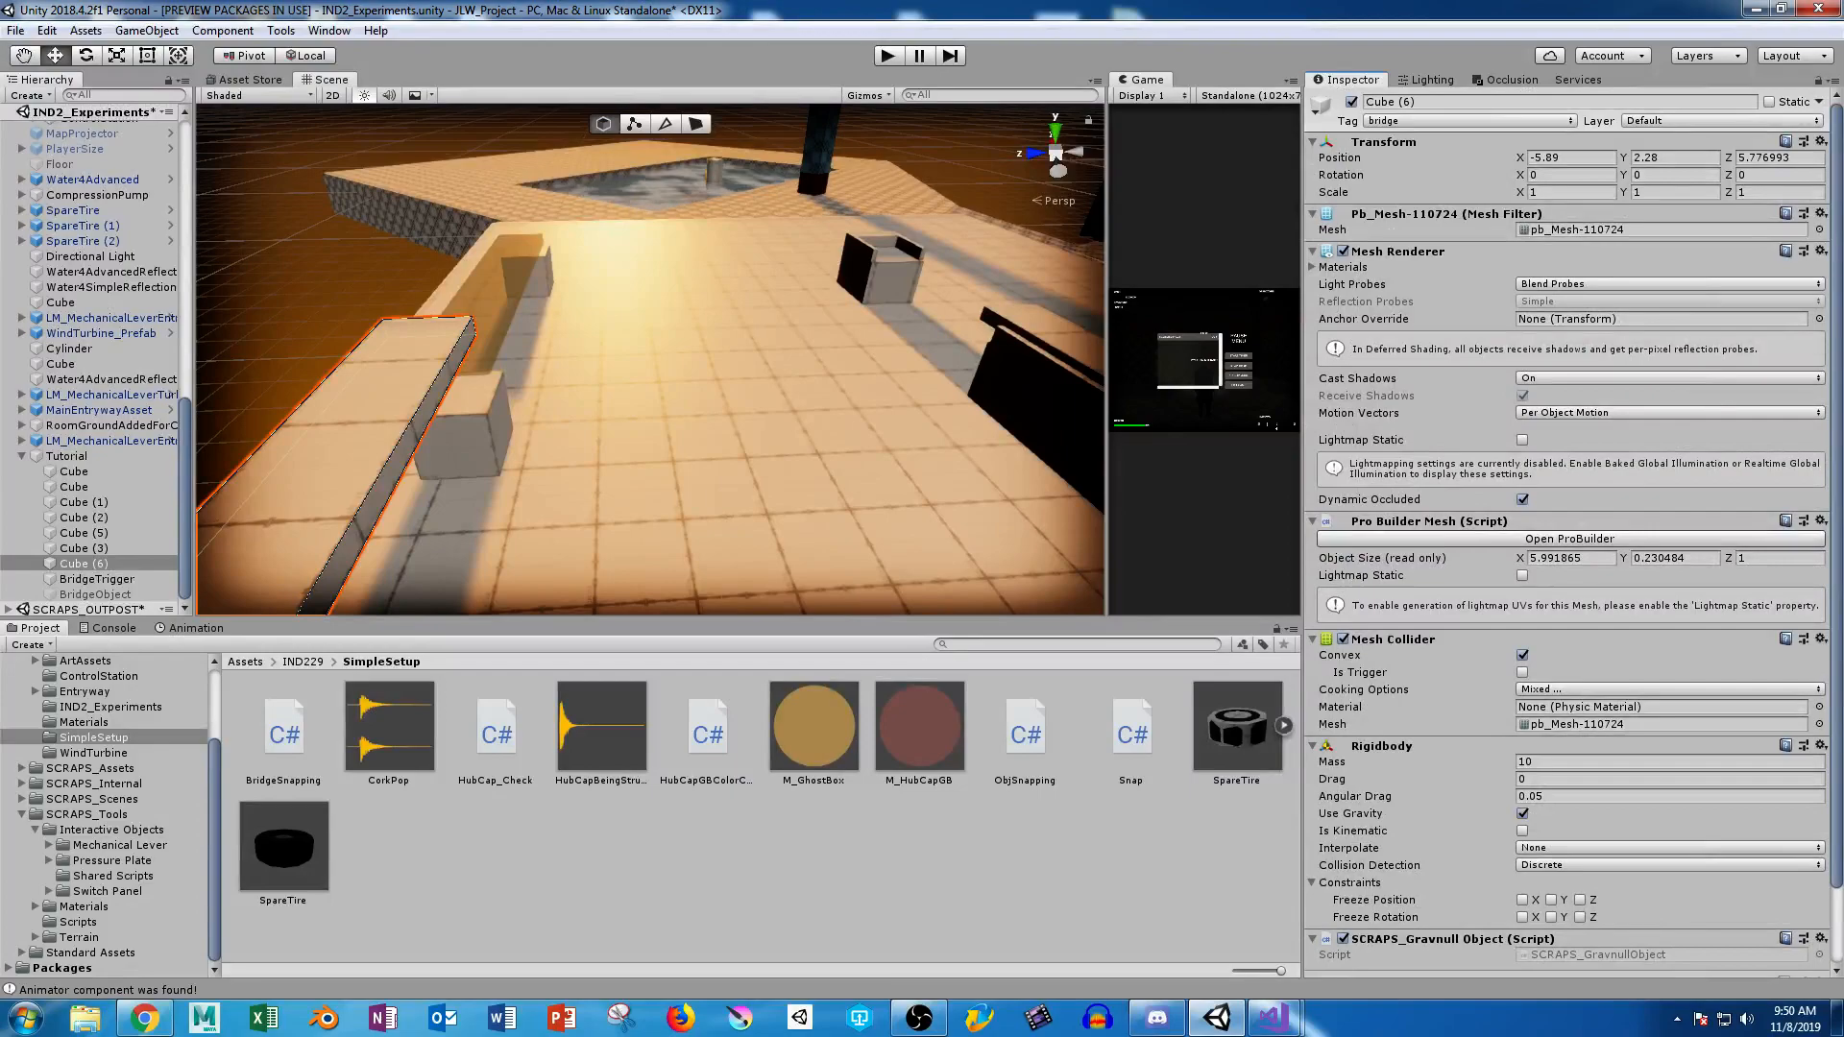
In Visual Studio, check the tag name compared in the BridgeSnapping script, and return to Unity.
left_click(1275, 1018)
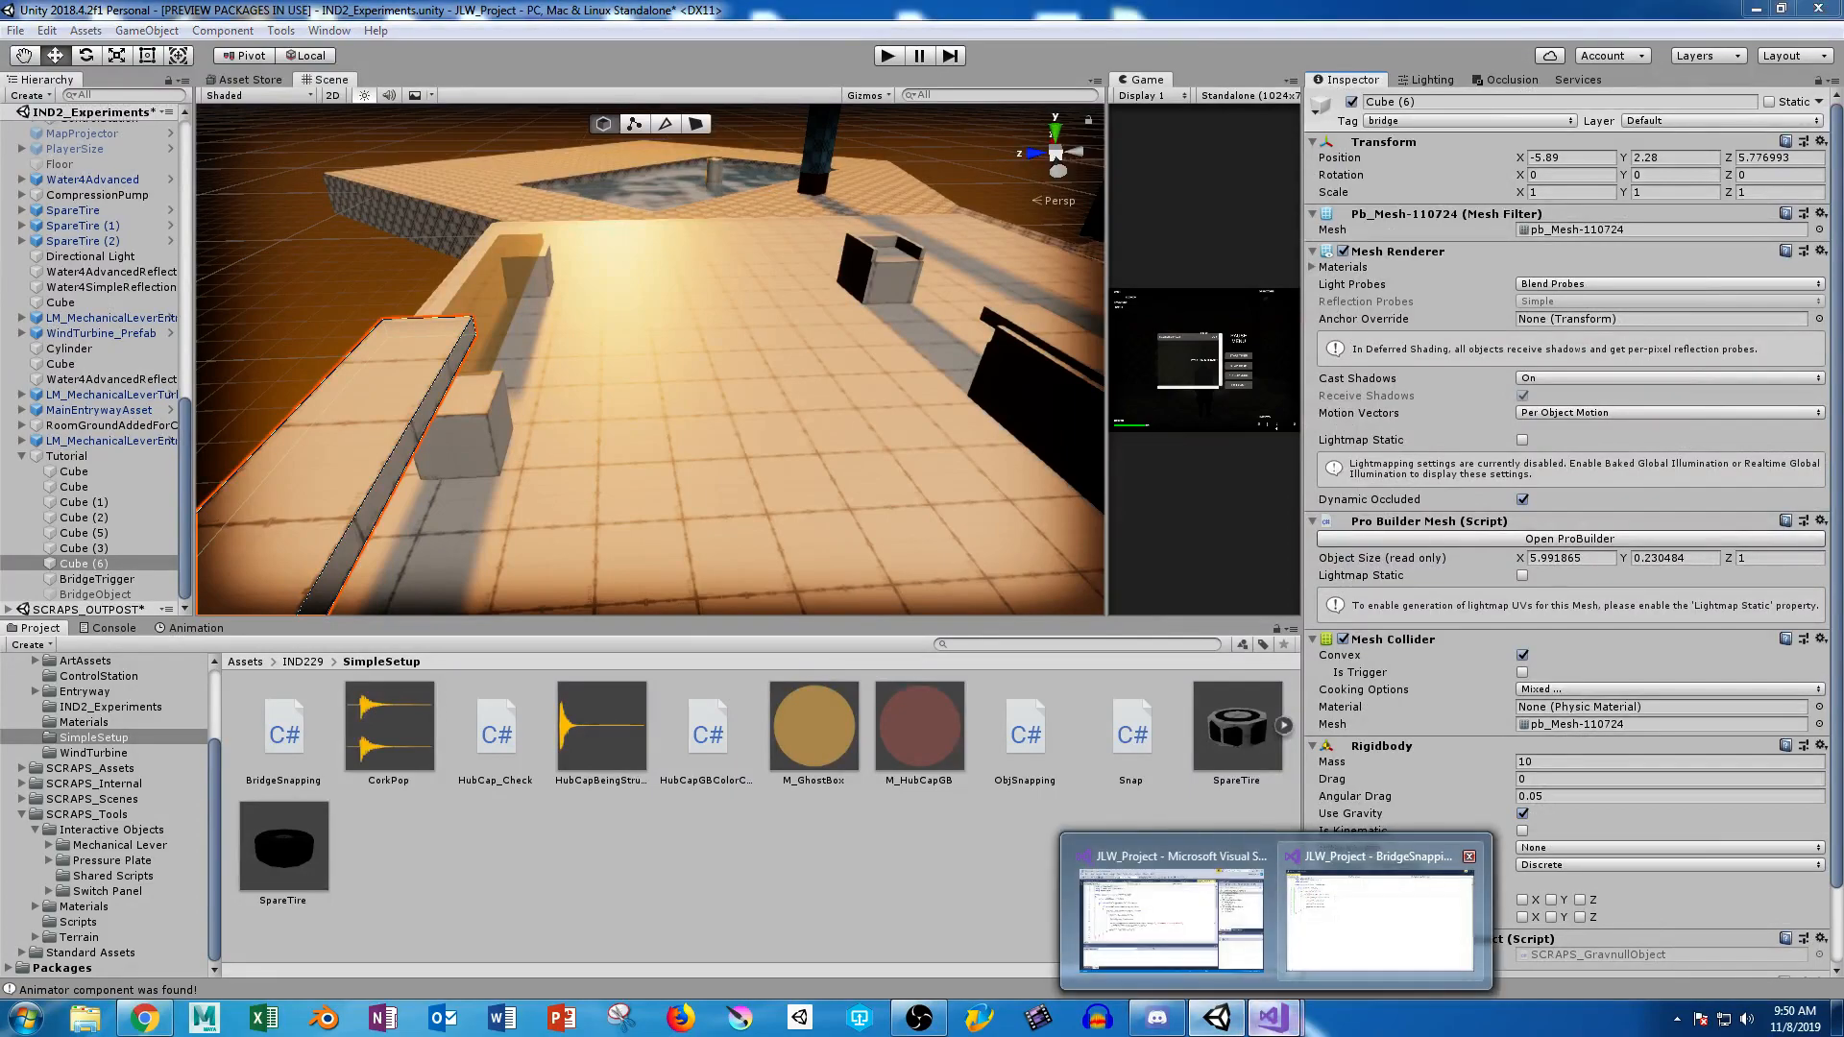
left_click(1381, 908)
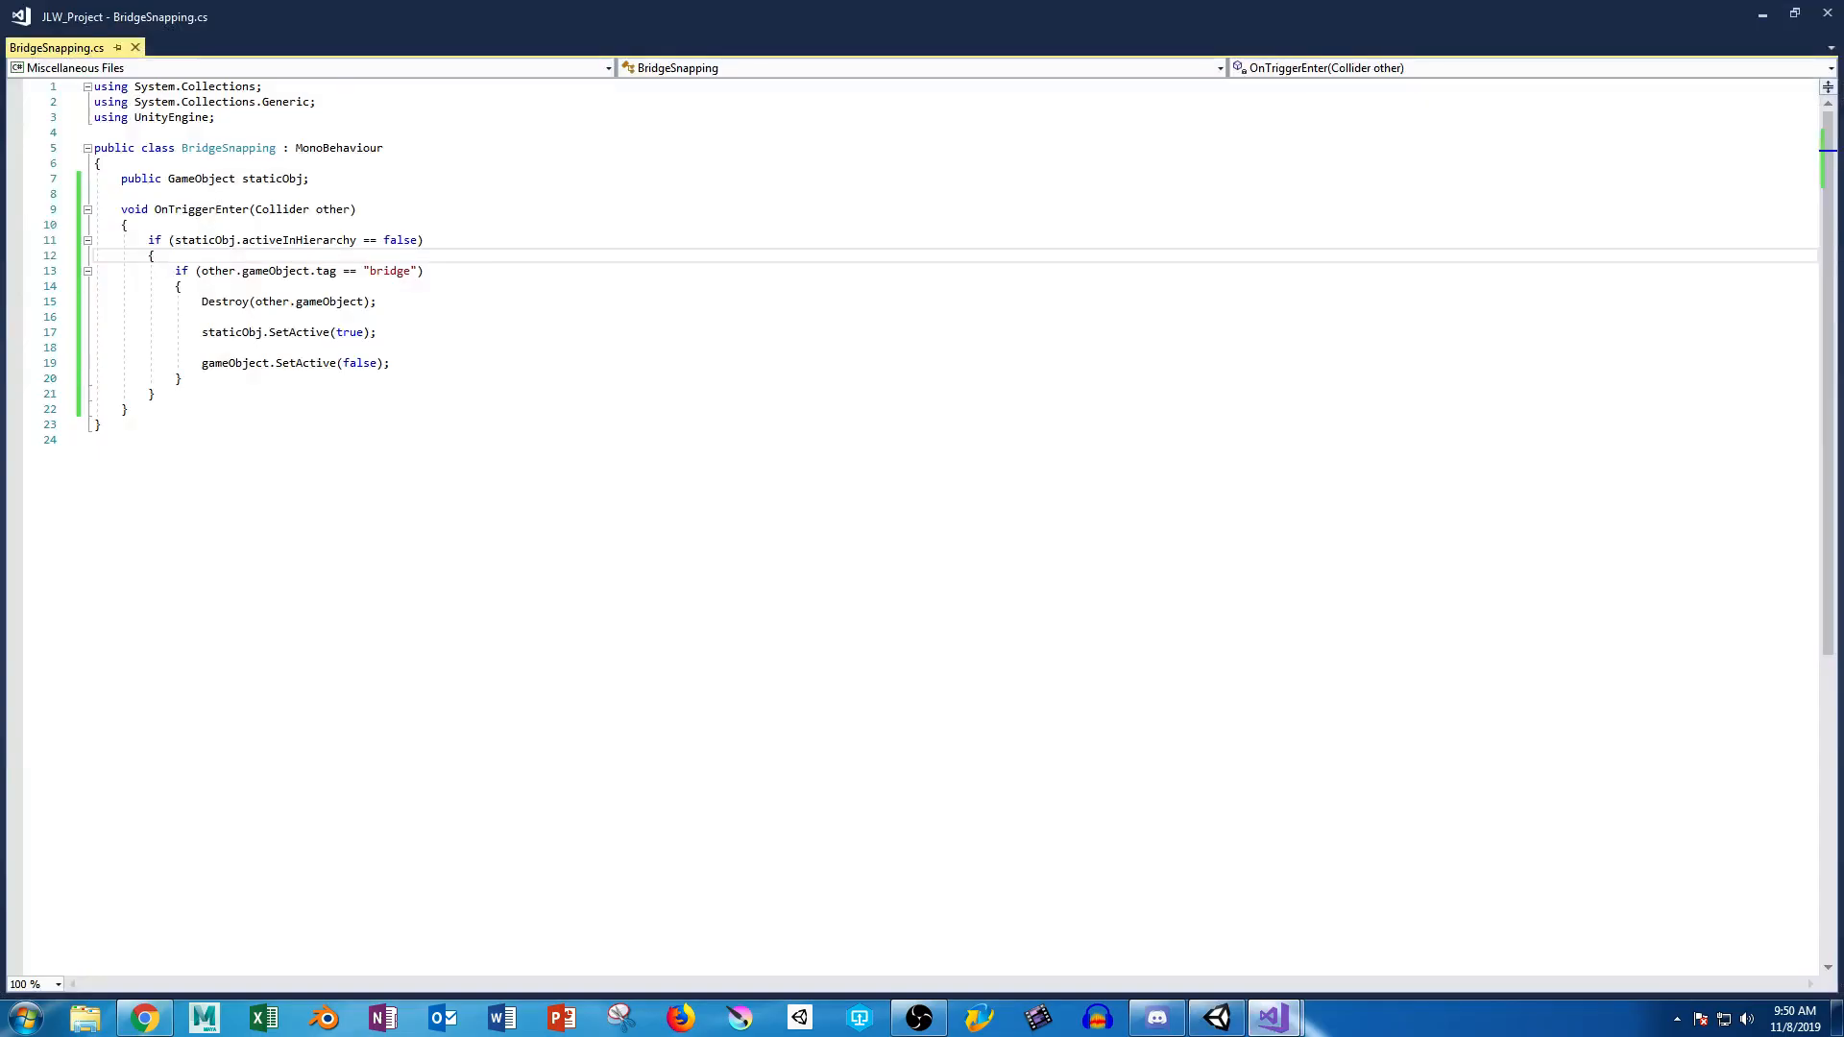
double_click(390, 271)
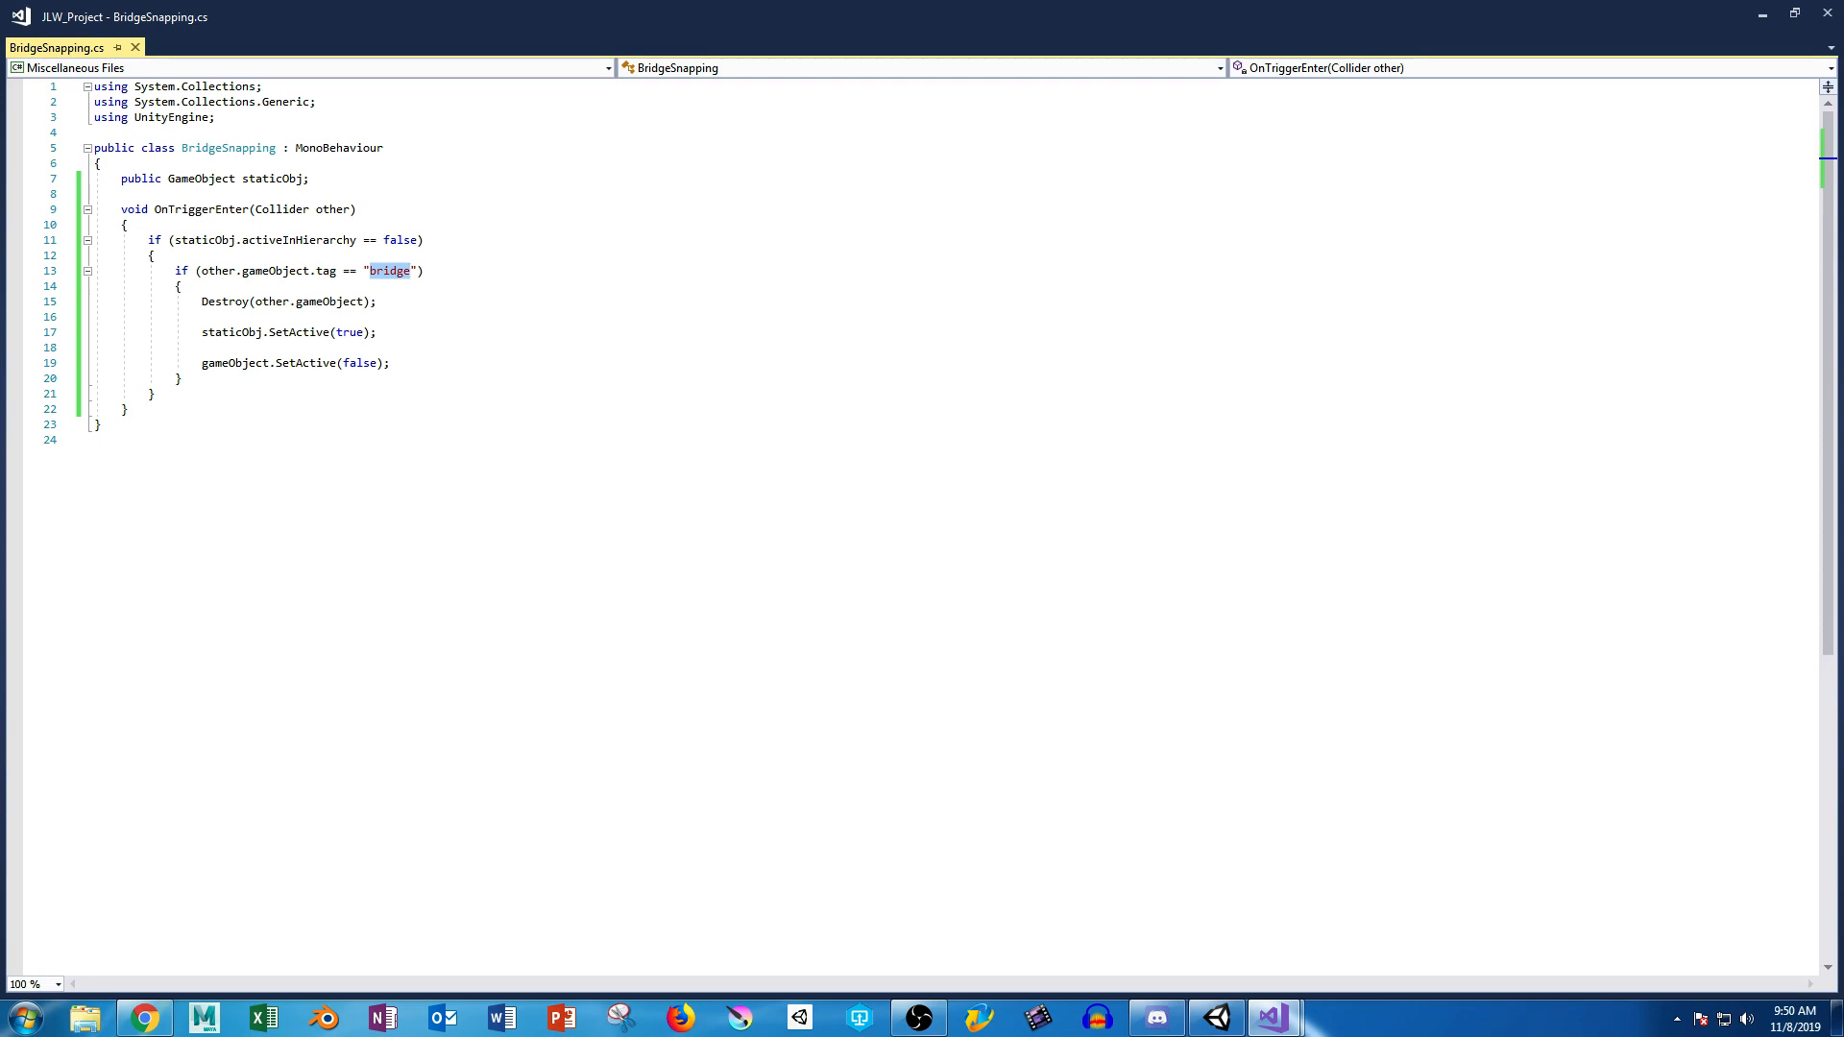
left_click(1763, 13)
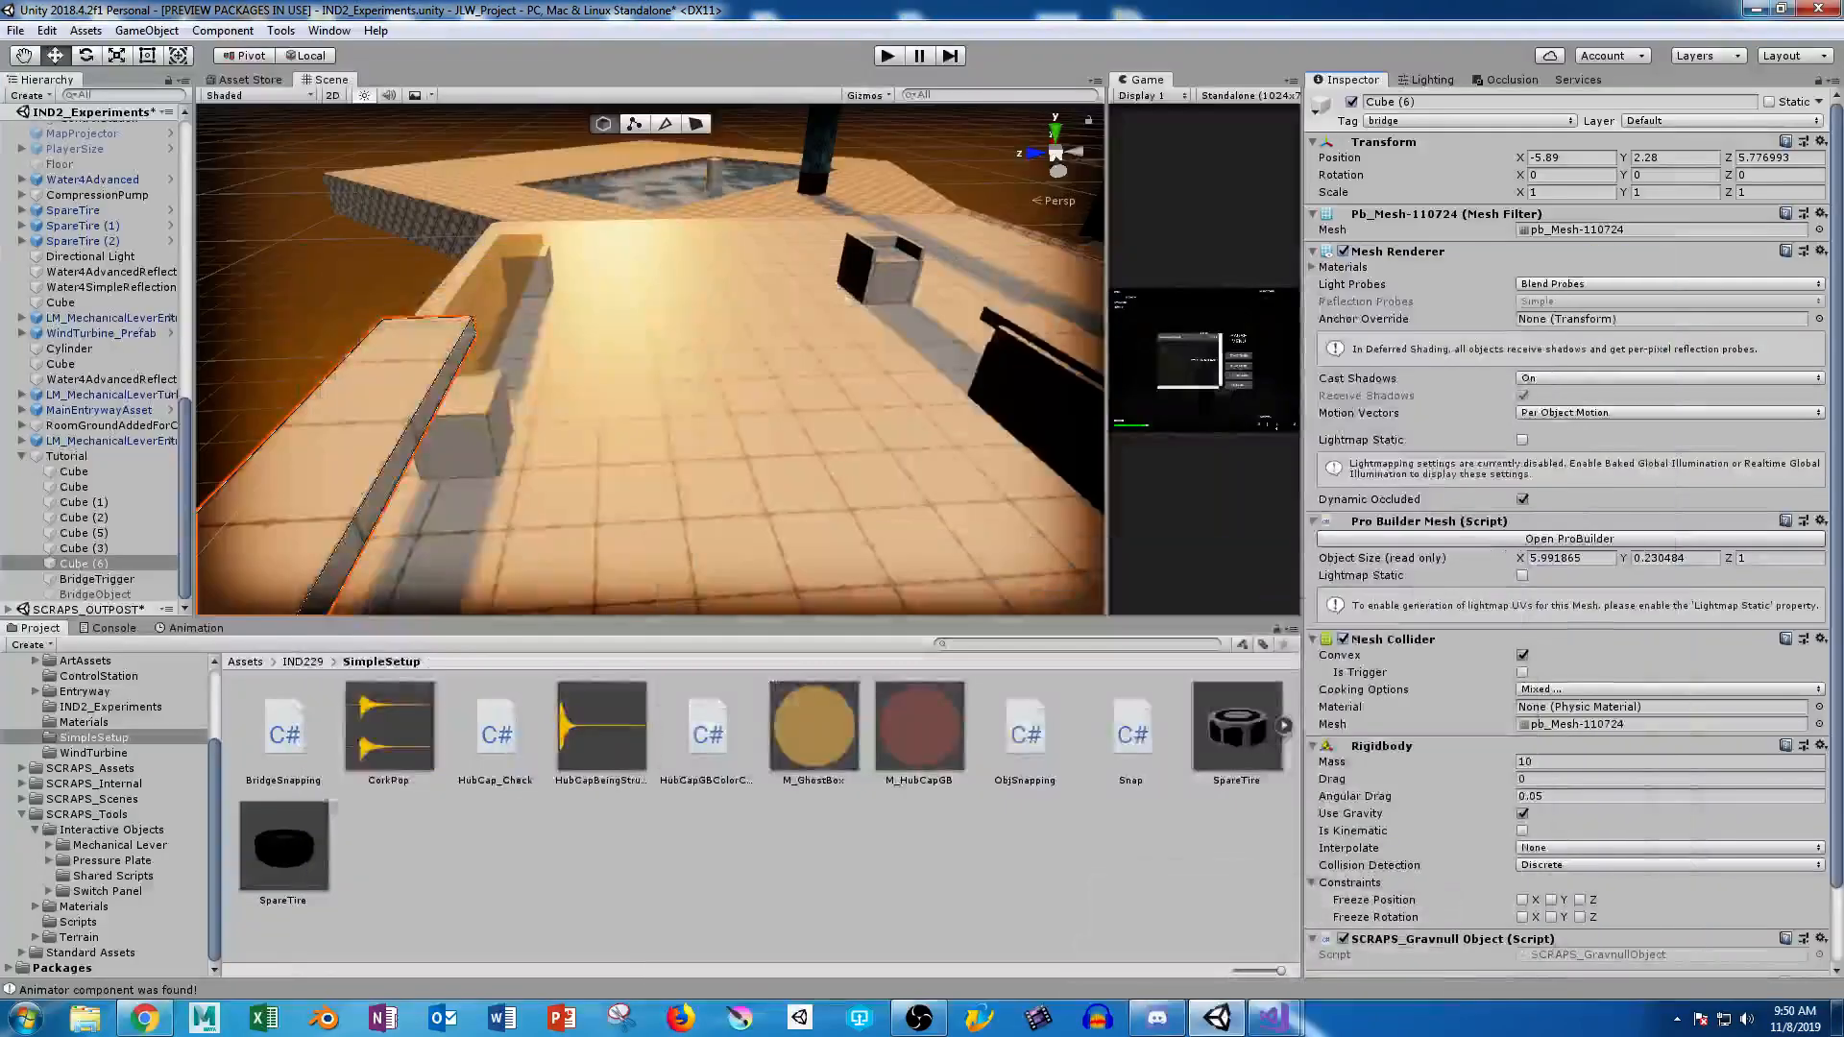
Start play mode and enlarge the Game view in width and height for testing.
left_click(888, 55)
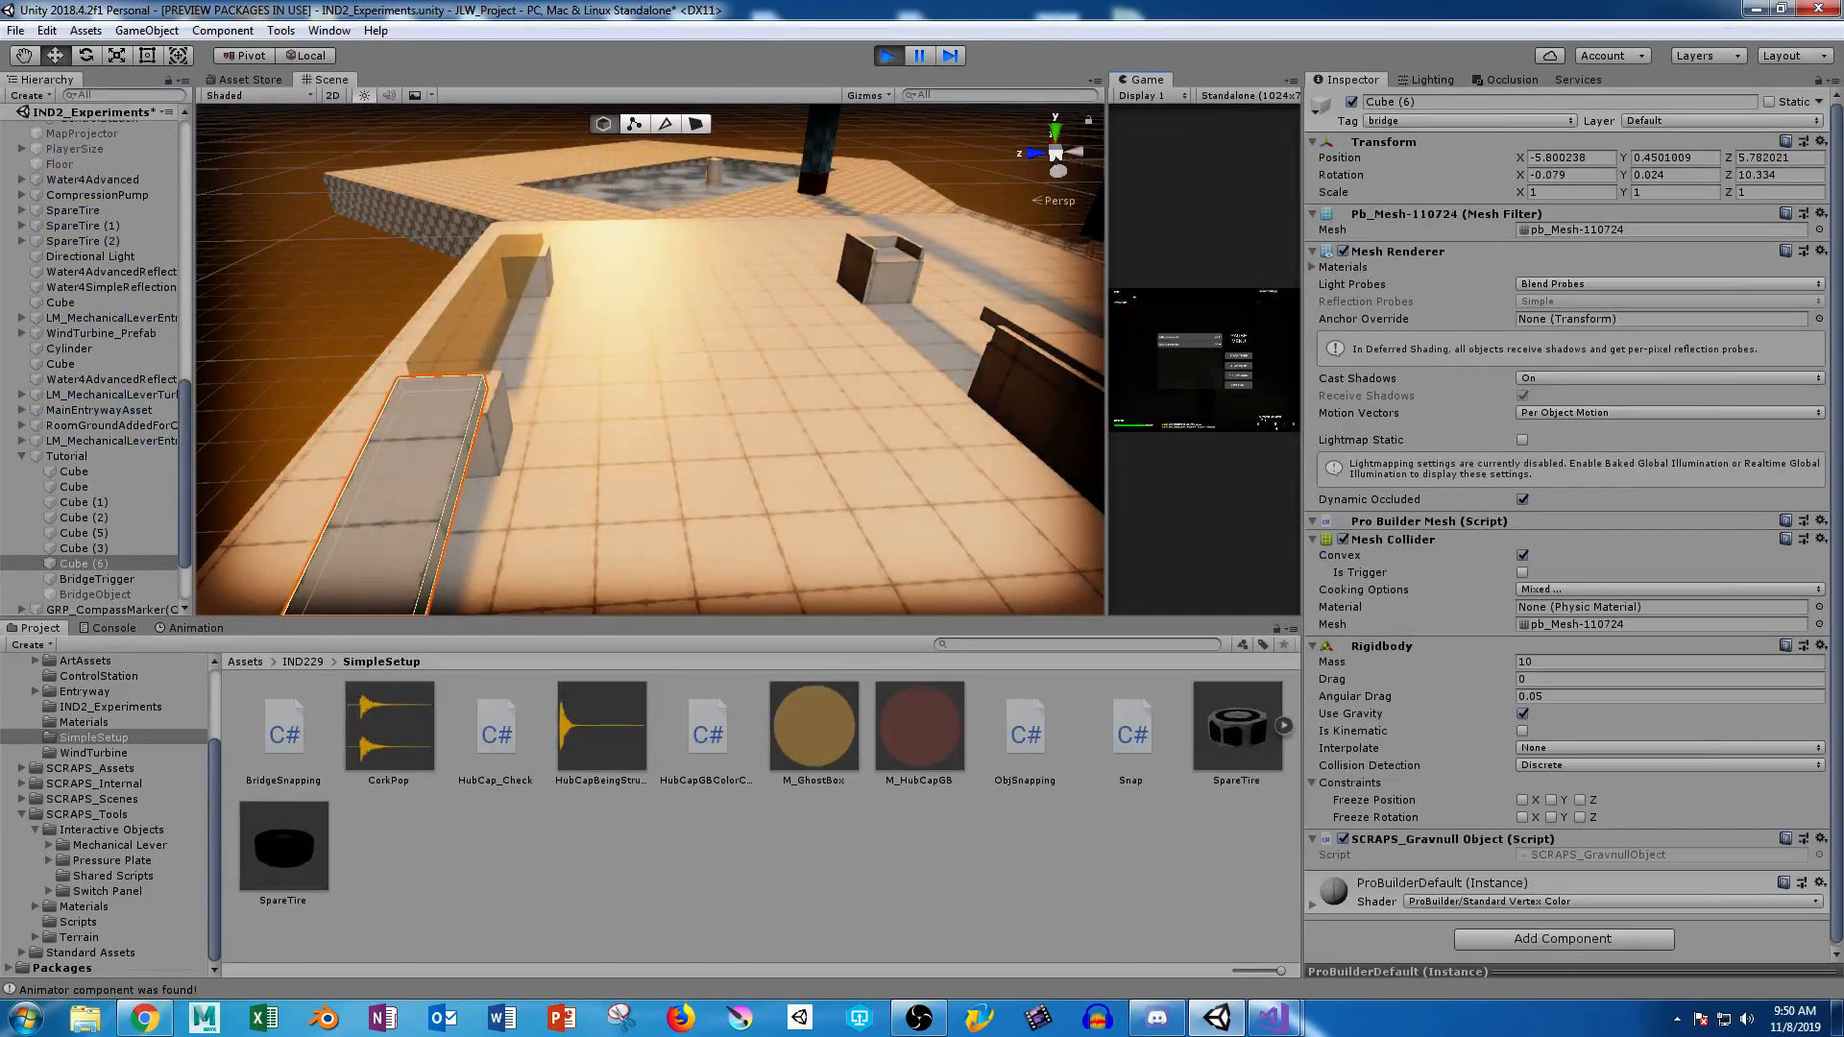
left_click_drag(1107, 332, 294, 331)
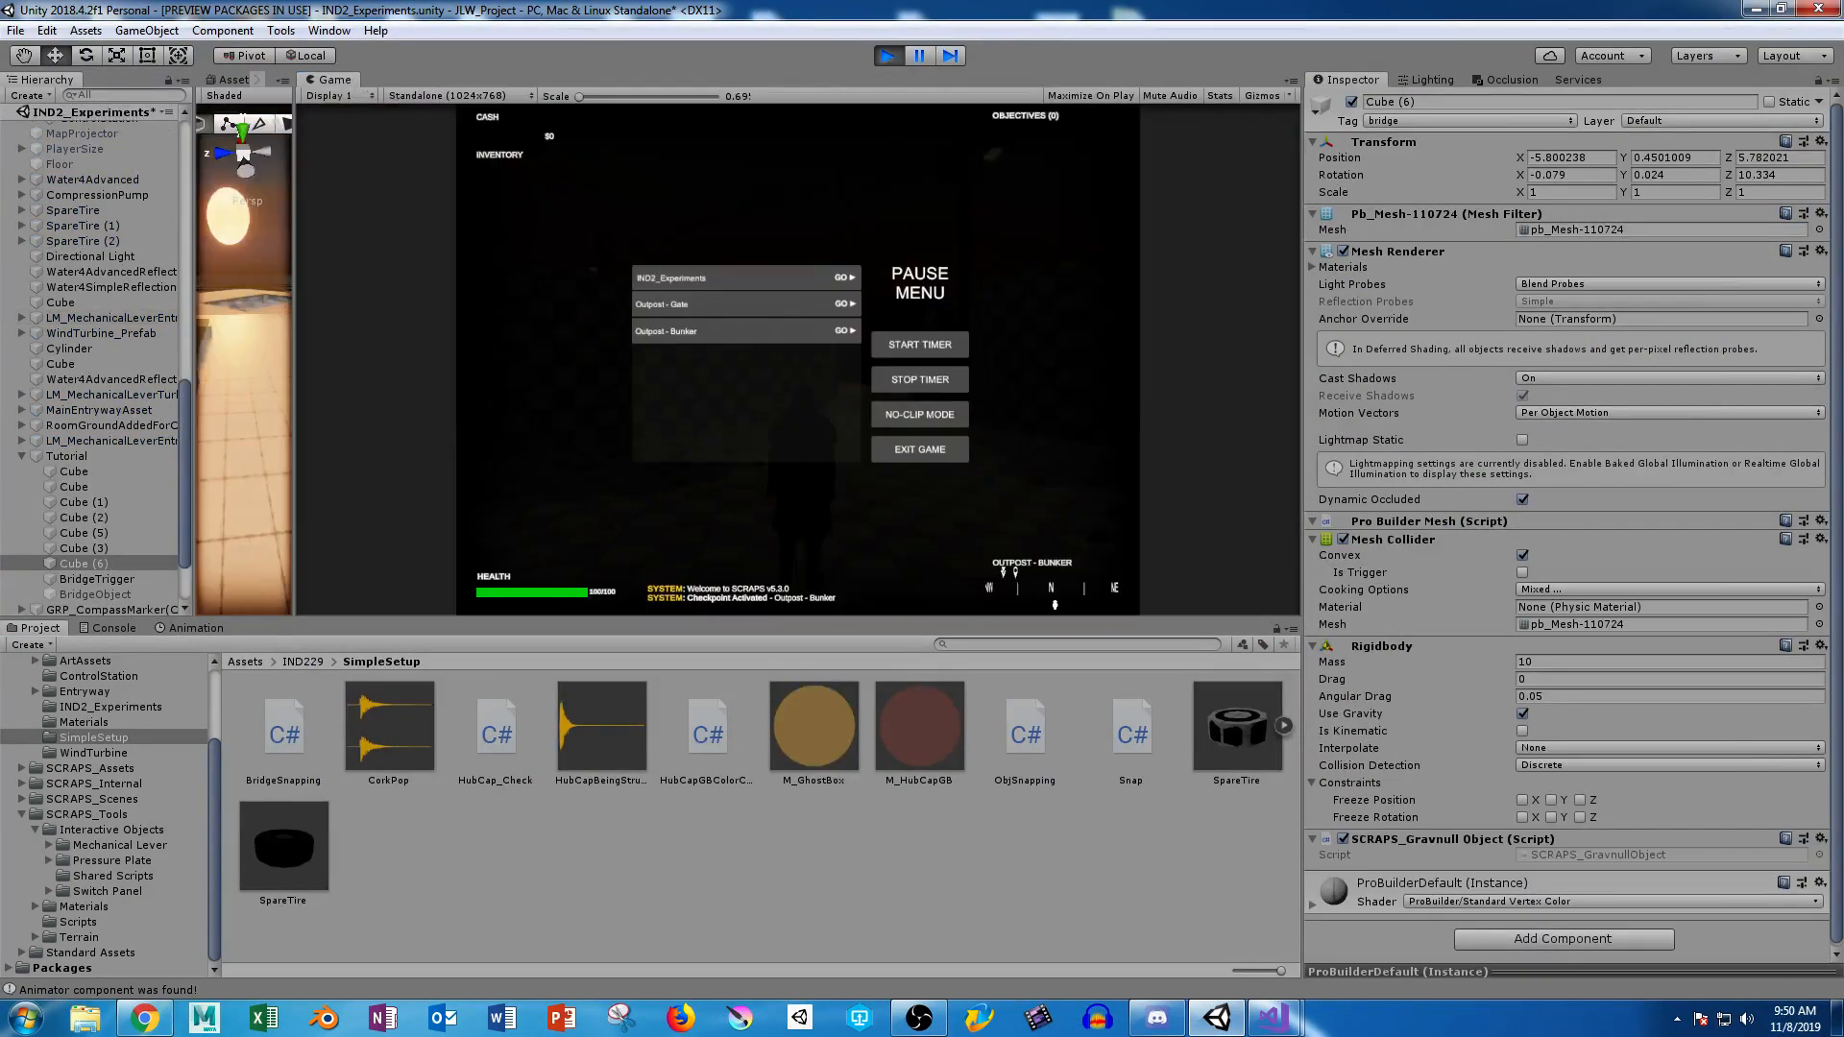
left_click_drag(653, 620, 653, 719)
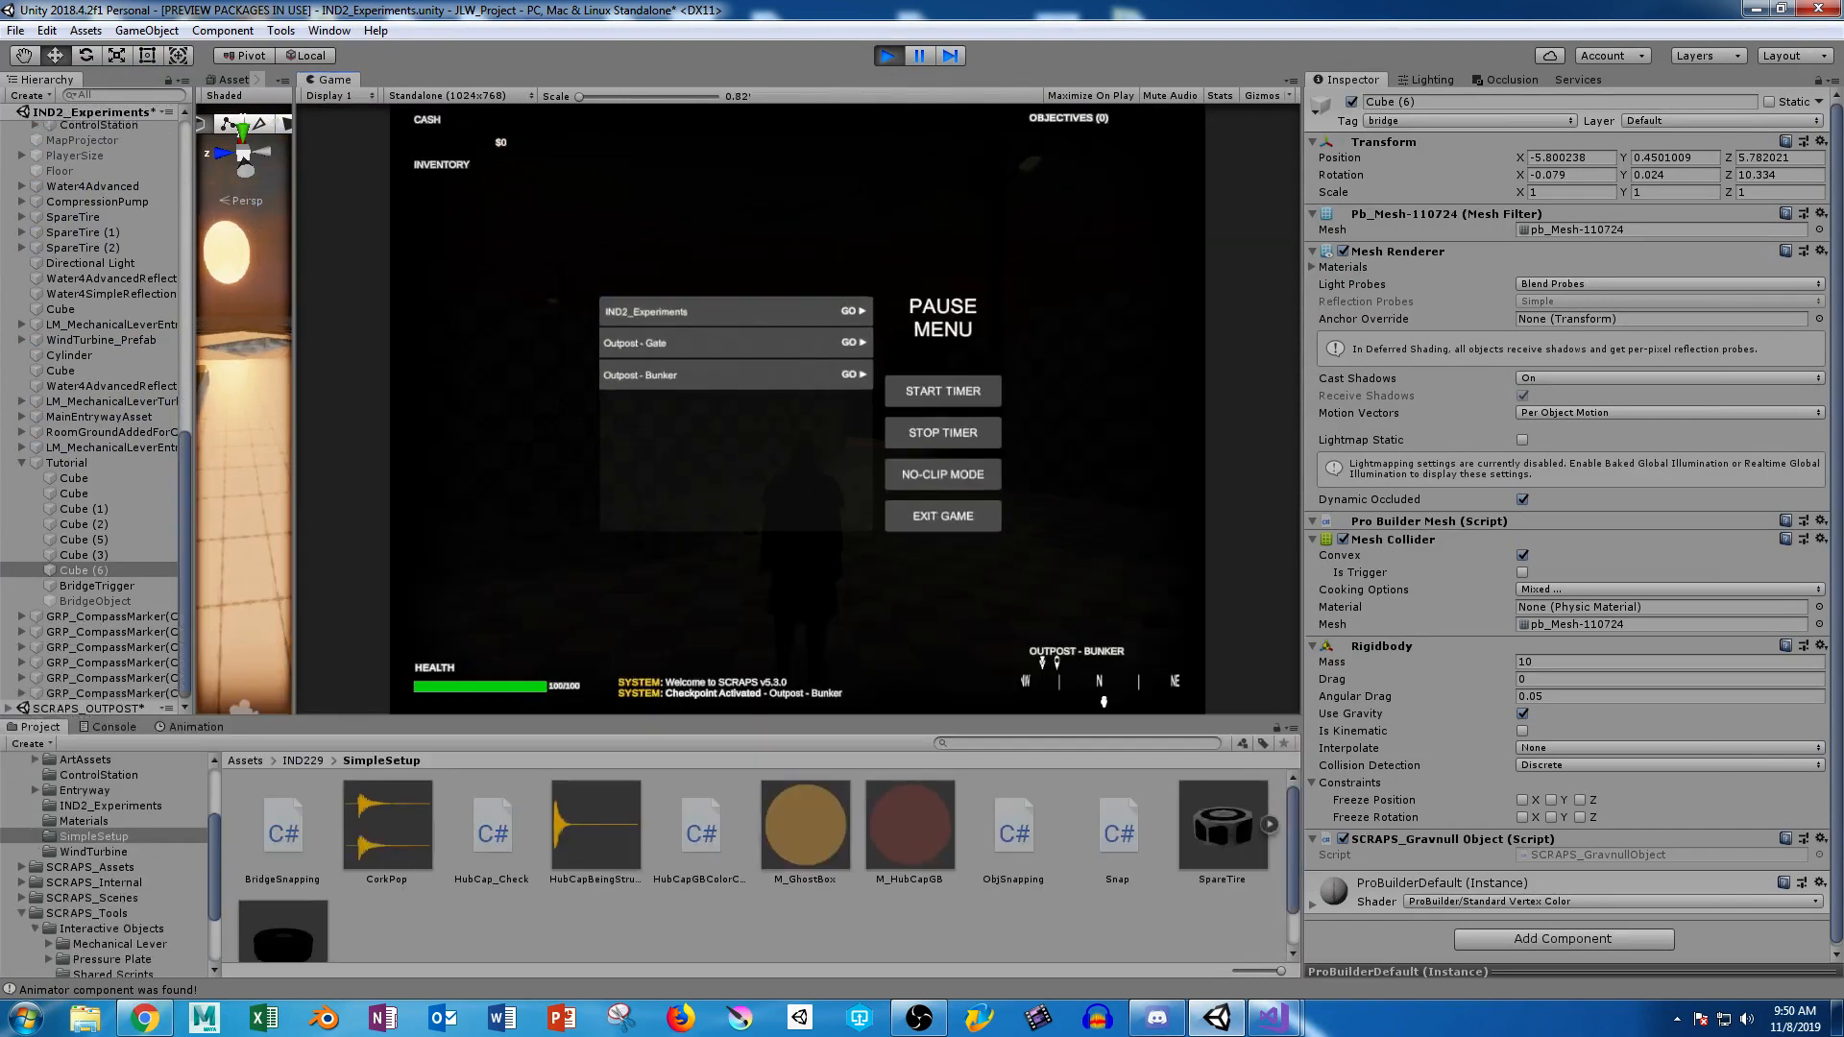
From the game's pause menu, teleport the character to the IND2_Experiments checkpoint.
key("Escape")
key("Escape")
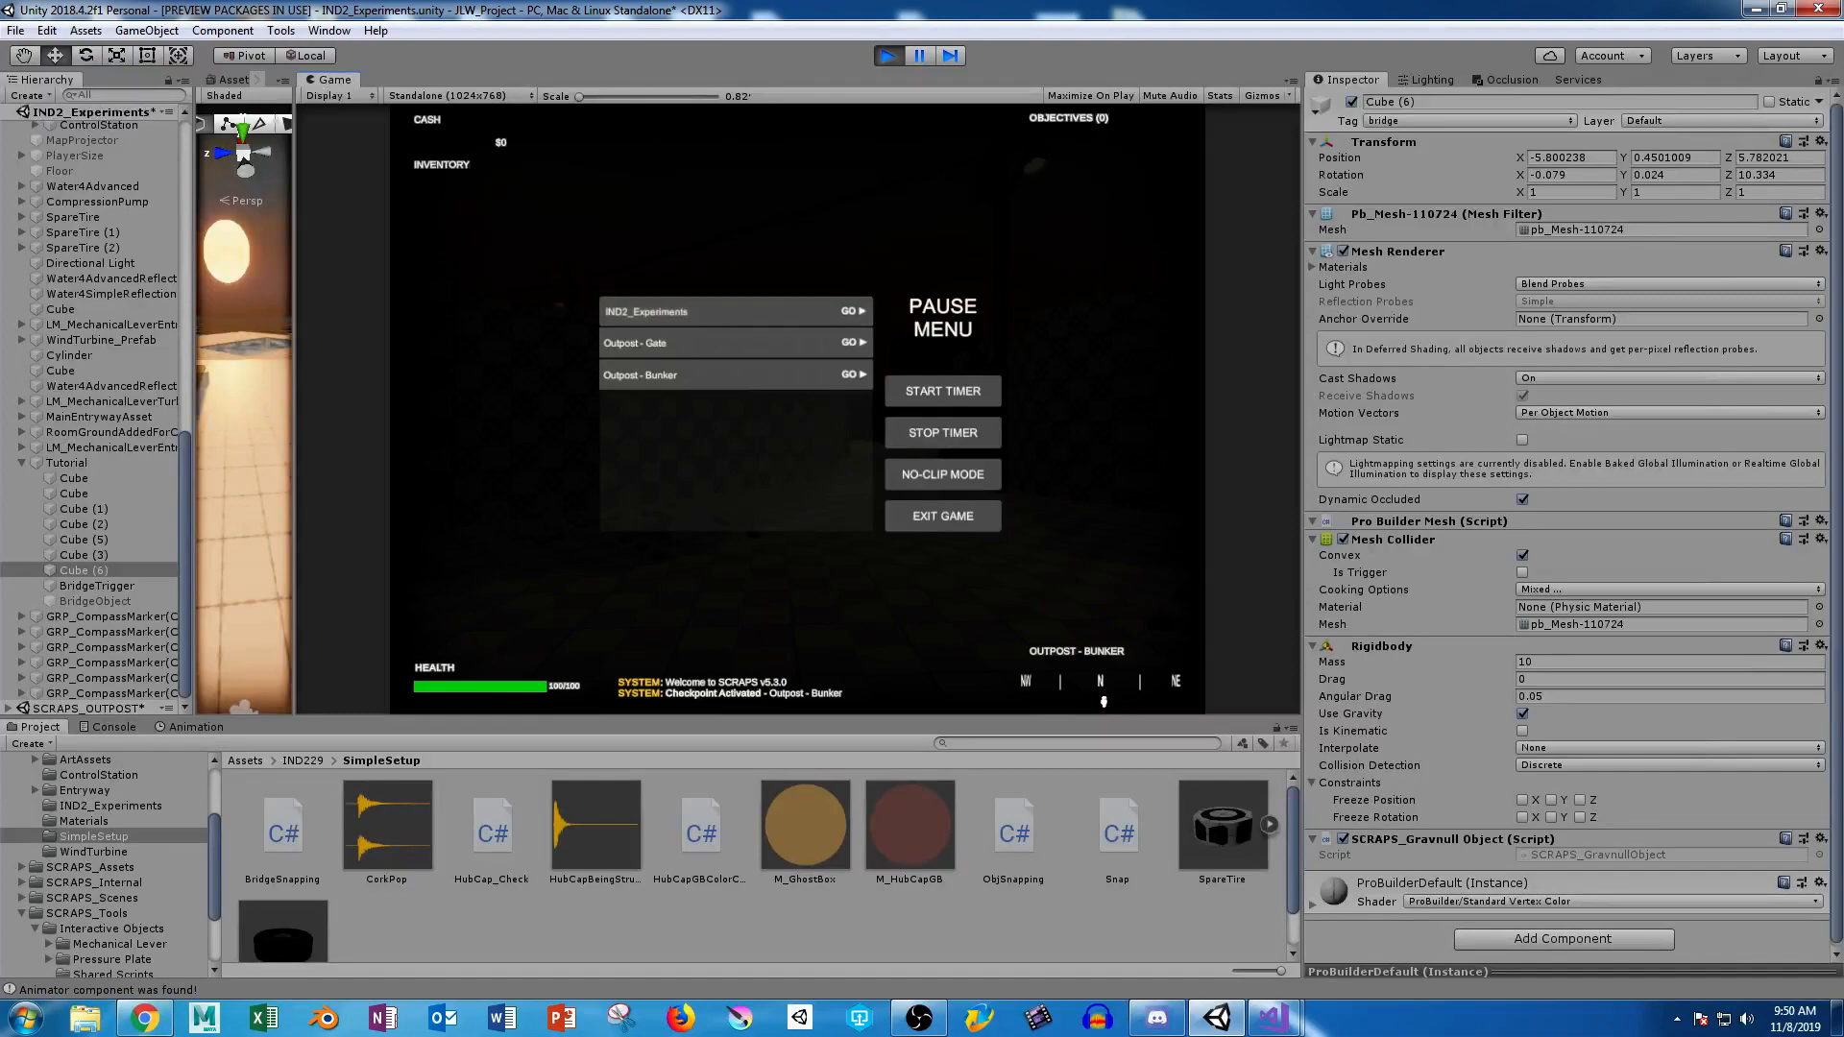
left_click(788, 312)
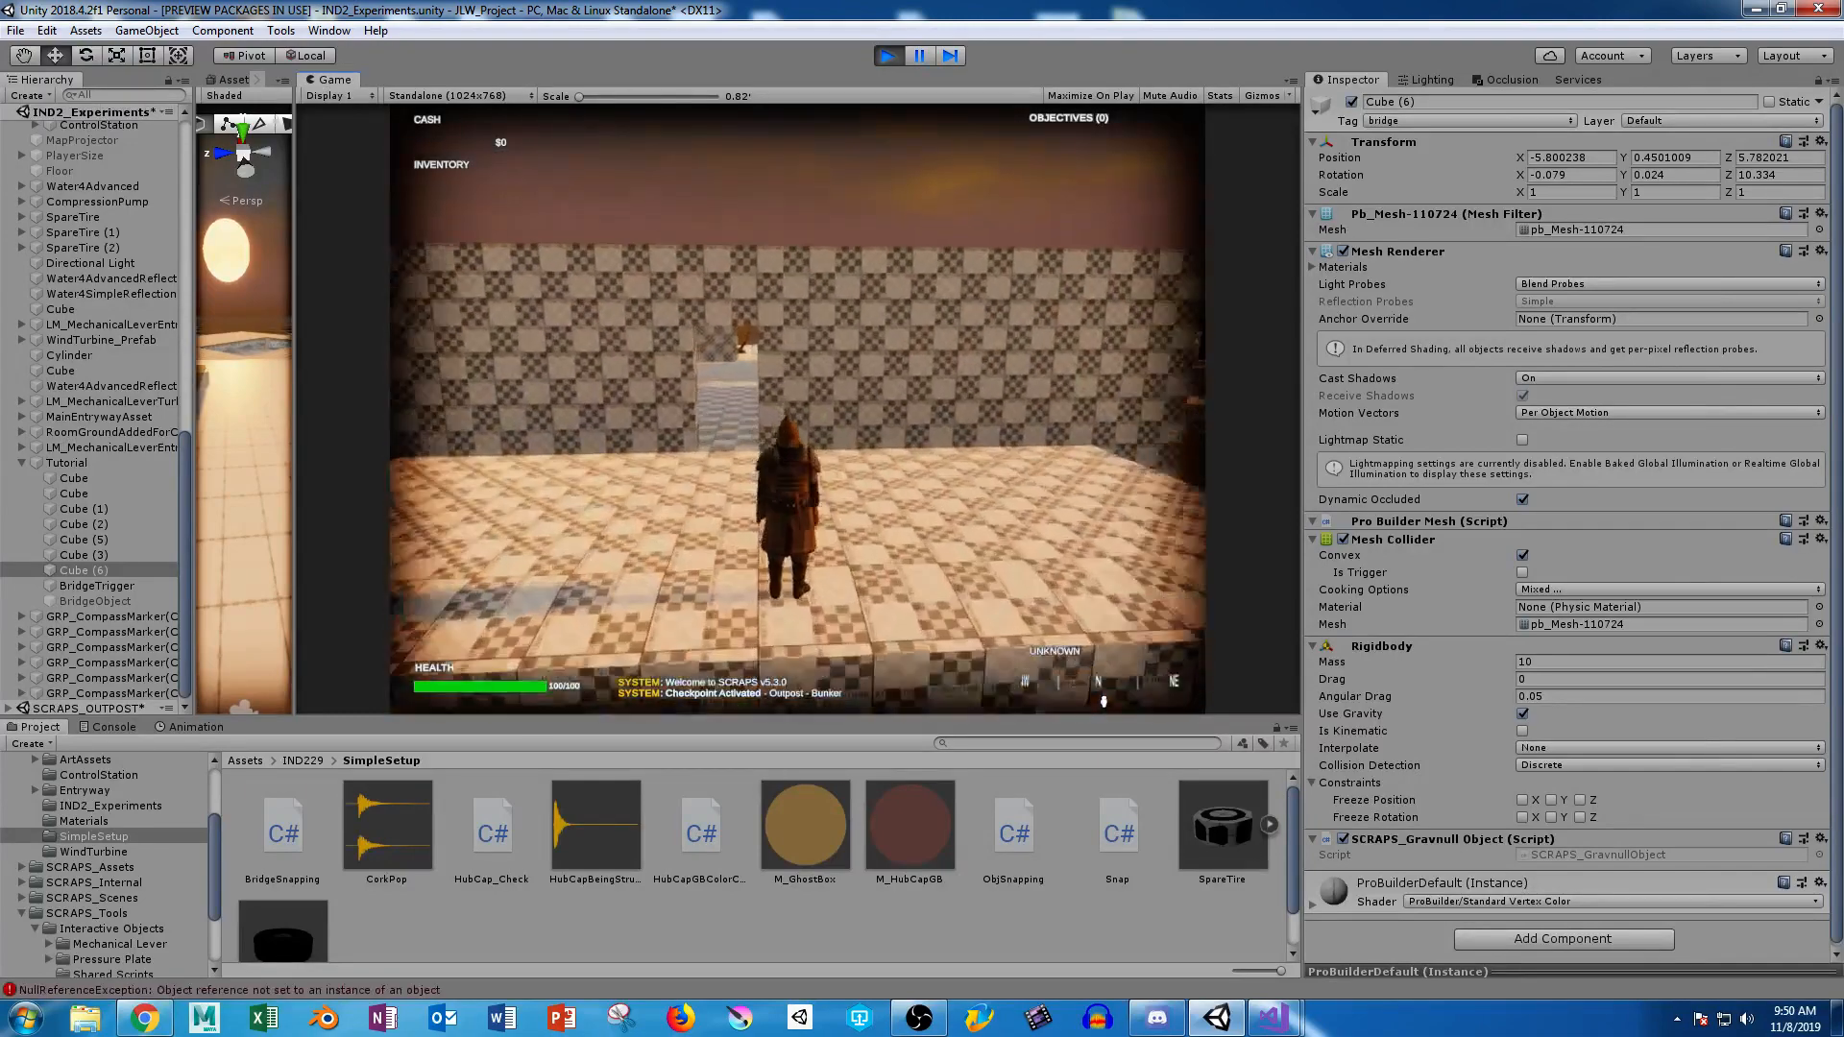
Walk the character through the Simple Setup area to the bridge-tagged plank beside the translucent bridge trigger.
key("w")
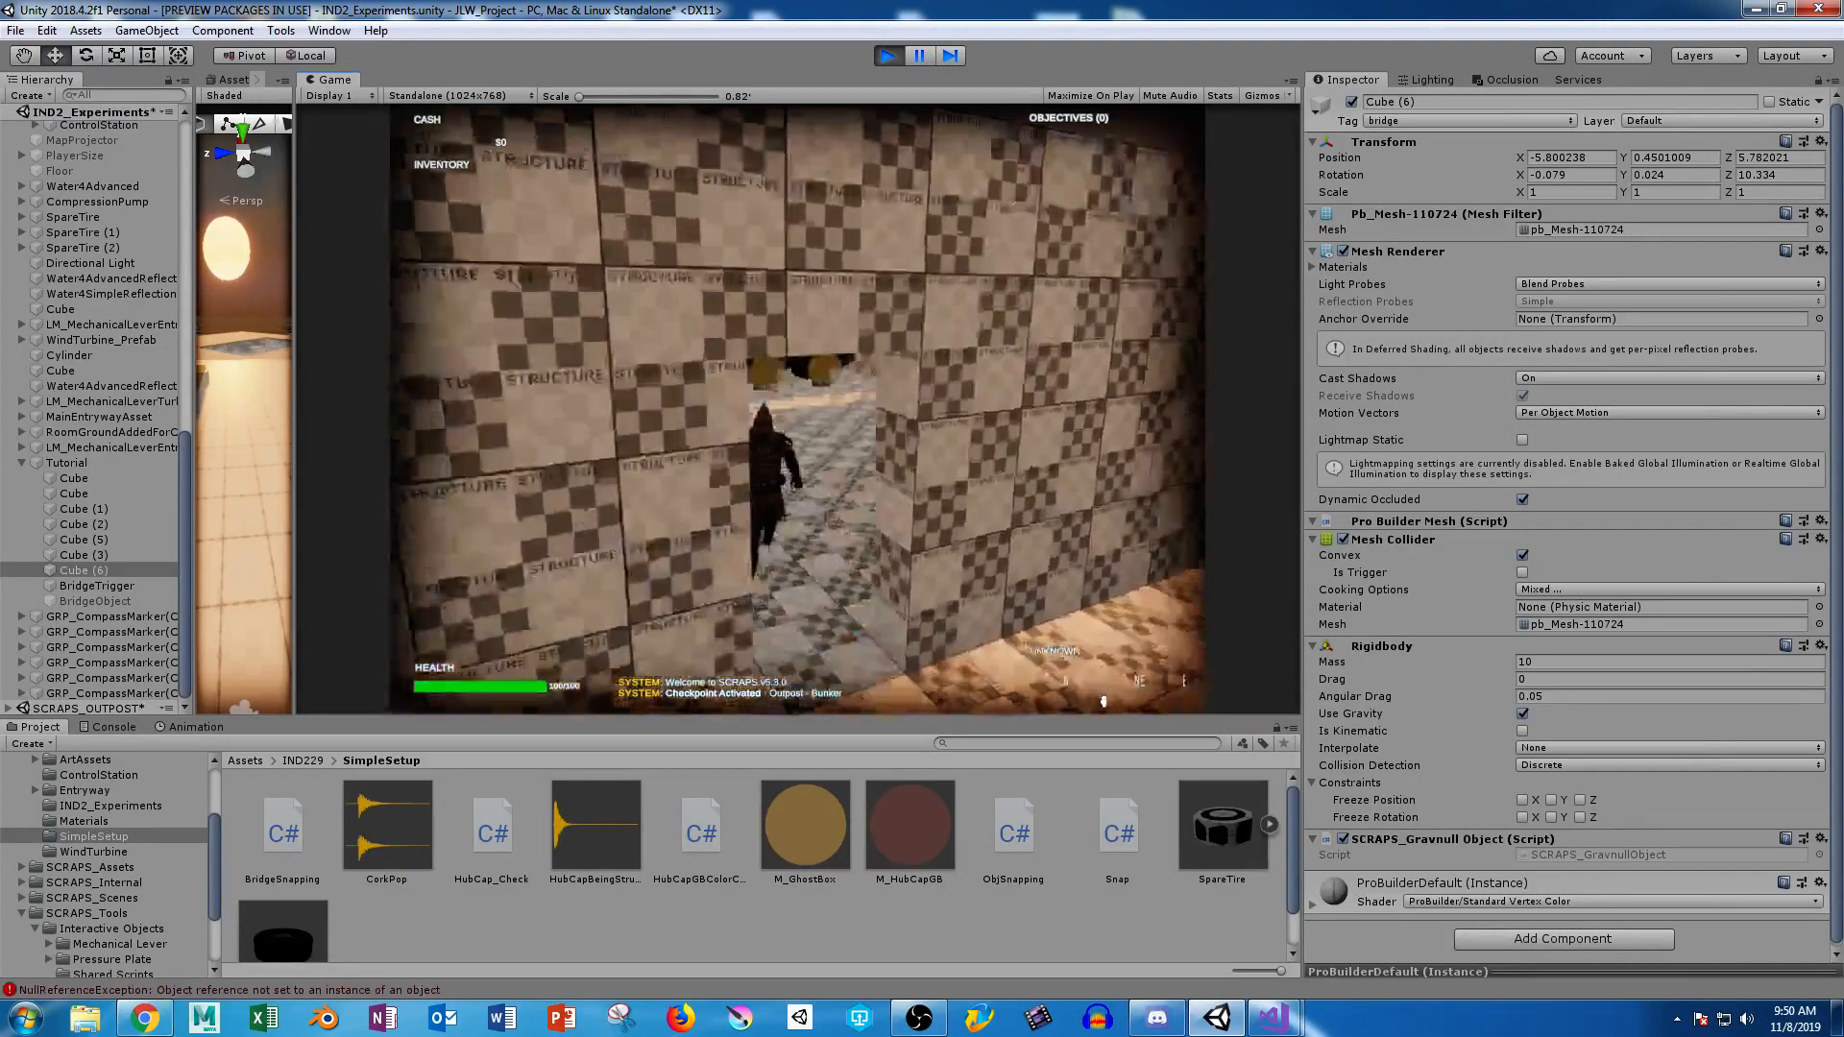
key("w")
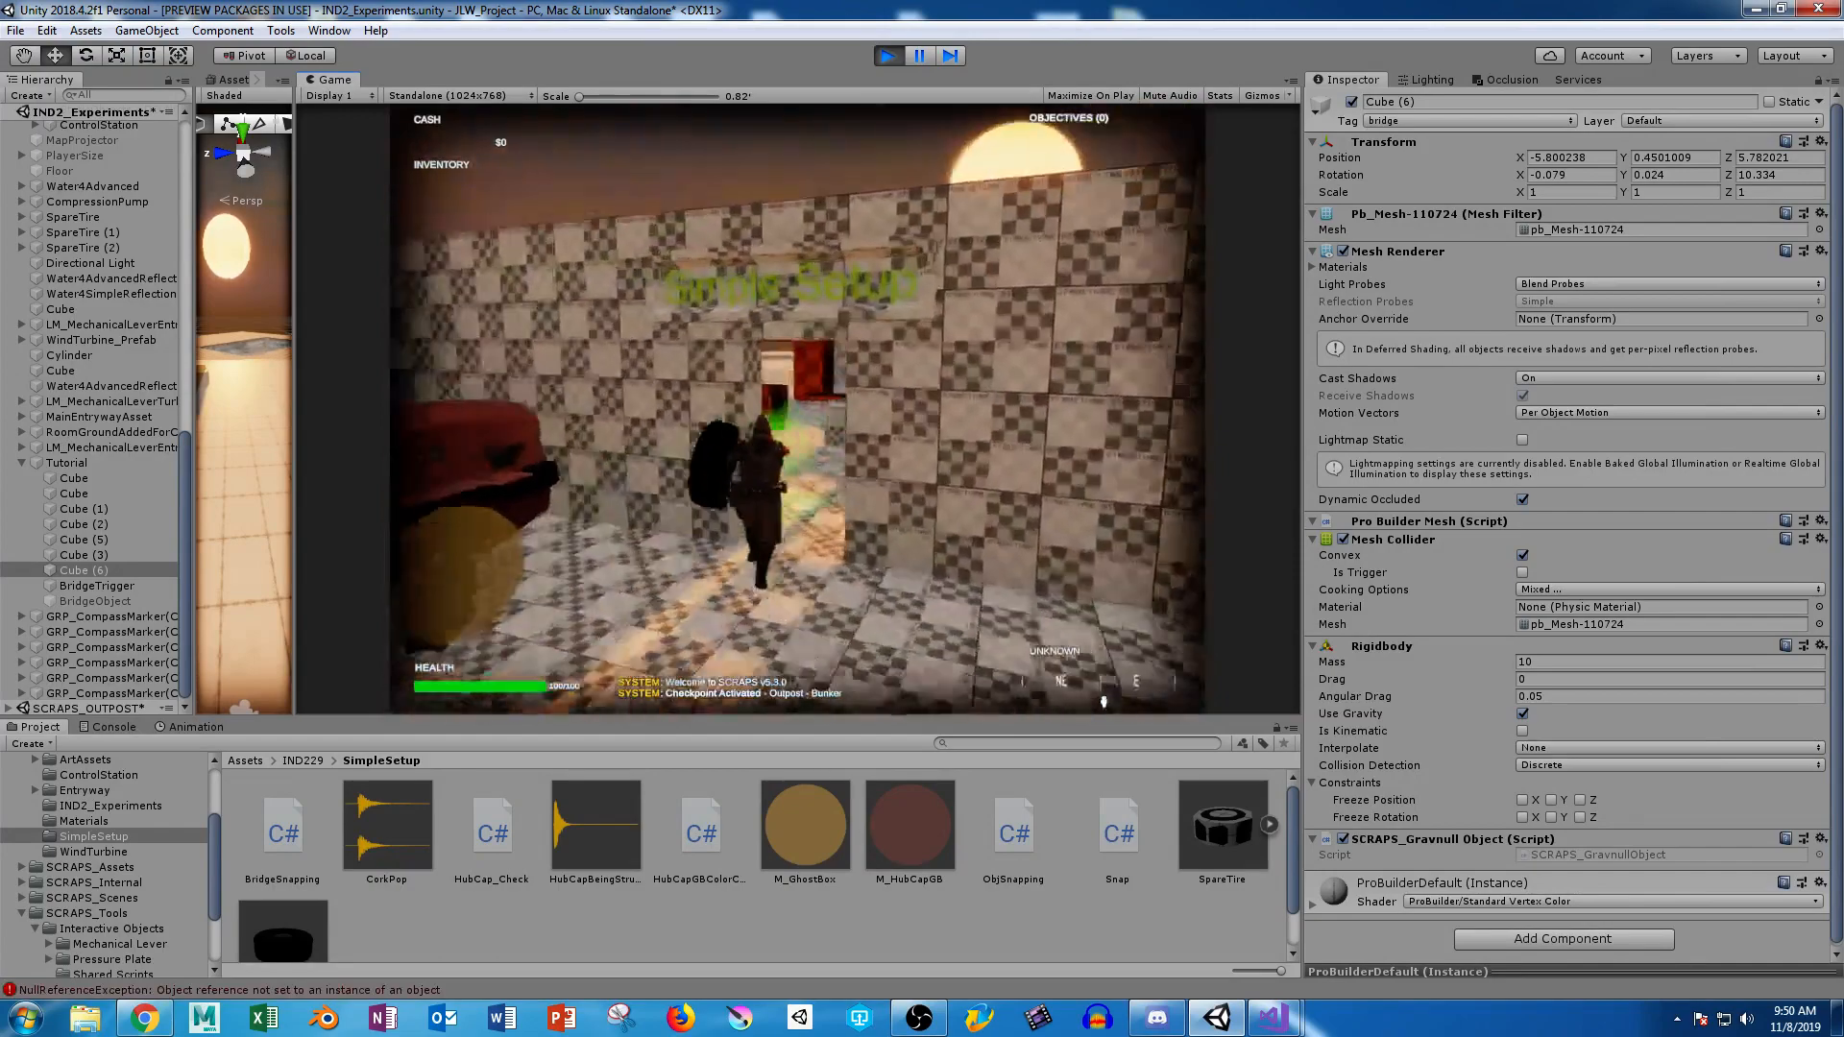
key("w")
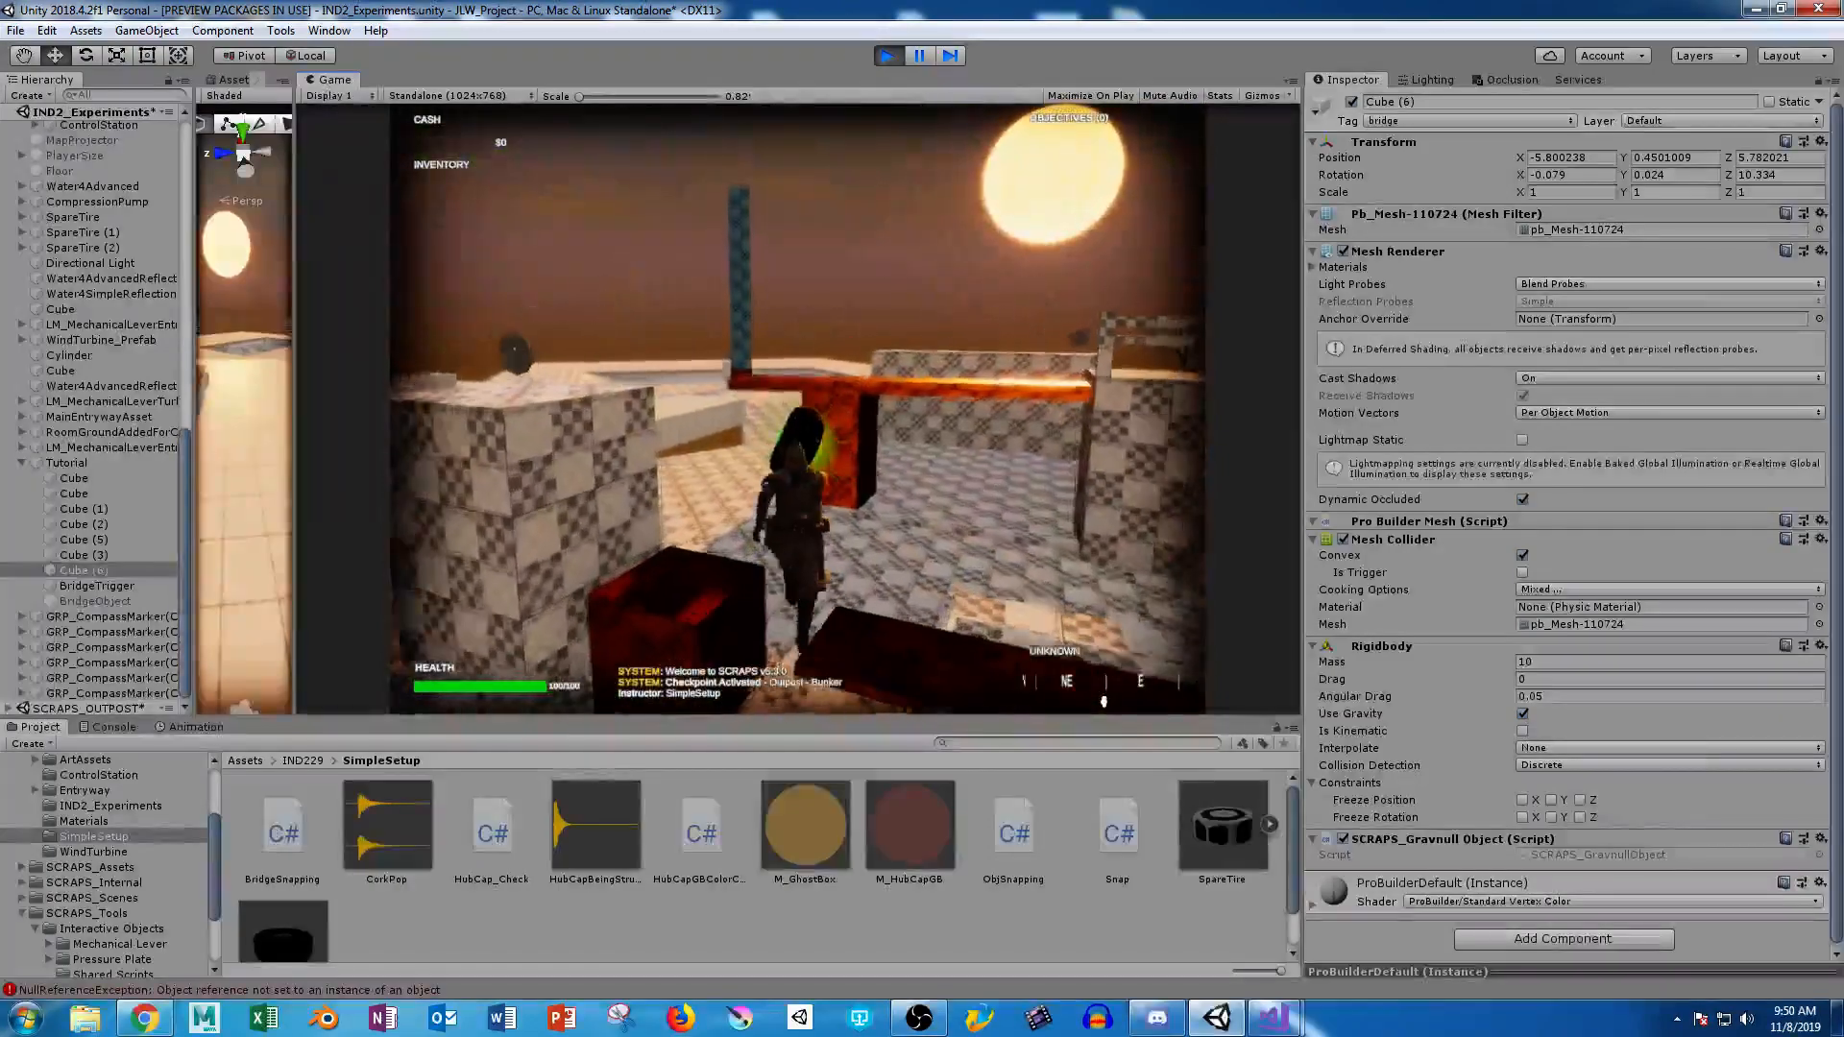
key("w")
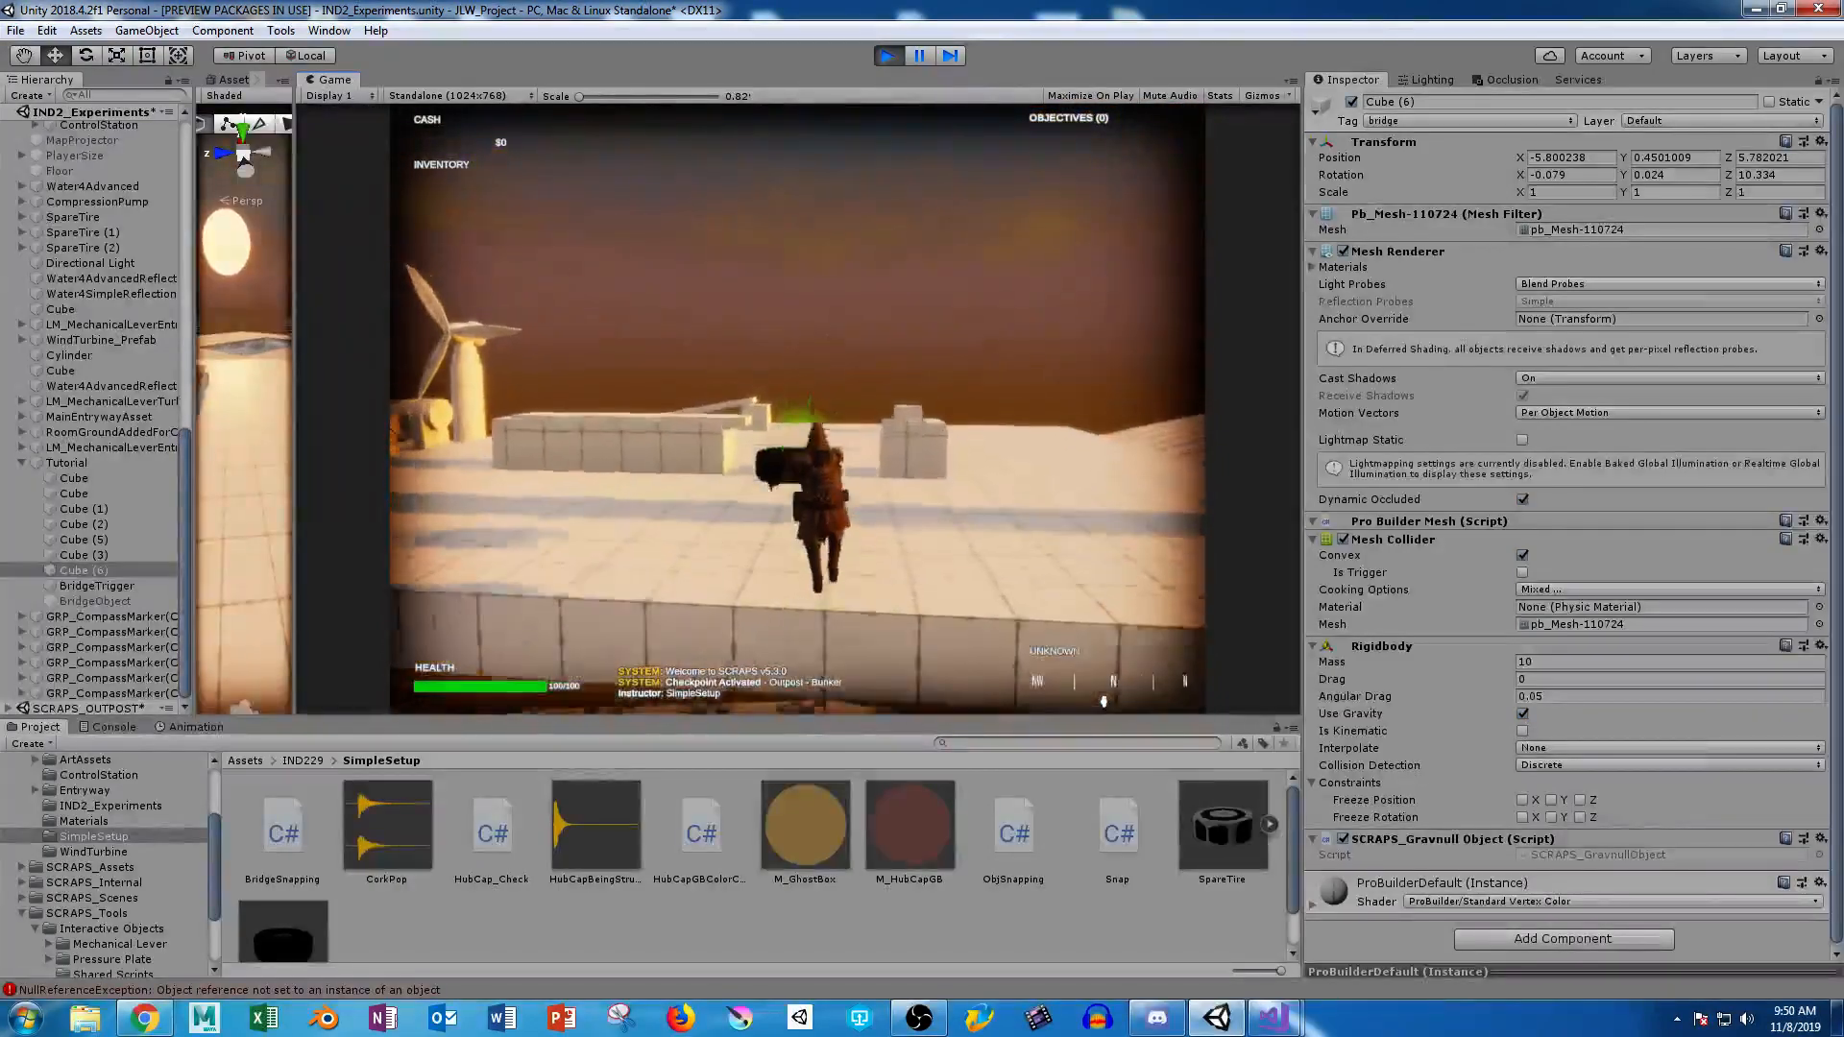
key("w")
key("w")
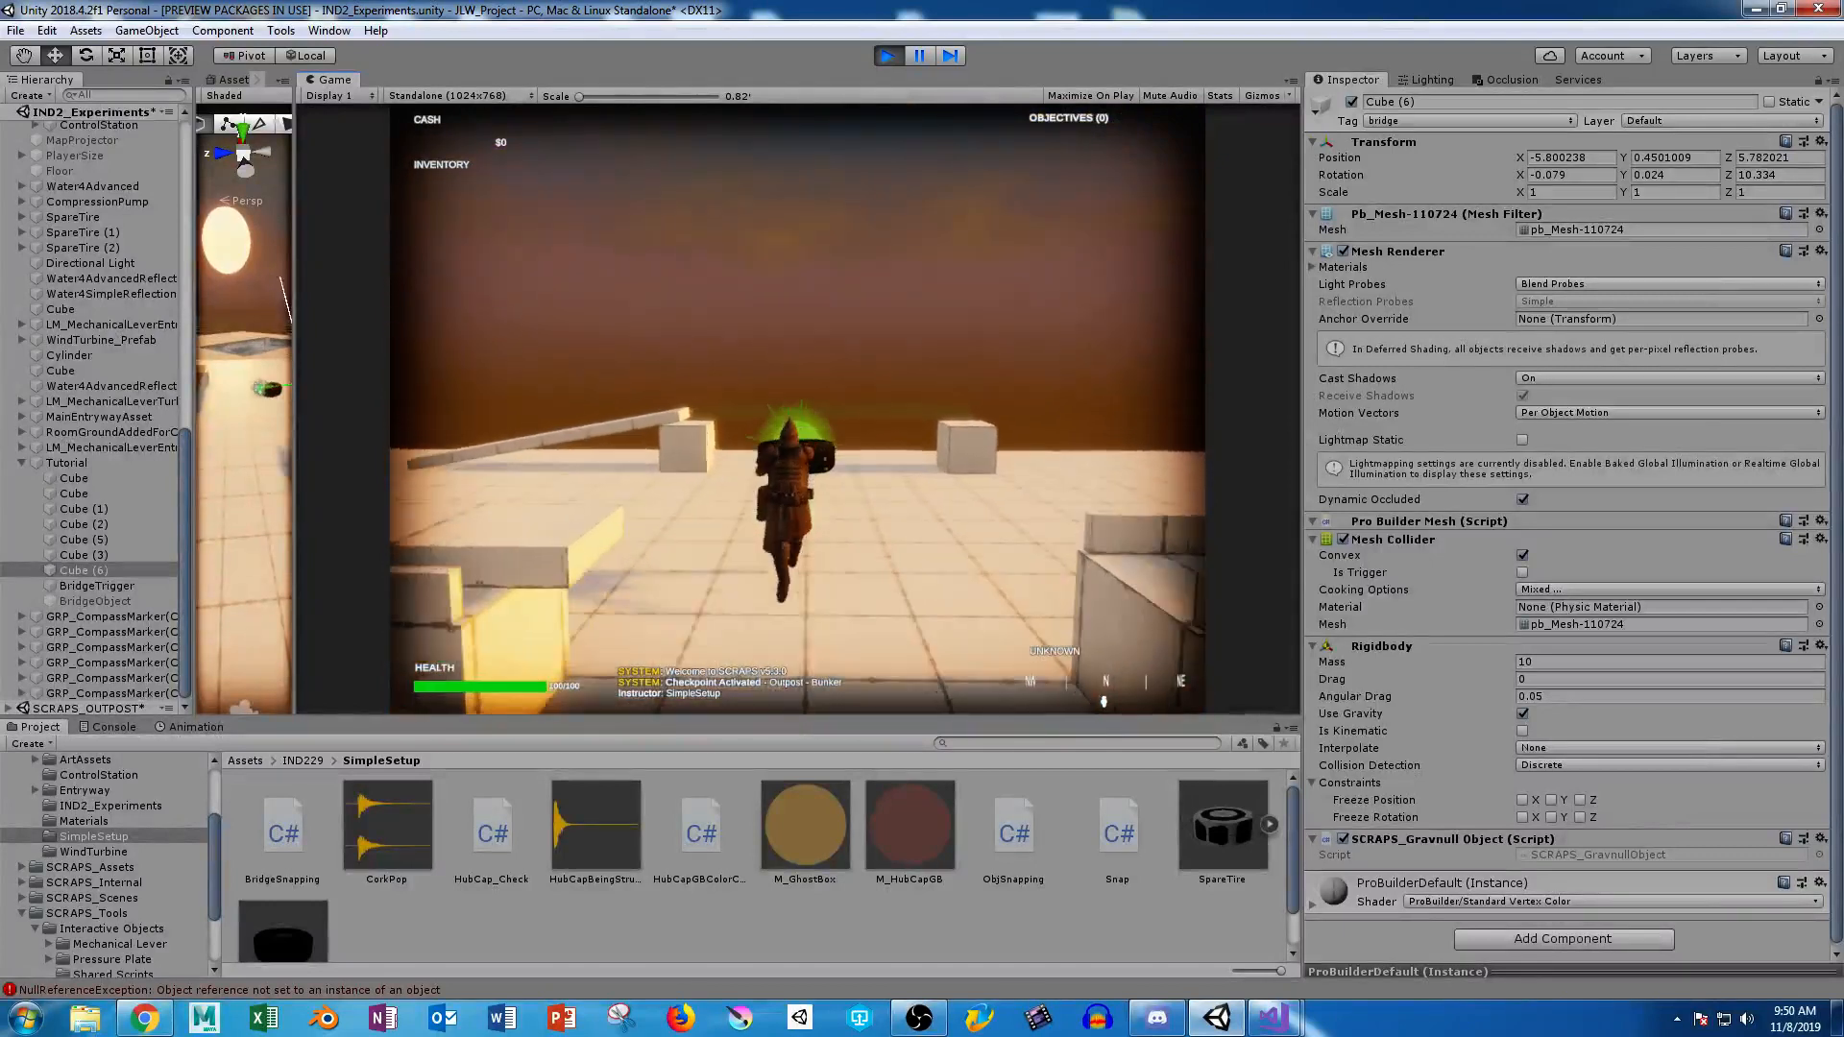
key("w")
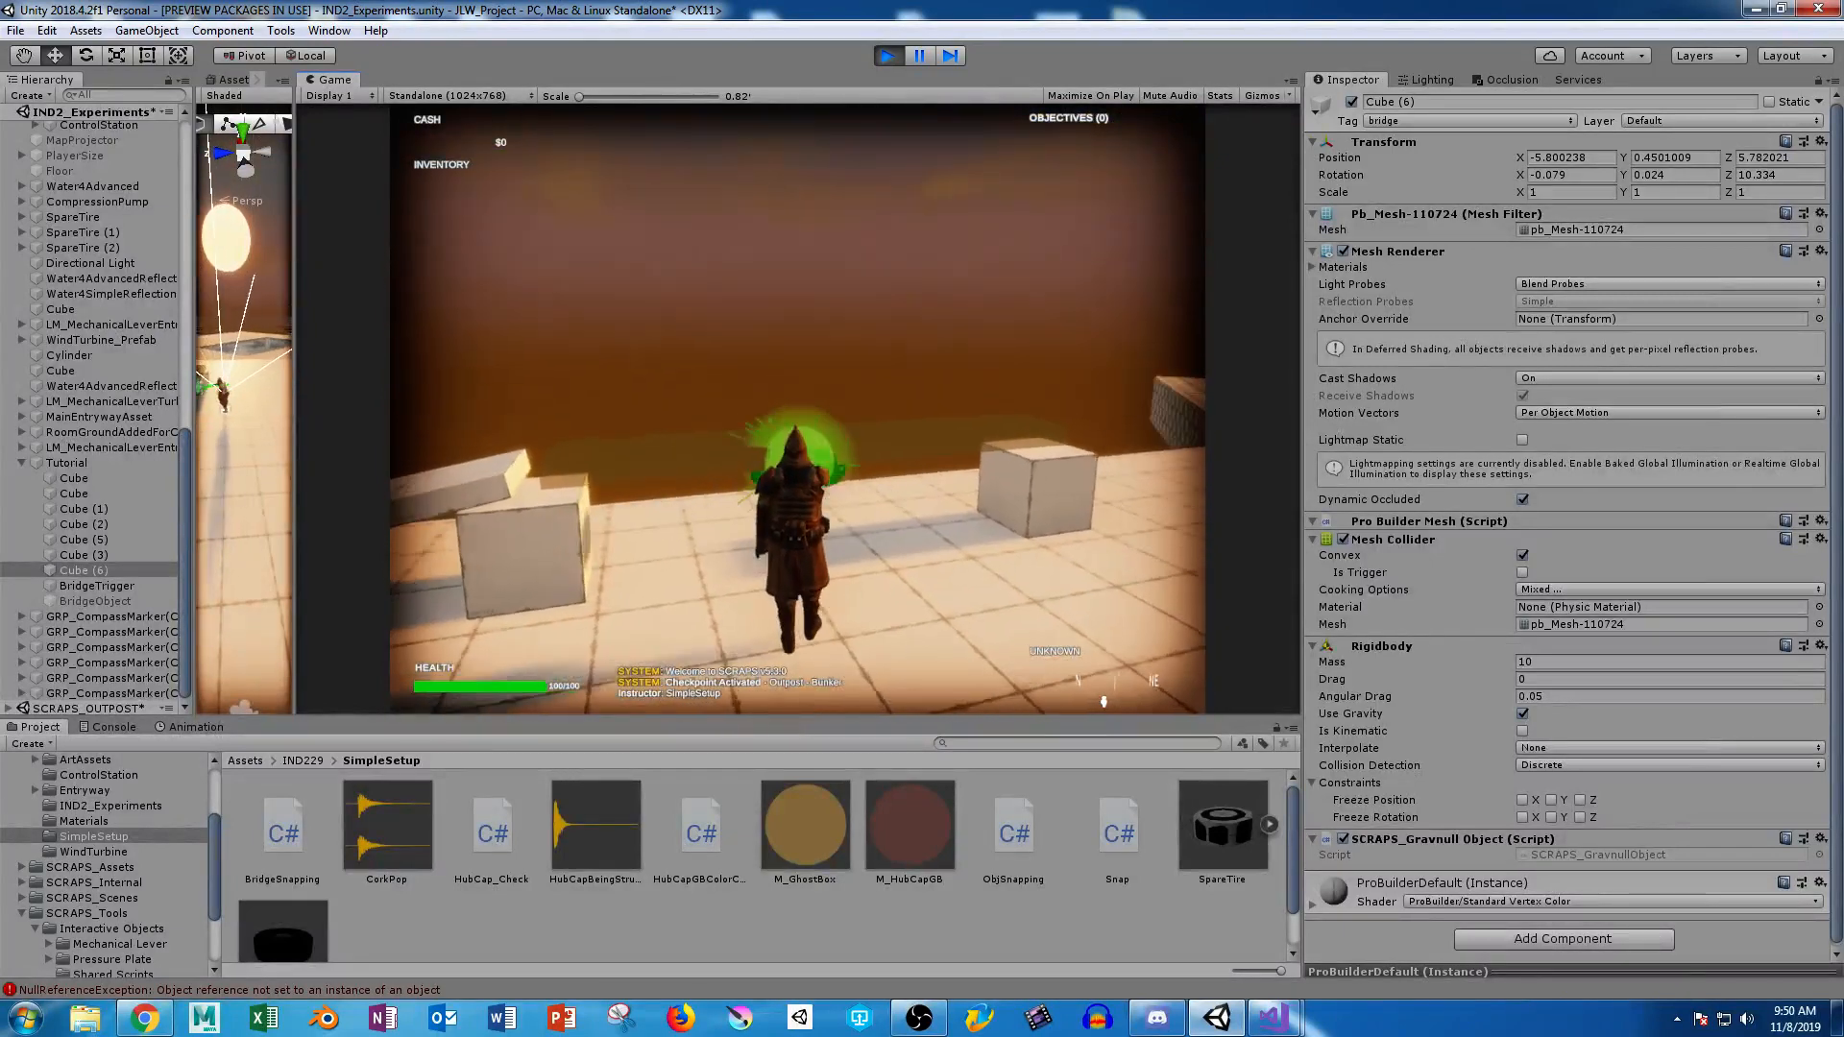
key("w")
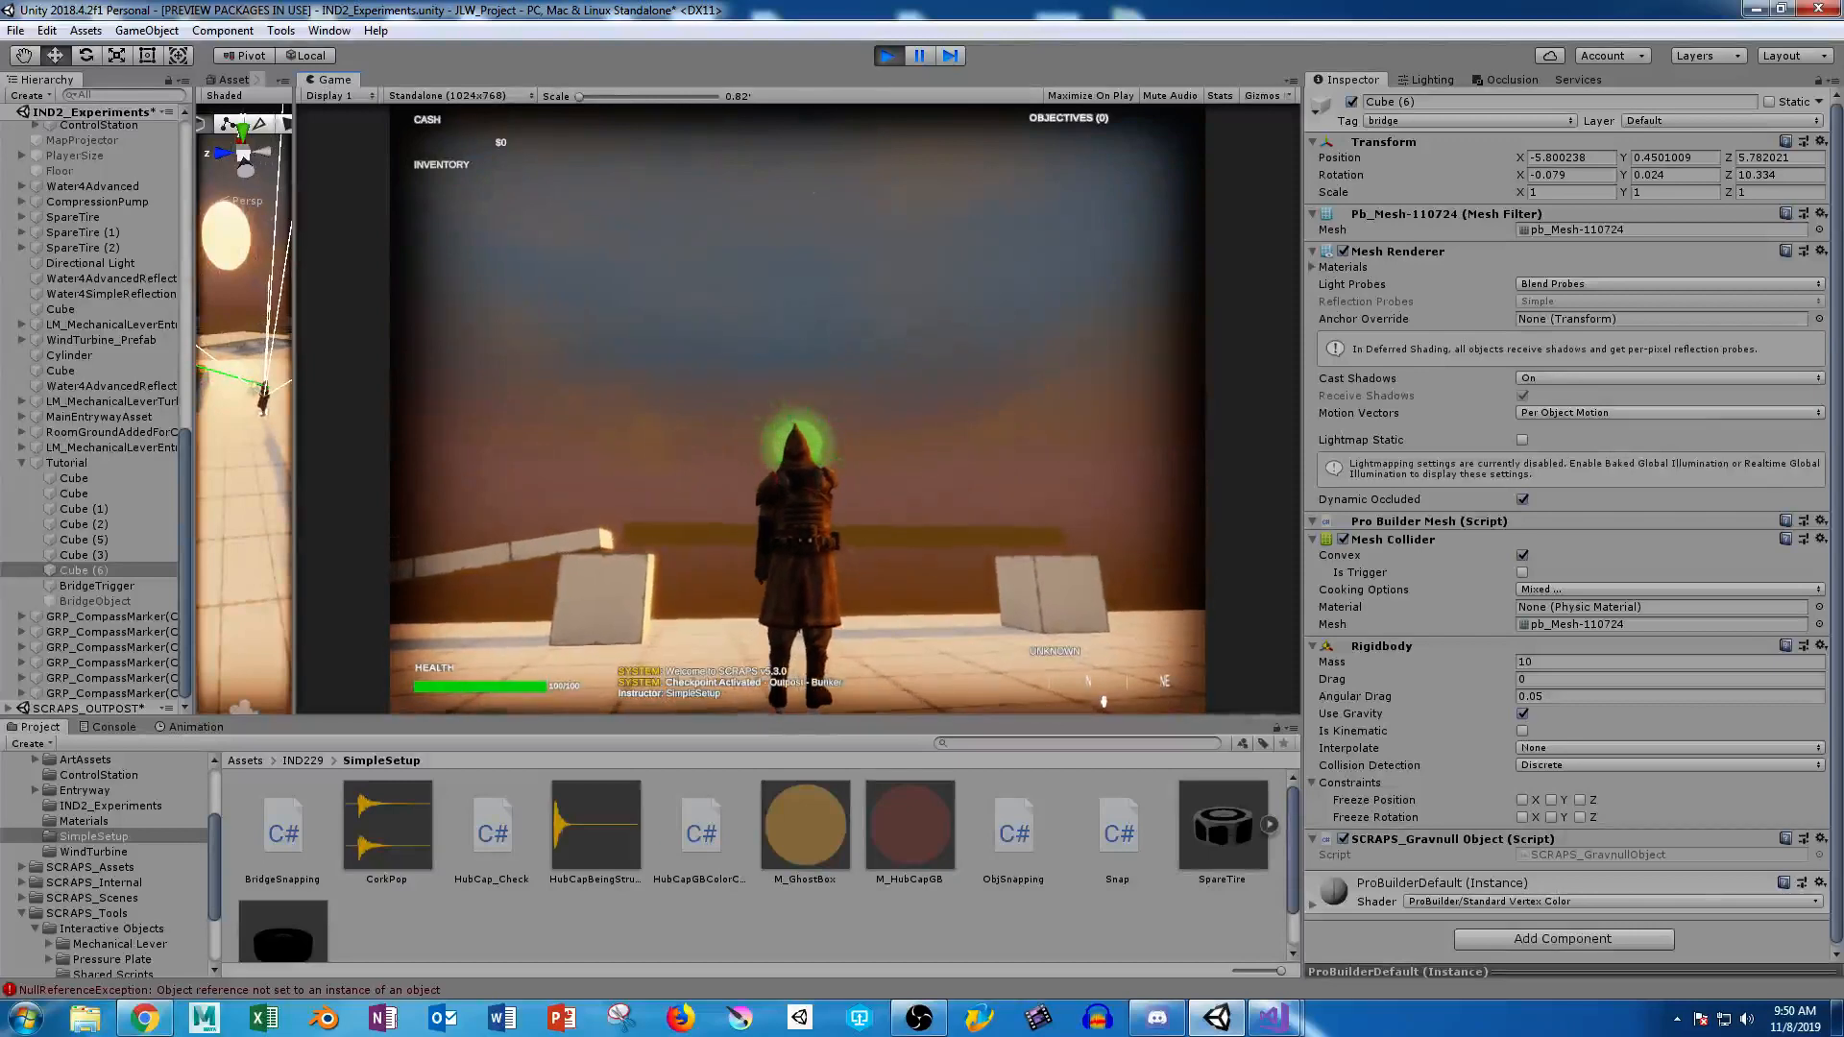
key("w")
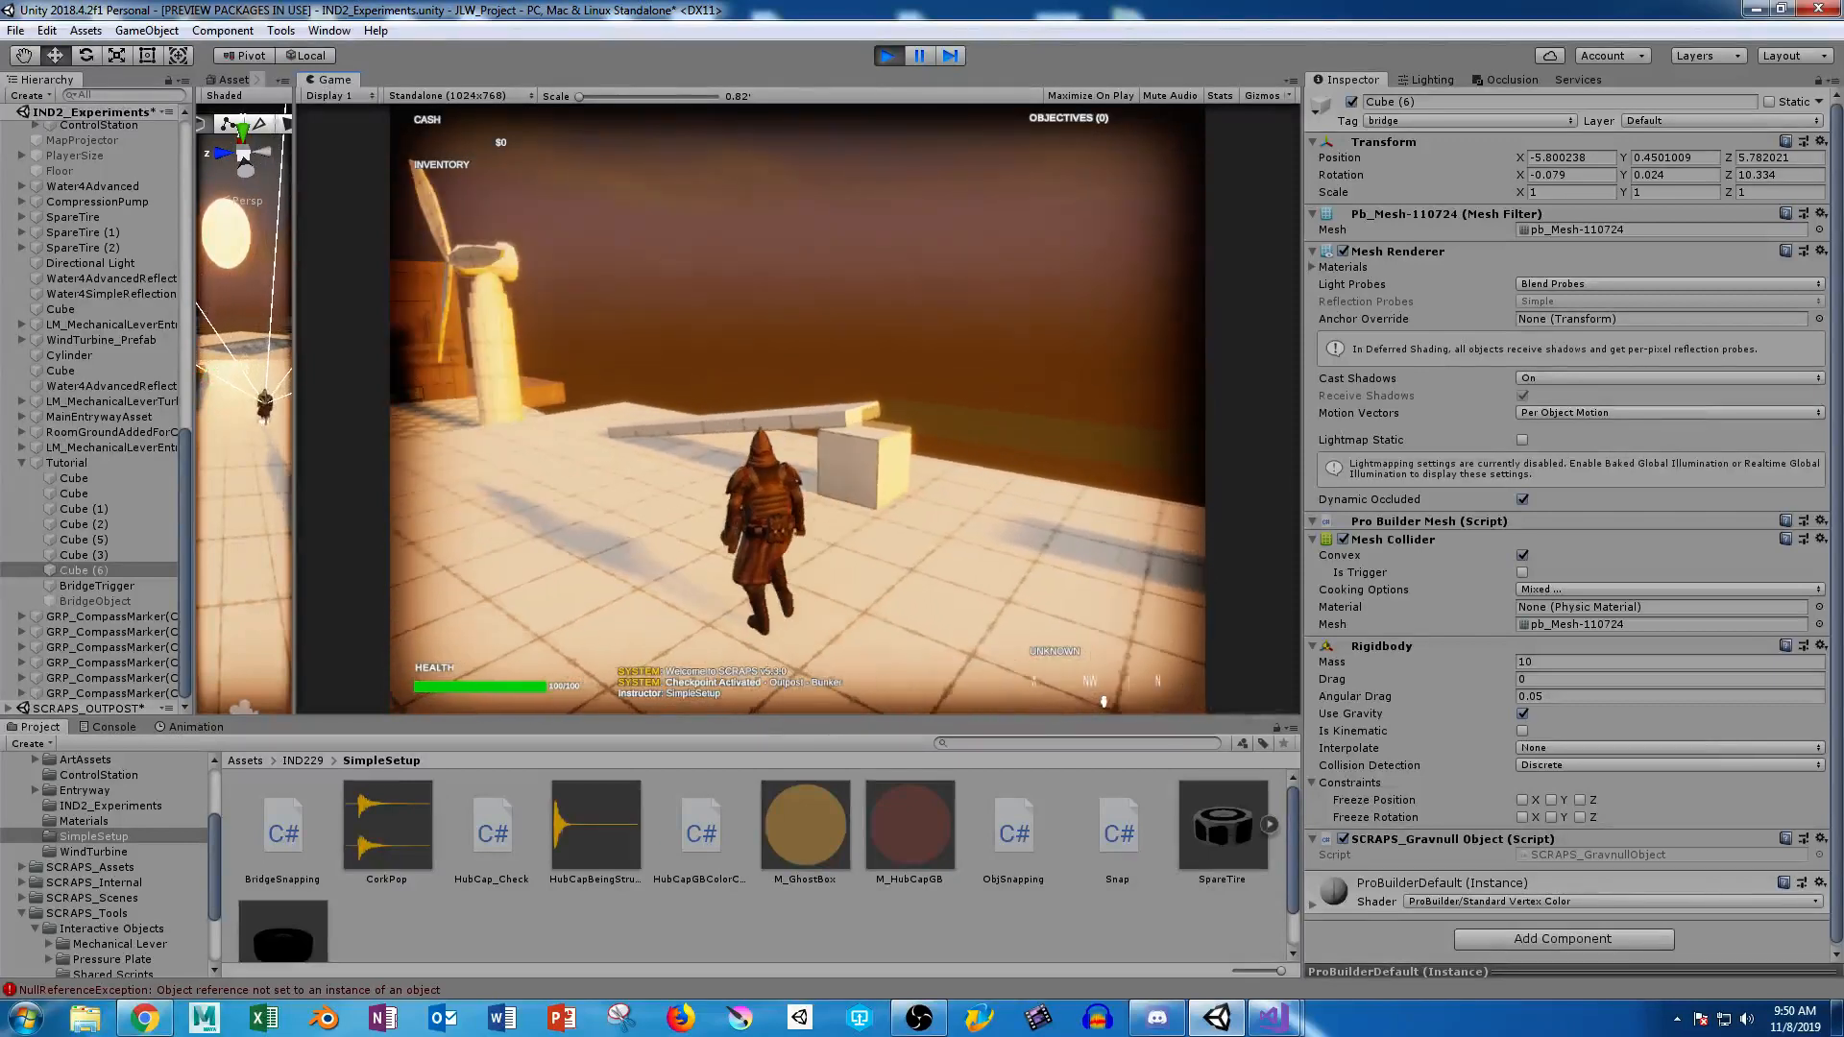
Lift the bridge-tagged plank with the gravnull, carry it to the translucent bridge trigger, release it there to test snapping, and pause the game.
key("w")
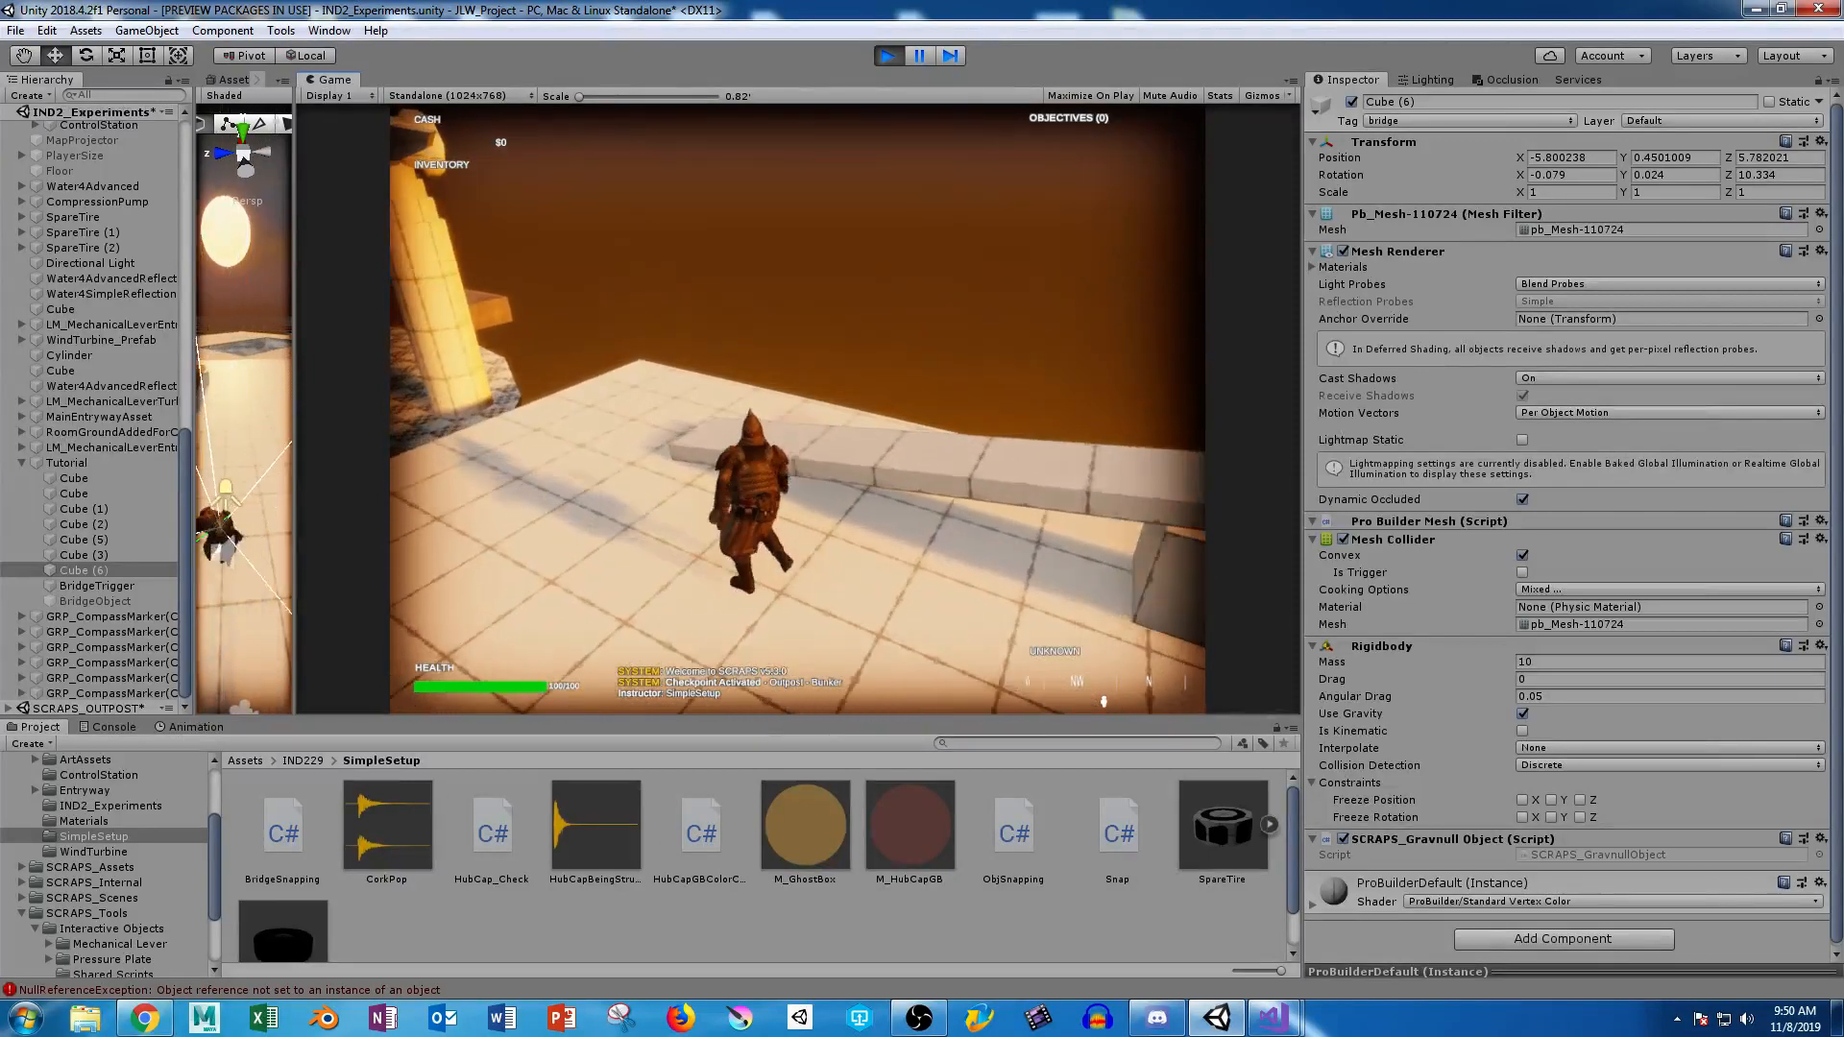
left_click(798, 409)
key("w")
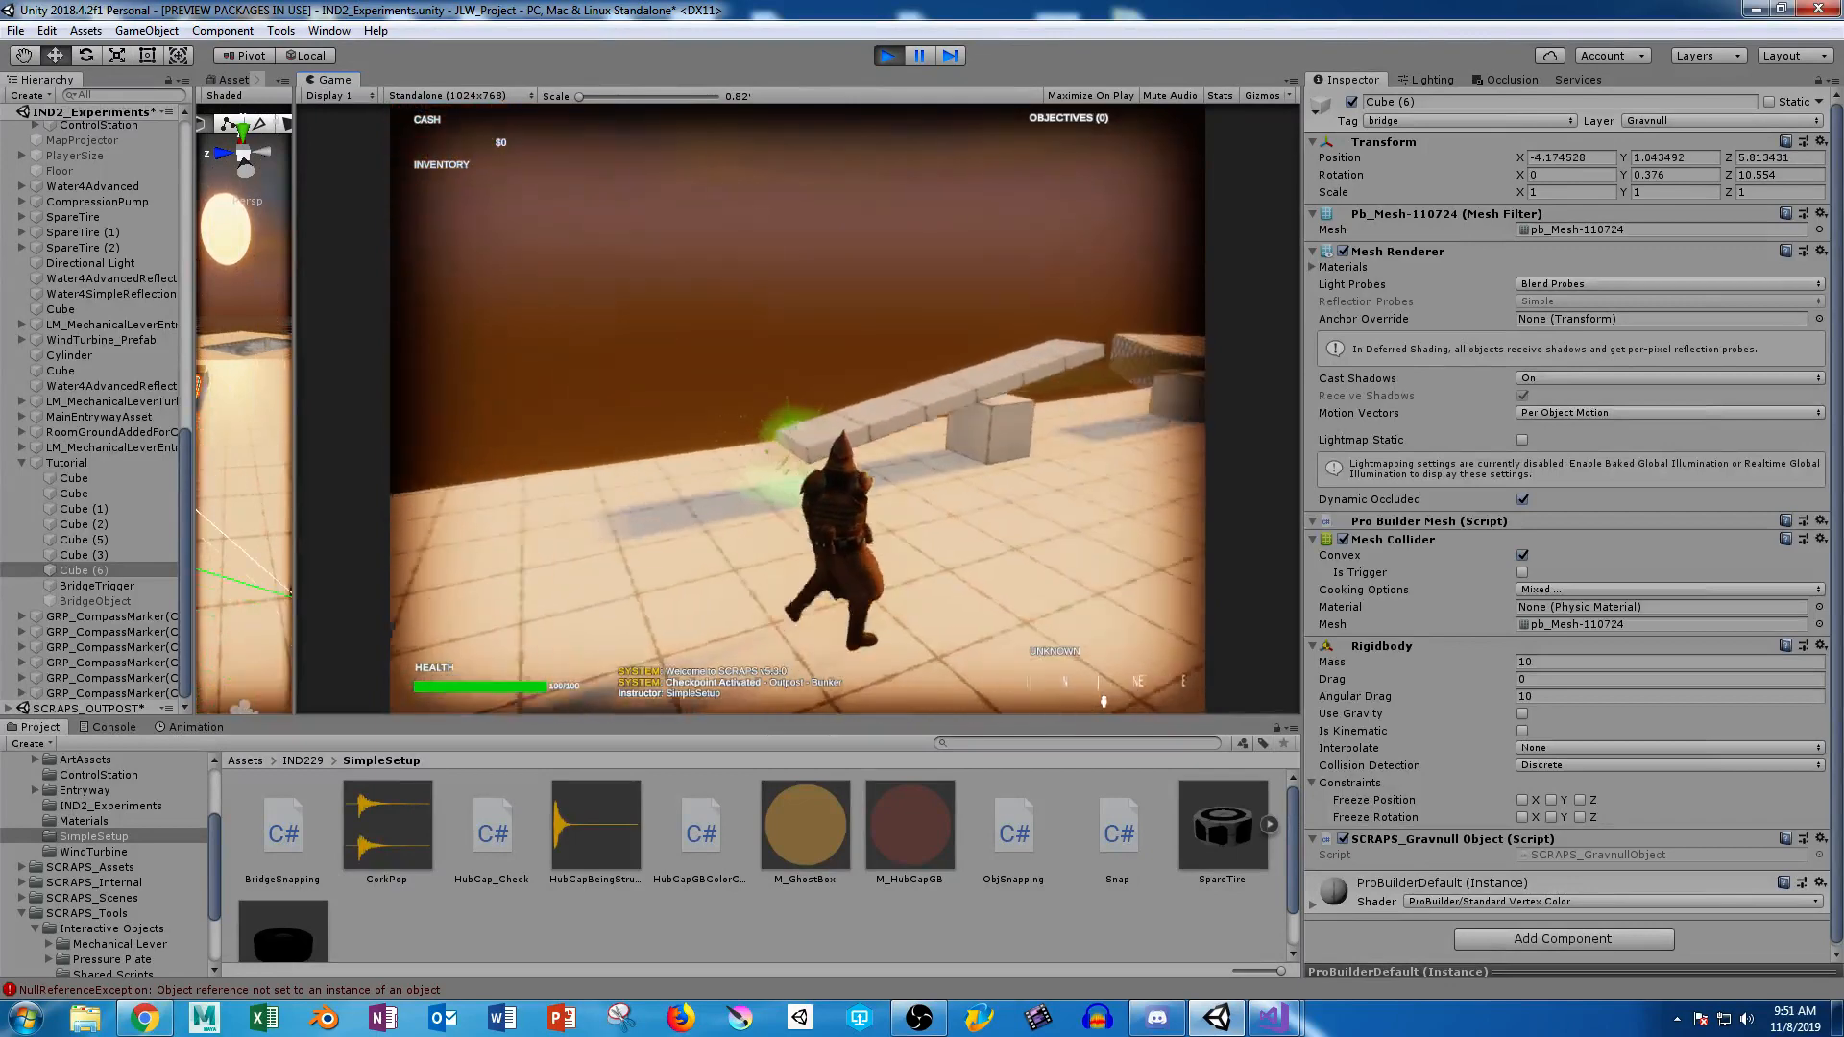
key("w")
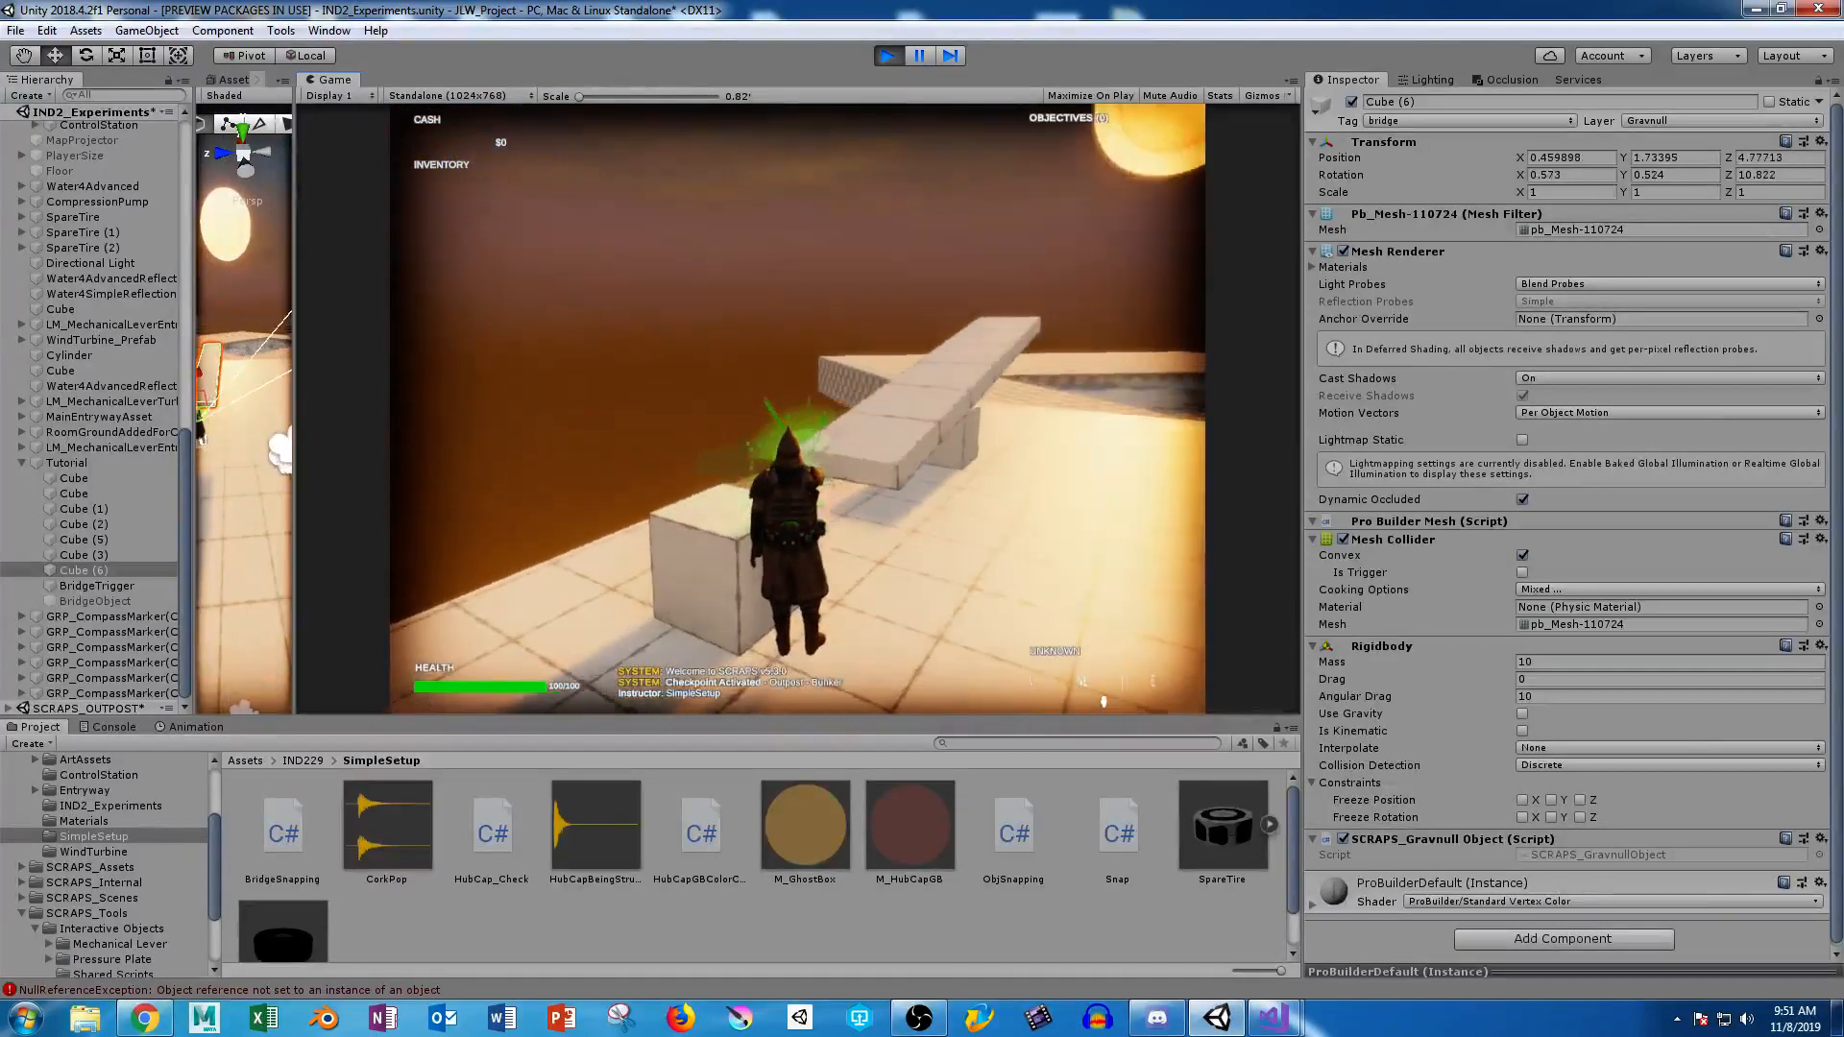
key("d")
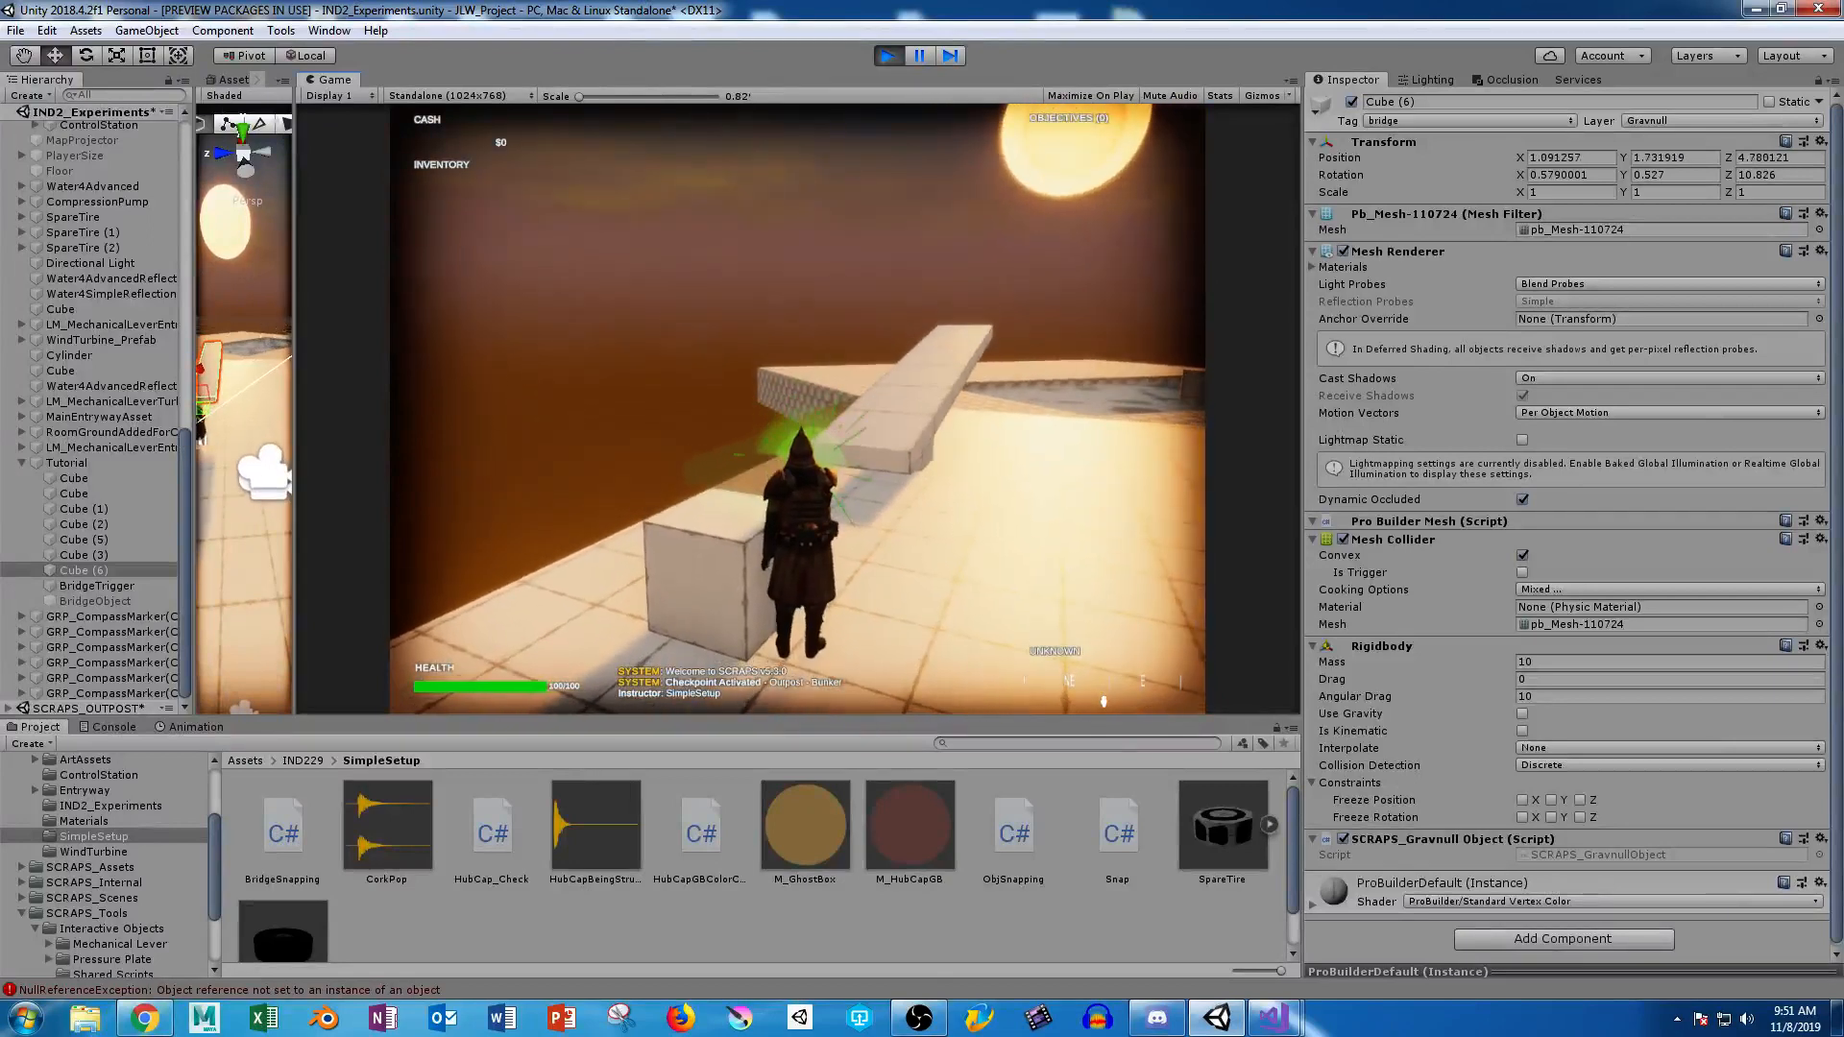
left_click(798, 409)
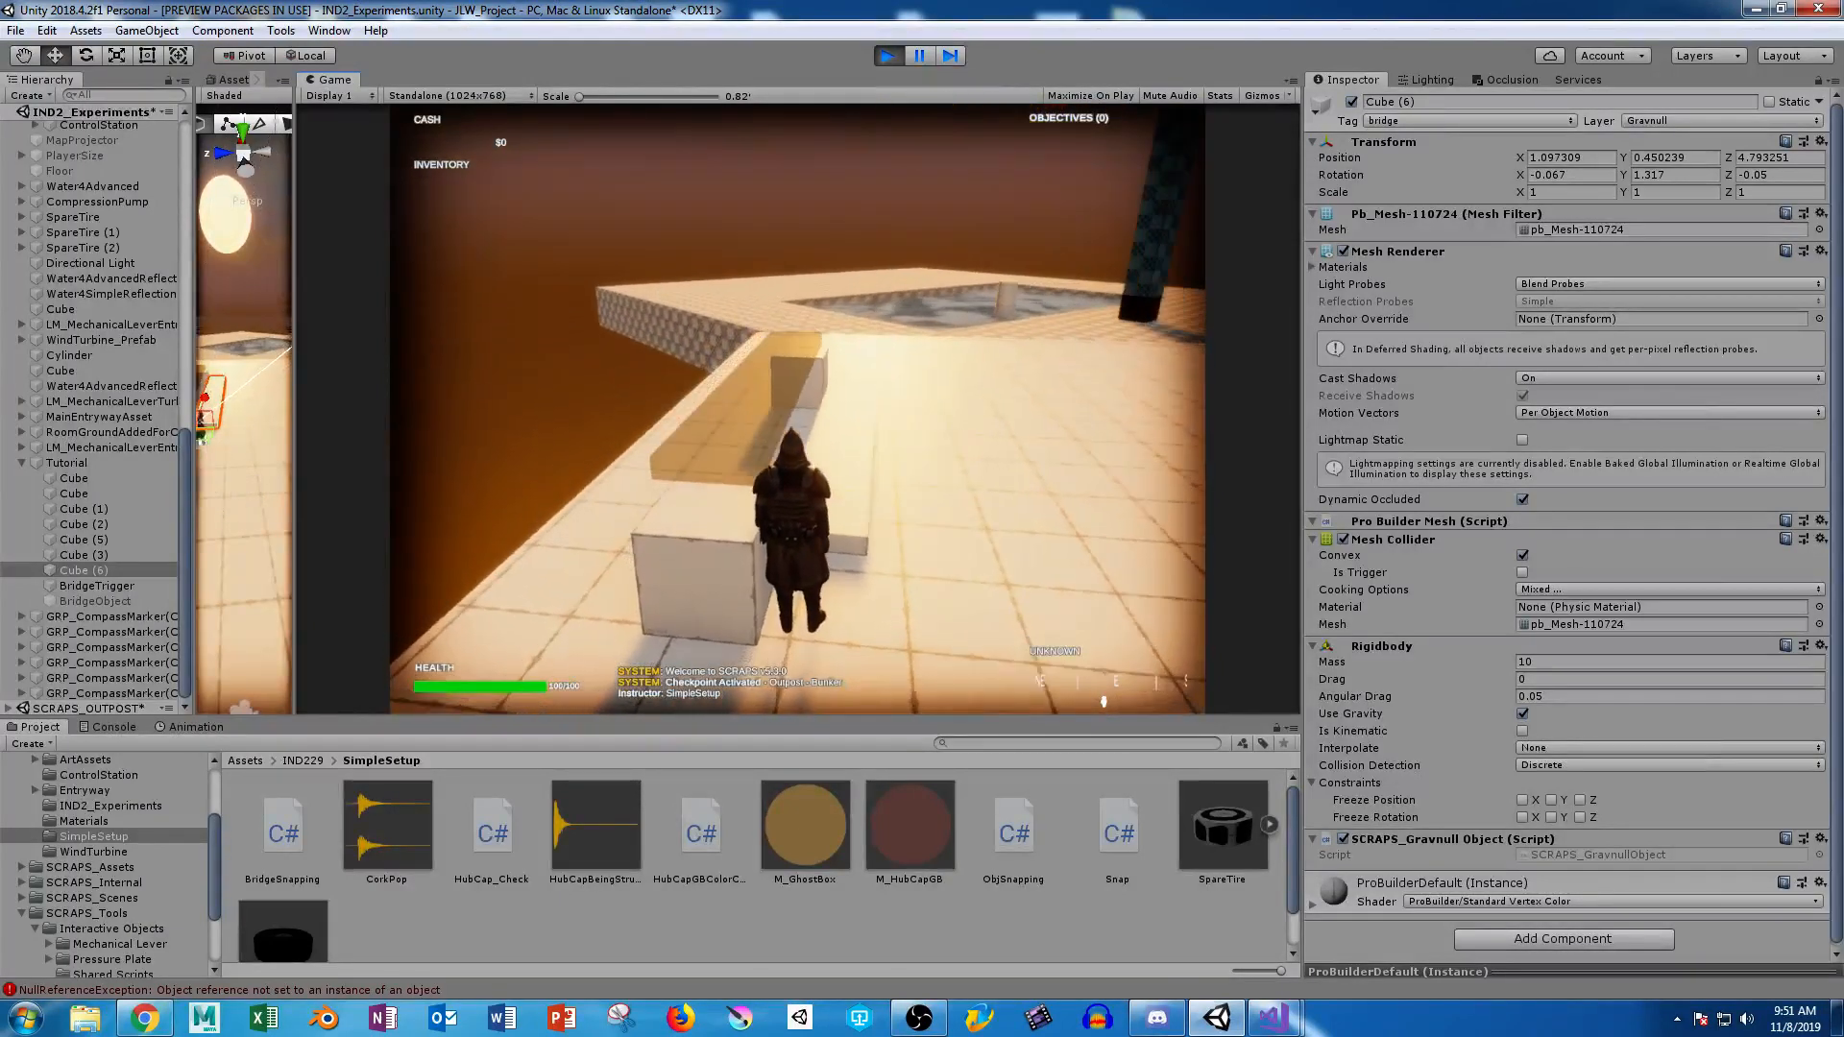
key("Escape")
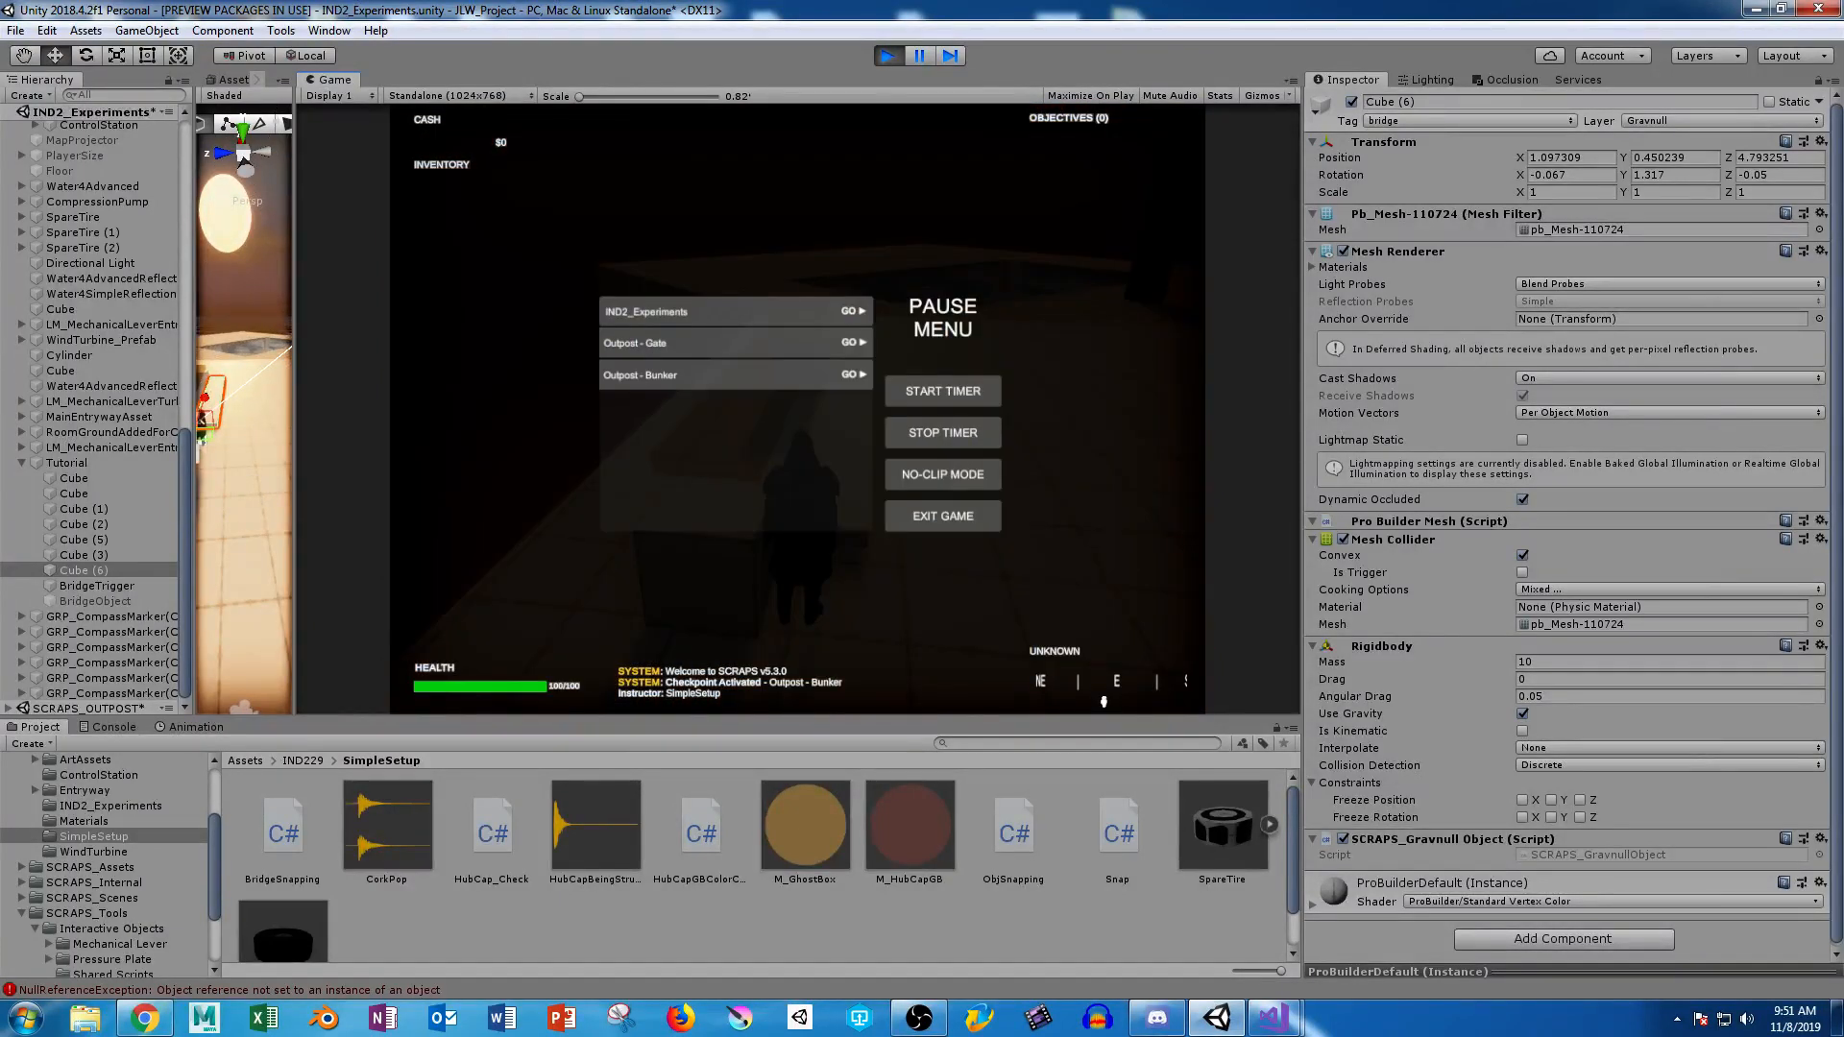
Show the console, test moving the bridge block in the running game, and end play mode.
left_click(113, 727)
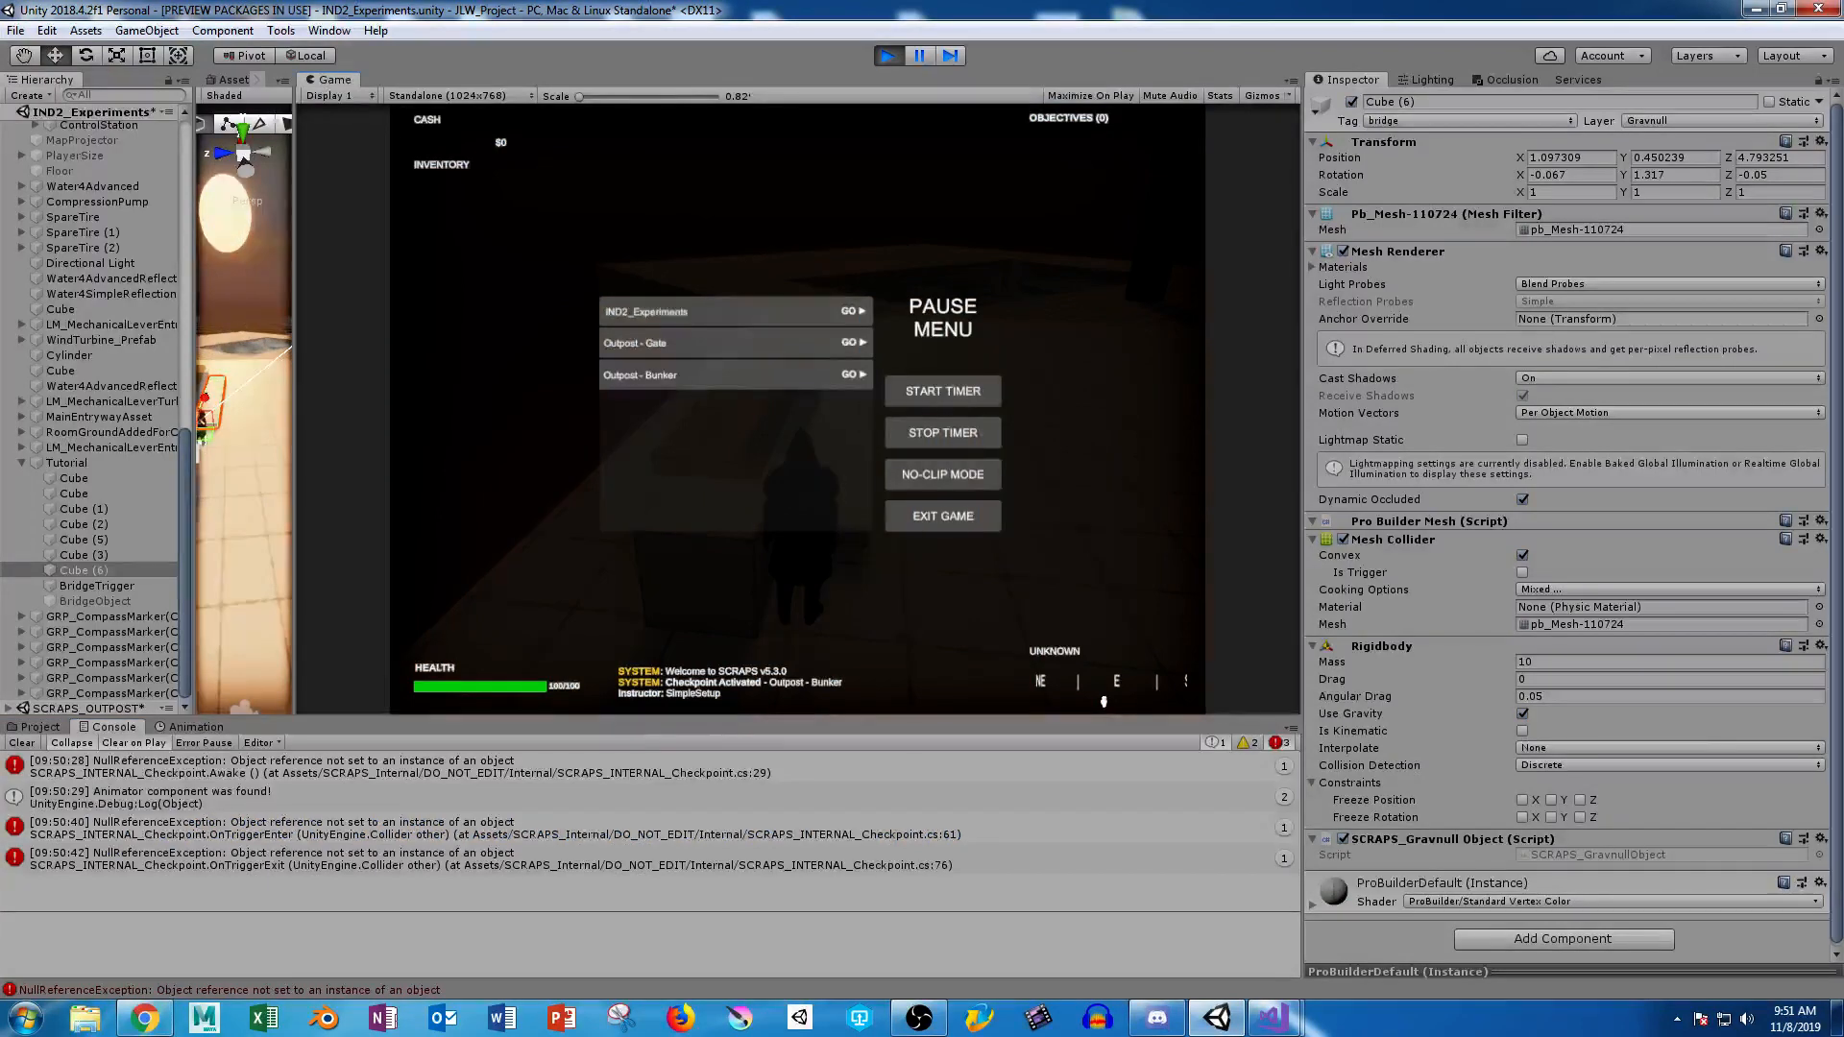
key("Escape")
key("w")
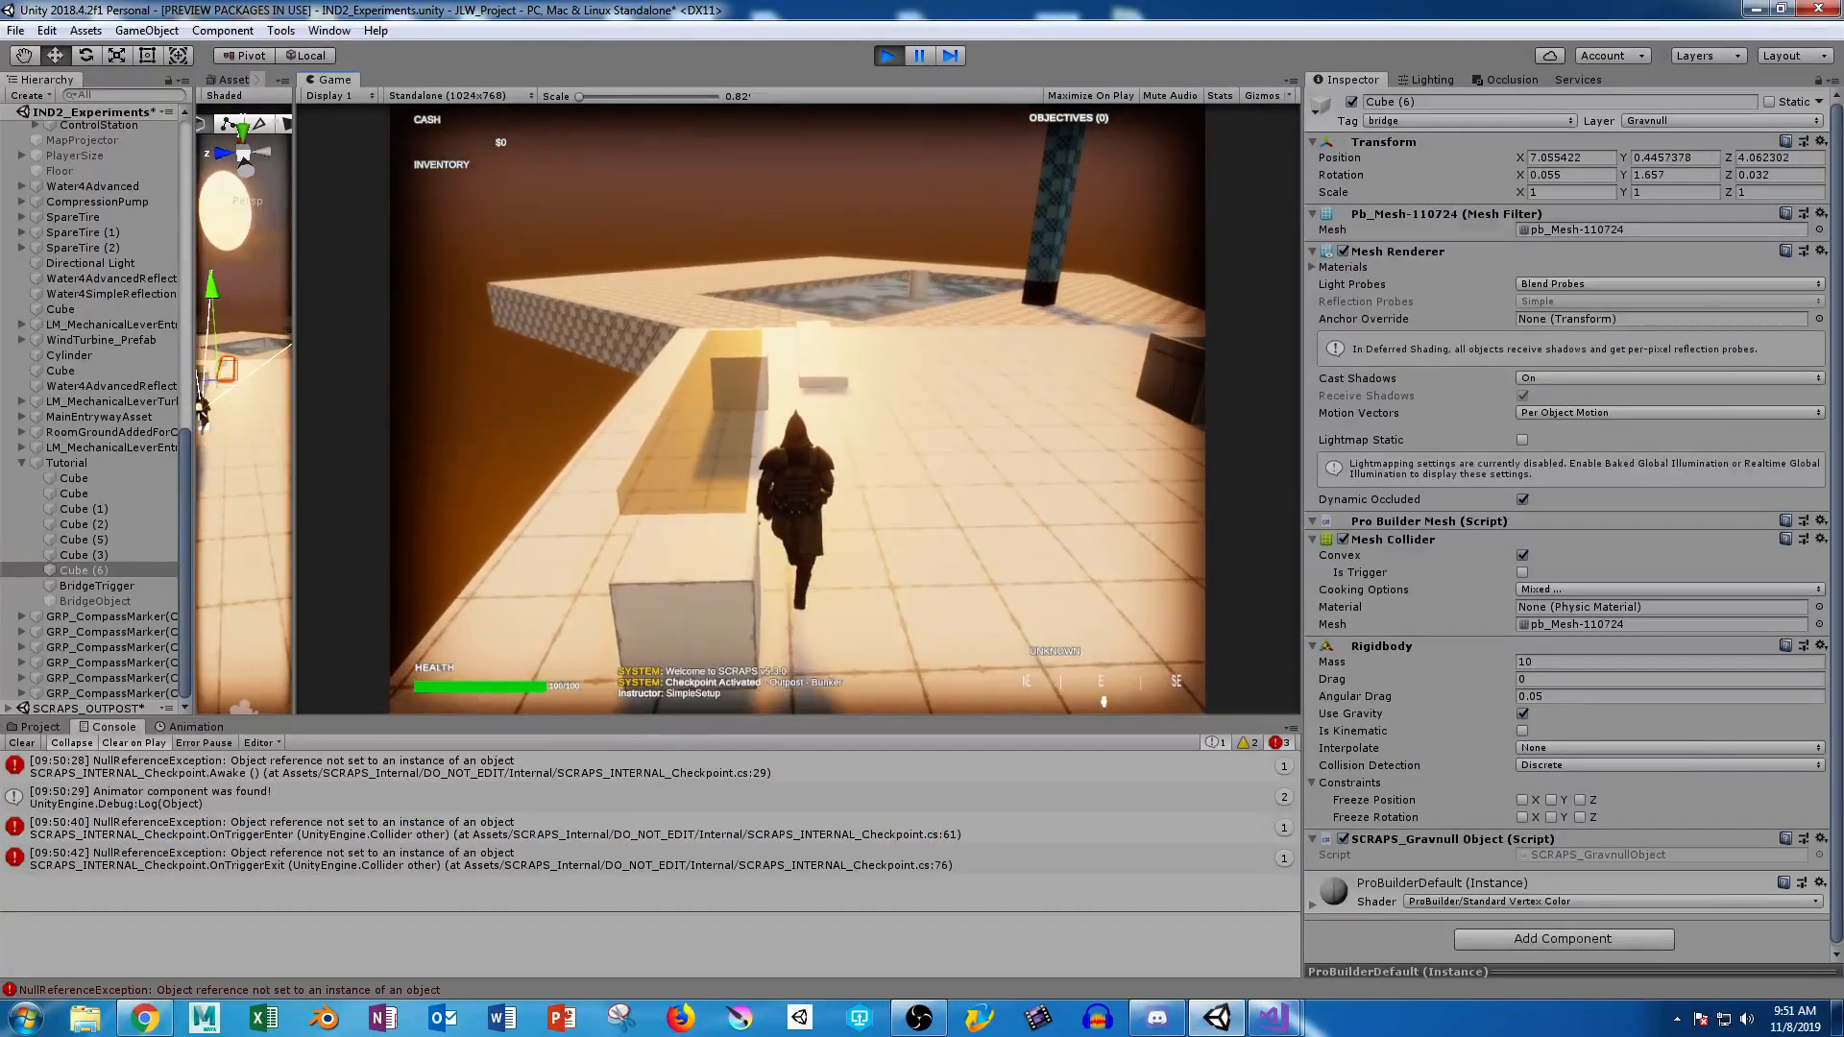
key("e")
key("w")
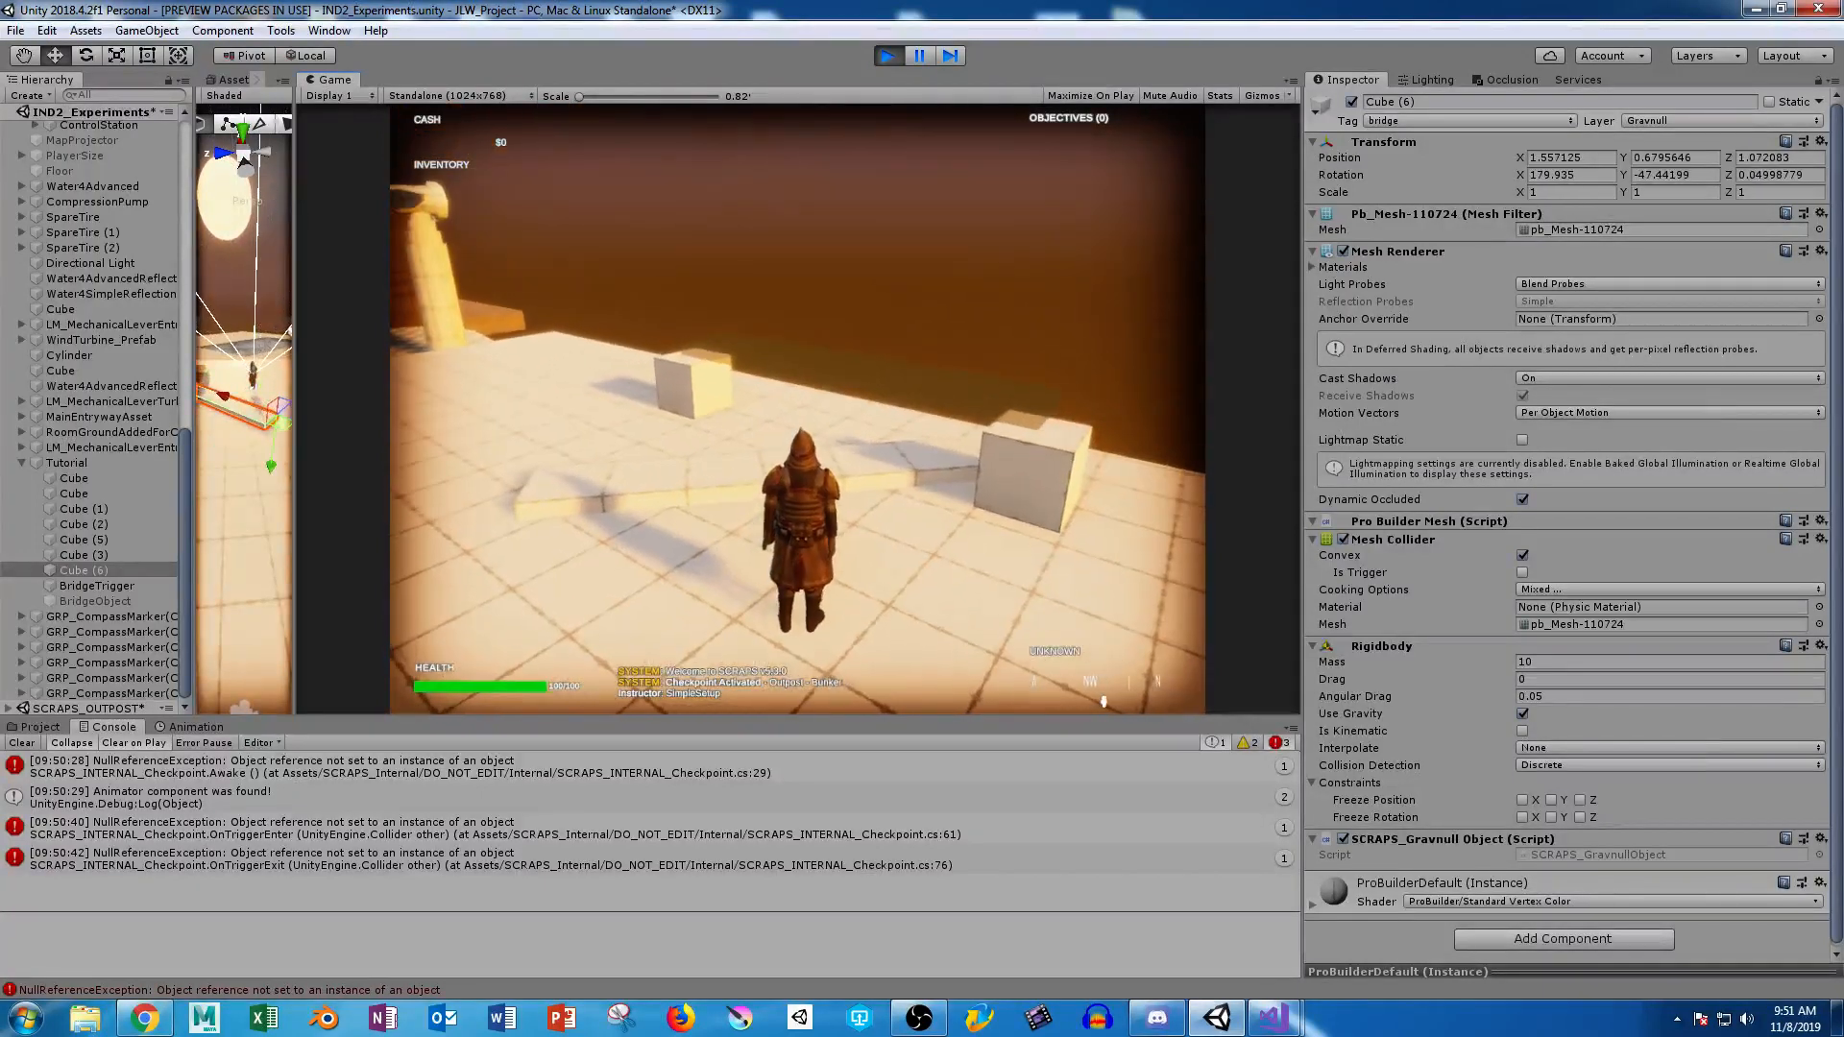
key("Escape")
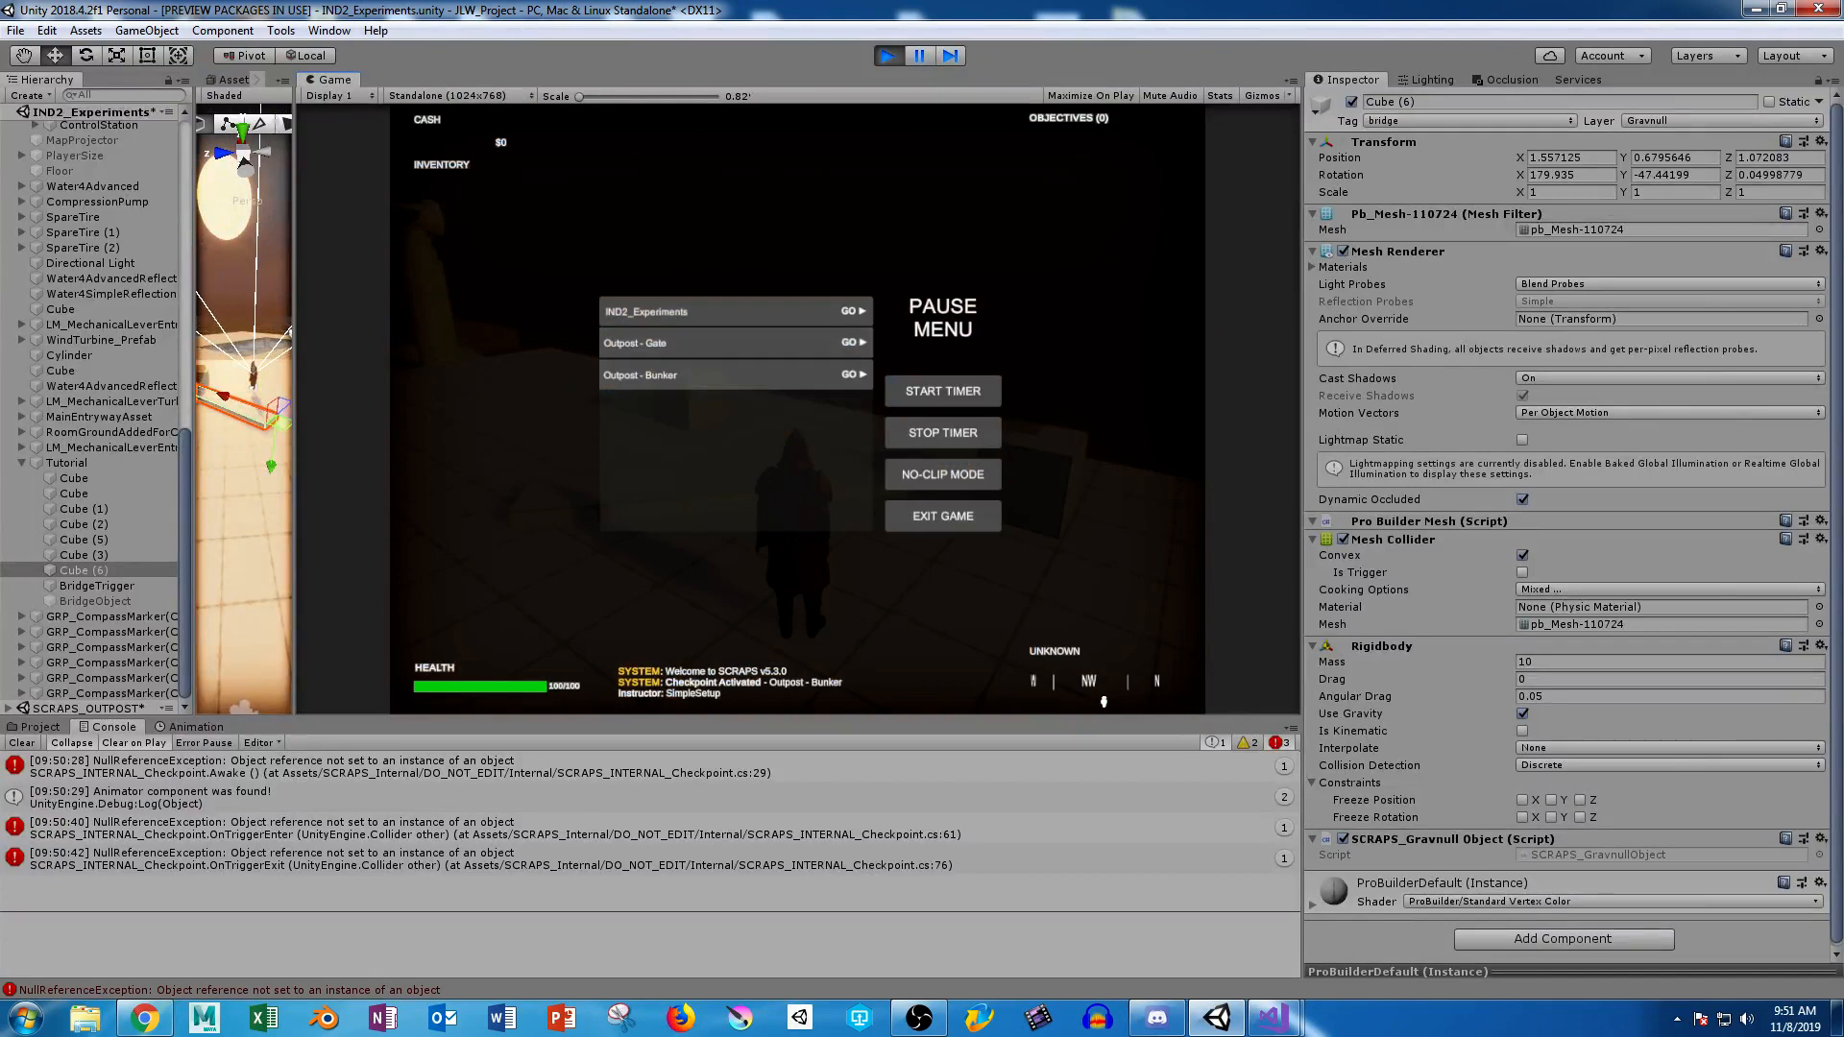
key("ctrl+p")
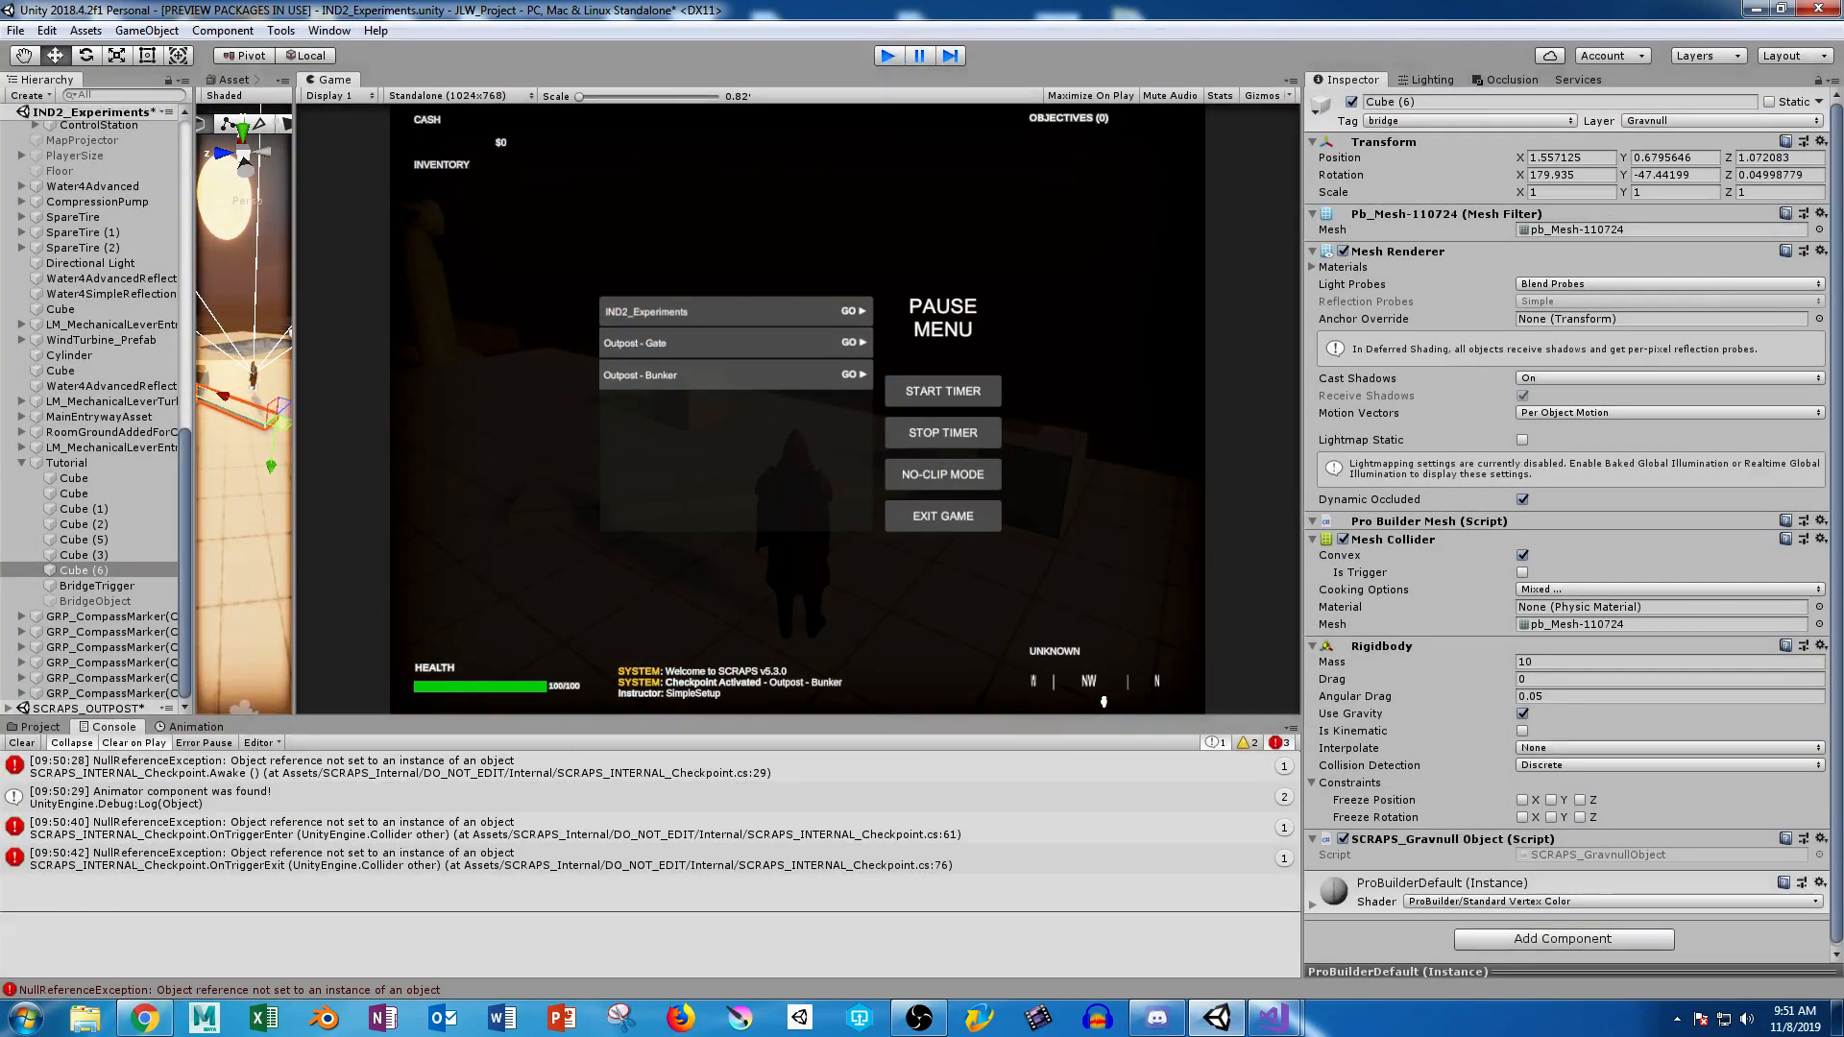
Switch to Visual Studio, review the OnTriggerEnter logic in BridgeSnapping.cs, and return to Unity.
mouse_move(1273, 1017)
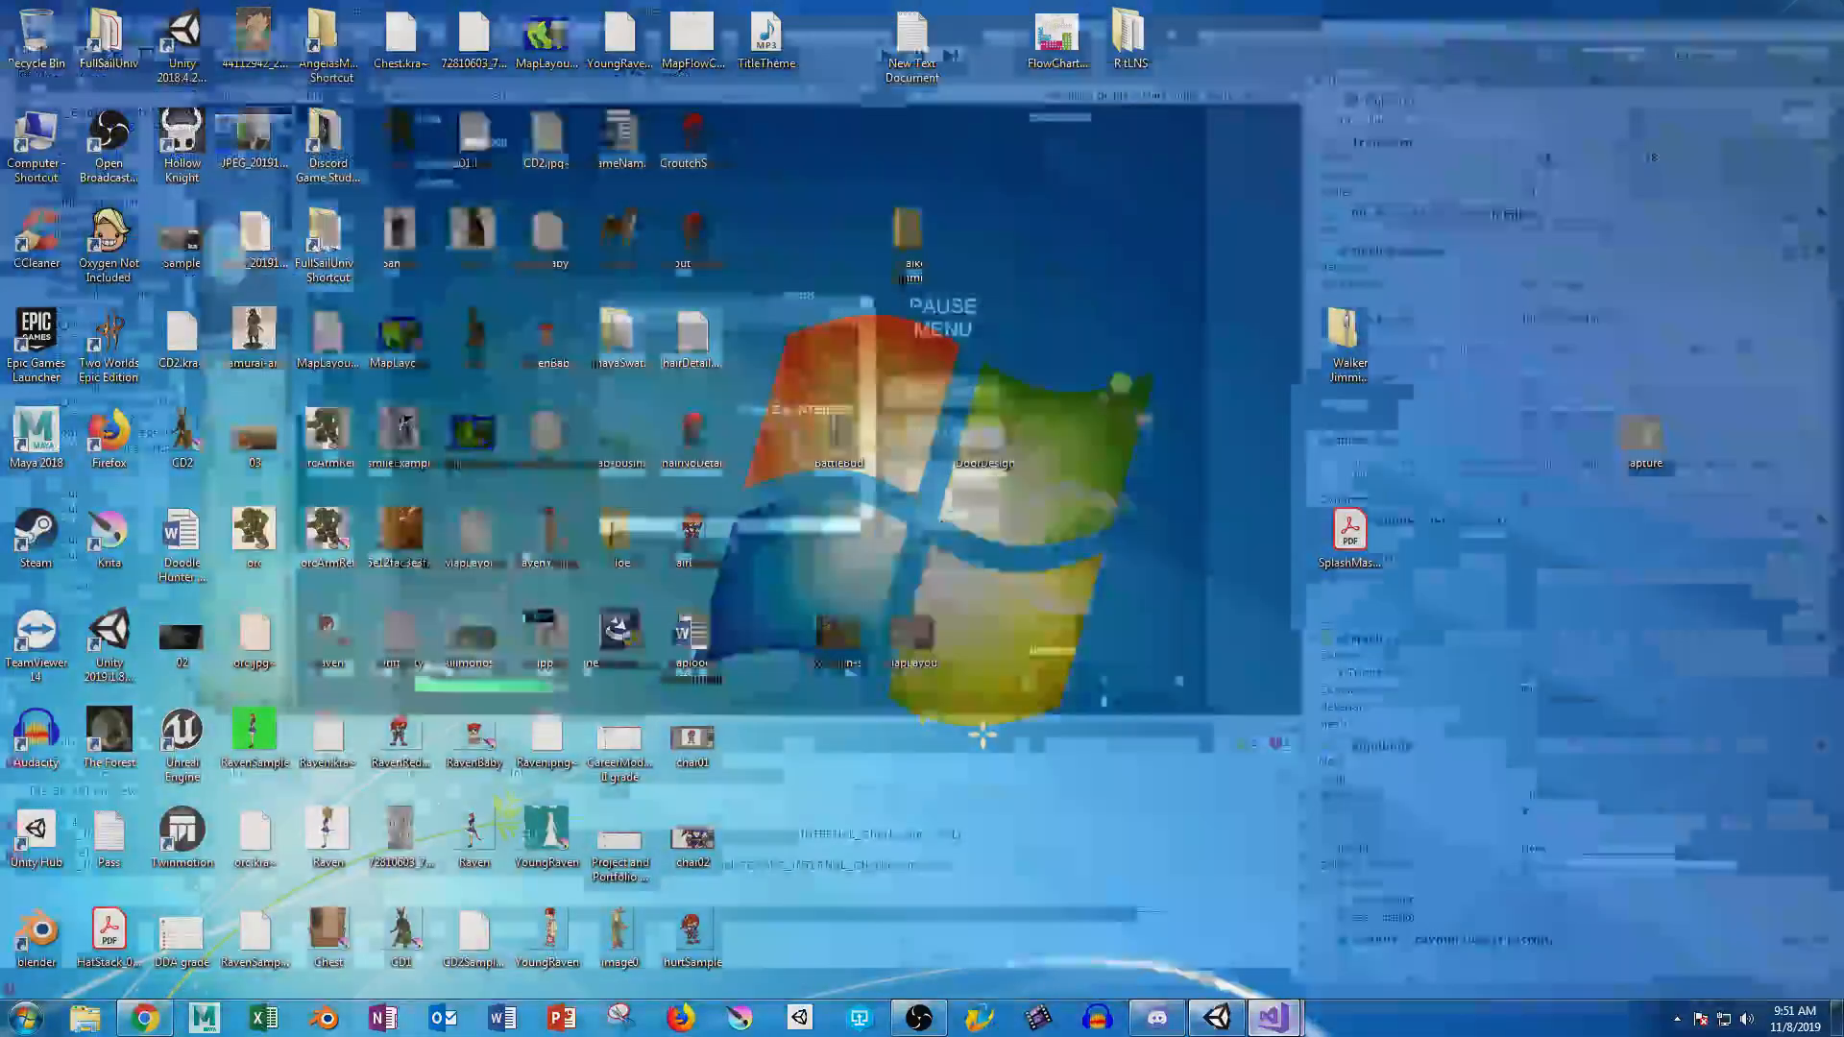
left_click(1373, 893)
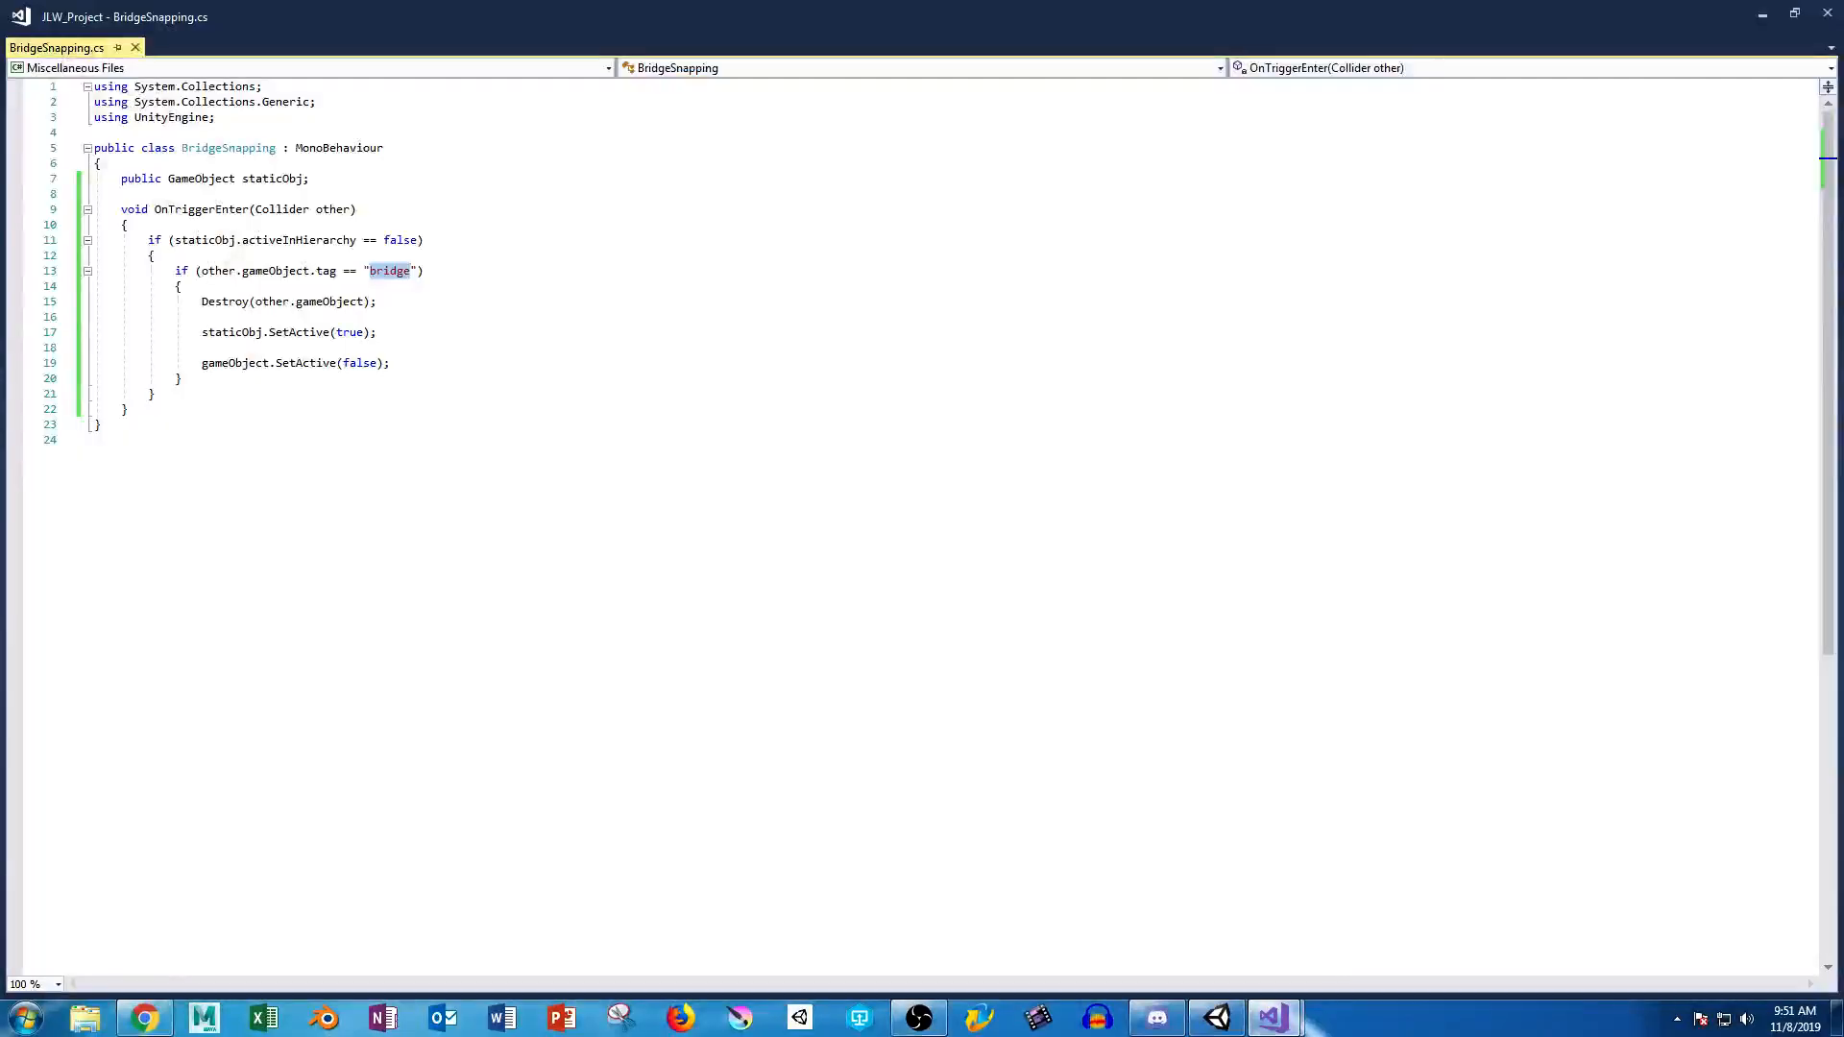
left_click(283, 333)
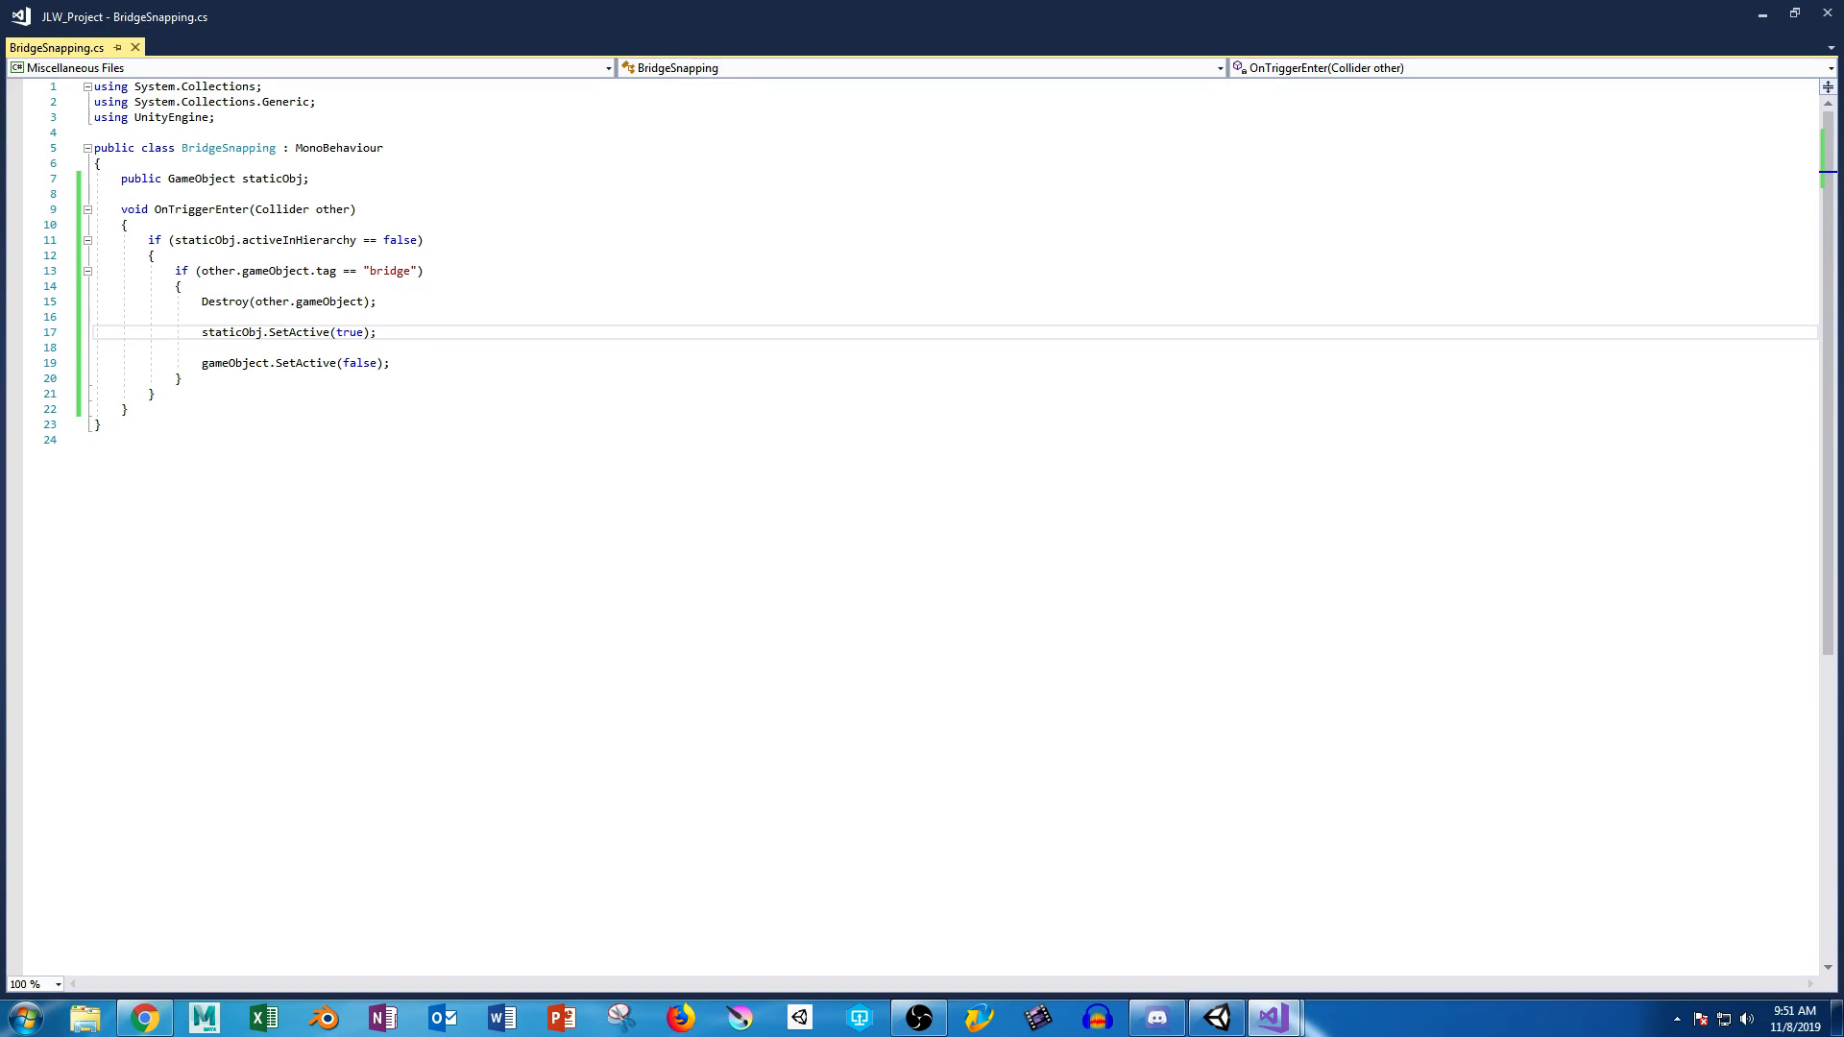
left_click_drag(392, 364, 65, 102)
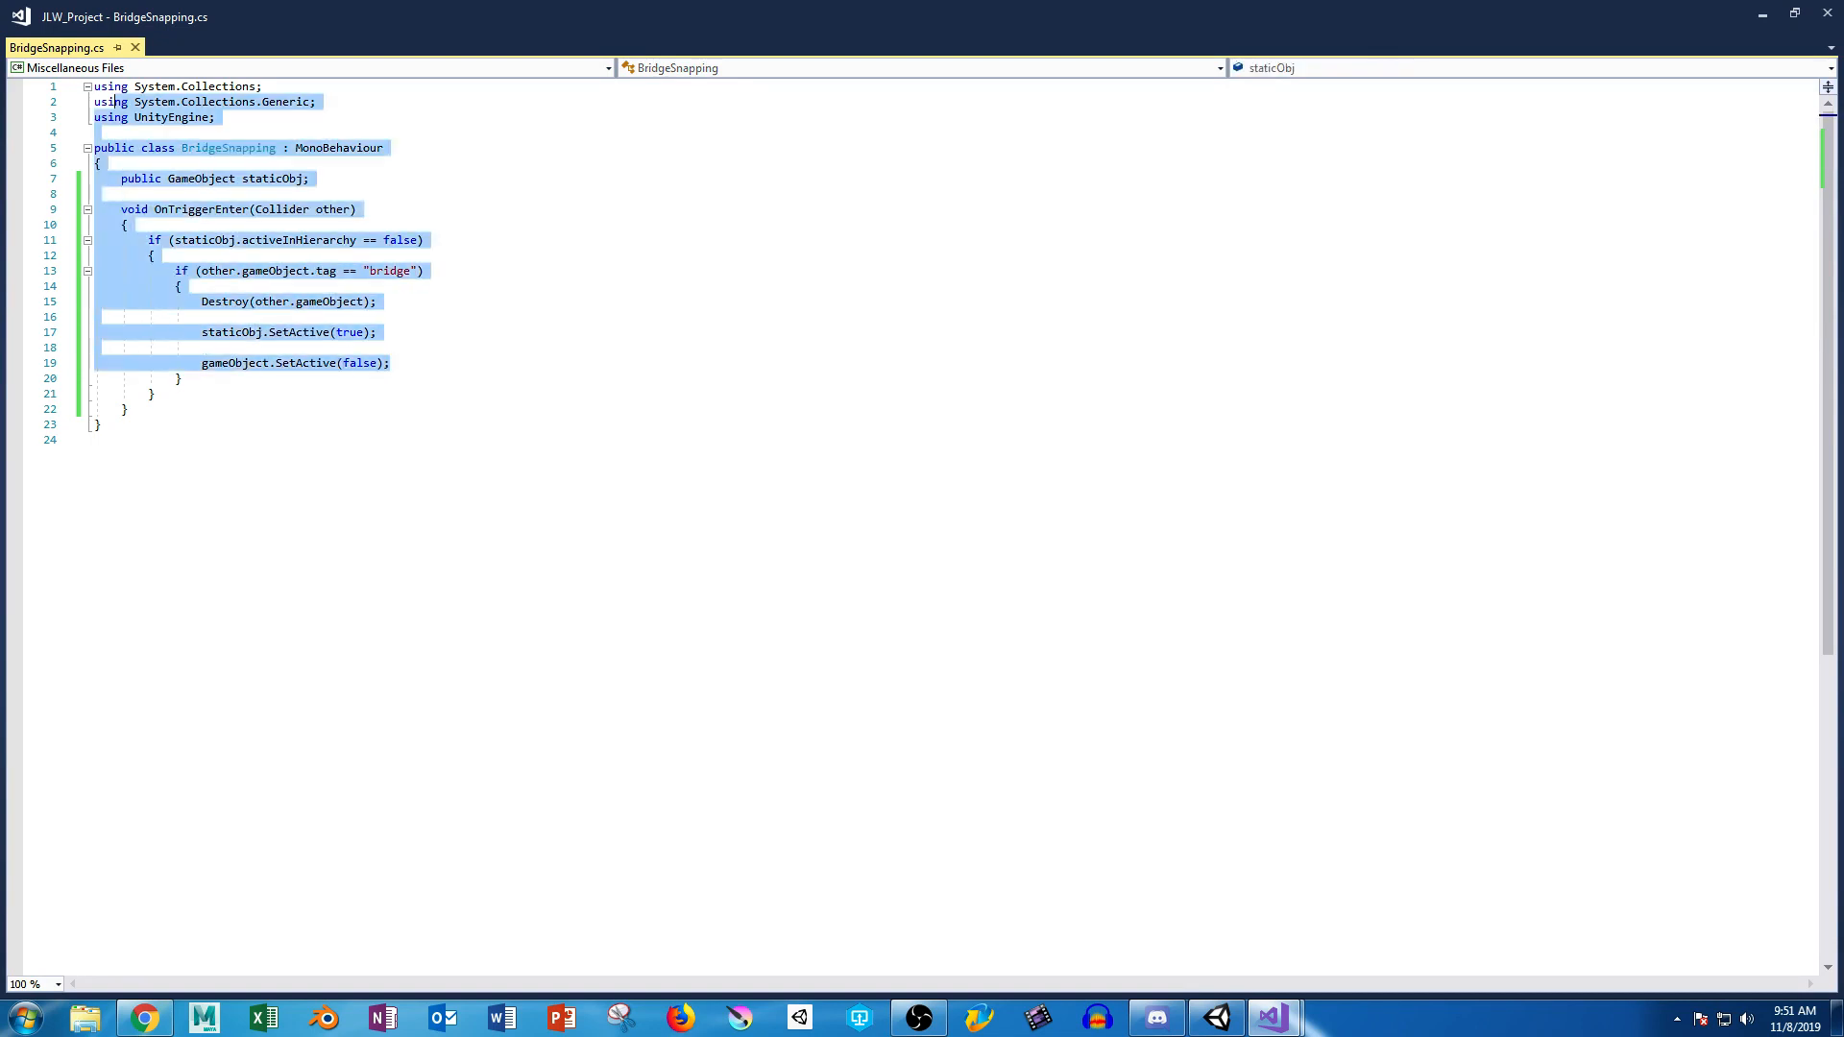
left_click(396, 363)
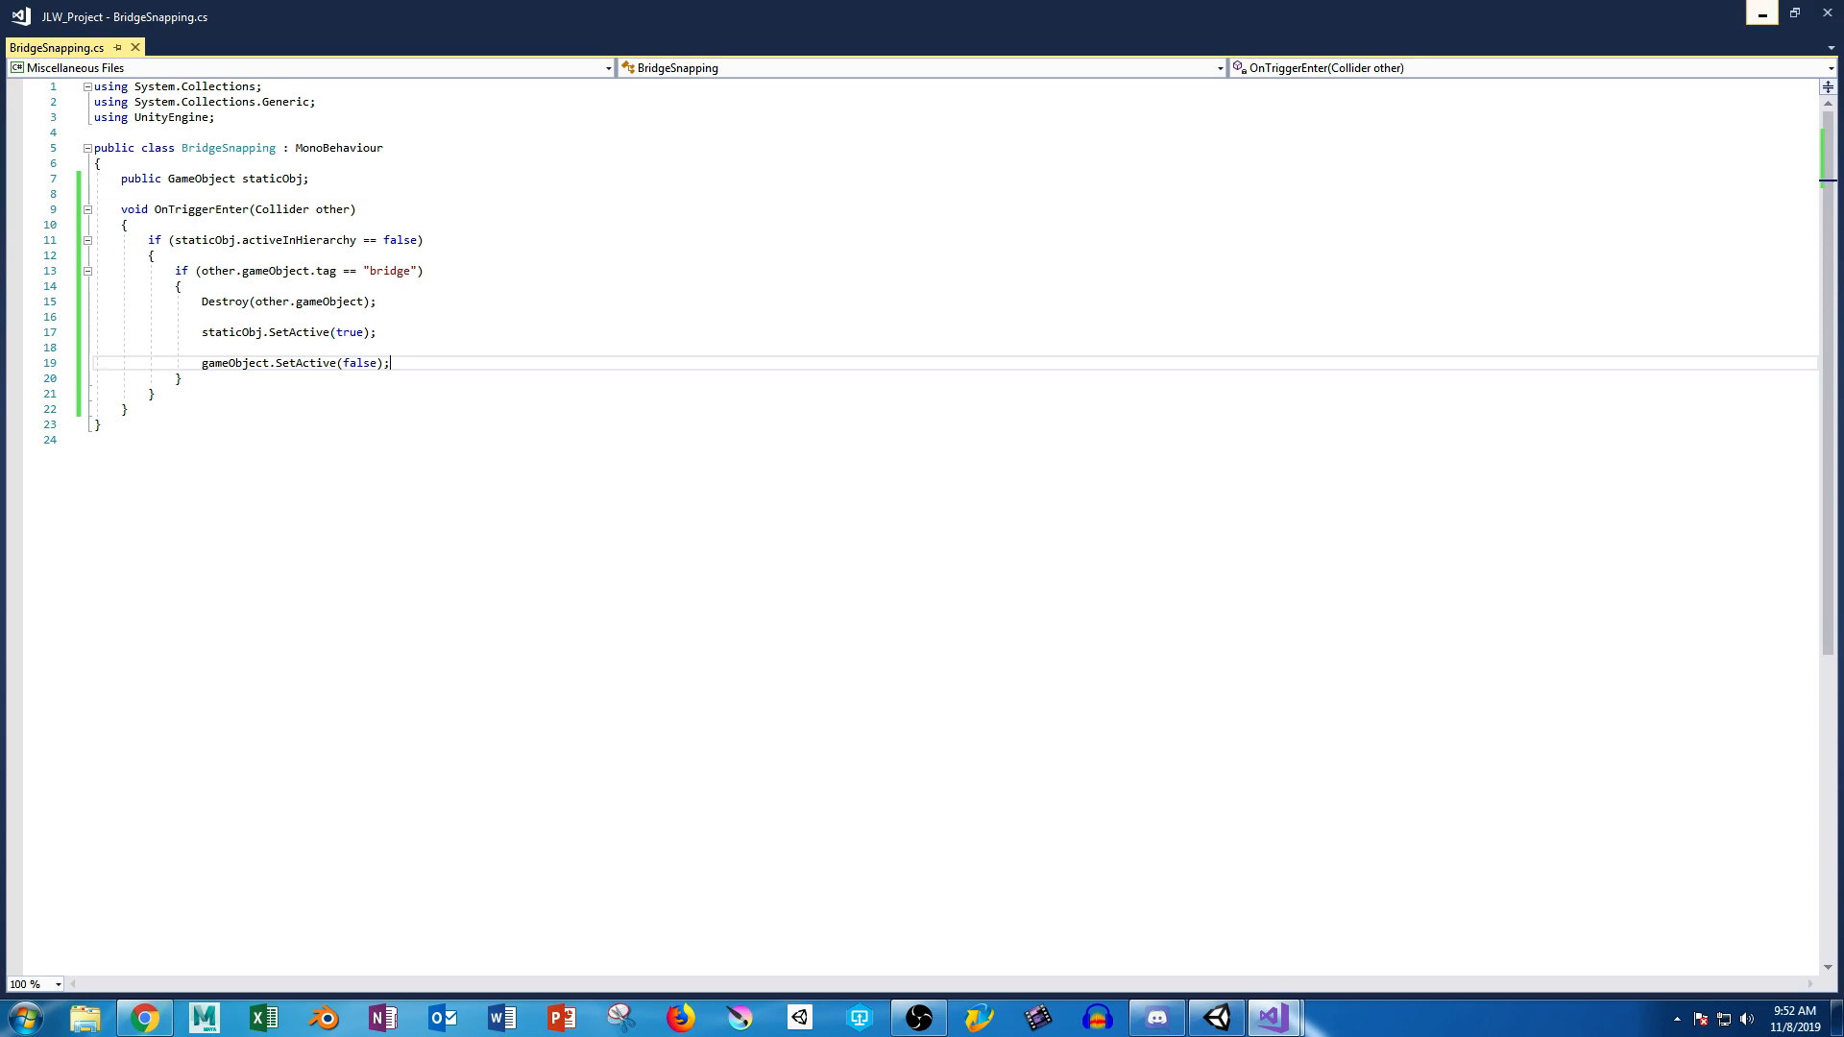
left_click(1764, 15)
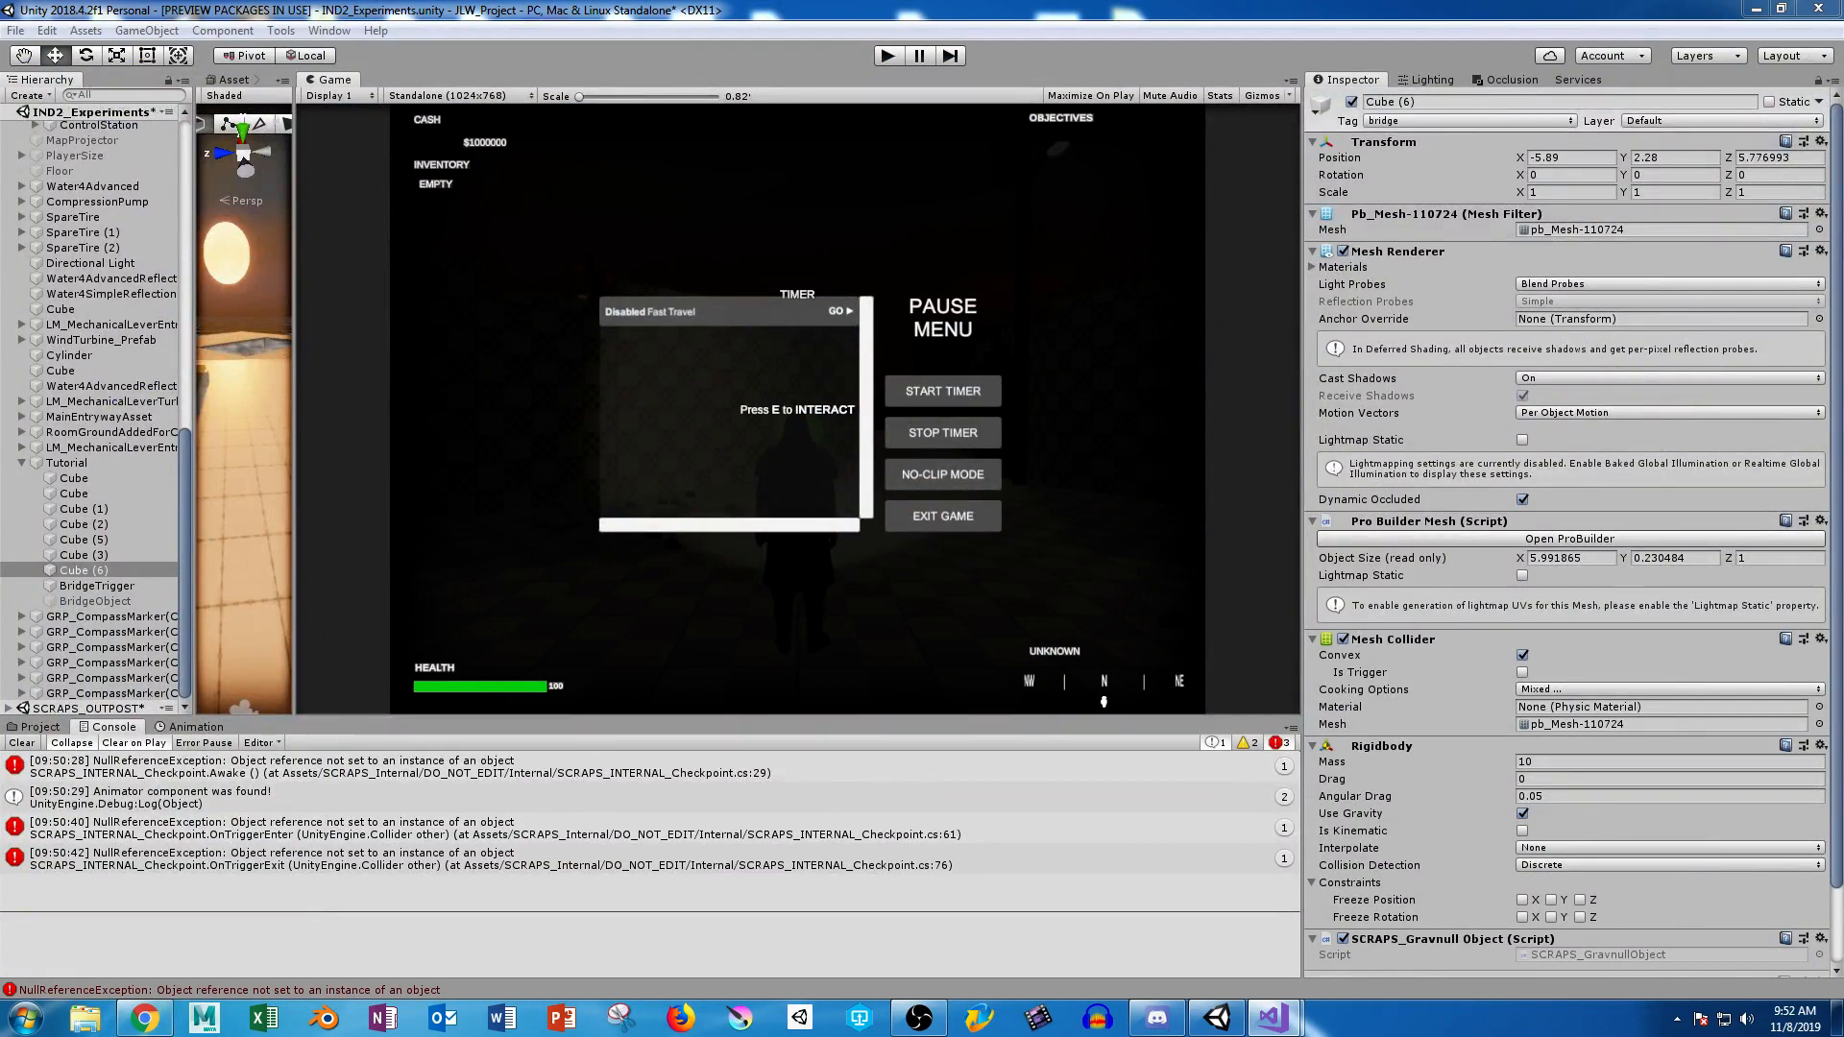
Select BridgeTrigger in the Tutorial group and enlarge the Scene view to show it.
left_click(97, 586)
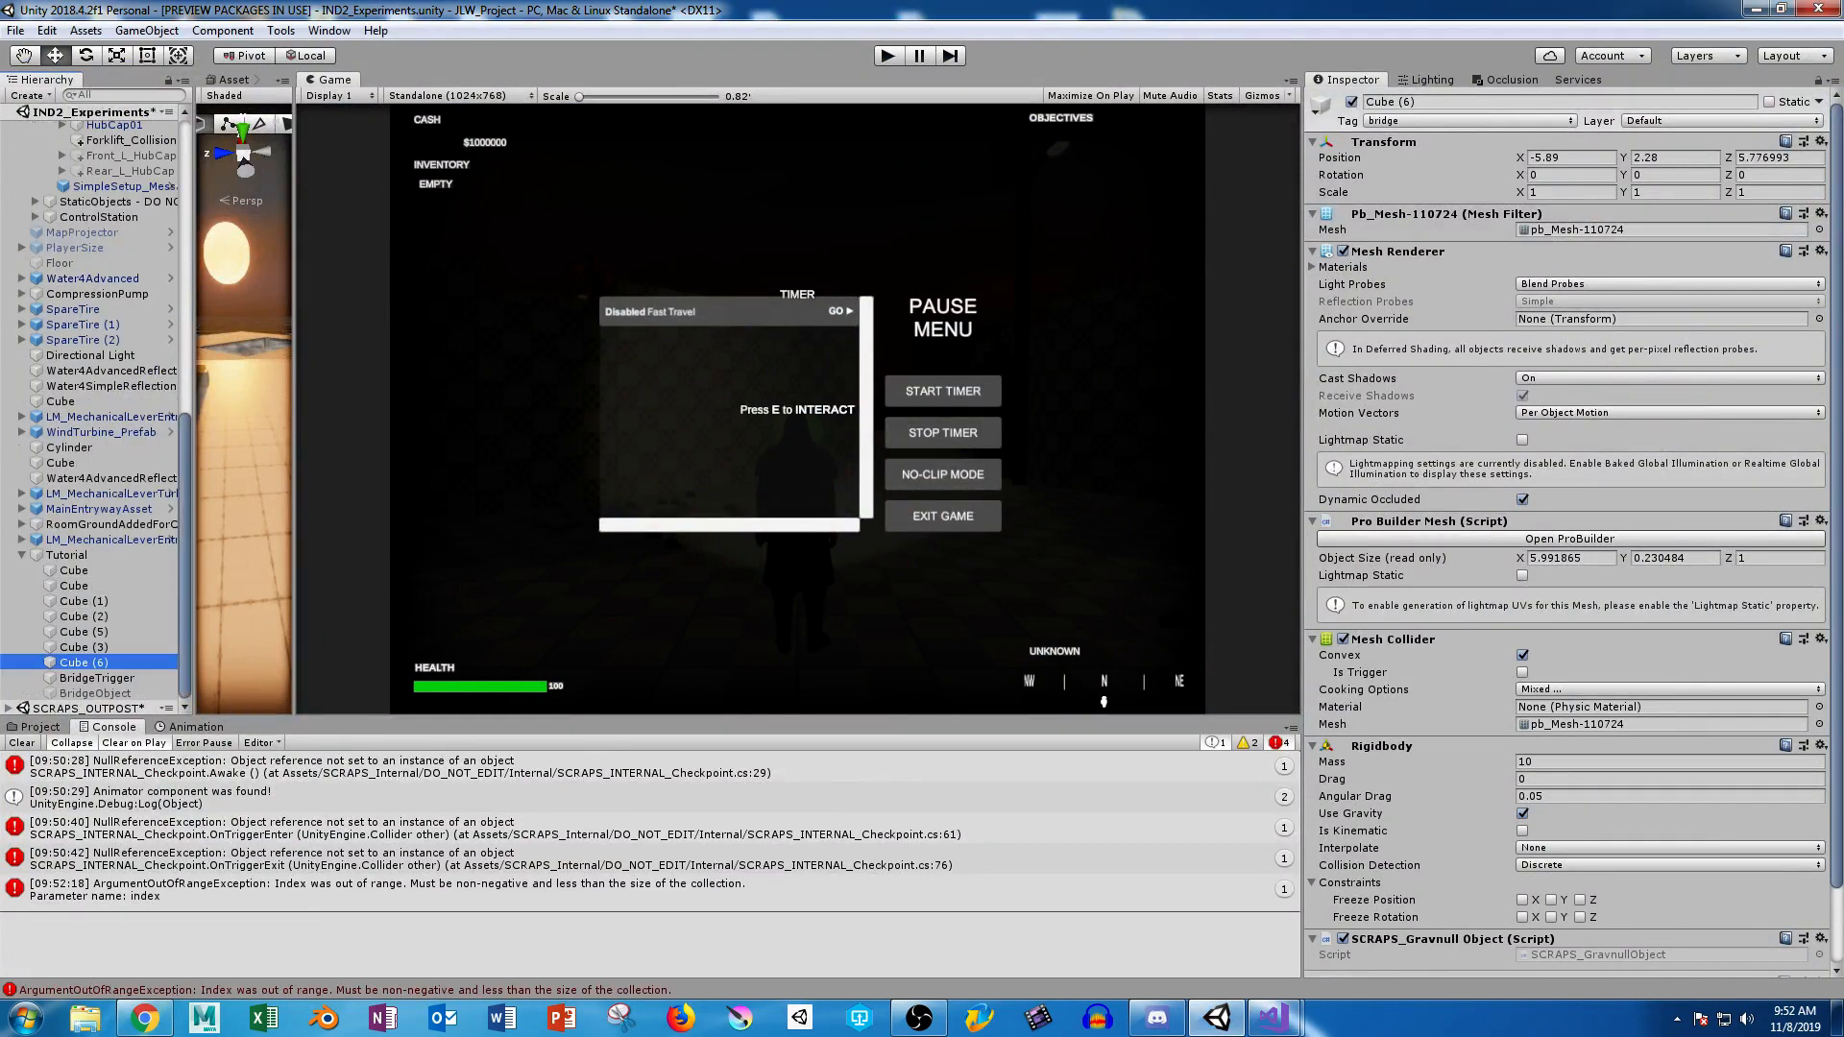
left_click(97, 678)
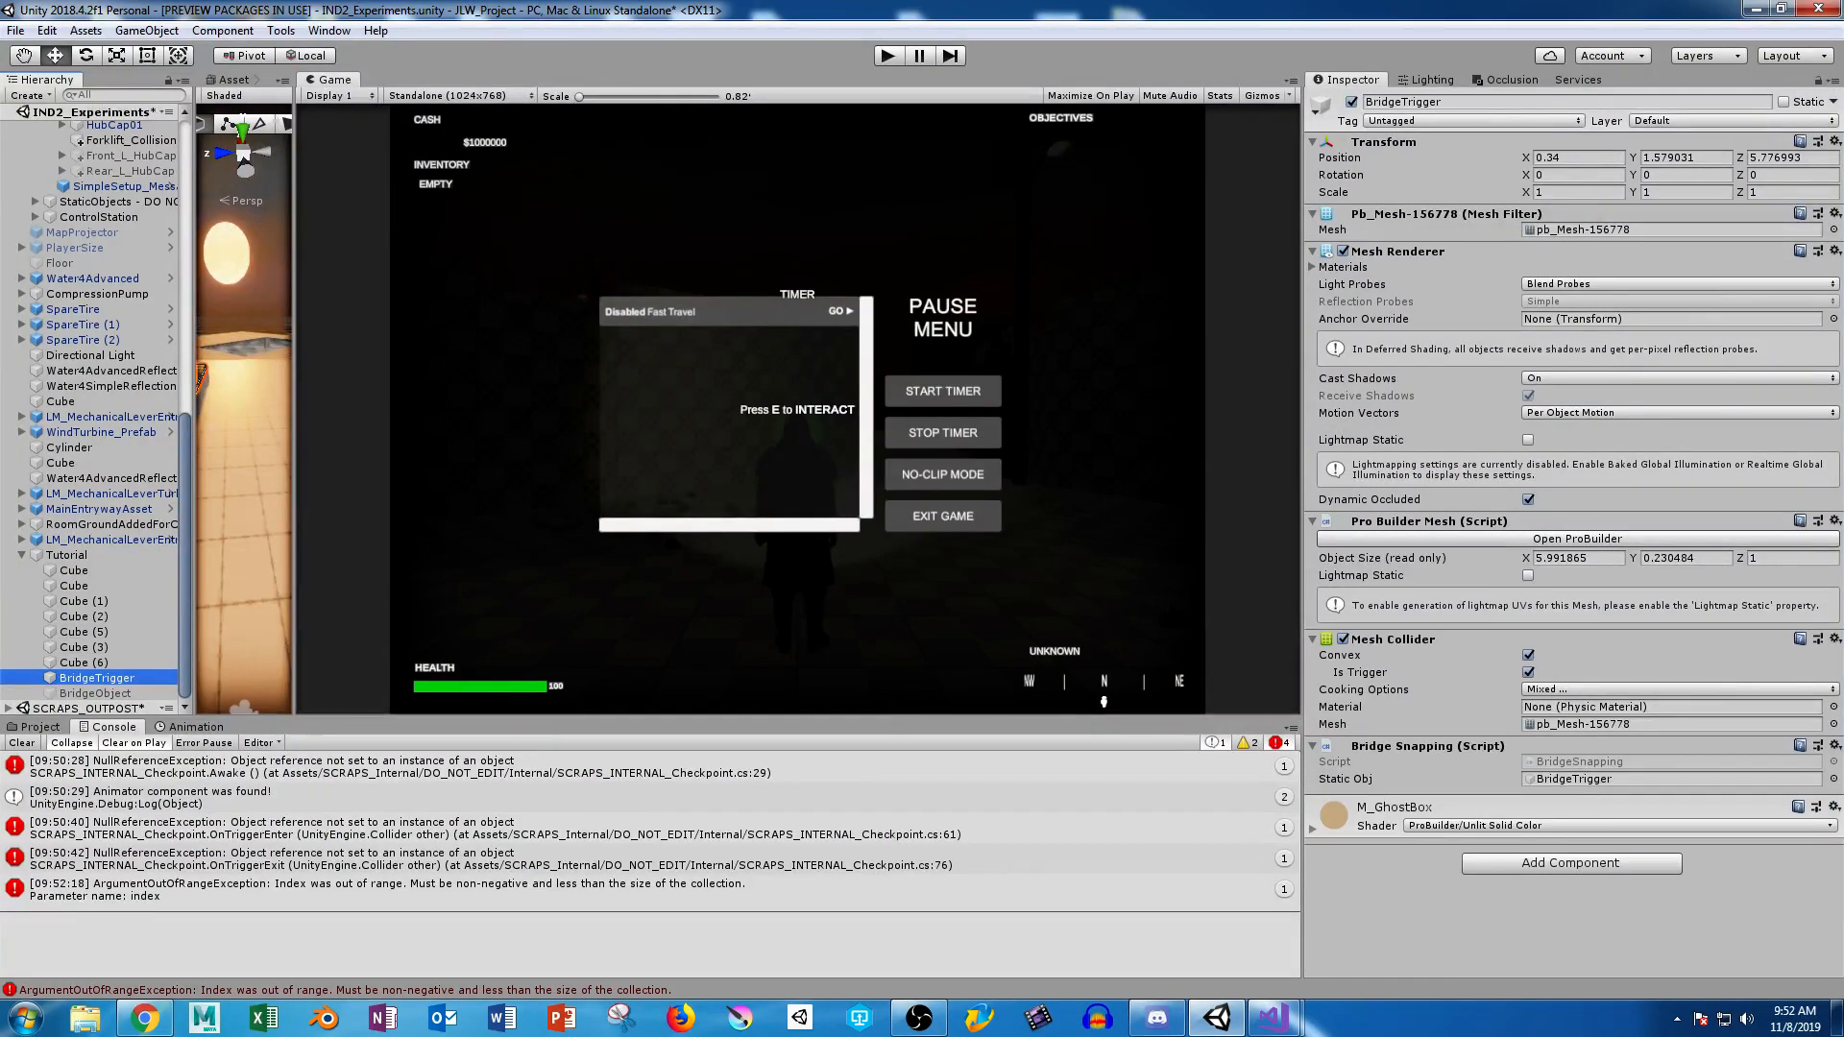
left_click_drag(294, 349, 1106, 348)
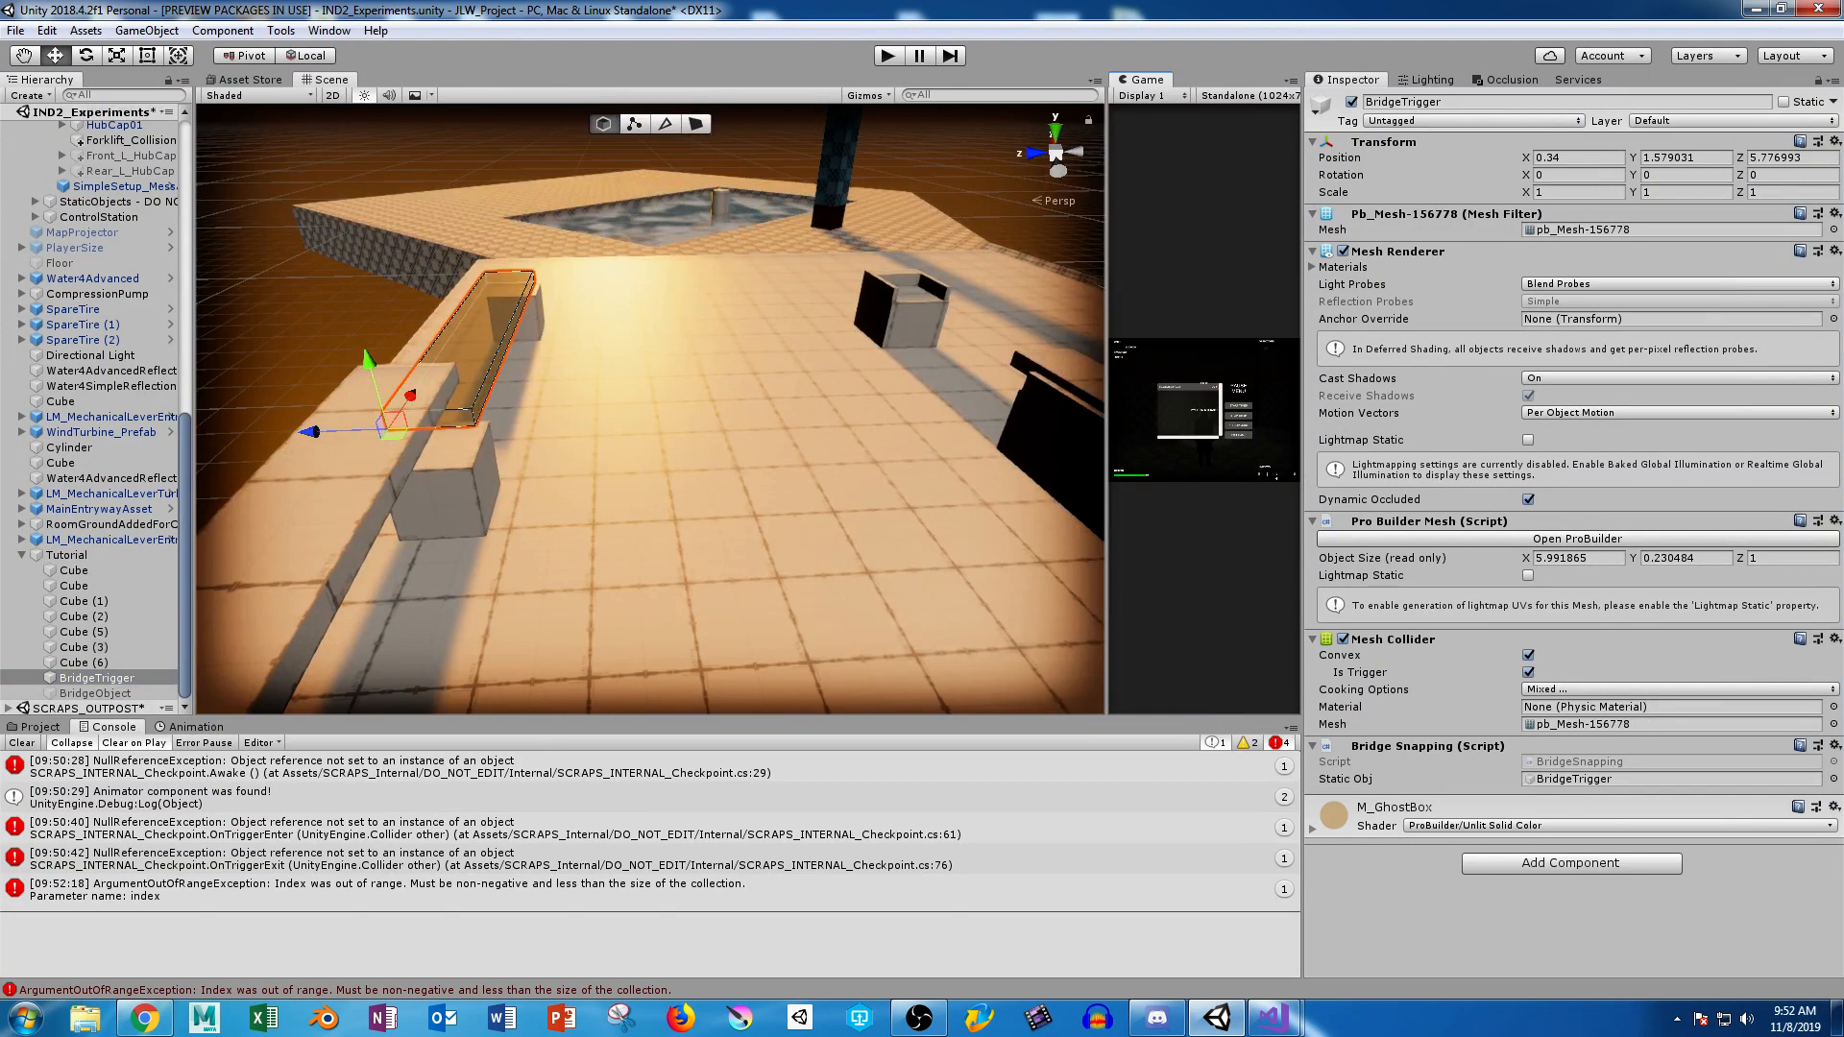
Examine the collider and snapping components on SpareTire (1) and the forklift's Rear_L_Tire.
left_click(83, 325)
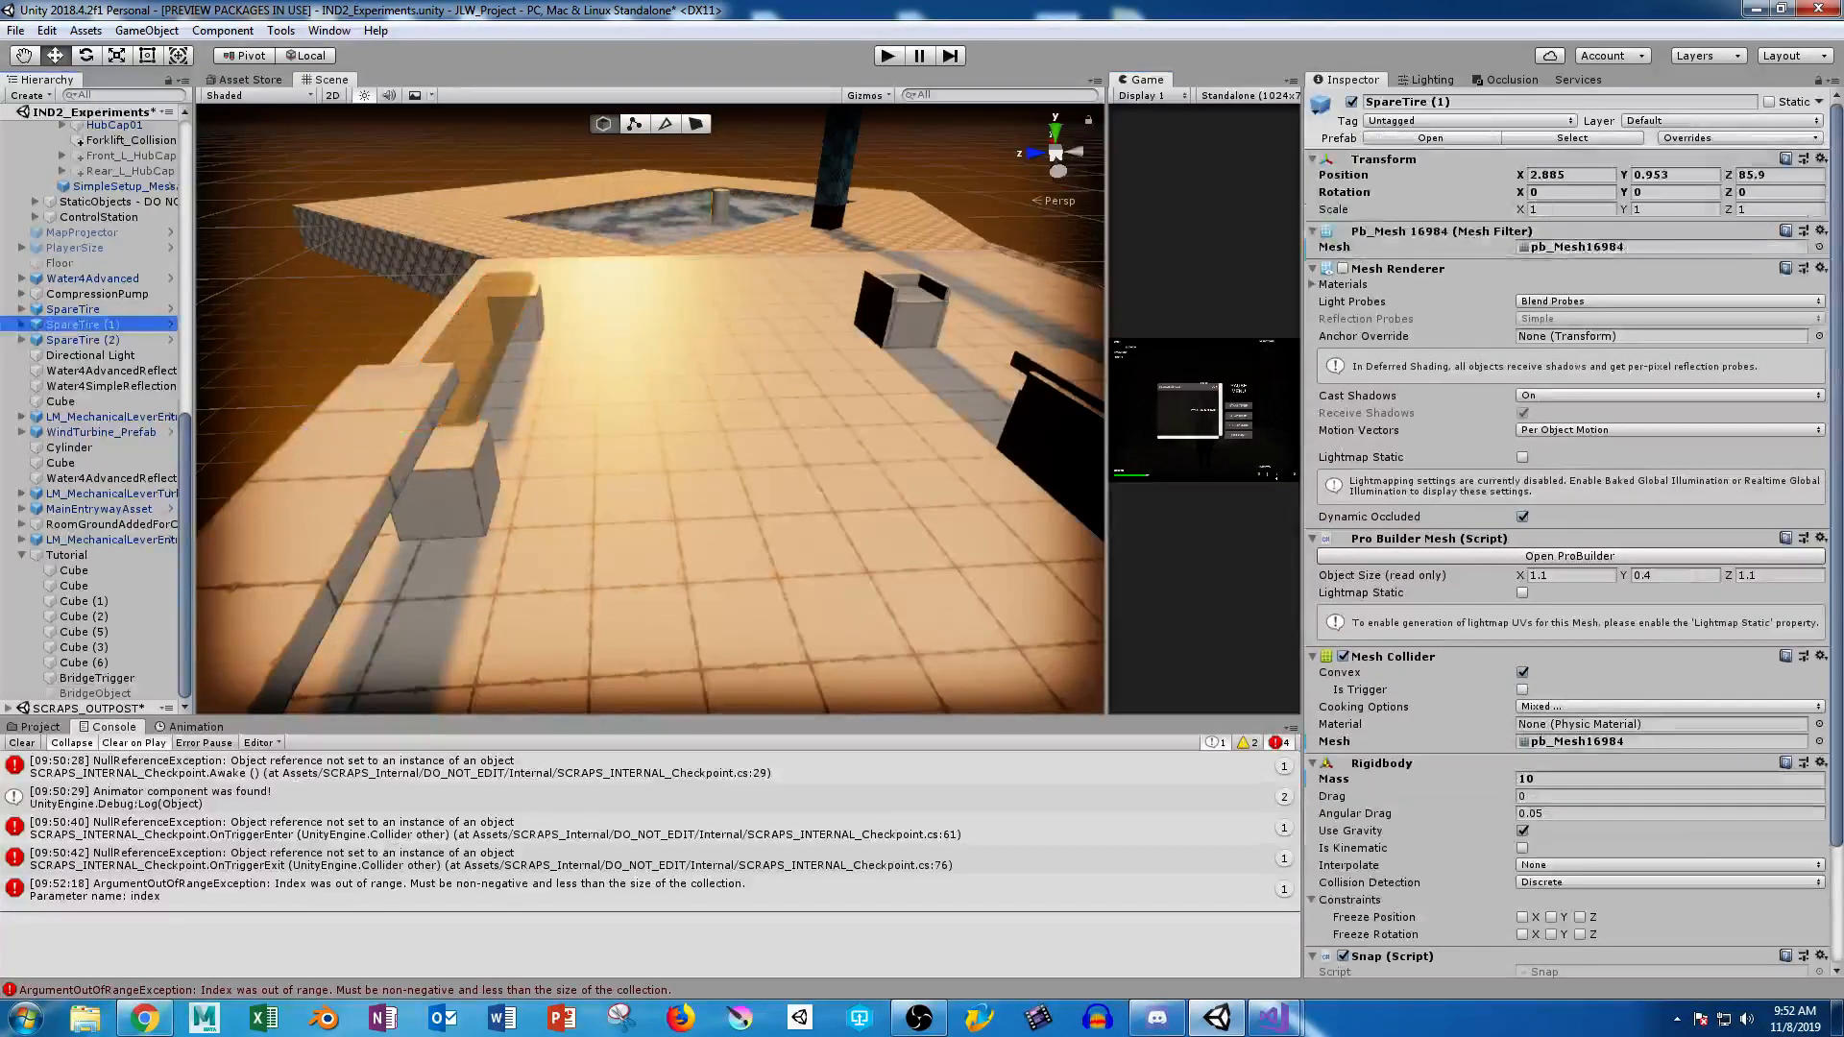
scroll(1571, 529, "down", 5)
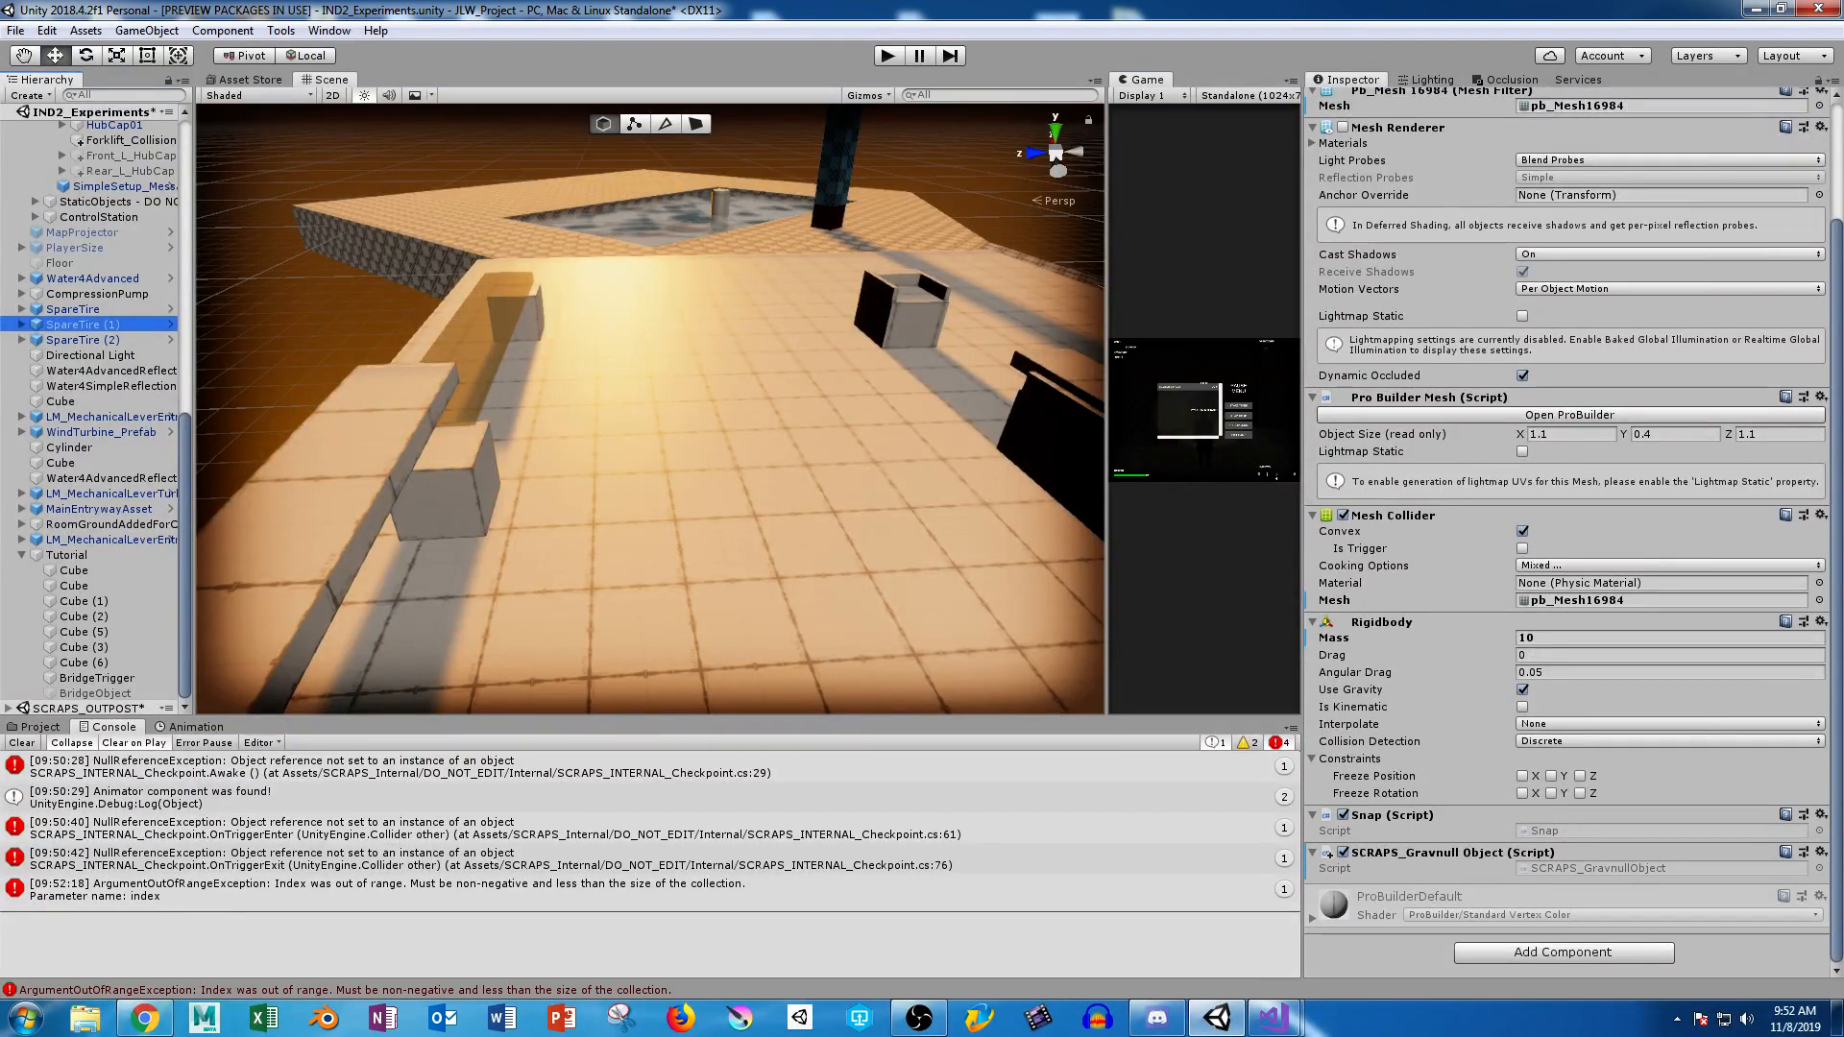
scroll(105, 250, "up", 3)
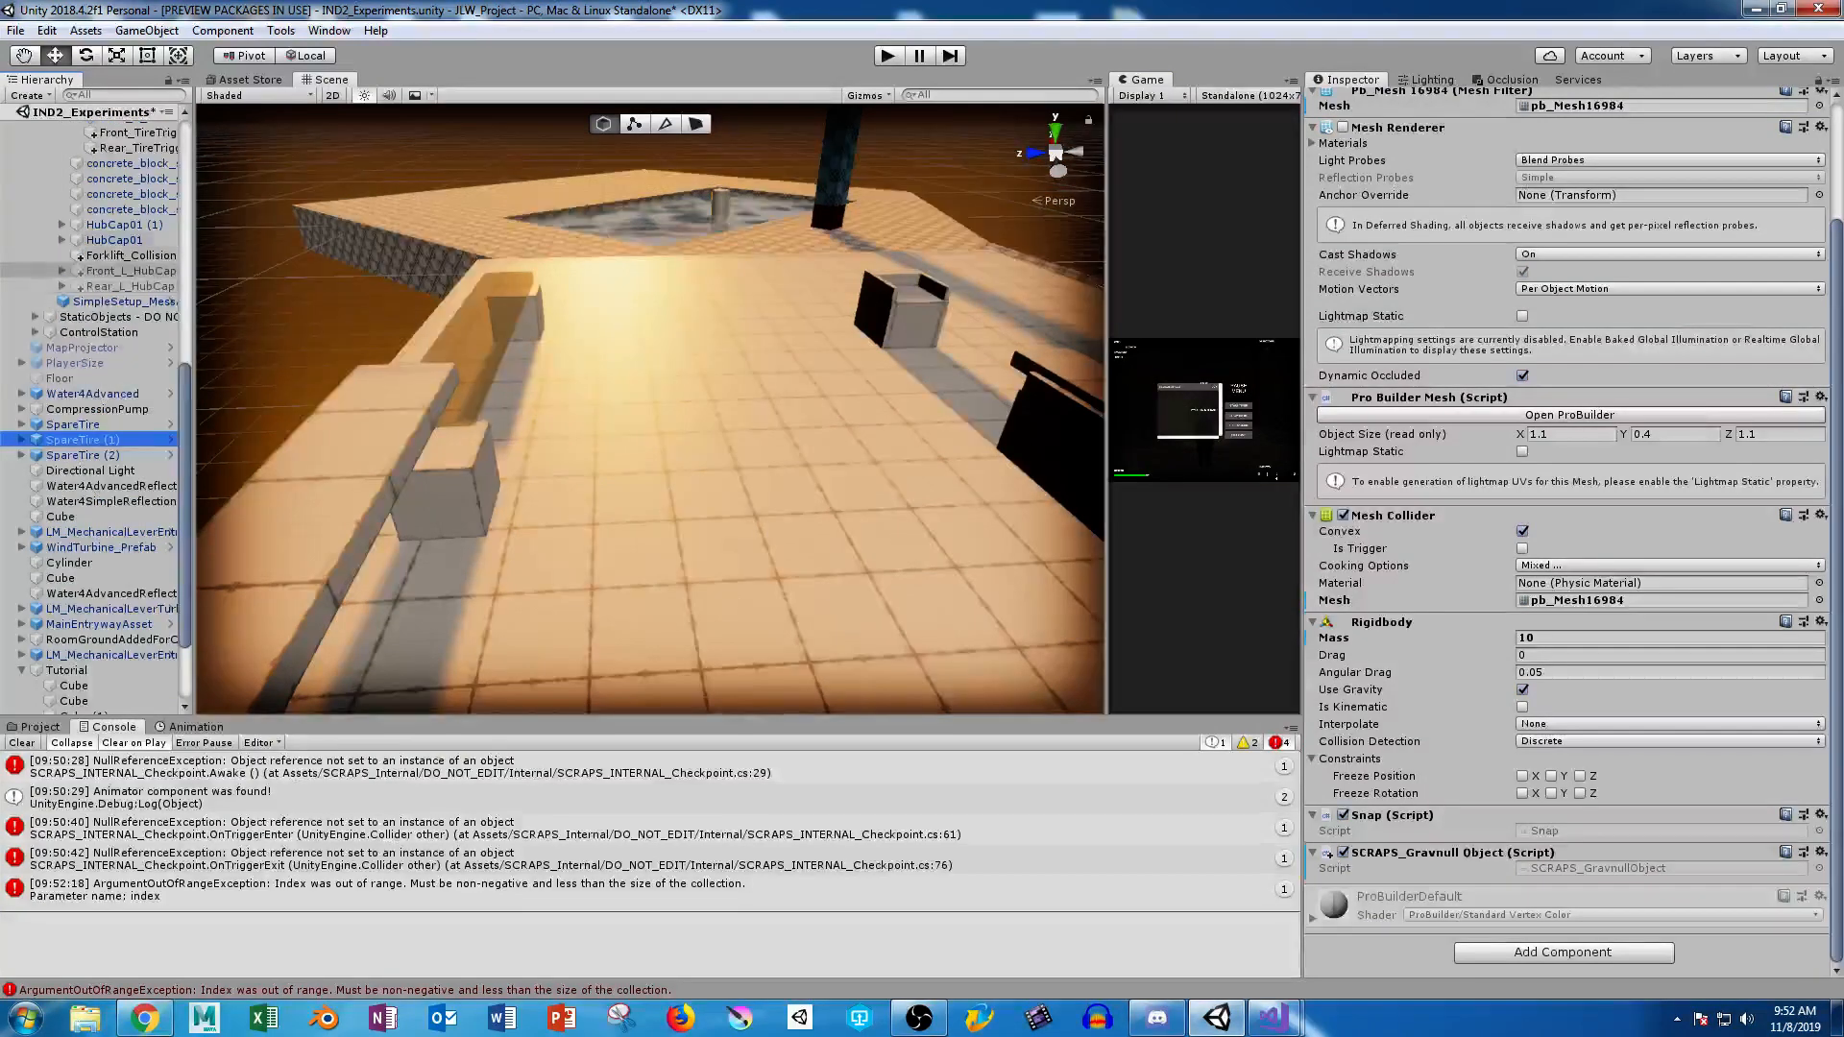
scroll(106, 236, "up", 3)
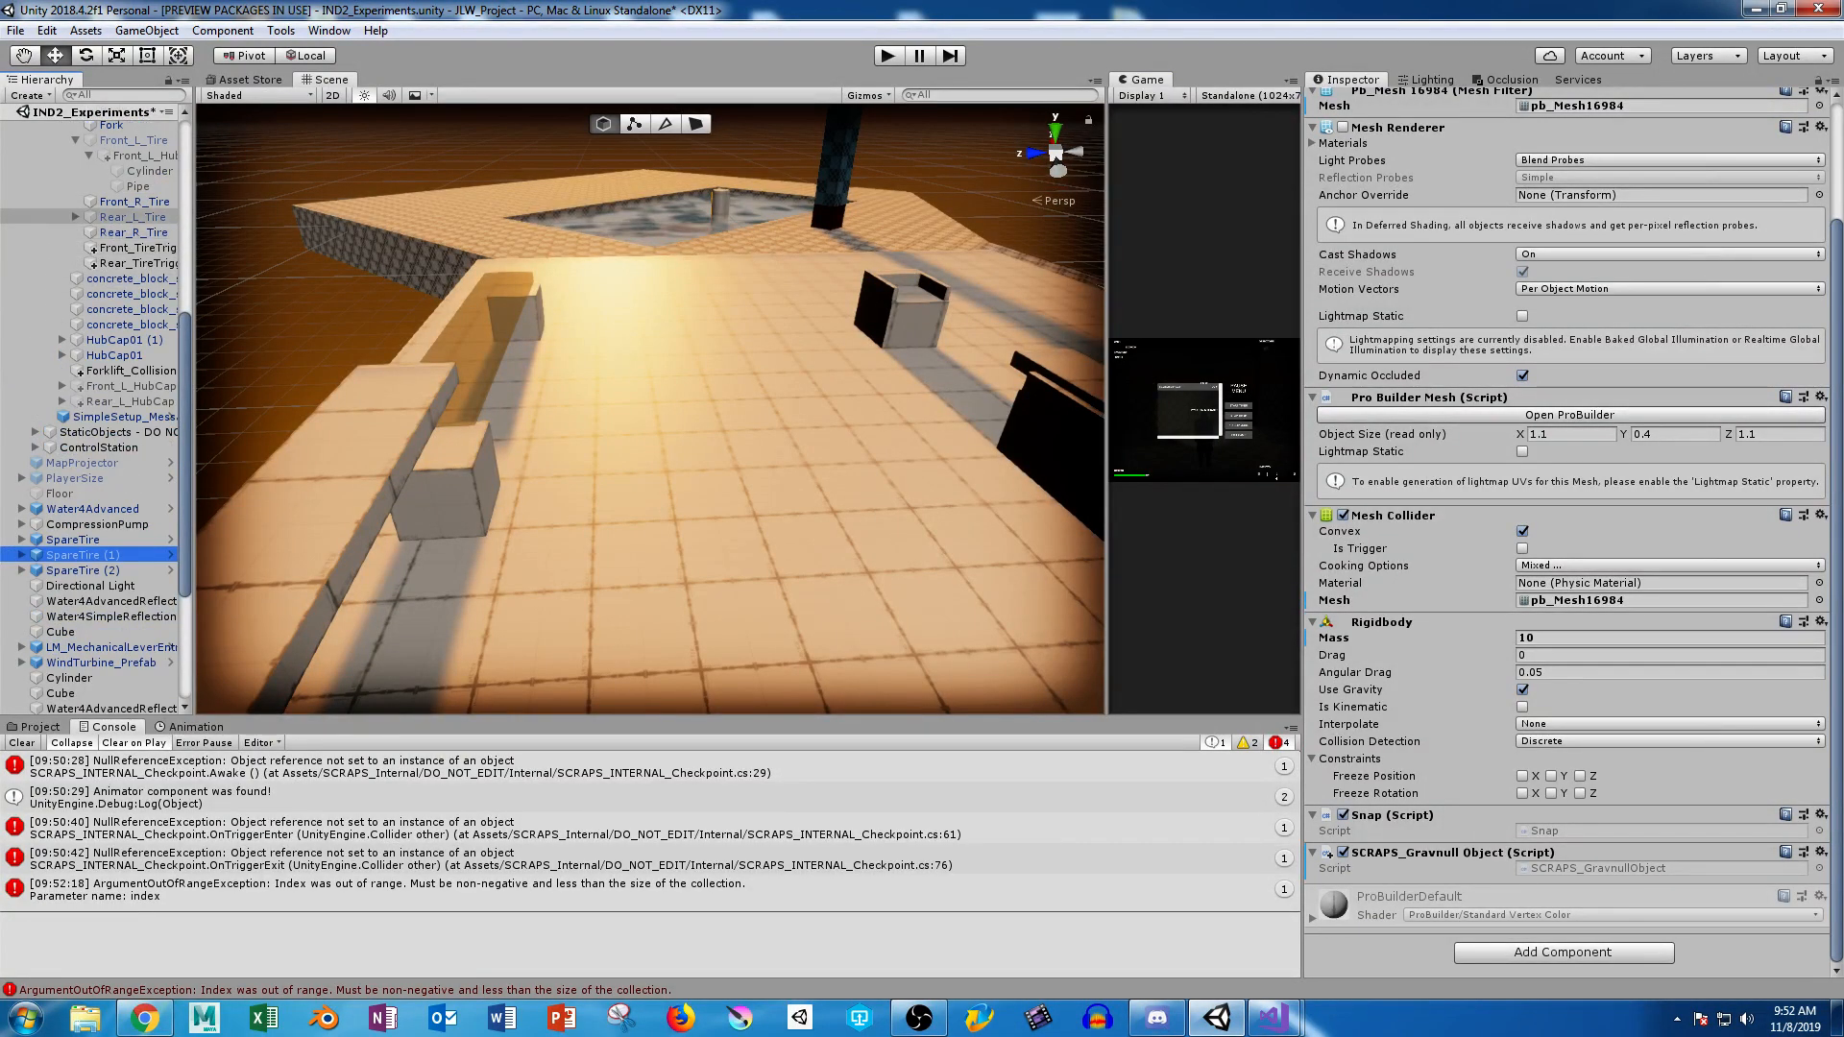
left_click(132, 217)
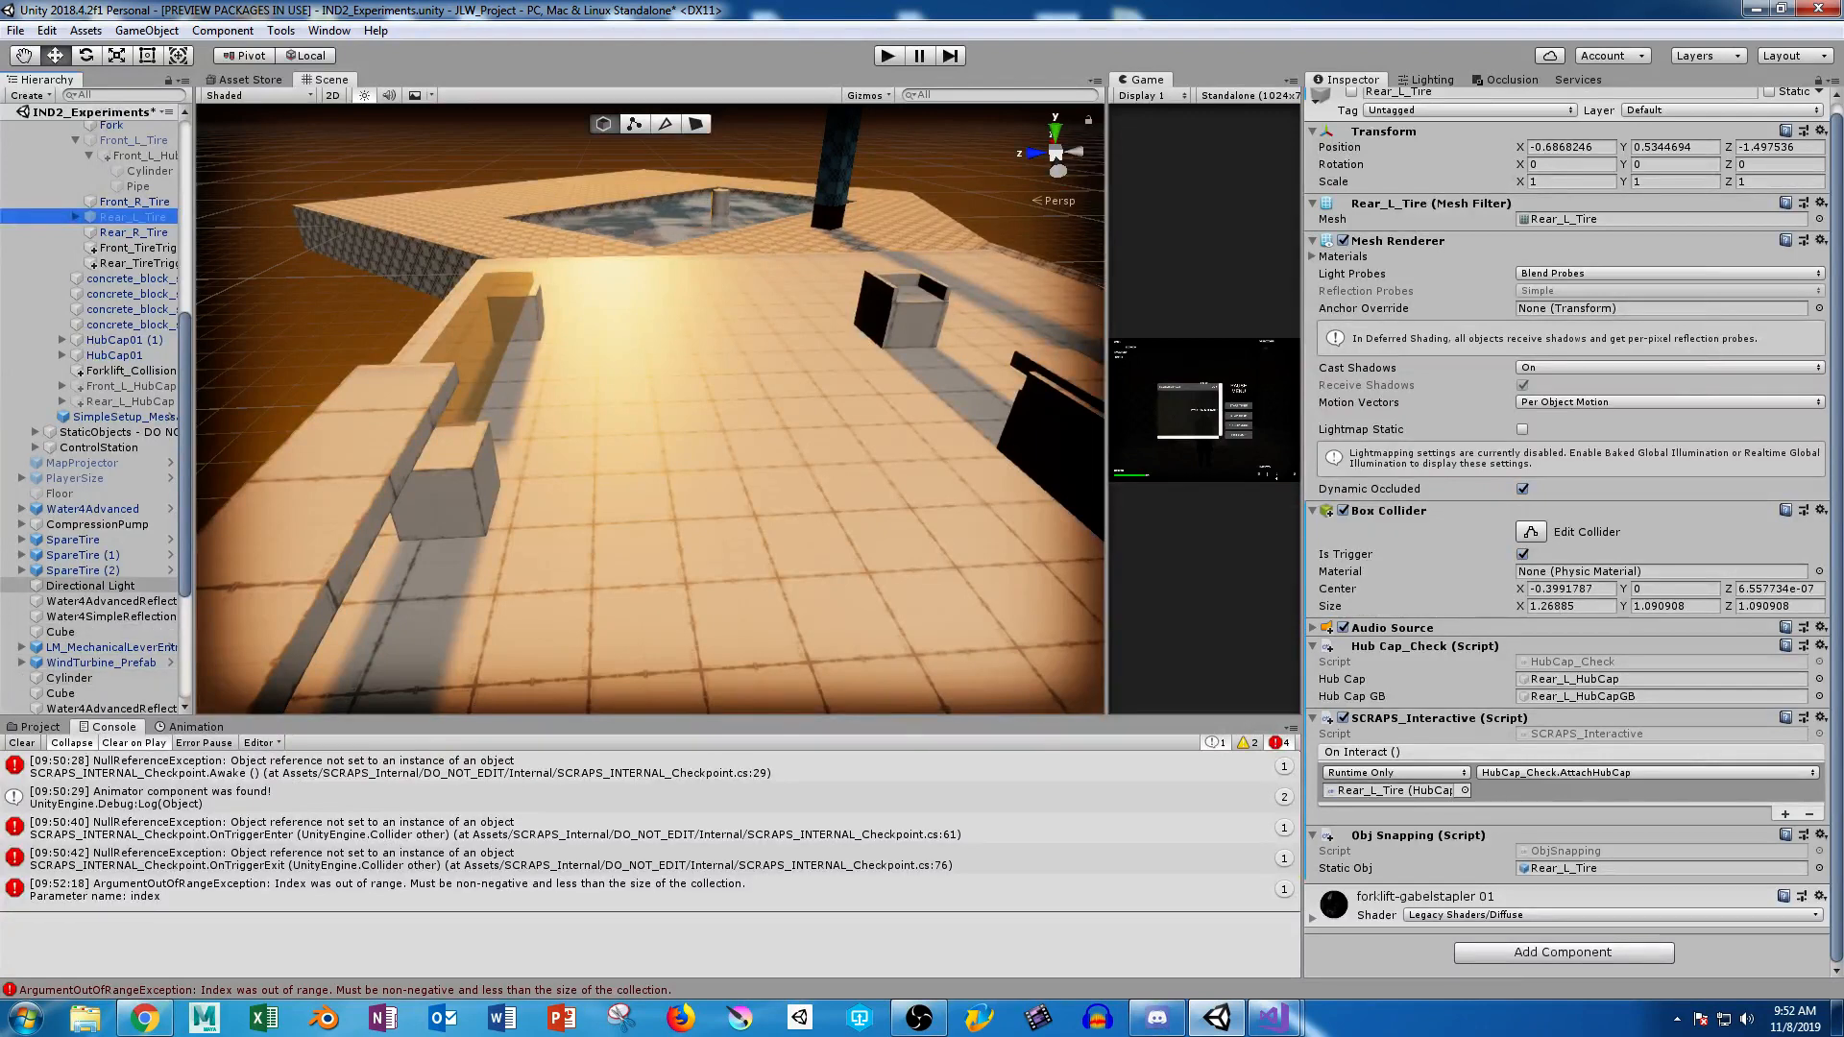
Enable Convex and Is Trigger on the Mesh Collider of BridgeObject.
scroll(96, 585, "down", 5)
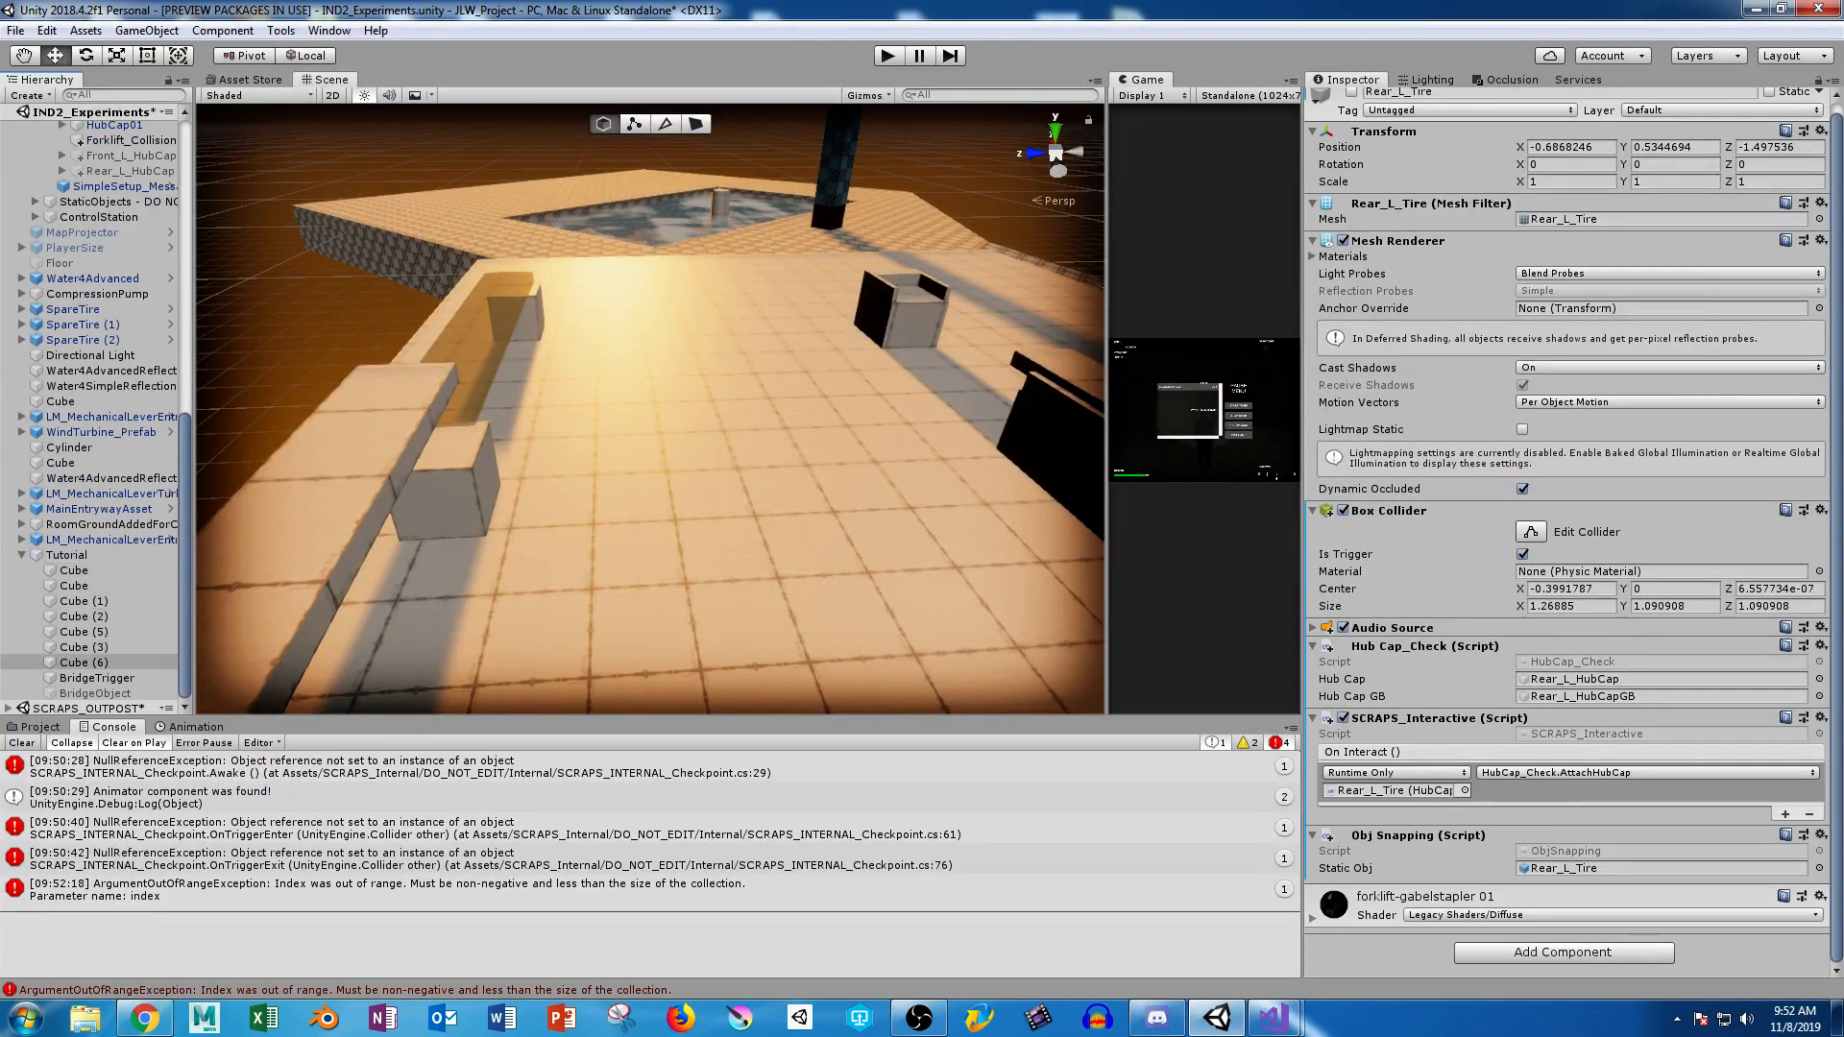
left_click(96, 692)
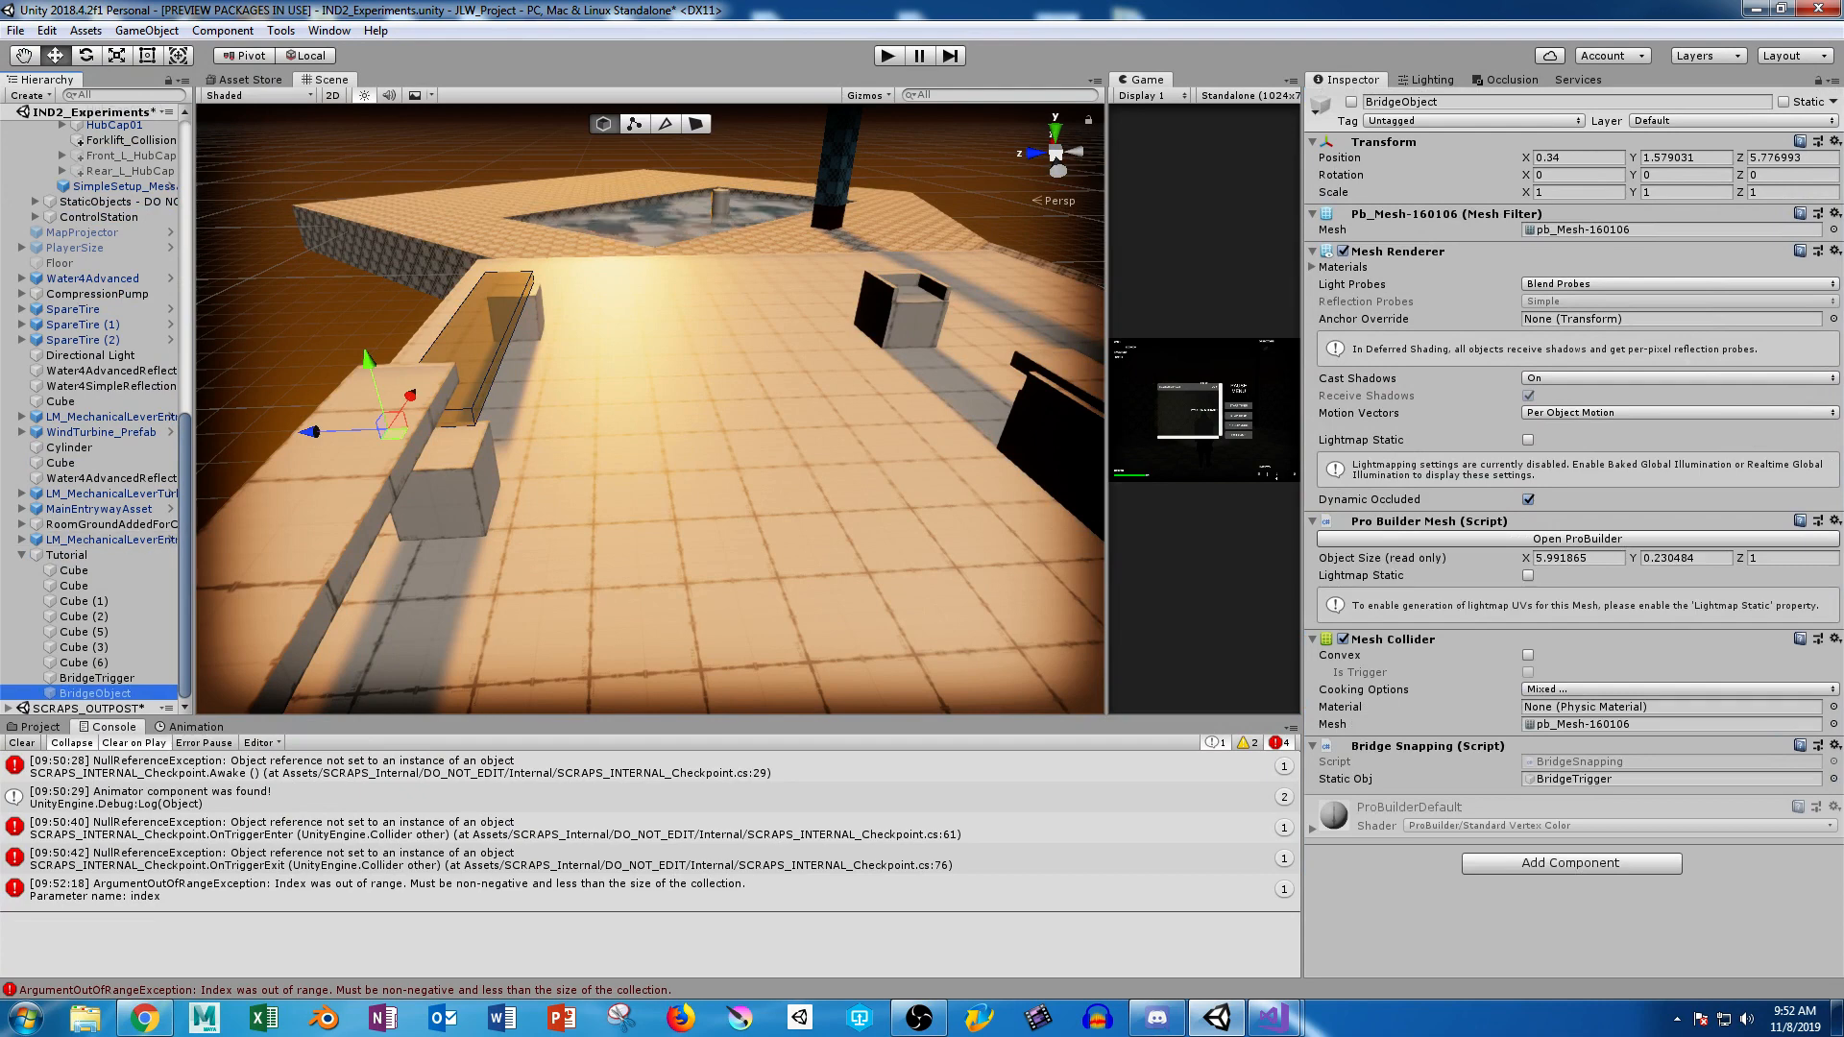
left_click(1528, 655)
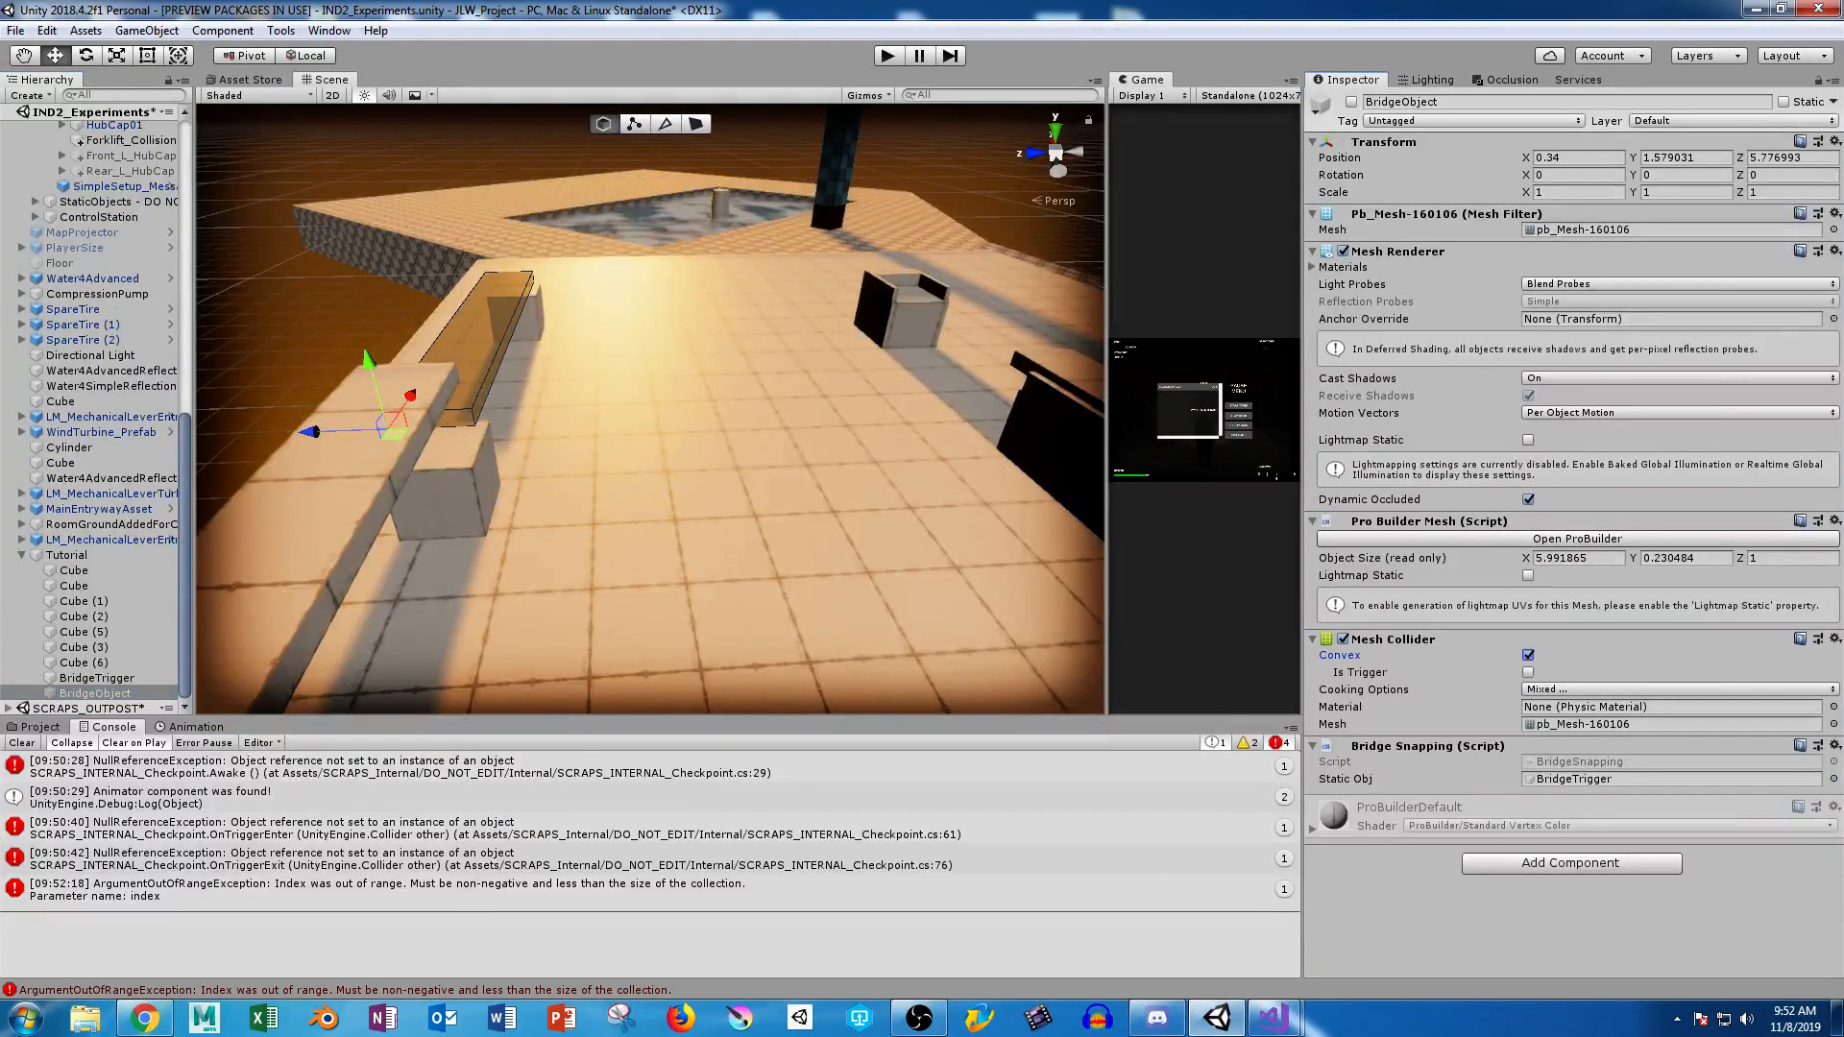
left_click(1528, 672)
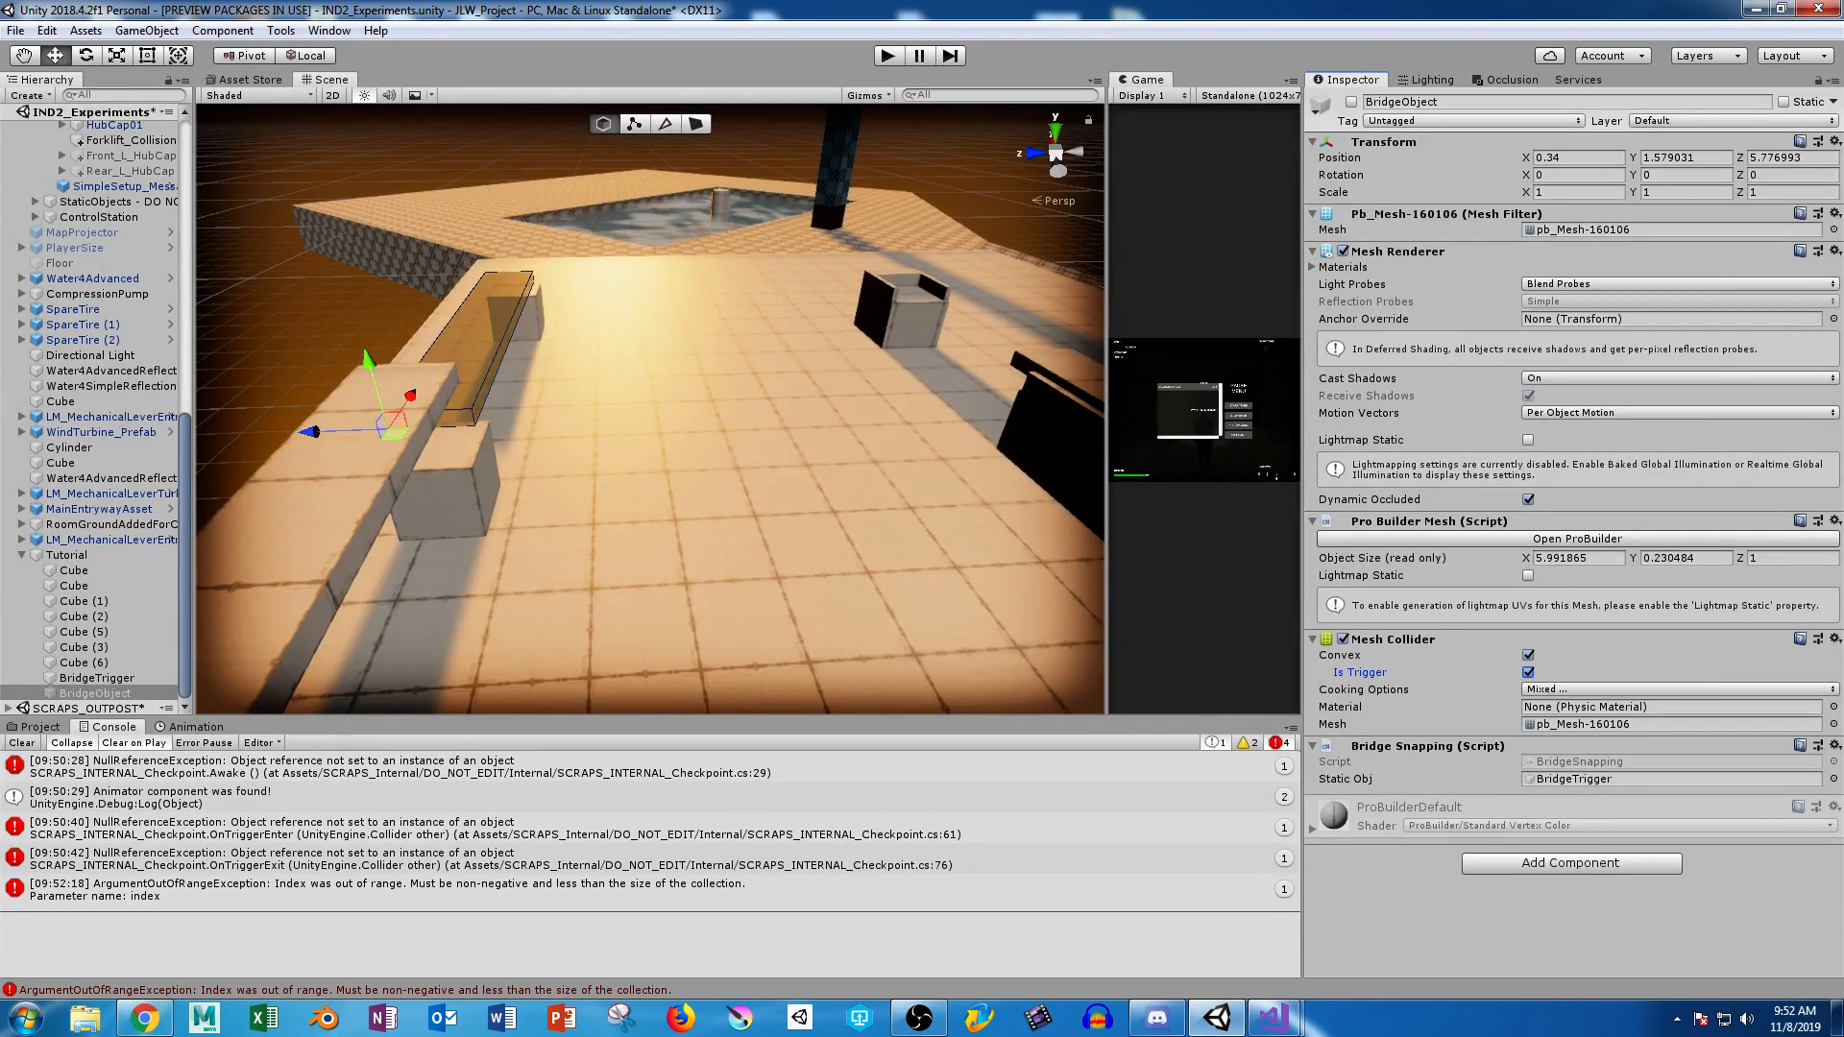
Review the components on Rear_L_Tire and its child Rear_L_HubCapGB.
scroll(96, 160, "up", 5)
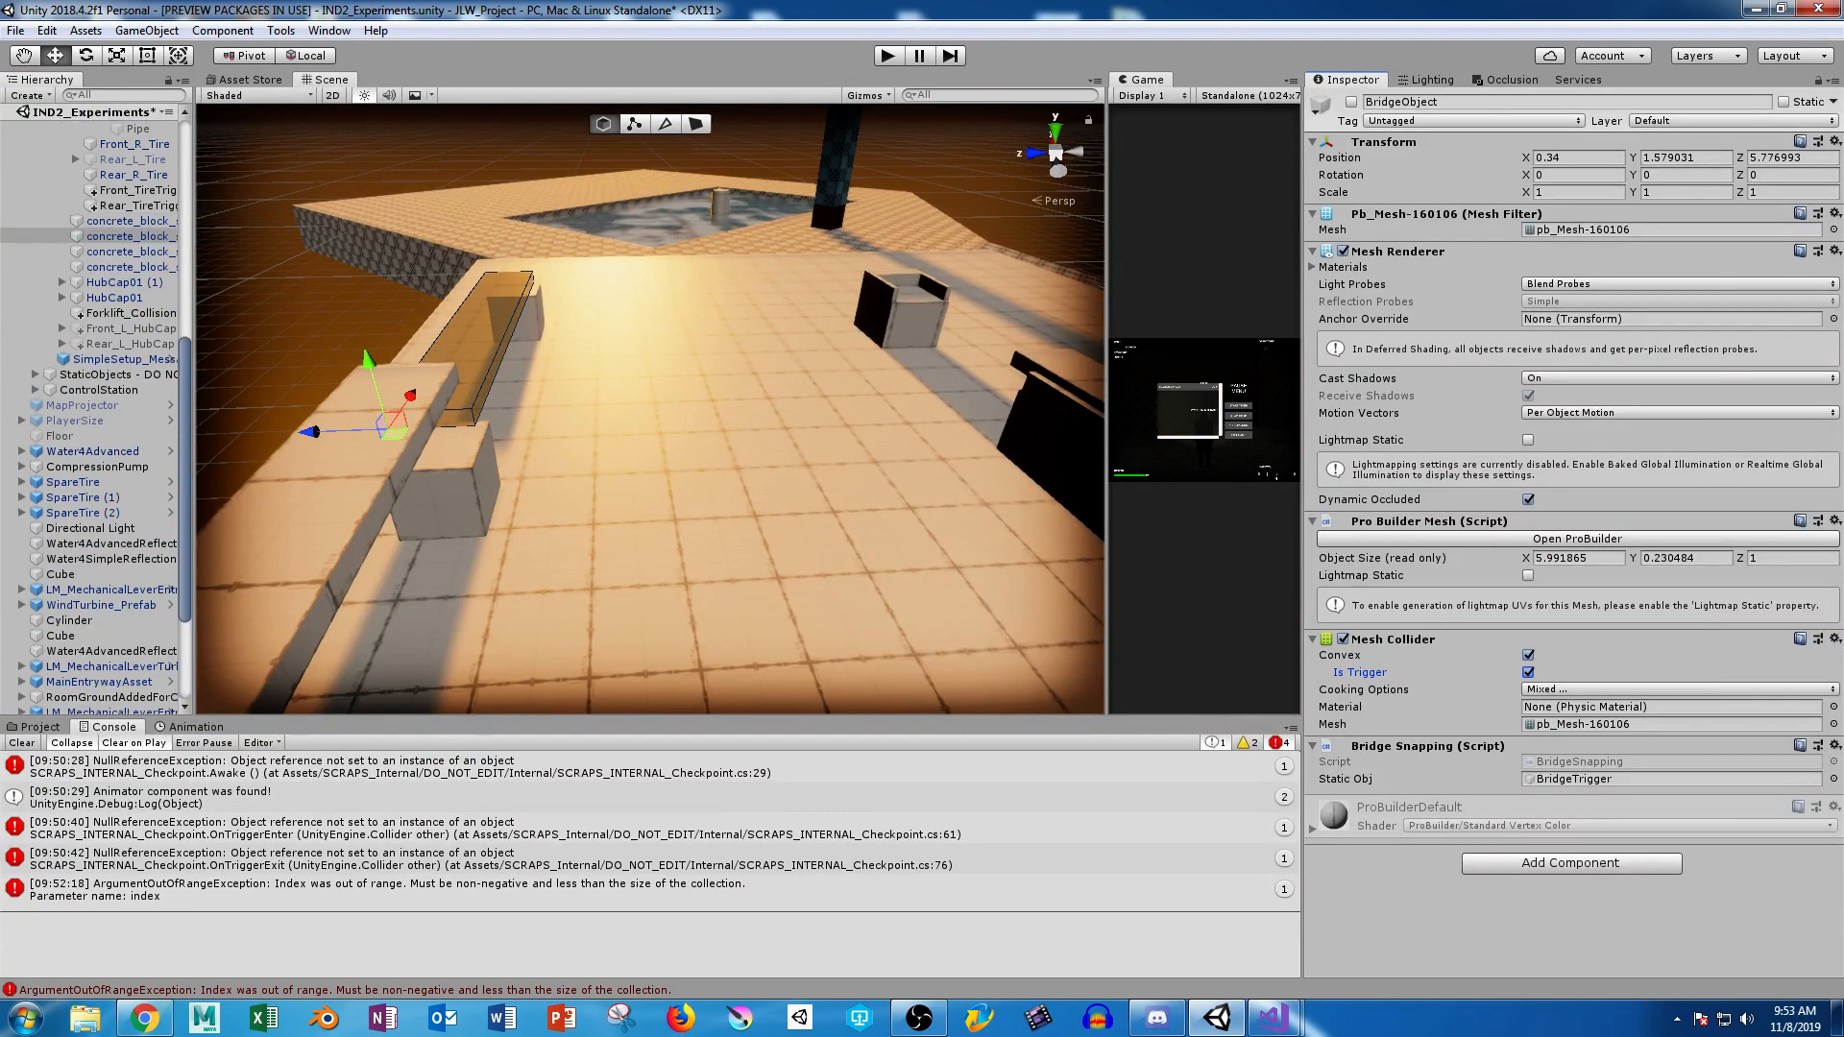
left_click(132, 159)
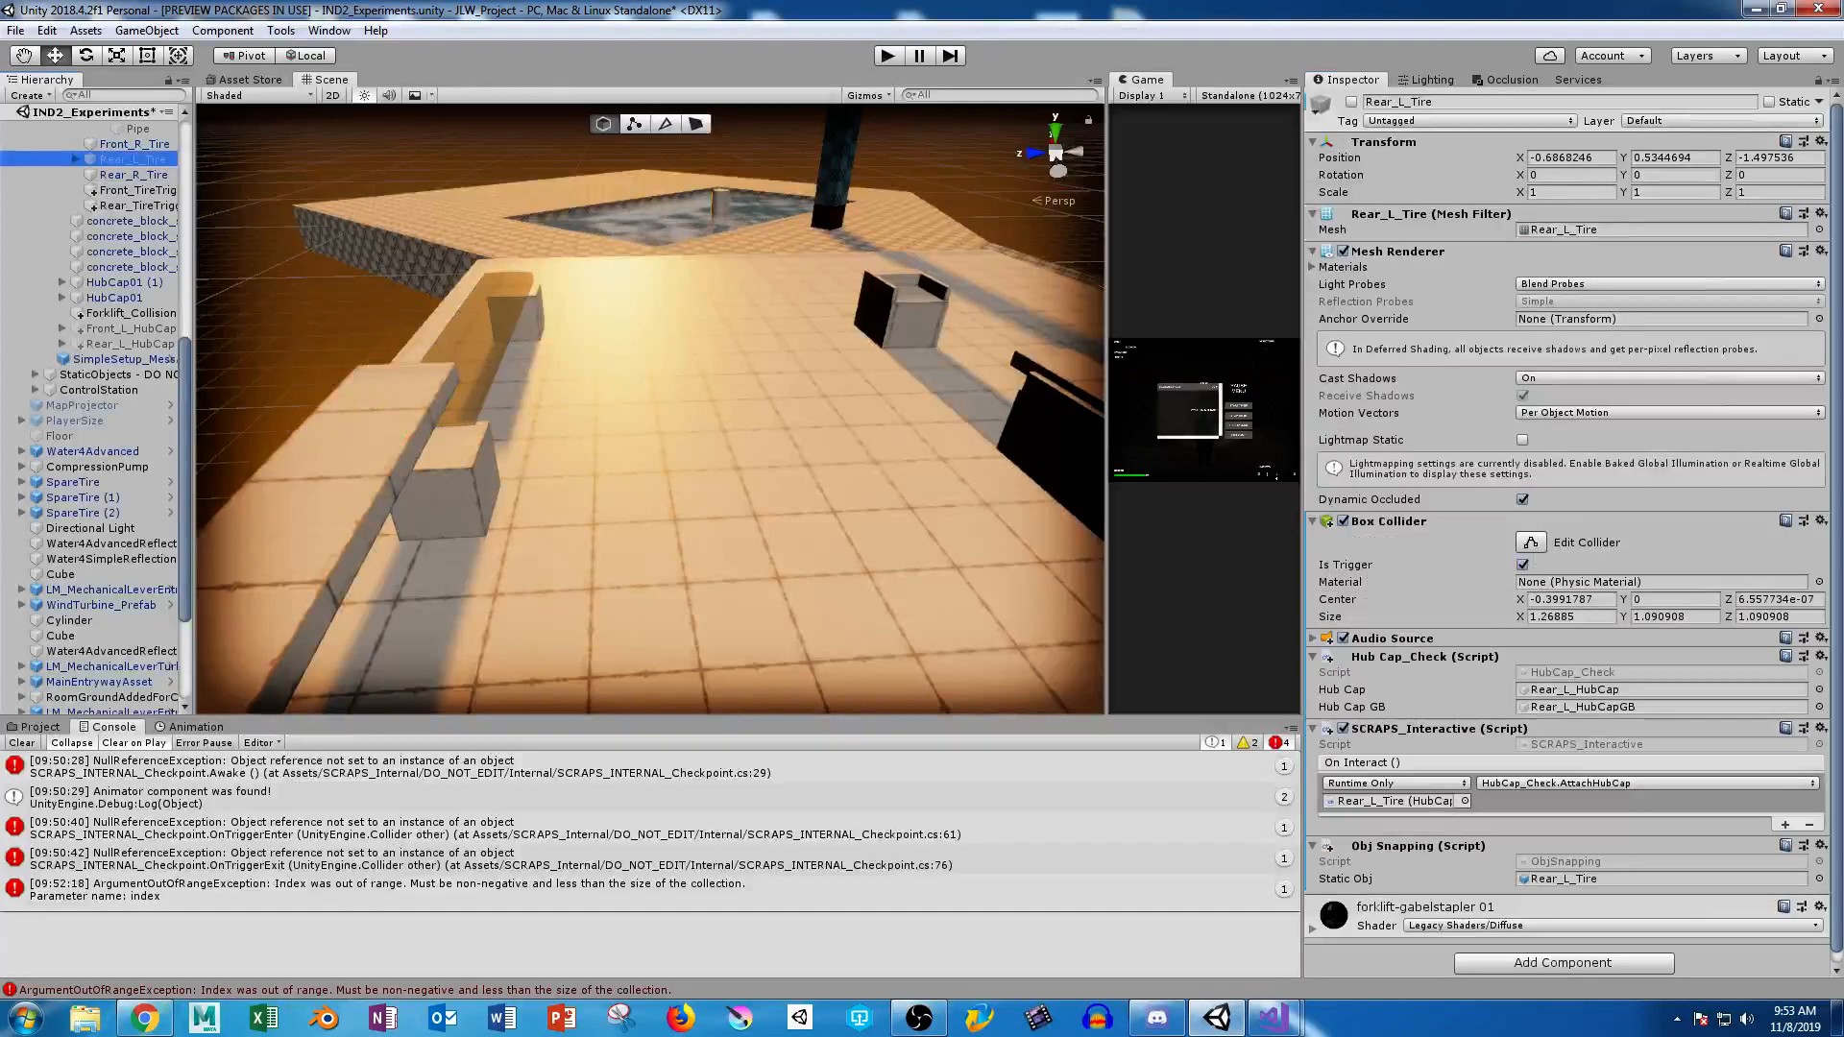
scroll(1567, 534, "down", 2)
scroll(1567, 534, "up", 2)
scroll(1568, 534, "down", 2)
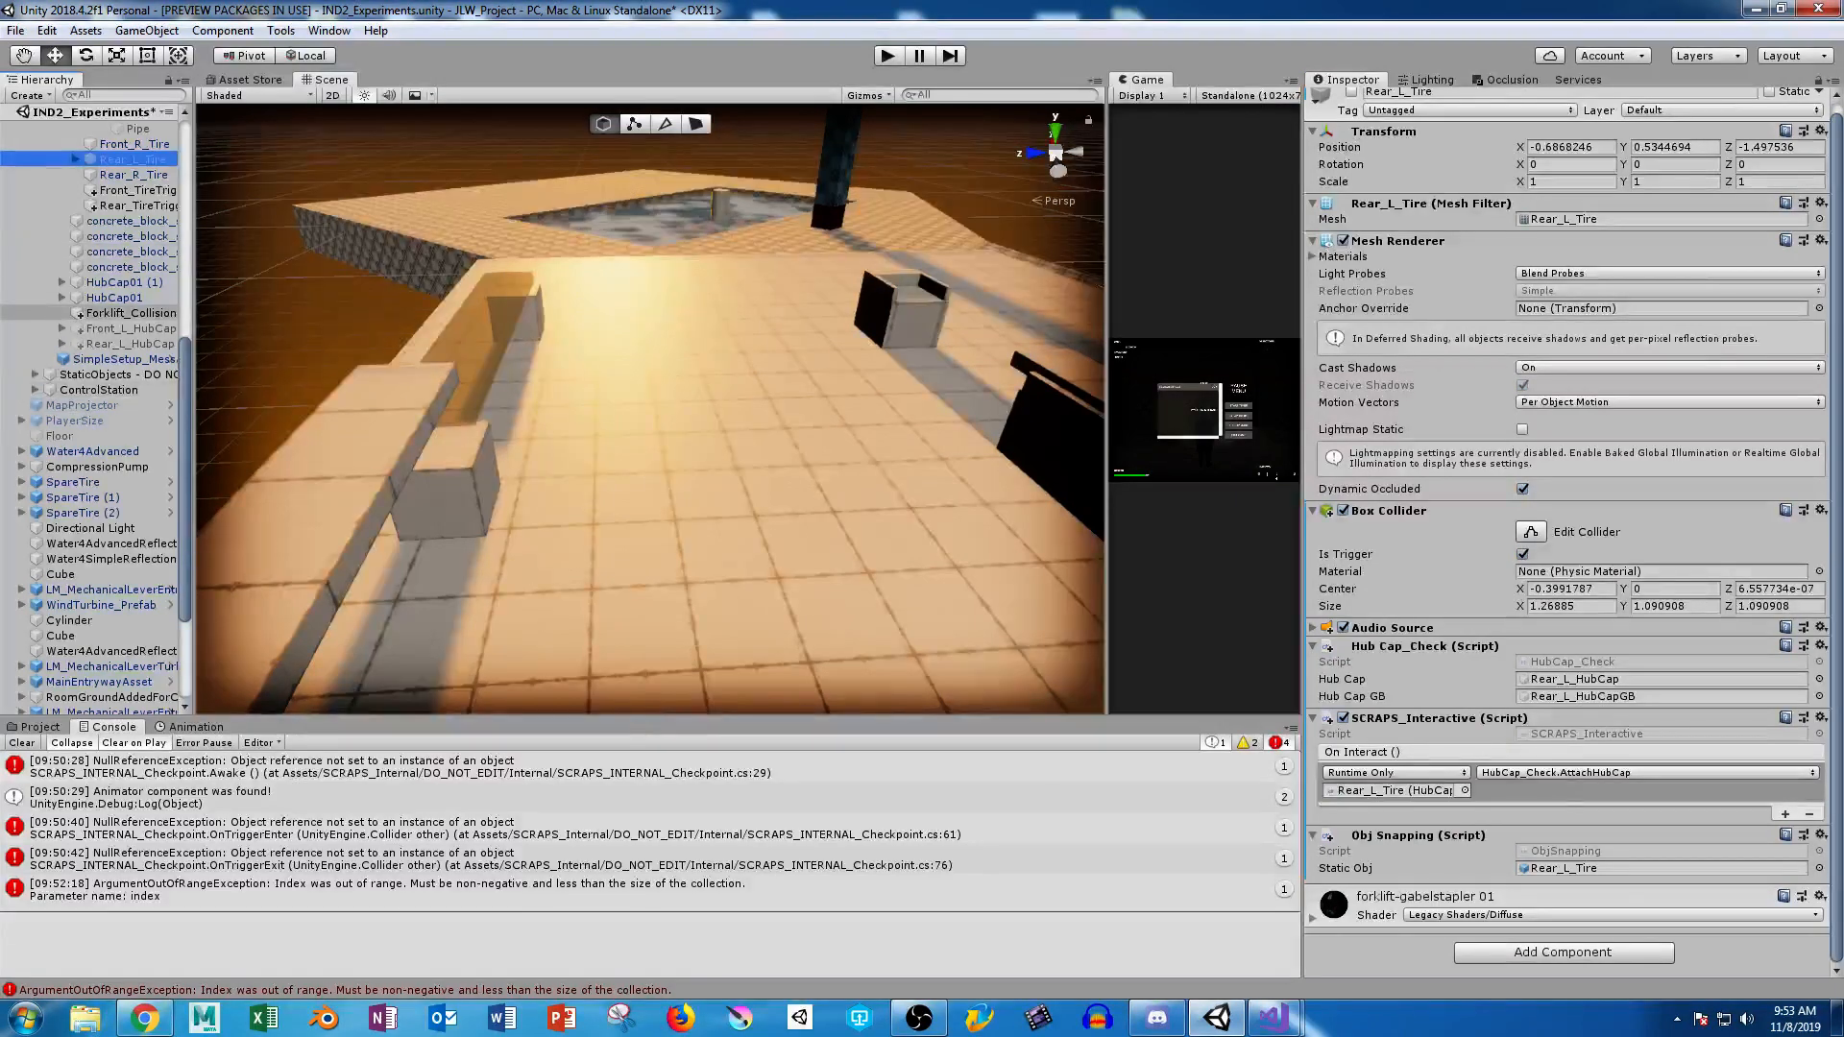
left_click(76, 160)
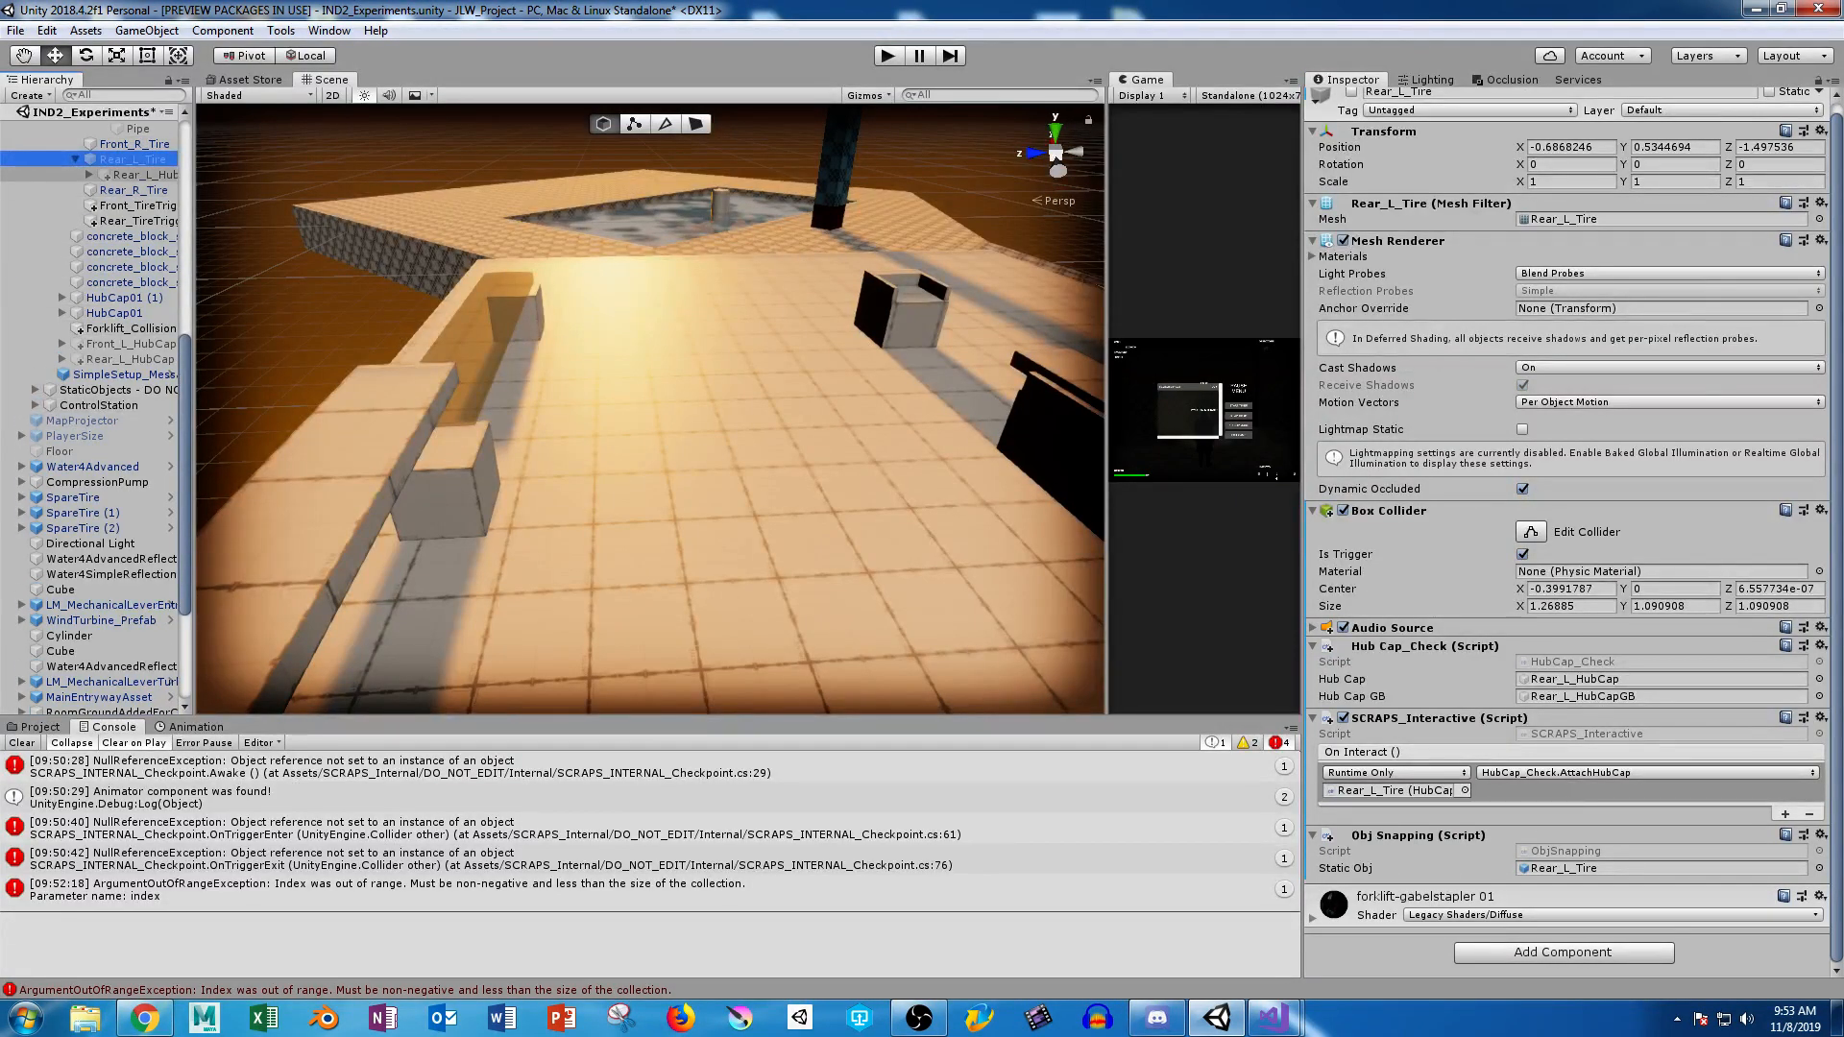
left_click(142, 175)
left_click(88, 175)
left_click(88, 175)
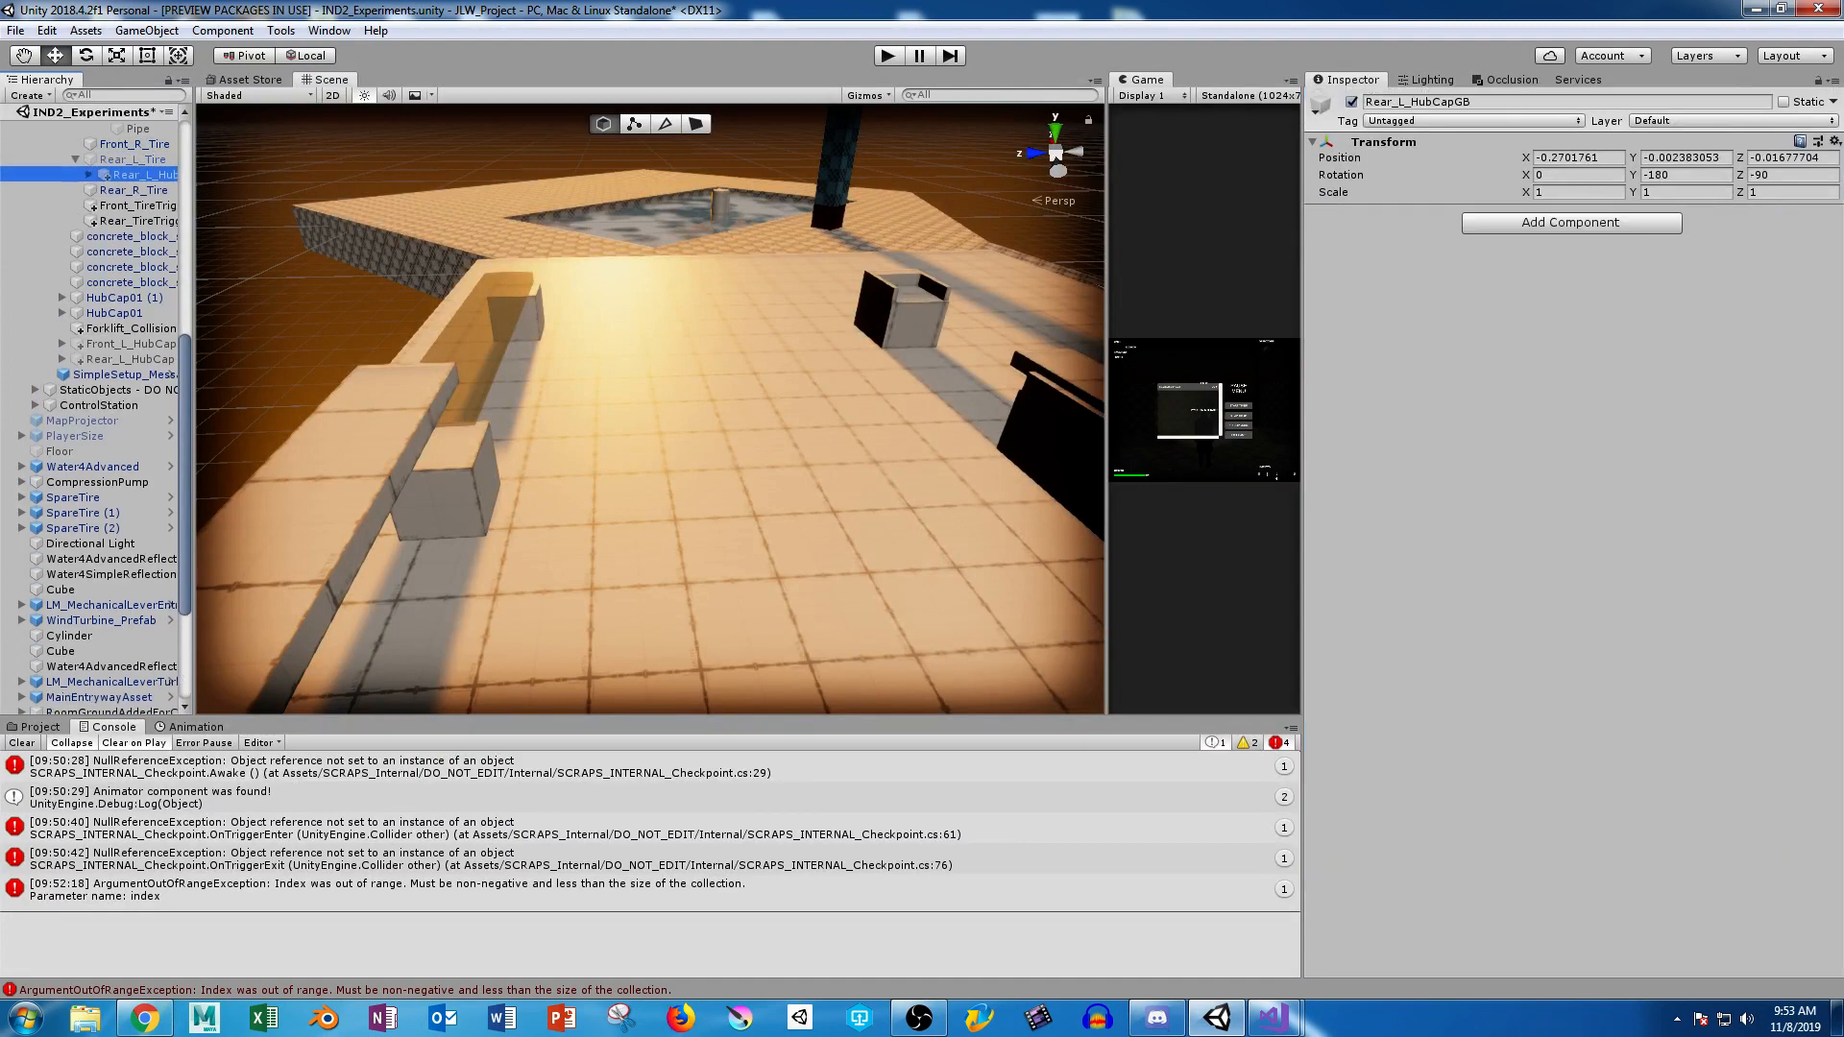
Compare the collider and Obj Snapping settings of Front_TireTrigger with those of Rear_L_Tire.
left_click(135, 206)
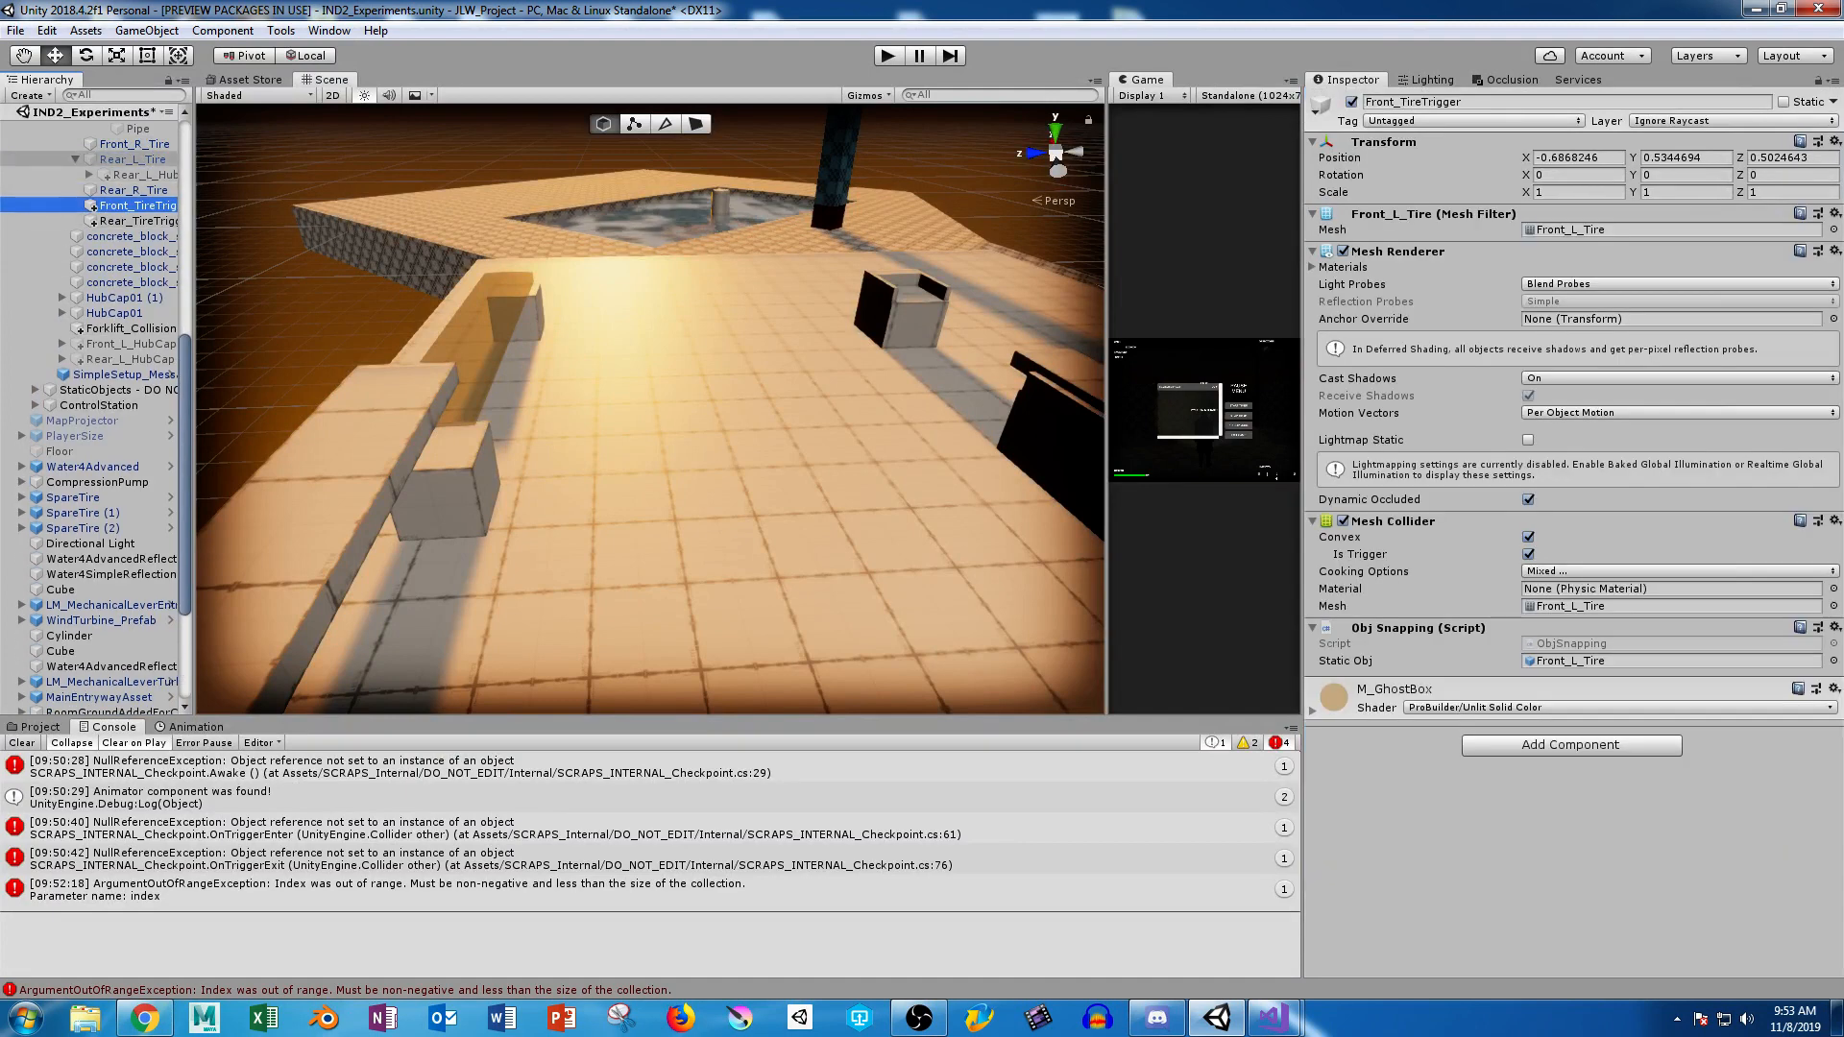
left_click(132, 159)
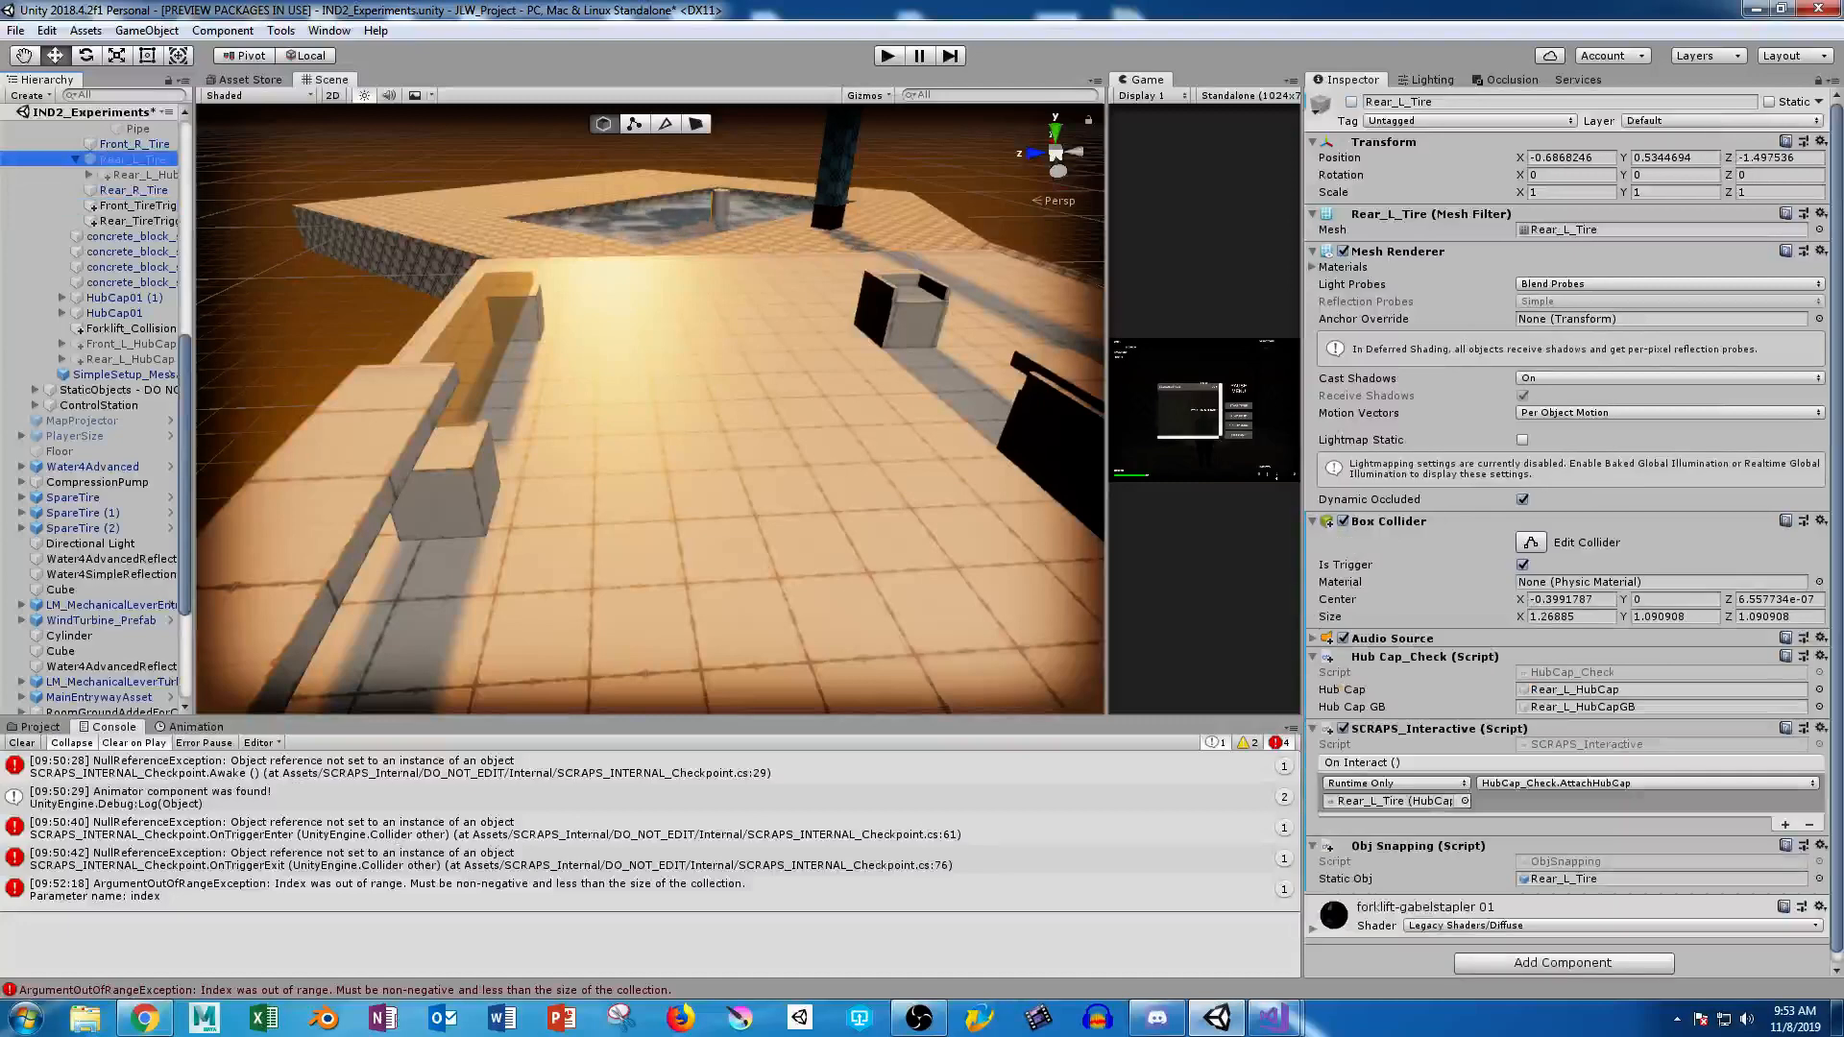
scroll(1566, 528, "down", 1)
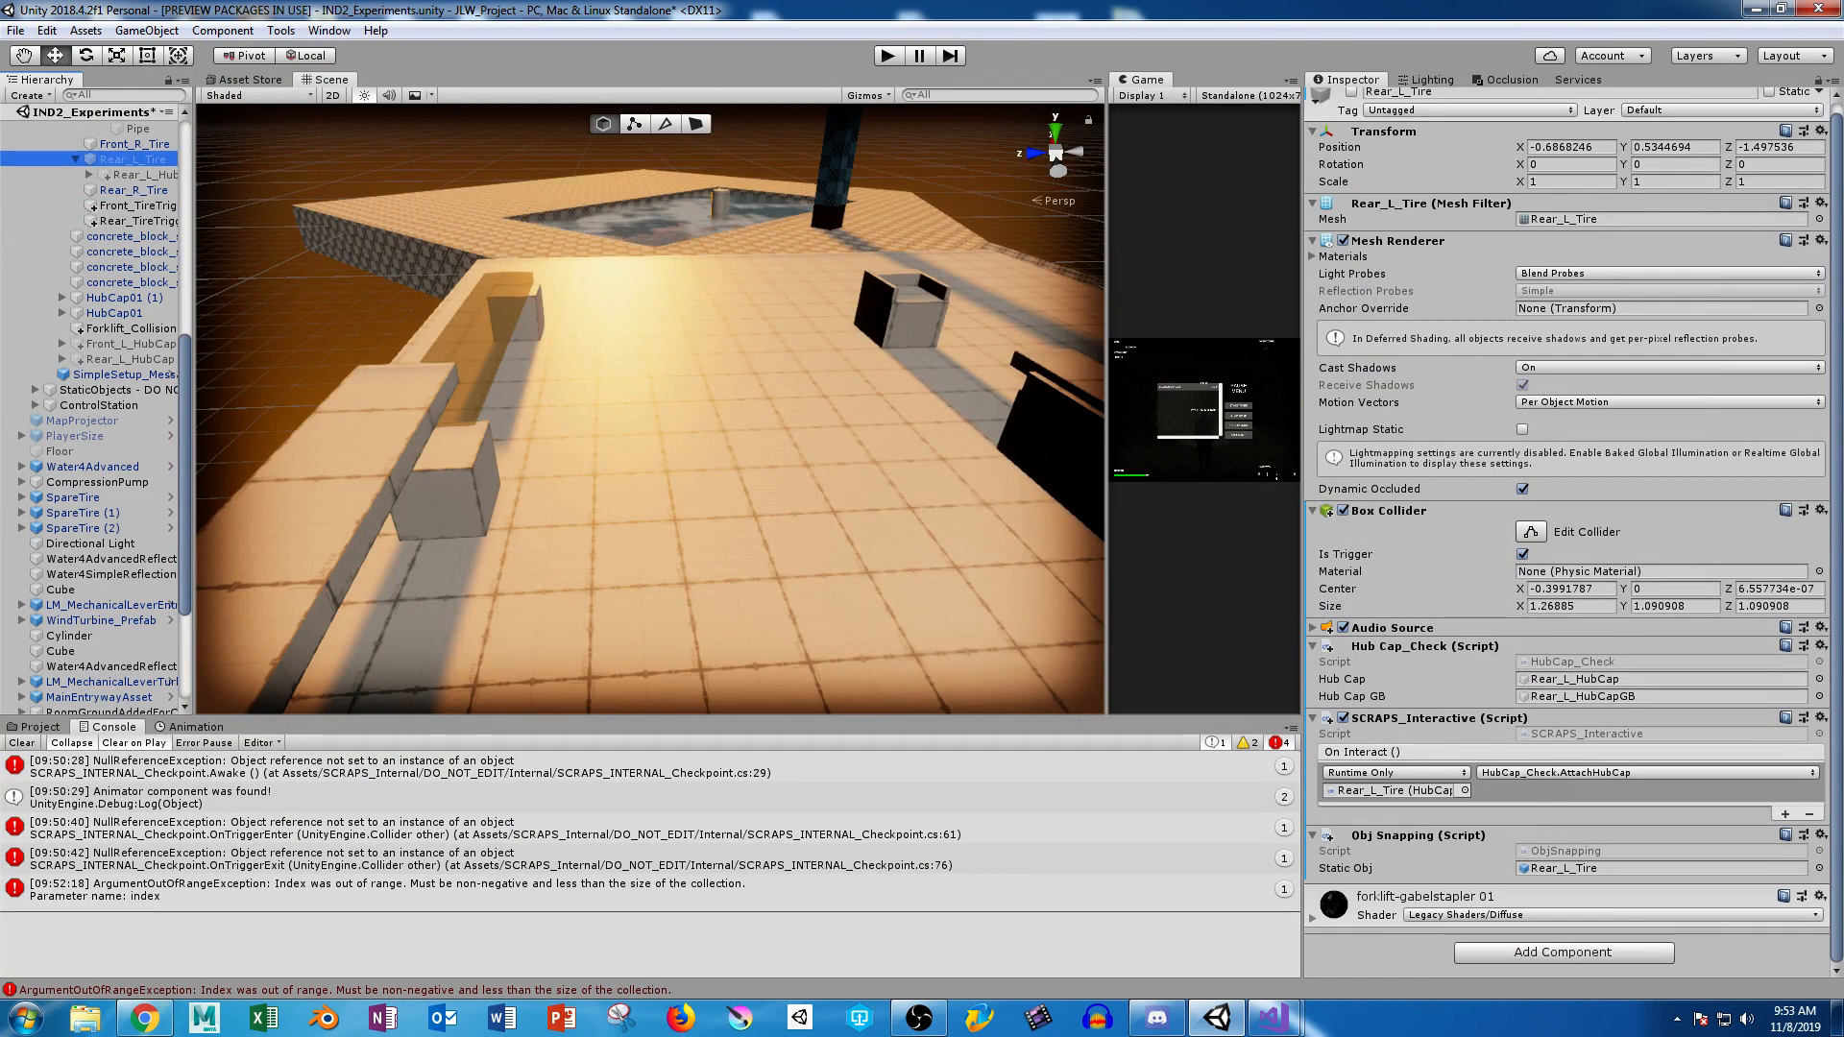
scroll(1566, 528, "up", 1)
scroll(1566, 528, "down", 1)
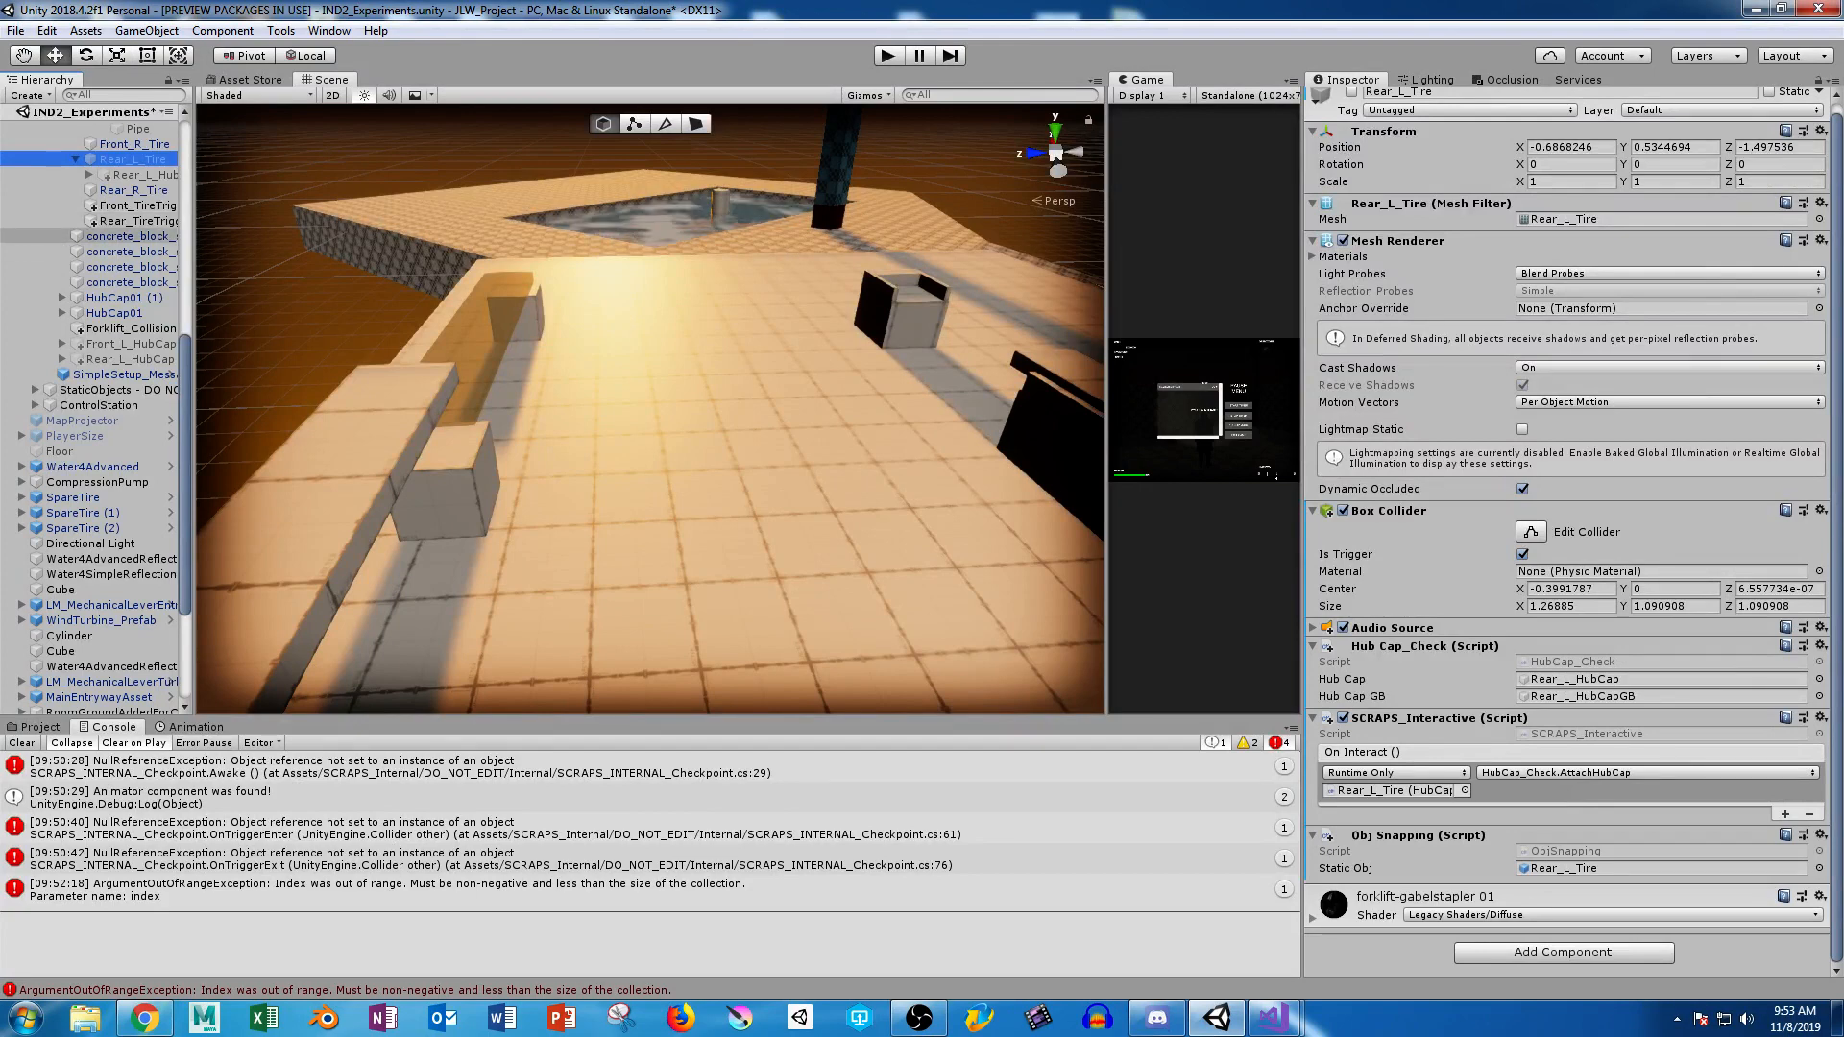
scroll(97, 413, "up", 3)
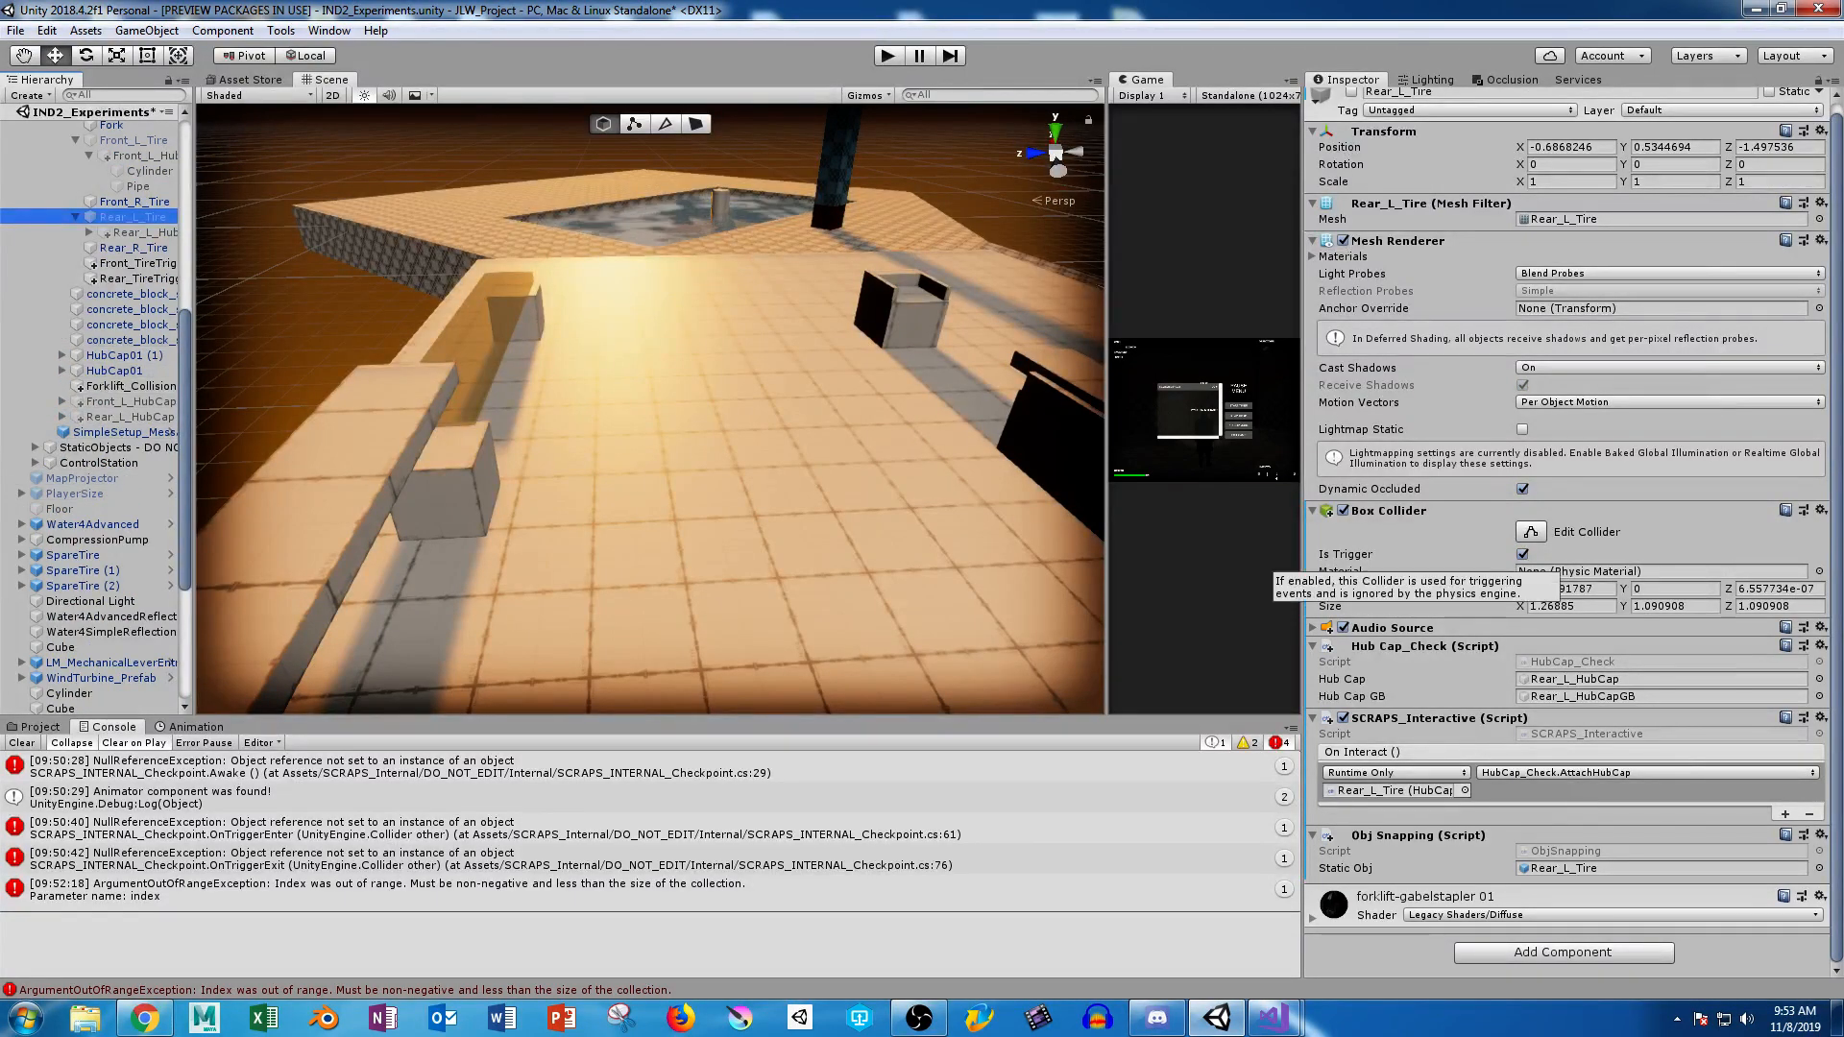
Remove the Mesh Collider component from BridgeTrigger.
left_click(469, 354)
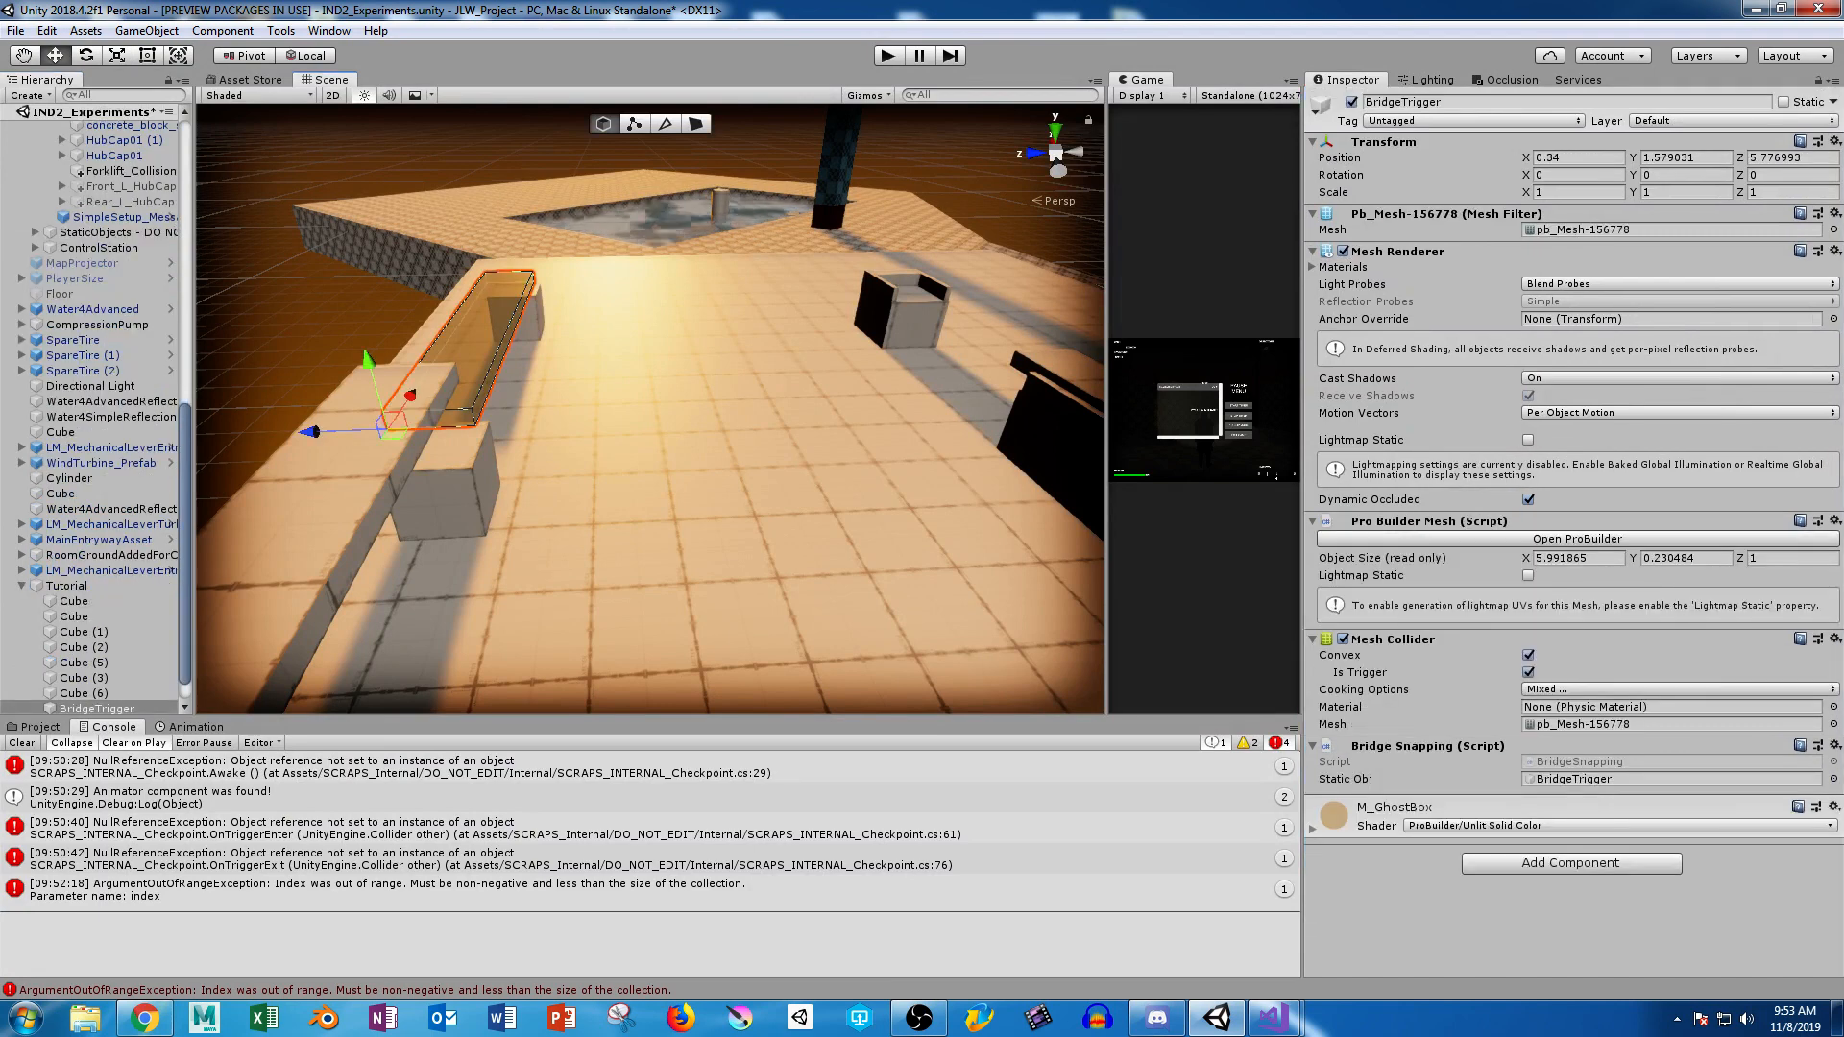
left_click(1835, 639)
left_click(1711, 689)
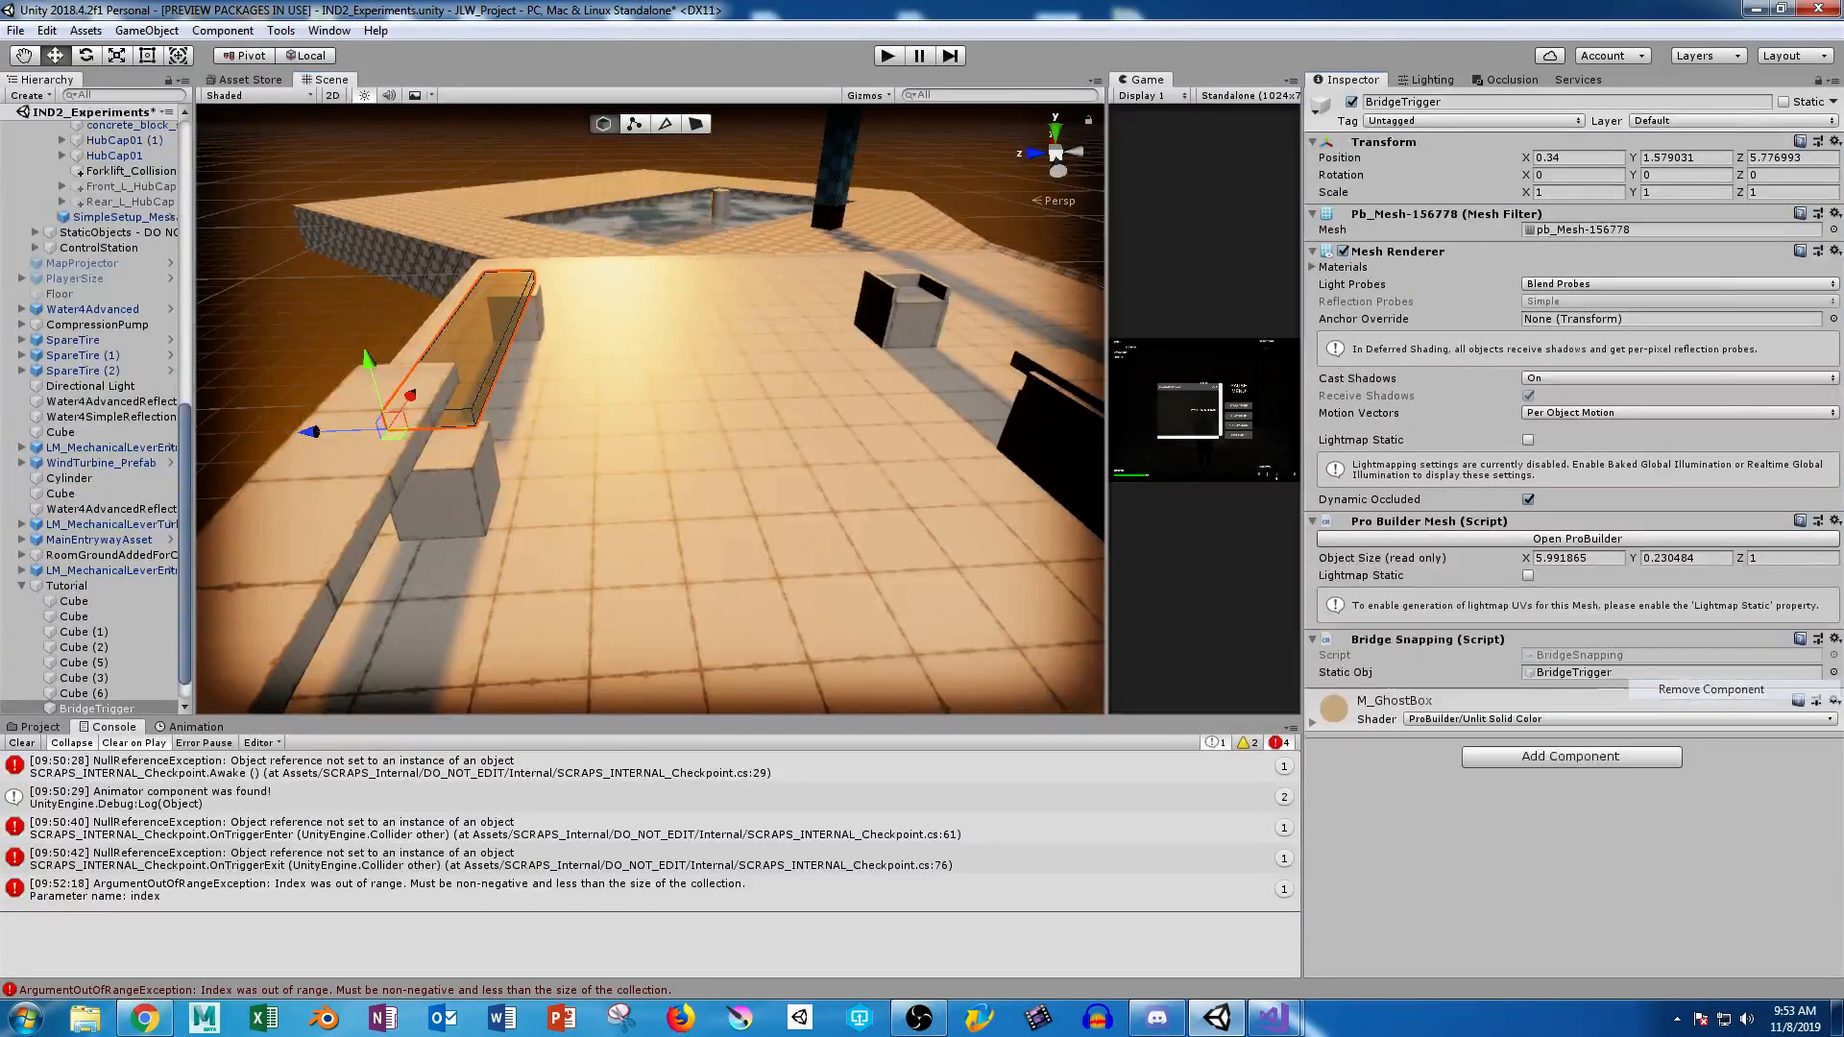
Add a Box Collider component to BridgeTrigger and enable its Is Trigger option.
left_click(1571, 756)
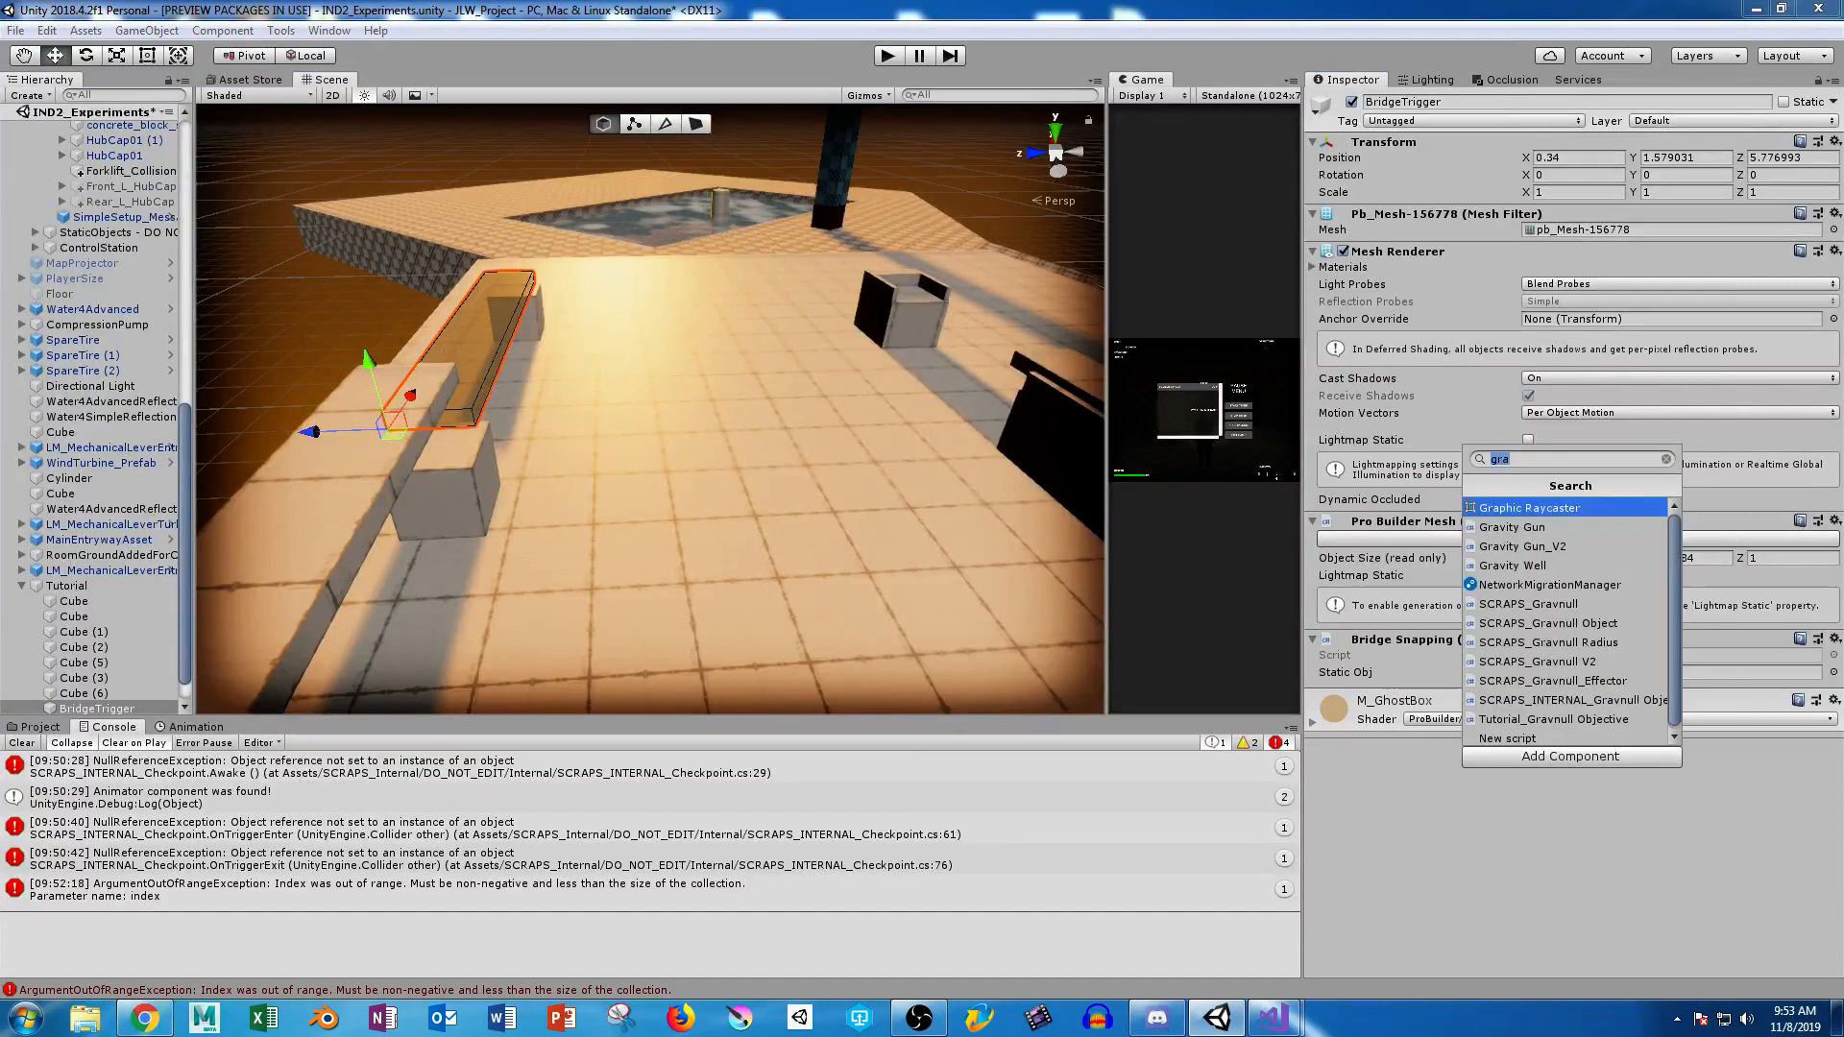
type("box")
key("Down")
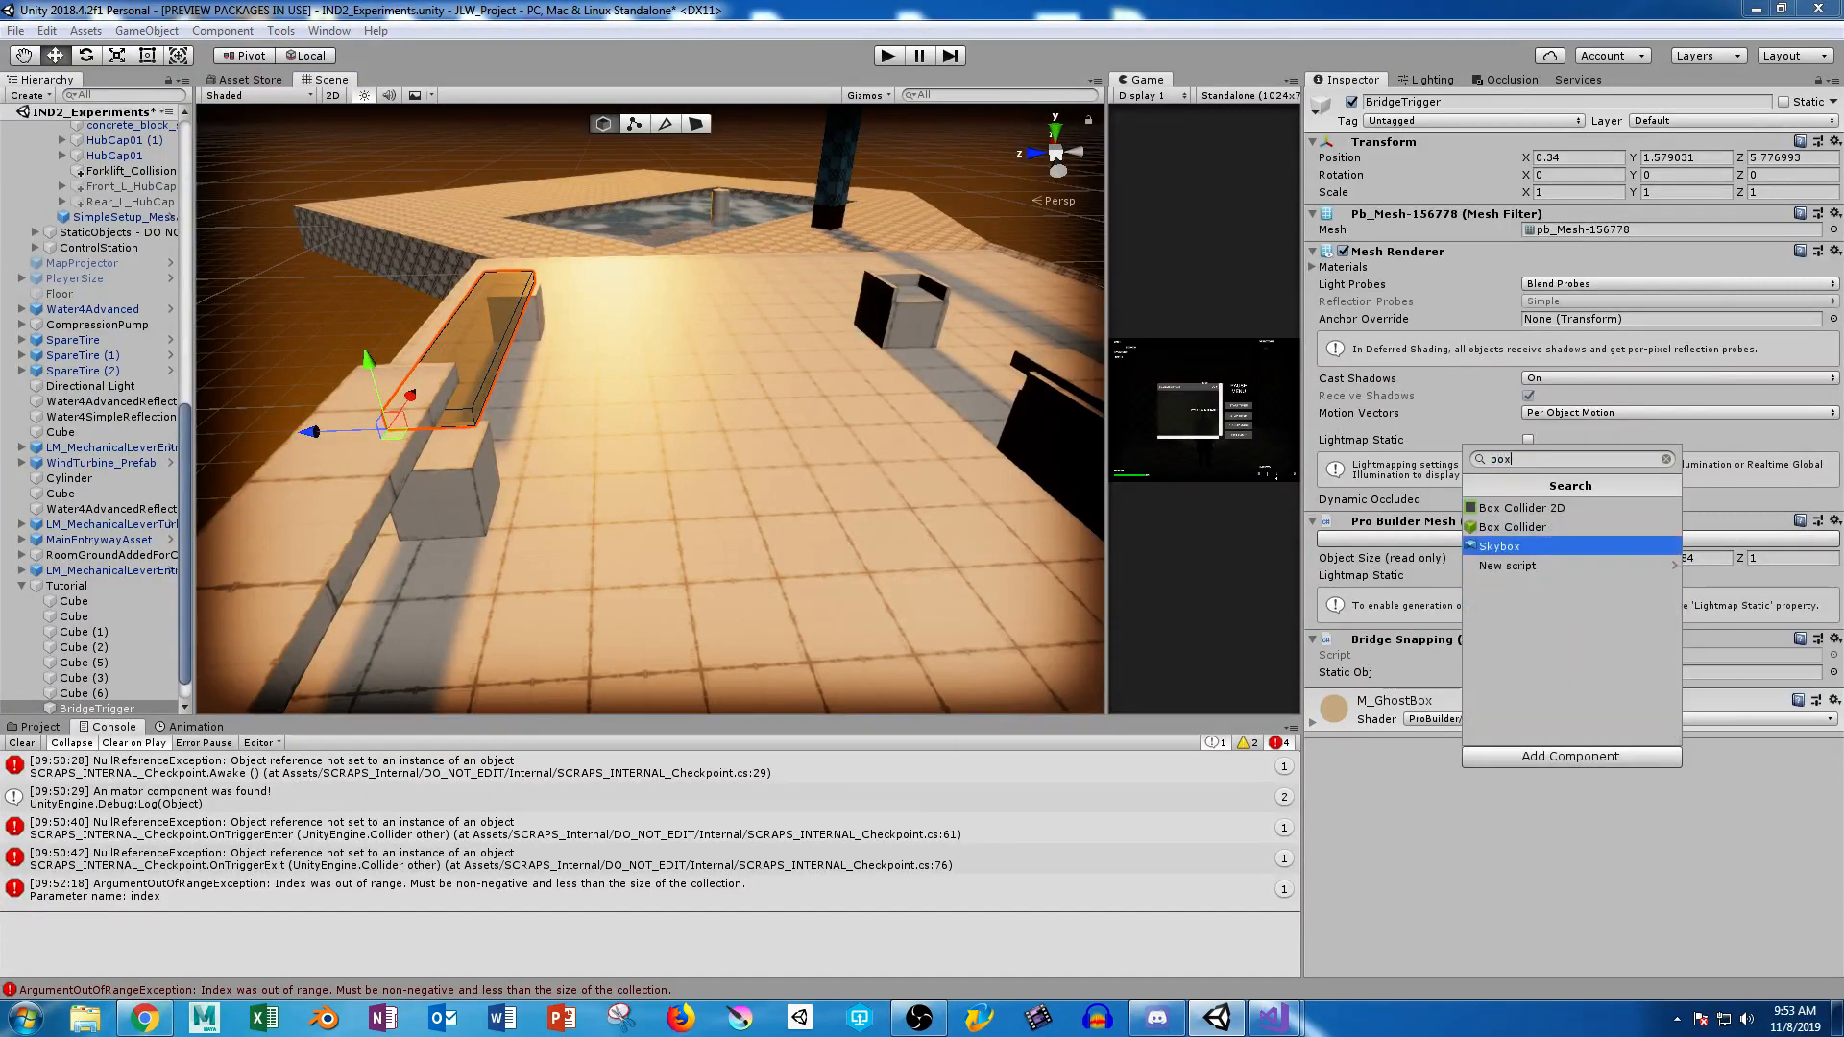
key("Return")
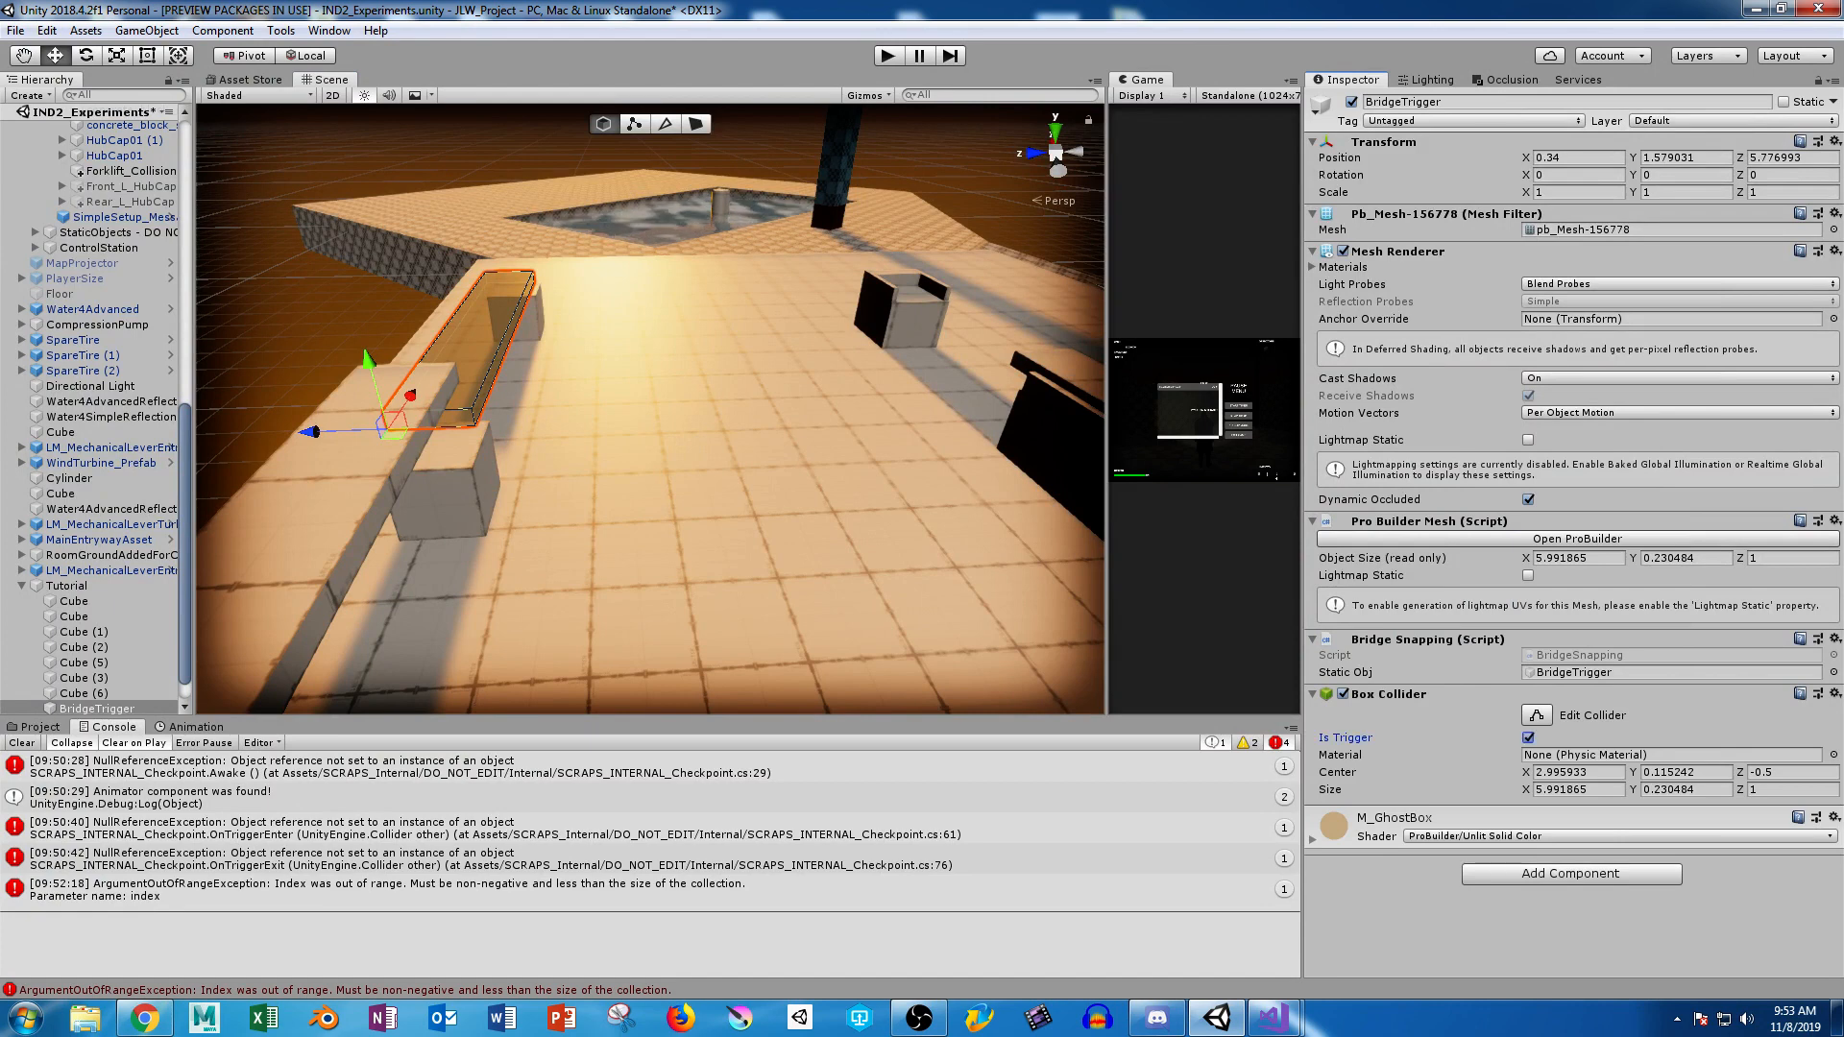
left_click(1528, 737)
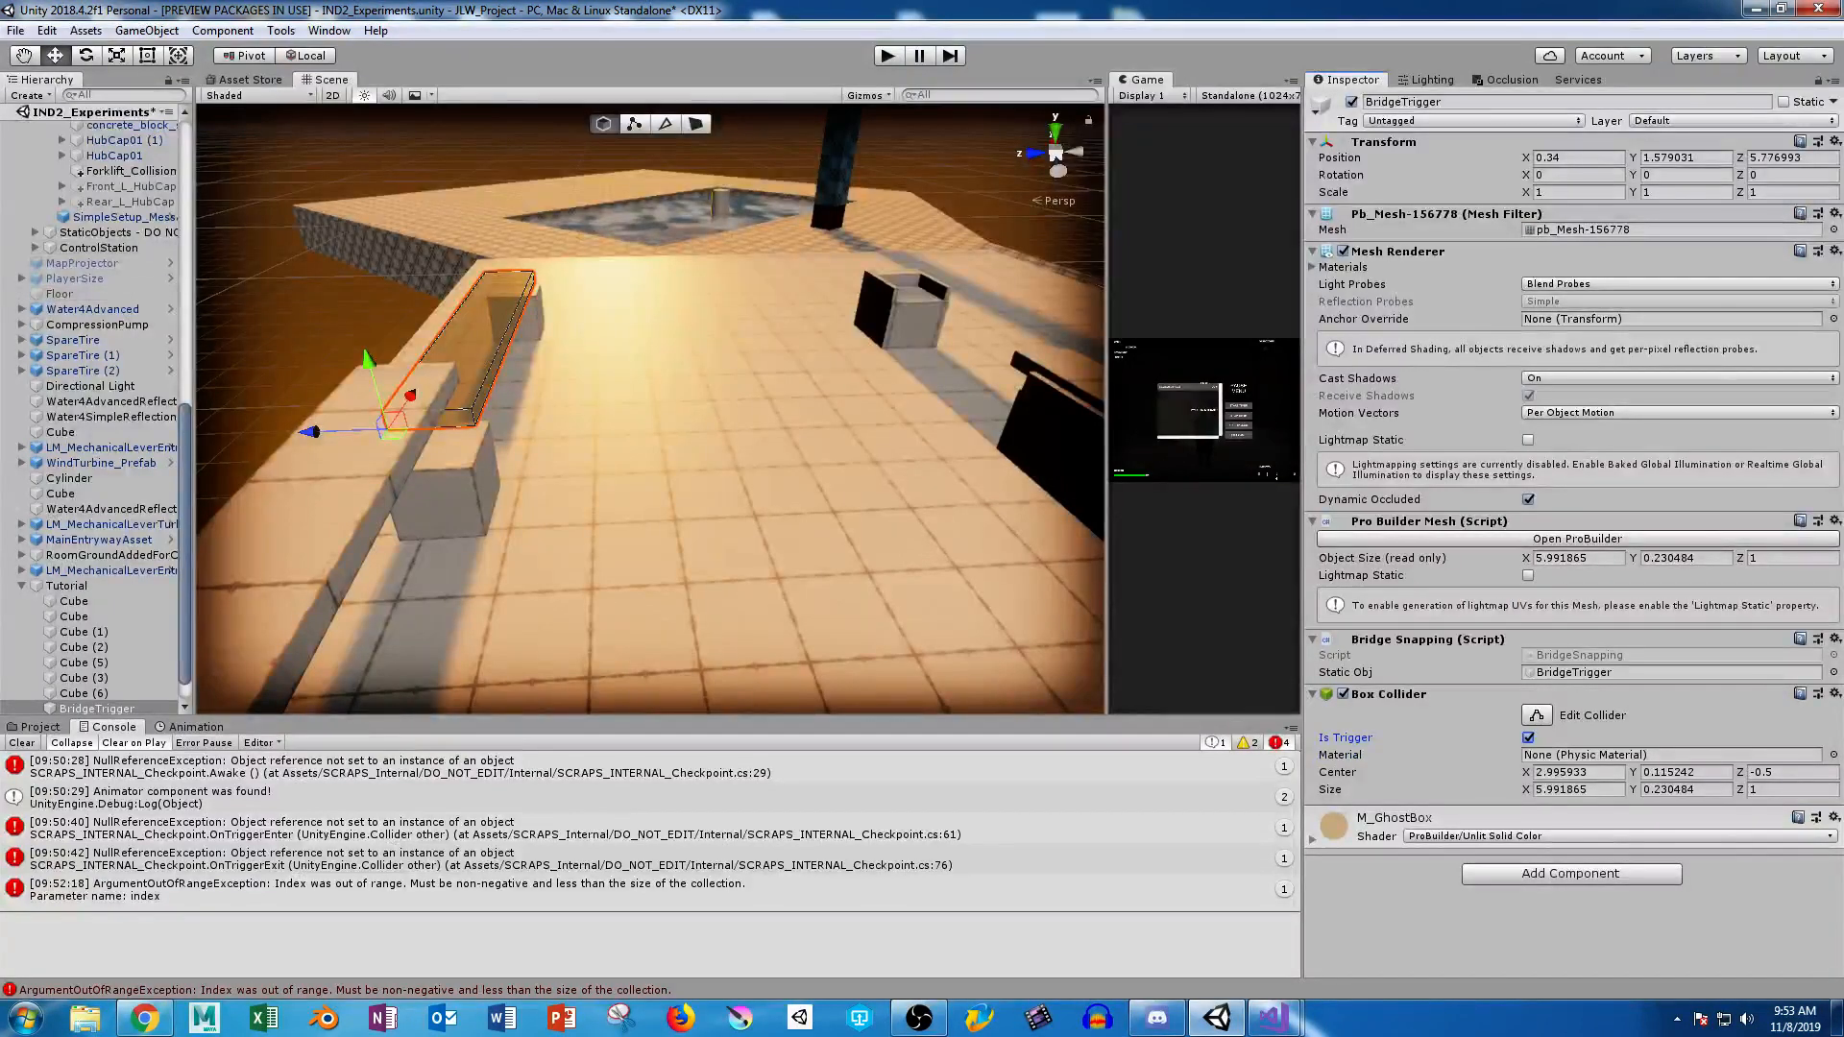
Add a Rigidbody component to BridgeObject and set its mass to 1200.
scroll(96, 452, "down", 1)
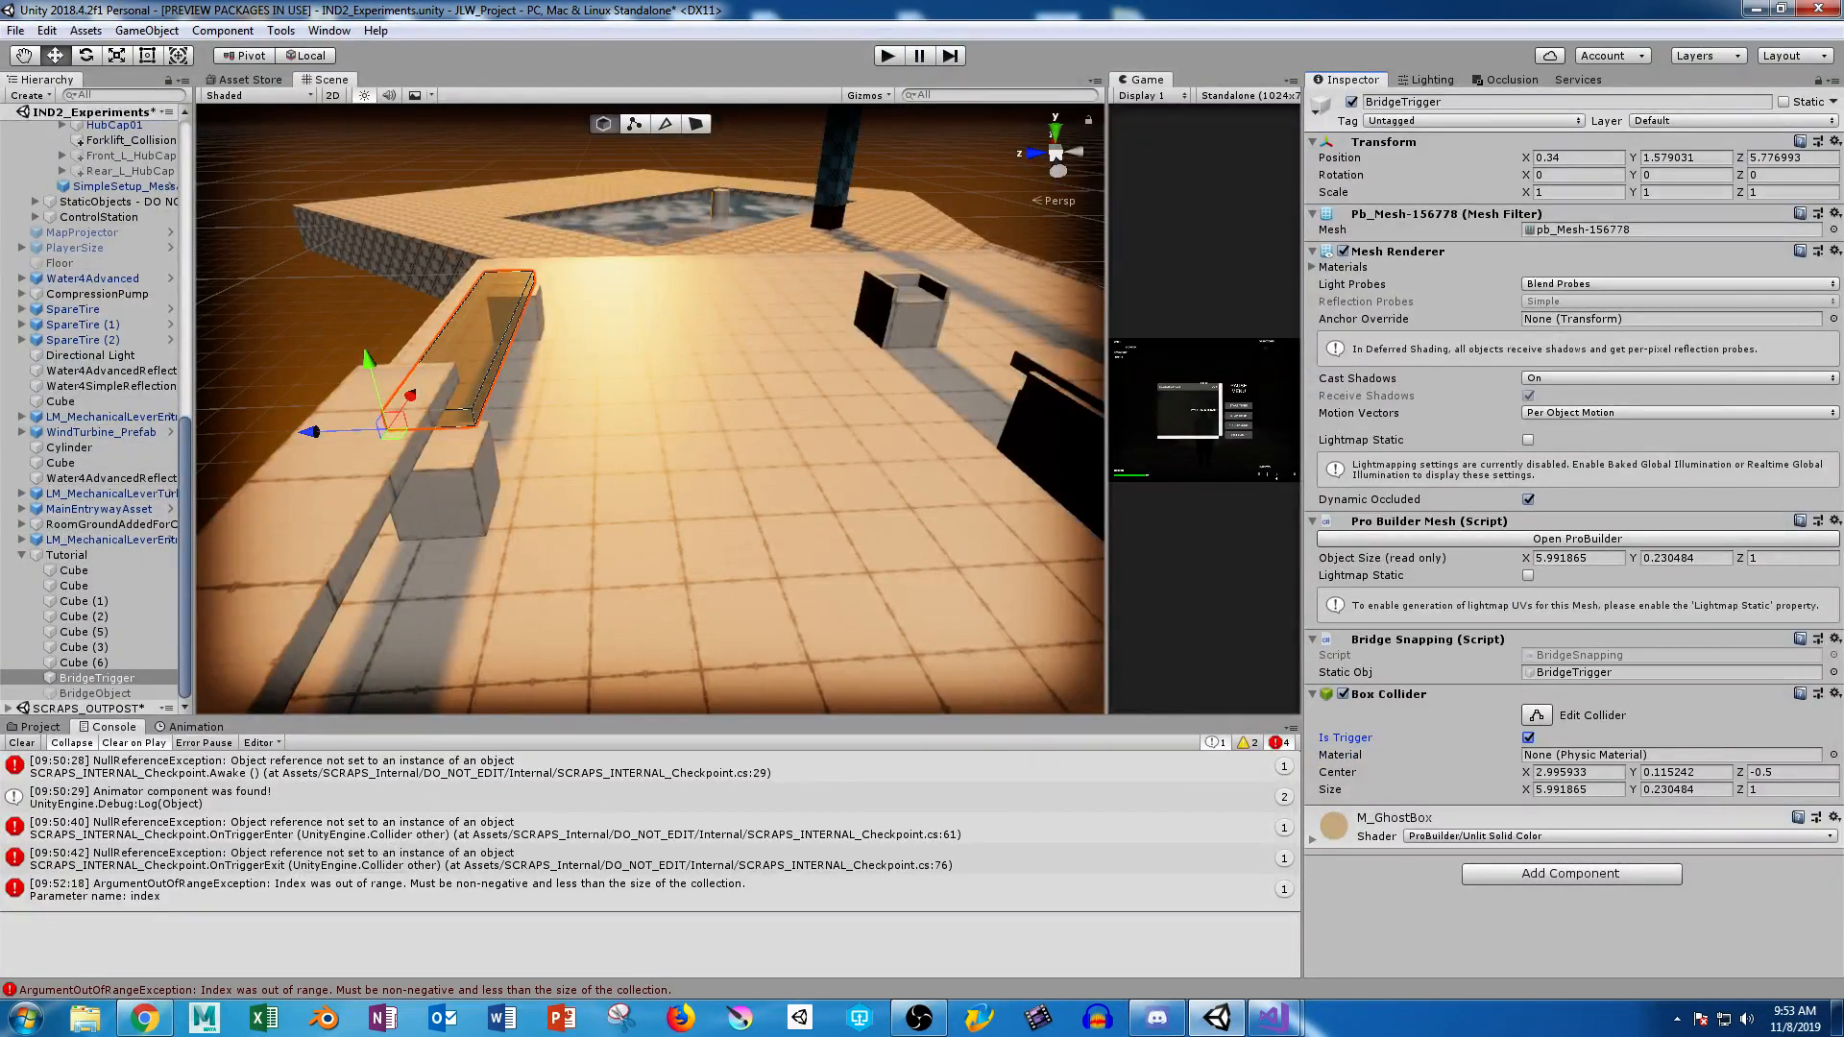
left_click(95, 692)
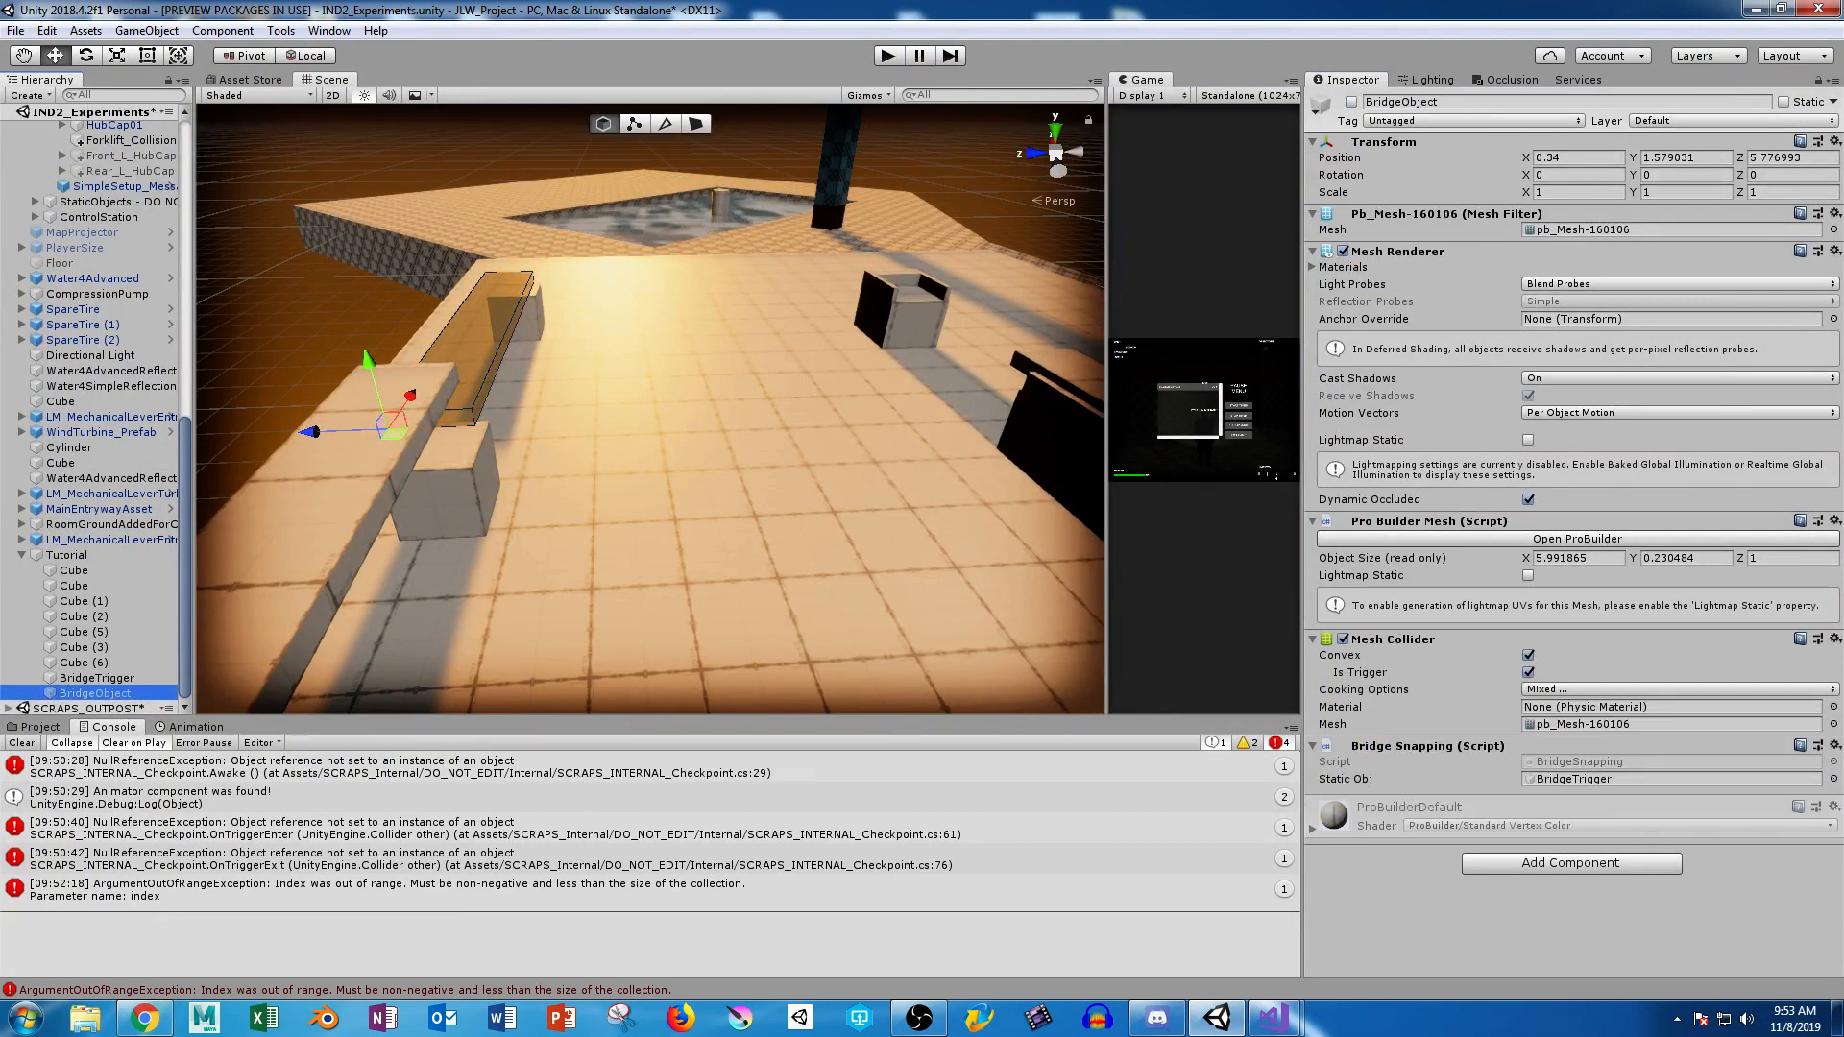
left_click(1572, 862)
type("r")
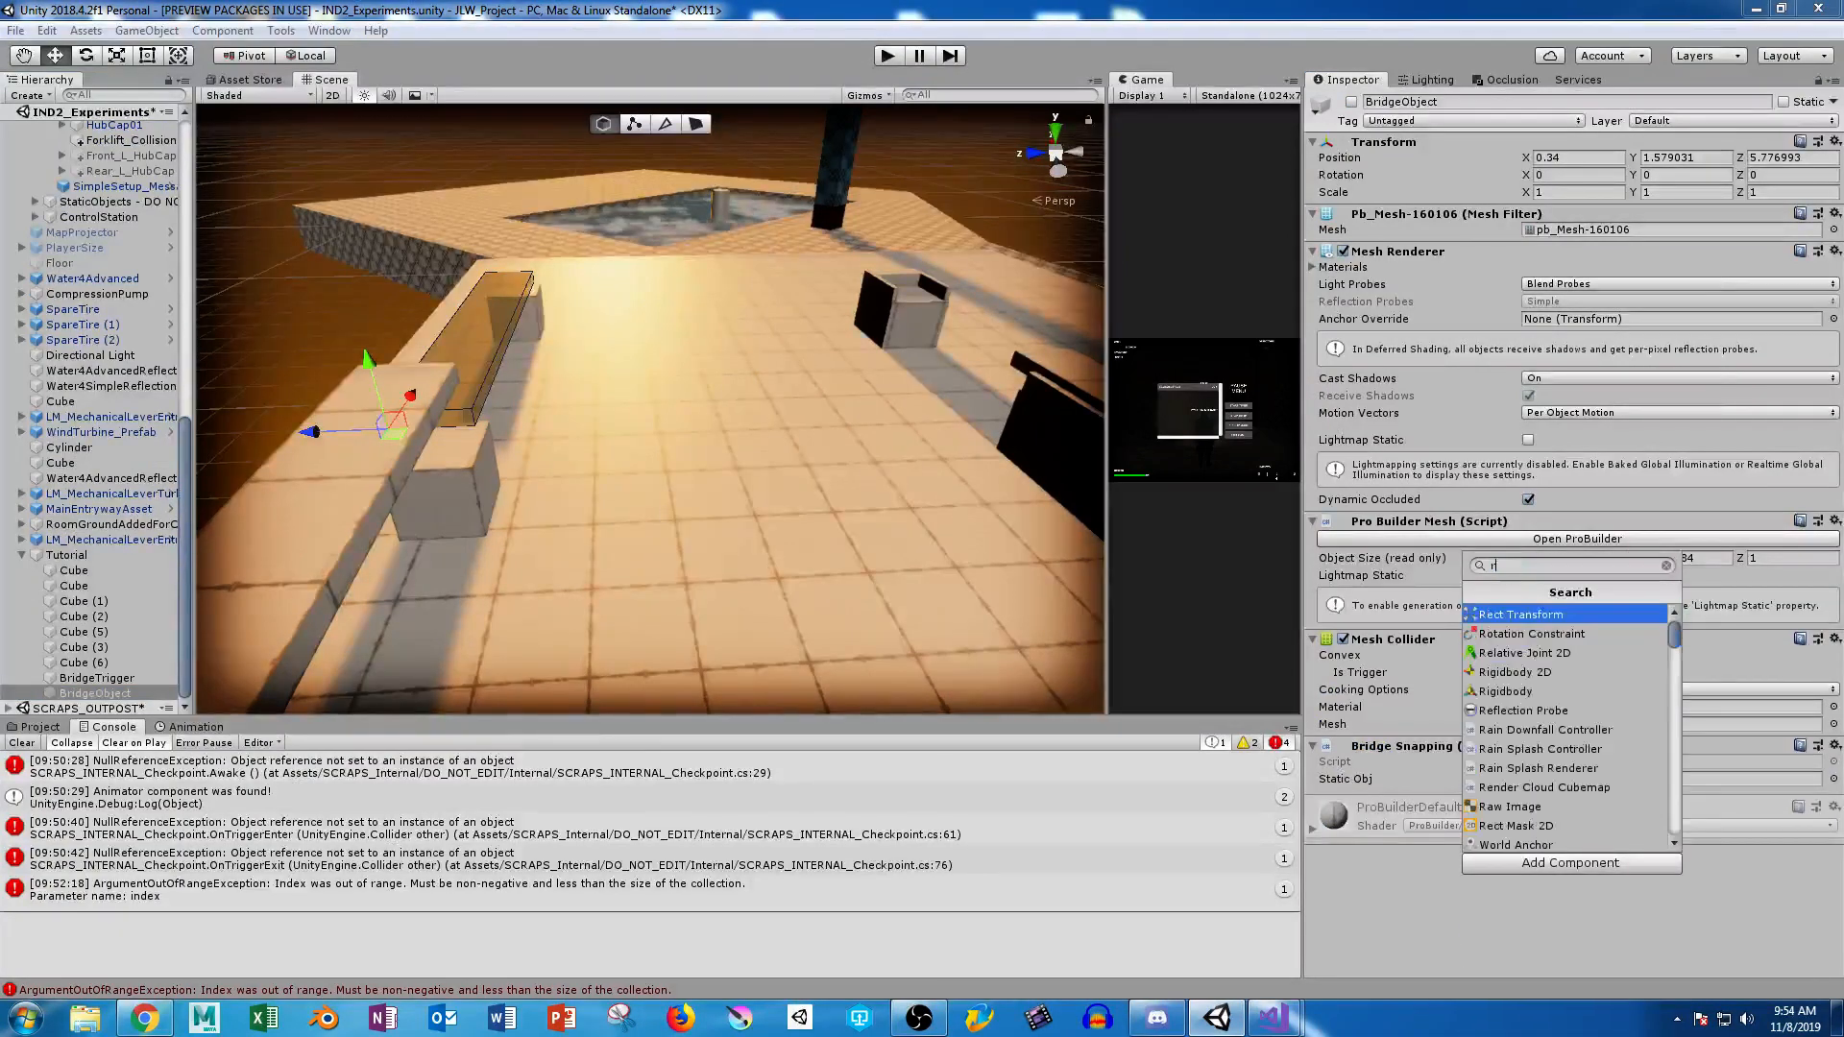
type("igid")
key("Down")
key("Return")
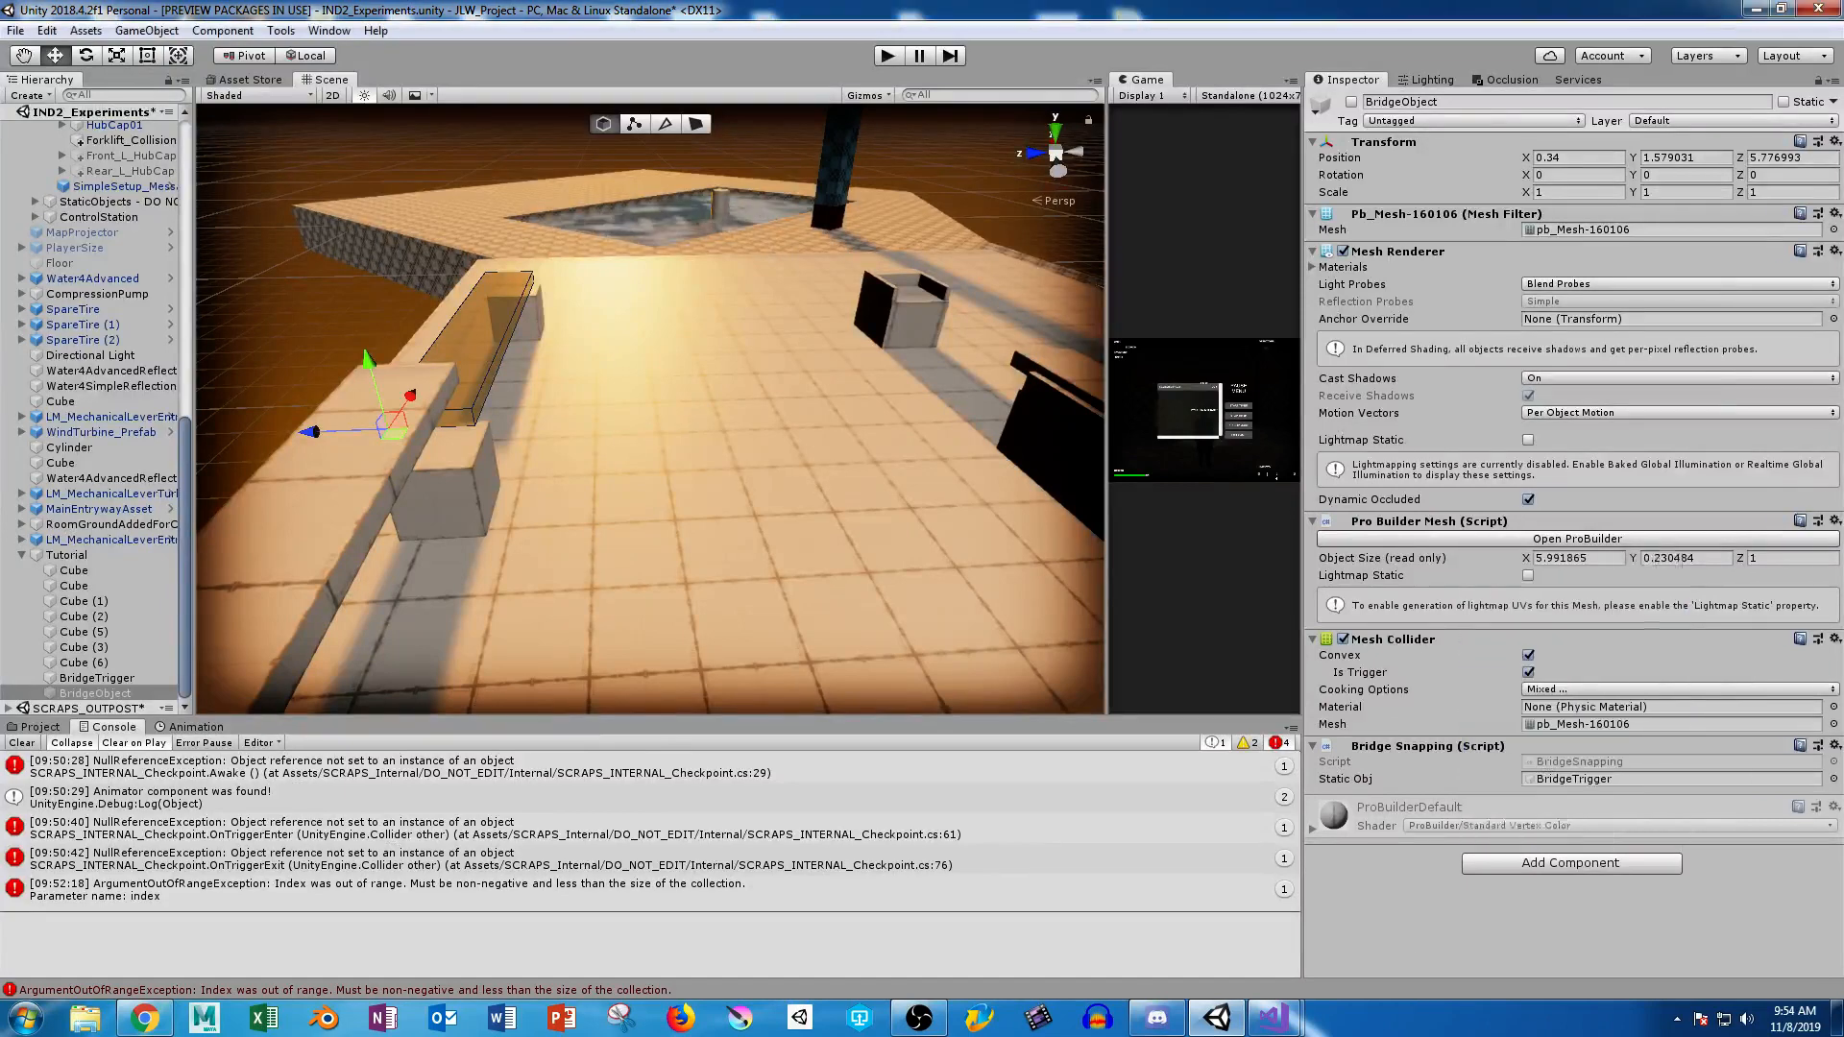
left_click(1670, 817)
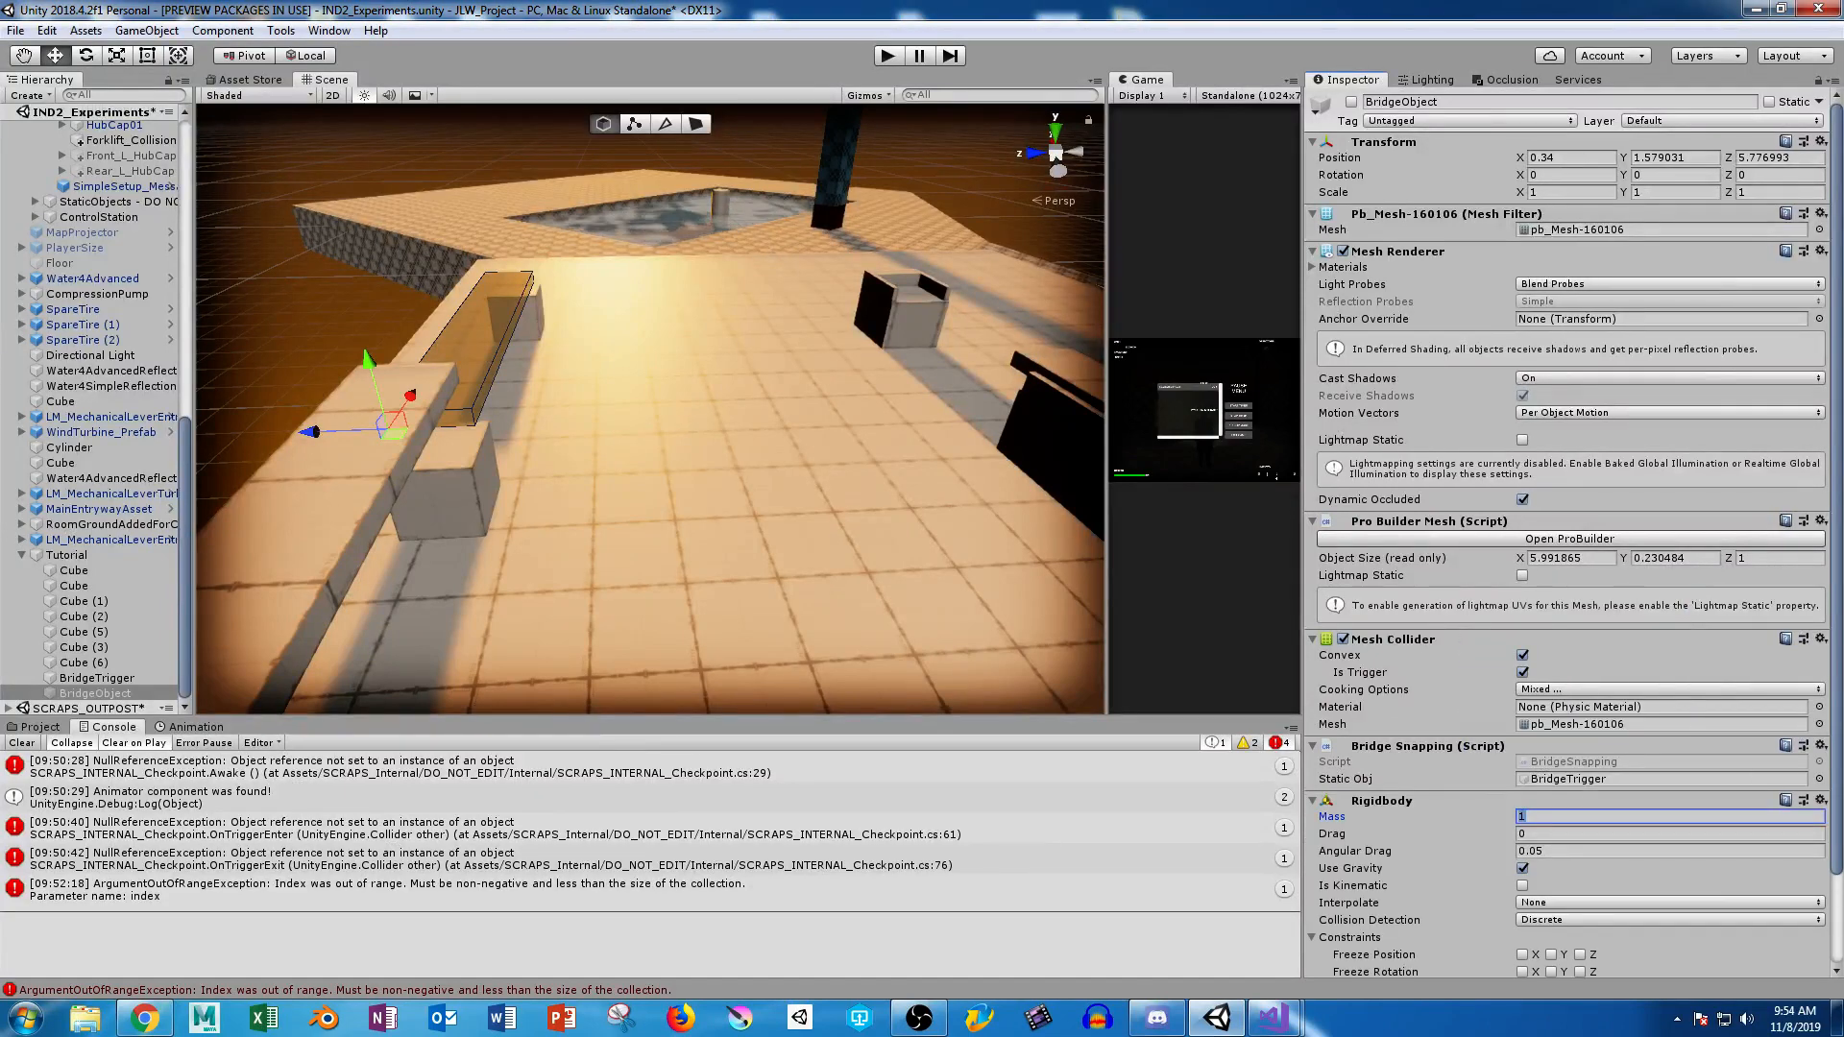
type("1200")
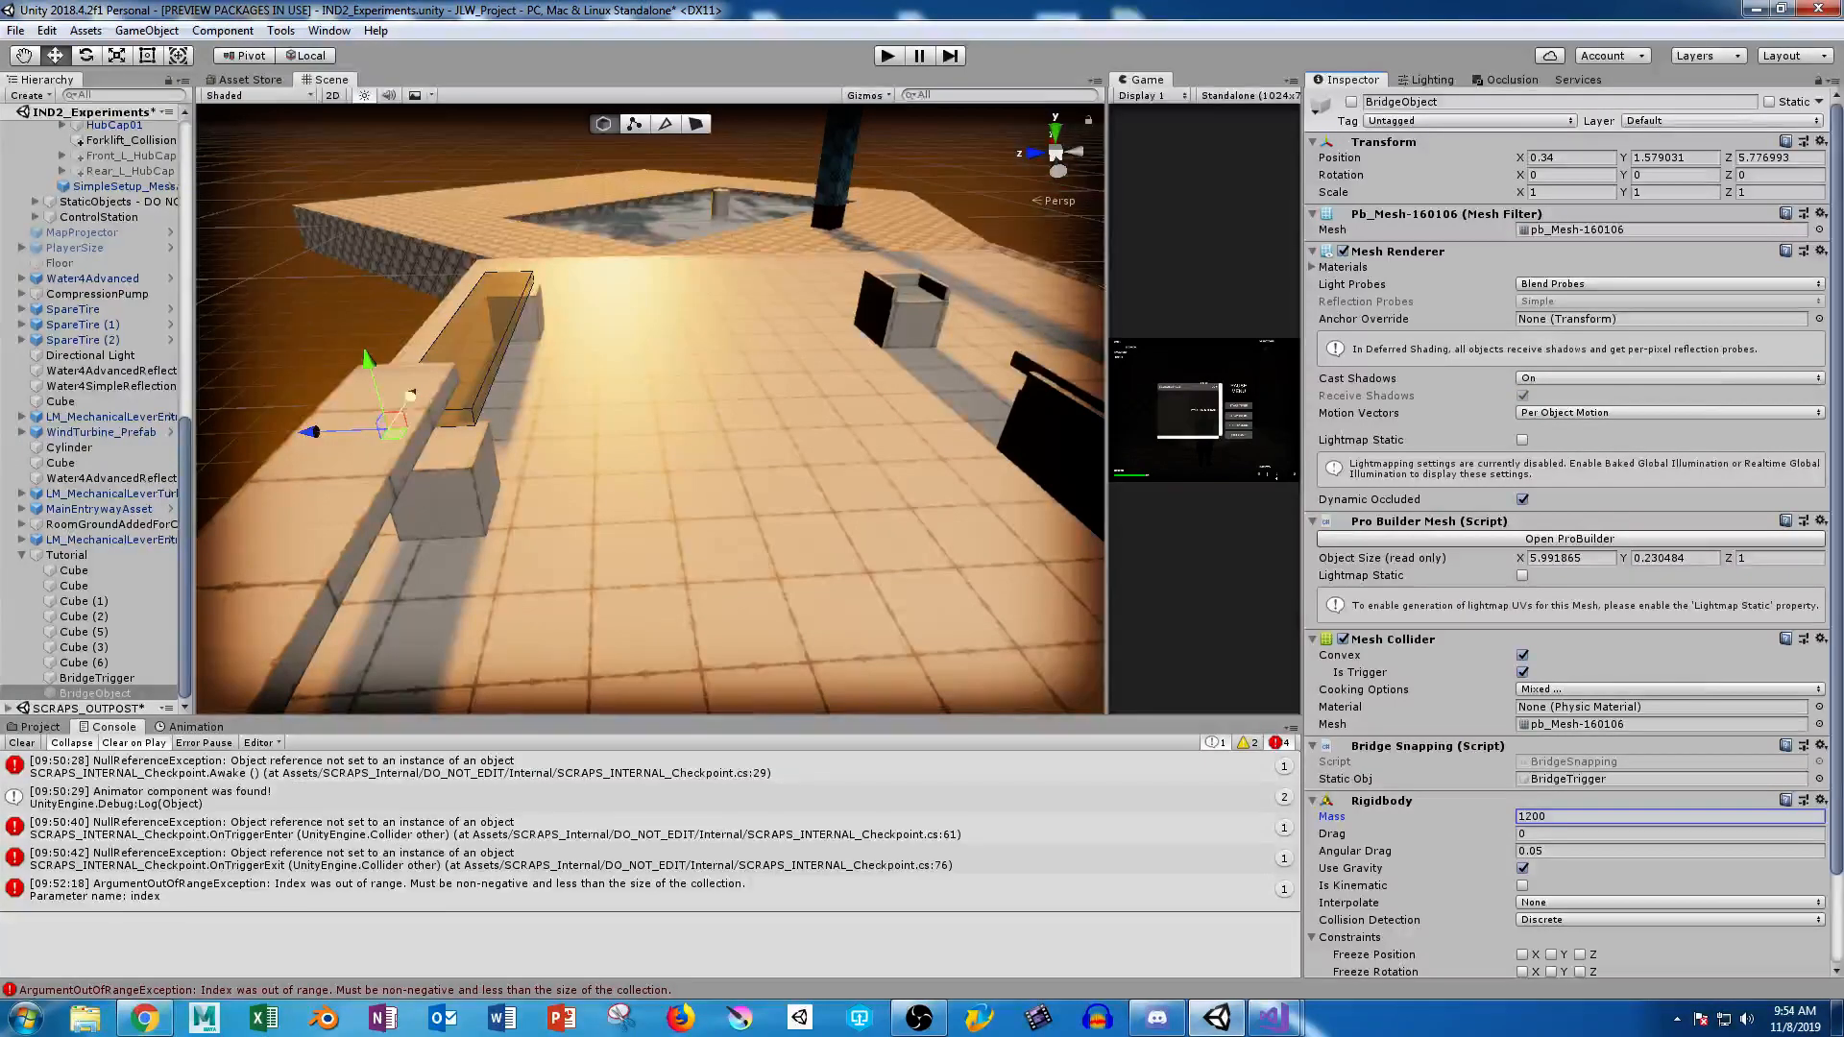
Move the bridge block Cube (6) above the ghost bridge, to about X -1.53, Y 3.19.
left_click(357, 459)
key("f")
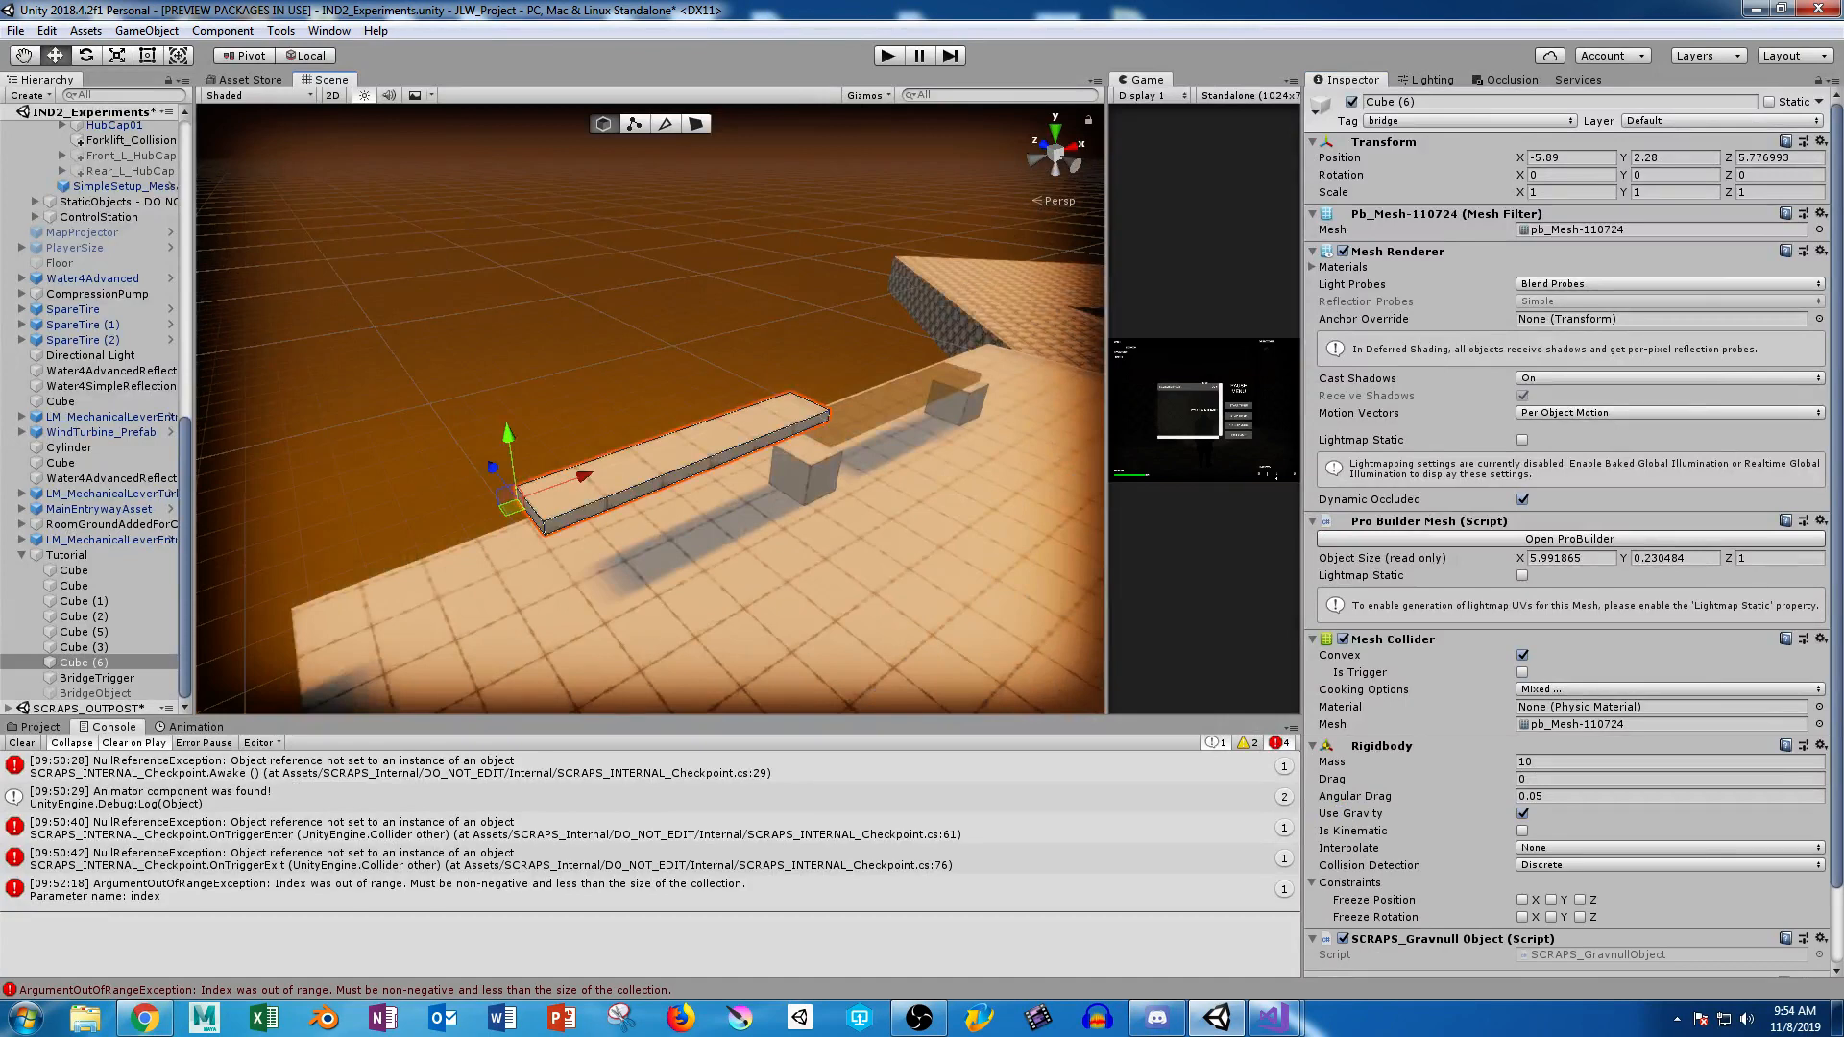
left_click_drag(583, 476, 739, 306)
right_click_drag(739, 306, 811, 303)
key("d")
key("w")
key("a")
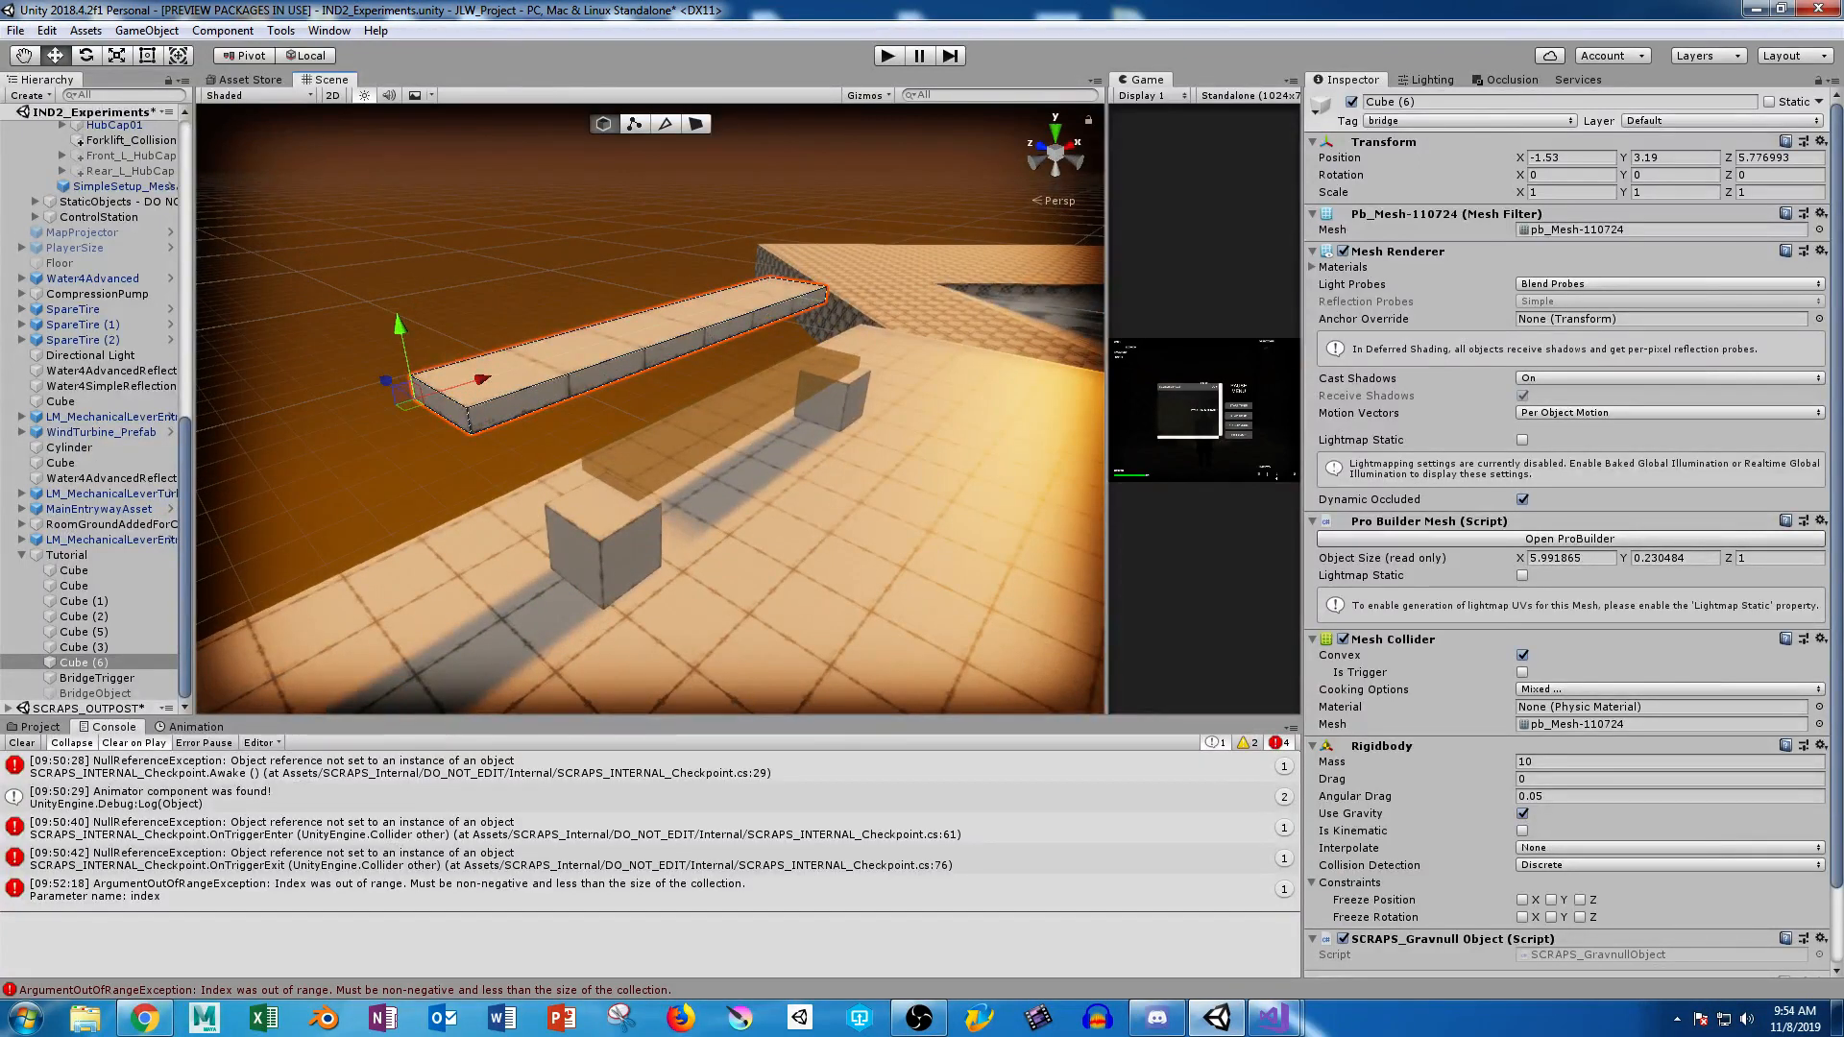
Play-test the scene to watch the raised bridge block fall onto the trigger, and stop the test.
key("ctrl+shift+p")
key("ctrl+p")
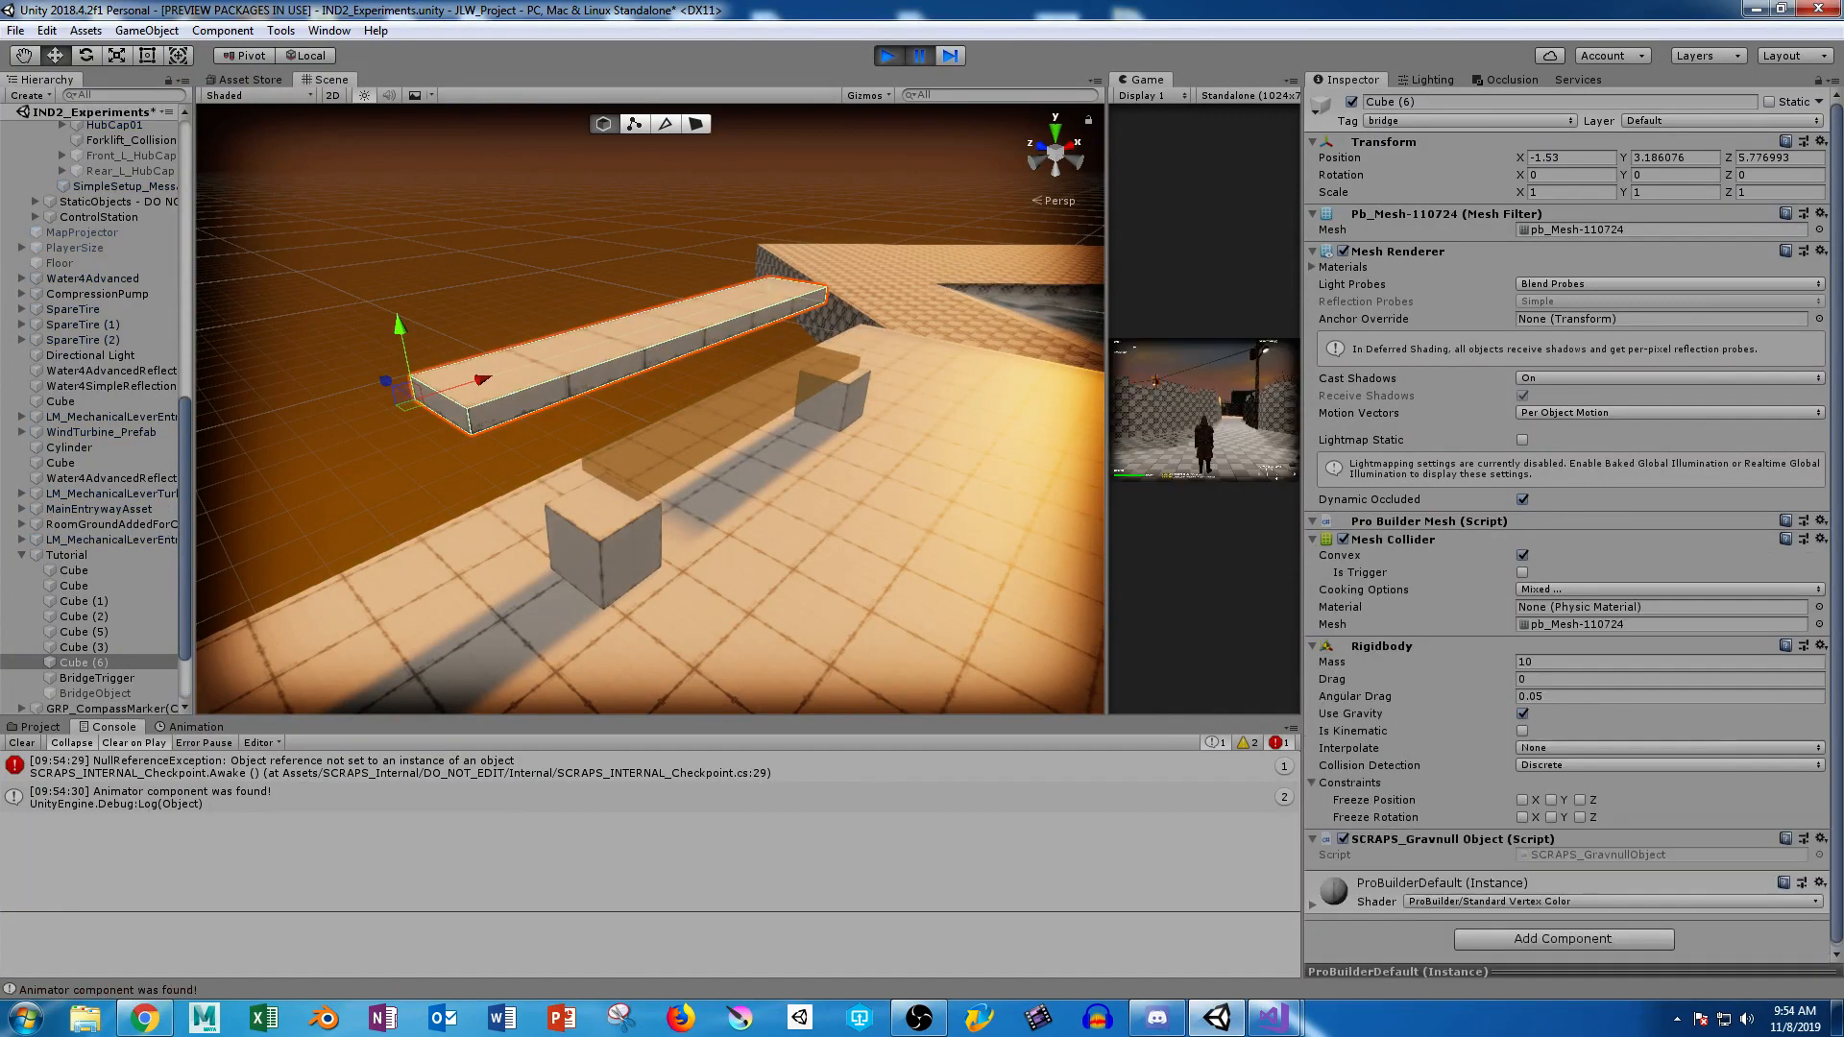
key("ctrl+shift+p")
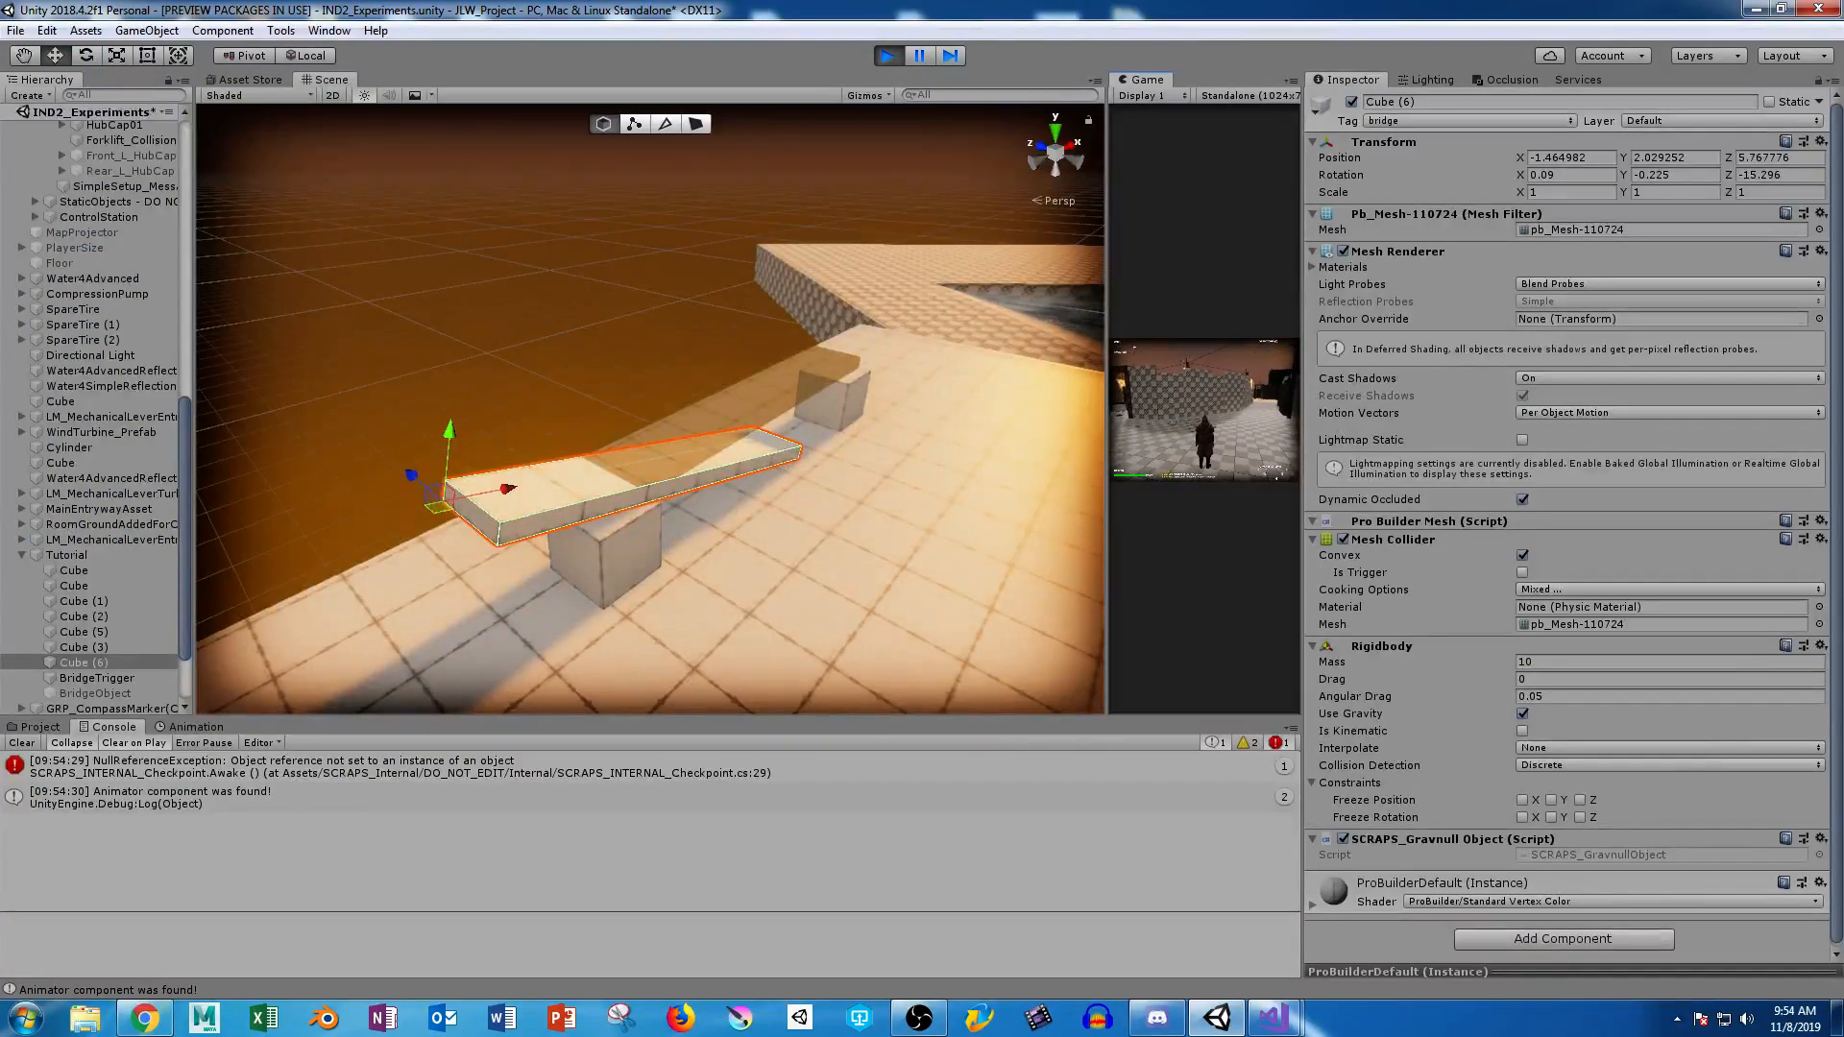
key("Escape")
key("ctrl+p")
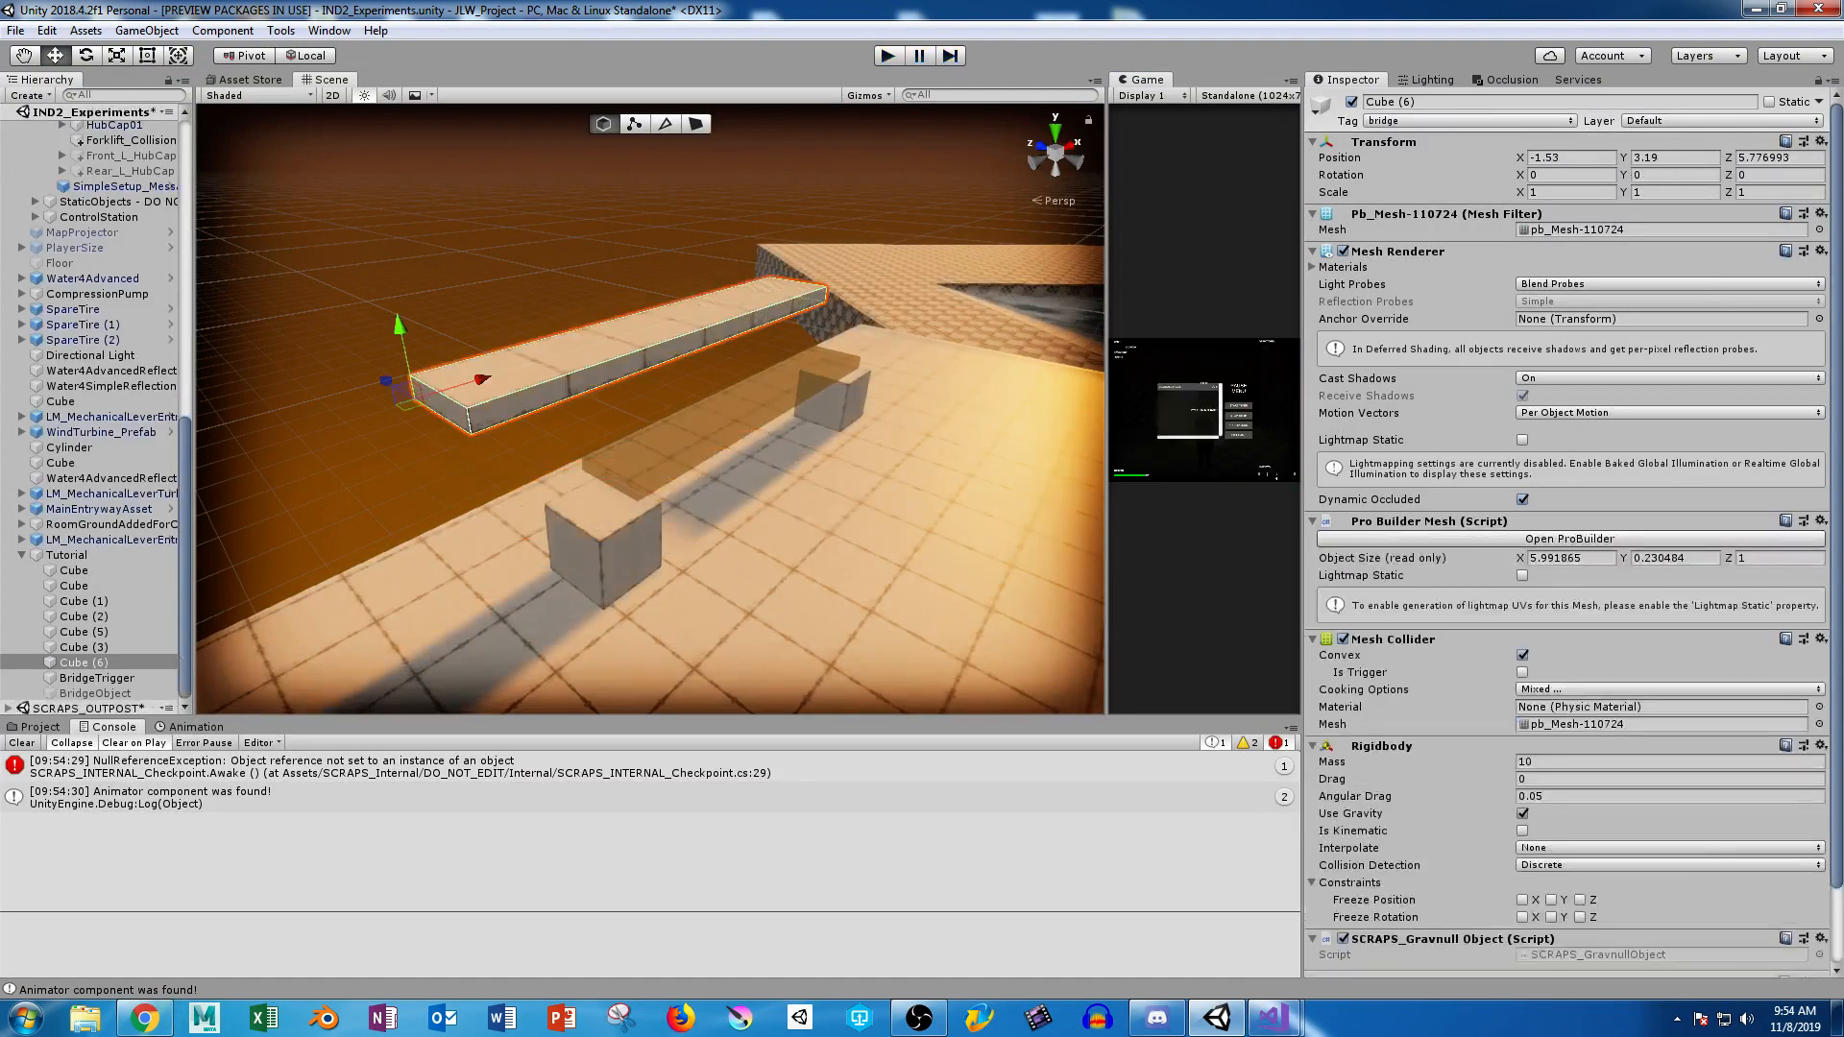
Check the tag assigned to Cube (6) and switch to the BridgeSnapping.cs script in Visual Studio.
left_click(1470, 121)
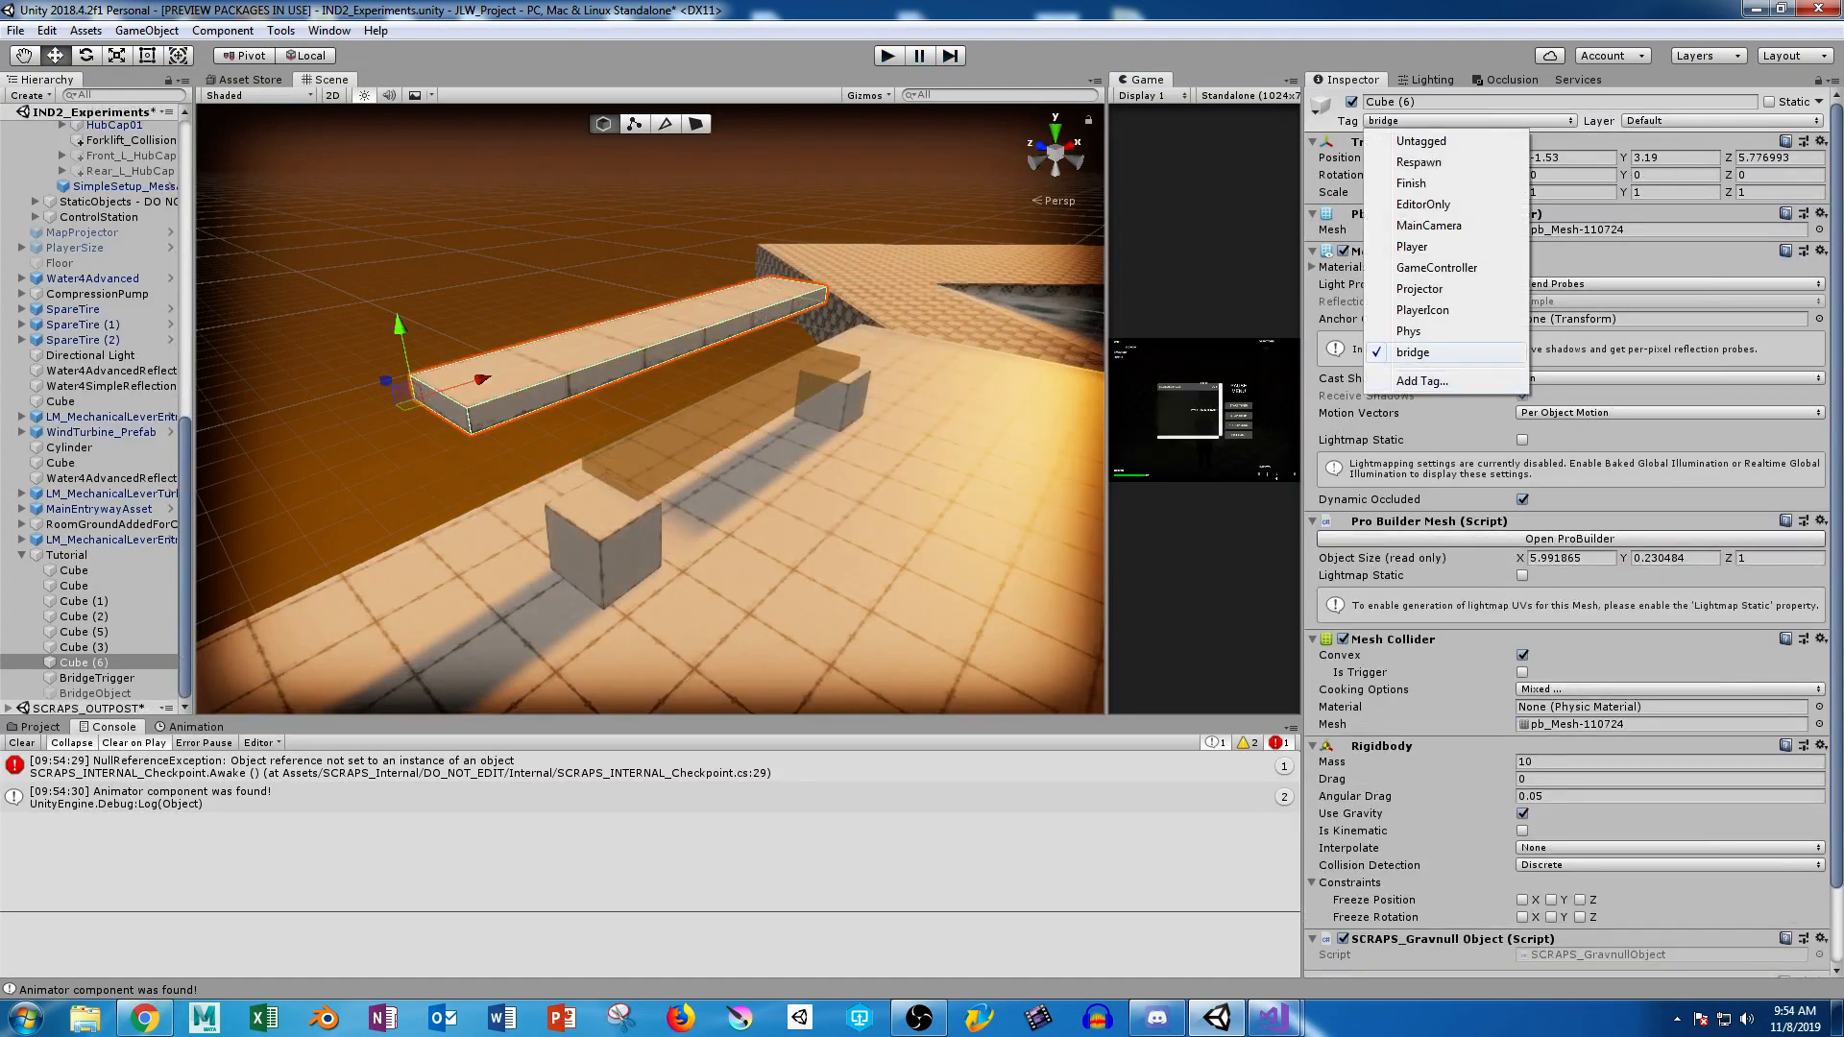
left_click(1272, 1018)
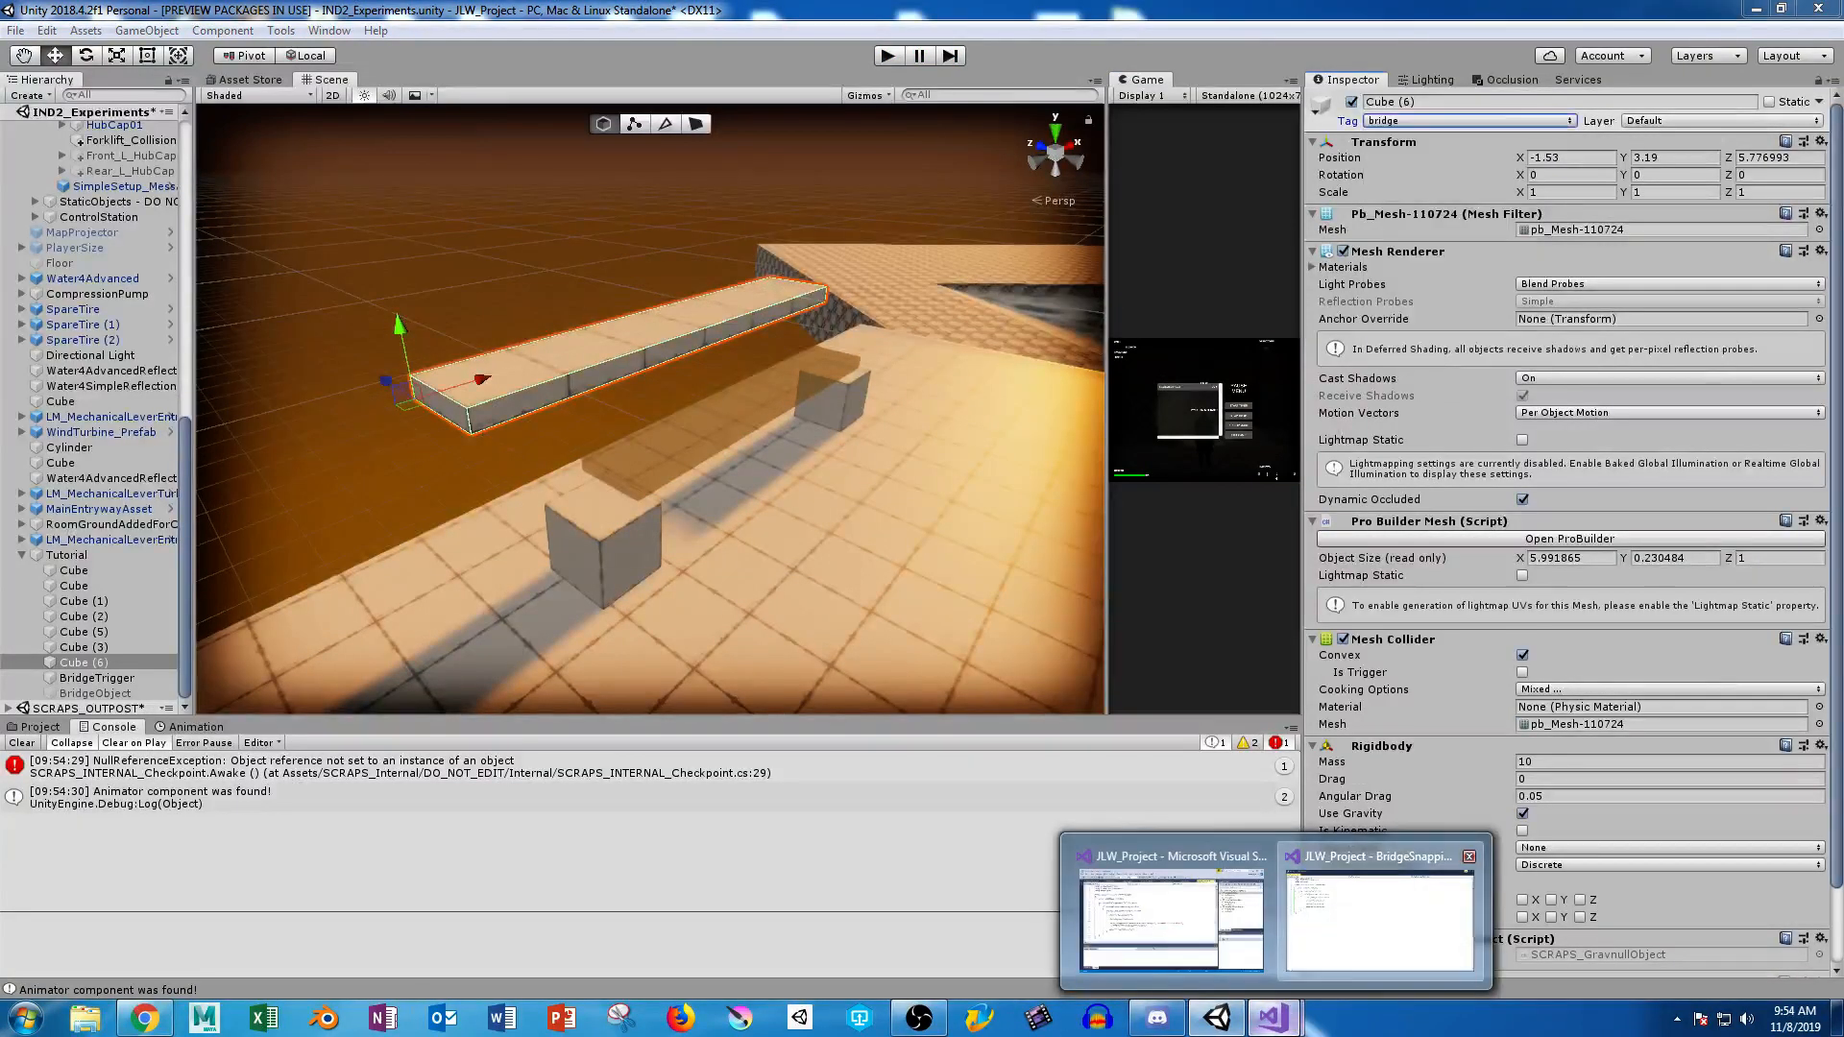
left_click(1380, 912)
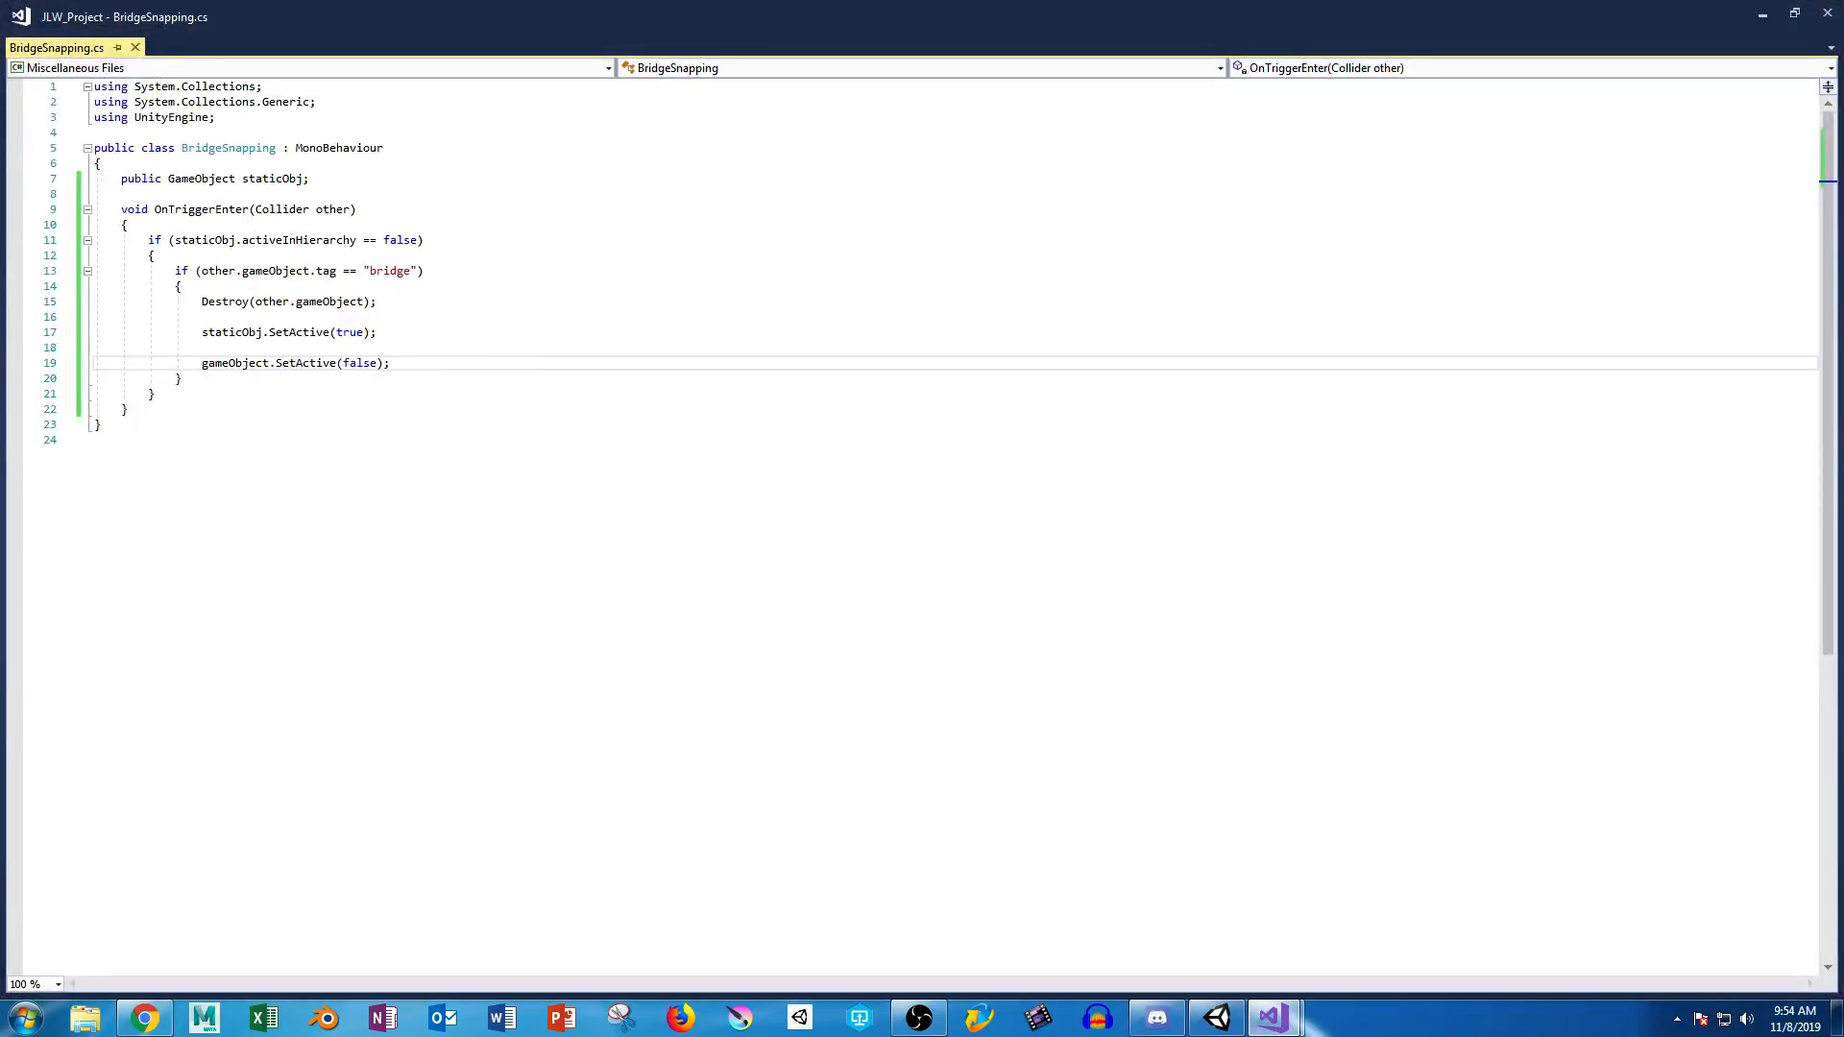
Replace the "bridge" tag comparison in the inner if condition with other.GetComponent.<BridgeSnap.
left_click_drag(200, 271, 419, 271)
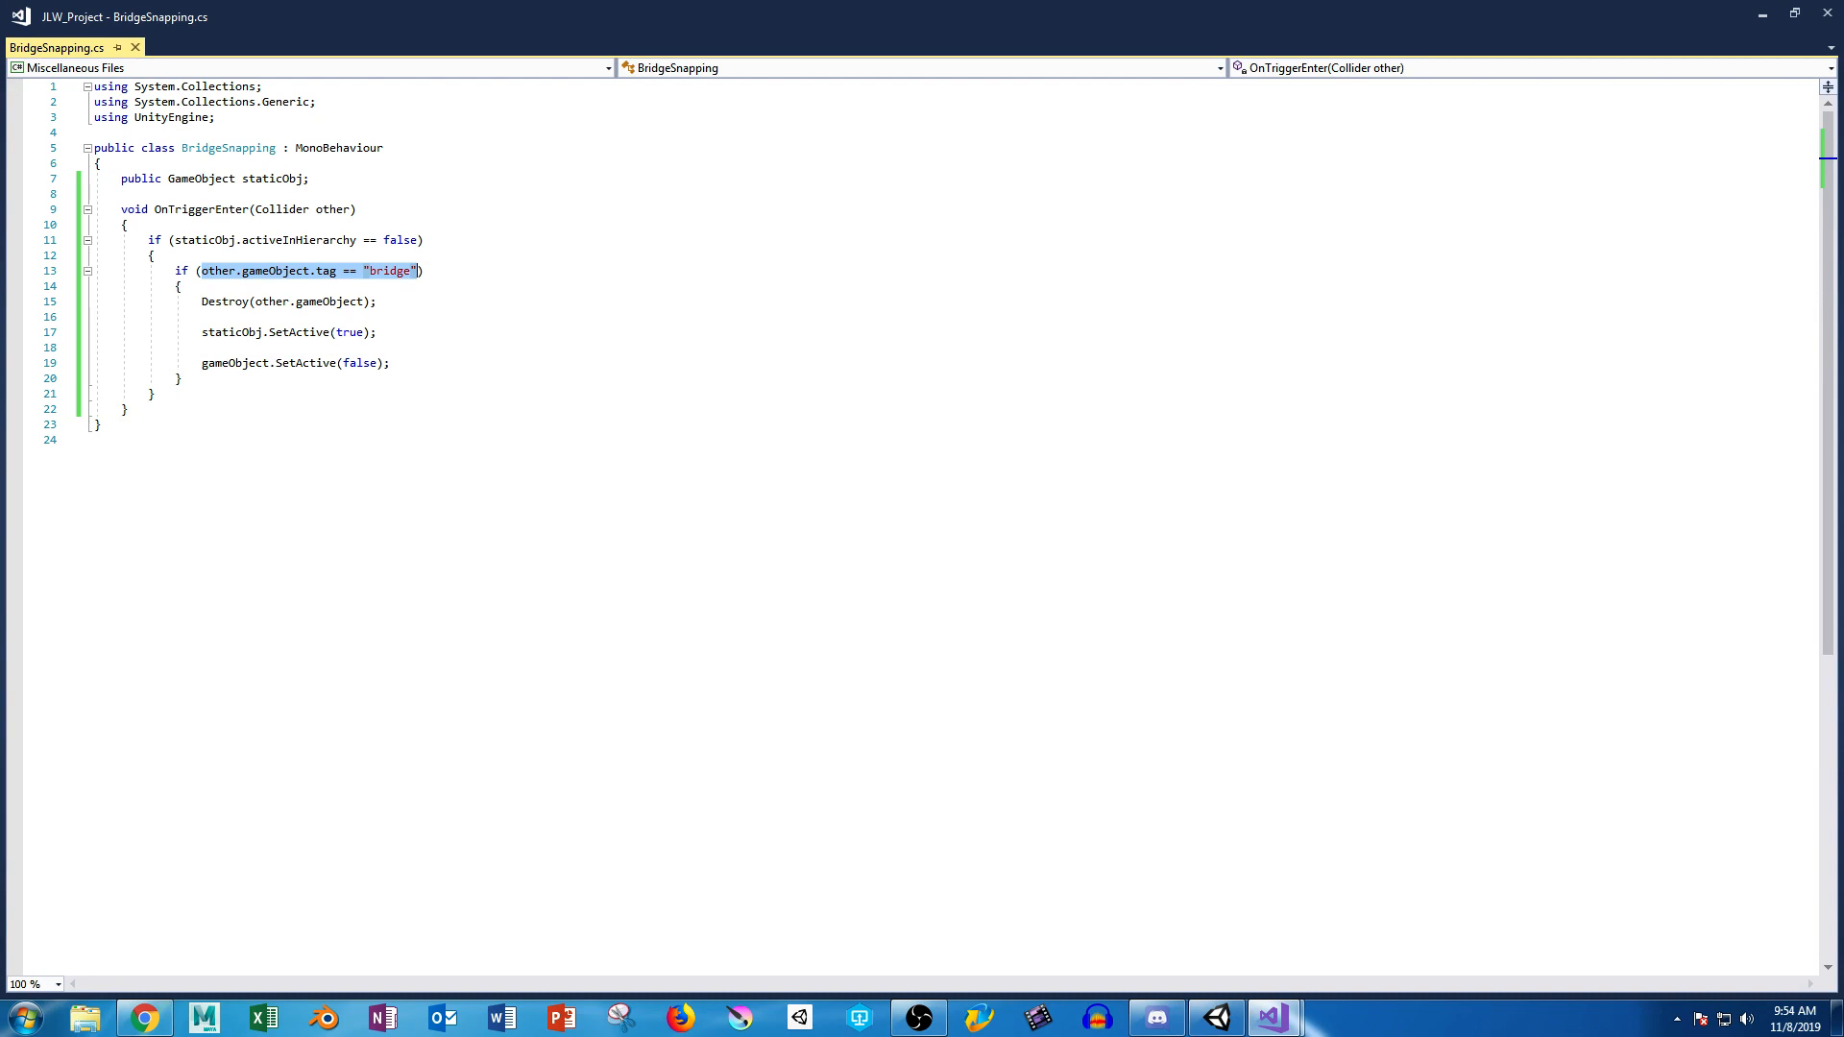
type("other.")
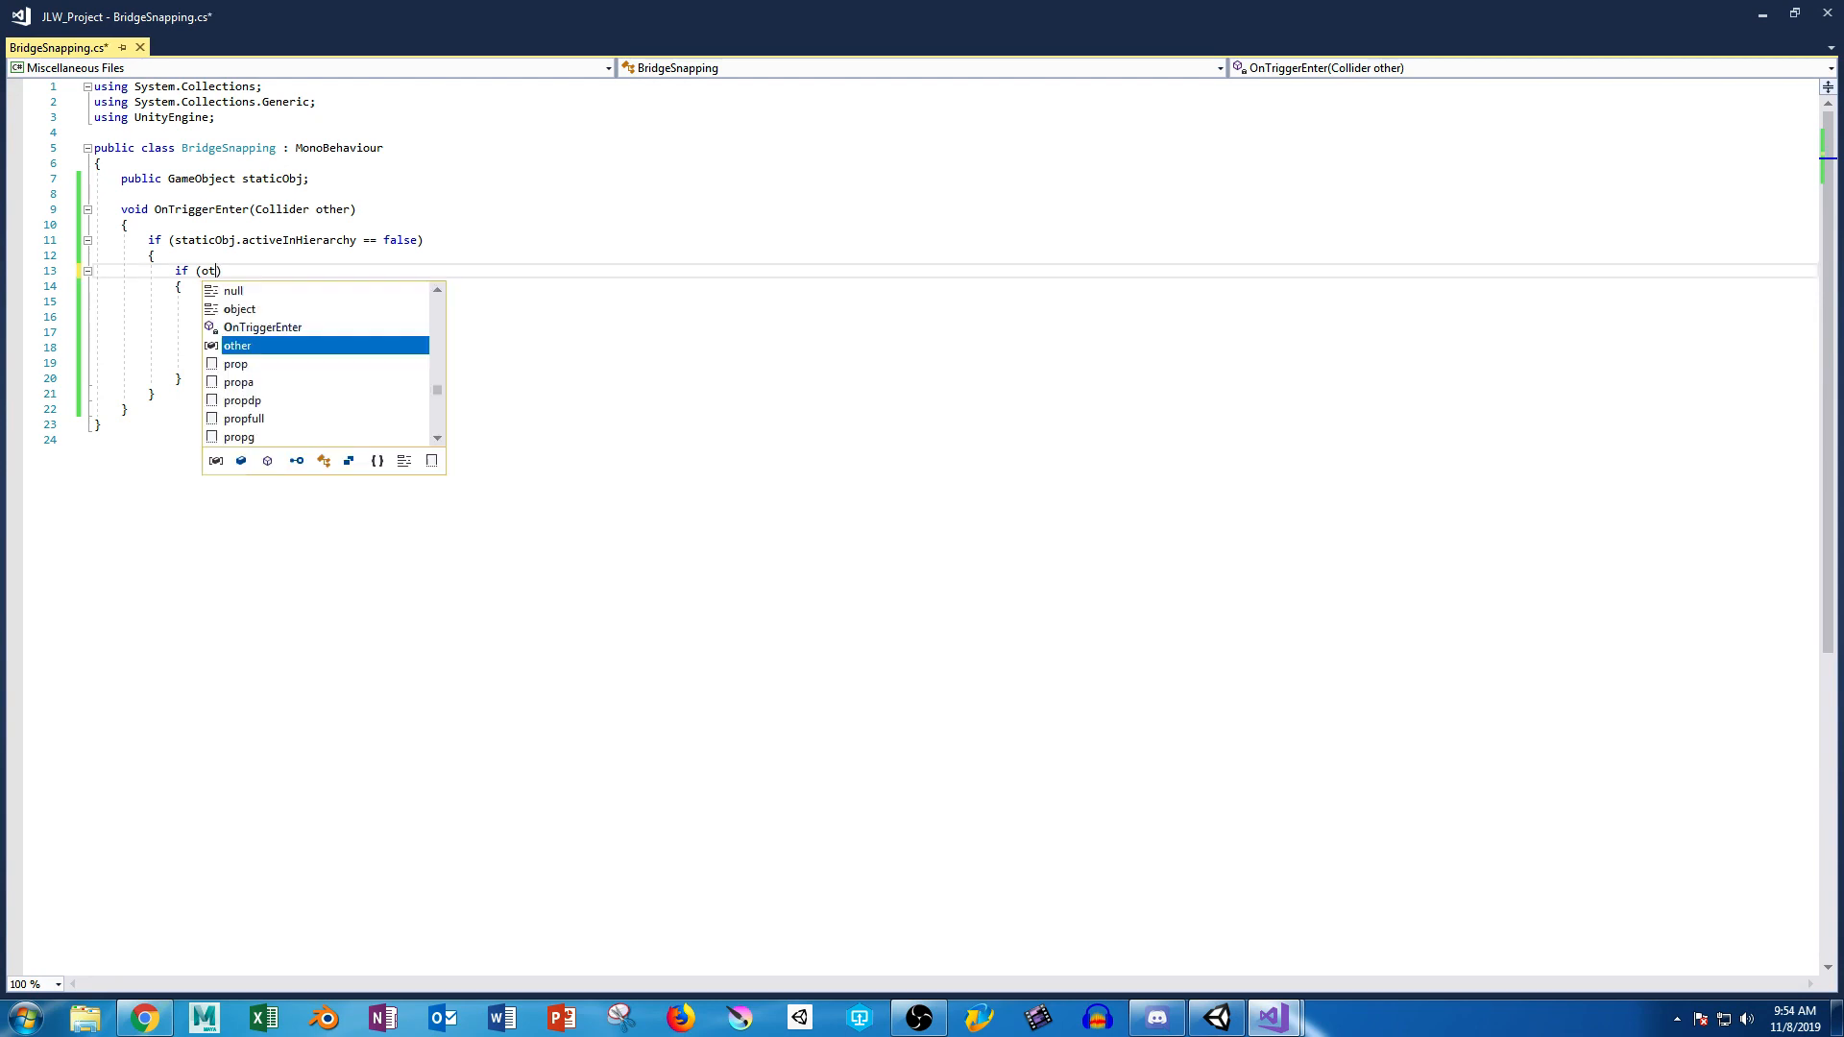
type("GetComponen")
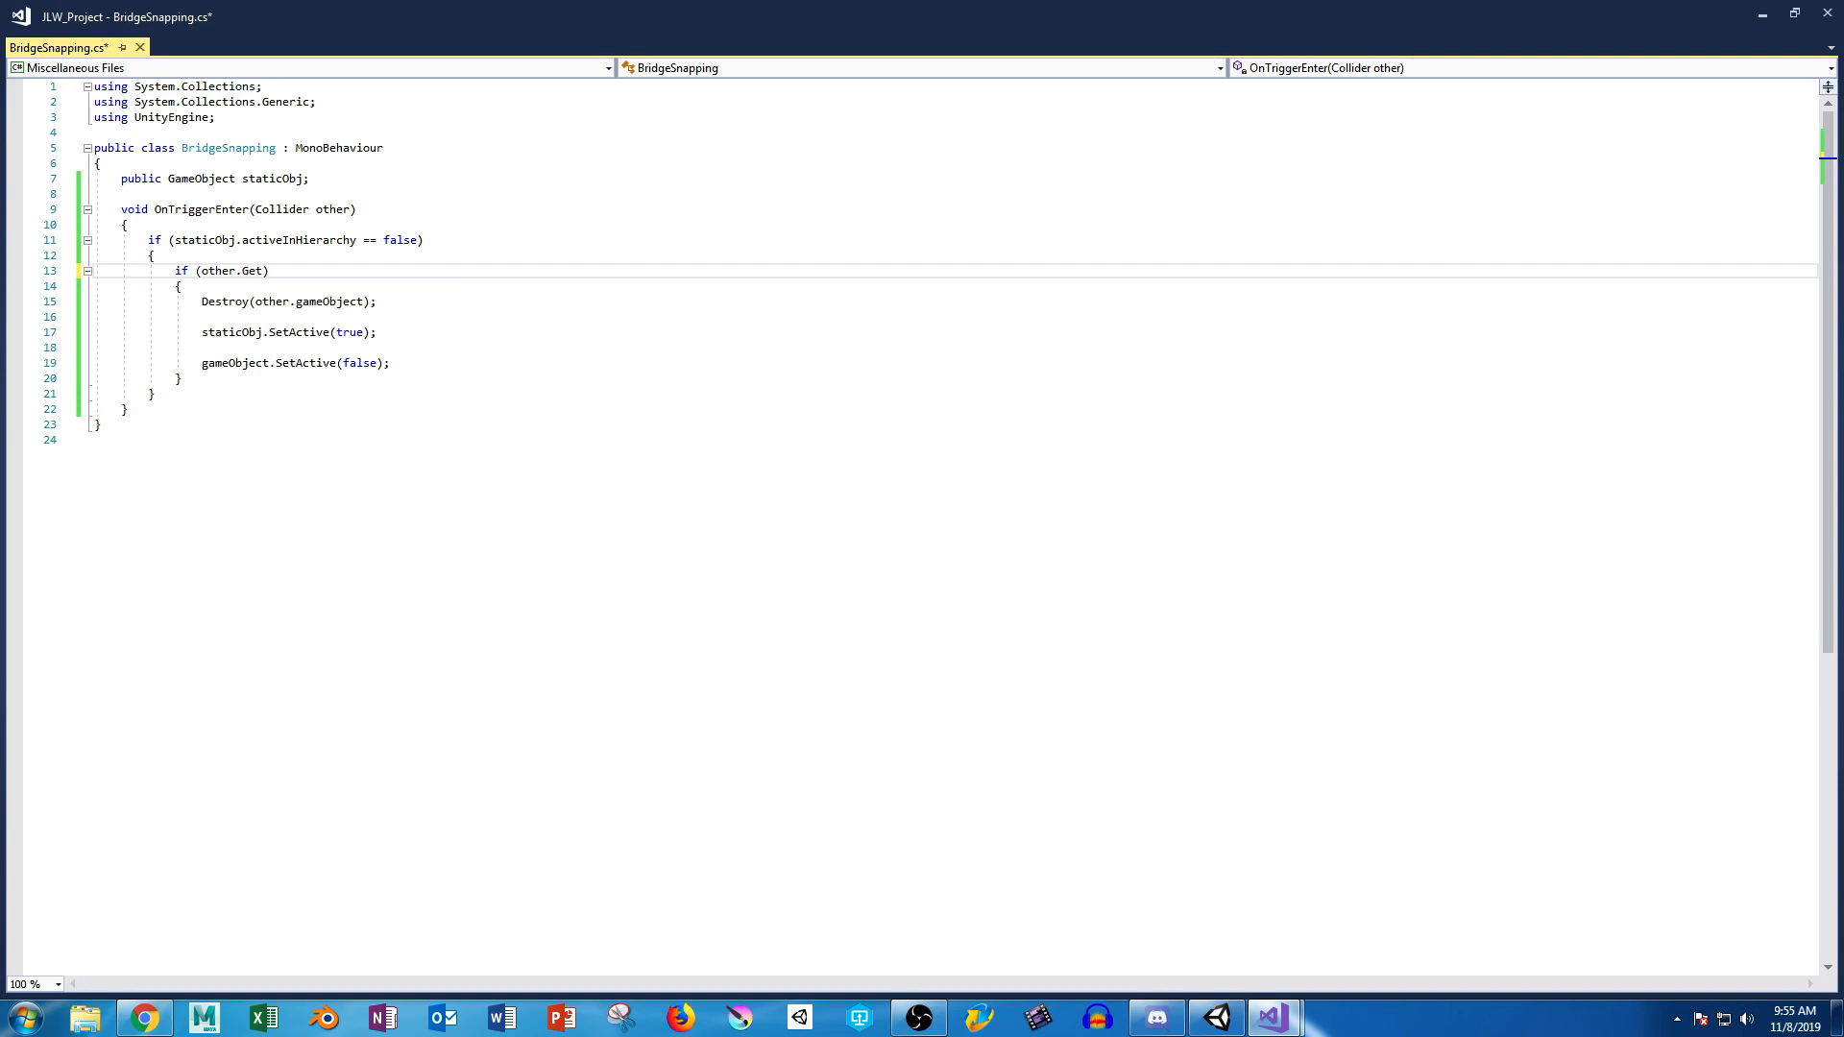
type("t.<BridgeS")
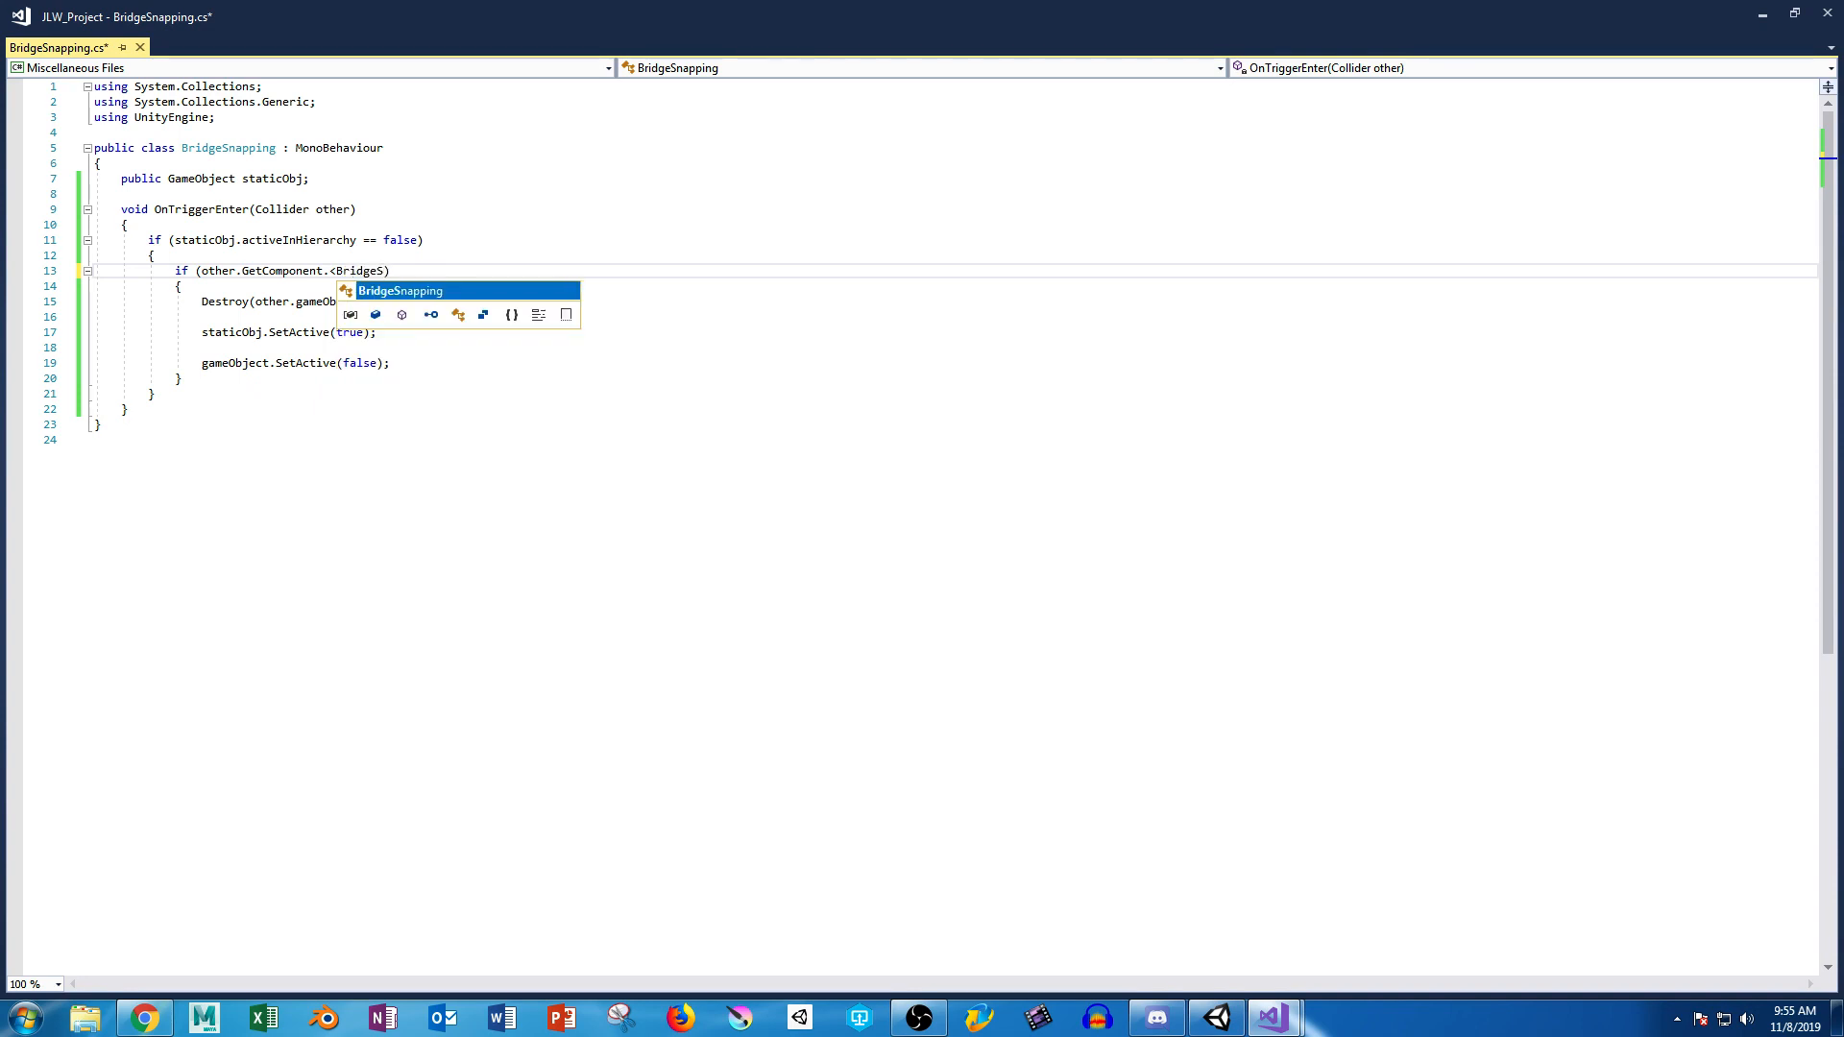
type("nap")
left_click(391, 363)
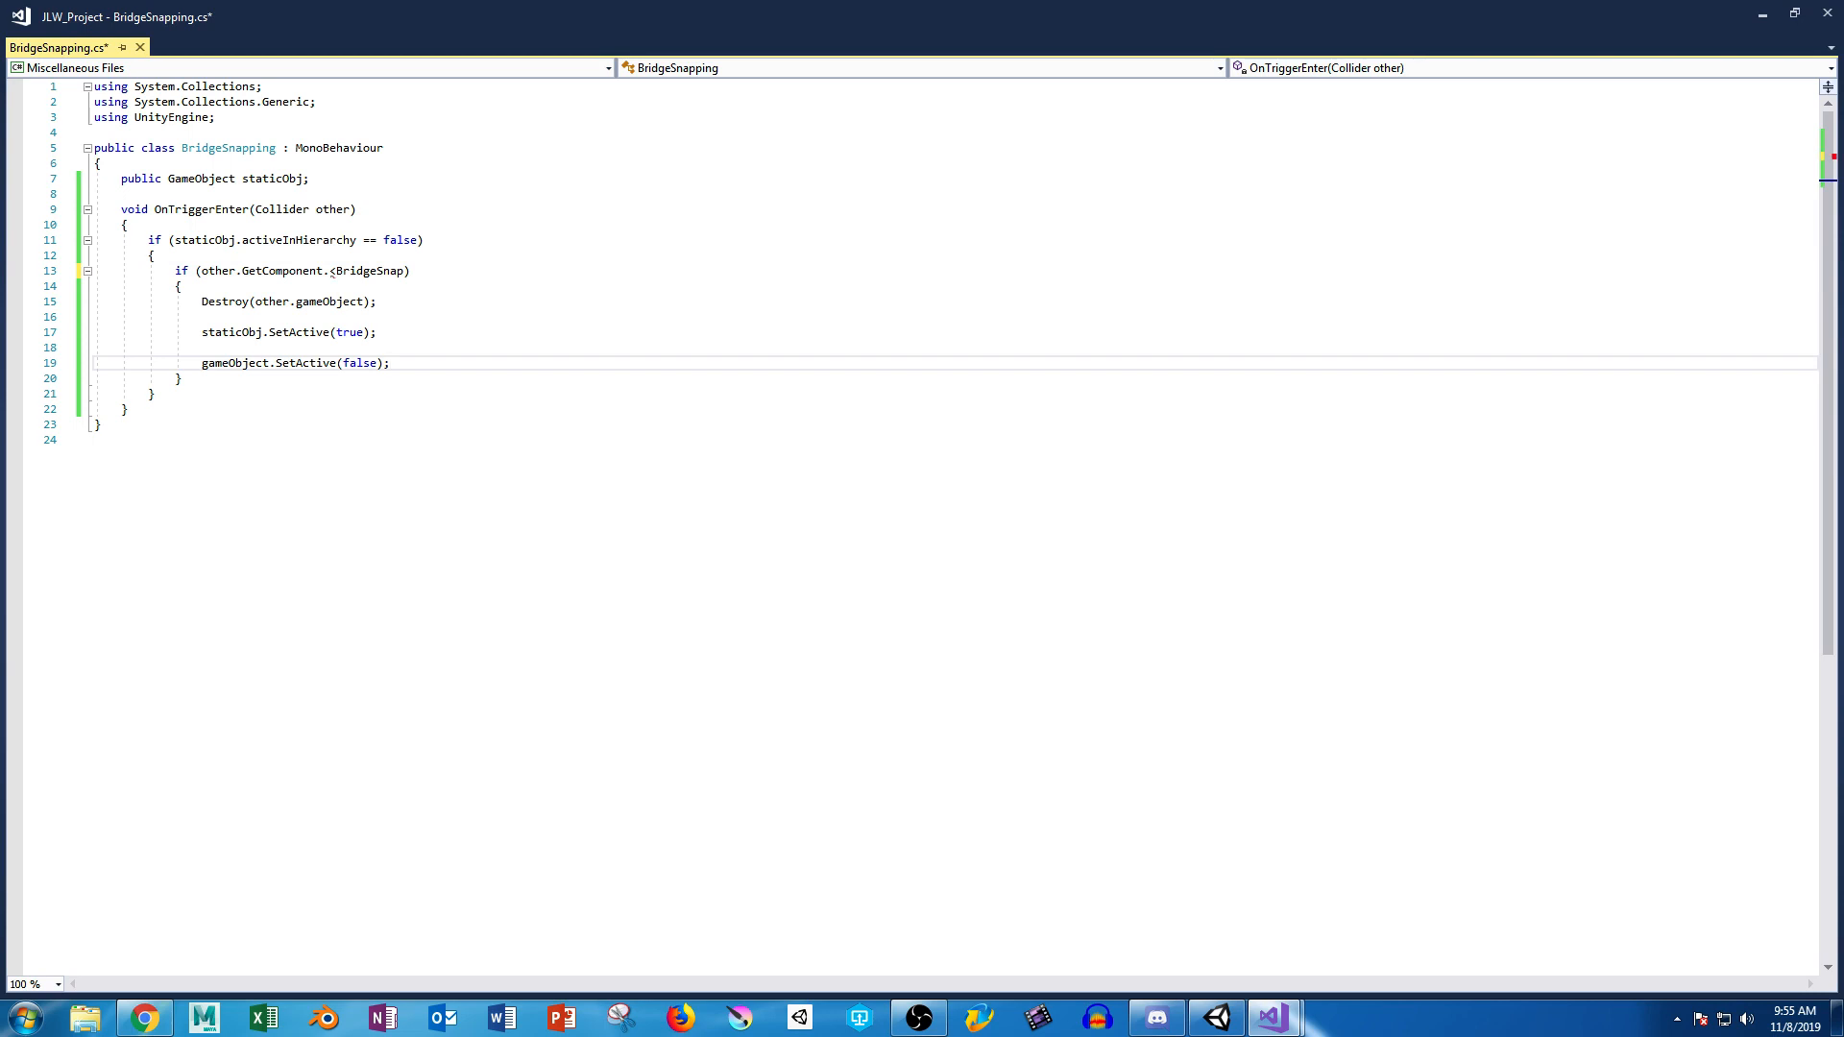
Complete the condition as other.GetComponent.<BridgeSnap>() != null and save the script.
left_click(405, 271)
type(">")
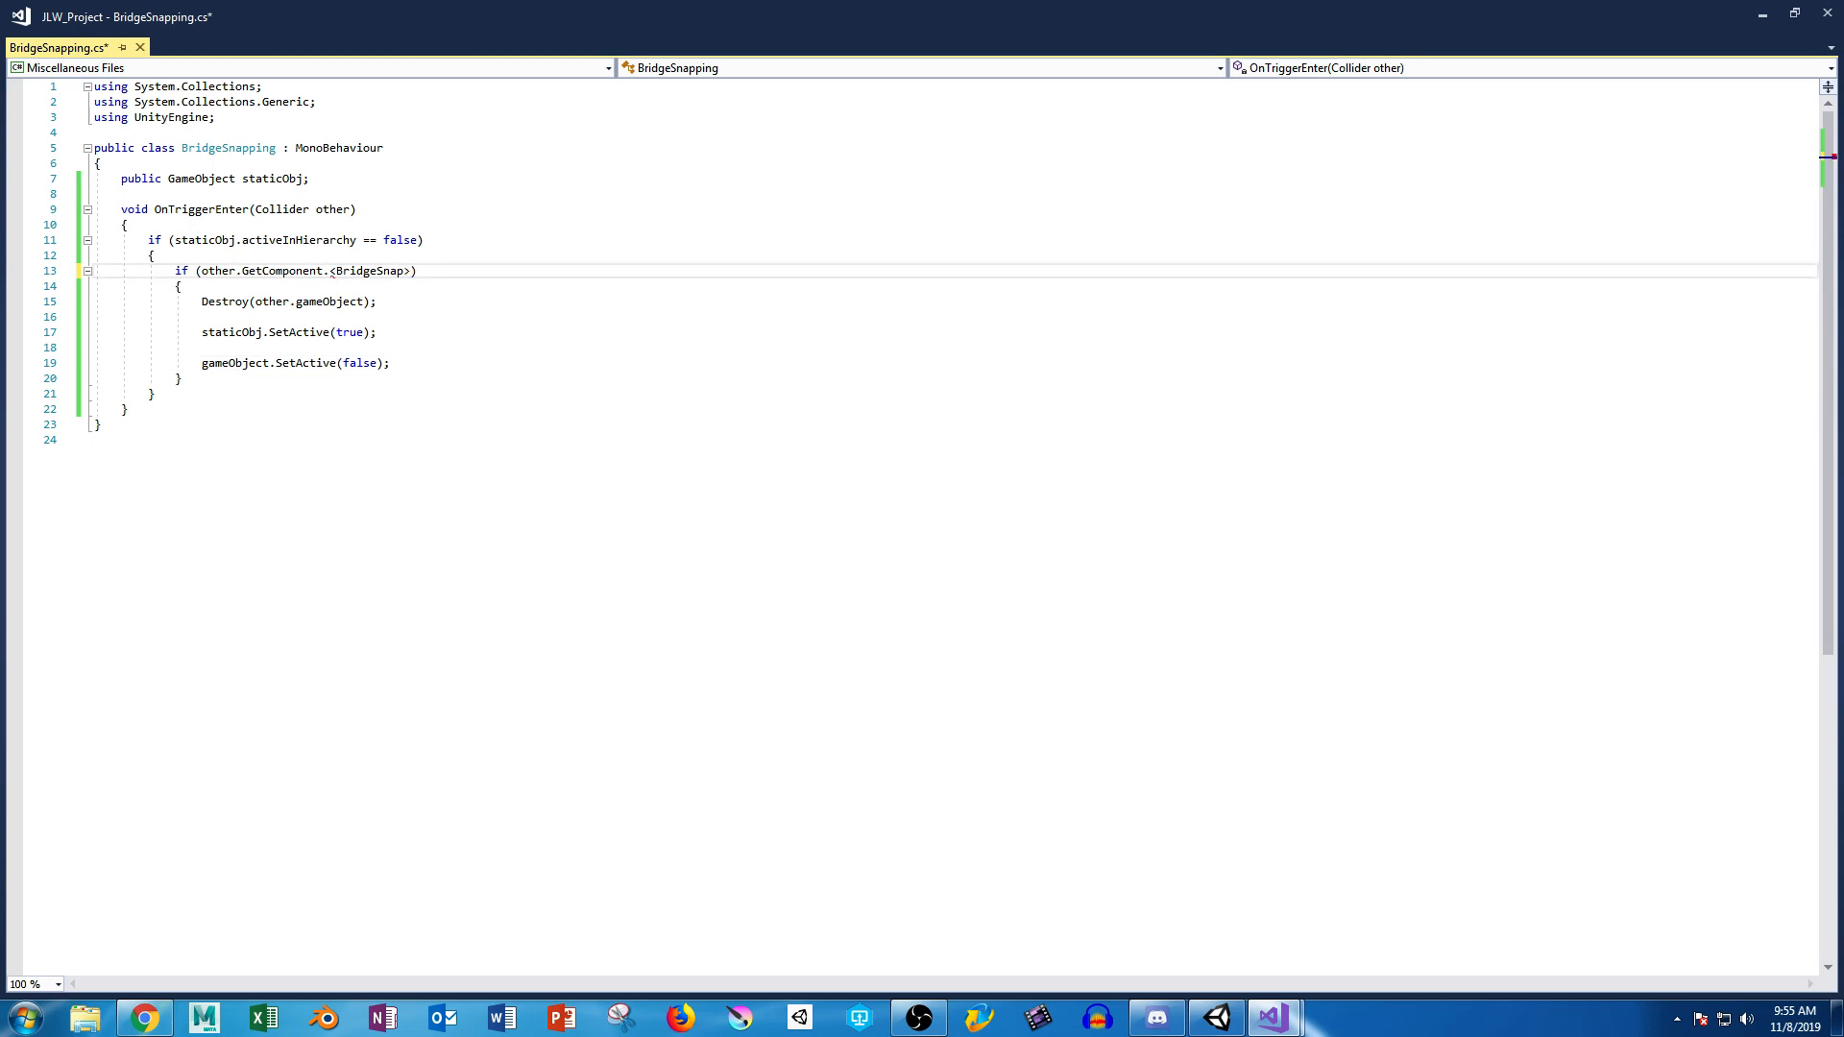
type("()")
type("!= null")
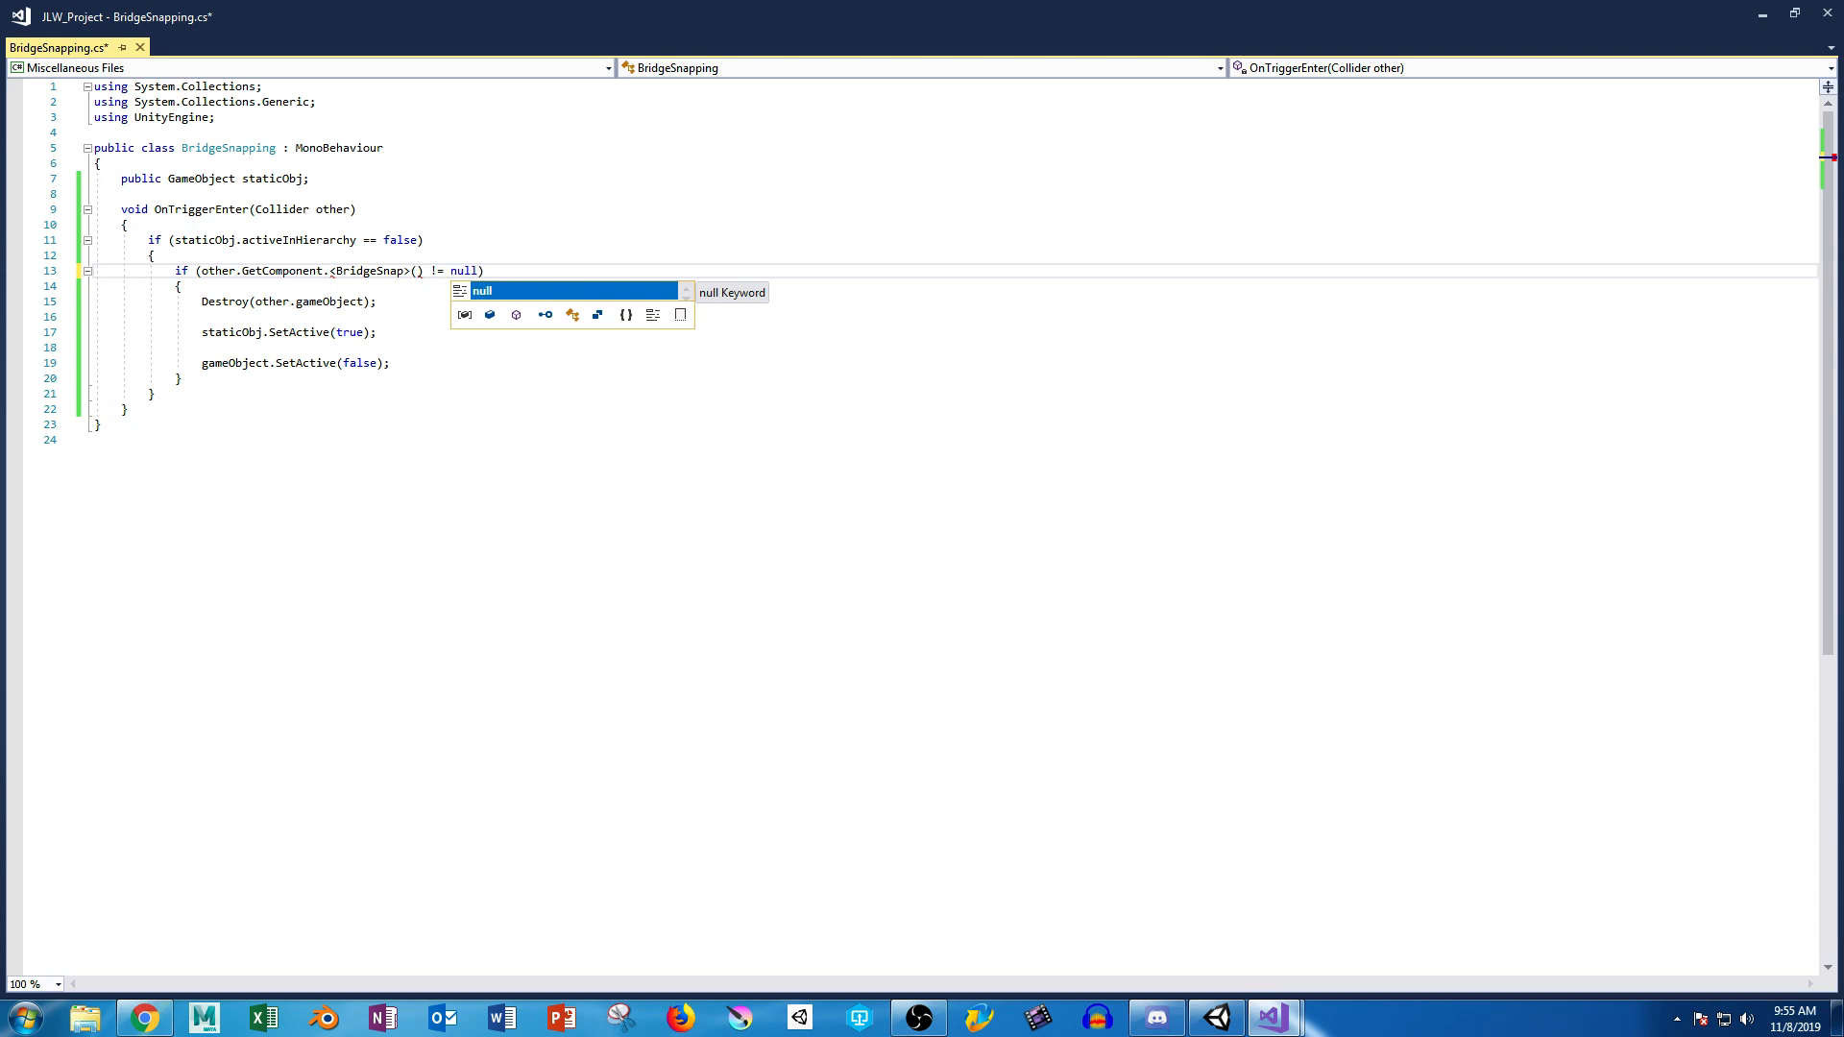
left_click(202, 348)
mouse_move(419, 272)
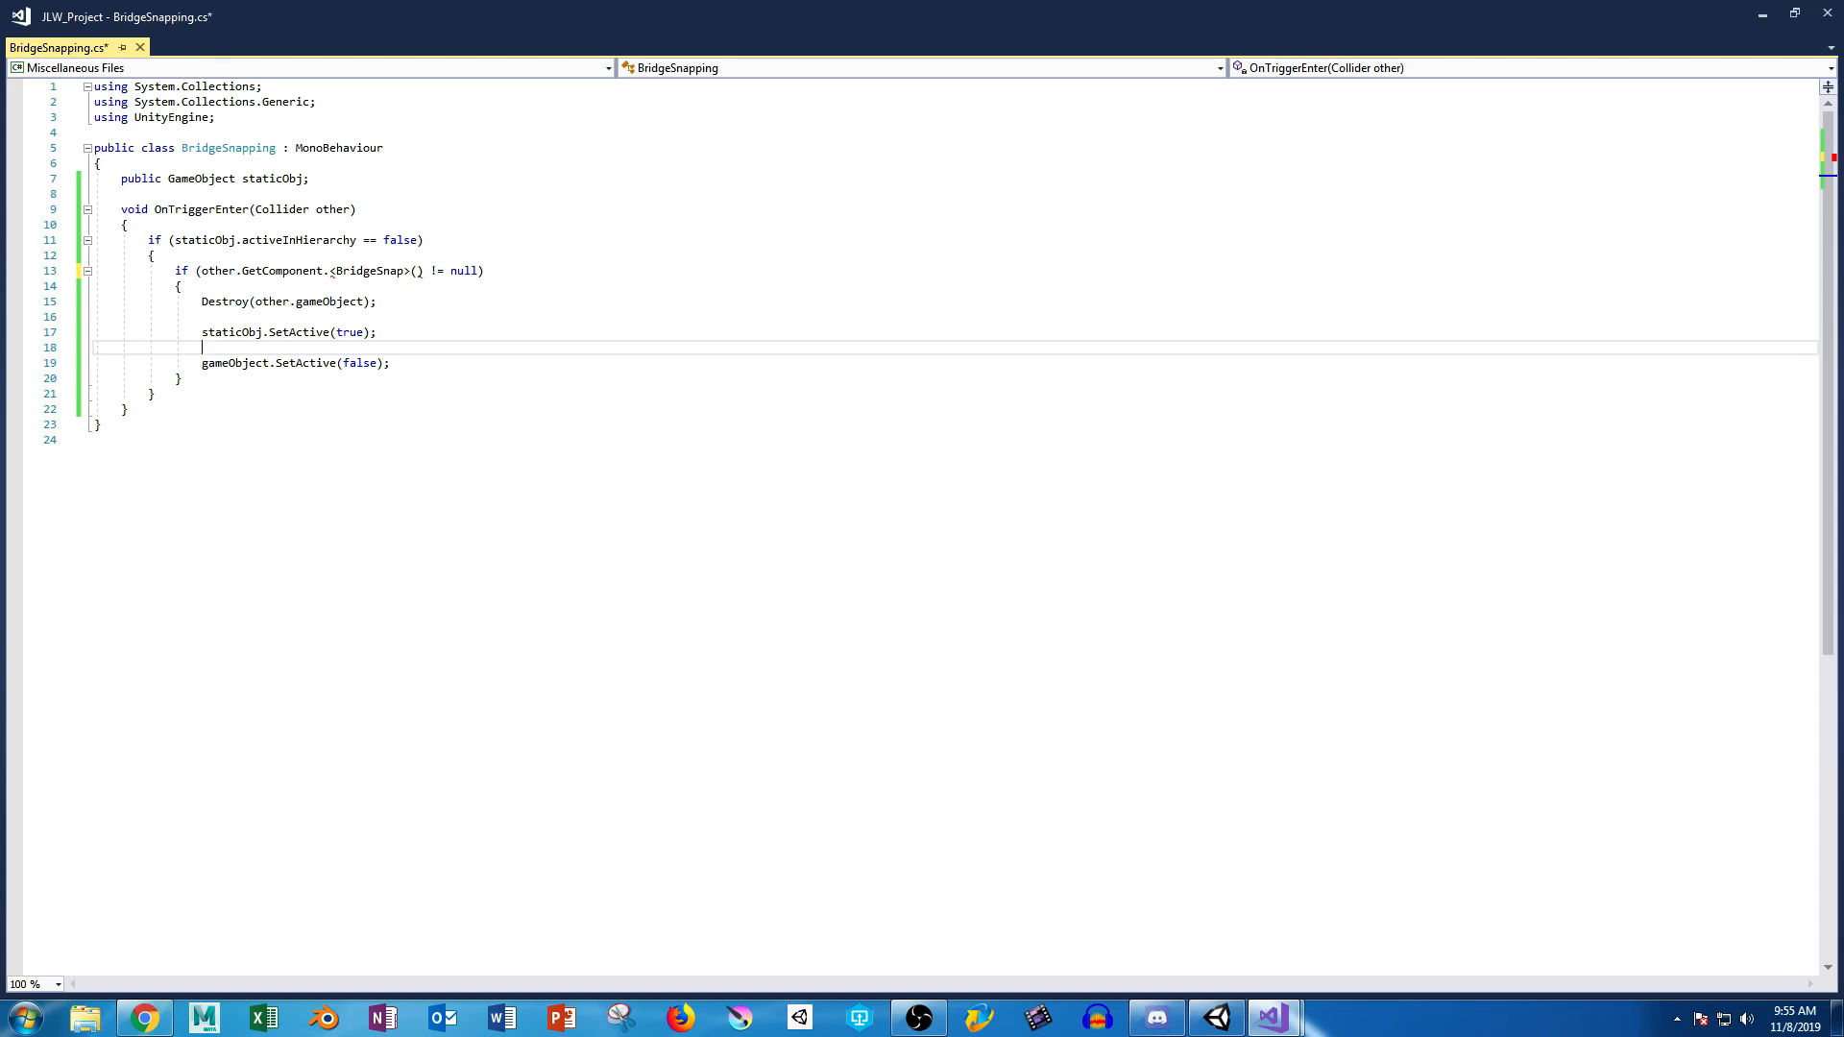
key("ctrl+s")
Switch to Unity and create a C# script named BridgeSnap in the SimpleSetup folder.
left_click(1218, 1018)
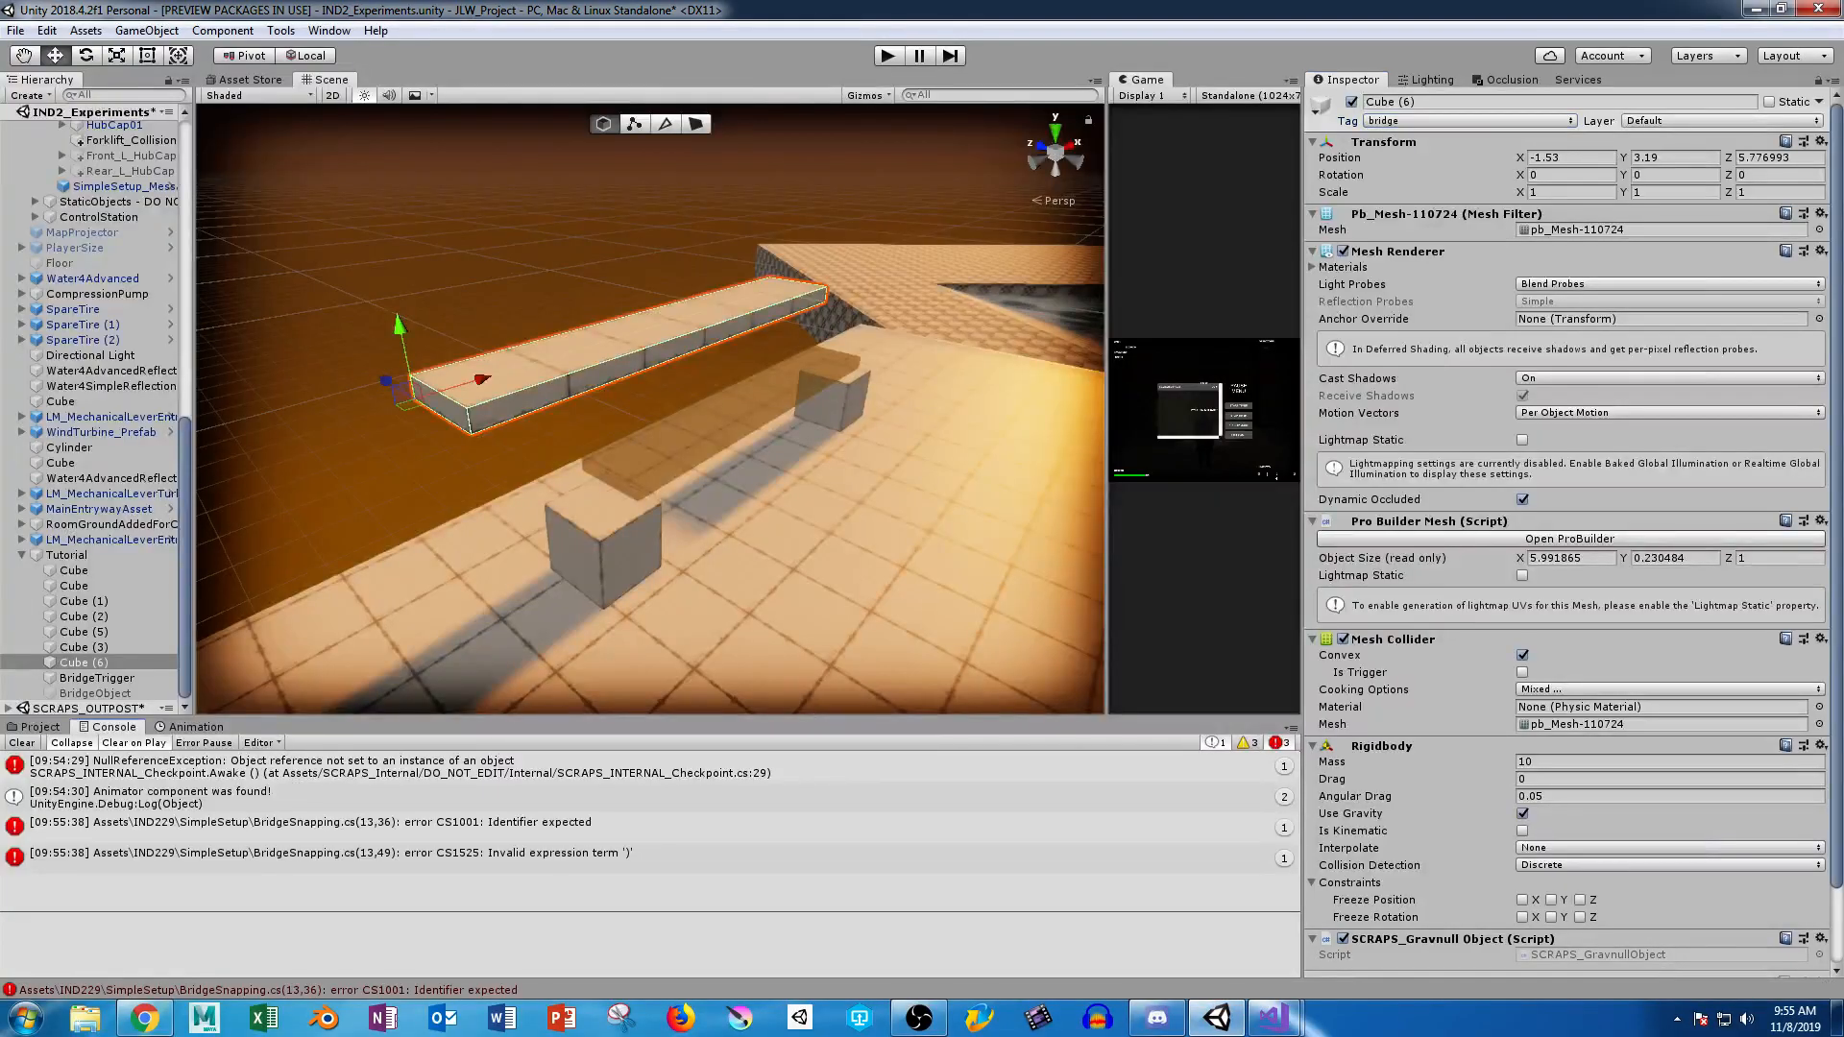
left_click(39, 727)
right_click(566, 930)
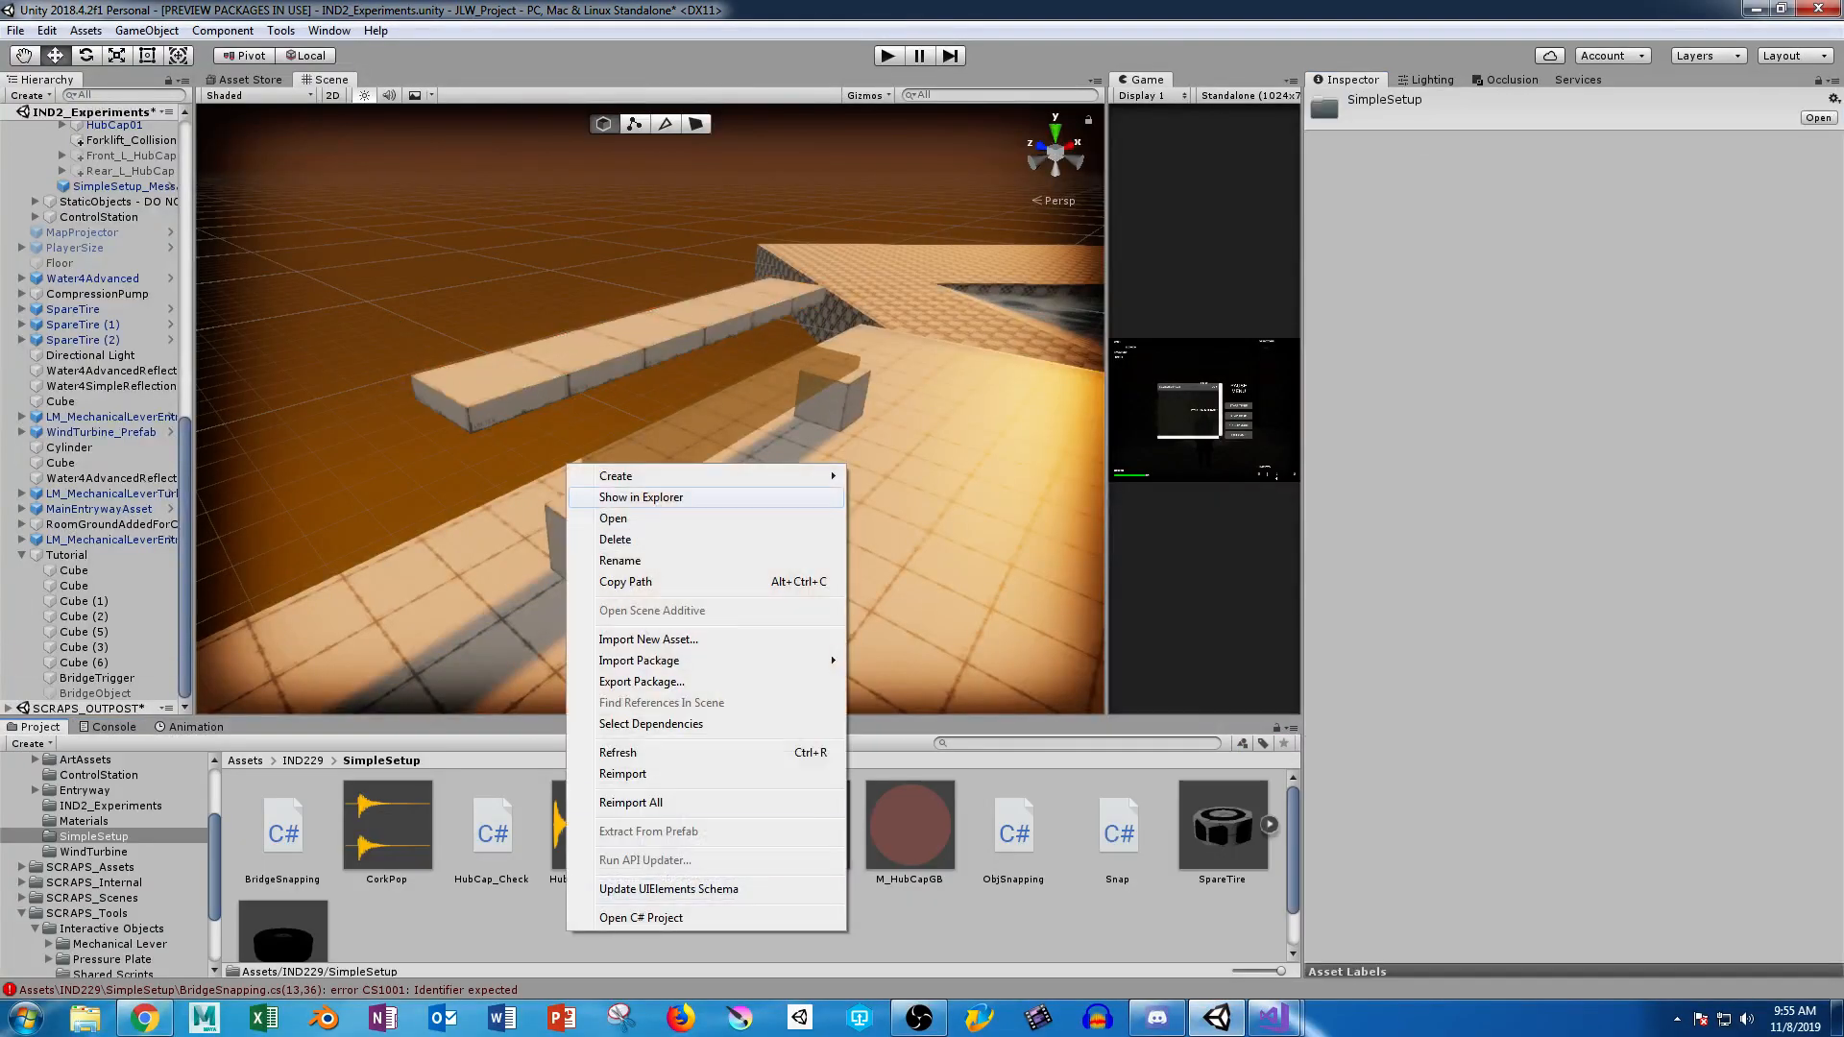
mouse_move(711, 475)
left_click(903, 291)
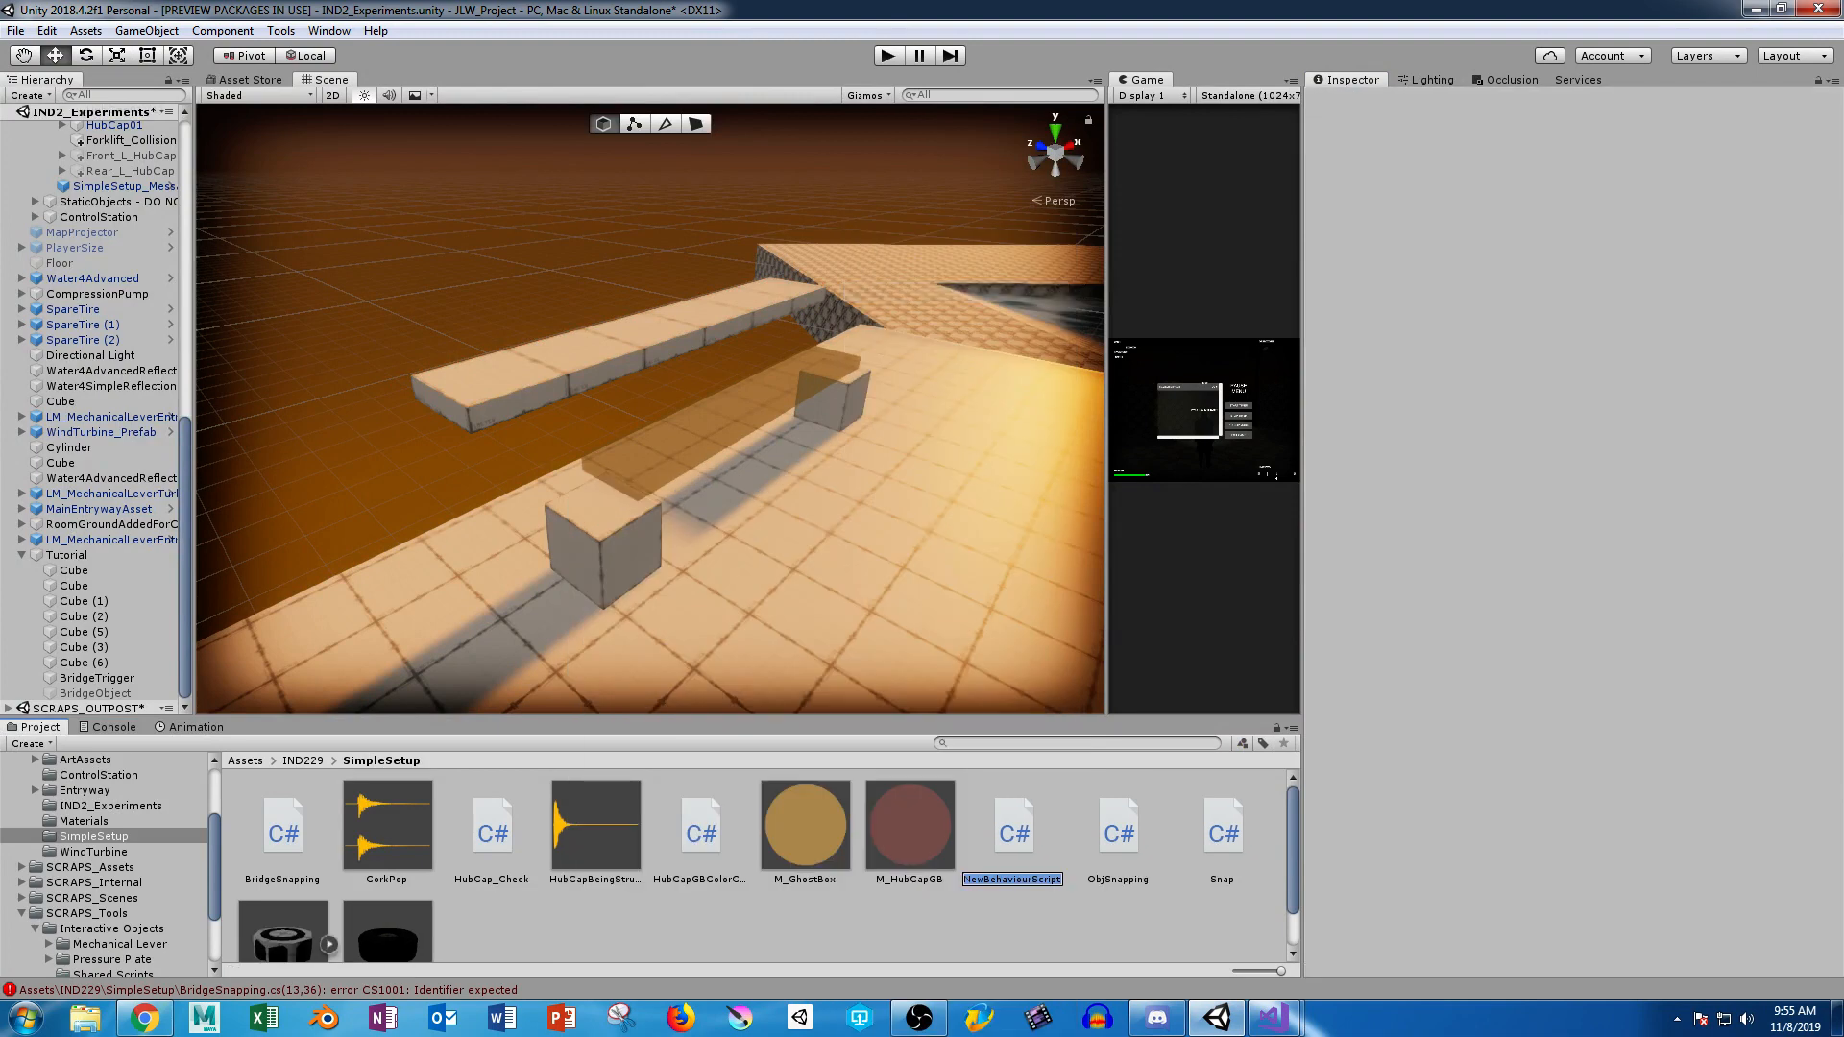
type("BridgeSnap")
key("Return")
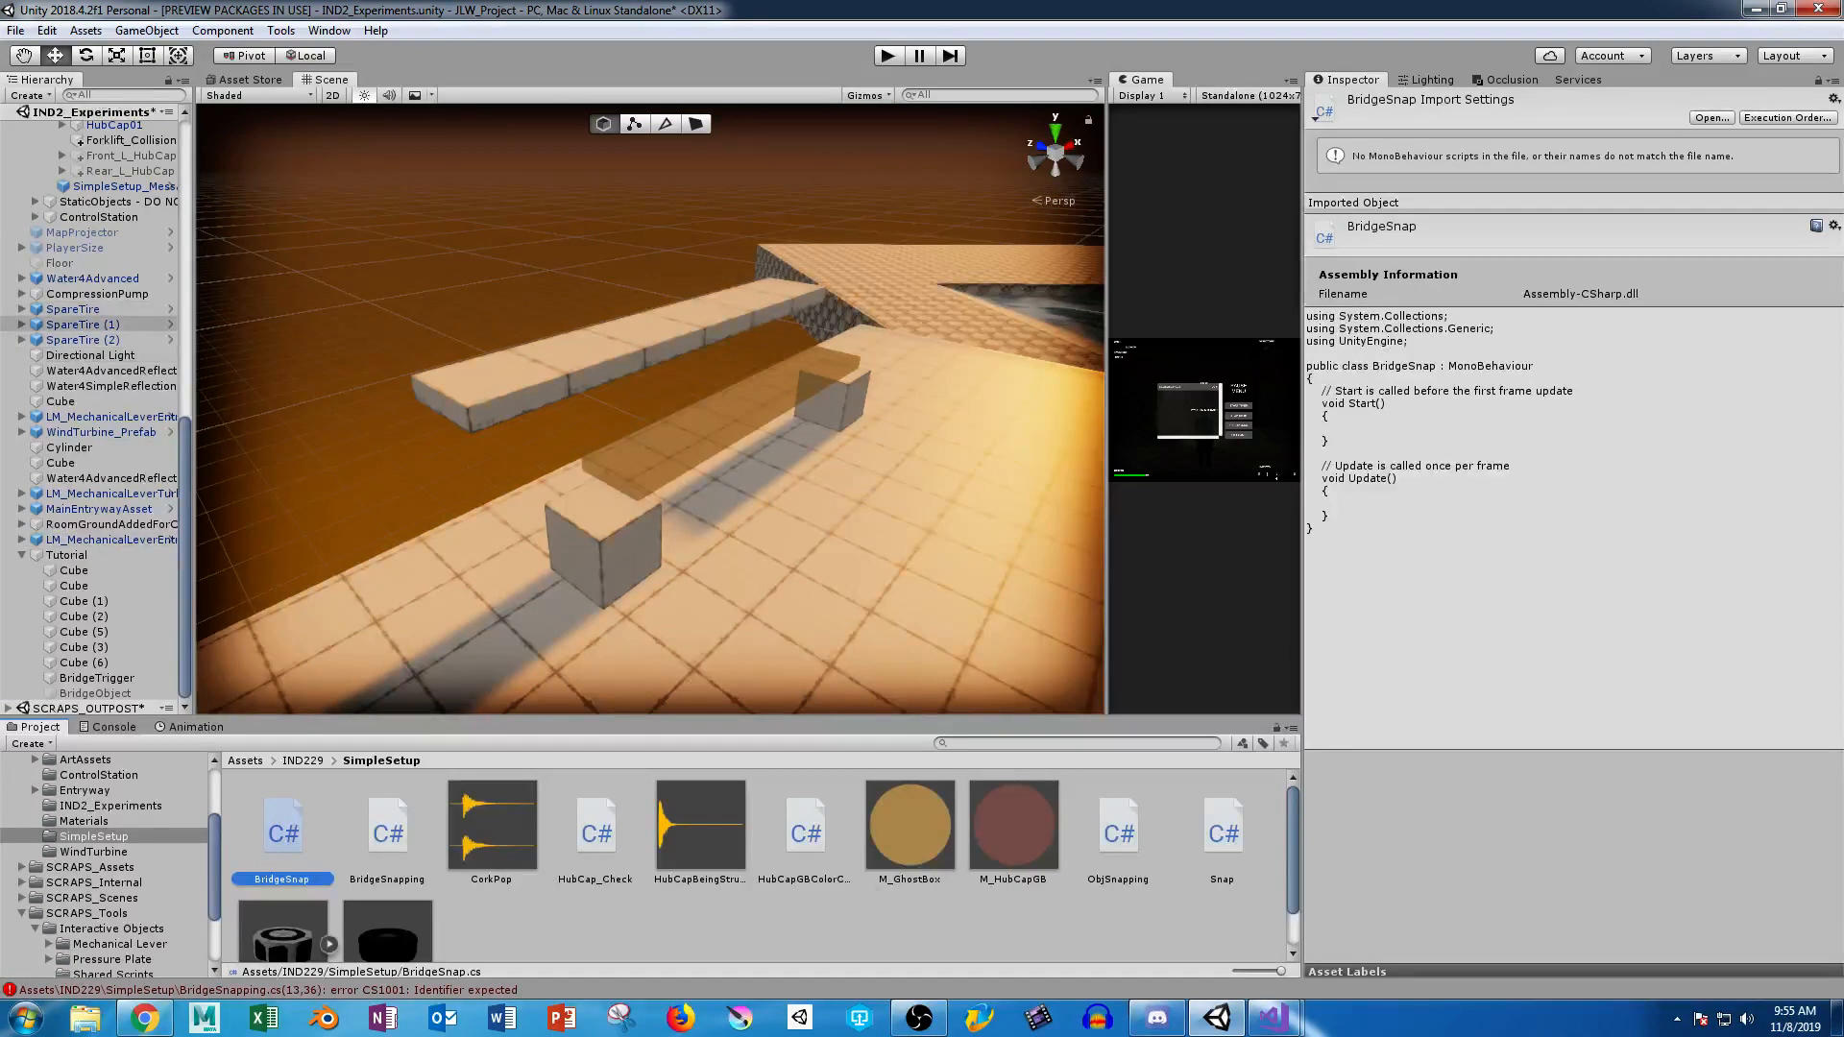
Try to attach the BridgeSnap script to the bridge block Cube (6).
left_click(600, 352)
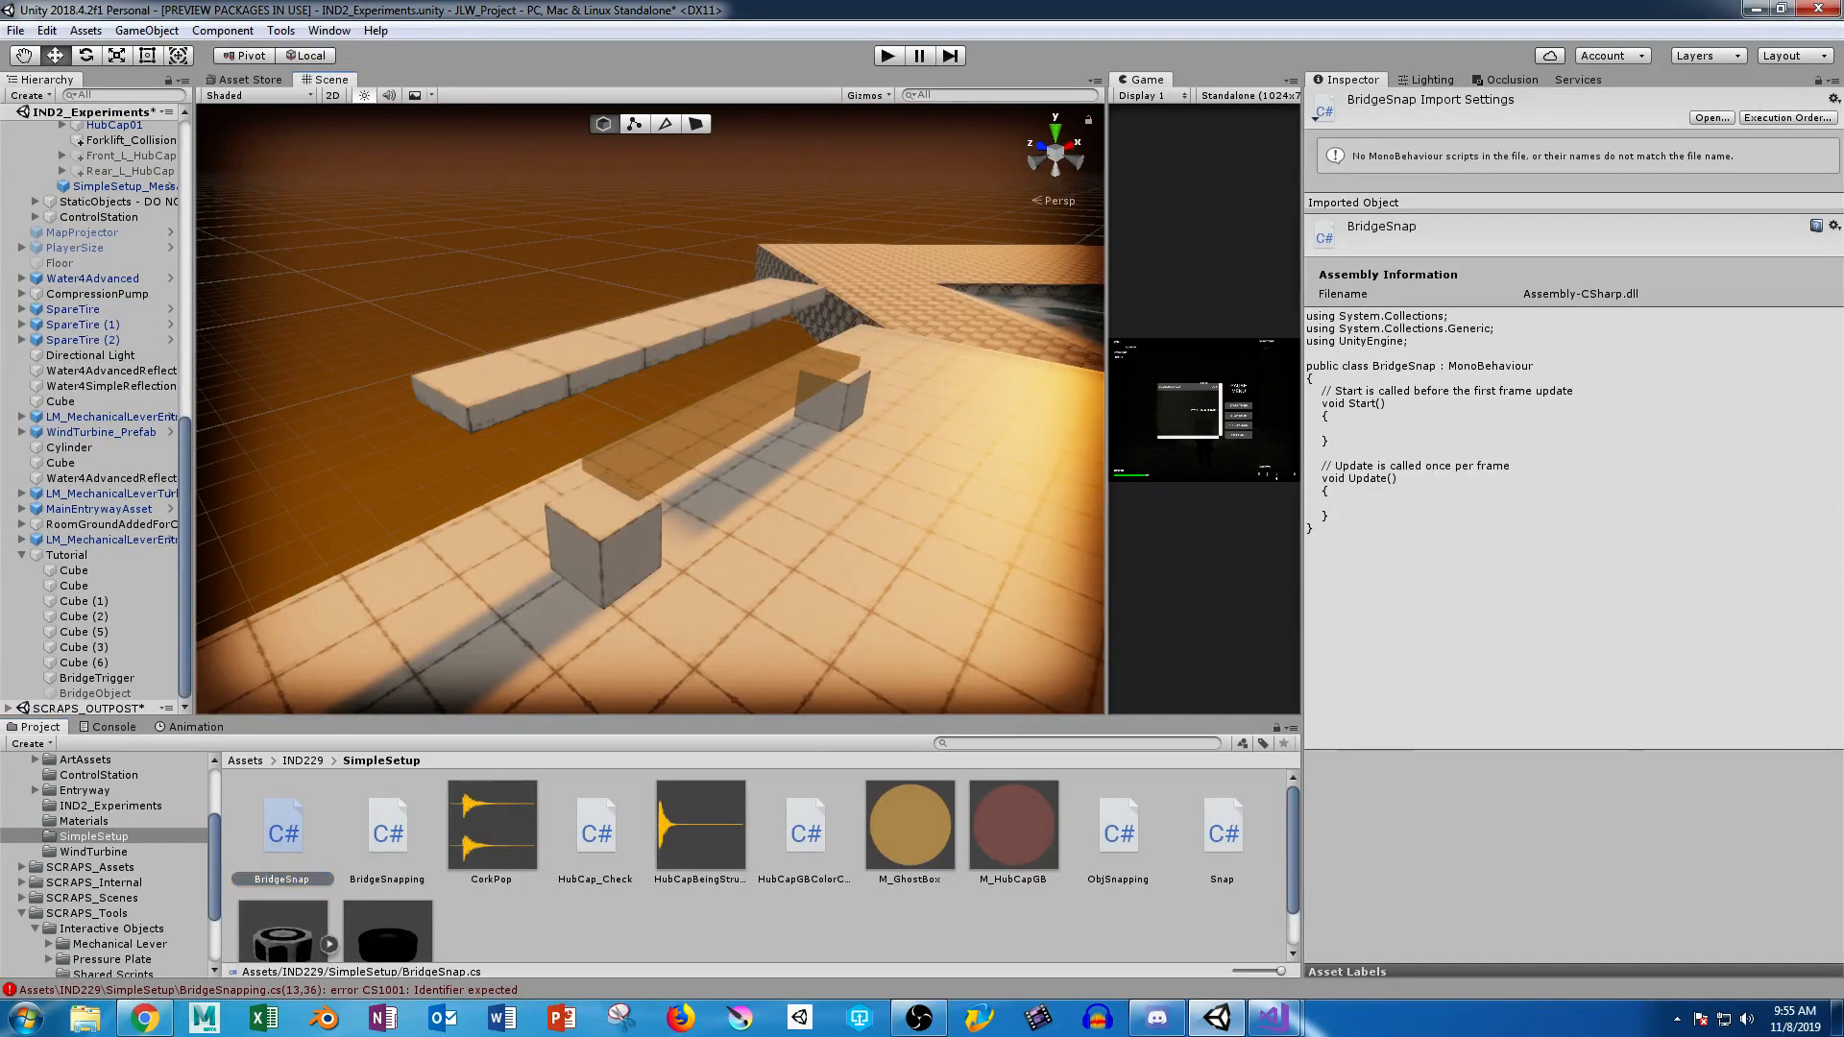
scroll(1570, 538, "down", 3)
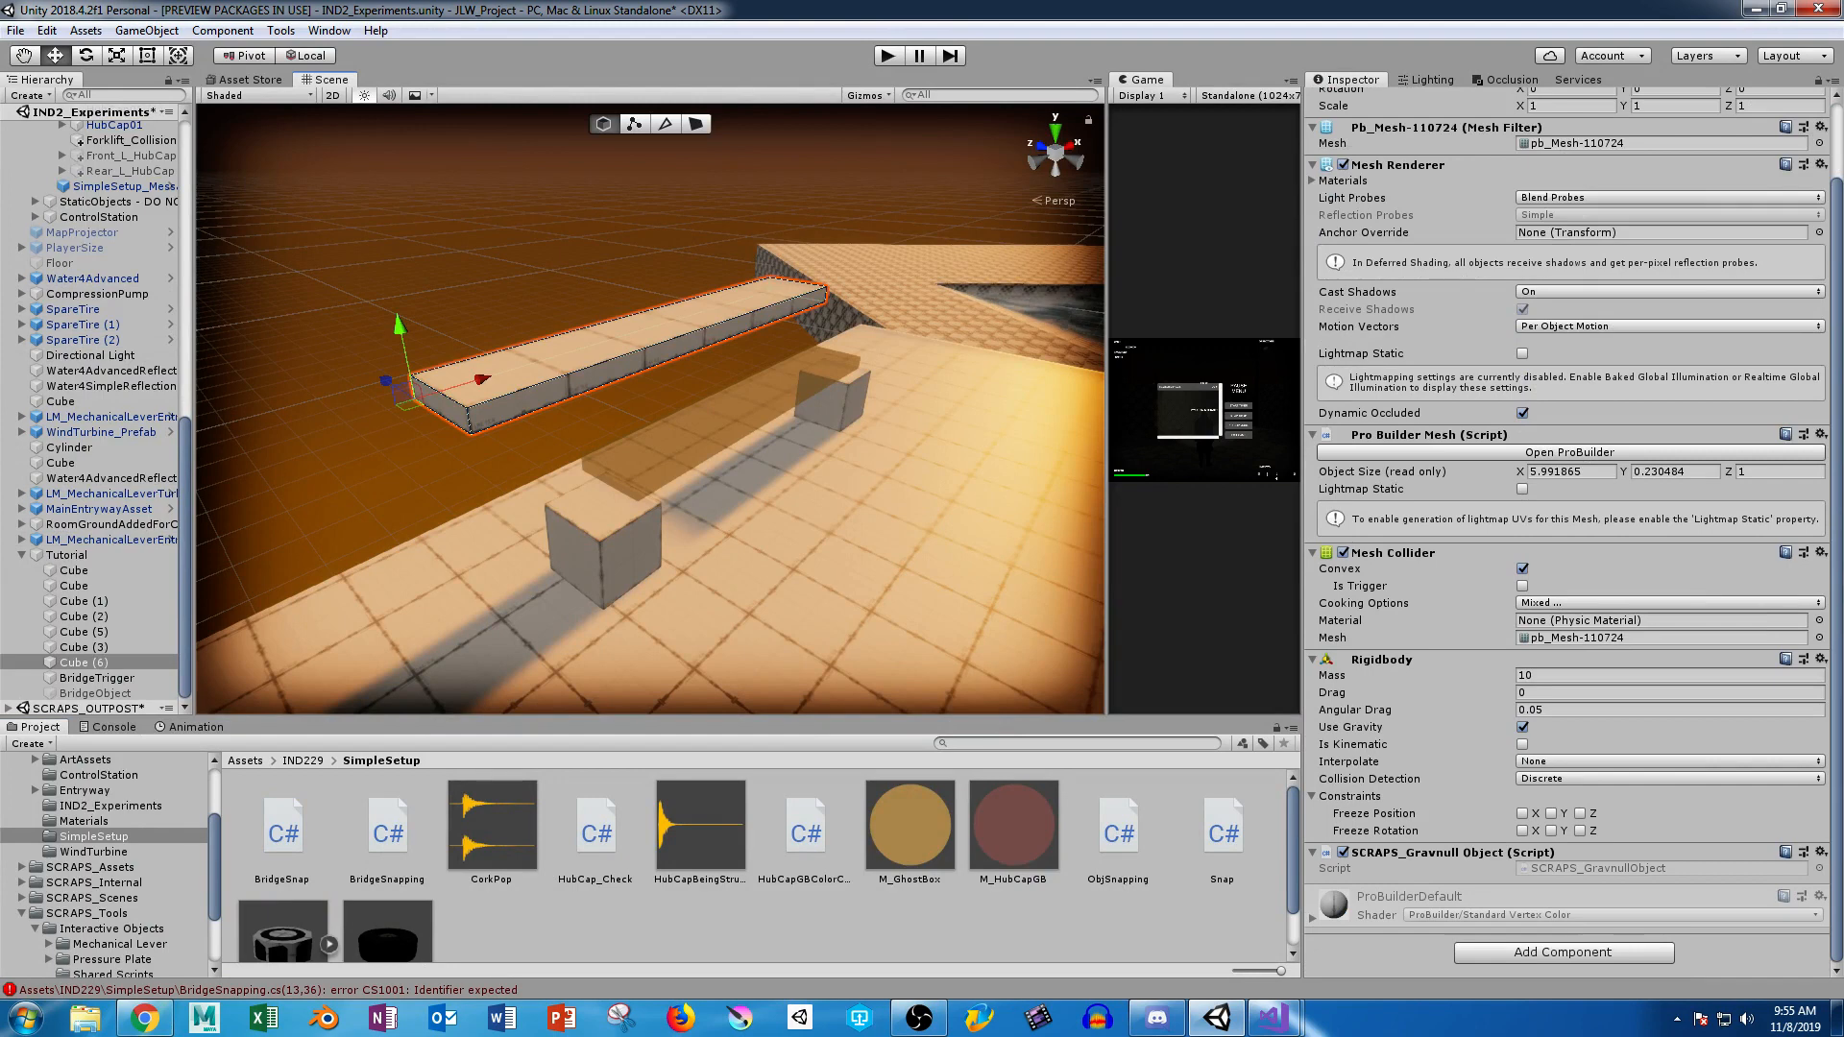
left_click_drag(282, 828, 1563, 889)
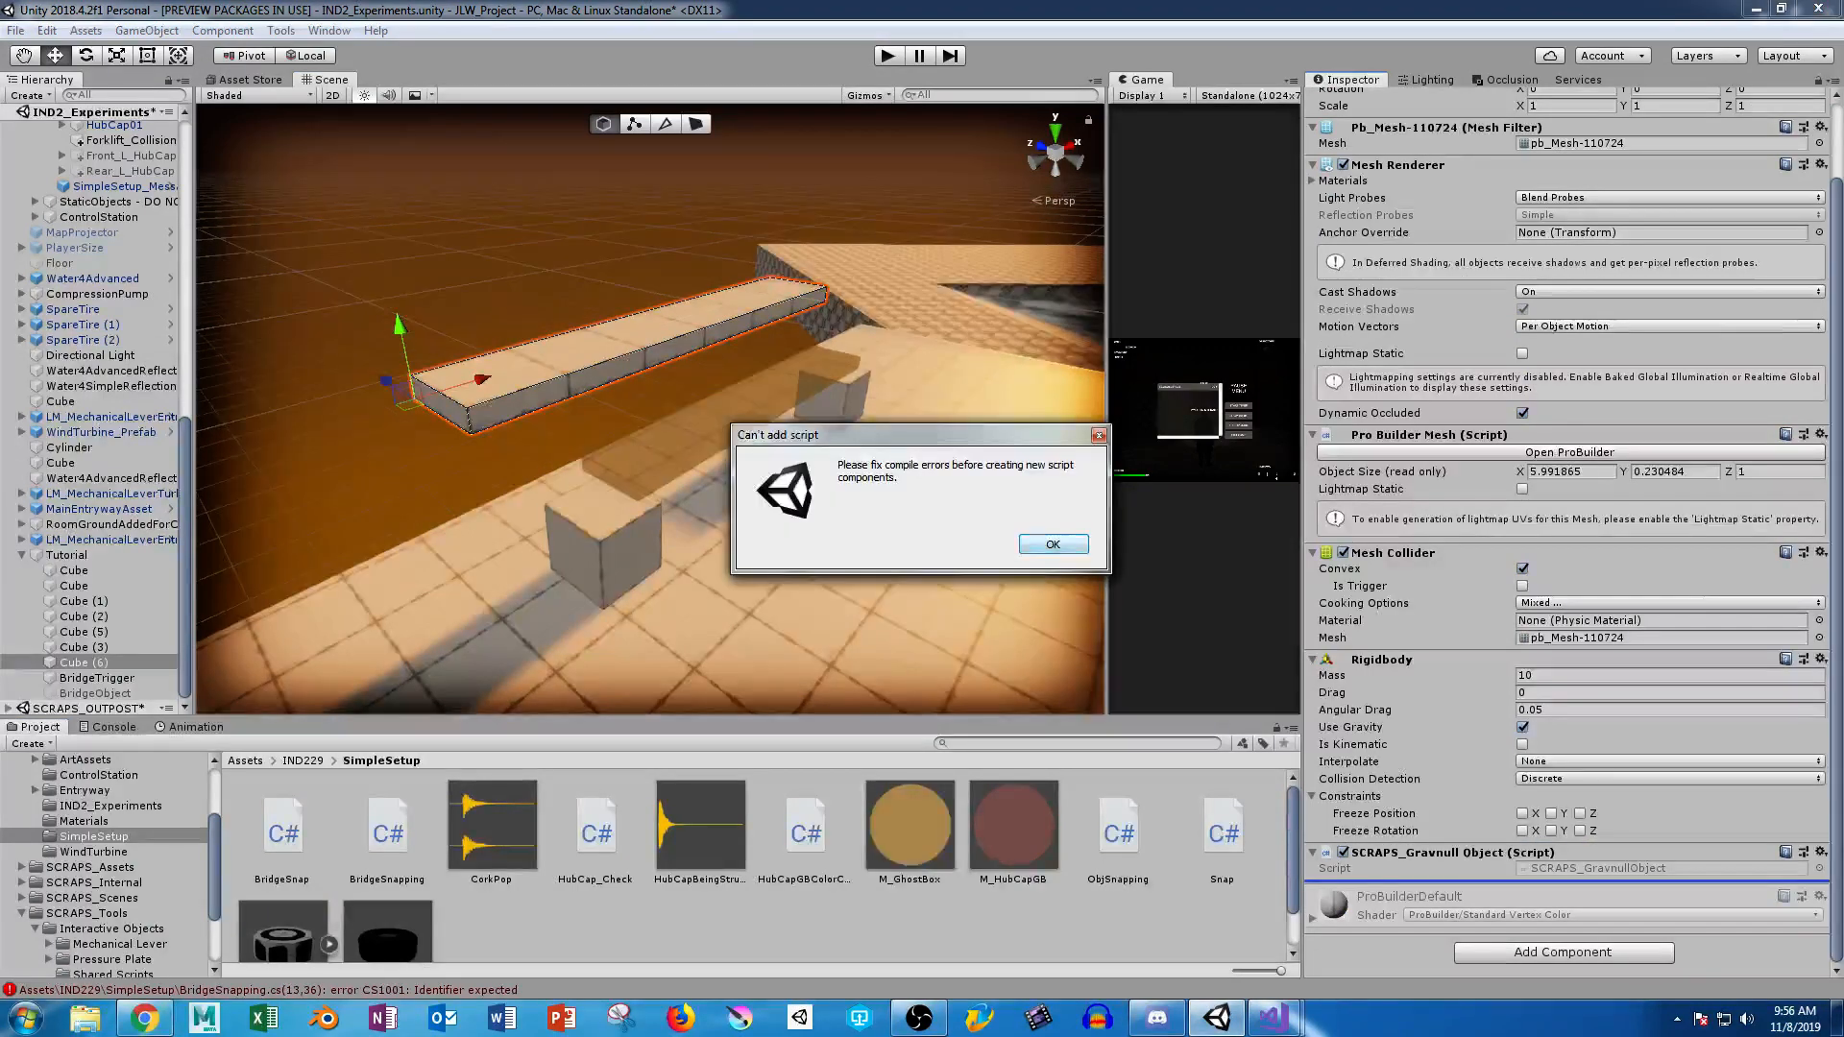
left_click(1053, 543)
Switch to Visual Studio and comment out the whole inner if block in BridgeSnapping.cs, saving the script before returning to Unity.
mouse_move(1273, 1018)
left_click(1379, 912)
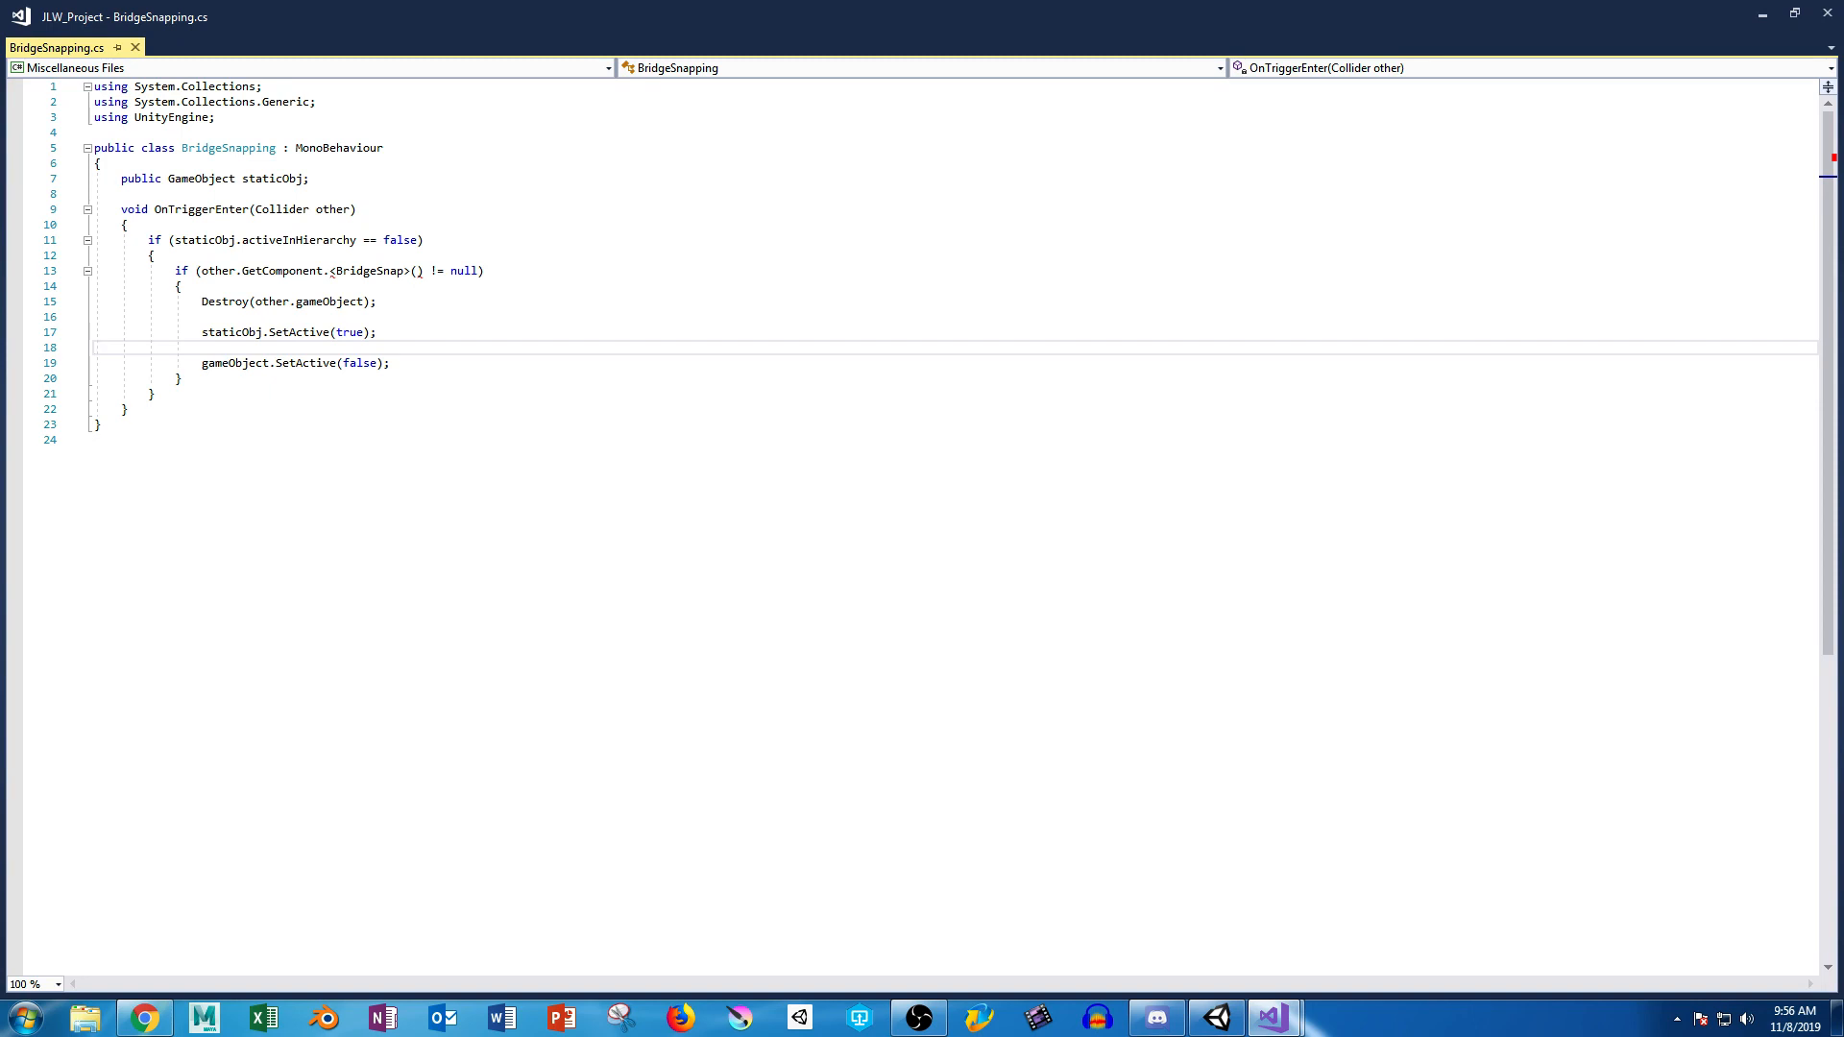
left_click(176, 271)
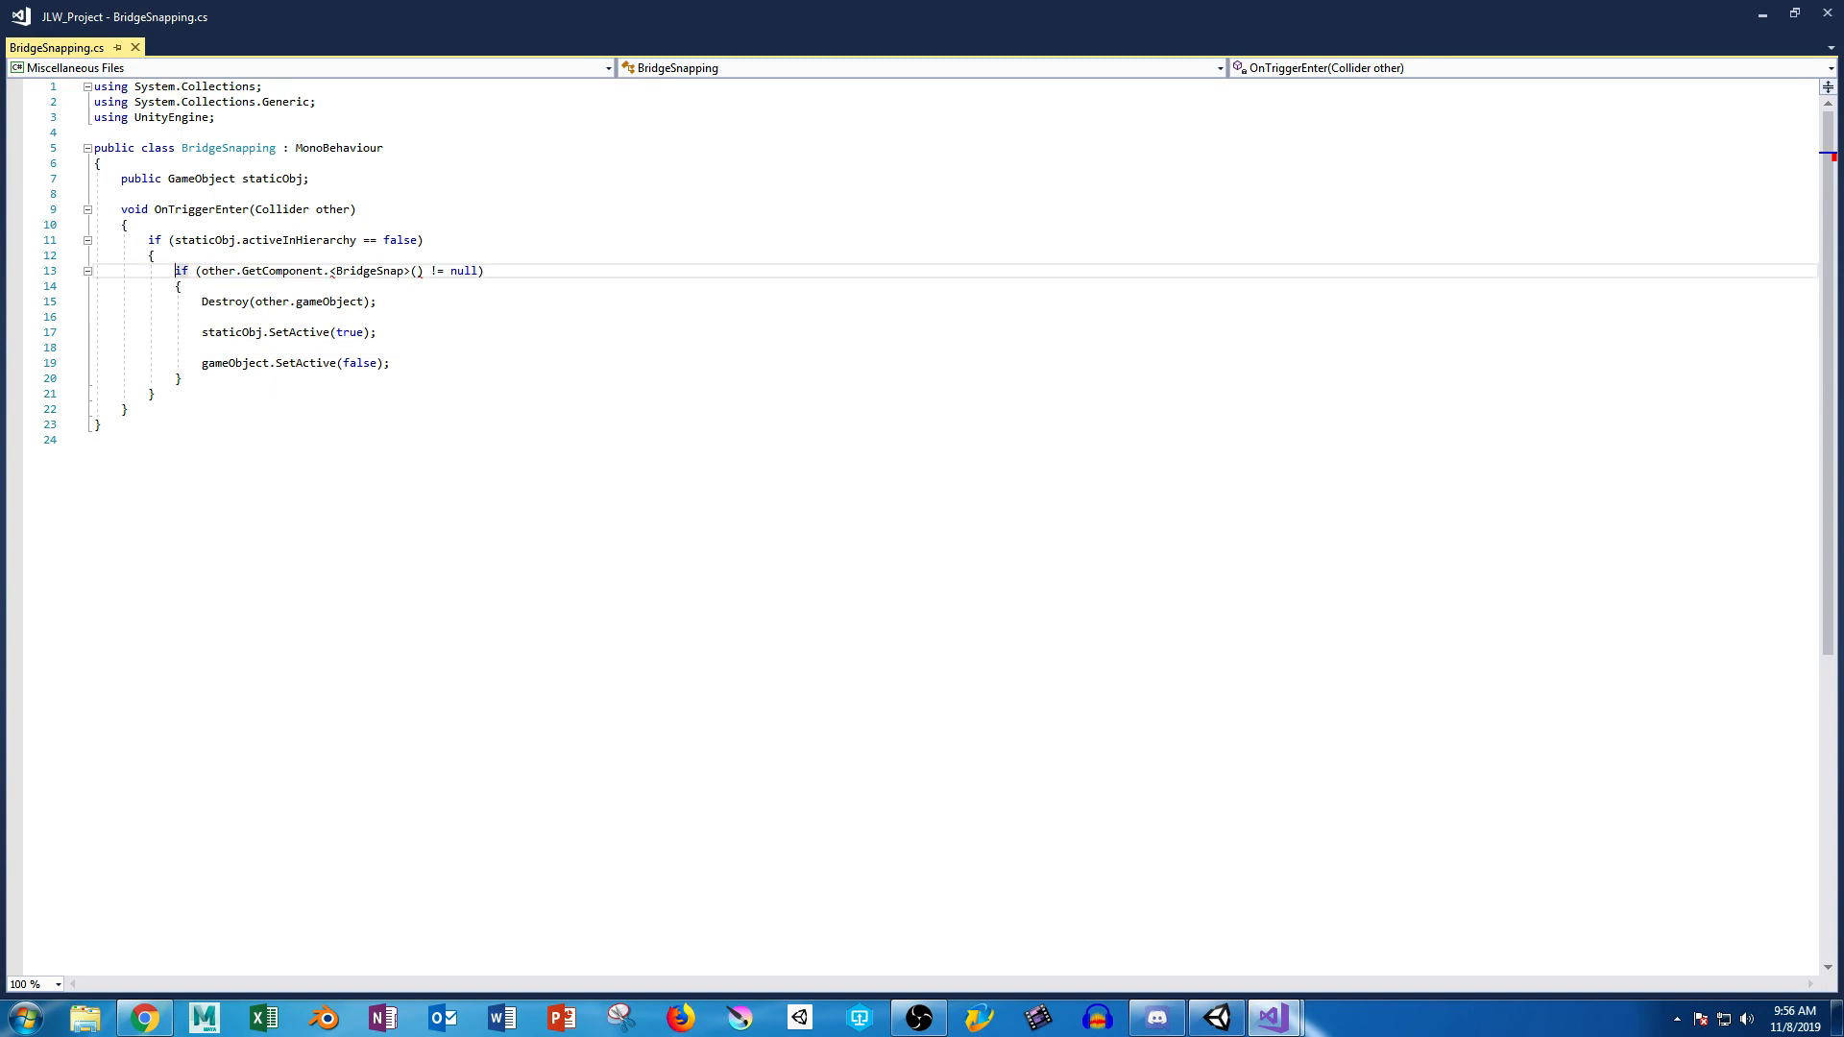
type("/*")
left_click(182, 379)
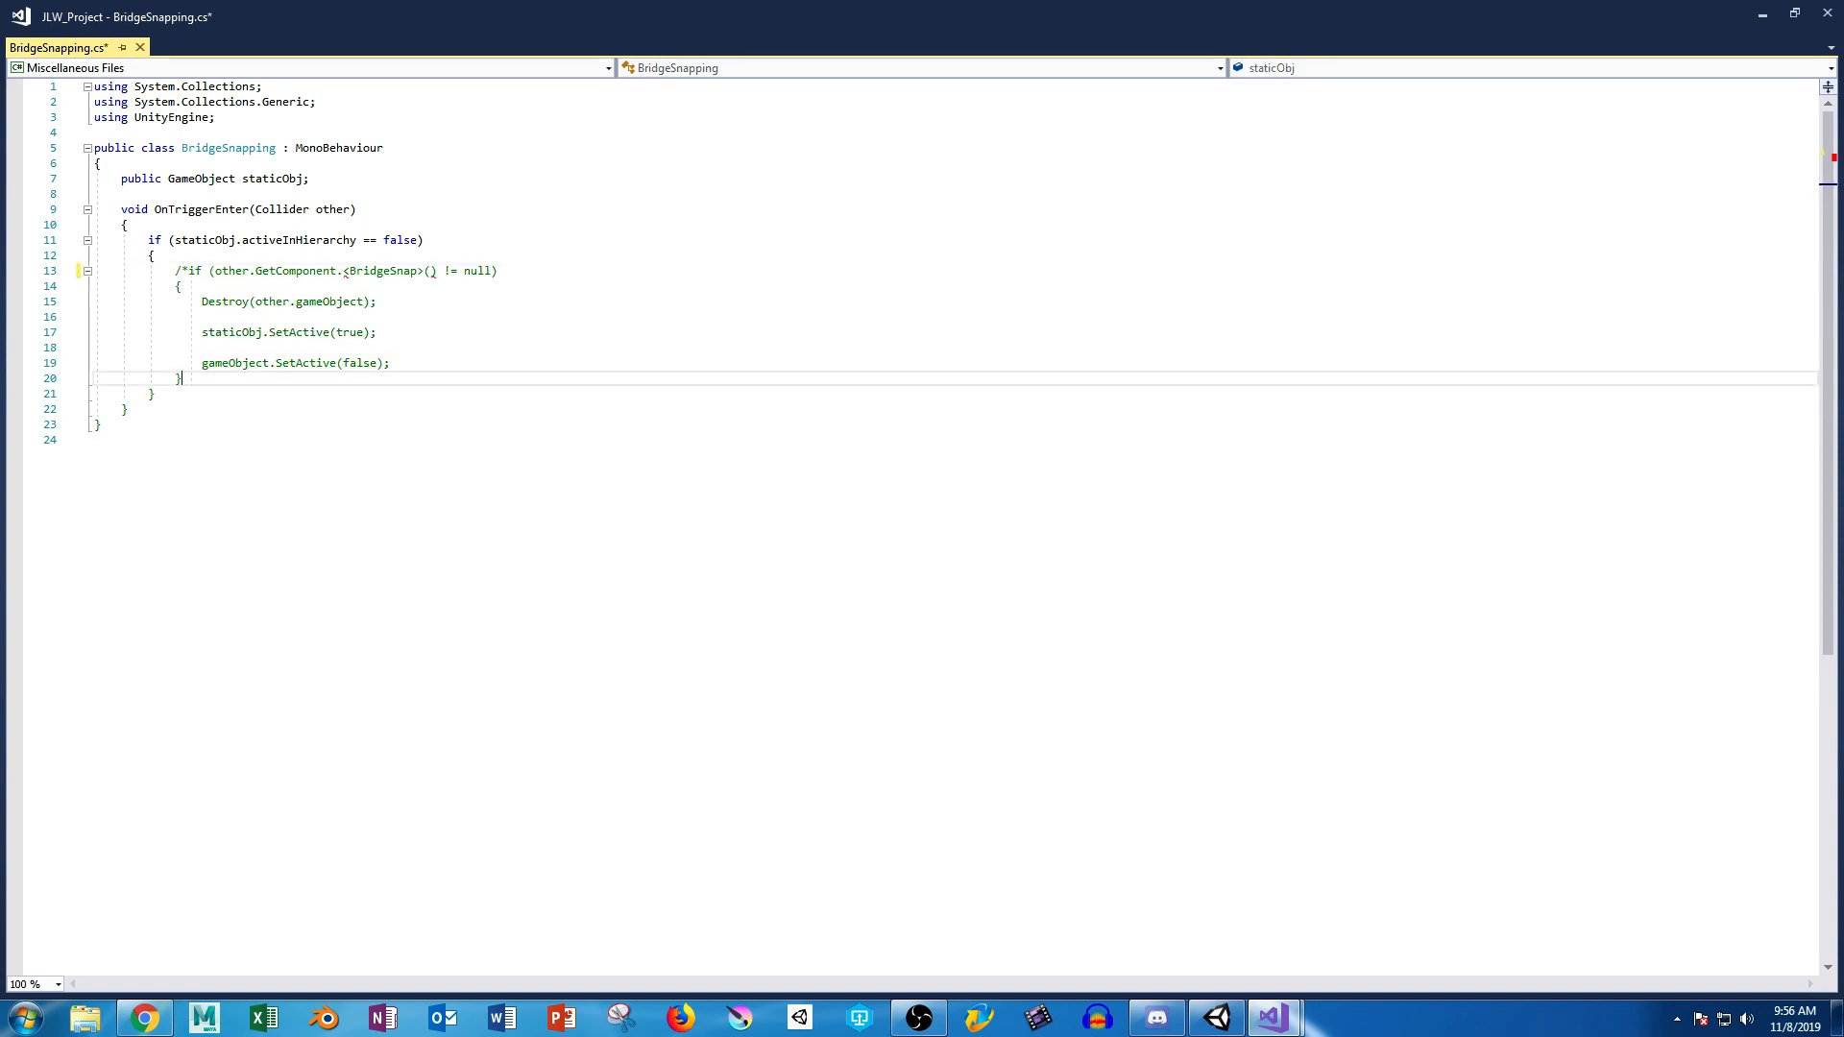
type("*/")
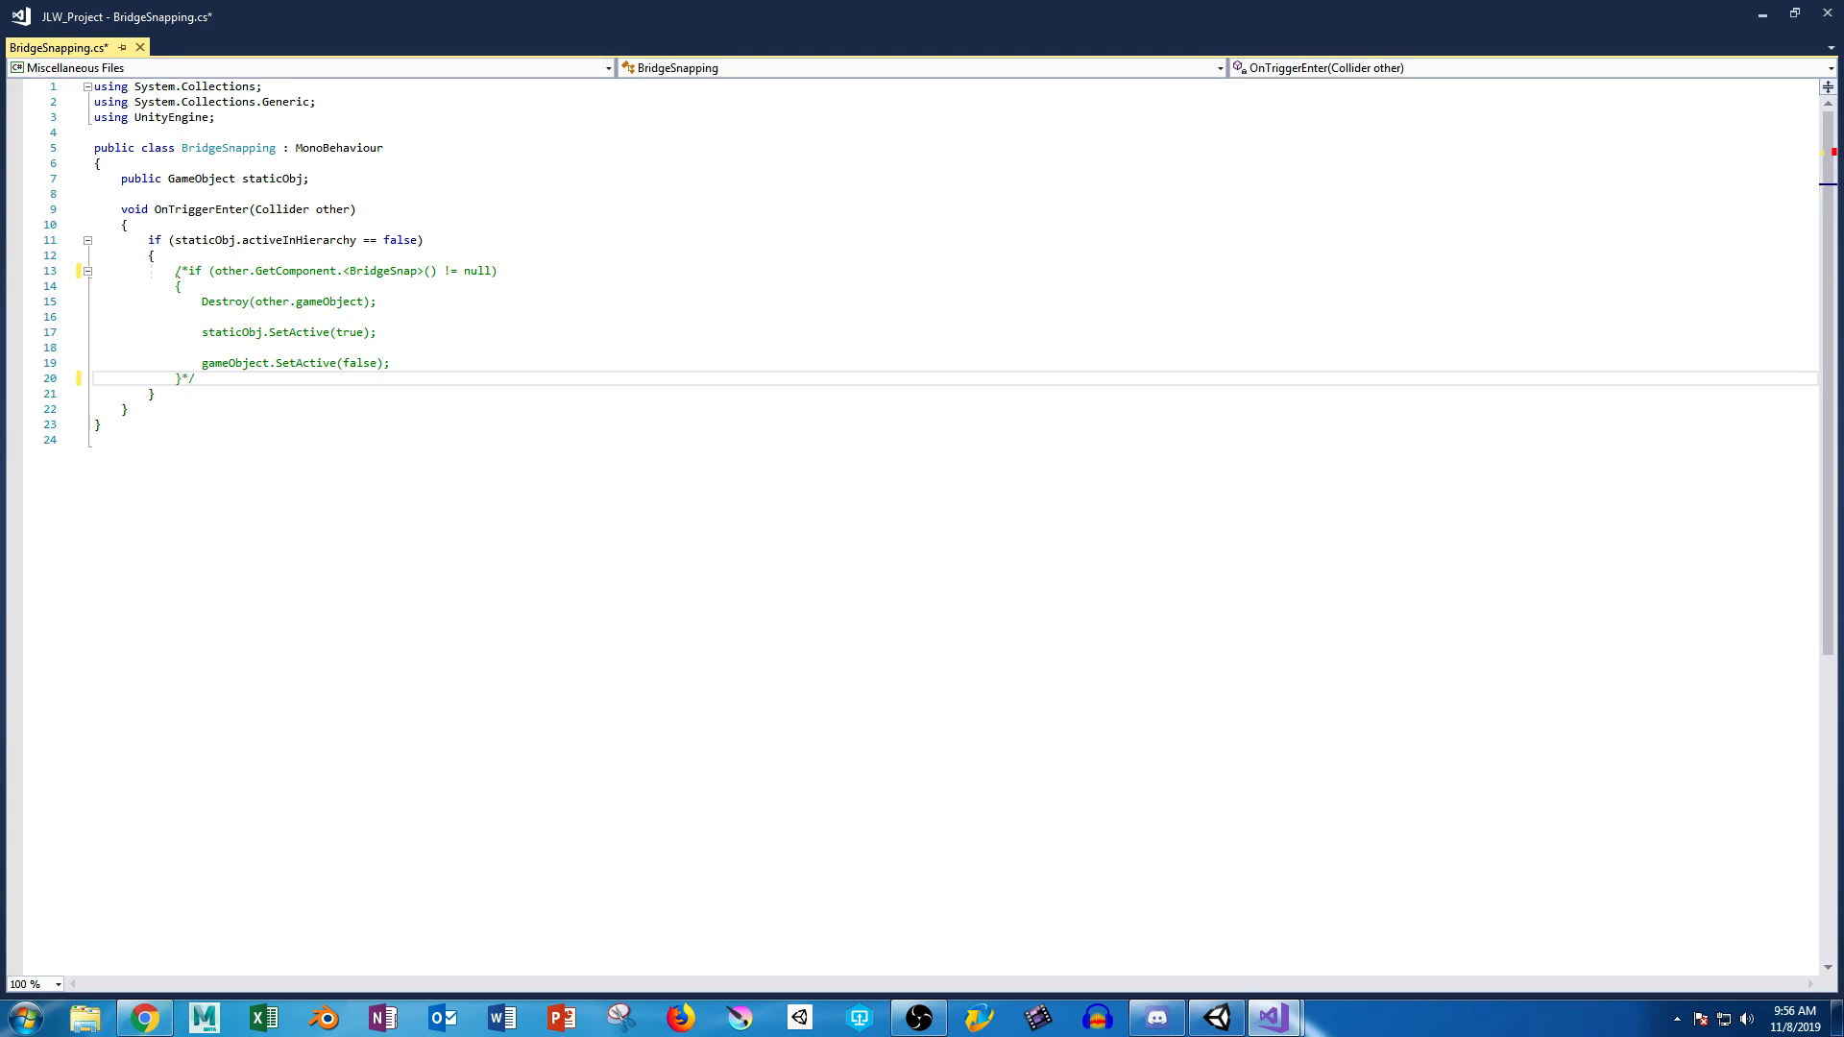
key("ctrl+s")
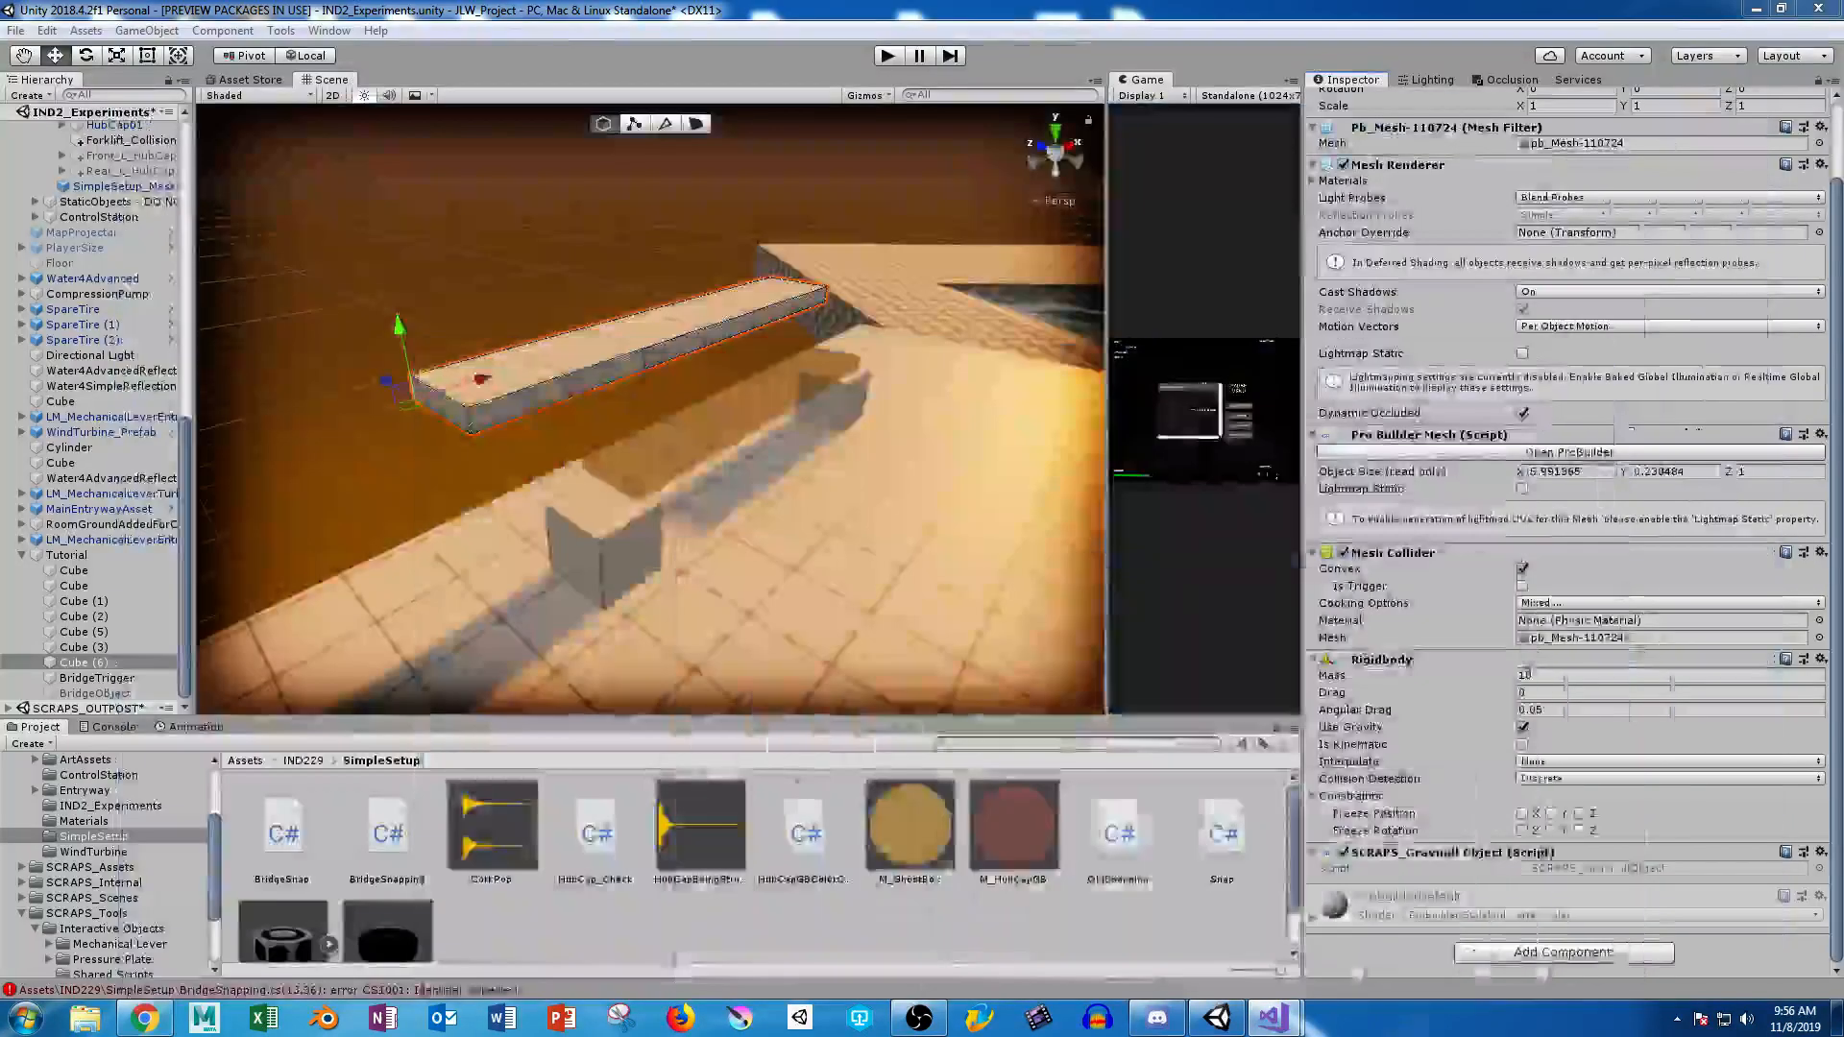
left_click(1763, 14)
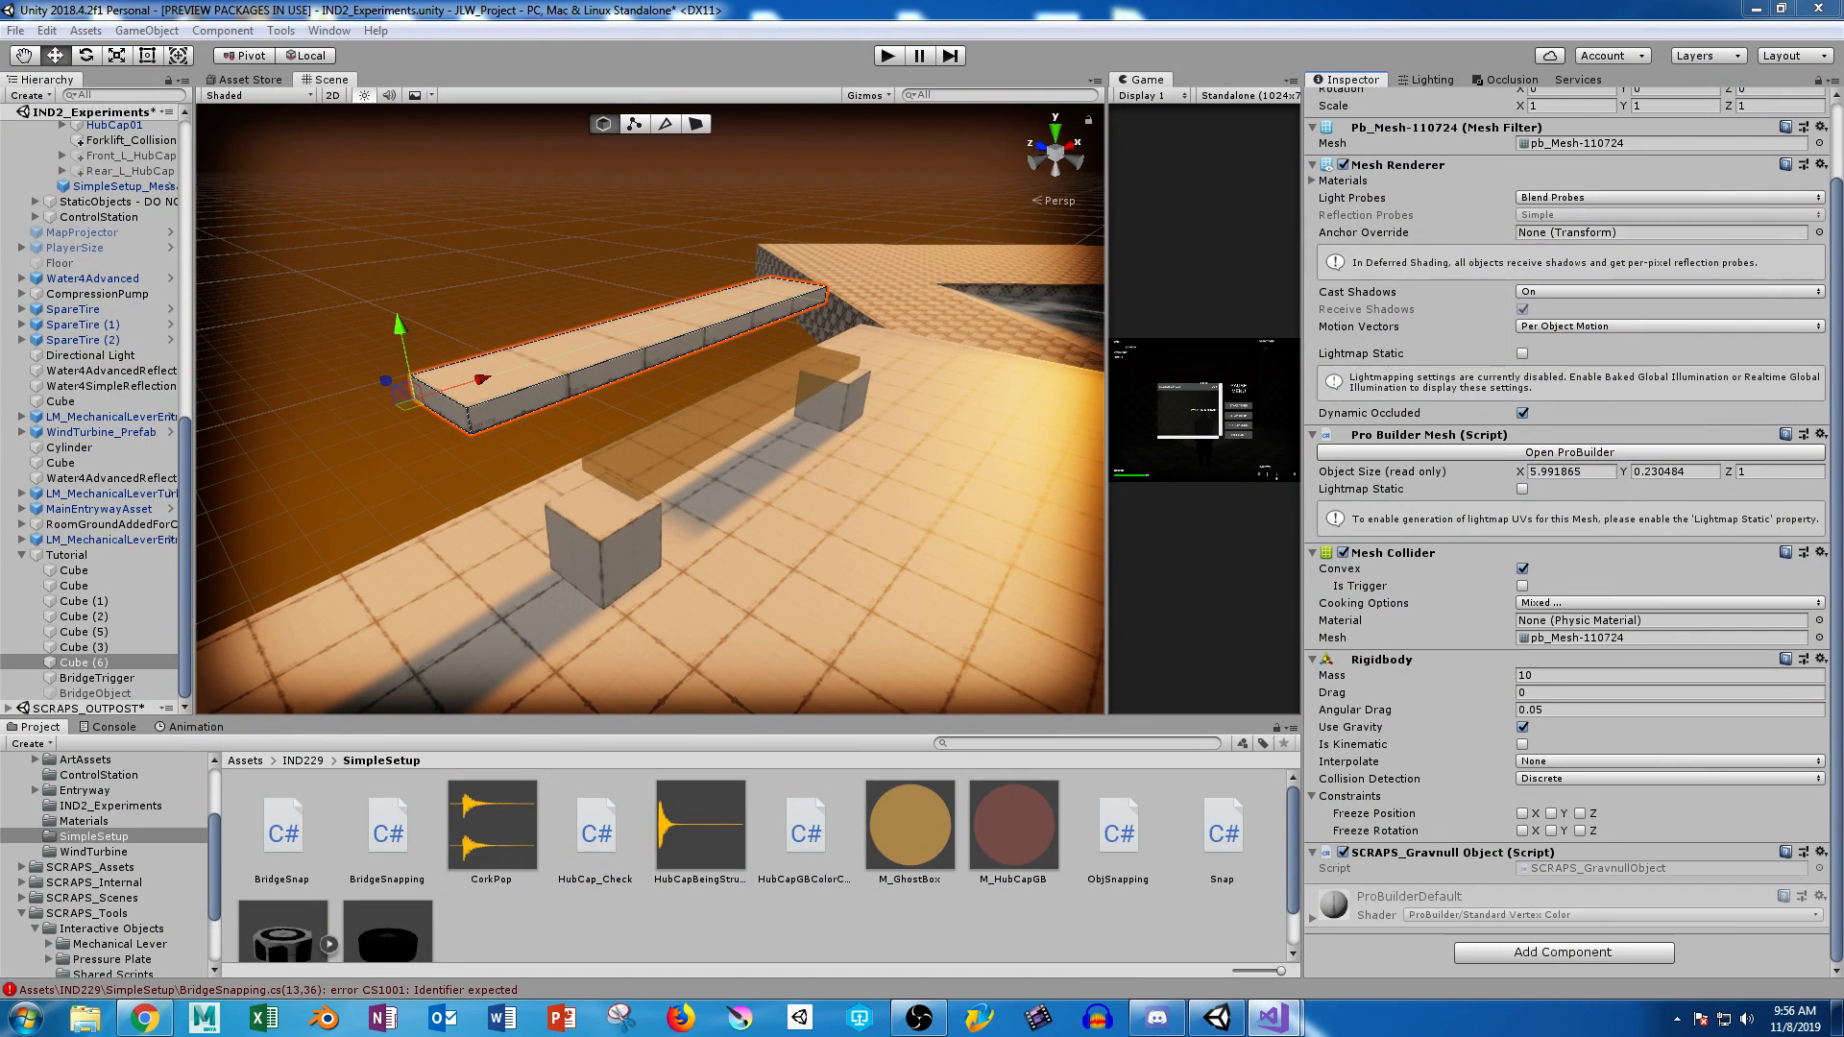
left_click(282, 826)
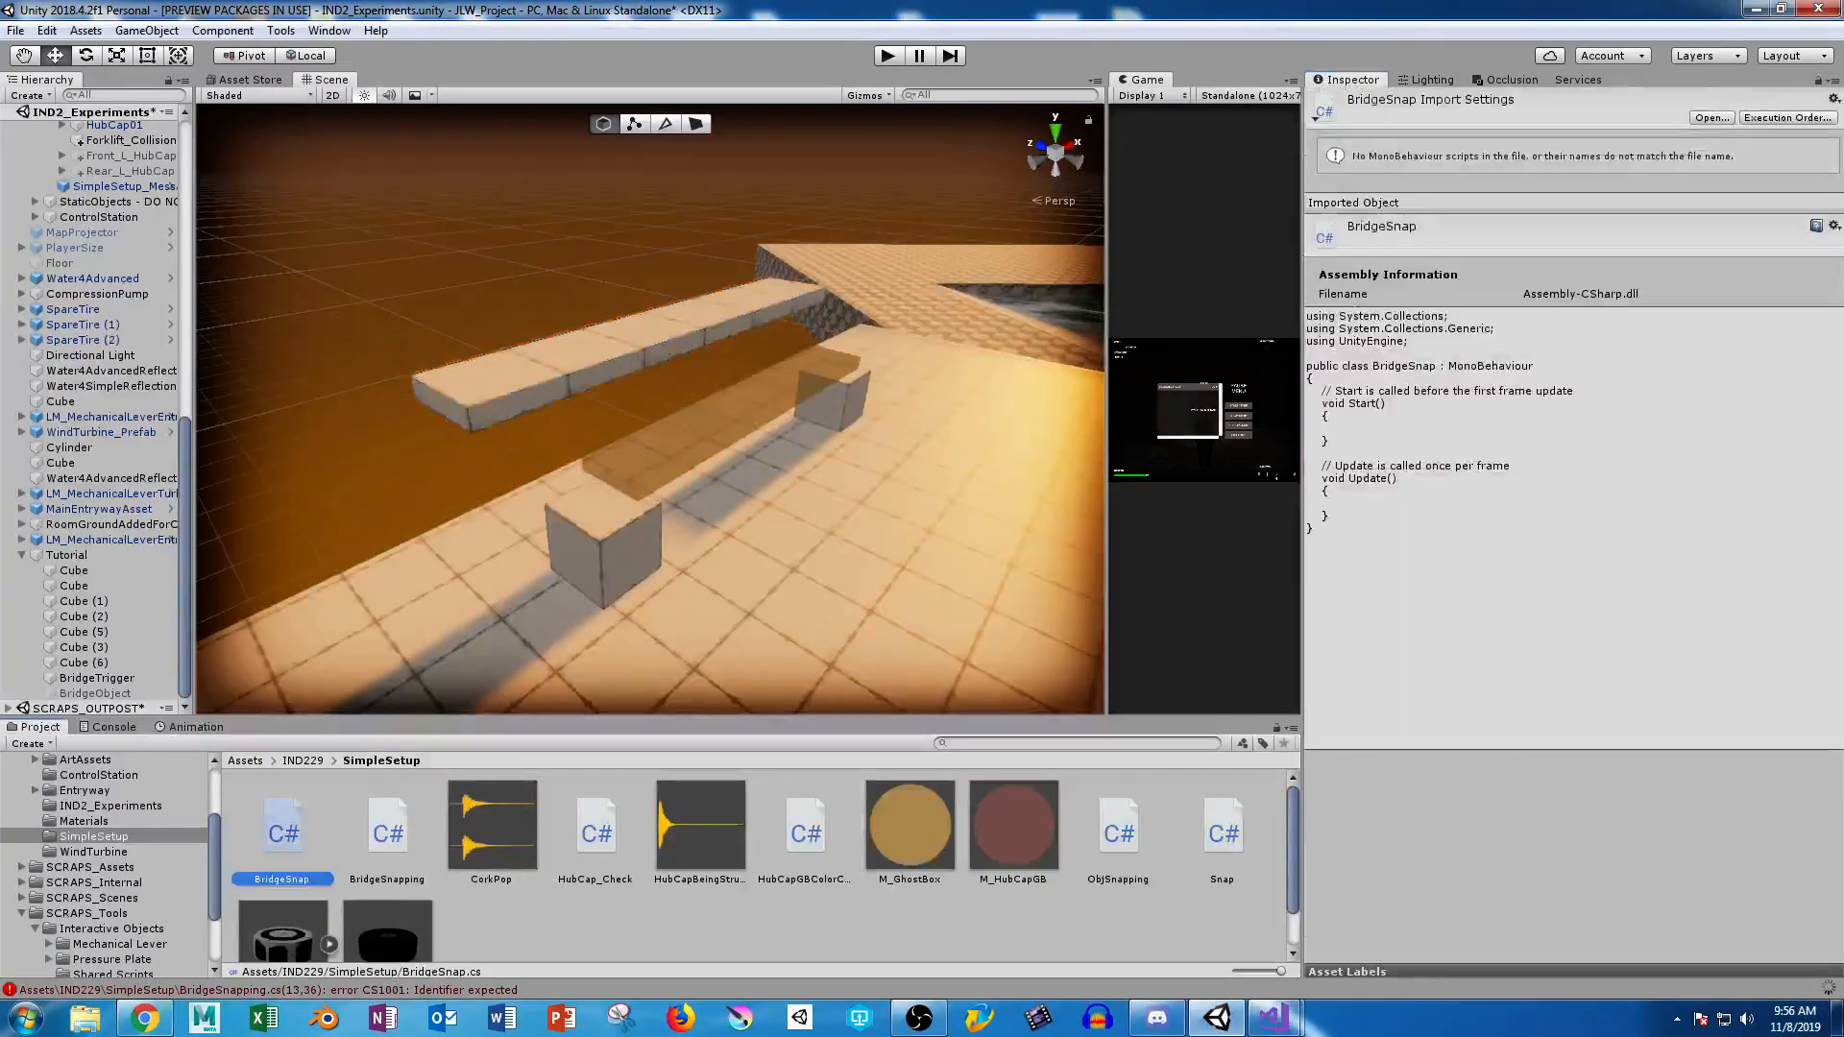
right_click(281, 826)
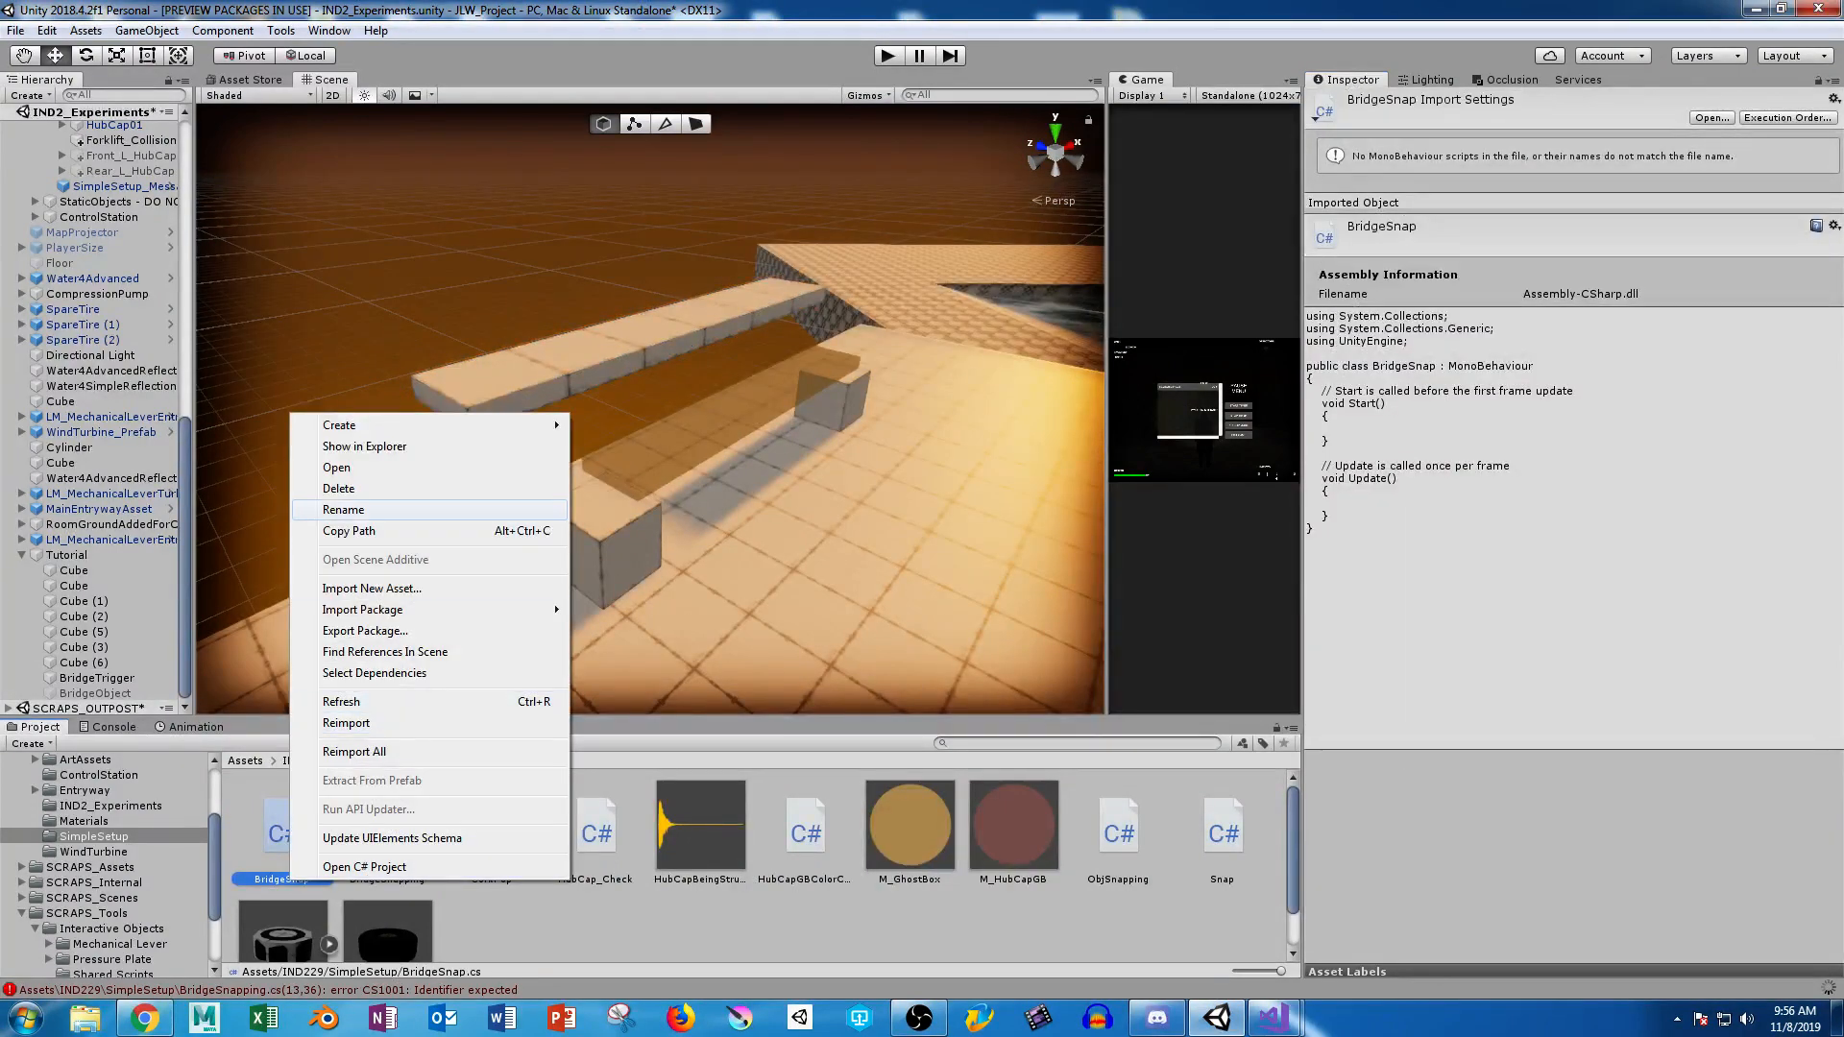
left_click(343, 510)
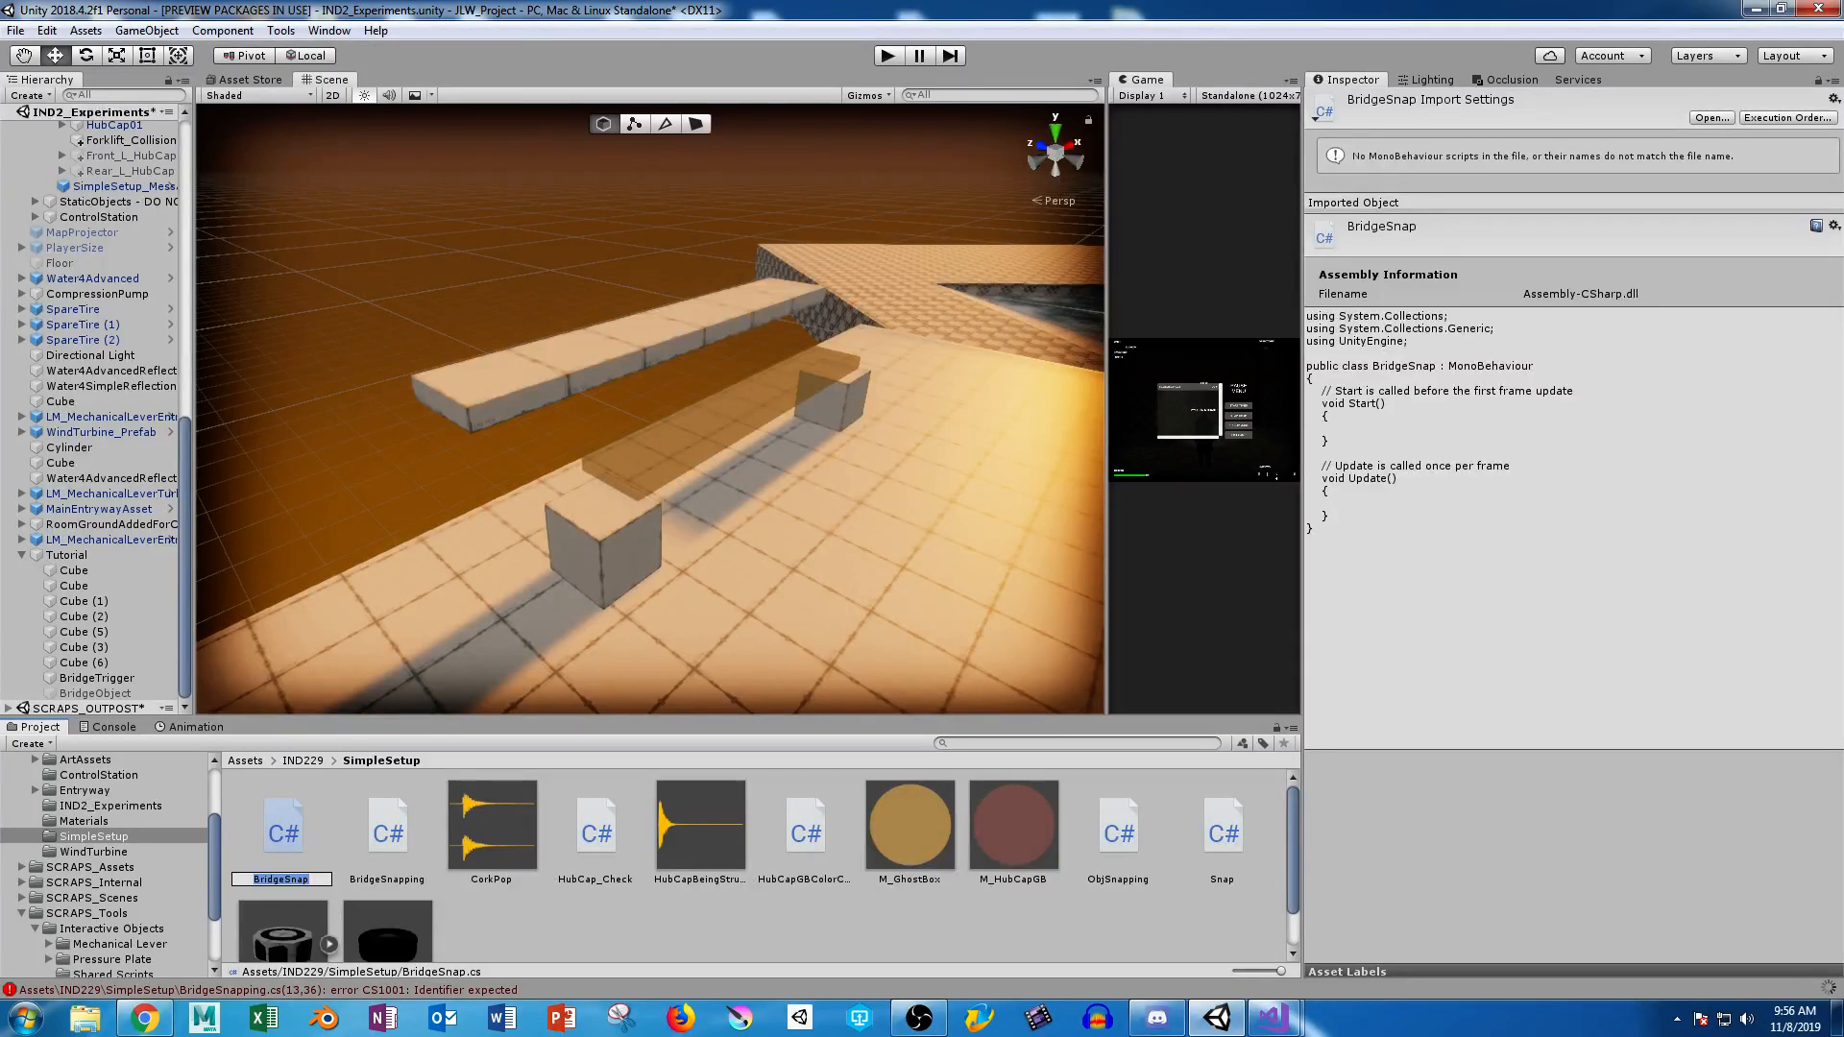
key("Return")
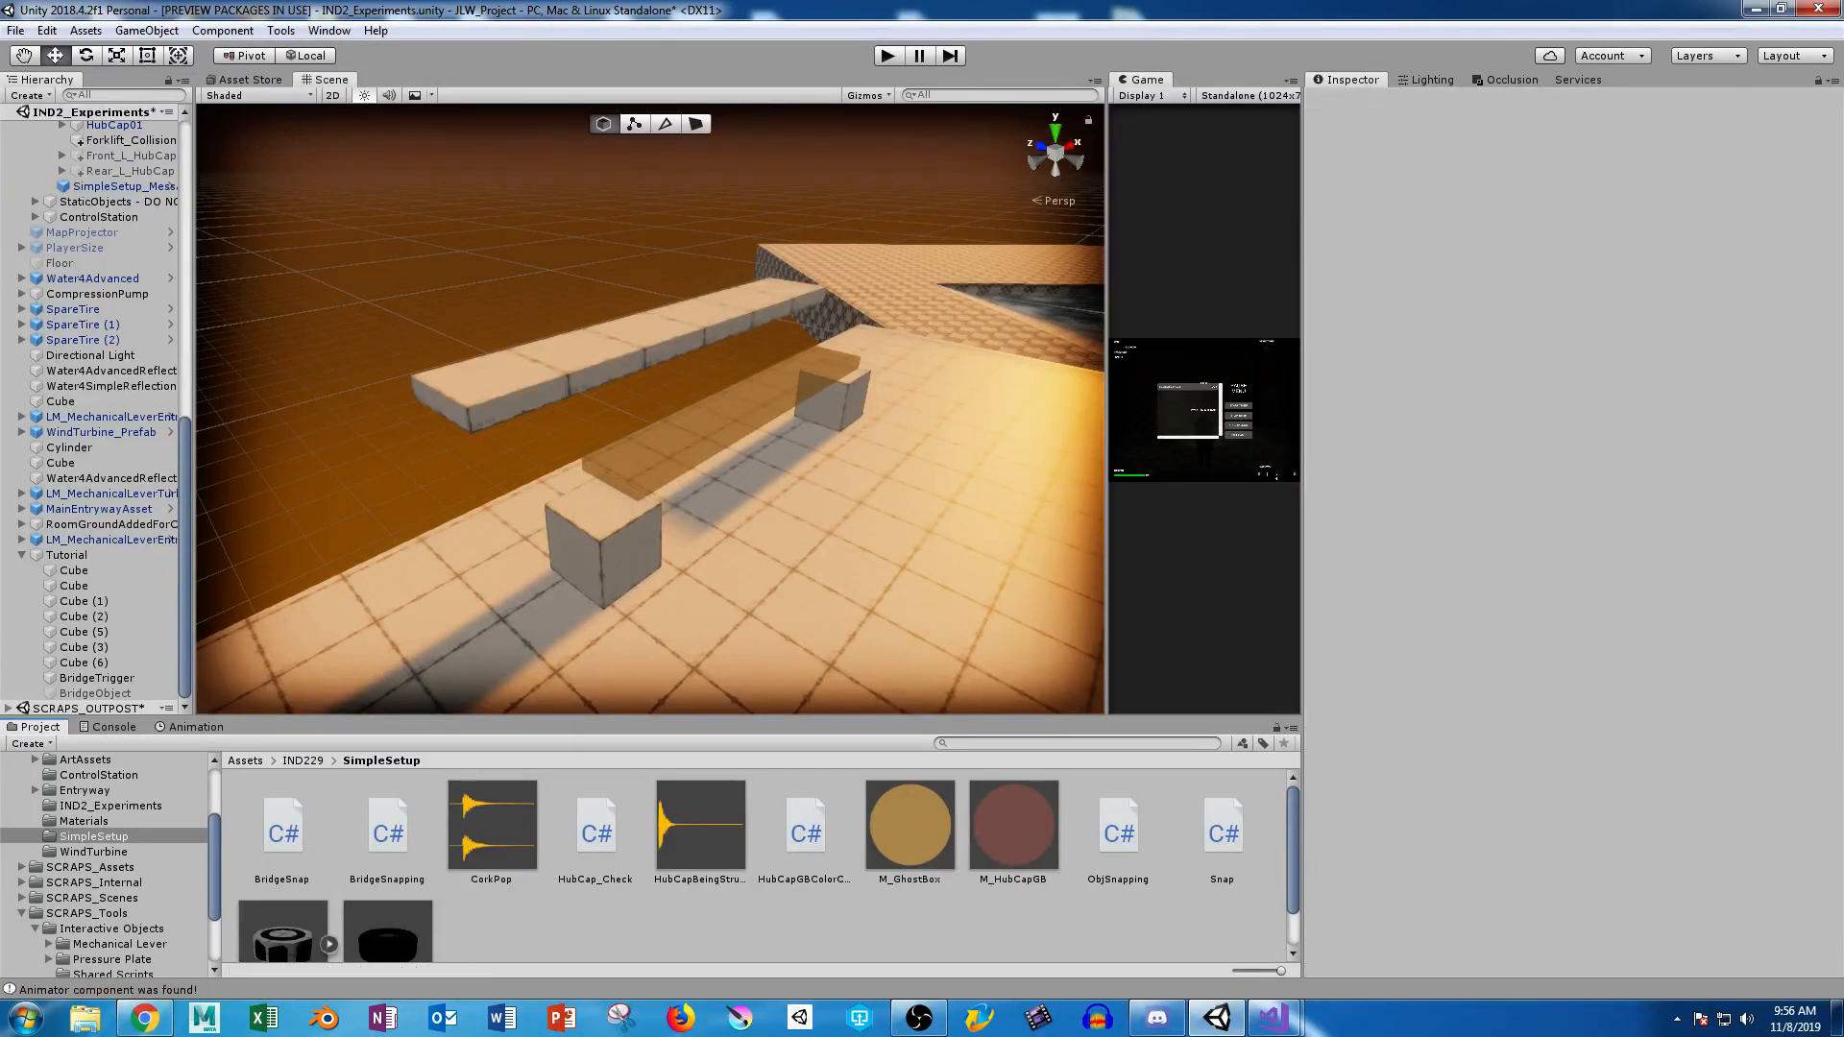
Attach the BridgeSnap script from the SimpleSetup folder to the bridge block Cube (6).
left_click(597, 353)
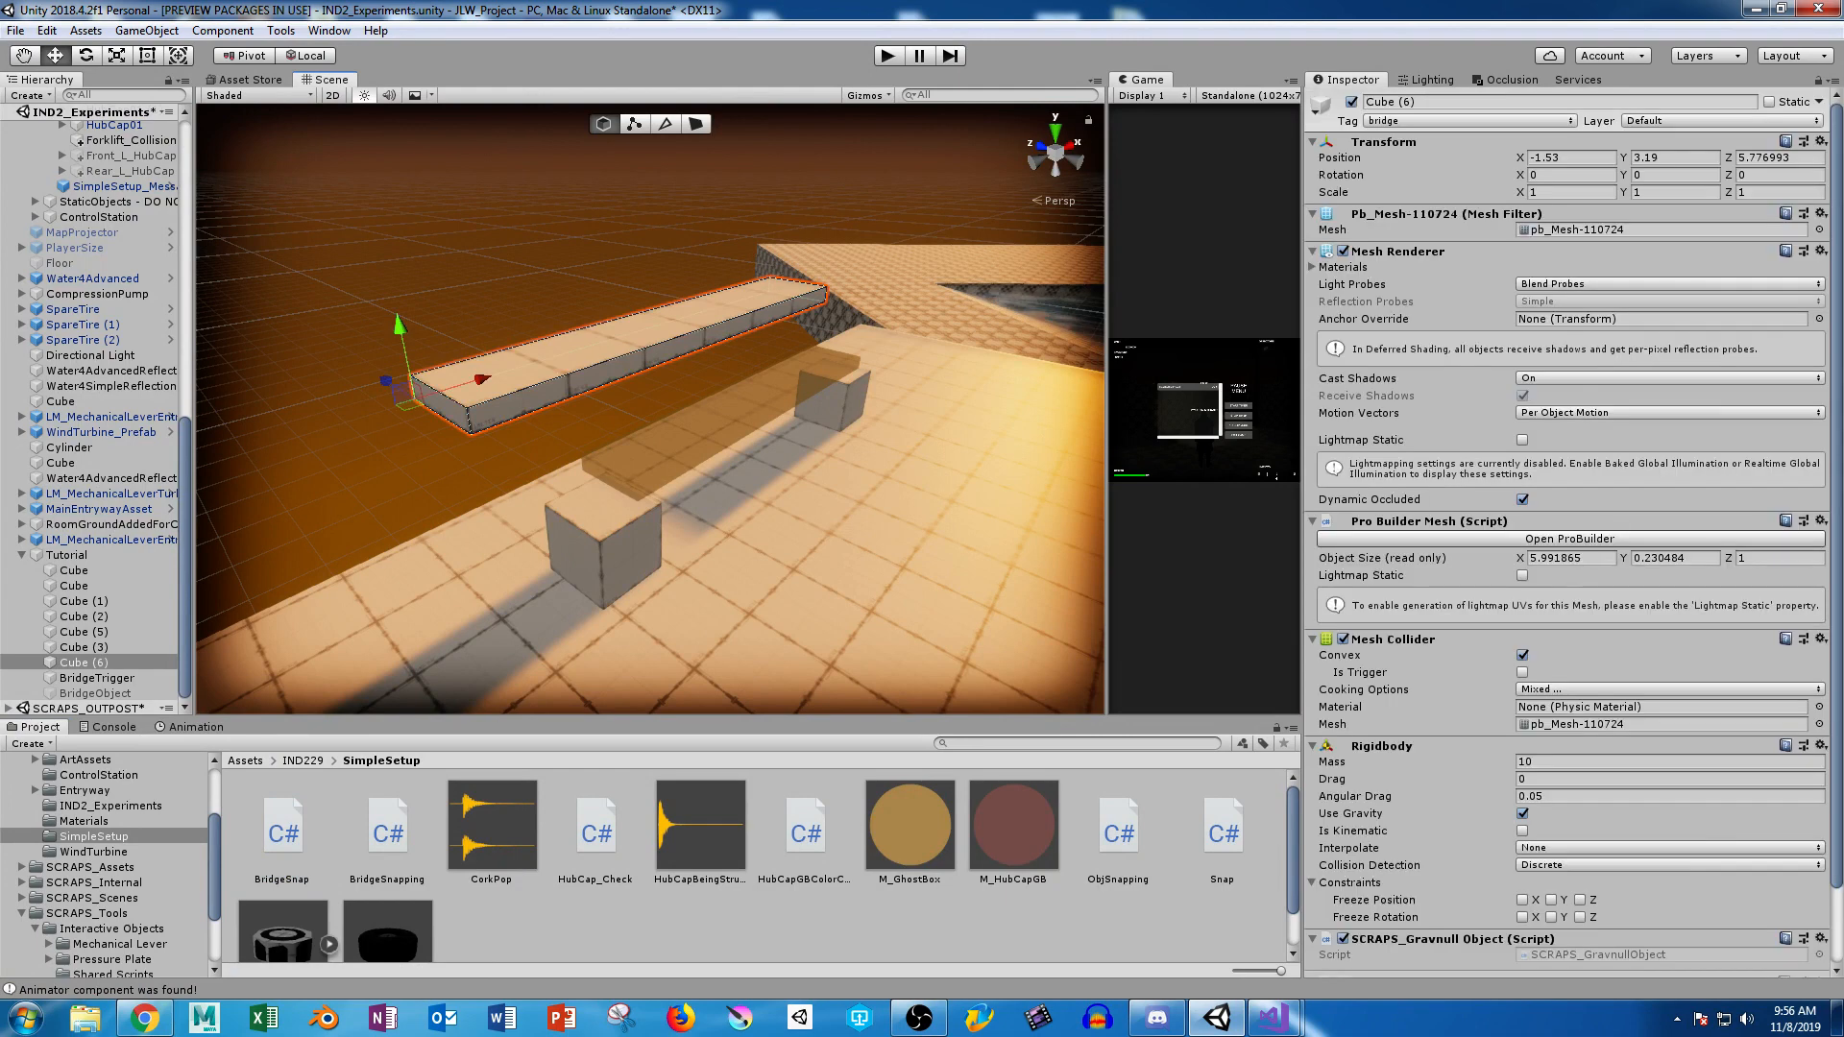
scroll(1570, 615, "down", 3)
left_click_drag(282, 826, 1537, 879)
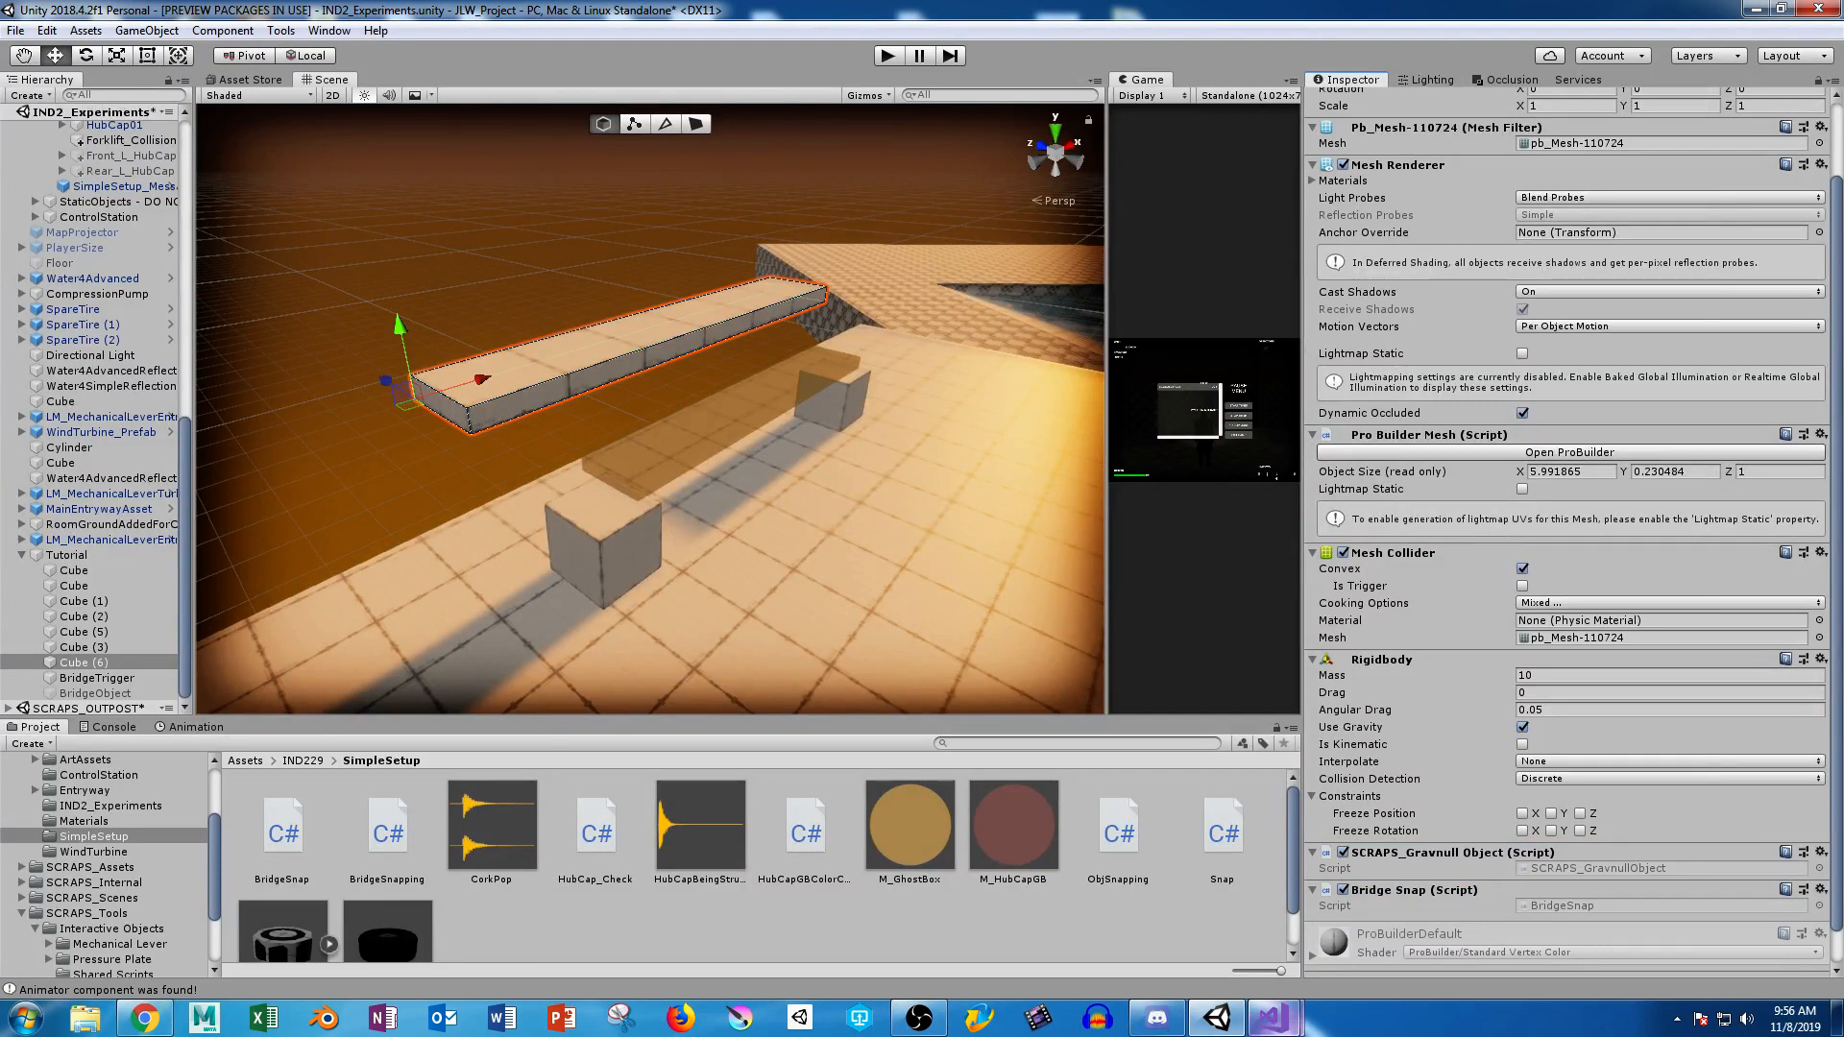
Switch to Visual Studio and remove the comment markers around the inner if block in BridgeSnapping.cs.
left_click(1277, 1020)
left_click(1383, 912)
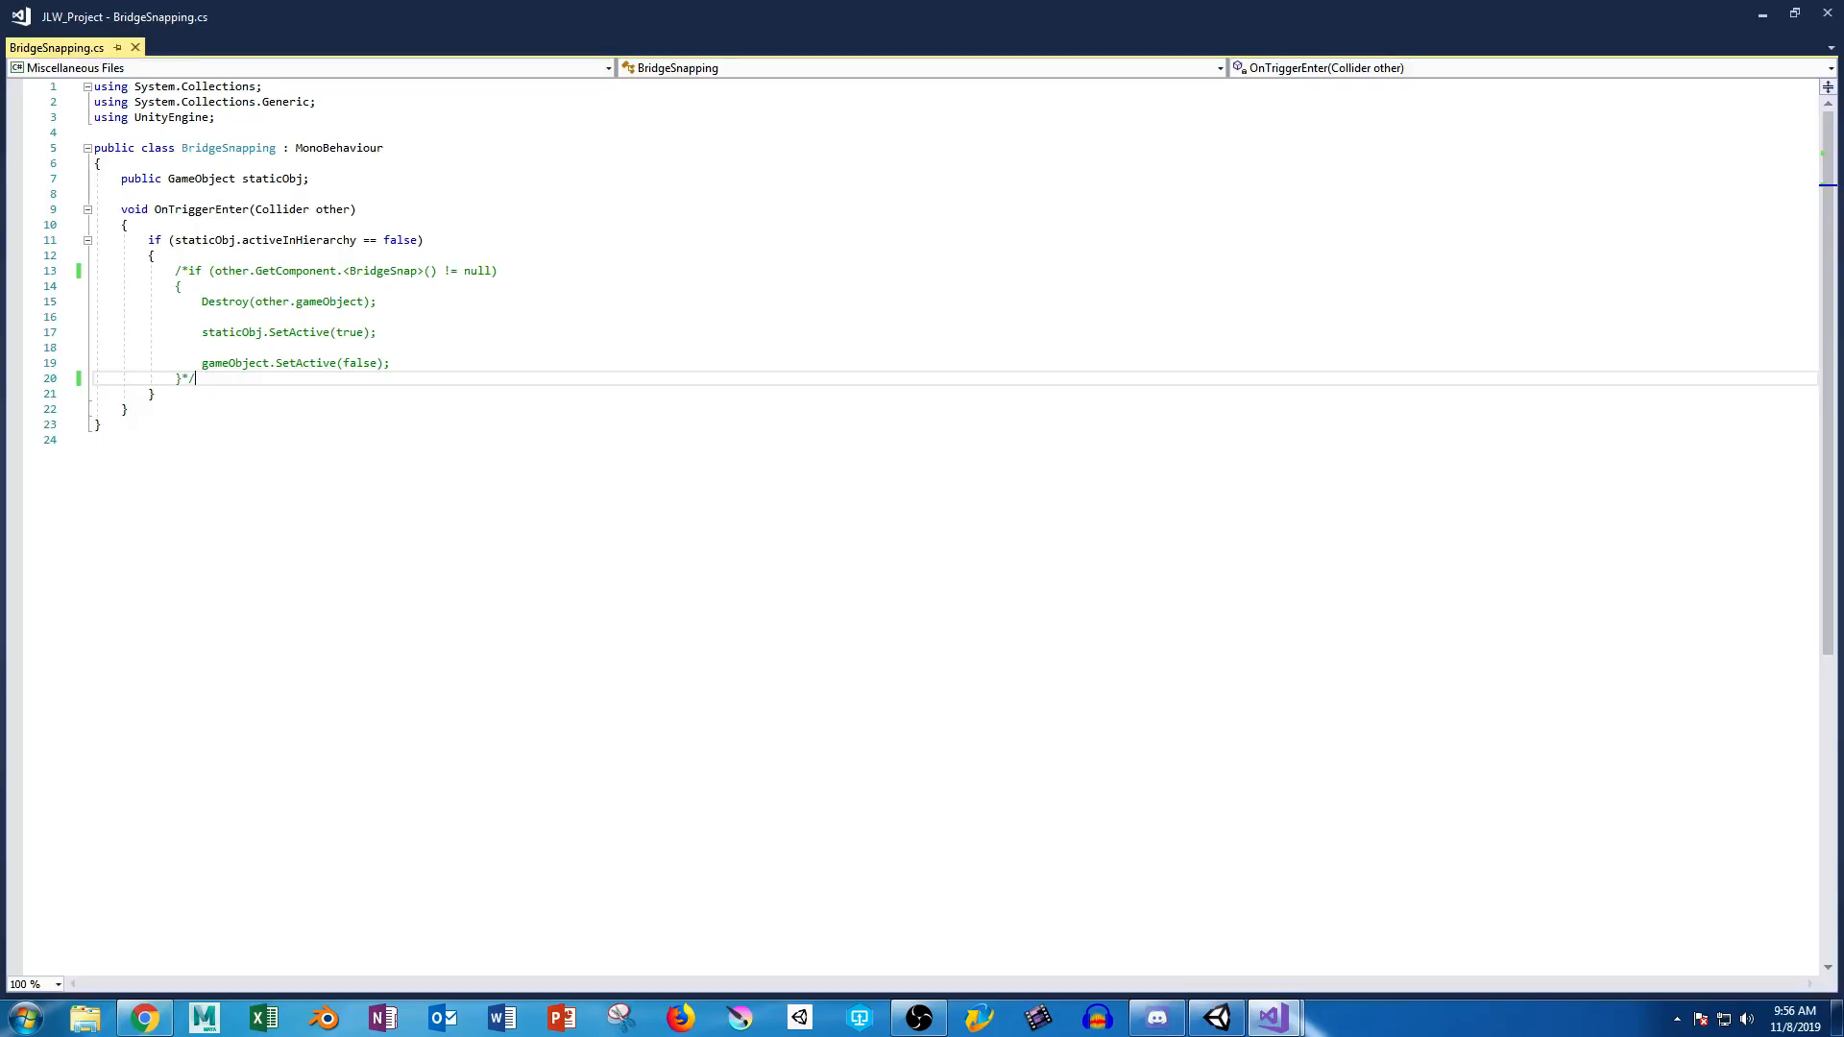
key("BackSpace")
key("BackSpace")
left_click(188, 271)
key("BackSpace")
key("BackSpace")
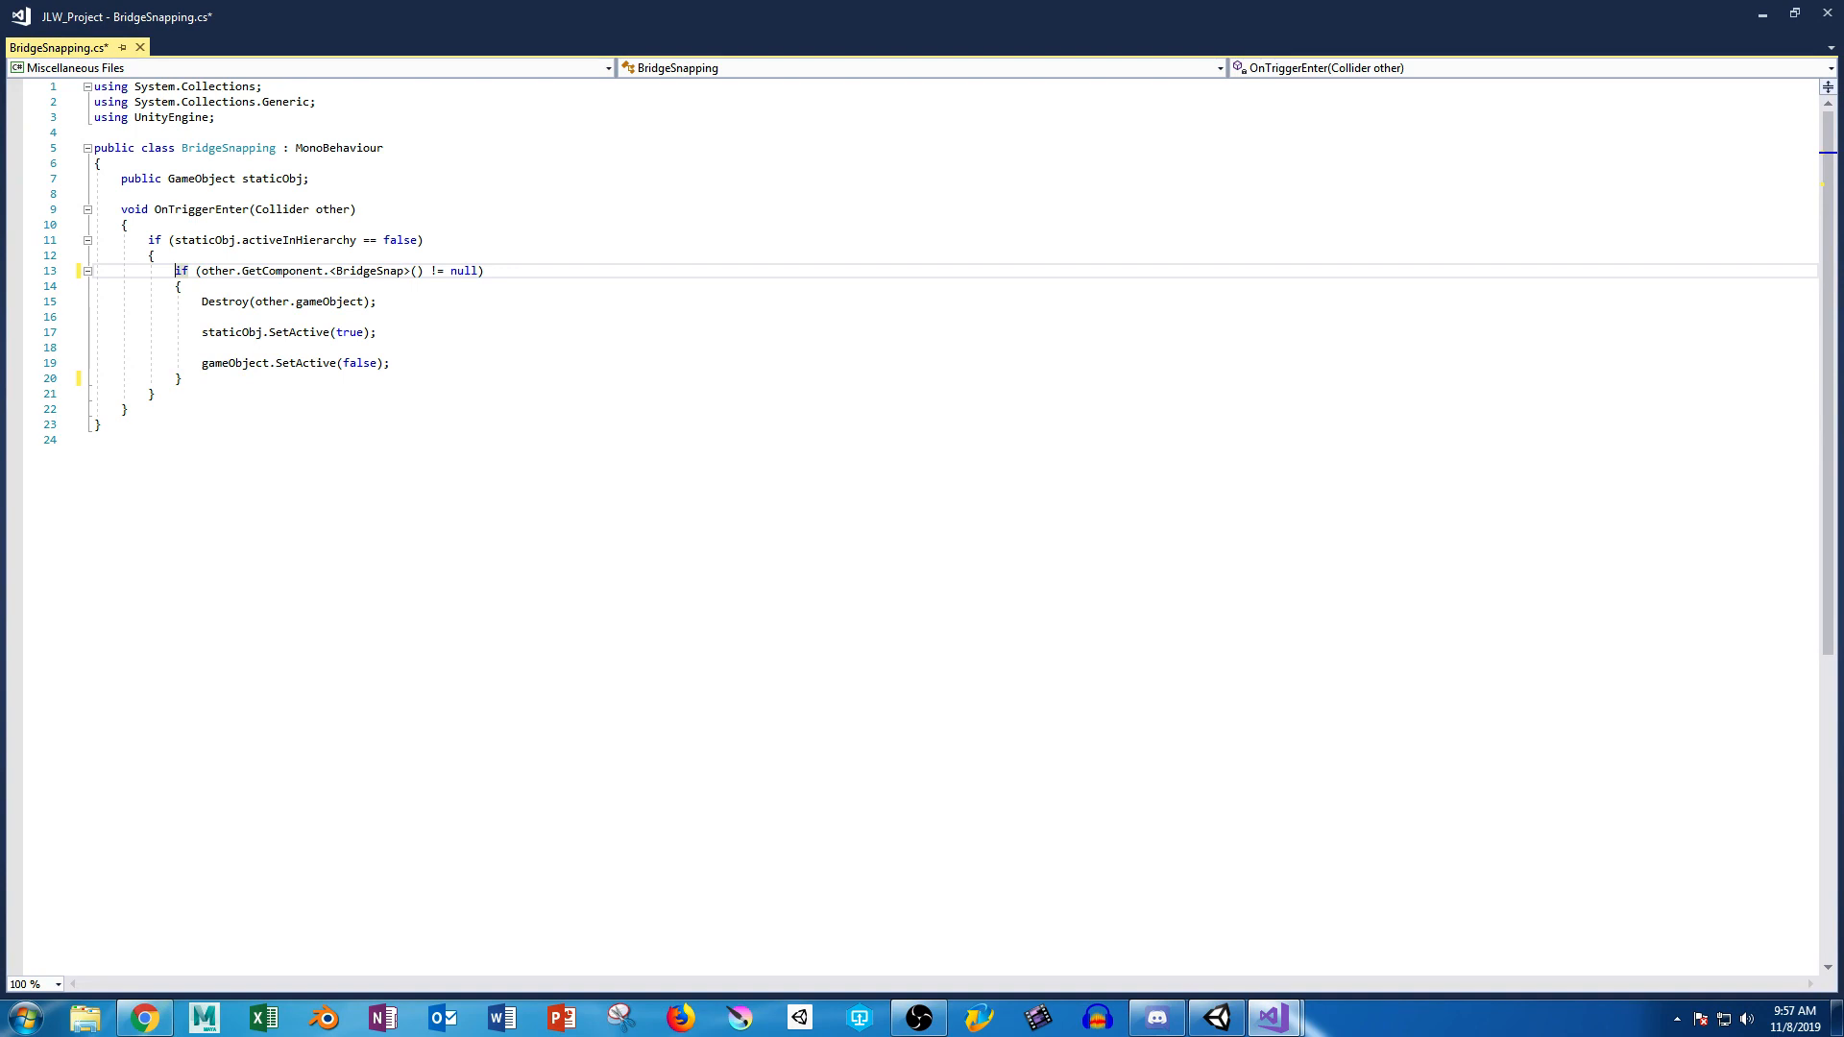
Try changing the component type in the inner condition to Snap, and undo that edit.
left_click(378, 302)
mouse_move(334, 272)
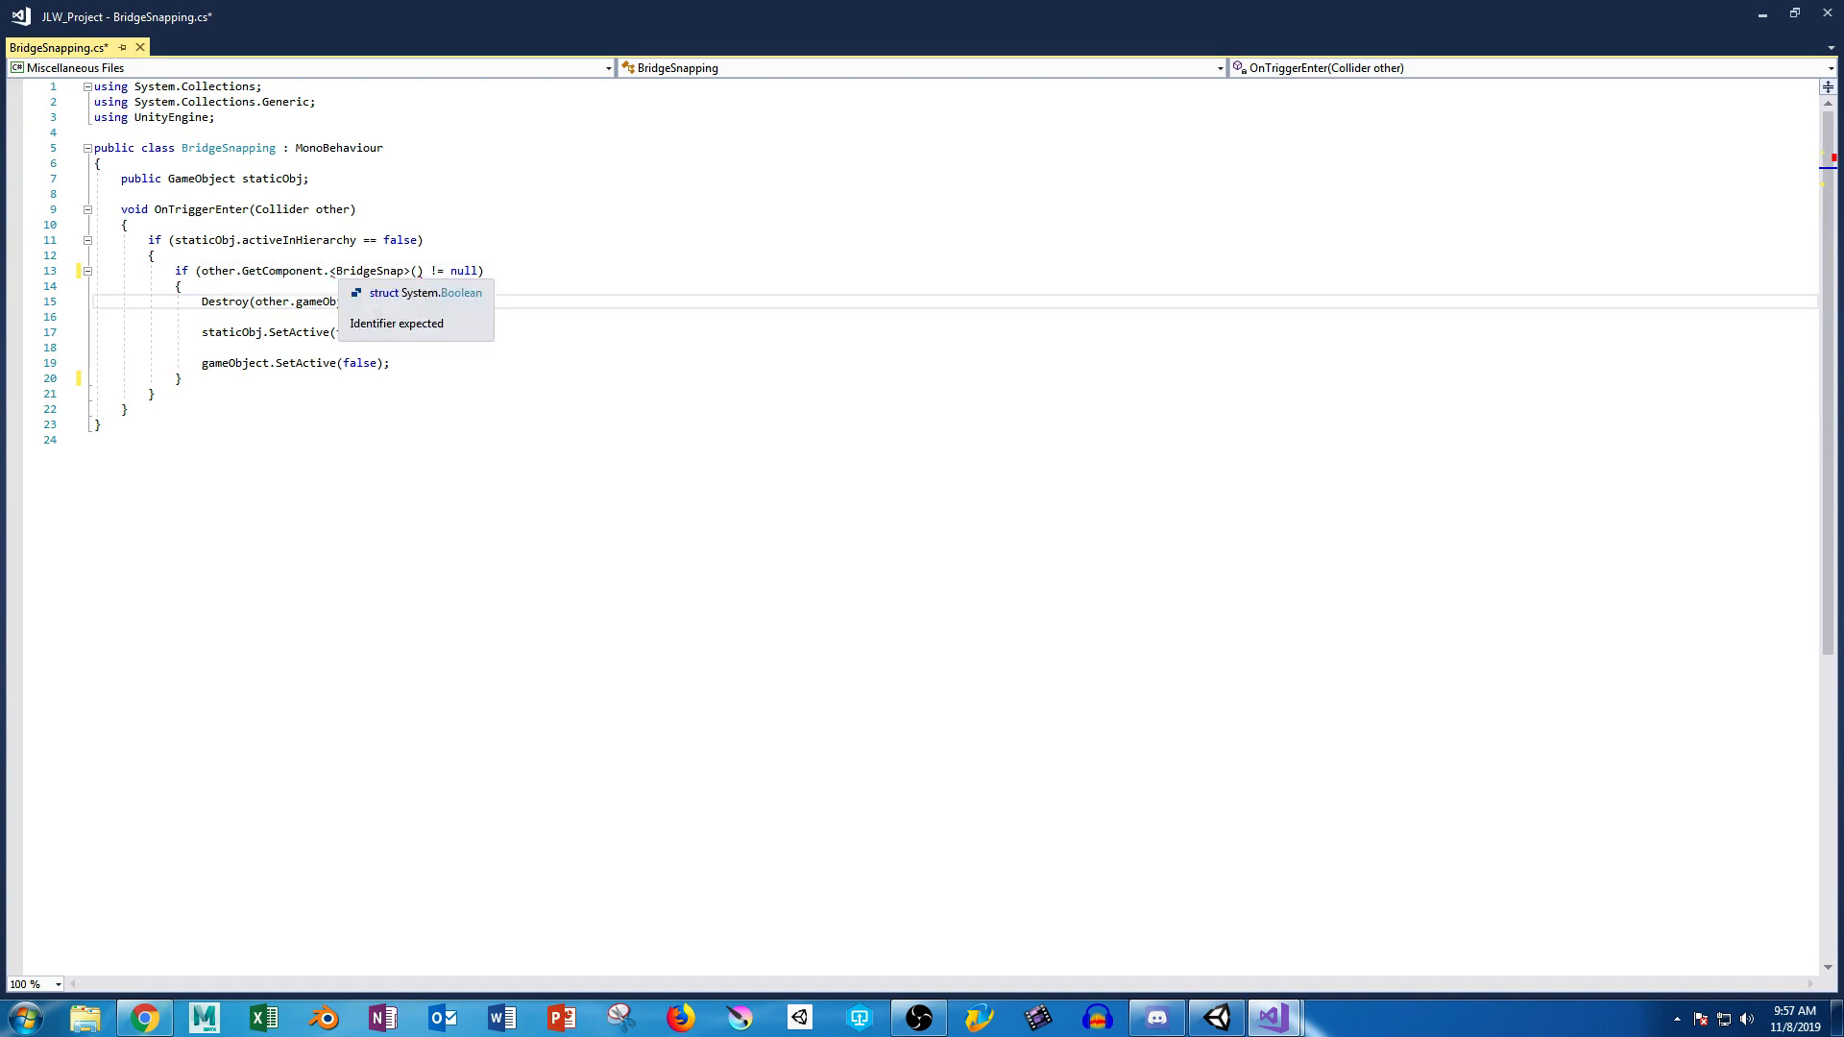
left_click_drag(335, 273, 377, 272)
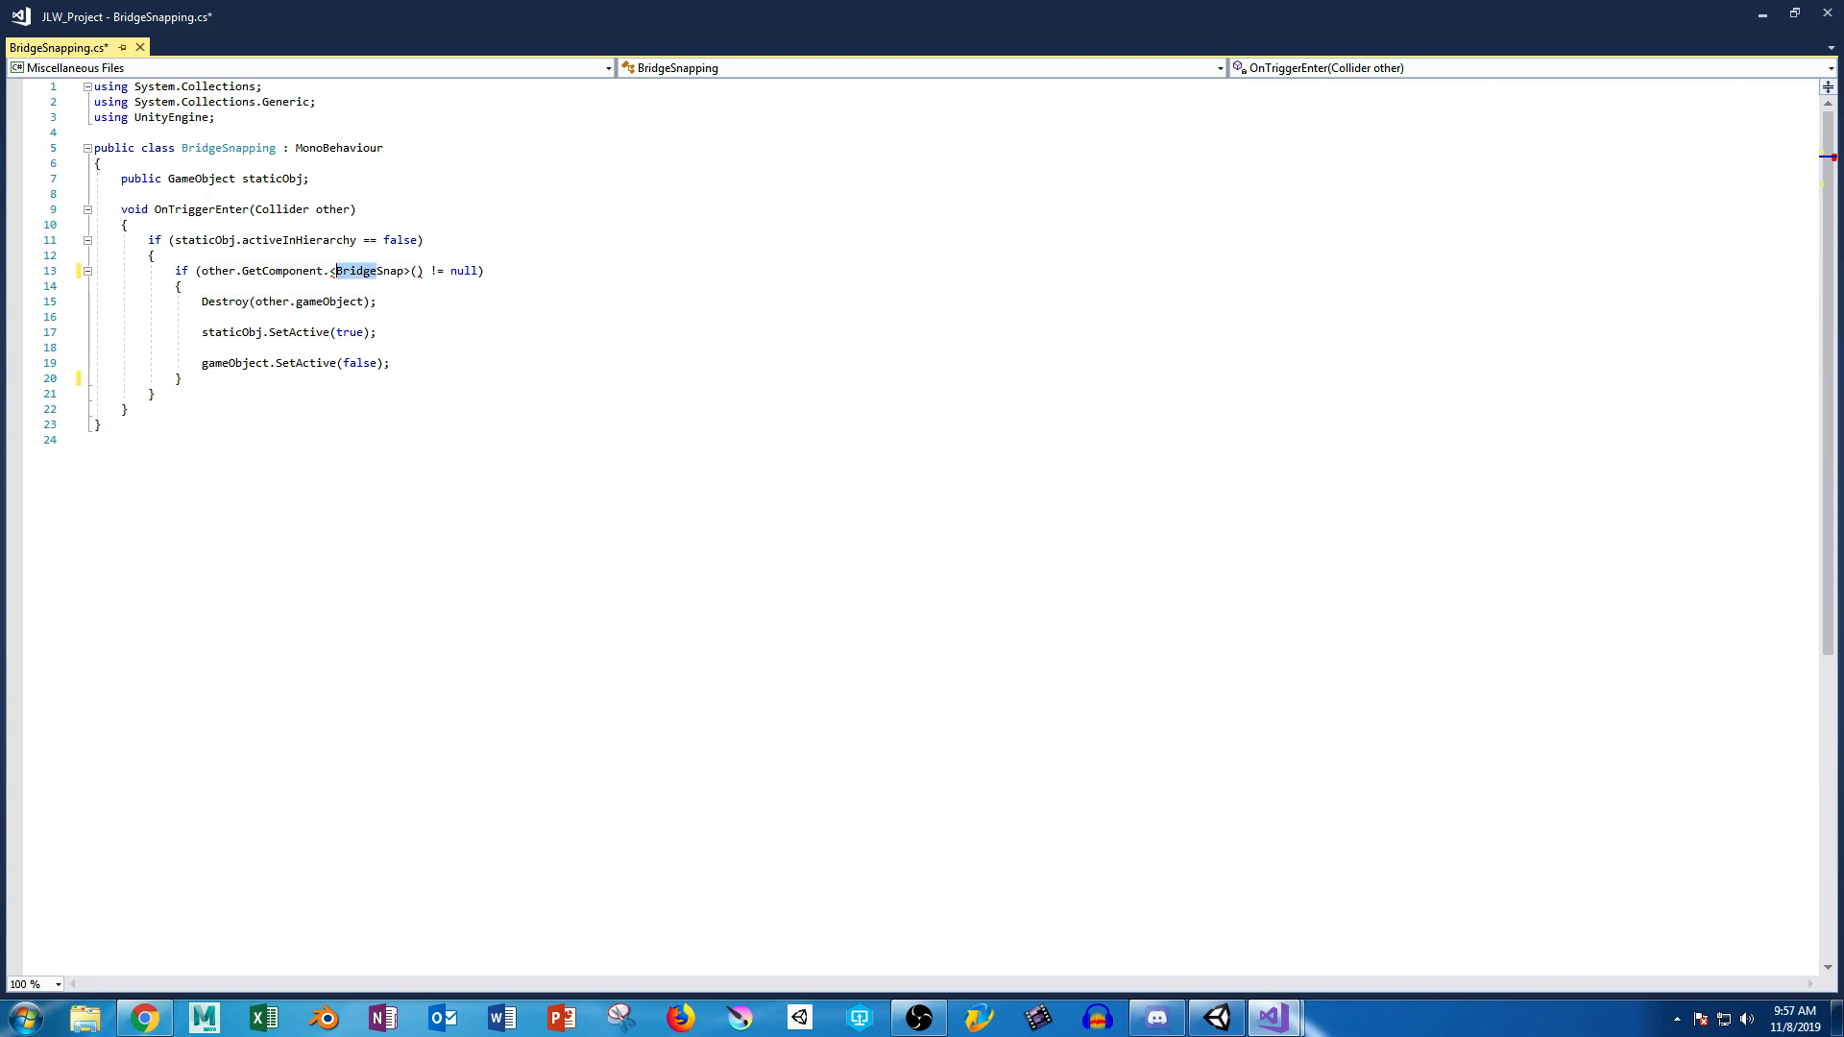
key("BackSpace")
left_click(202, 348)
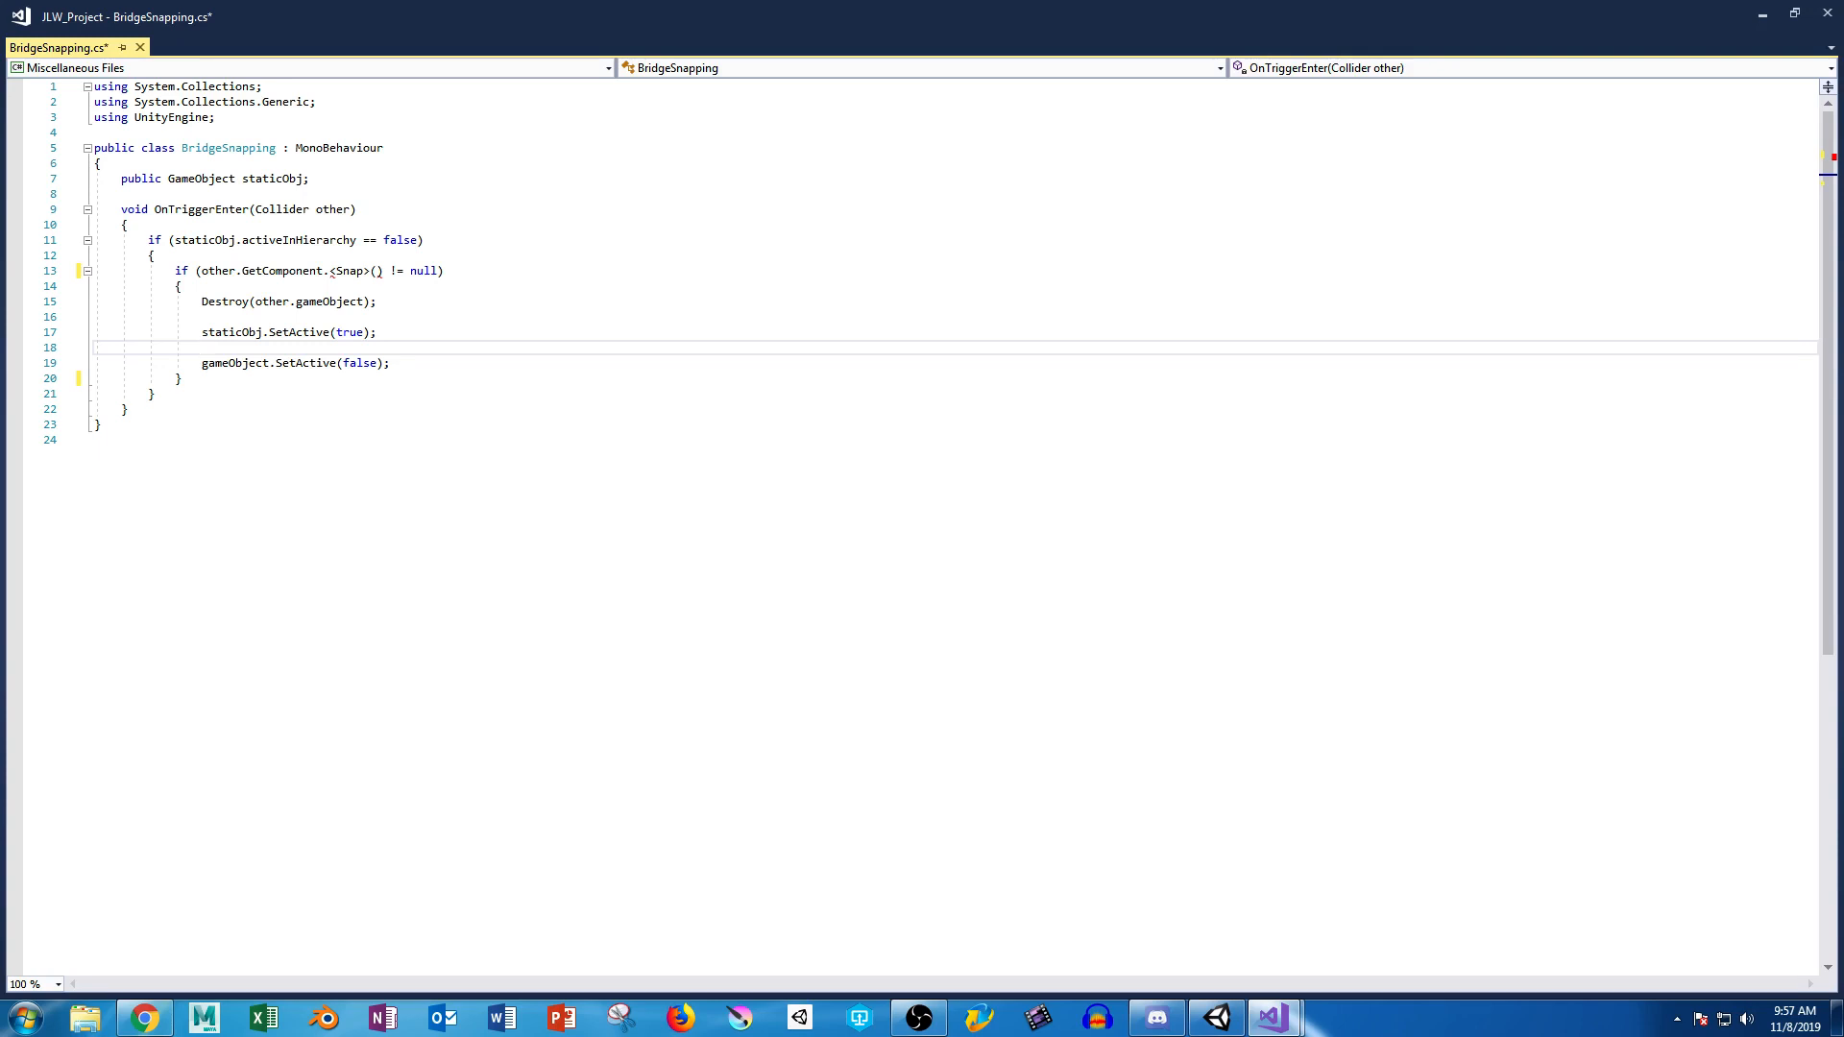
key("ctrl+z")
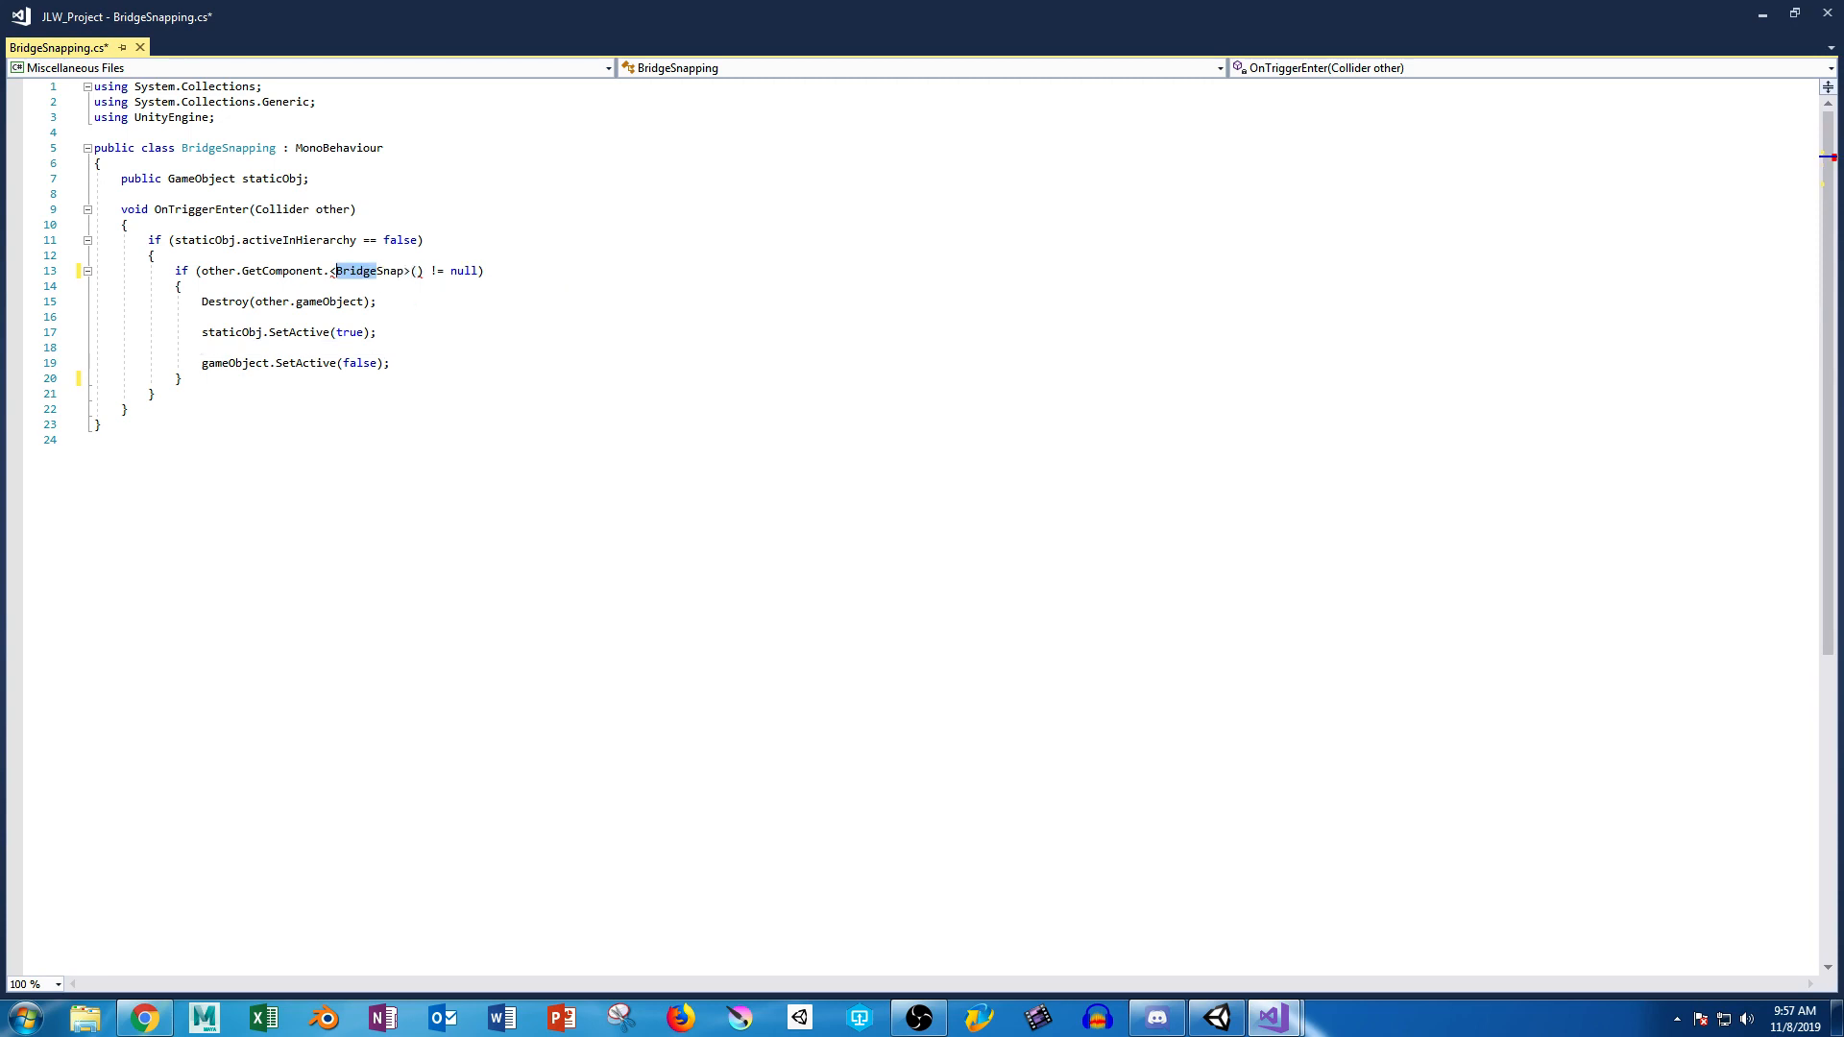
Correct the inner condition to other.GetComponent<BridgeSnap>() != null by removing the stray period, then save the script and return to Unity.
left_click(331, 271)
key("BackSpace")
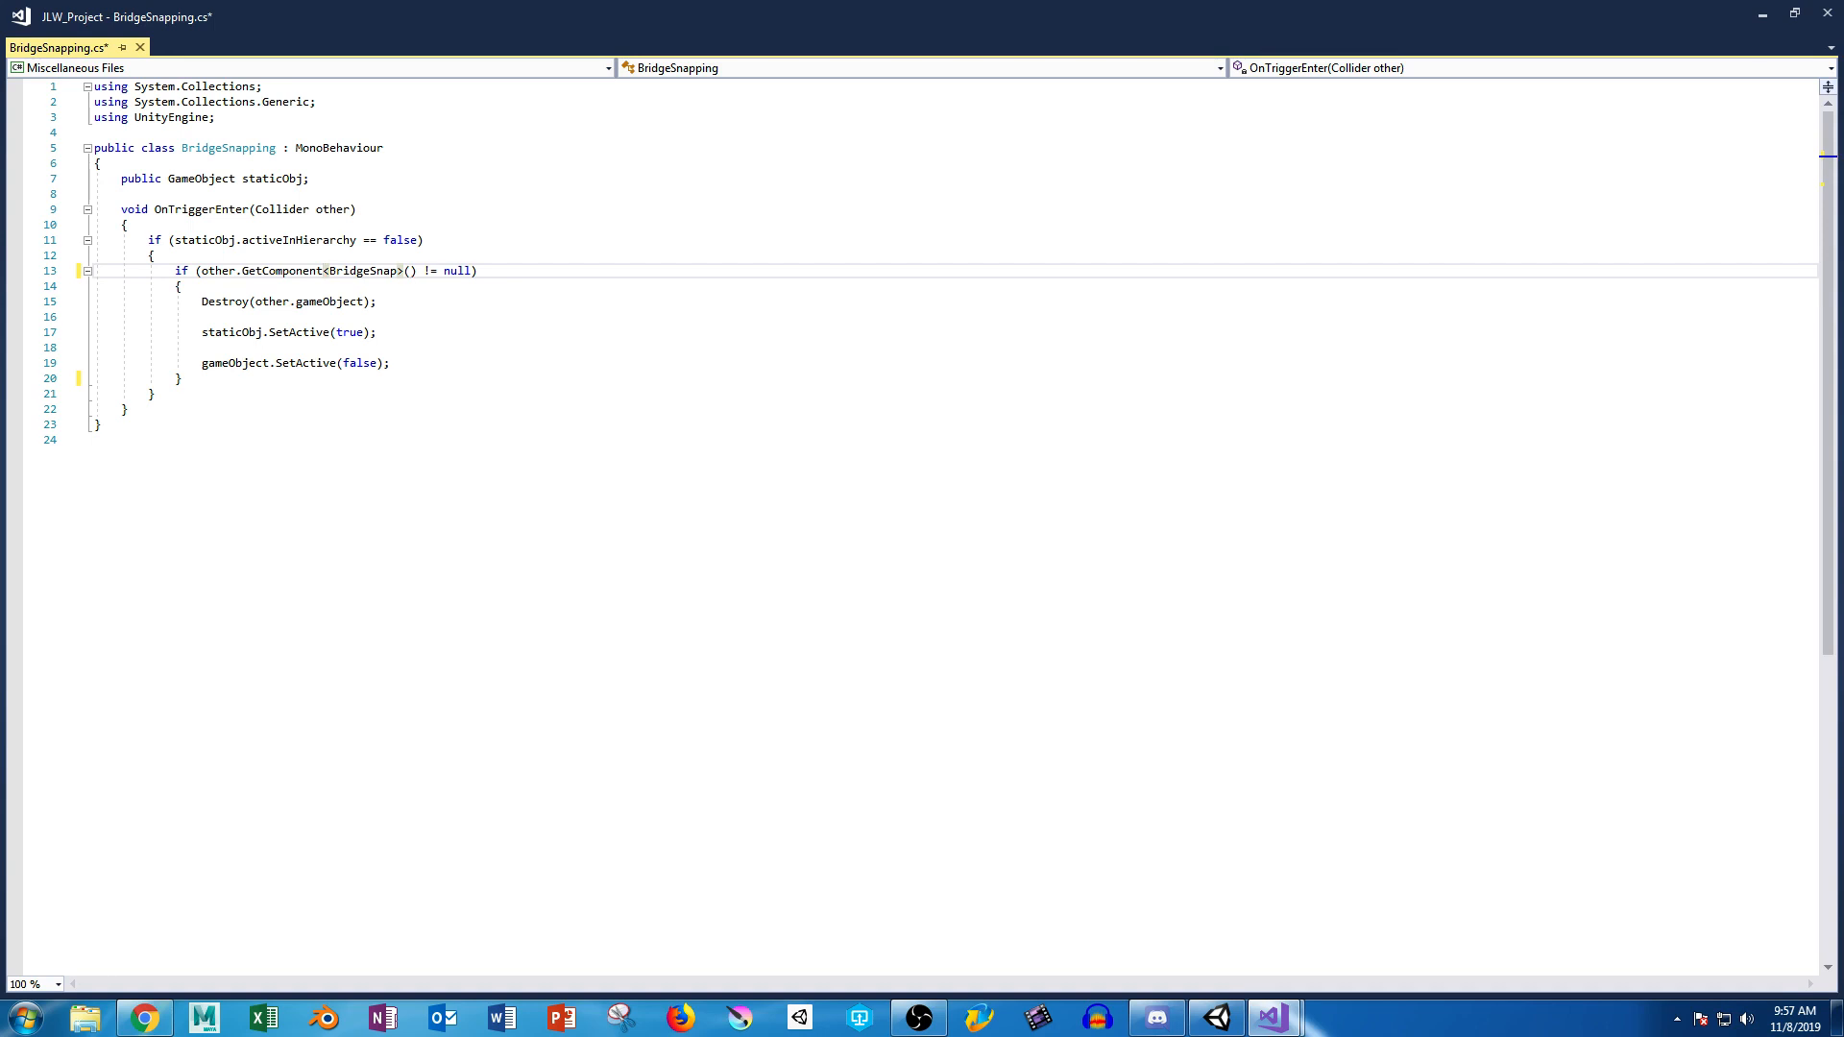
key("ctrl+s")
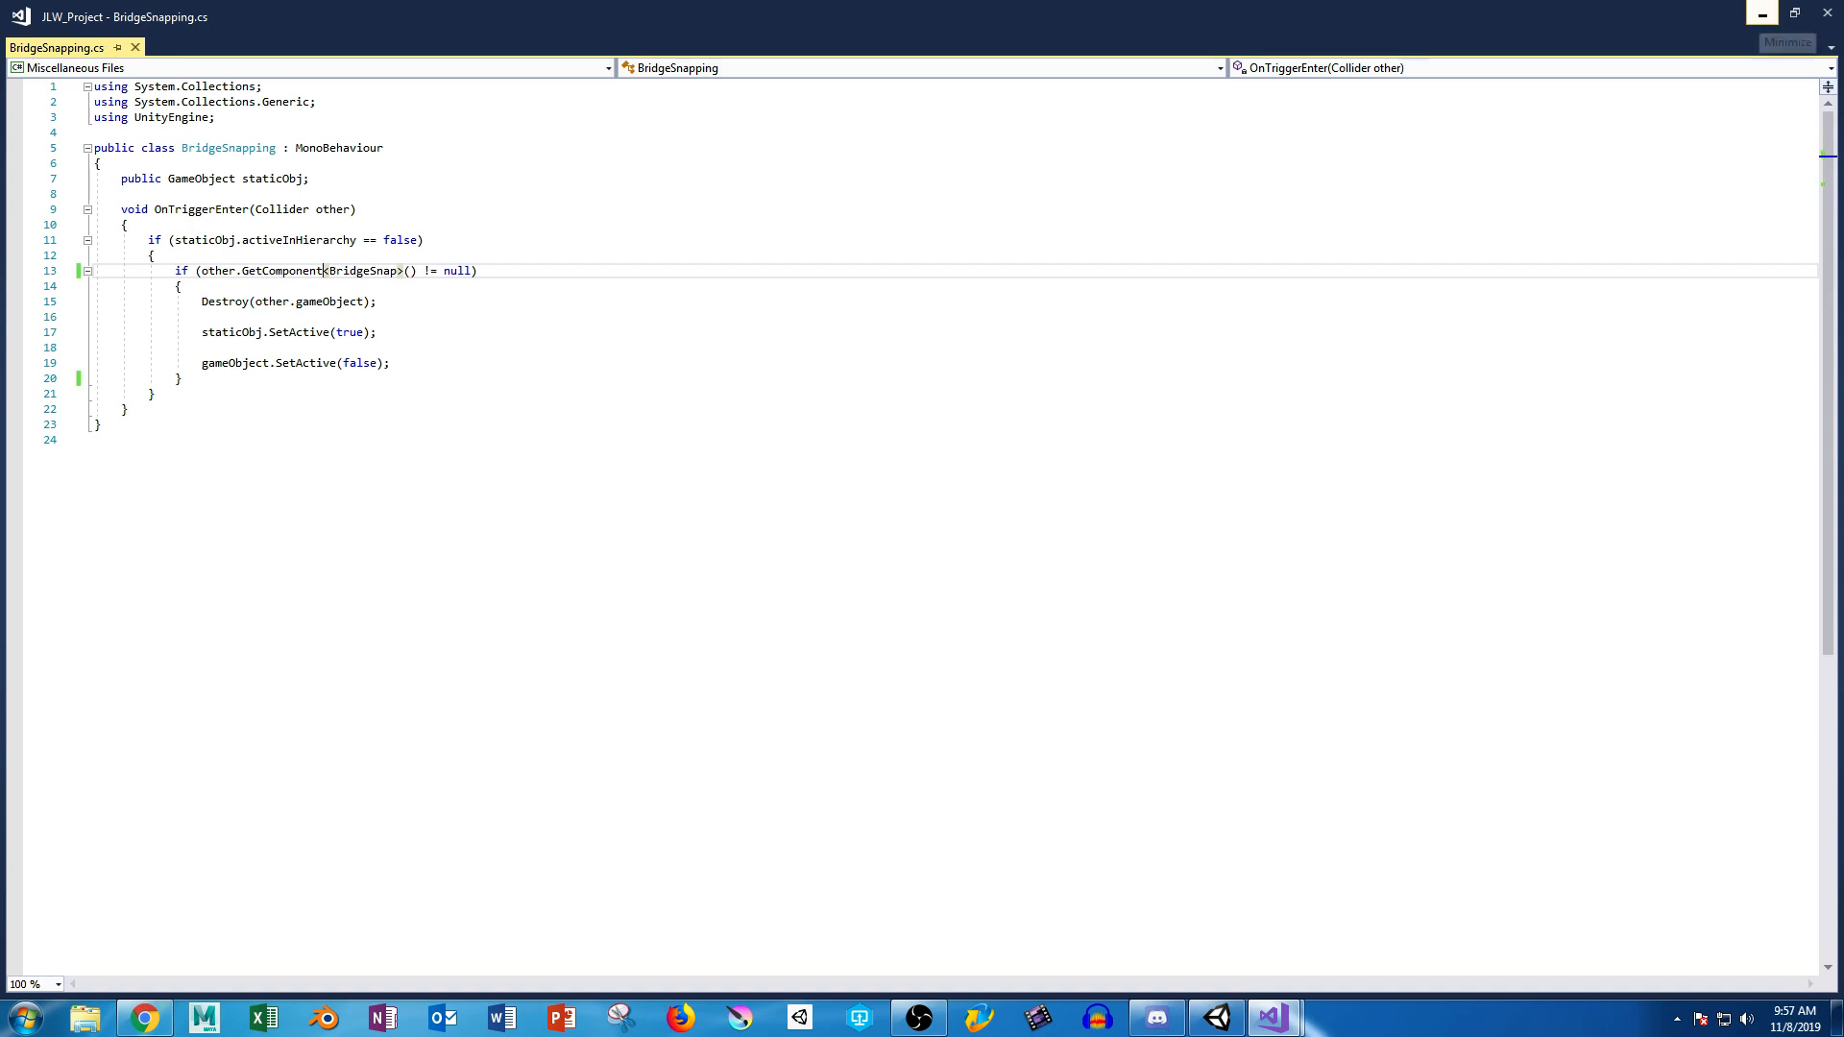
left_click(1764, 14)
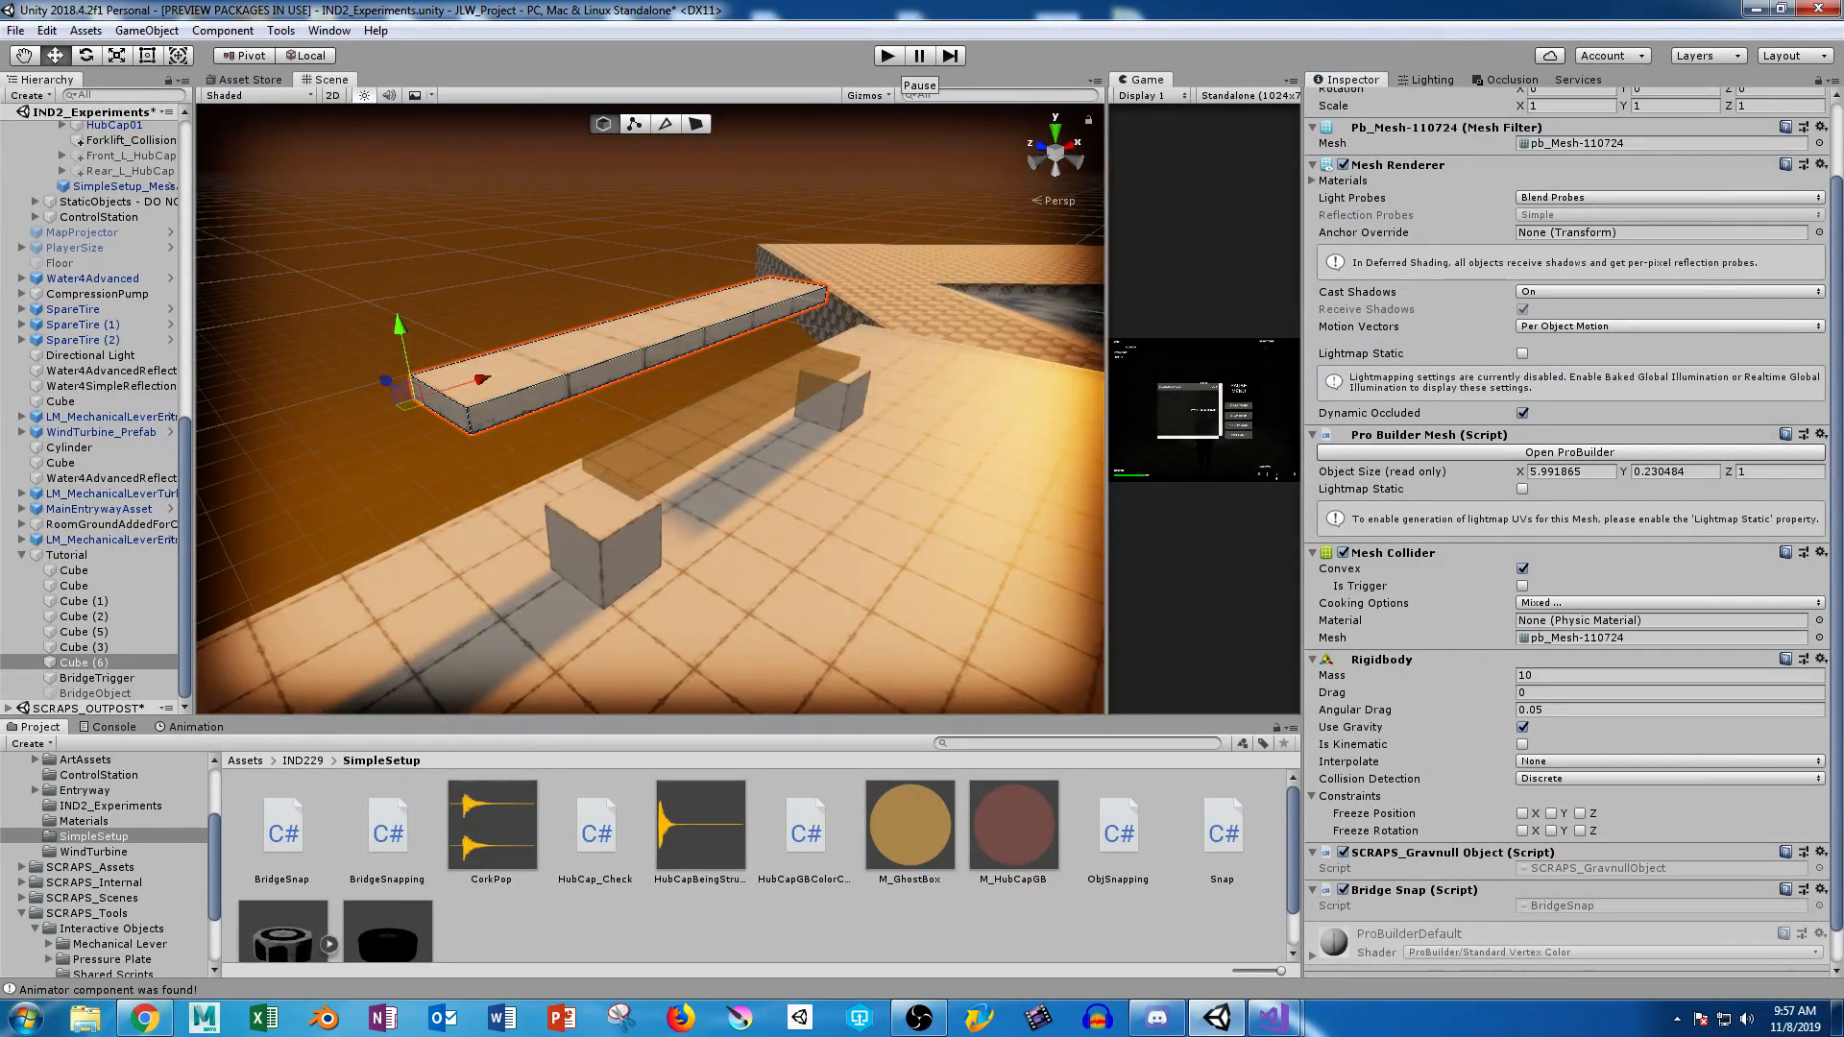
Run the scene in play mode to test the bridge block falling onto the bridge trigger, and stop it.
left_click(919, 56)
left_click(888, 56)
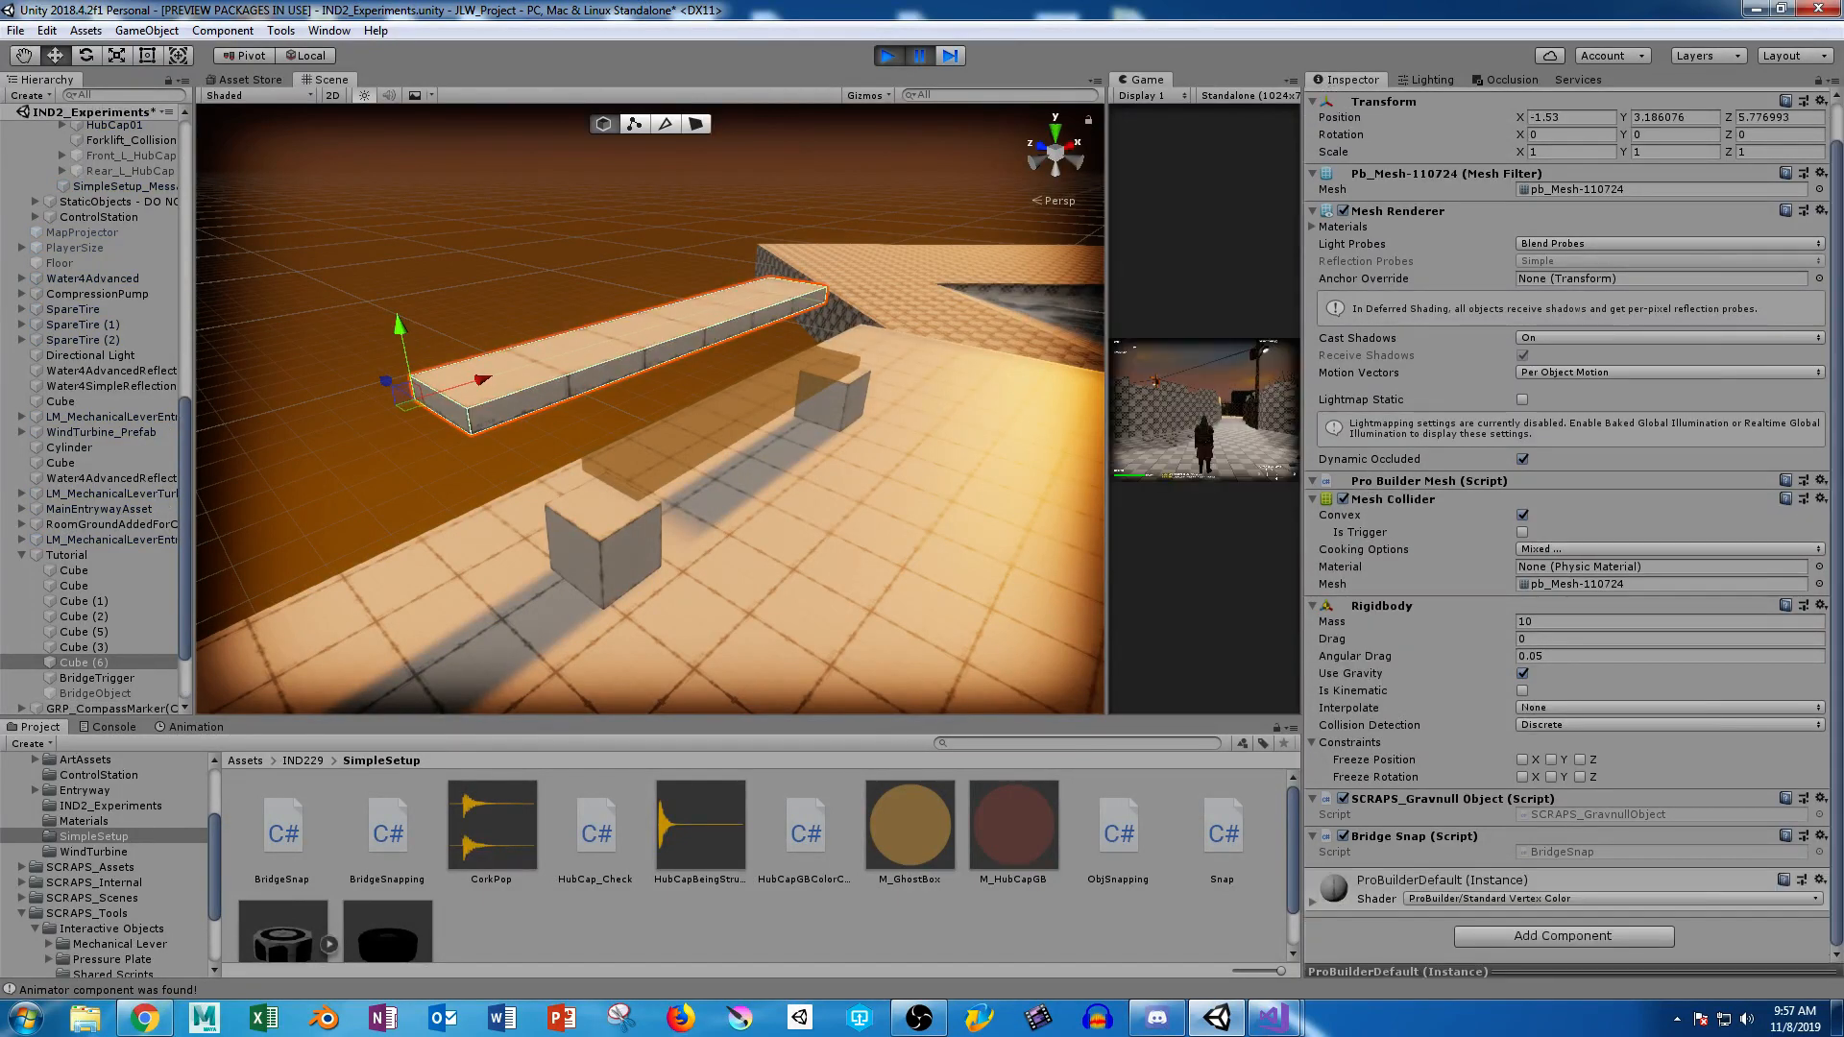
left_click(919, 56)
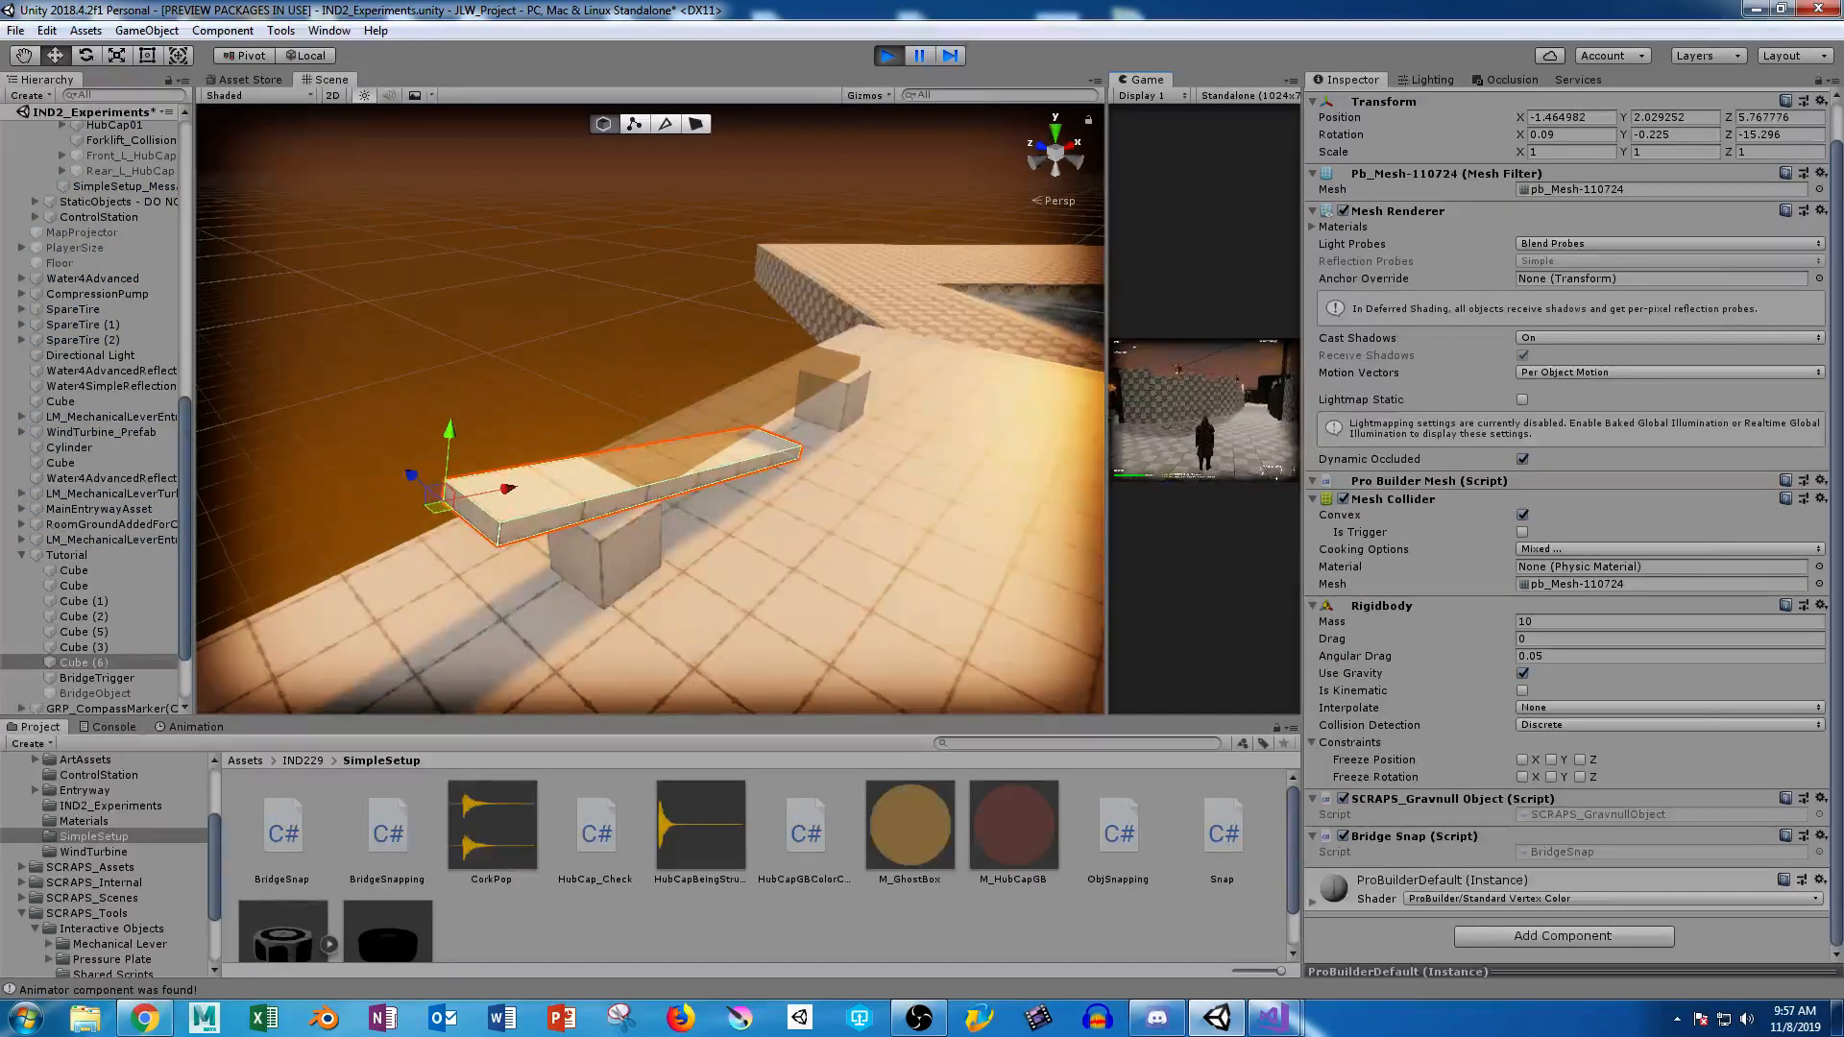
key("Escape")
key("ctrl+p")
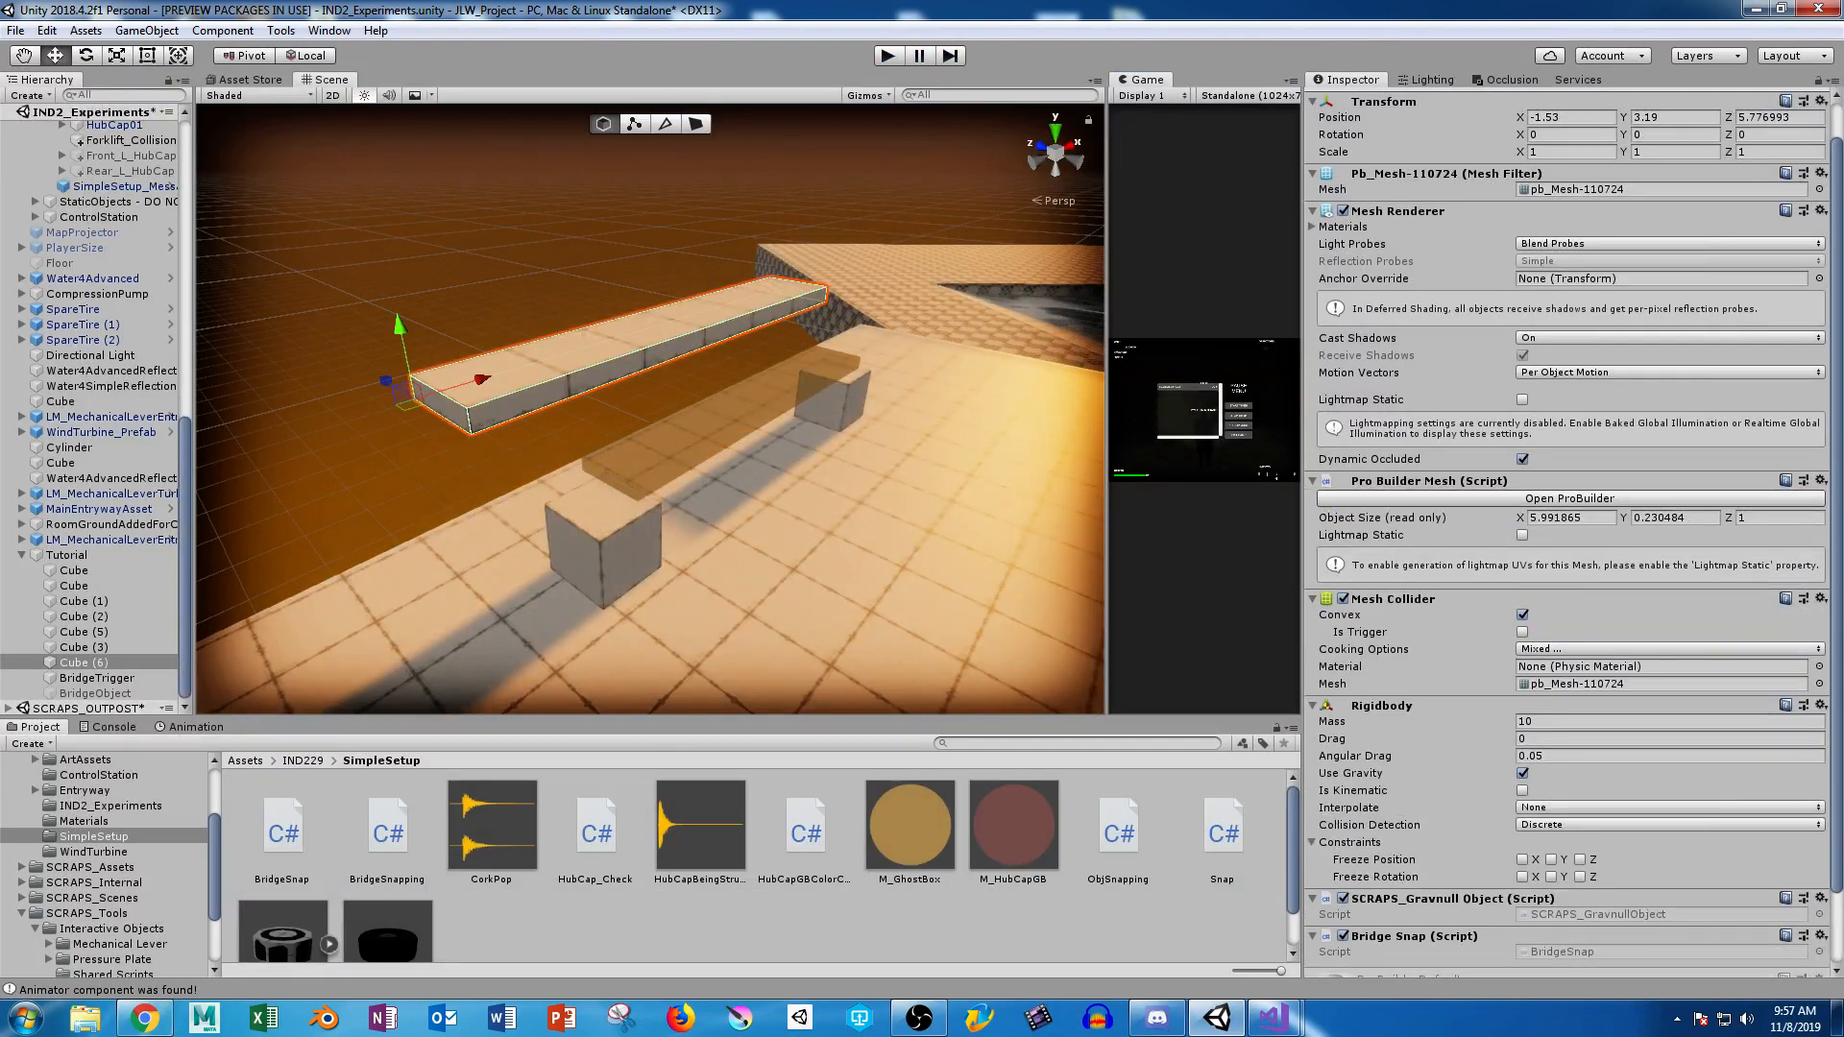
Compare the components of Cube (6) and the bridge objects with those of the forklift's Rear_L_Tire.
scroll(1566, 534, "down", 3)
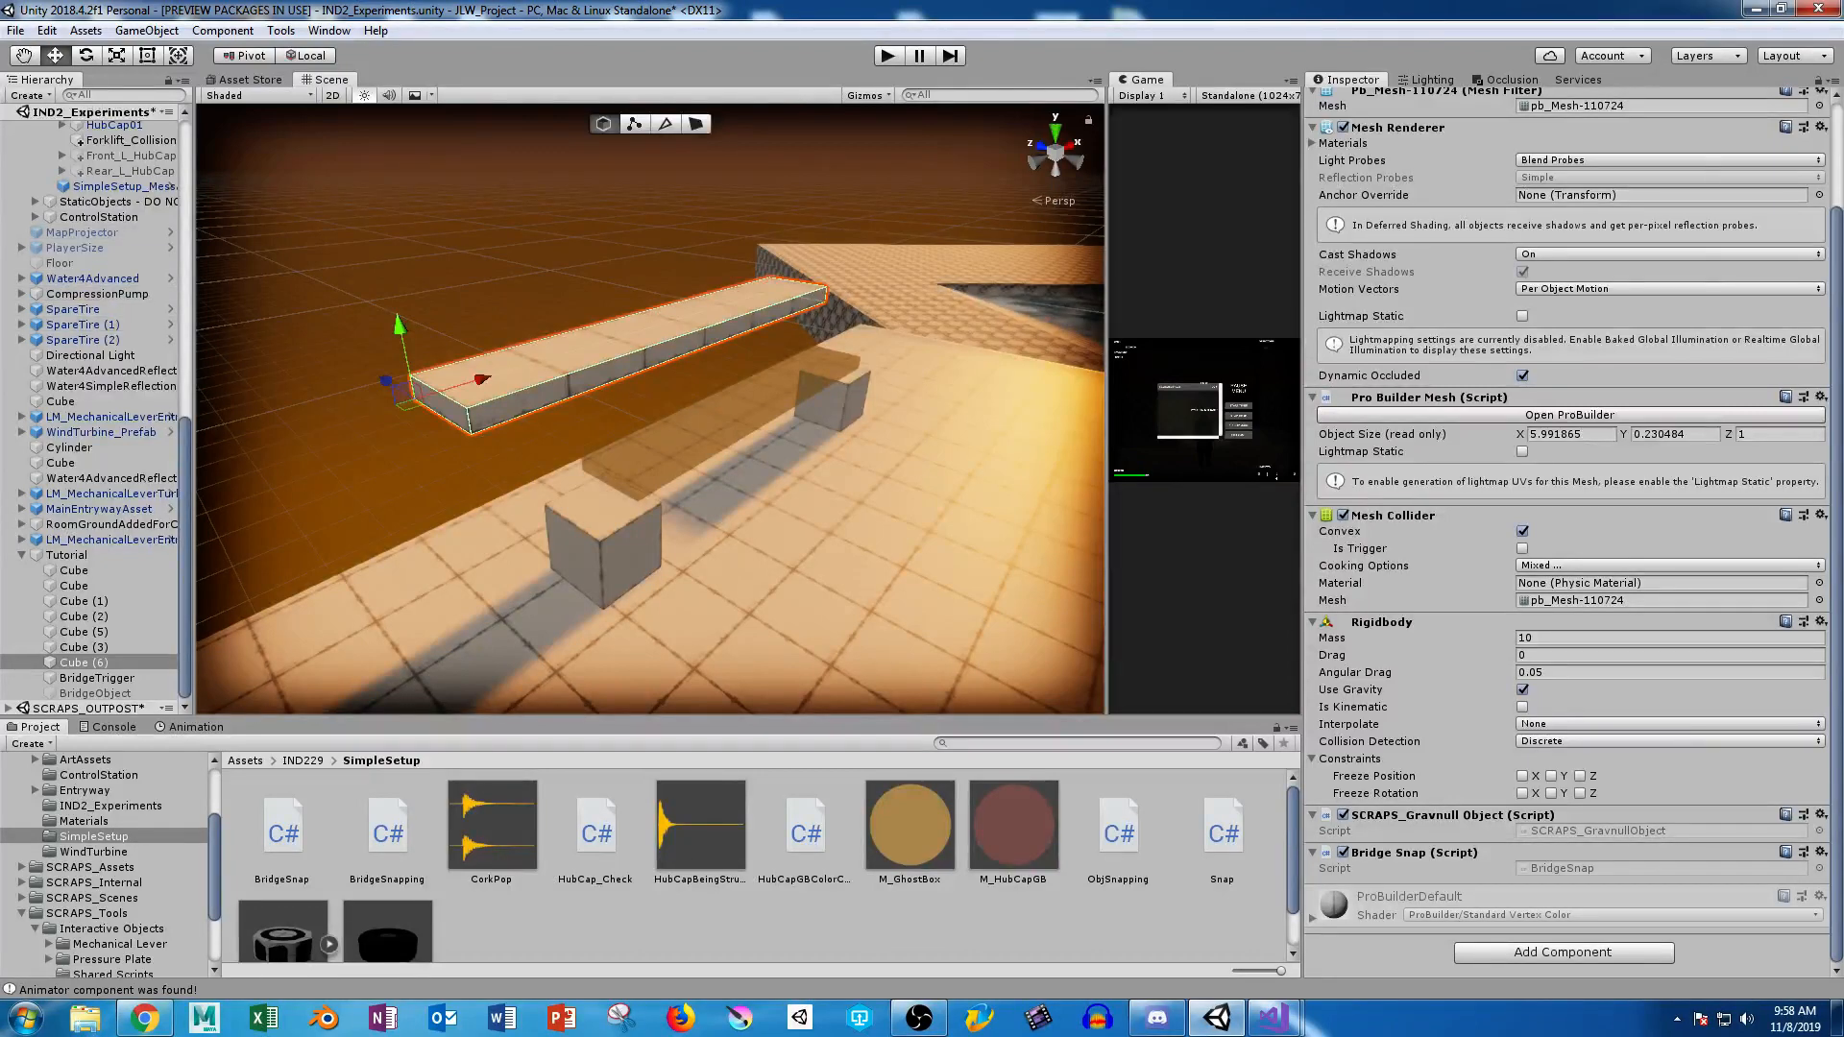
left_click(95, 693)
scroll(115, 252, "up", 3)
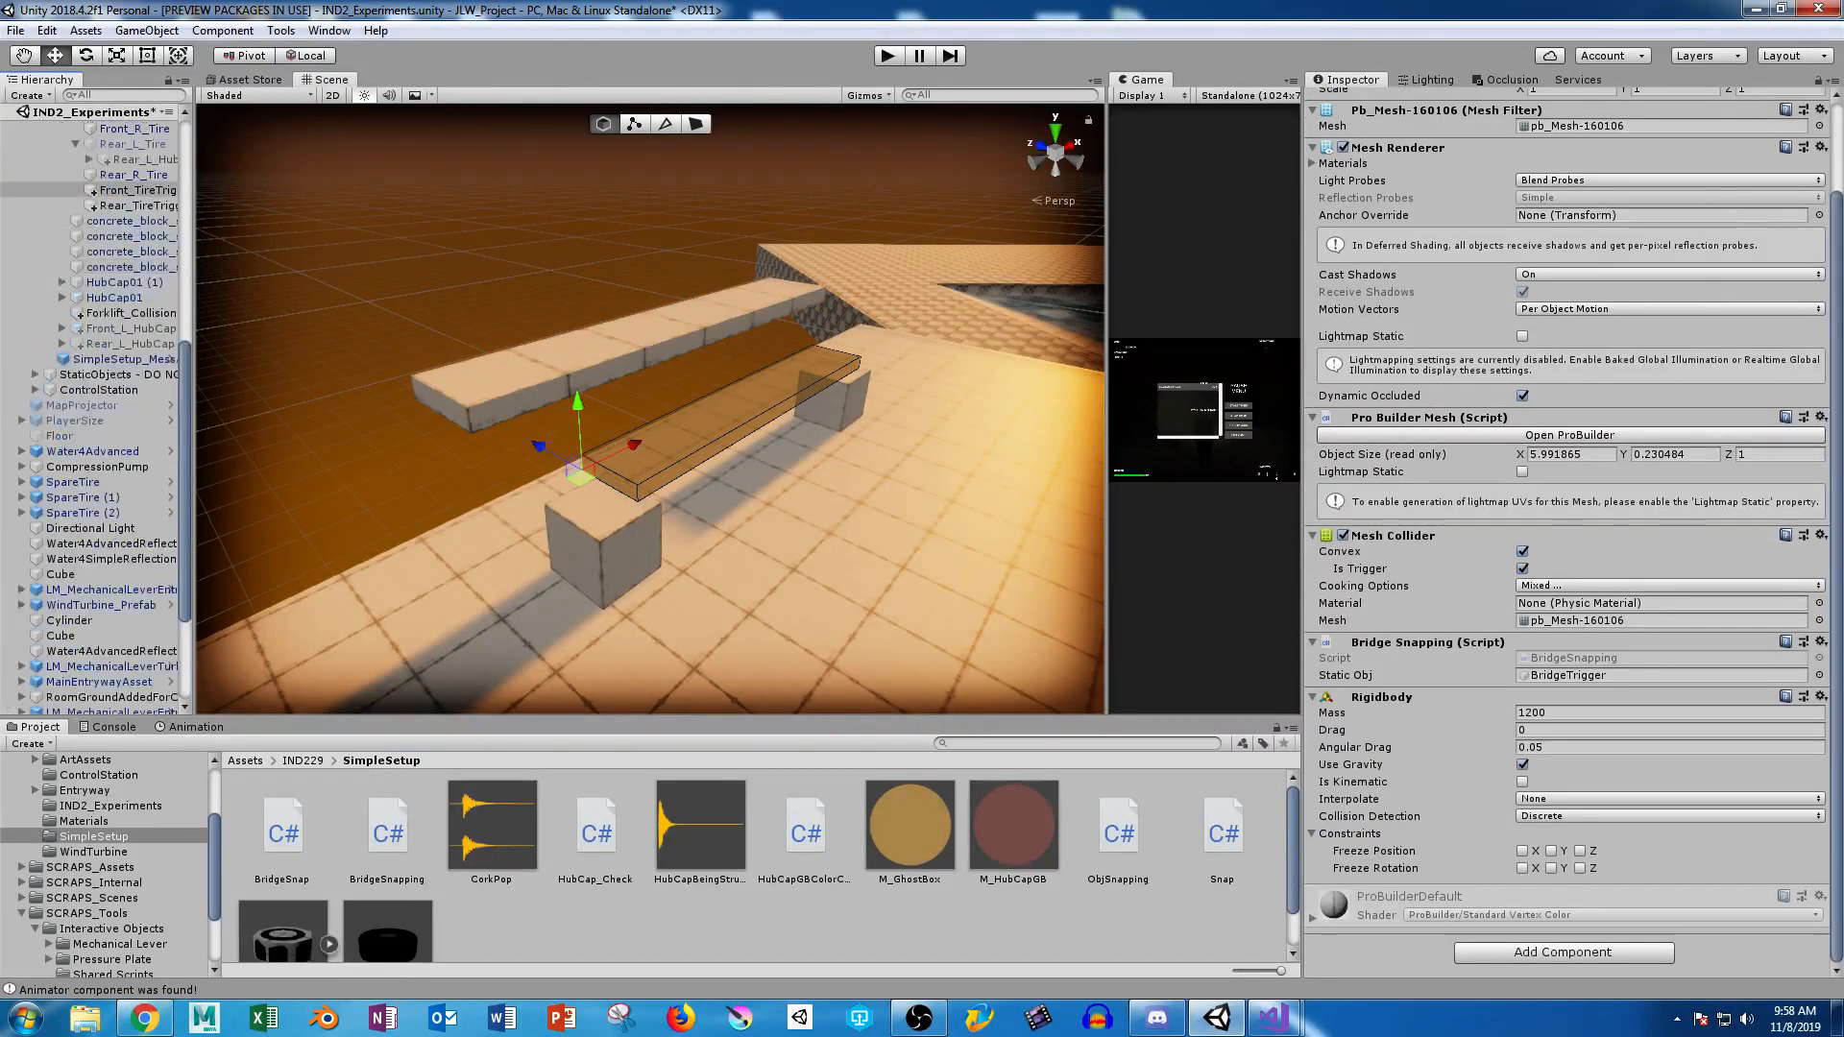
left_click(133, 145)
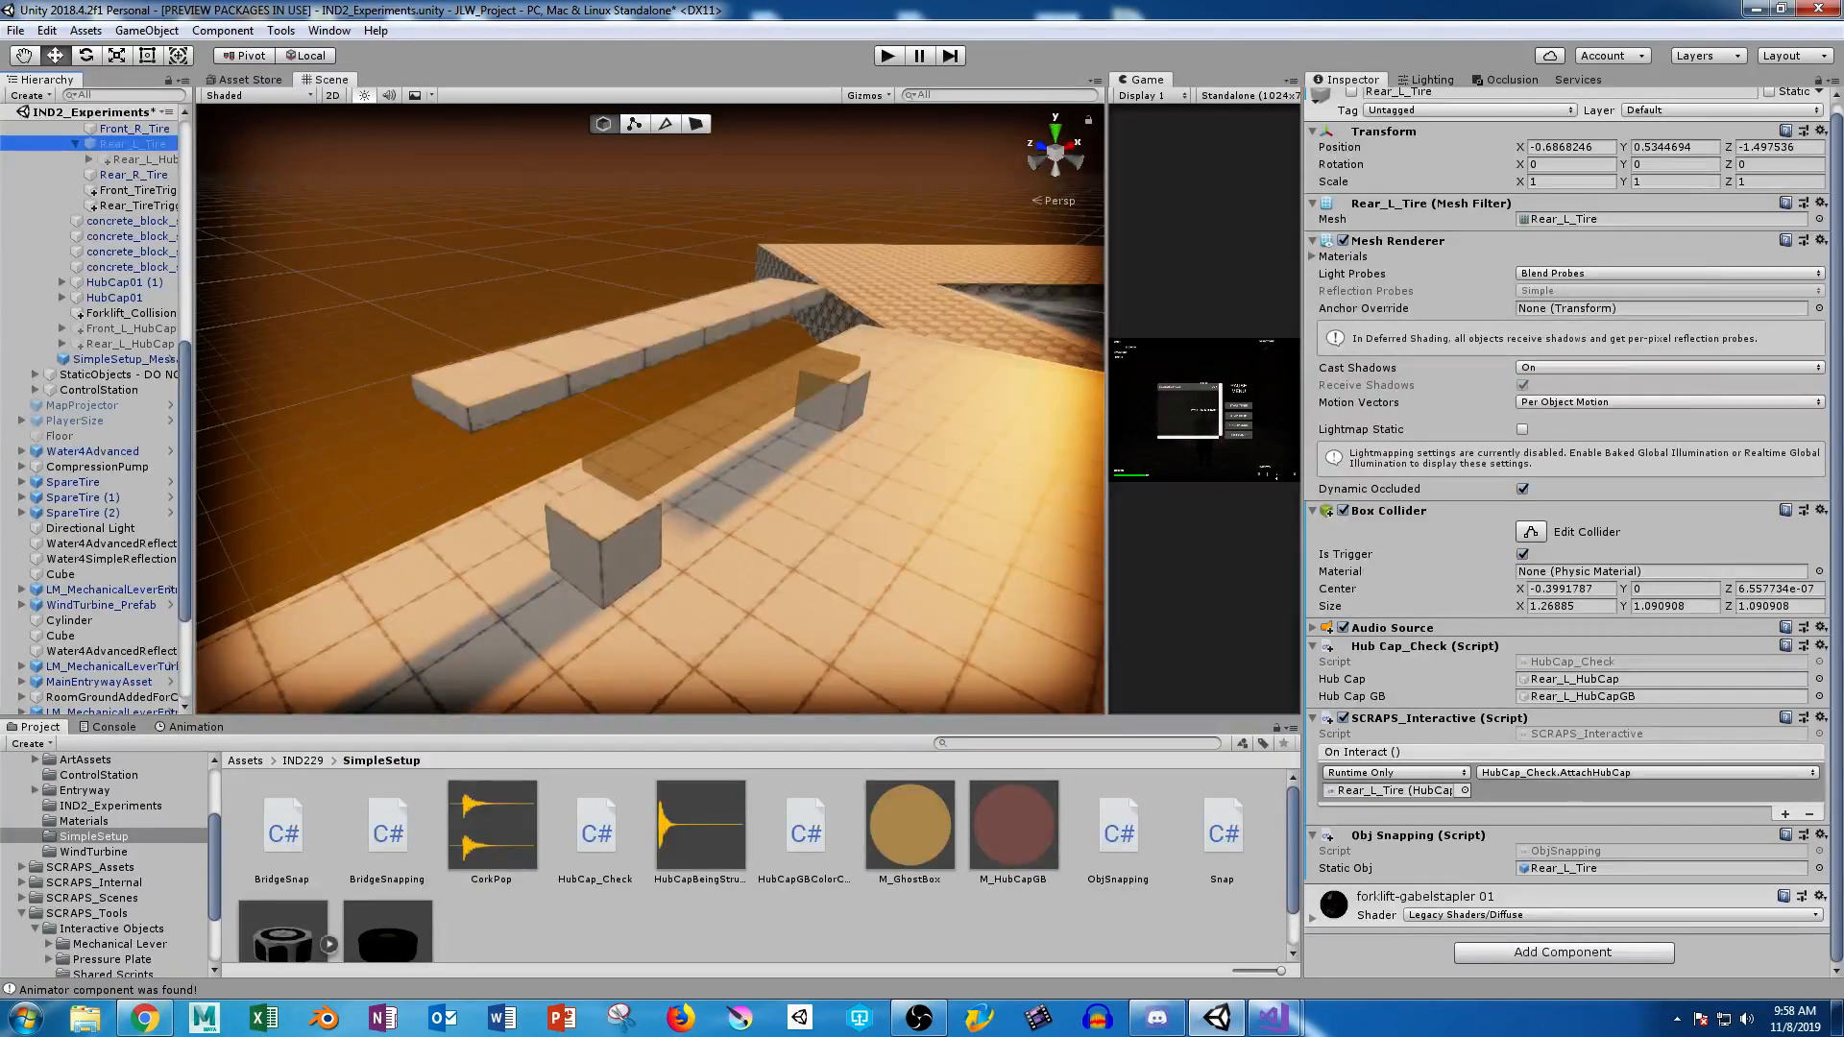
Replace the class contents of BridgeSnapping.cs with the staticObj field and OnTriggerEnter method copied from ObjSnapping.cs.
mouse_move(1272, 1018)
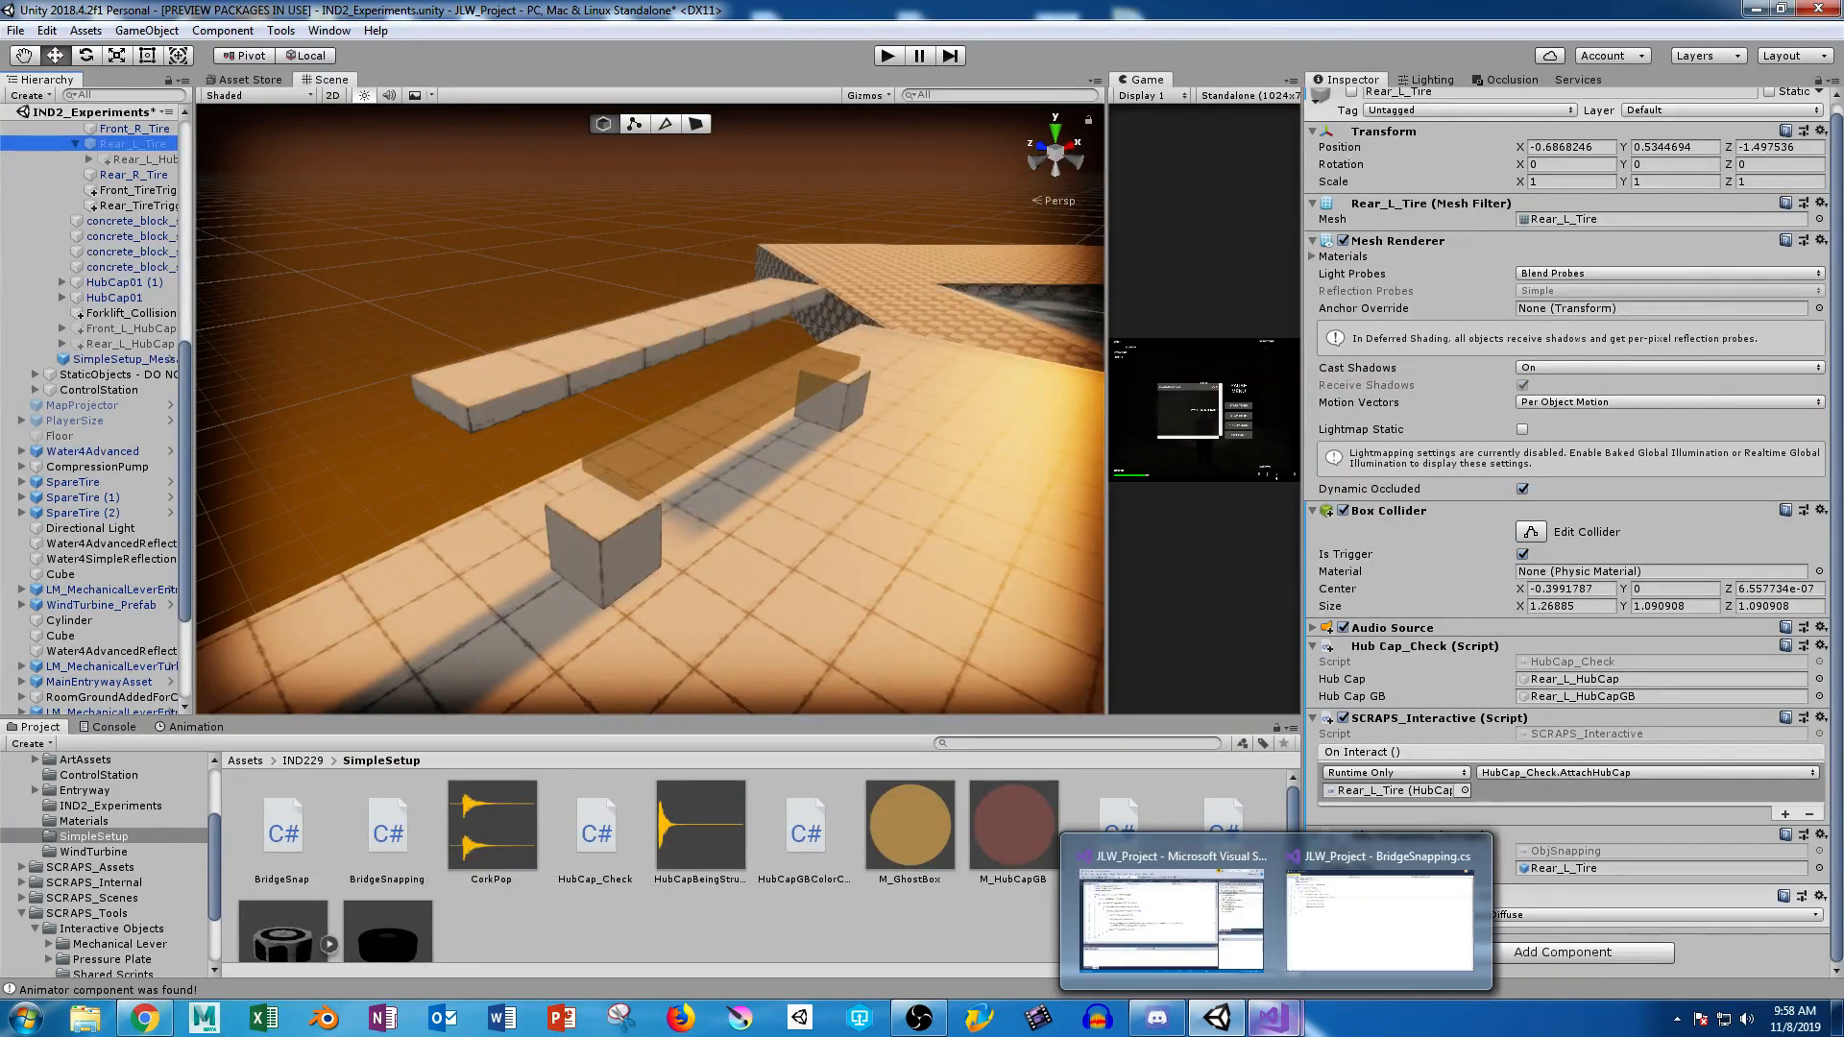
left_click(1381, 918)
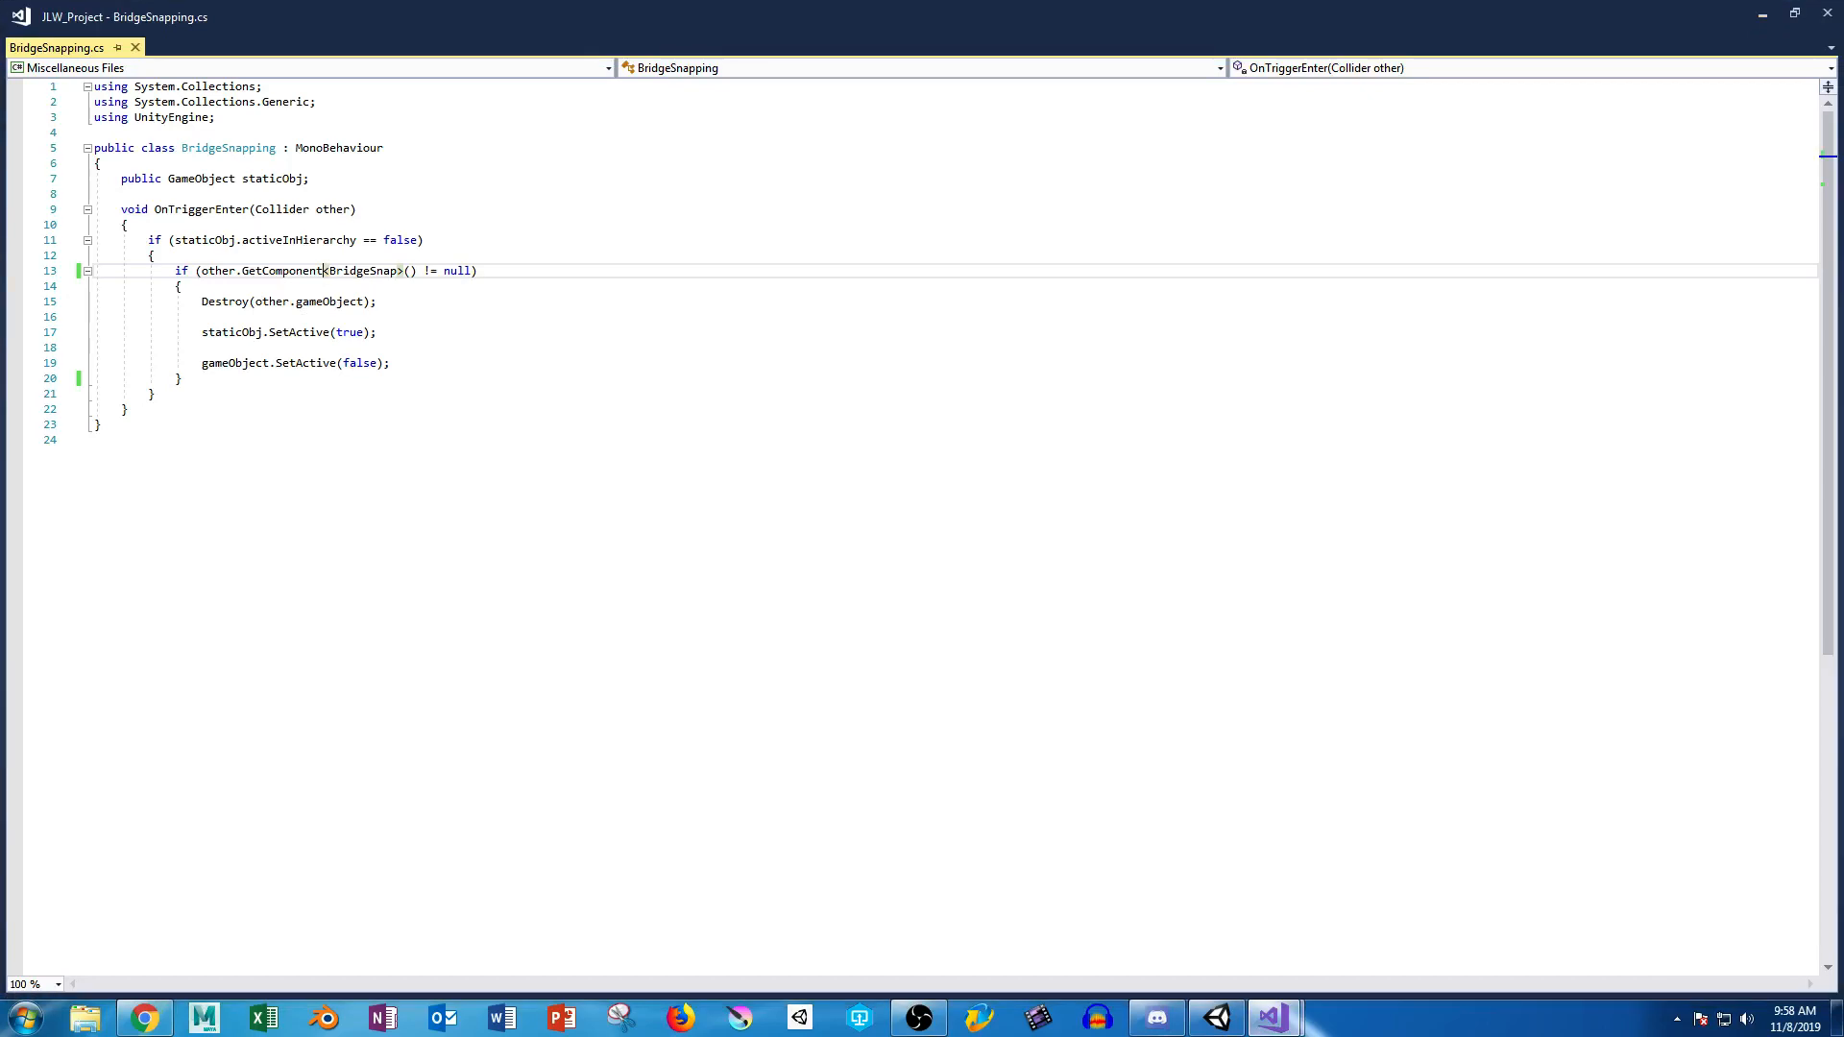
left_click_drag(1843, 20, 1837, 87)
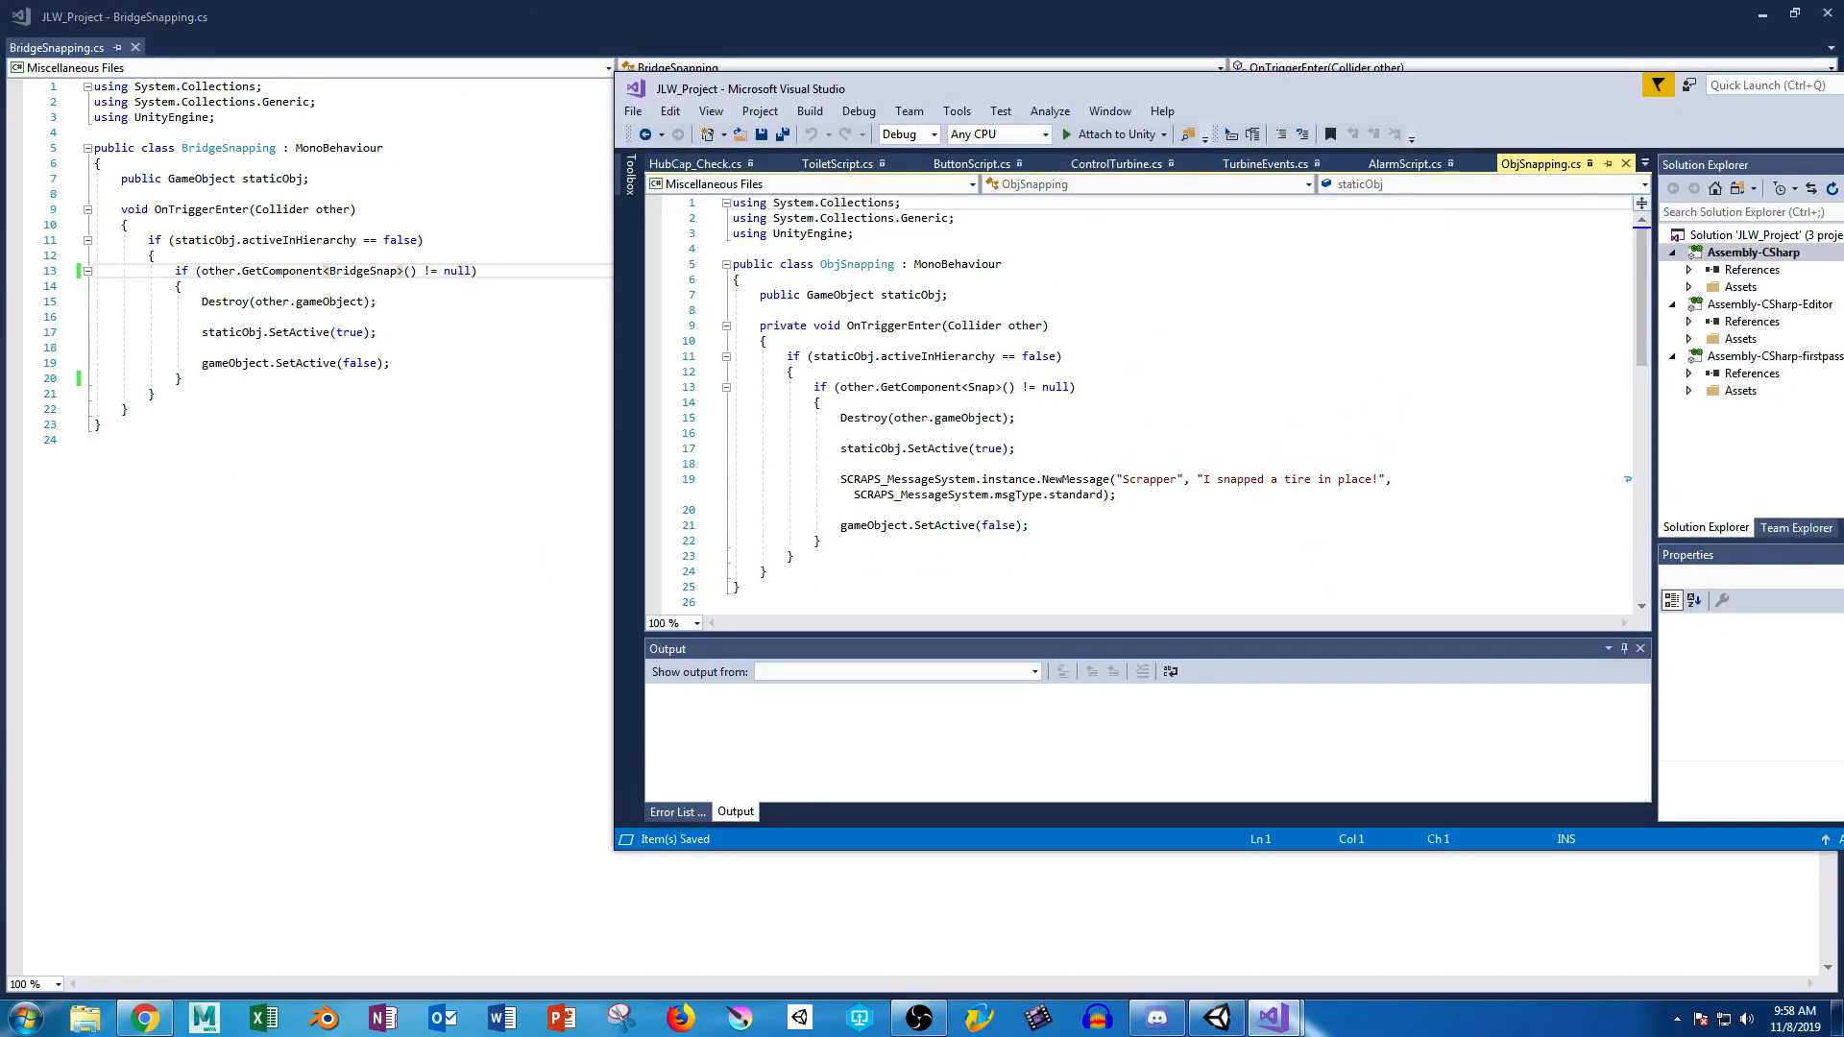
left_click_drag(755, 295, 704, 573)
key("ctrl+c")
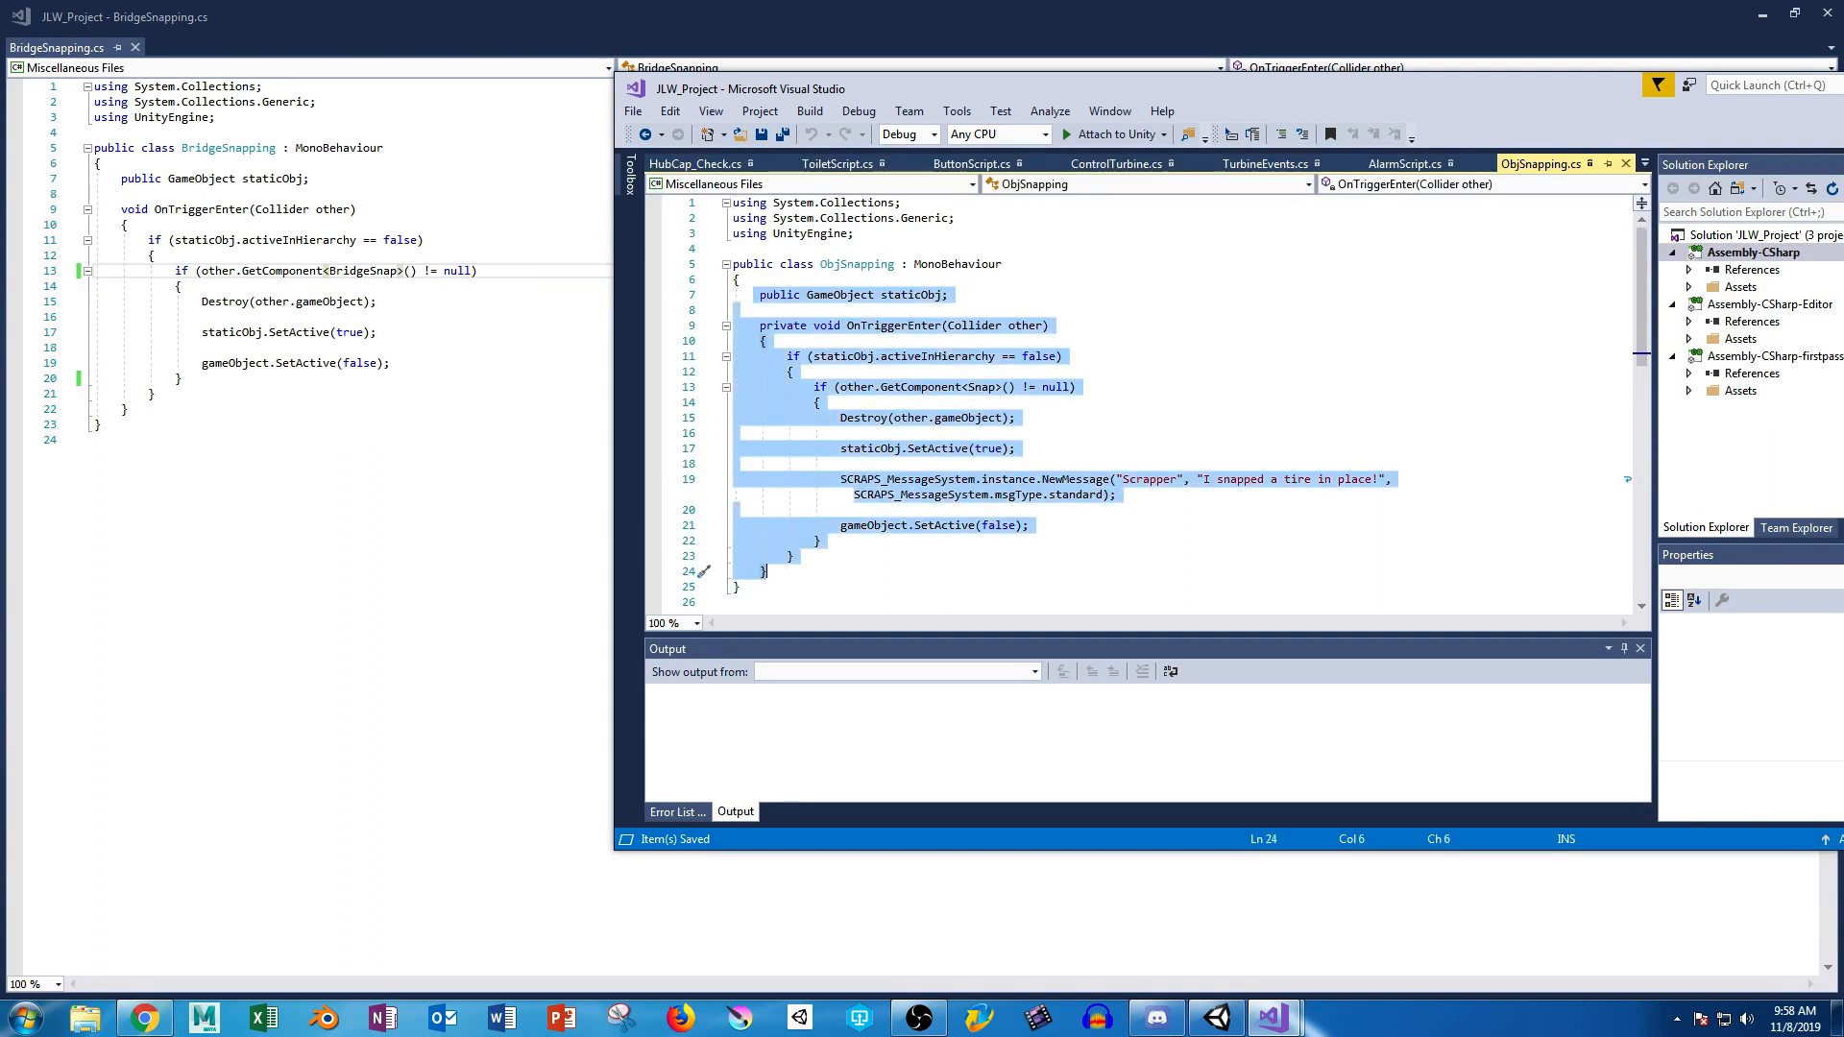
left_click_drag(128, 410, 114, 179)
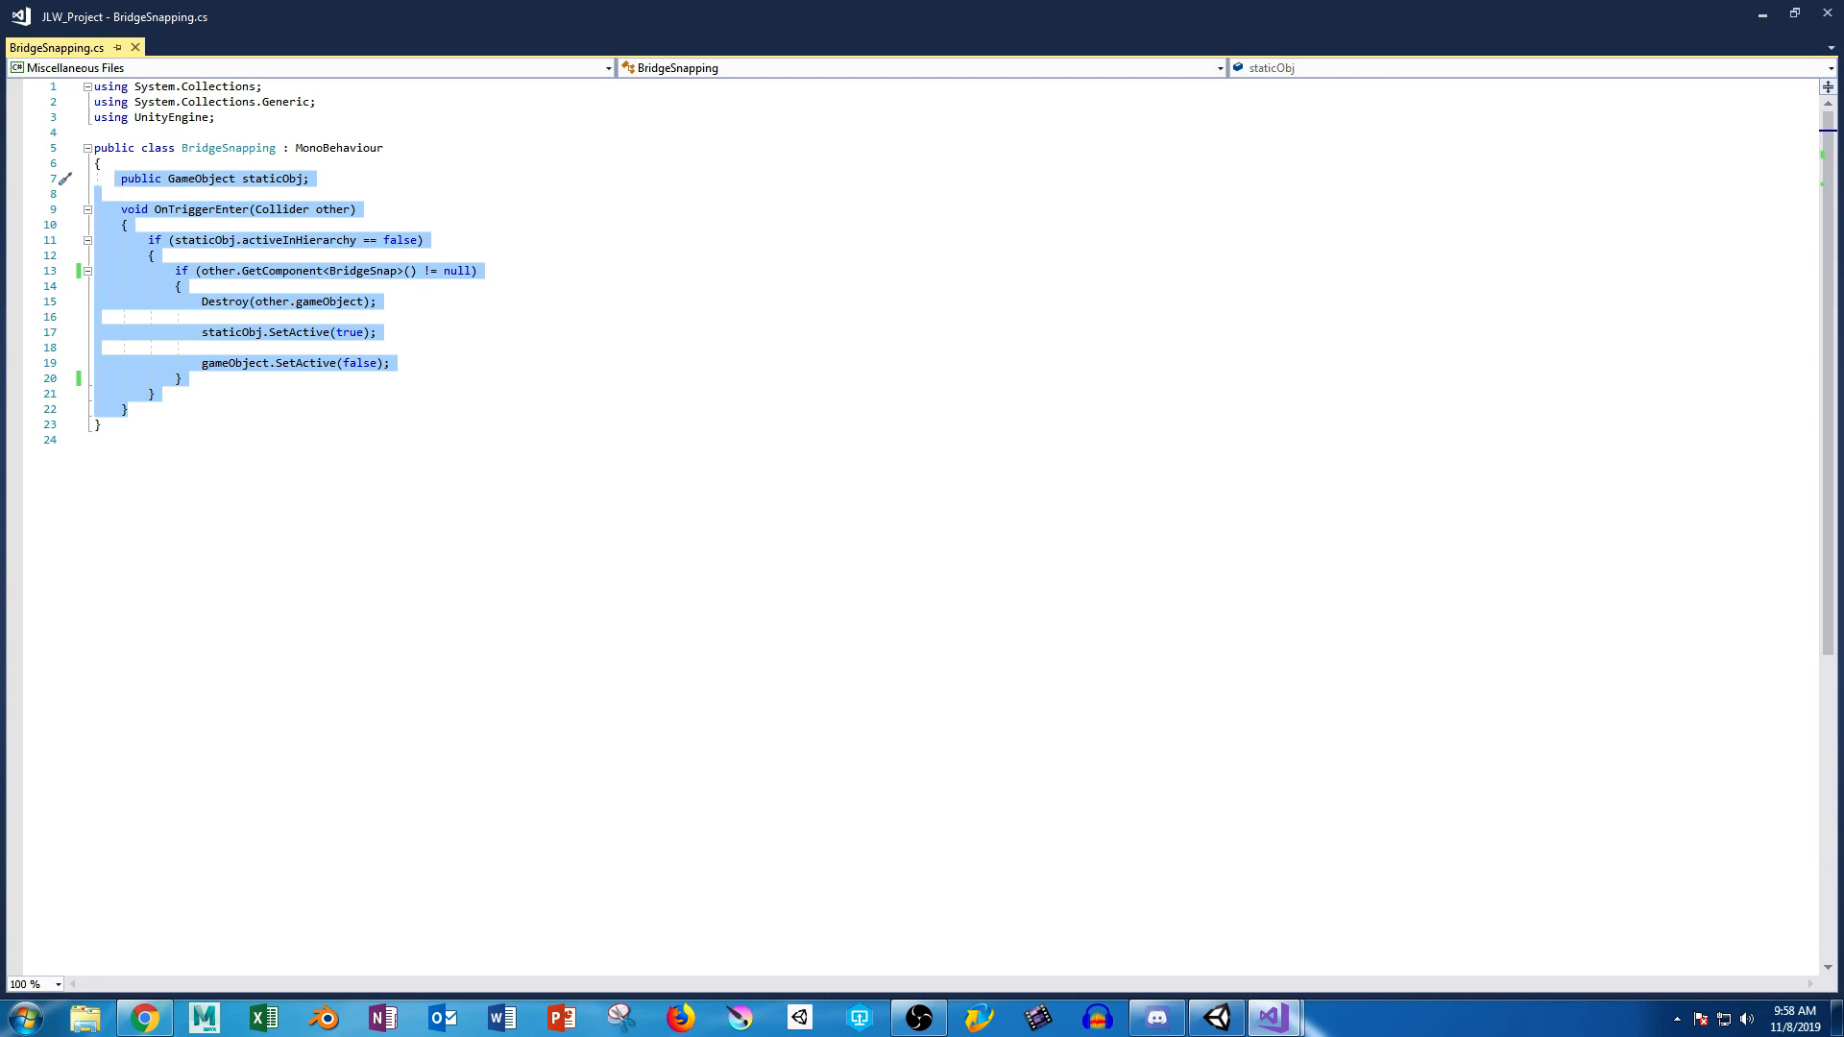
key("ctrl+v")
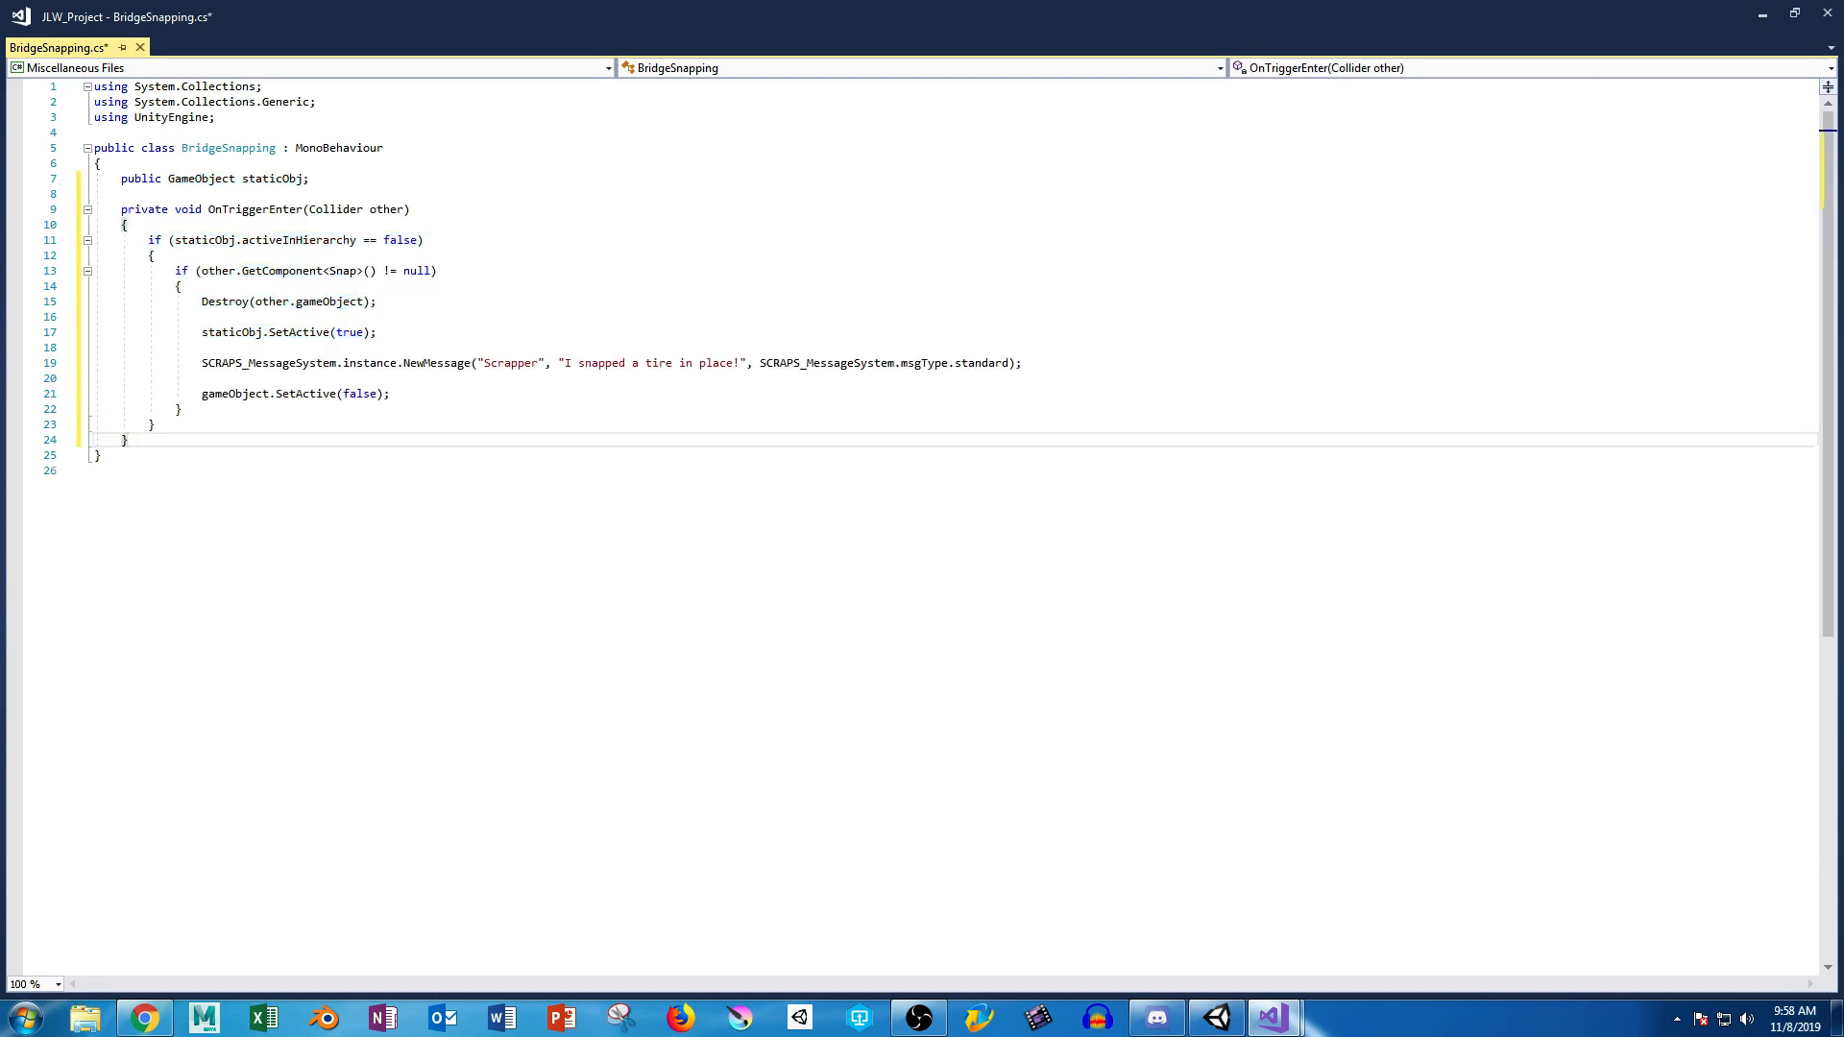
Change the message text in BridgeSnapping.cs to "I snapped the bridge place!", save the script and return to Unity.
left_click_drag(632, 363, 691, 363)
type("the bride")
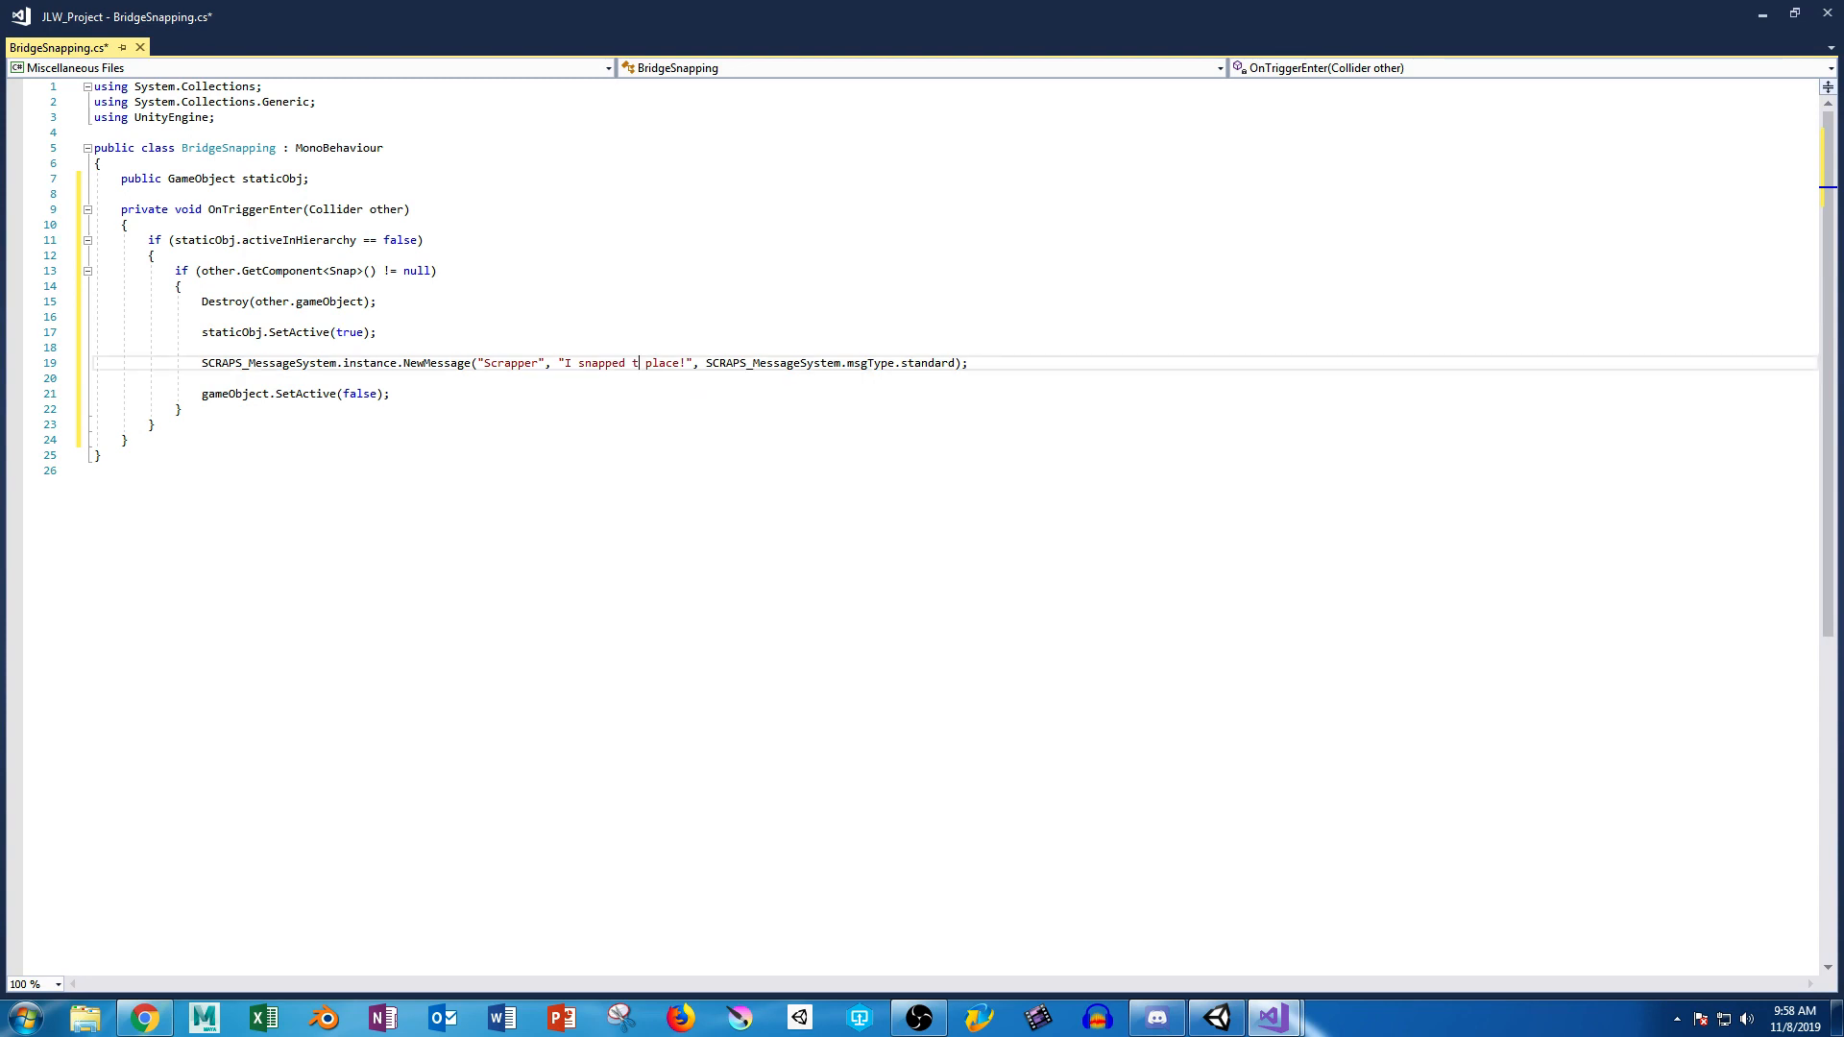
key("BackSpace")
type("ge")
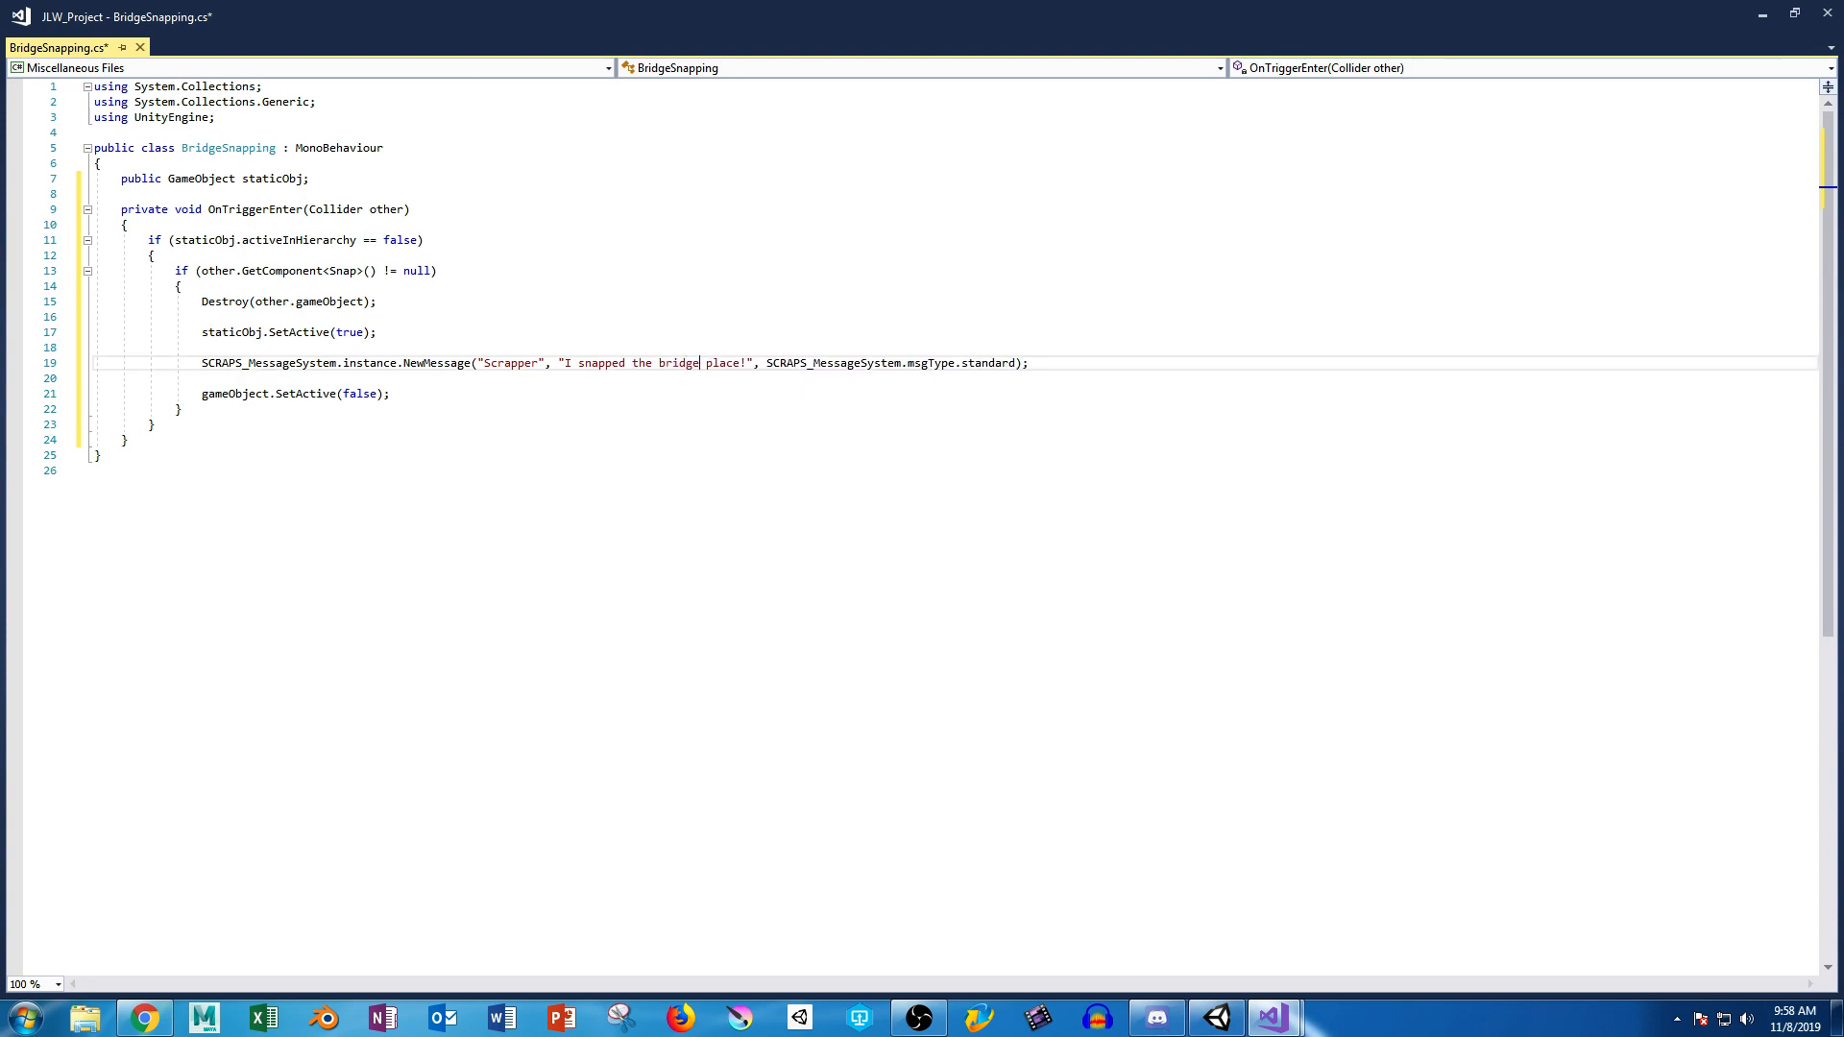
key("Down")
key("ctrl+s")
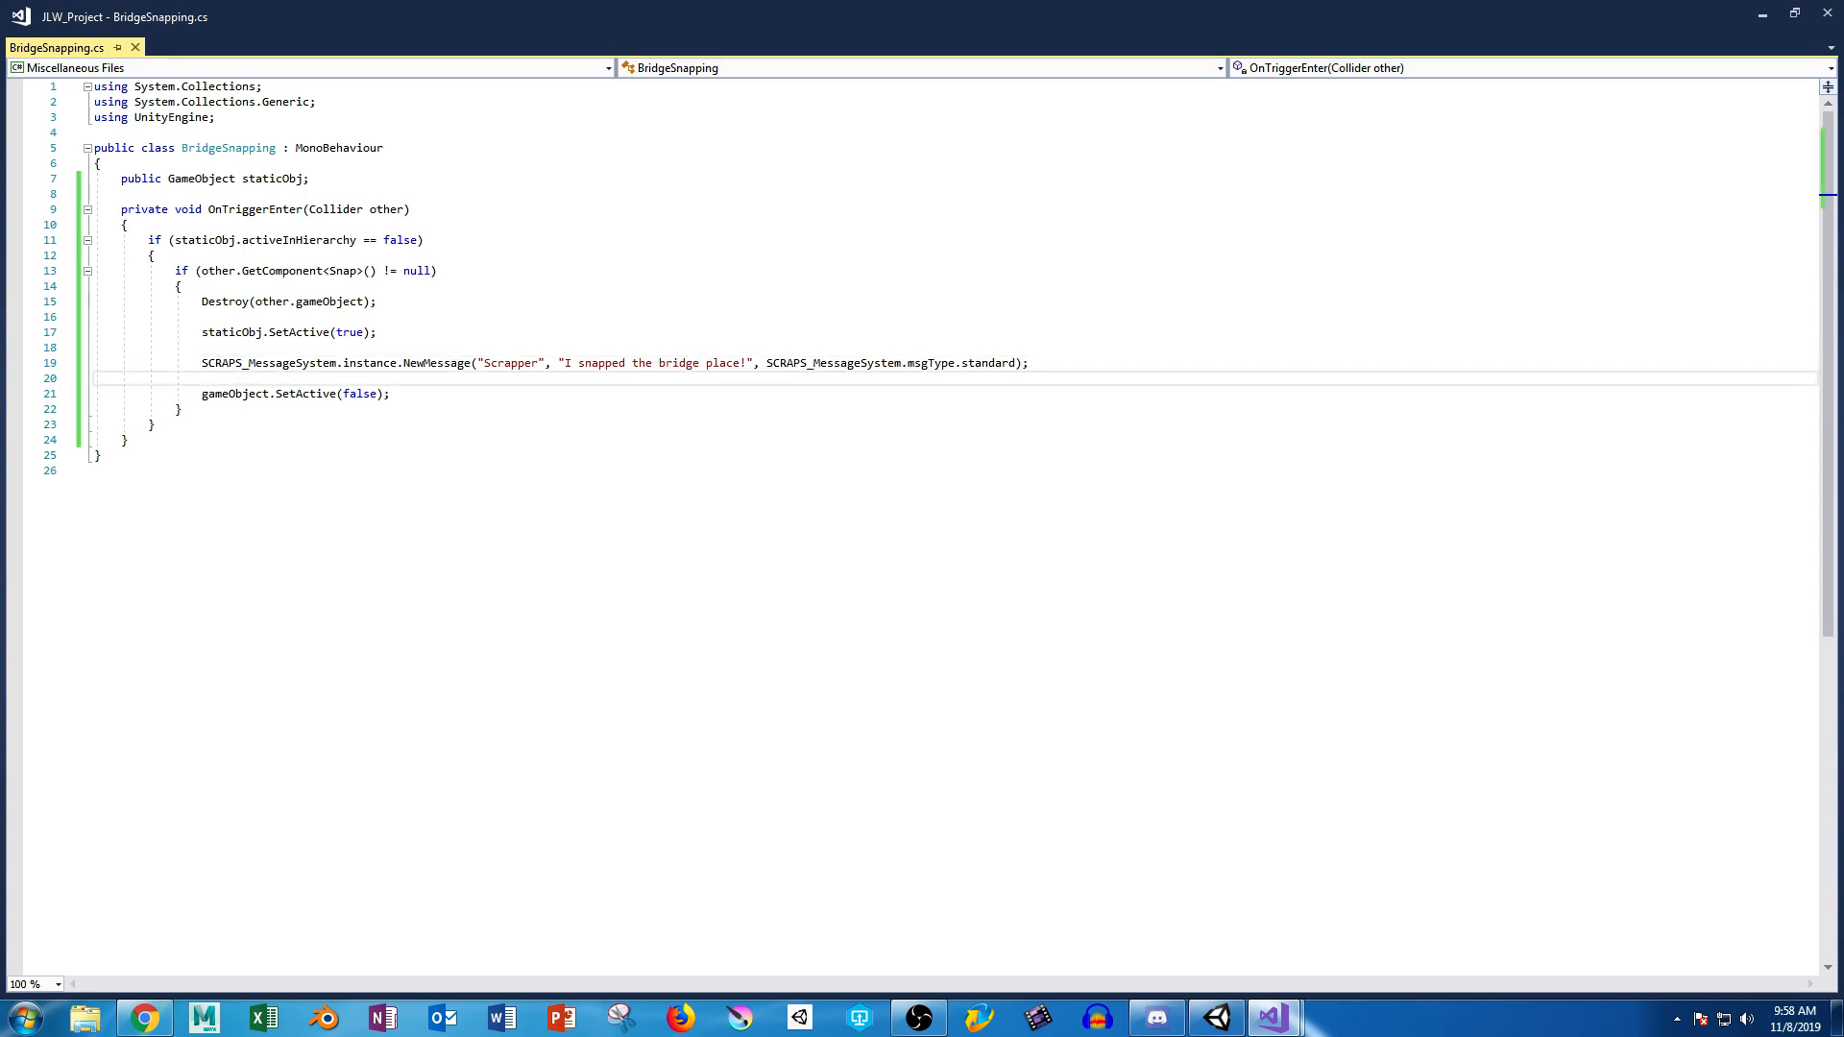
left_click(1762, 15)
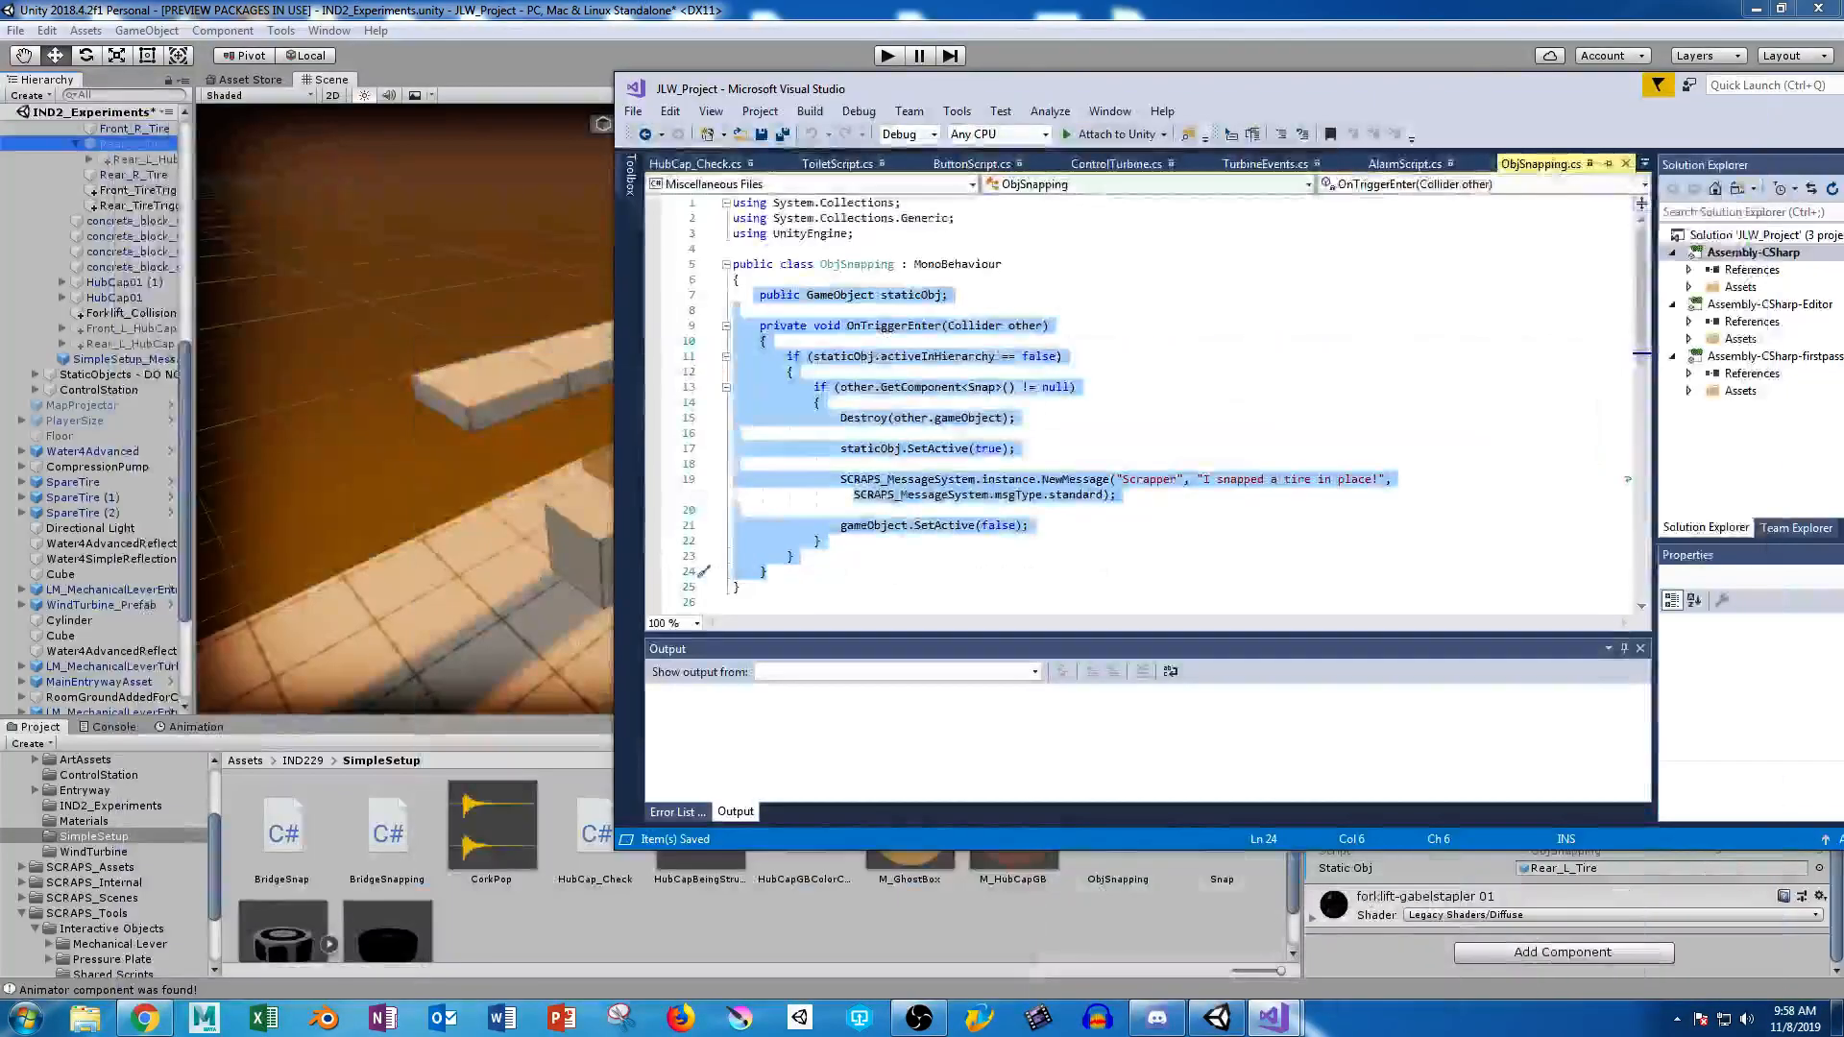
left_click(1217, 1018)
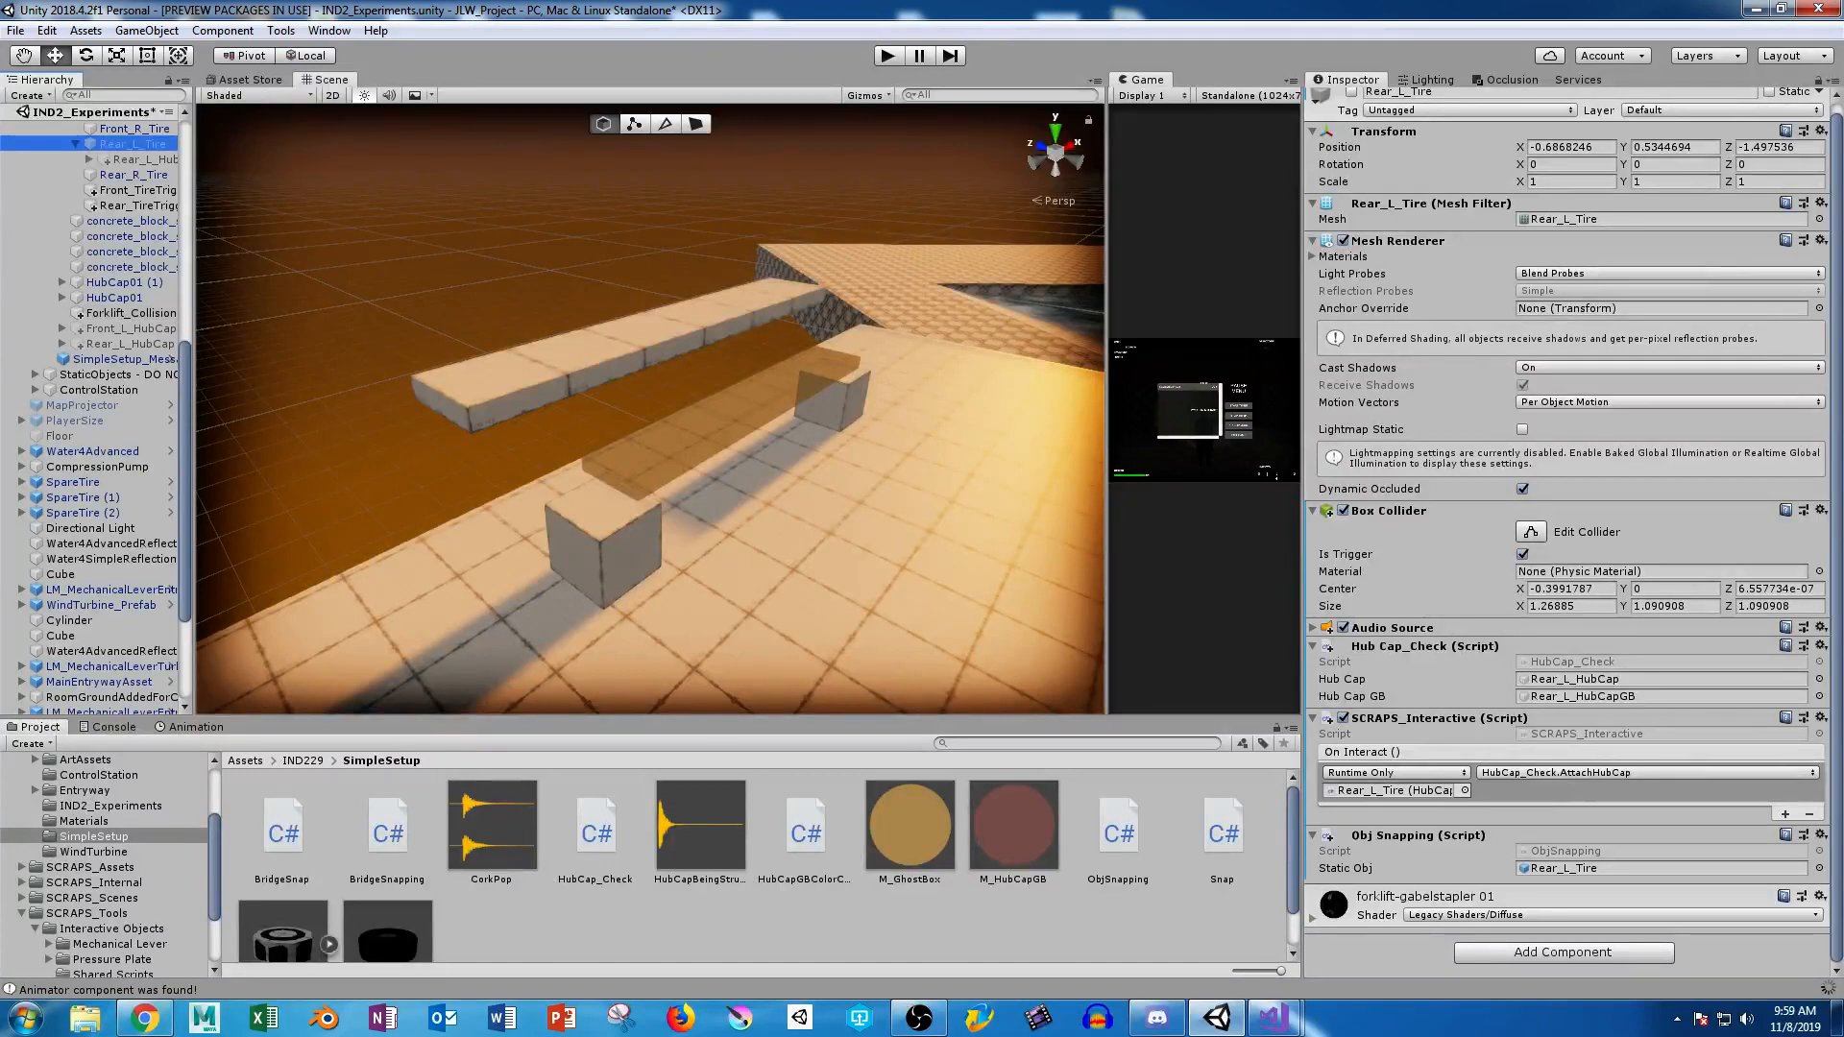
Compare the code in BridgeSnapping.cs with ObjSnapping.cs and put both editor windows away.
mouse_move(1272, 1018)
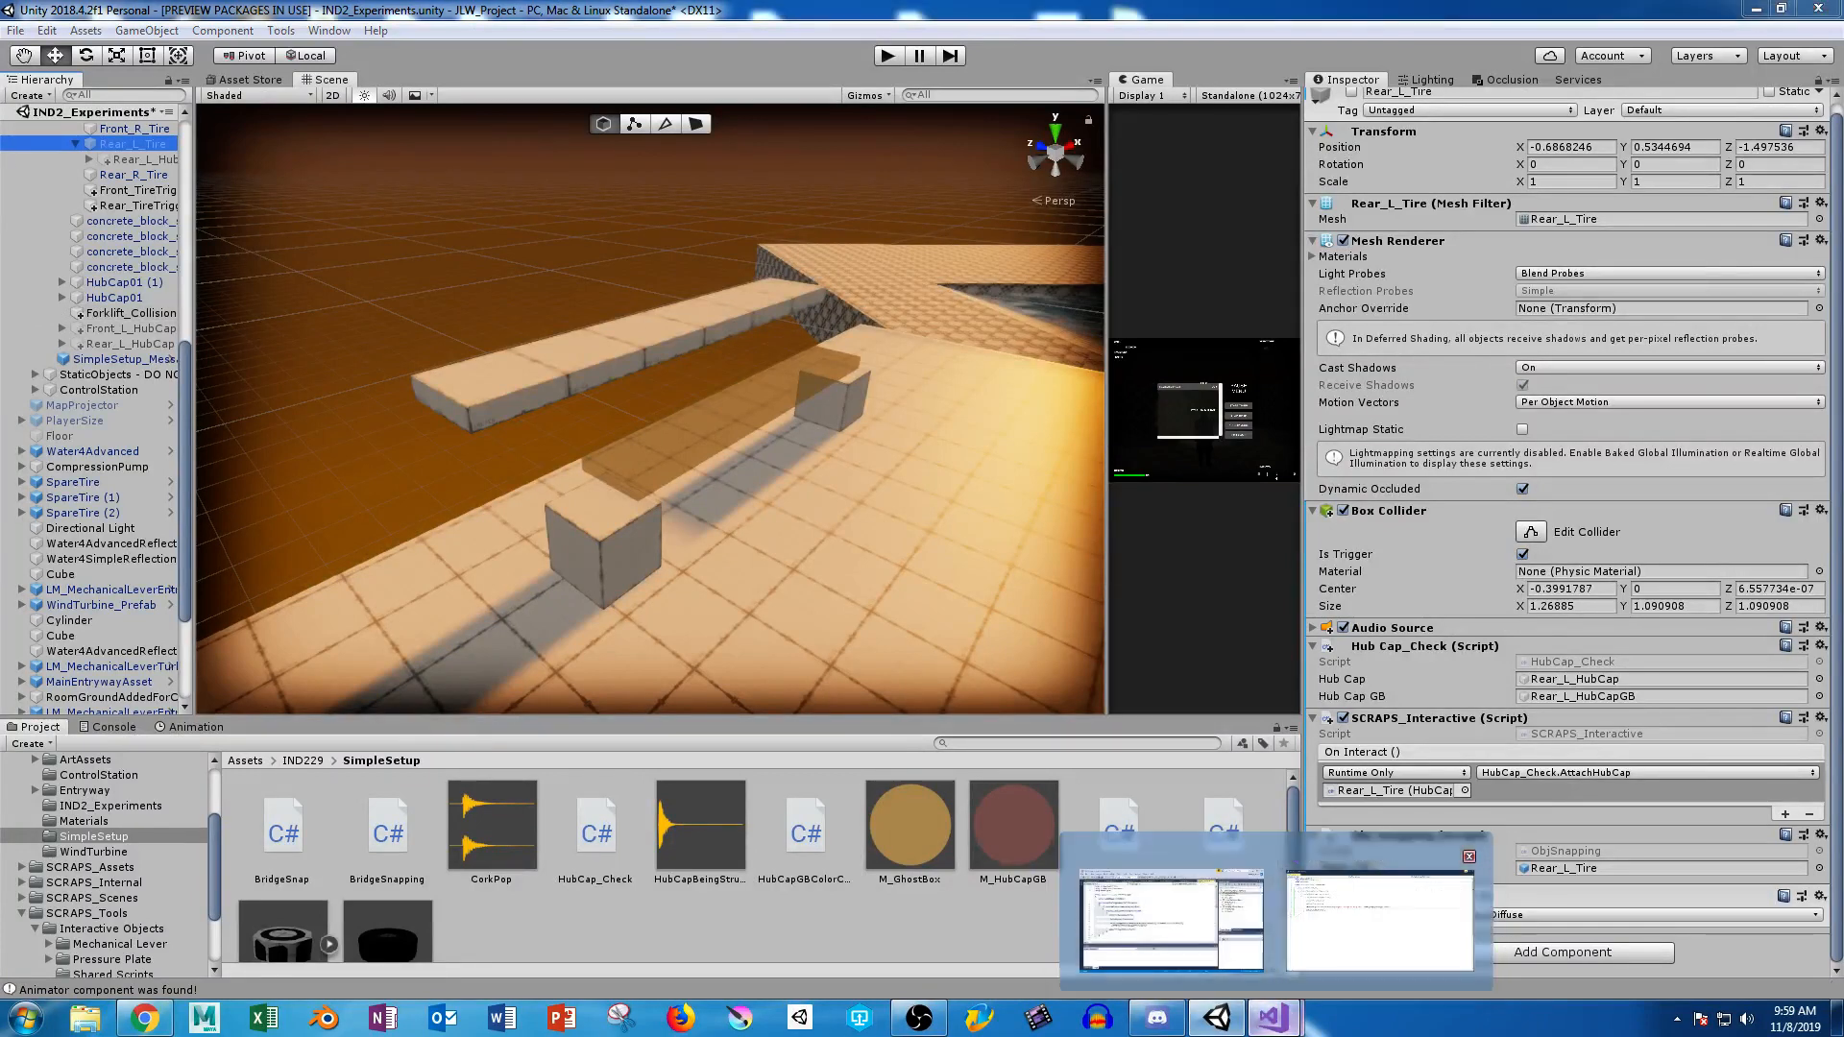
left_click(1381, 912)
left_click(1763, 14)
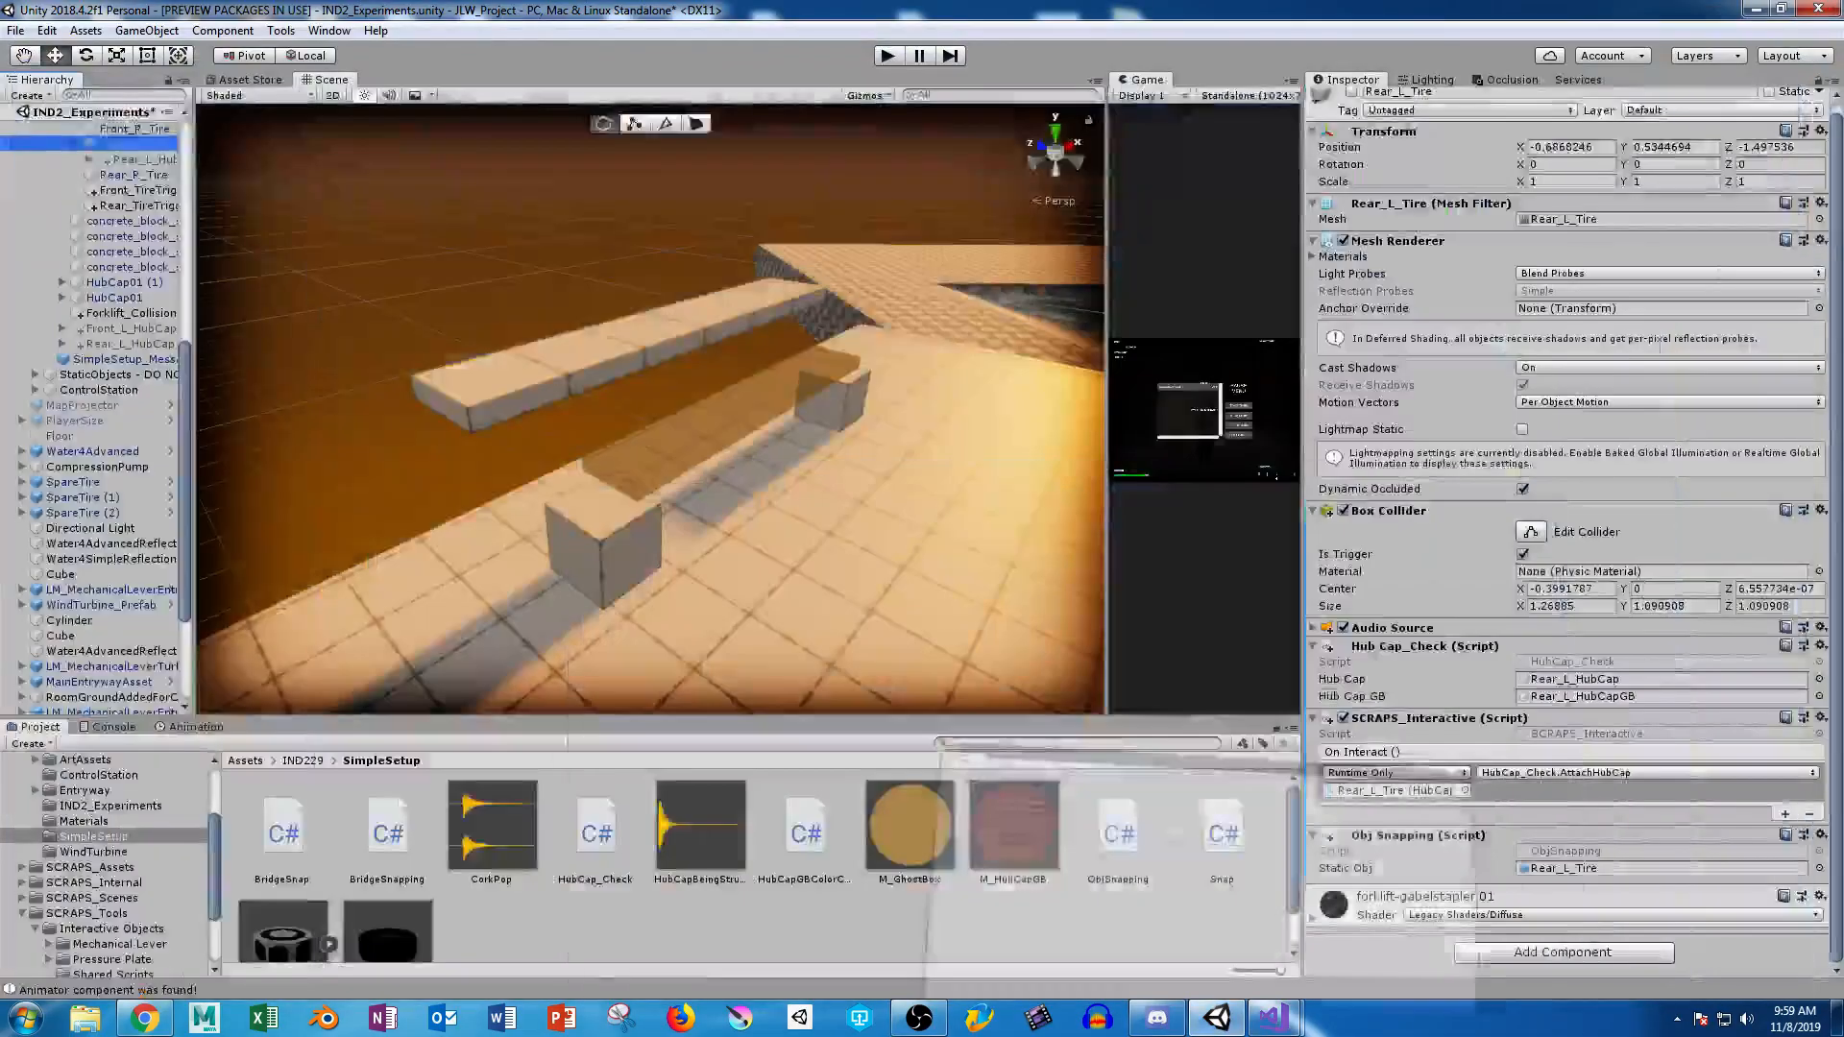
mouse_move(1273, 1018)
left_click(1171, 919)
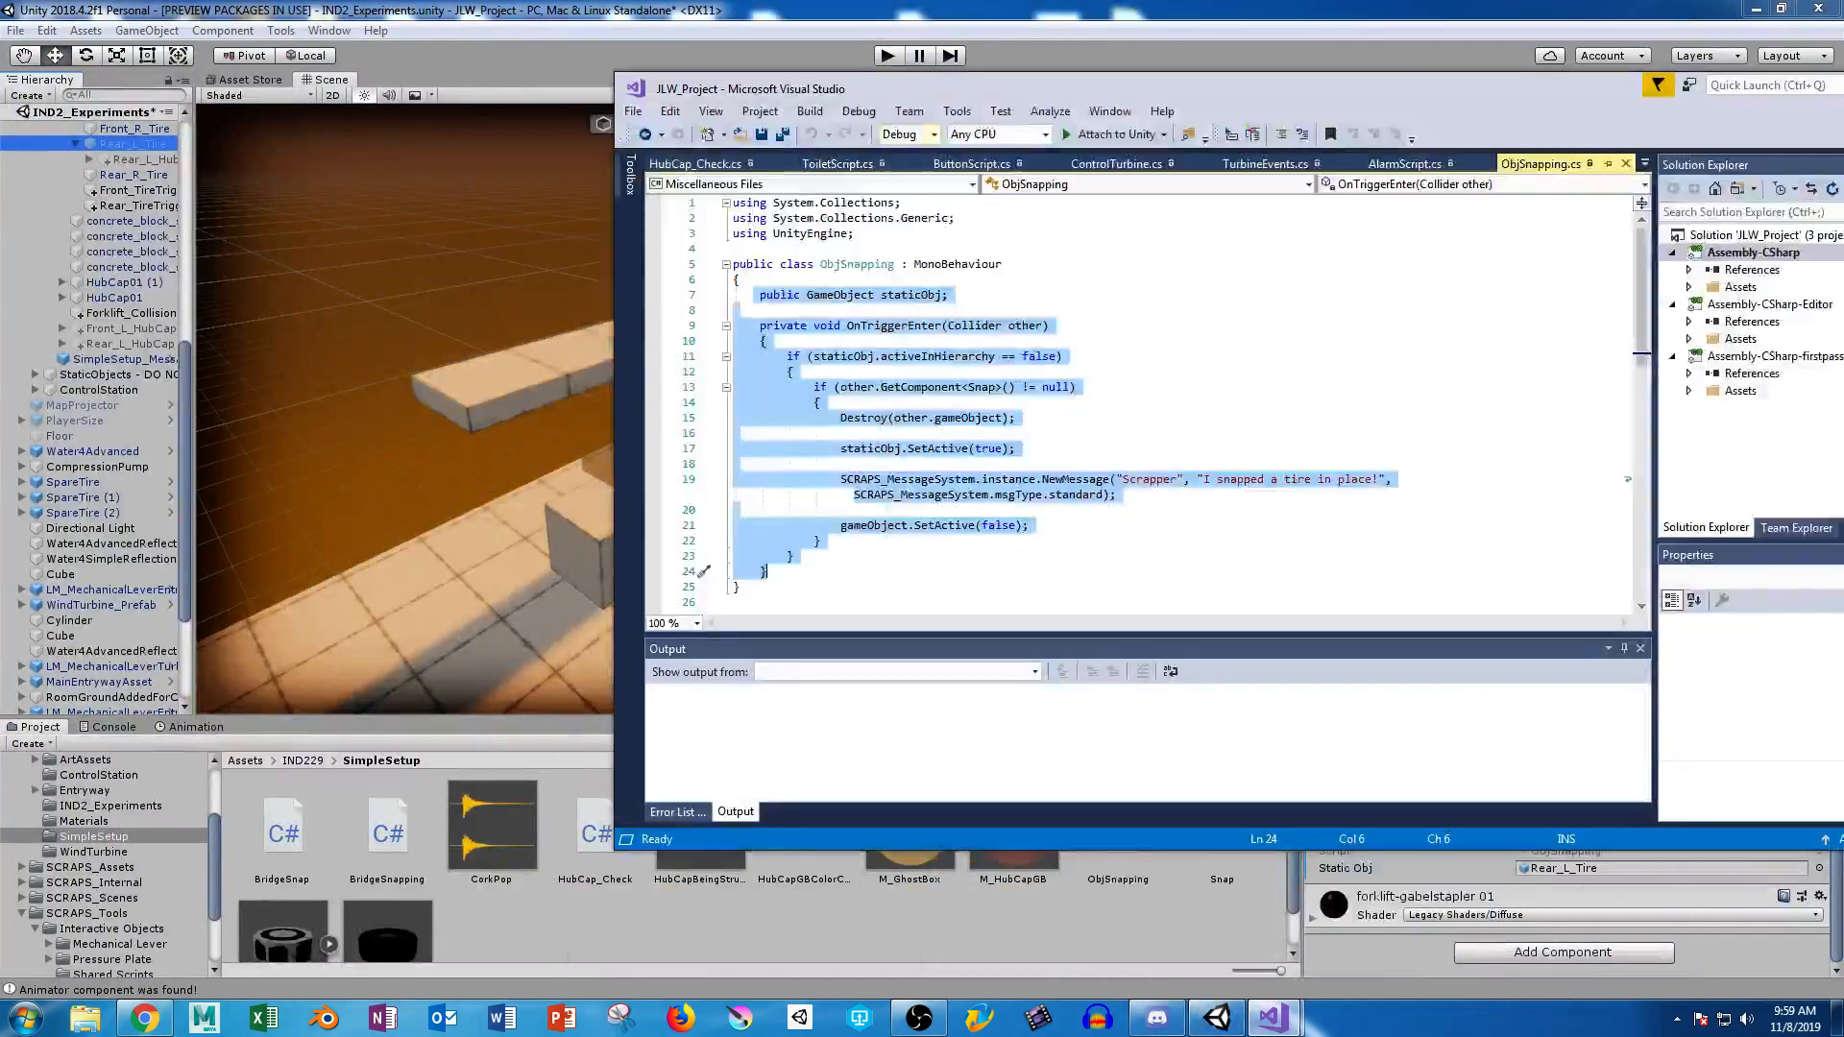
left_click(822, 402)
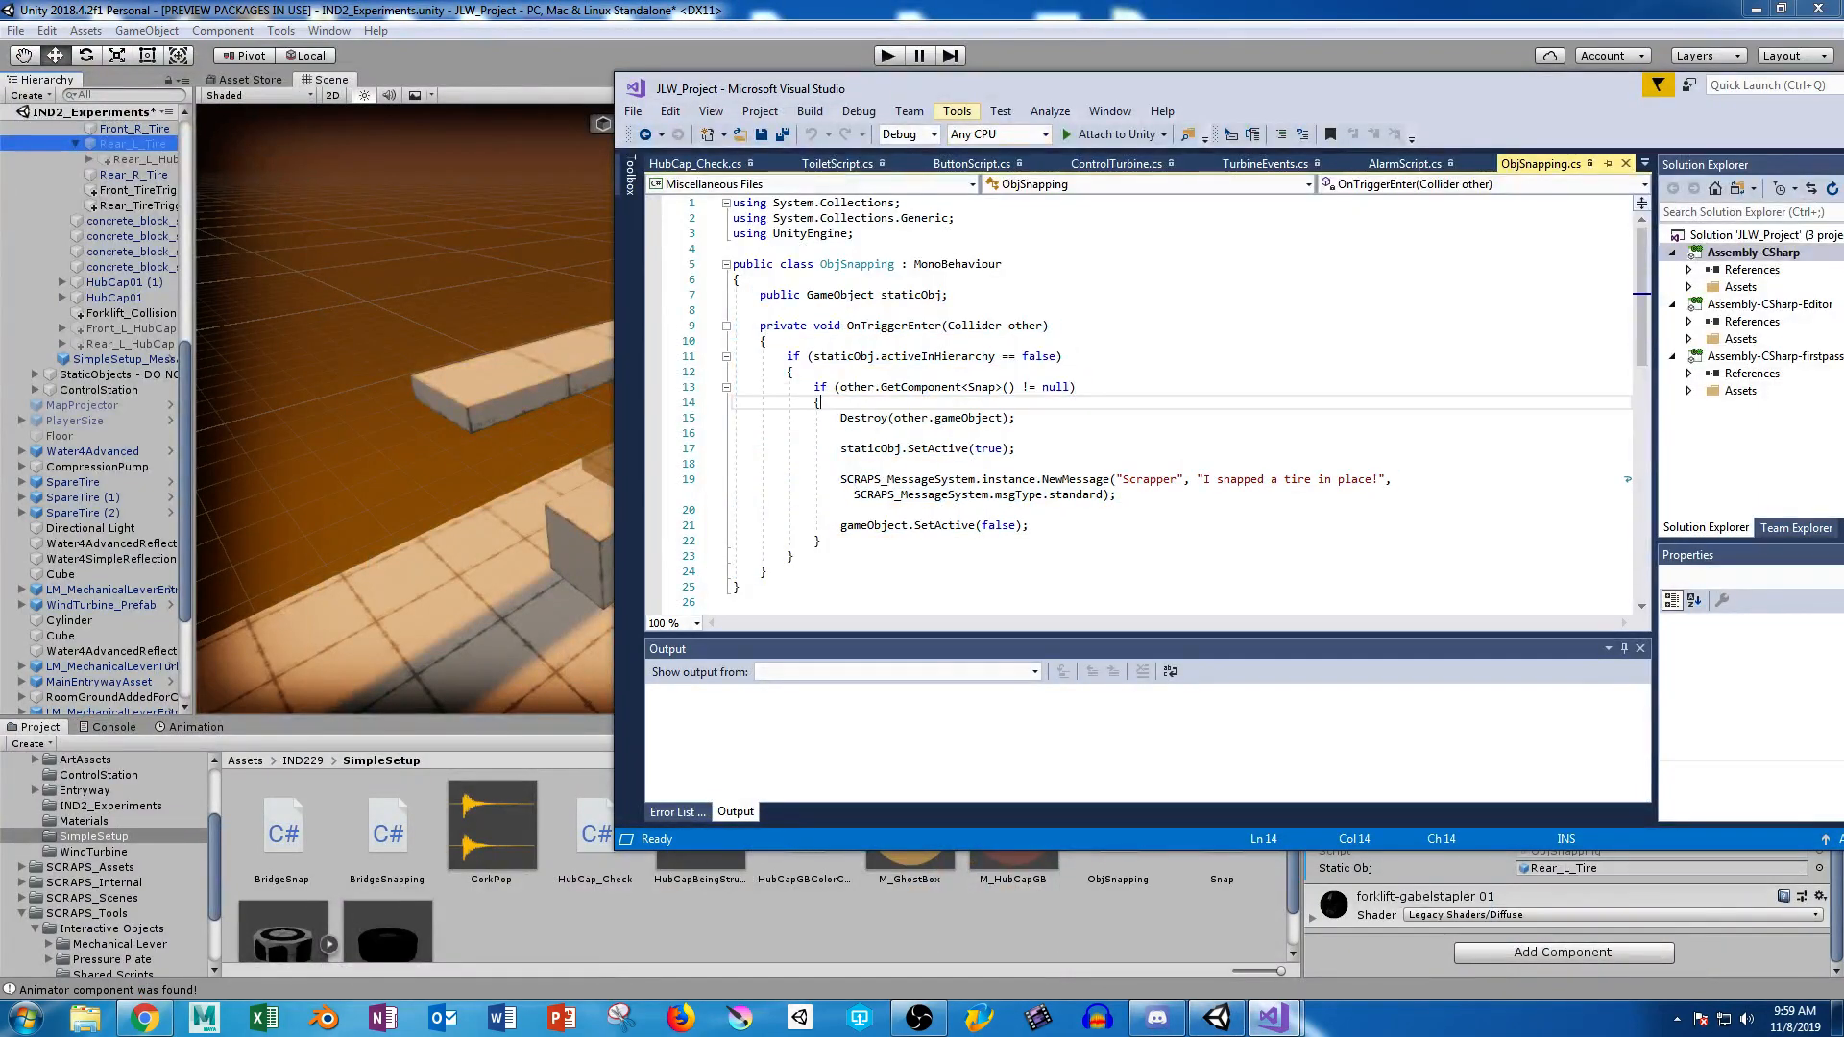
left_click(999, 48)
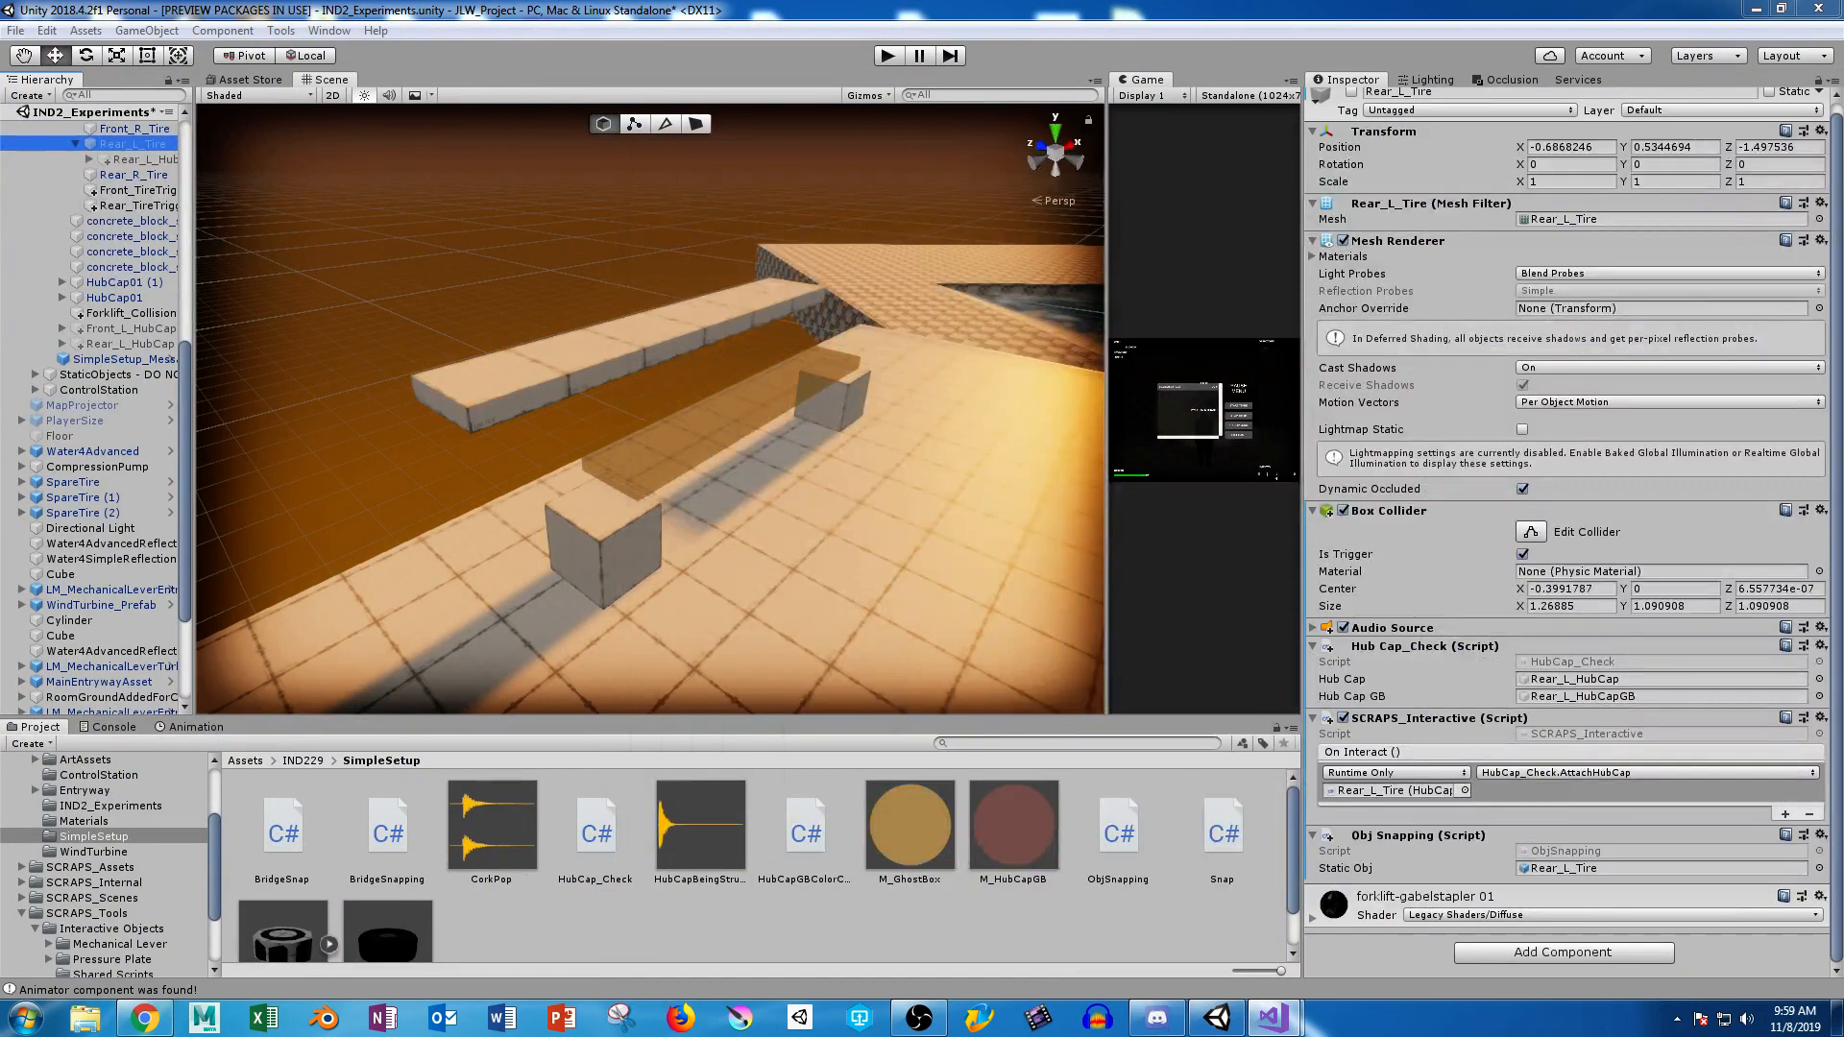
Run the scene in play mode to test the bridge block falling onto the bridge trigger, and exit play mode.
left_click(919, 56)
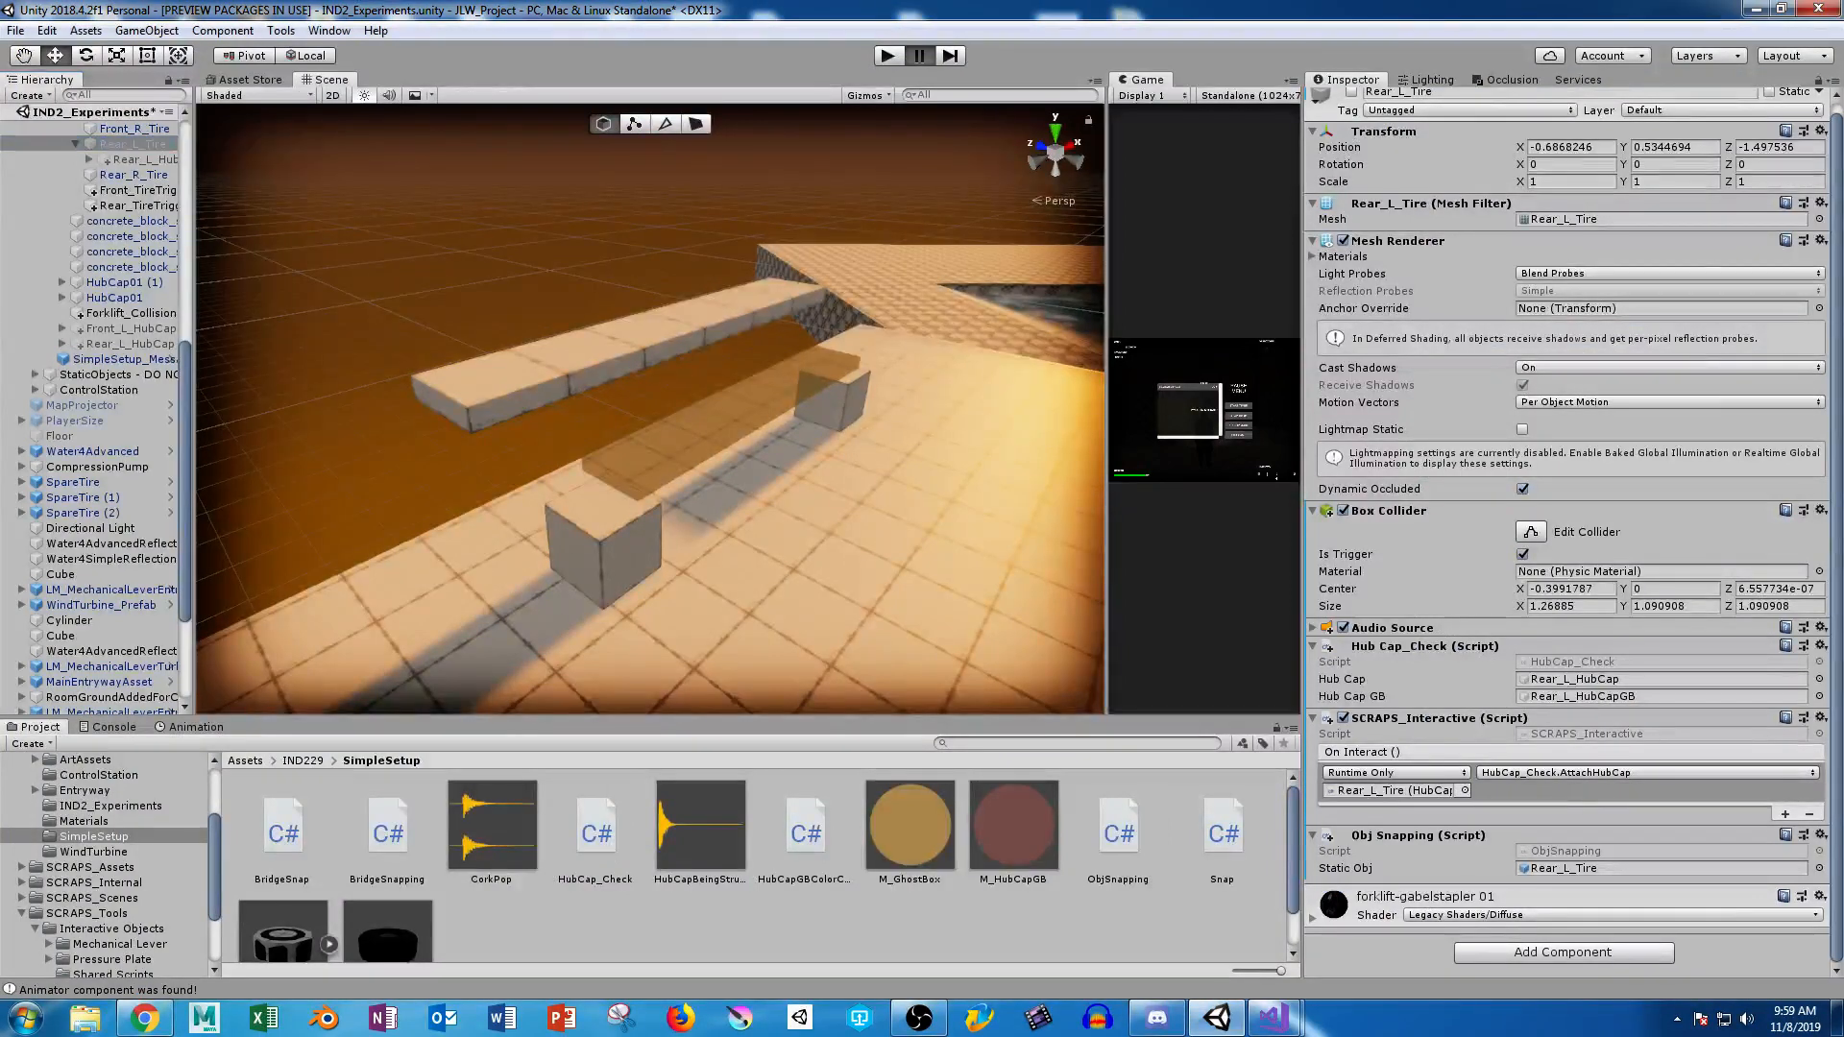
left_click(887, 56)
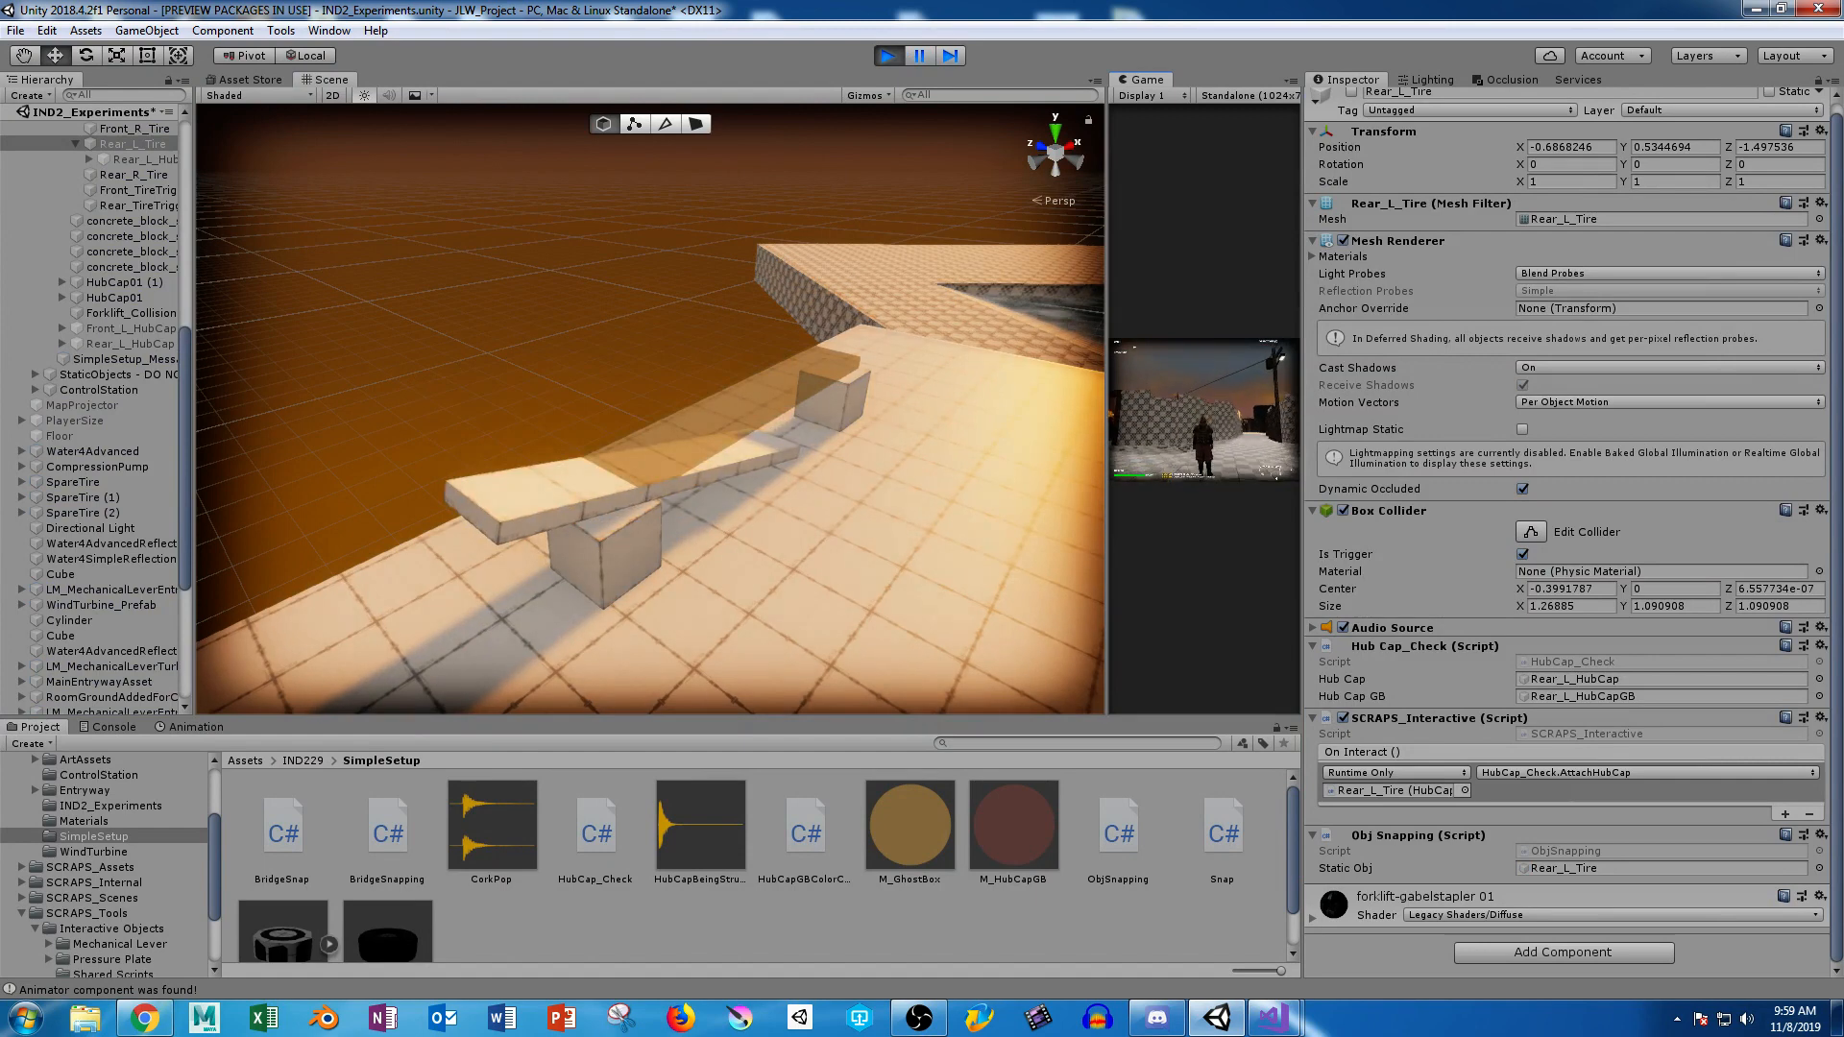
key("Escape")
key("ctrl+p")
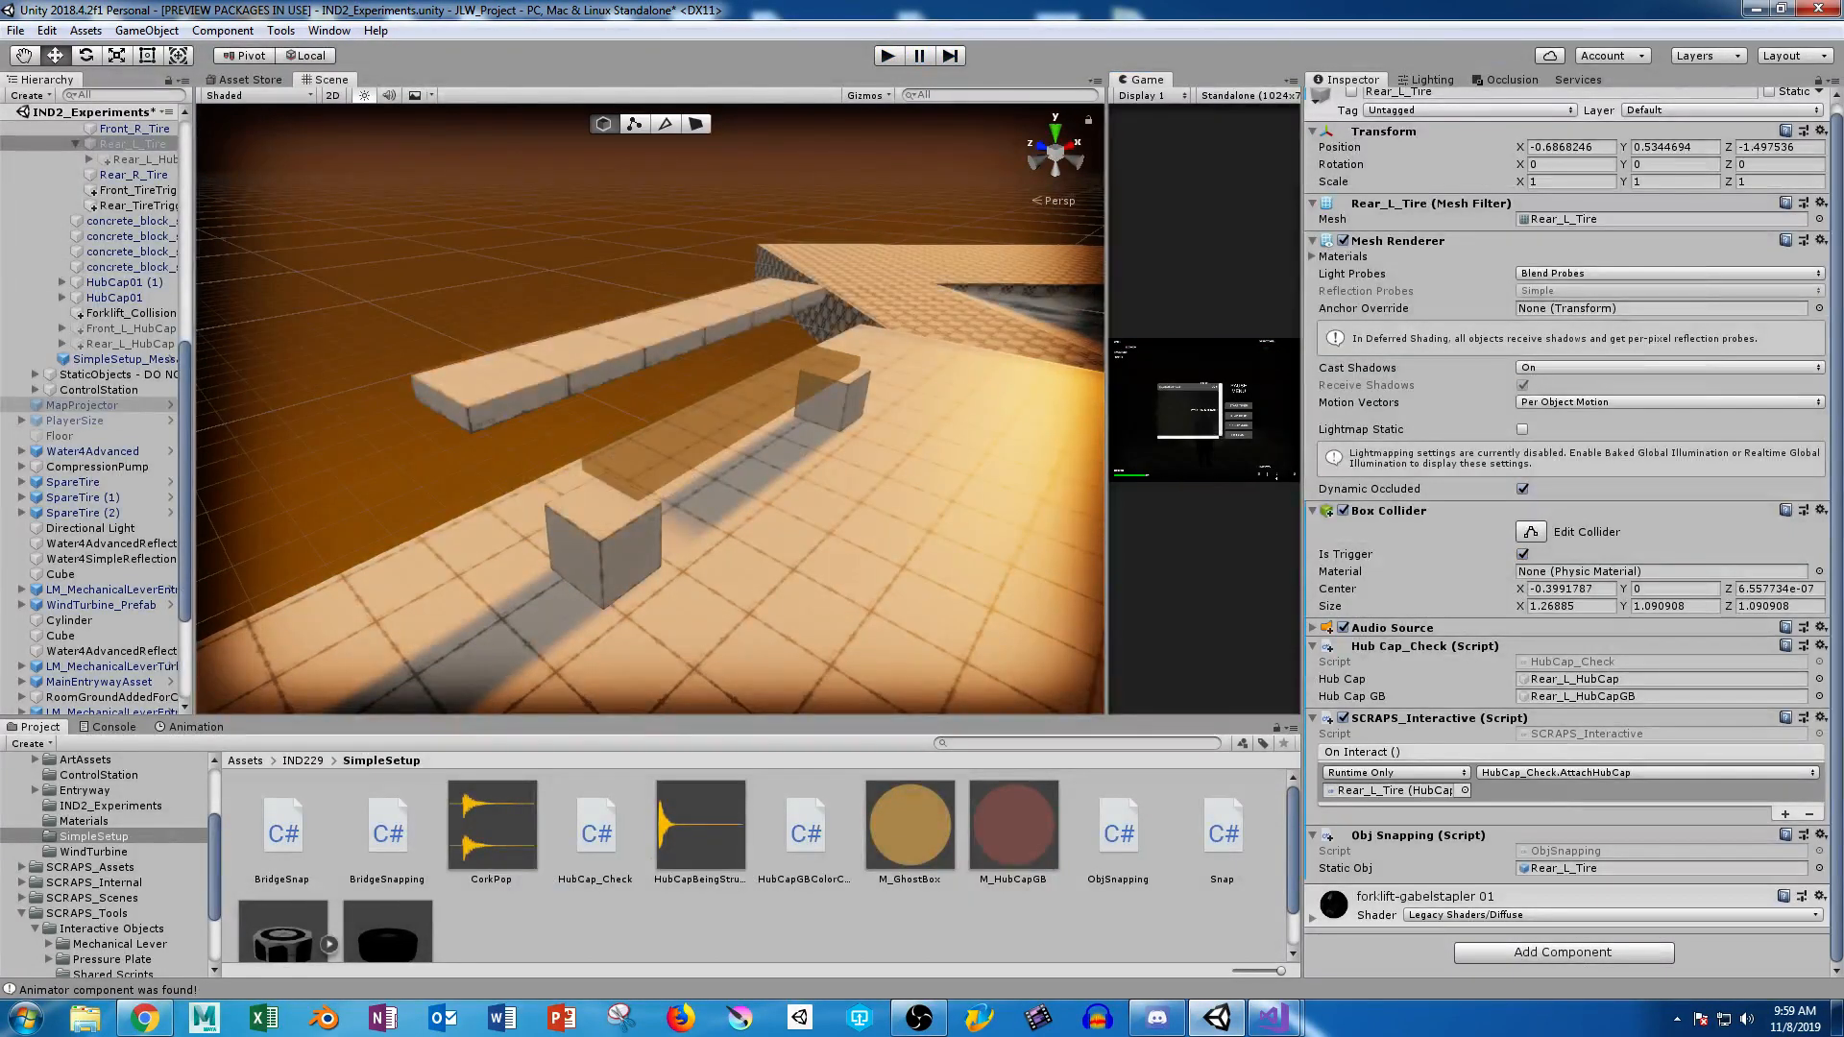
Check the components of SpareTire and add the Snap script to the bridge block Cube (6).
left_click(75, 482)
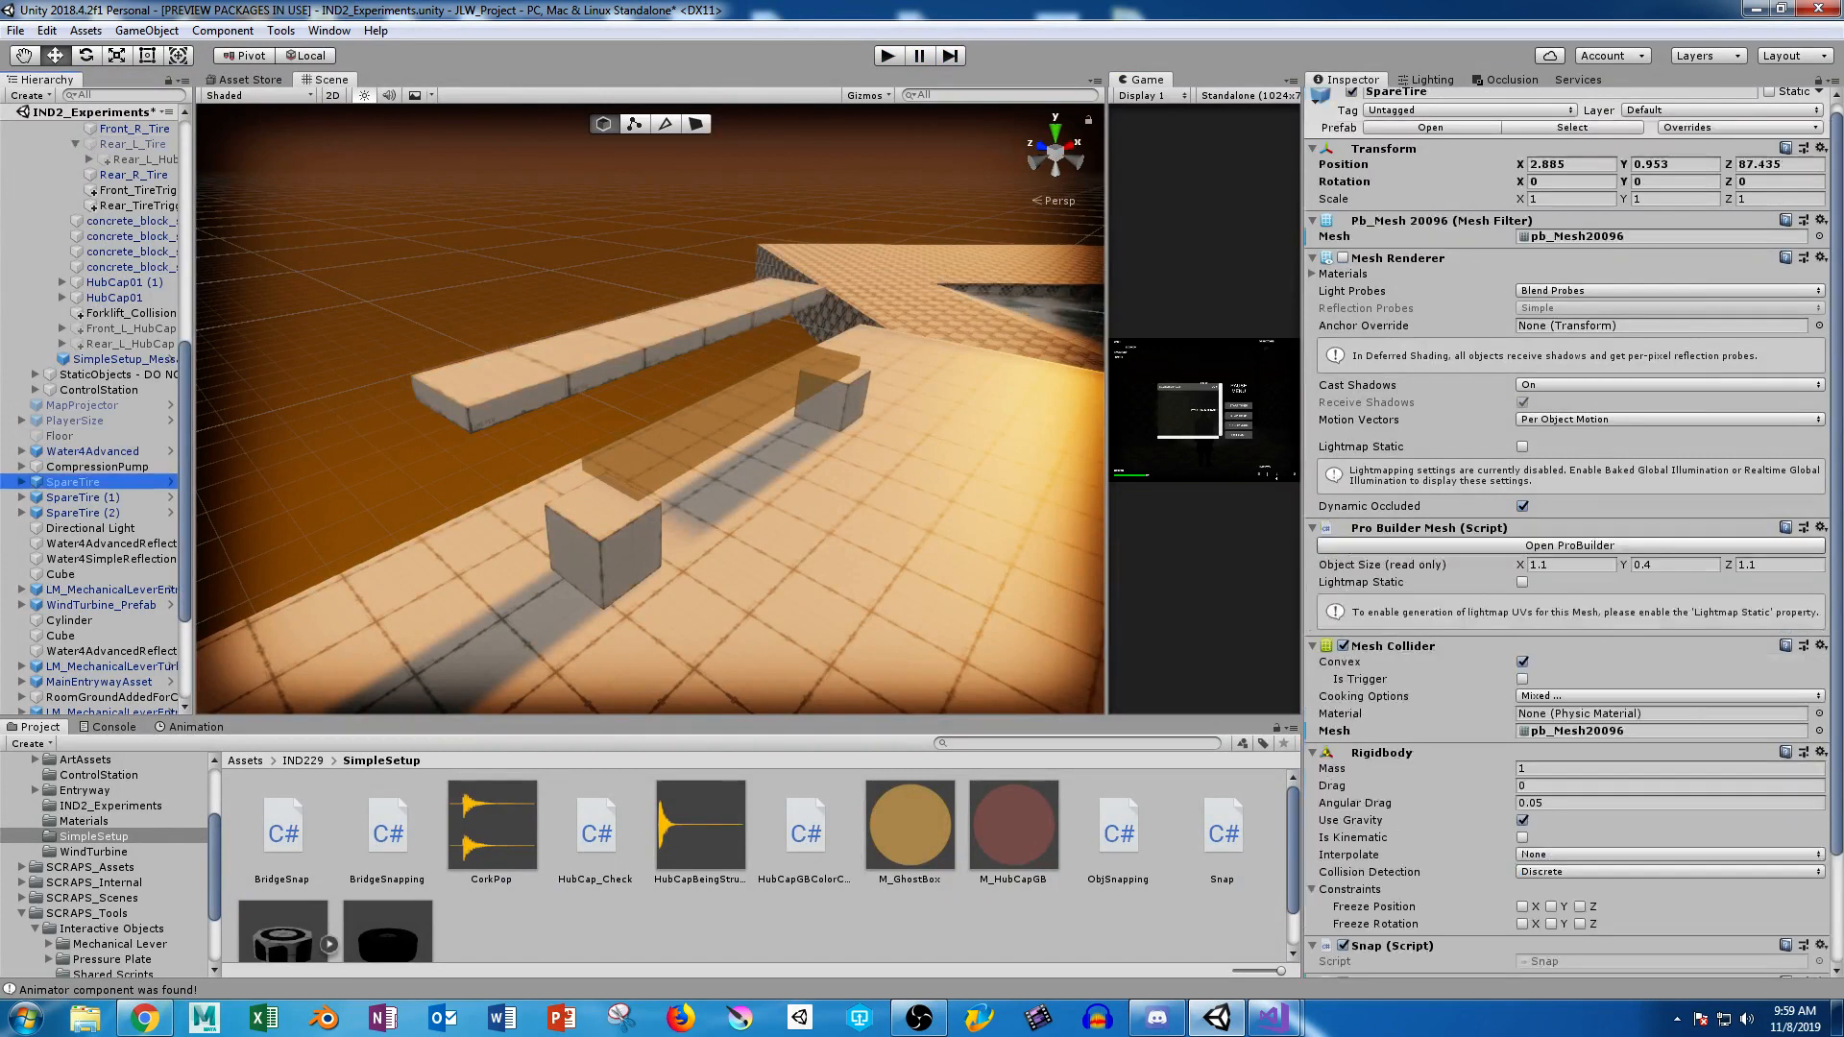
scroll(1566, 528, "down", 3)
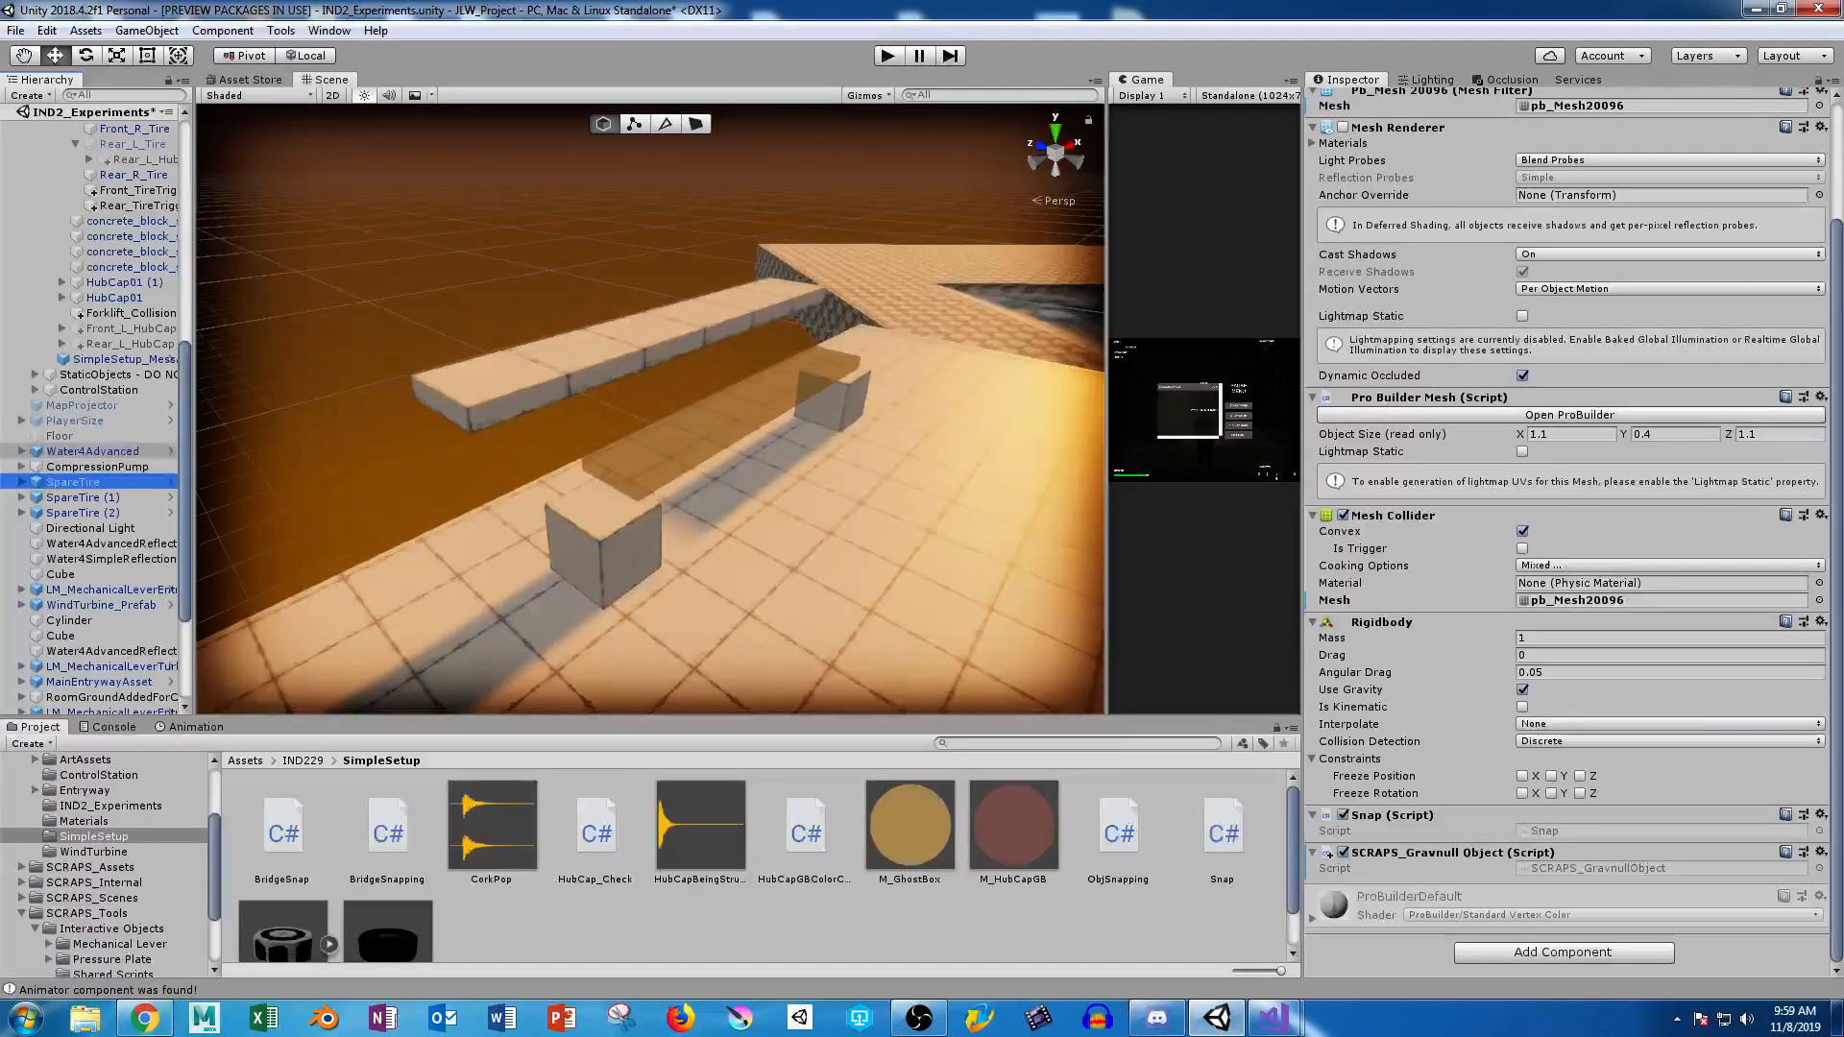
scroll(115, 254, "up", 3)
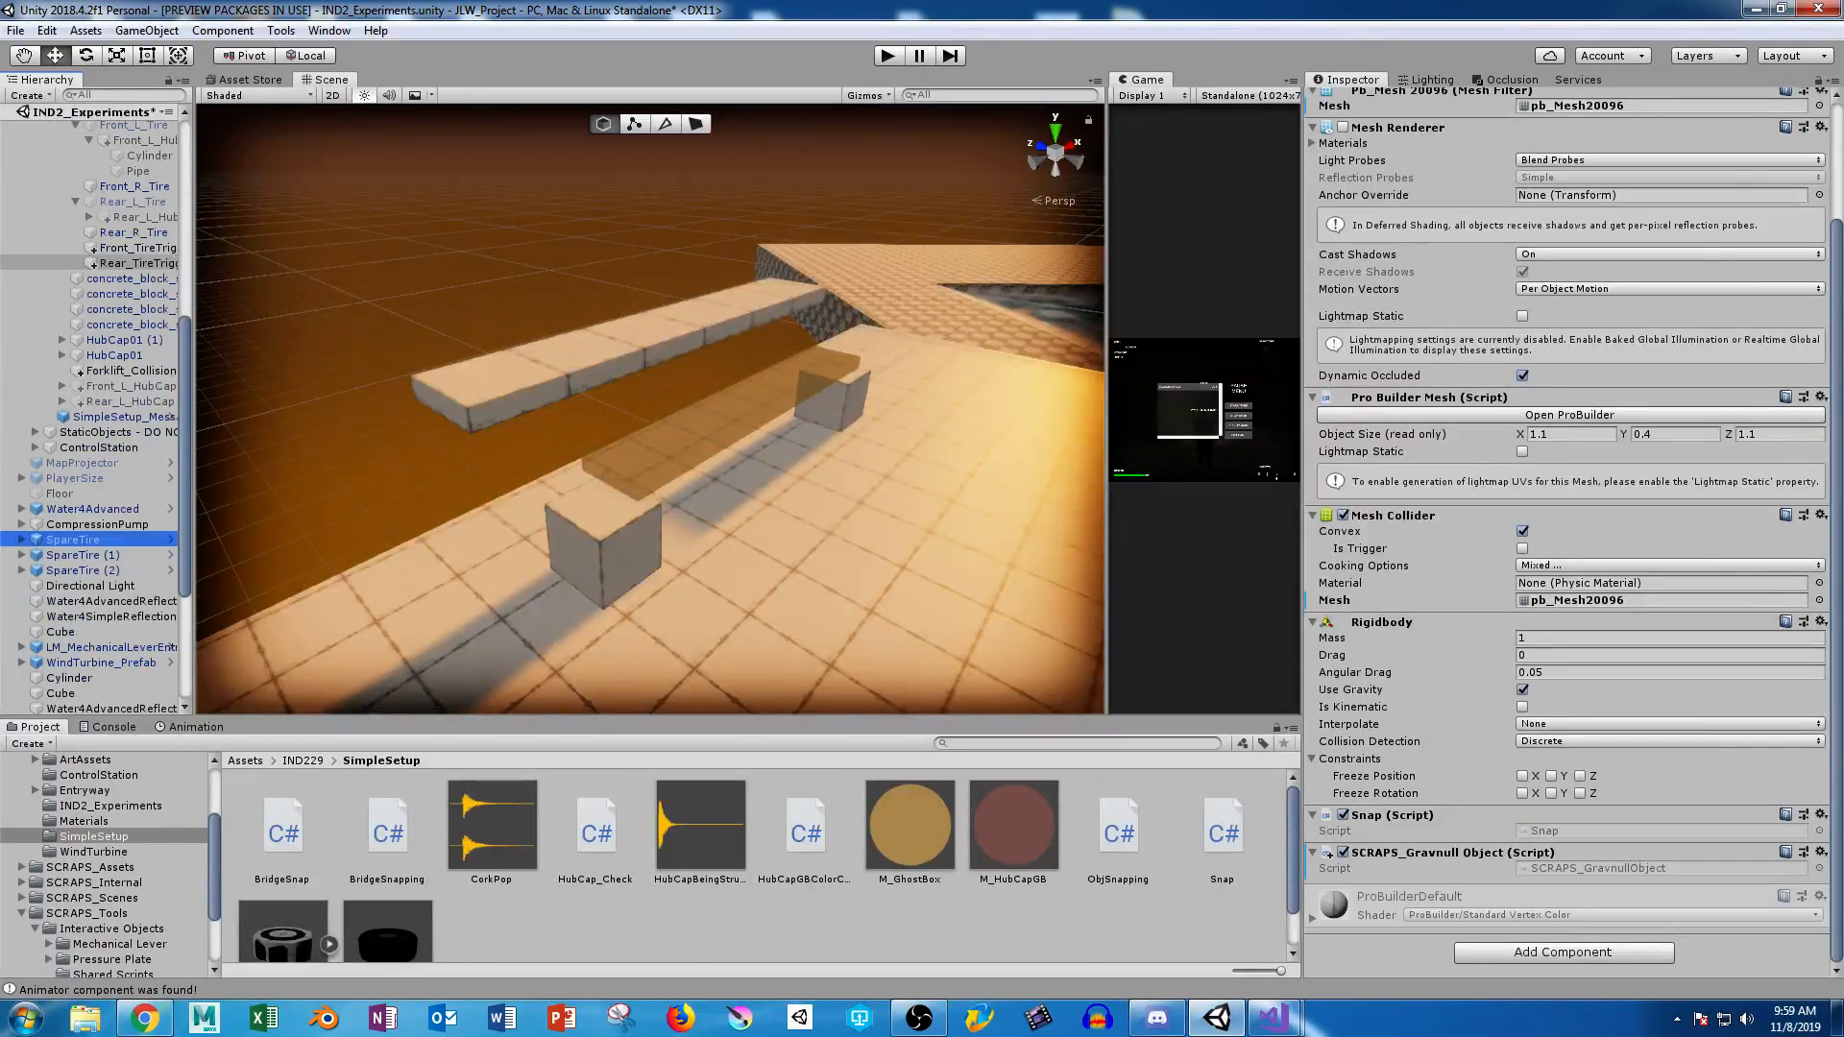
scroll(96, 414, "down", 5)
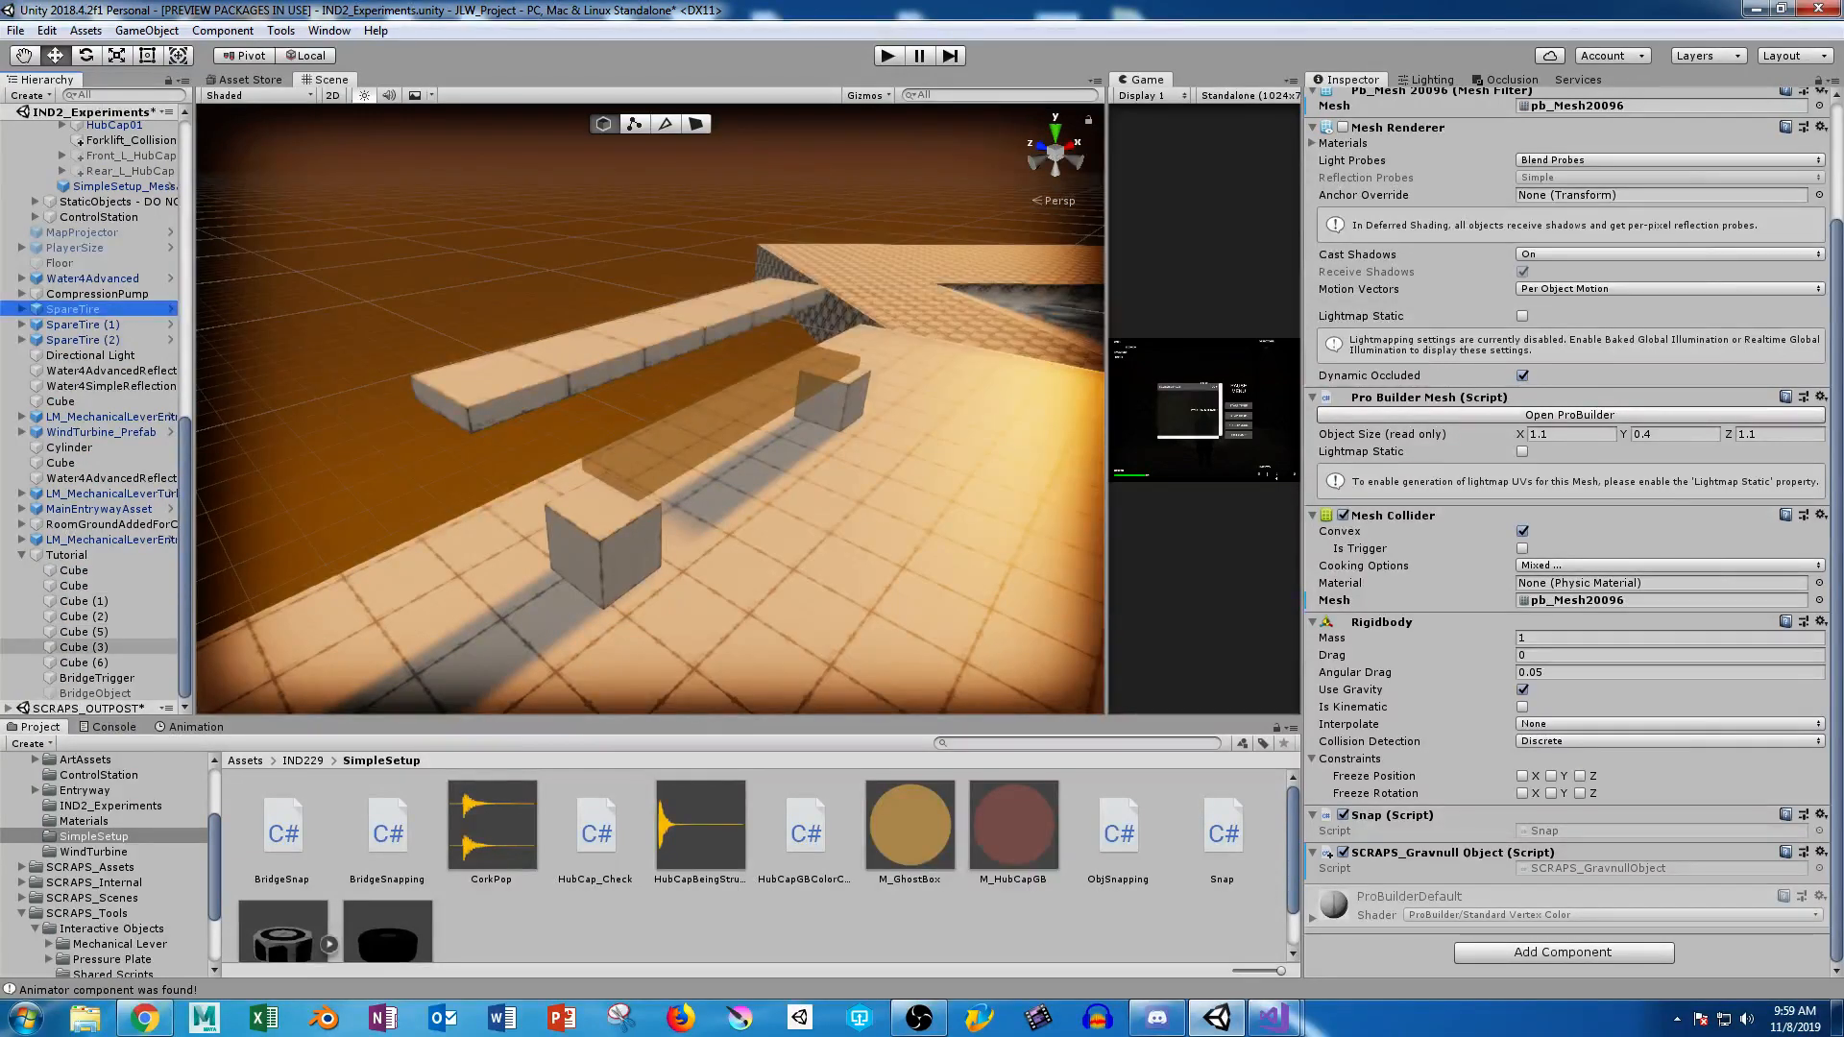
left_click(615, 343)
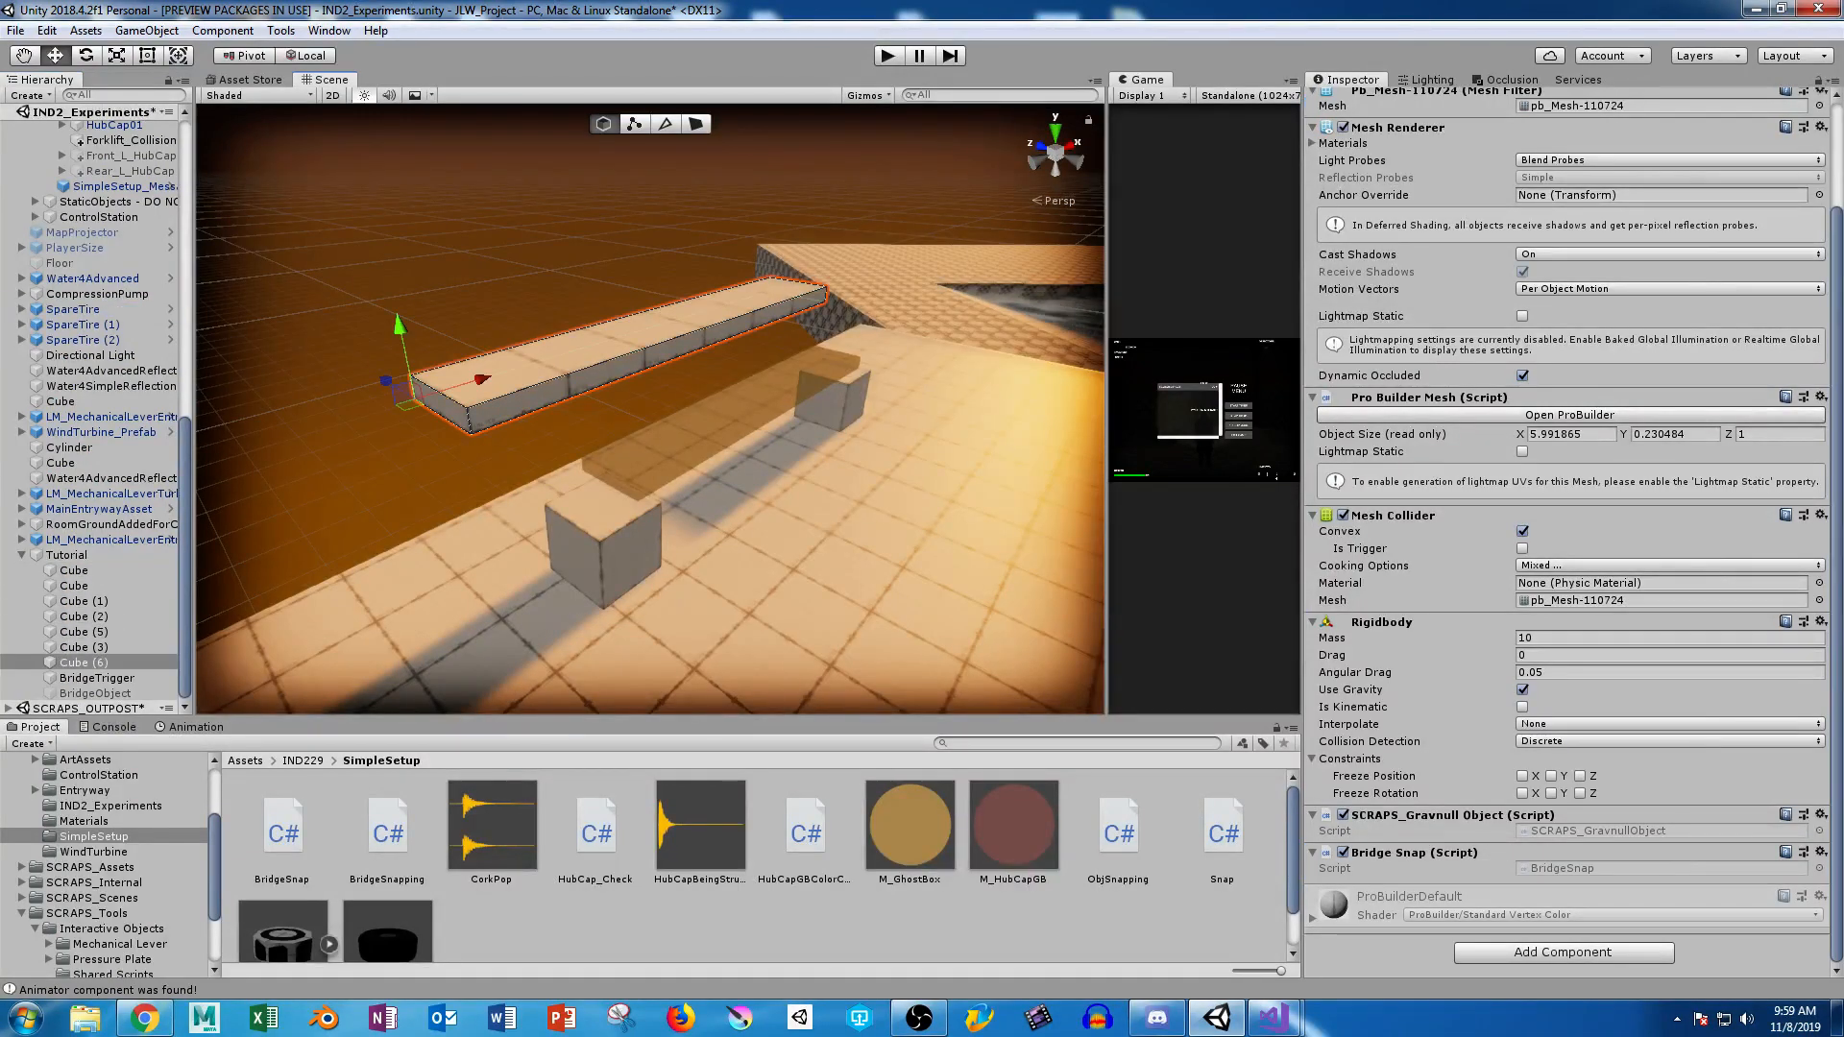
left_click_drag(1222, 833, 1556, 894)
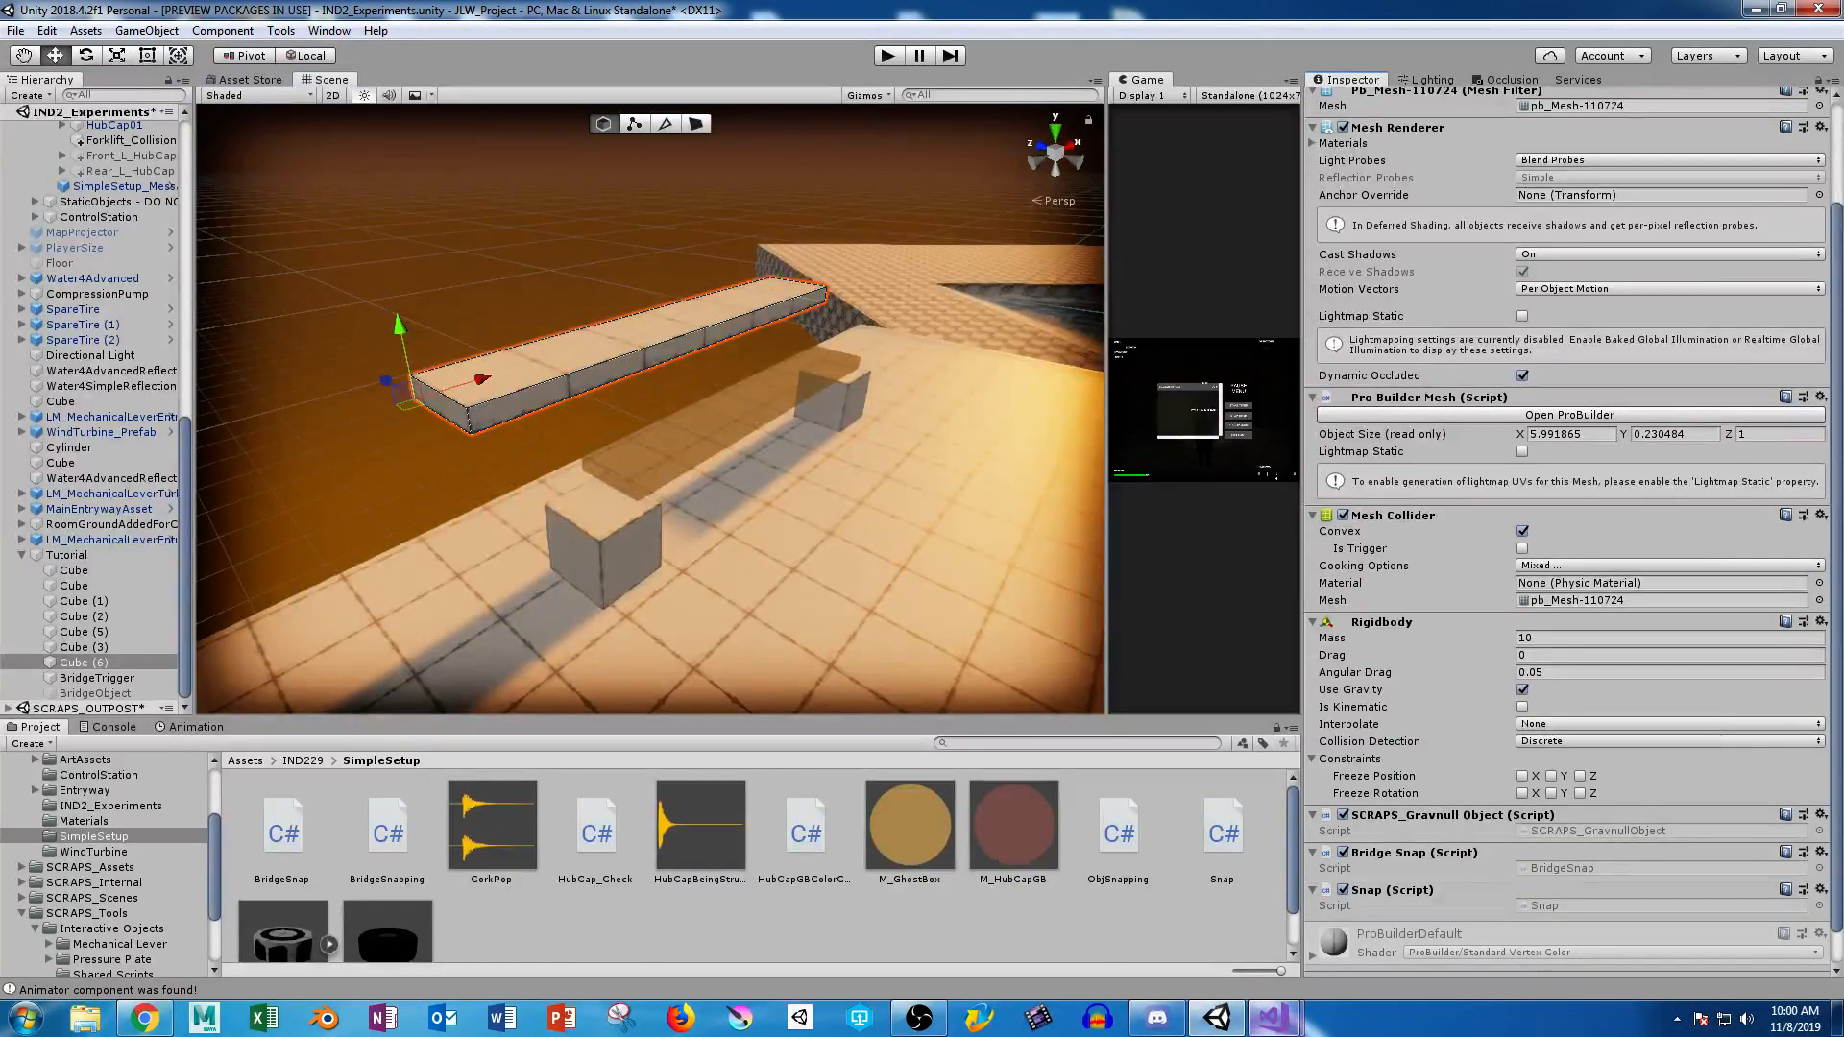
Change the inner condition in BridgeSnapping.cs to other.GetComponent<BridgeSnap>() != null, save the script and return to Unity.
mouse_move(1273, 1020)
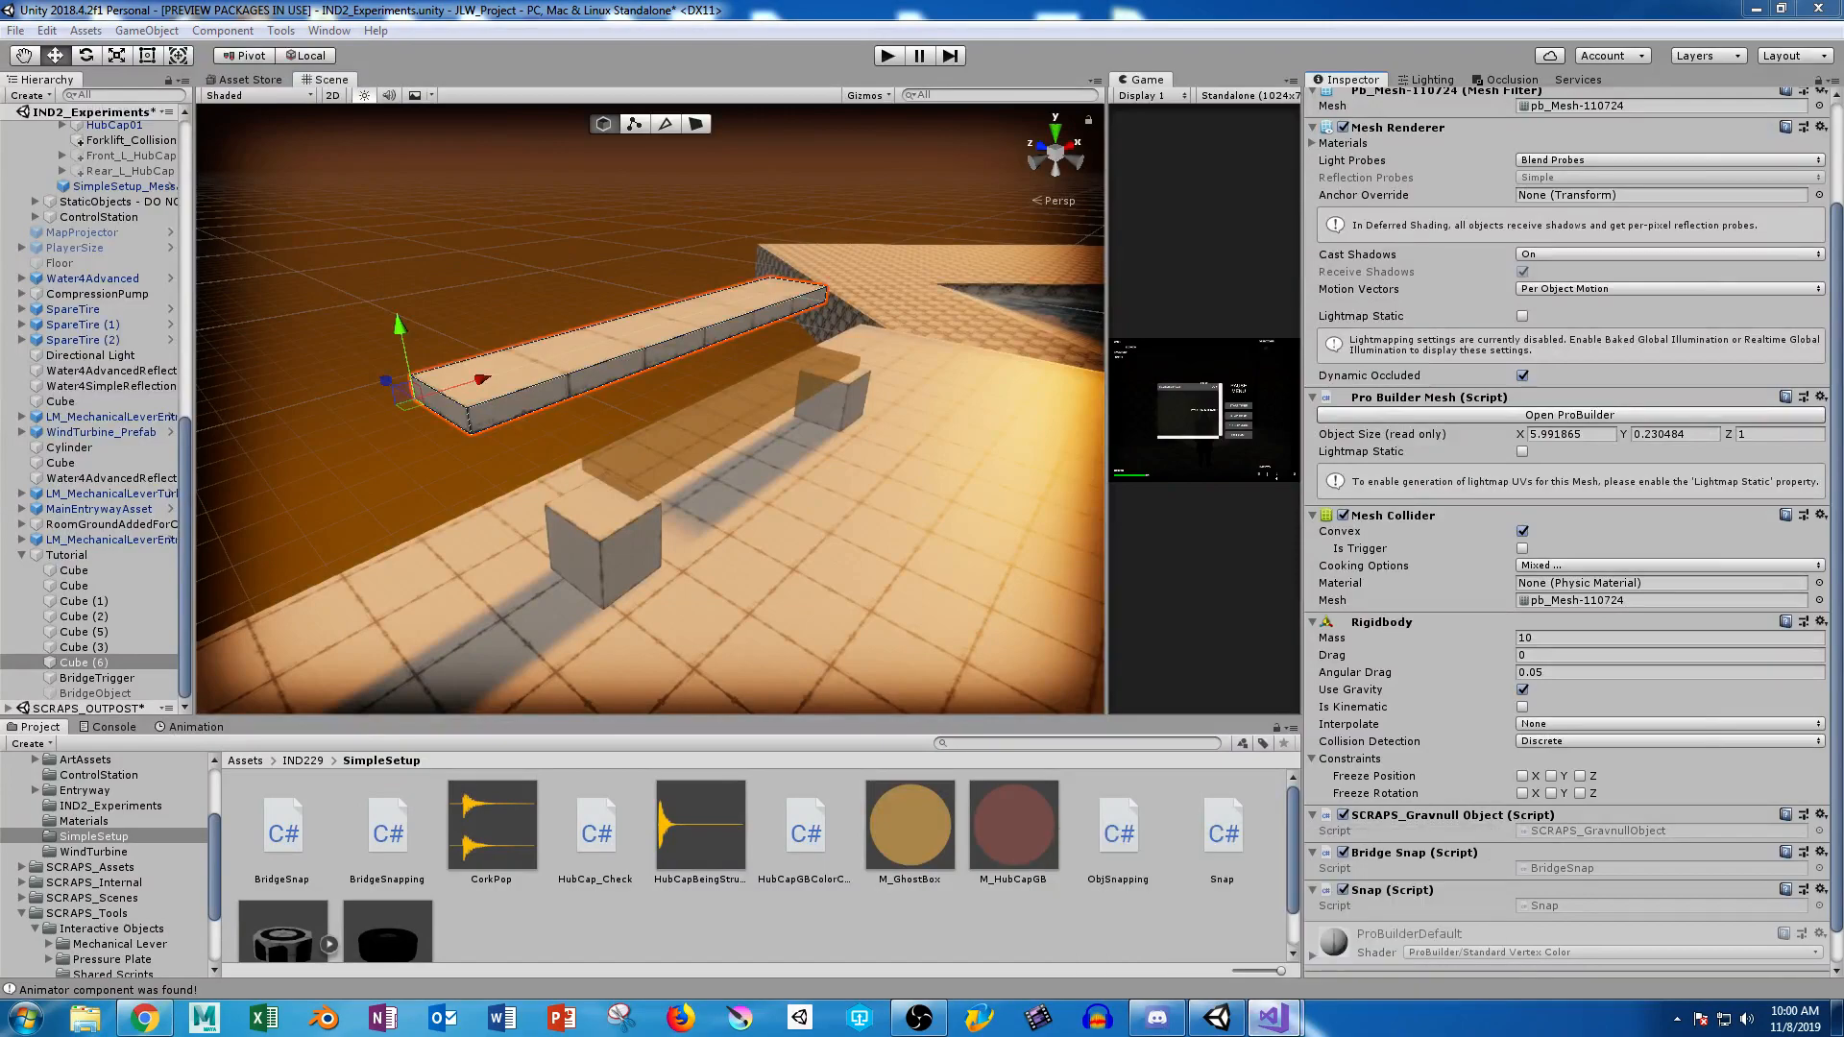
left_click(1273, 1018)
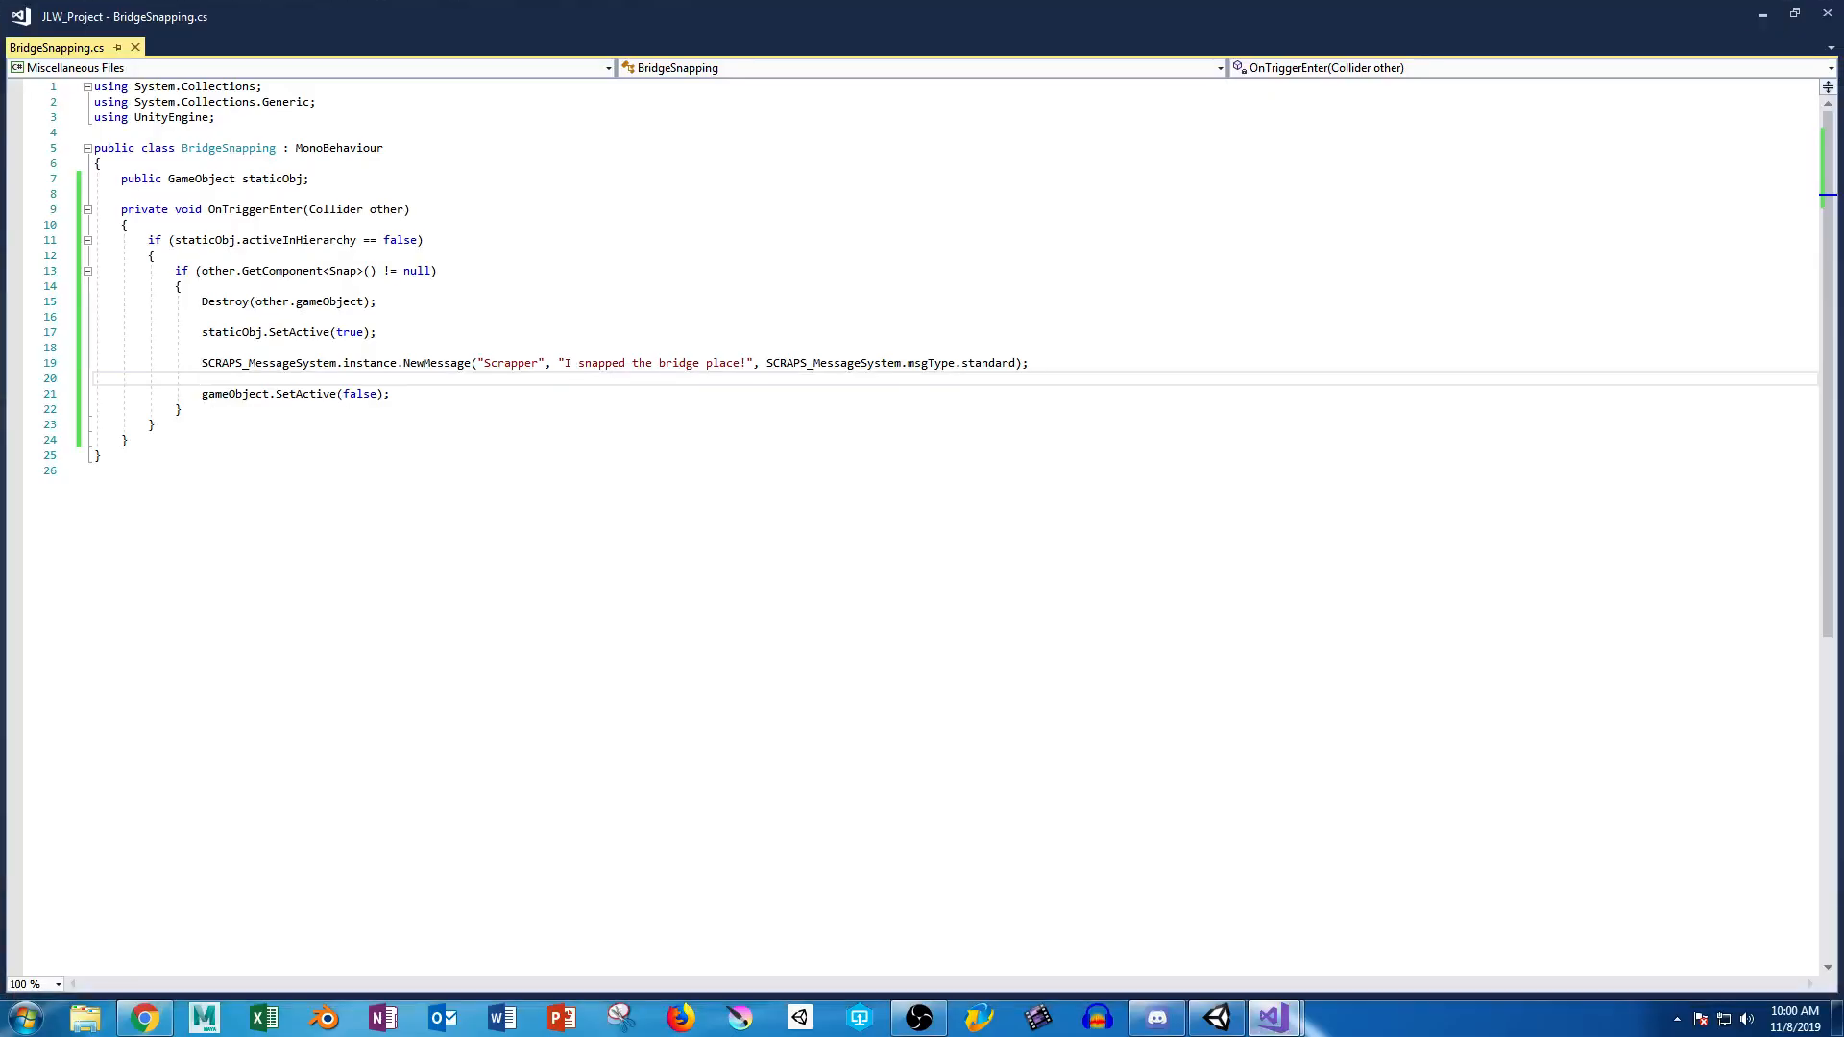
left_click(330, 271)
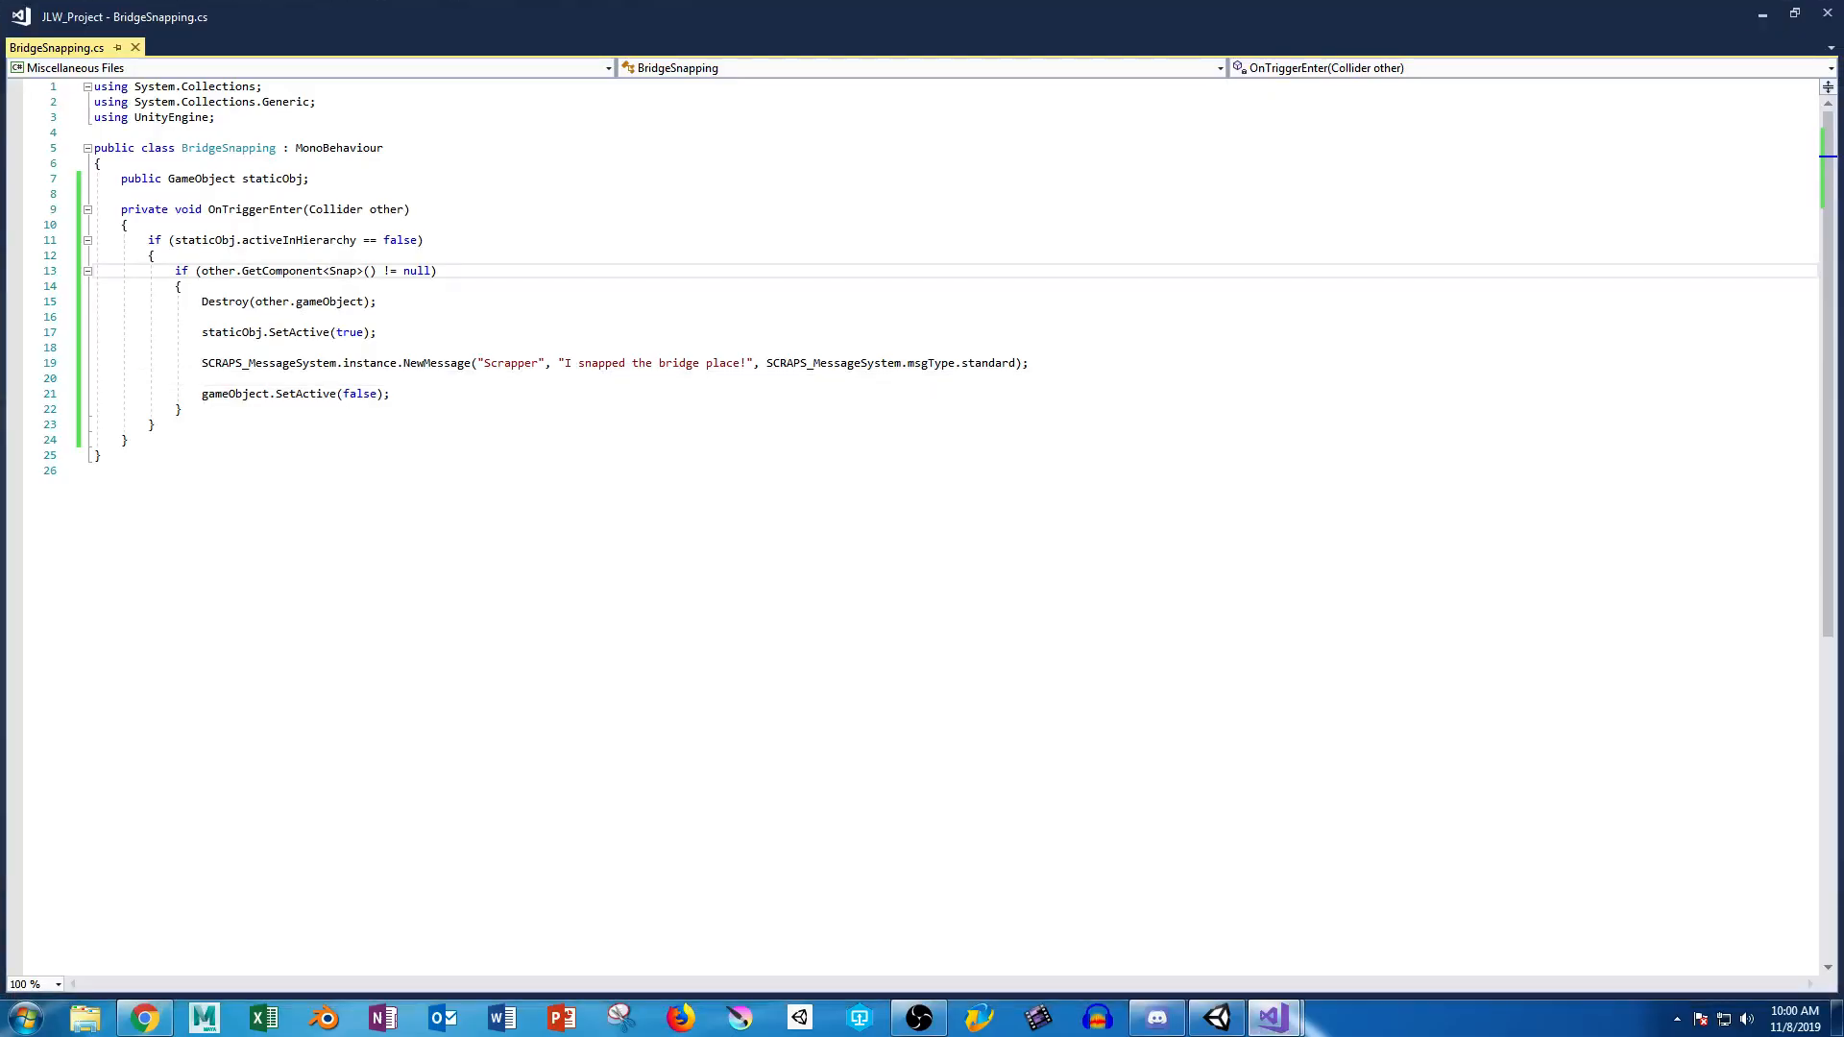
type("Bridge")
key("ctrl+s")
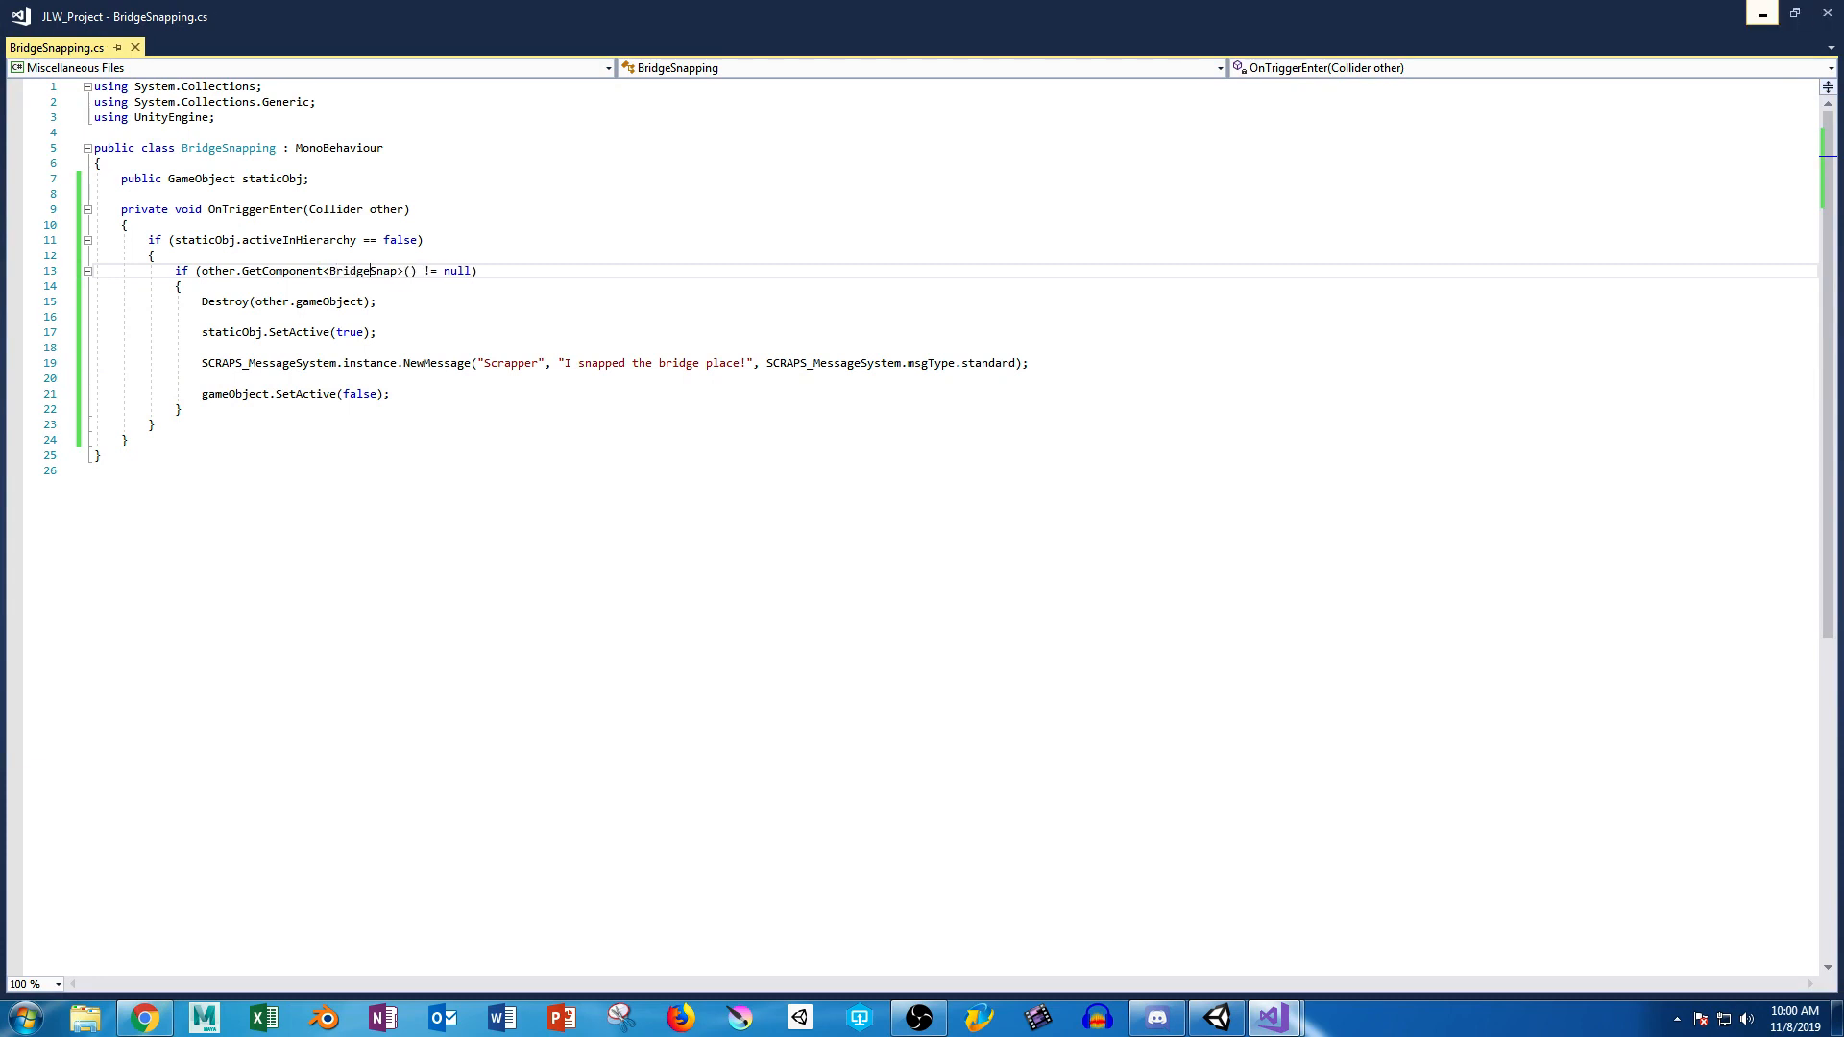
left_click(1763, 13)
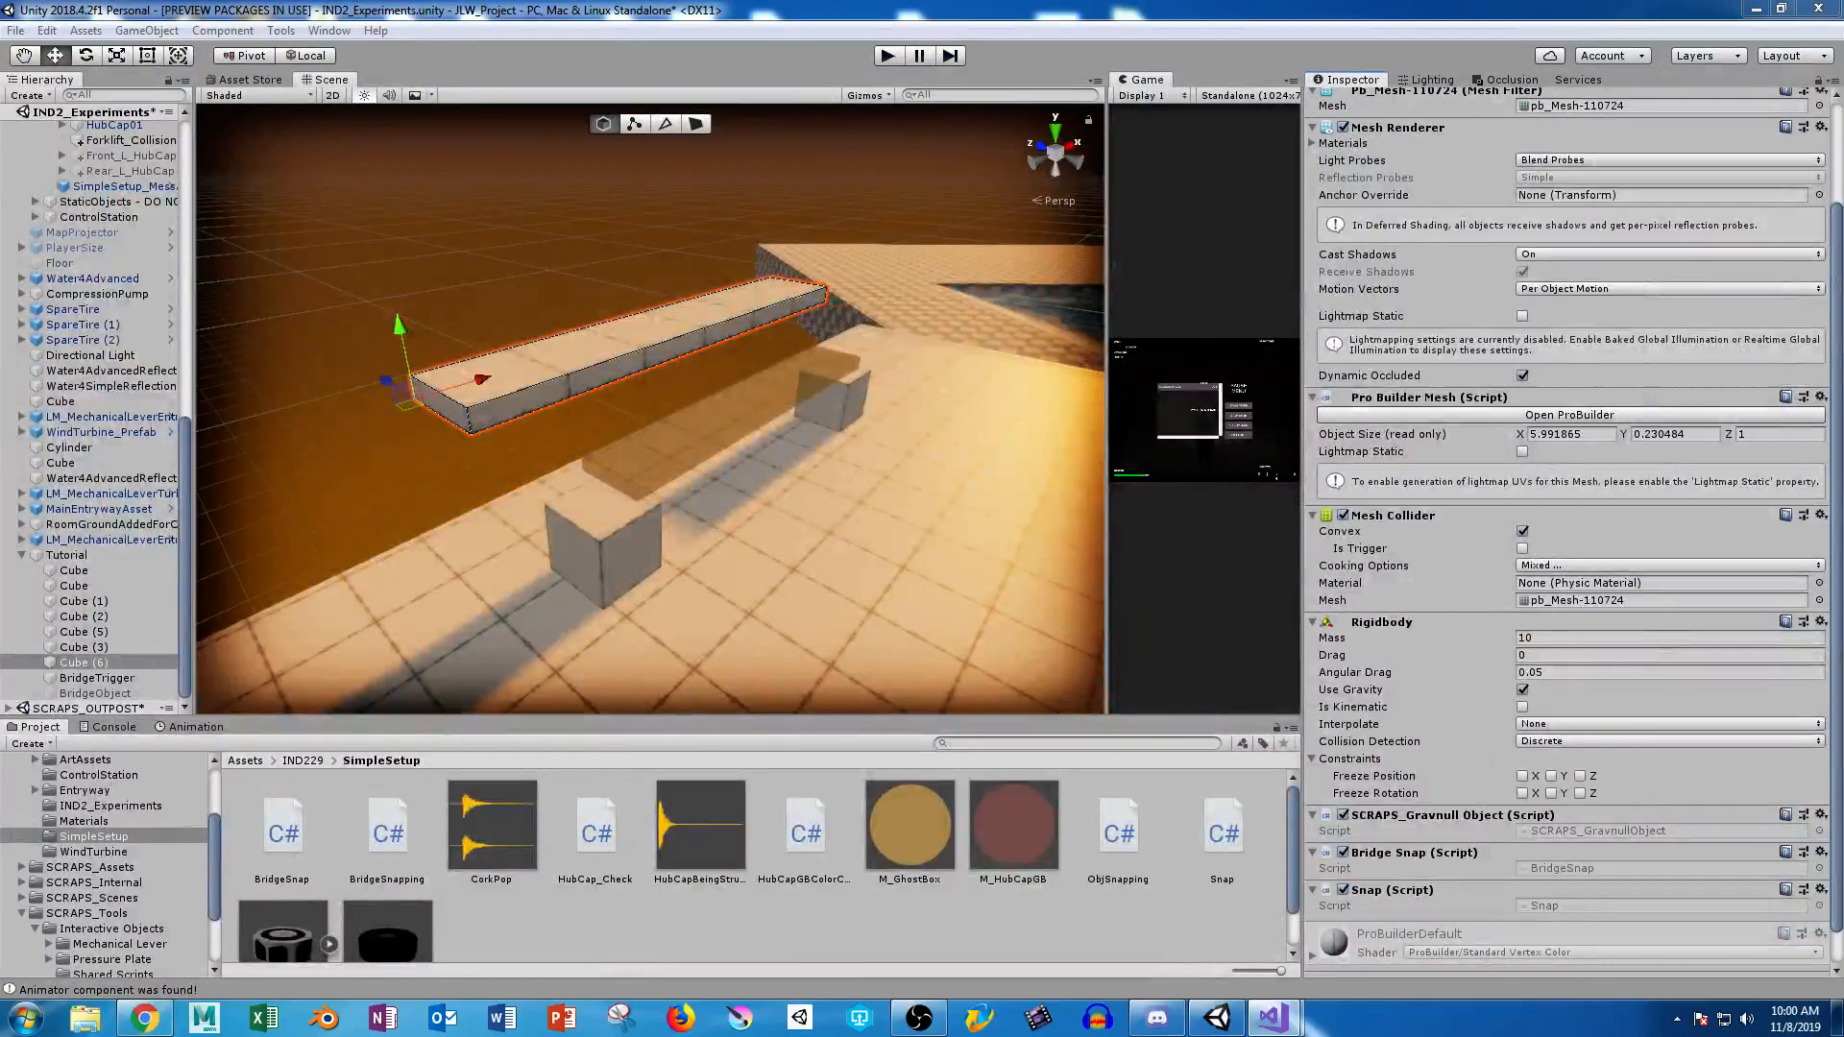
Disable the Snap component on Cube (6), then open its Snap.cs script to check the code and close it.
left_click(1343, 890)
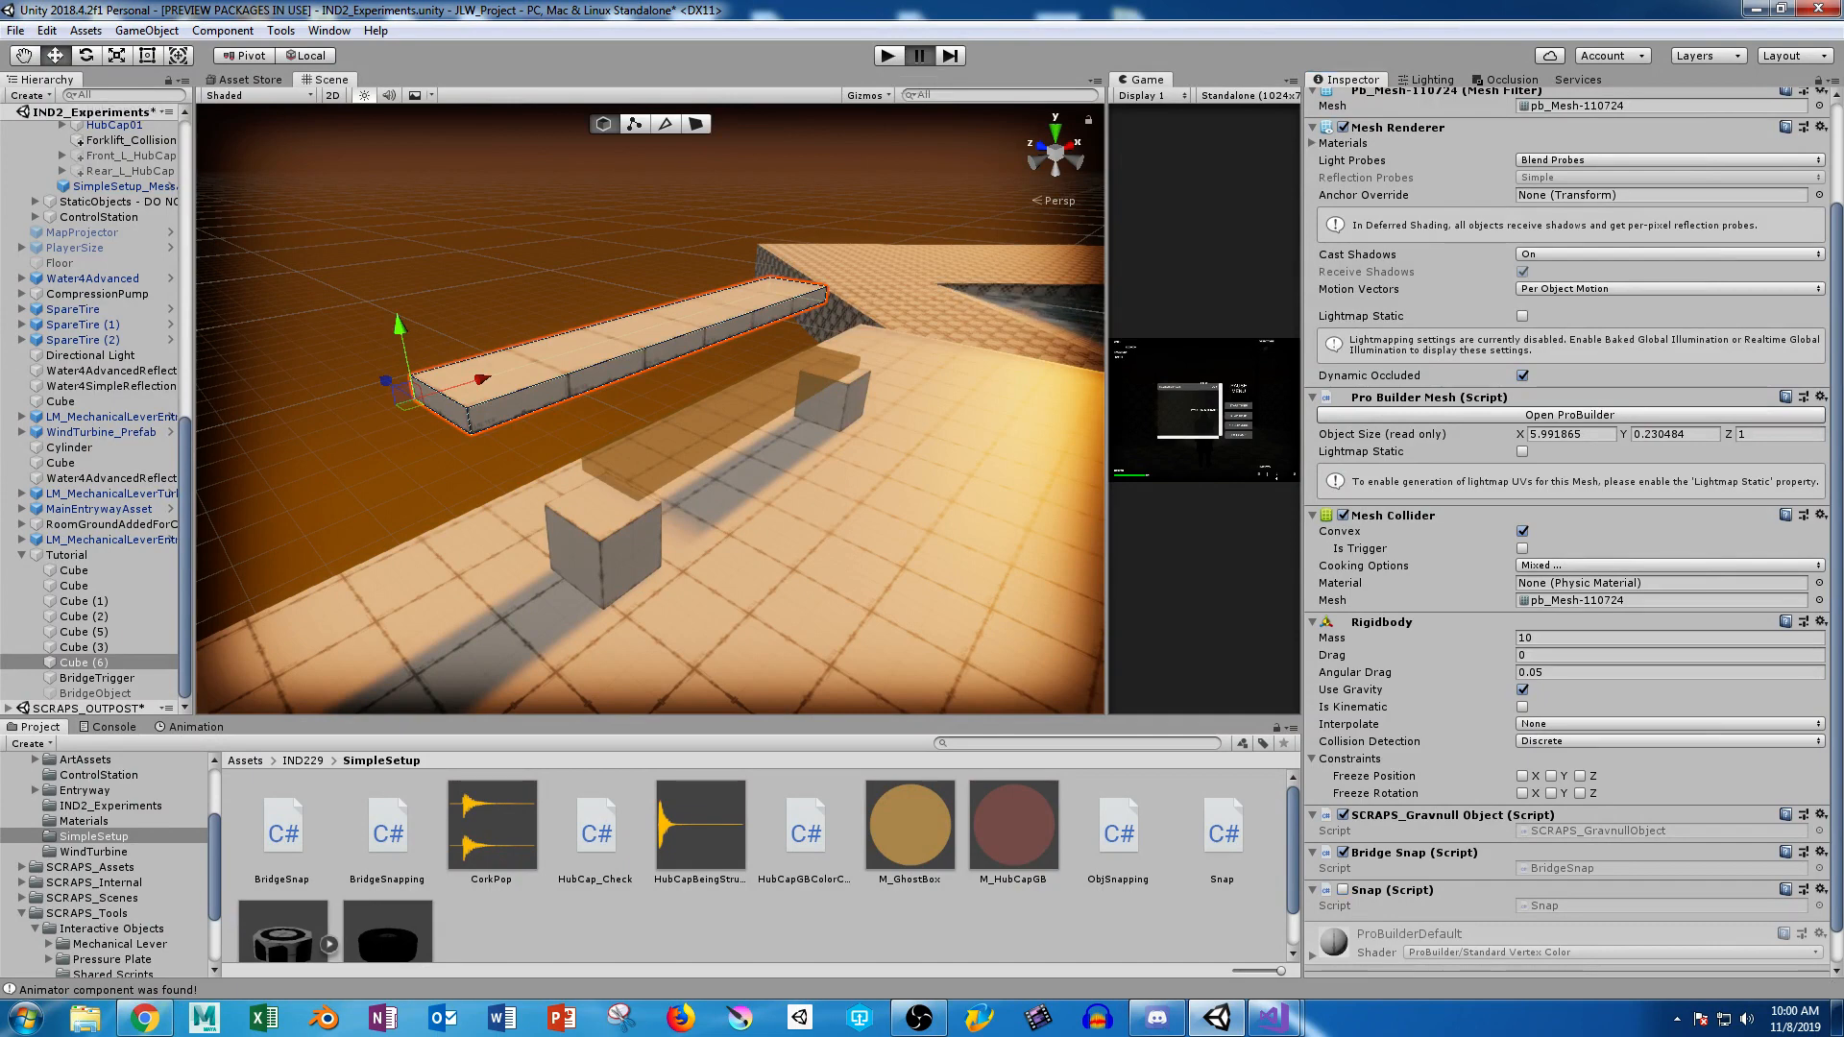
right_click(1366, 890)
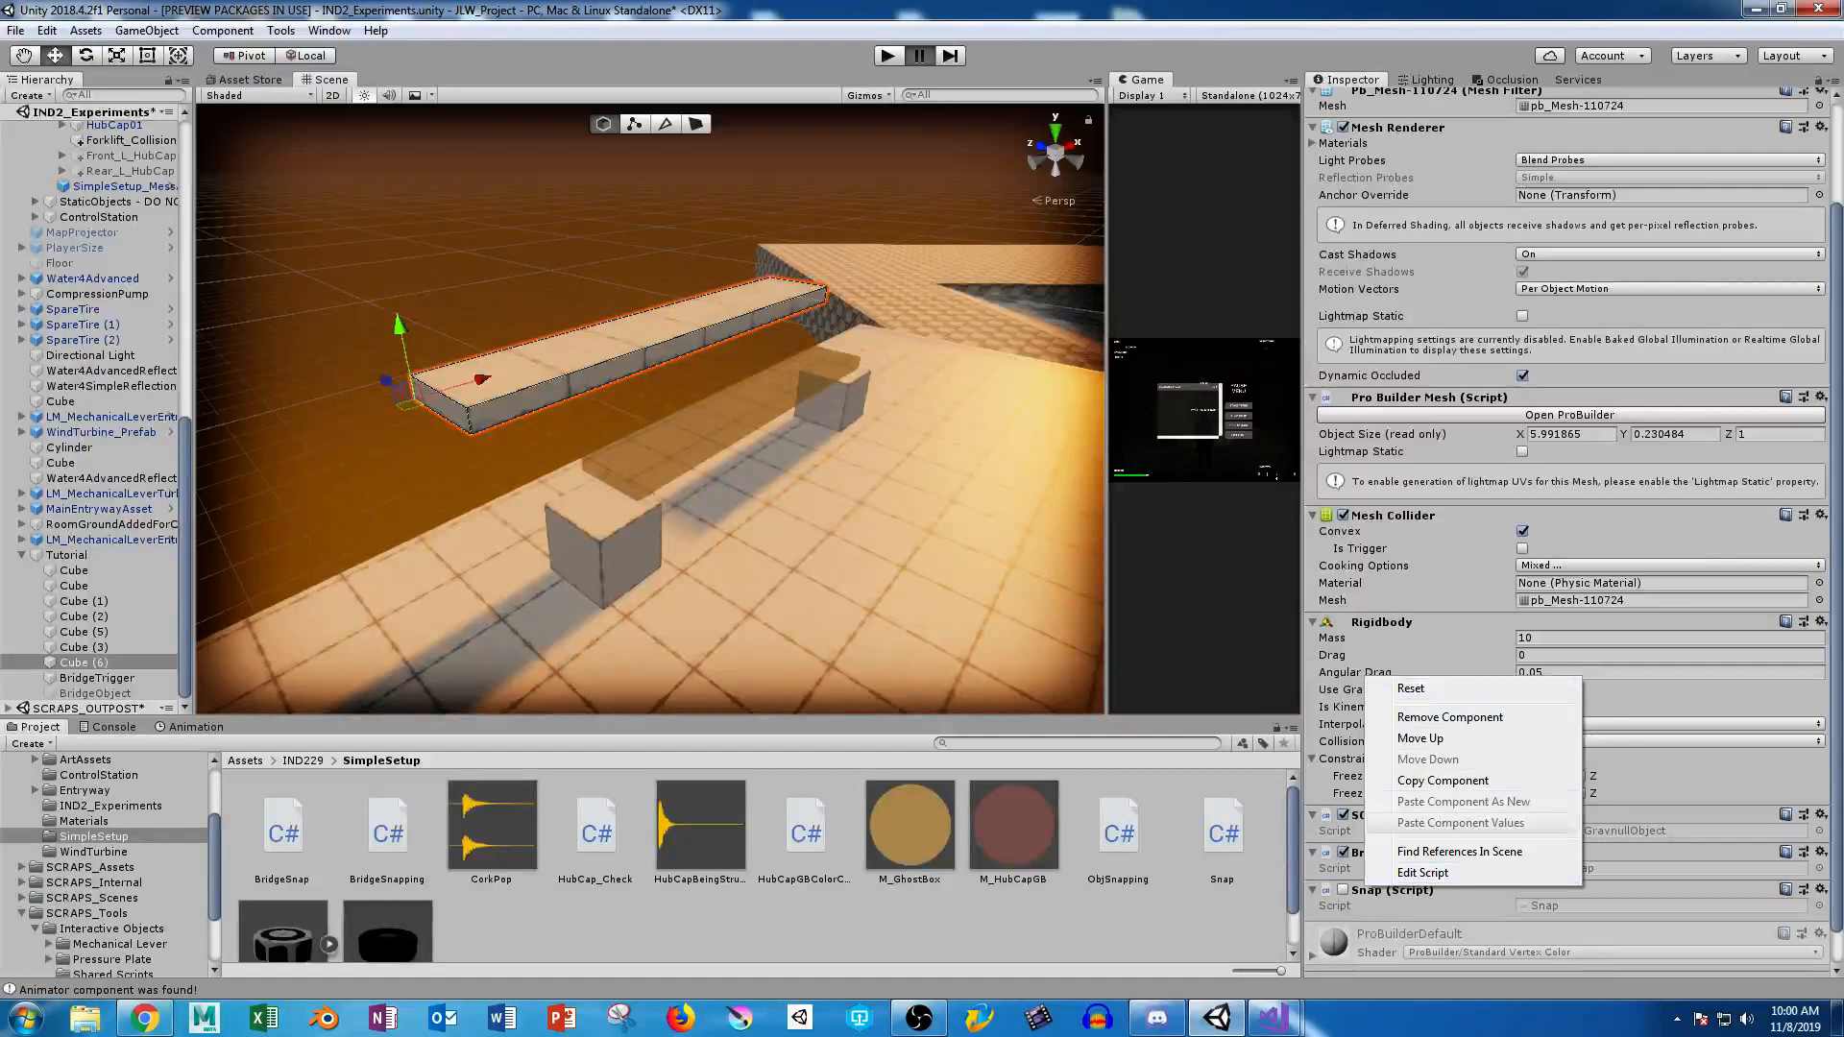
left_click(1426, 873)
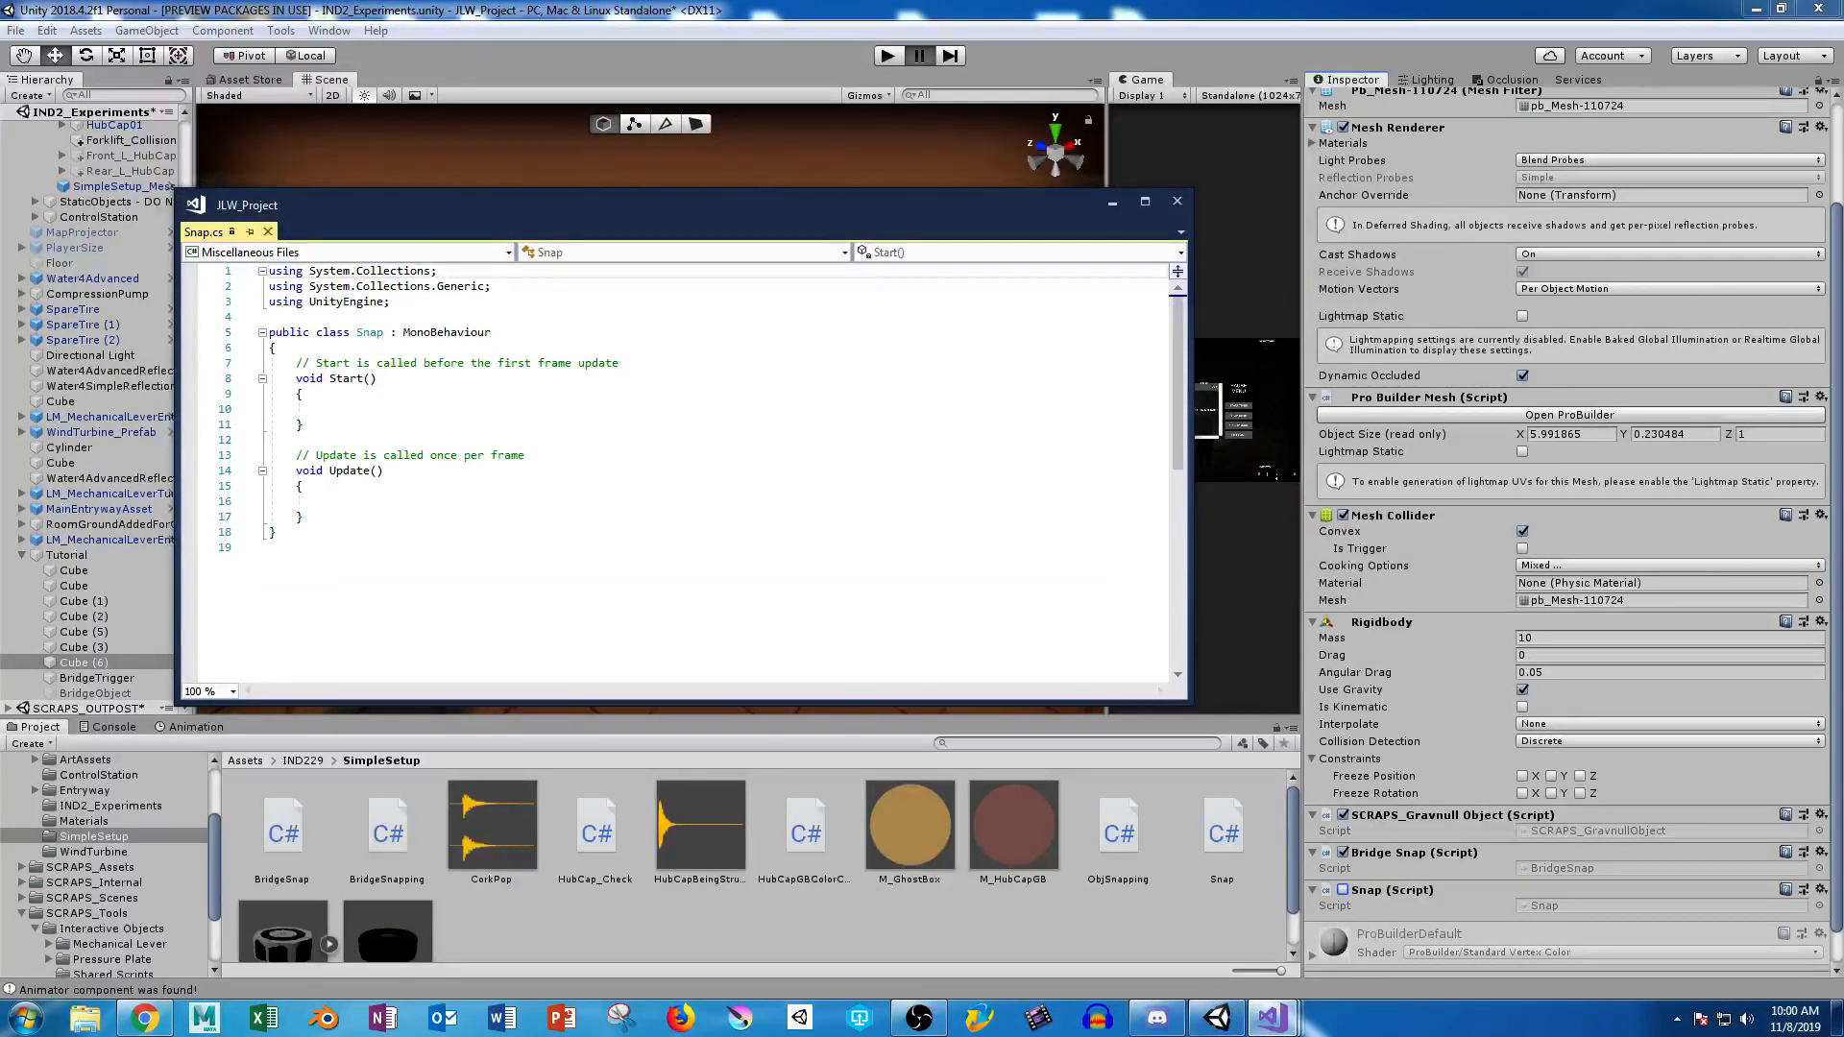
left_click(1177, 200)
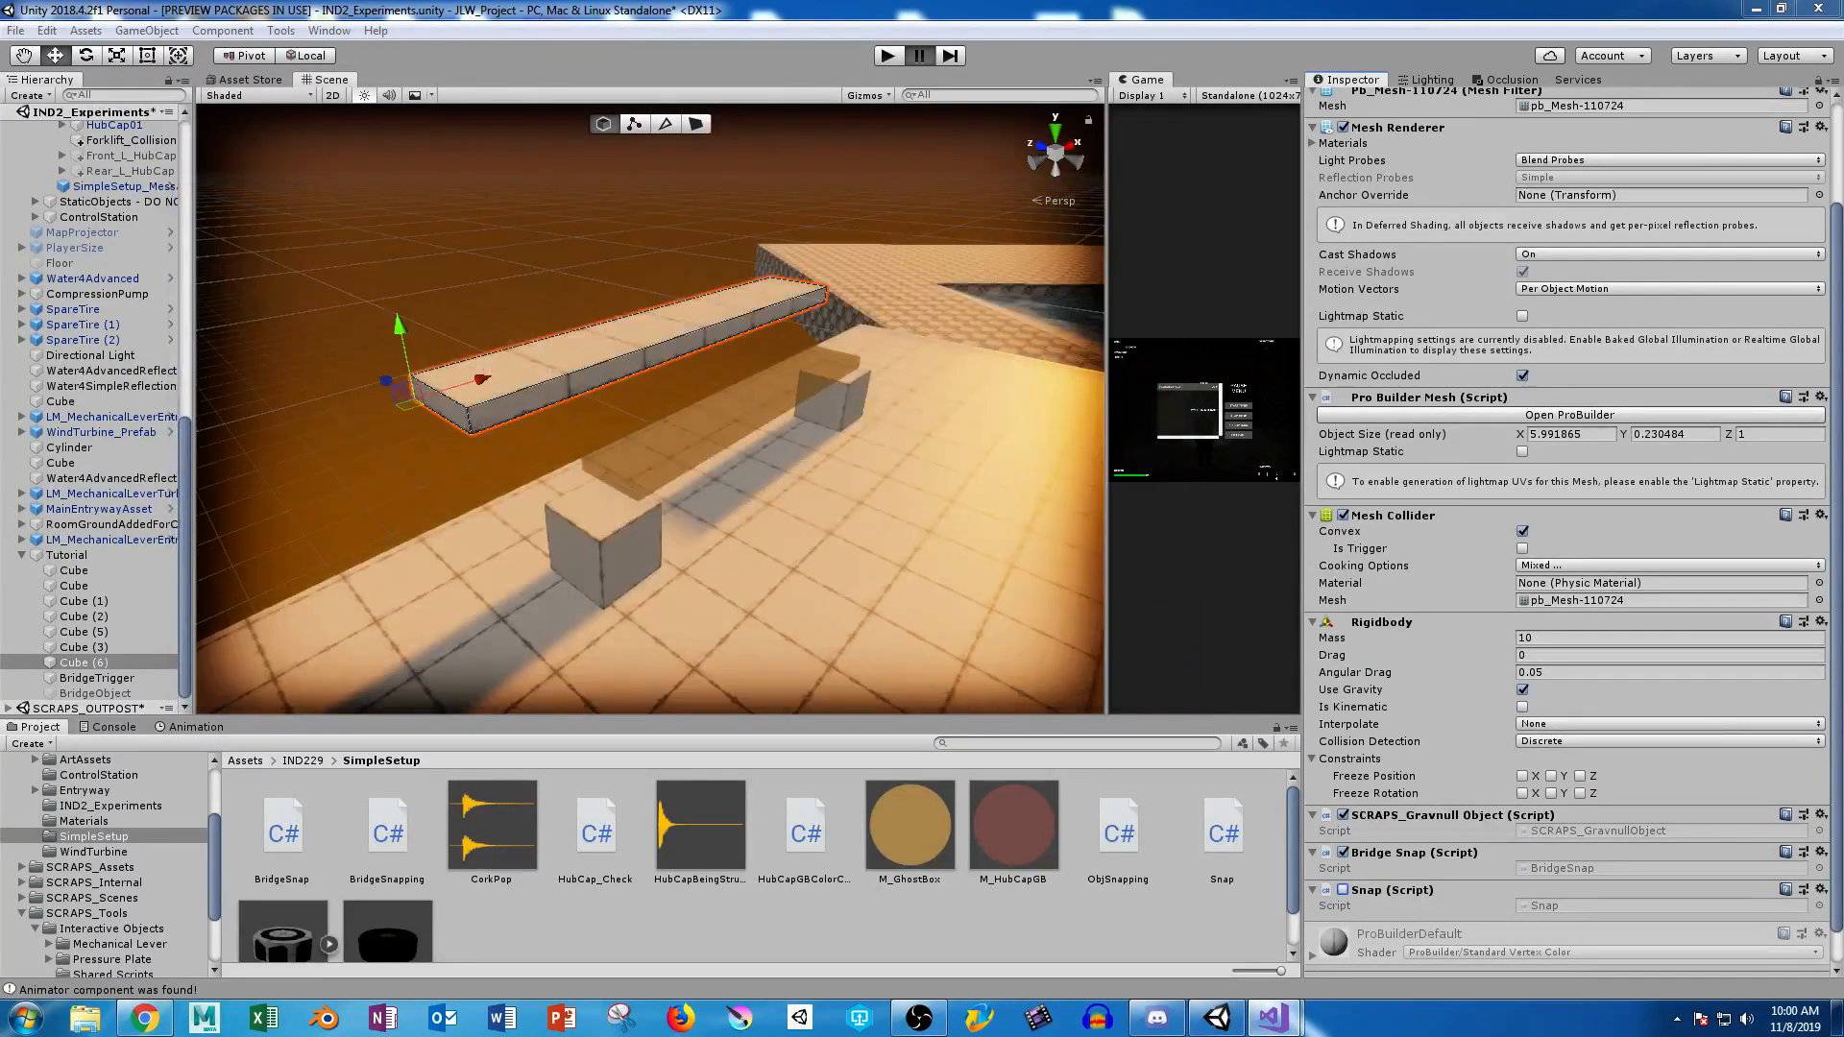
Test the falling bridge block in play mode, pausing to enable its Snap component before resuming, and stop the scene.
left_click(889, 56)
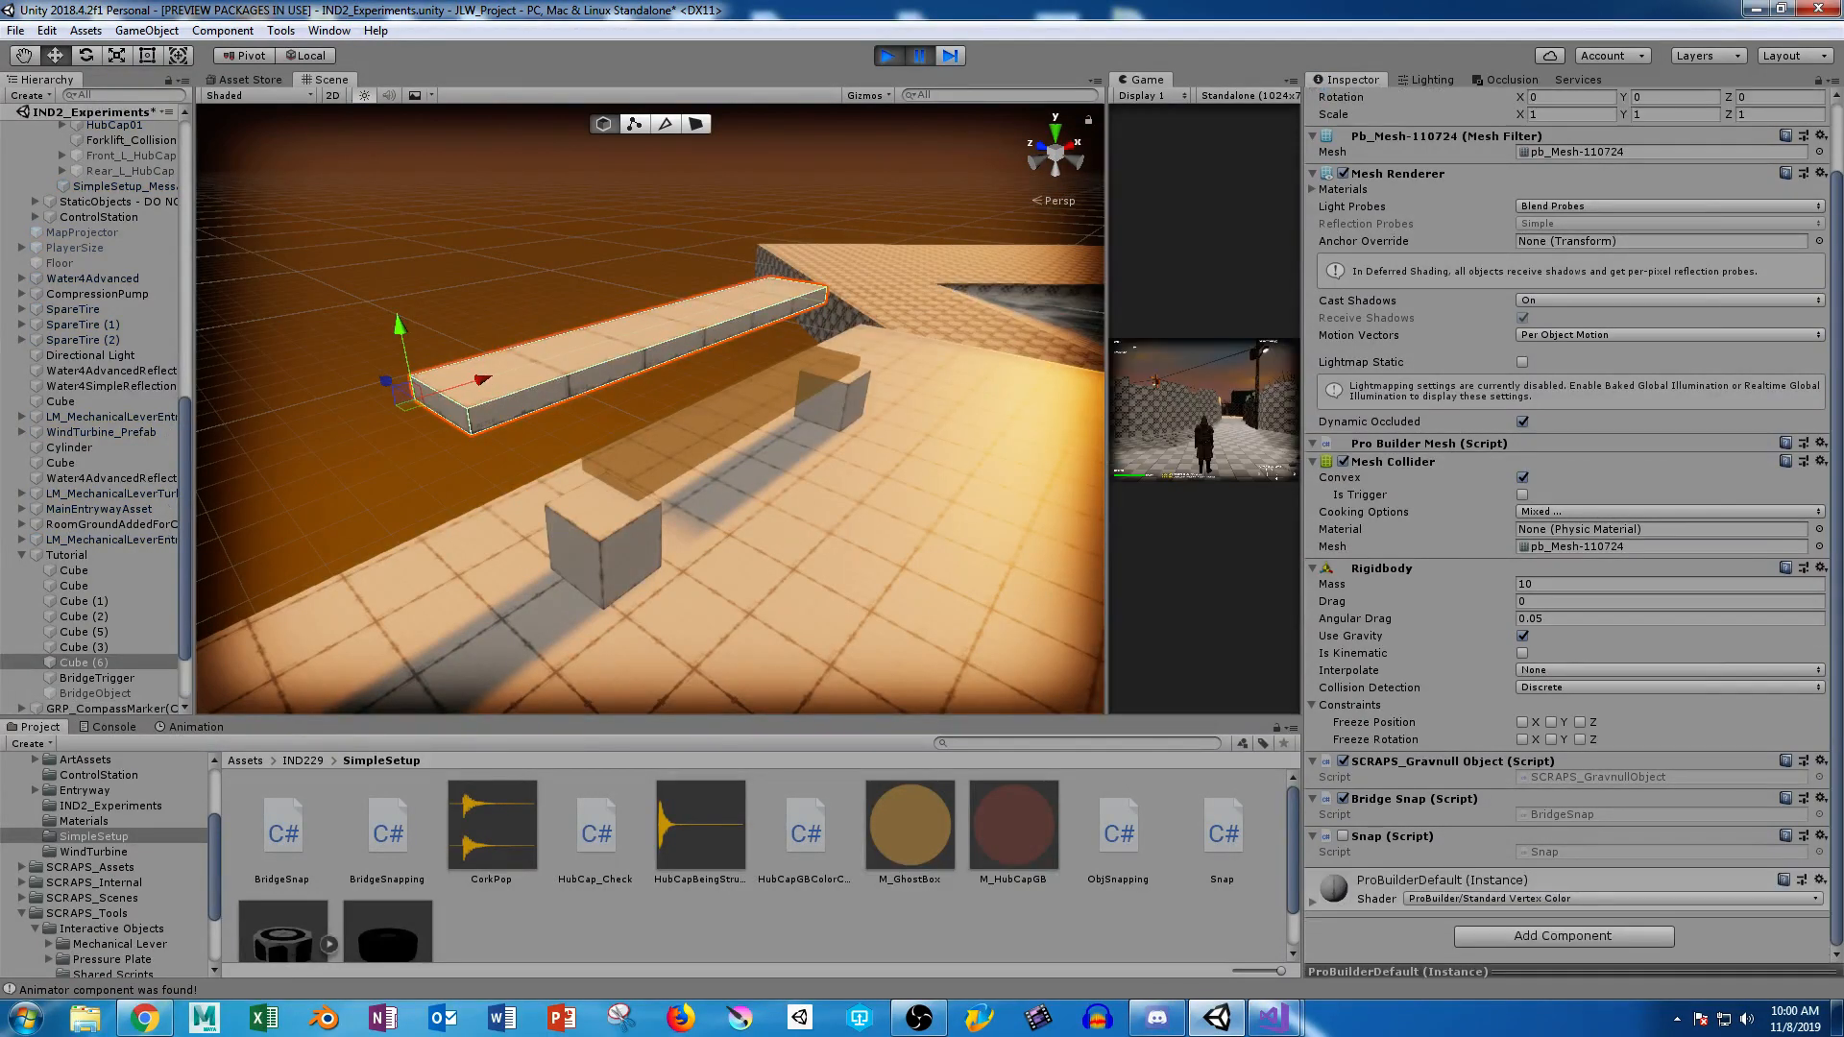
left_click(919, 55)
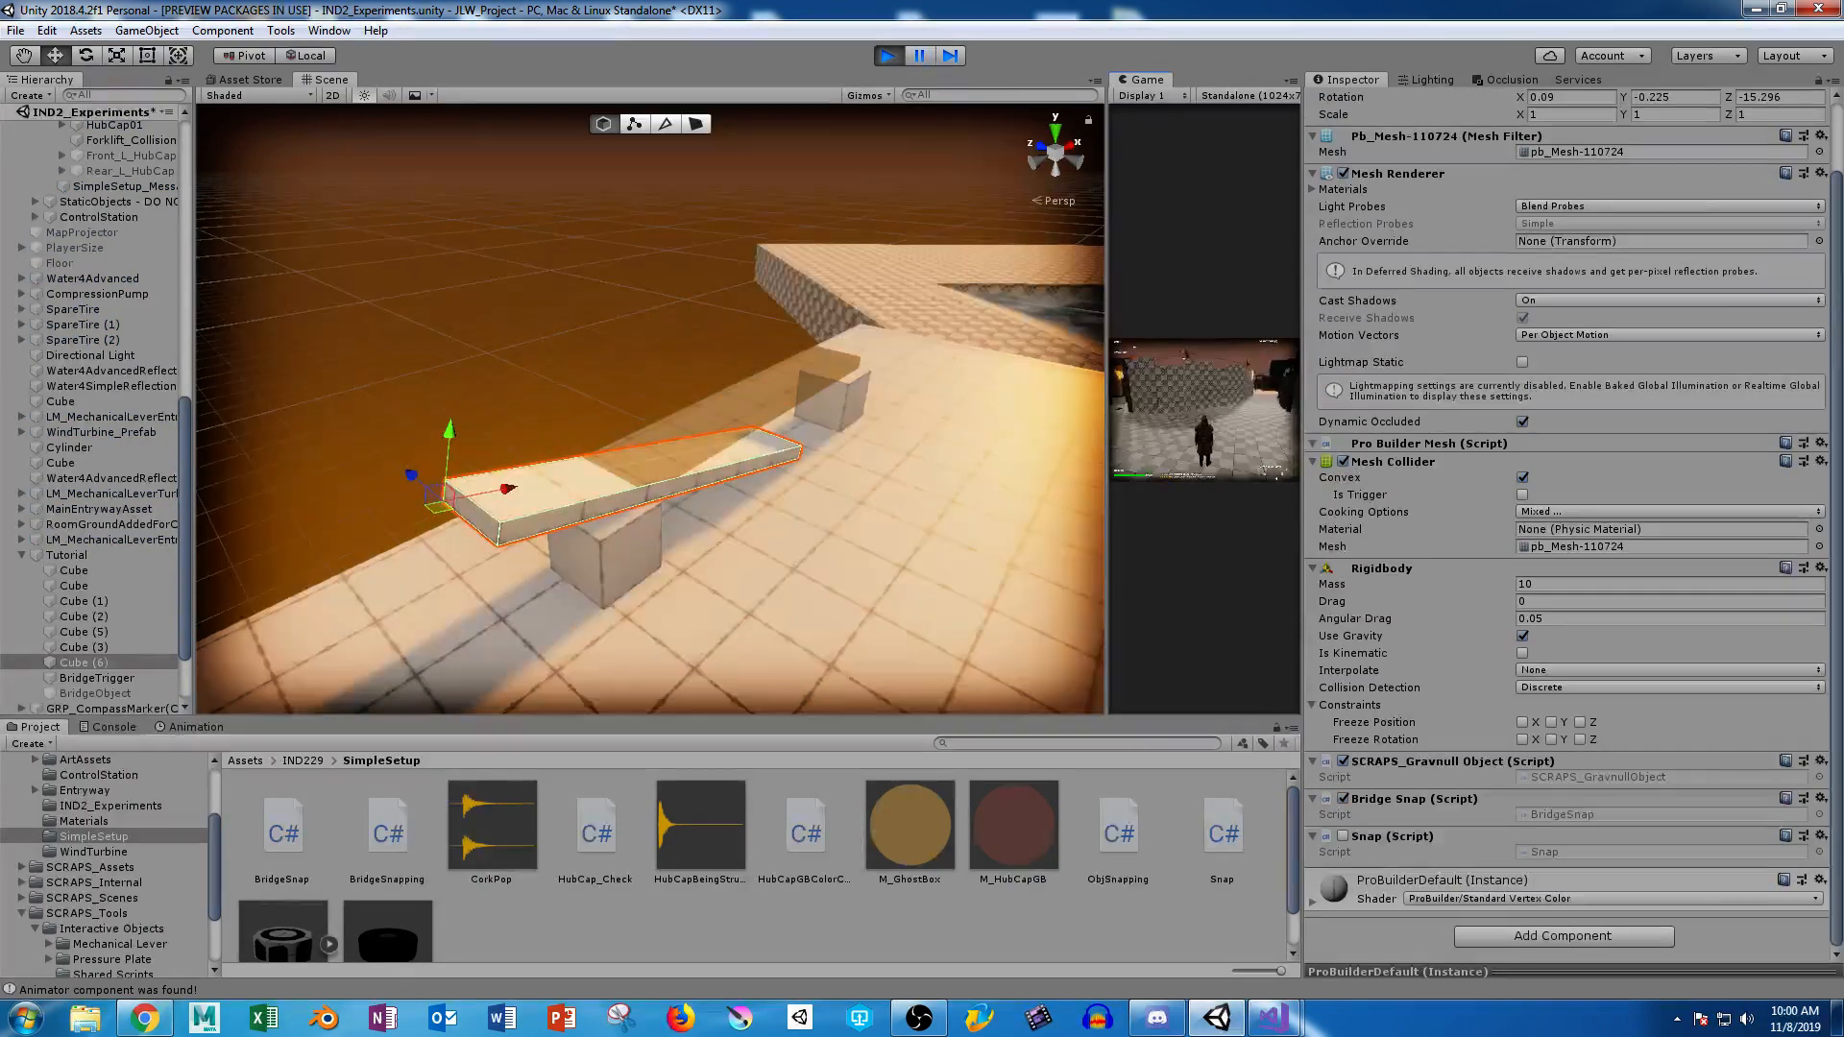
key("Escape")
left_click(919, 56)
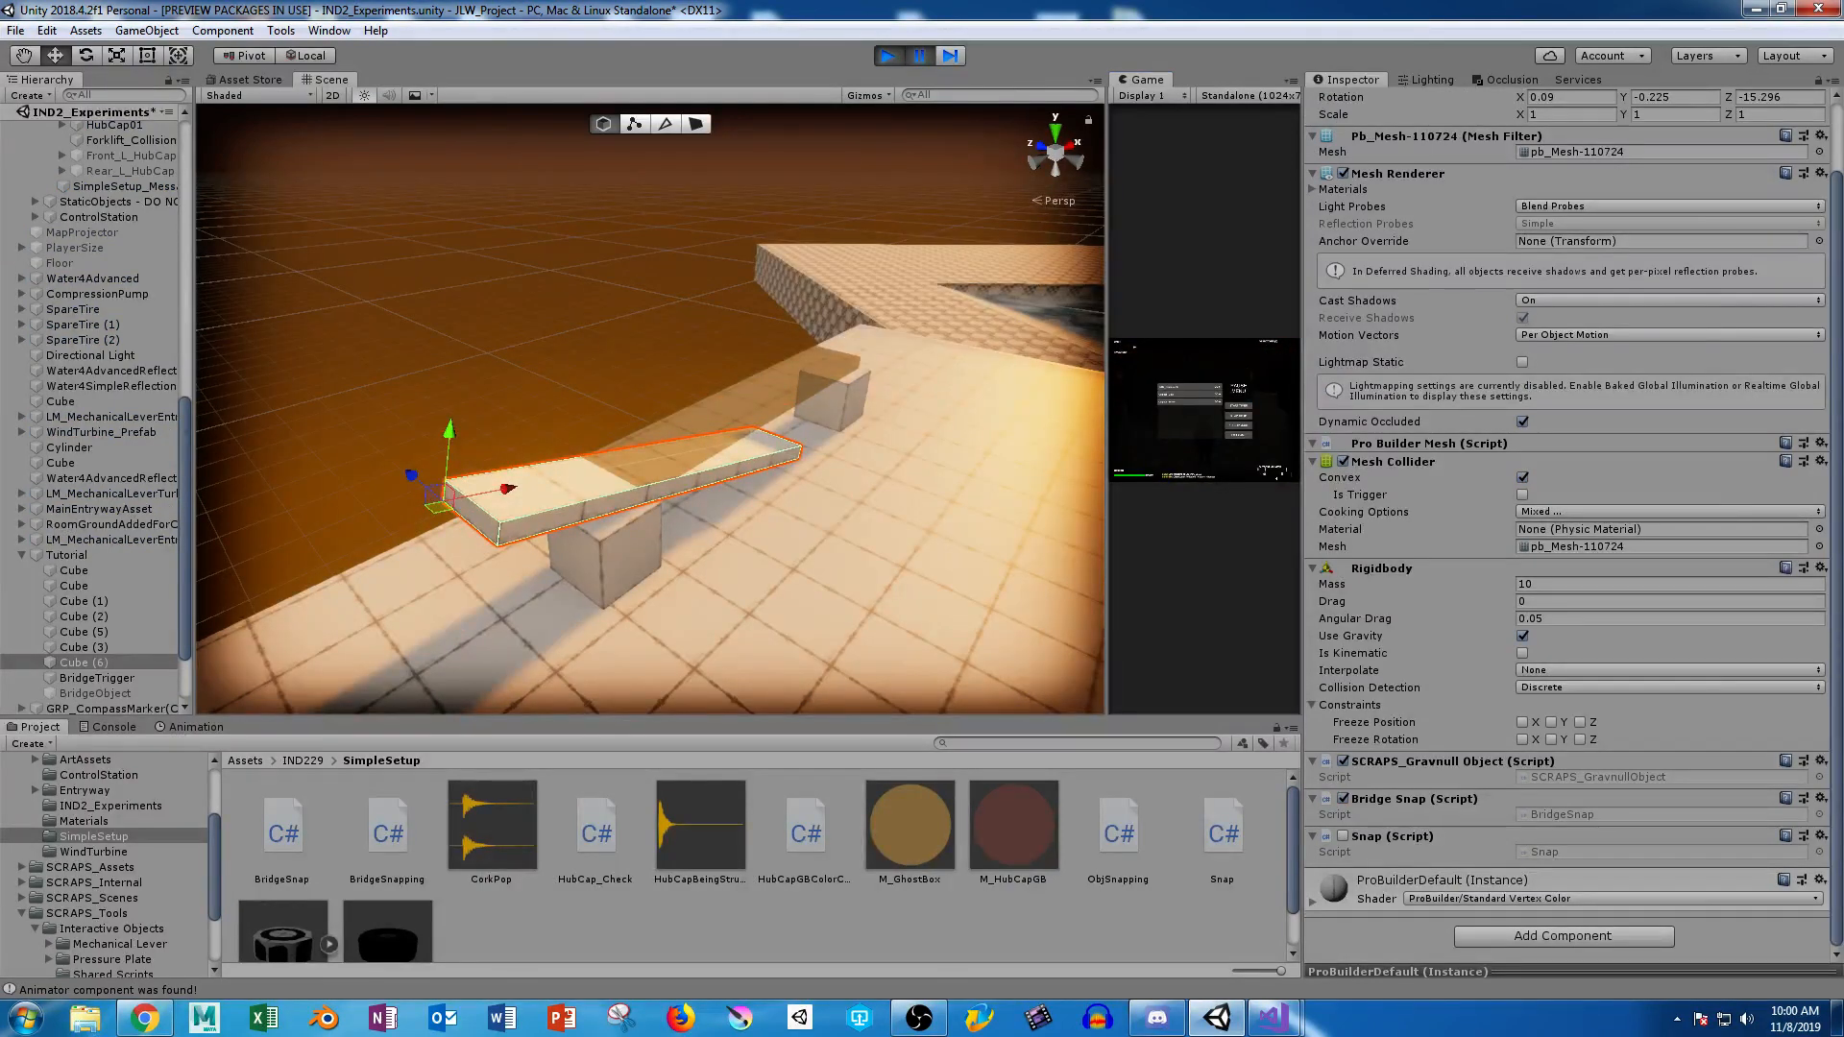
left_click(1343, 836)
left_click(920, 55)
left_click(888, 56)
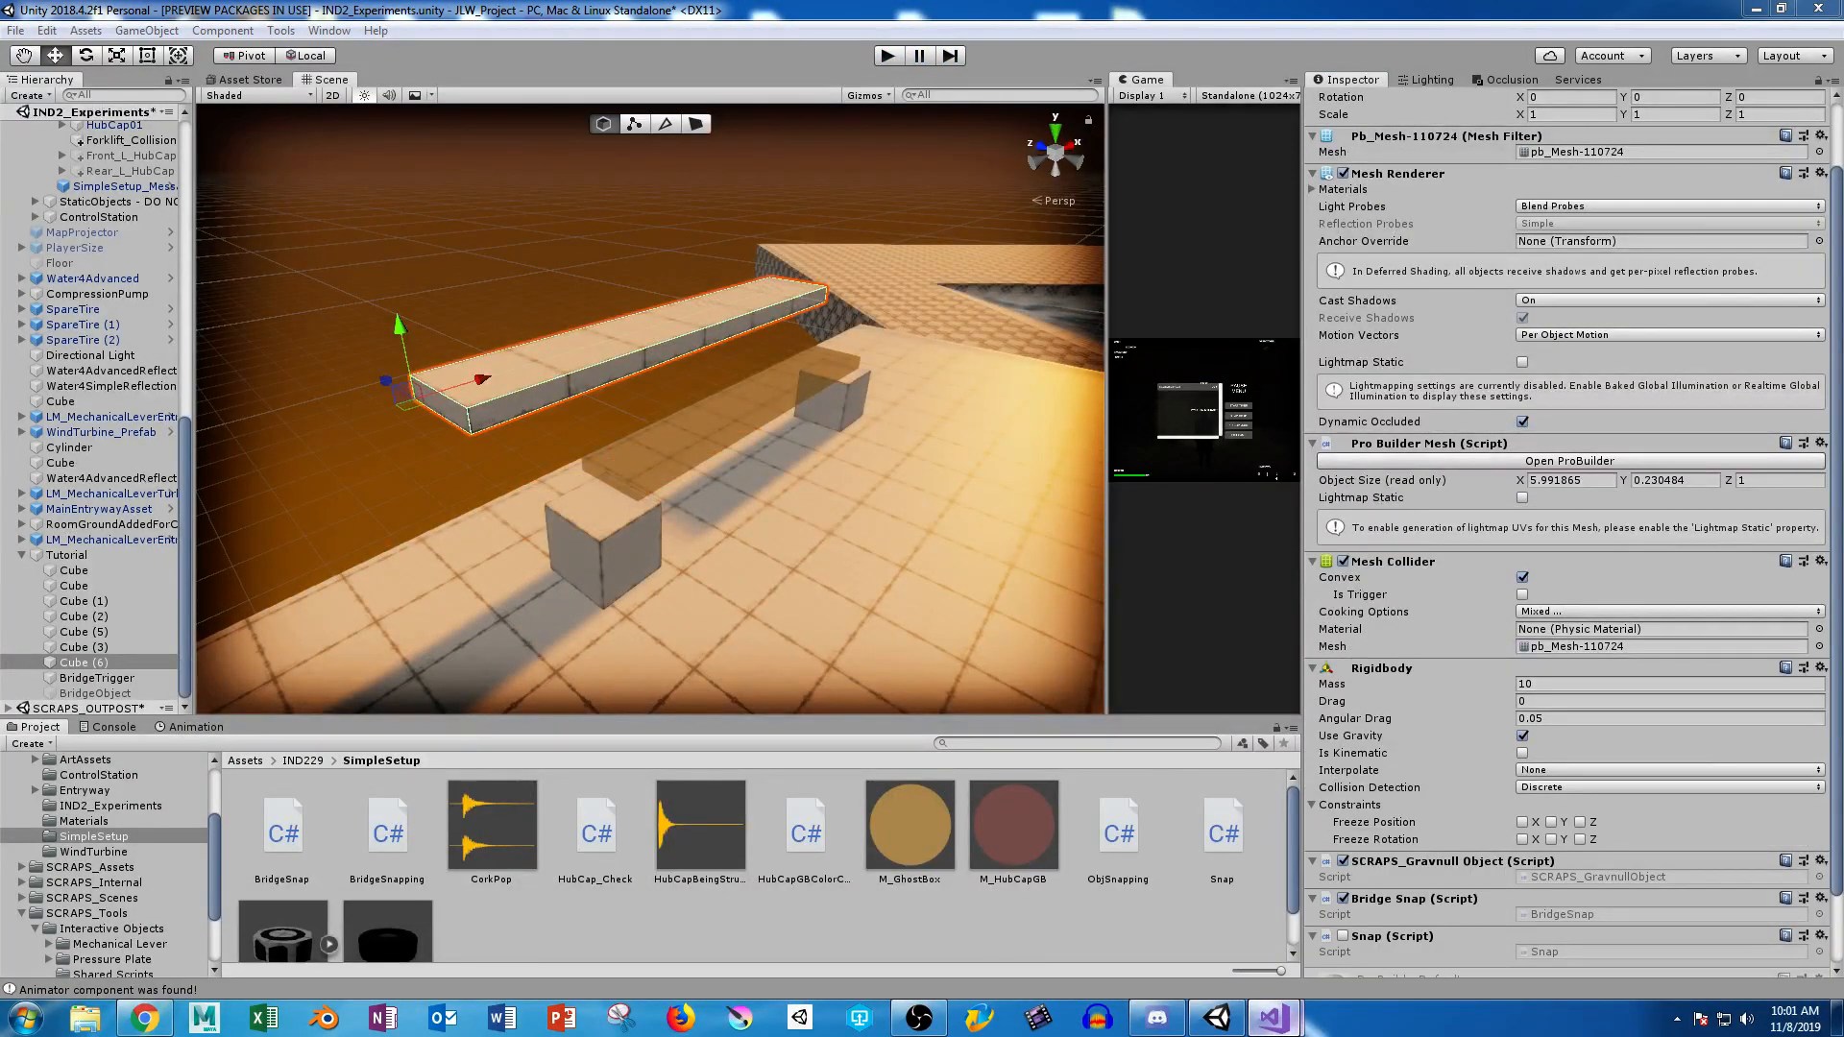
Change the inner condition in BridgeSnapping.cs back to other.GetComponent<Snap>() != null.
left_click(1274, 1019)
left_click(1388, 917)
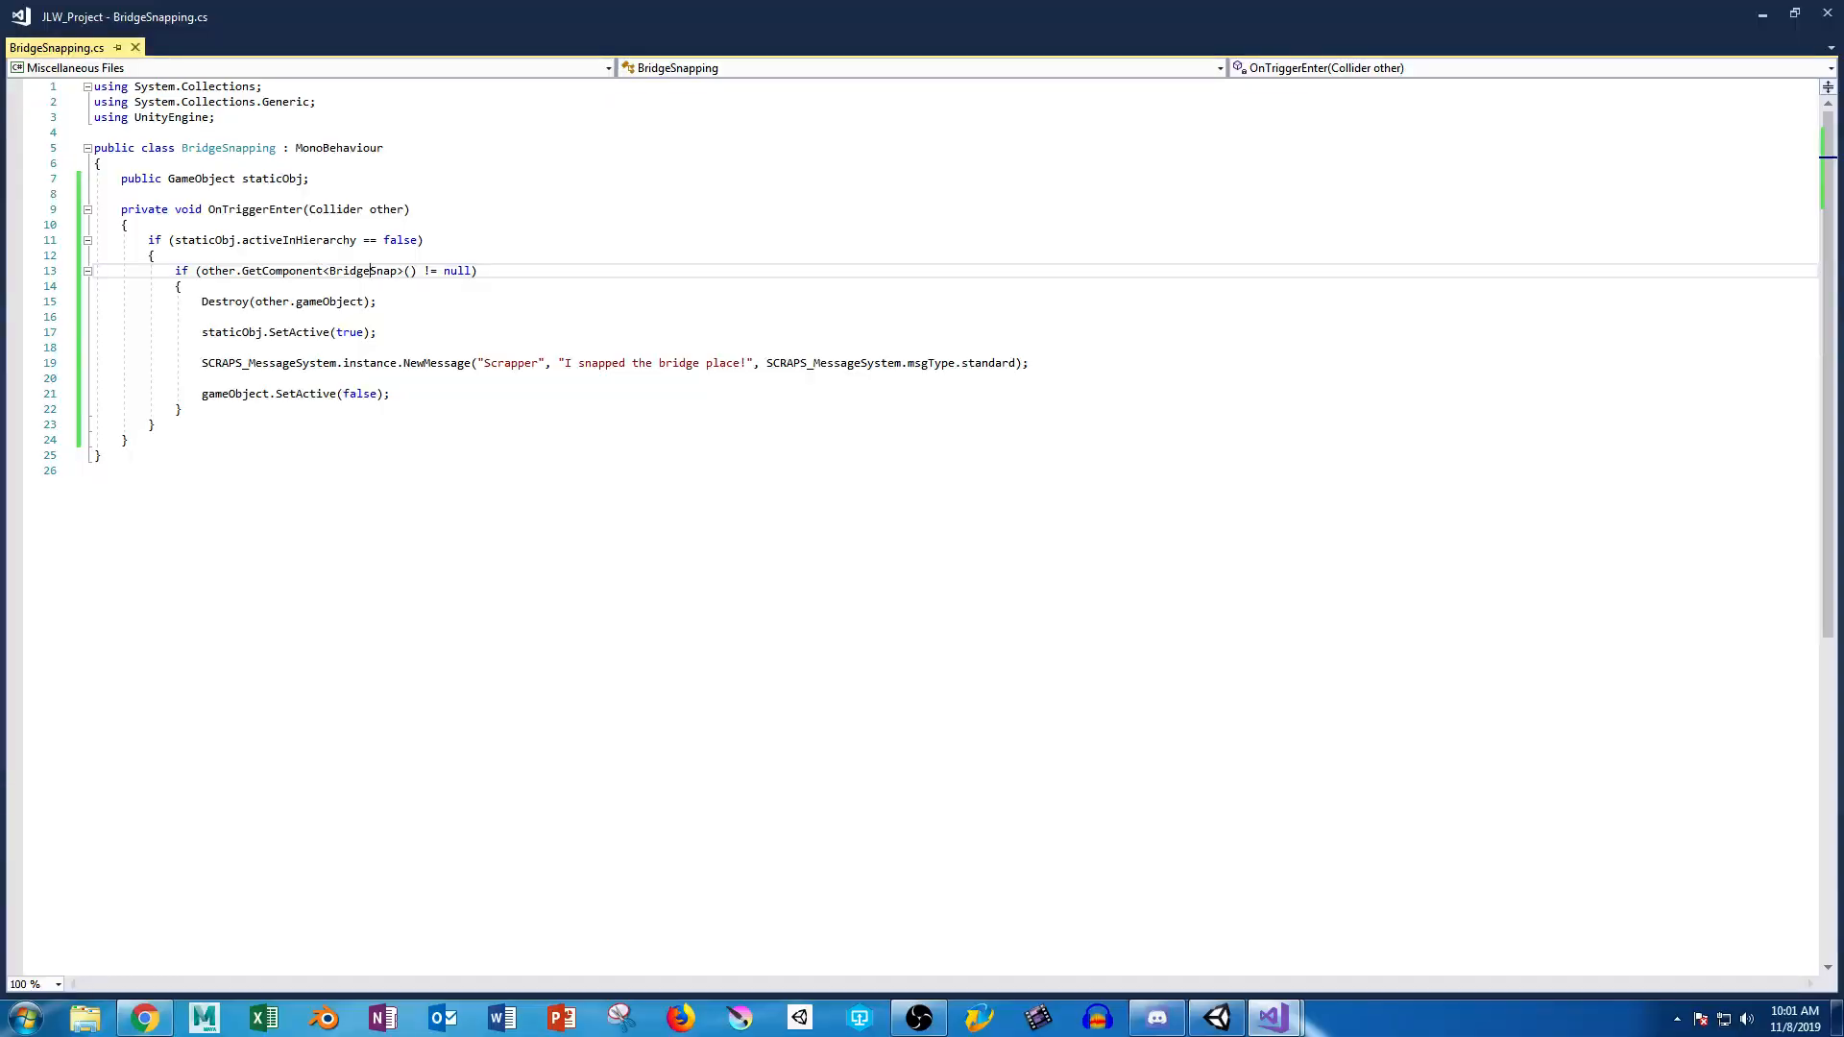
left_click_drag(369, 271, 329, 270)
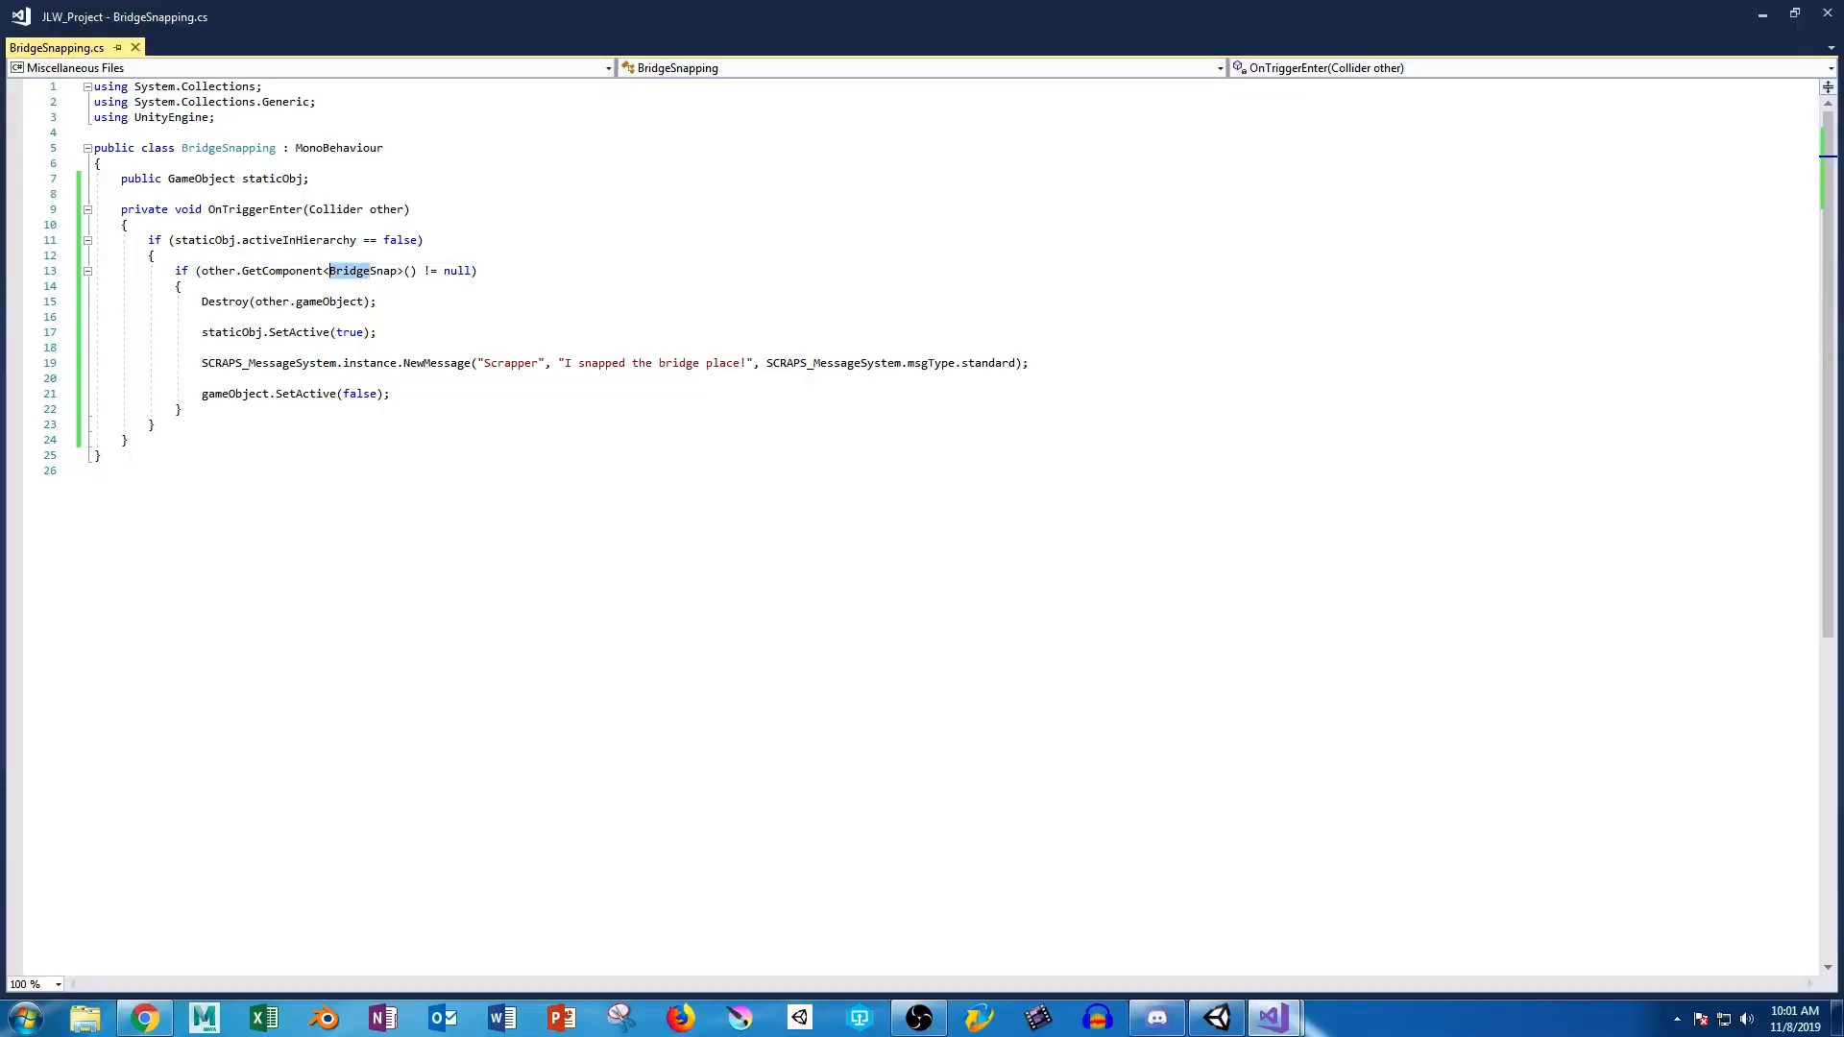
key("BackSpace")
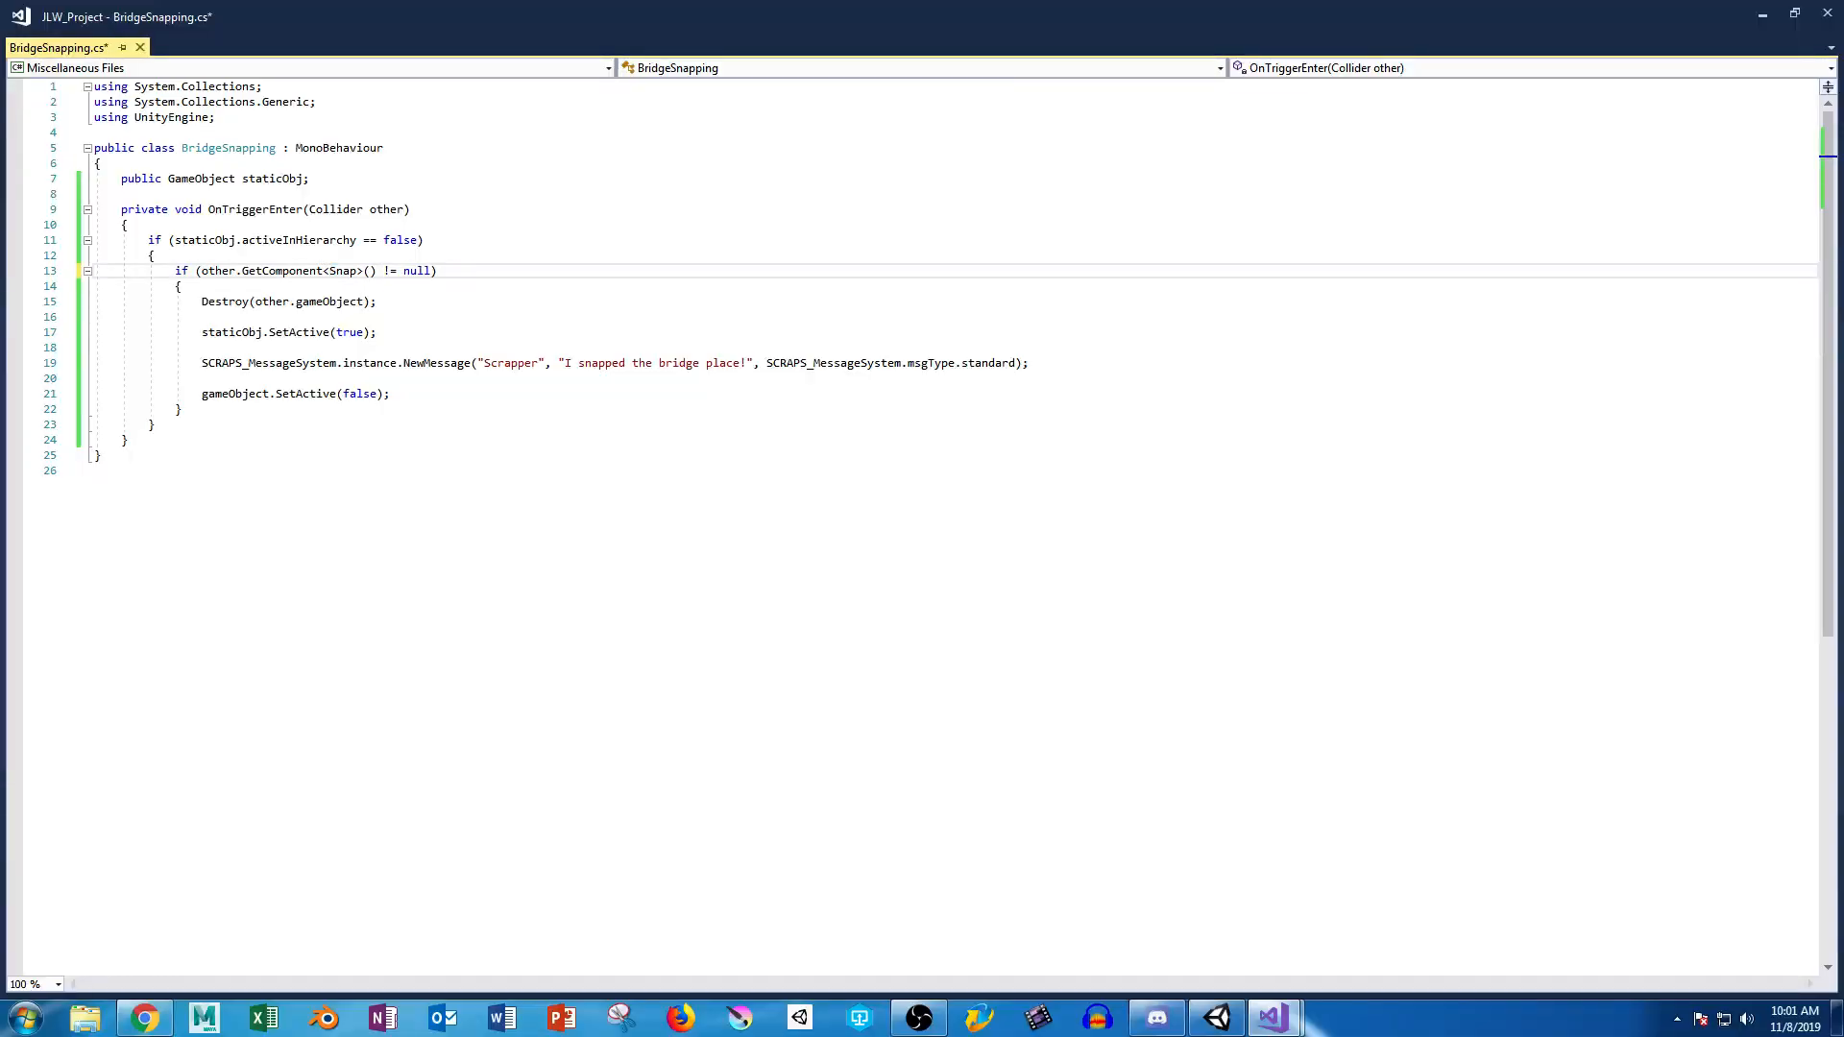
Save BridgeSnapping.cs and test the falling bridge block twice in play mode, the second time with Snap enabled instead of Bridge Snap.
key("ctrl+s")
left_click(1763, 14)
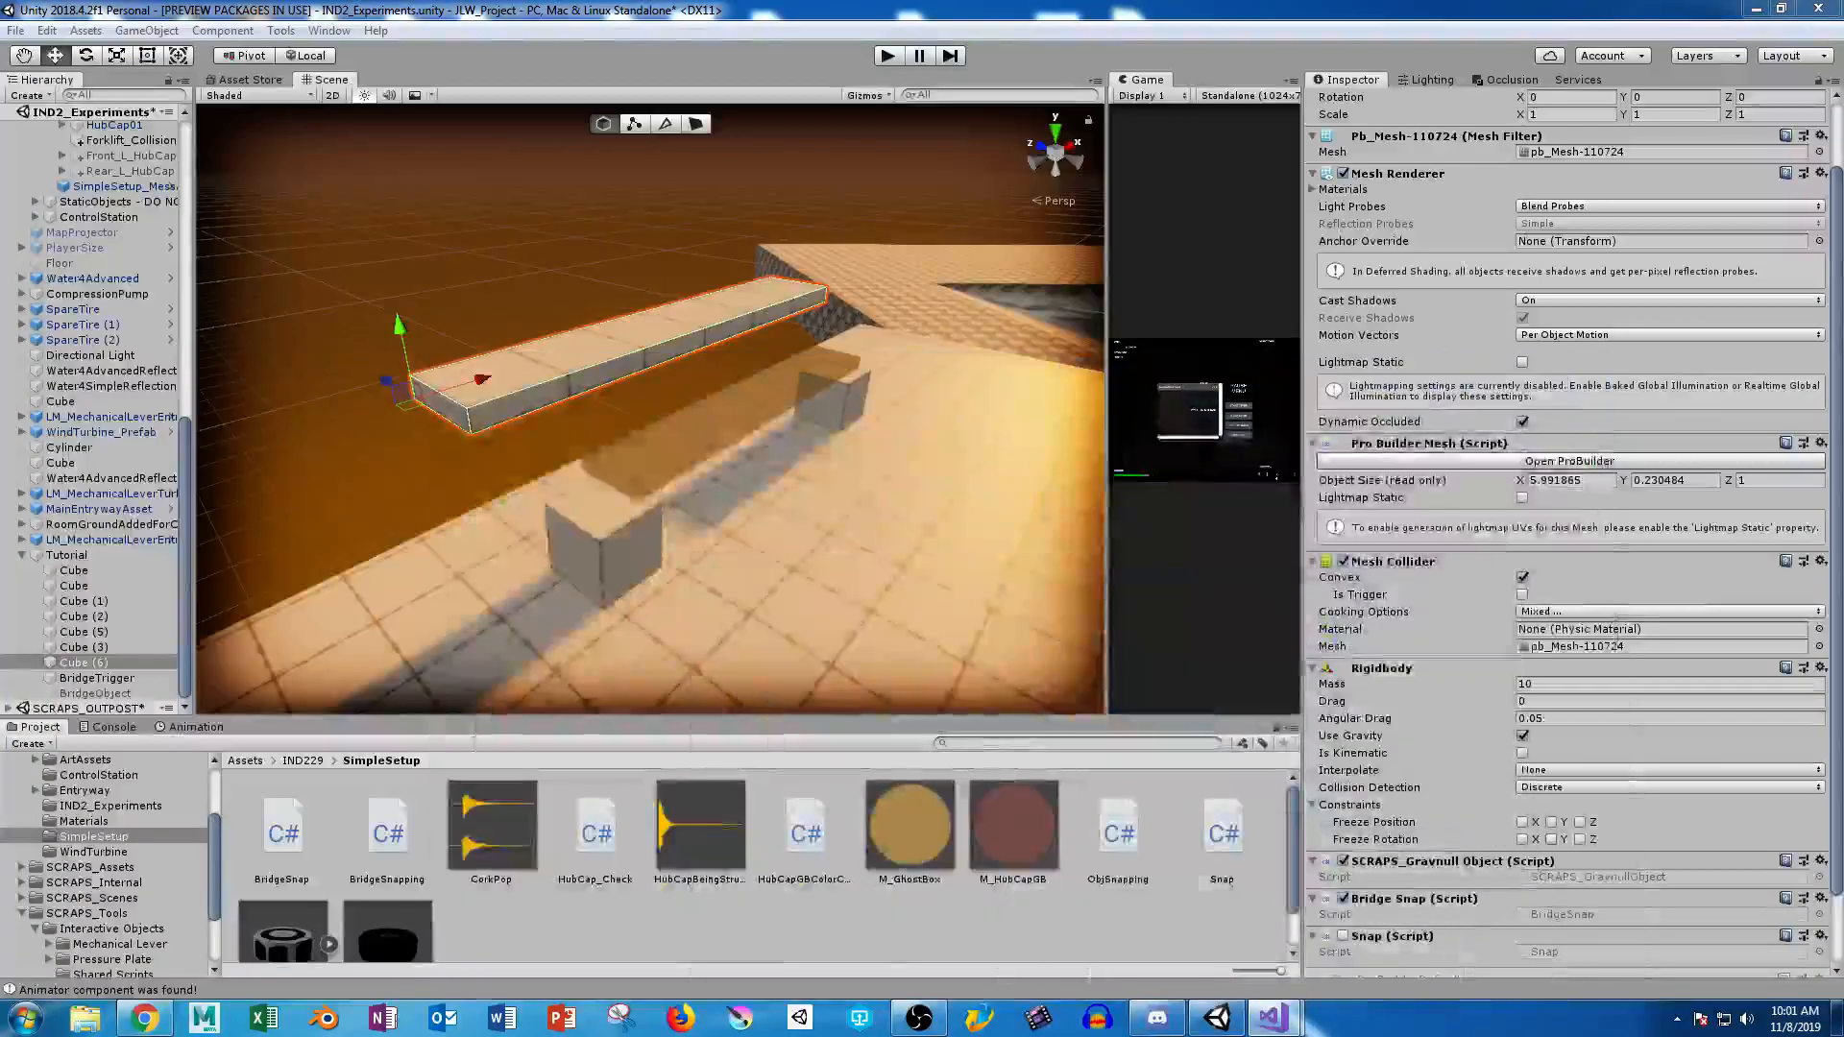
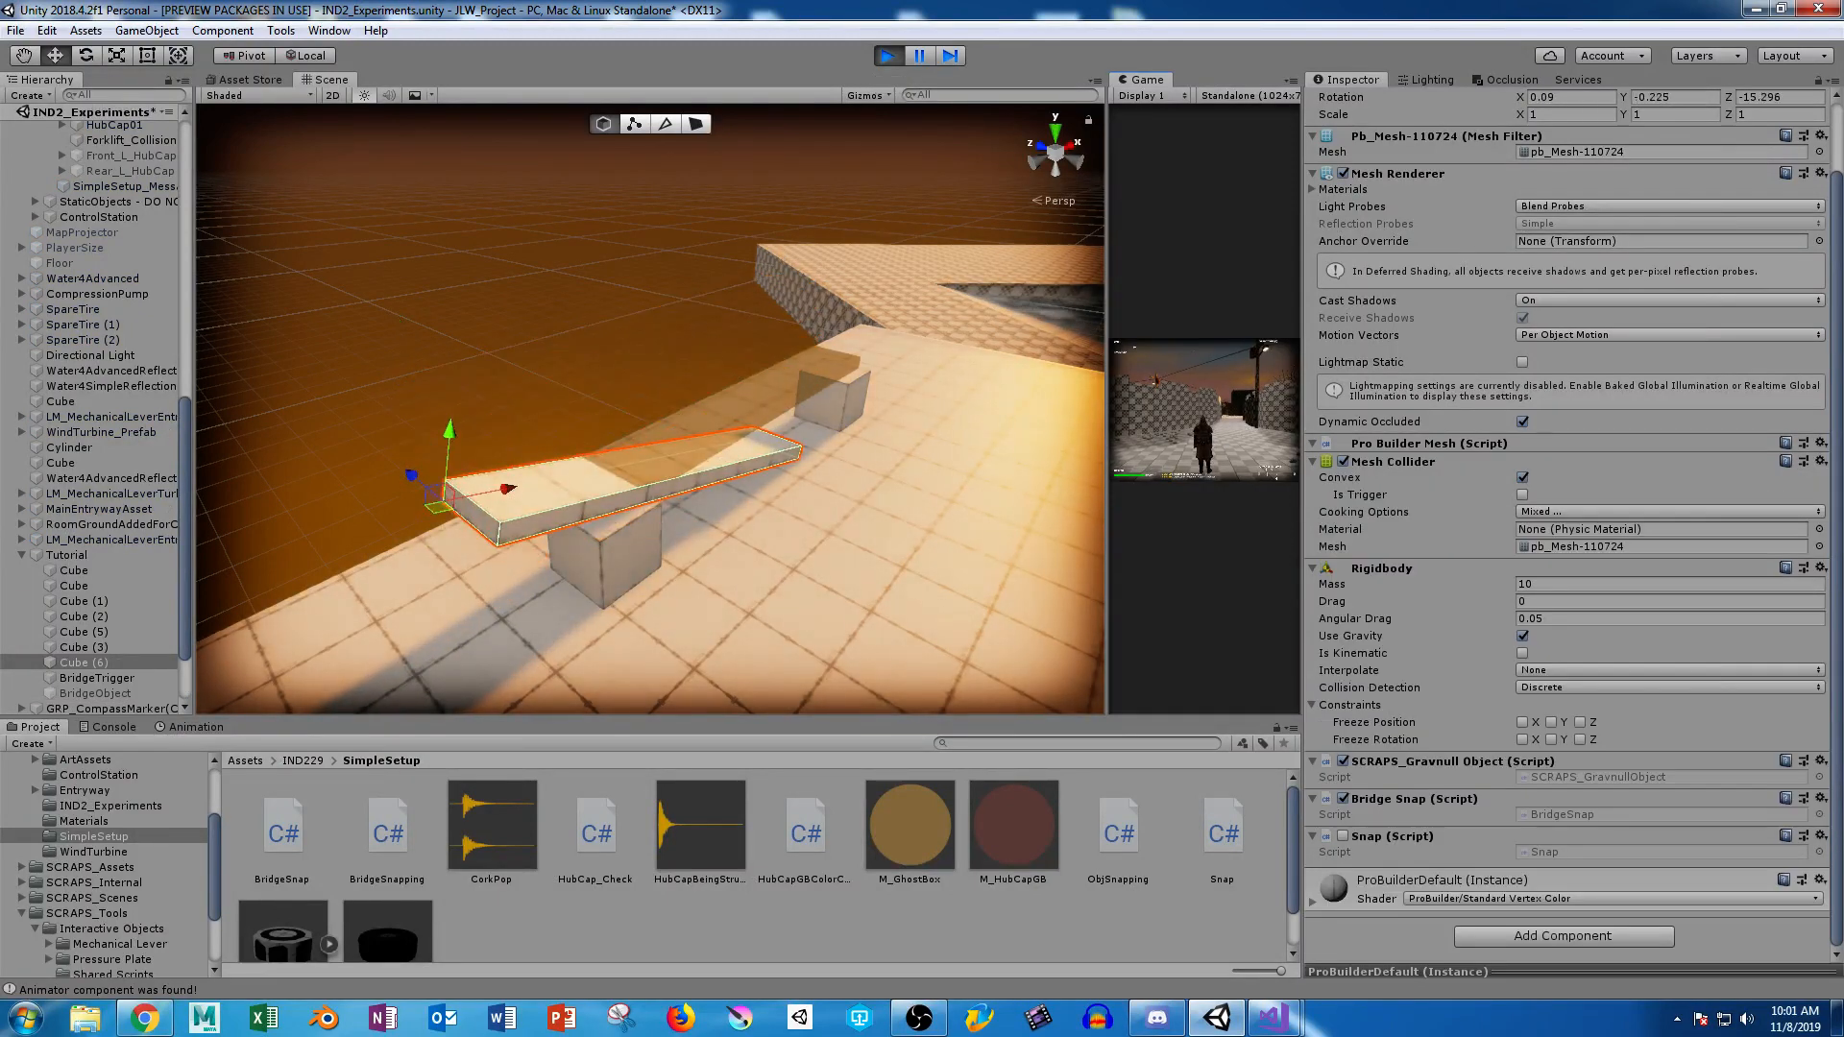
key("Escape")
key("ctrl+p")
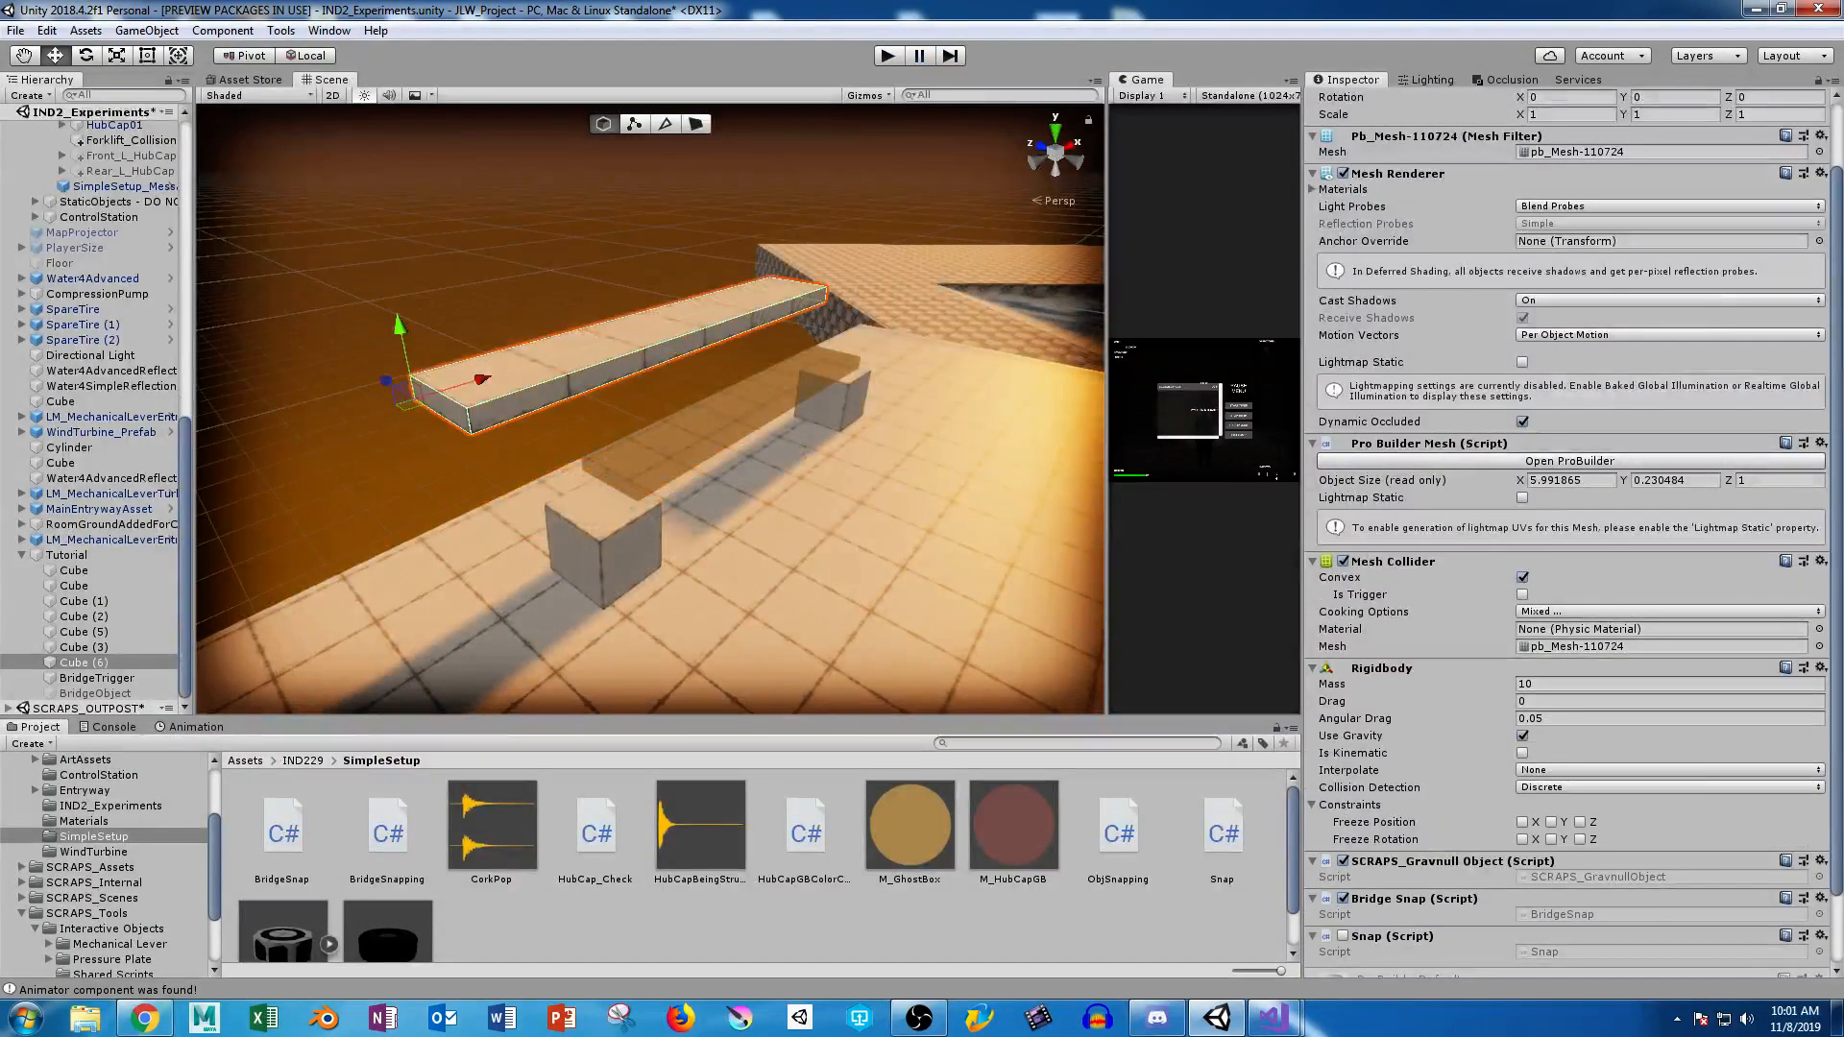
key("ctrl+p")
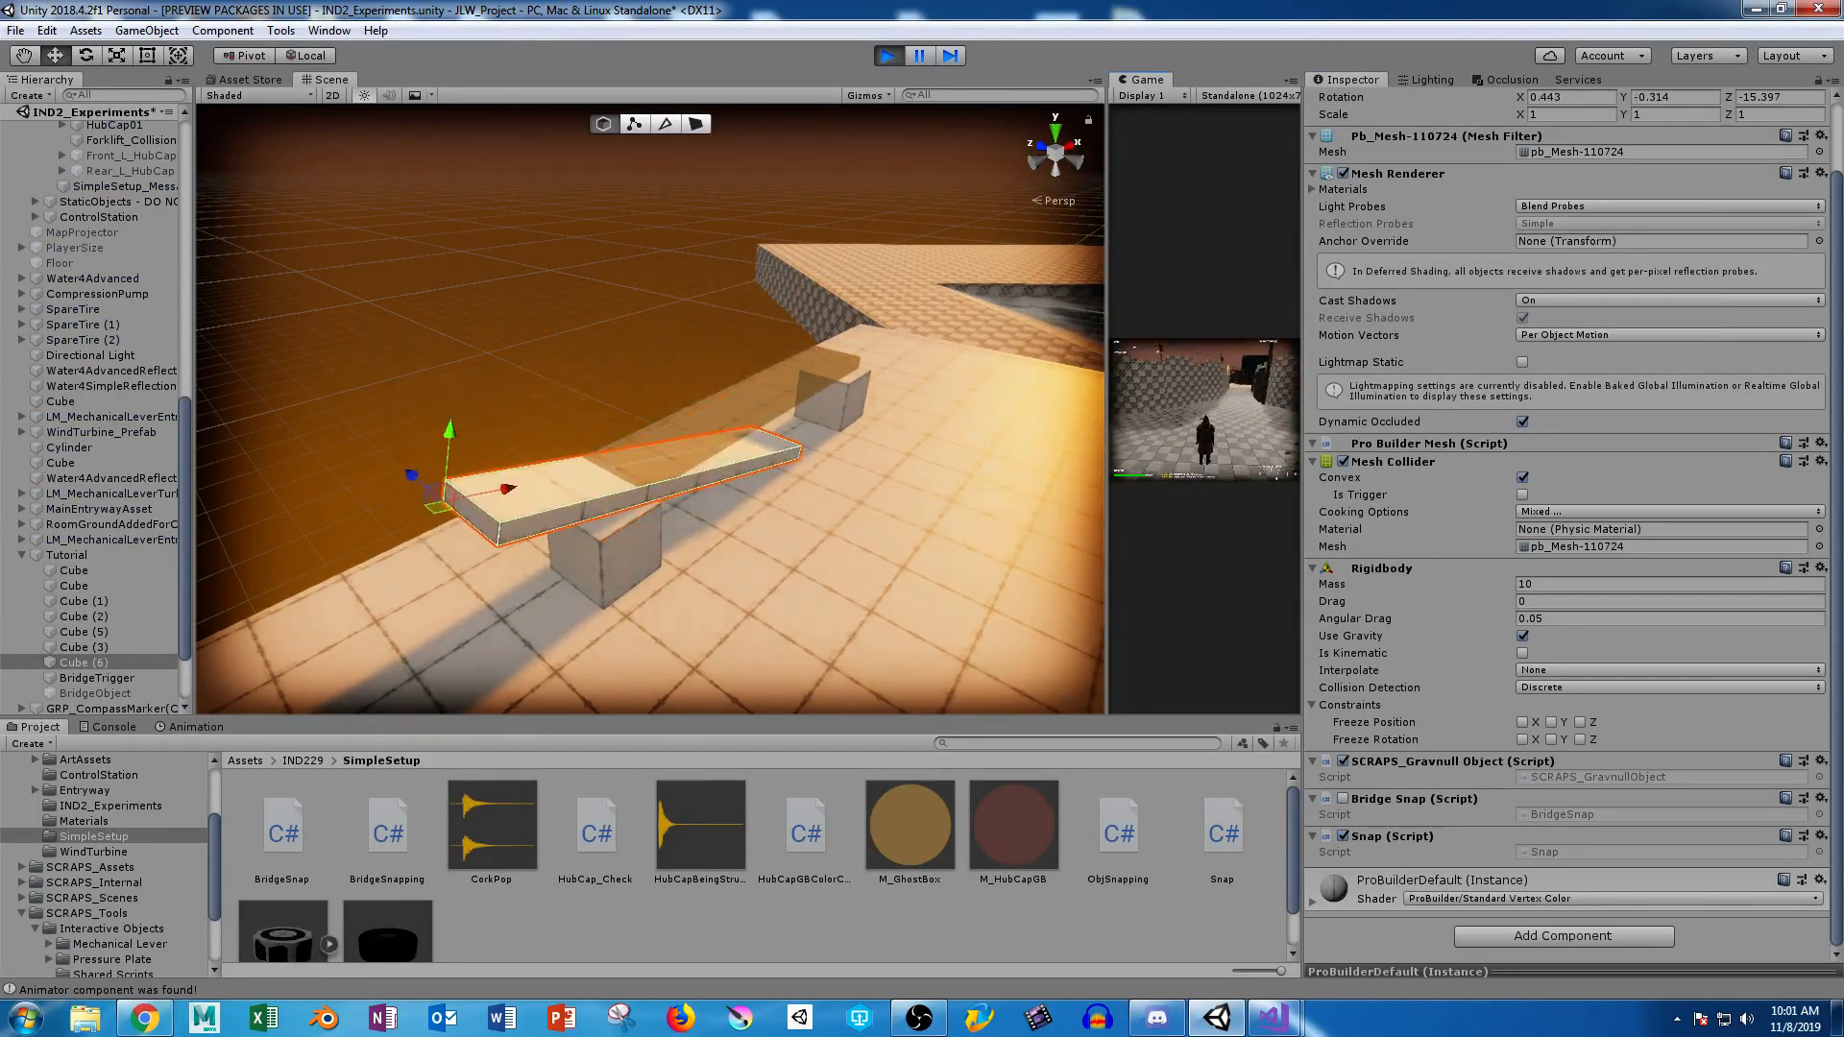
key("Escape")
left_click(889, 56)
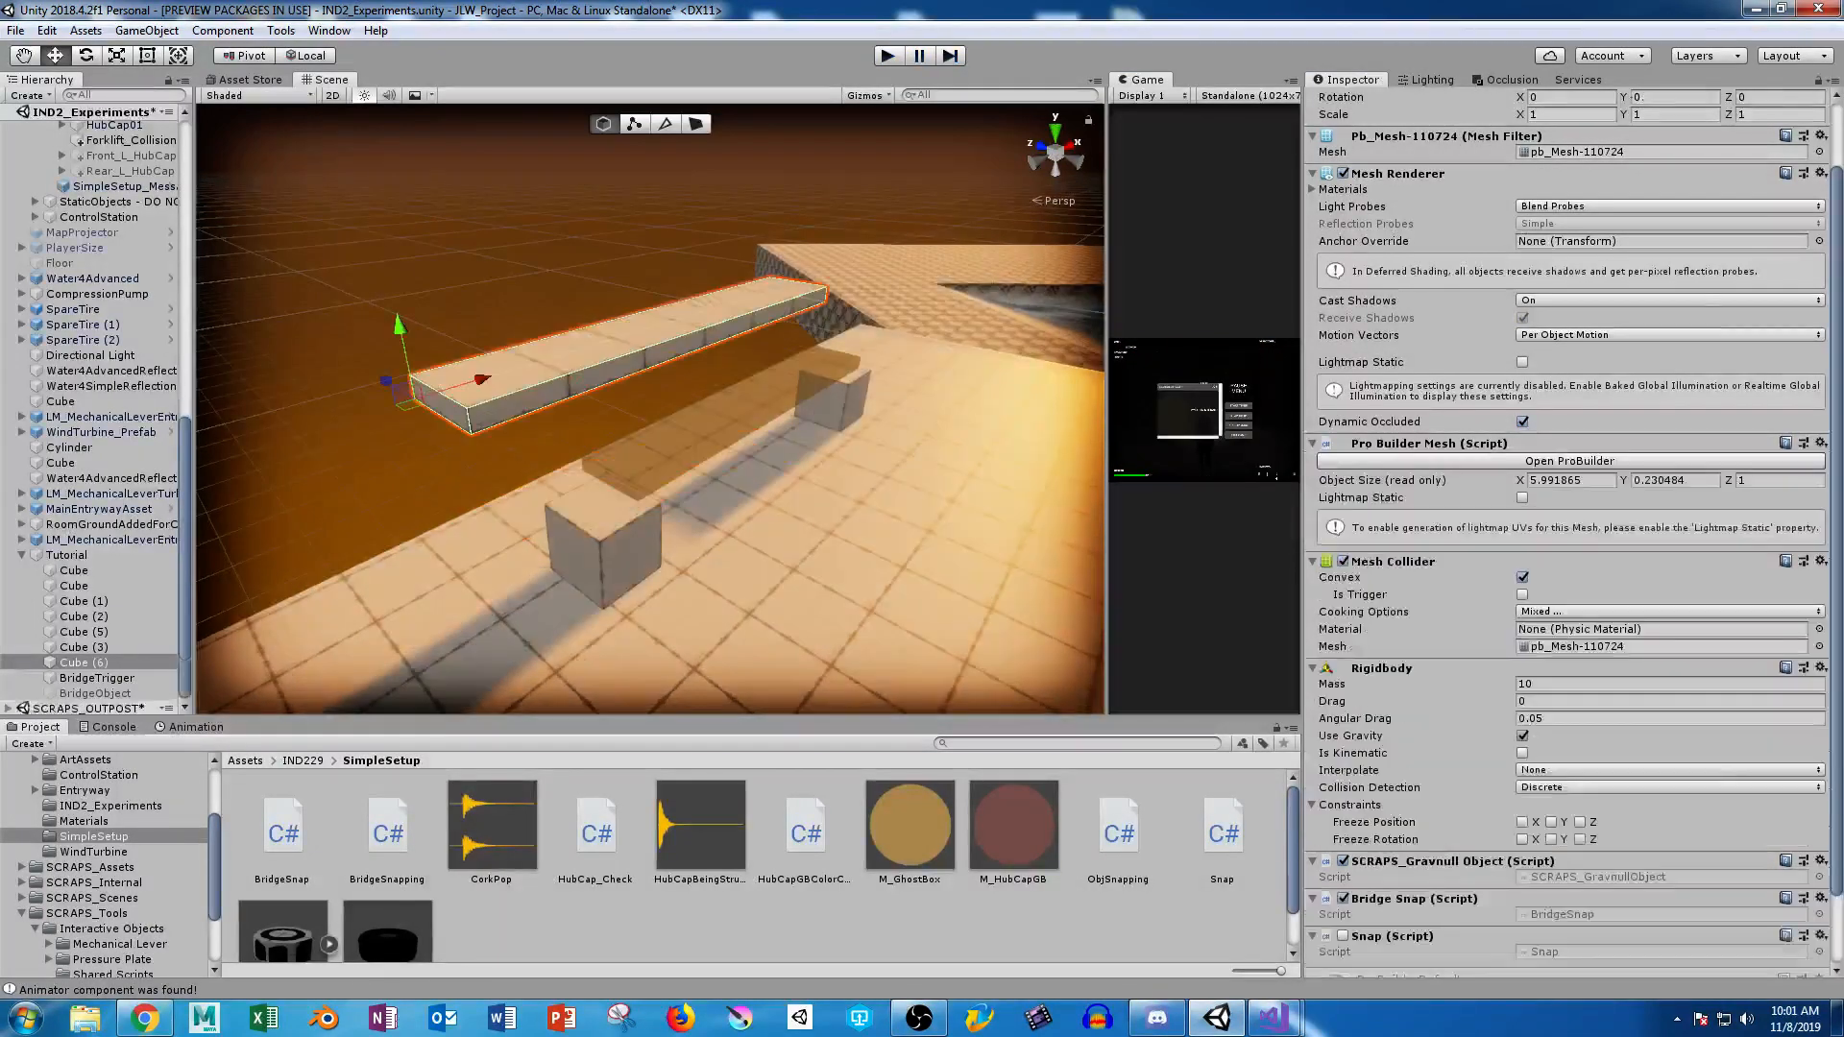
Undo the last edit in BridgeSnapping.cs to restore other.GetComponent<BridgeSnap>() != null, and return to Unity.
left_click(1343, 935)
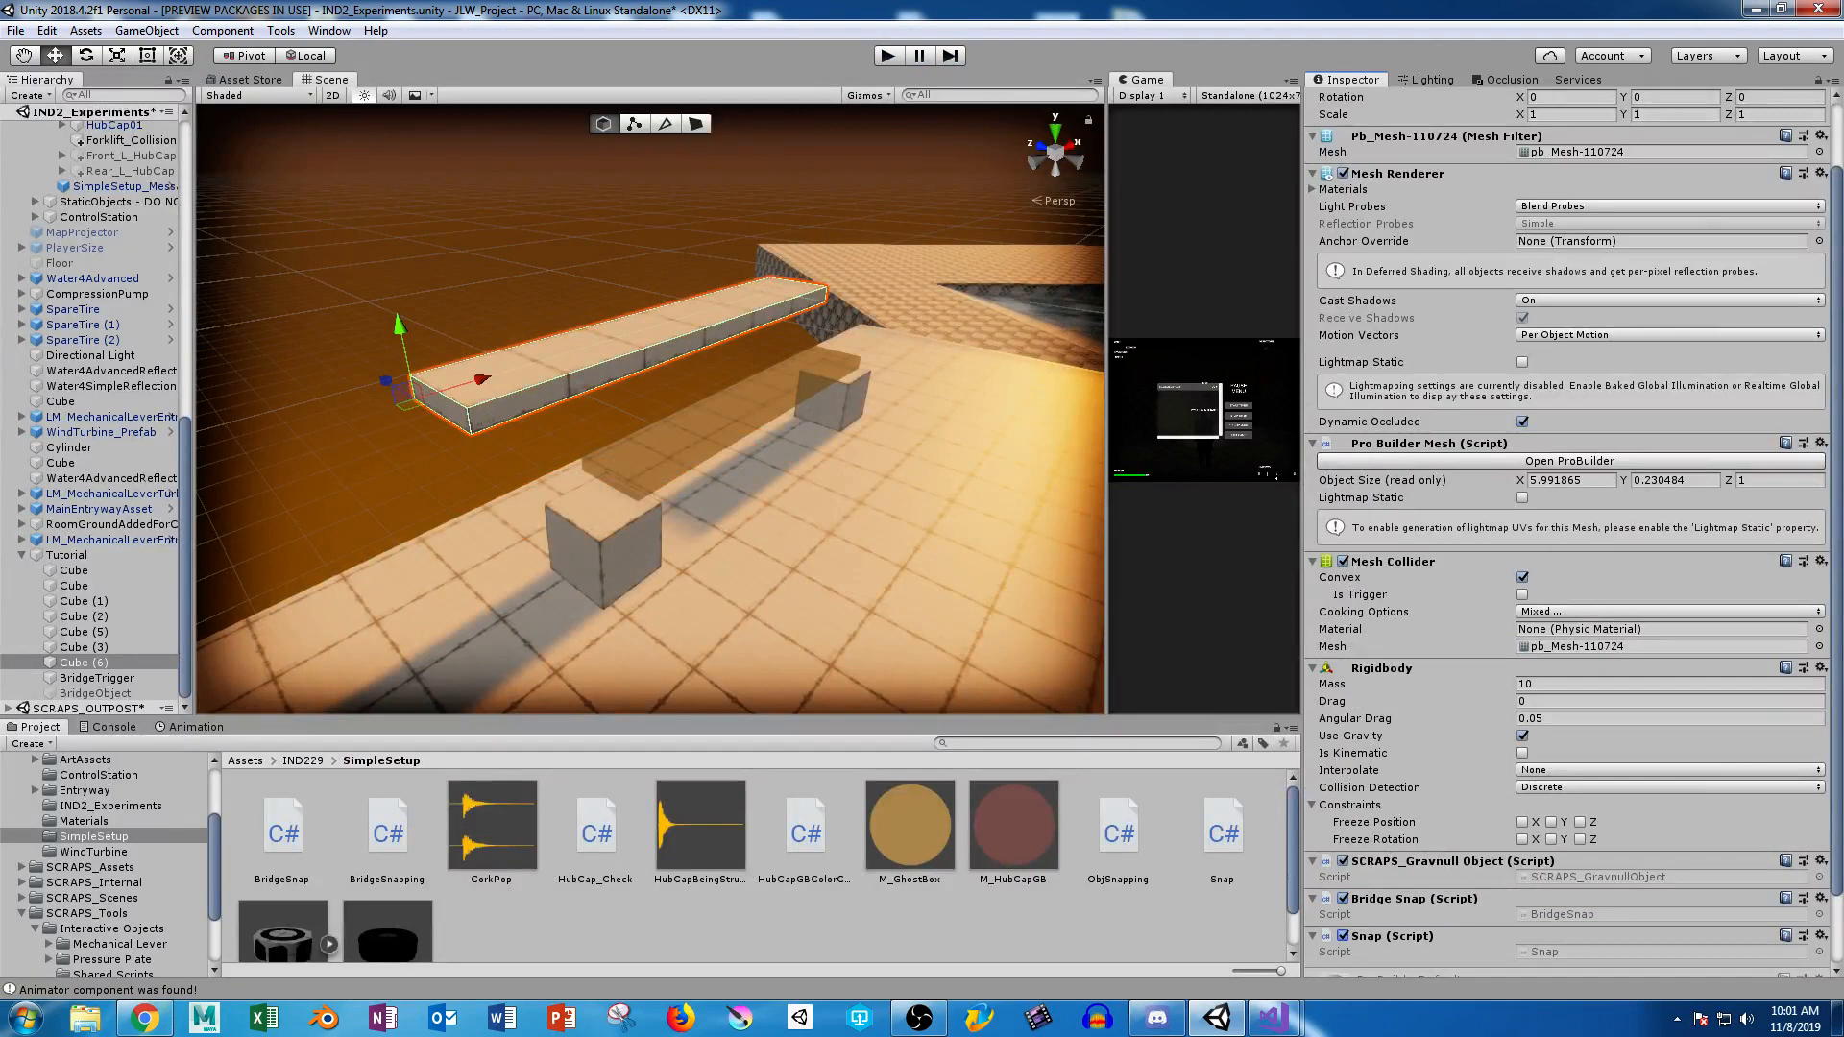
left_click(1343, 935)
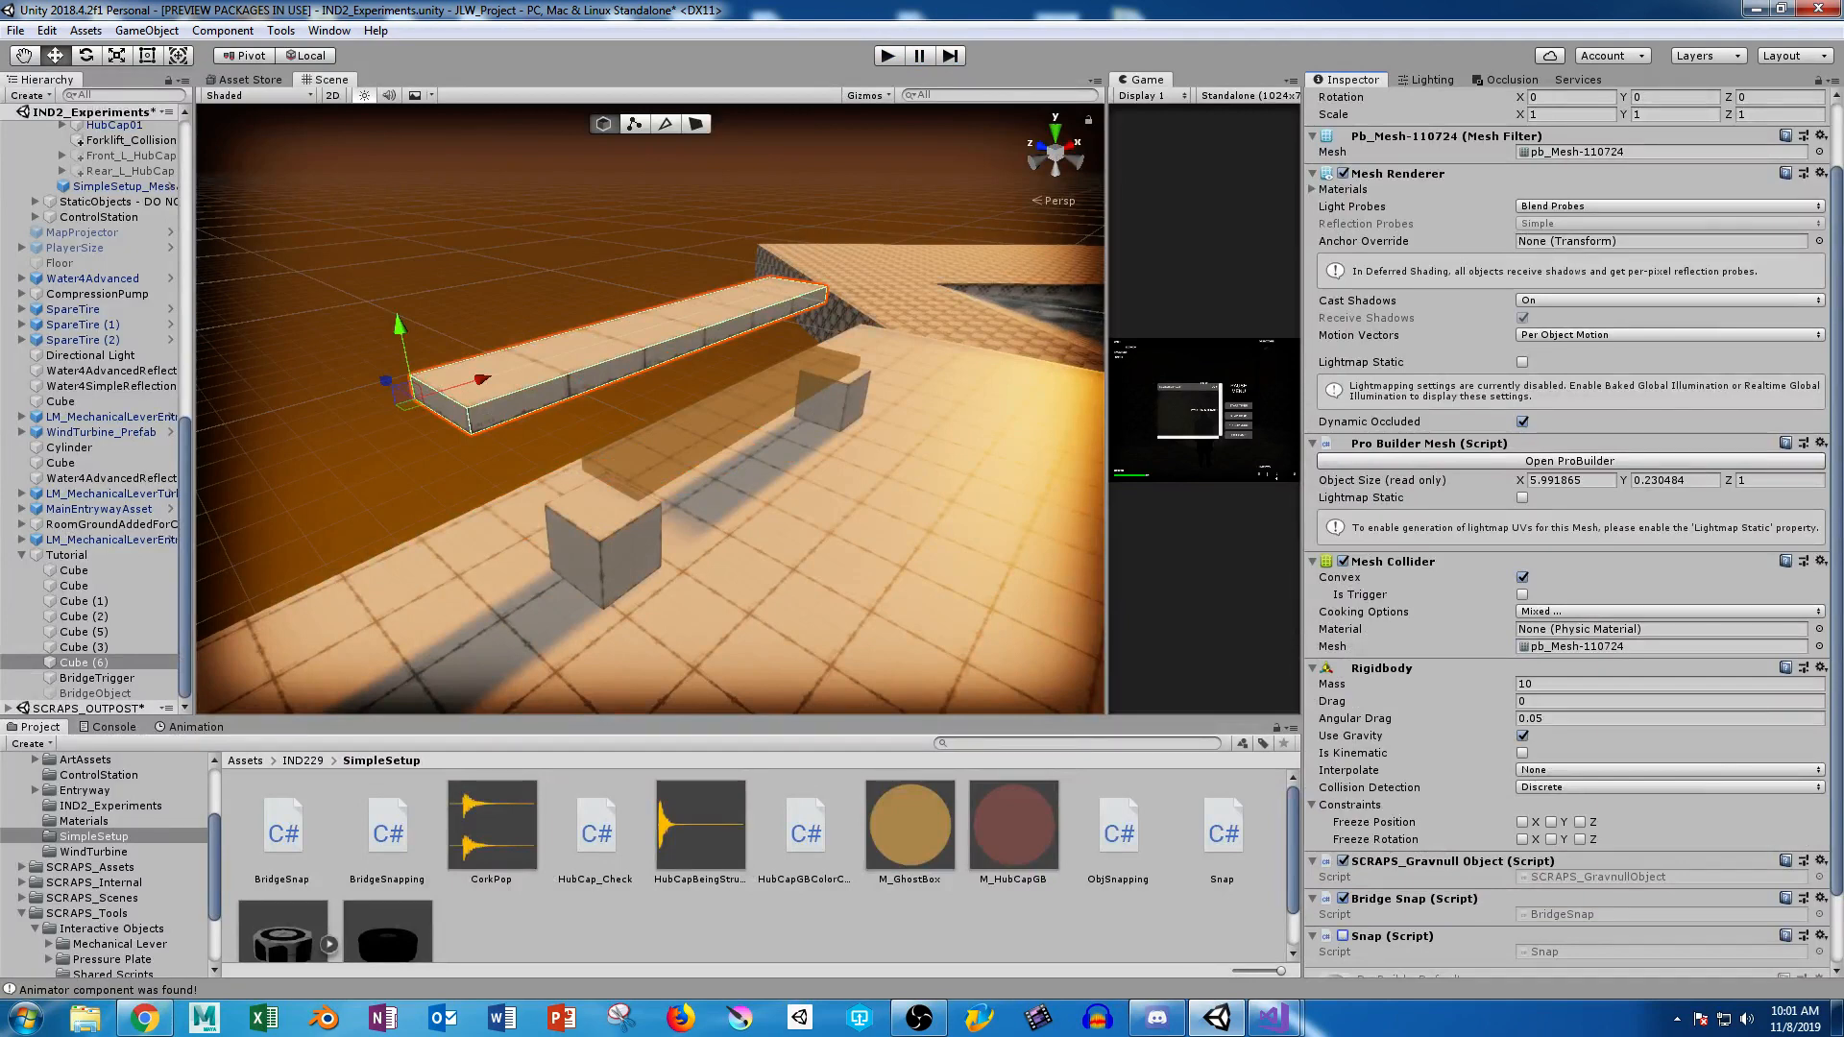
mouse_move(1273, 1016)
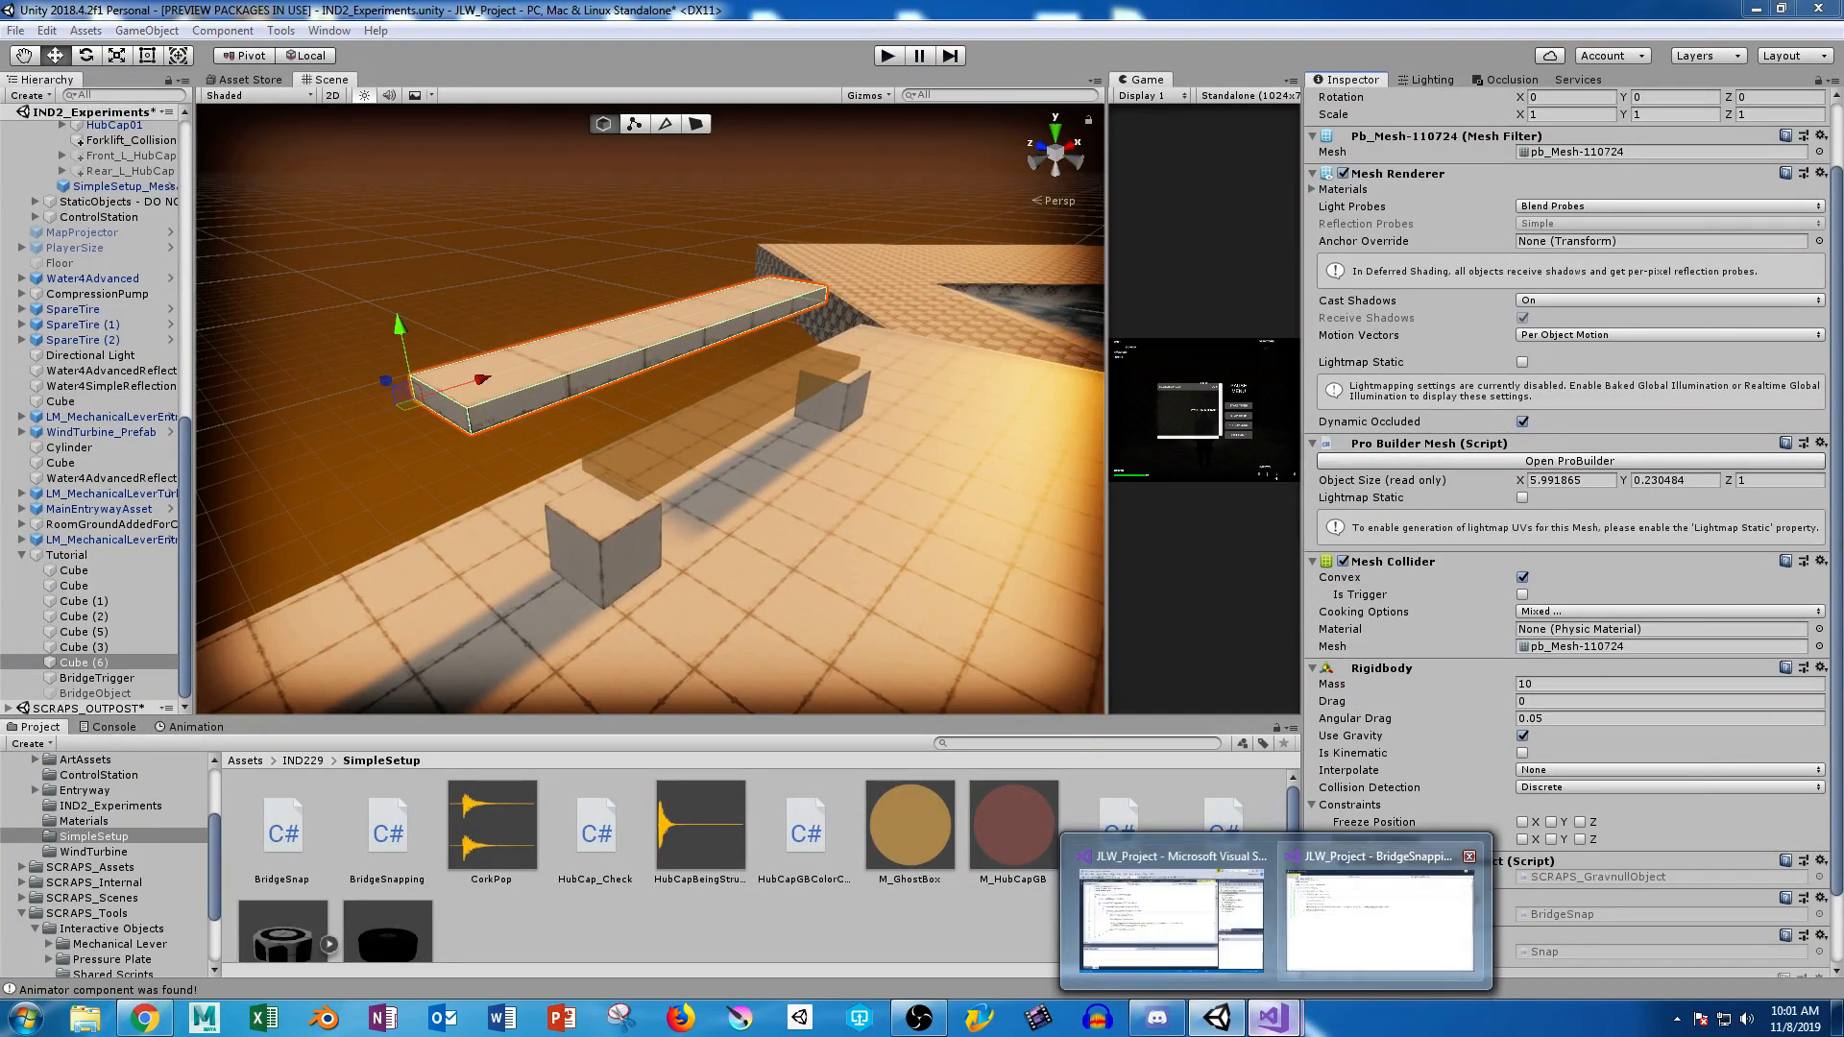
left_click(1380, 917)
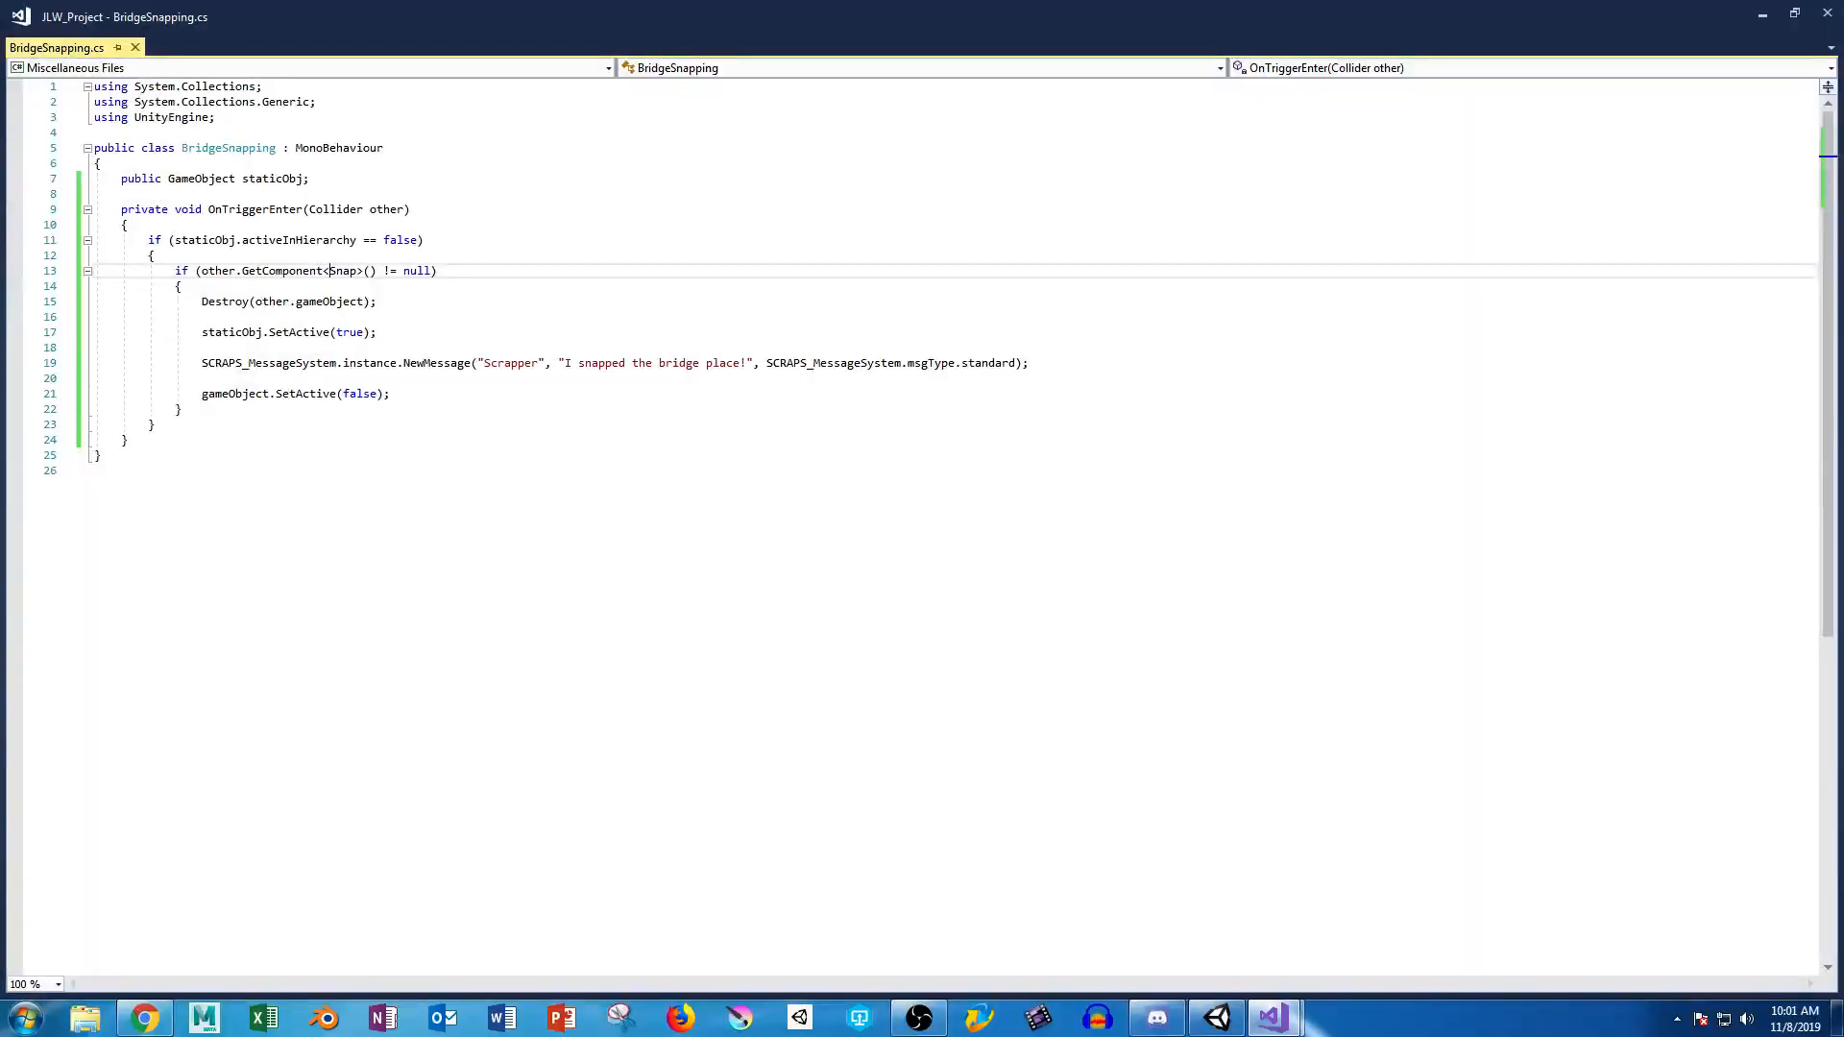
key("ctrl+z")
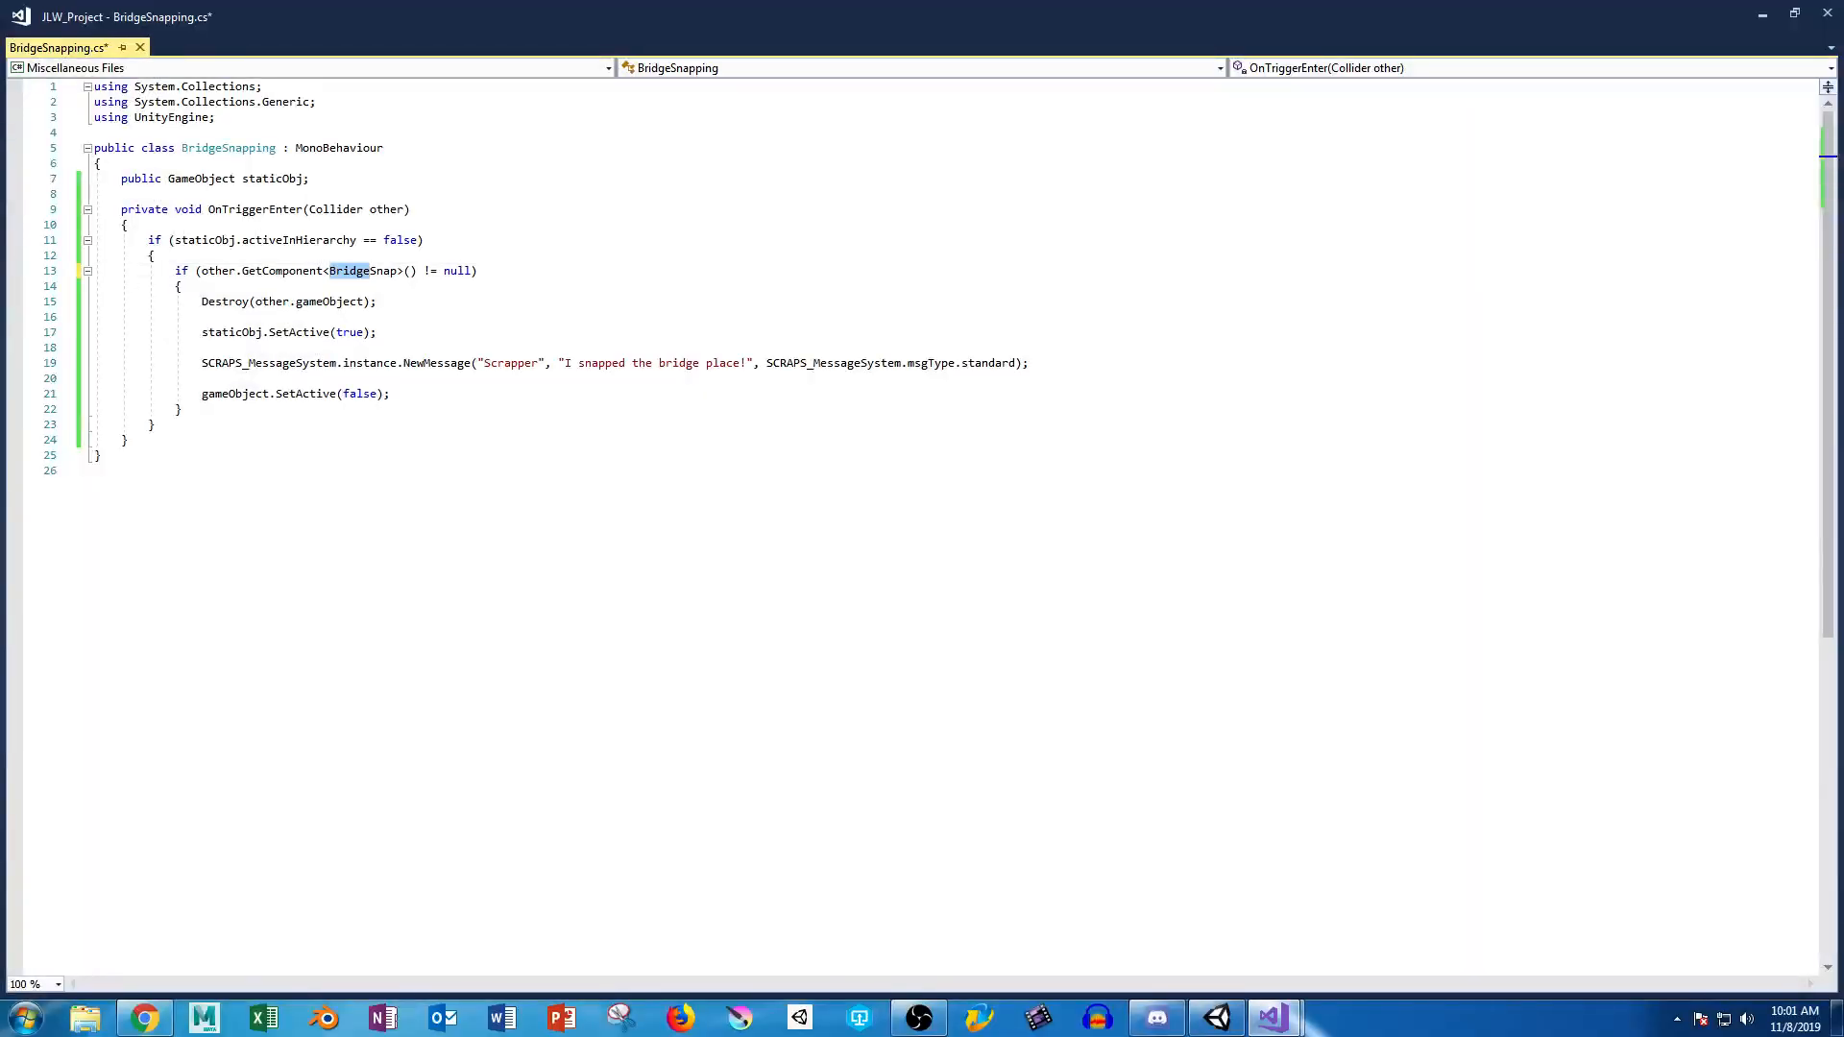
left_click(1762, 14)
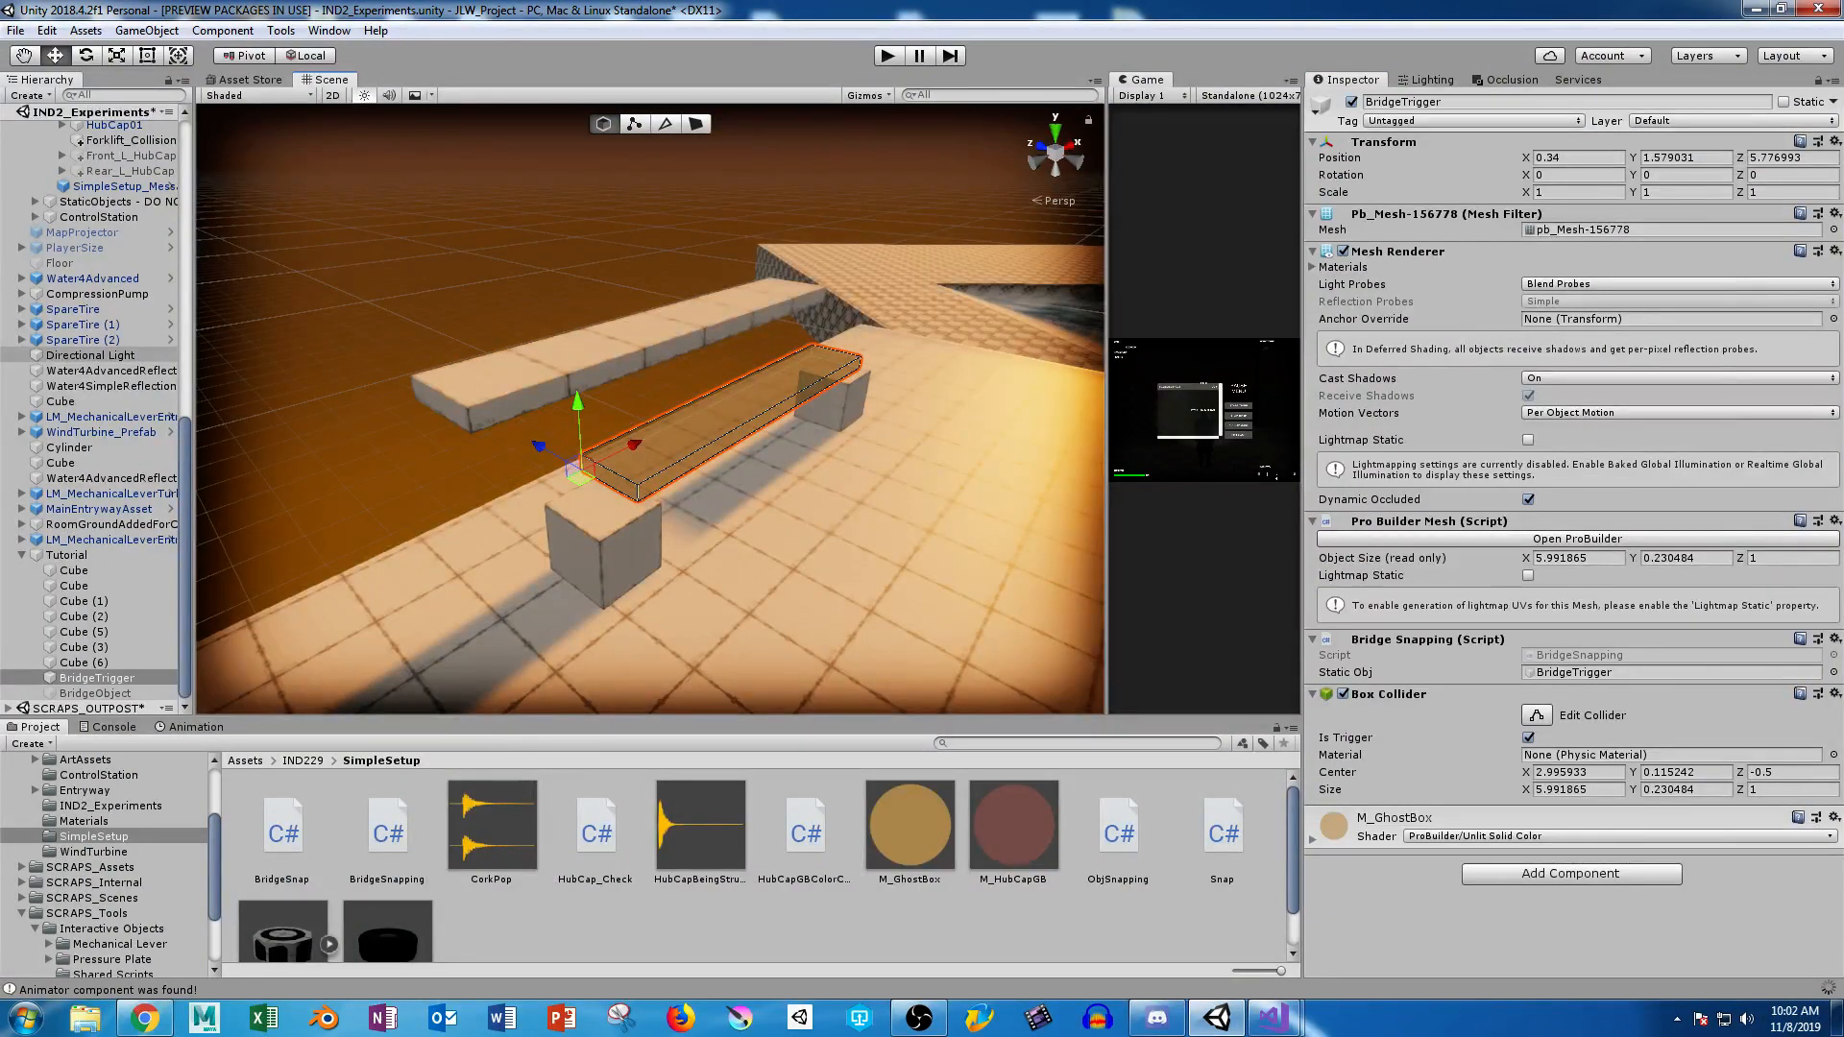
Inspect the Obj Snapping setup on the forklift's Rear_L_Tire and Rear_TireTrigger objects.
scroll(96, 279, "up", 5)
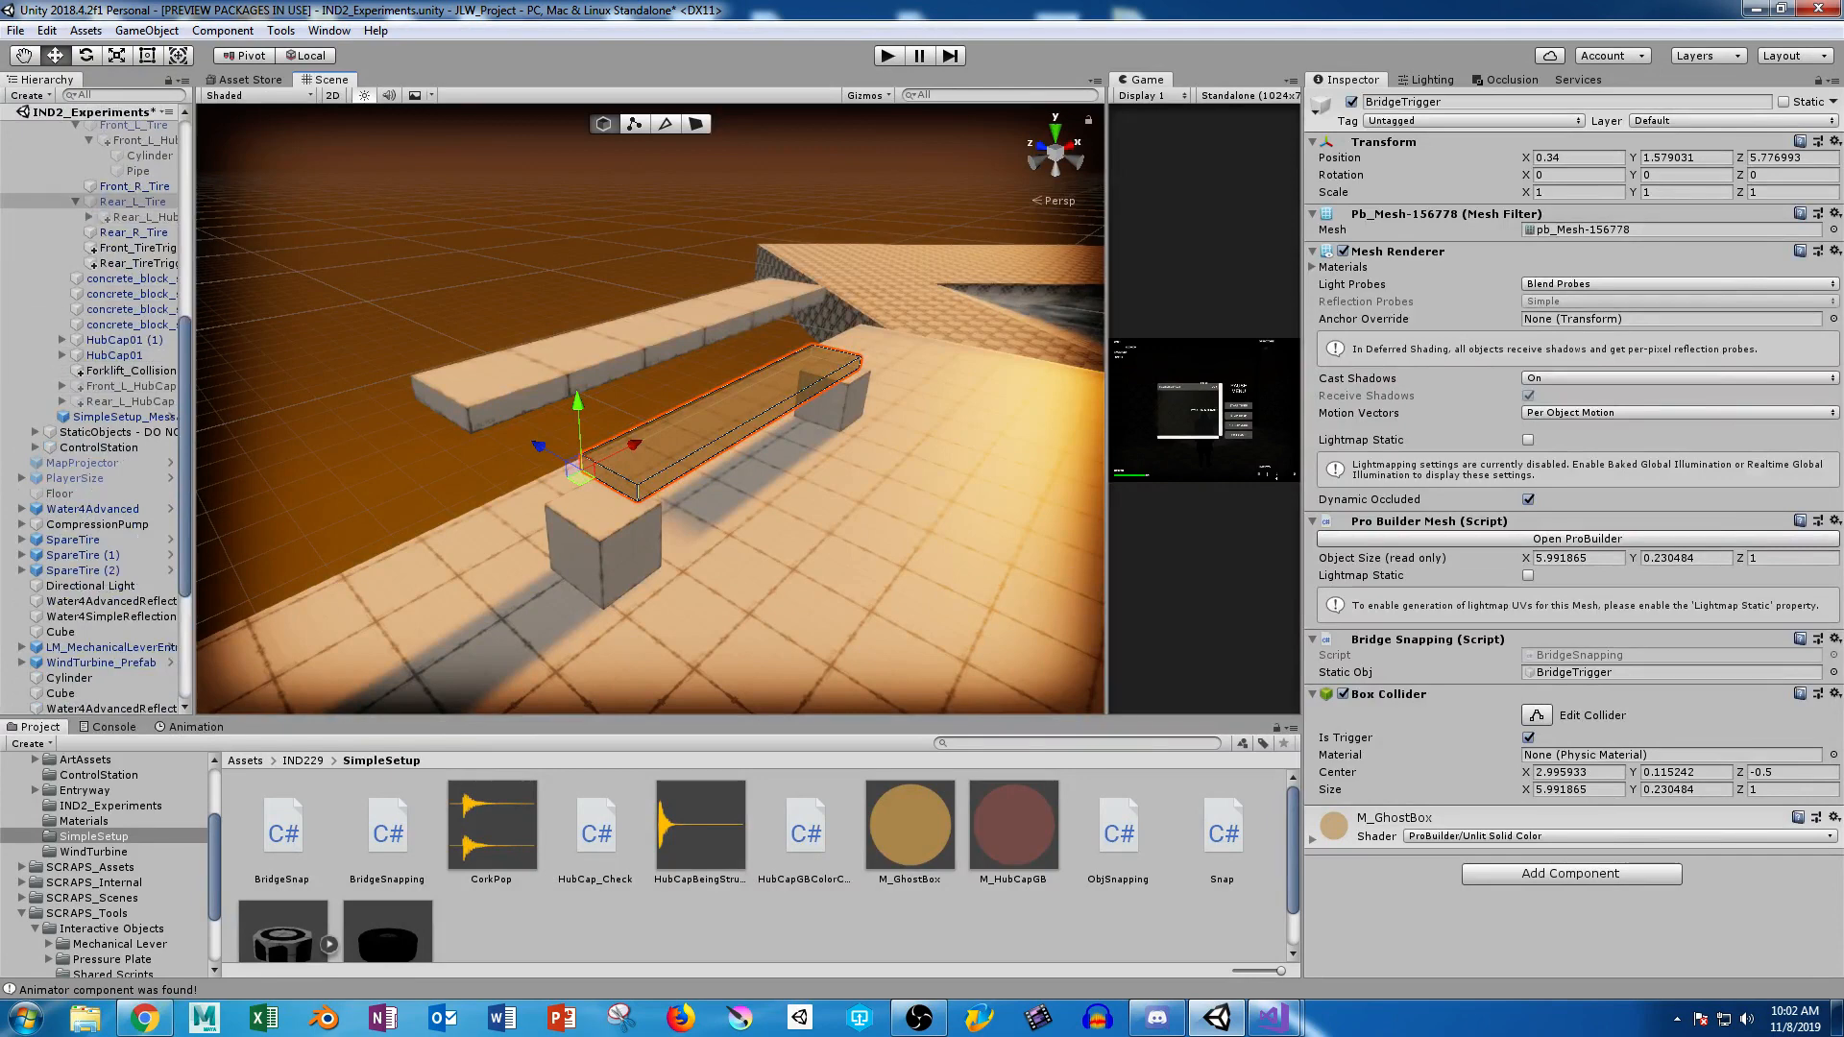
left_click(134, 202)
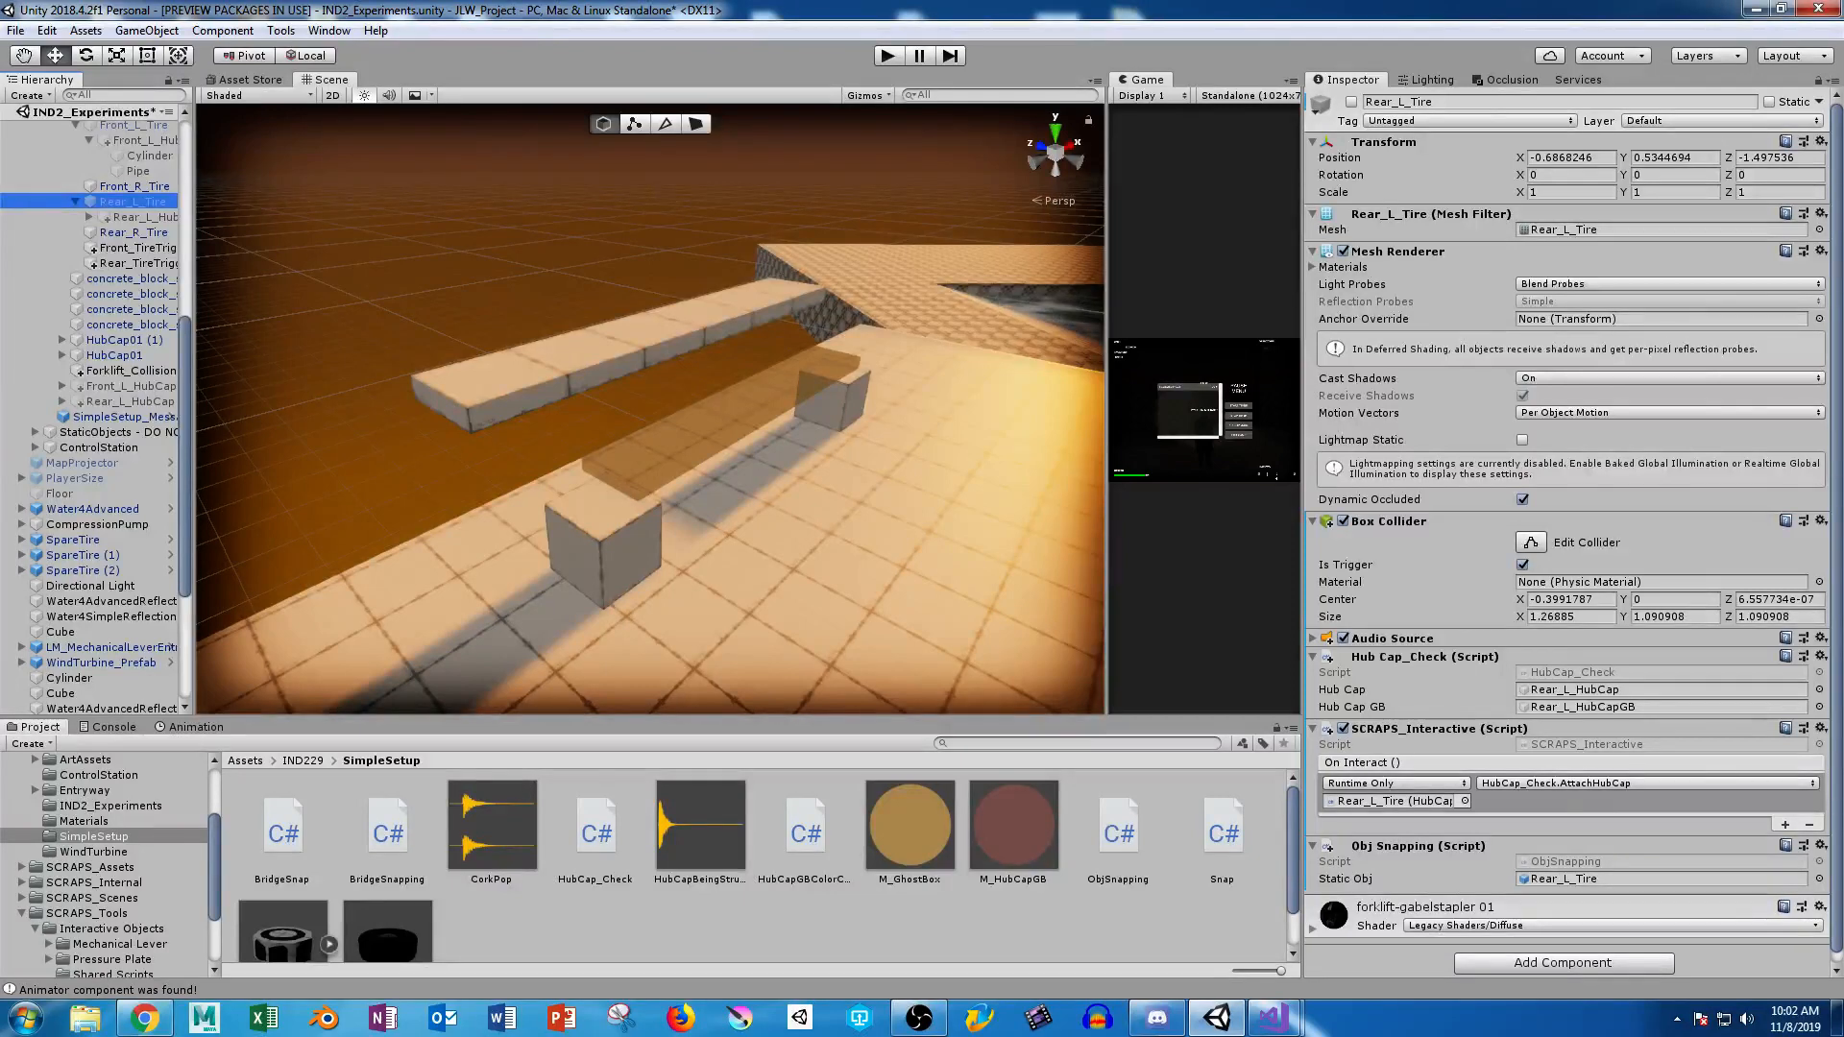
left_click(88, 217)
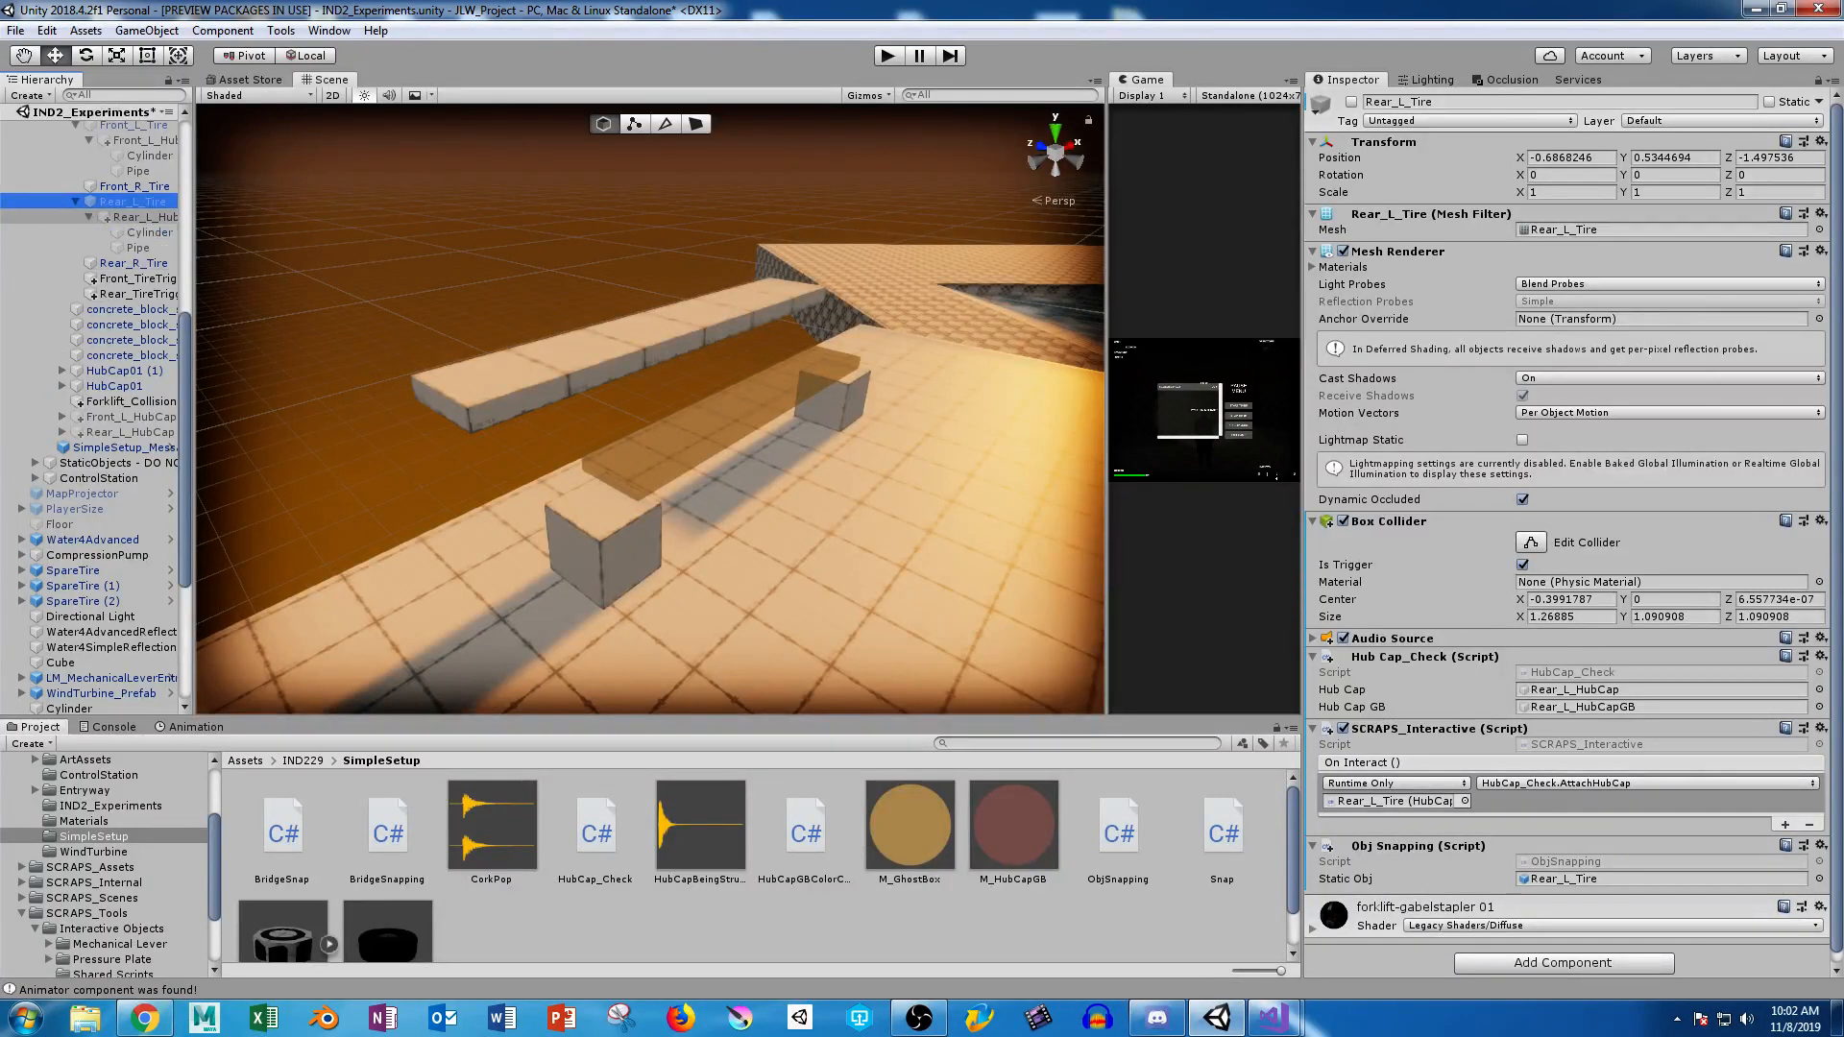
left_click(88, 217)
scroll(115, 292, "up", 3)
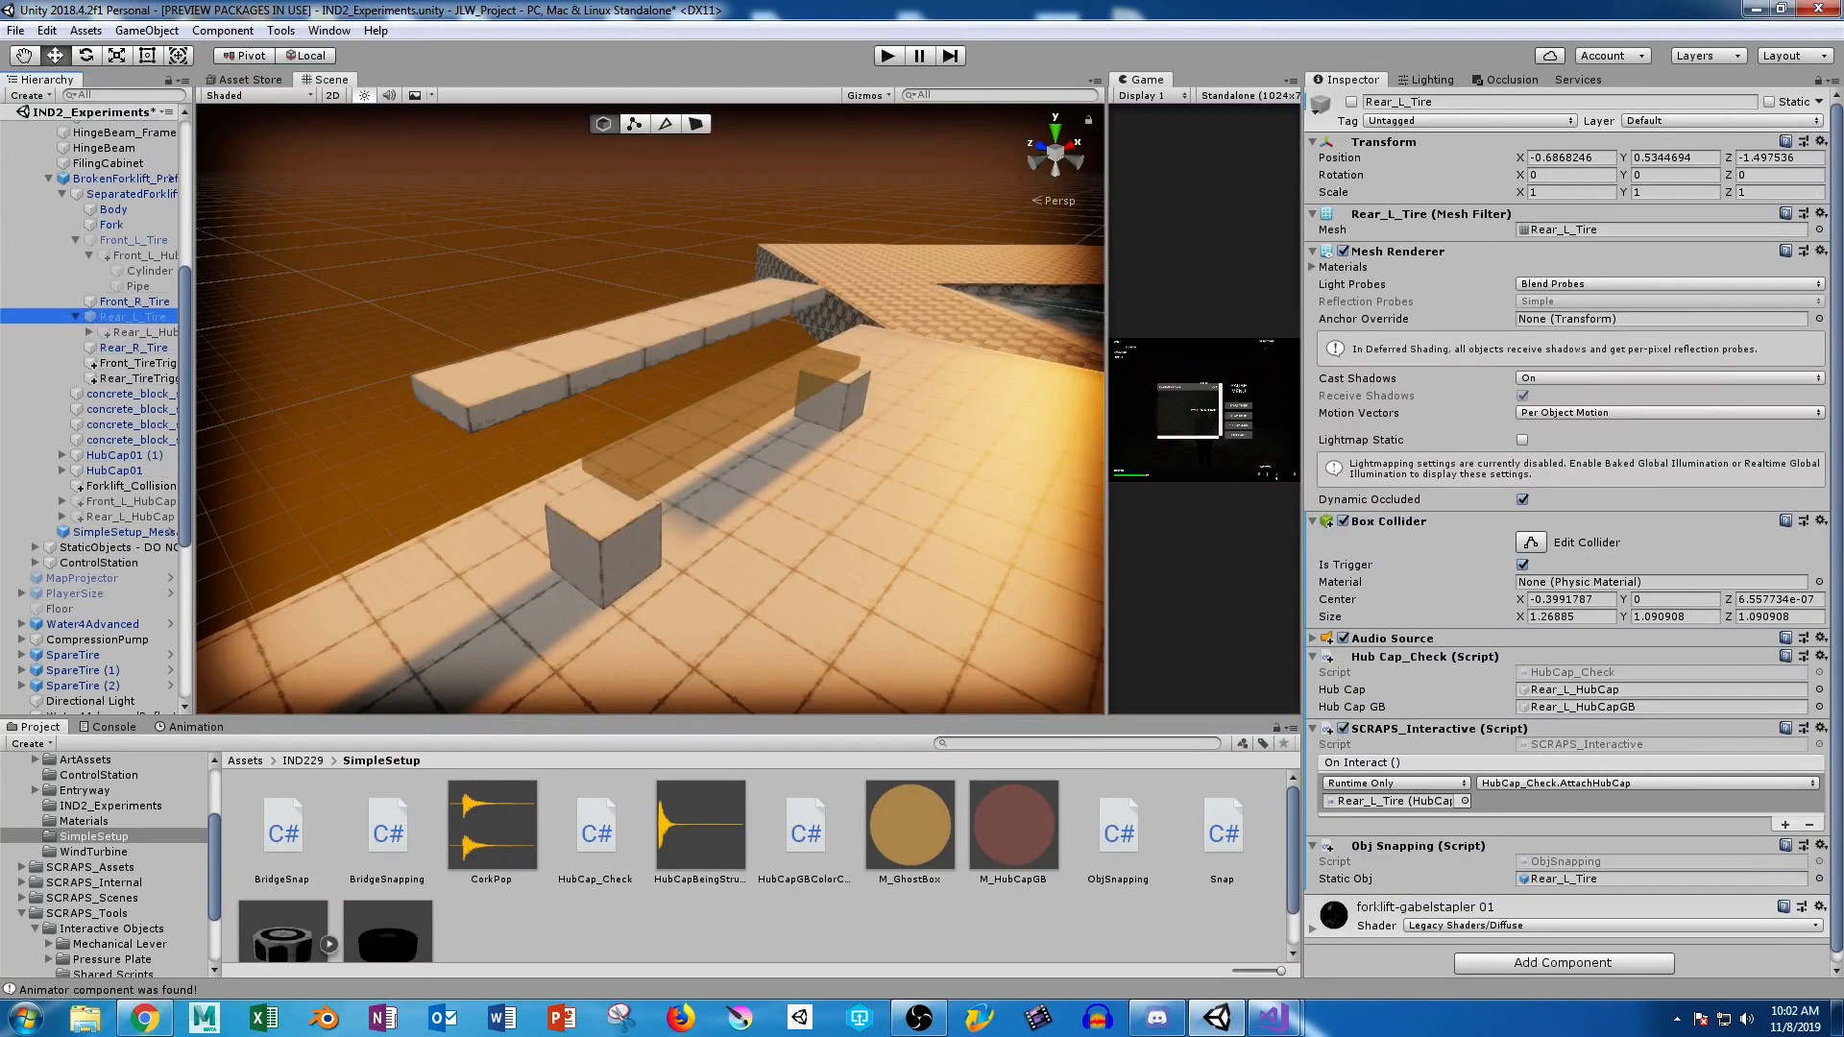
scroll(650, 409, "down", 2)
key("f")
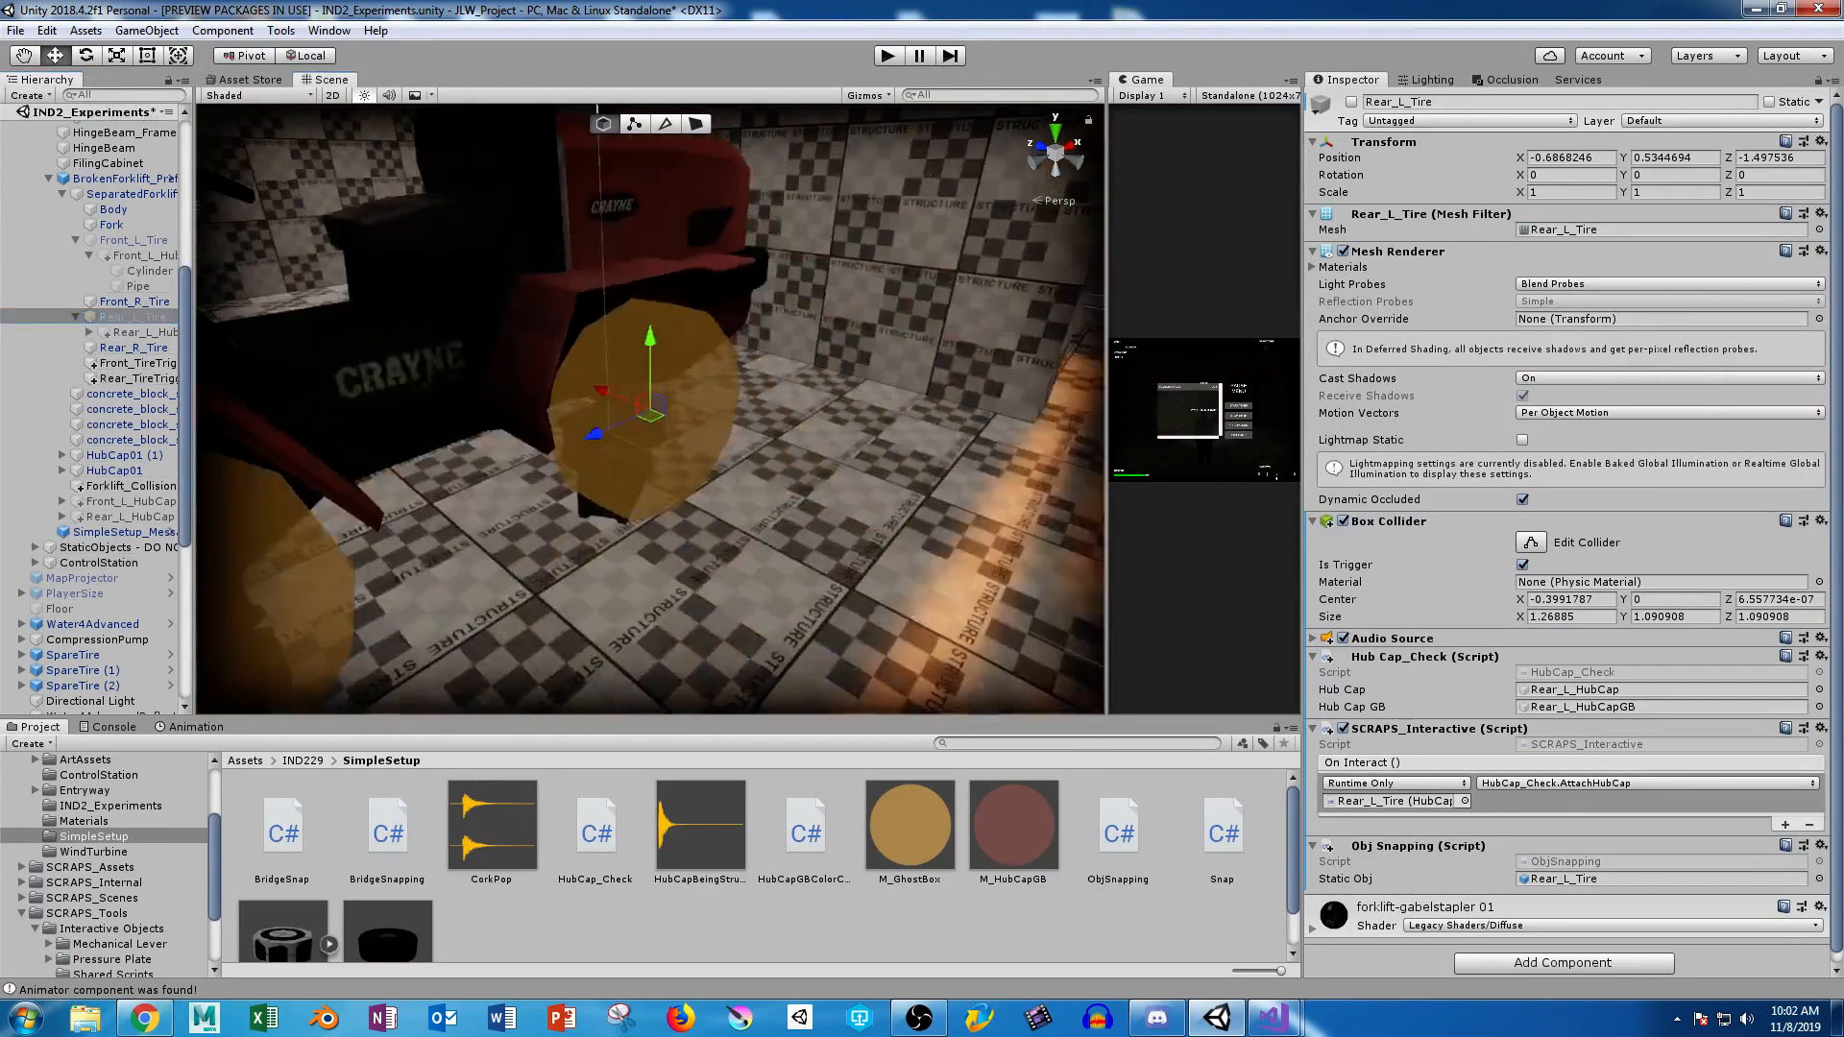
left_click(680, 451)
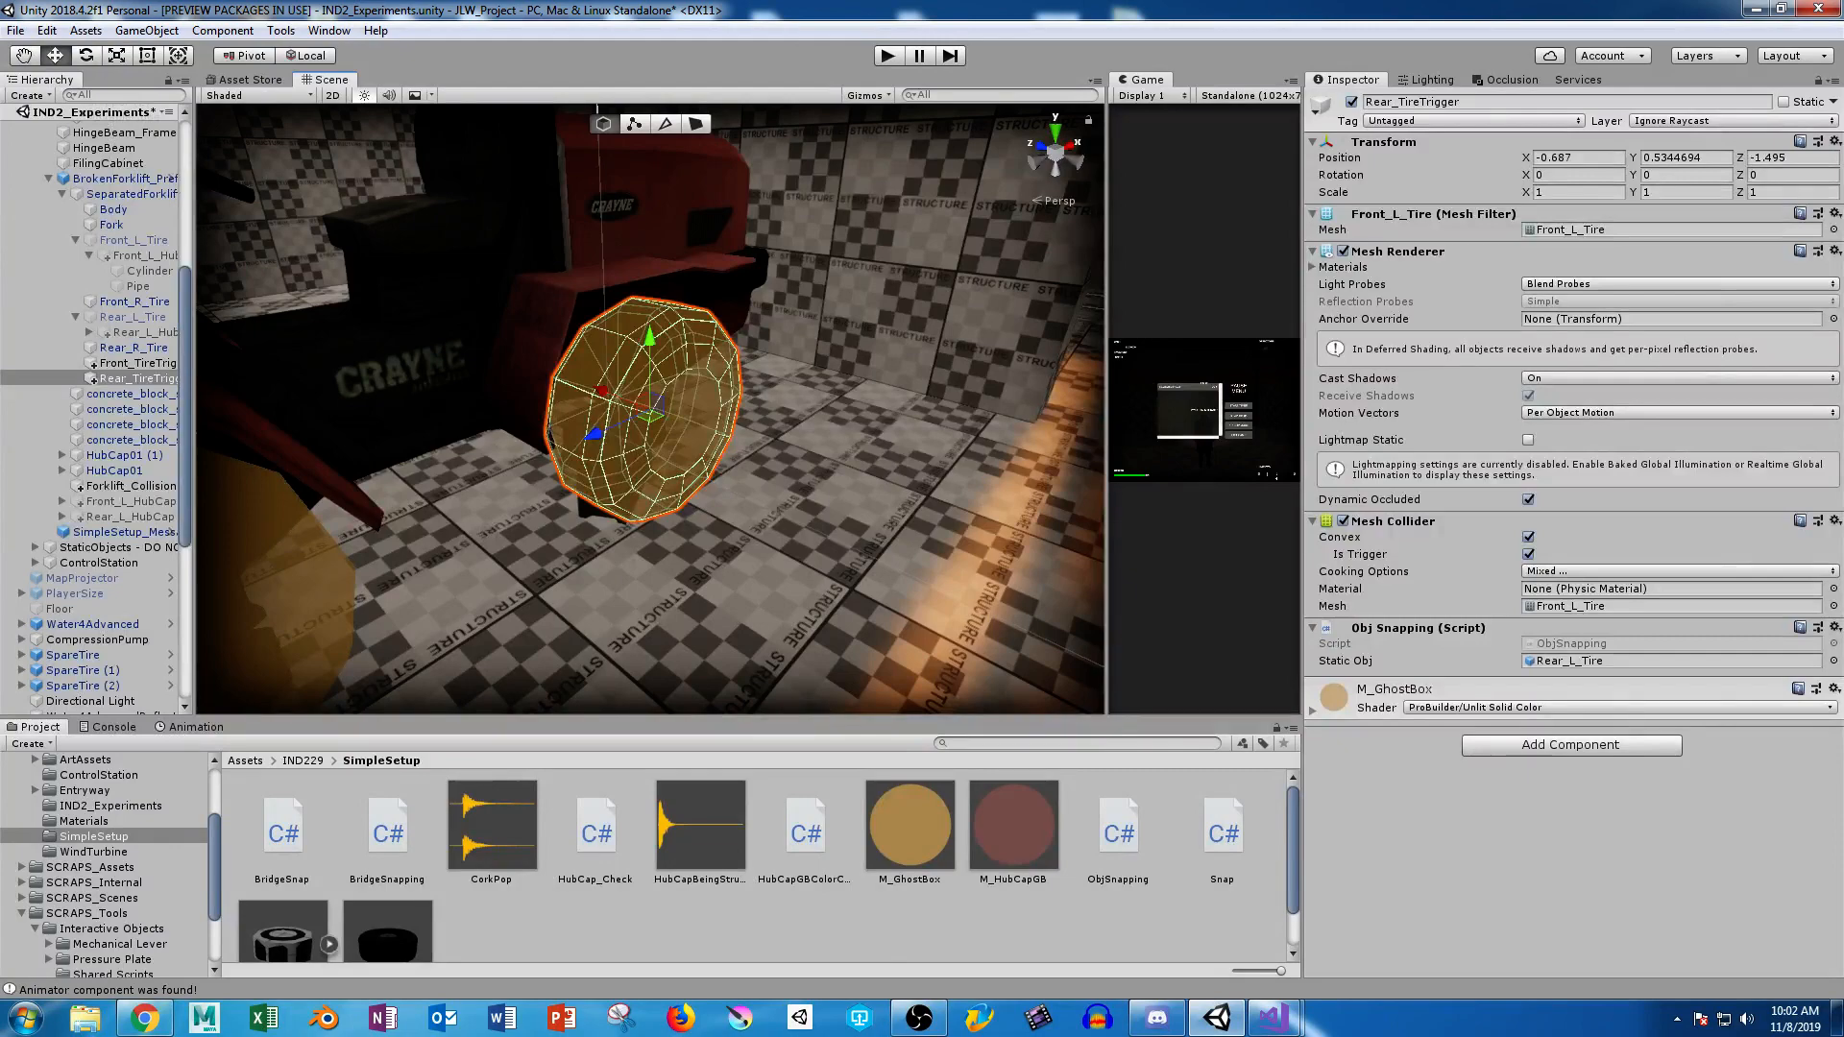
Select BridgeTrigger in the scene and examine its Bridge Snapping and collider settings against the tire trigger's.
scroll(651, 409, "down", 4)
middle_click_drag(595, 317, 869, 600)
scroll(652, 409, "down", 5)
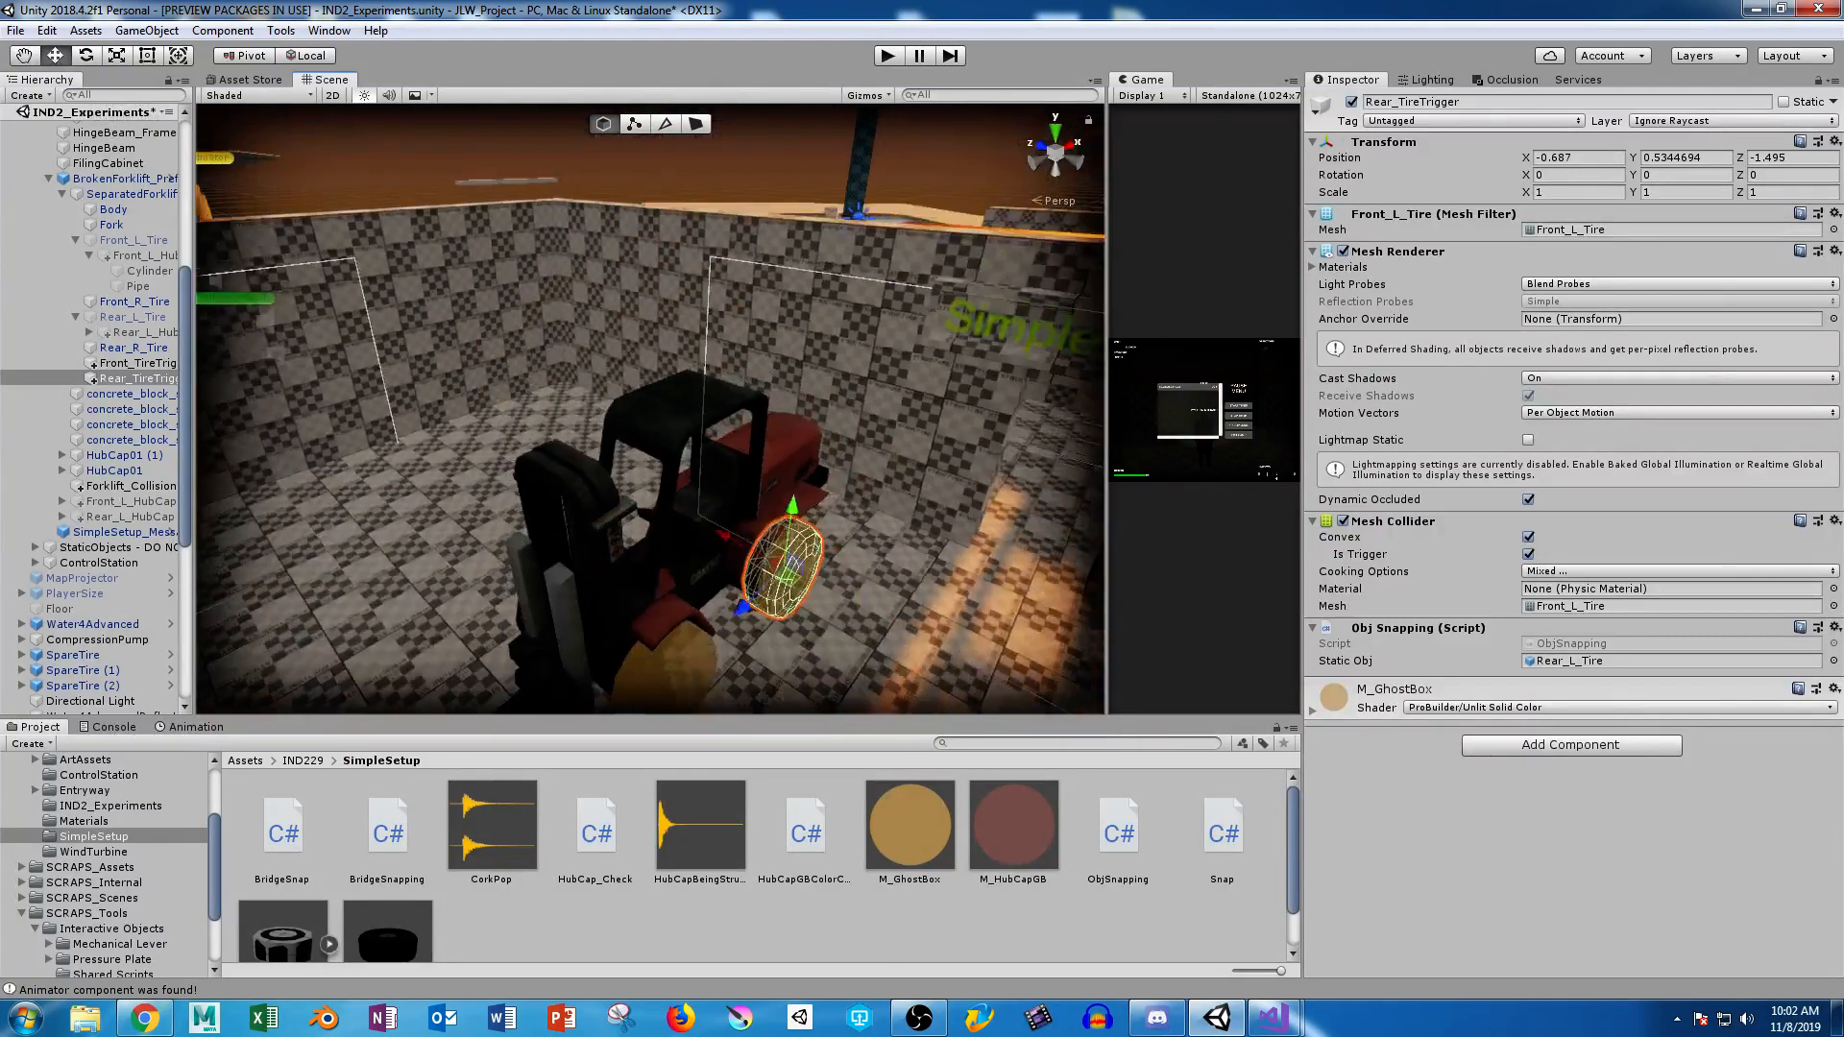
middle_click_drag(557, 365, 831, 509)
middle_click_drag(518, 337, 845, 547)
scroll(651, 409, "down", 1)
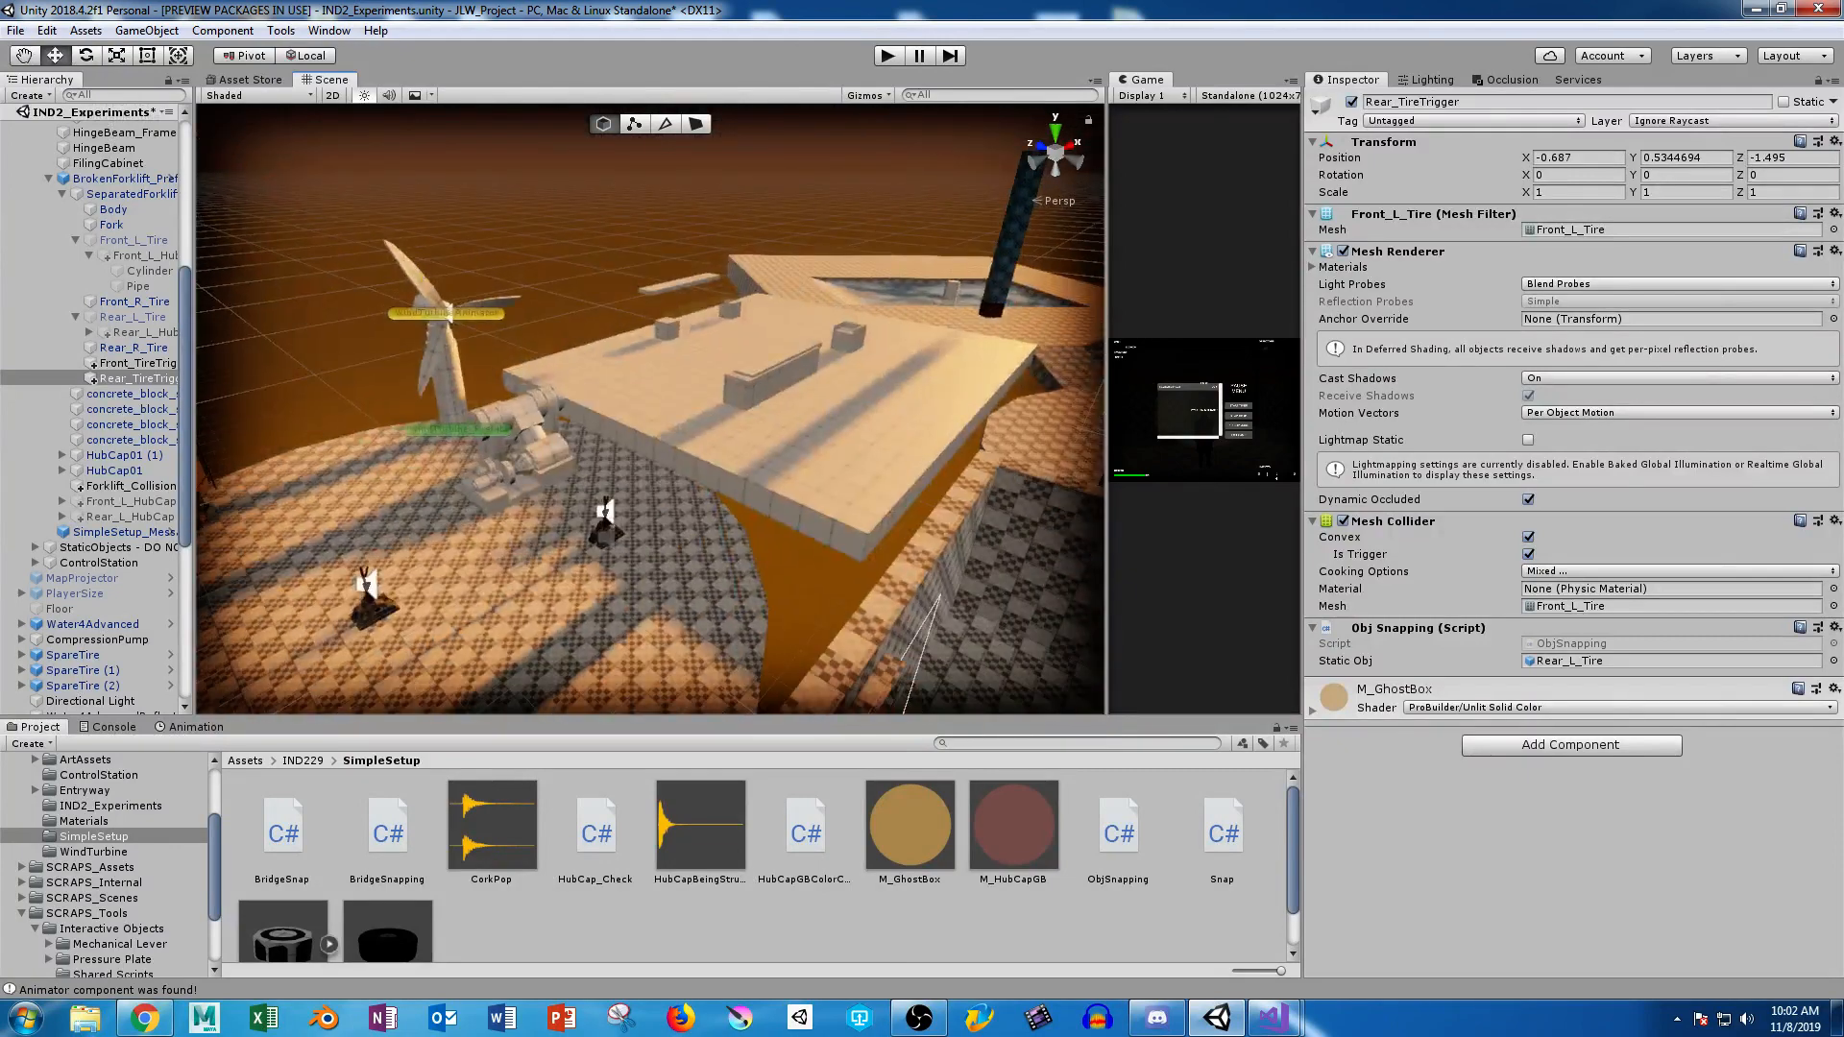
scroll(96, 640, "down", 1)
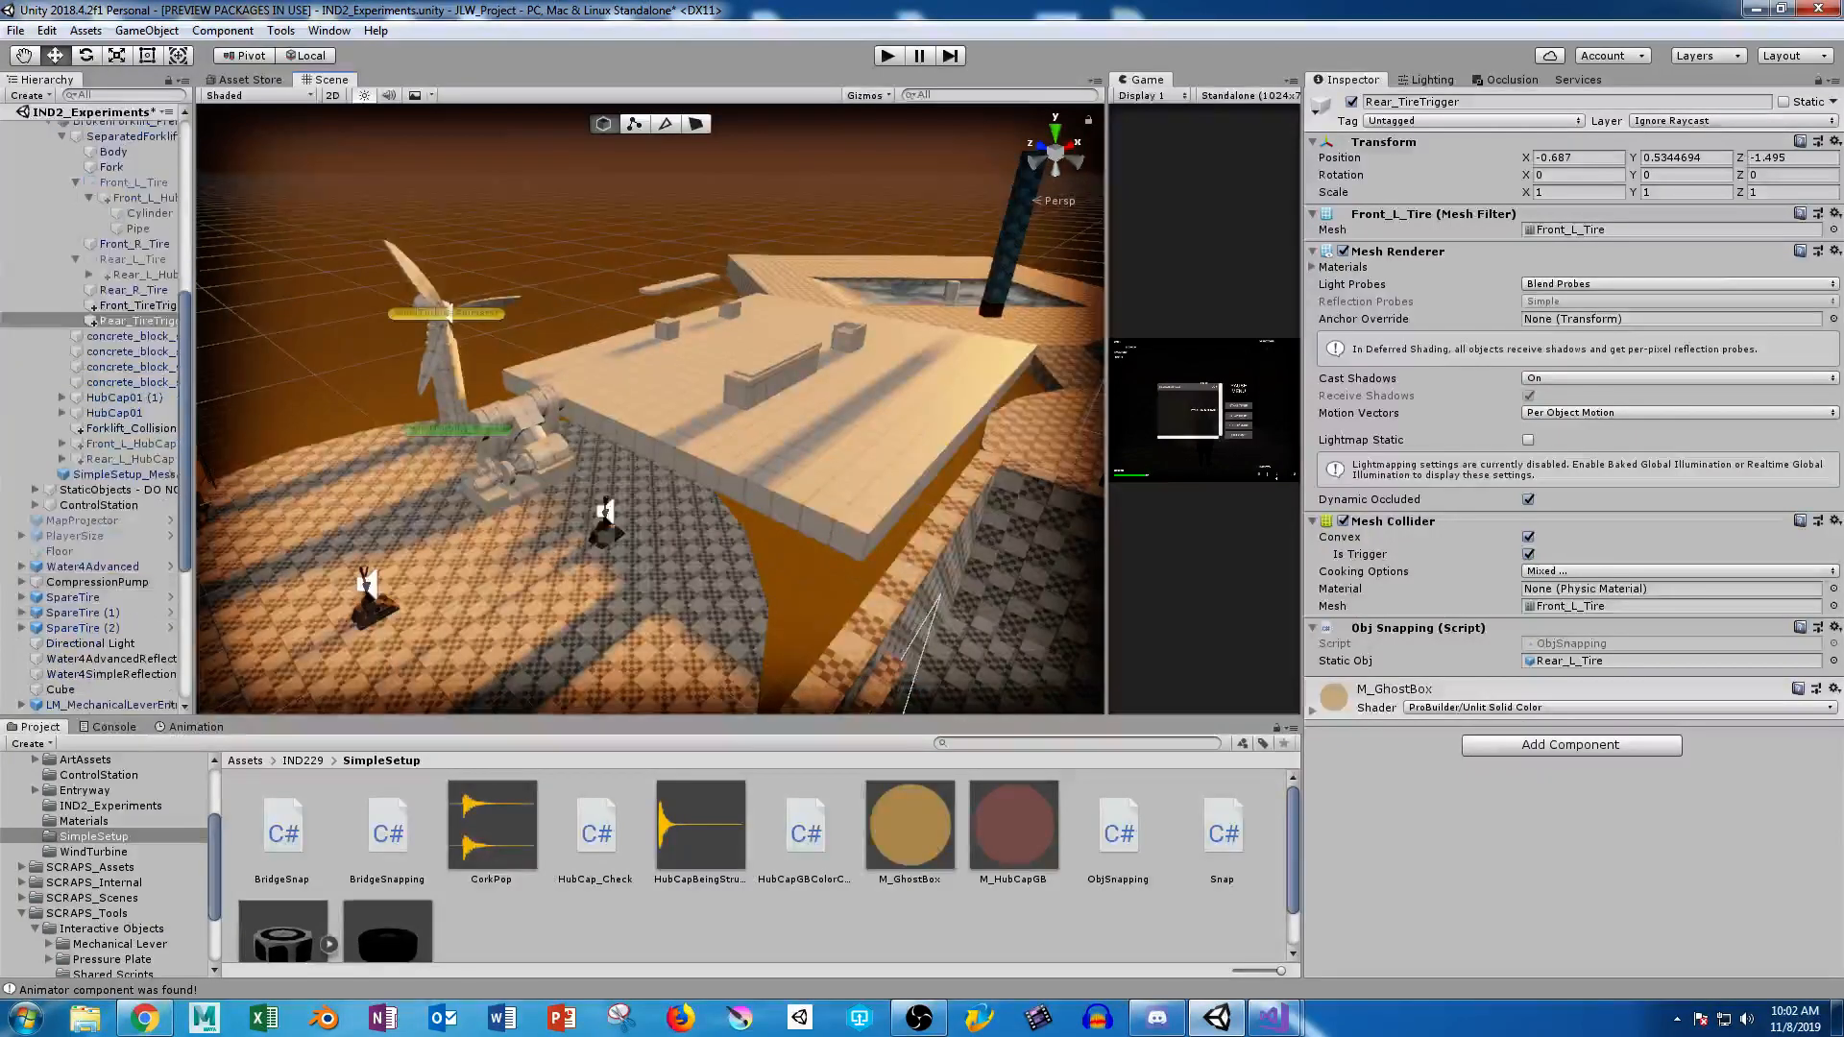
left_click(703, 305)
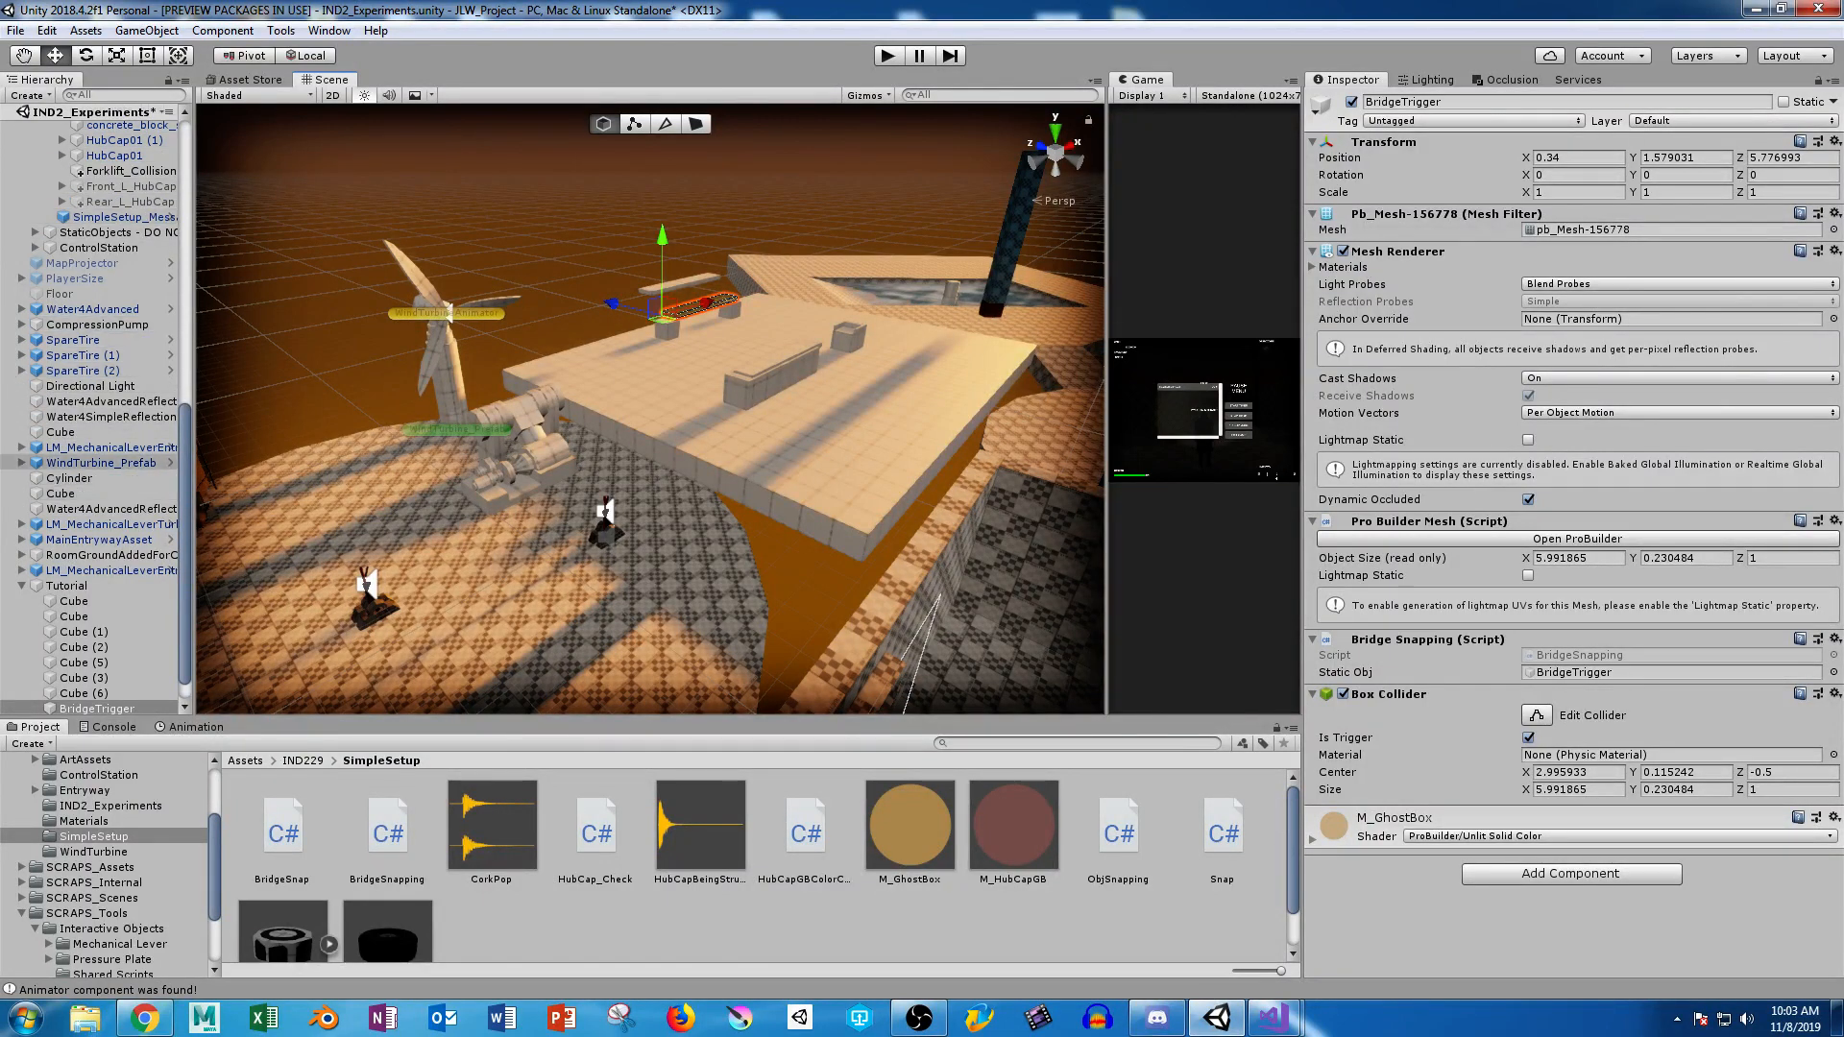
Check which objects the Static Obj fields of Rear_TireTrigger and Rear_L_Tire reference.
key("w")
right_click_drag(654, 403, 816, 476)
left_click(442, 355)
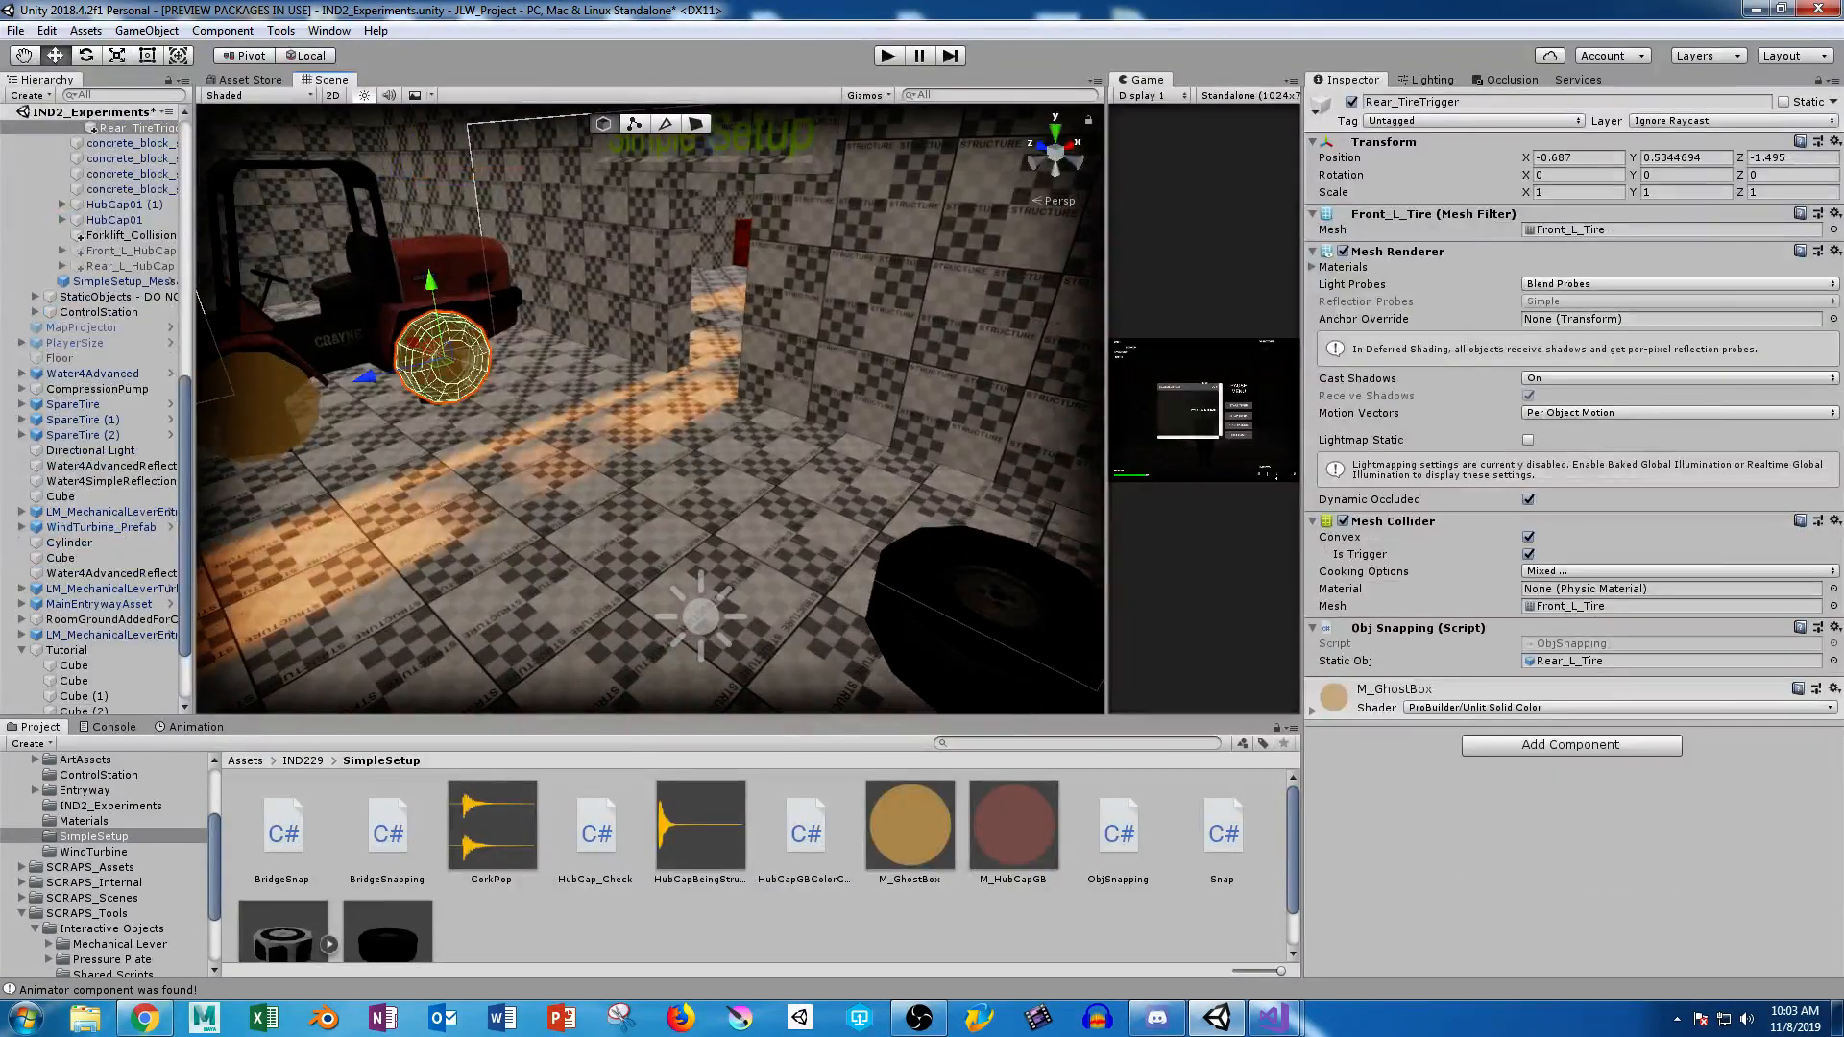
left_click(1614, 661)
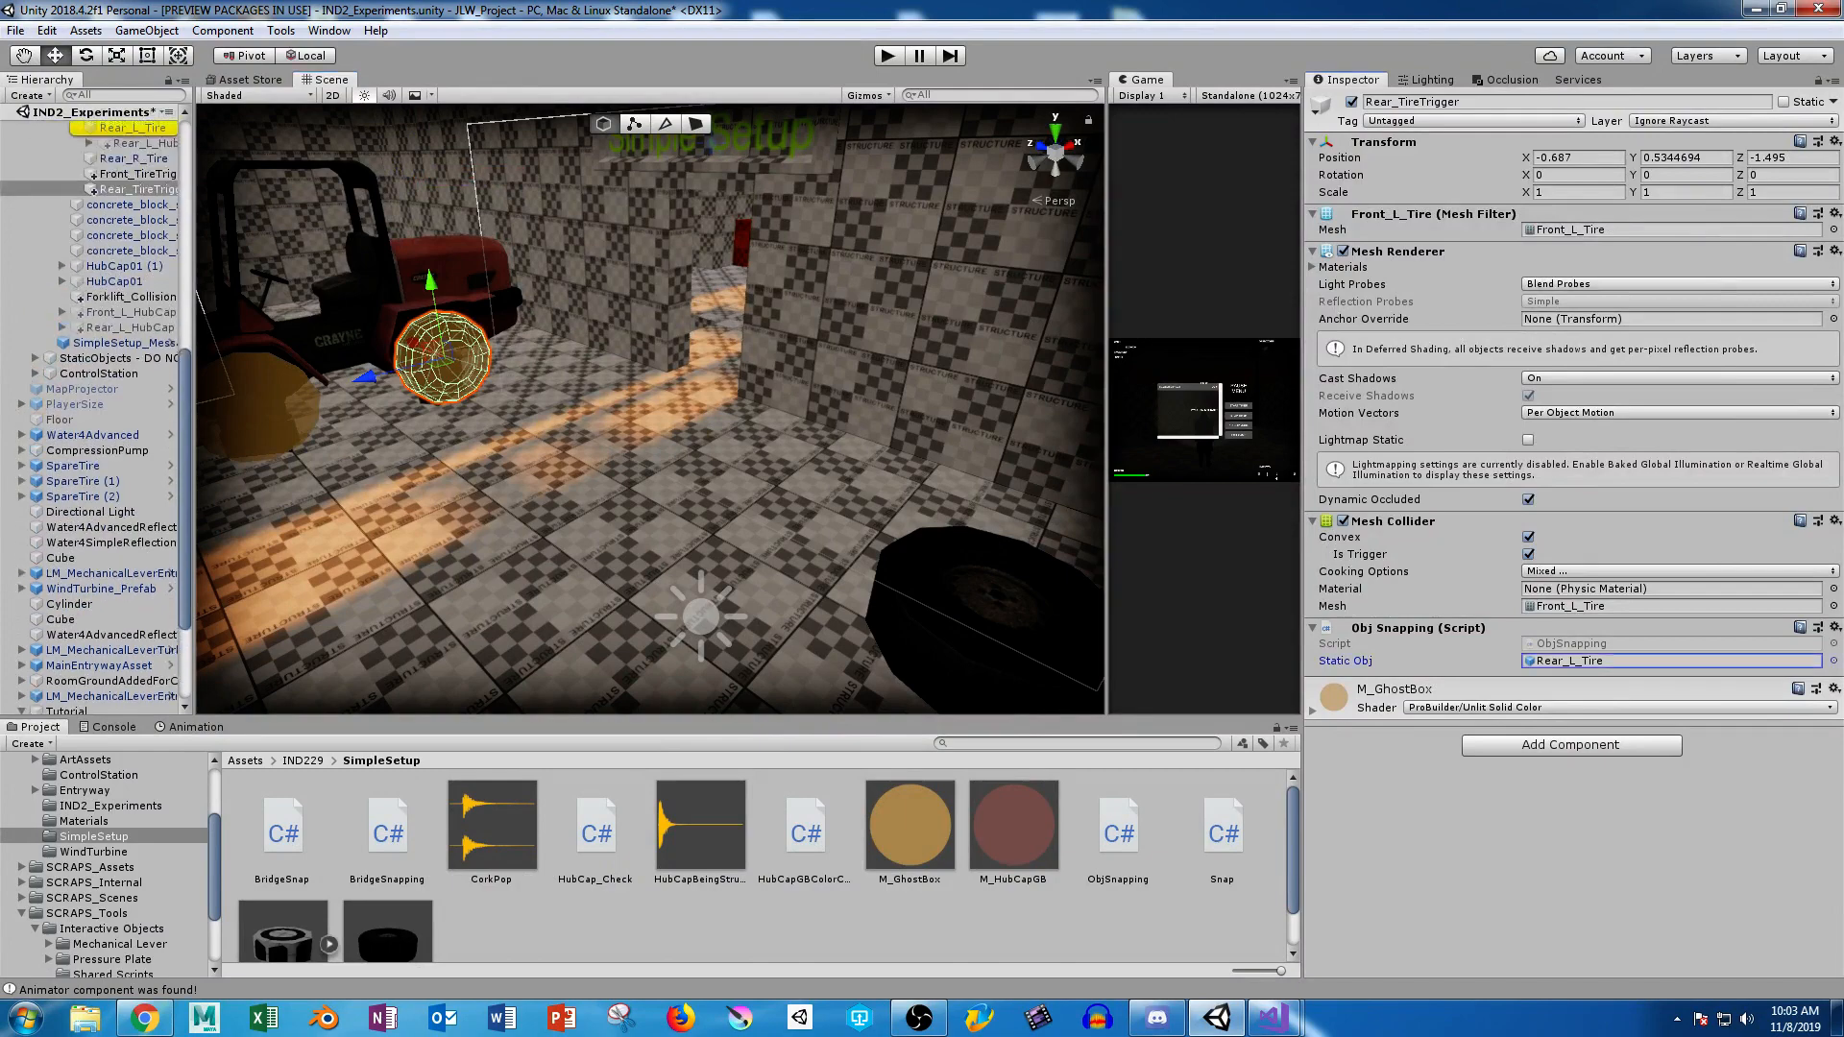
scroll(106, 260, "up", 2)
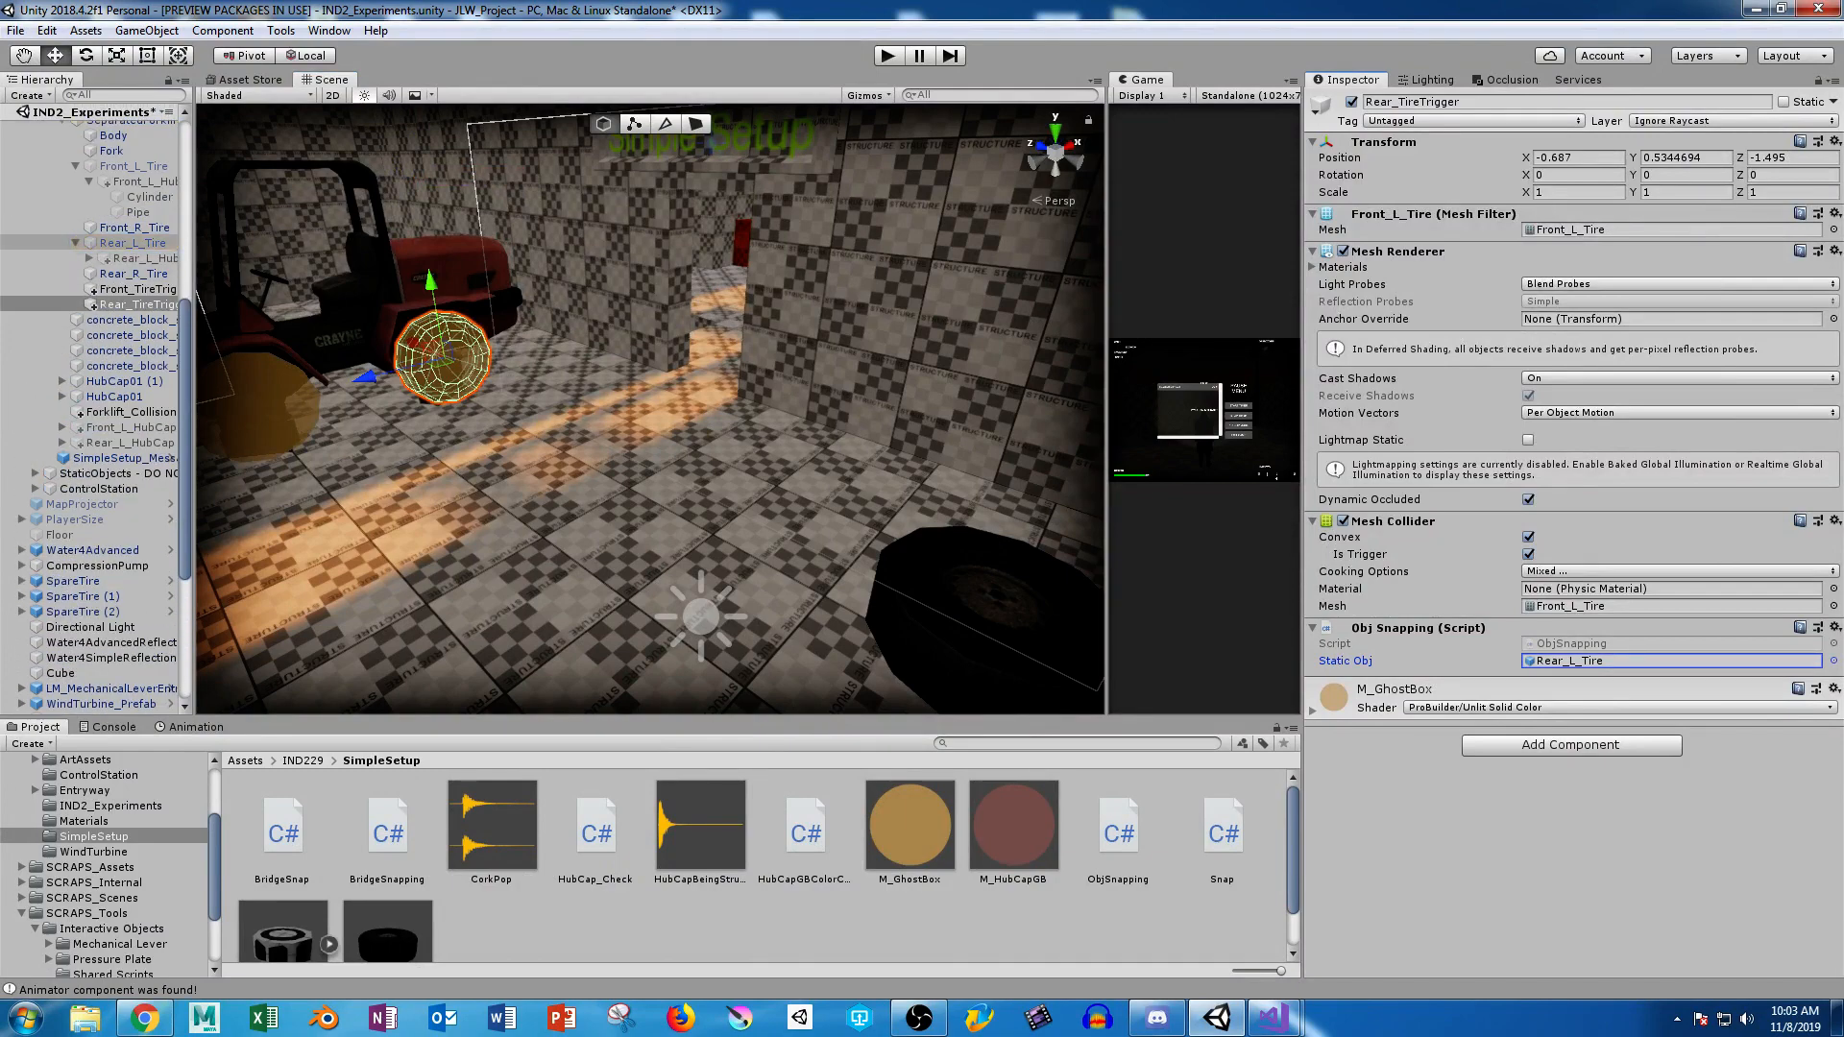
left_click(133, 243)
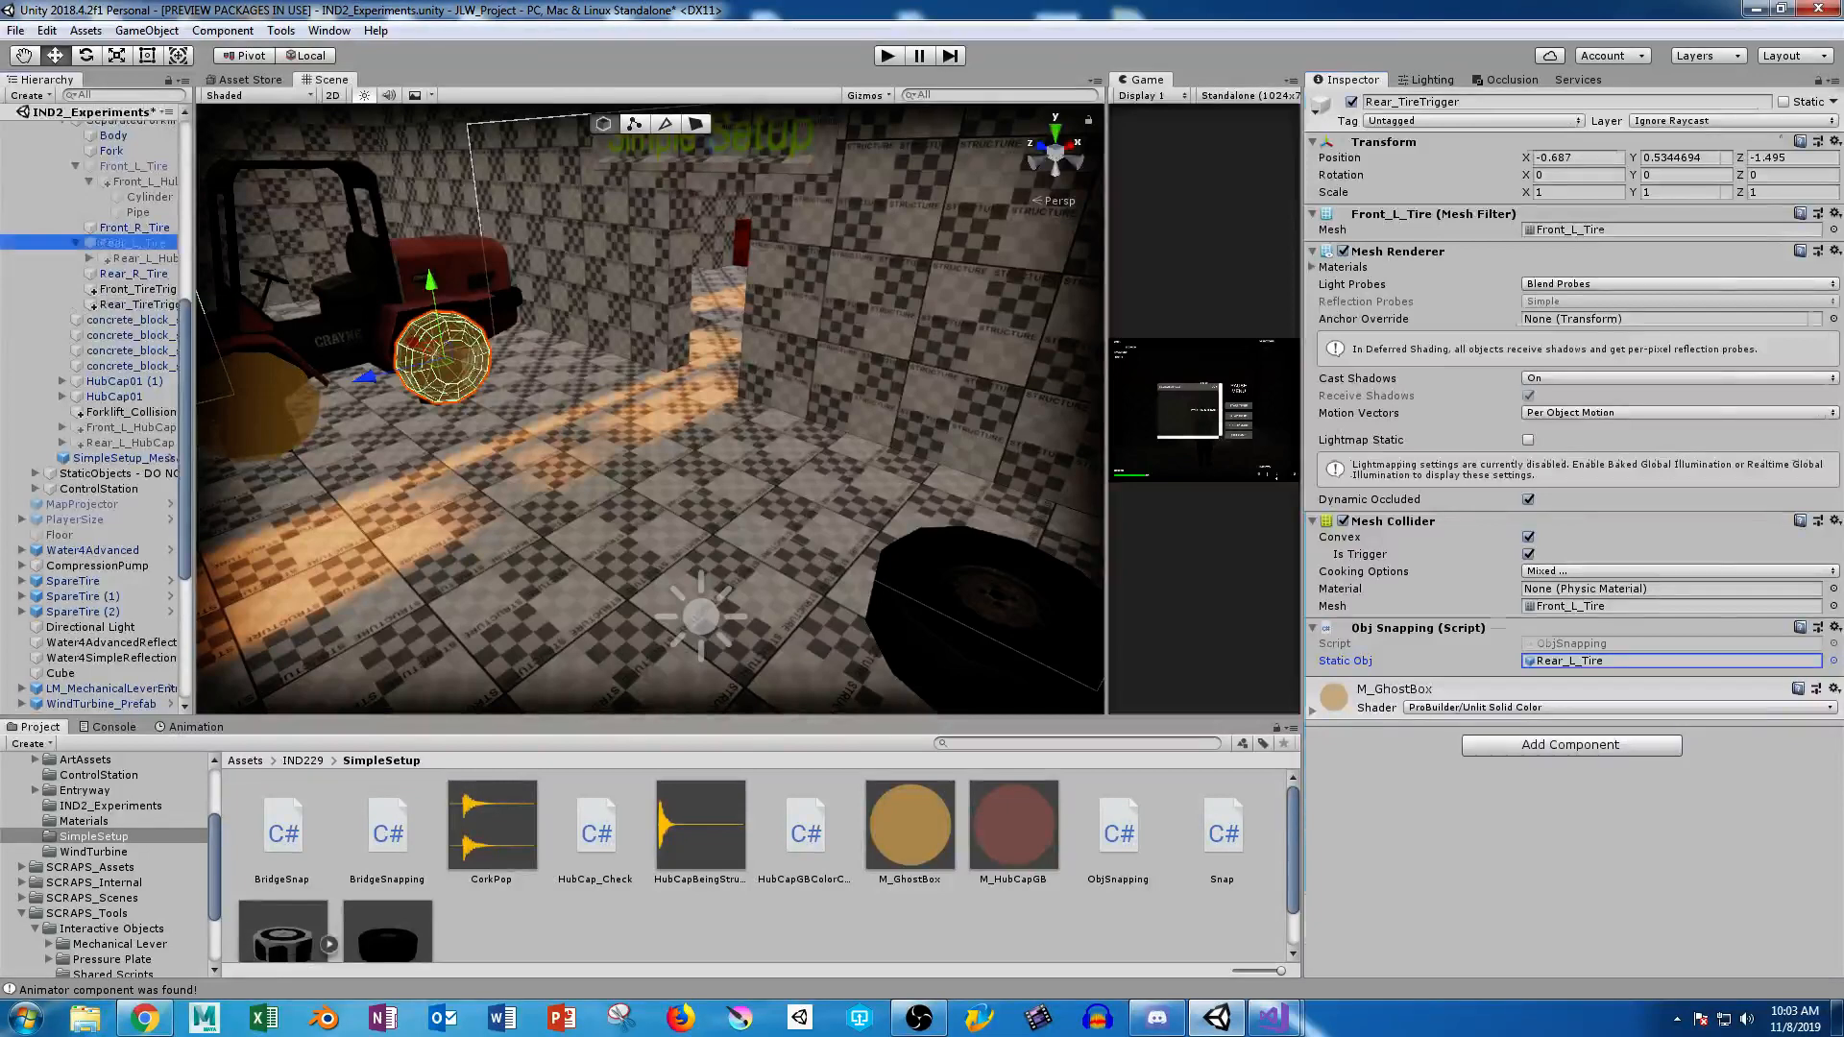
left_click(1585, 879)
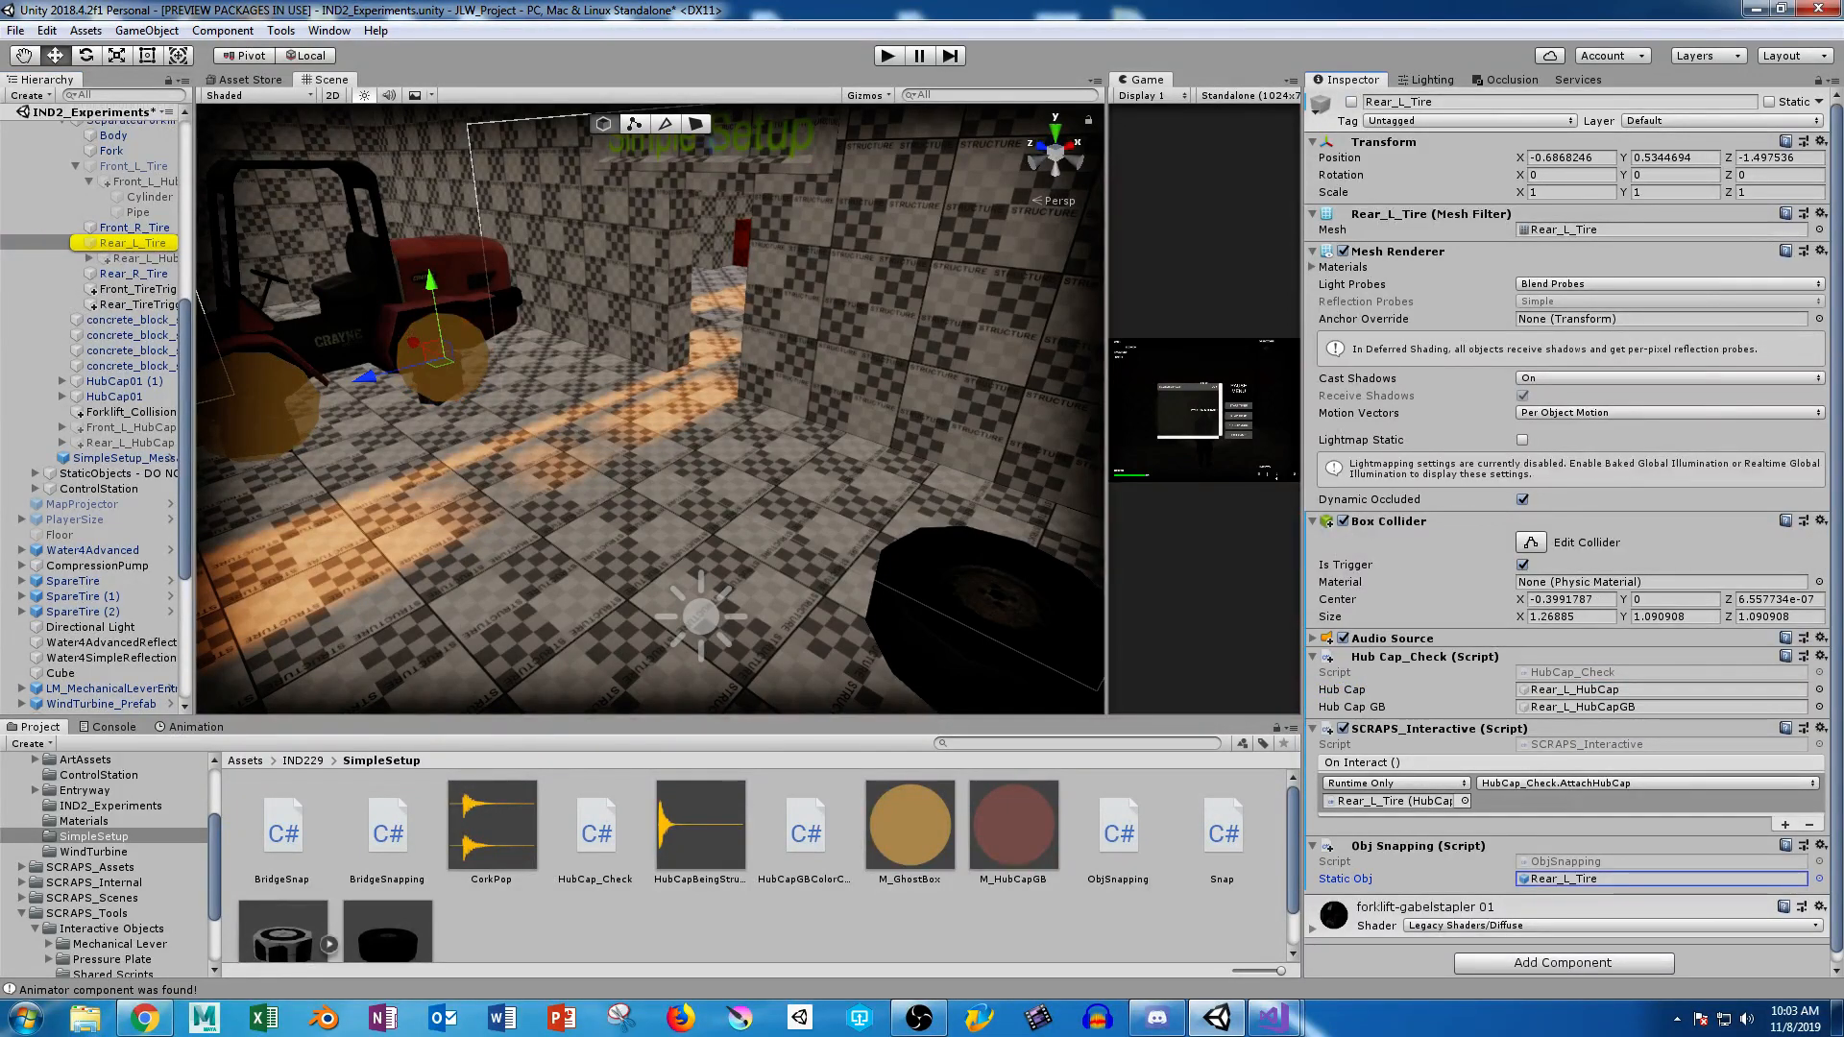
Return to BridgeTrigger and check which object its Bridge Snapping Static Obj field references.
middle_click_drag(615, 366, 769, 519)
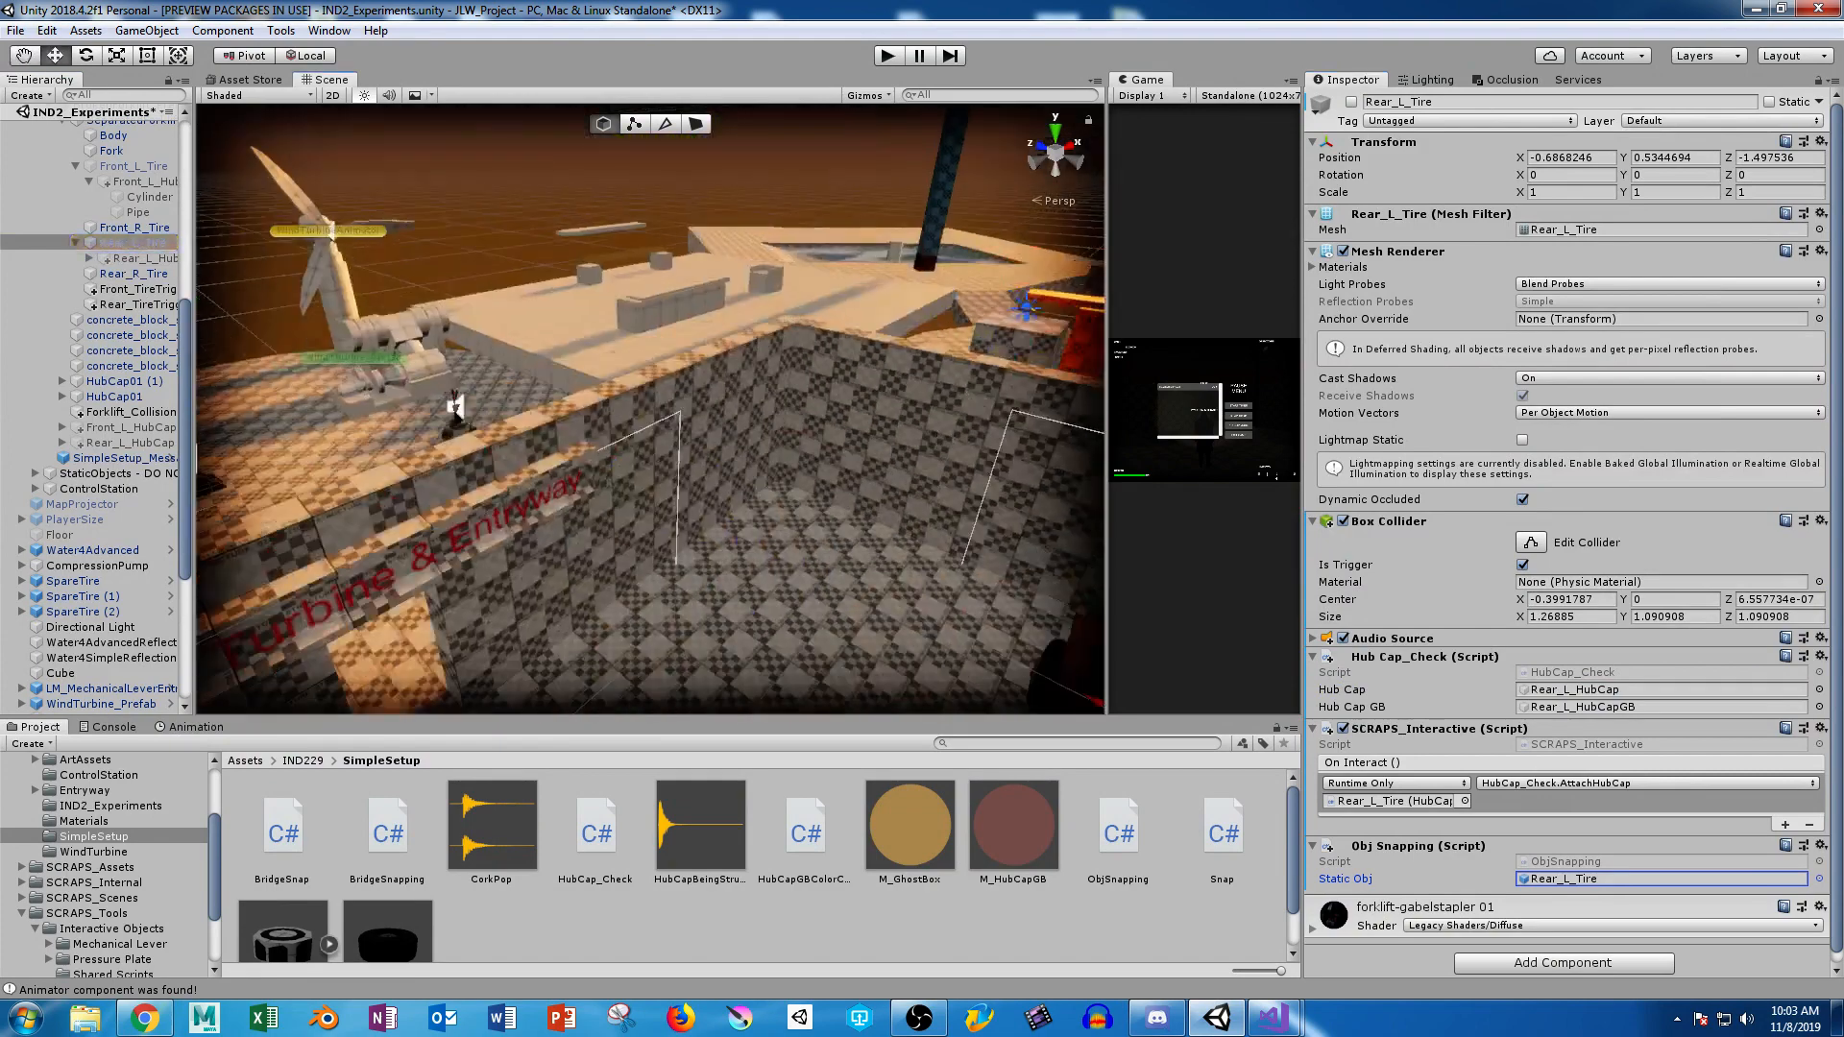
middle_click_drag(537, 317, 826, 557)
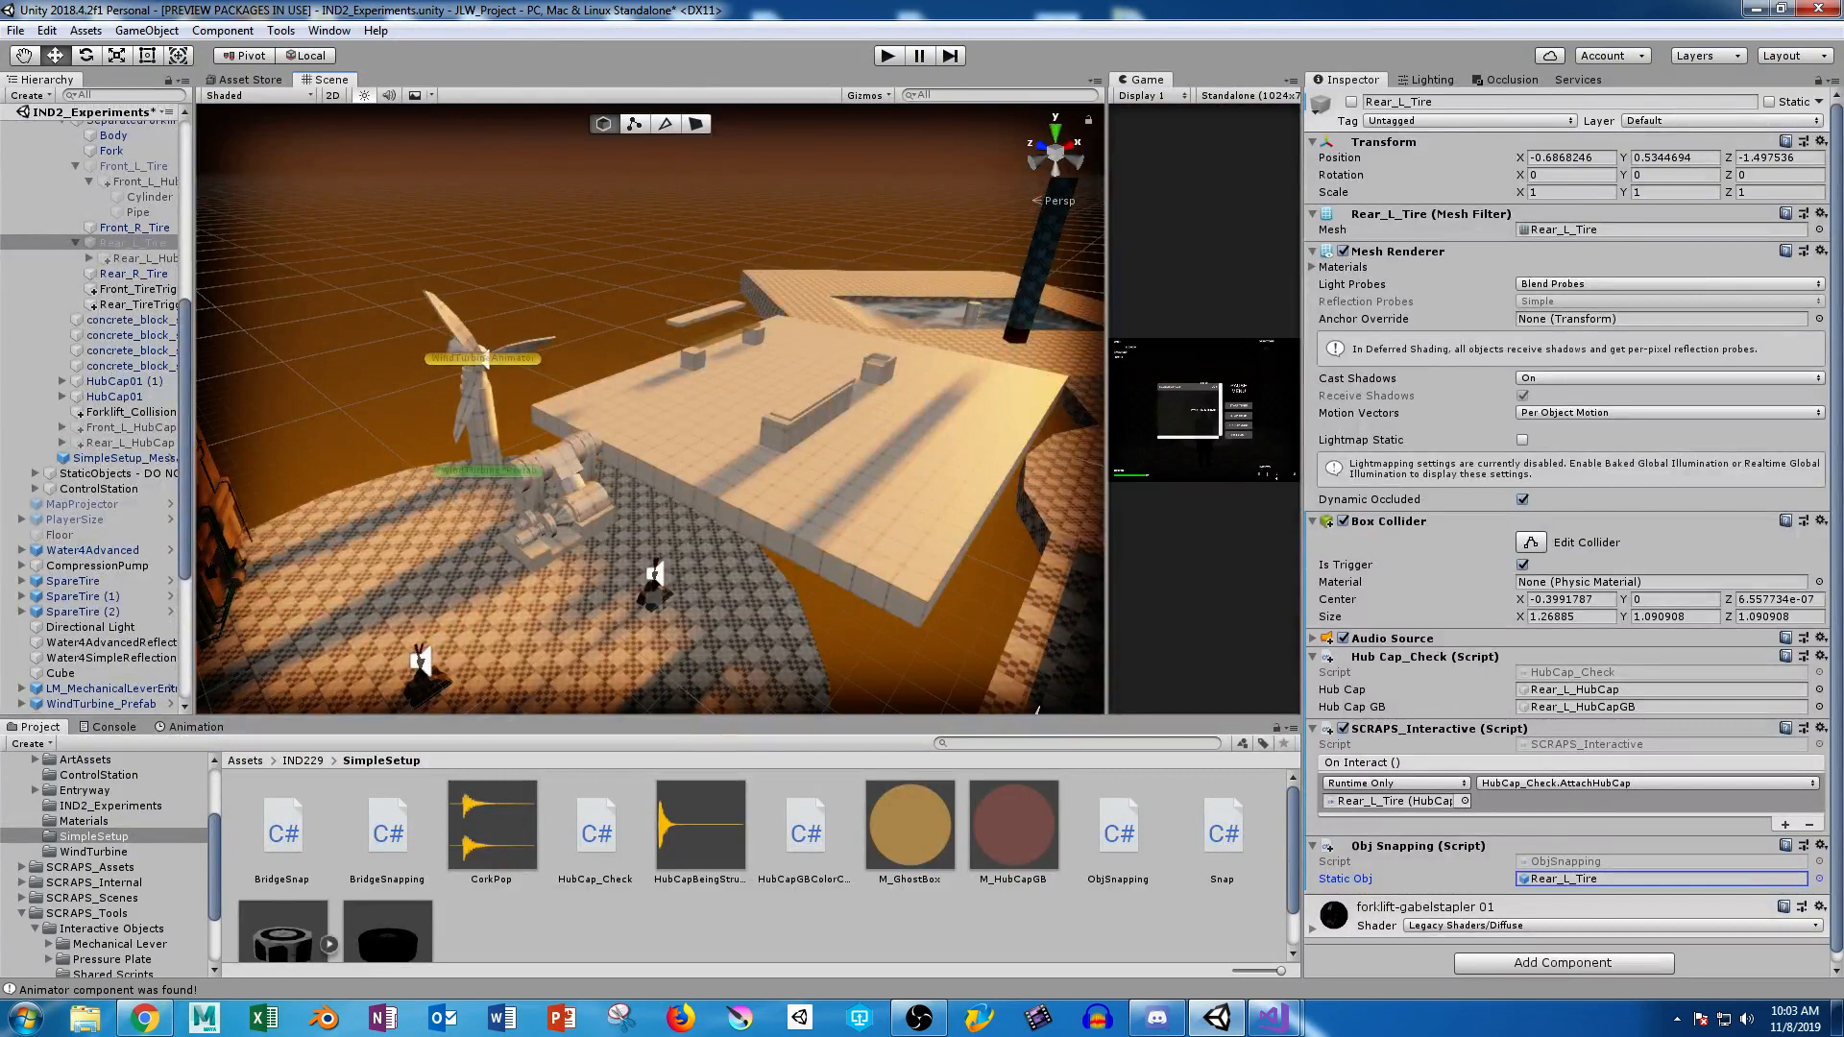
left_click(725, 336)
scroll(96, 629, "down", 2)
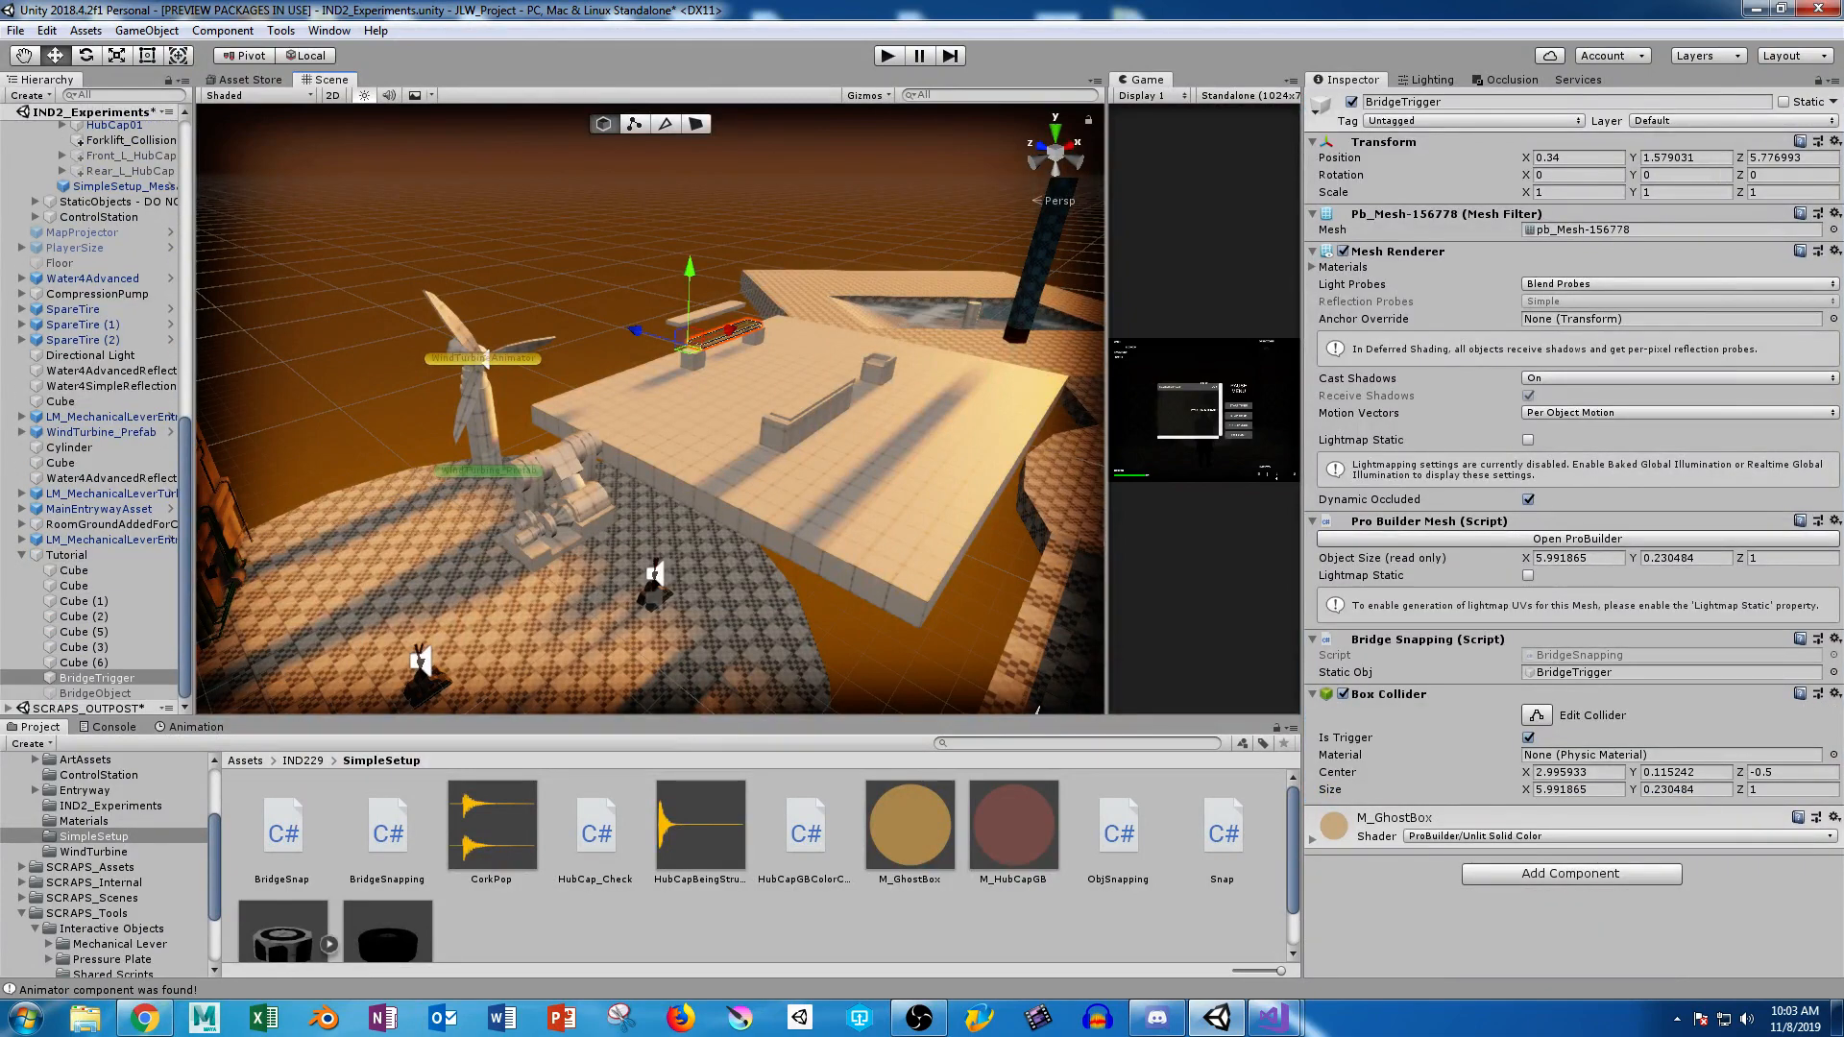
left_click(1575, 673)
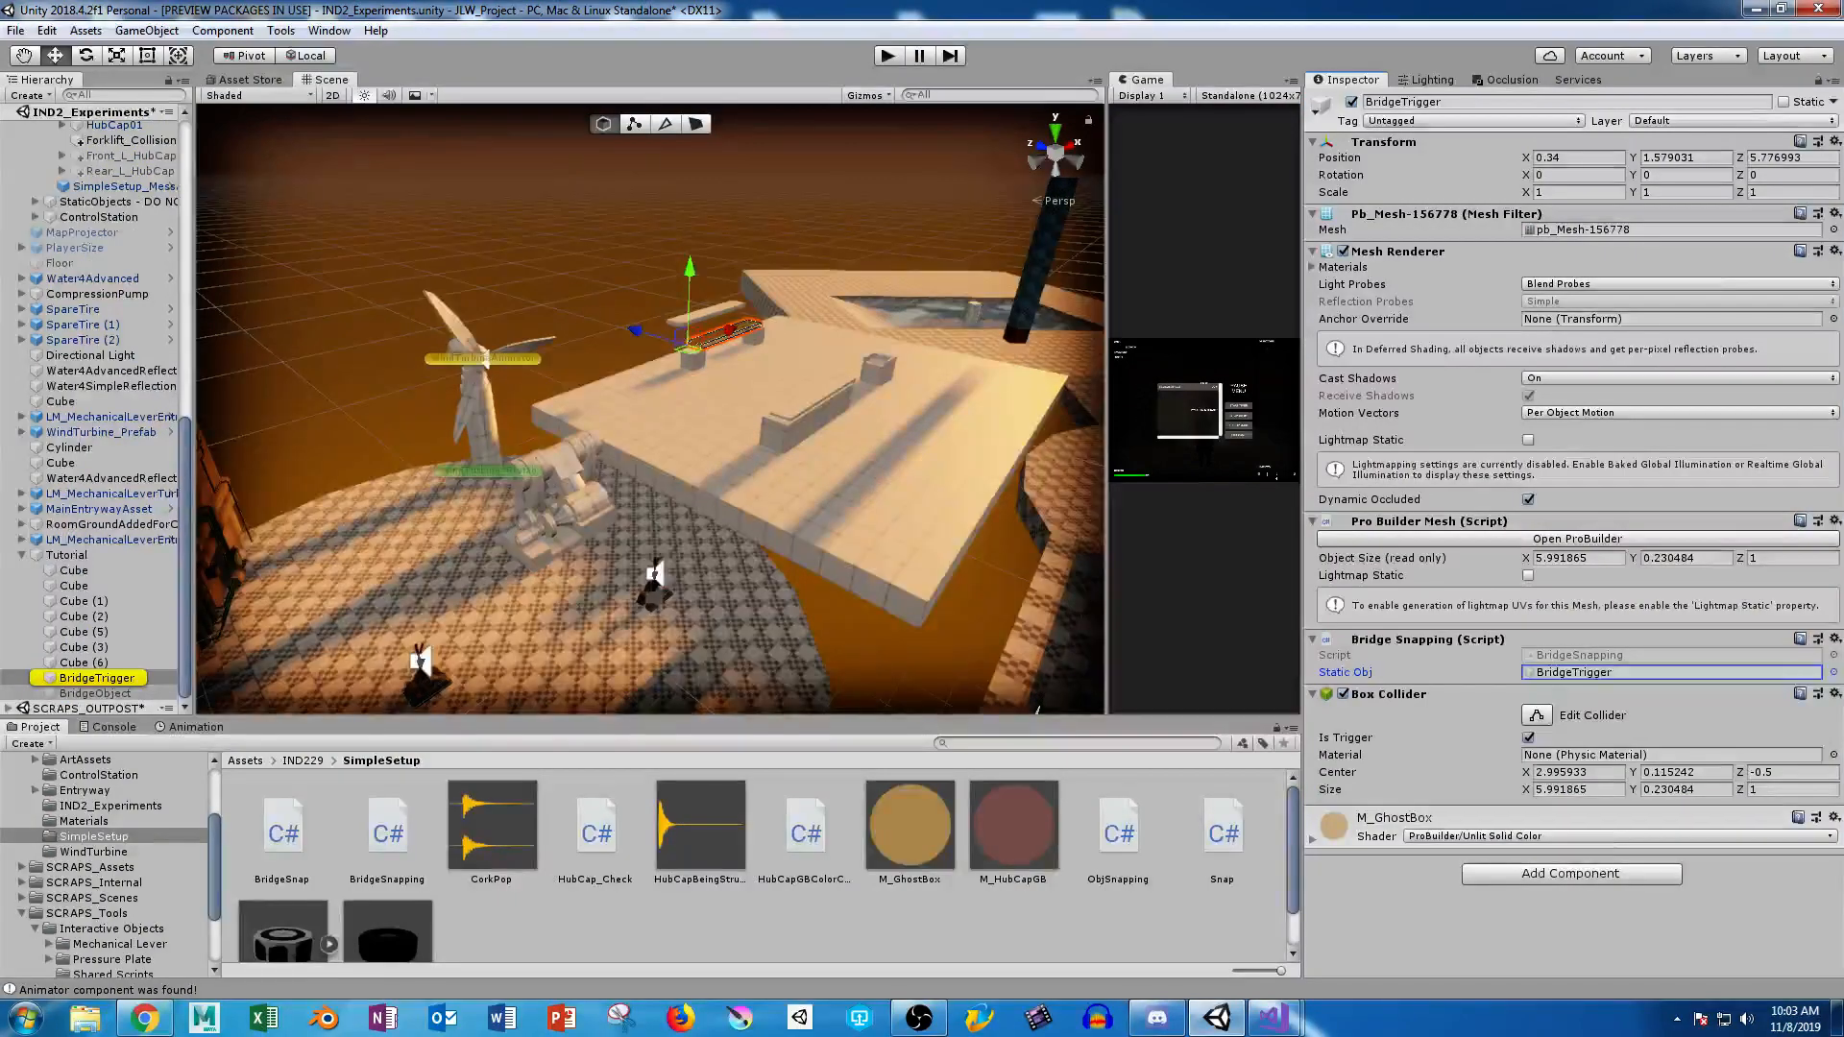
Assign BridgeObject as the Static Obj of the Bridge Snapping component on BridgeObject.
left_click(94, 694)
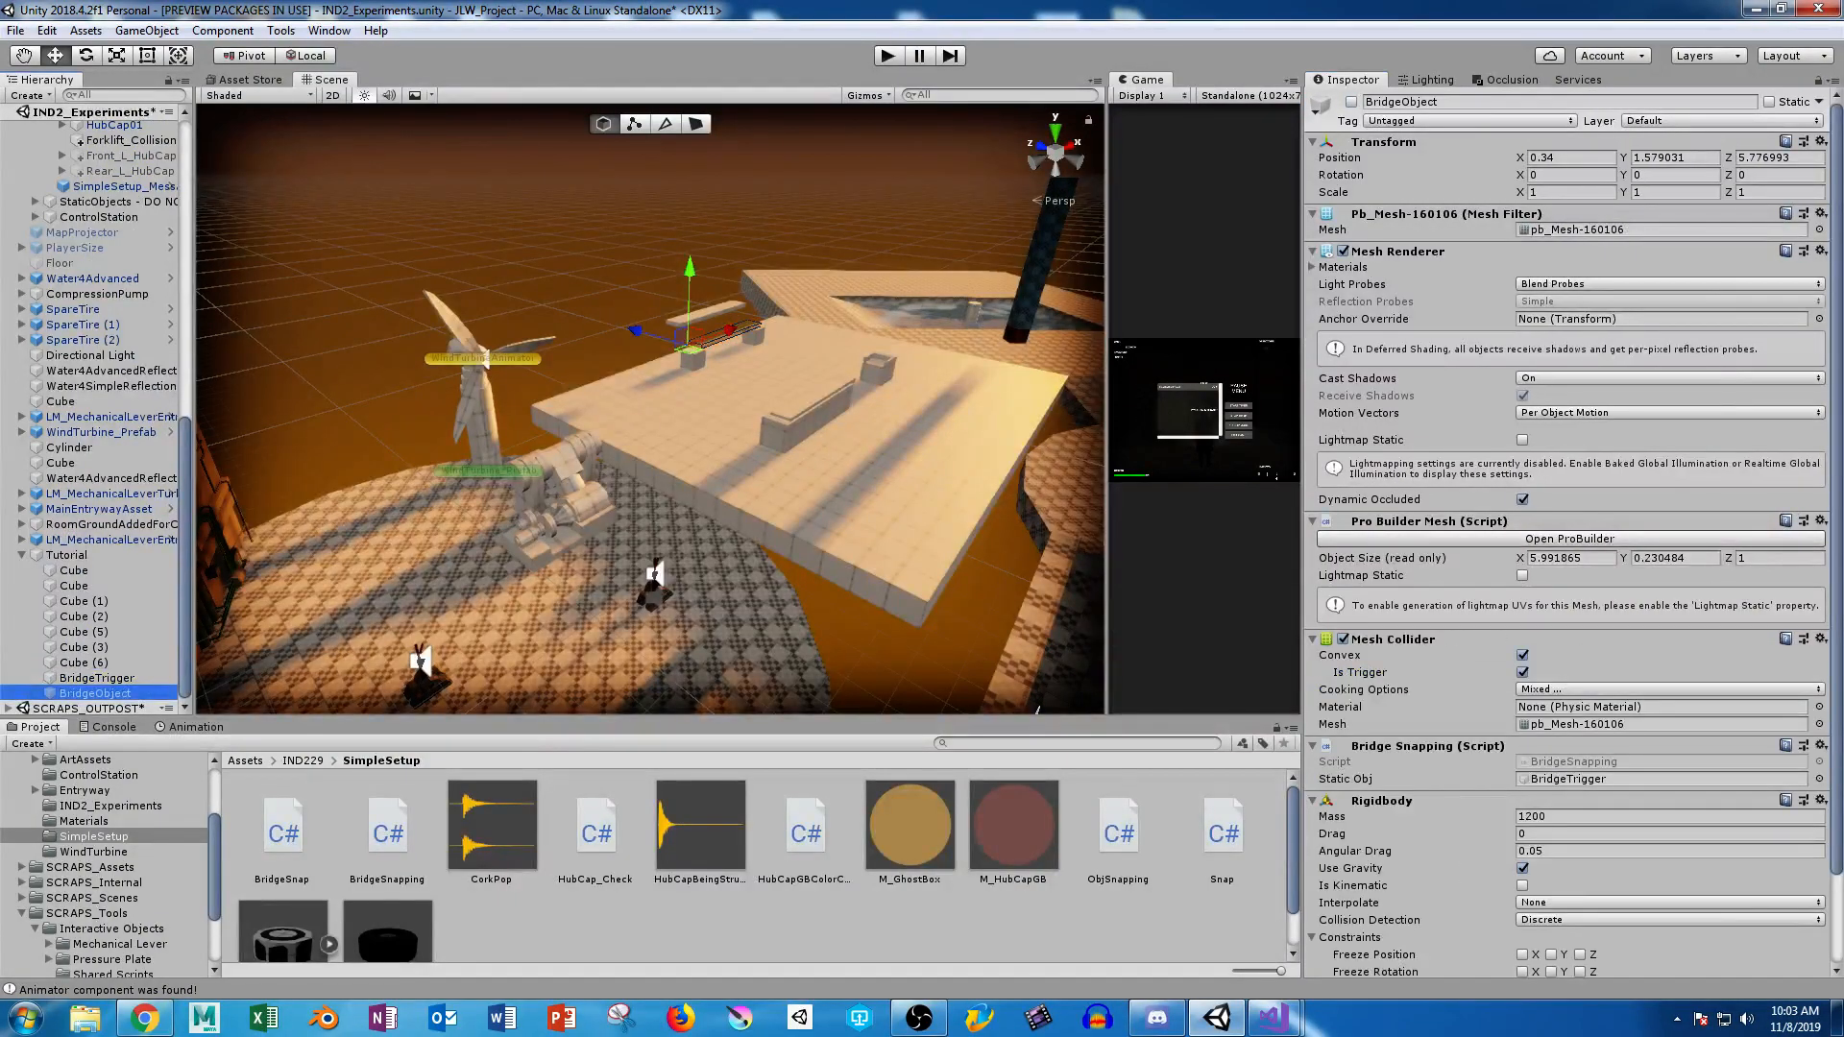
scroll(1565, 528, "down", 3)
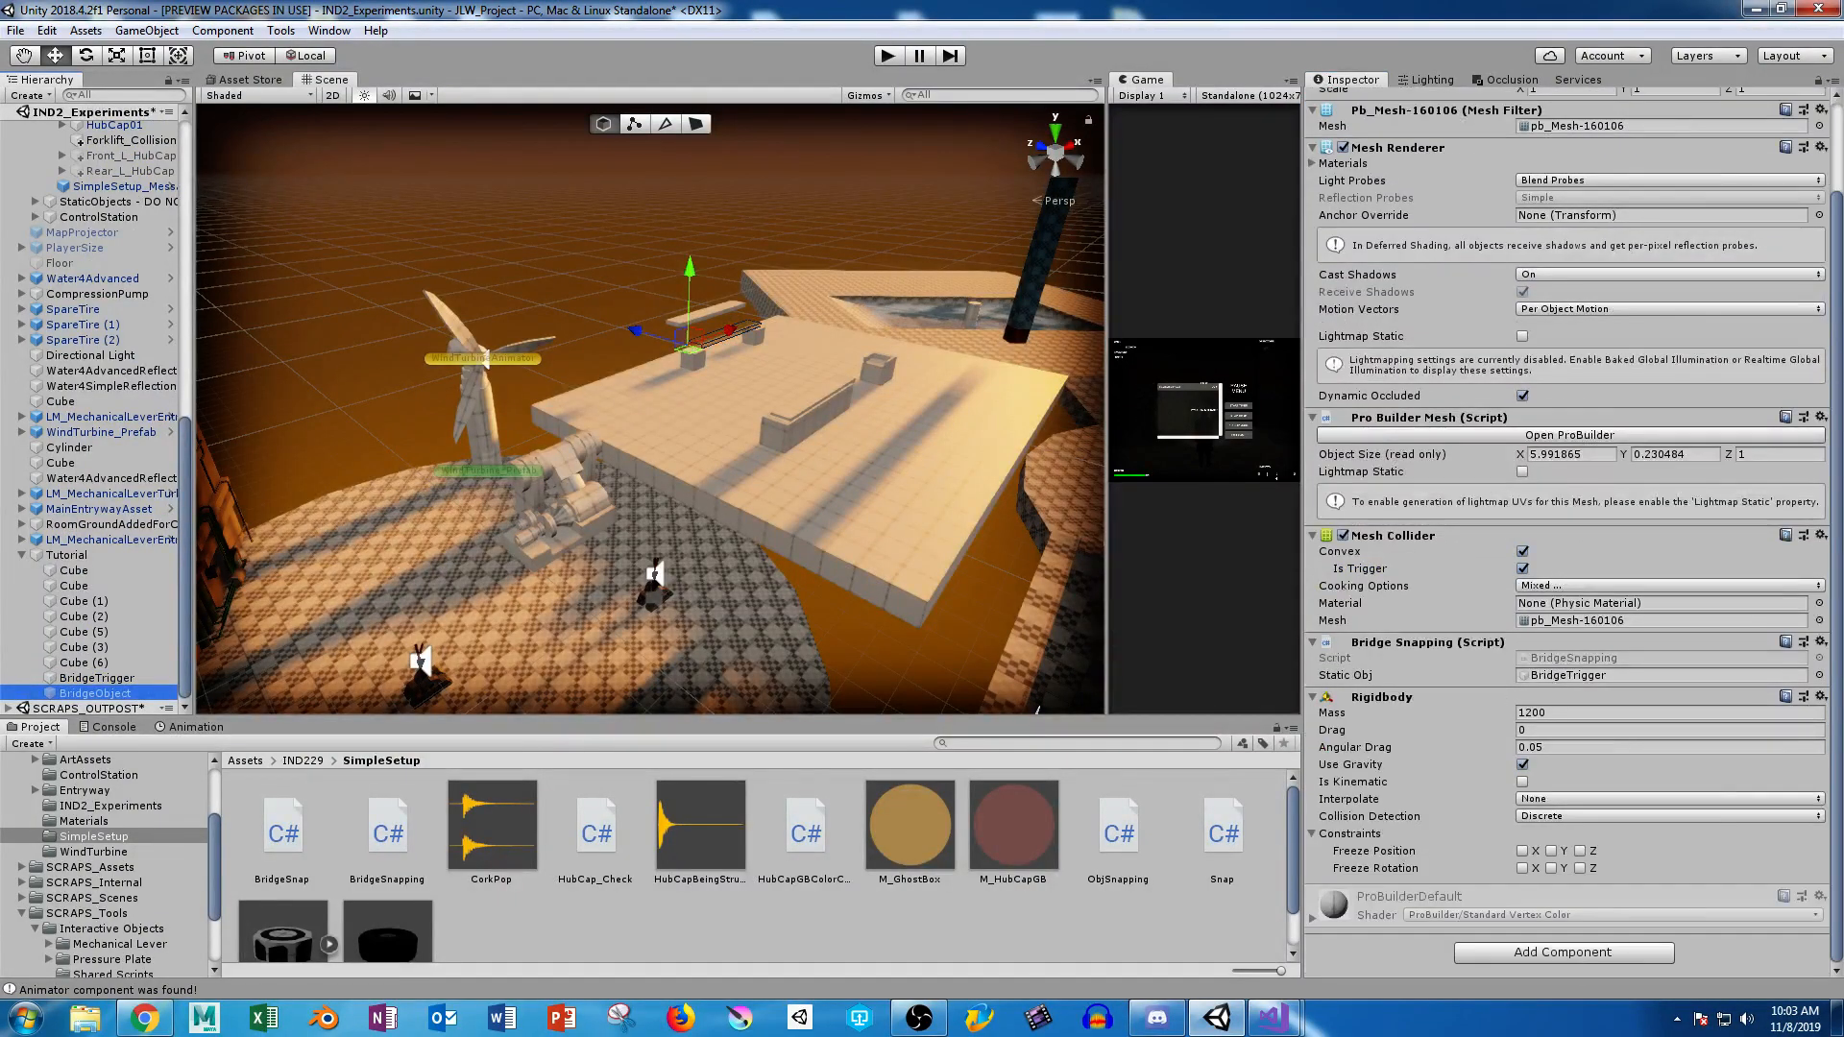
scroll(1566, 528, "up", 3)
scroll(1566, 528, "down", 3)
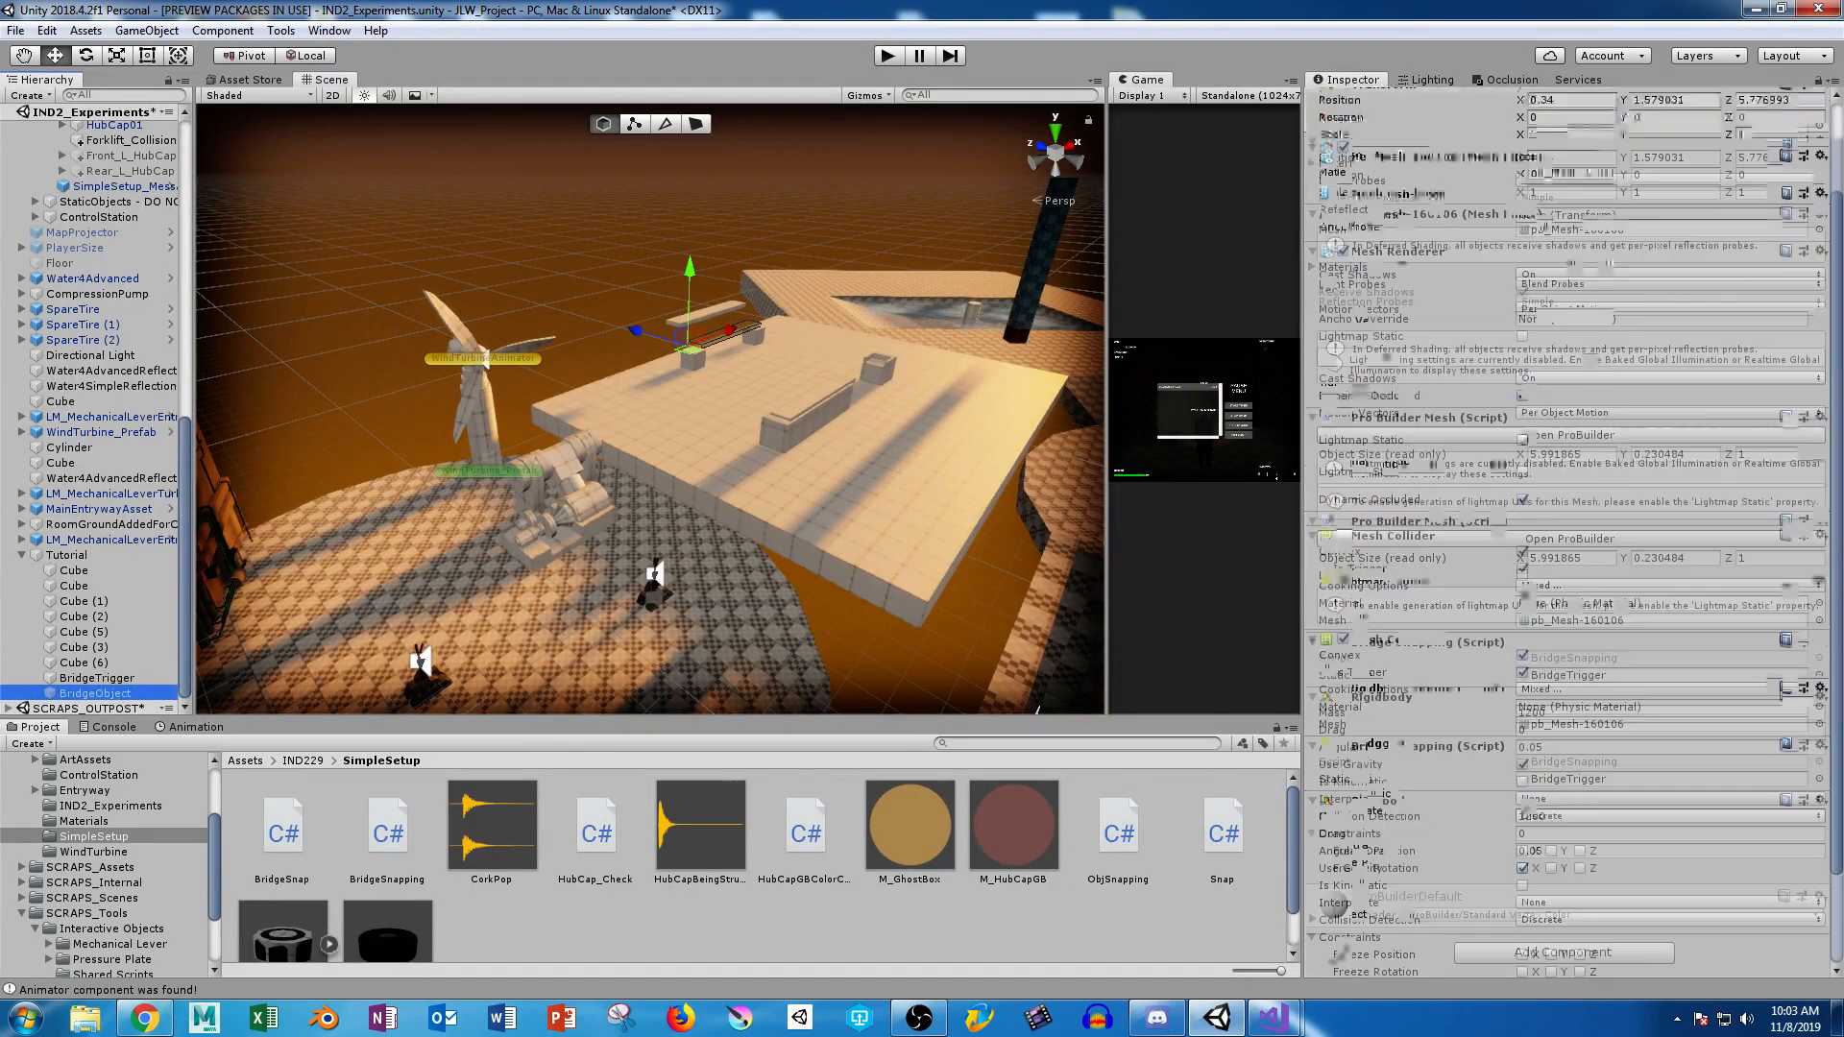
left_click(1661, 675)
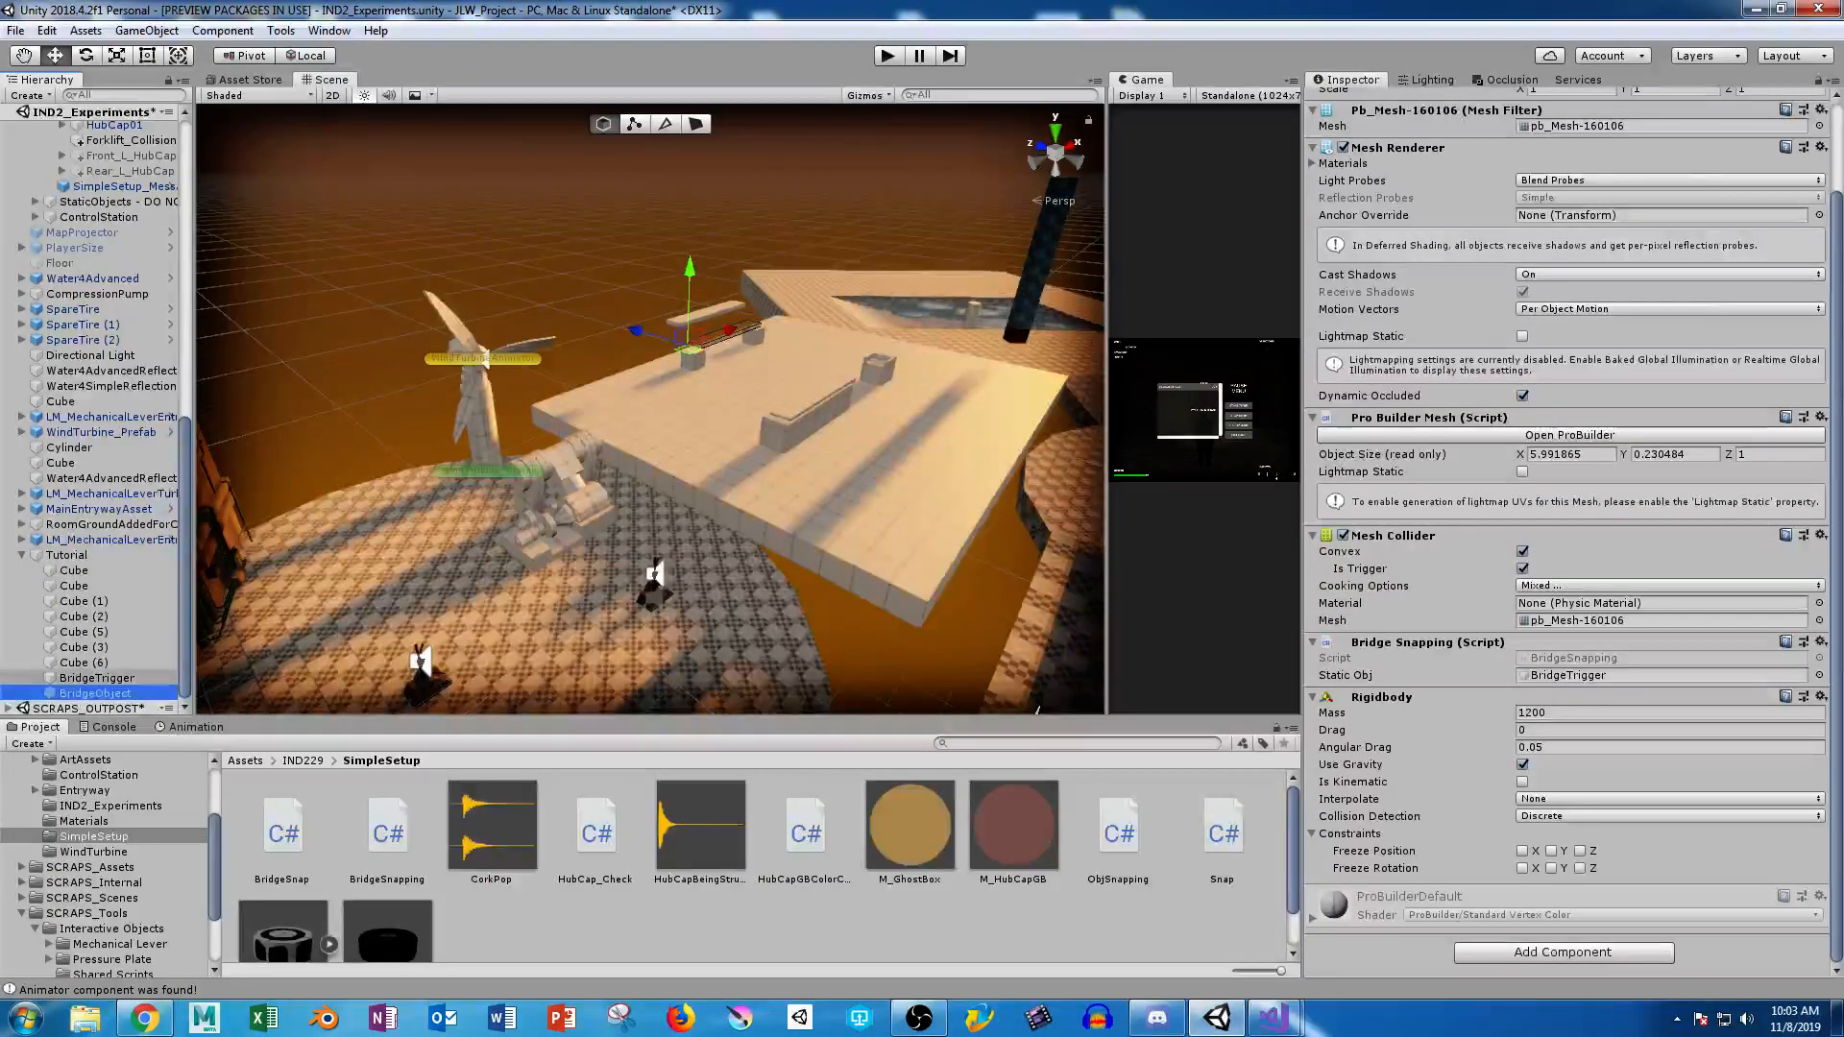
left_click_drag(95, 693, 1662, 676)
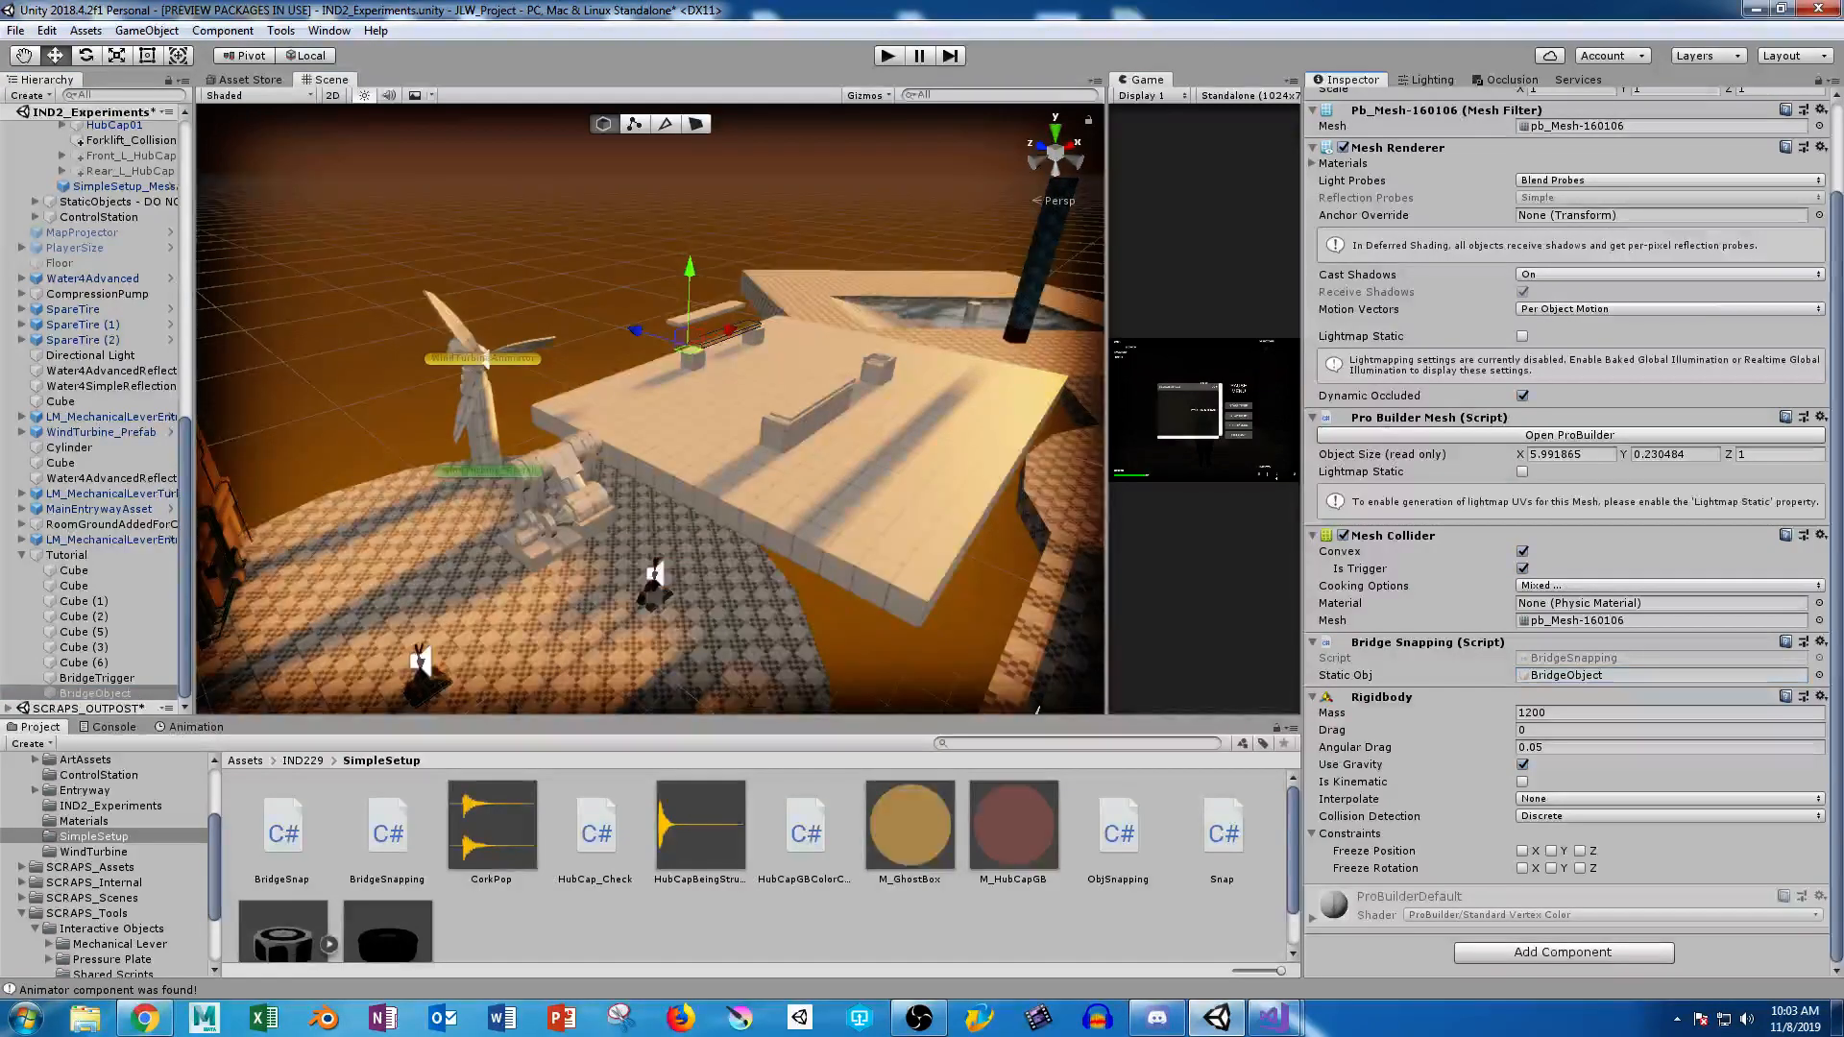
Assign BridgeObject as the Static Obj of the Bridge Snapping component on BridgeTrigger.
left_click(97, 678)
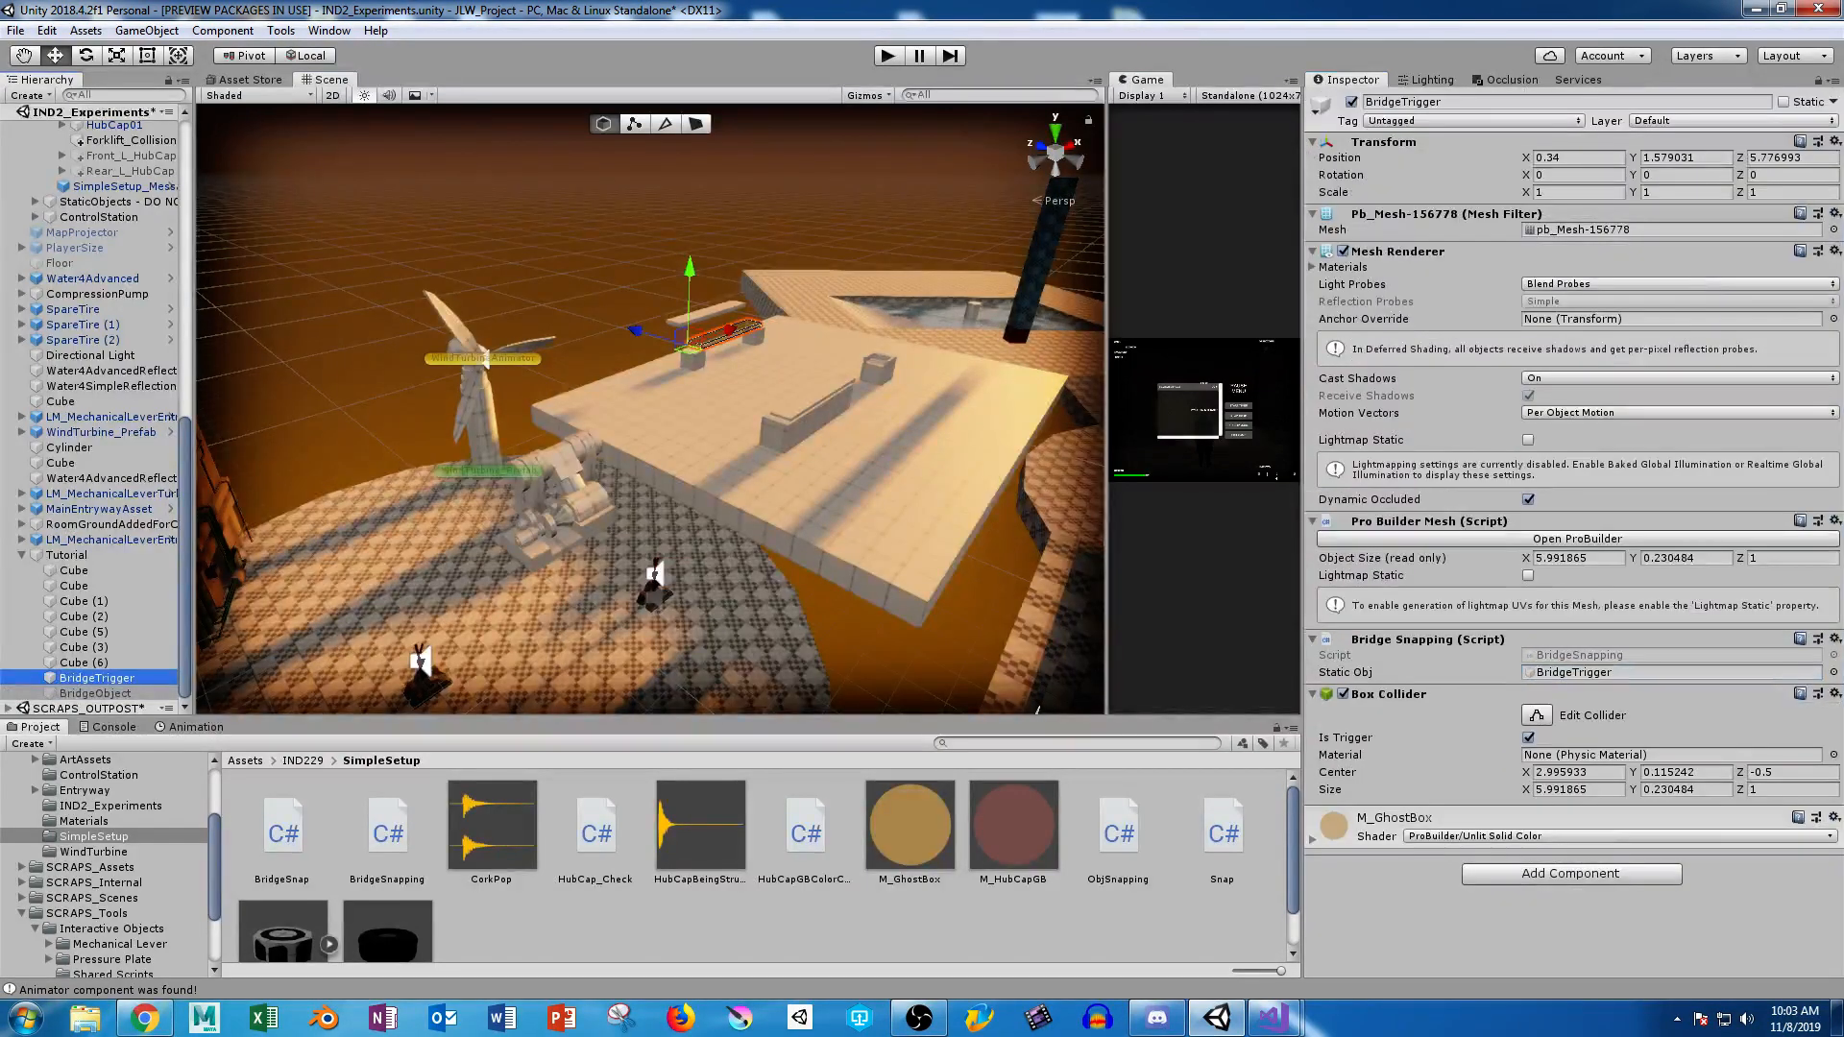
left_click_drag(95, 694, 1594, 672)
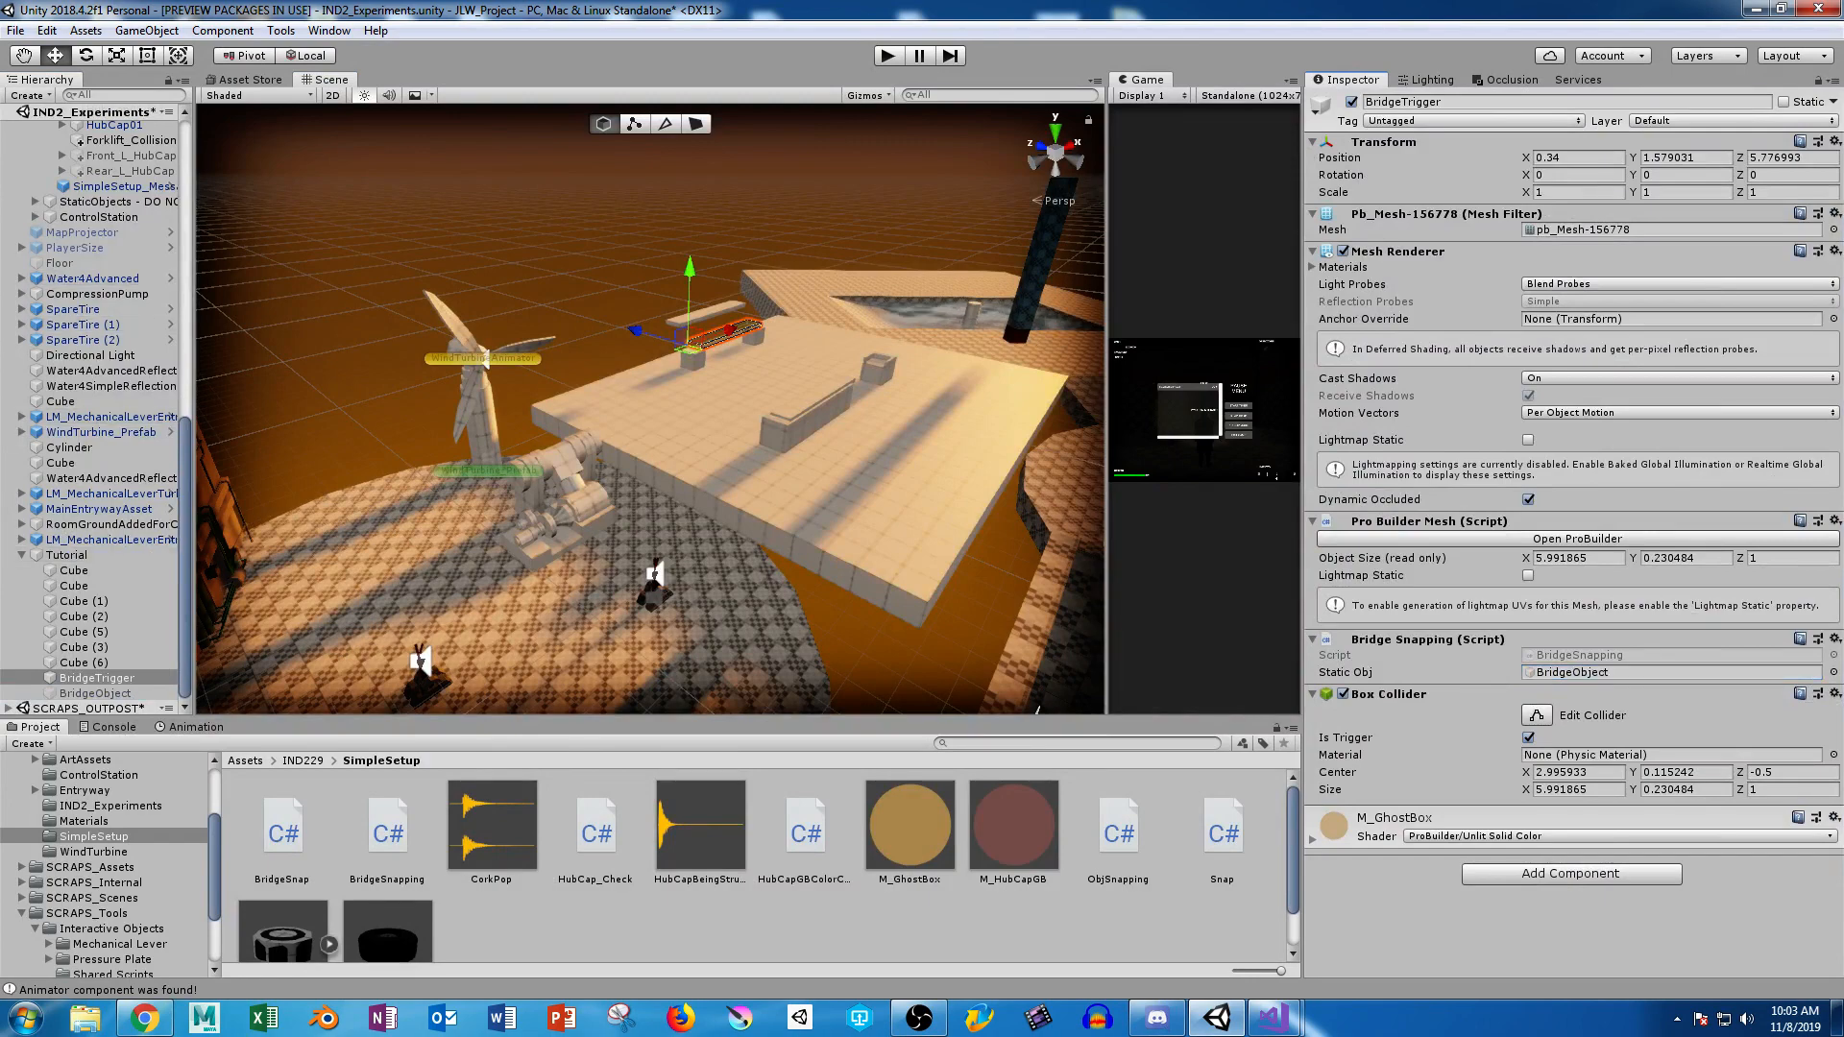
Check the components on the raised bridge block Cube (6), then briefly run the scene to test the snap and stop it.
left_click(706, 314)
scroll(1572, 538, "down", 3)
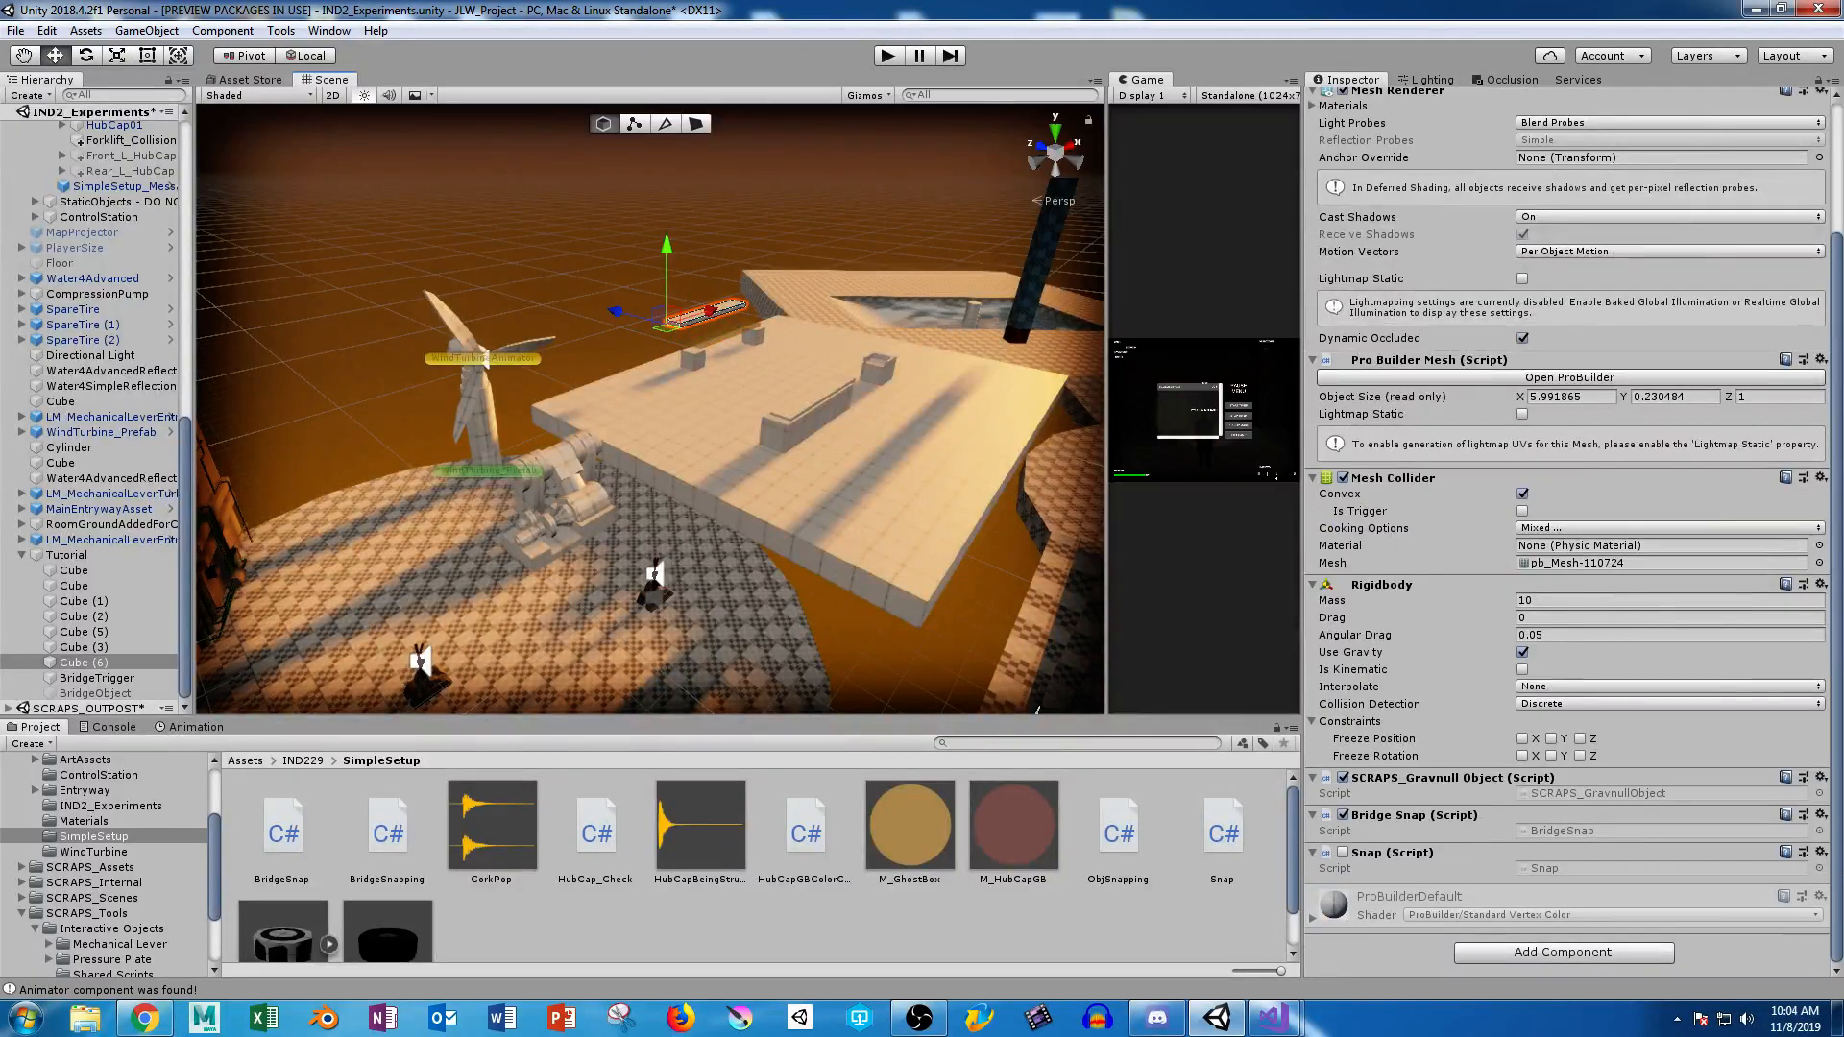
left_click(888, 55)
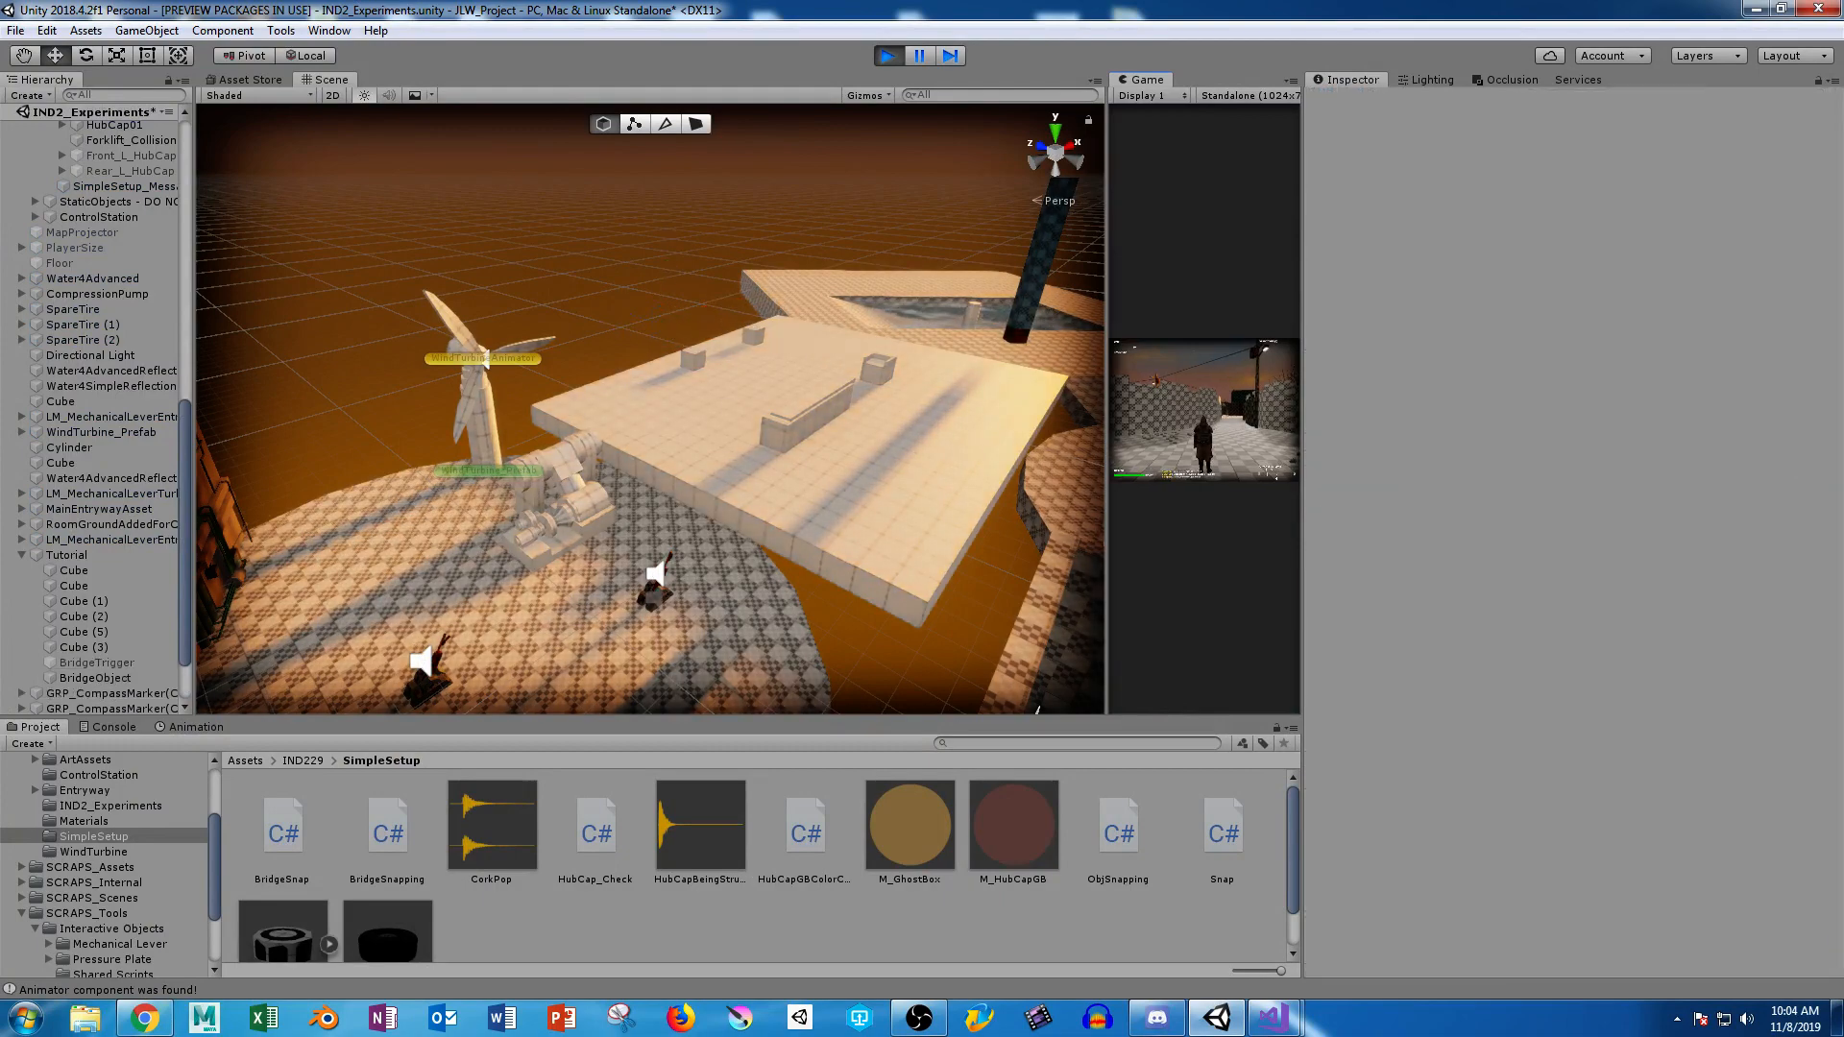
key("Escape")
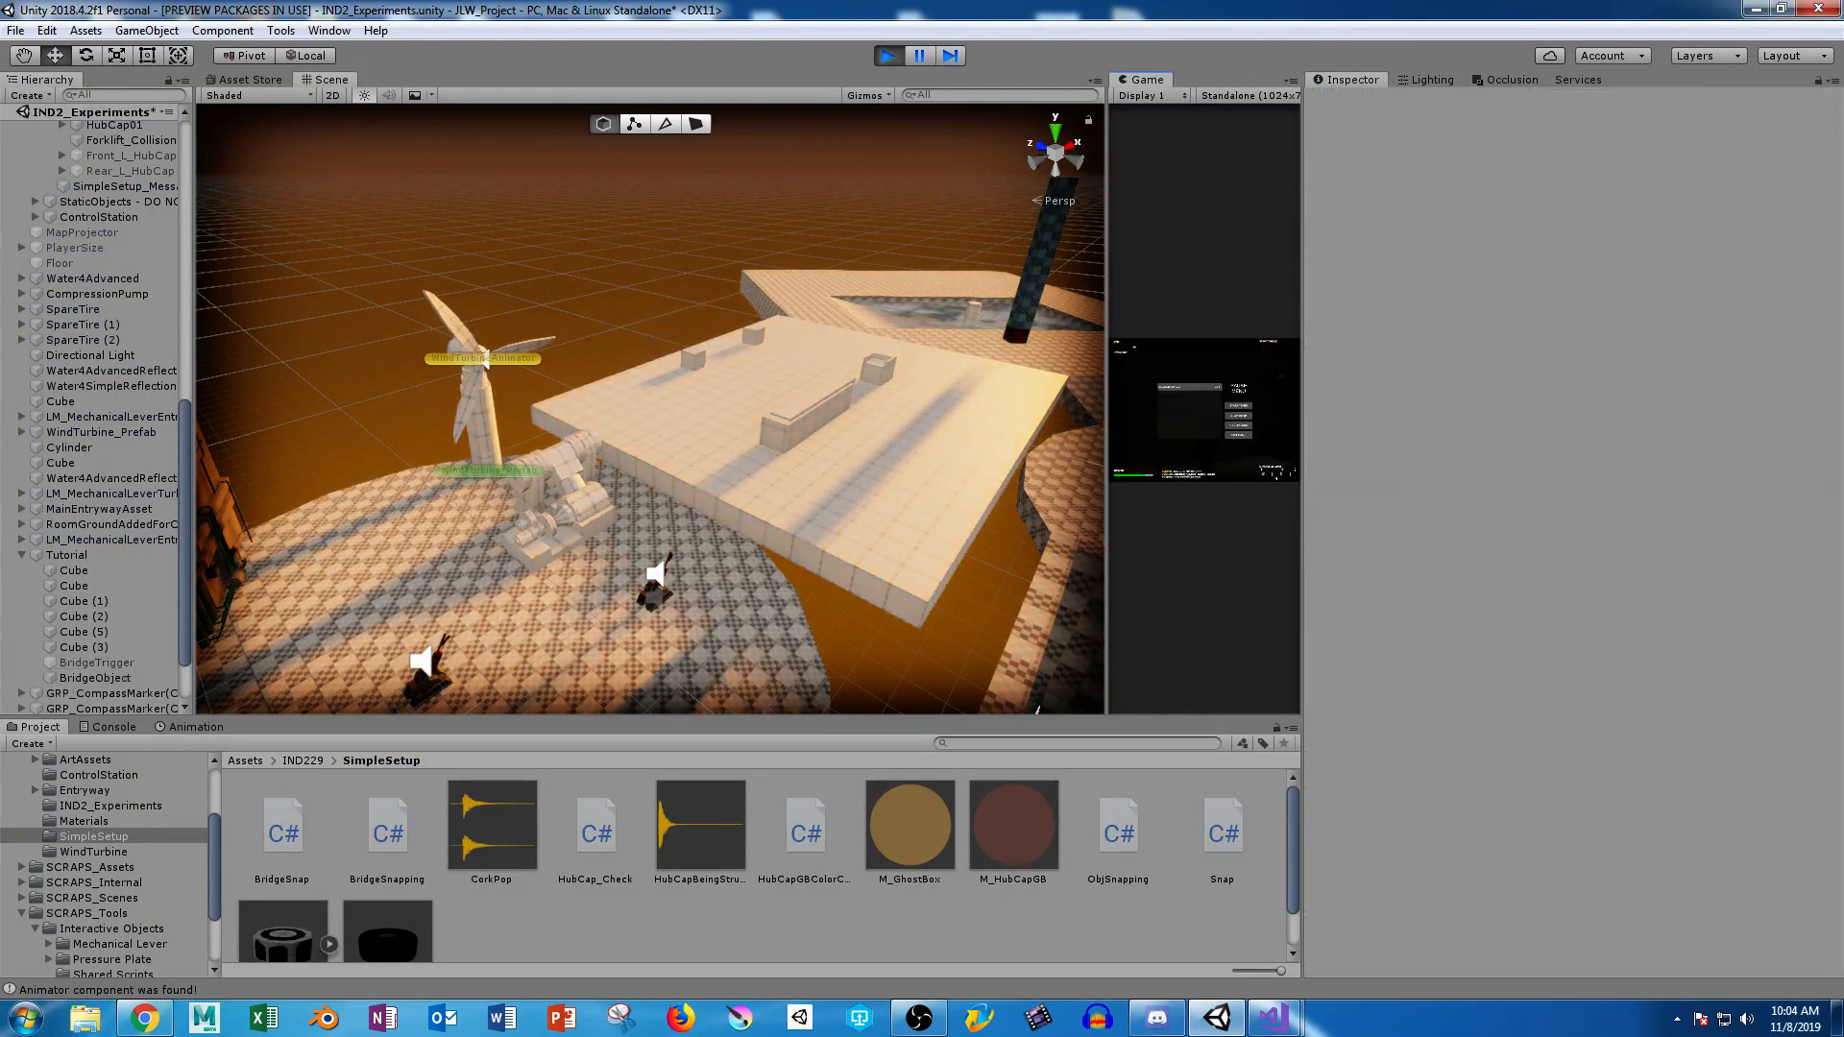
key("ctrl+p")
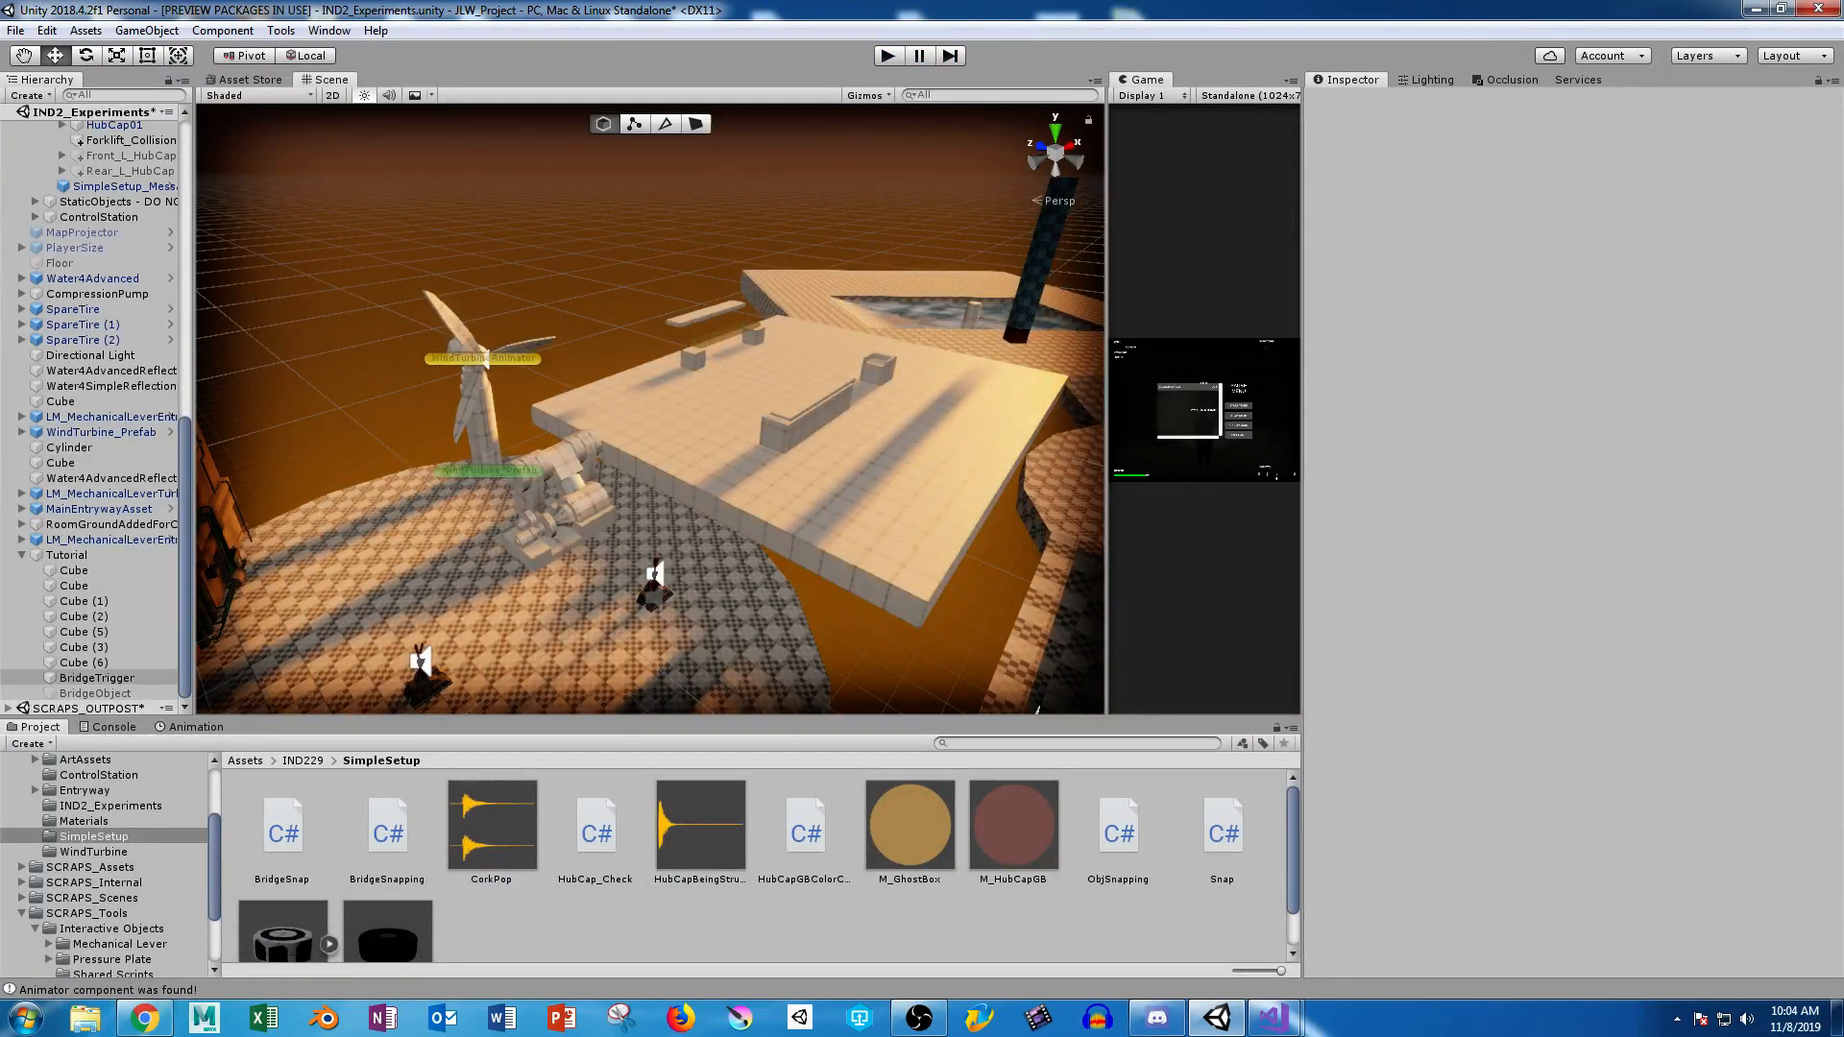
Remove the Rigidbody component from BridgeObject.
left_click(95, 693)
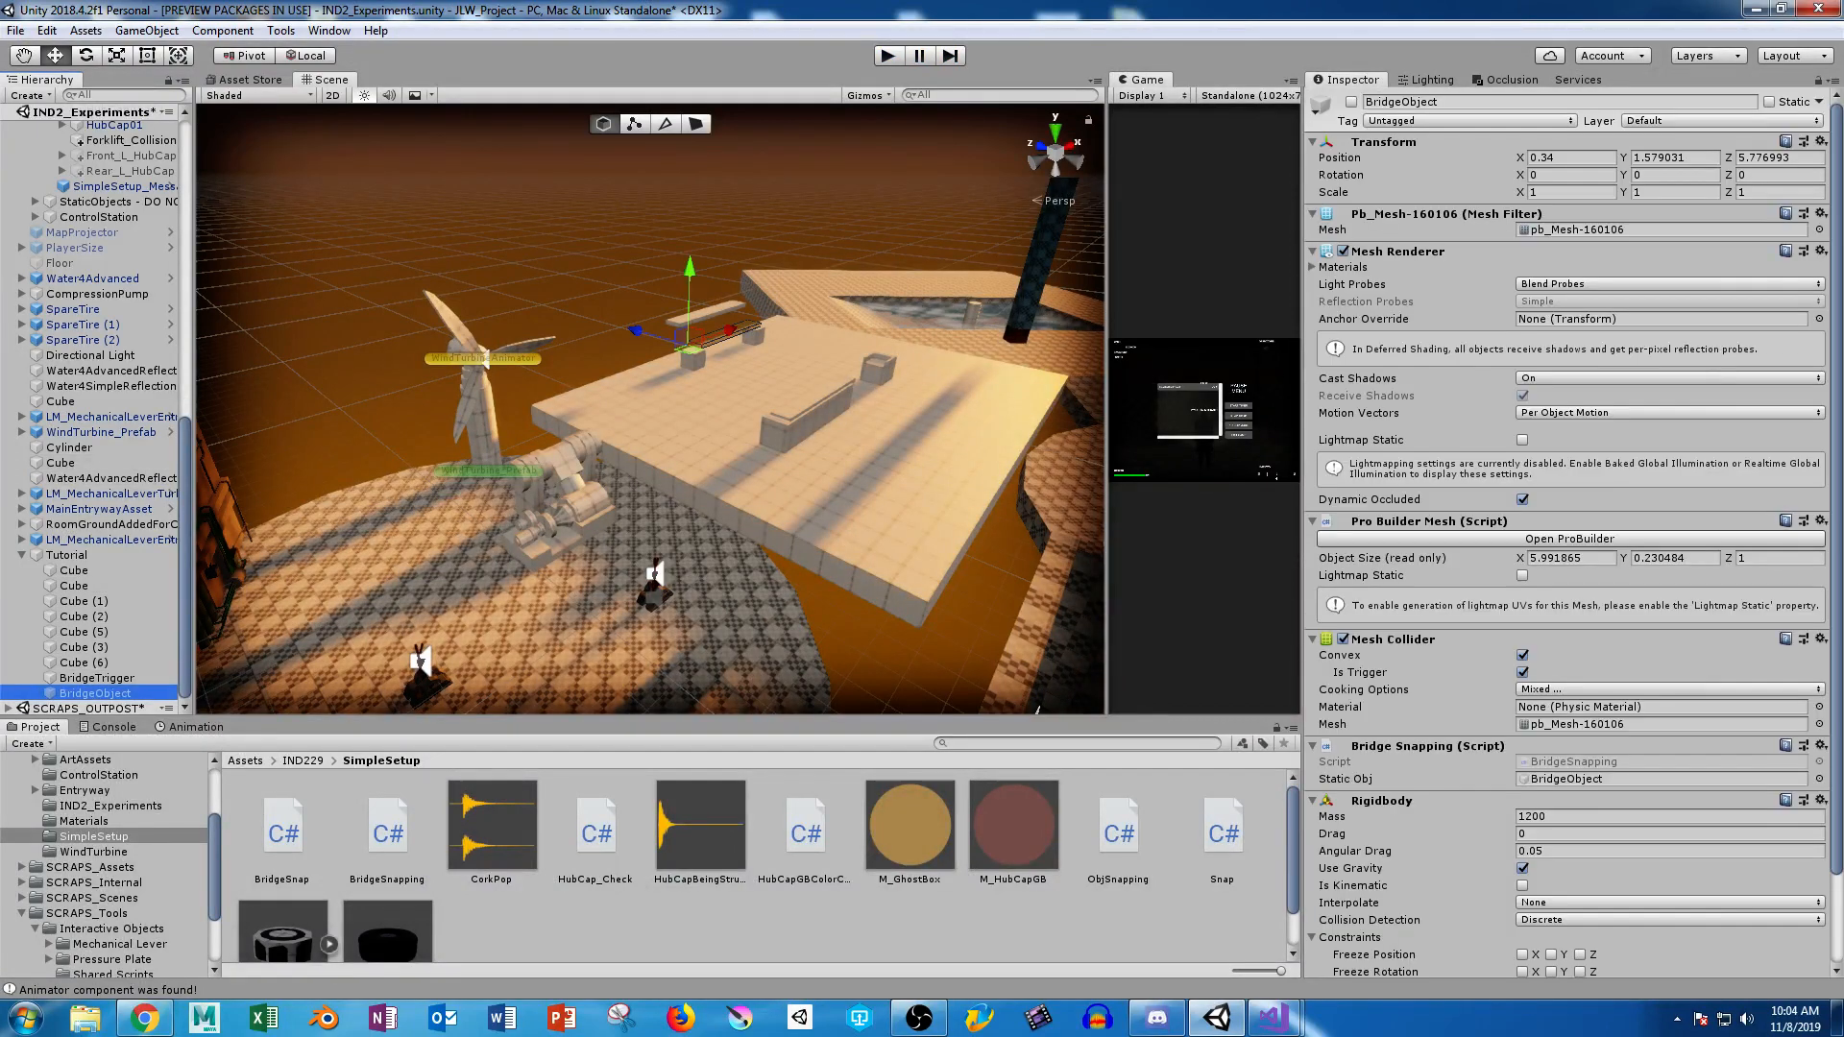
scroll(1566, 528, "down", 3)
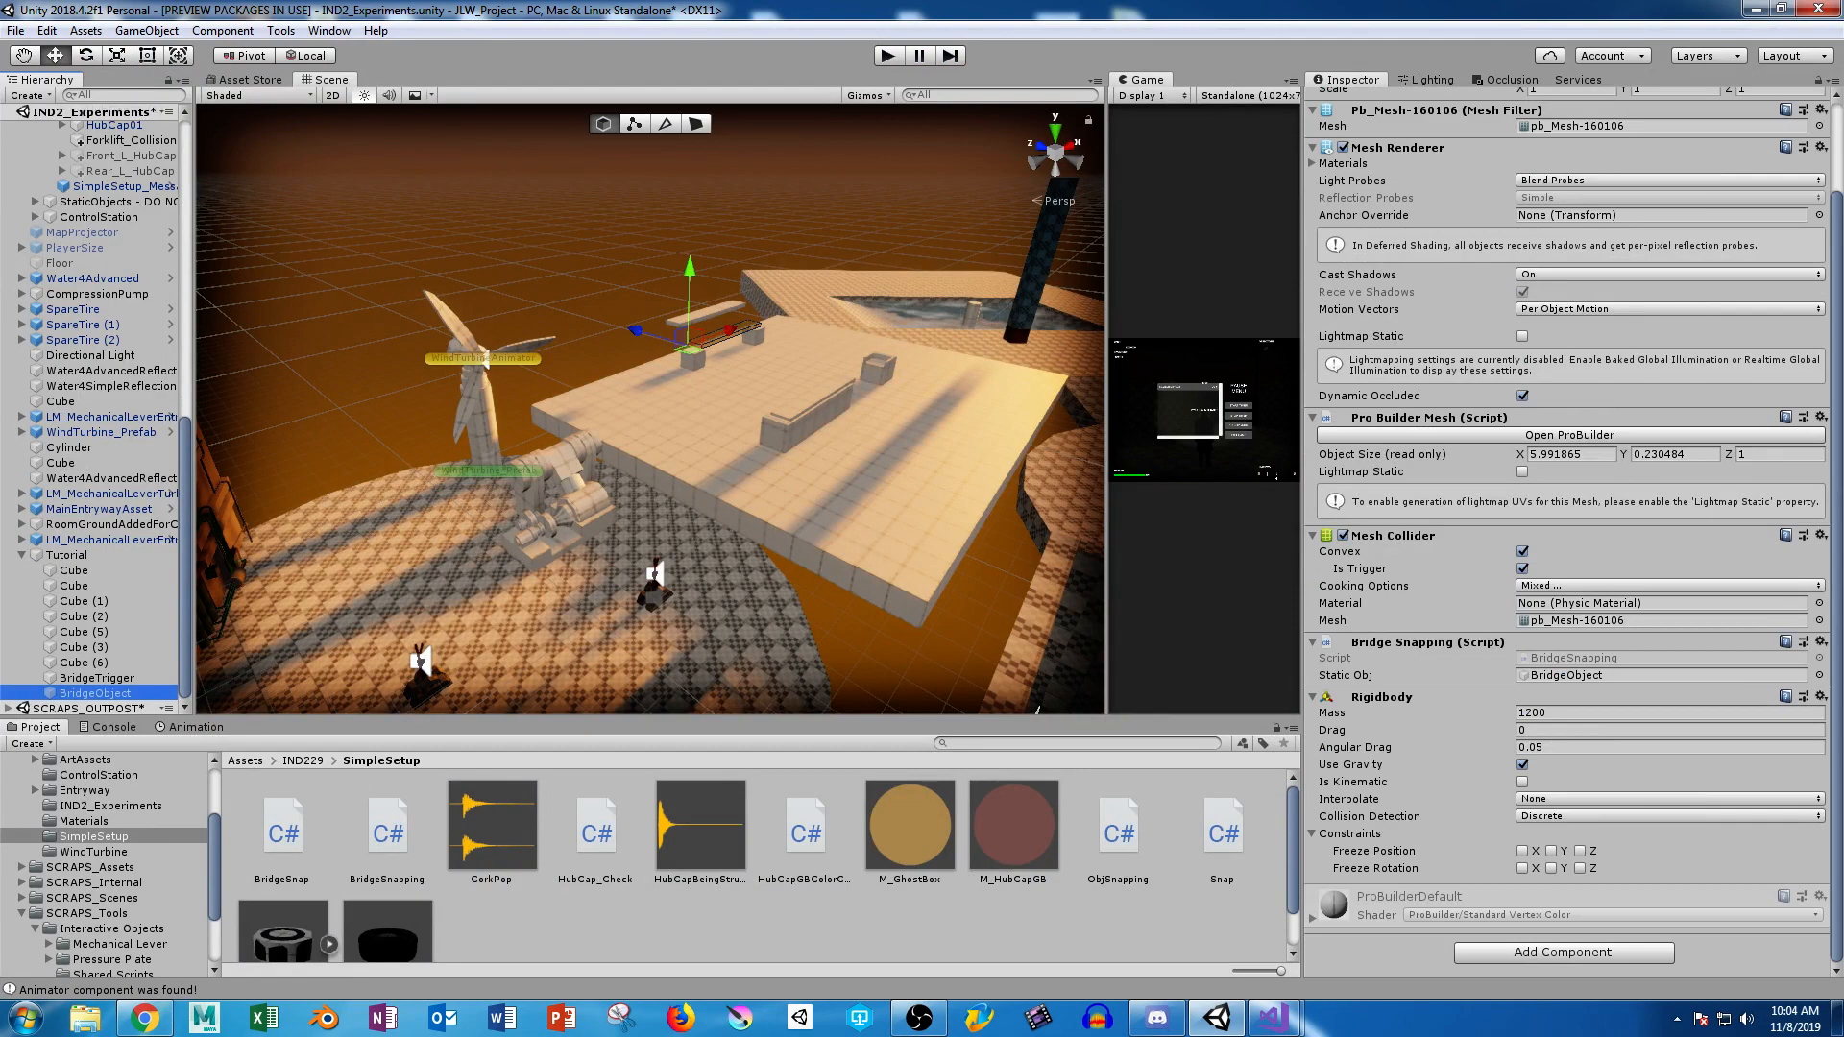
left_click(1820, 696)
left_click(1712, 747)
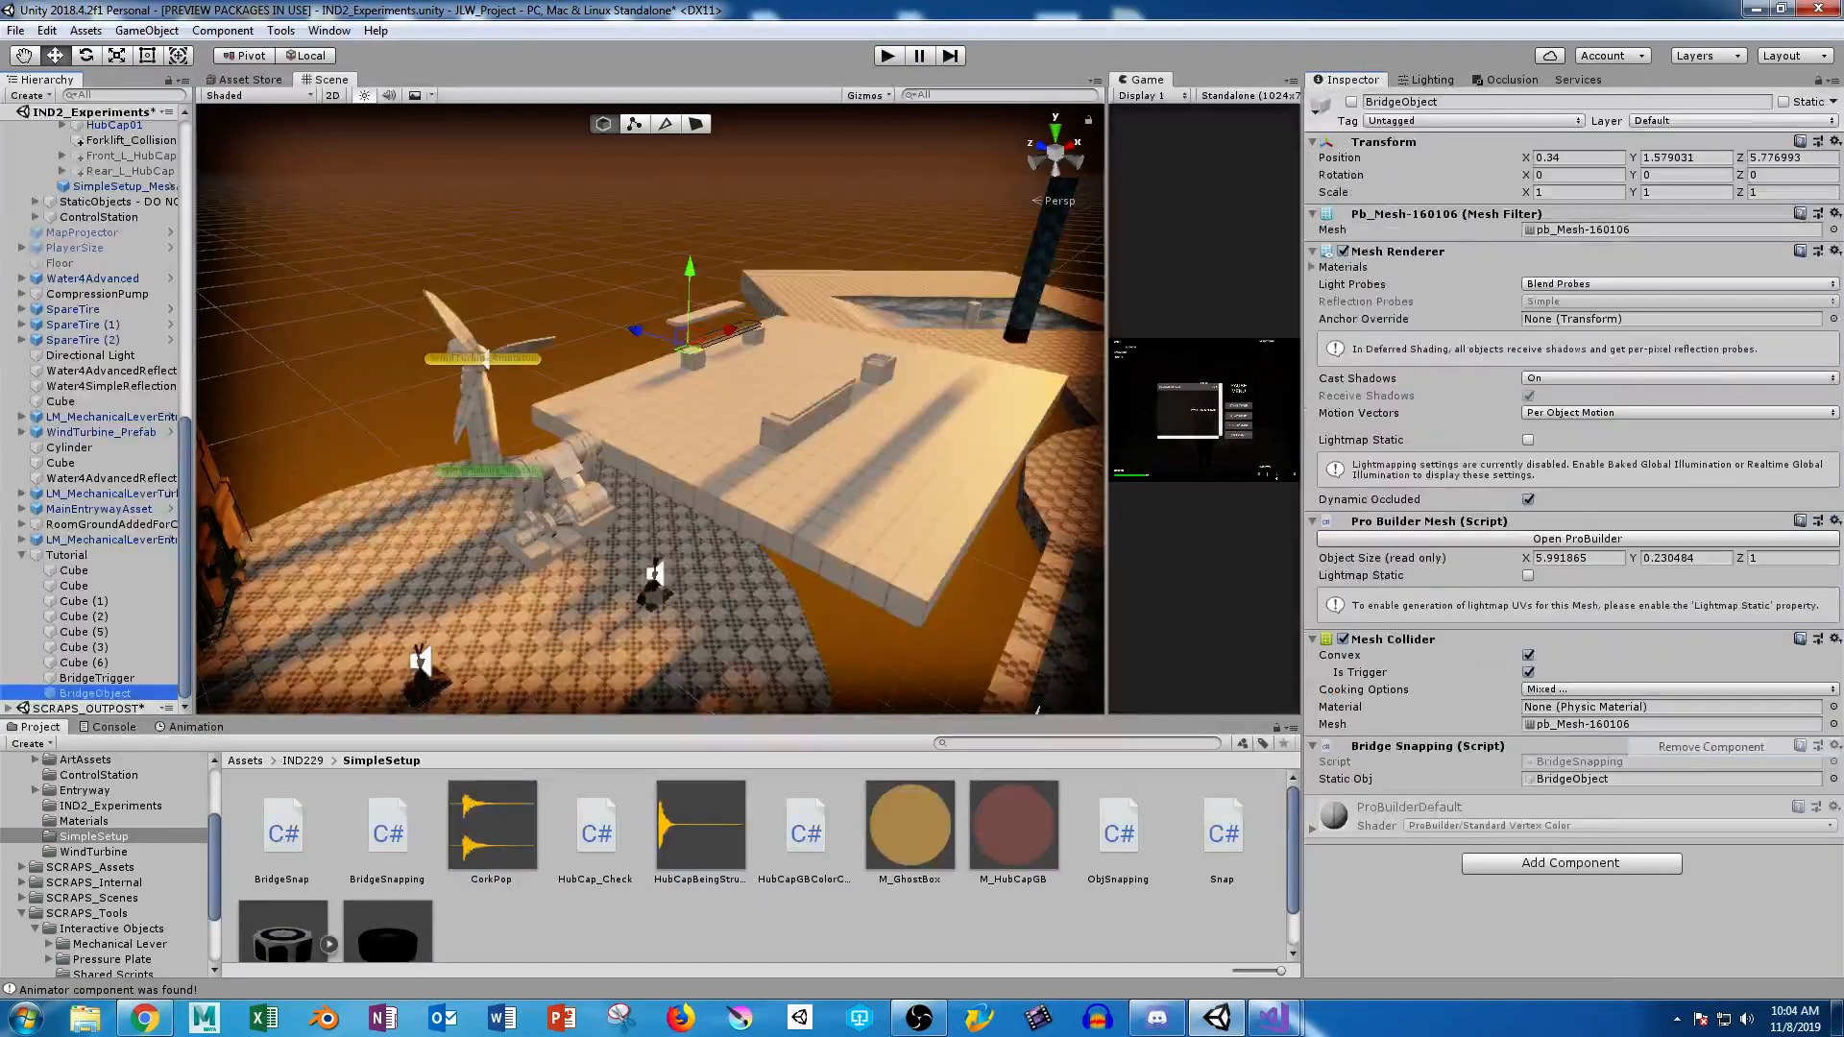
Move the raised bridge block Cube (6) away from BridgeTrigger along X, to about -6.06.
scroll(651, 408, "up", 4)
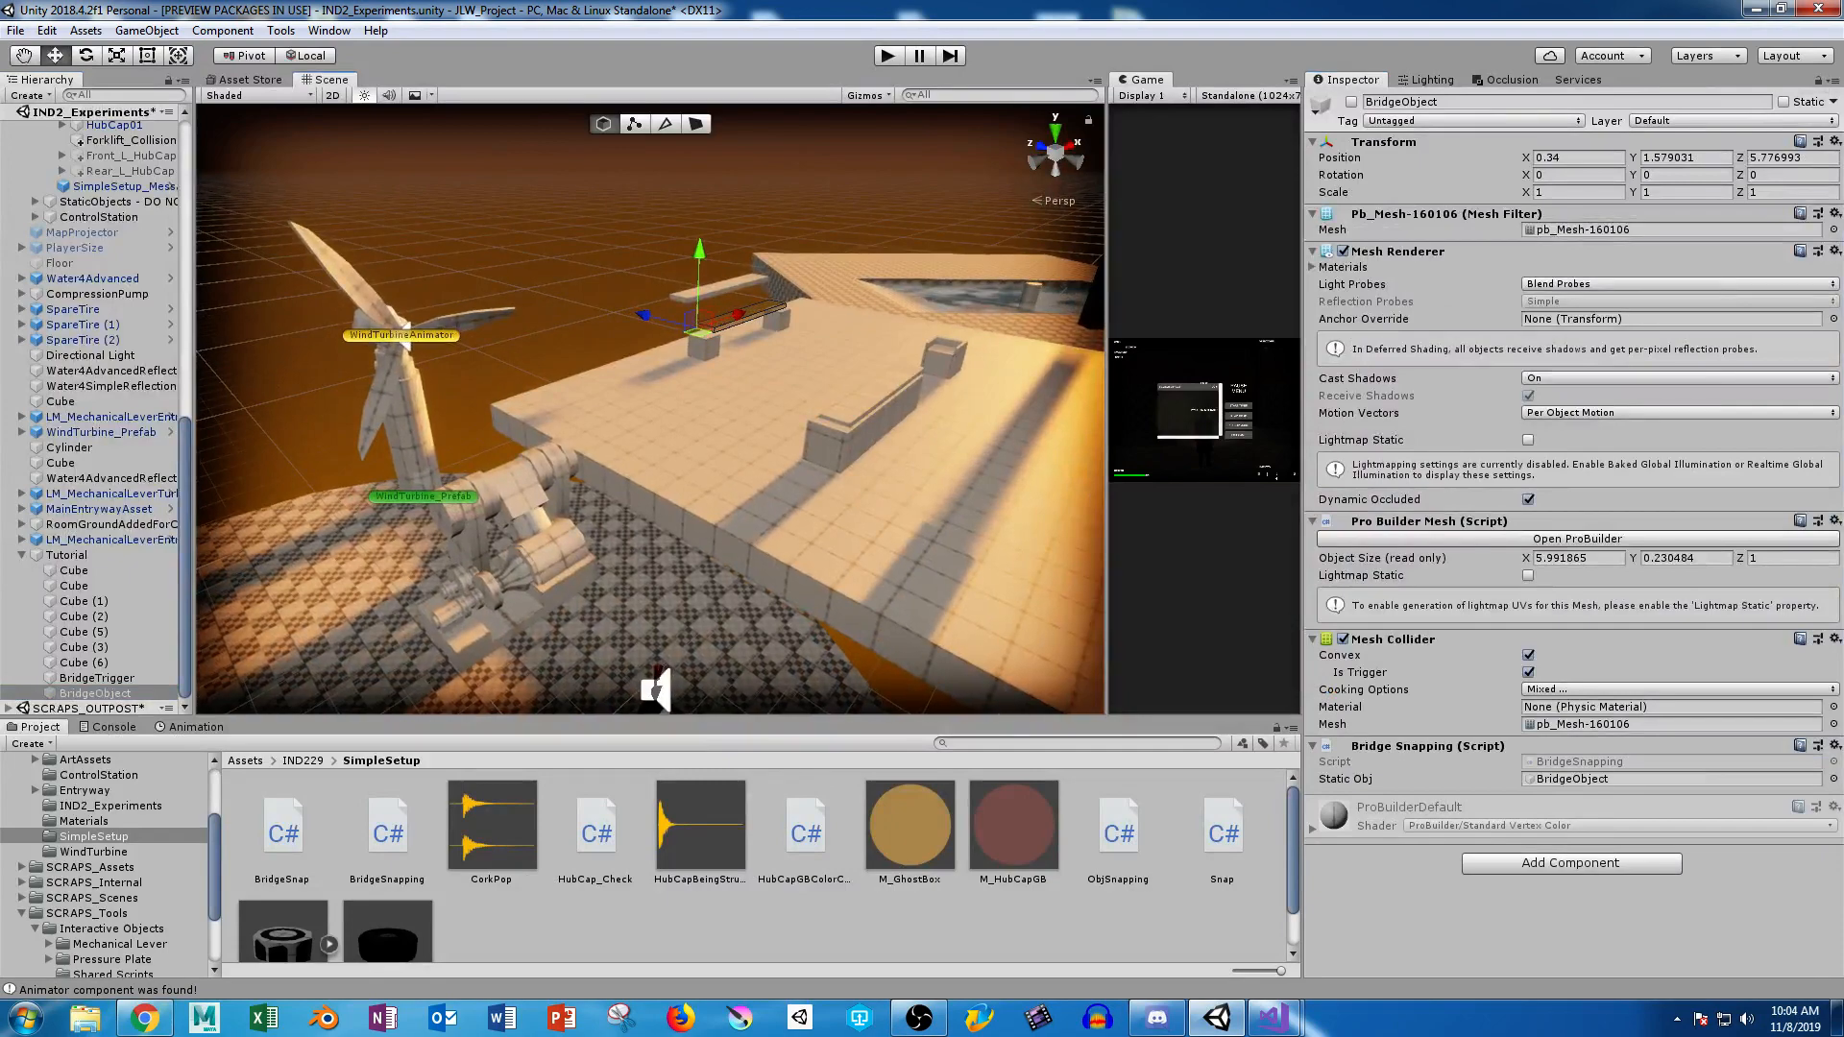
left_click(97, 678, "ctrl")
key("f")
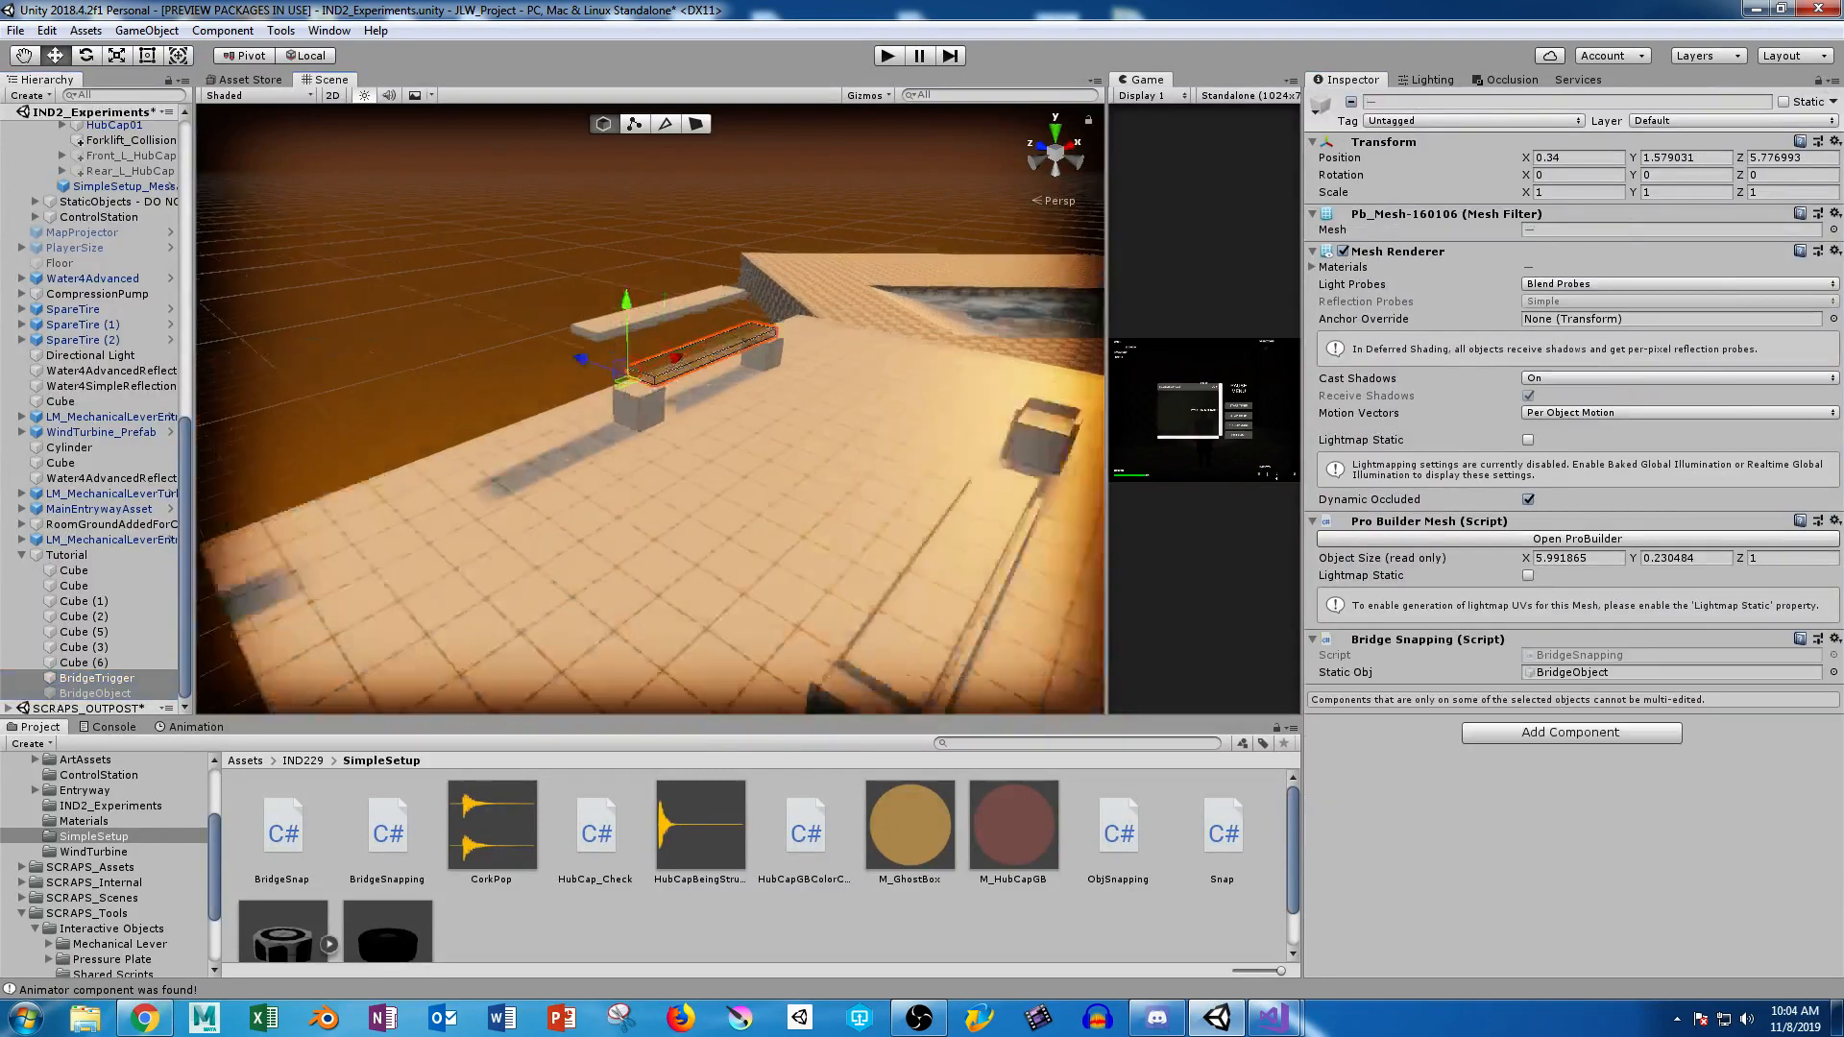
left_click_drag(749, 432, 716, 500, "alt")
left_click(576, 372)
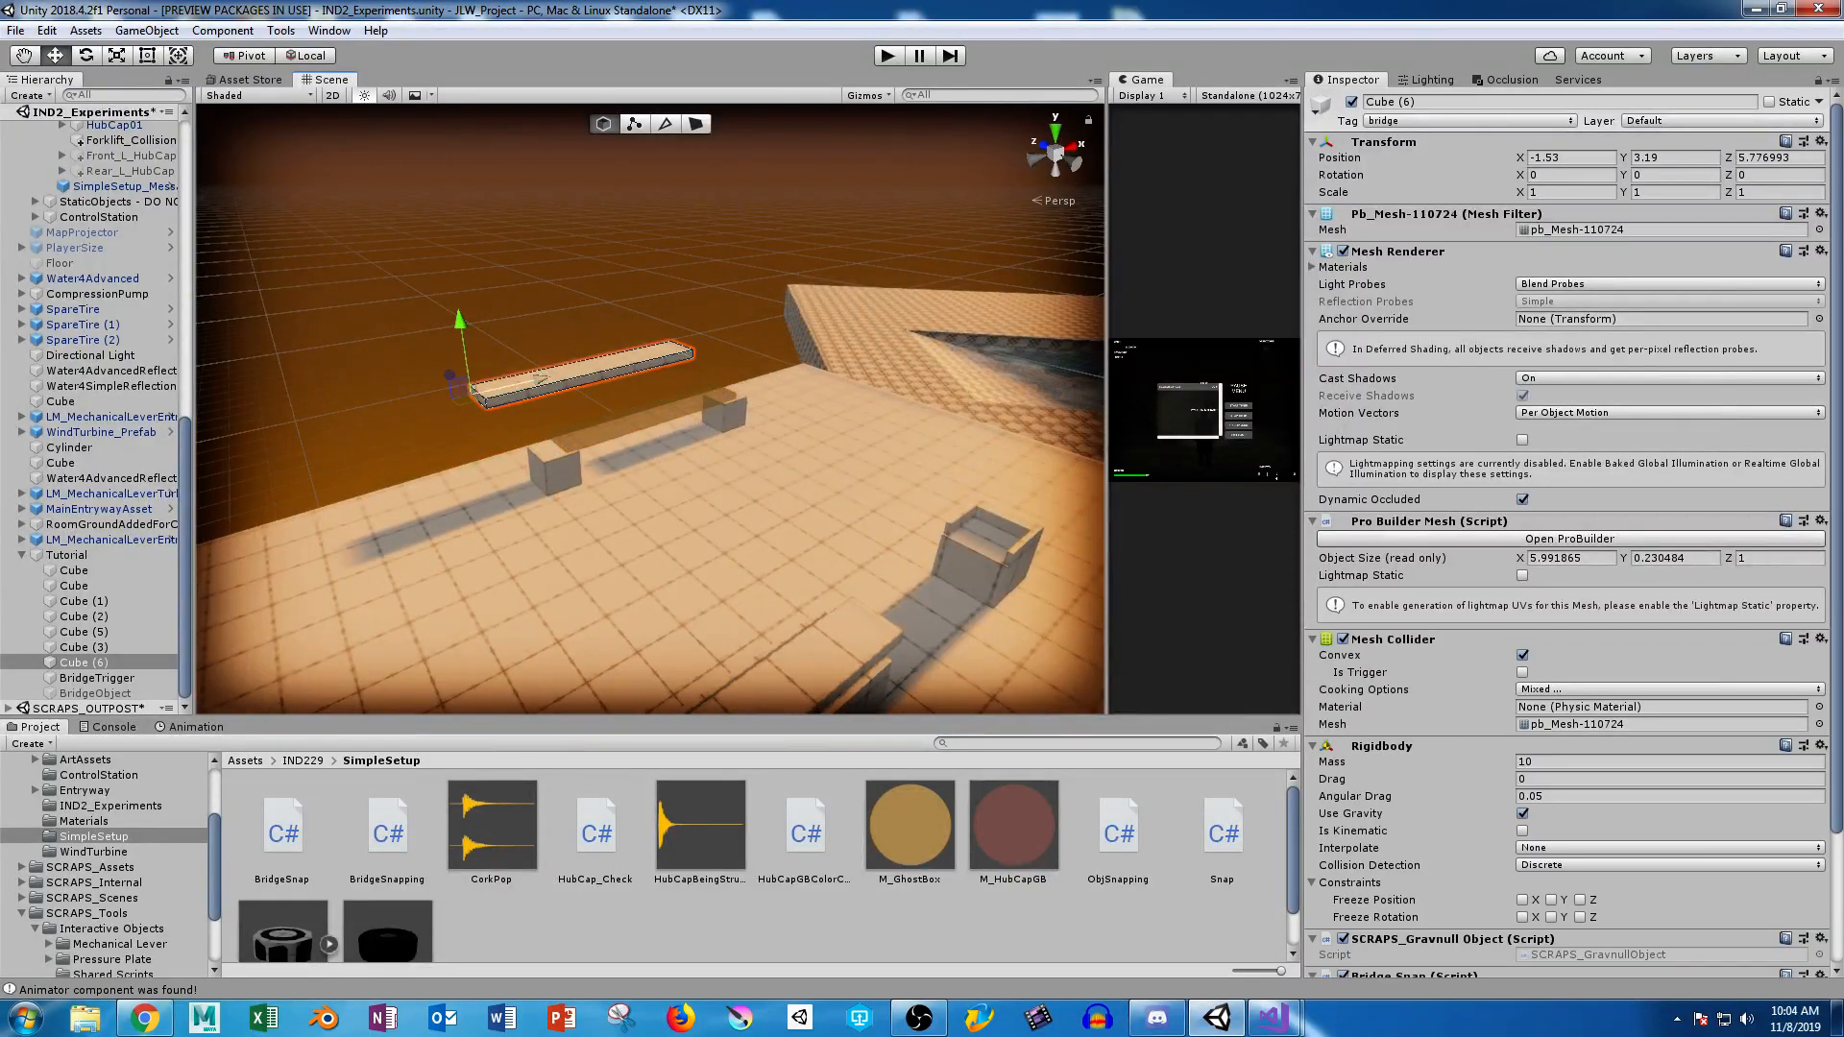
left_click_drag(537, 381, 321, 429)
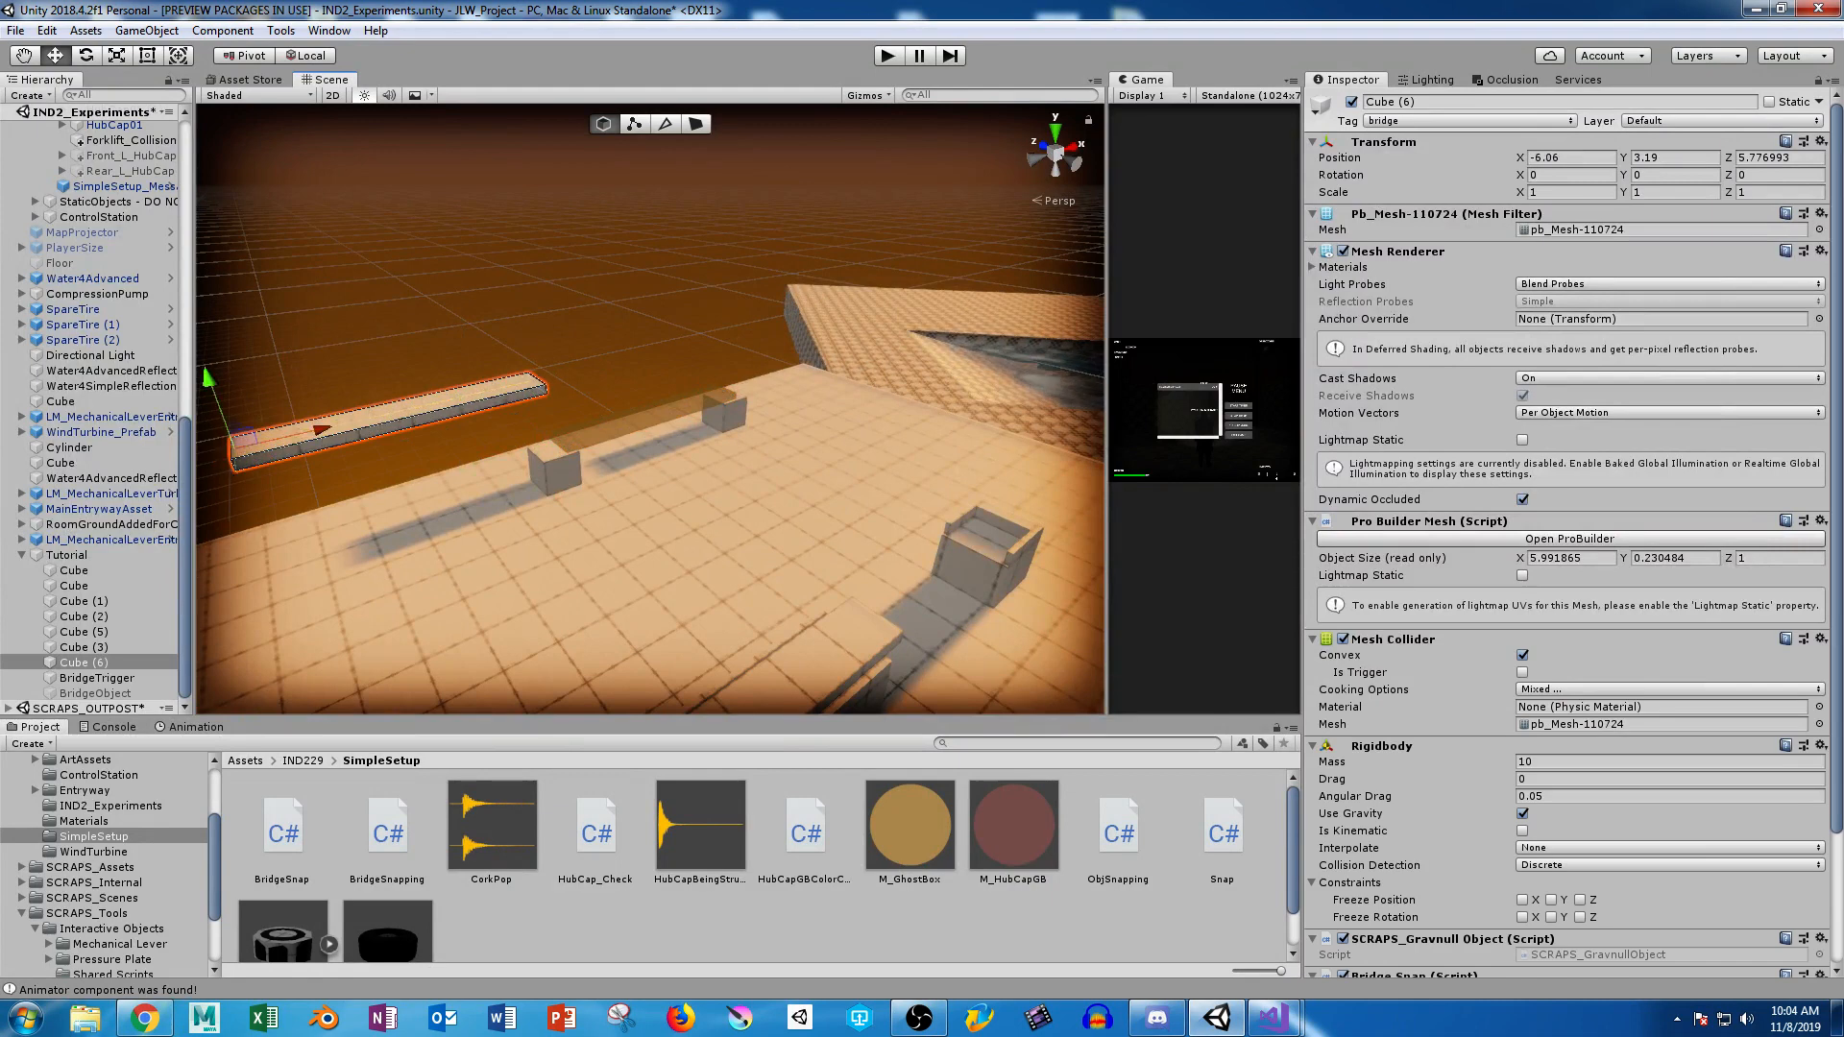
Stretch the near support cube by moving its end face outward along X, making it about 2.78 long.
left_click(557, 471)
left_click(697, 124)
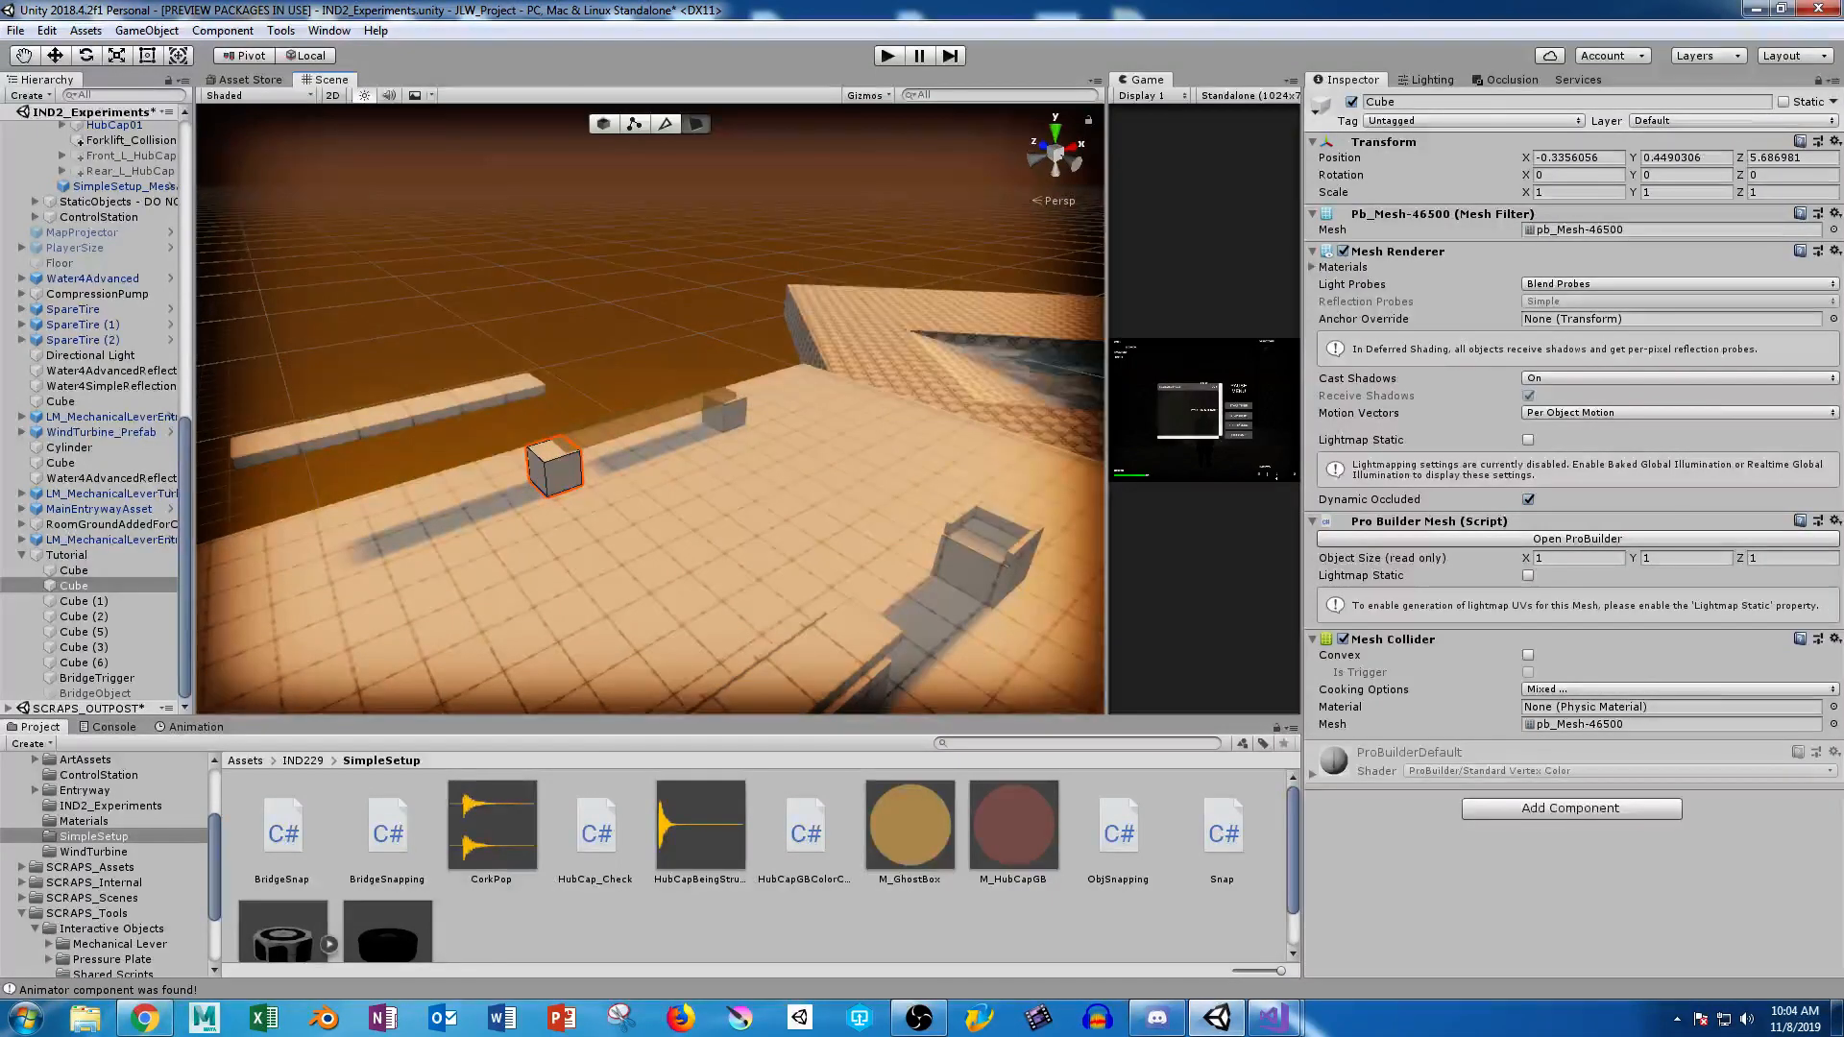
left_click(539, 472)
left_click_drag(595, 450, 537, 473)
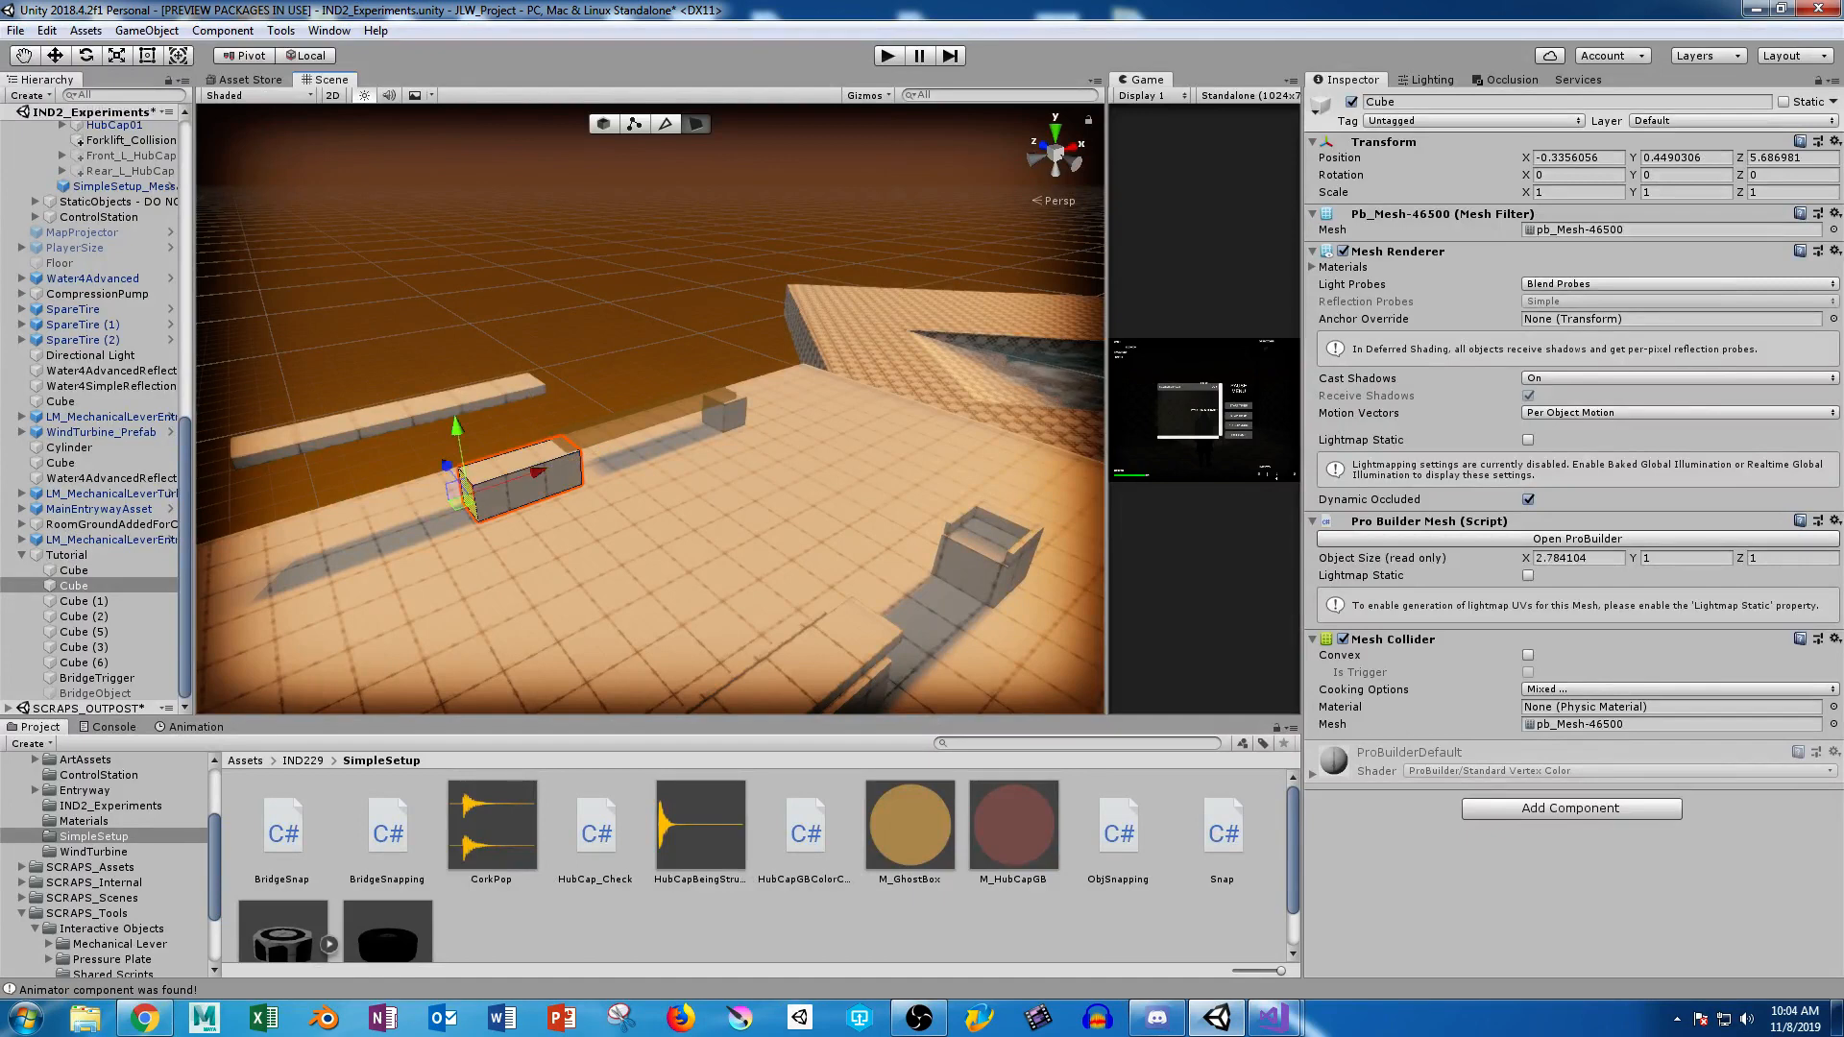
Return to object editing and shift Cube (6) farther out along X, to about -6.69.
left_click(603, 124)
left_click(433, 407)
left_click_drag(319, 431, 281, 439)
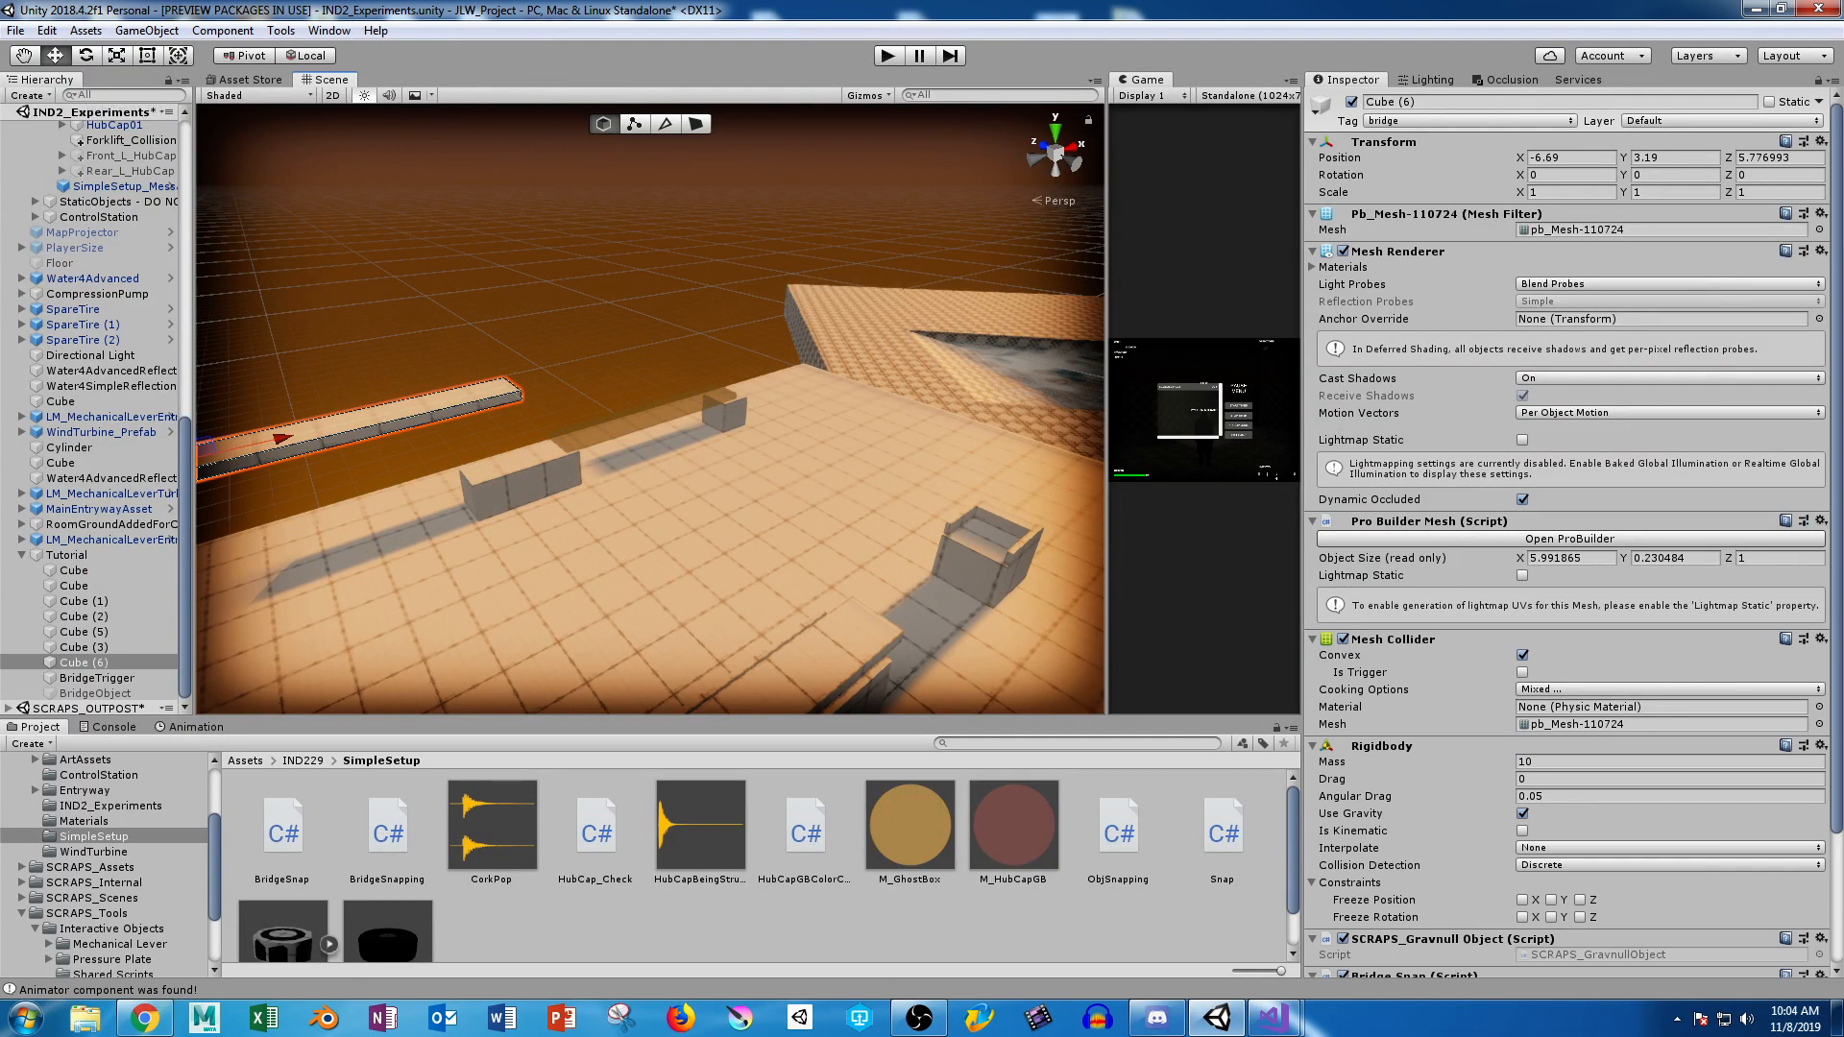
Enlarge the Game view, run the scene and fast travel to the IND2_Experiments area.
left_click_drag(1108, 385, 294, 384)
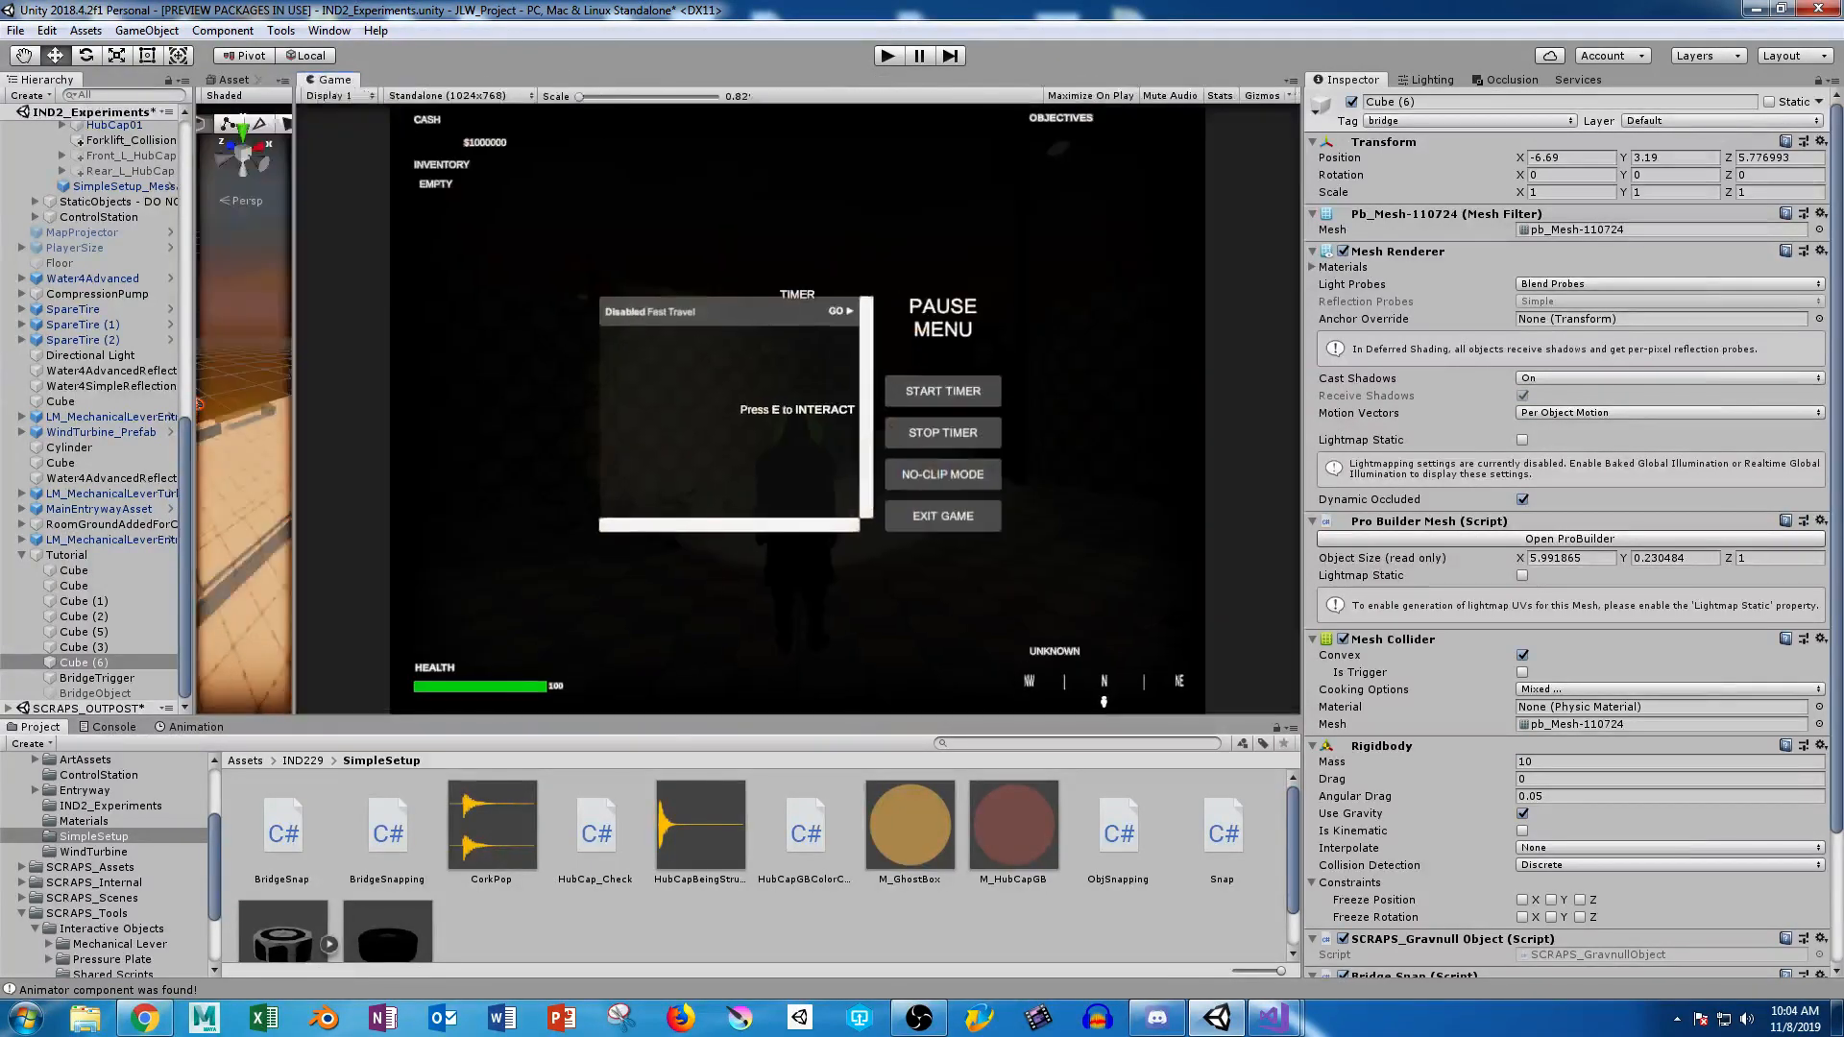
key("ctrl+p")
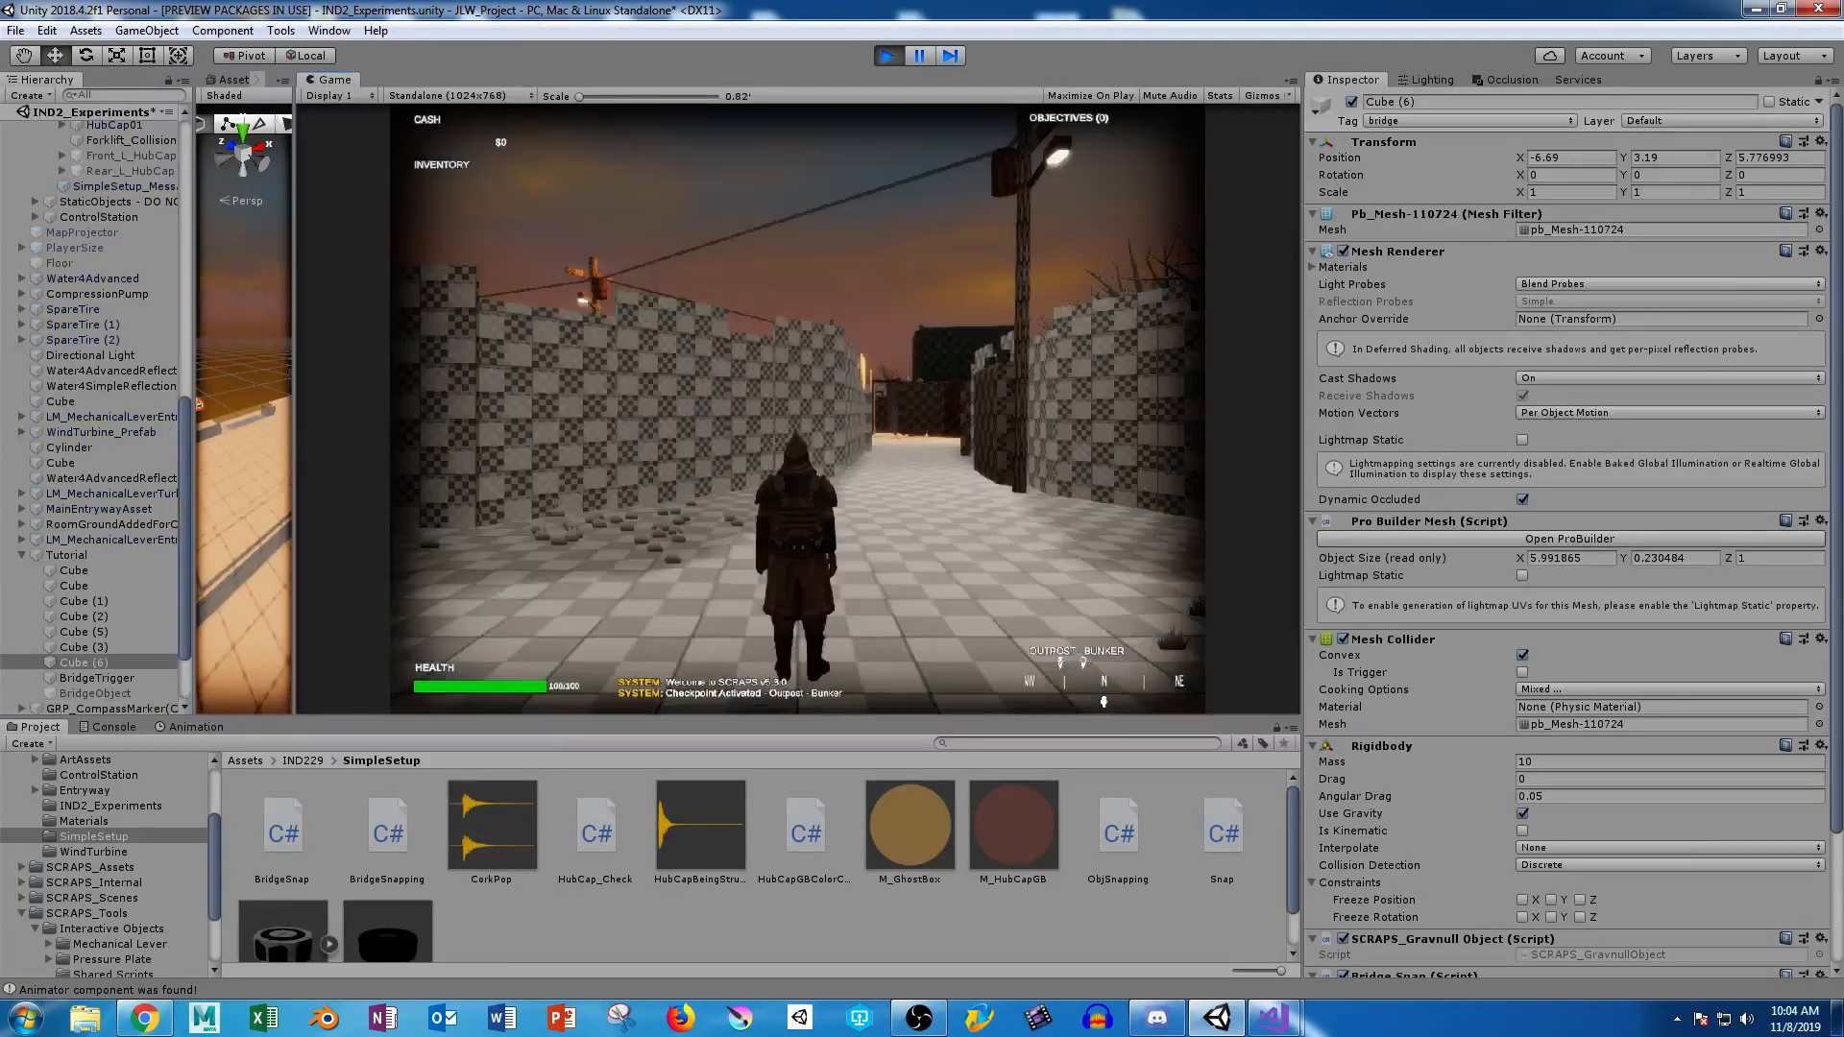
key("Escape")
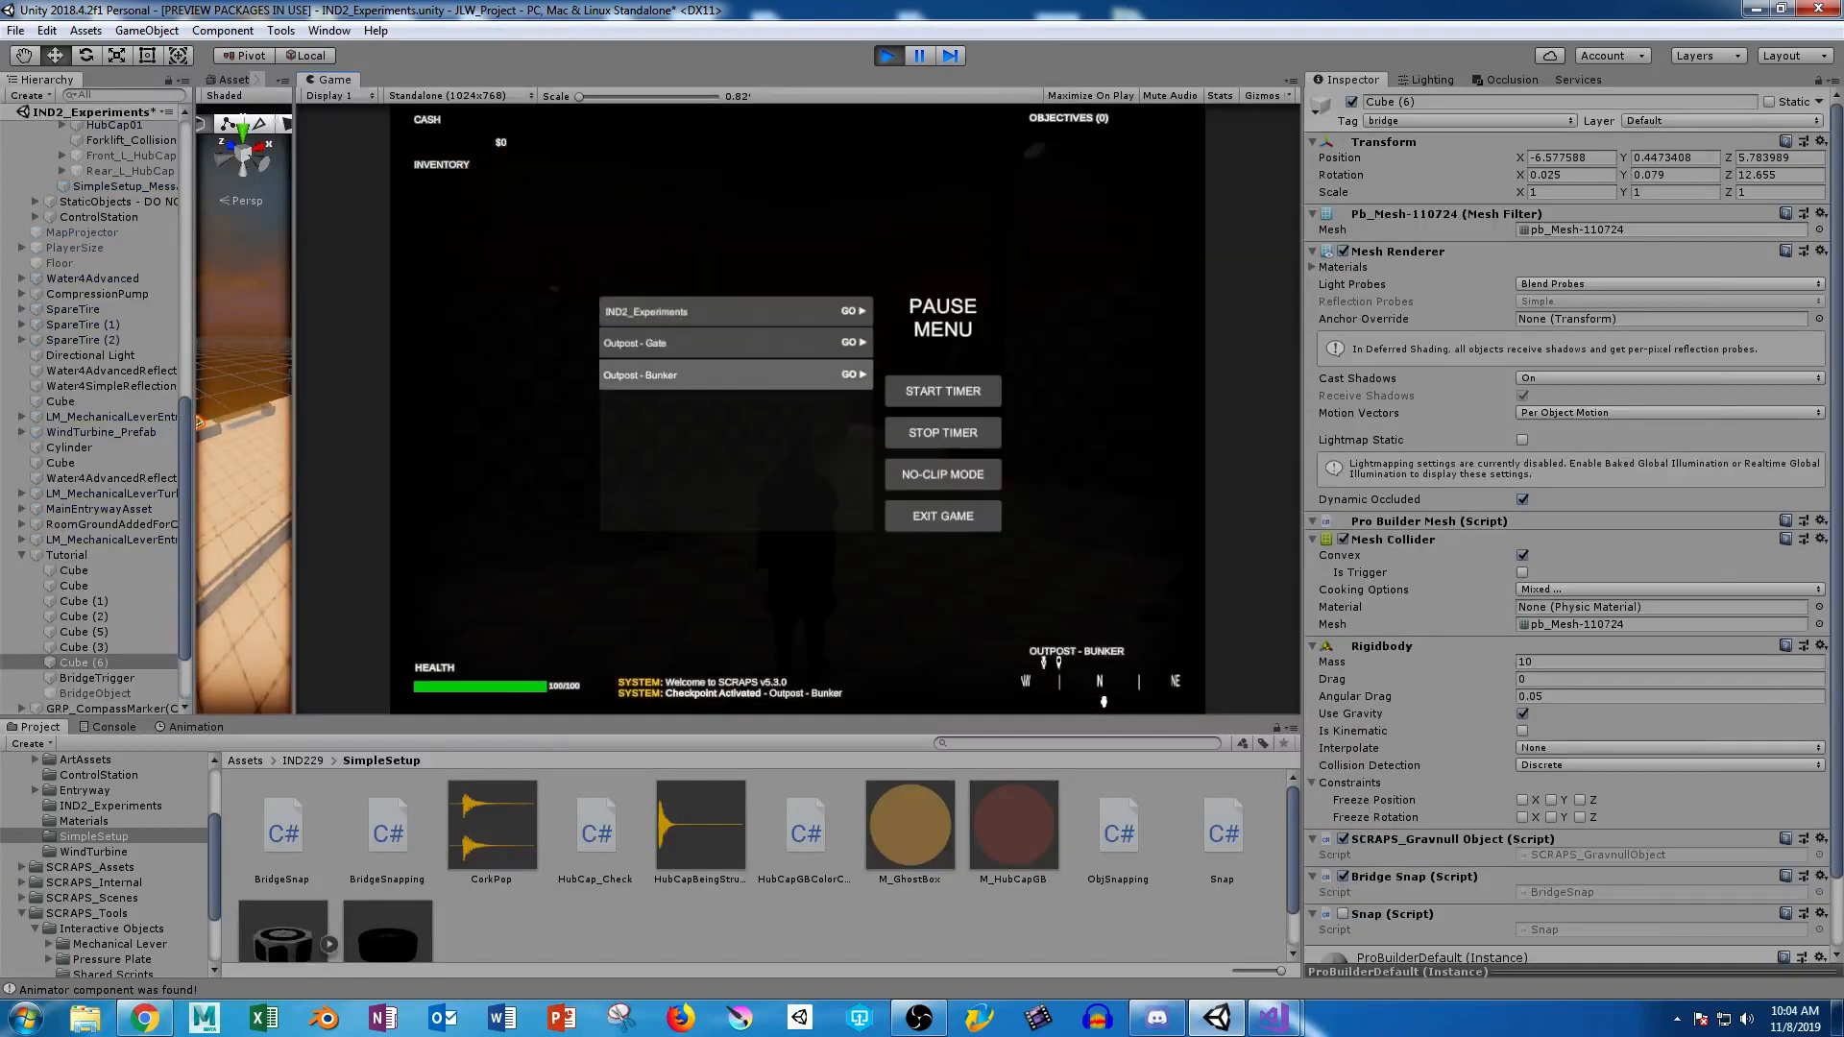
key("Escape")
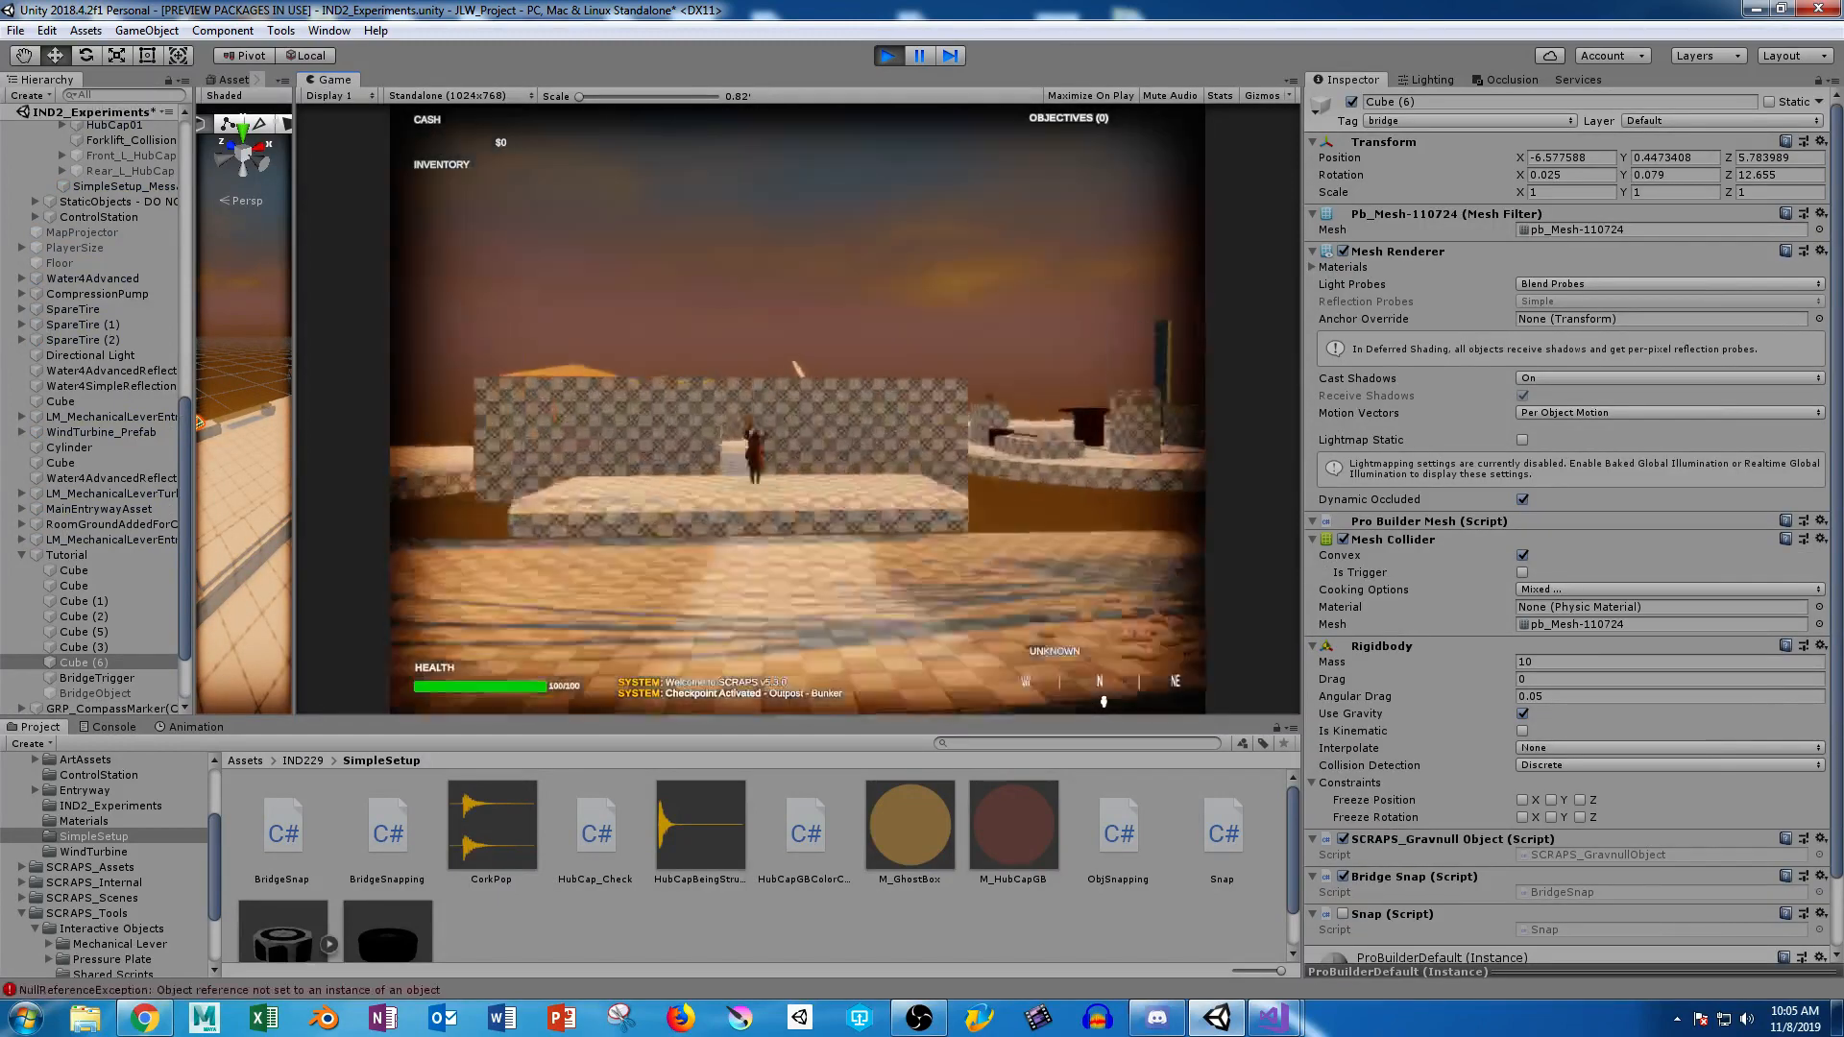
Run the character through the walled rooms and across to the tutorial platform with the bridge block.
key("w")
key("w")
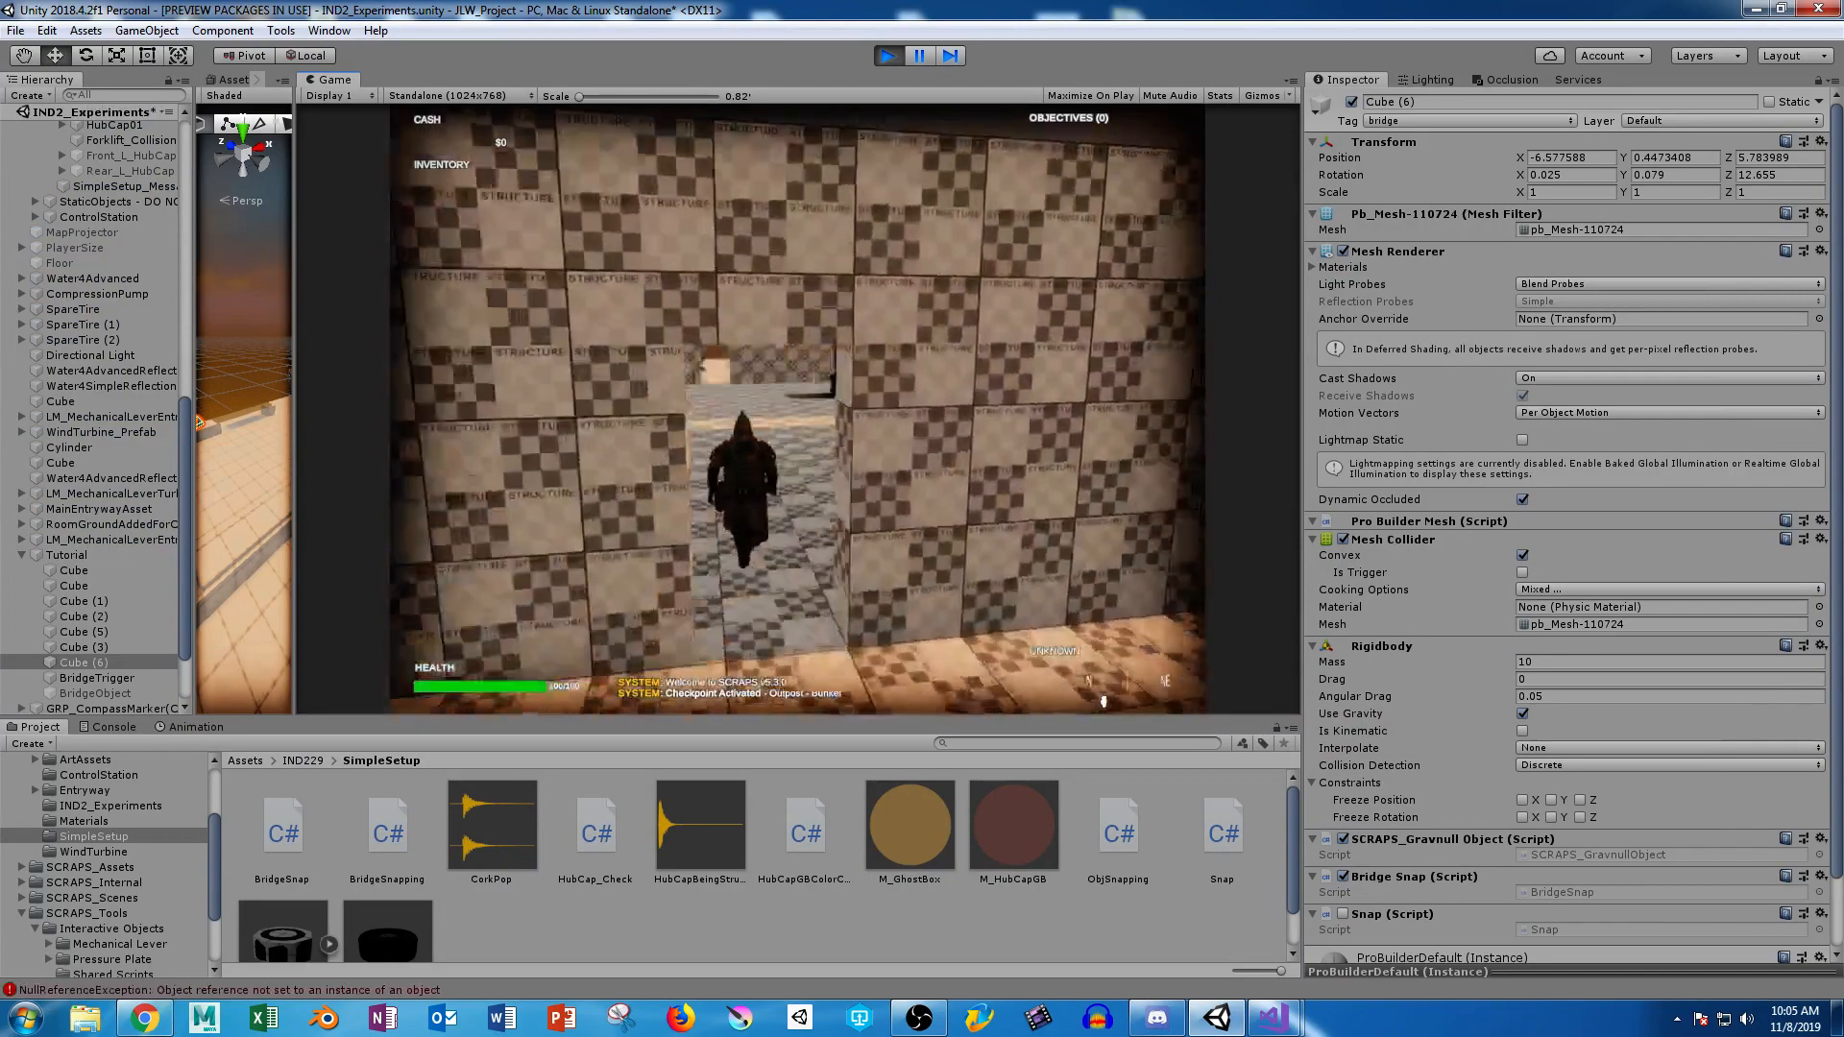
key("w")
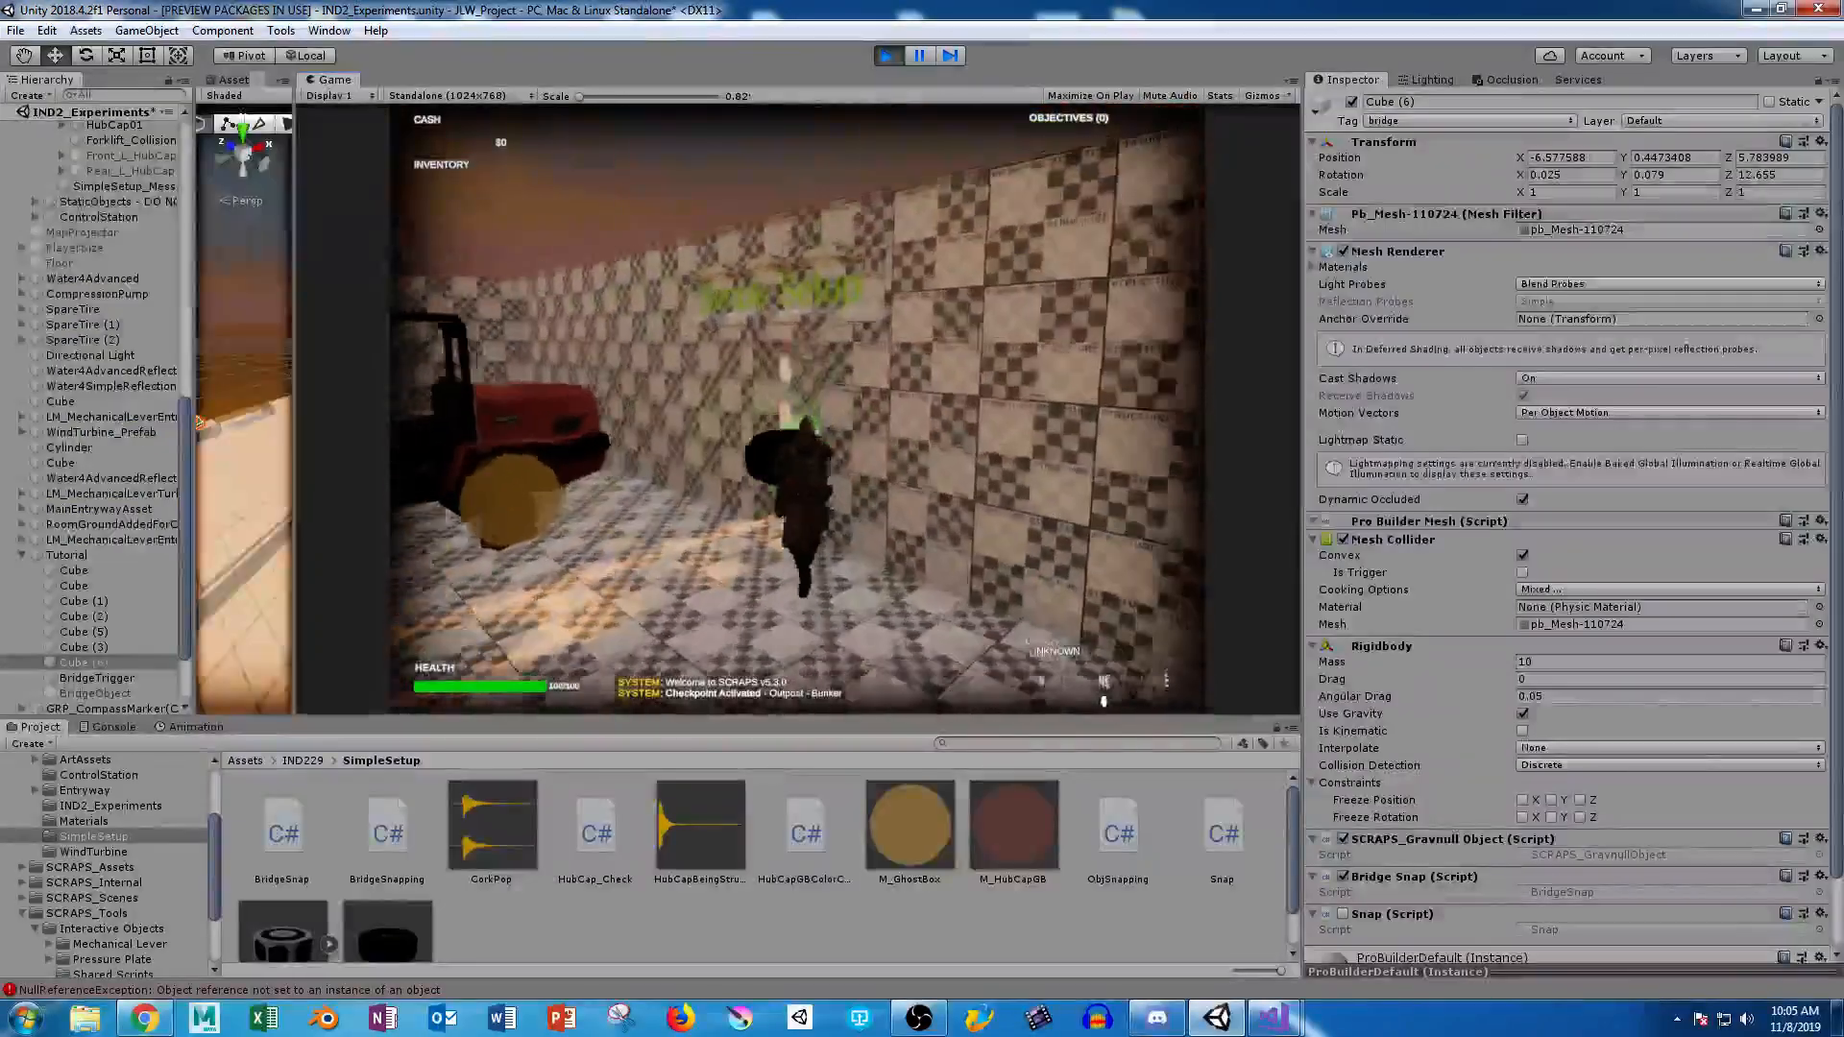
key("w")
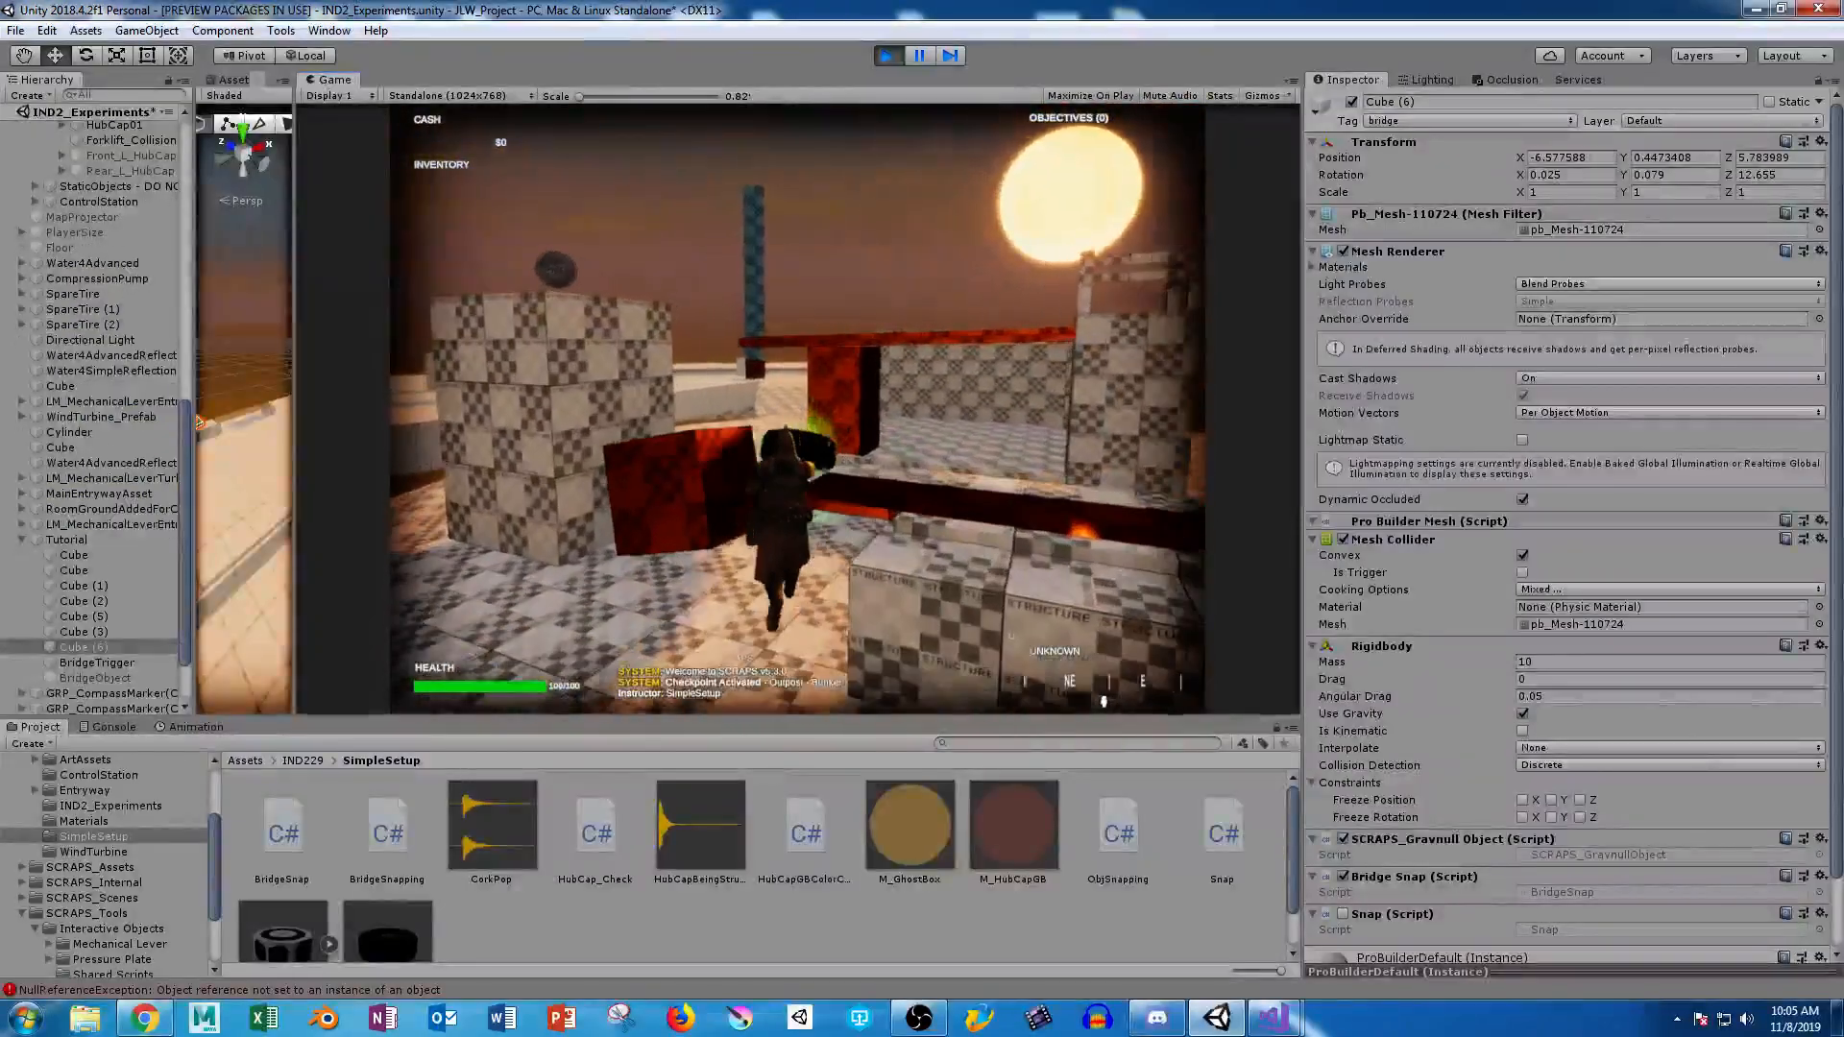
key("space")
key("w")
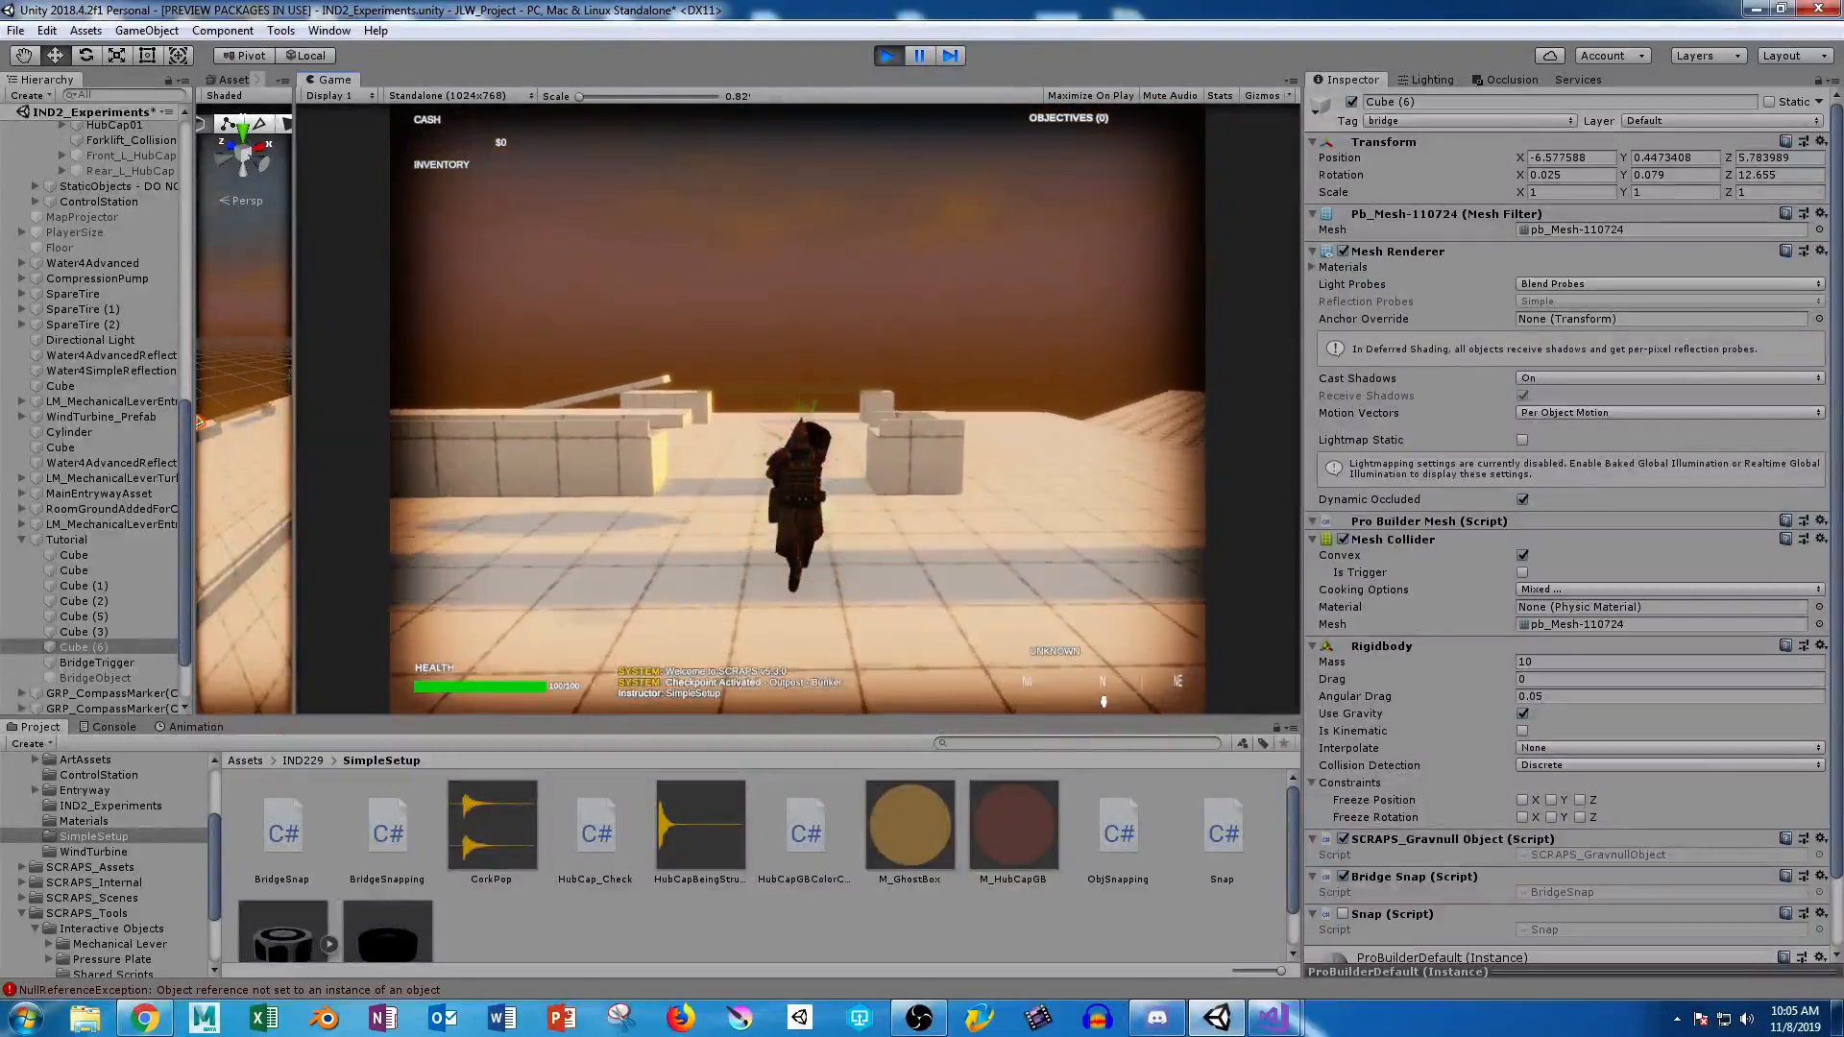
Grab the bridge block and release it over the ghost bridge between the supports to test the snapping.
key("w")
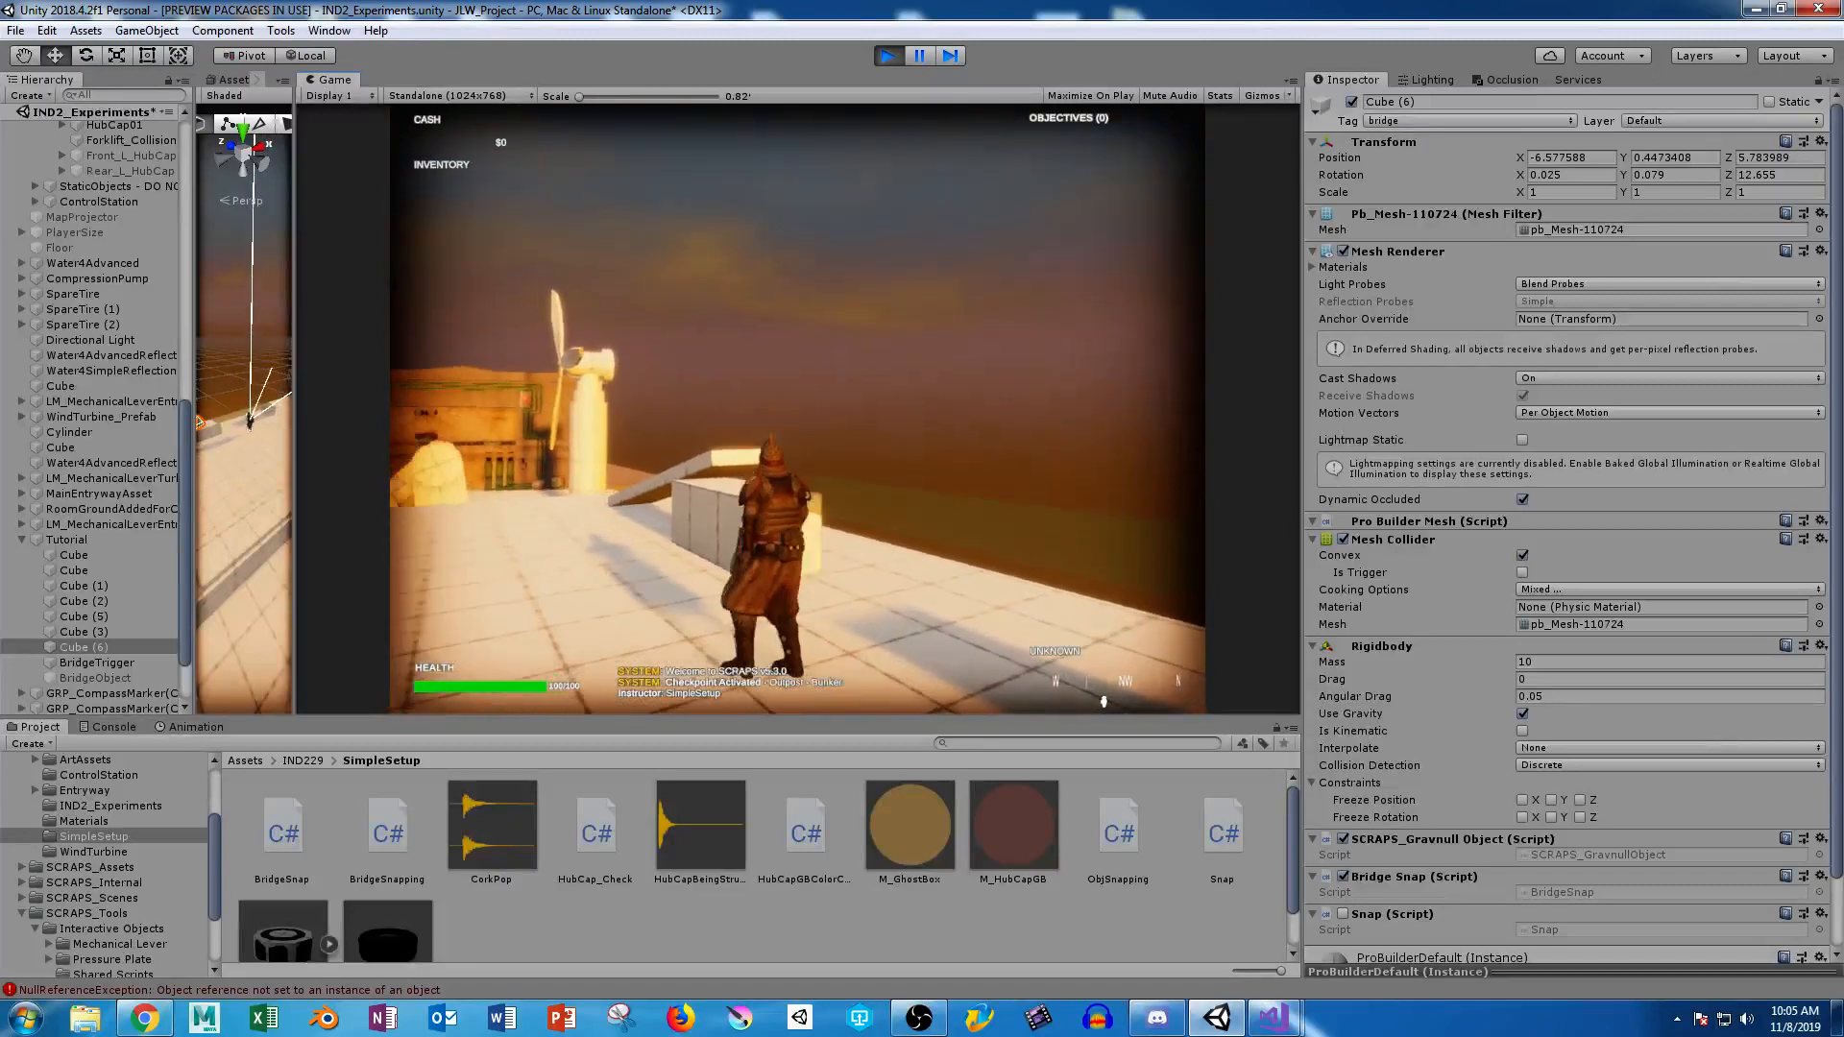
key("w")
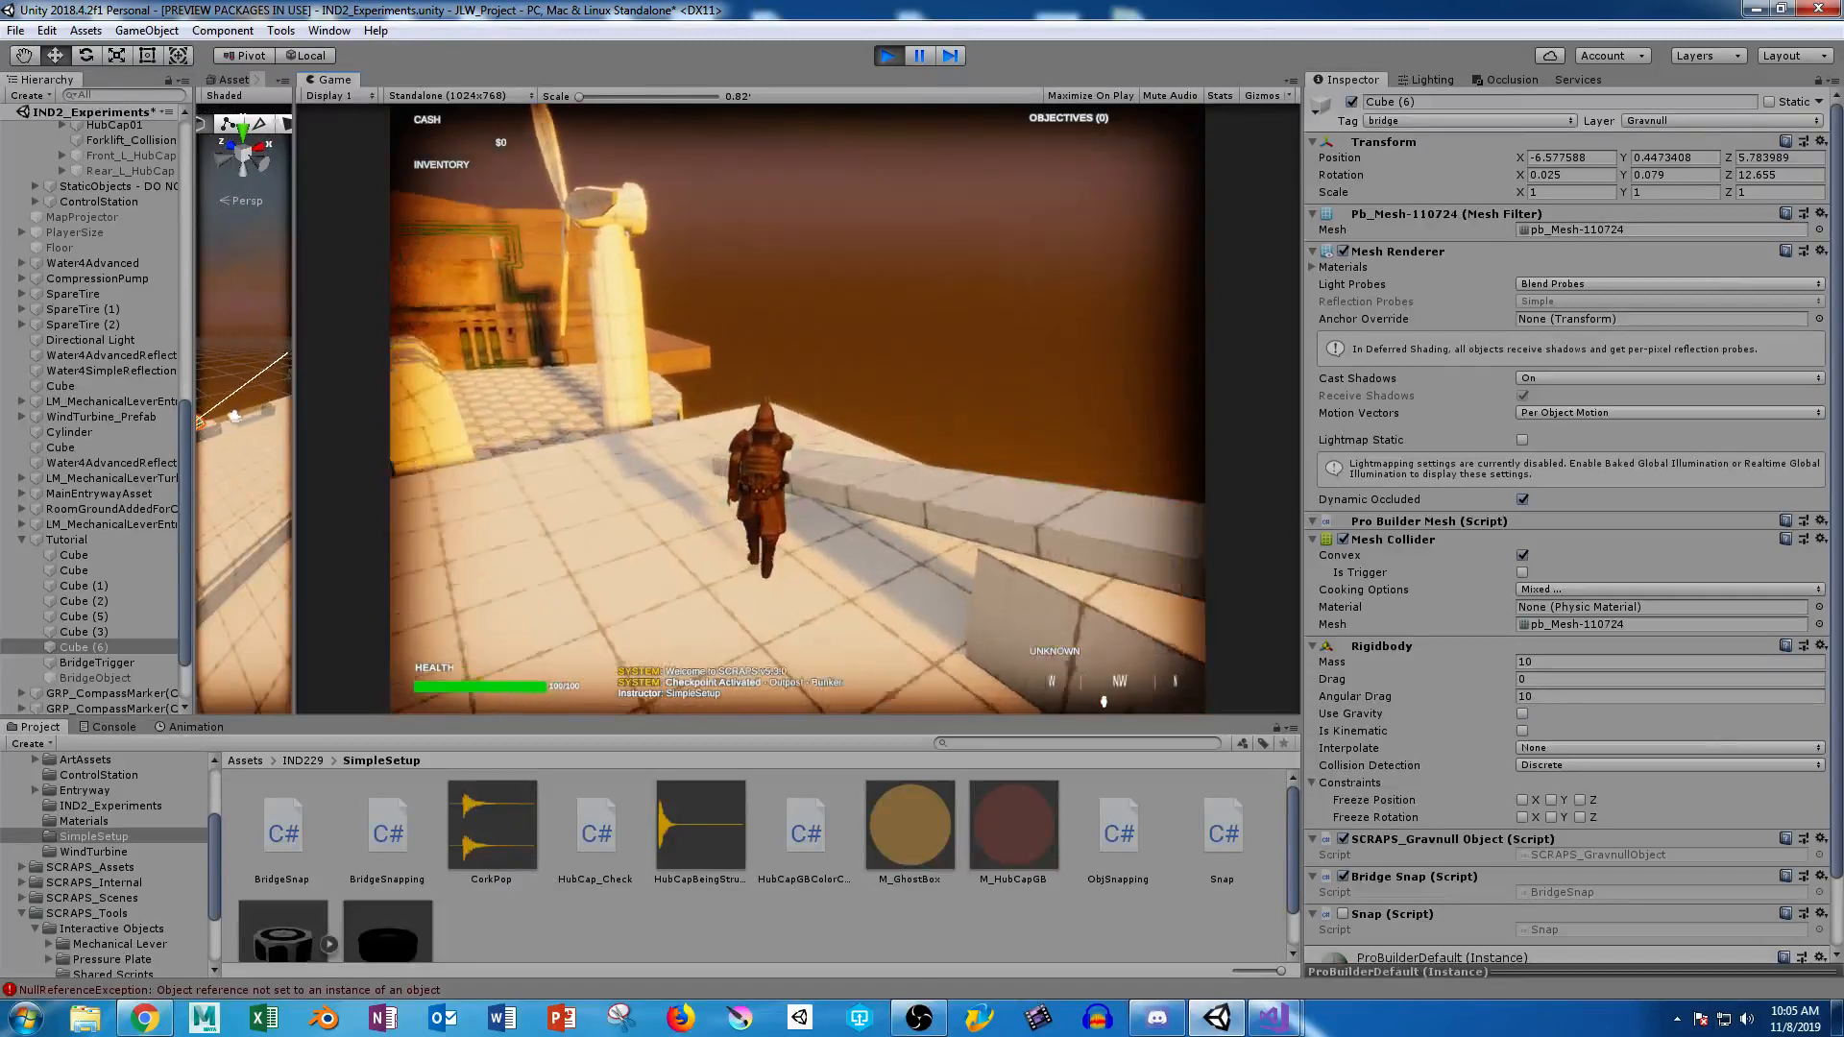
key("w")
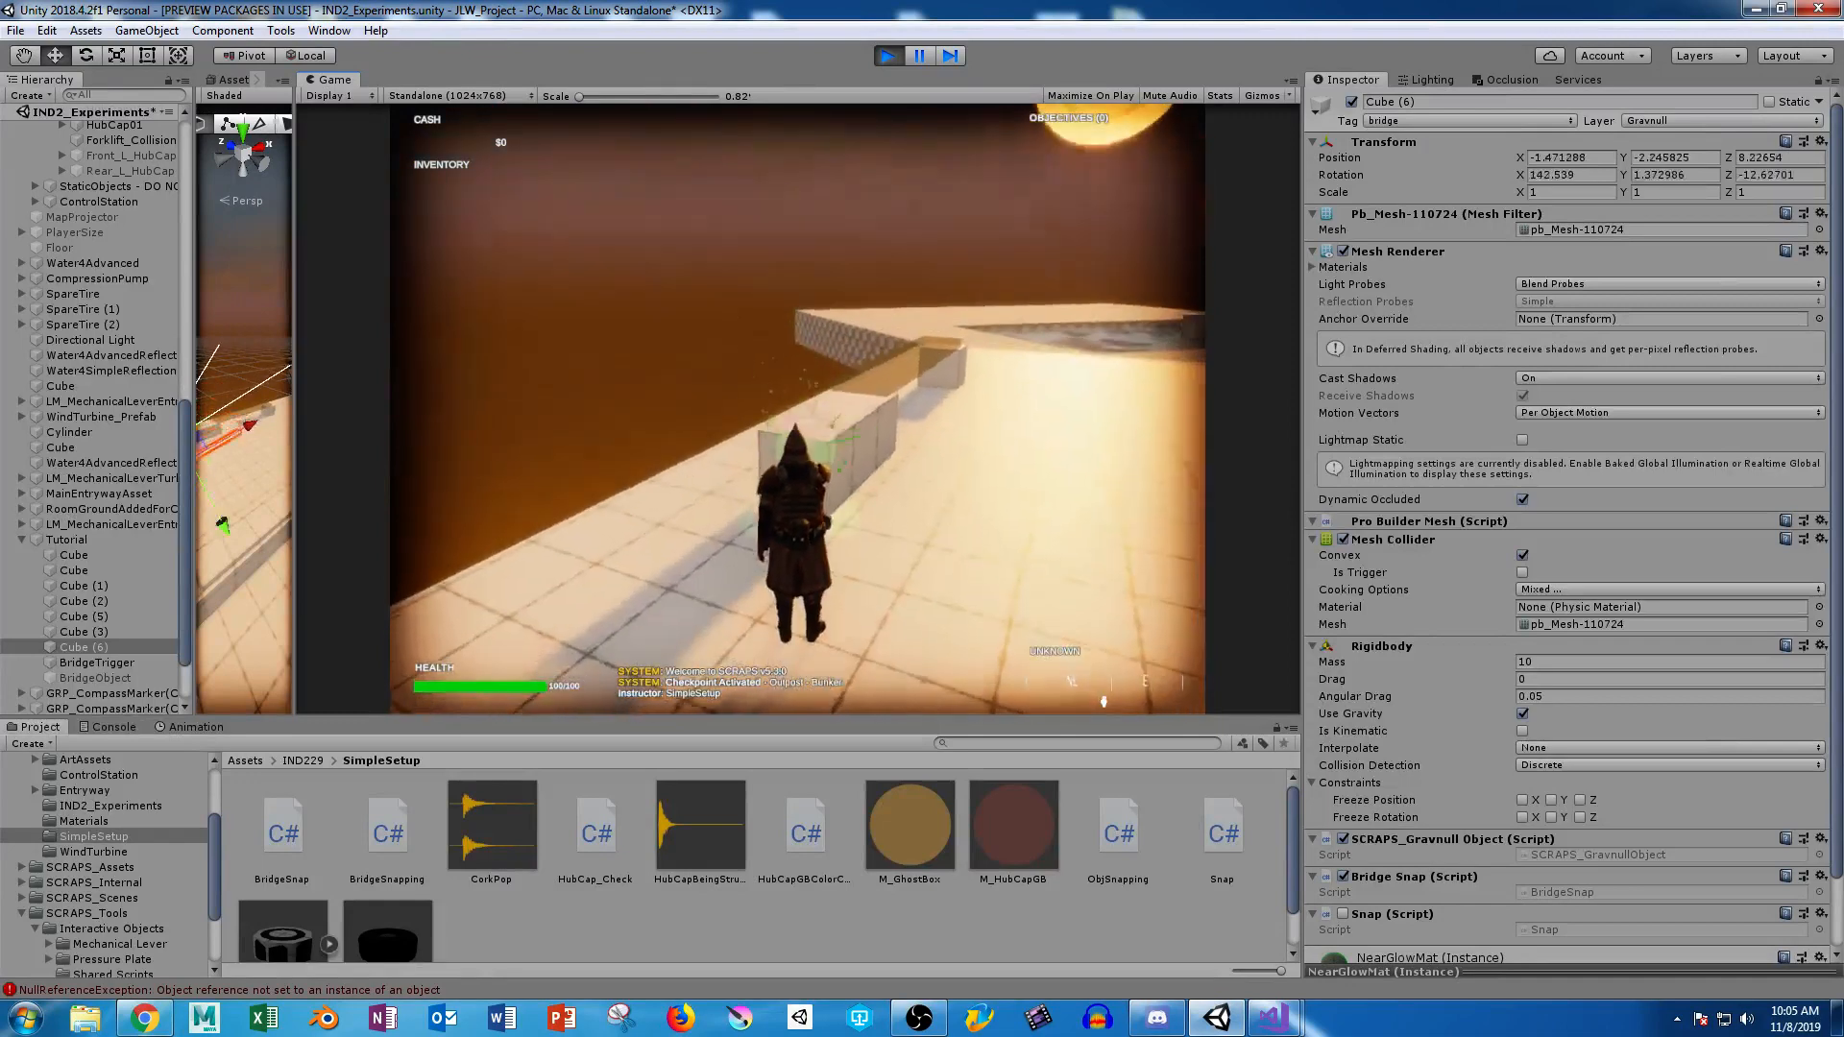
key("w")
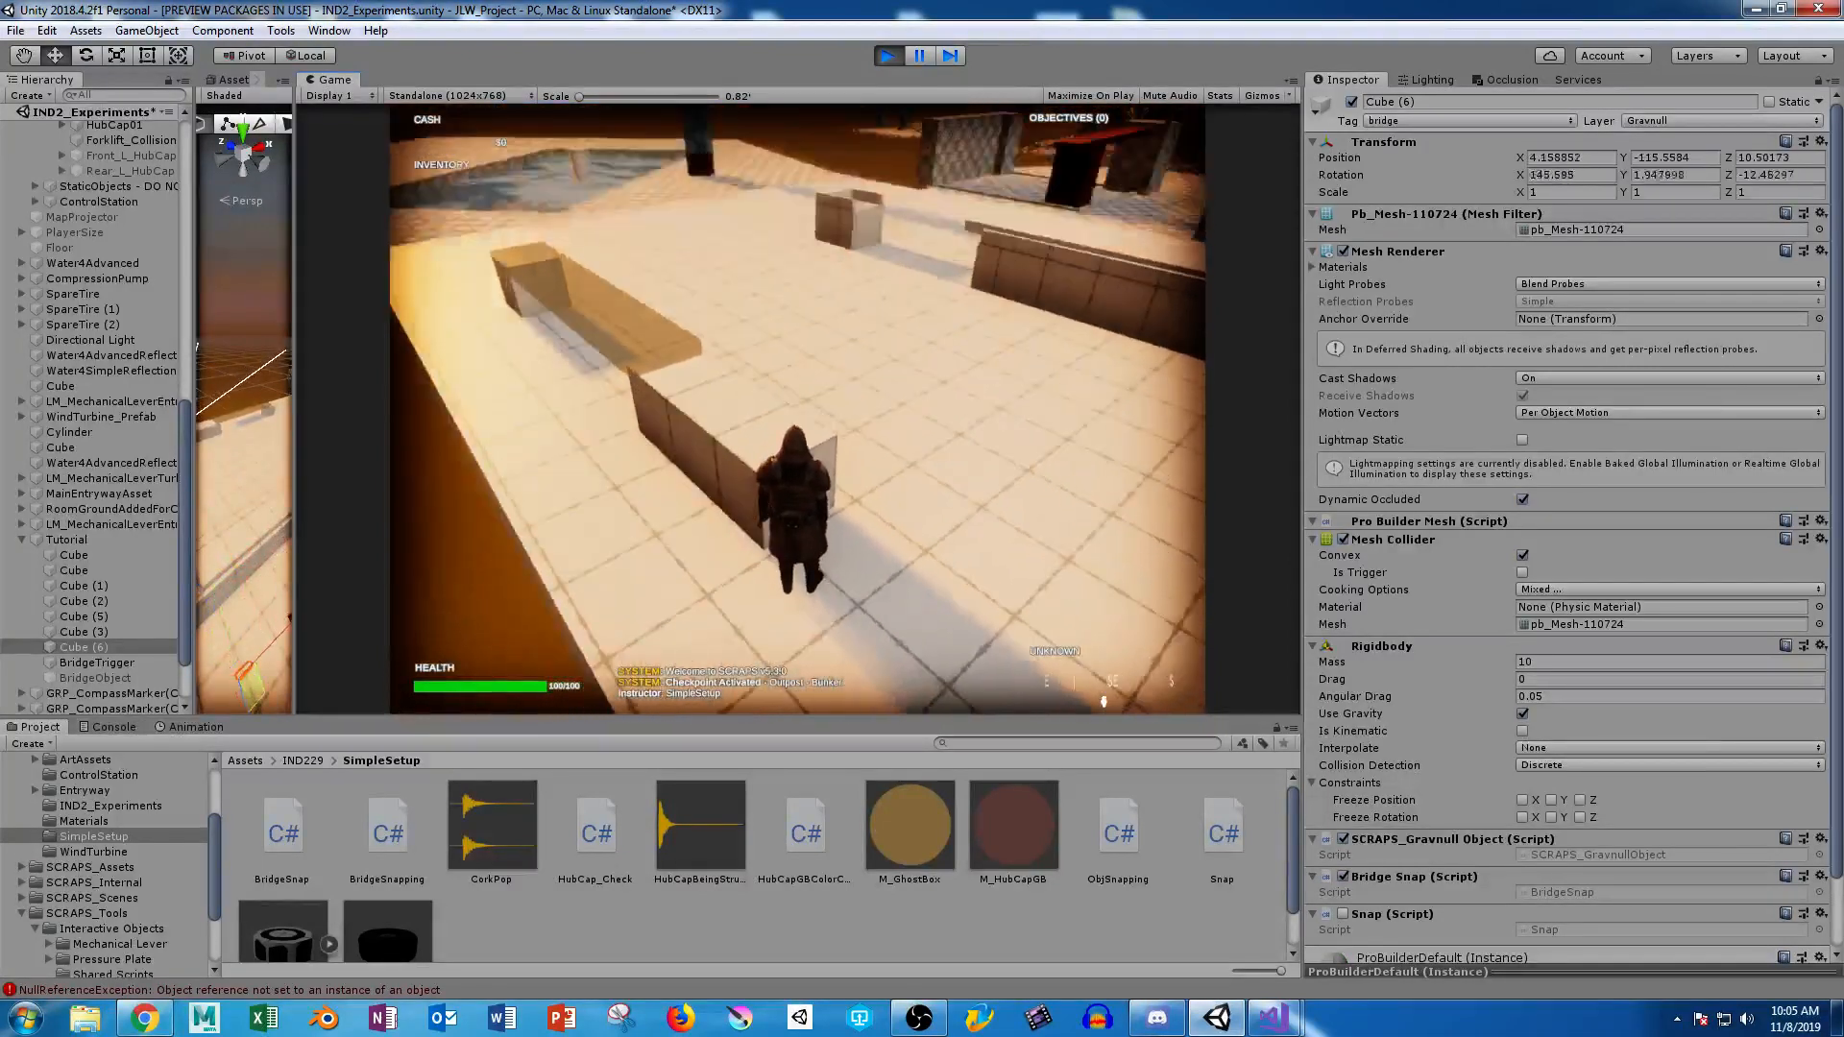
key("w")
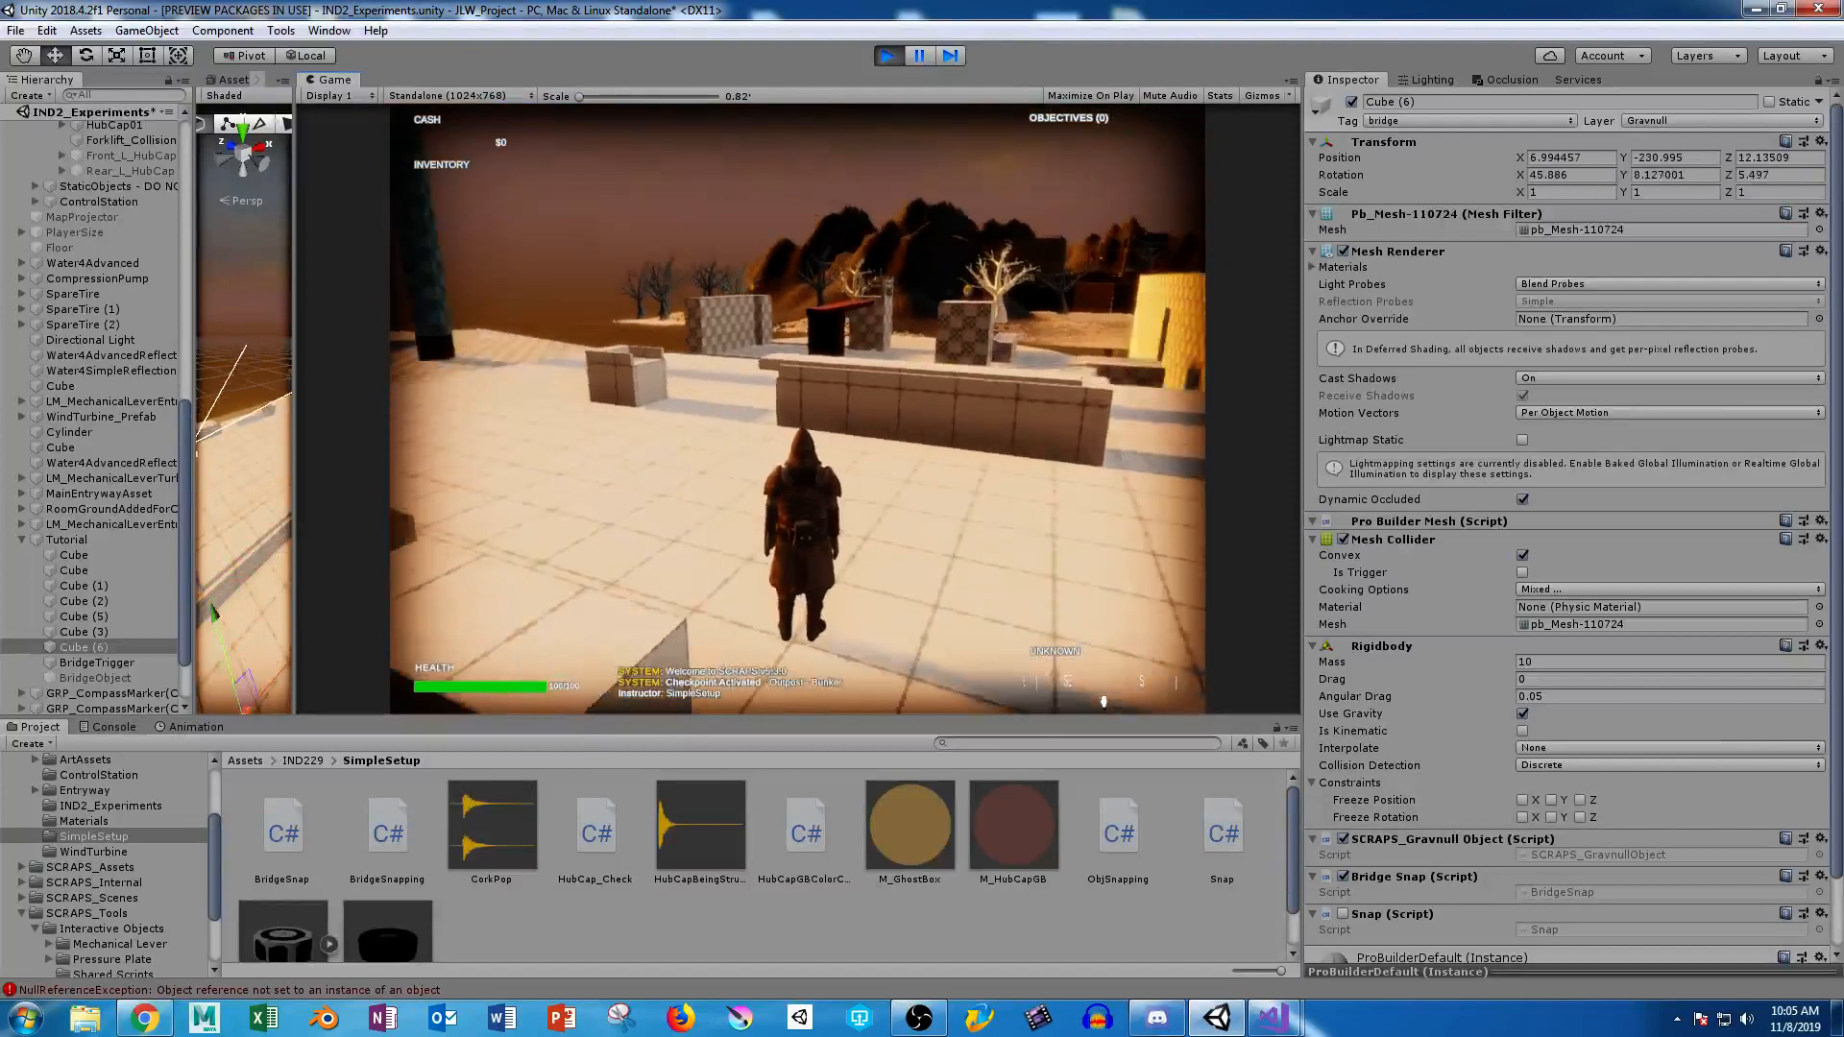
Pause the game, widen the Scene view and examine the Bridge Snapping and collider settings of BridgeTrigger and BridgeObject.
key("Escape")
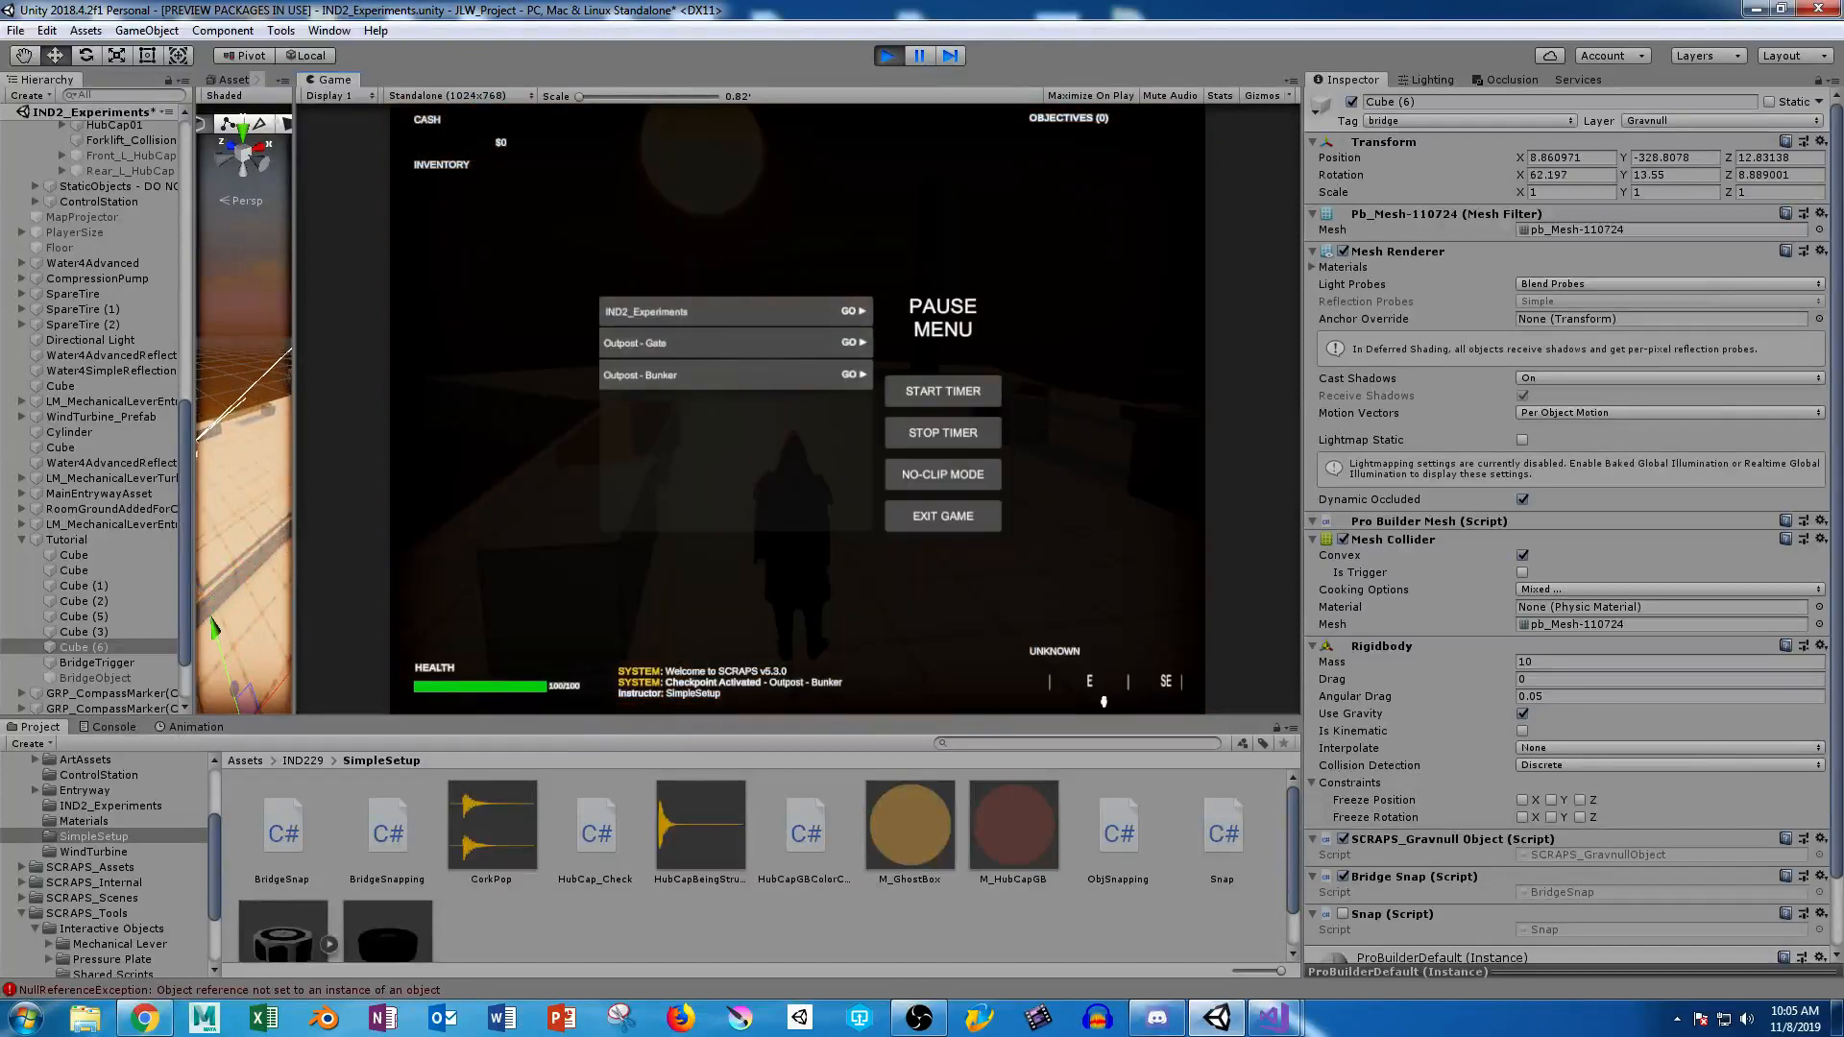
left_click_drag(294, 480, 1043, 481)
scroll(106, 540, "down", 2)
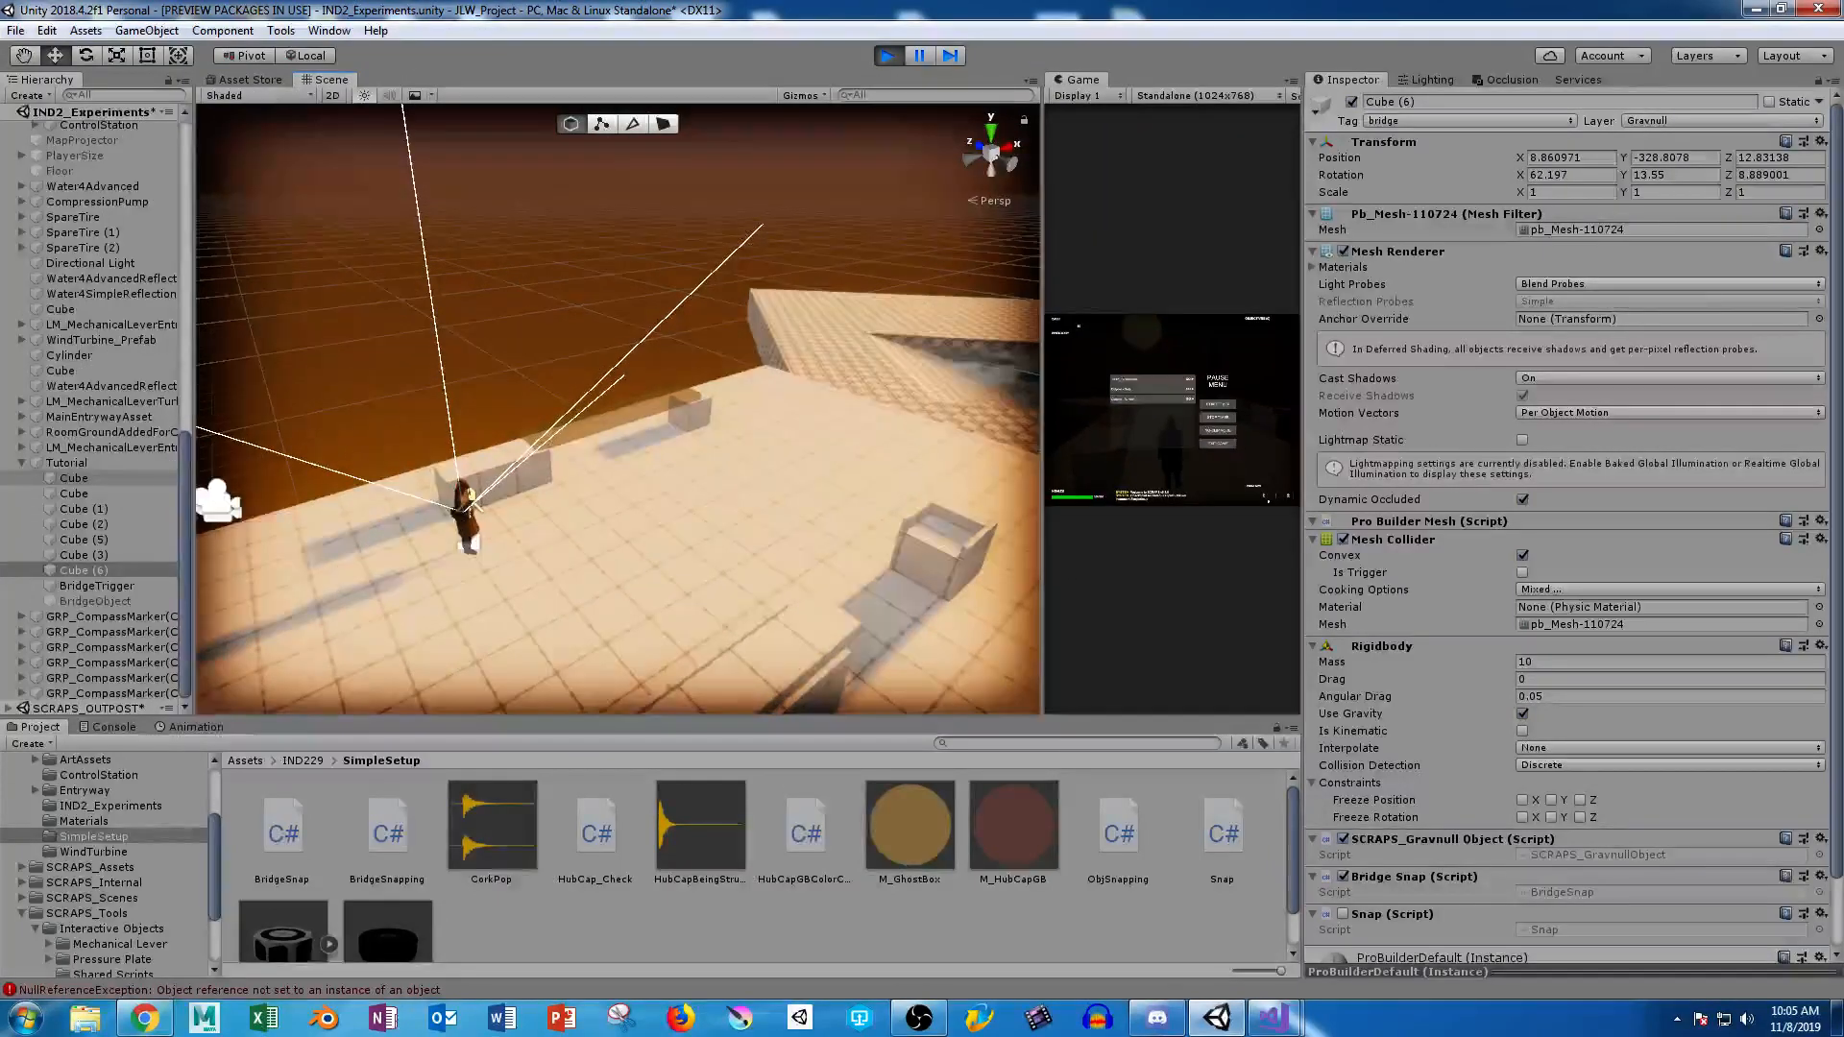
left_click(97, 586)
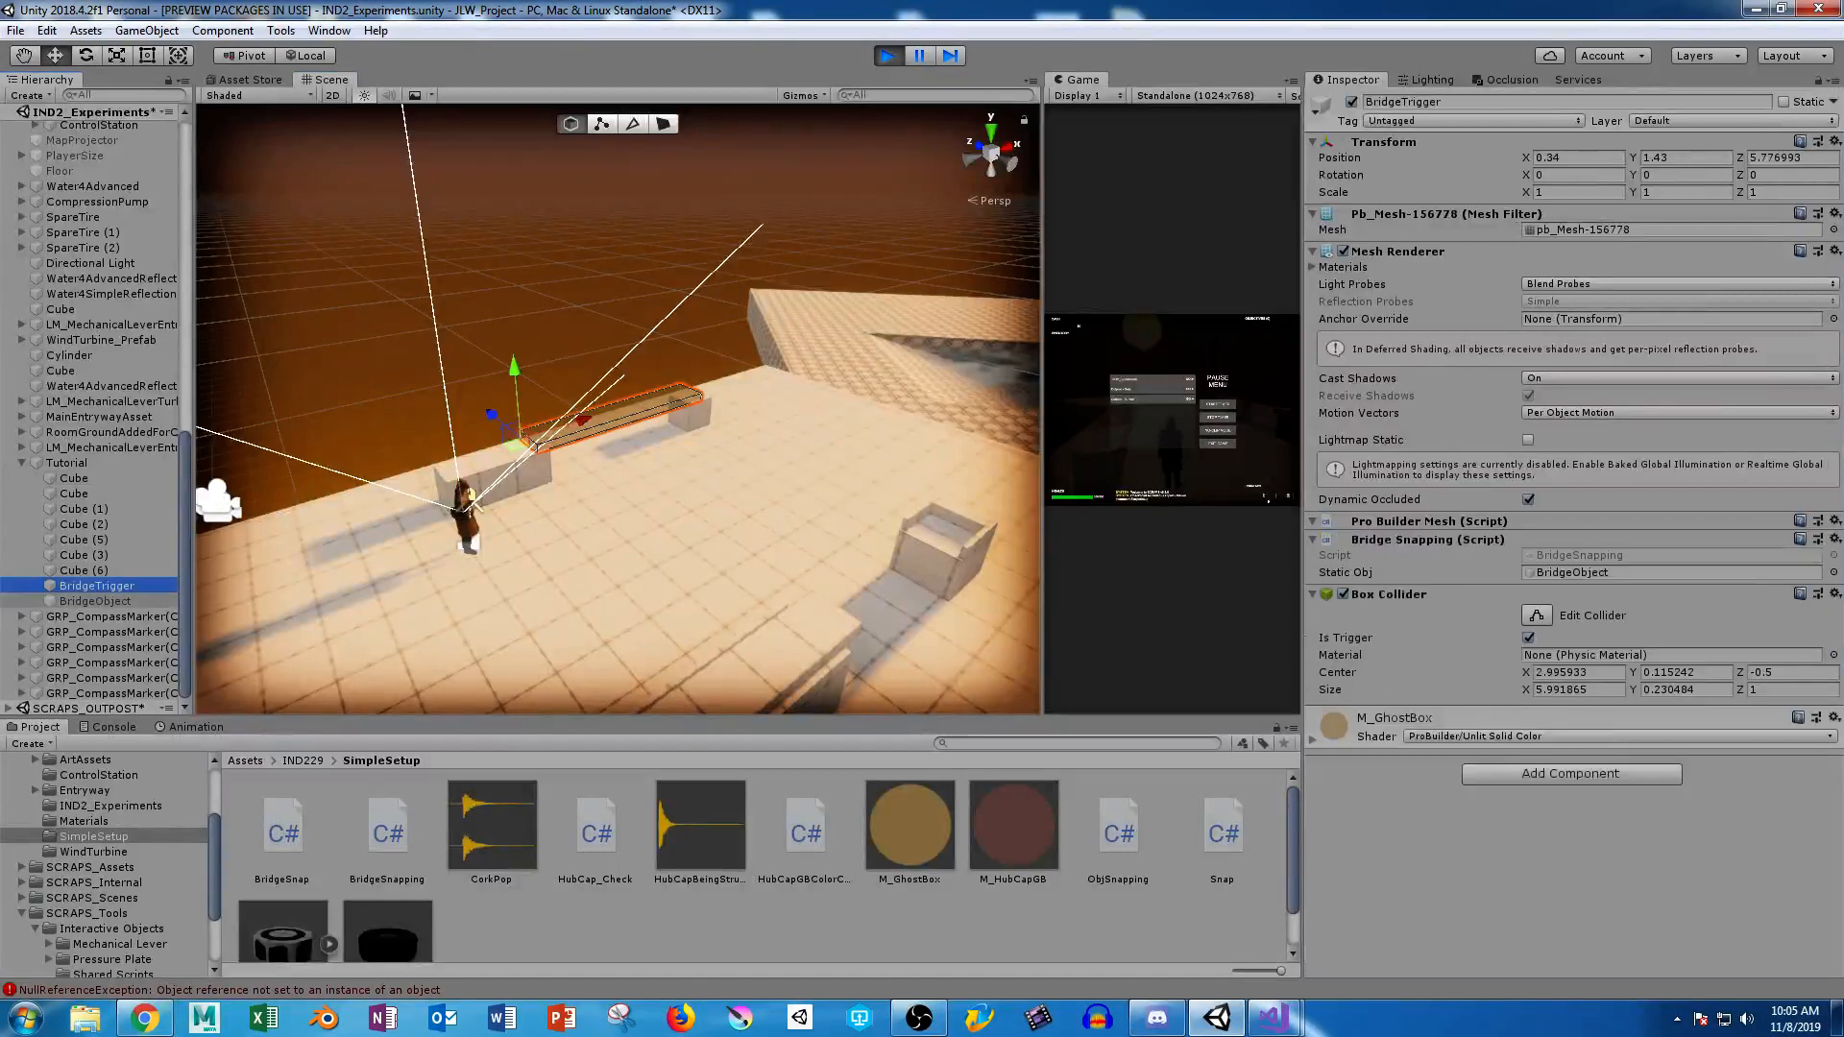
left_click(95, 602)
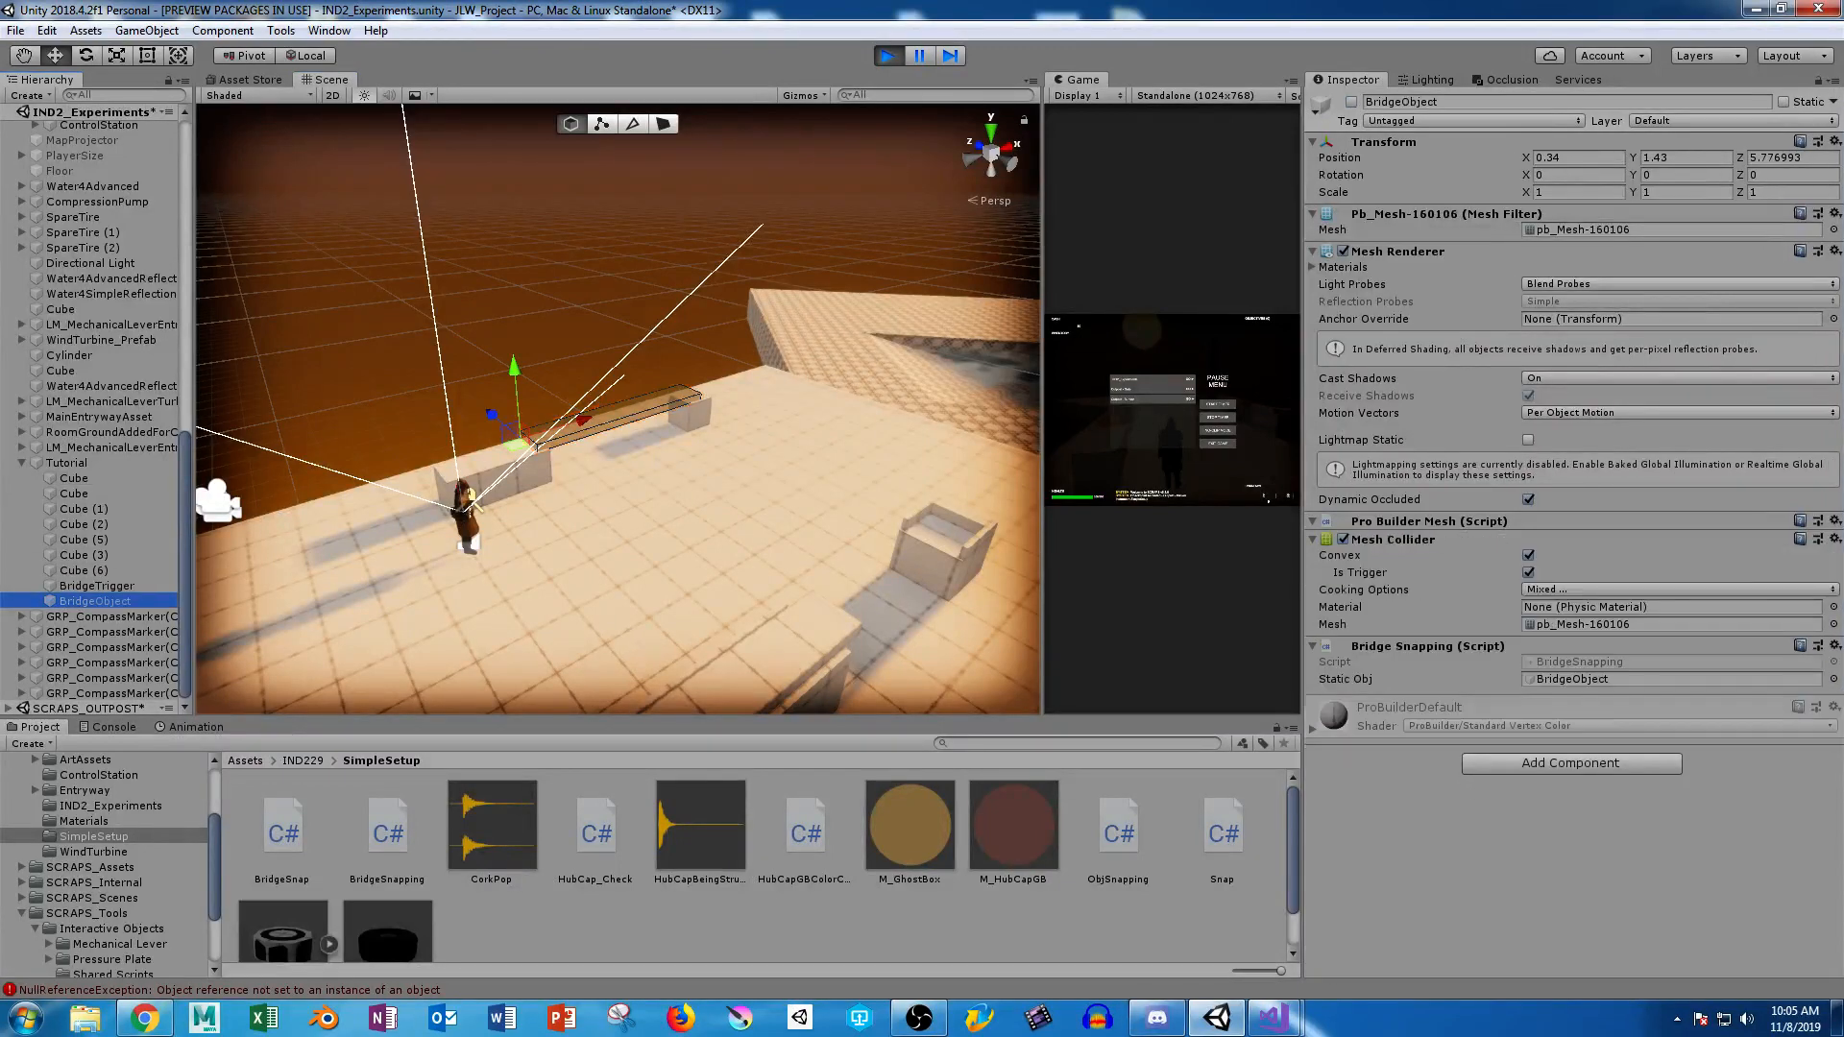
Select Cube (6) and locate where the dropped block ended up relative to the platforms.
left_click(84, 571)
right_click_drag(576, 384, 576, 500)
key("s")
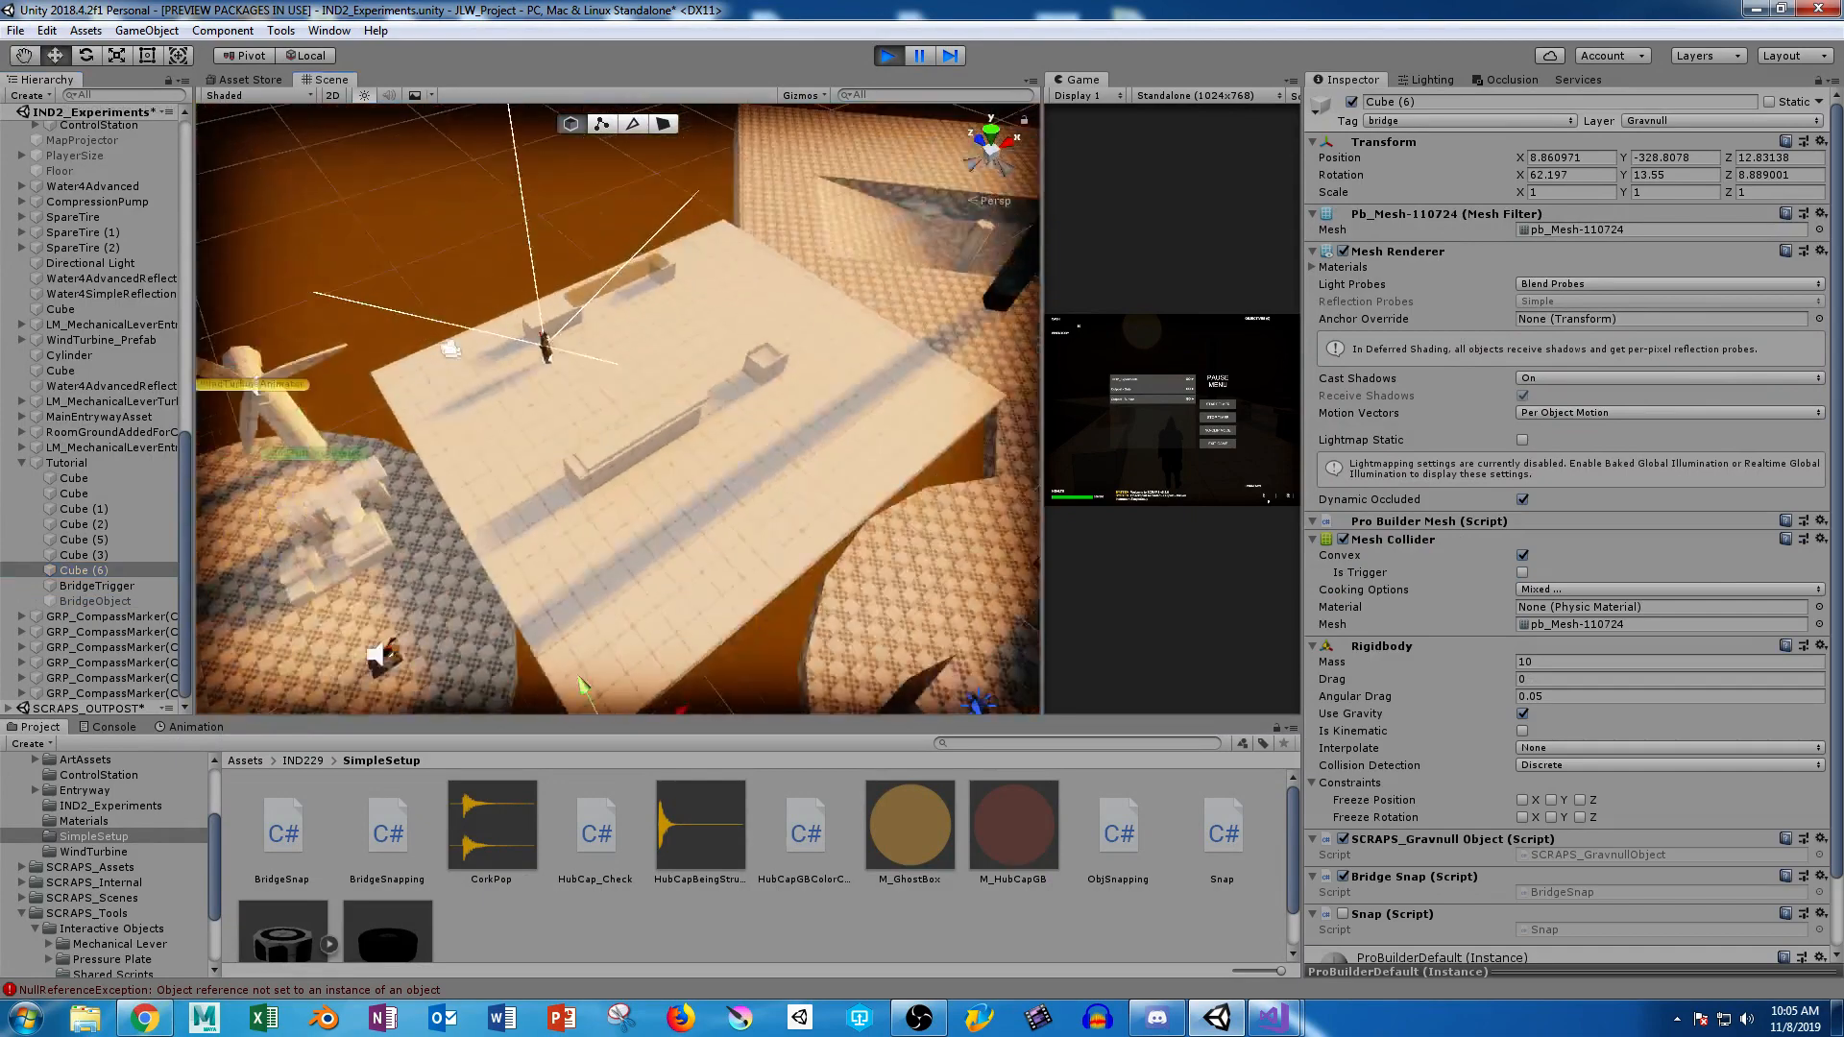
scroll(580, 684, "down", 10)
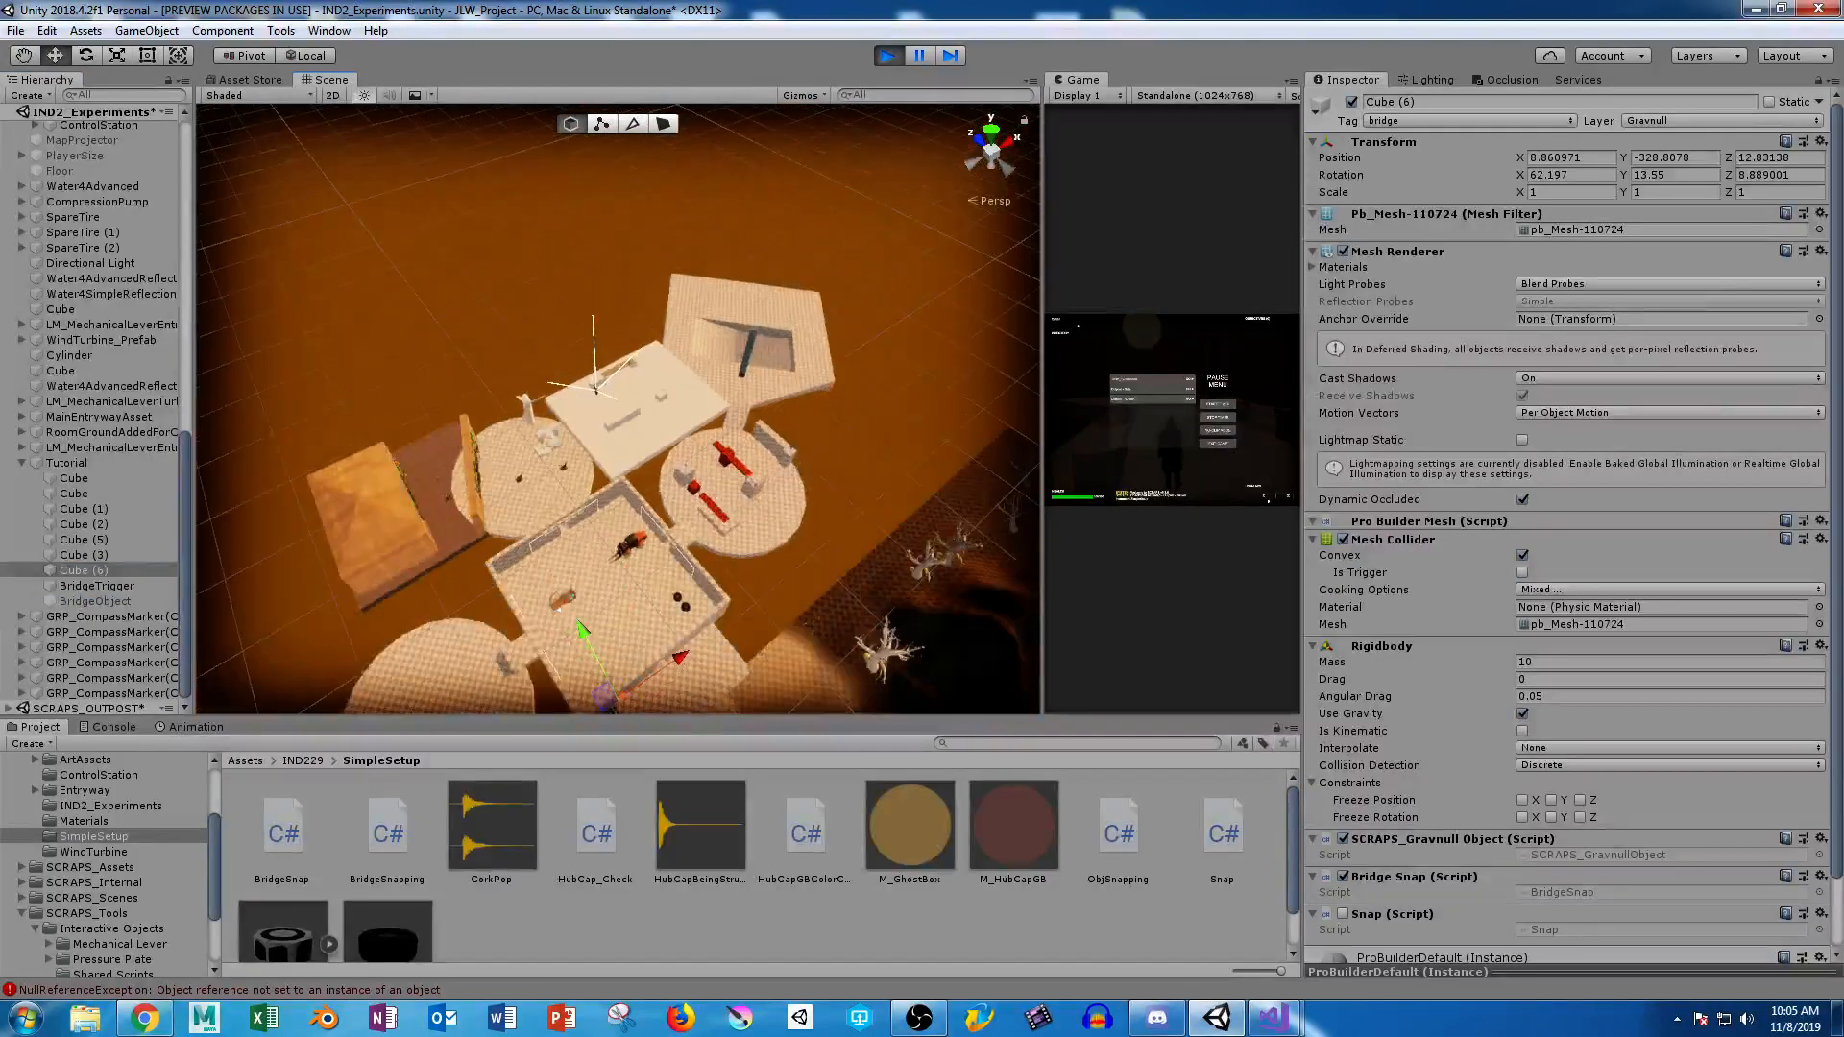
Try to drag the fallen Cube (6) from below the level back up towards the platforms, undoing the accidental multi-object selection.
key("f")
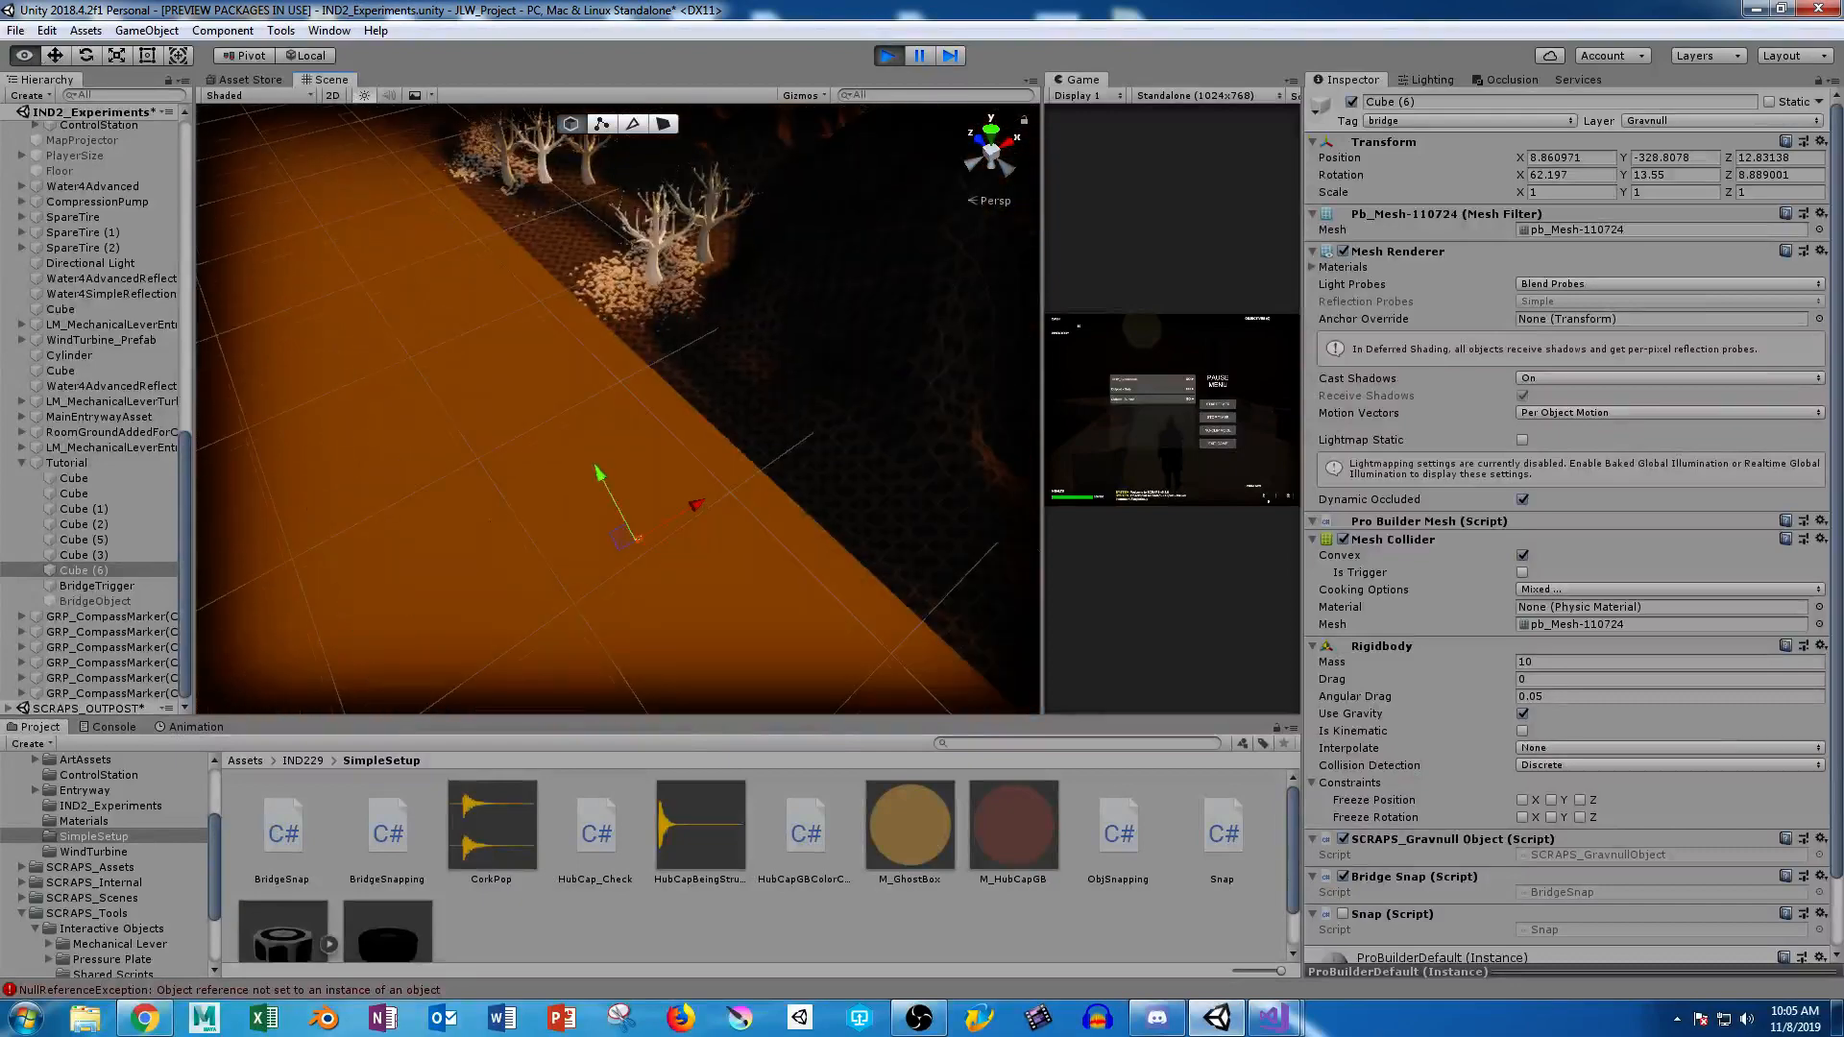
right_click_drag(618, 538, 615, 385)
key("q")
scroll(615, 384, "down", 8)
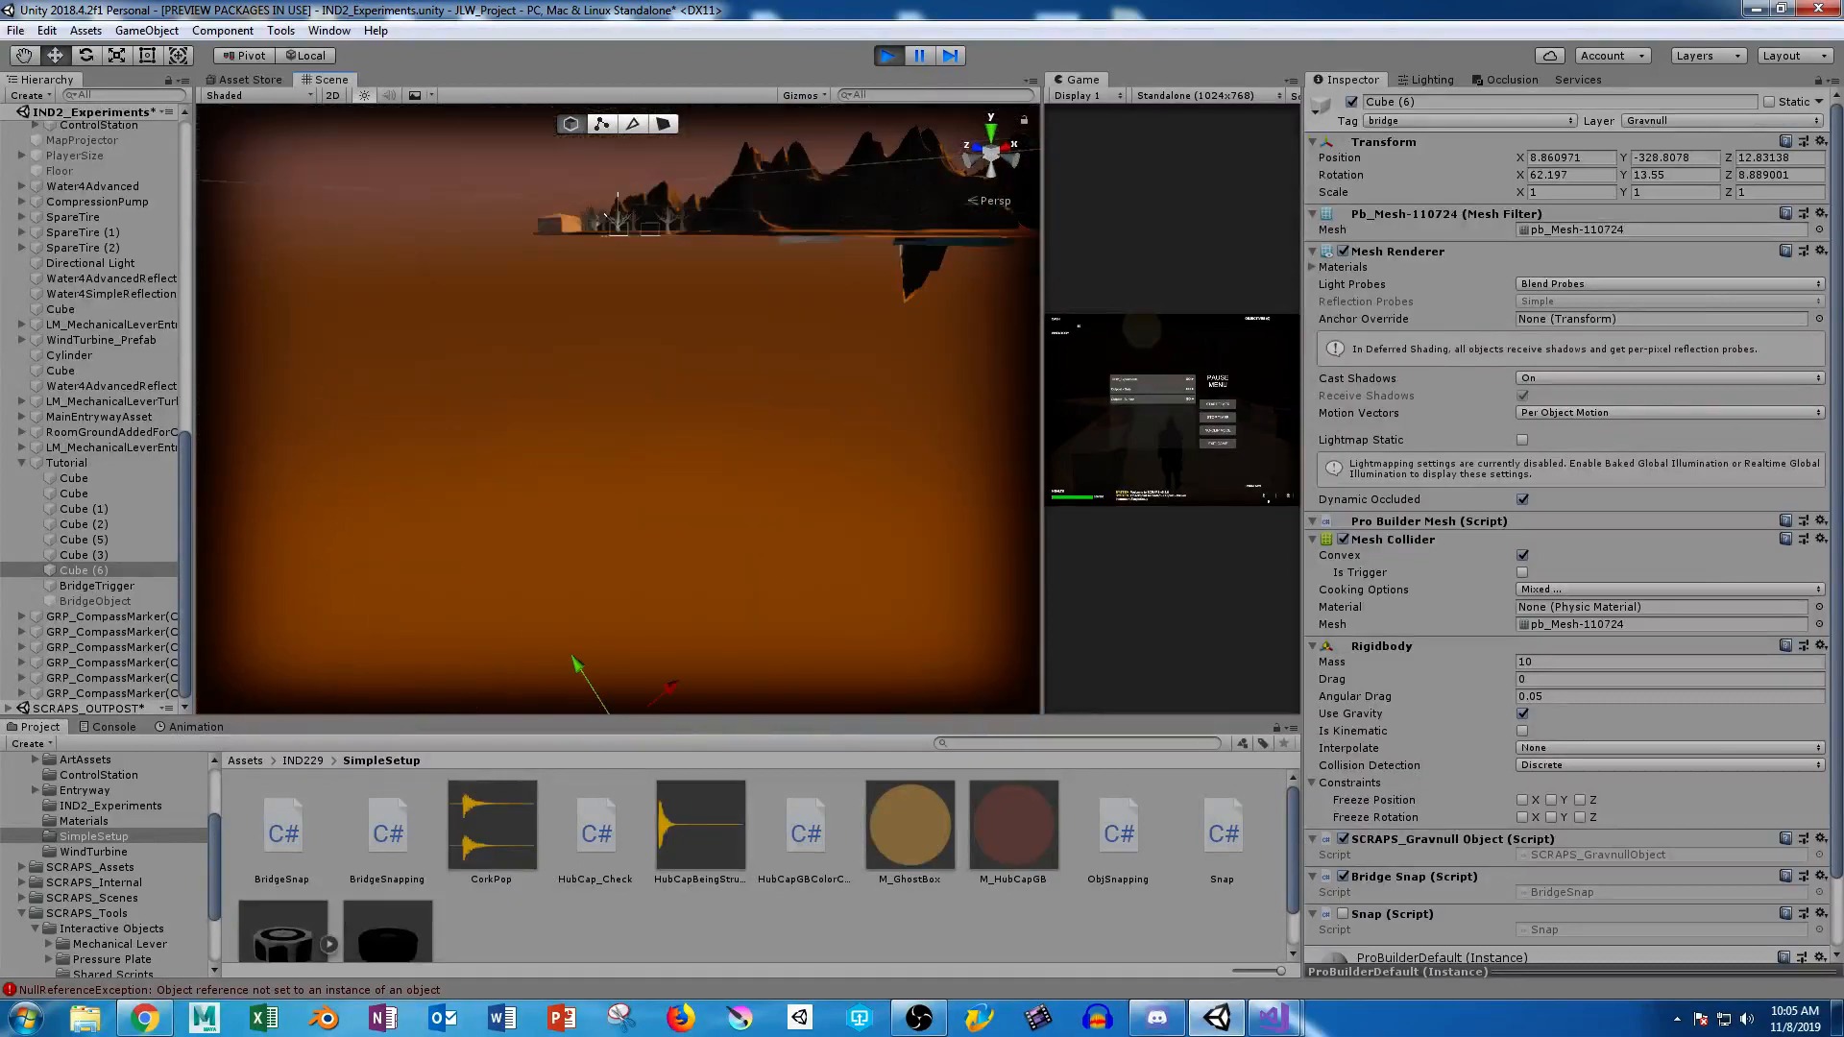
scroll(618, 410, "down", 7)
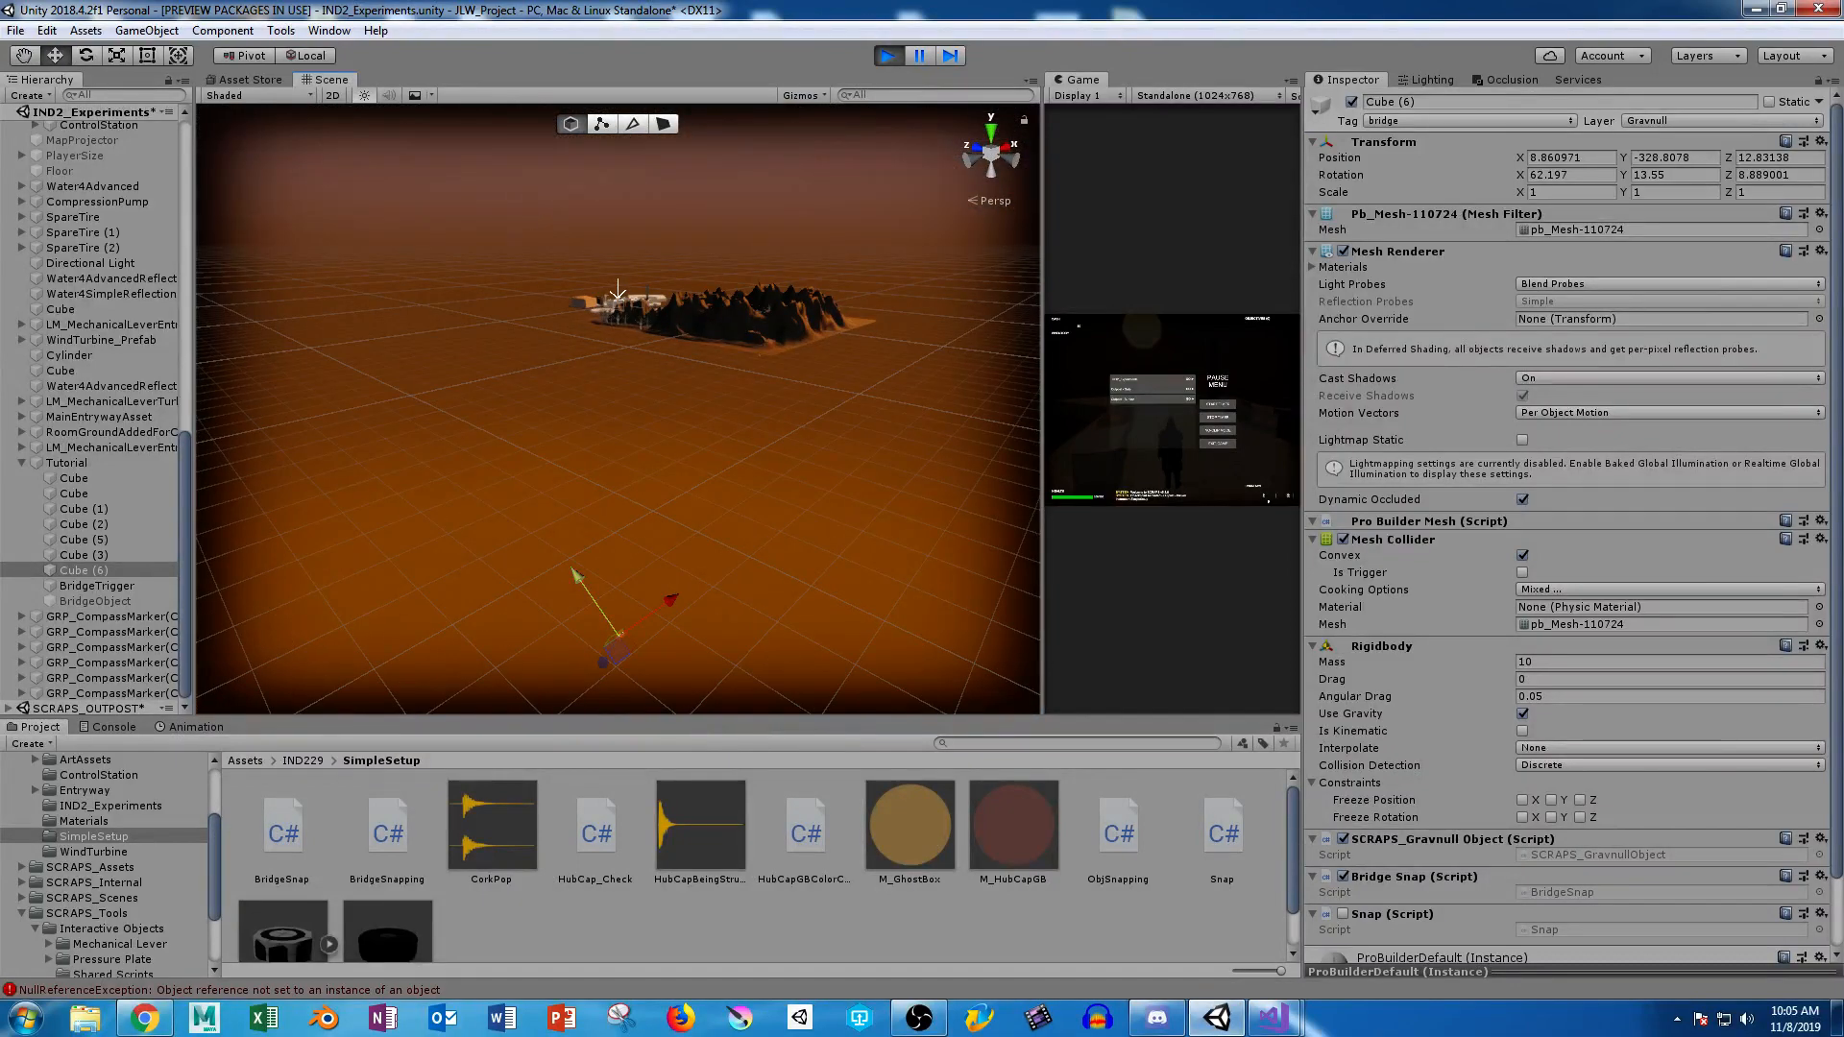
left_click_drag(578, 577, 546, 533)
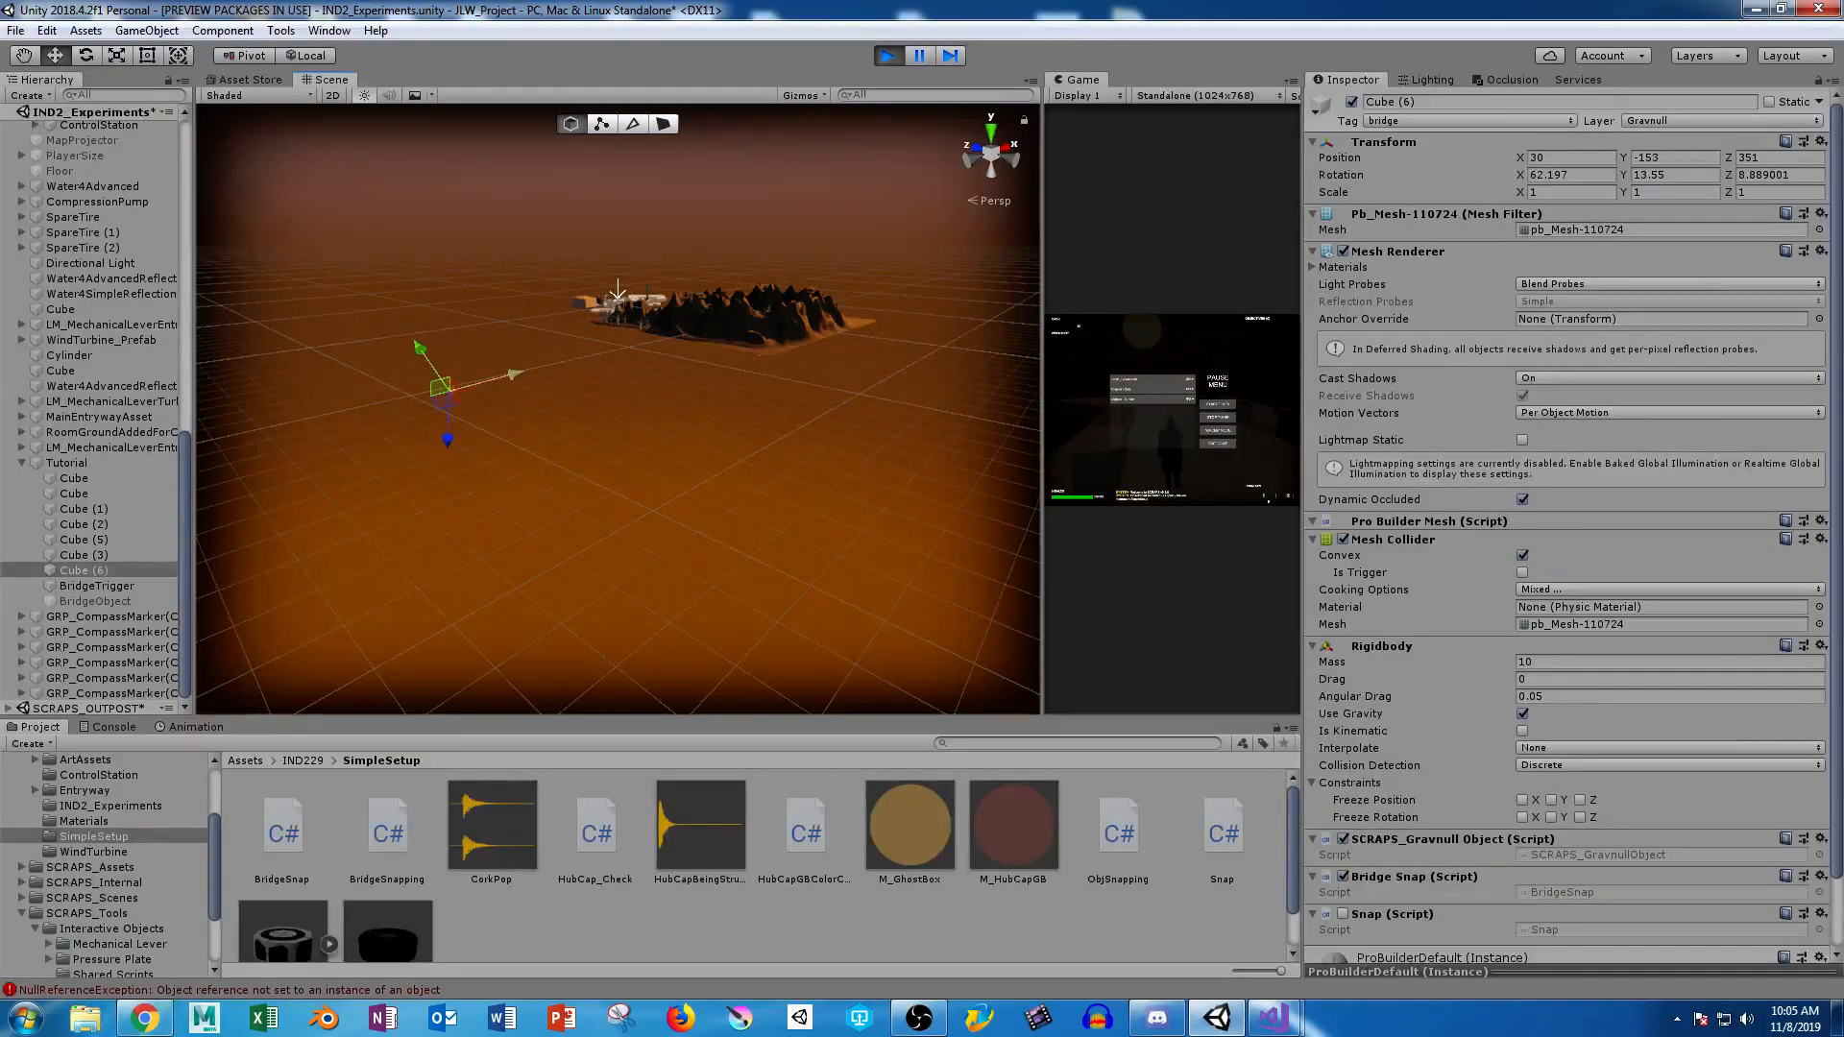
left_click_drag(535, 317, 696, 263)
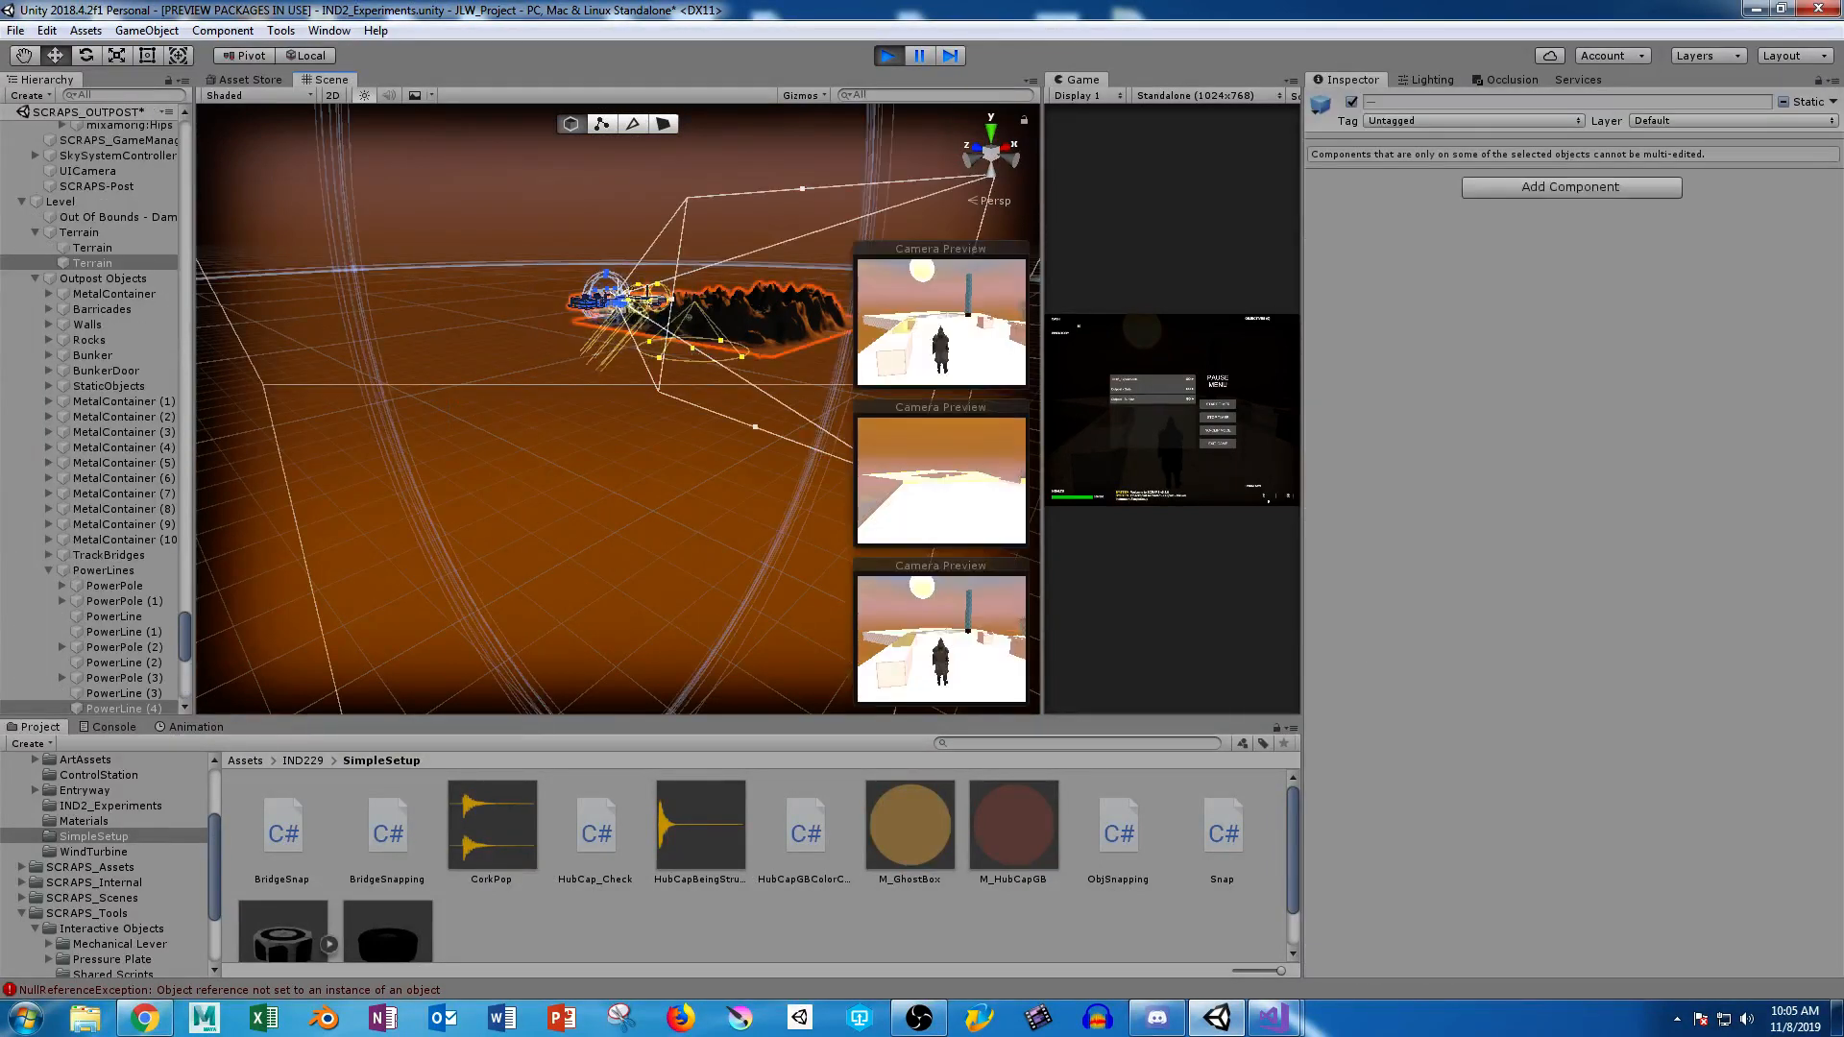
key("ctrl+z")
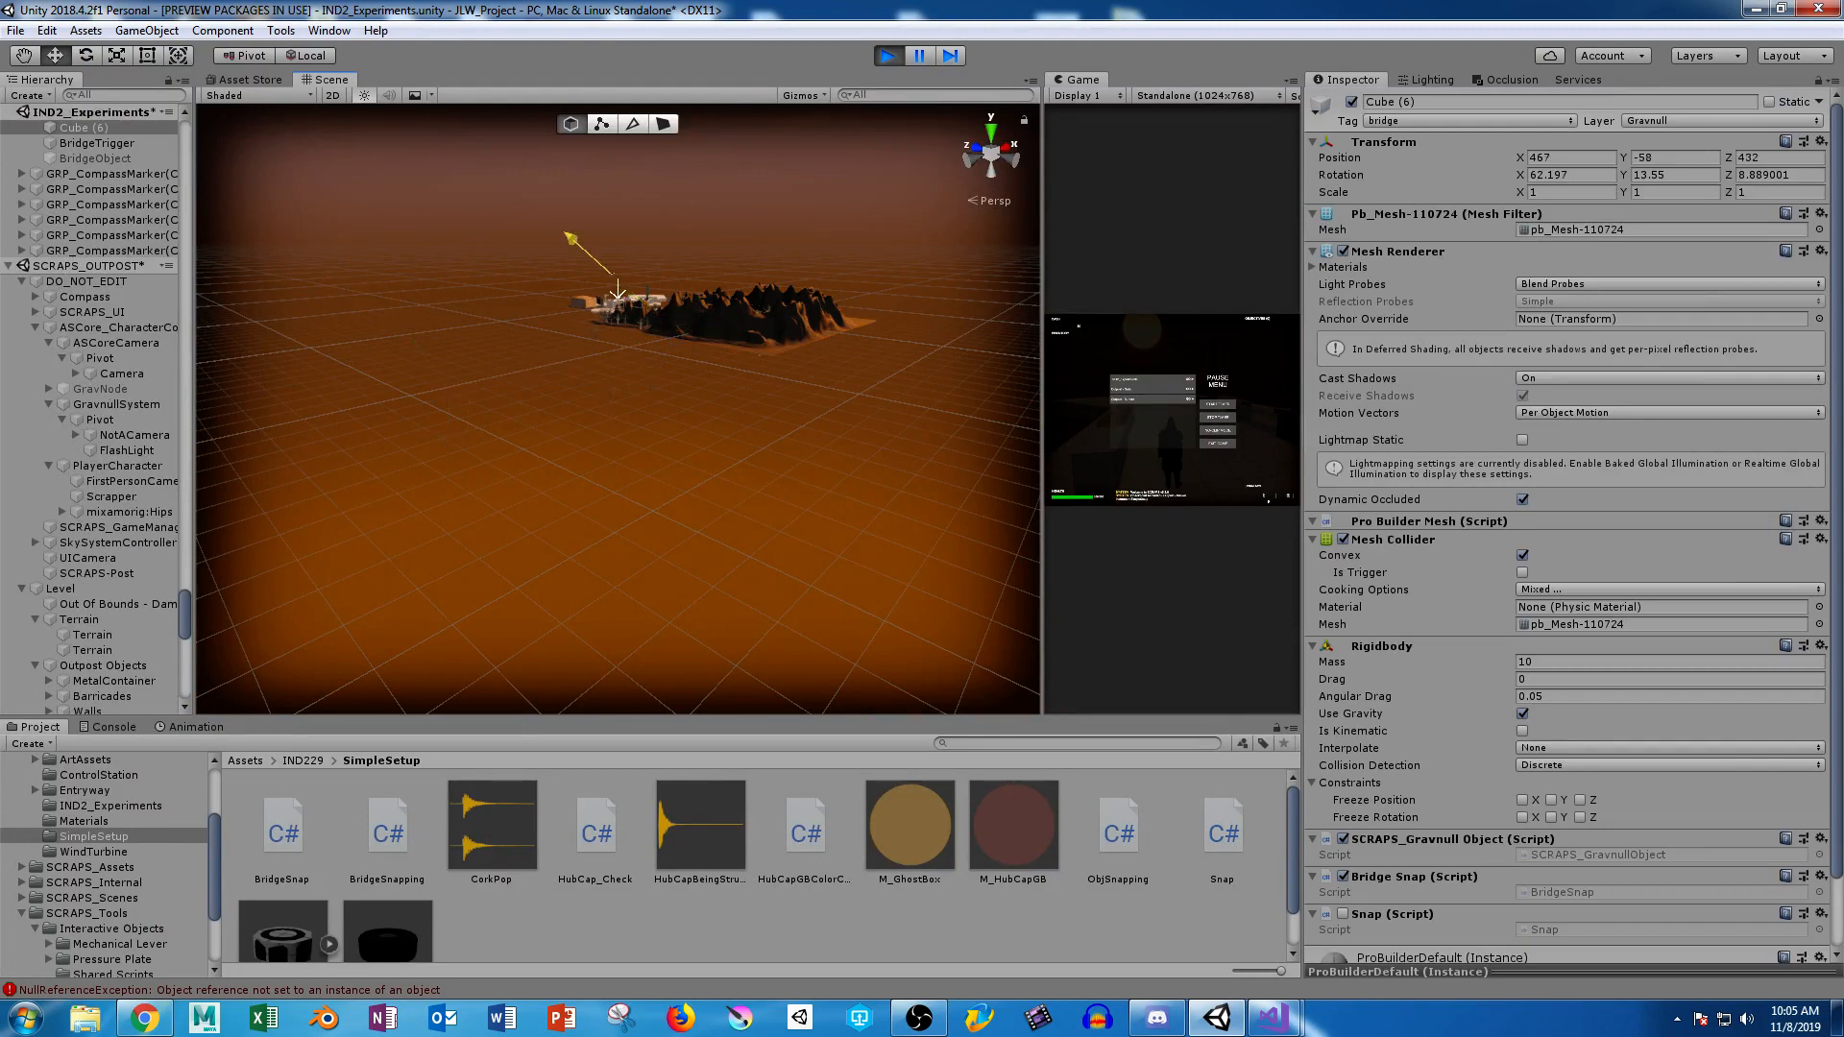
Reframe Cube (6) in the Scene view and move it across the empty area in the direction of the level.
key("f")
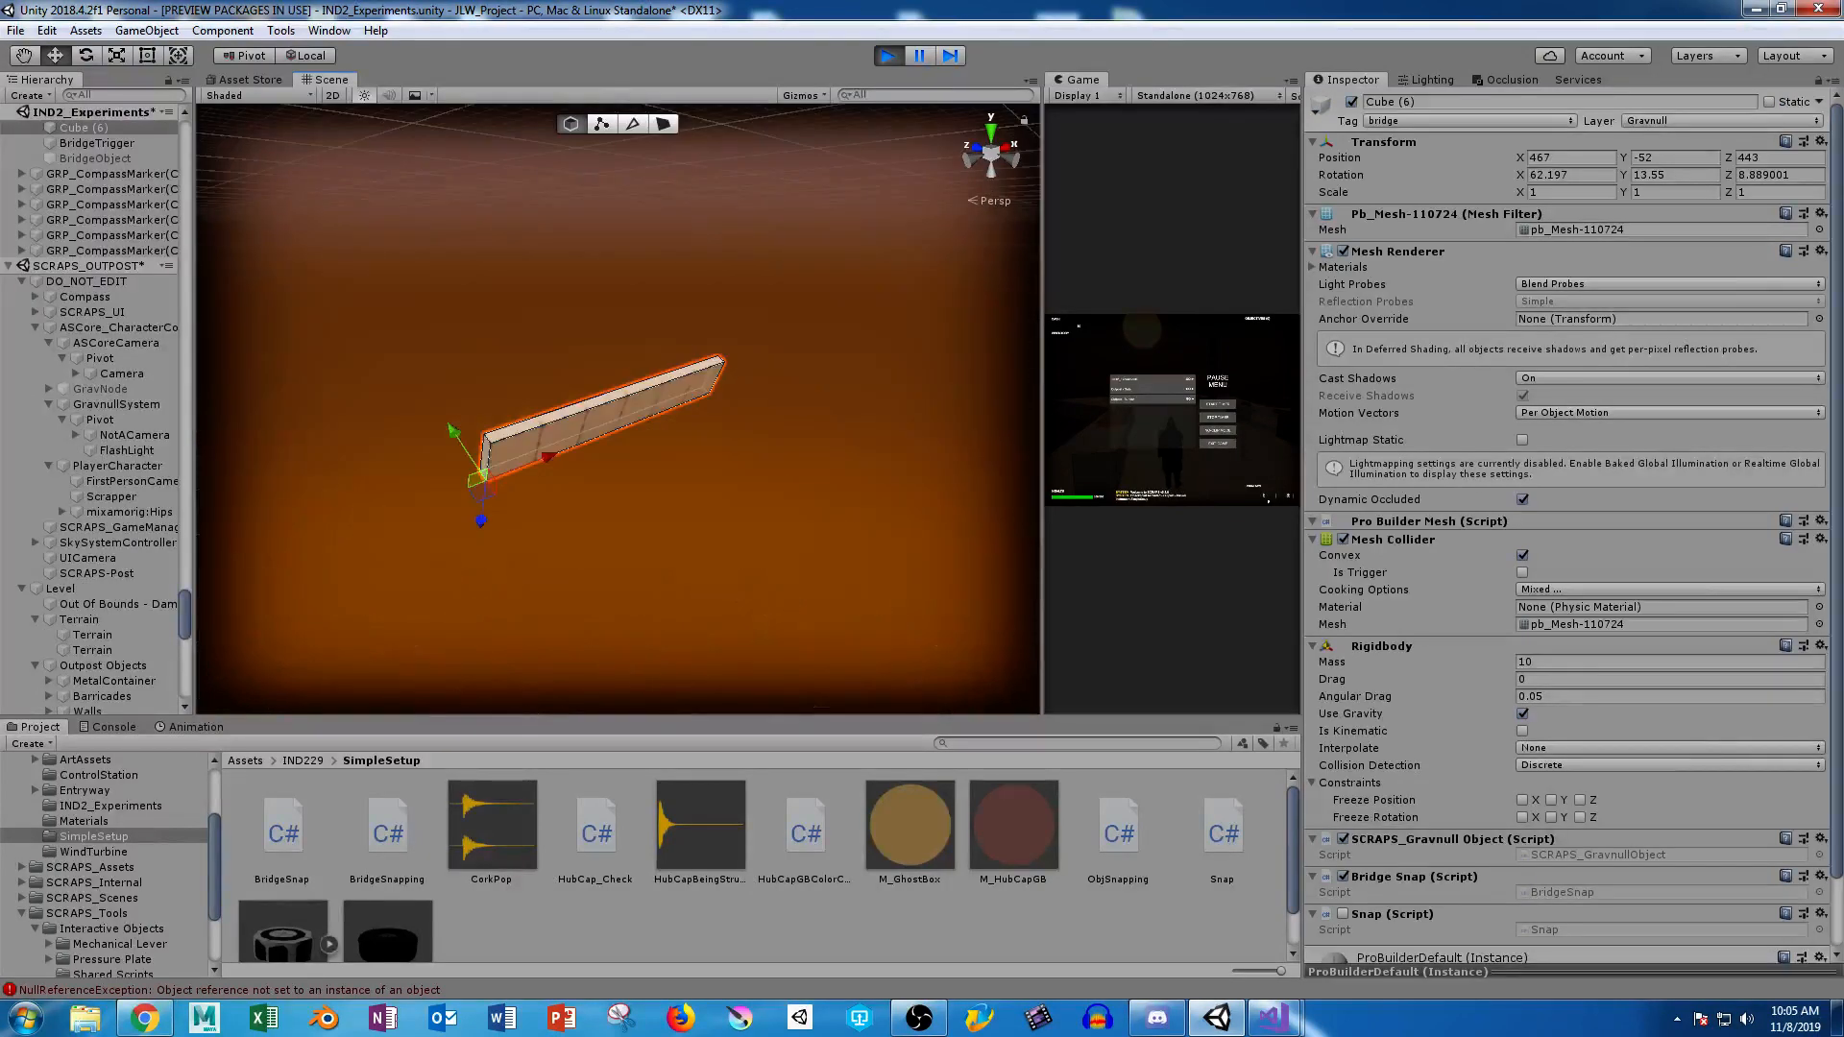
scroll(538, 356, "down", 5, "alt")
left_click_drag(480, 345, 922, 499, "alt")
scroll(922, 500, "down", 14, "alt")
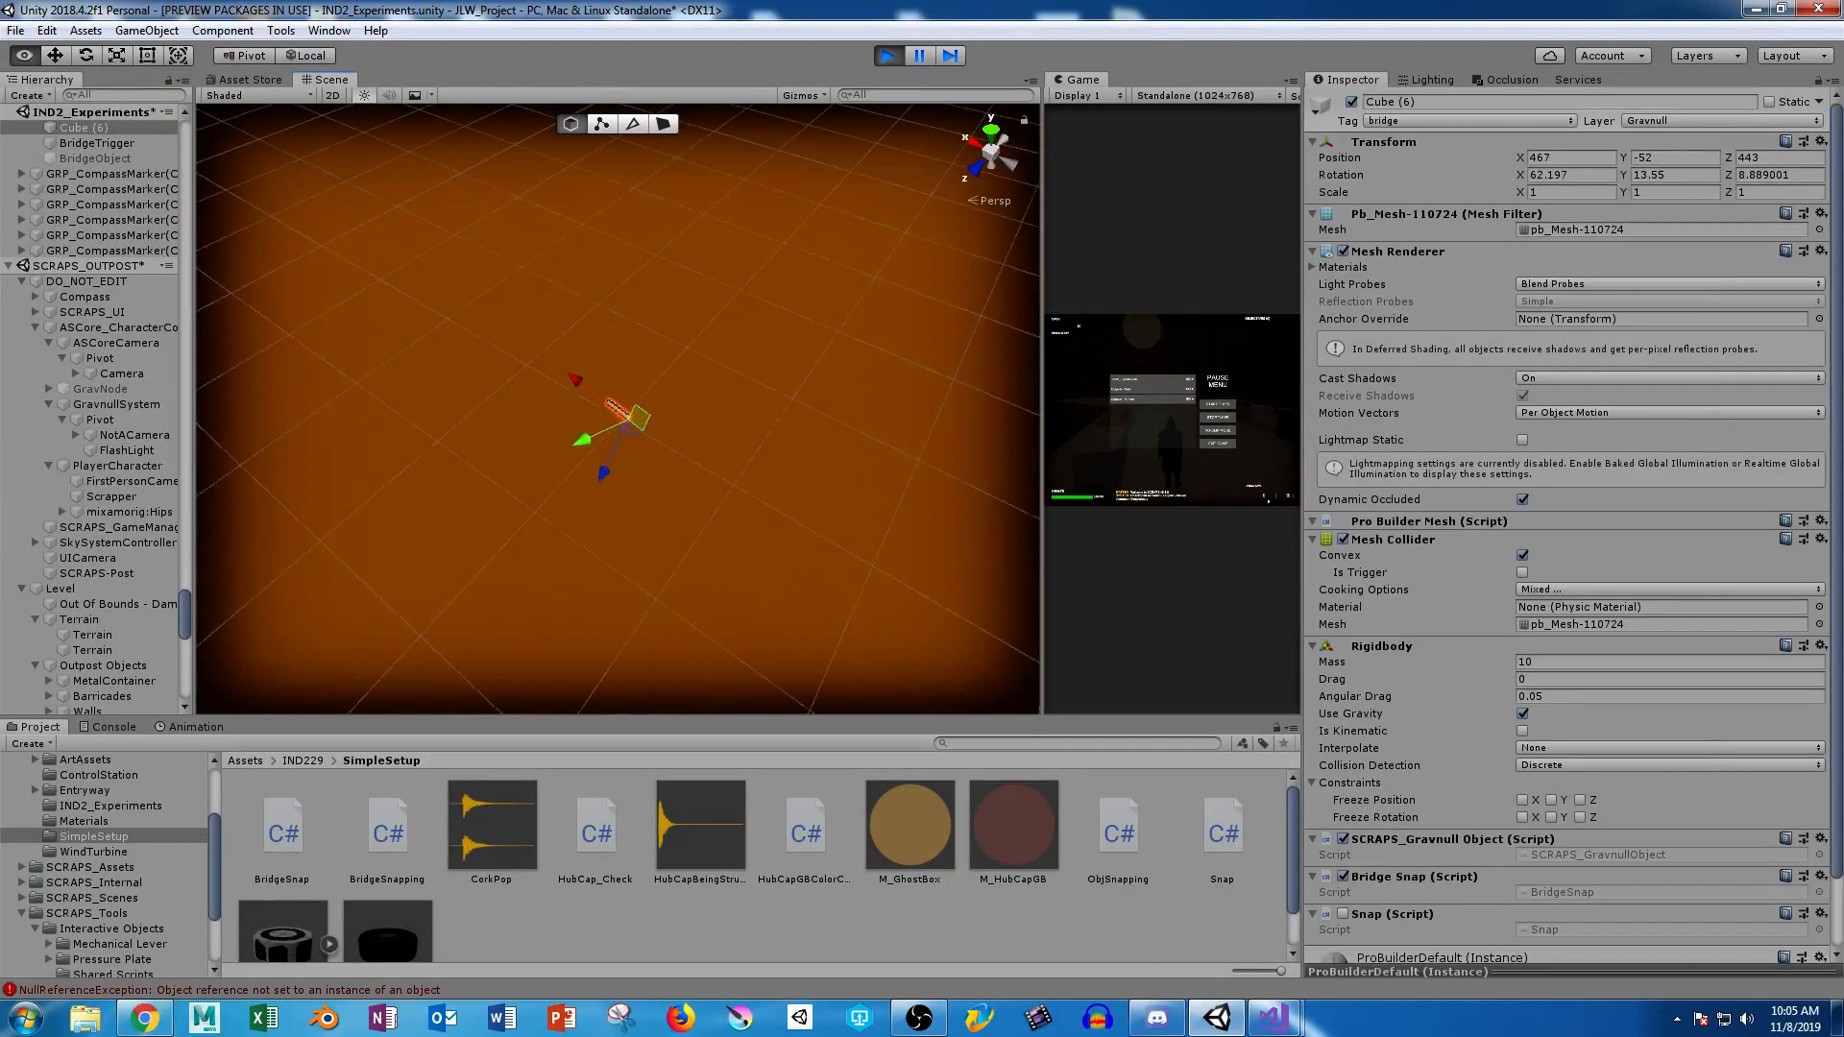
scroll(618, 408, "down", 18, "alt")
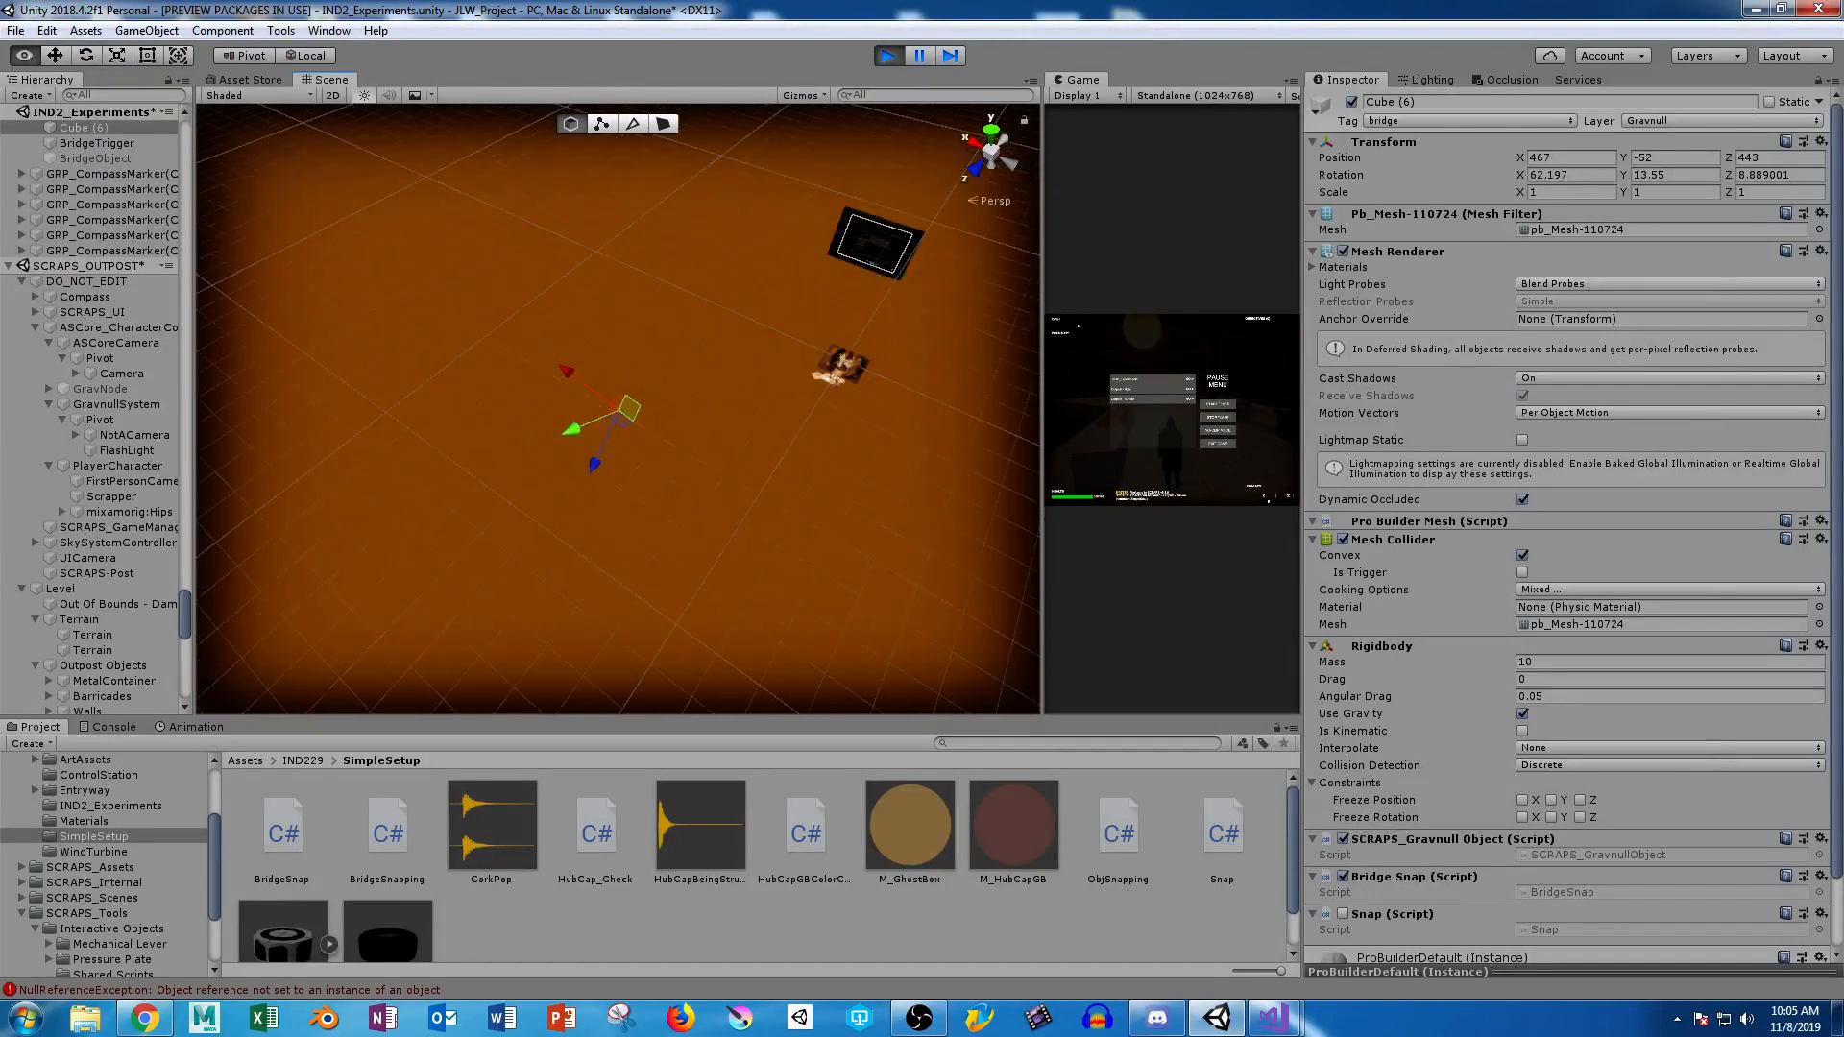
middle_click_drag(630, 408, 594, 441)
left_click_drag(637, 442, 548, 201)
middle_click_drag(768, 425, 576, 310)
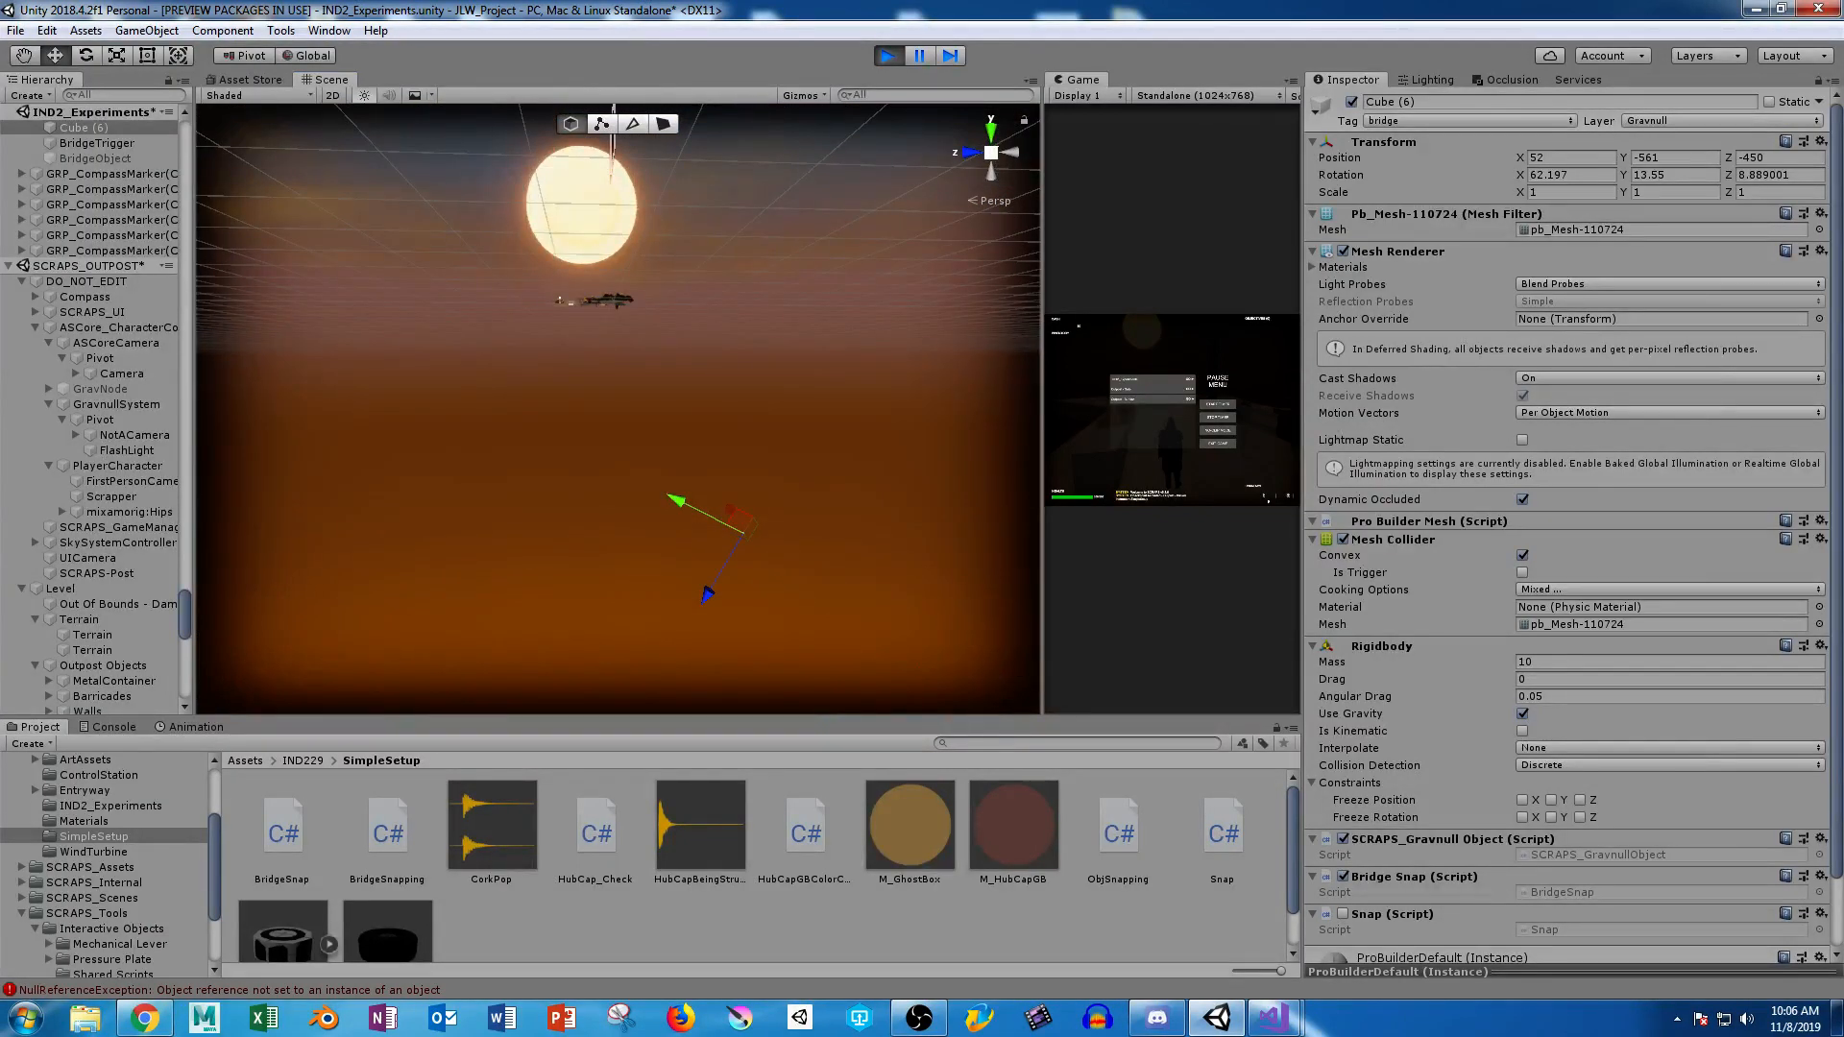
Raise Cube (6) to about Y 42 and move it beside the tutorial platforms, at about X 17.74, Z -9.37.
left_click_drag(732, 522, 816, 672)
key("f")
scroll(567, 317, "down", 5)
scroll(816, 672, "down", 6)
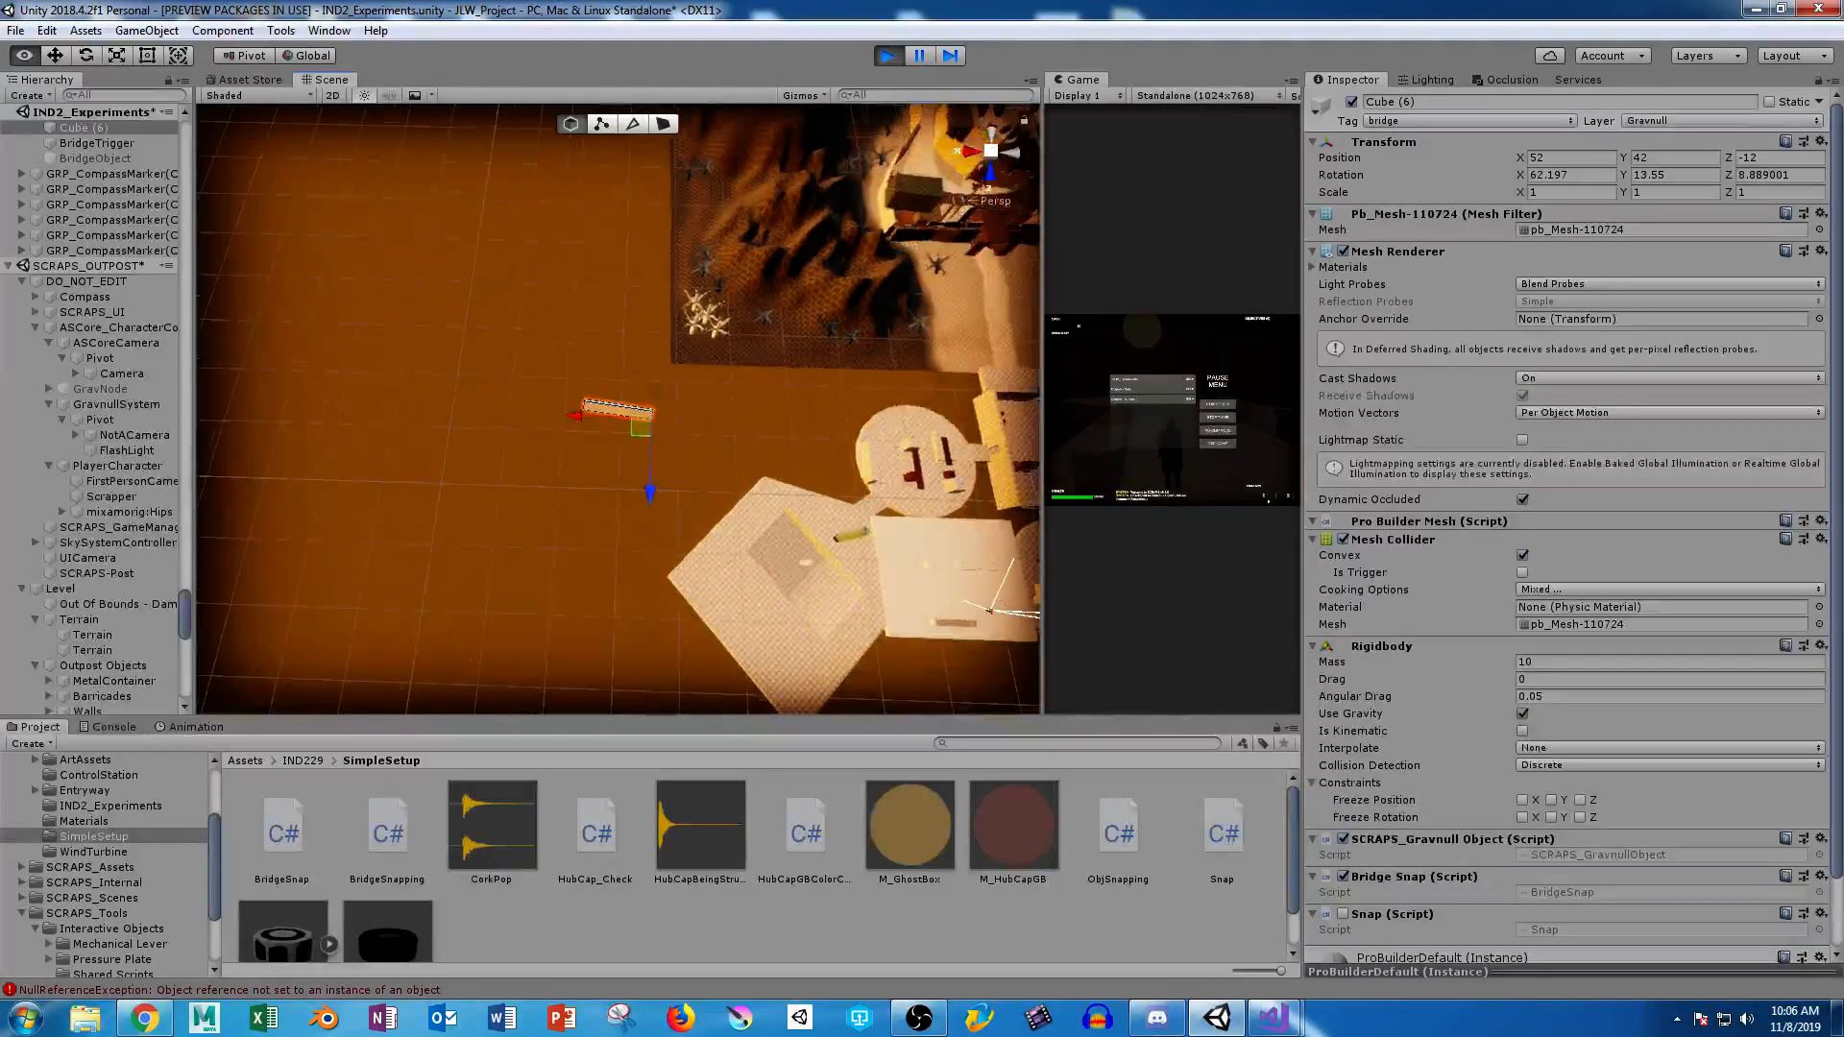
left_click_drag(642, 428, 1036, 467)
left_click_drag(817, 576, 802, 356, "alt")
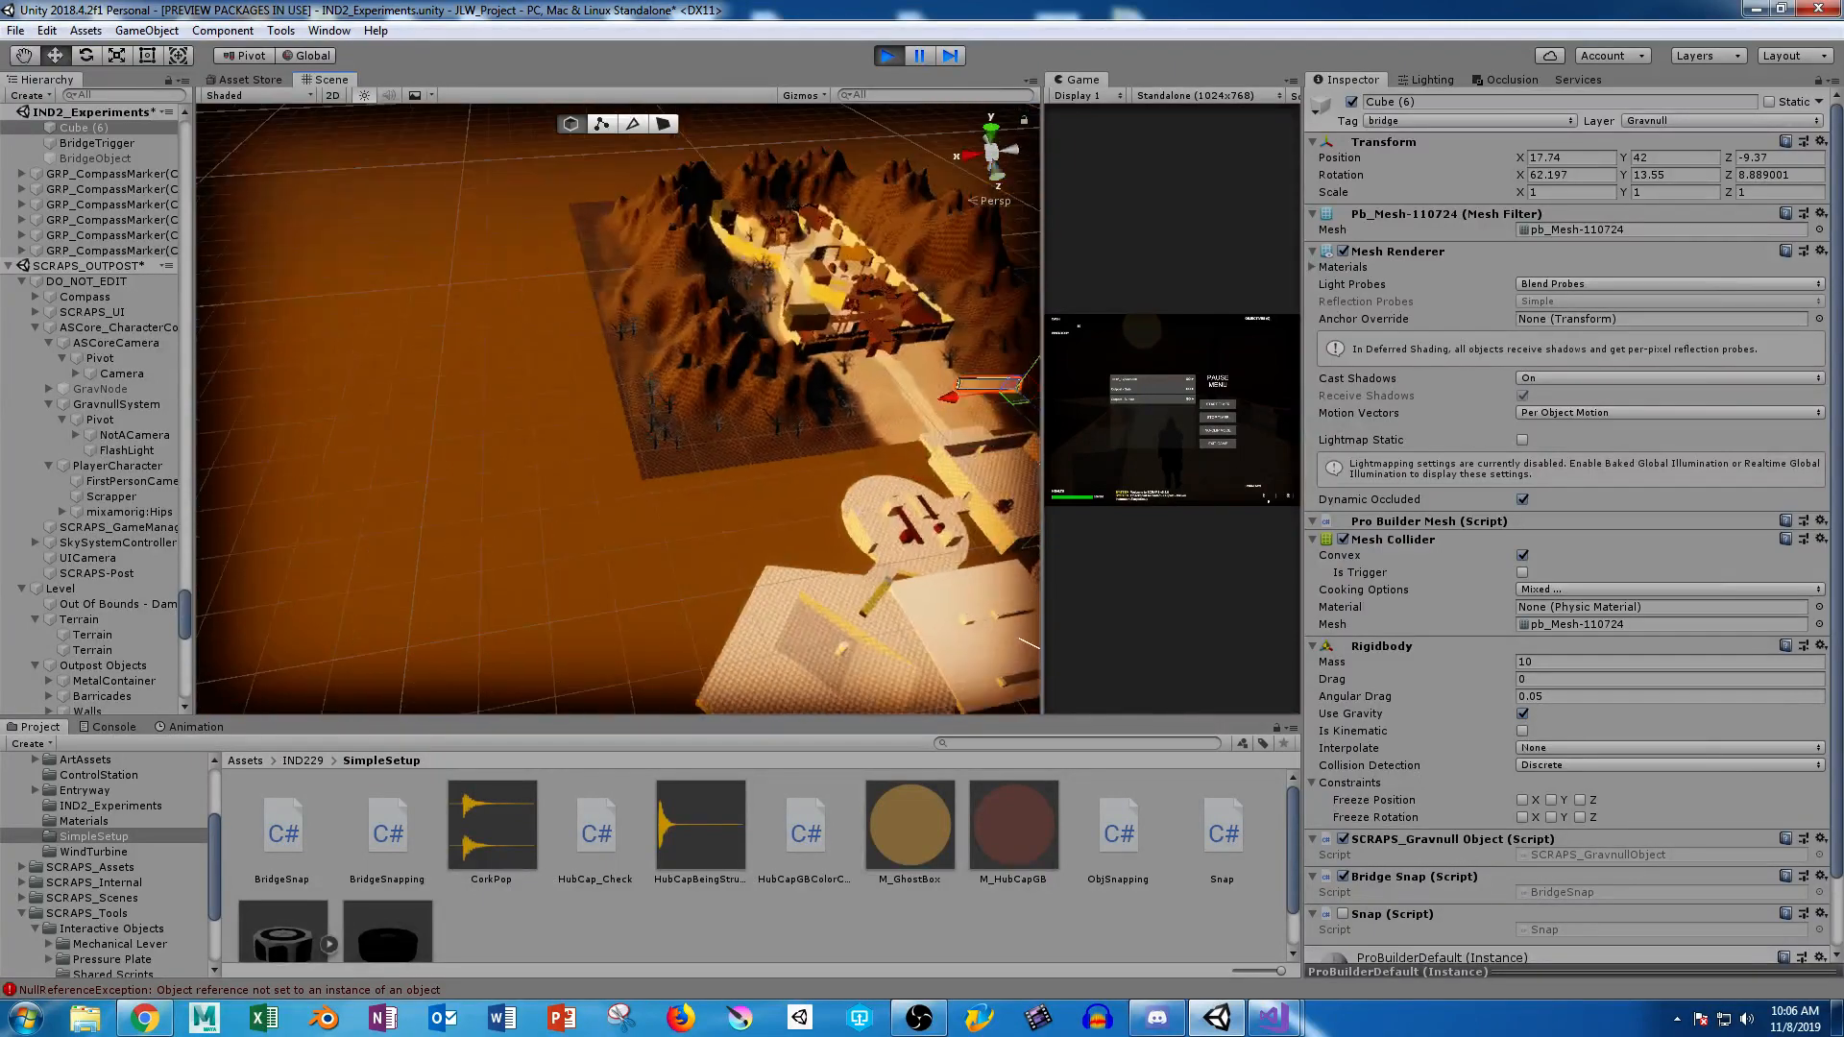
Using the Top view, place Cube (6) above the tutorial bridge platform at about X -3.3, Z 0.6.
left_click(992, 129)
scroll(538, 403, "down", 3)
middle_click_drag(538, 403, 862, 471)
left_click_drag(844, 465, 661, 382)
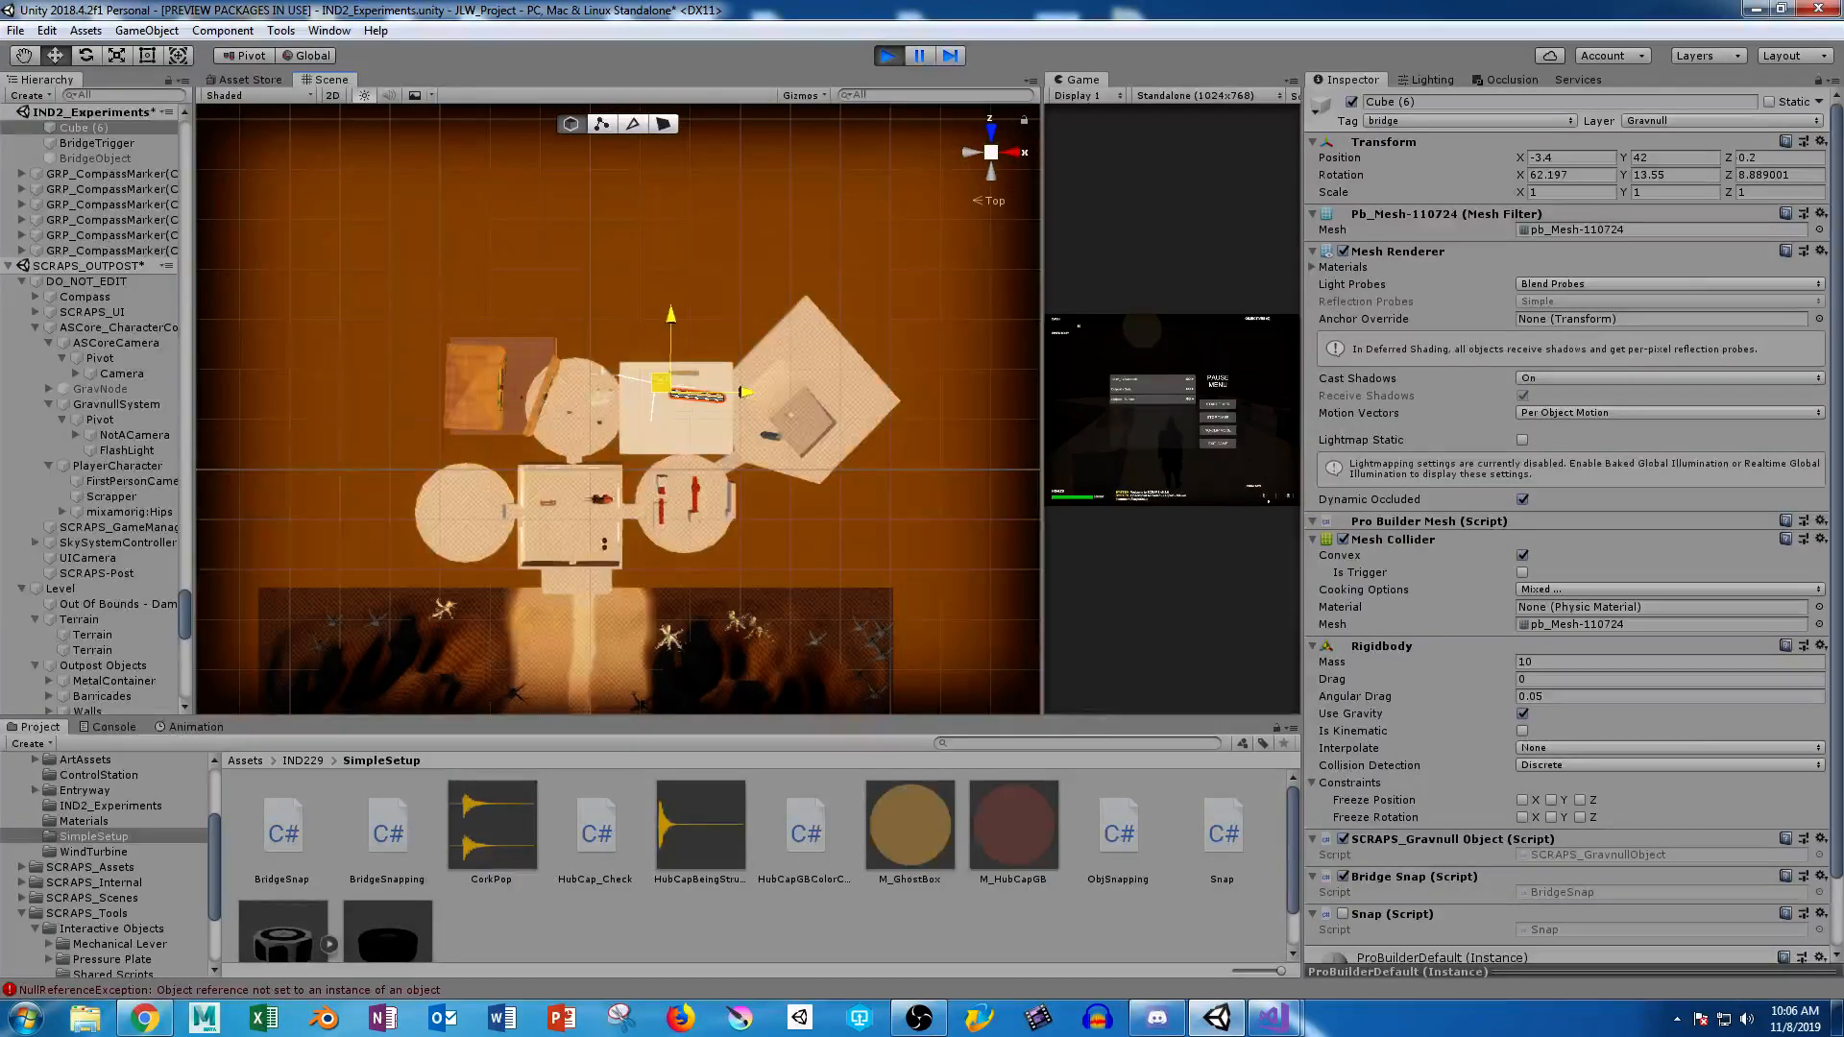
scroll(663, 386, "up", 3)
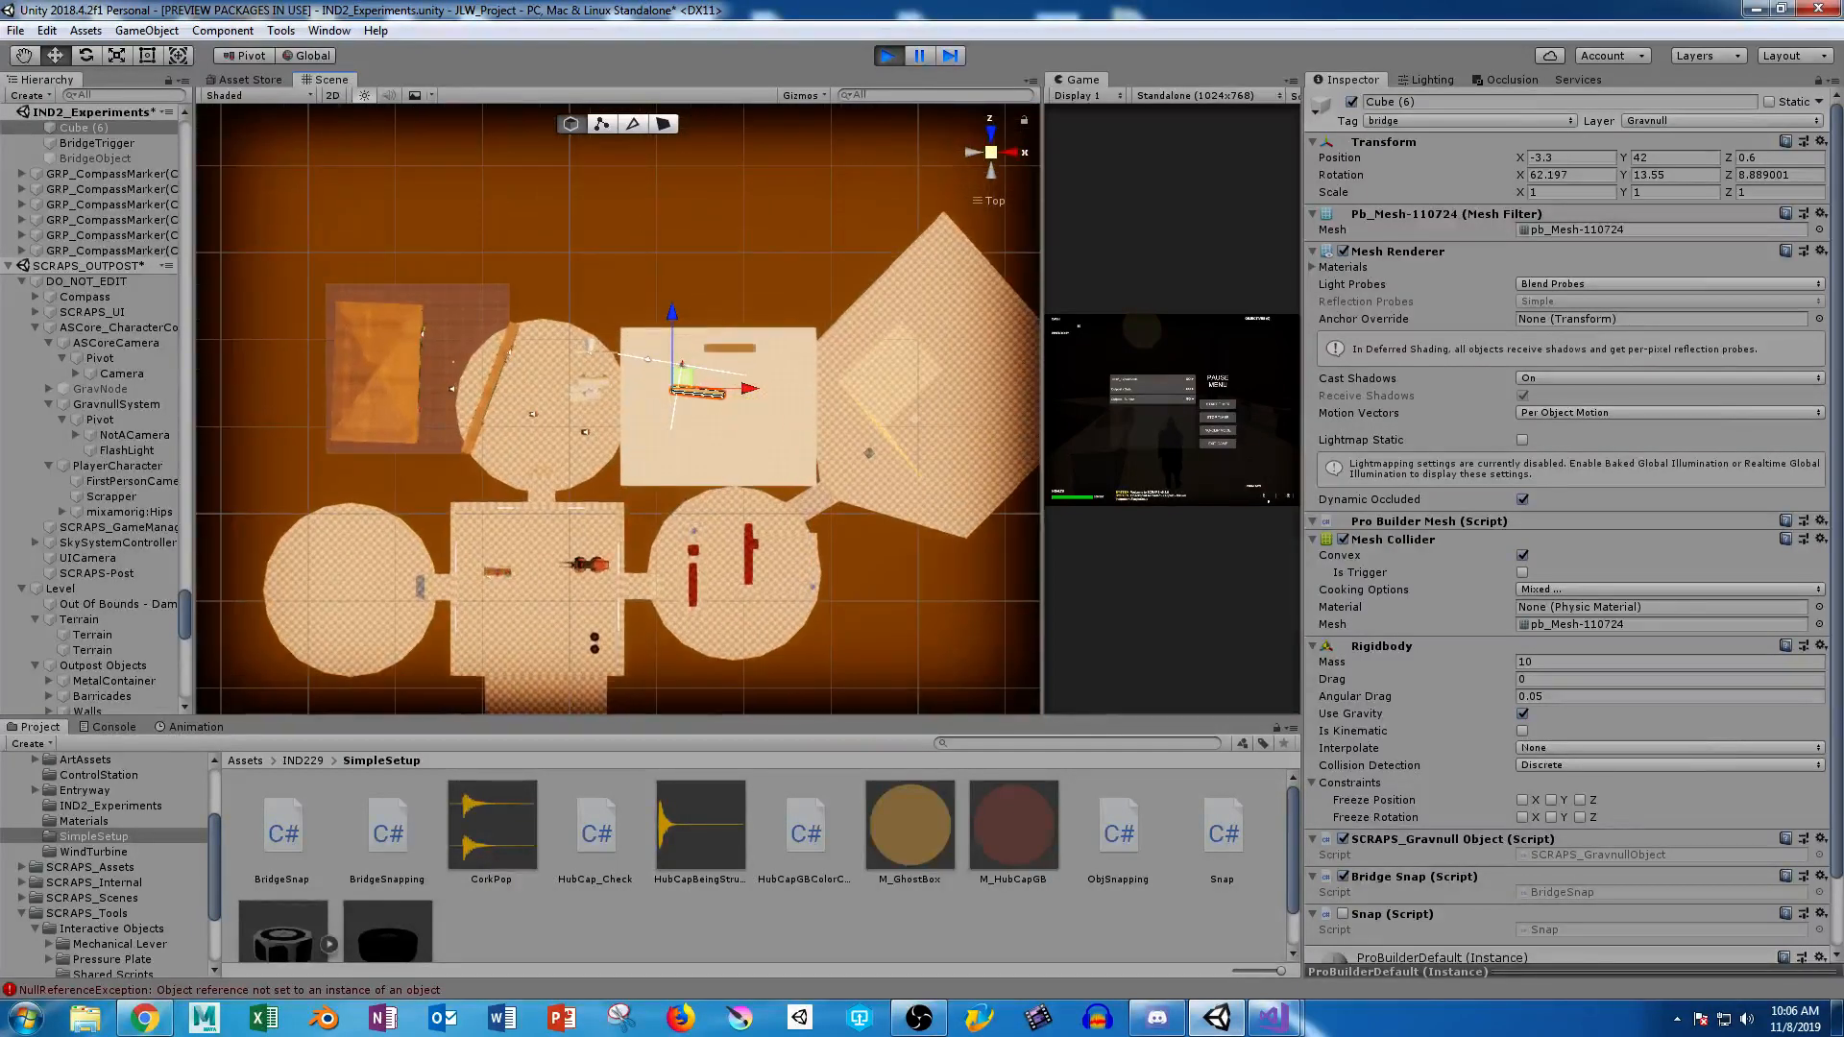
left_click(991, 153)
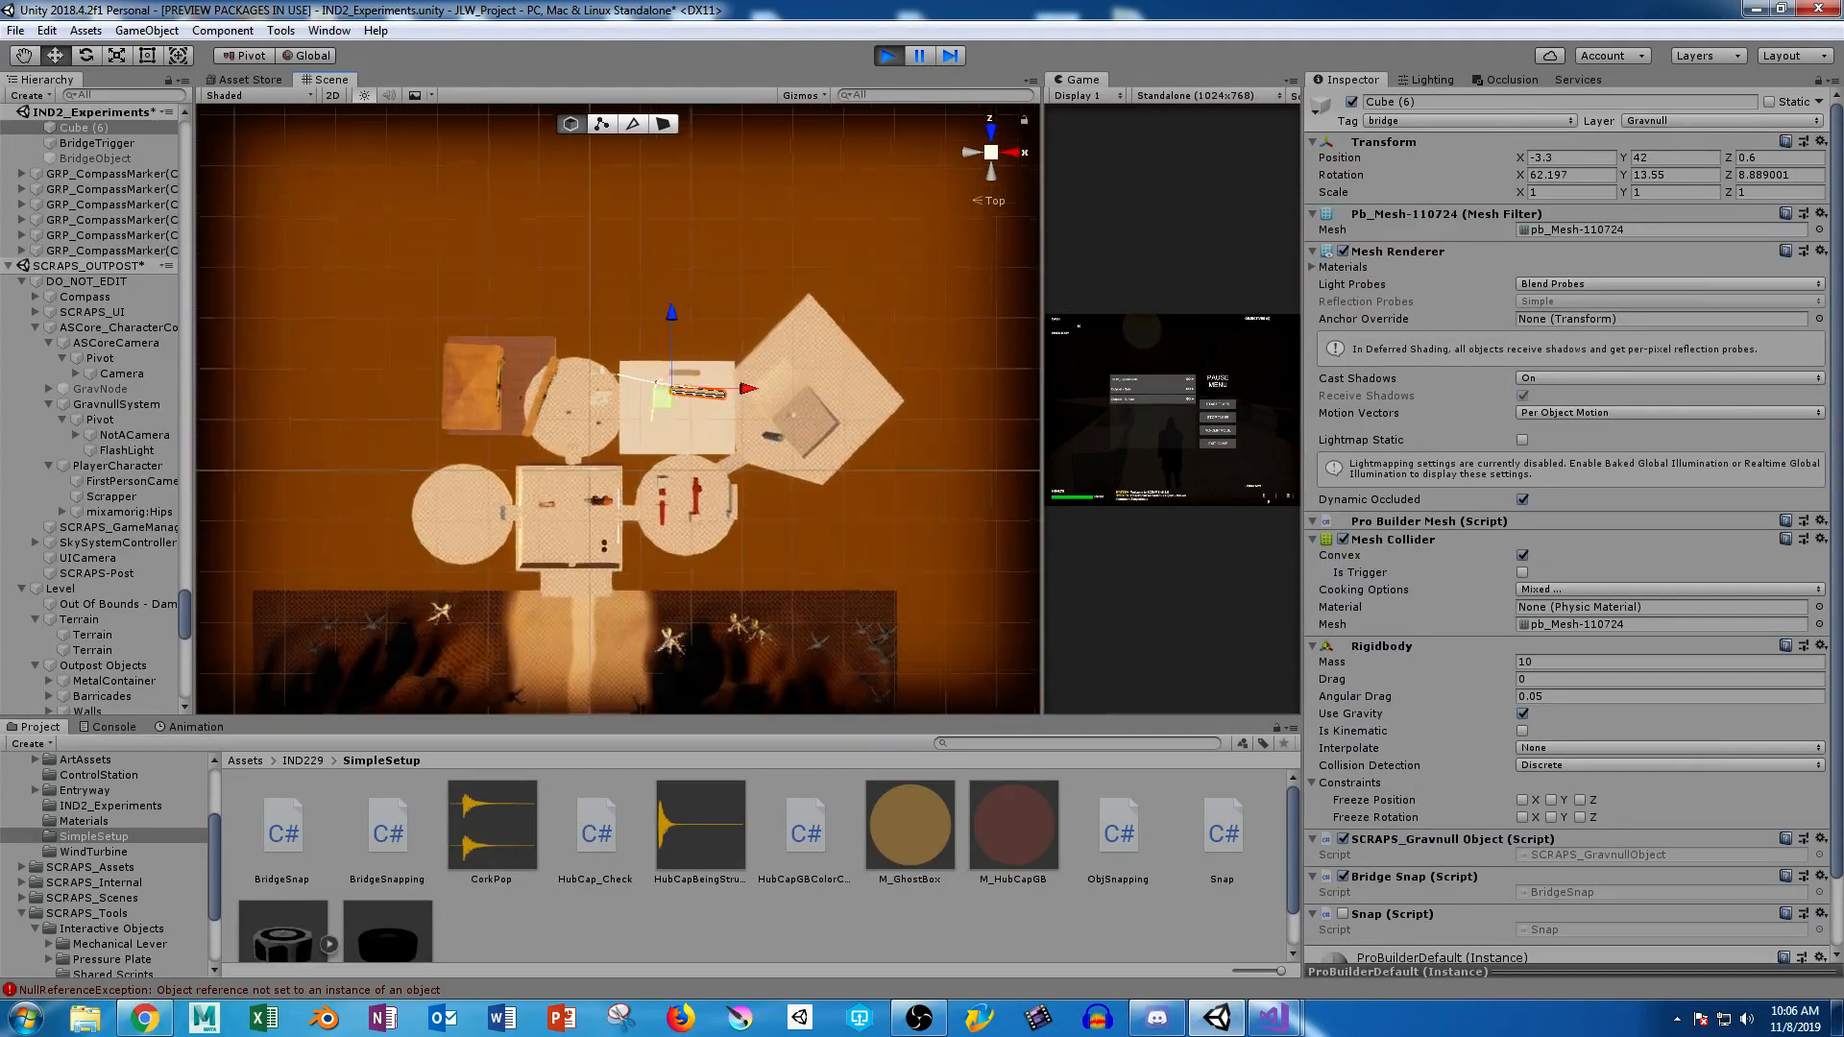
left_click_drag(730, 404, 927, 240, "alt")
Enlarge the Game view, resume the game to check for the repositioned block, and fast travel to IND2_Experiments.
left_click_drag(1043, 384, 302, 385)
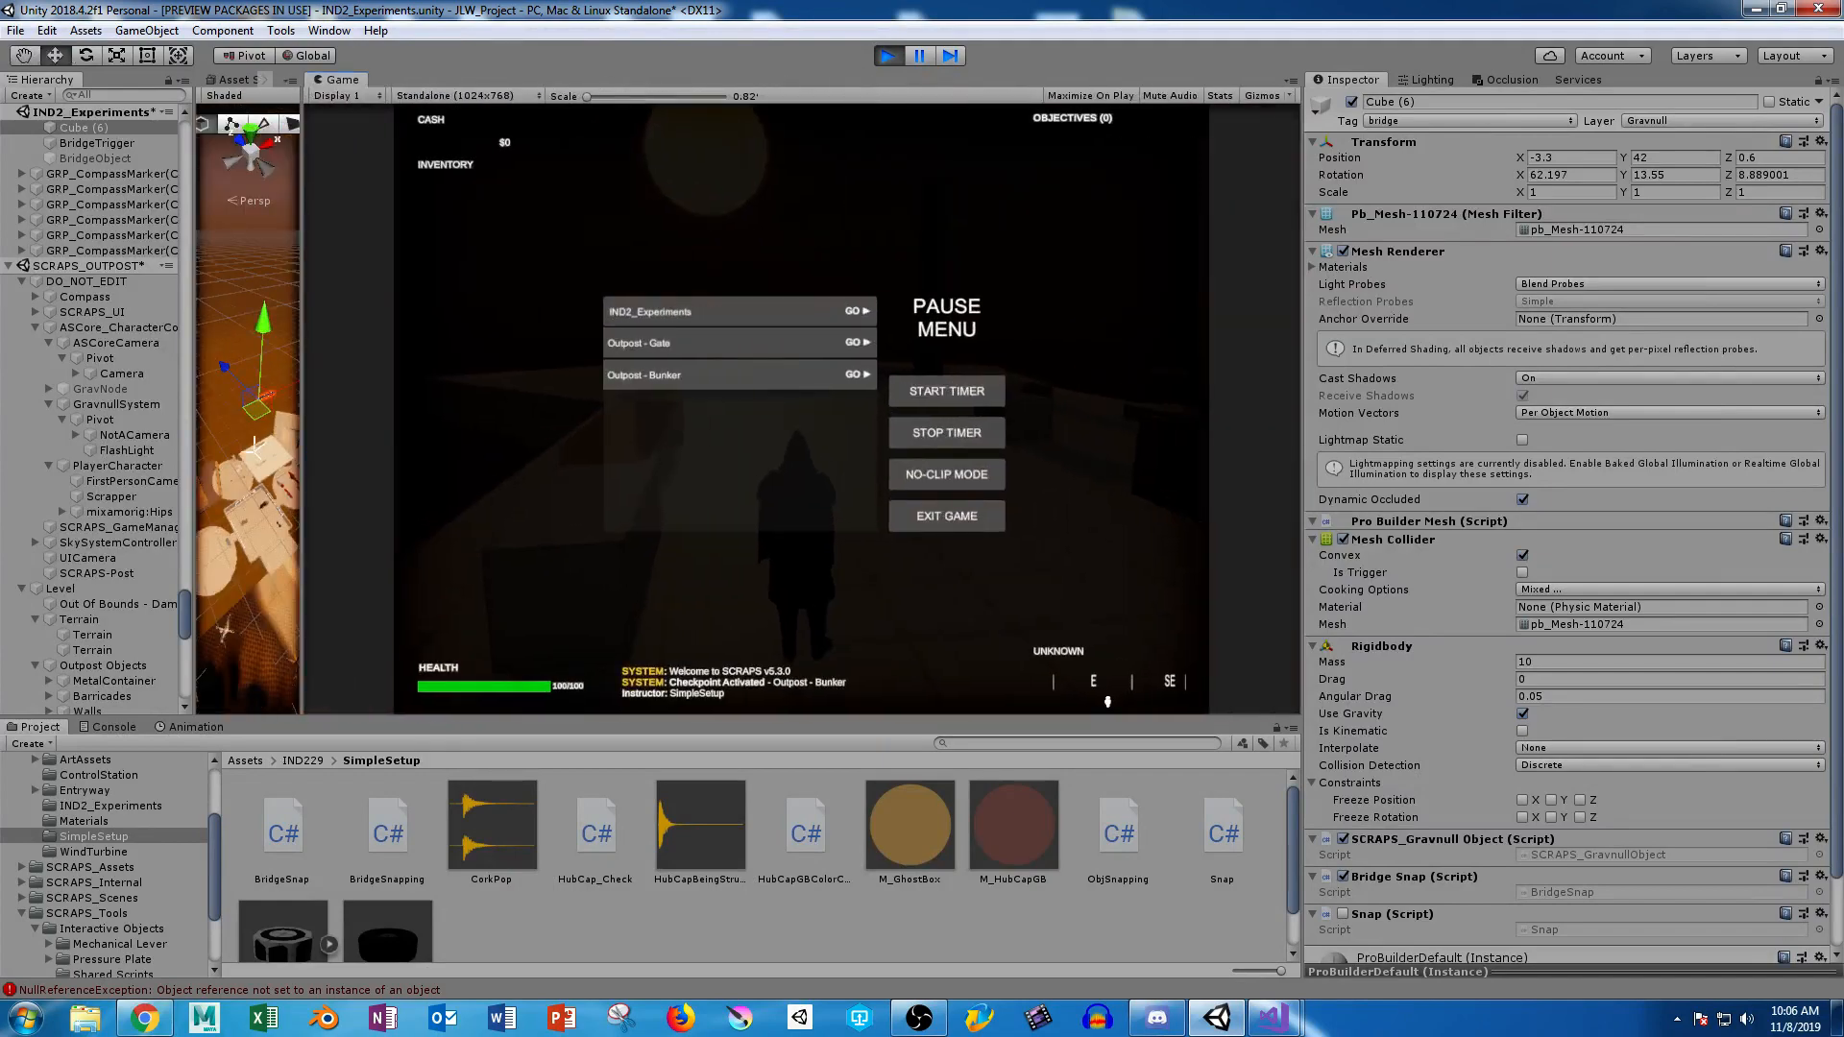
key("Escape")
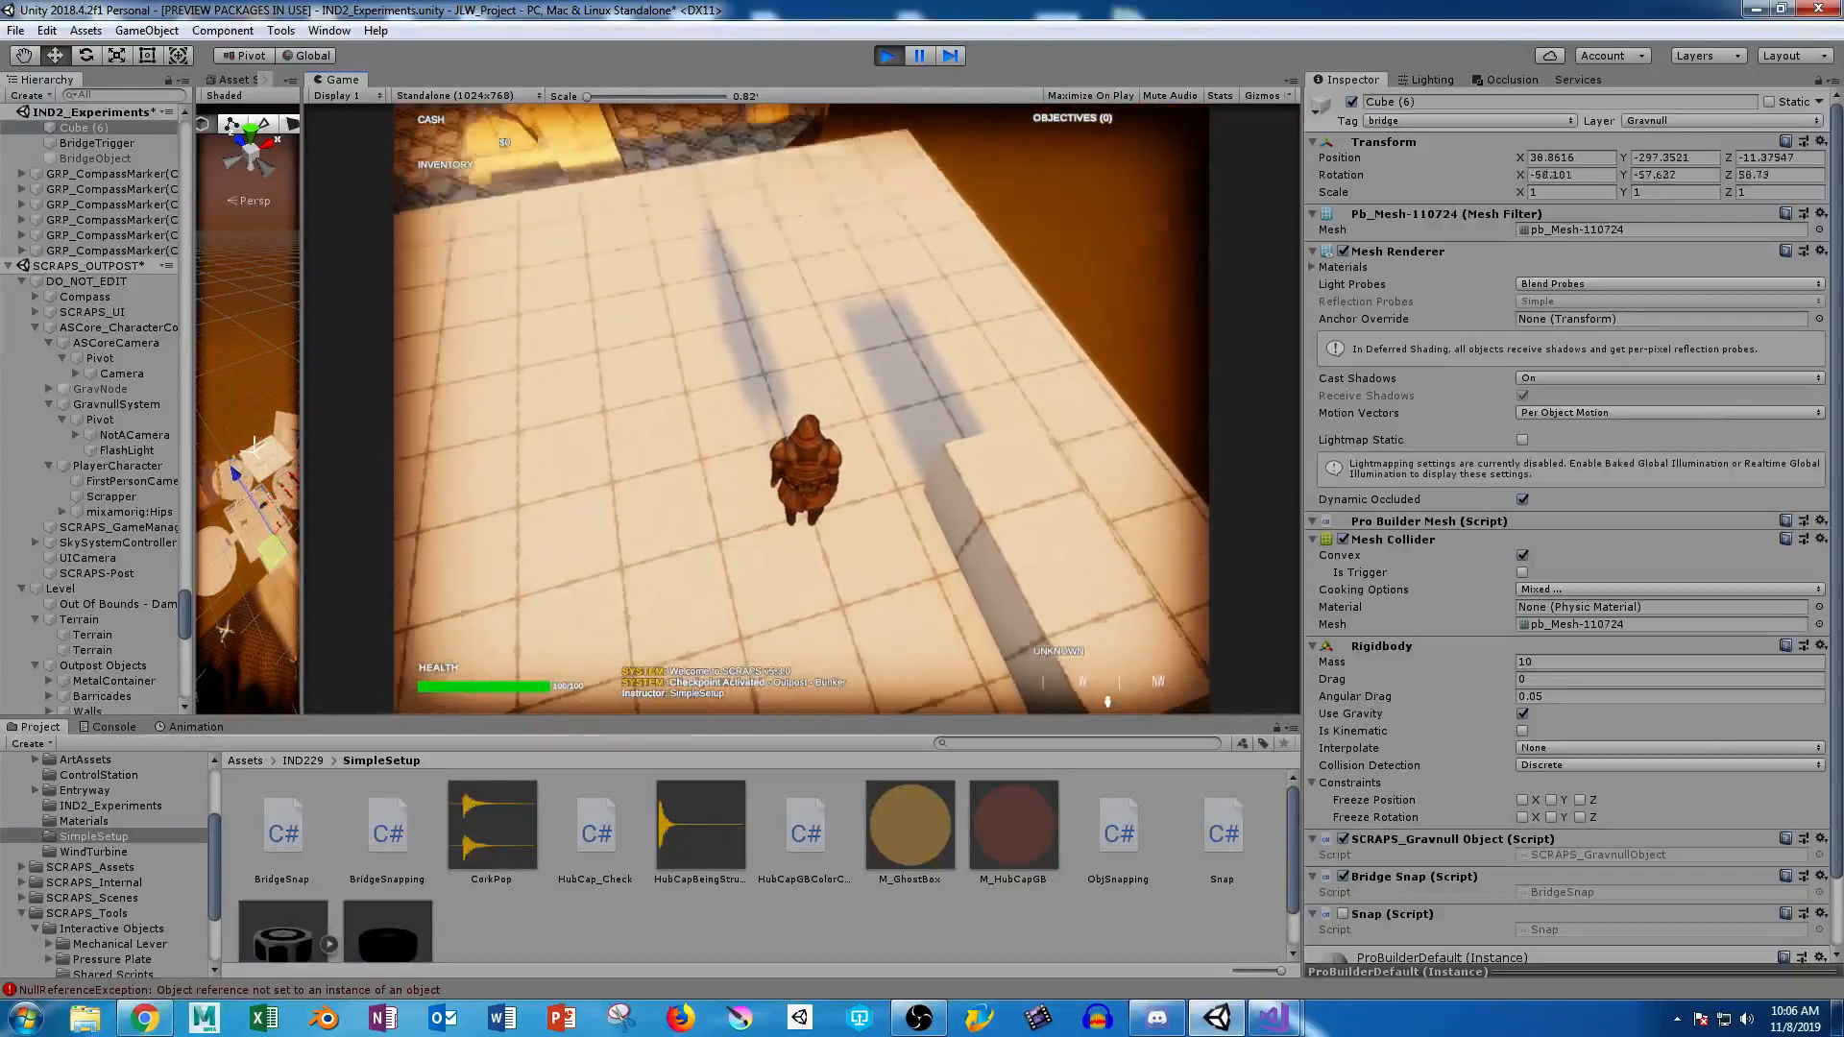
key("Escape")
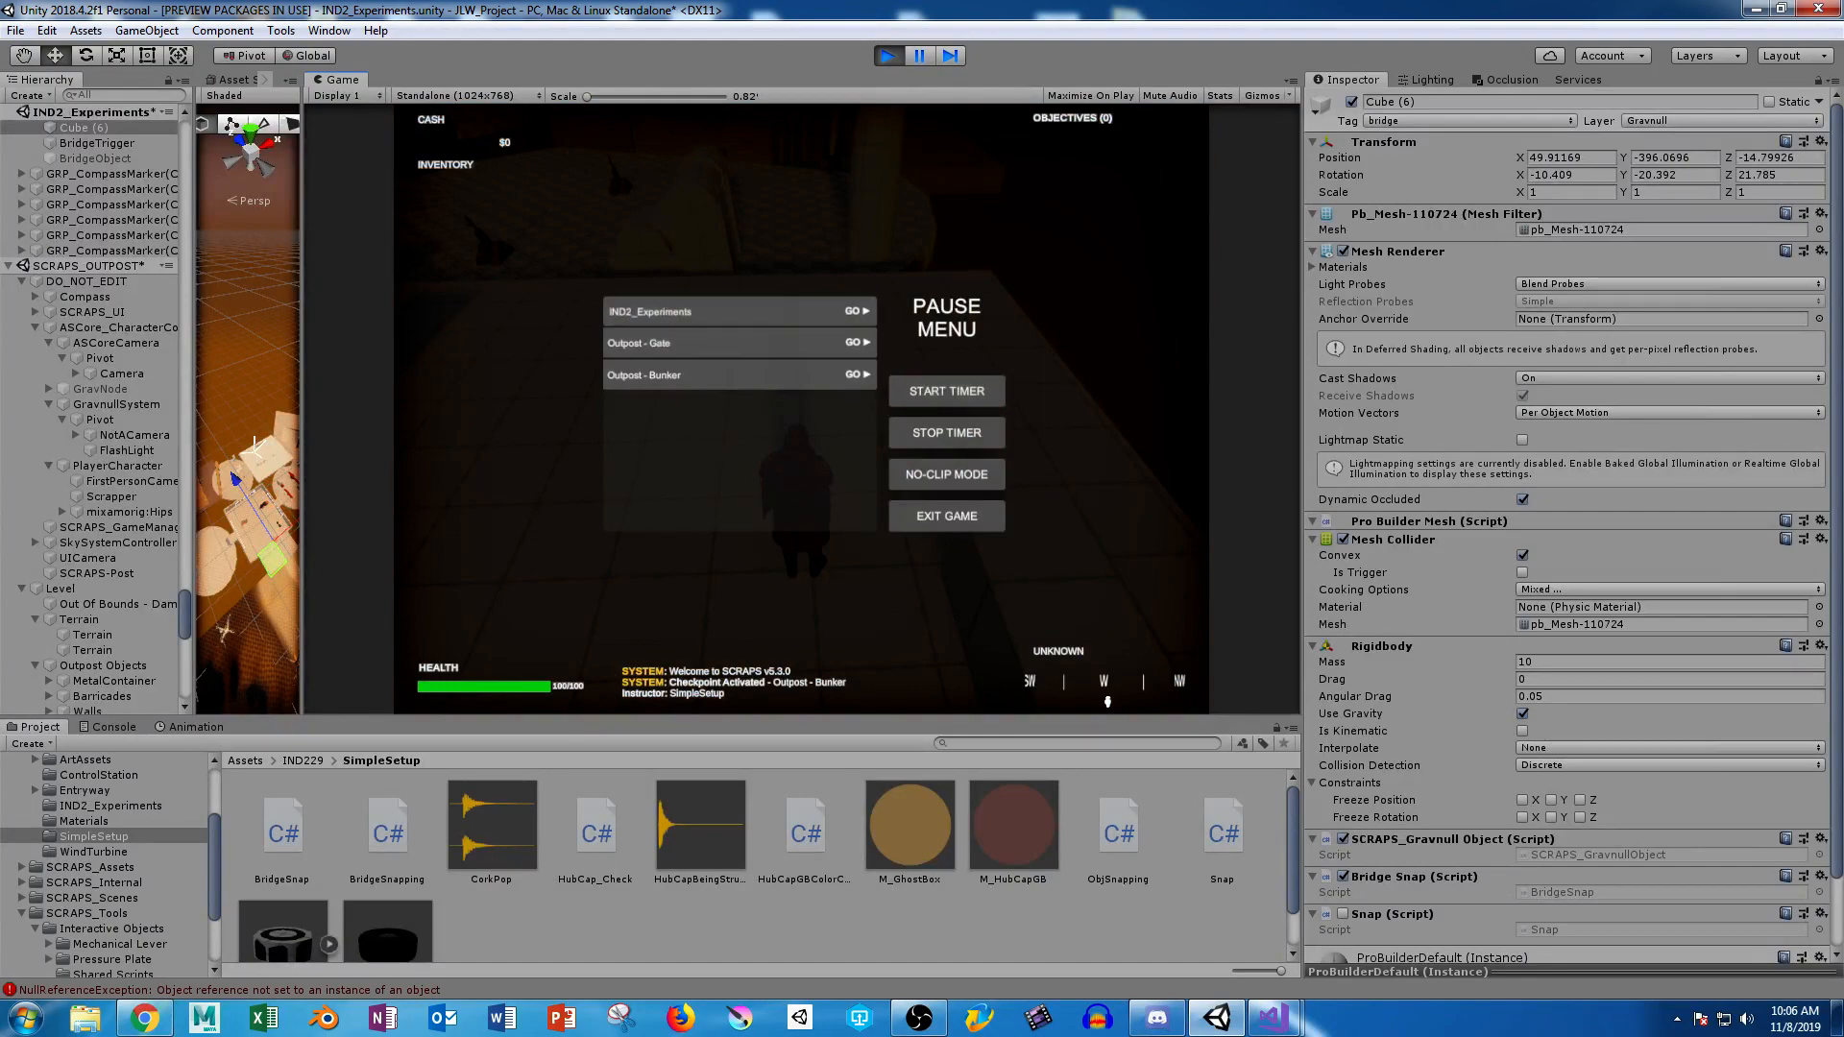
left_click(846, 312)
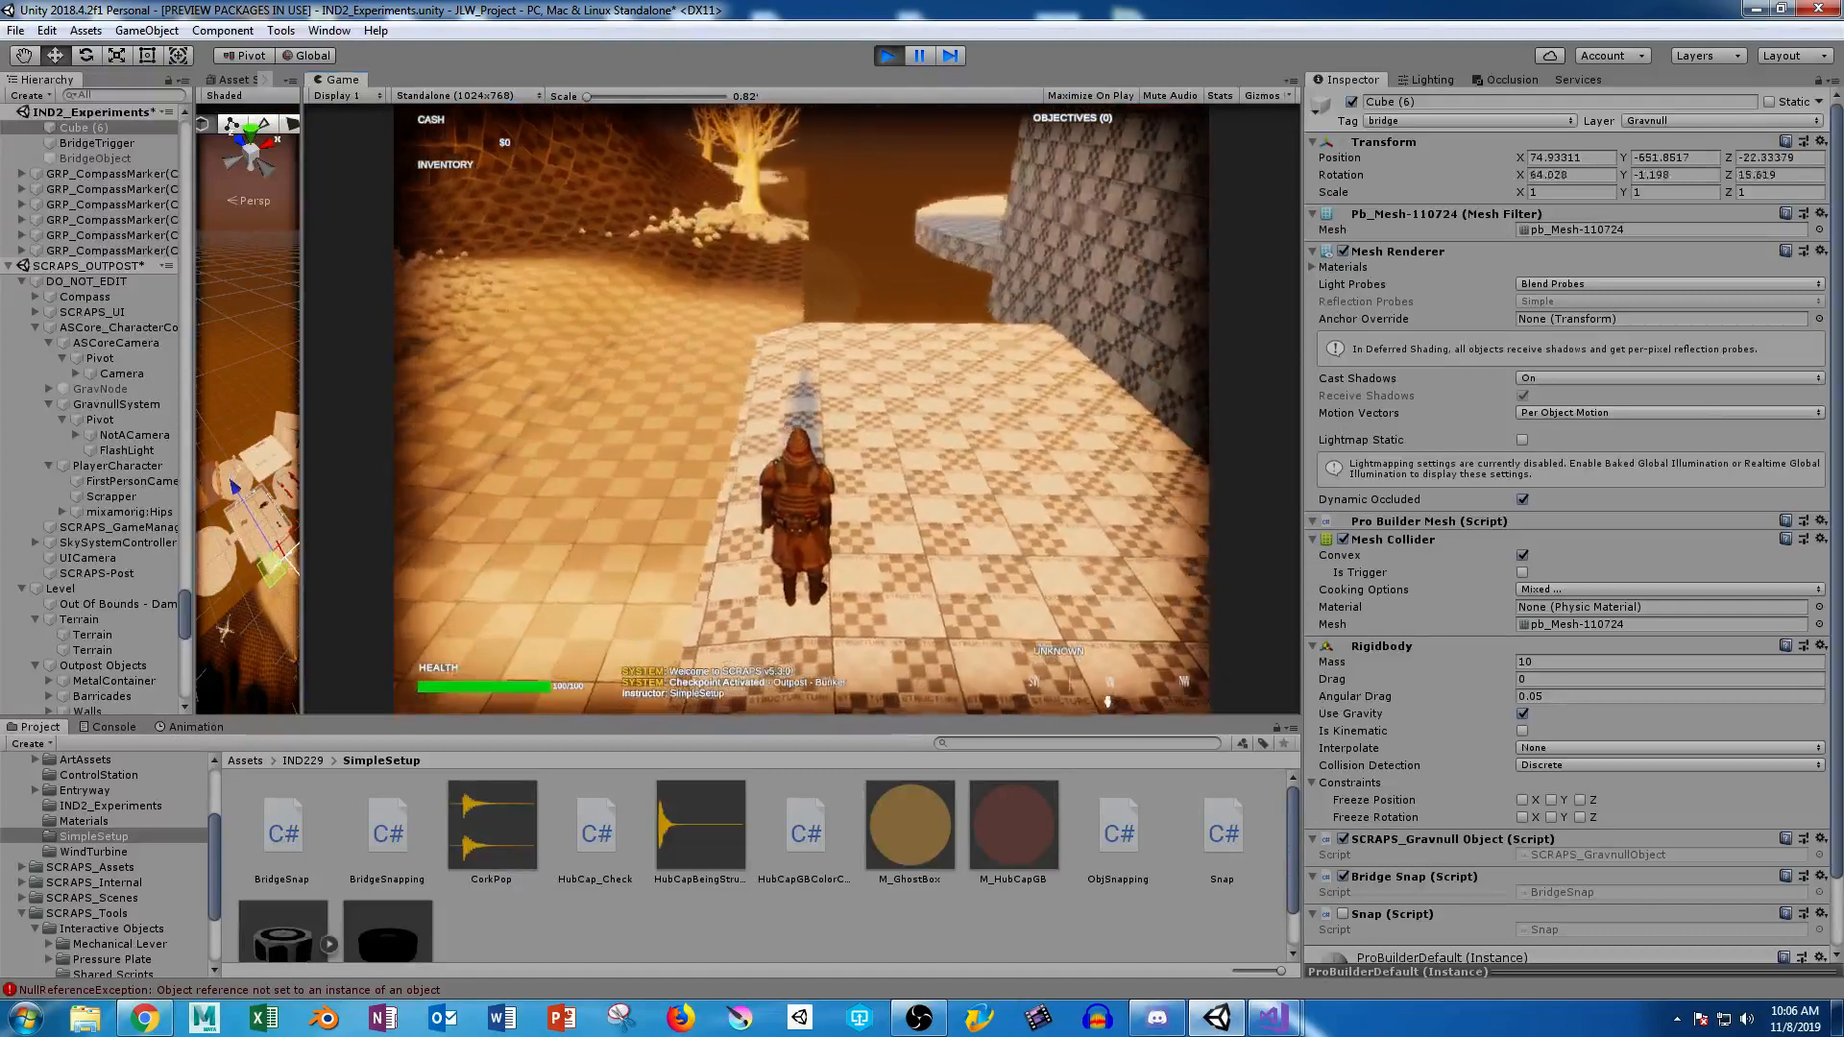
Restart play mode to reset the bridge block and fast travel to IND2_Experiments from the pause menu.
key("ctrl+p")
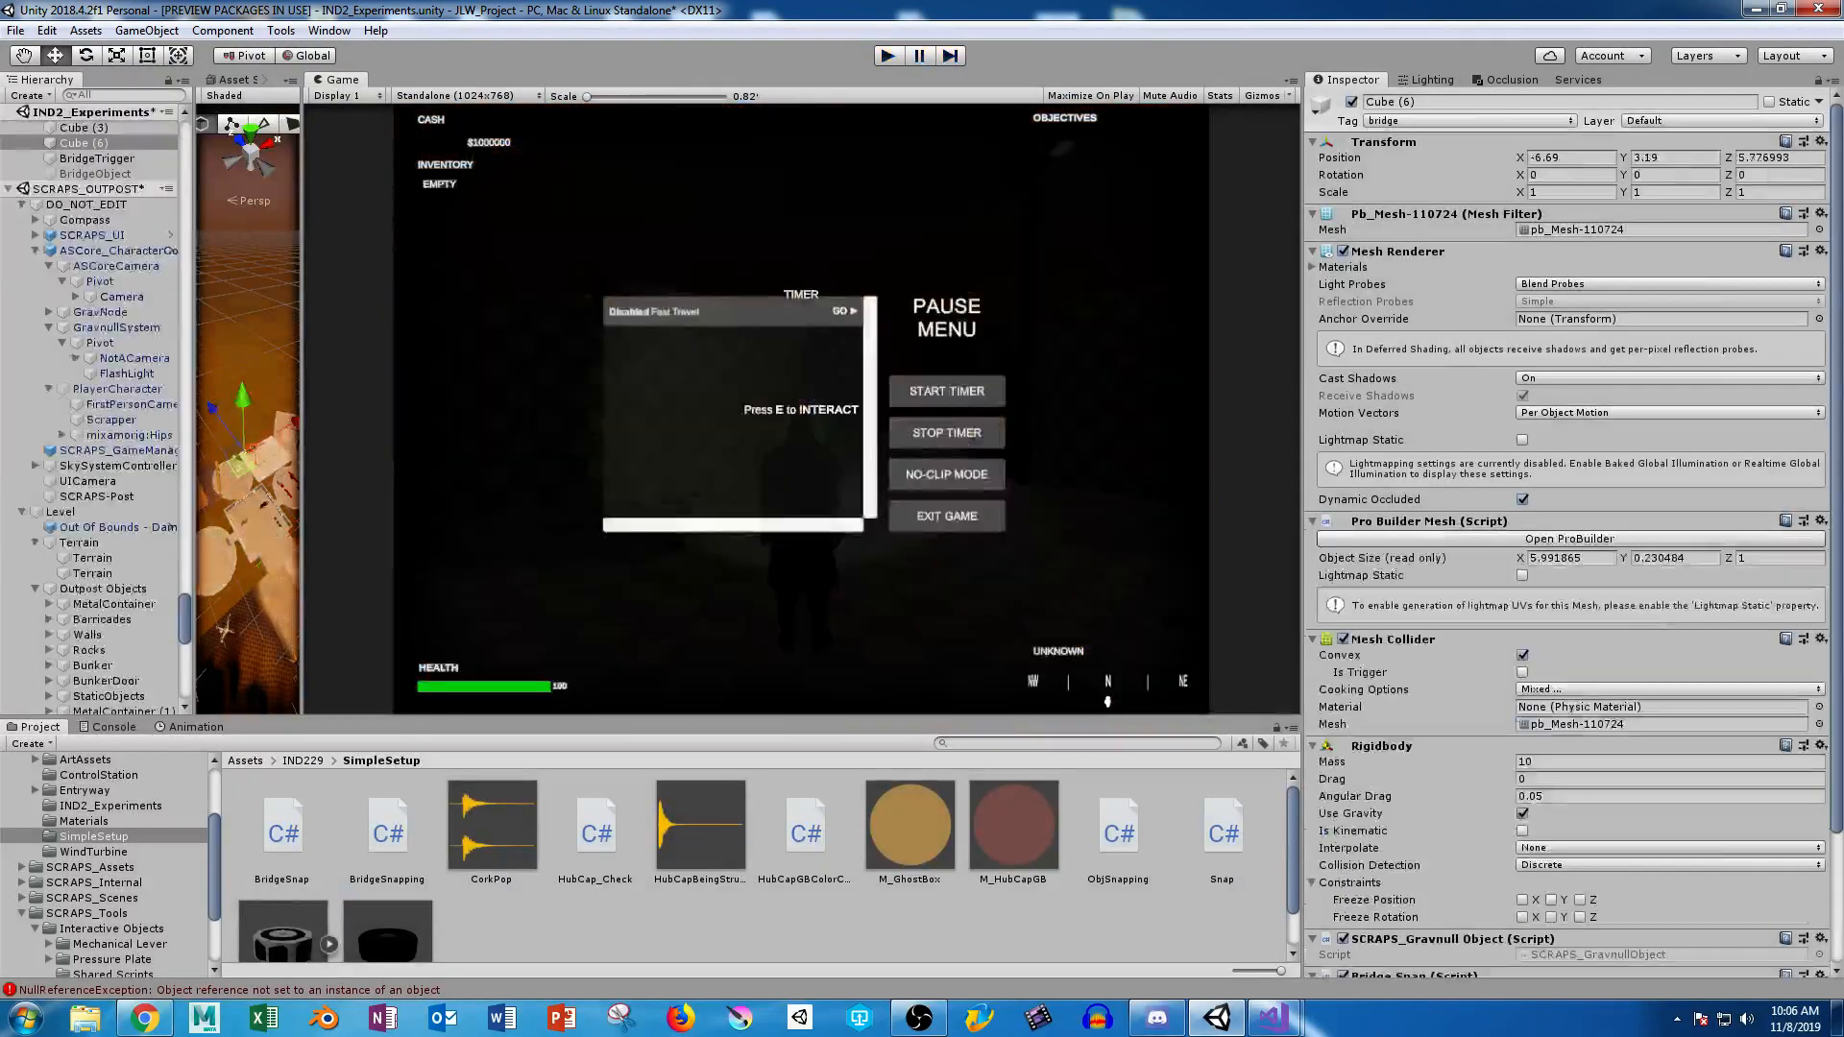
left_click(887, 56)
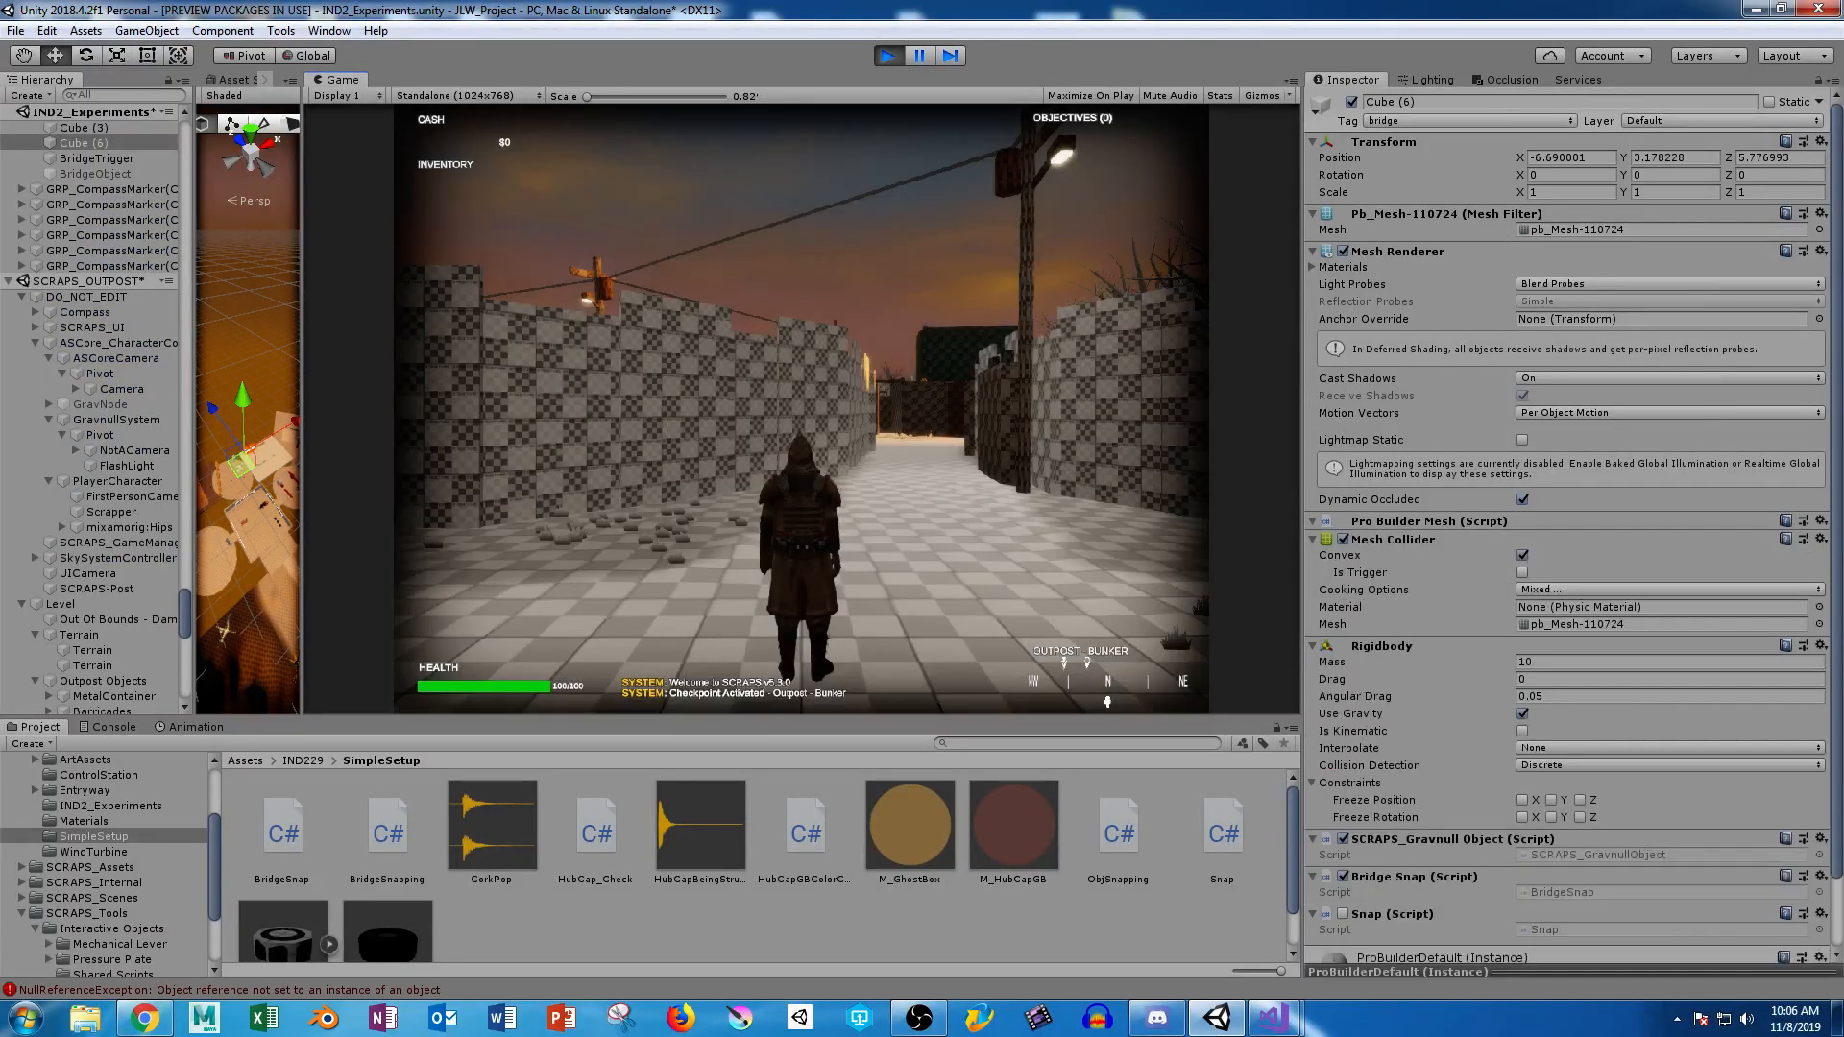
key("Escape")
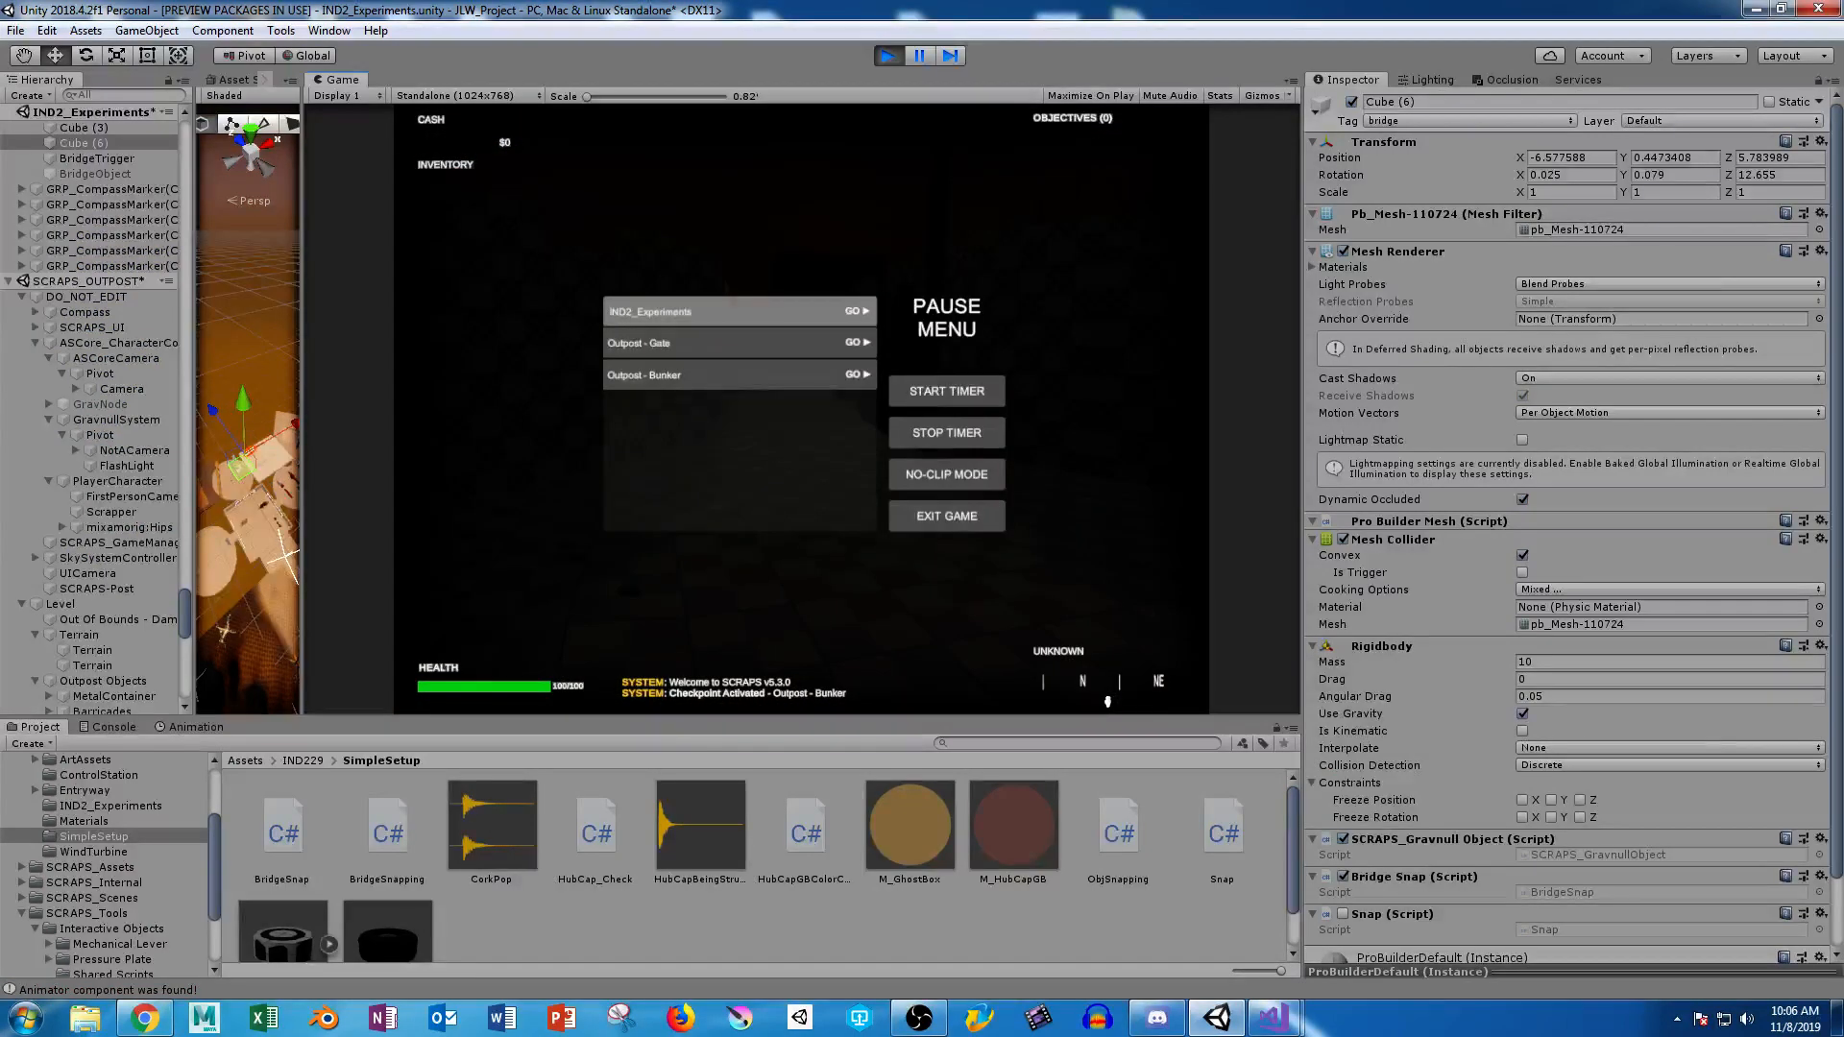
left_click(740, 312)
Run the character through the walled tire room and past the red beams to the tutorial bridge platform.
key("w")
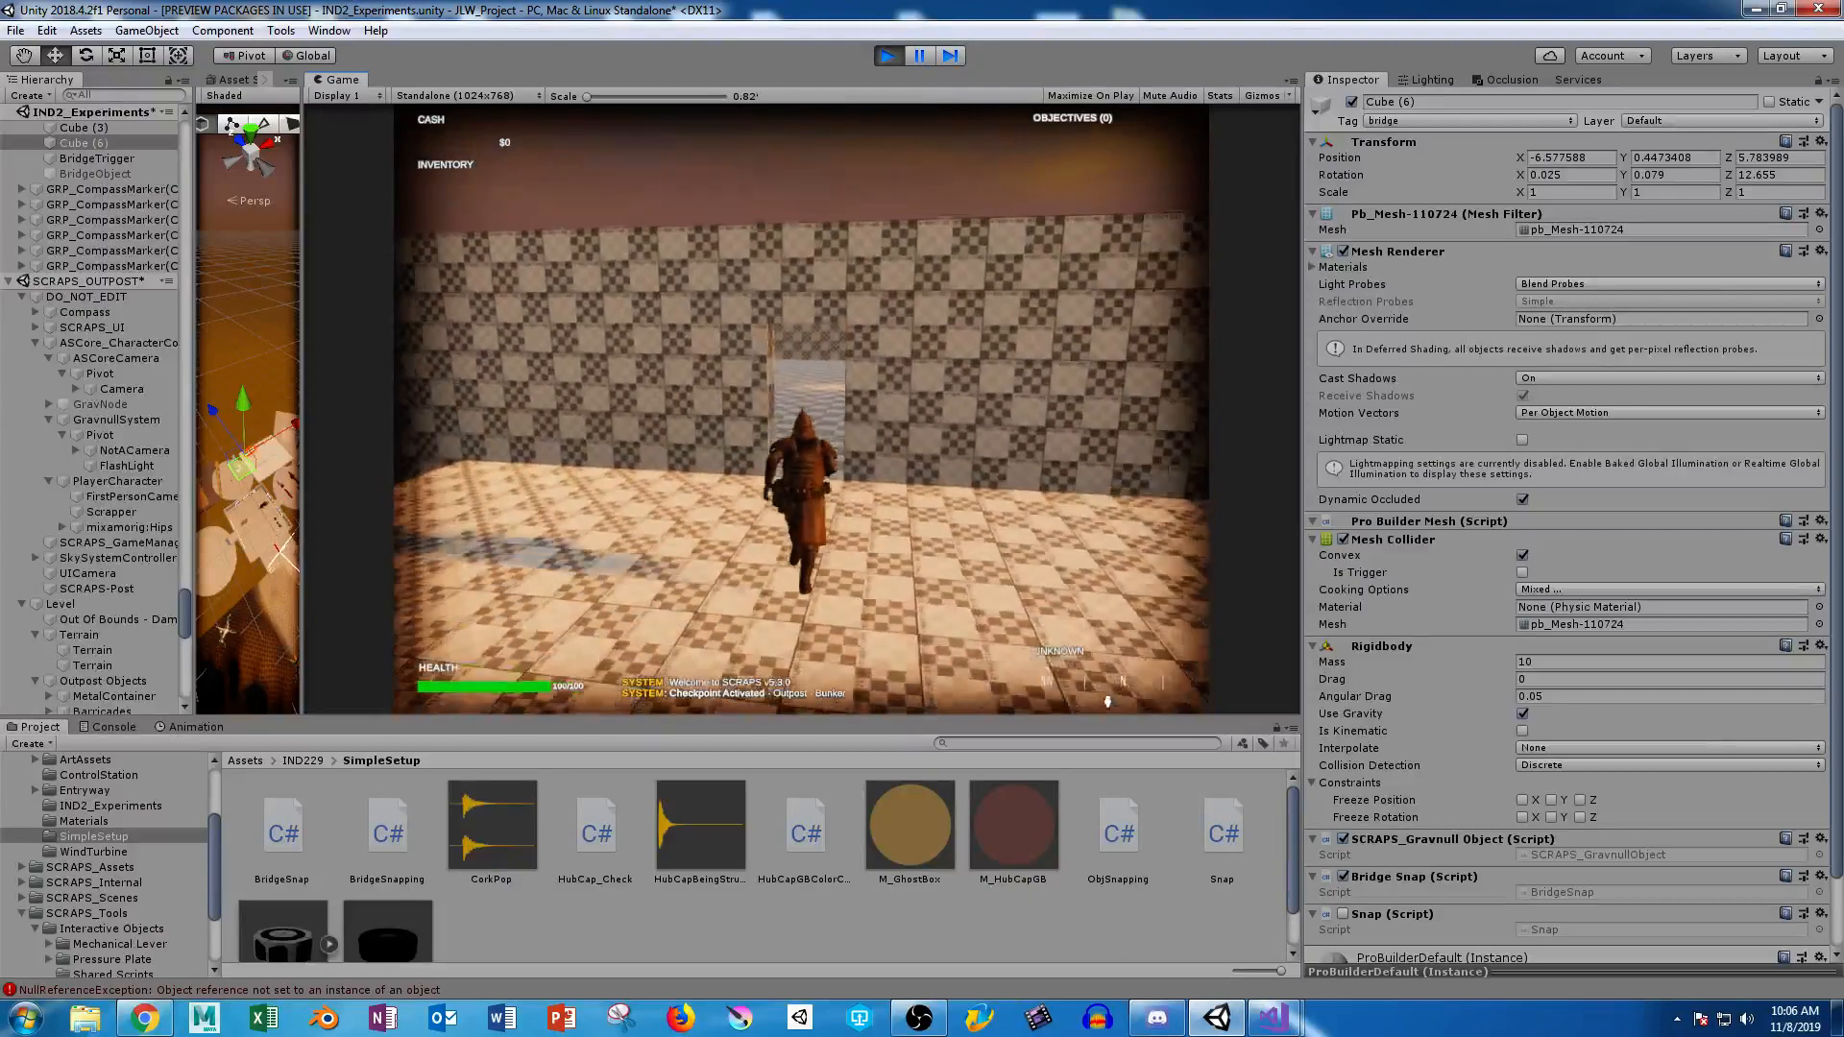
key("w")
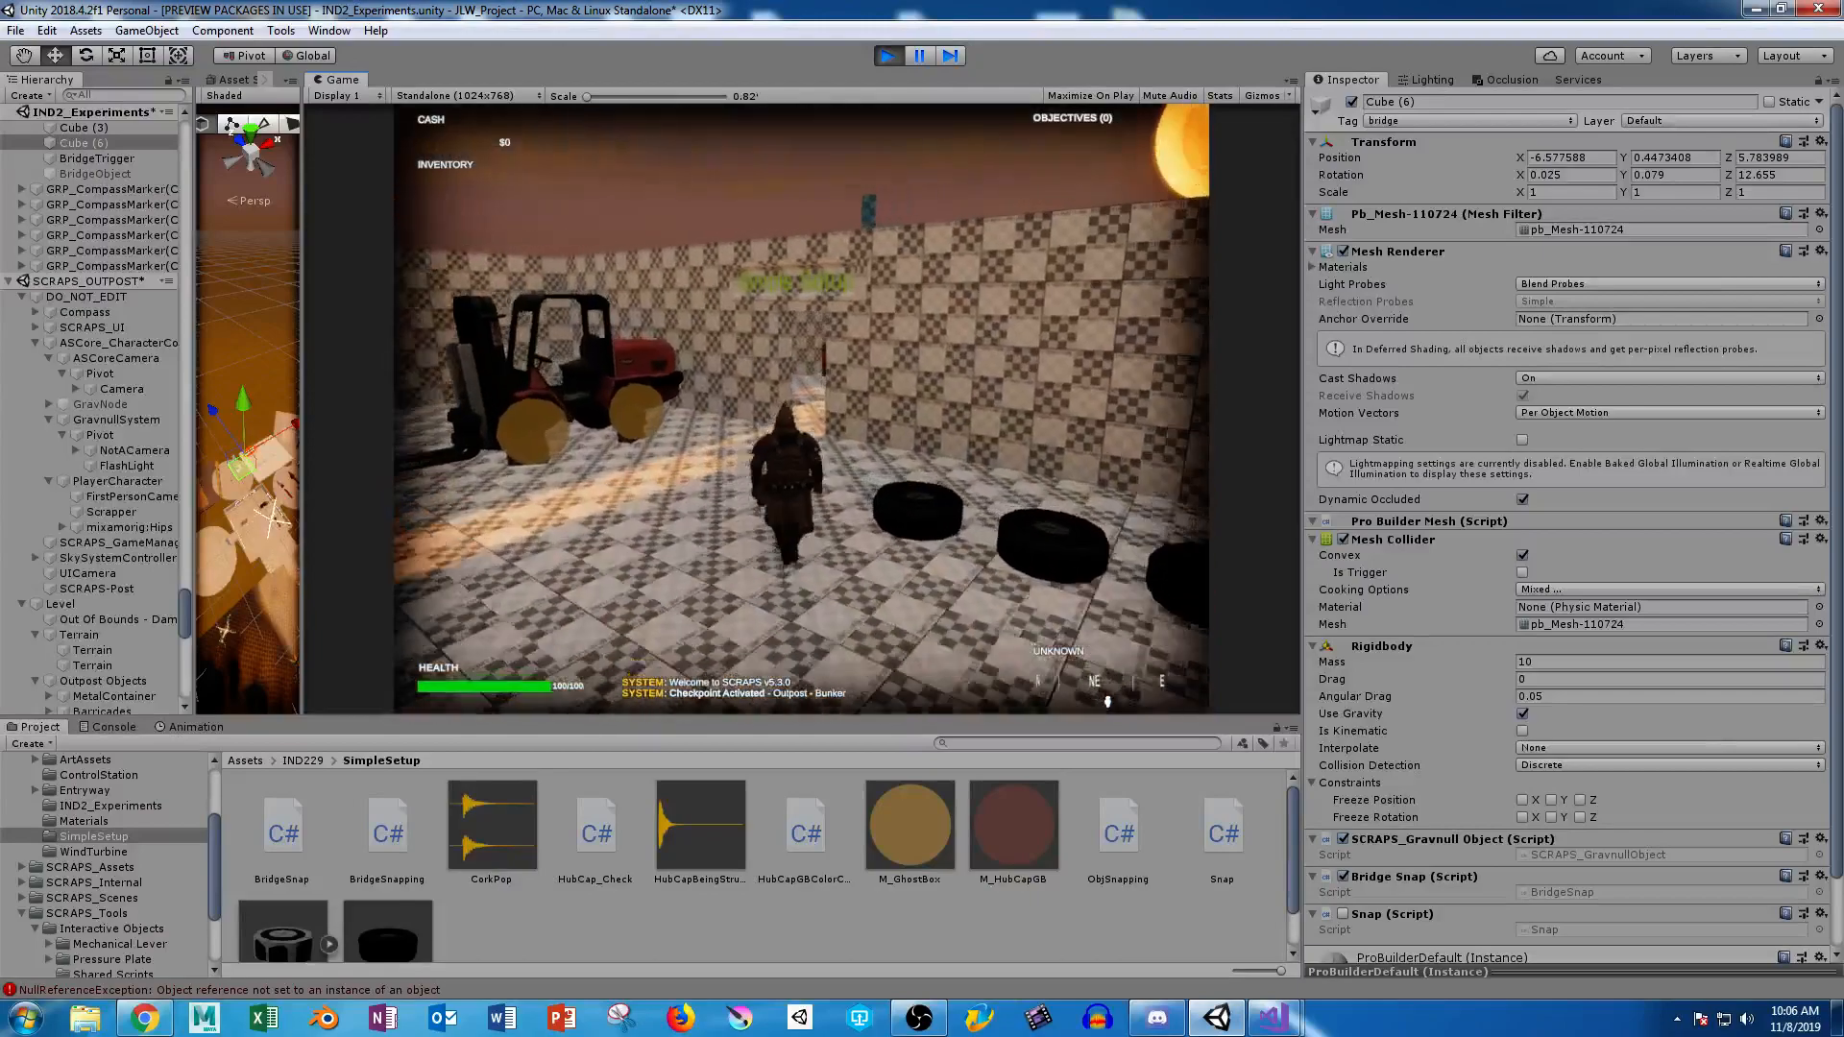
key("w")
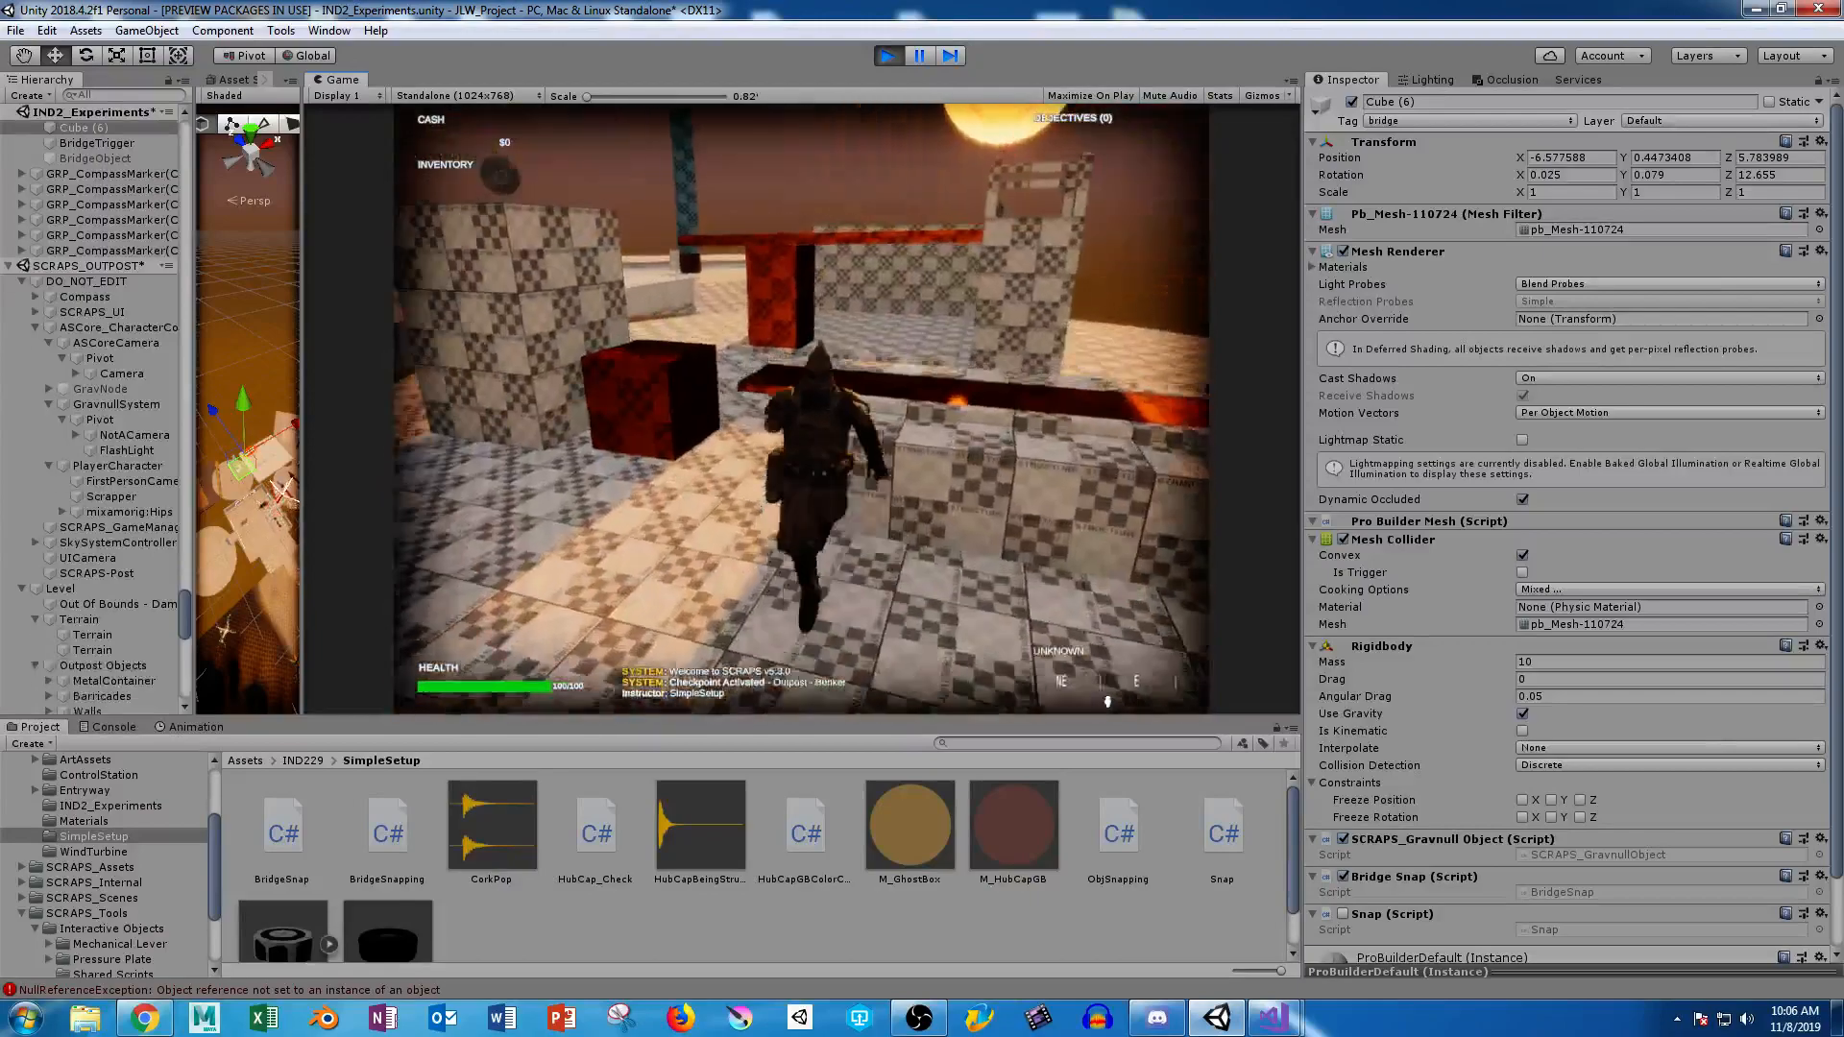
key("w")
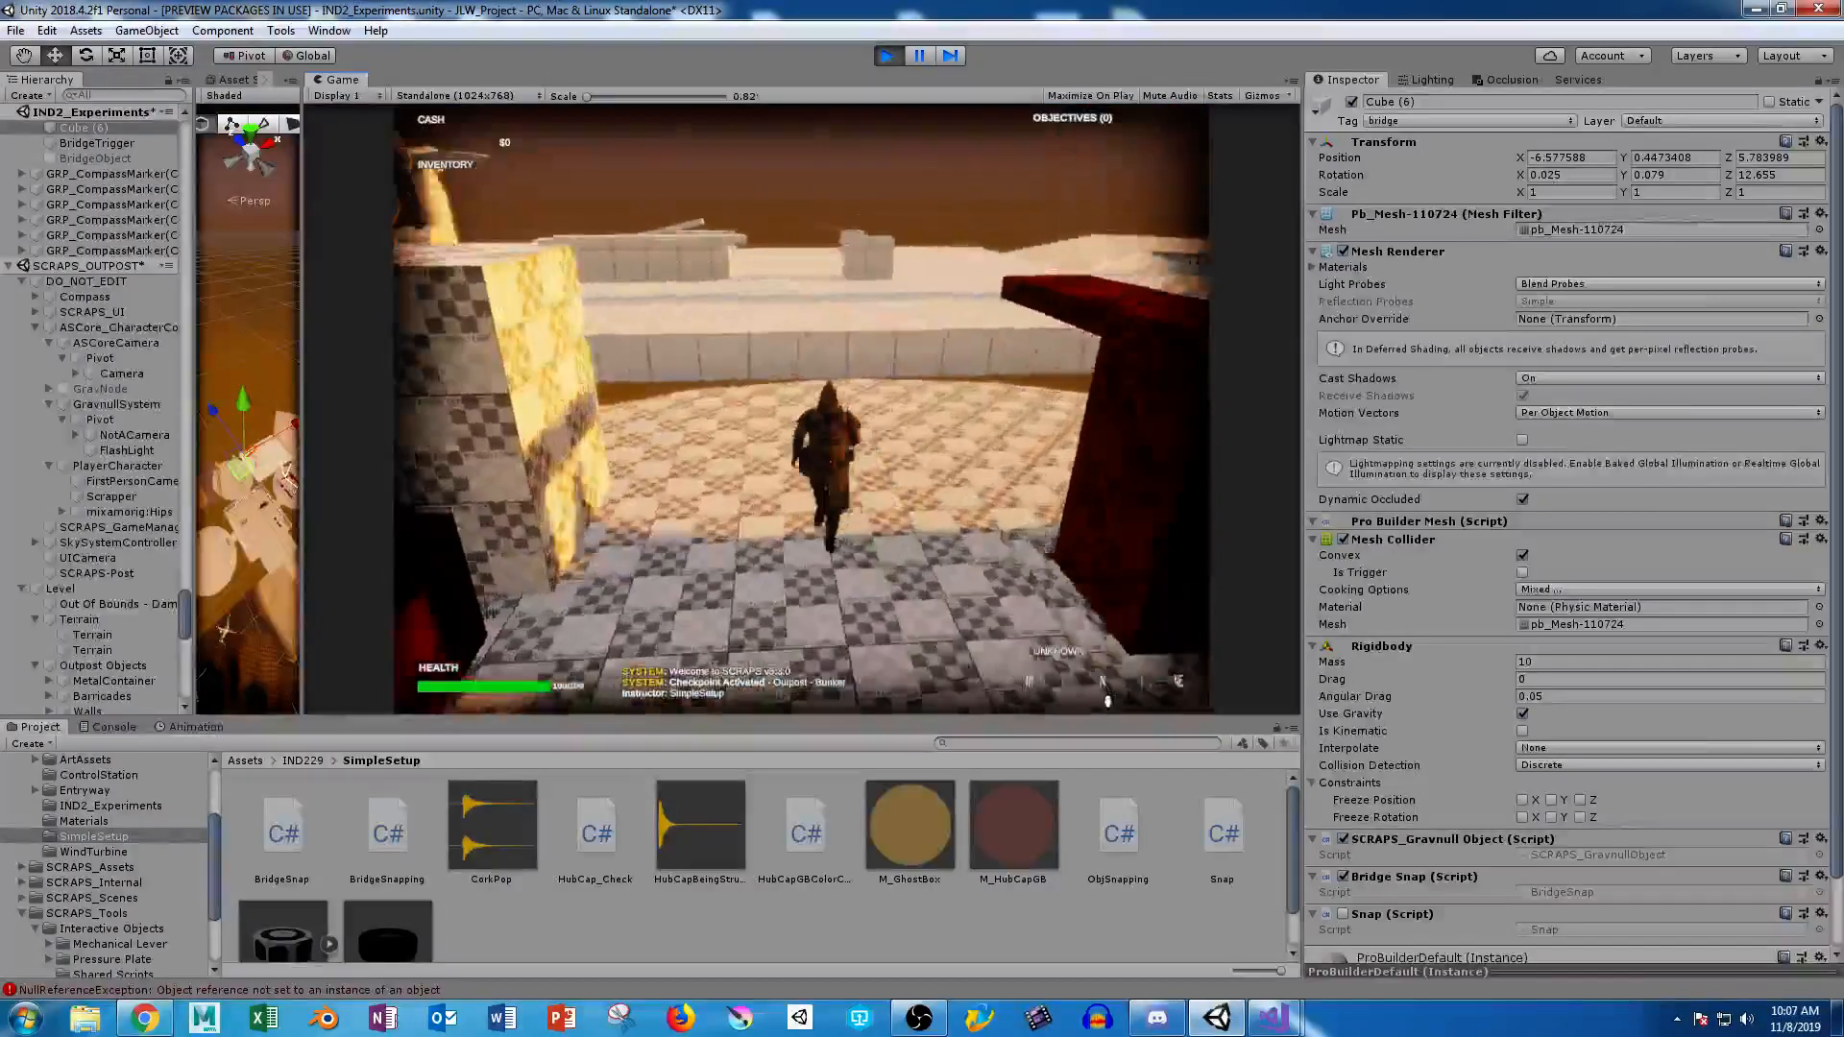
key("w")
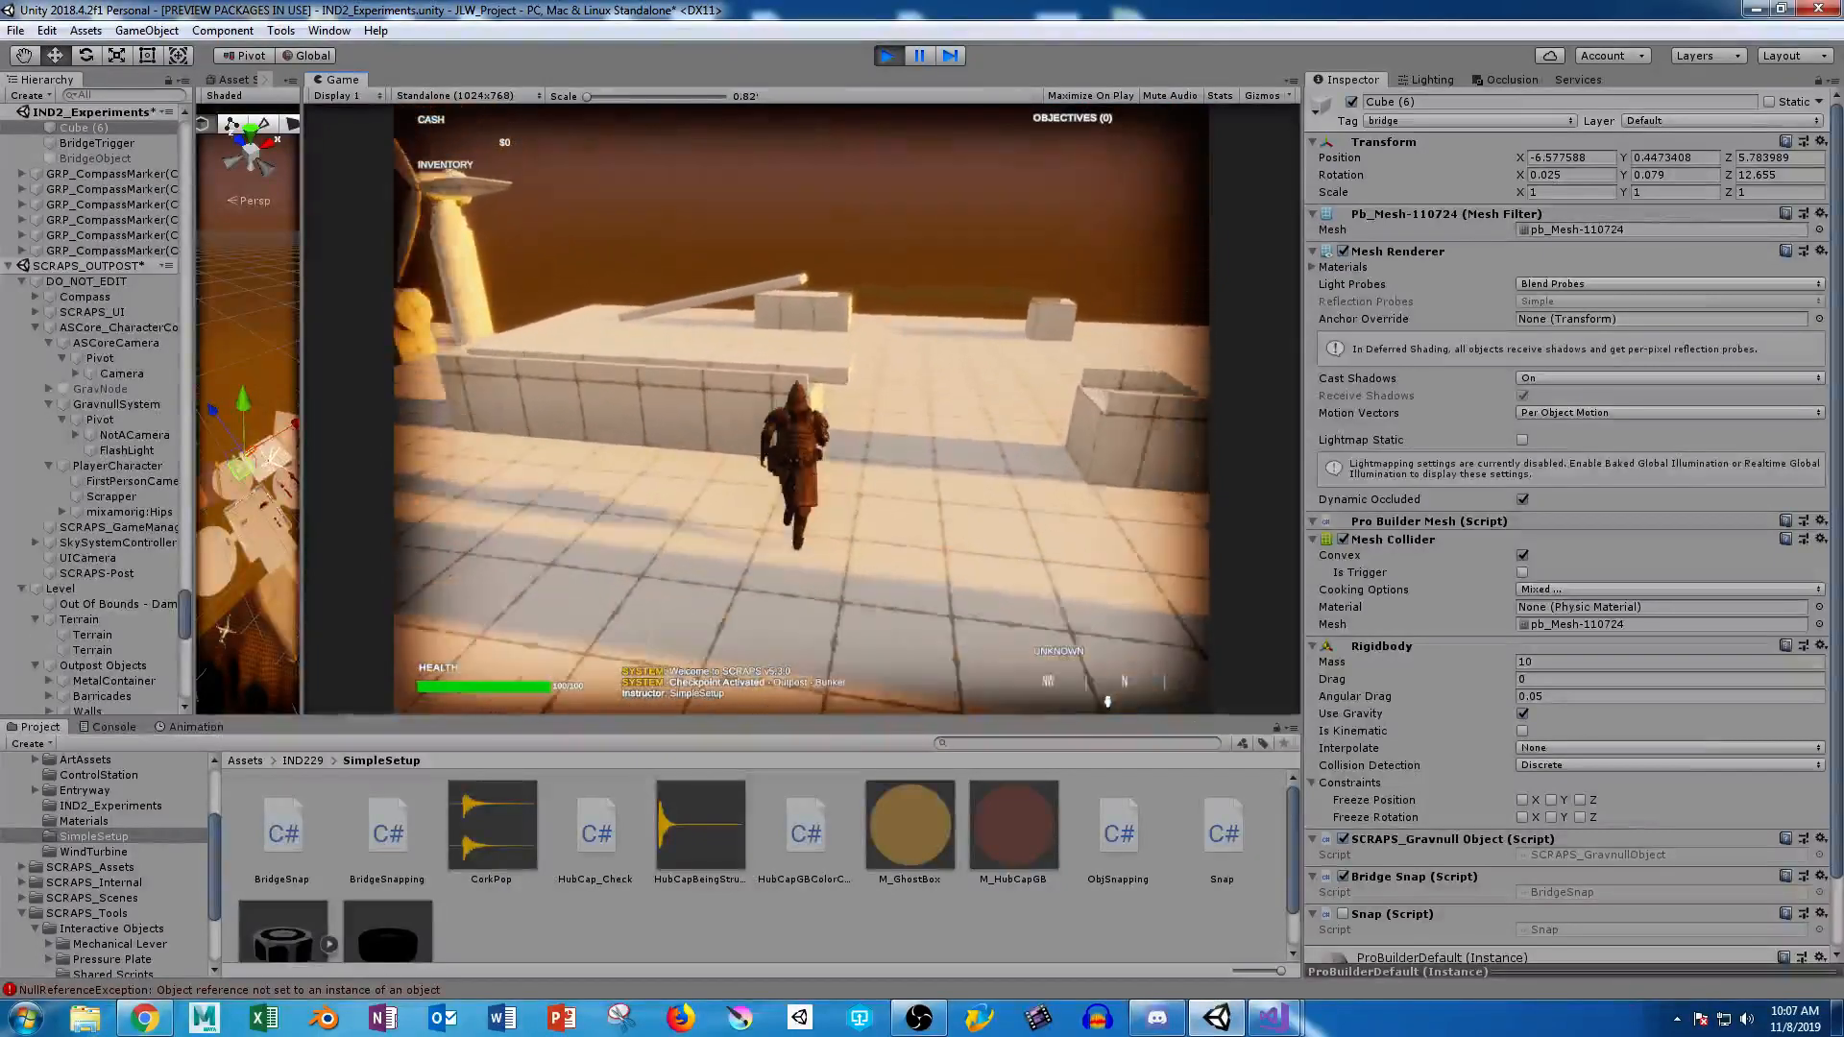
Grab the bridge block, carry it to the supports, and release it over the ghost bridge to test the snapping.
key("w")
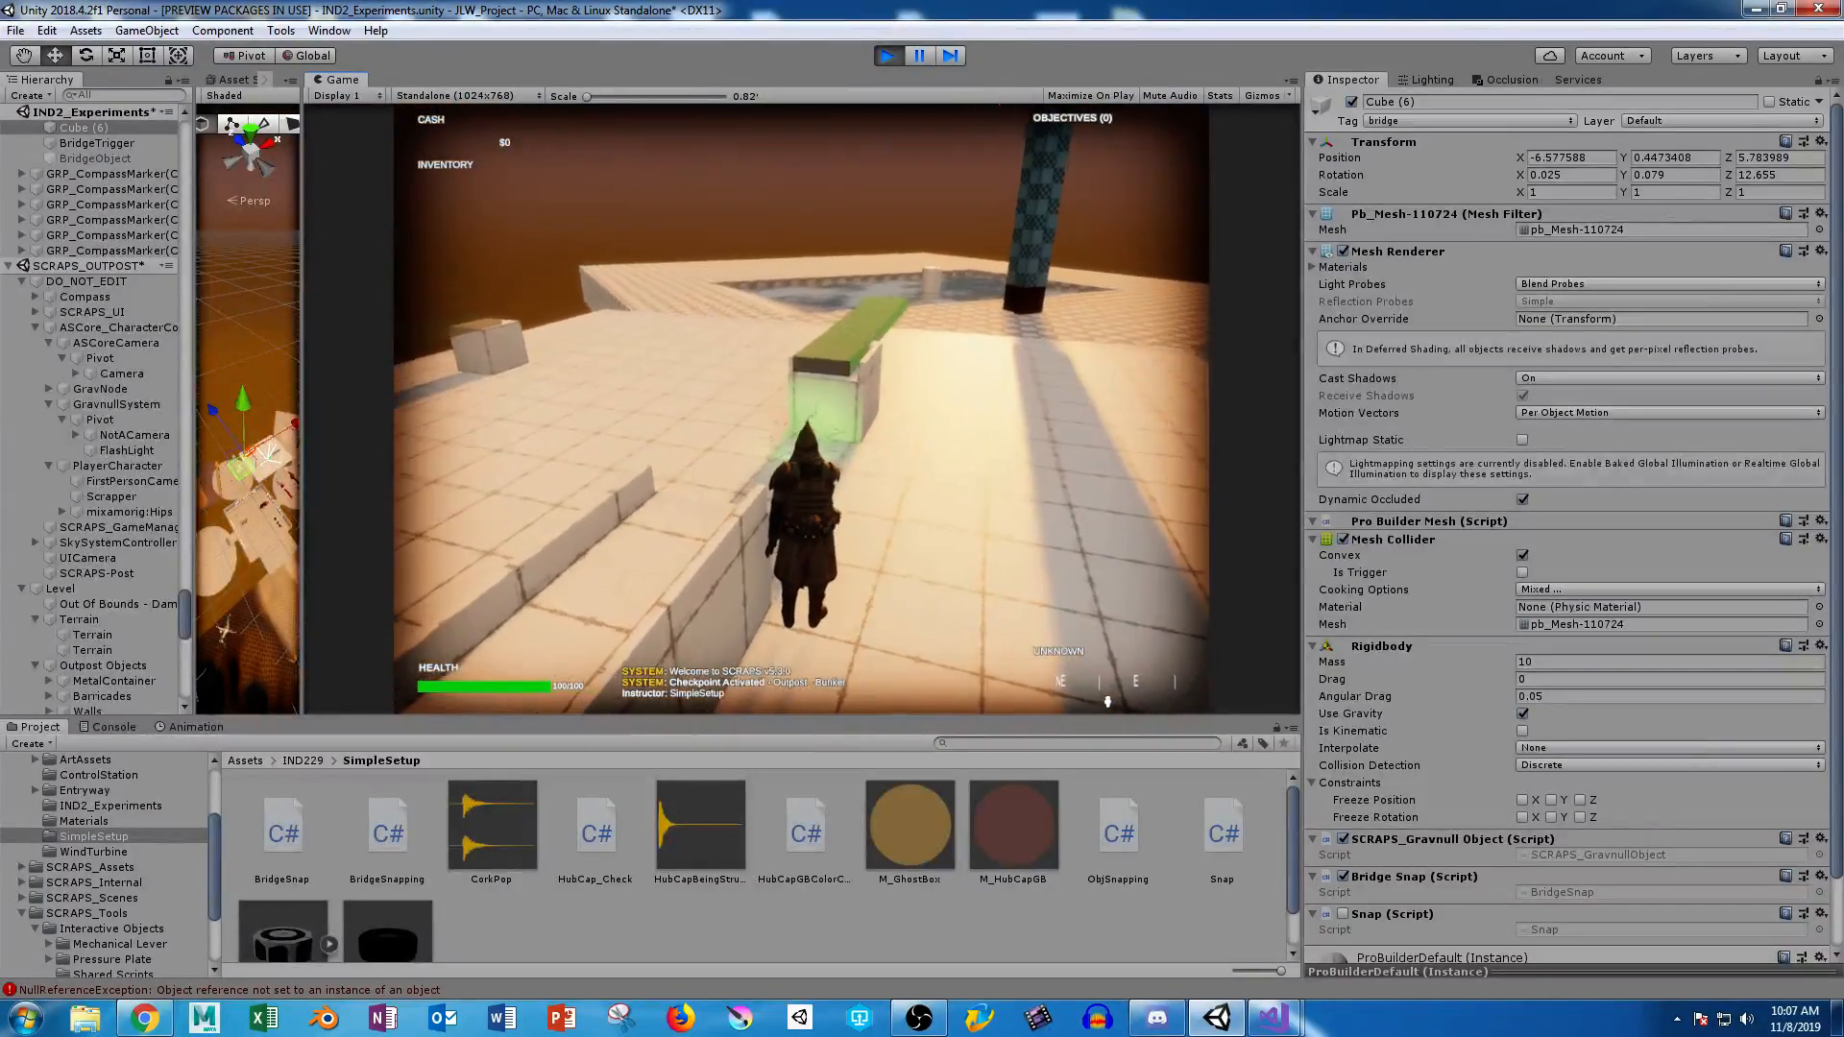
key("w")
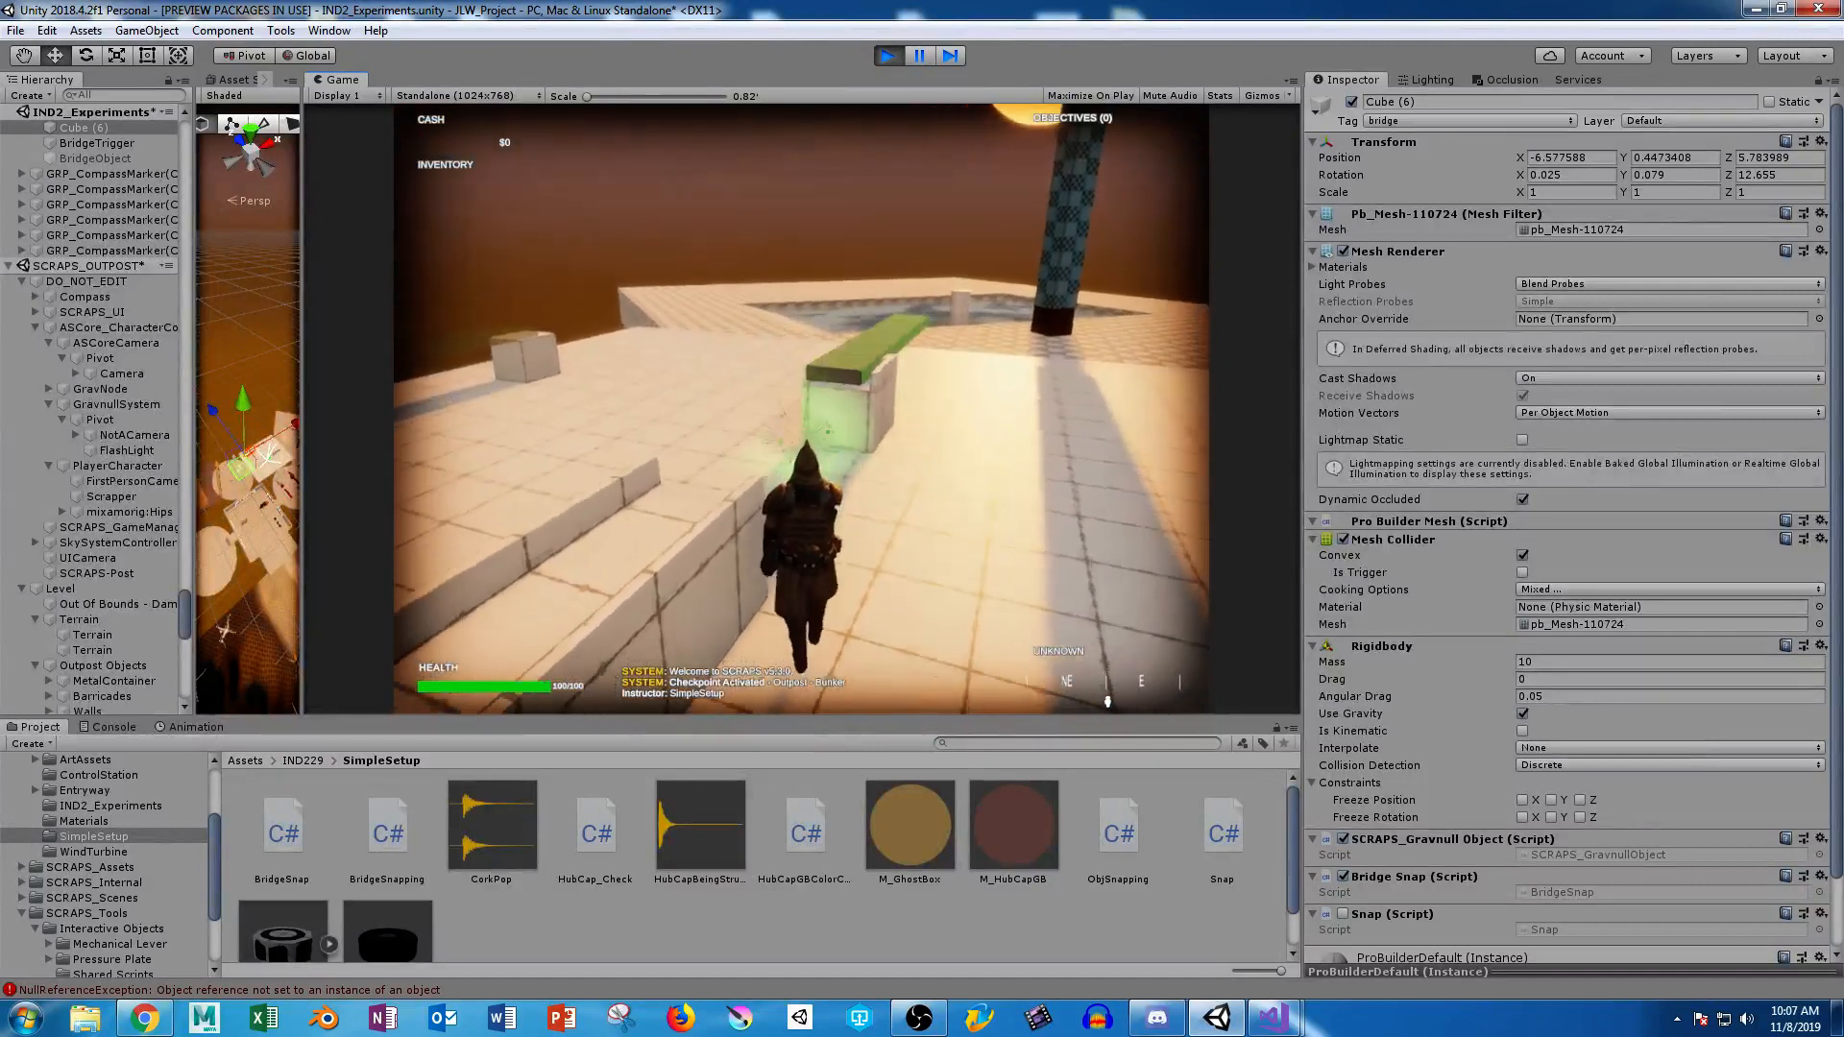
key("w")
key("w")
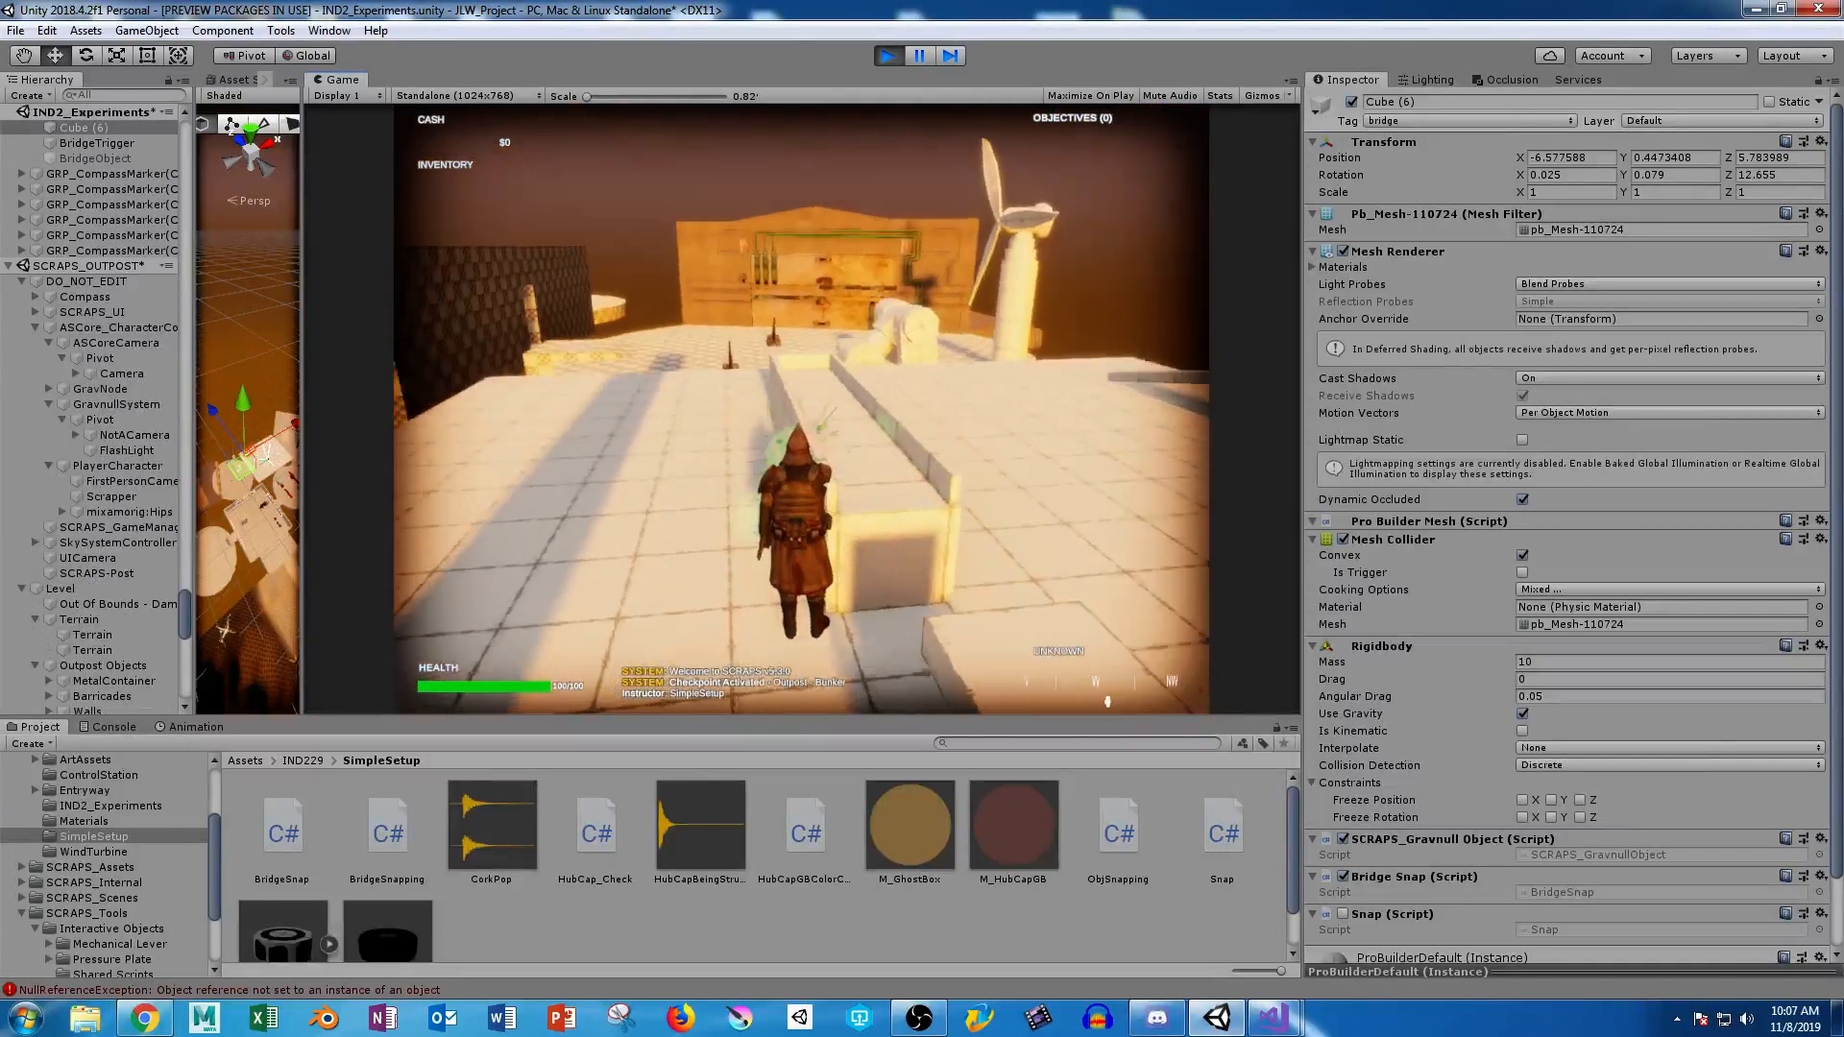
key("w")
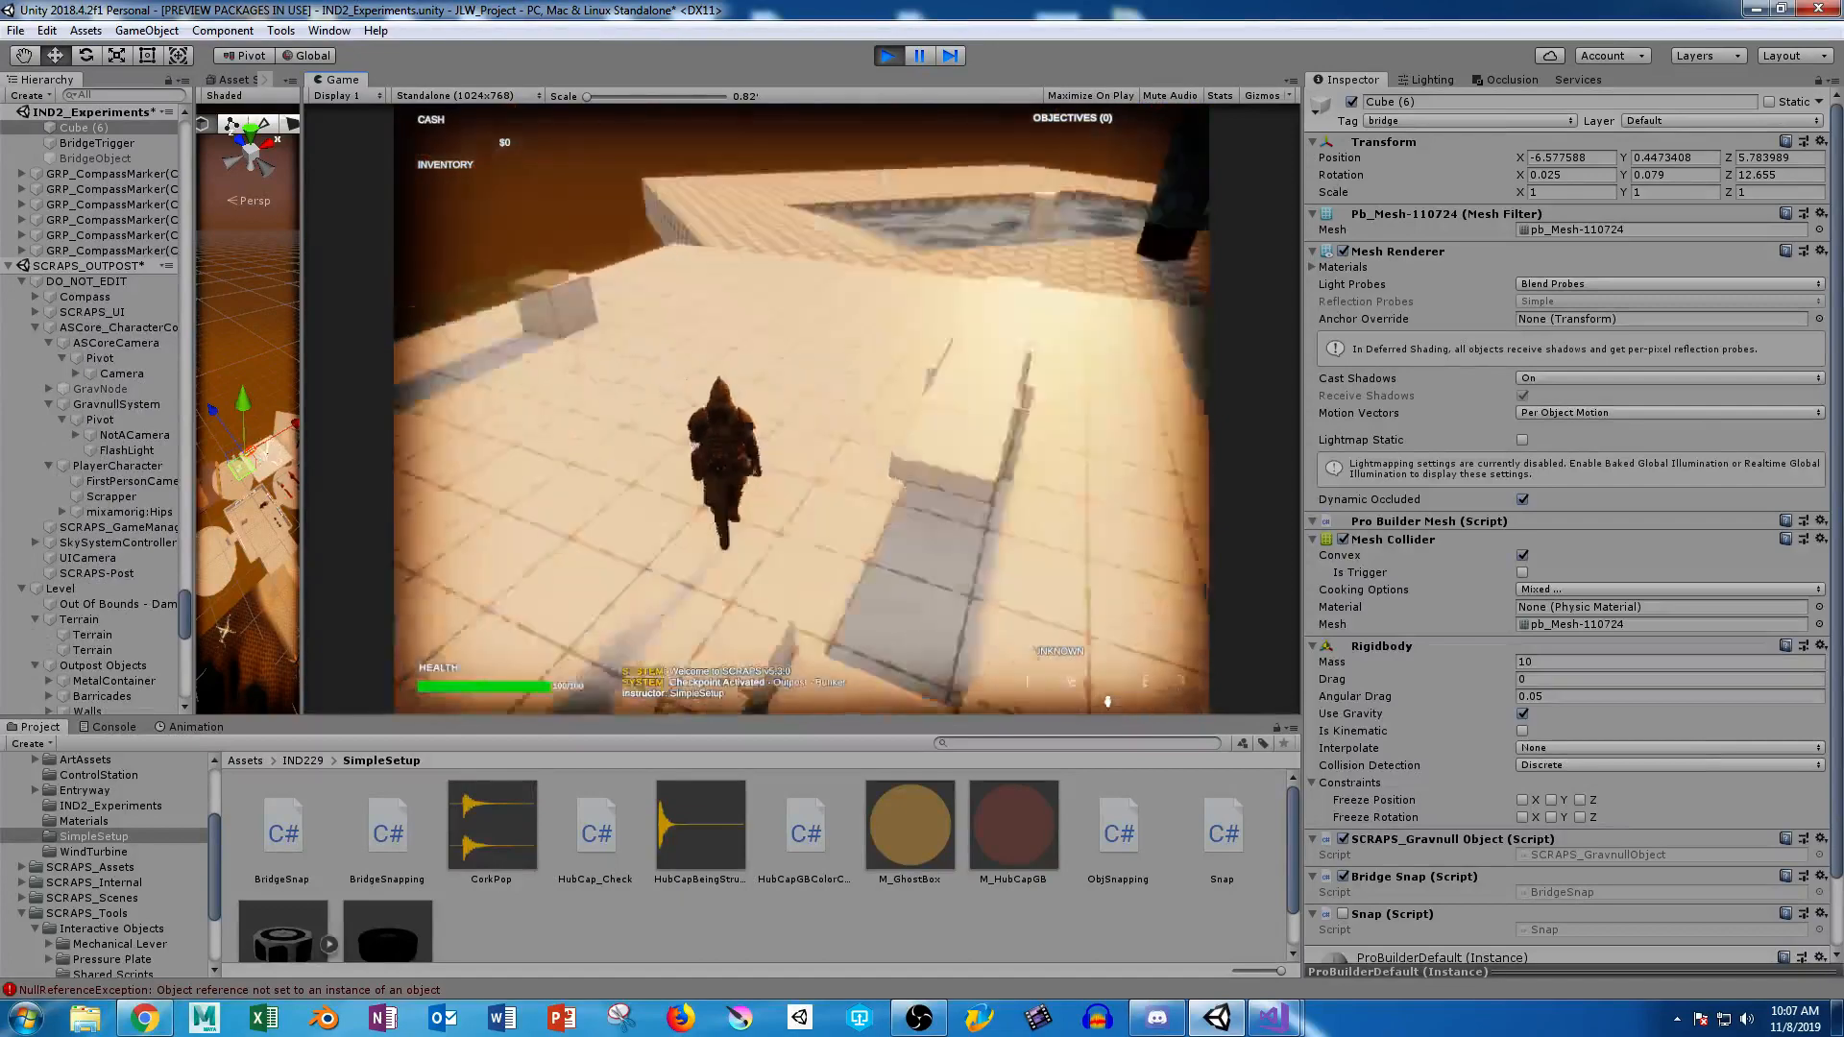
key("w")
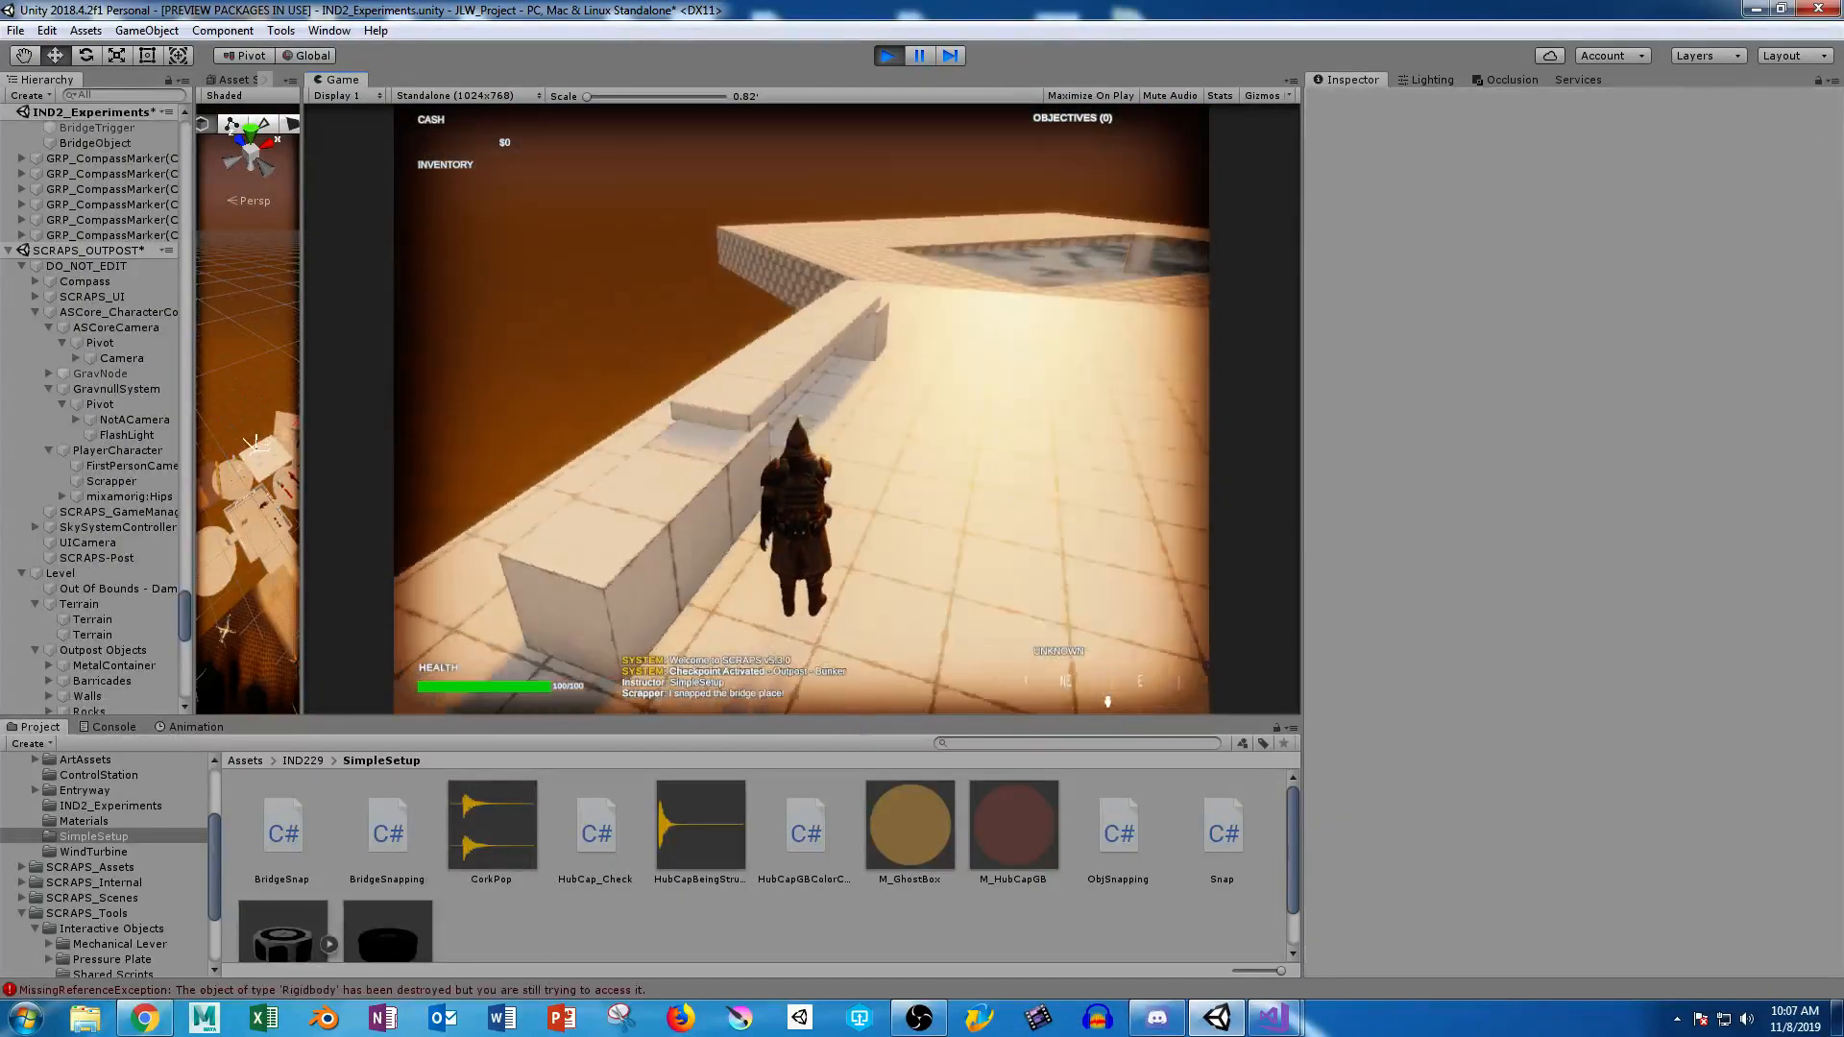
Climb onto the snapped bridge between the supports and walk the character along it to test its collision.
key("w")
key("w")
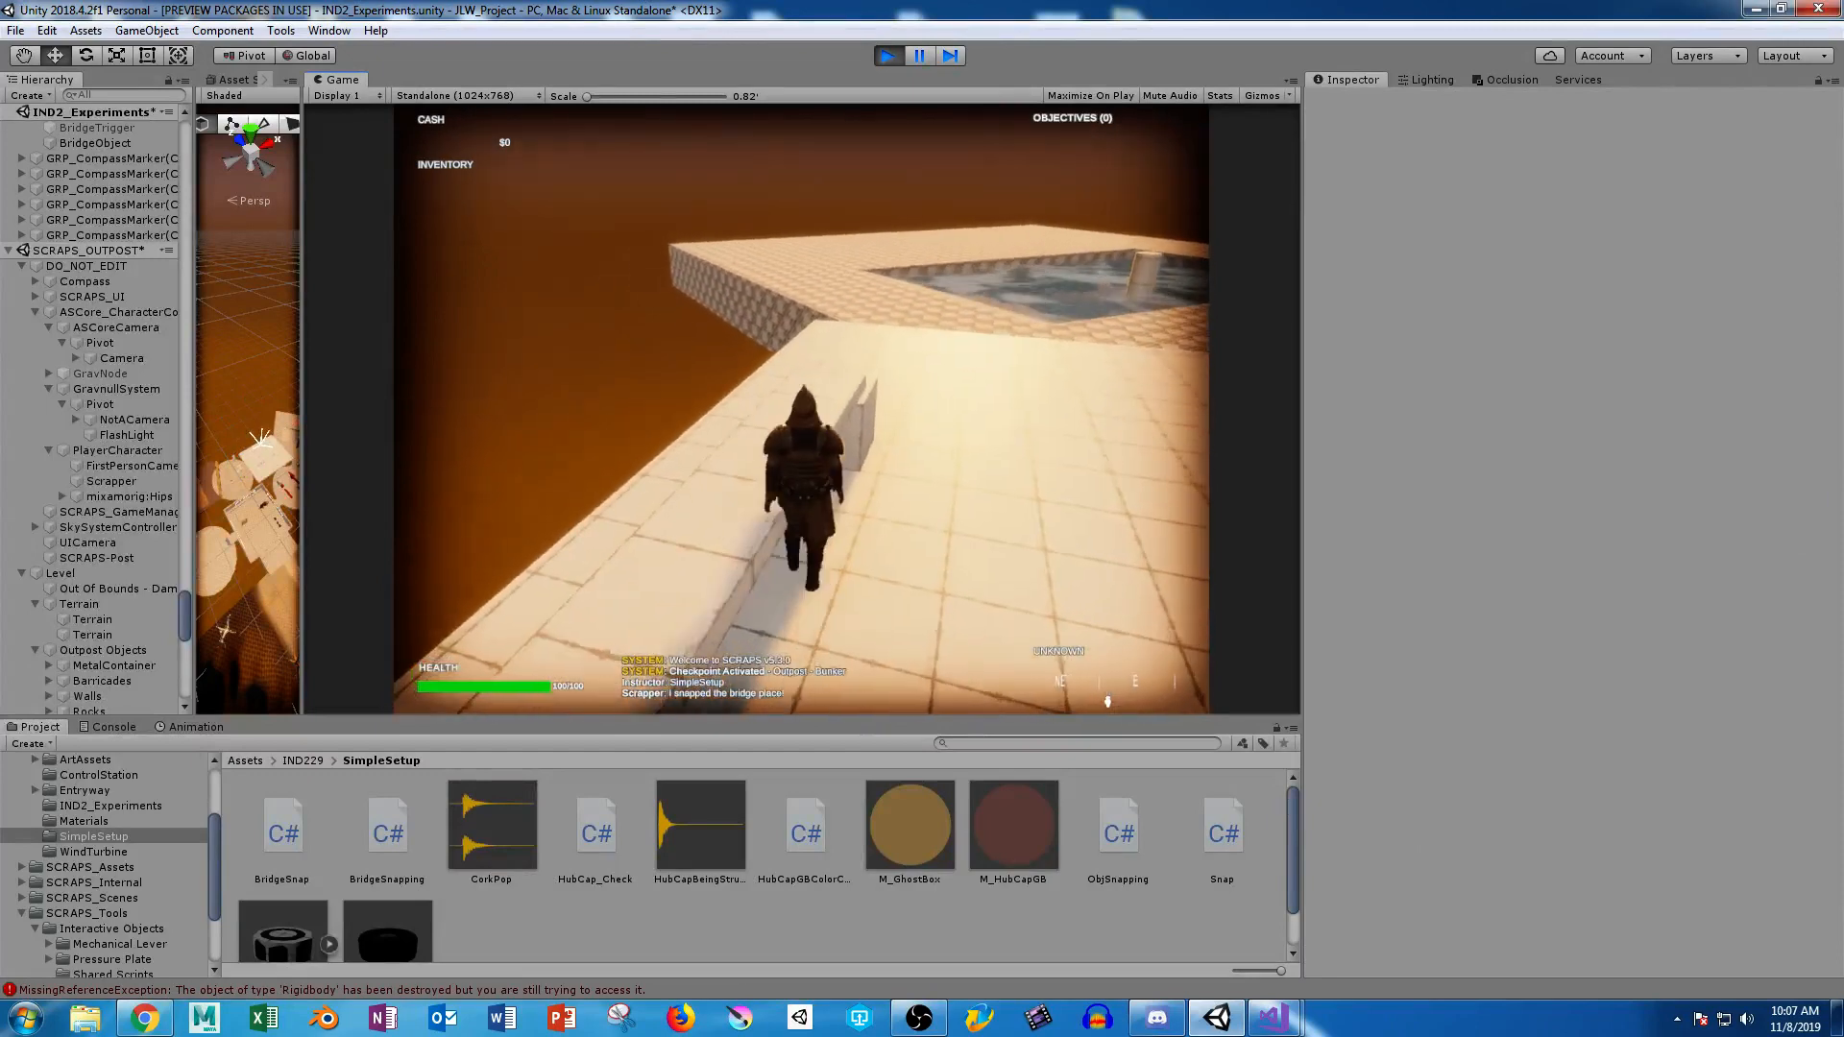
key("w")
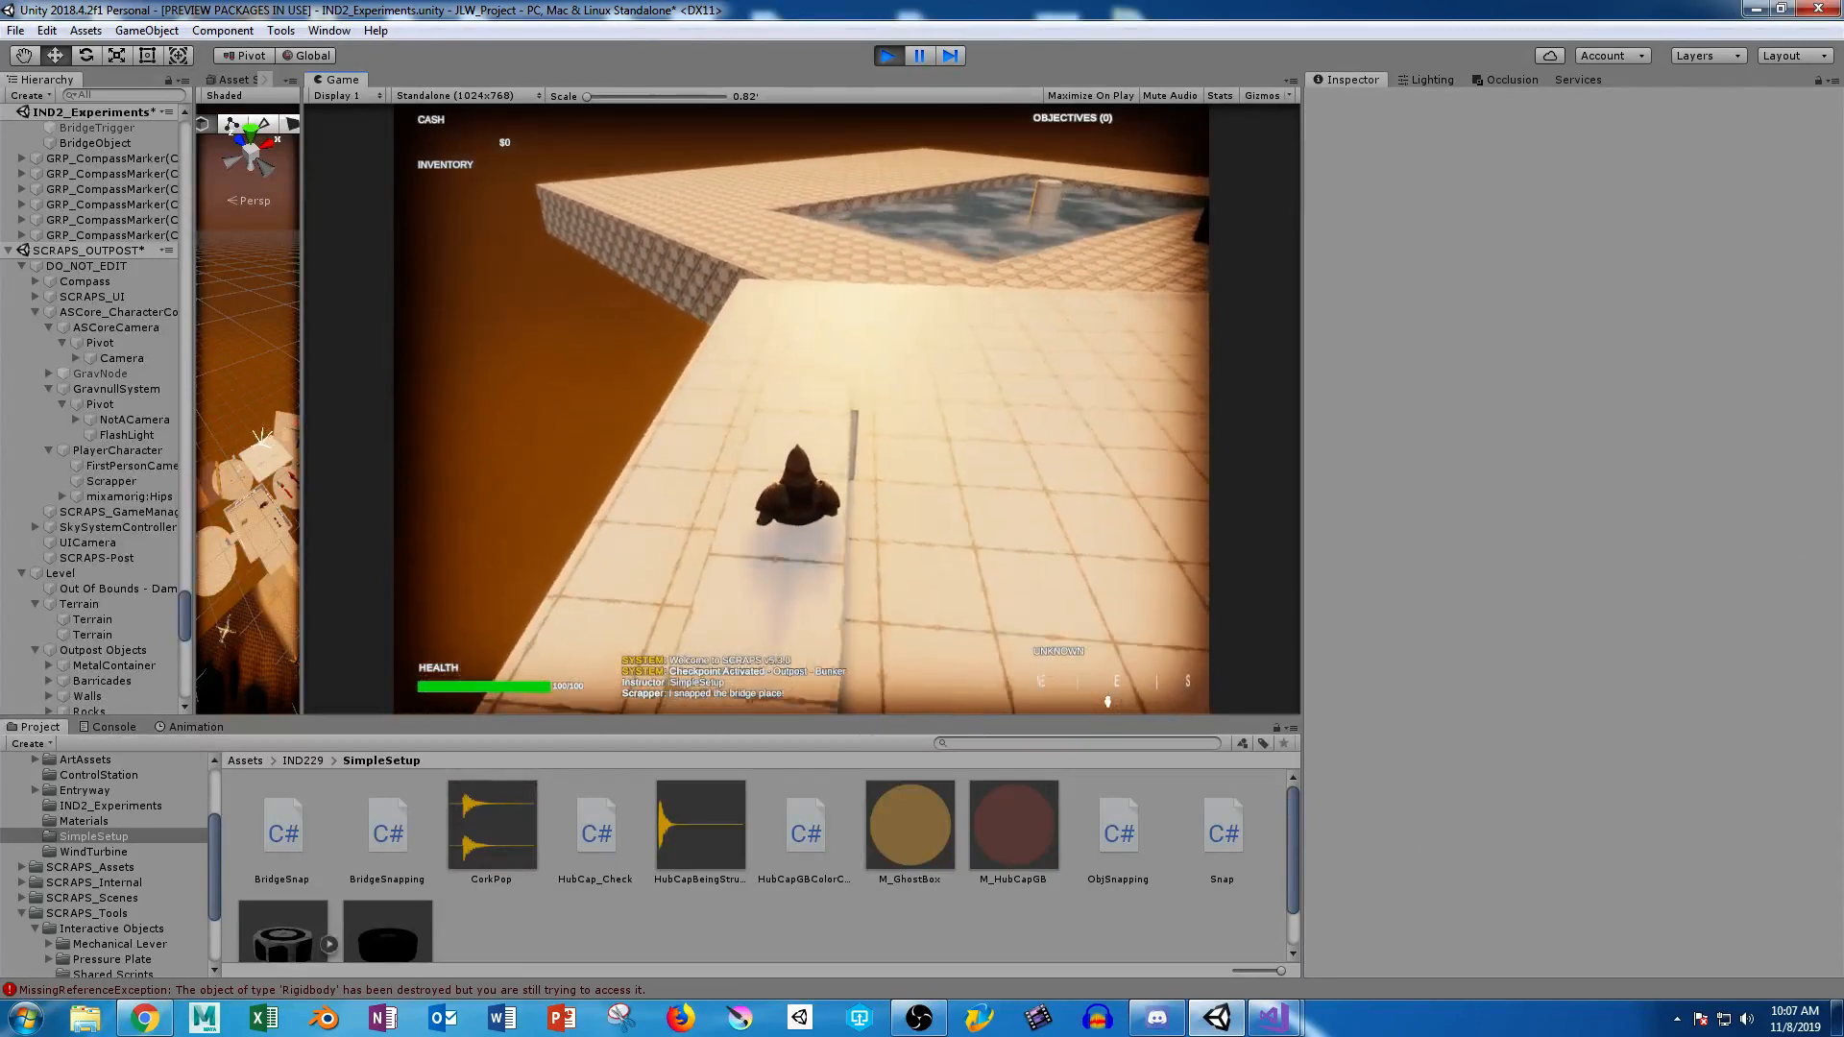
key("w")
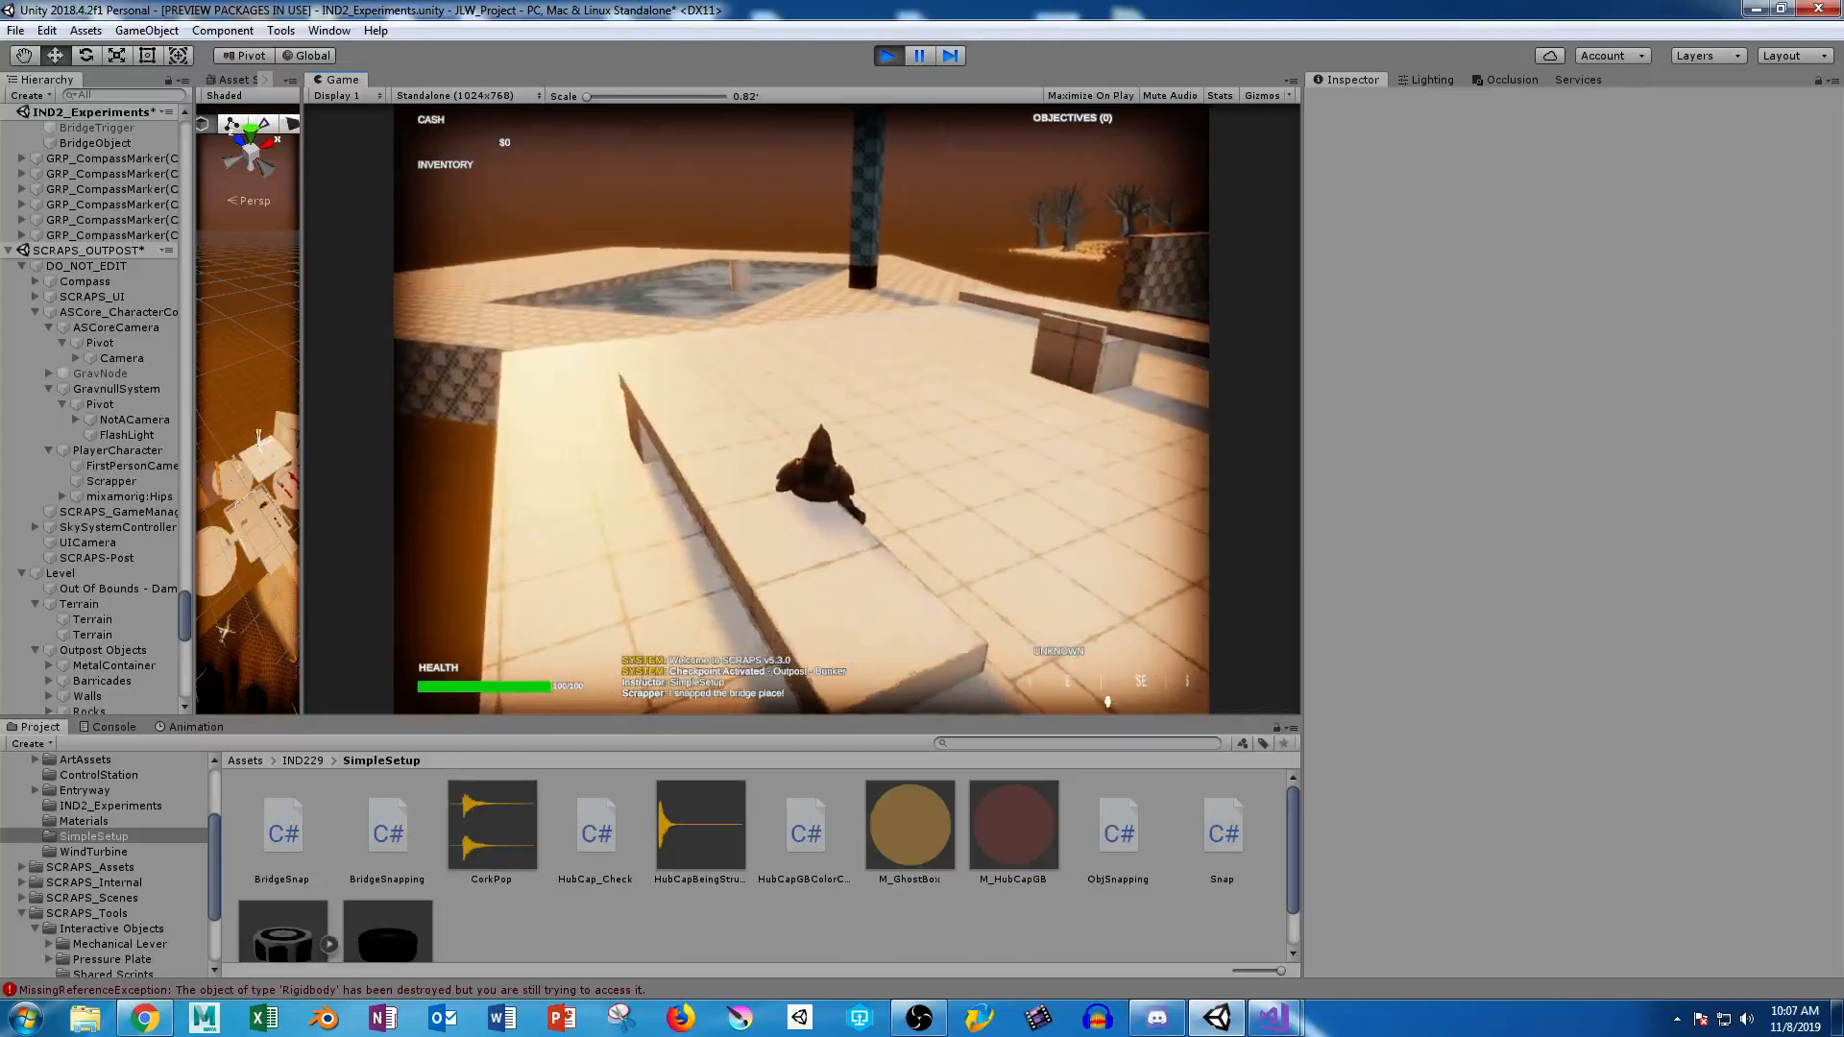
Exit play mode and turn off Is Trigger on BridgeObject's Mesh Collider.
key("w")
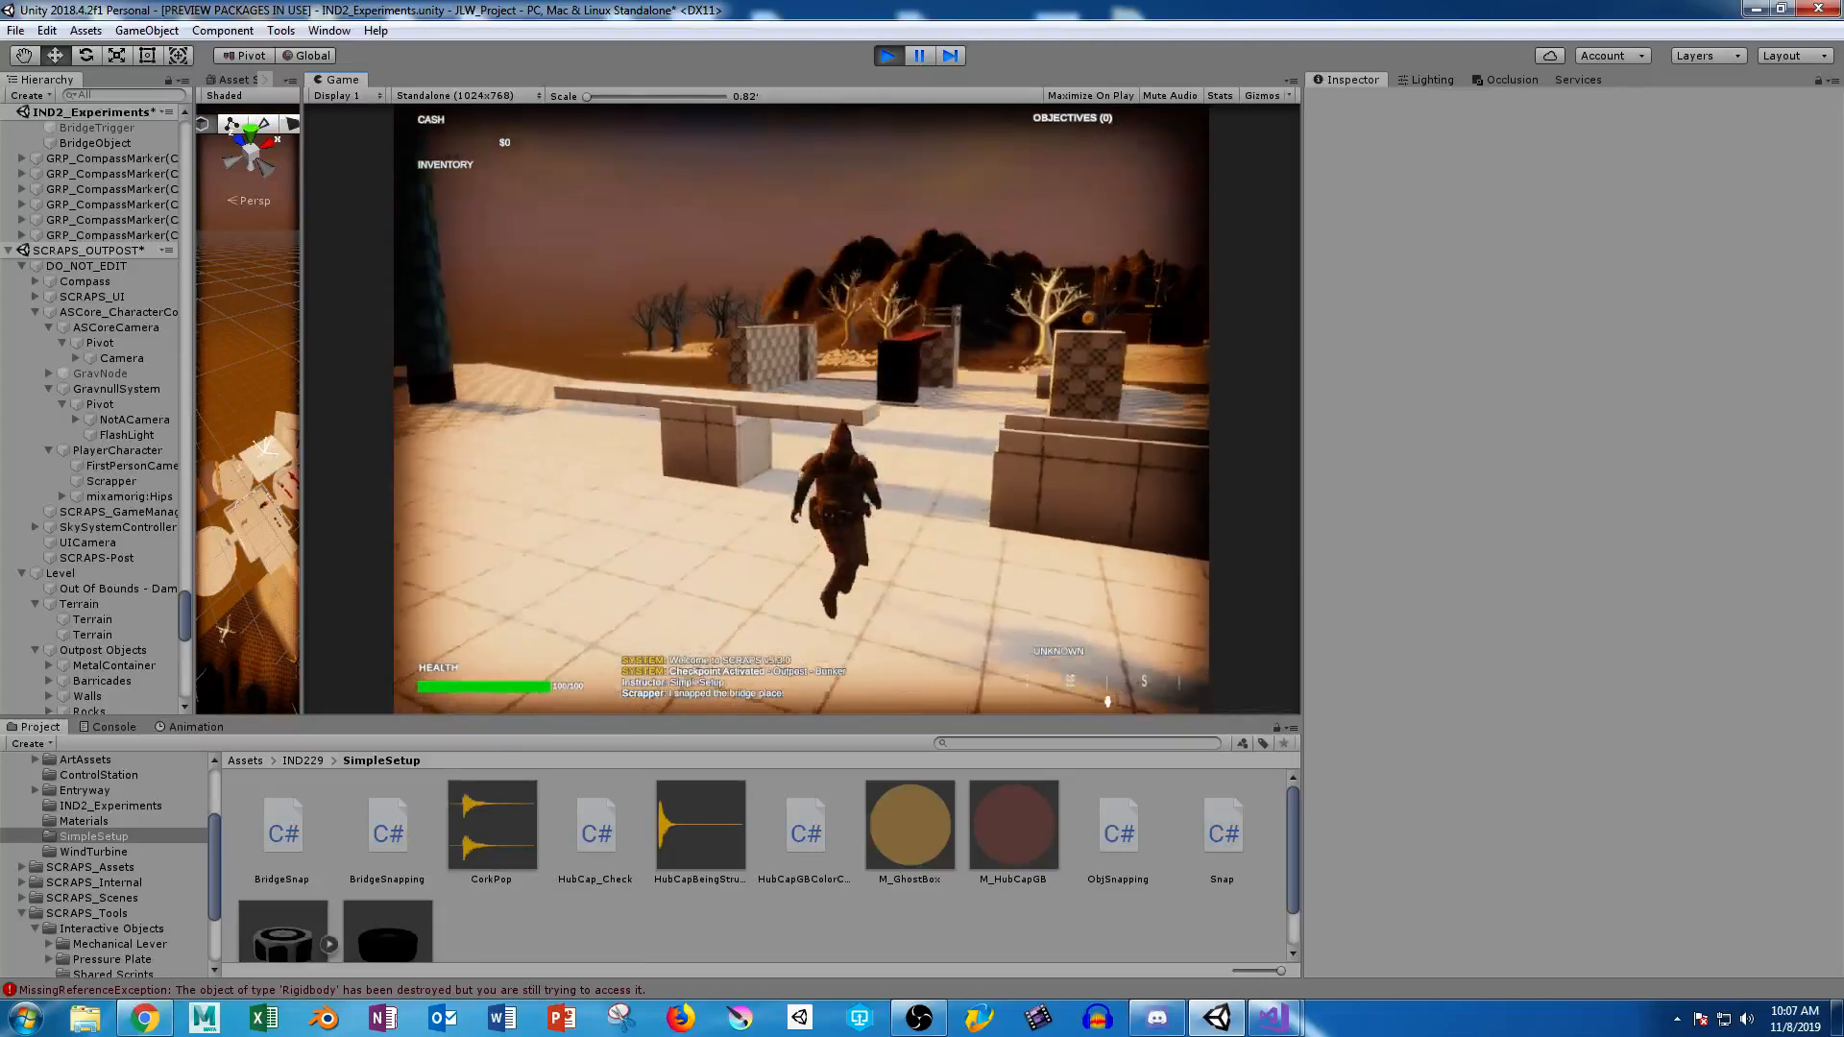
key("Escape")
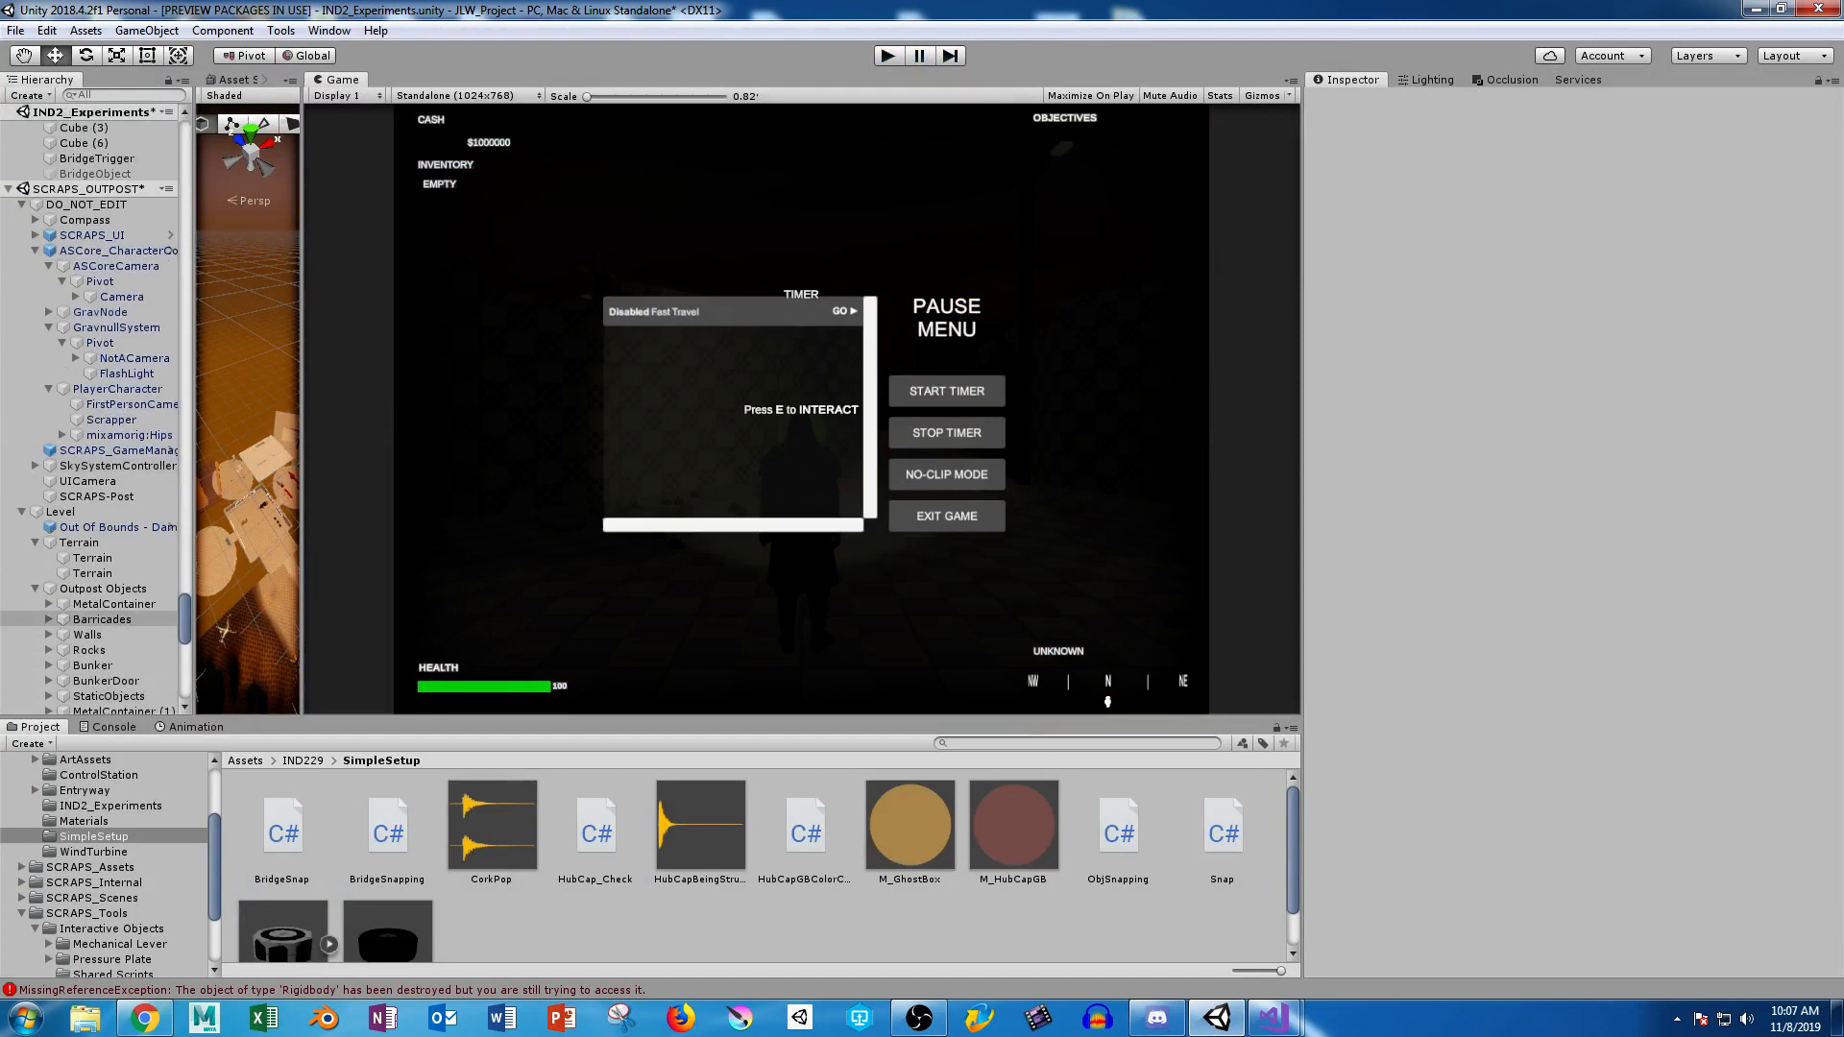
left_click_drag(184, 620, 184, 678)
scroll(106, 570, "up", 10)
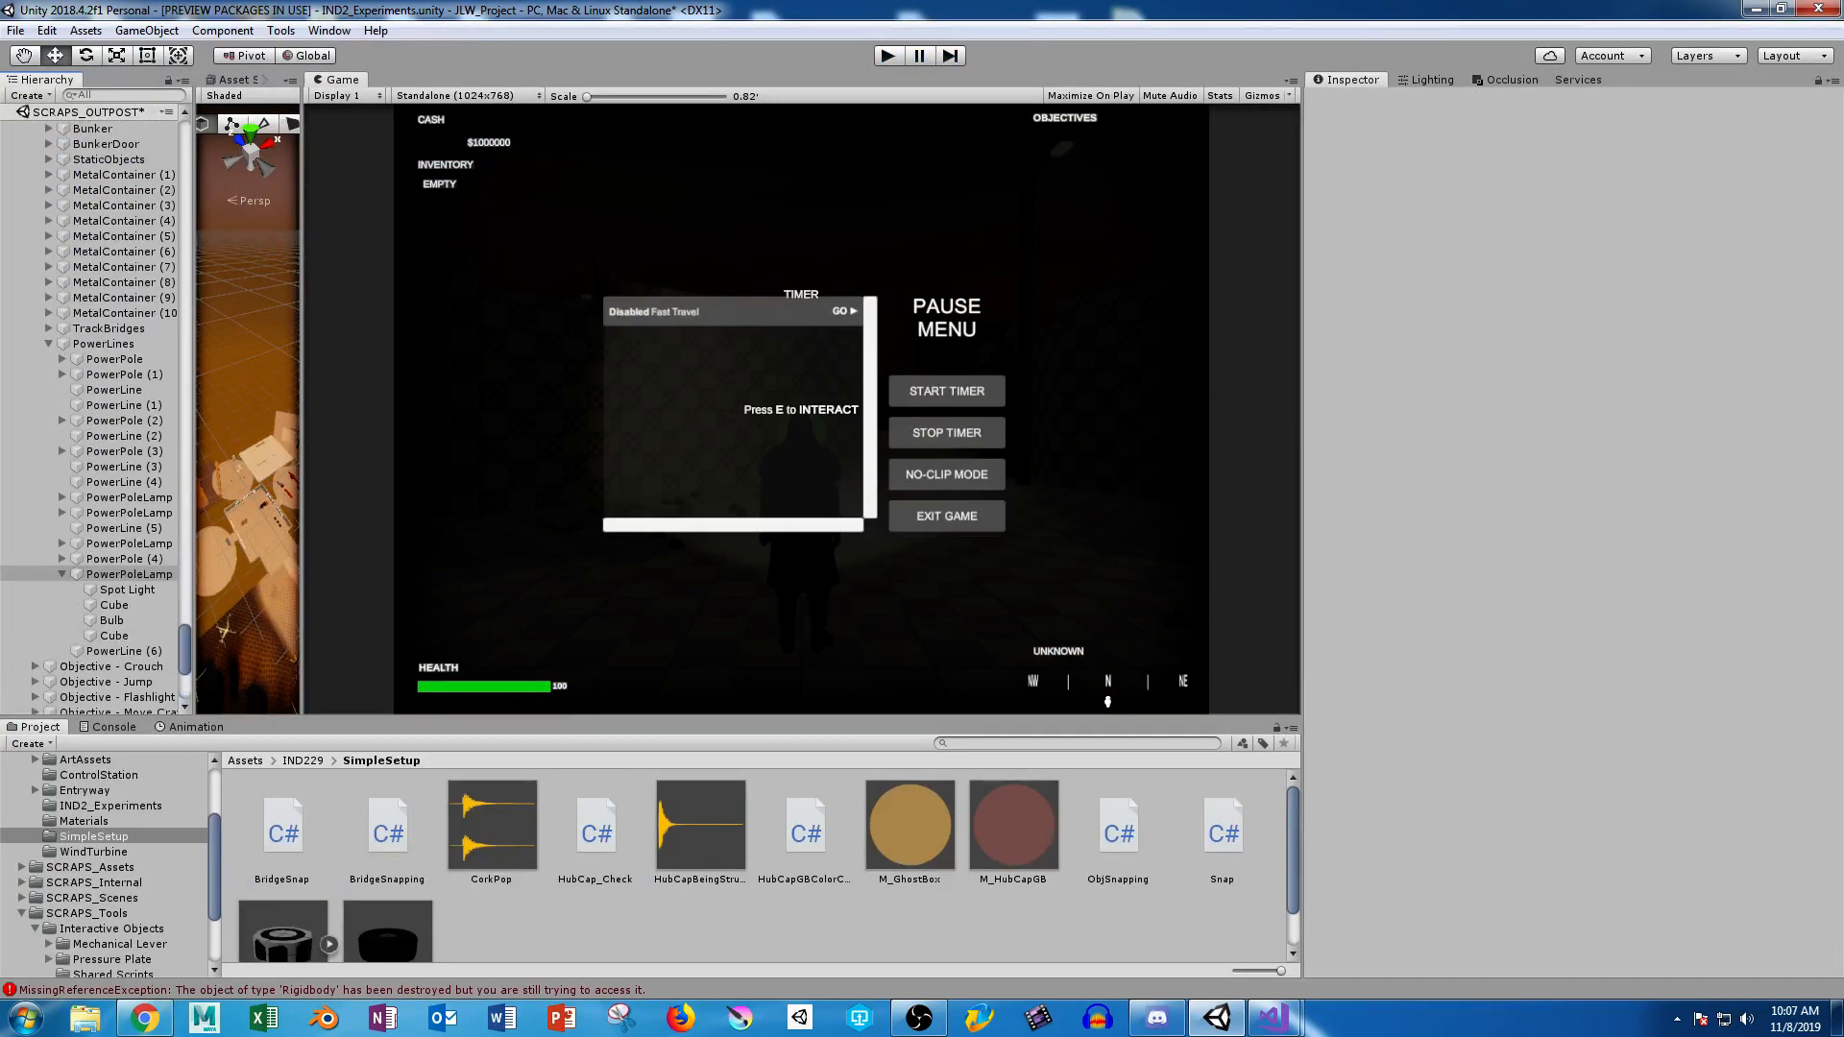
scroll(106, 570, "up", 10)
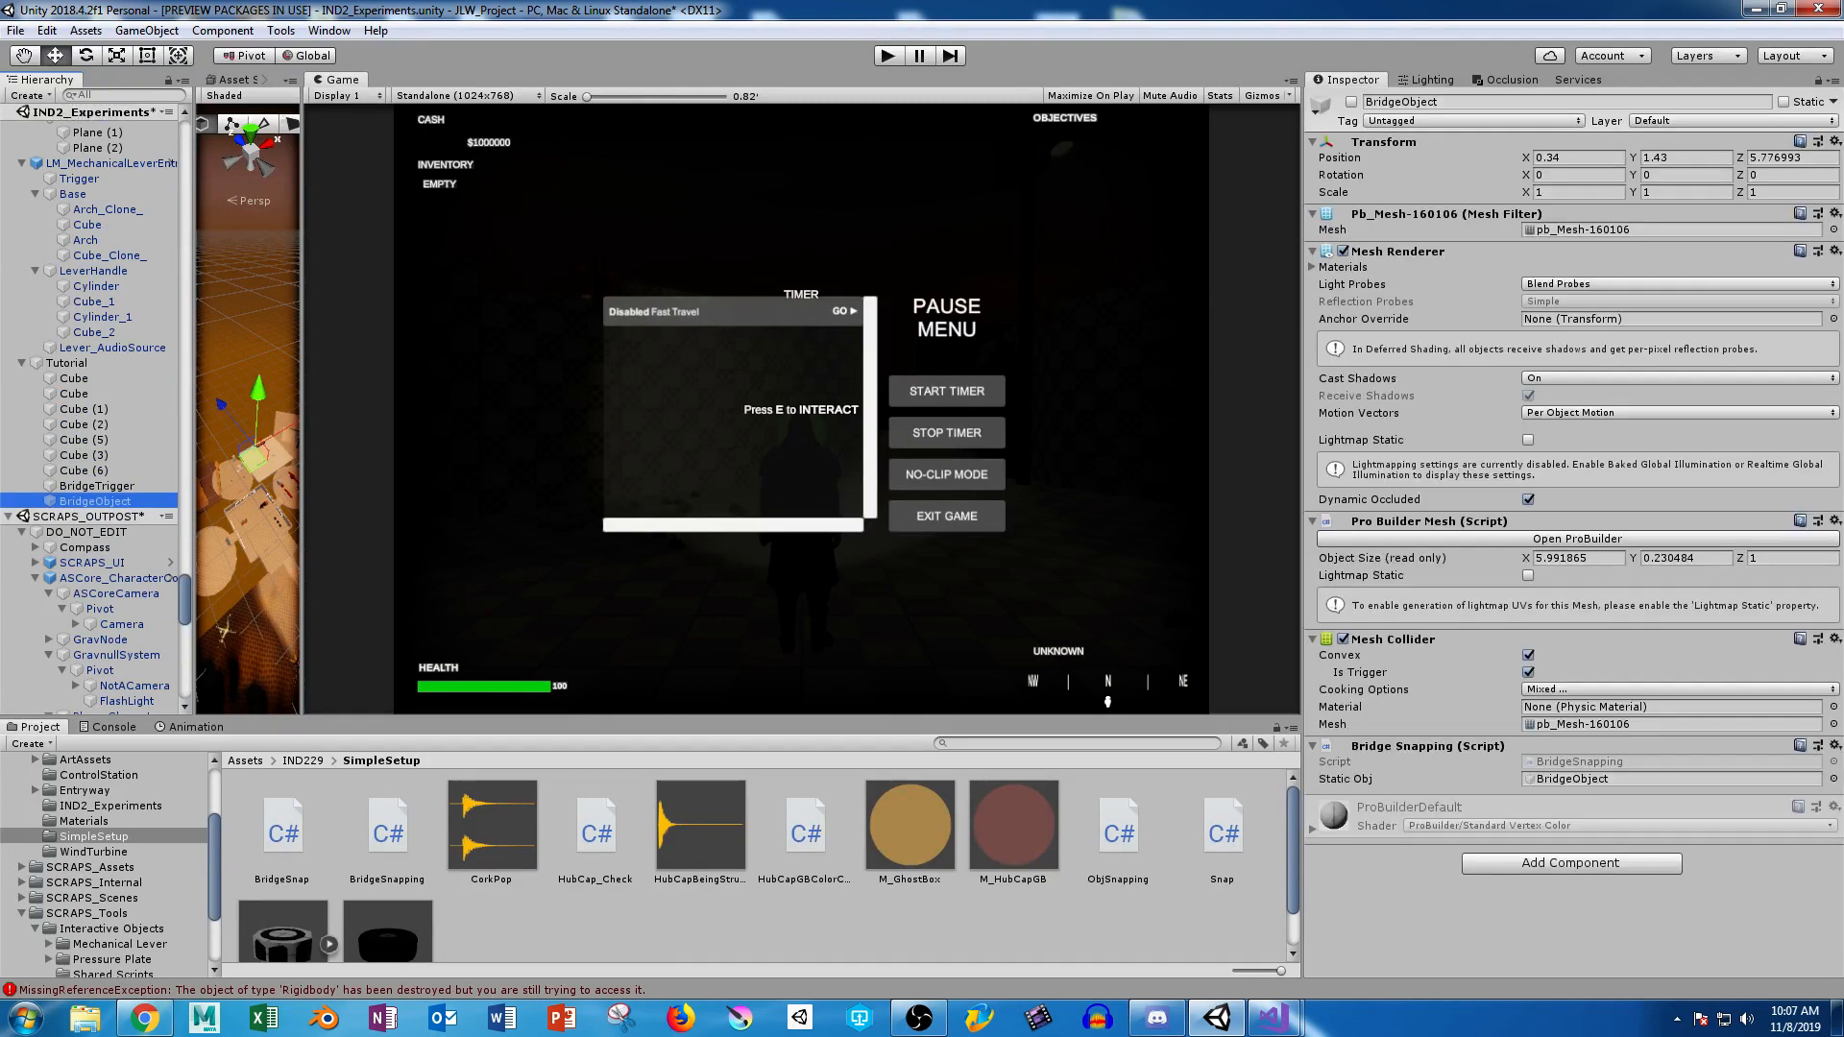
left_click(1529, 672)
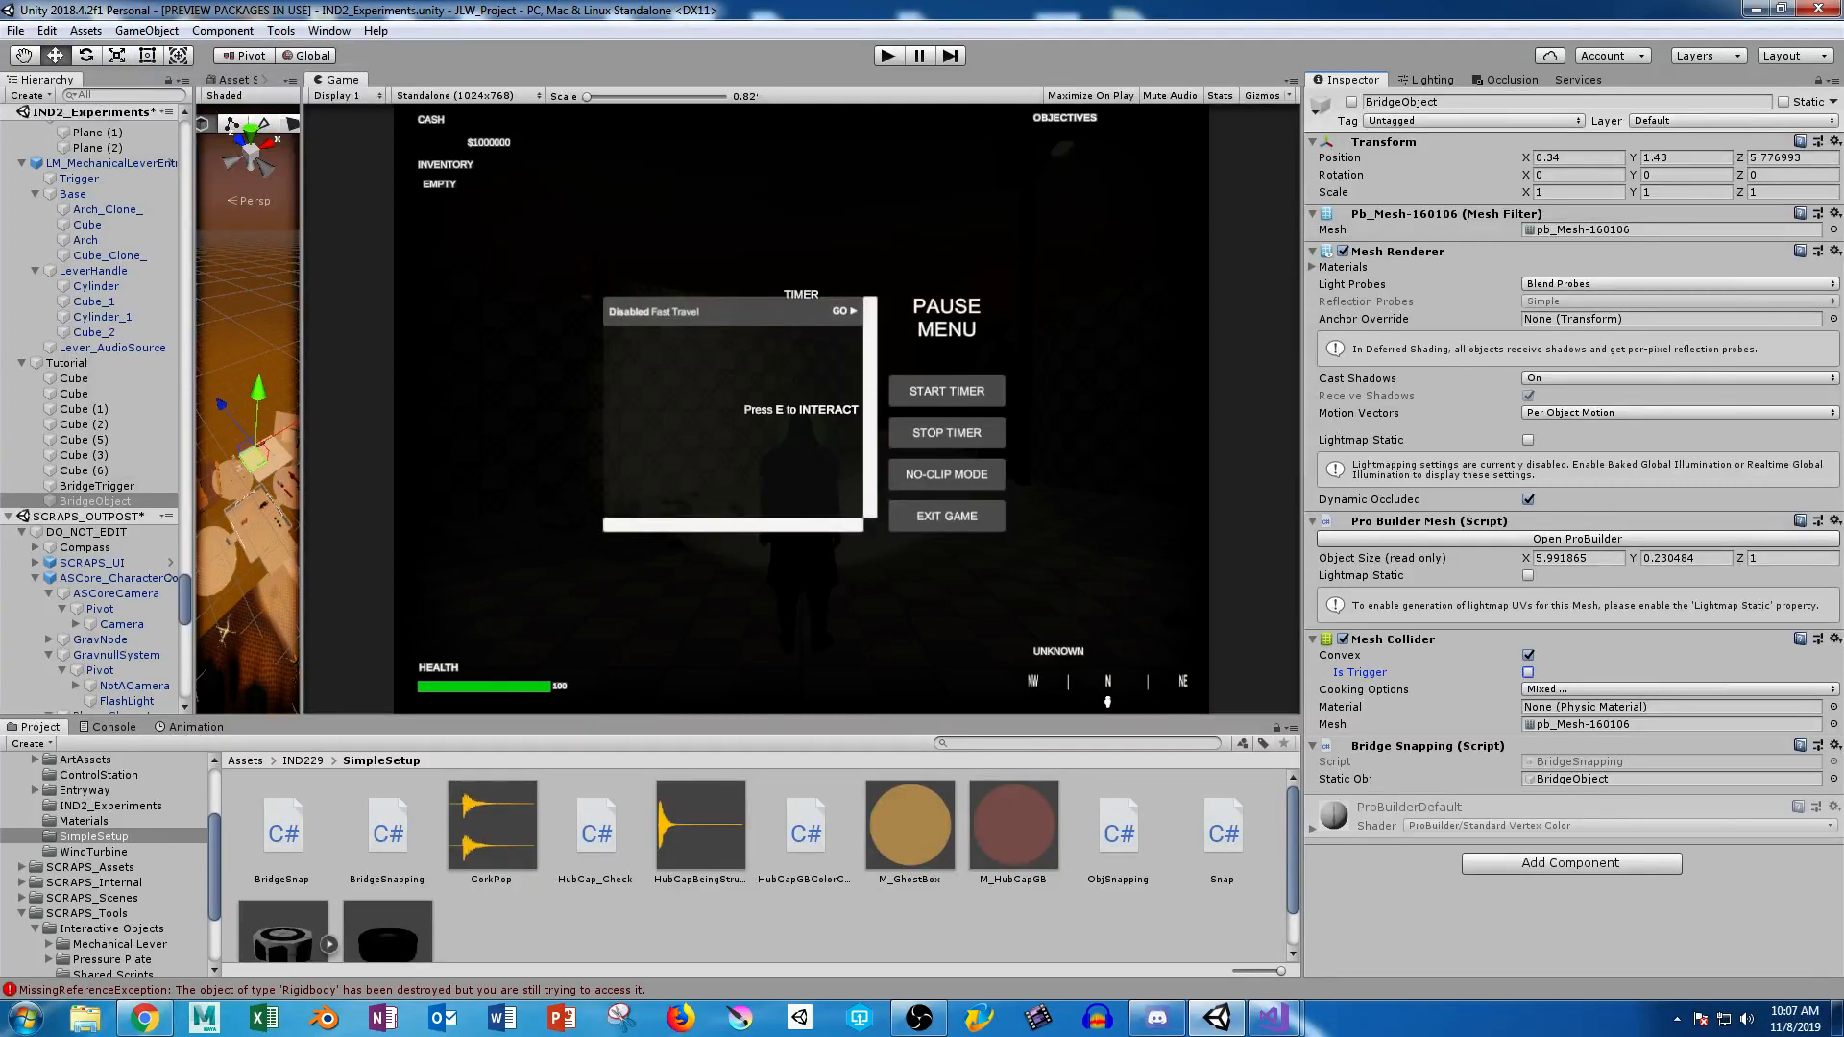
Assign the bridge tag to both BridgeTrigger and Cube (6) under Tutorial.
left_click(97, 486)
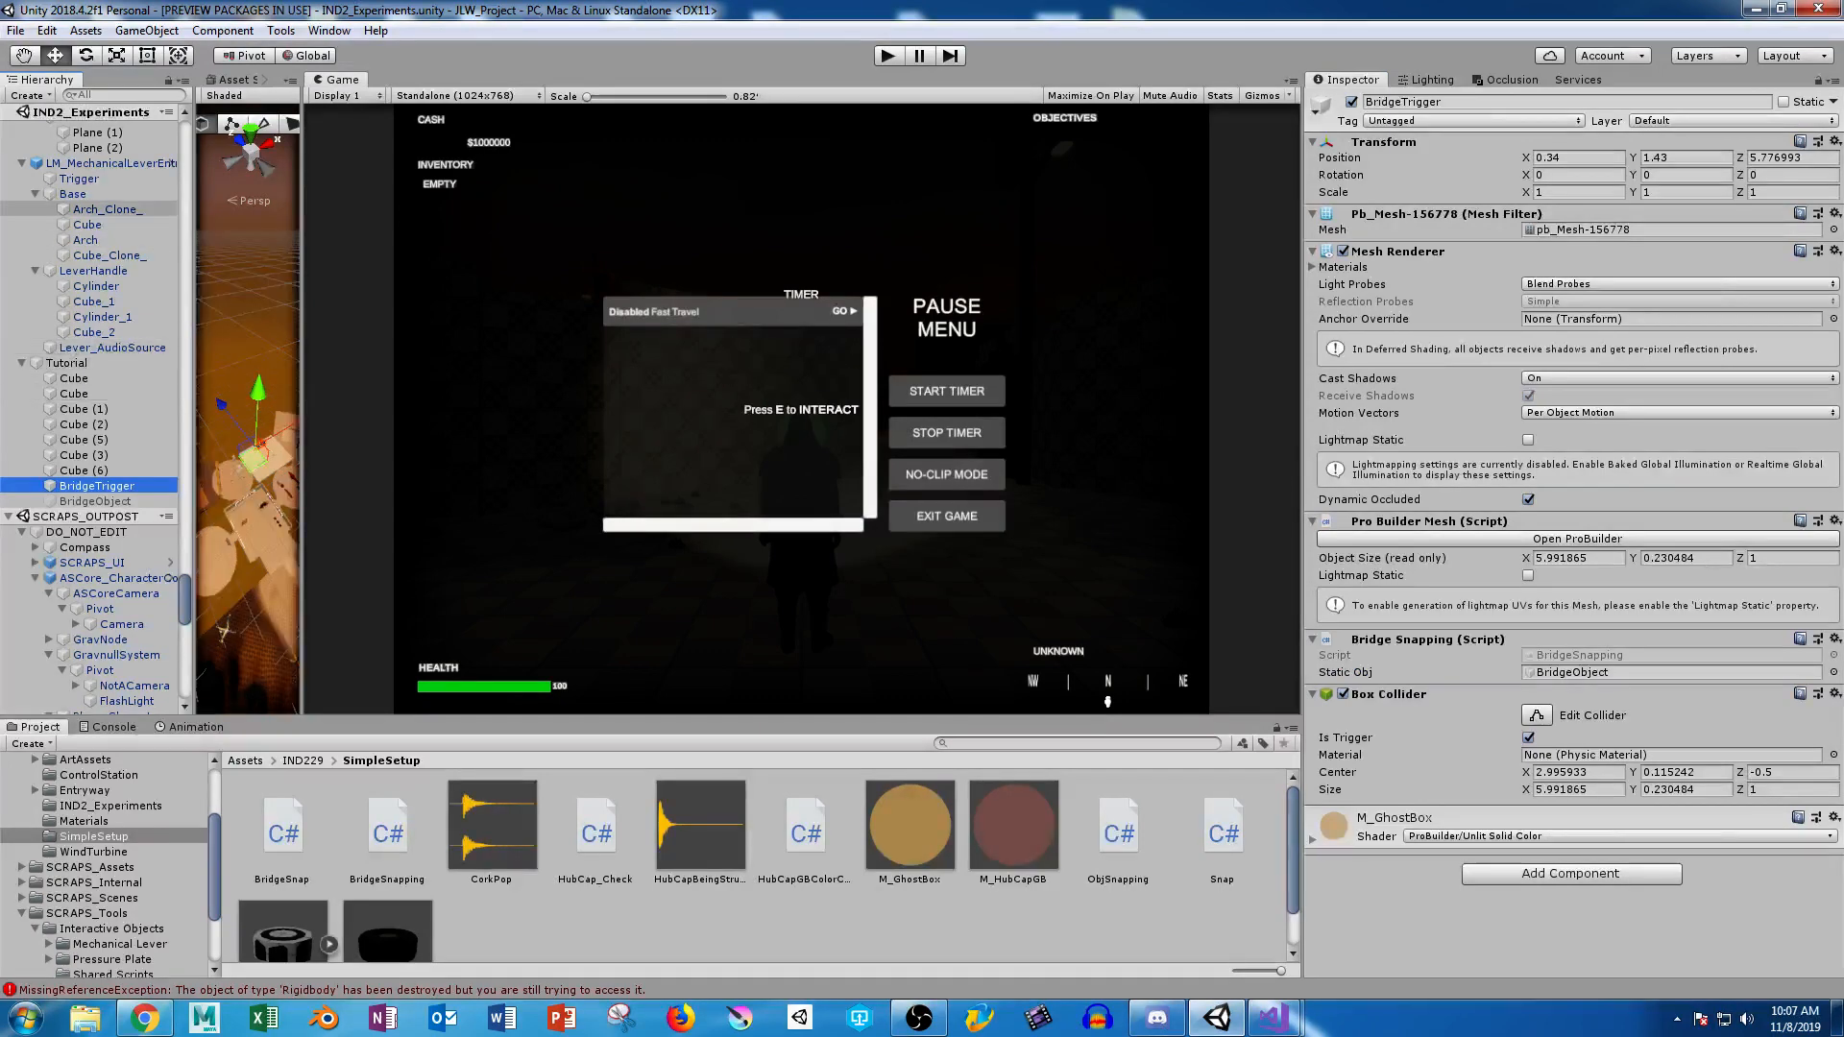
left_click(85, 471, "ctrl")
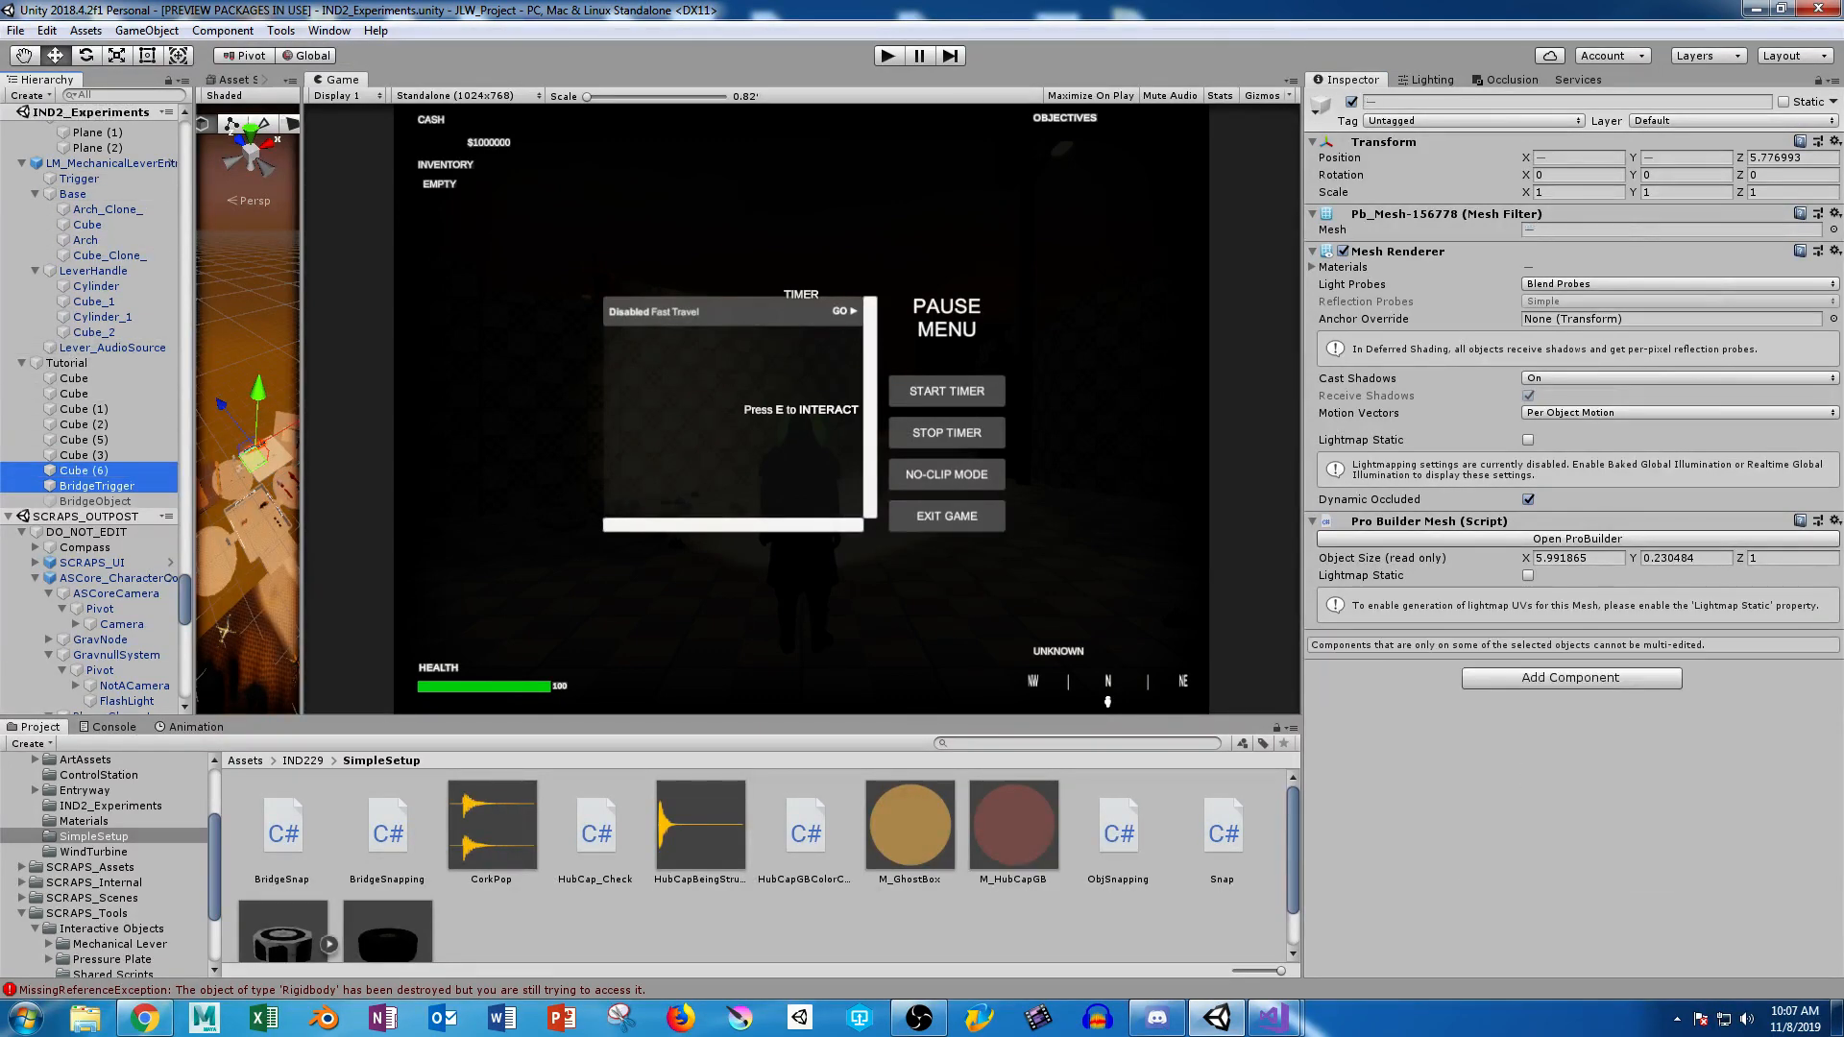
left_click(1474, 121)
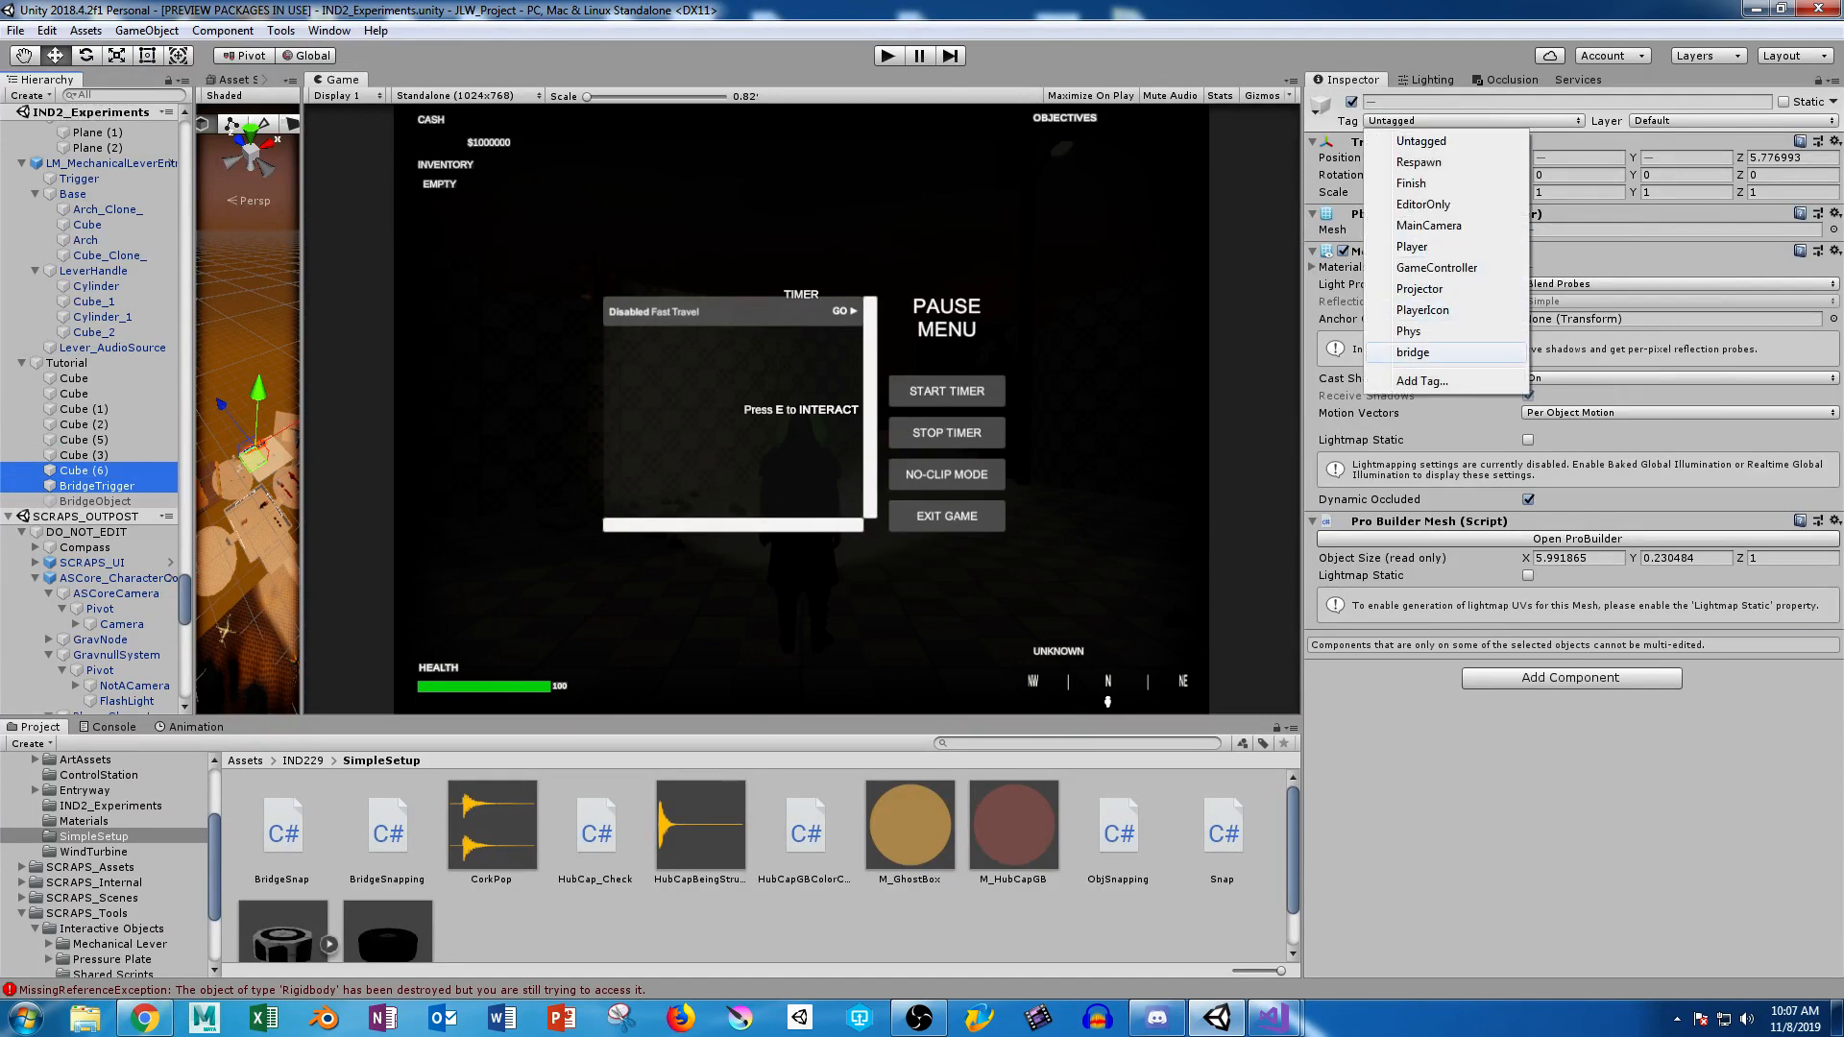
left_click(1413, 353)
Enlarge the scene view and set the Rigidbody mass of Cube (5), the movable beam on the tutorial platform, to 1200.
left_click_drag(303, 384, 974, 384)
scroll(438, 679, "up", 5)
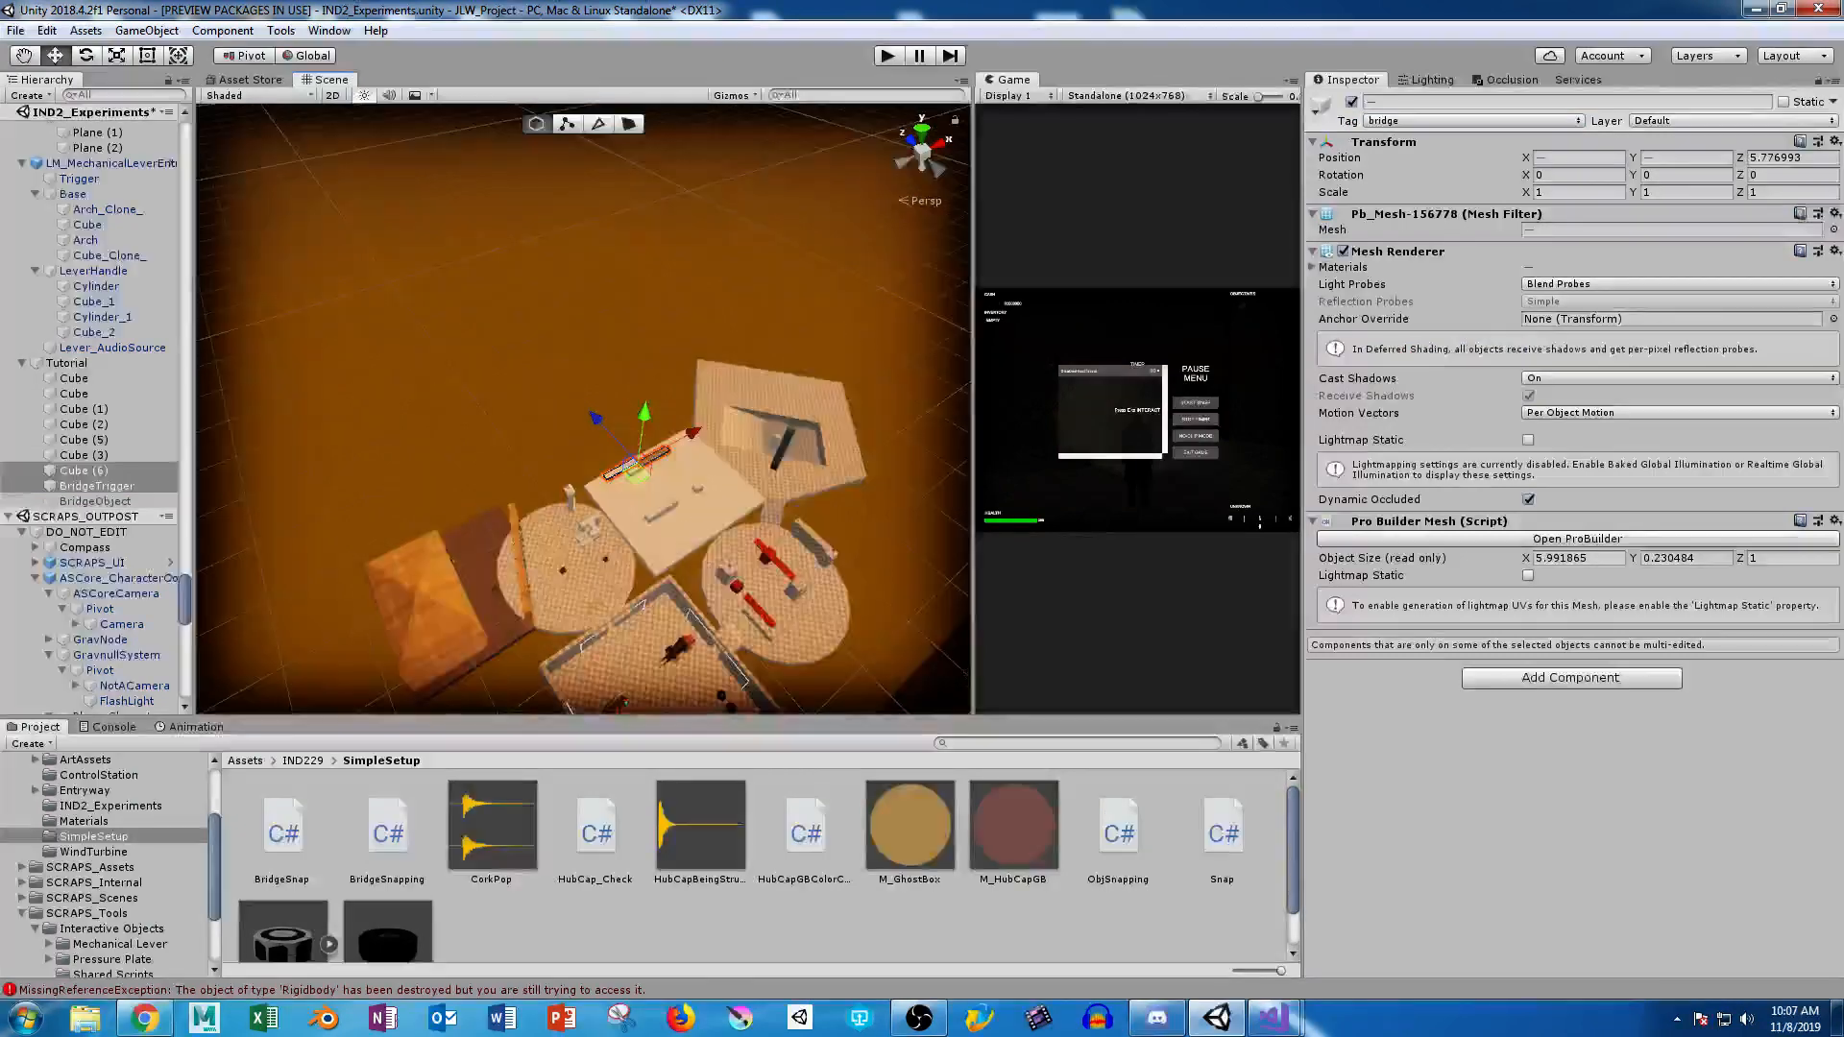
middle_click_drag(438, 679, 380, 557)
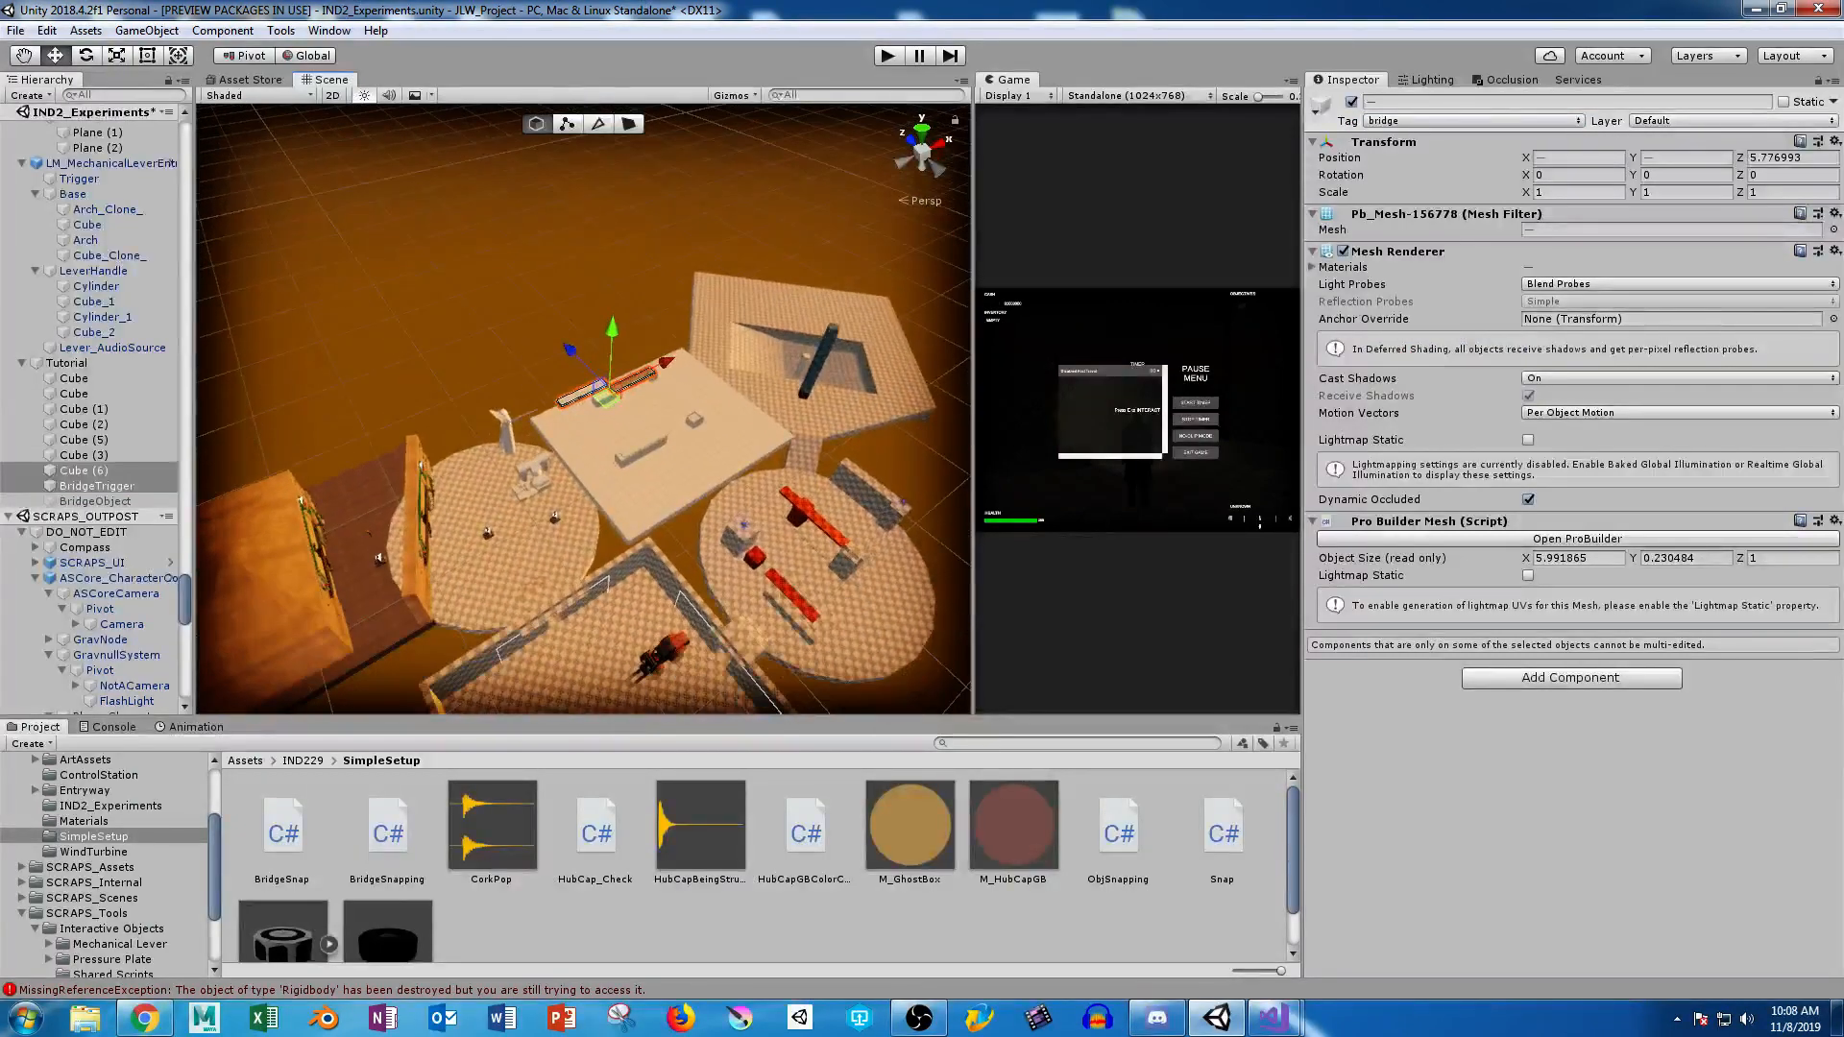
left_click(643, 448)
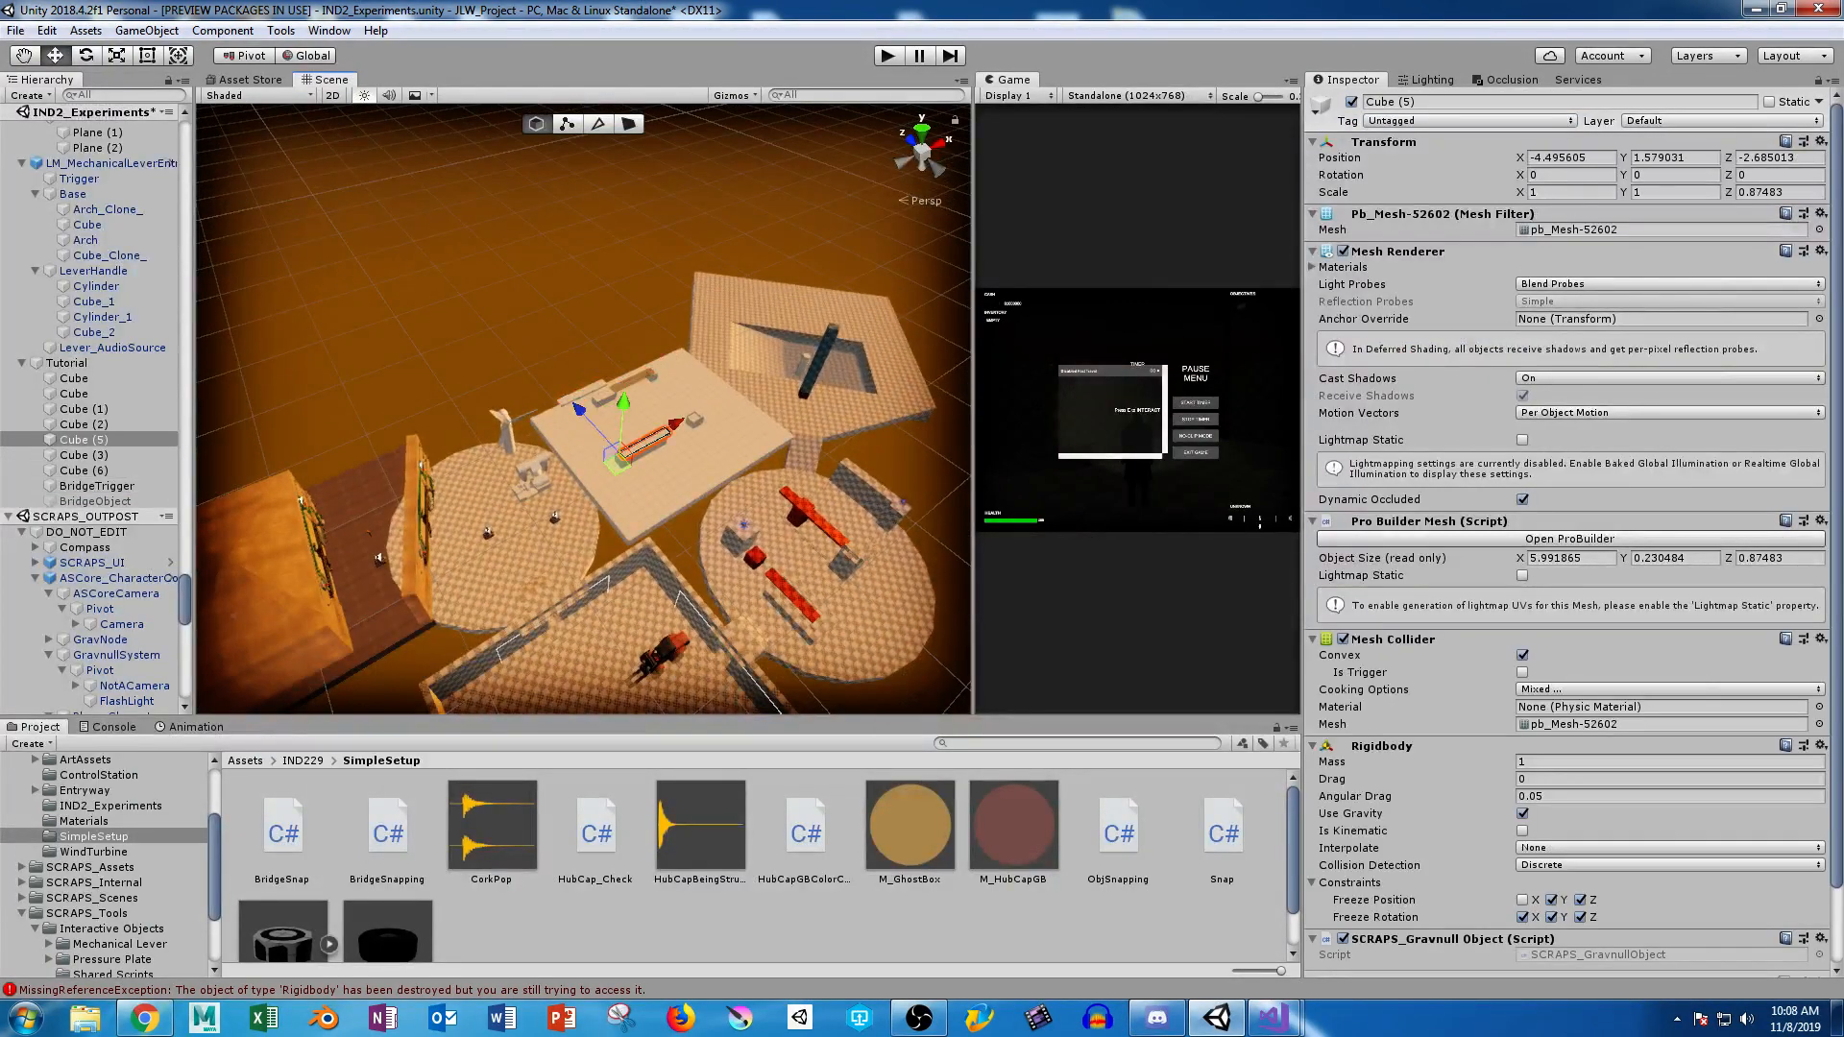
scroll(1565, 533, "down", 3)
left_click(1575, 676)
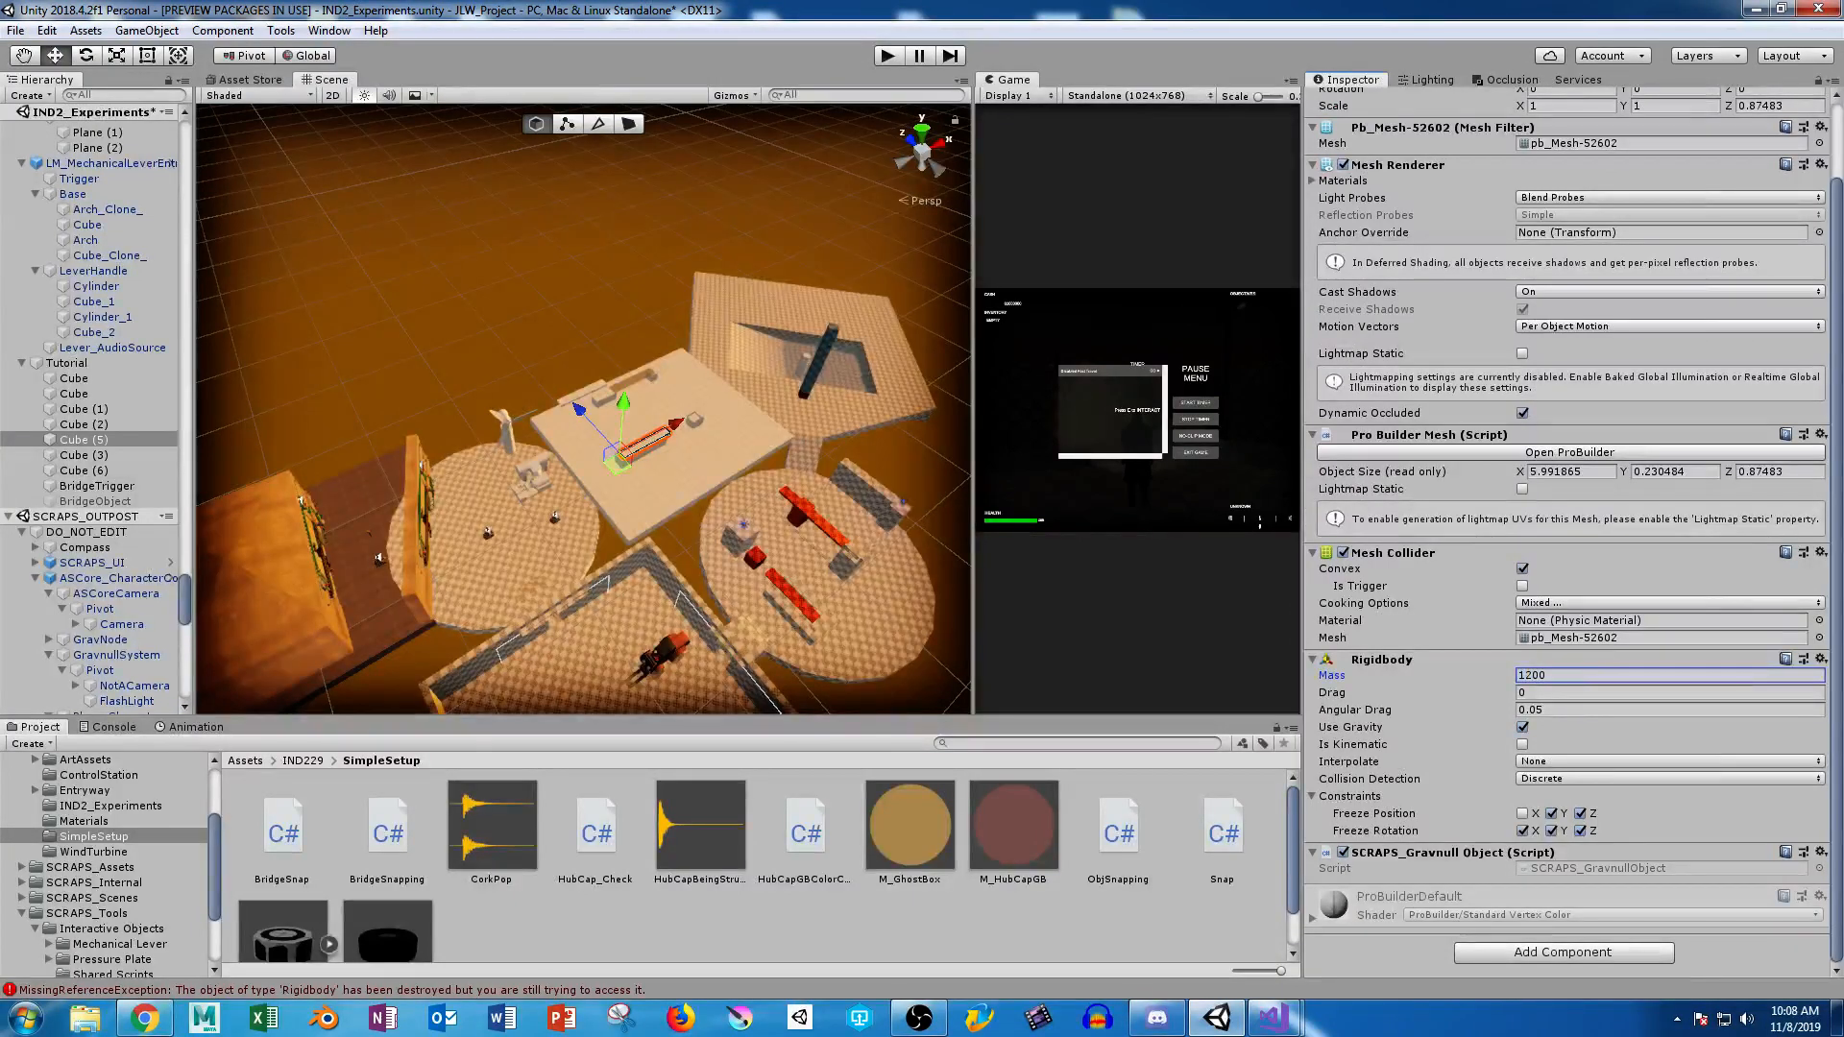
Examine the small hollow block Cube (3) on the tutorial platform and its placement relative to the surrounding beams and supports.
middle_click_drag(695, 421, 660, 409)
left_click(659, 408)
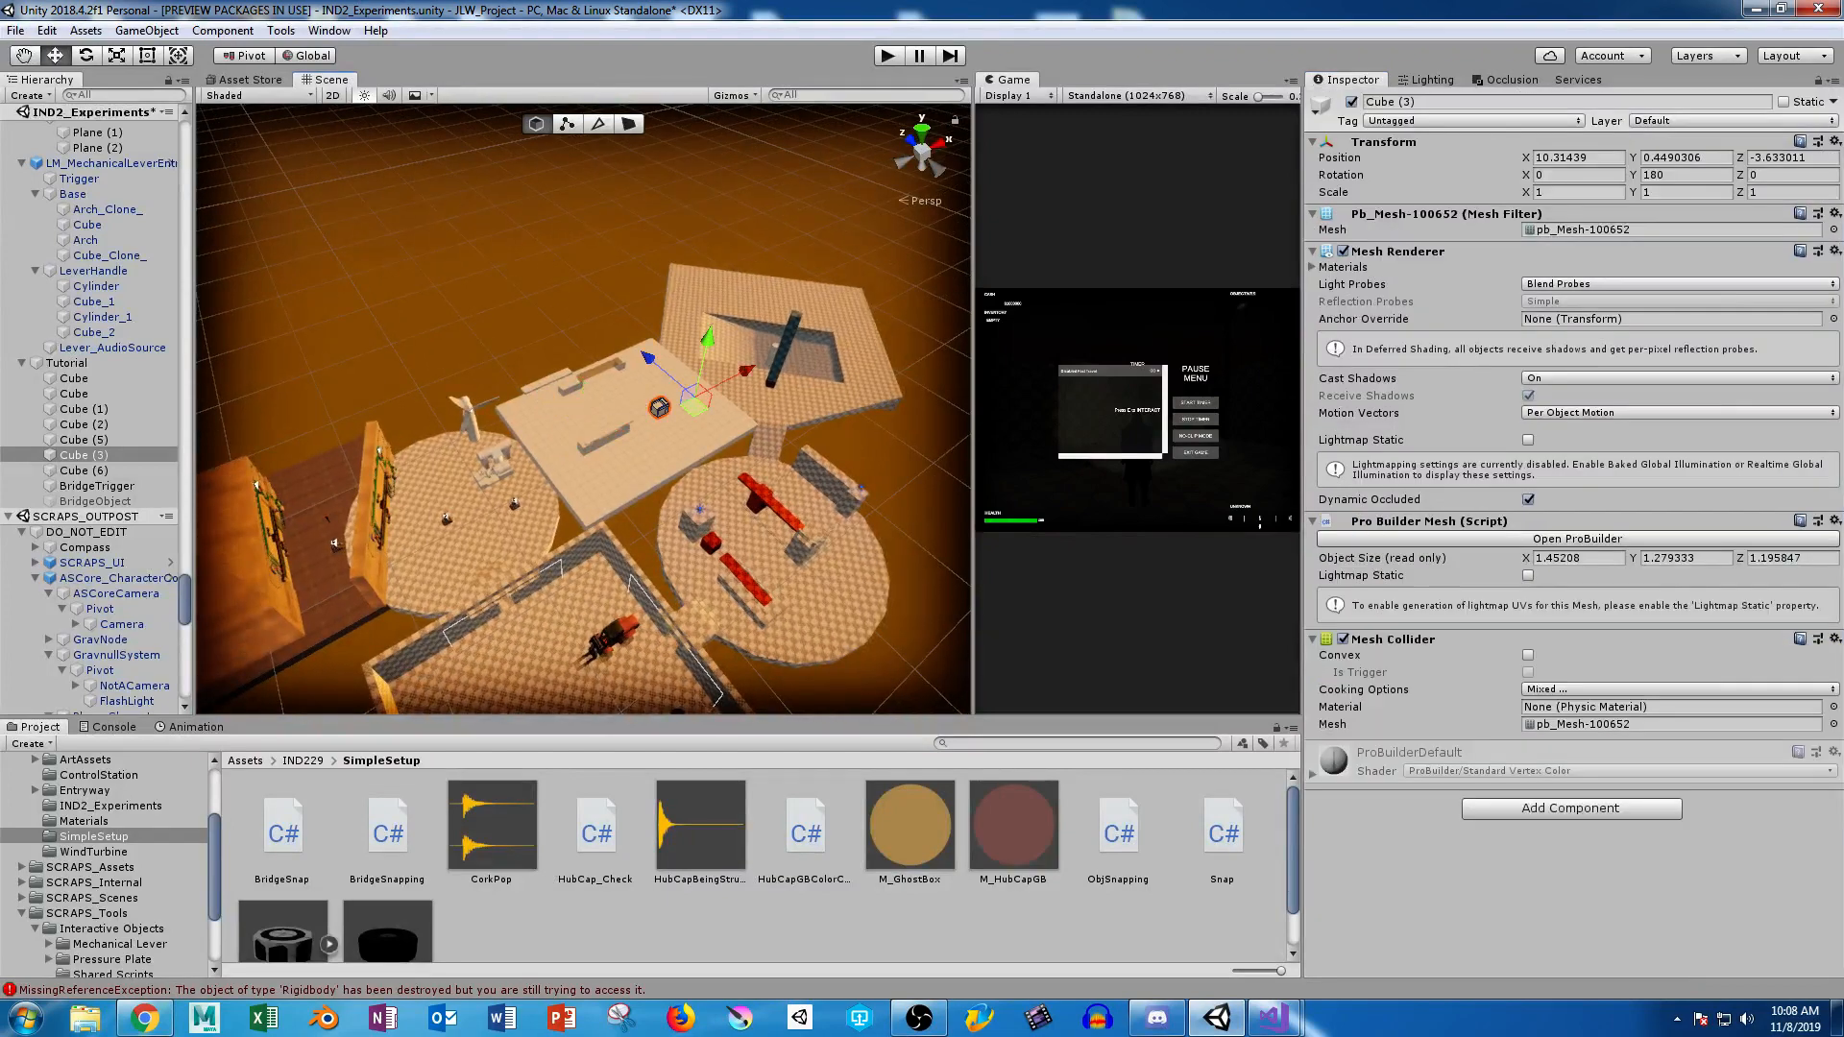
scroll(584, 408, "up", 2)
key("f")
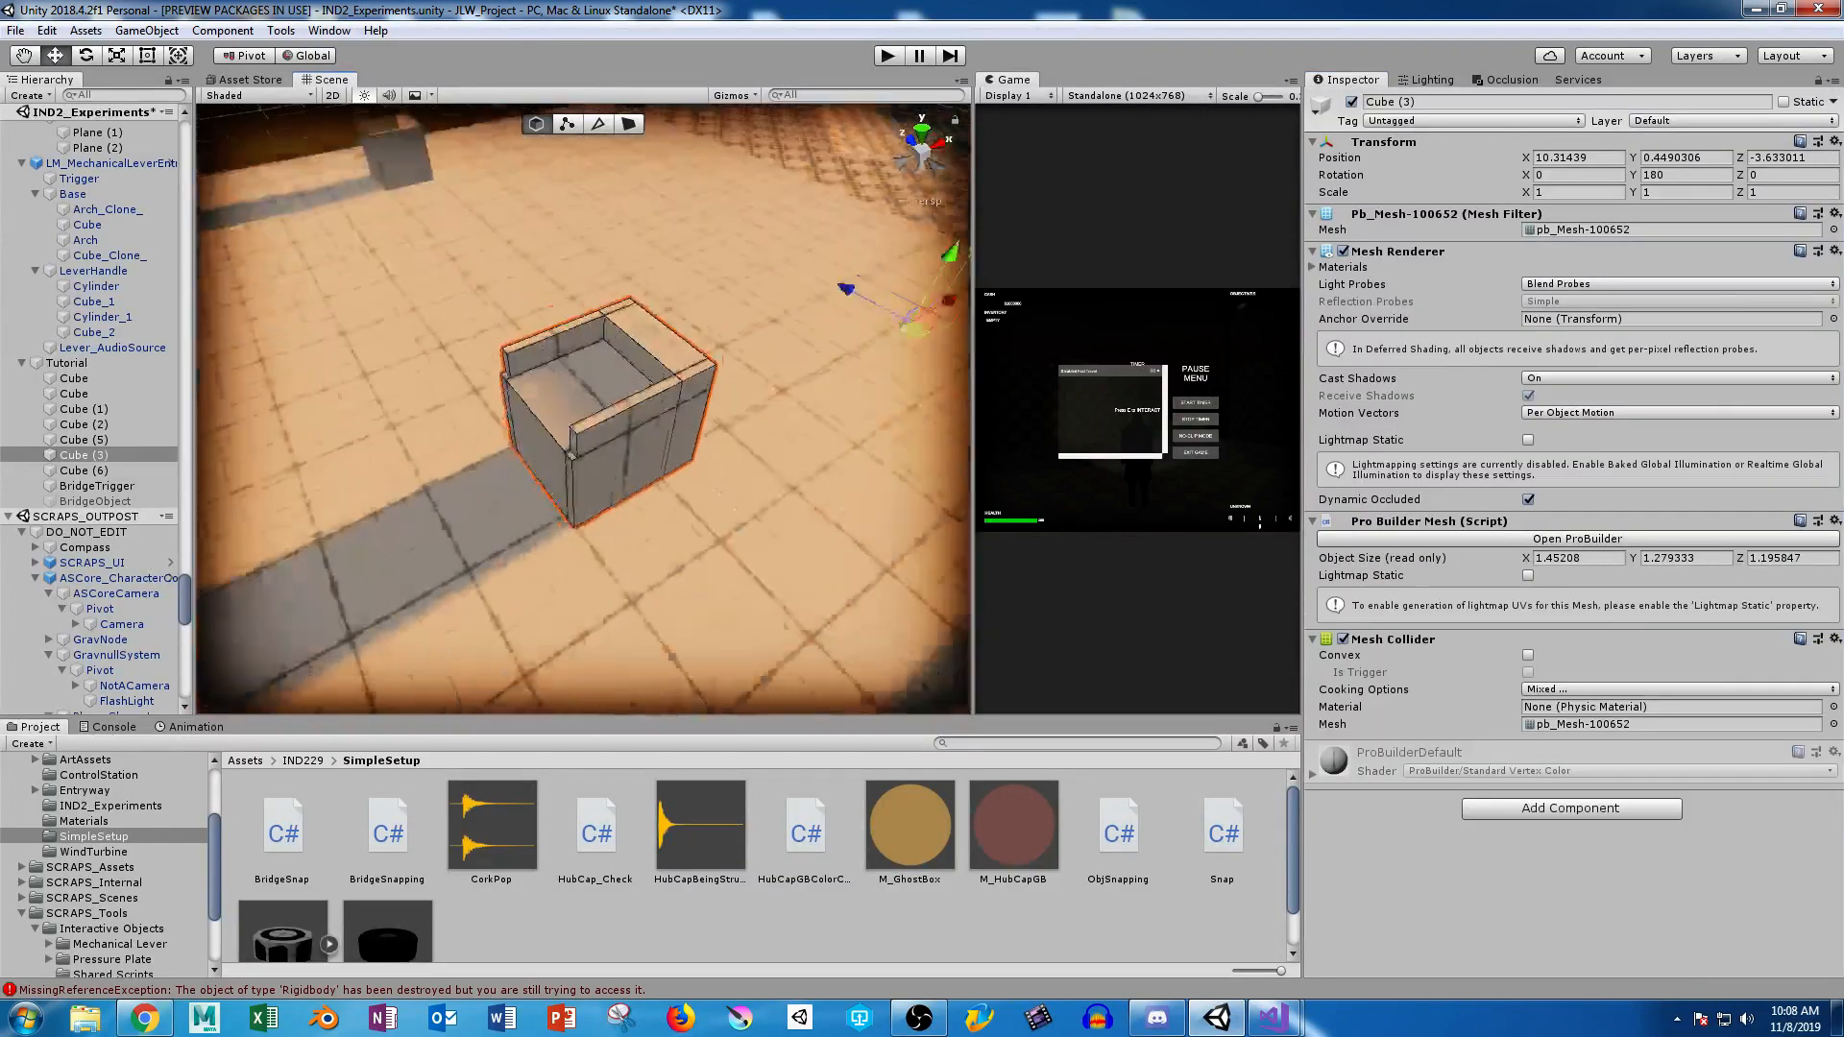
scroll(673, 408, "down", 2)
left_click_drag(673, 408, 711, 408, "alt")
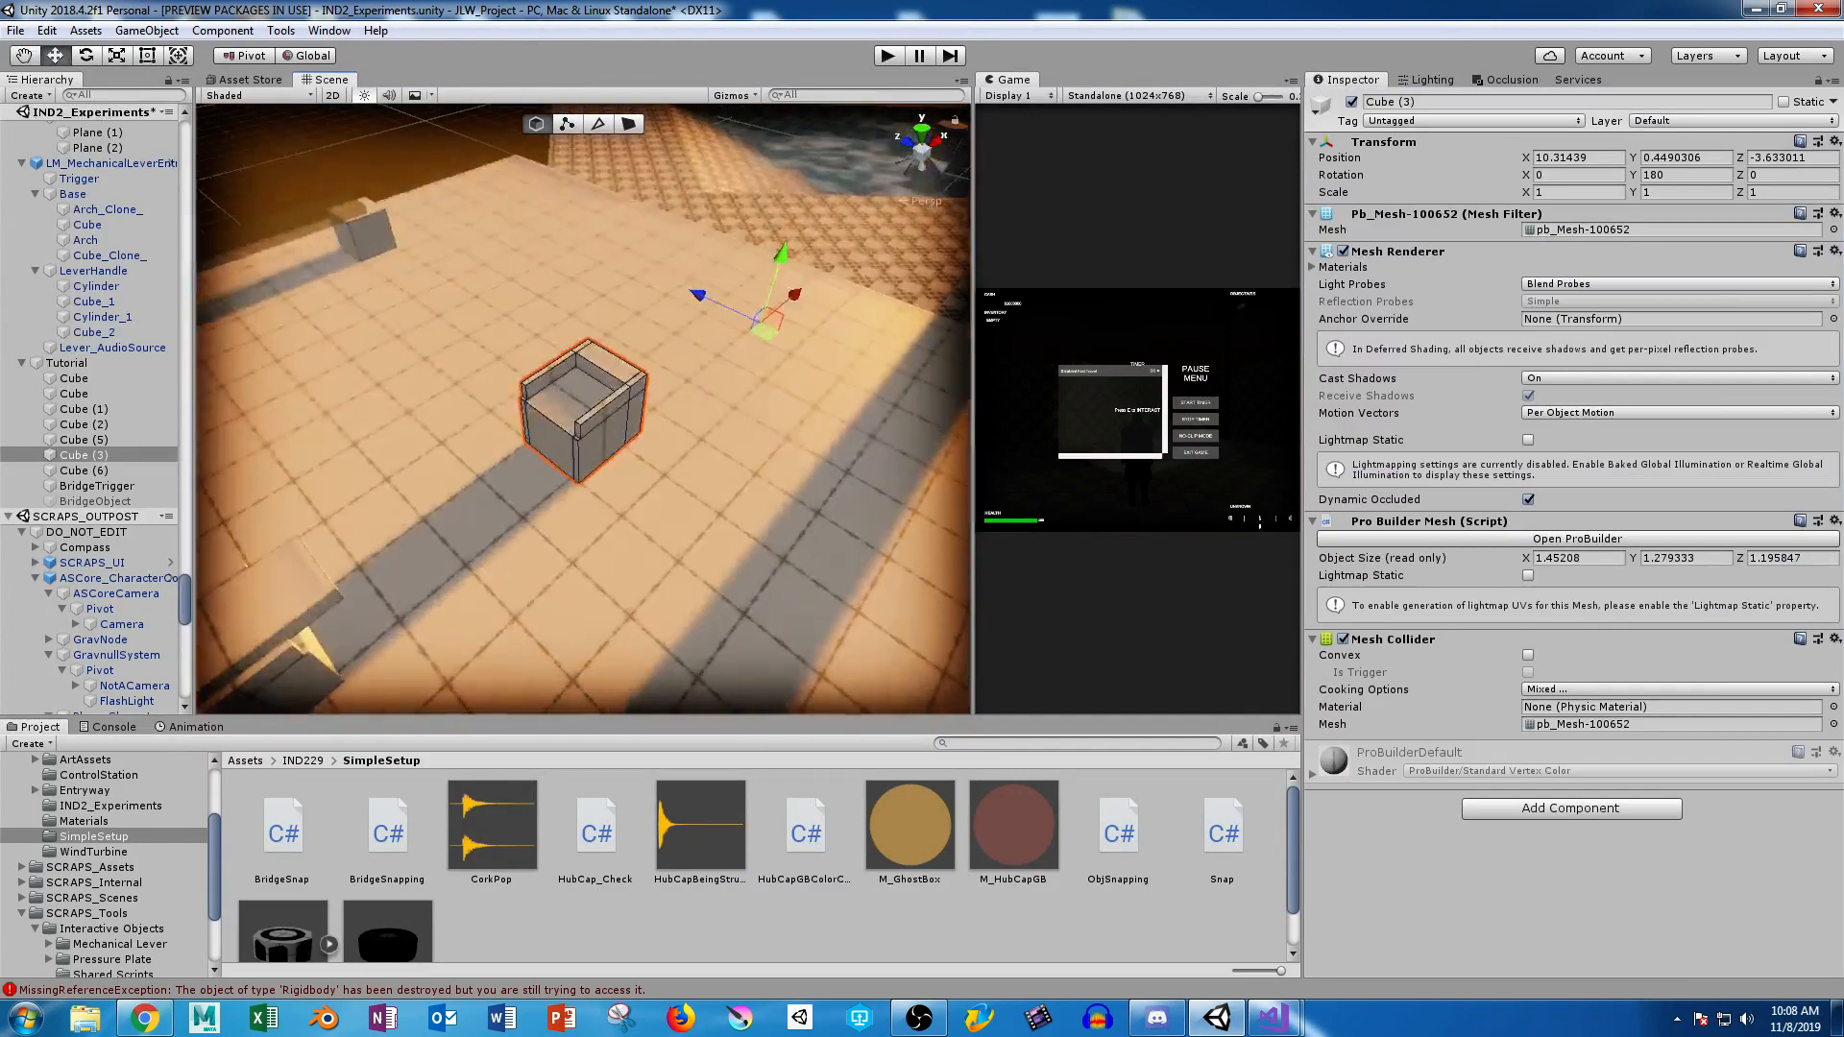
left_click(586, 413)
left_click(586, 413)
mouse_move(586, 413)
left_mouse_down("alt")
mouse_move(384, 370)
mouse_move(298, 384)
mouse_move(585, 403)
left_mouse_up("alt")
scroll(584, 409, "down", 12)
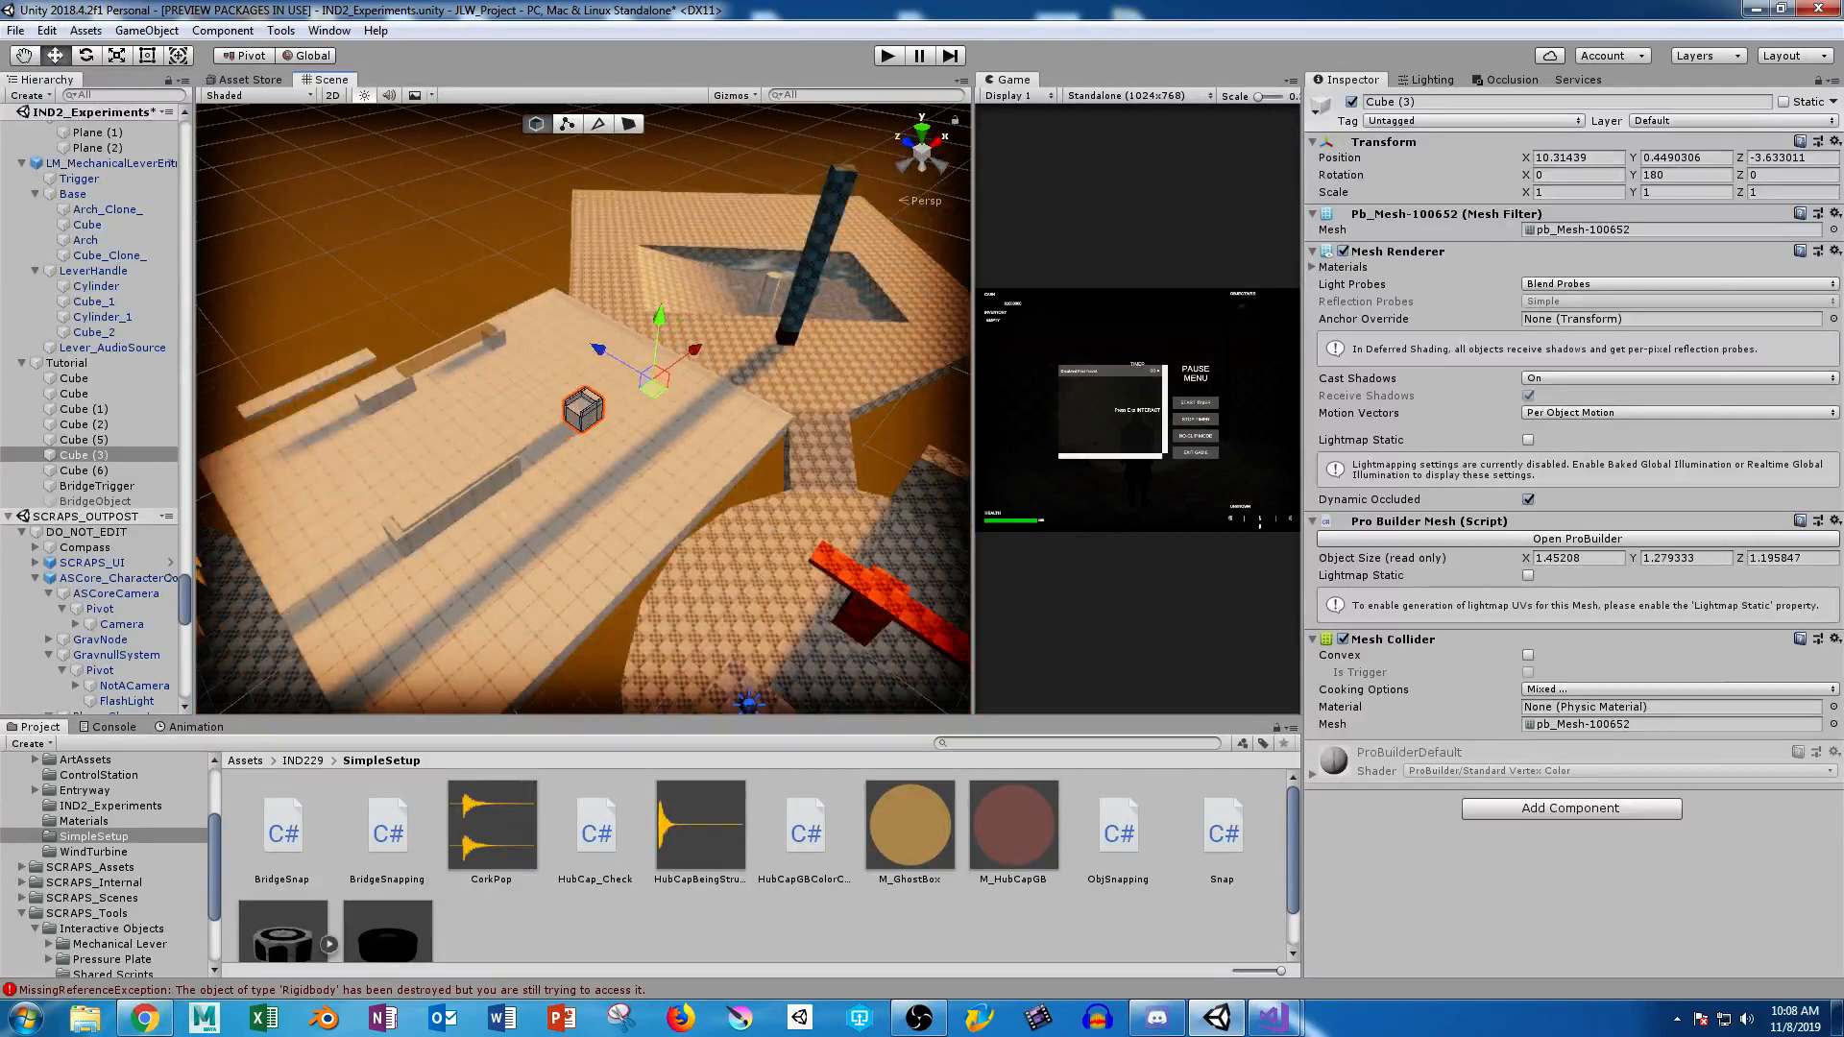
Enlarge the game view, start play mode, and fast travel to IND2_Experiments from the pause menu.
left_click_drag(973, 404, 294, 403)
key("ctrl+p")
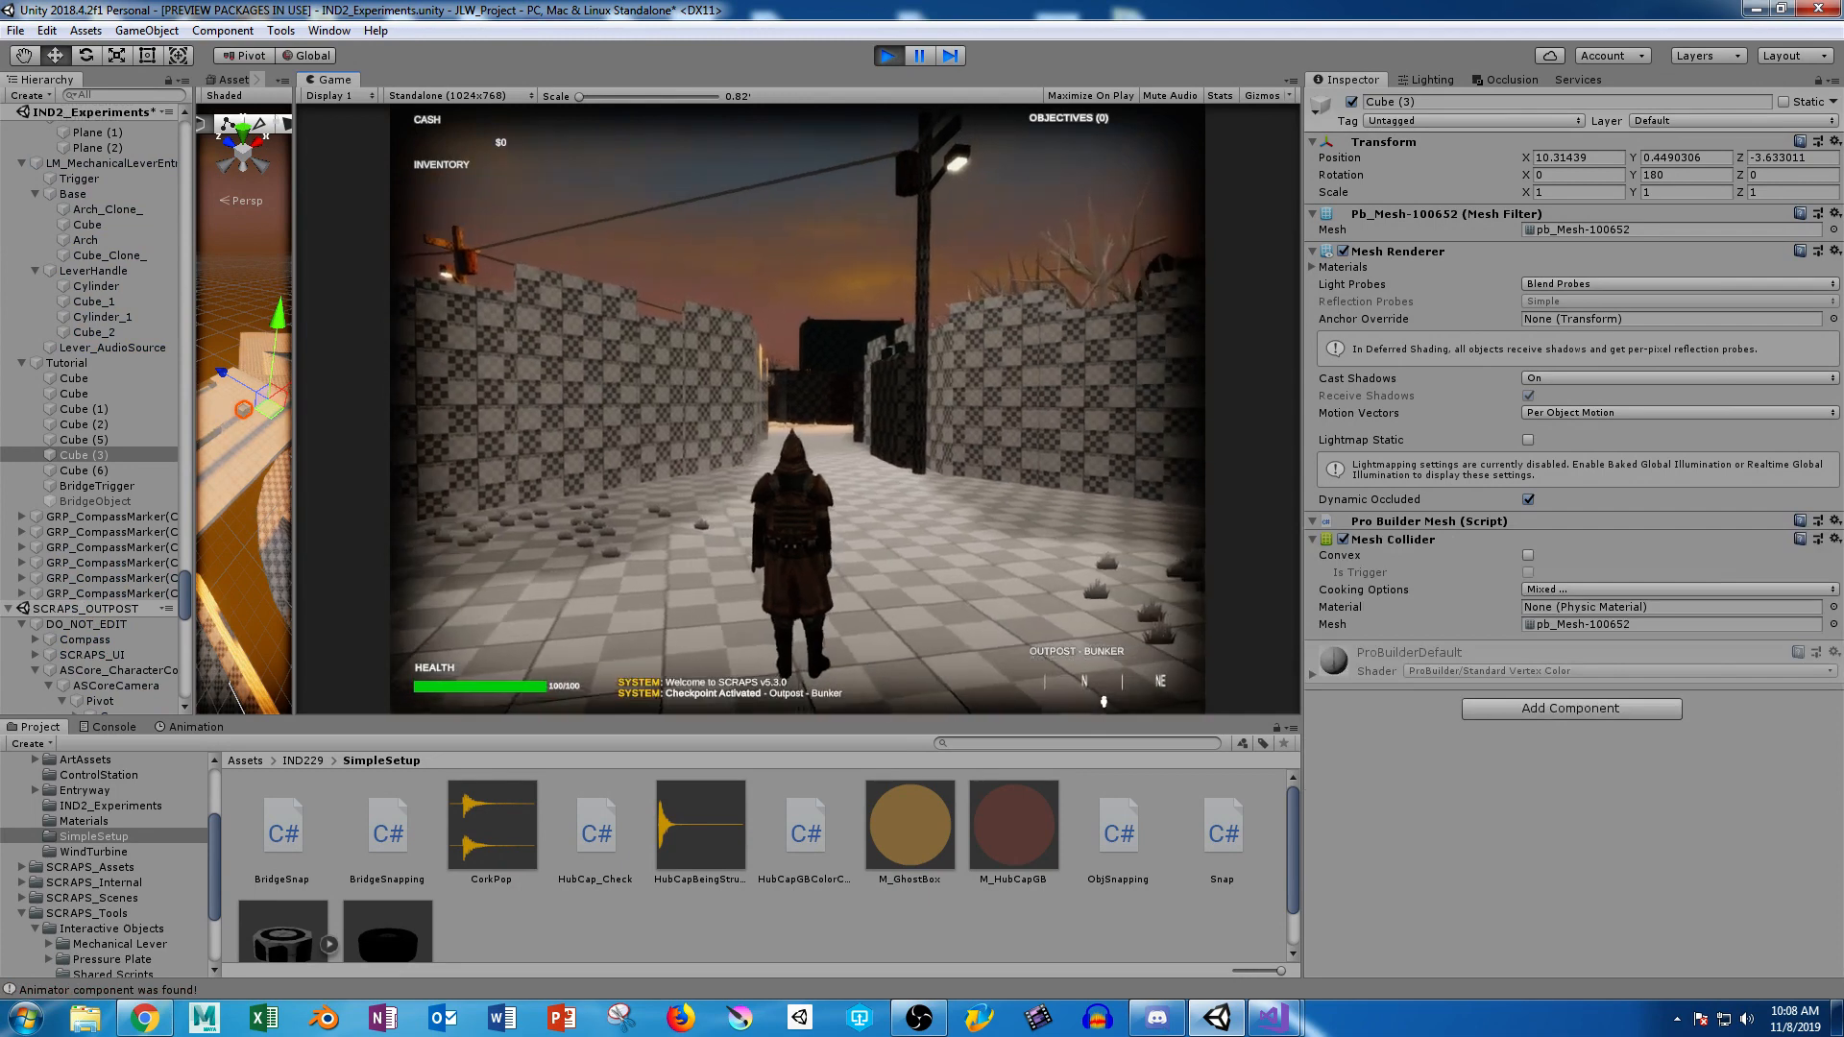
key("Escape")
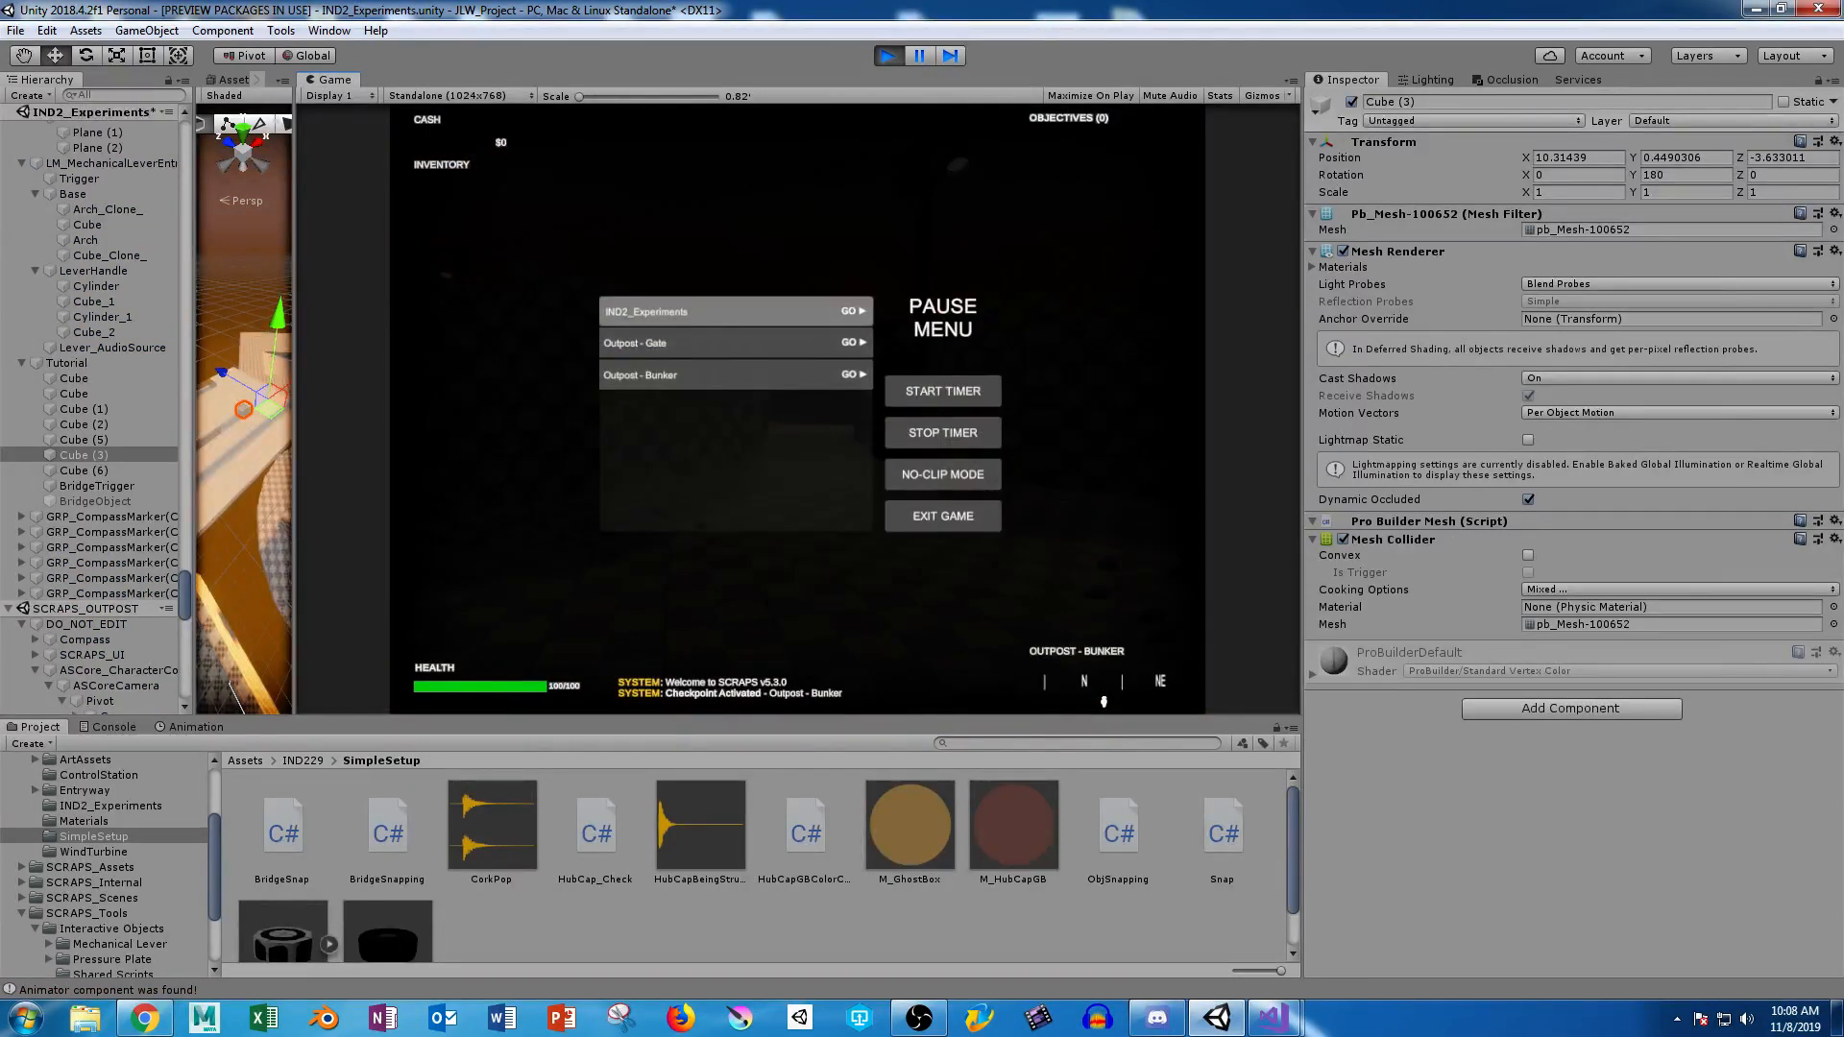
left_click(793, 311)
Run the character through the walled tire room and past the red beams onto the tutorial bridge platform.
key("w")
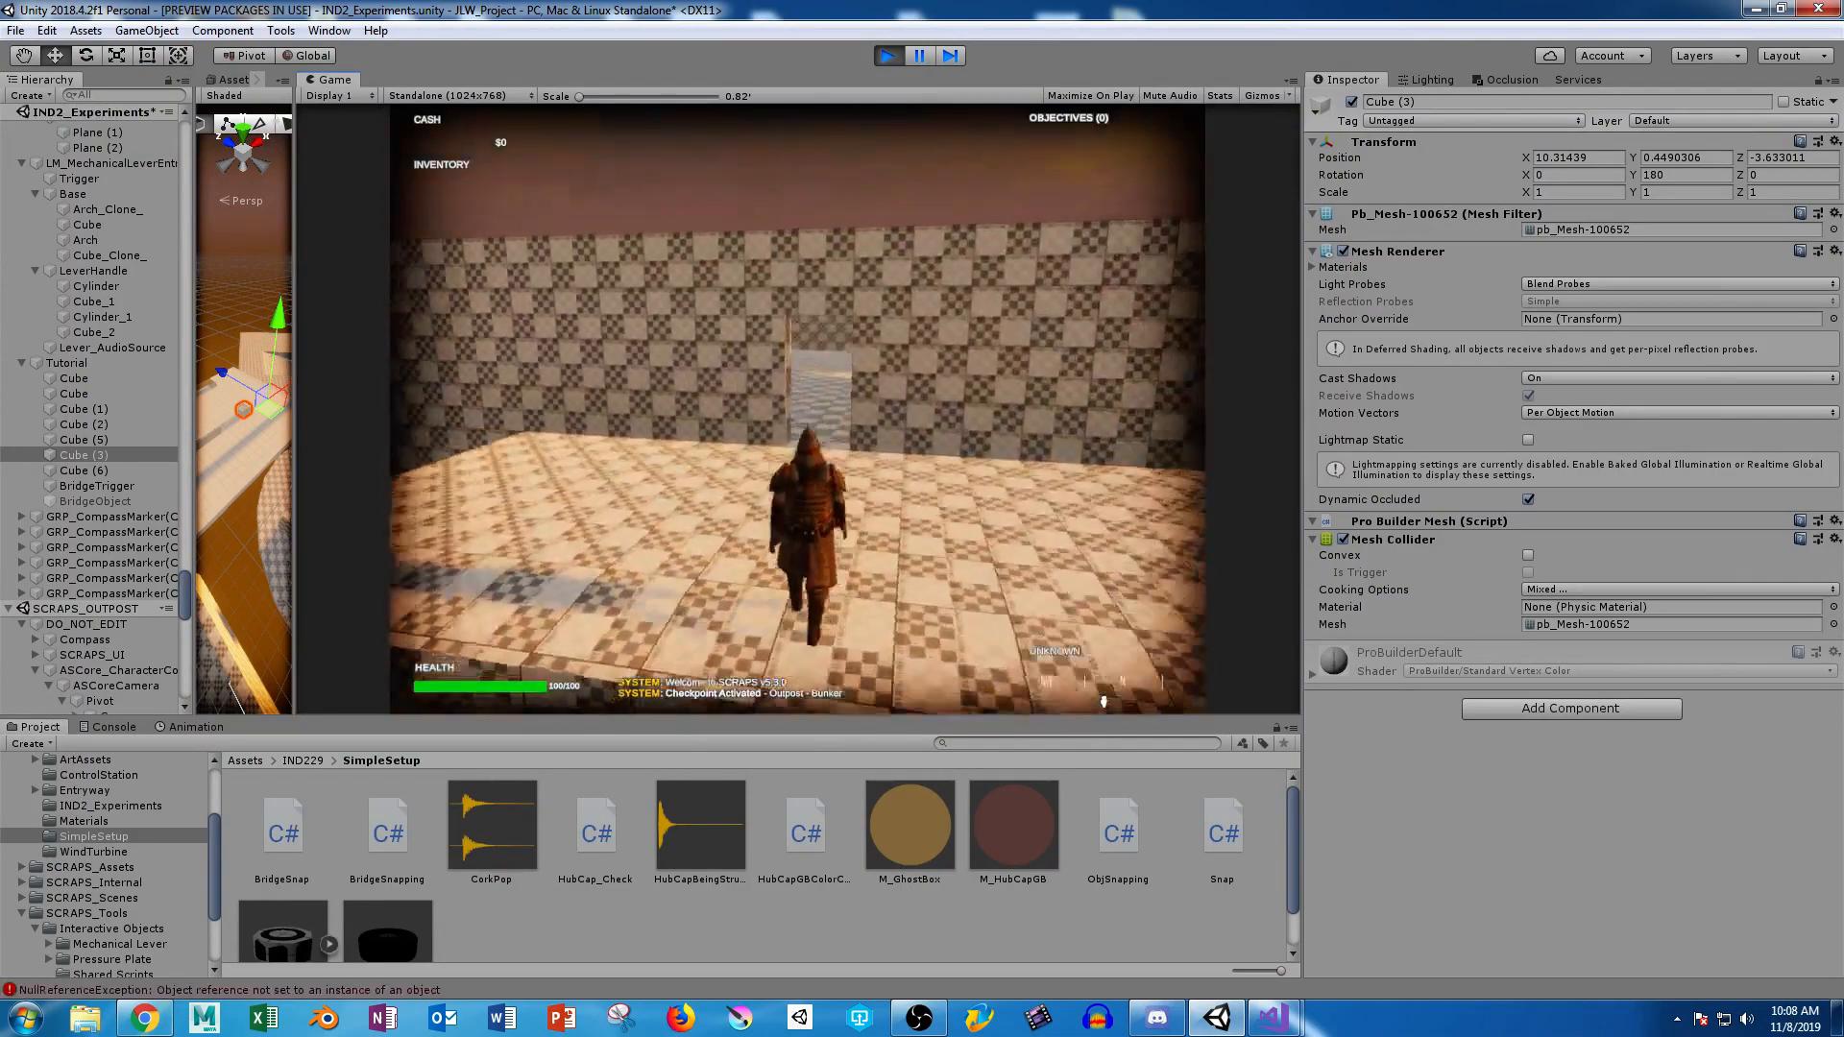
key("w")
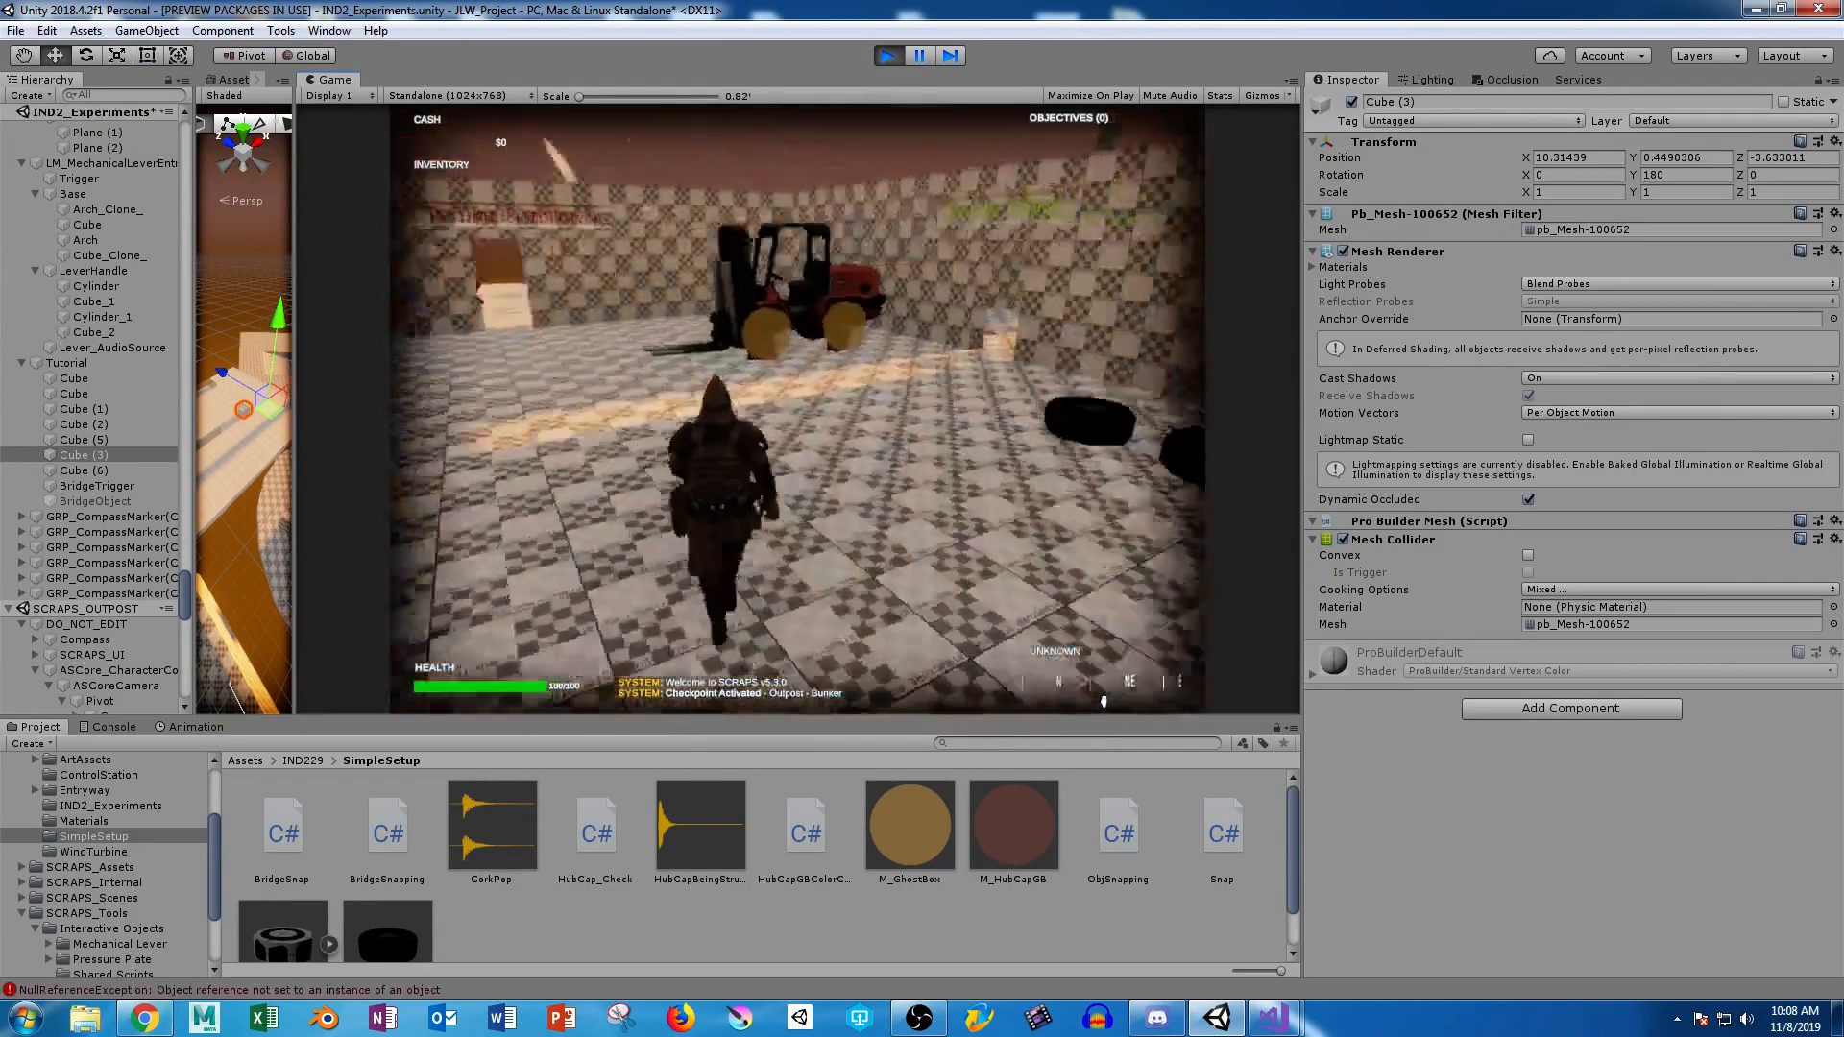
key("w")
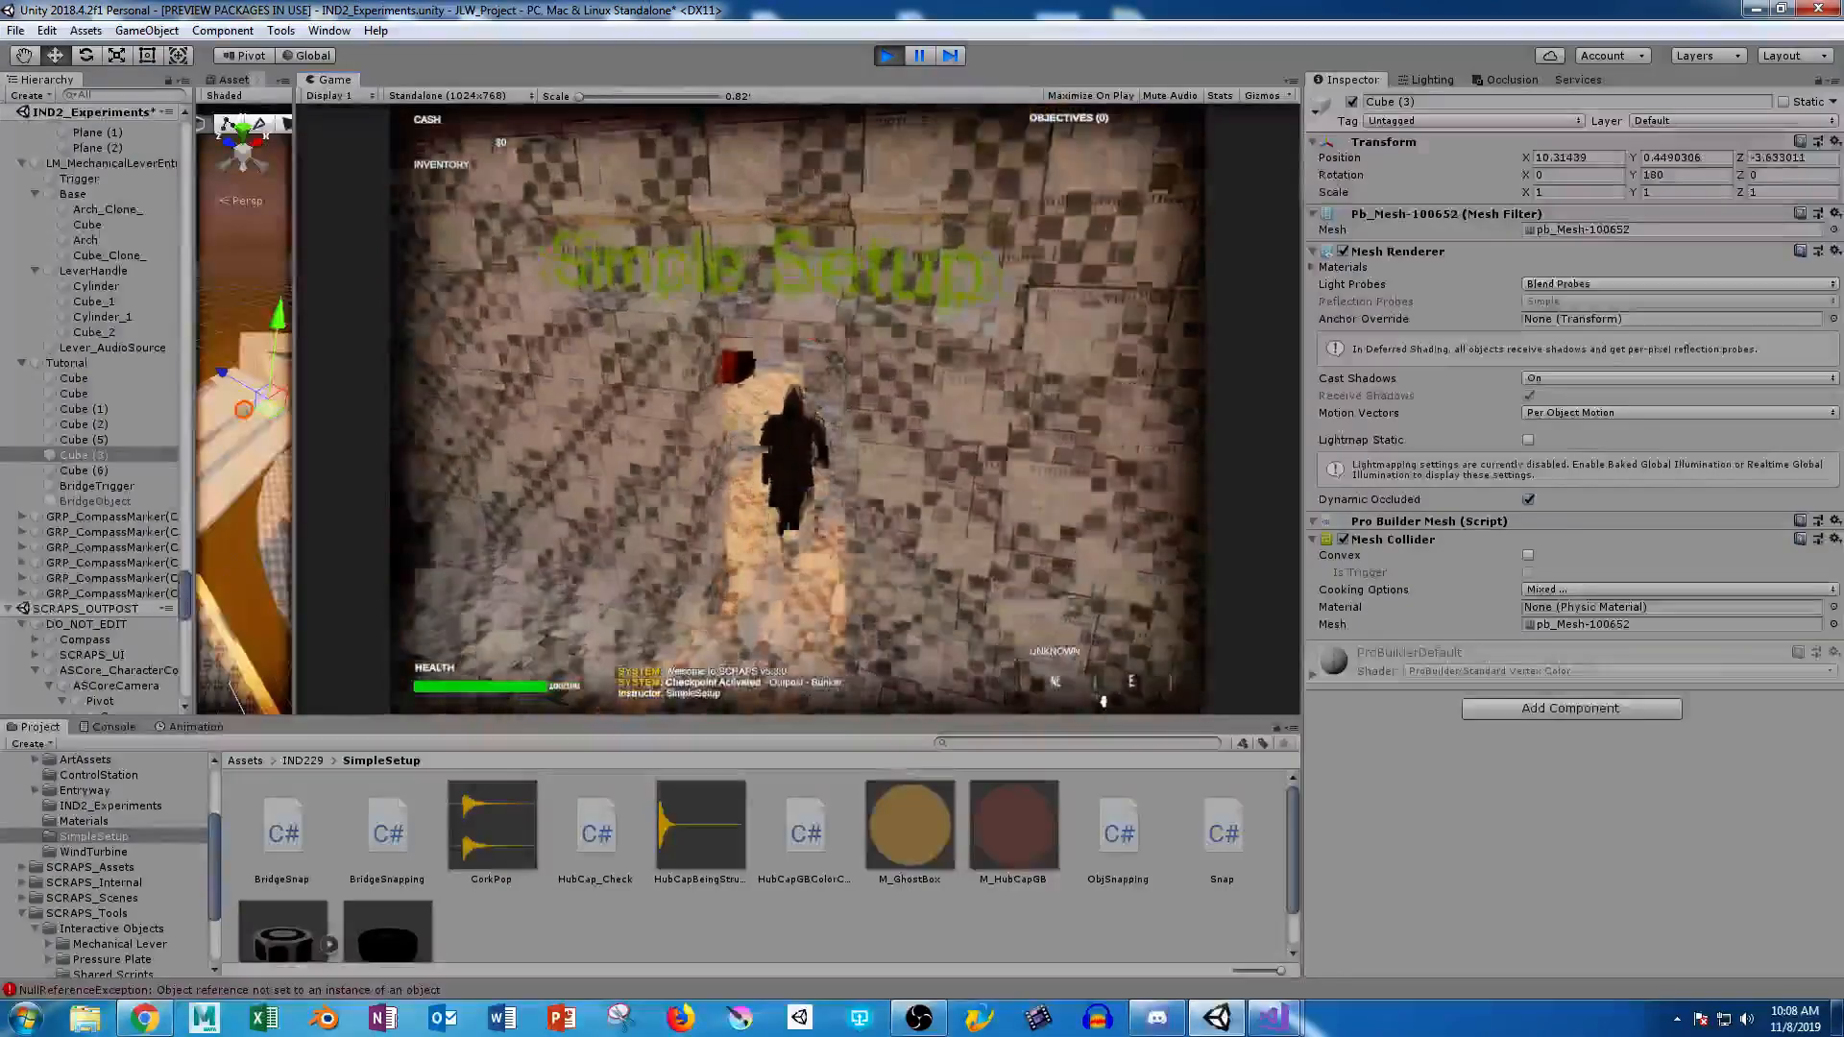
key("w")
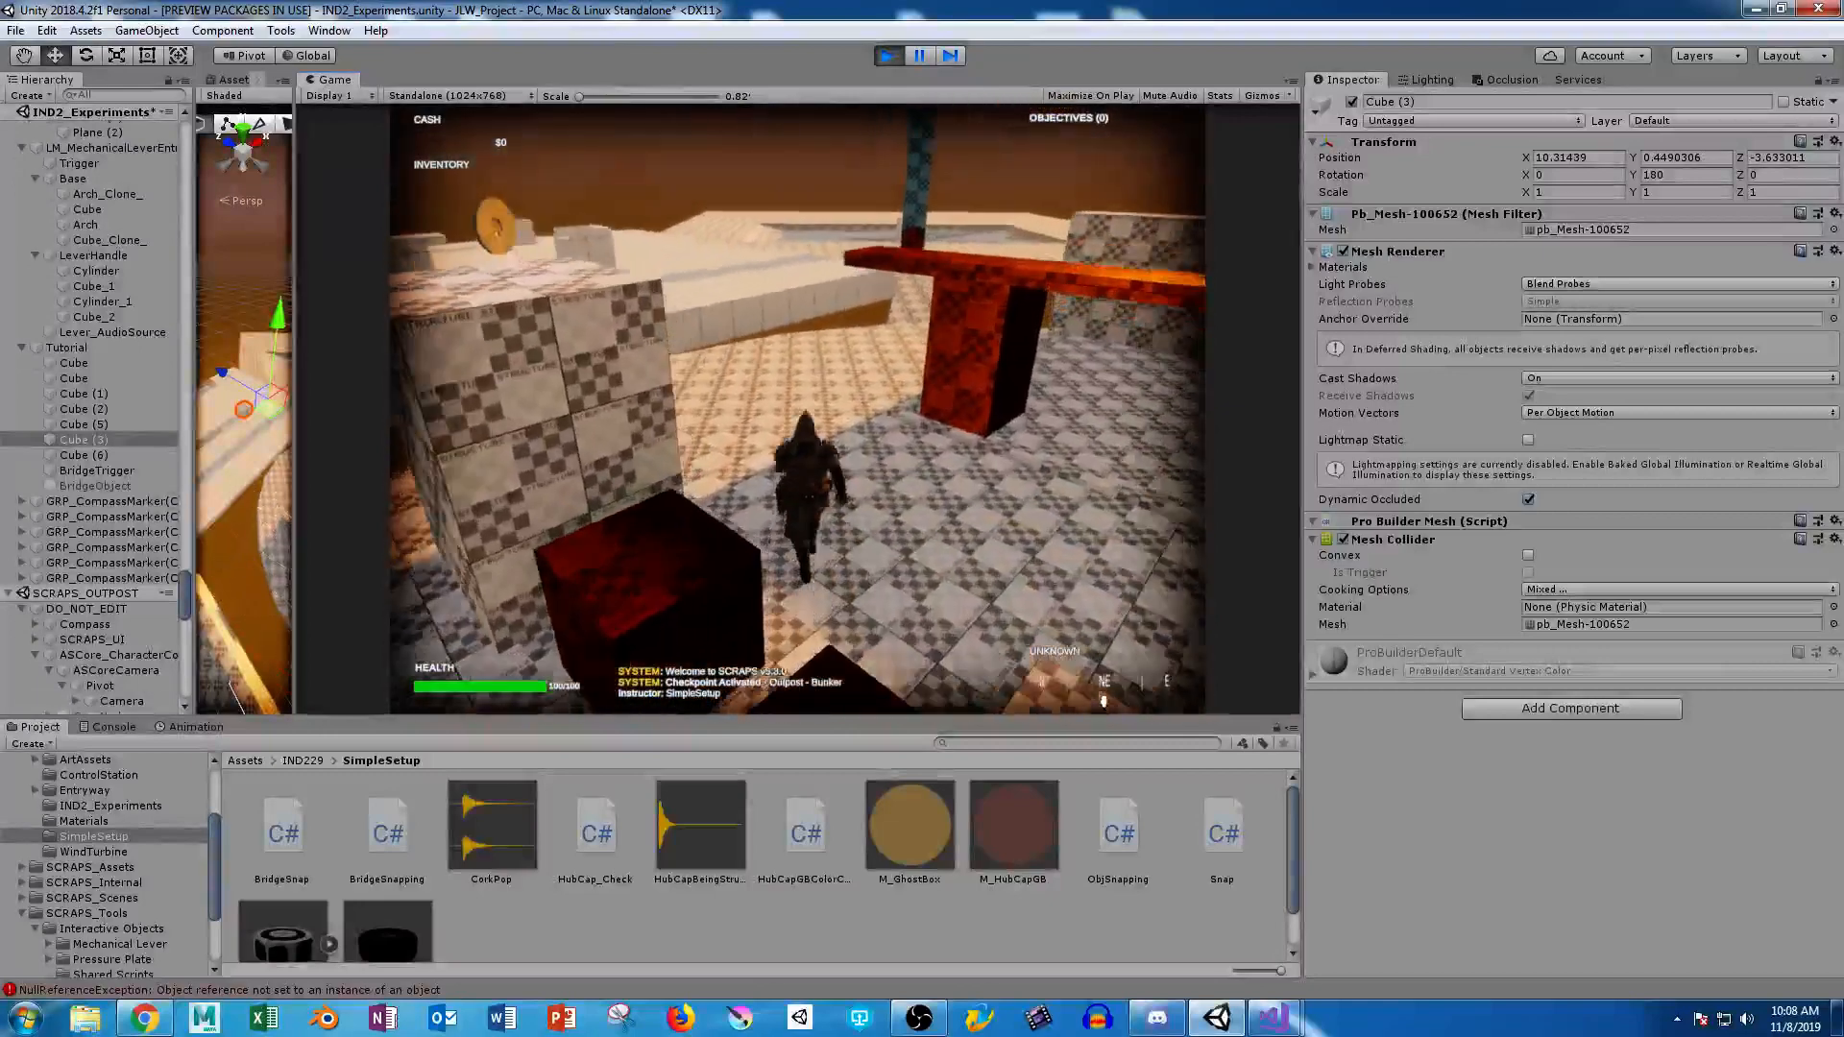
key("w")
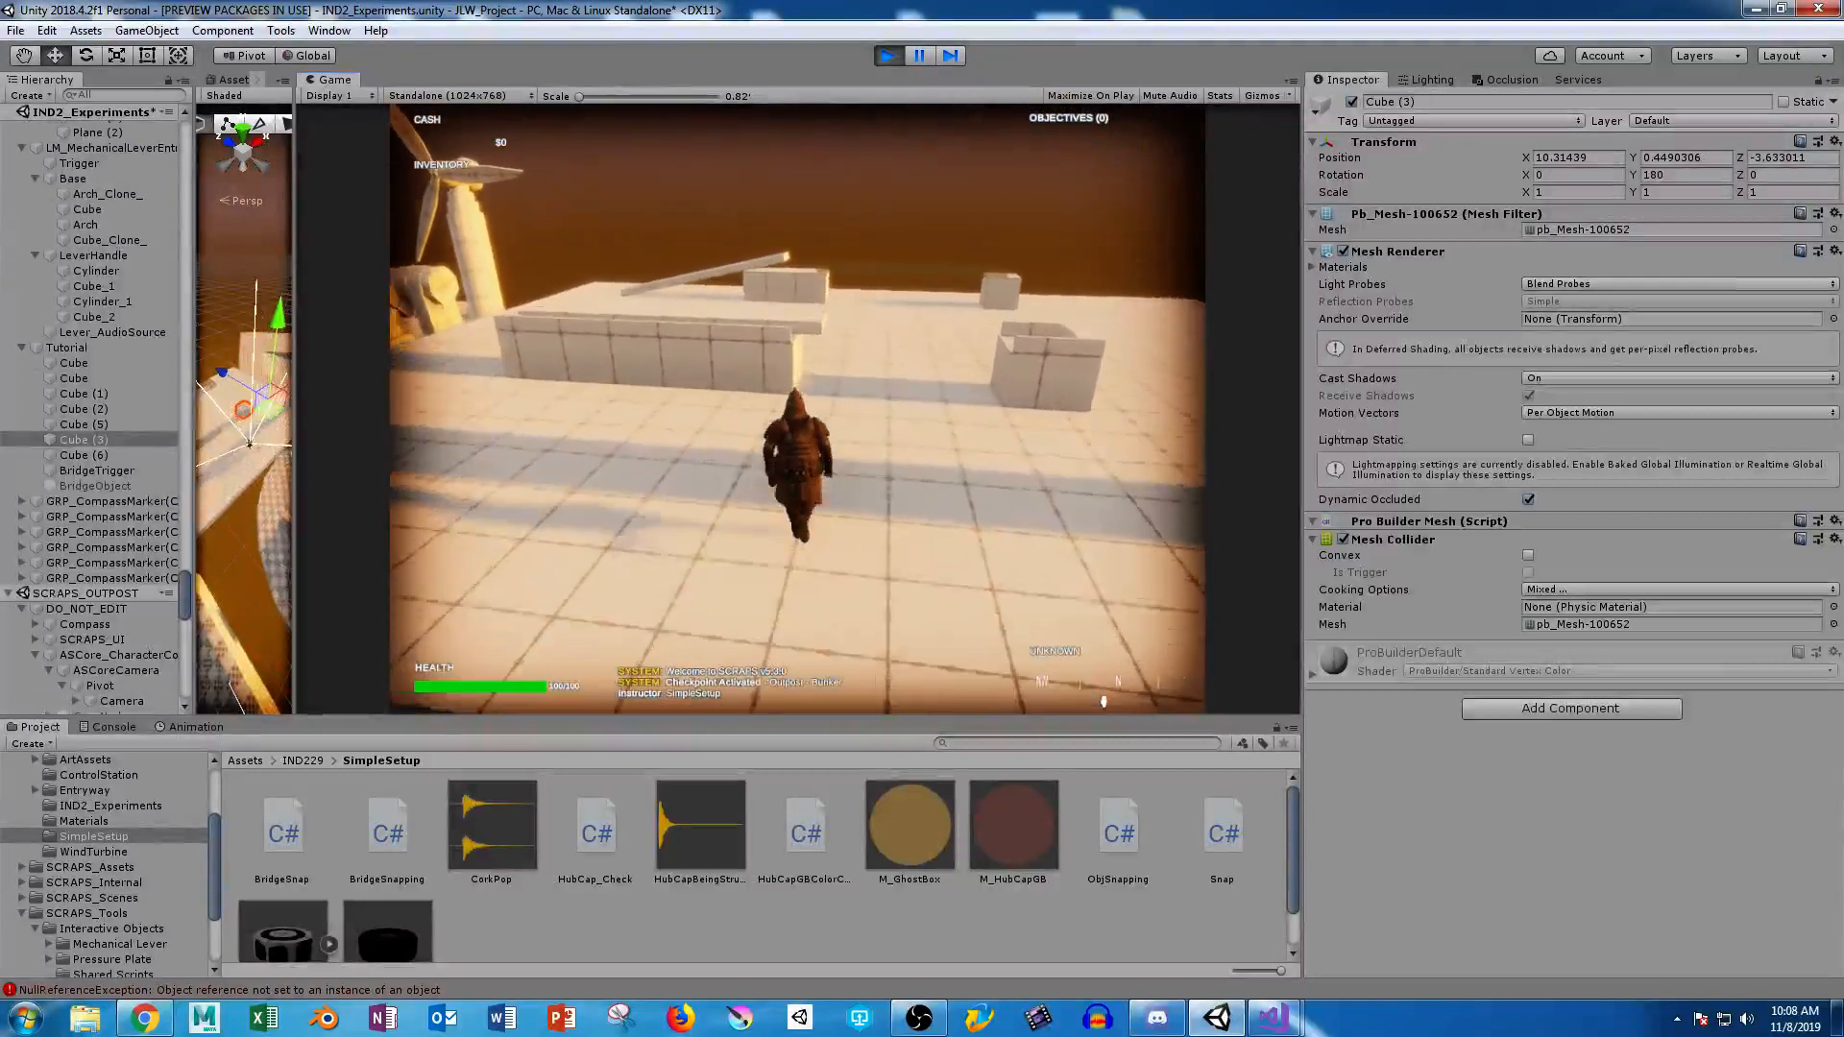
Snap the bridge block into place between the supports and walk the character on and around the bridge to test its collision.
key("w")
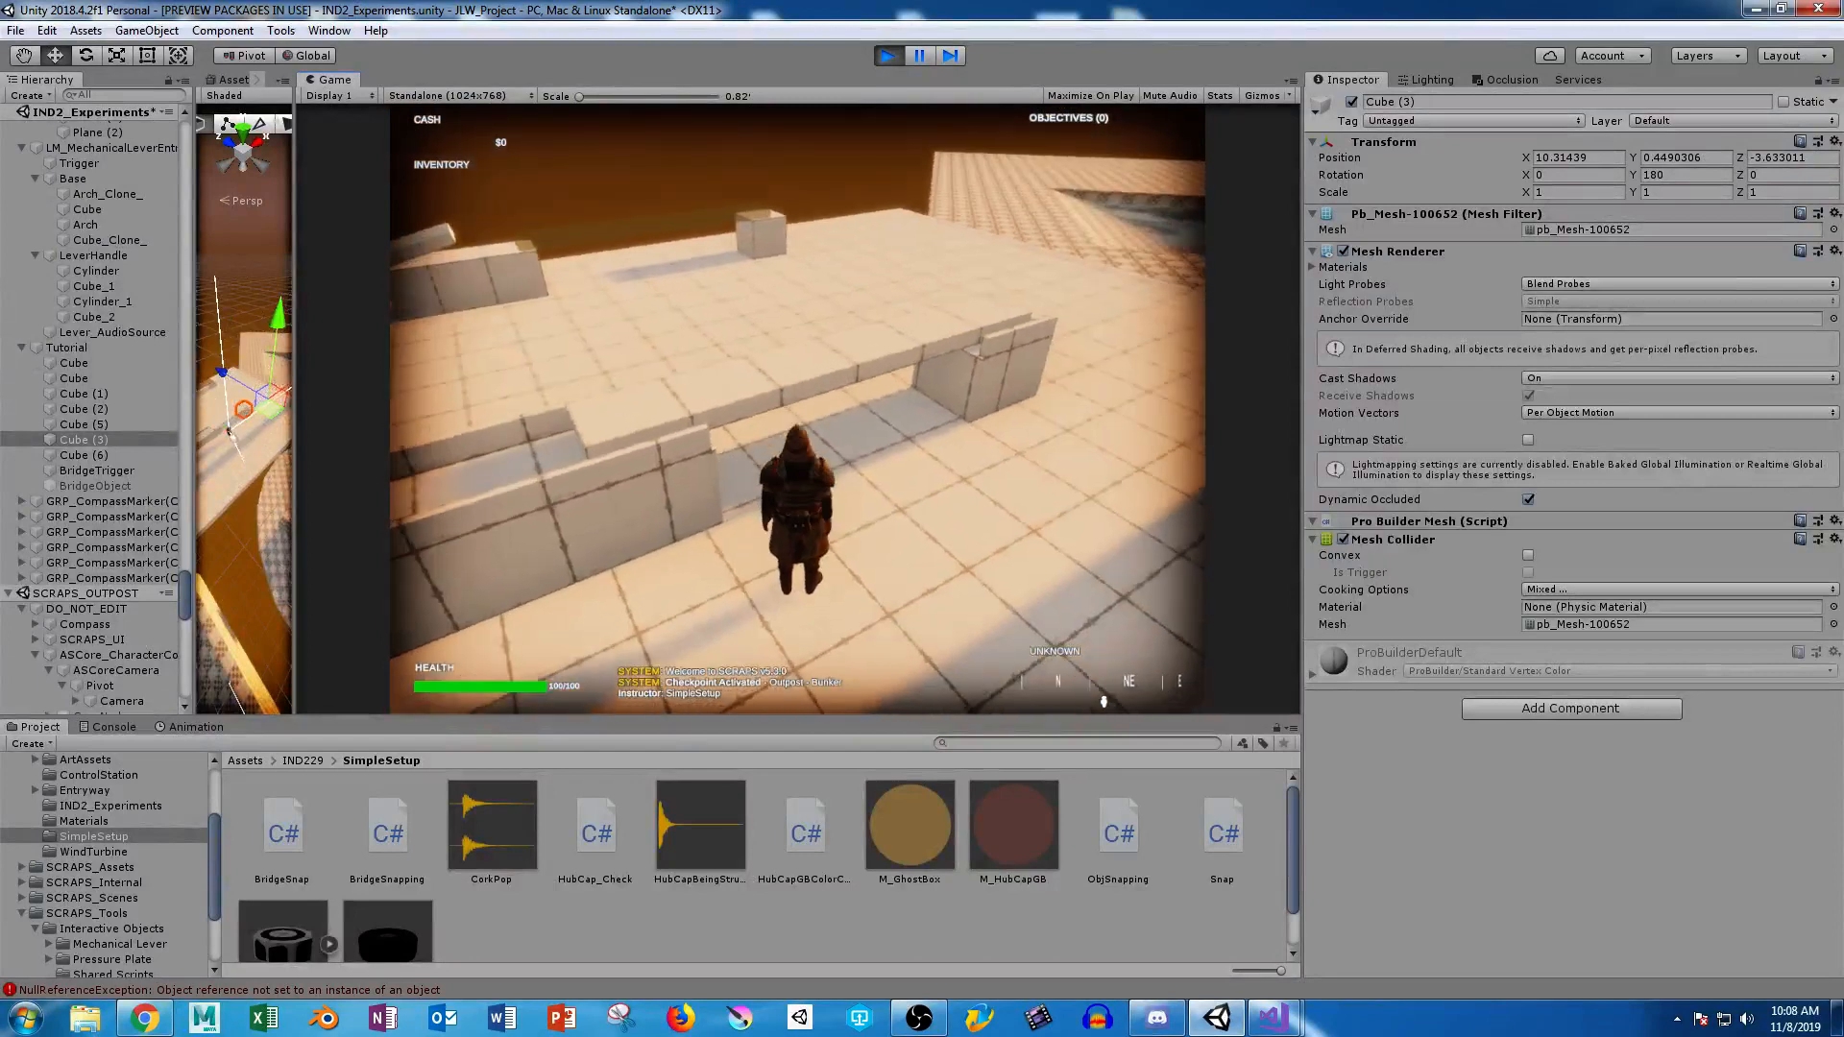
key("w")
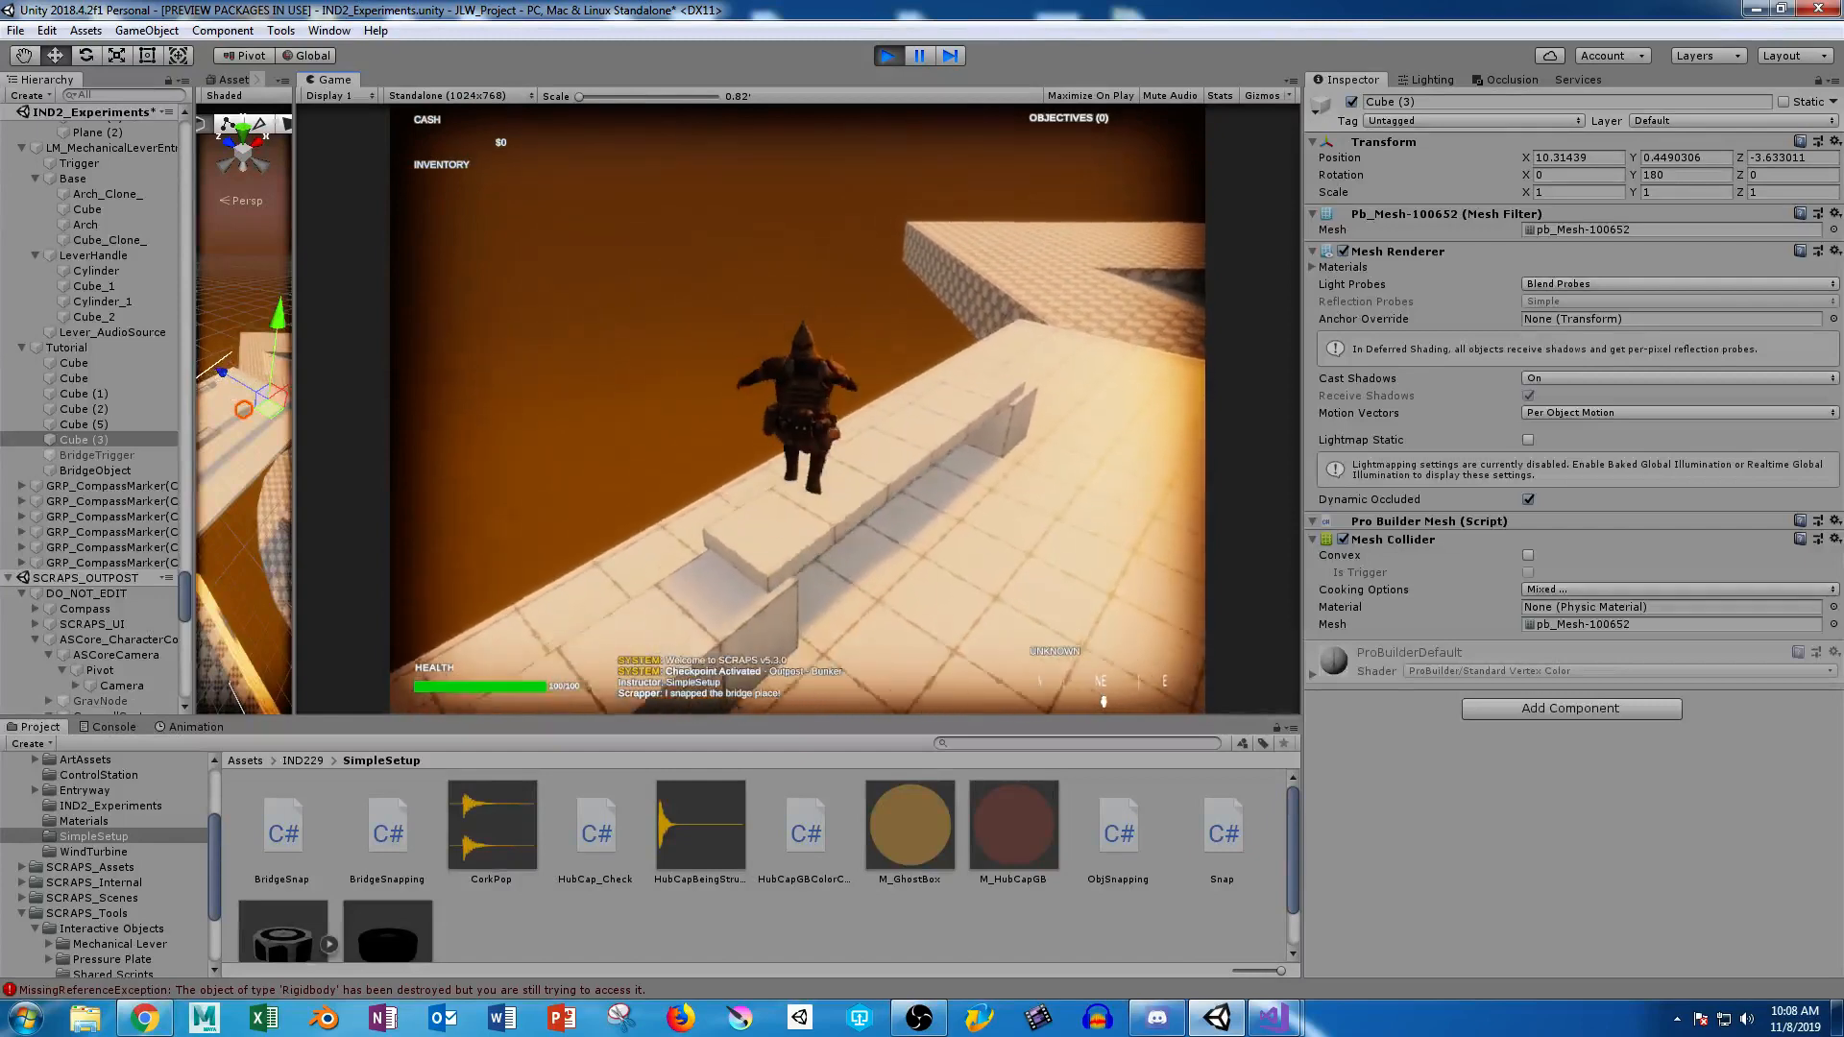
key("w")
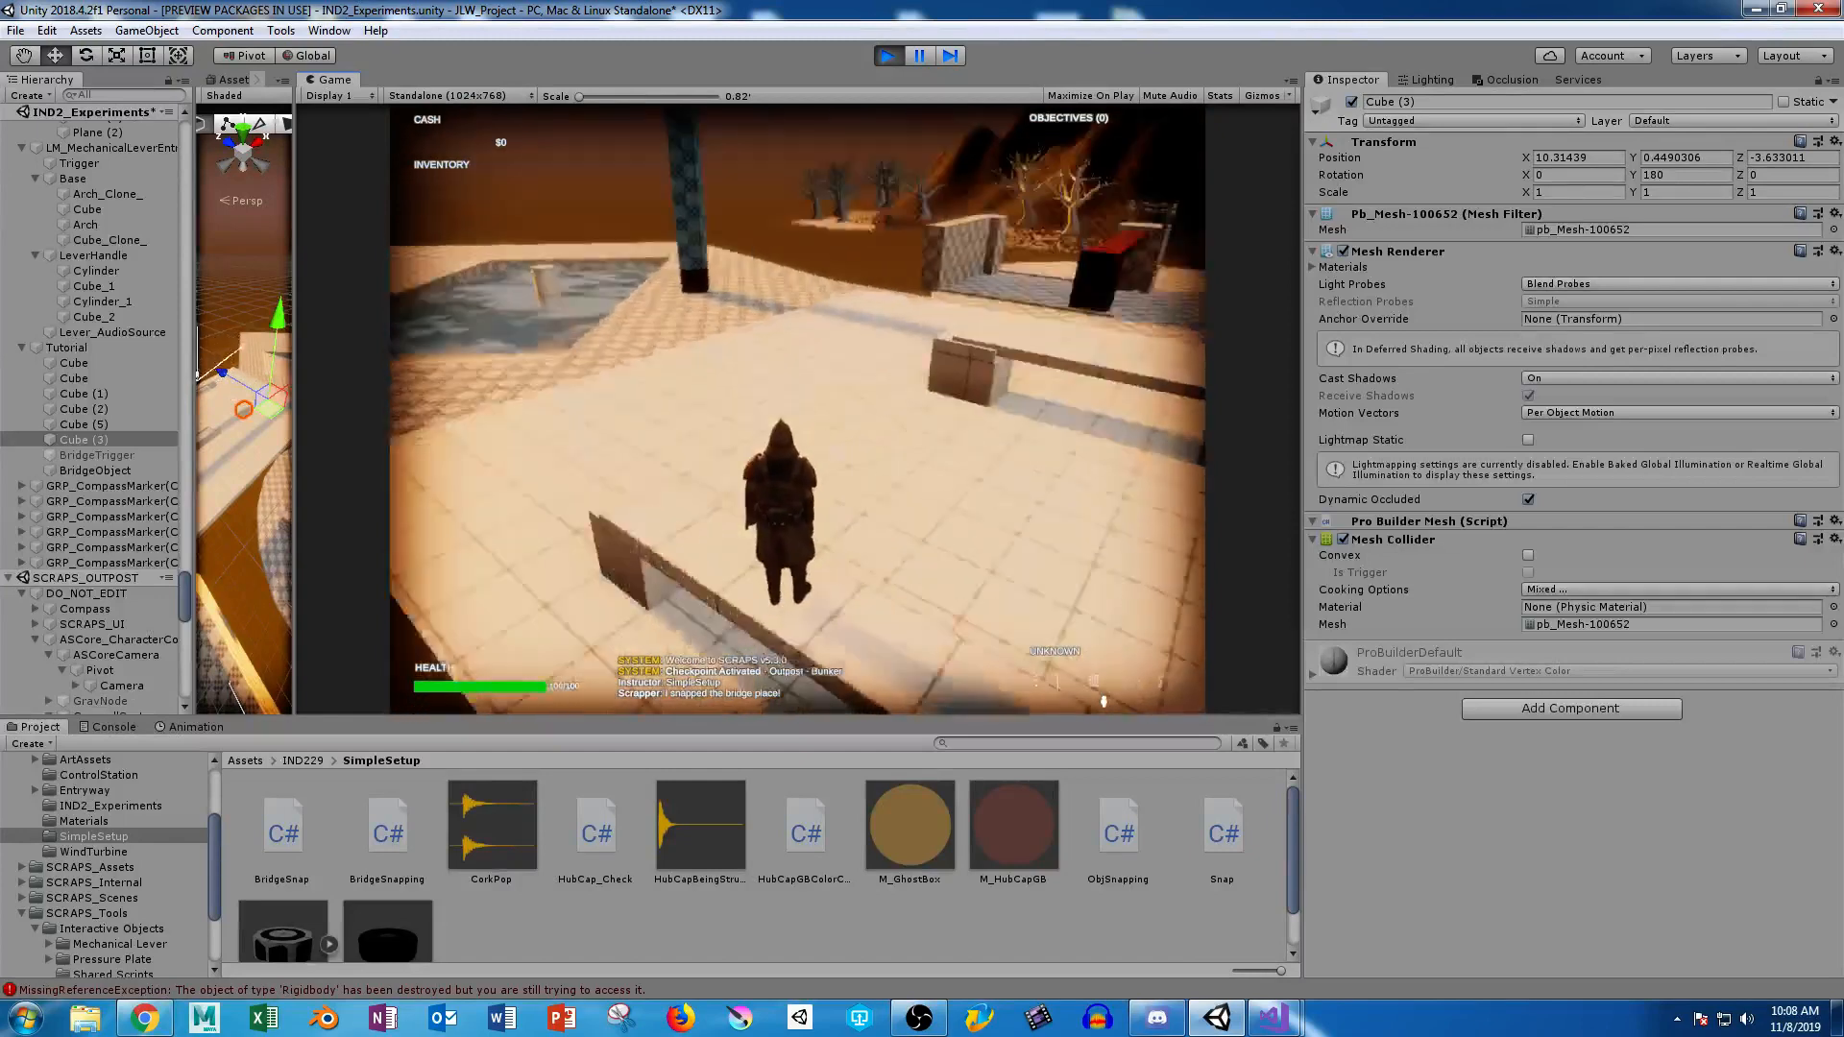
key("w")
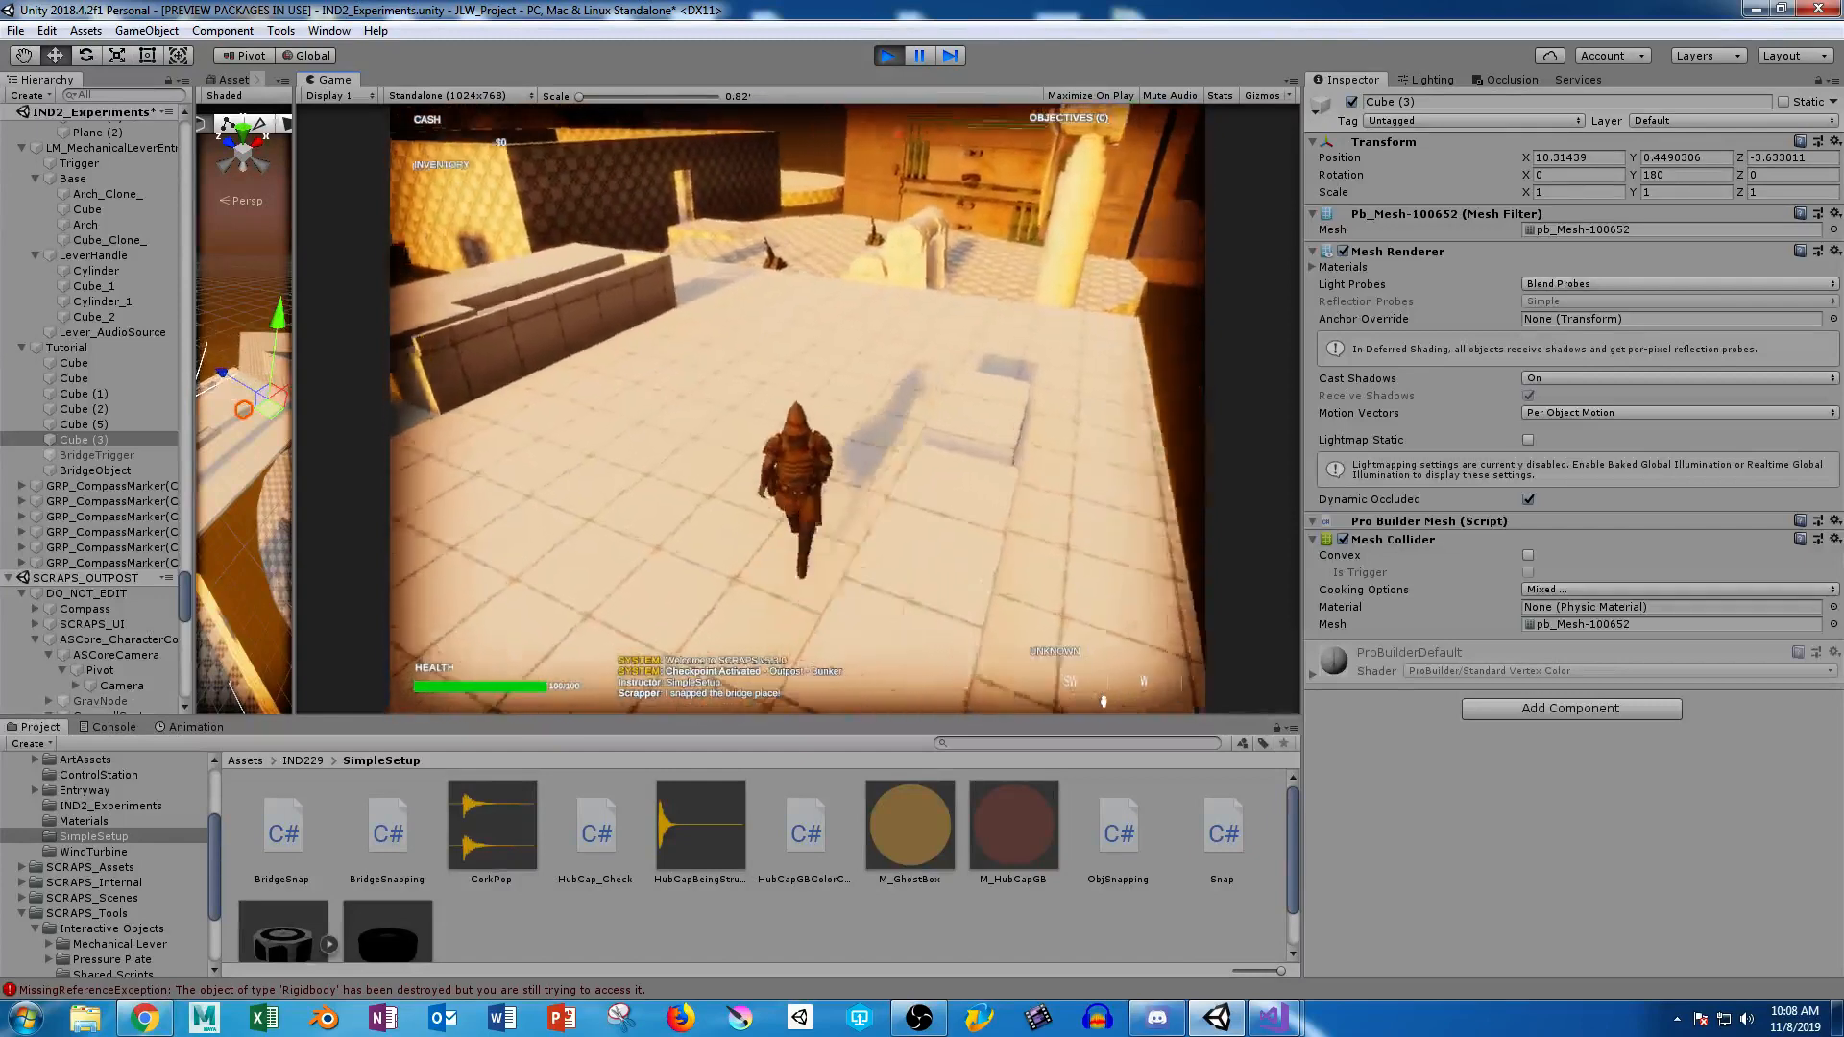
key("w")
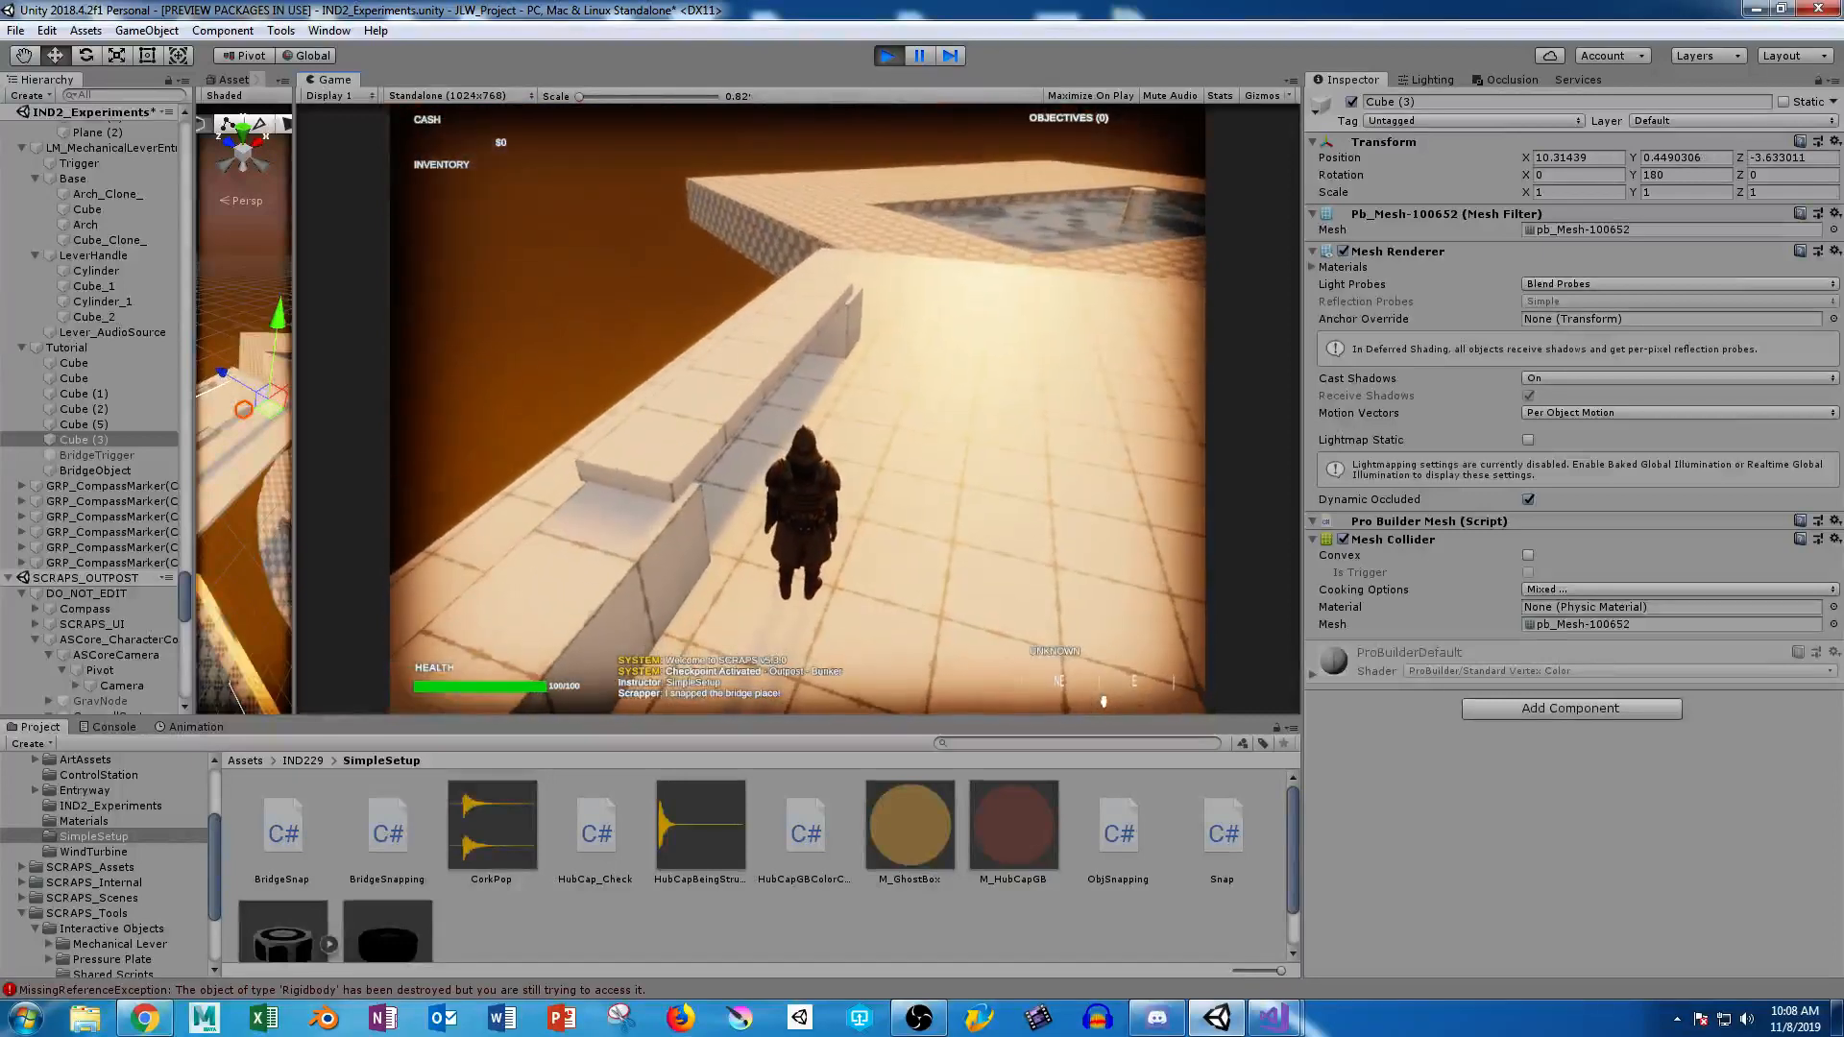
Stop play mode and replace the BridgeSnap component check in BridgeSnapping.cs with other.gameObject.tag == "bridge".
key("Escape")
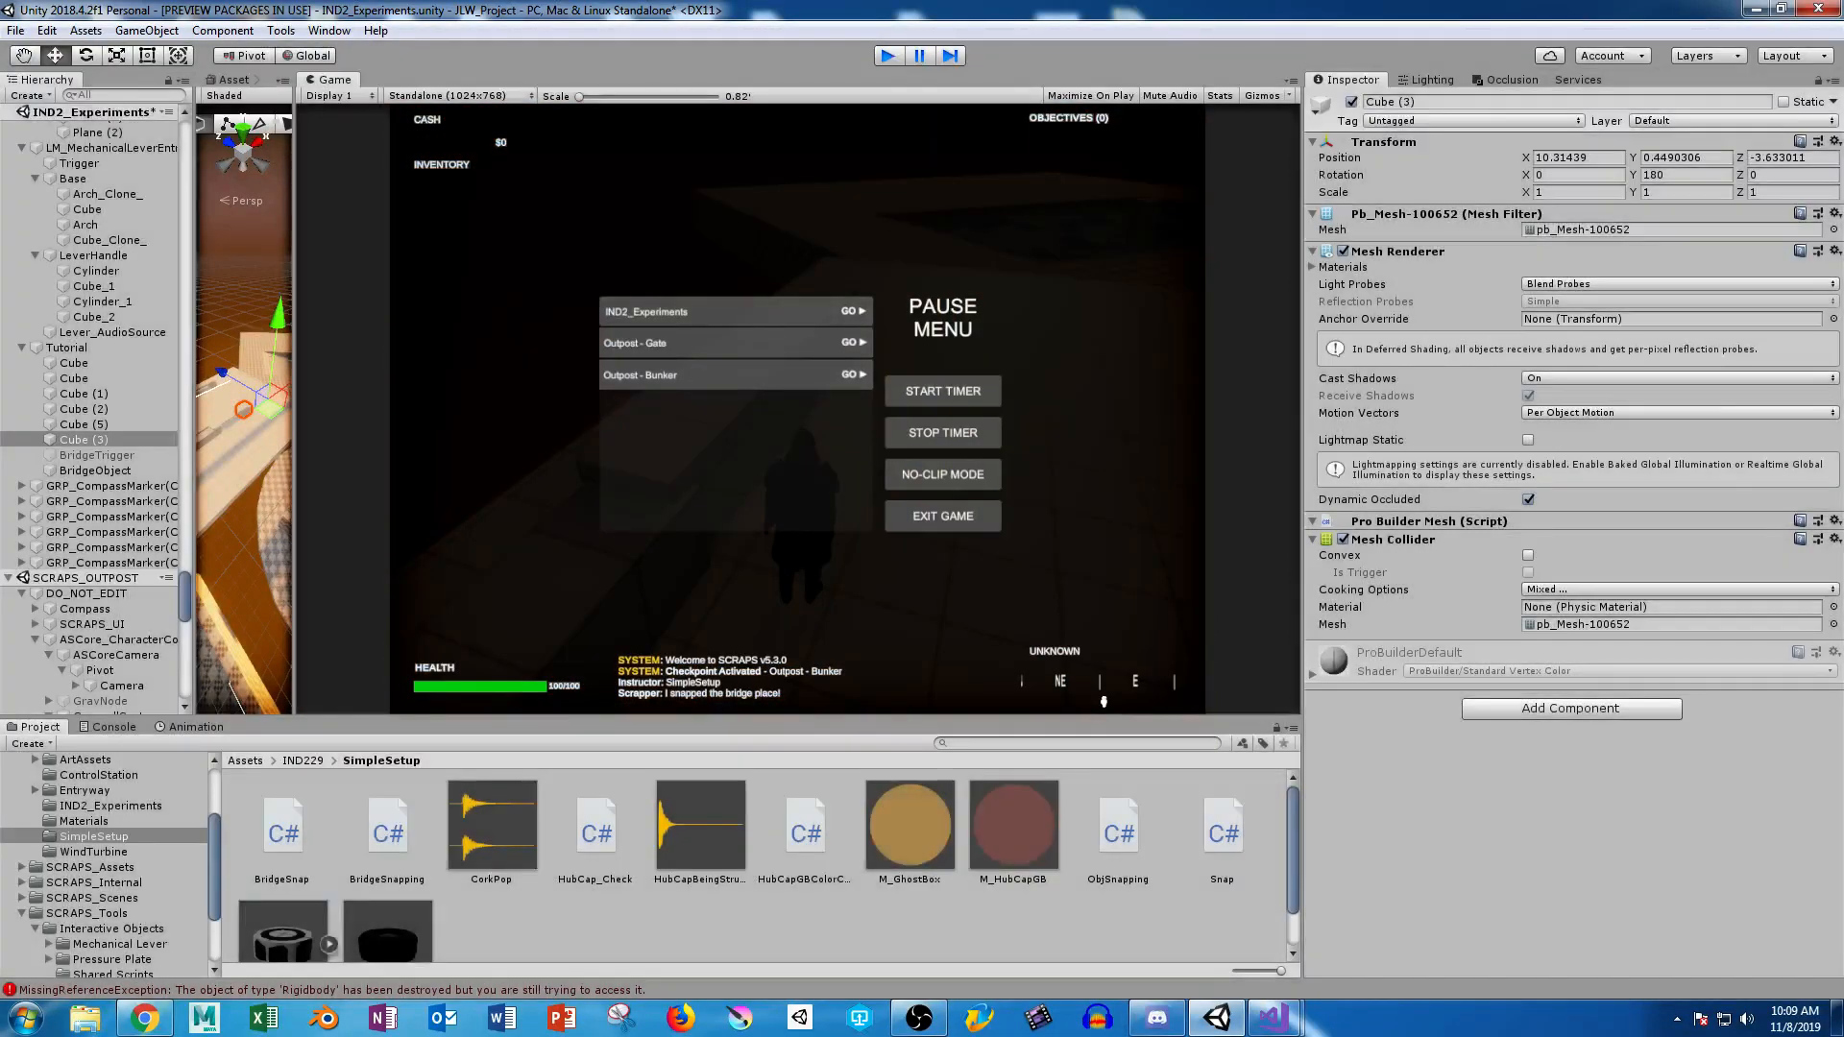
left_click(1273, 1017)
left_click(1391, 917)
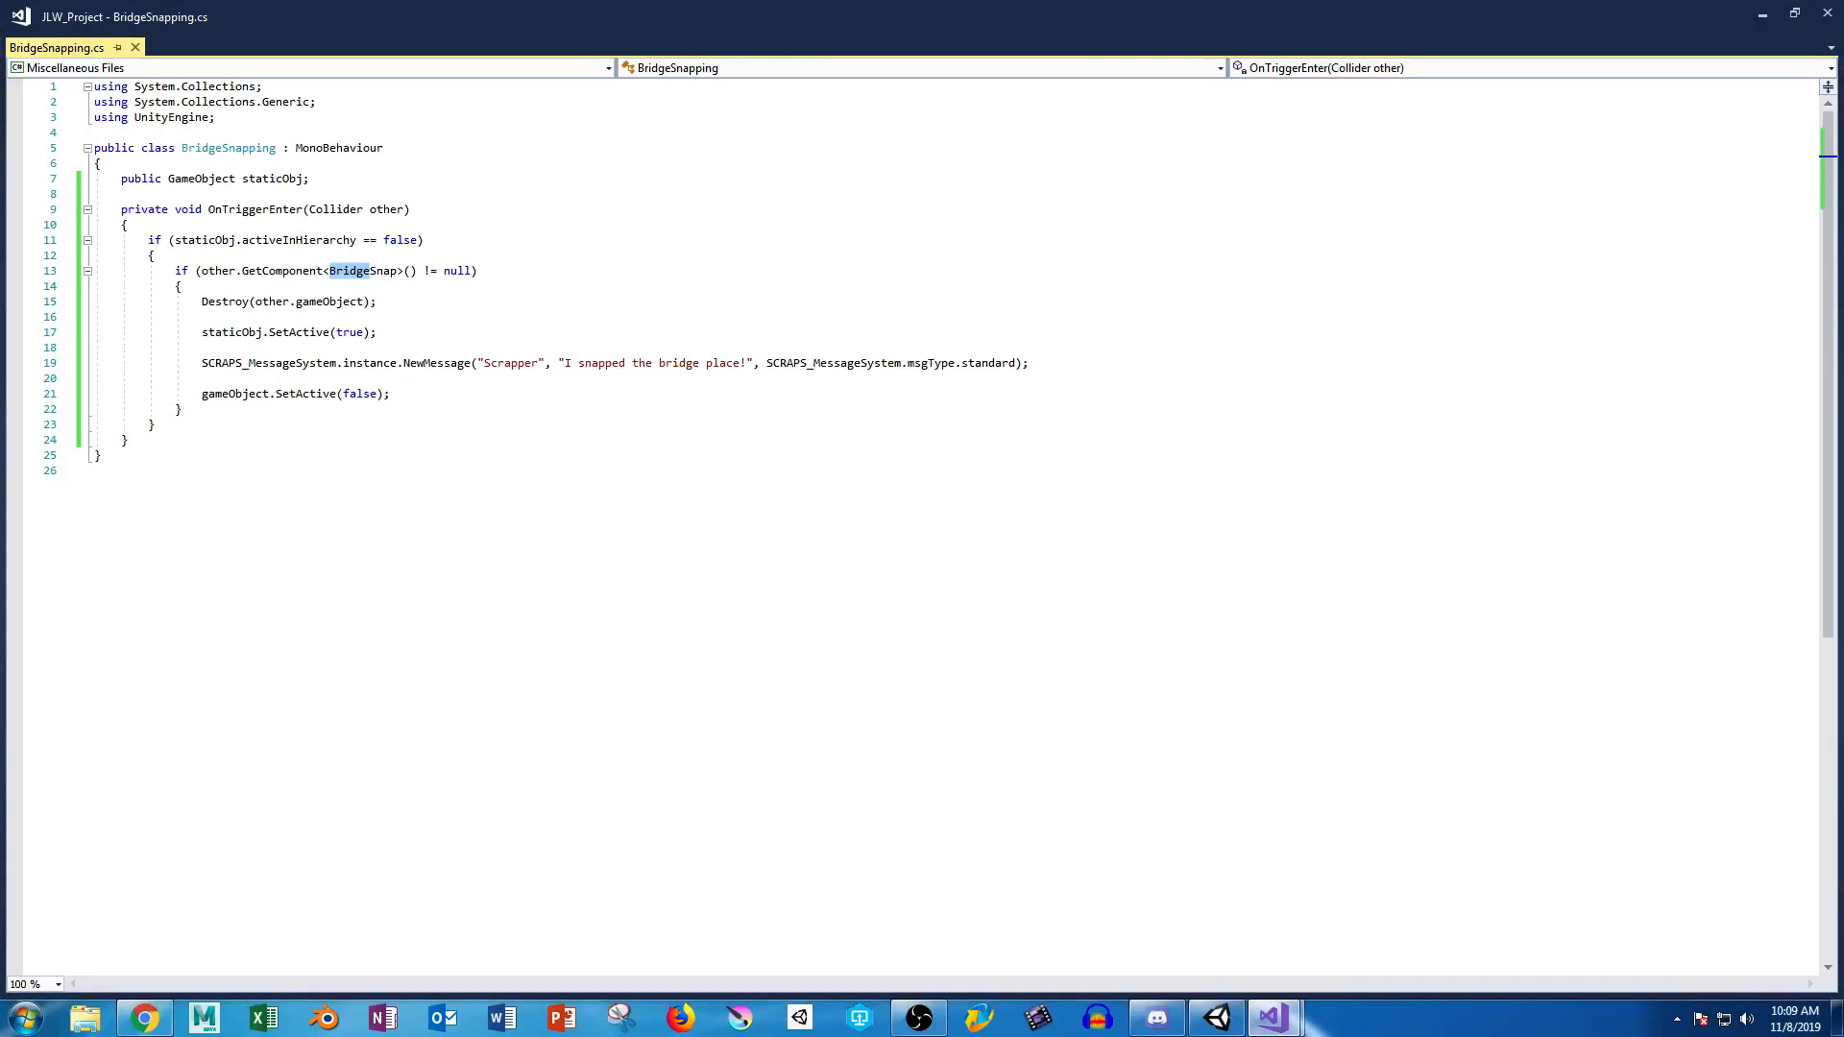
left_click_drag(242, 271, 467, 271)
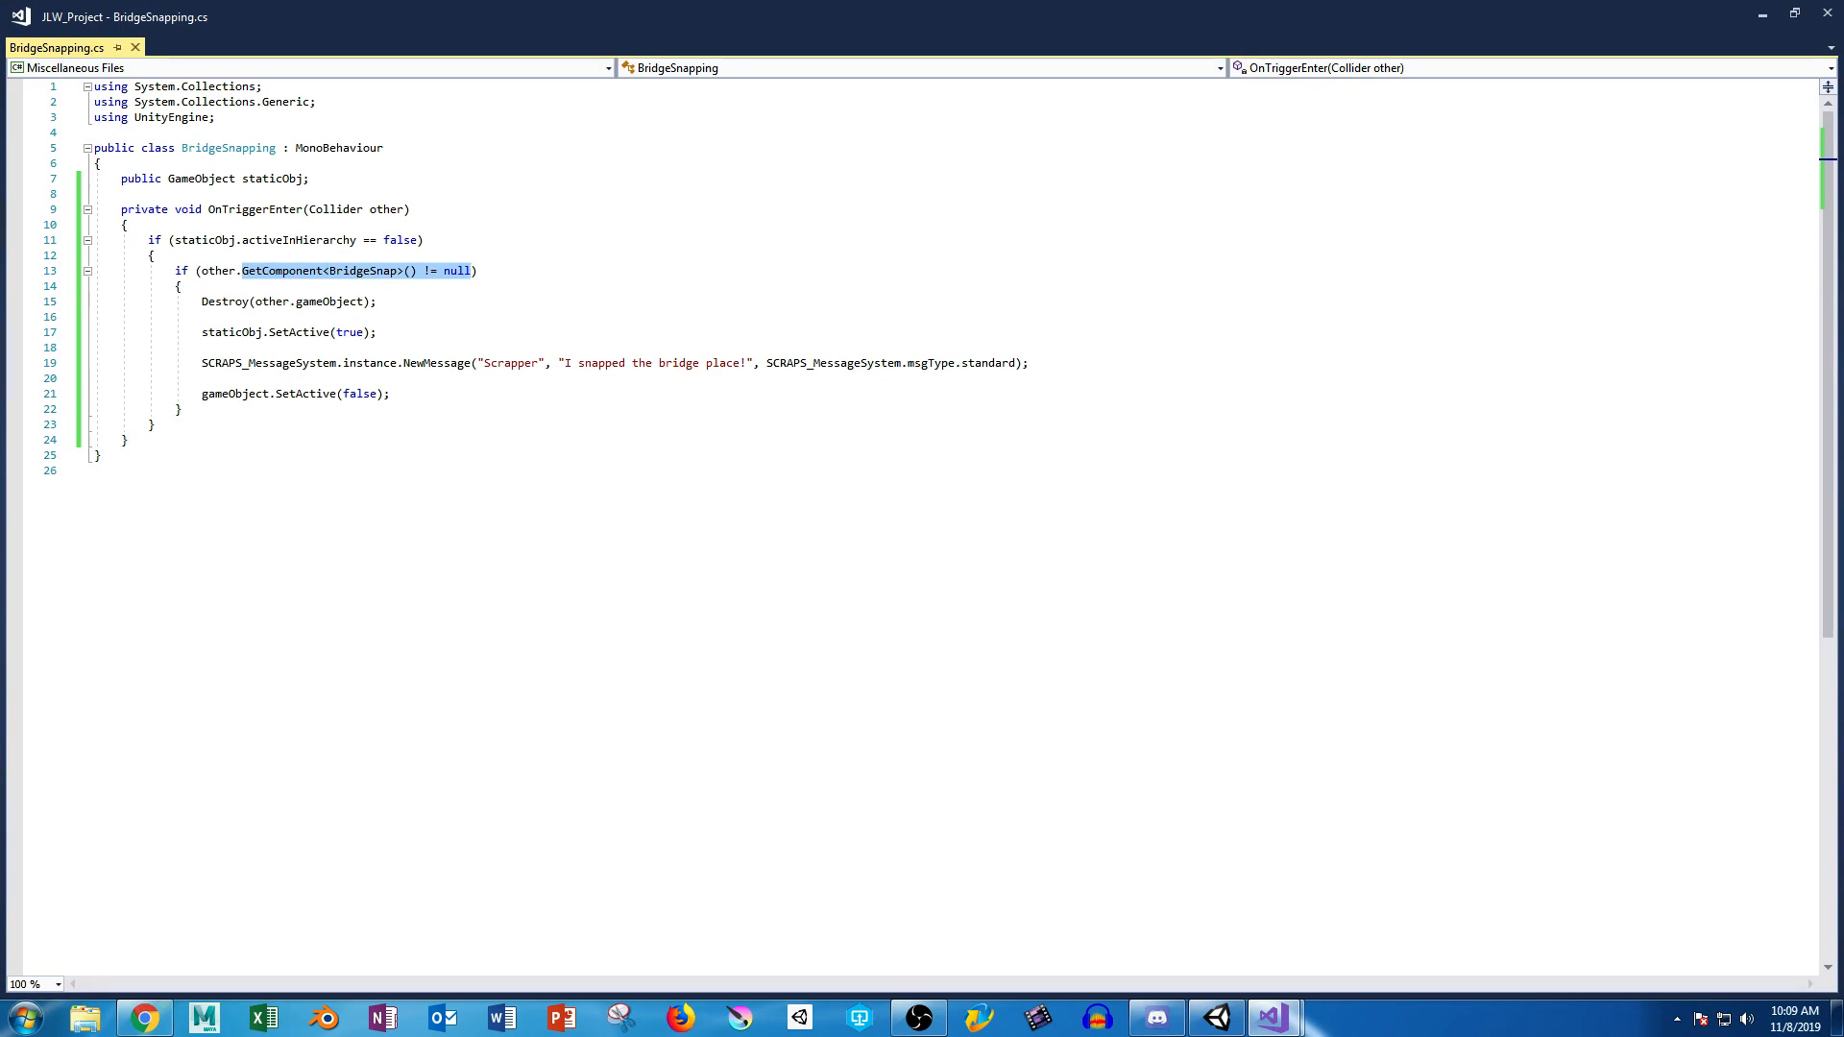
type("hs,r")
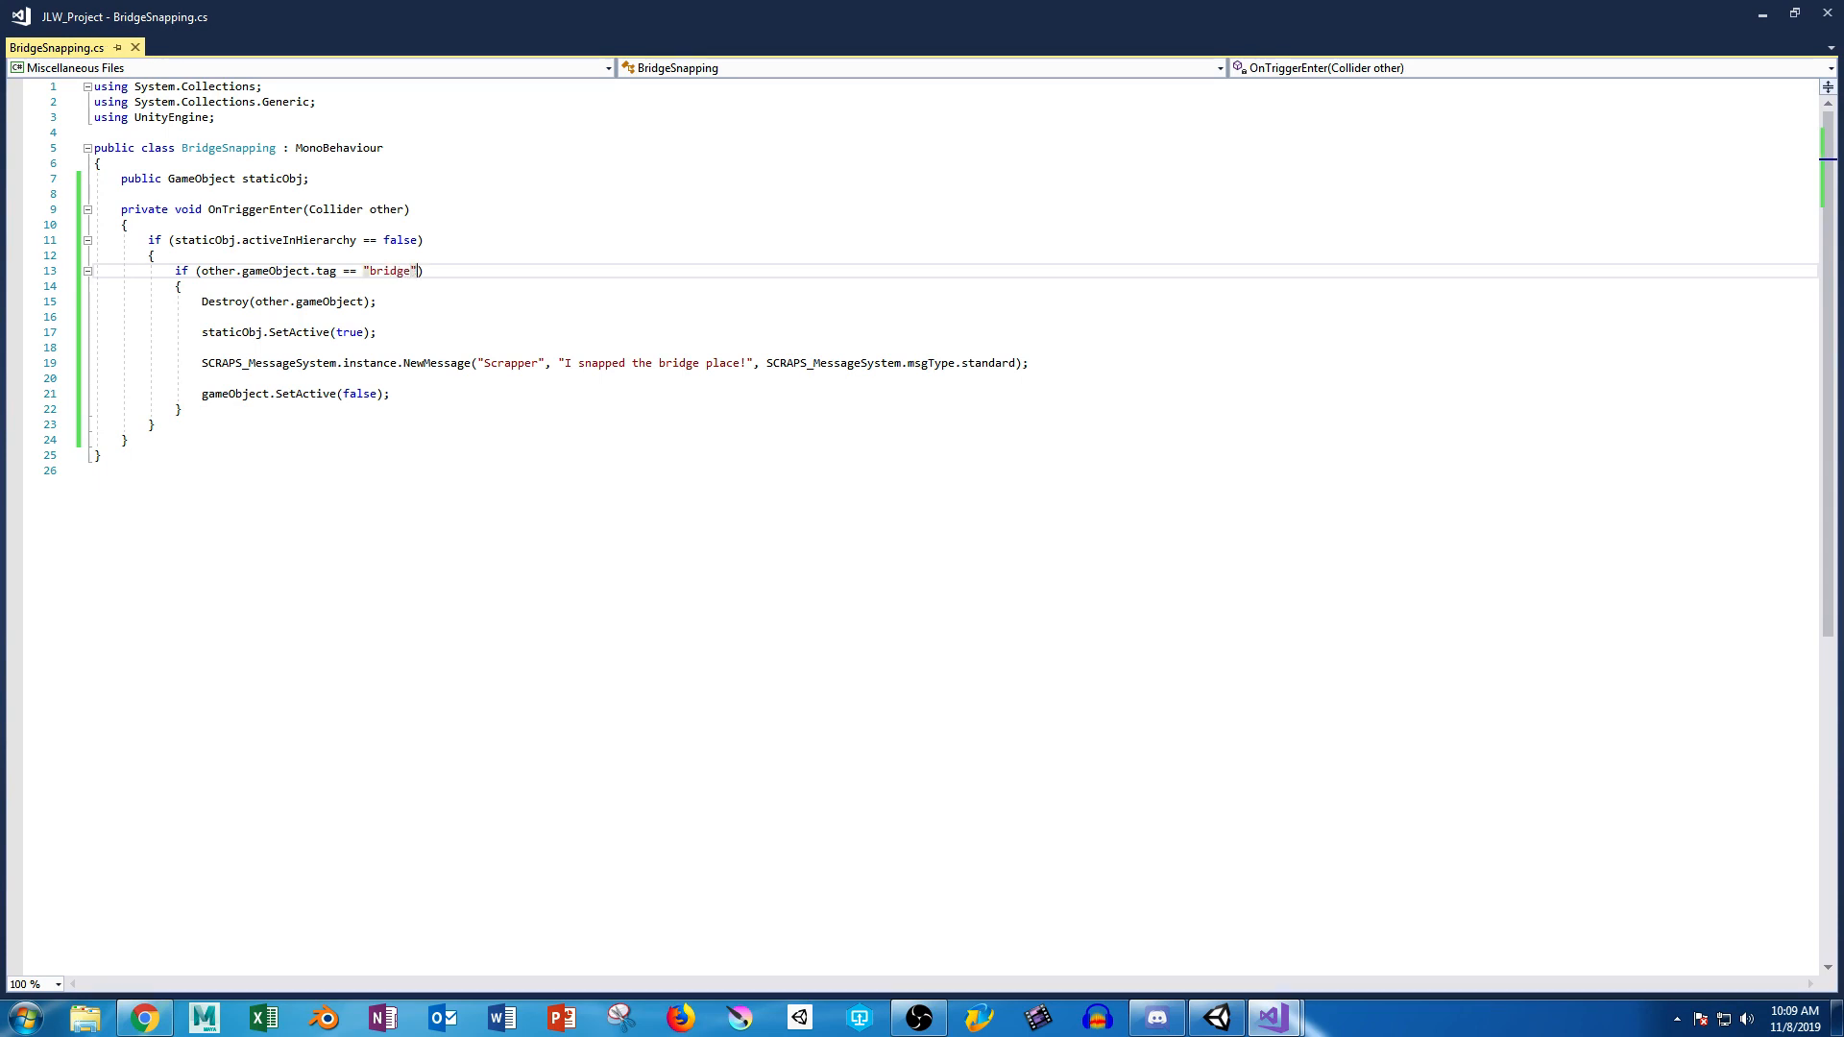
Switch back to Unity and start play mode to test the tag-based bridge snapping.
left_click(1217, 1018)
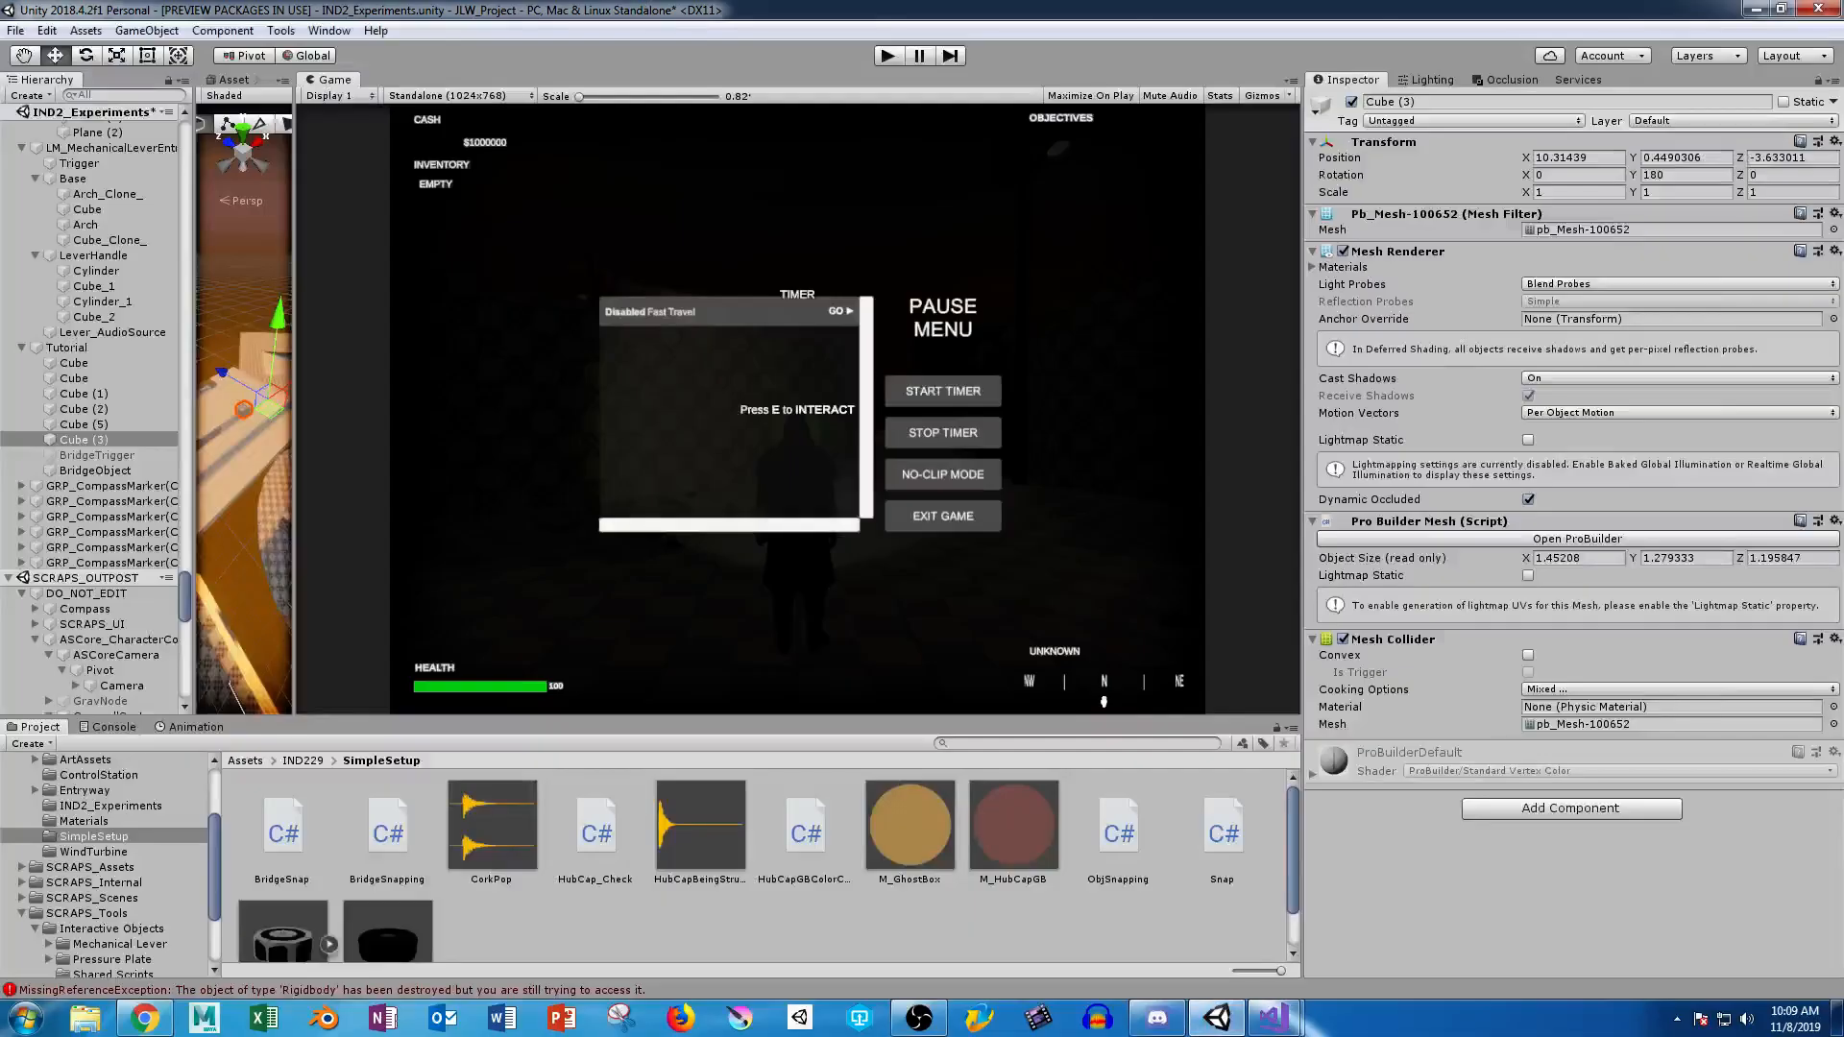
key("ctrl+p")
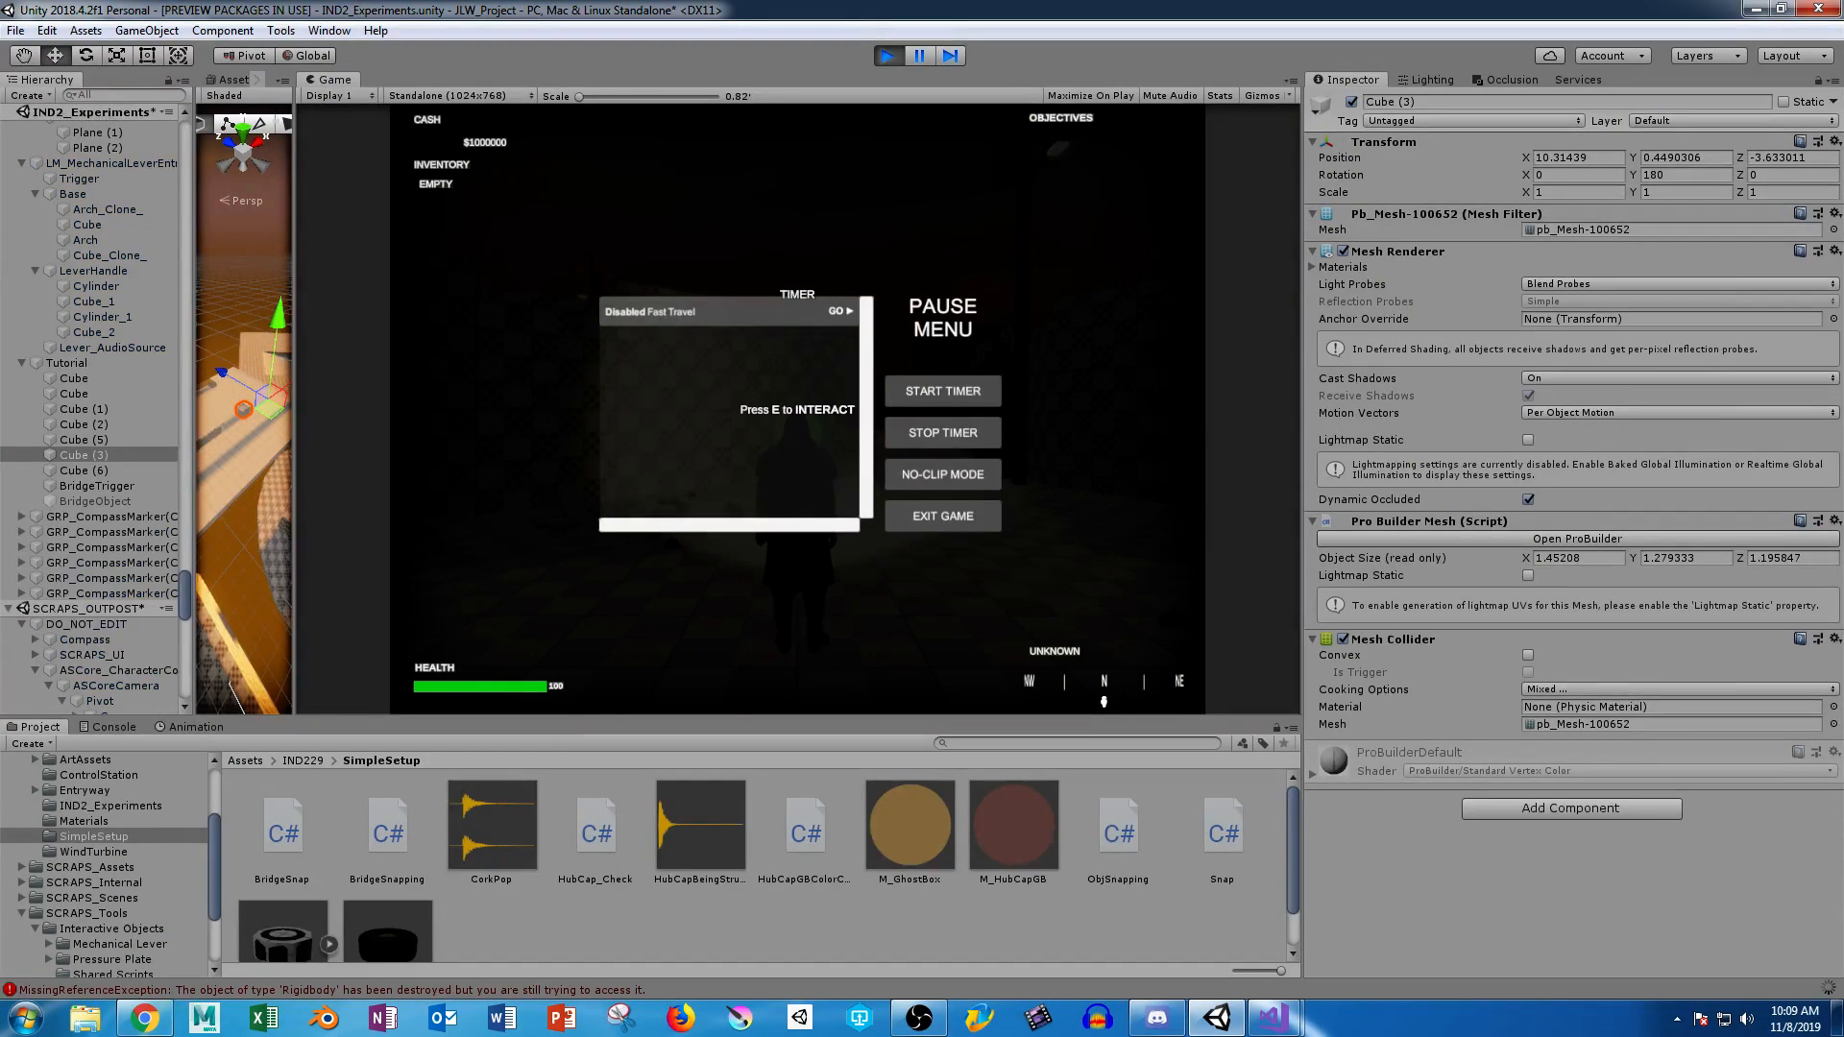
key("w")
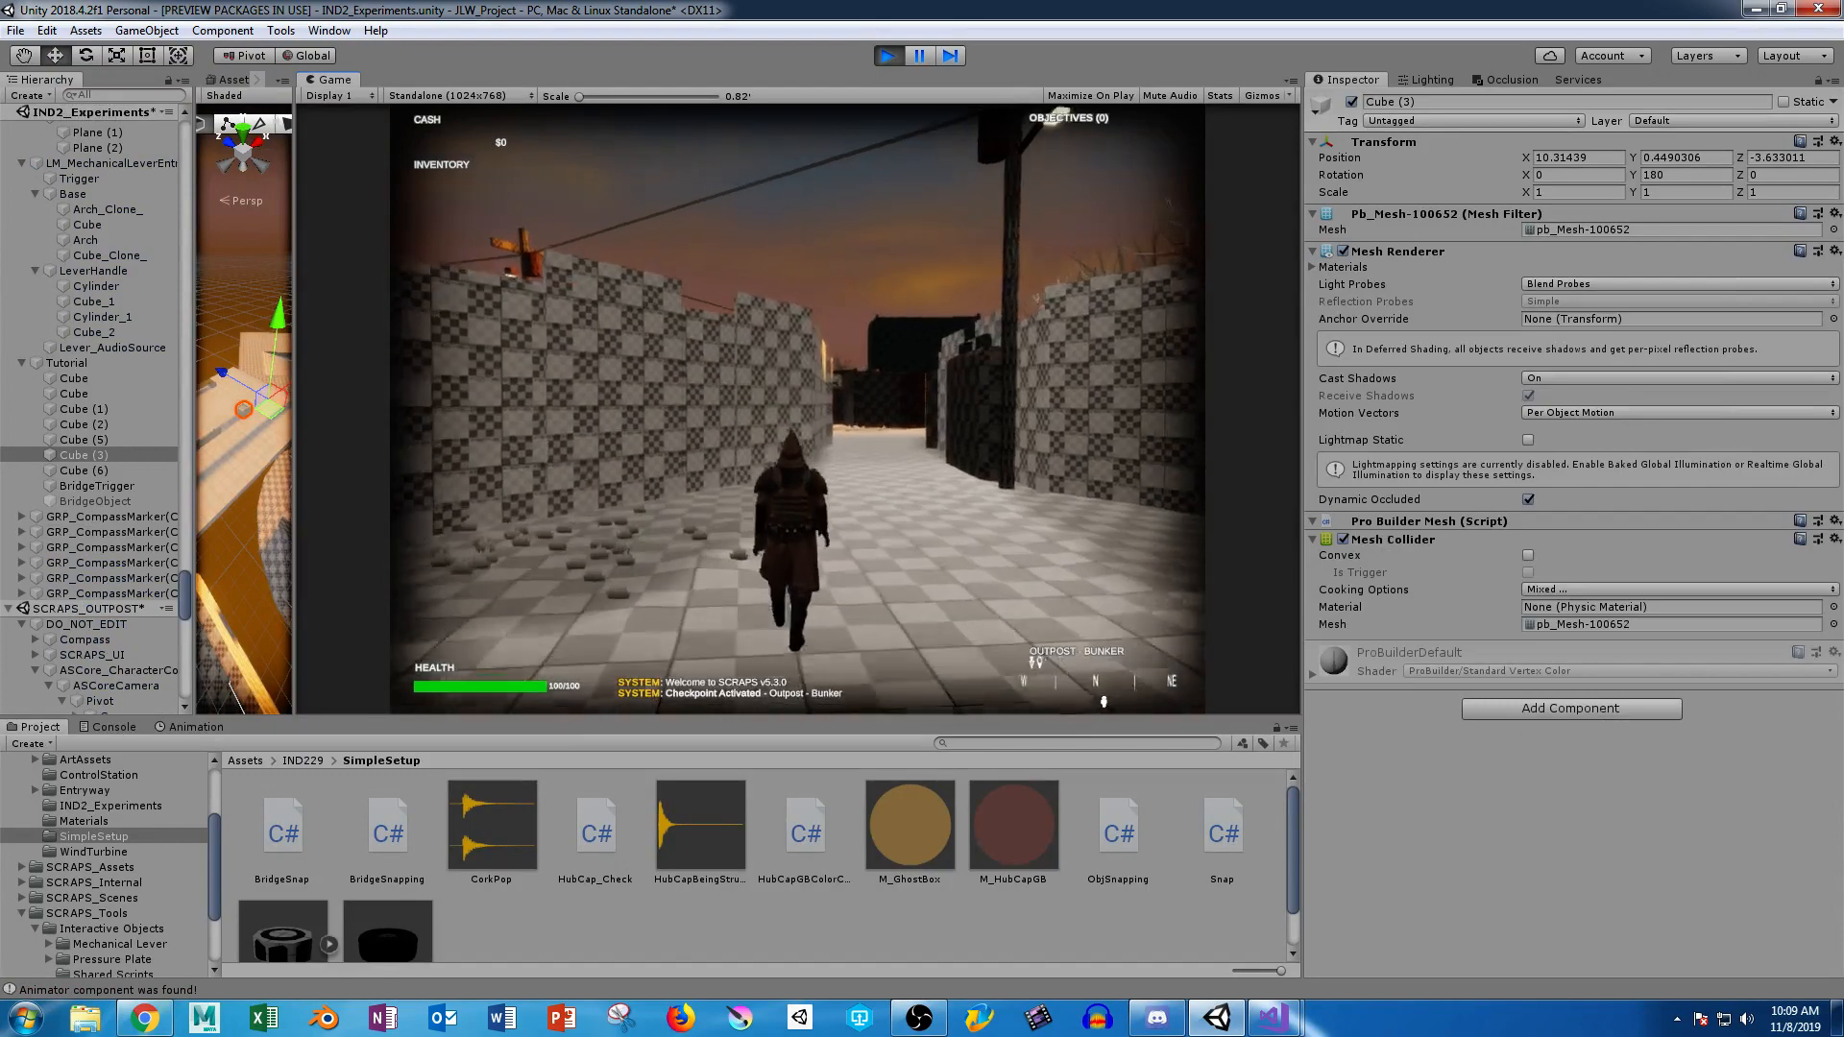
Warp the character to the IND2_Experiments checkpoint and run through the doorway and the walled tire room.
key("Escape")
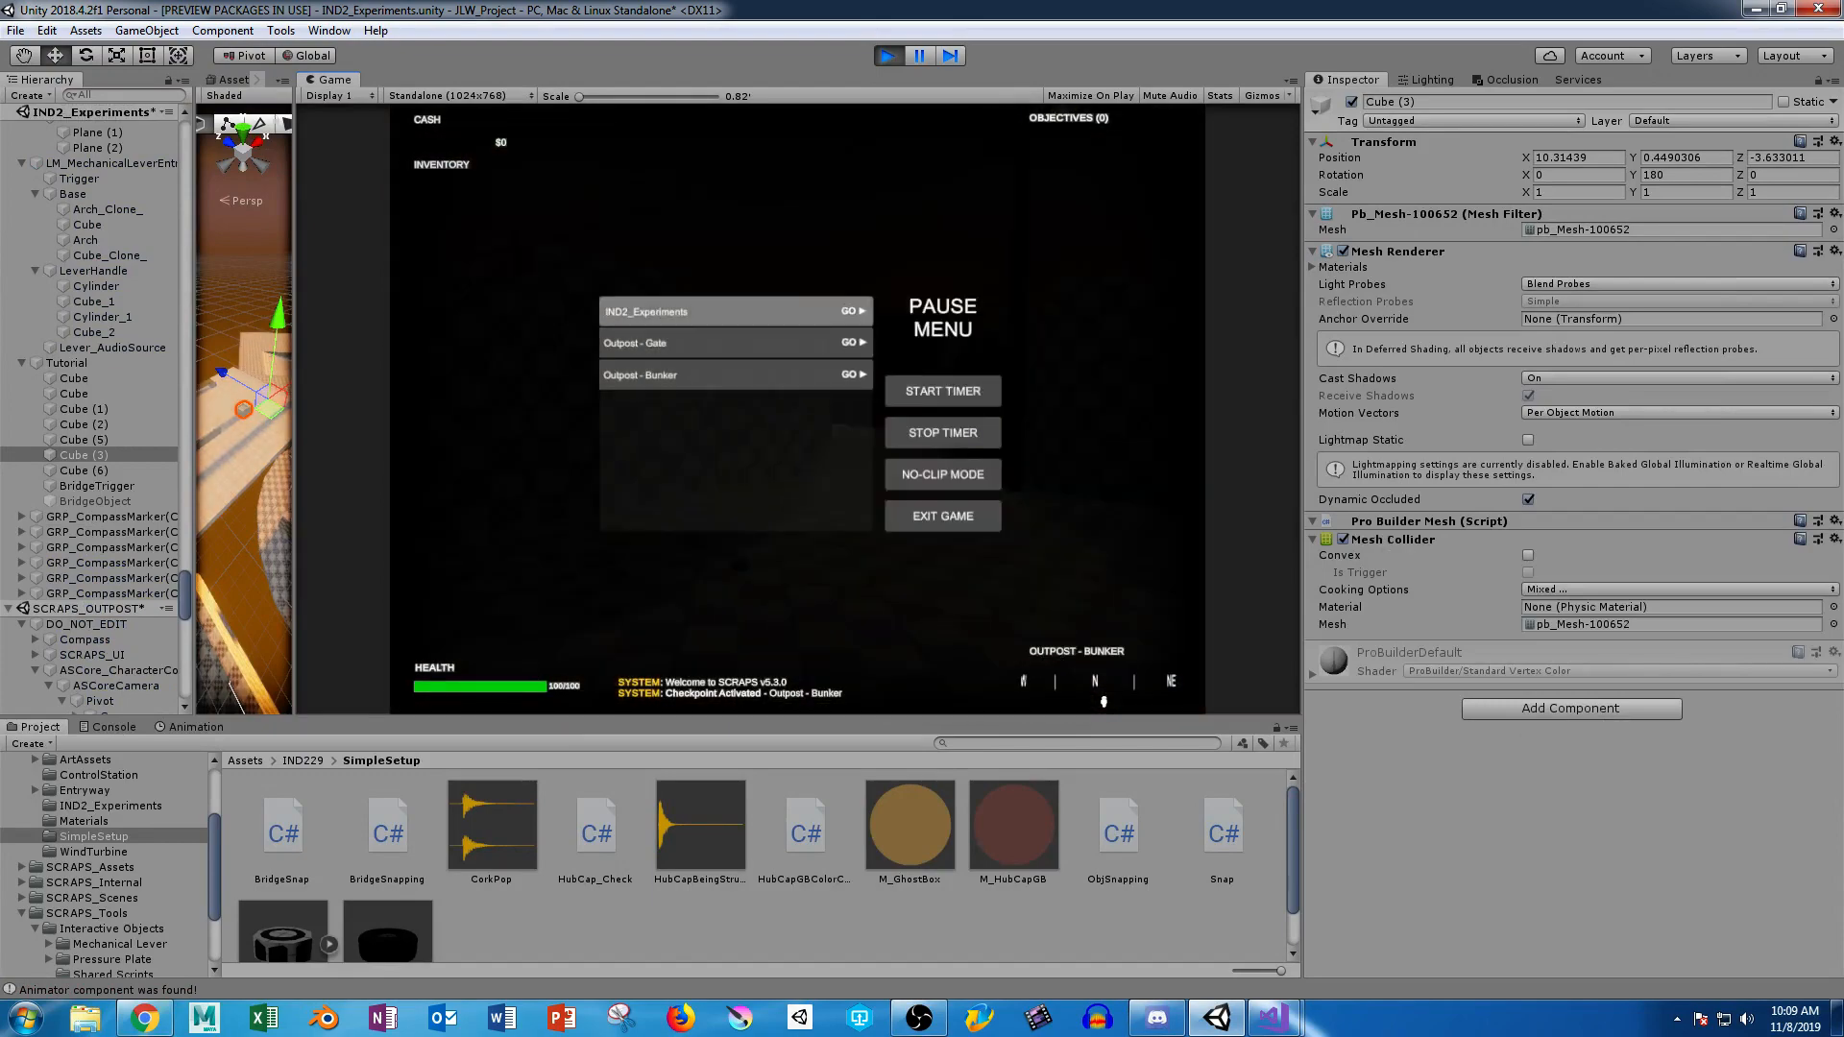
left_click(788, 311)
key("w")
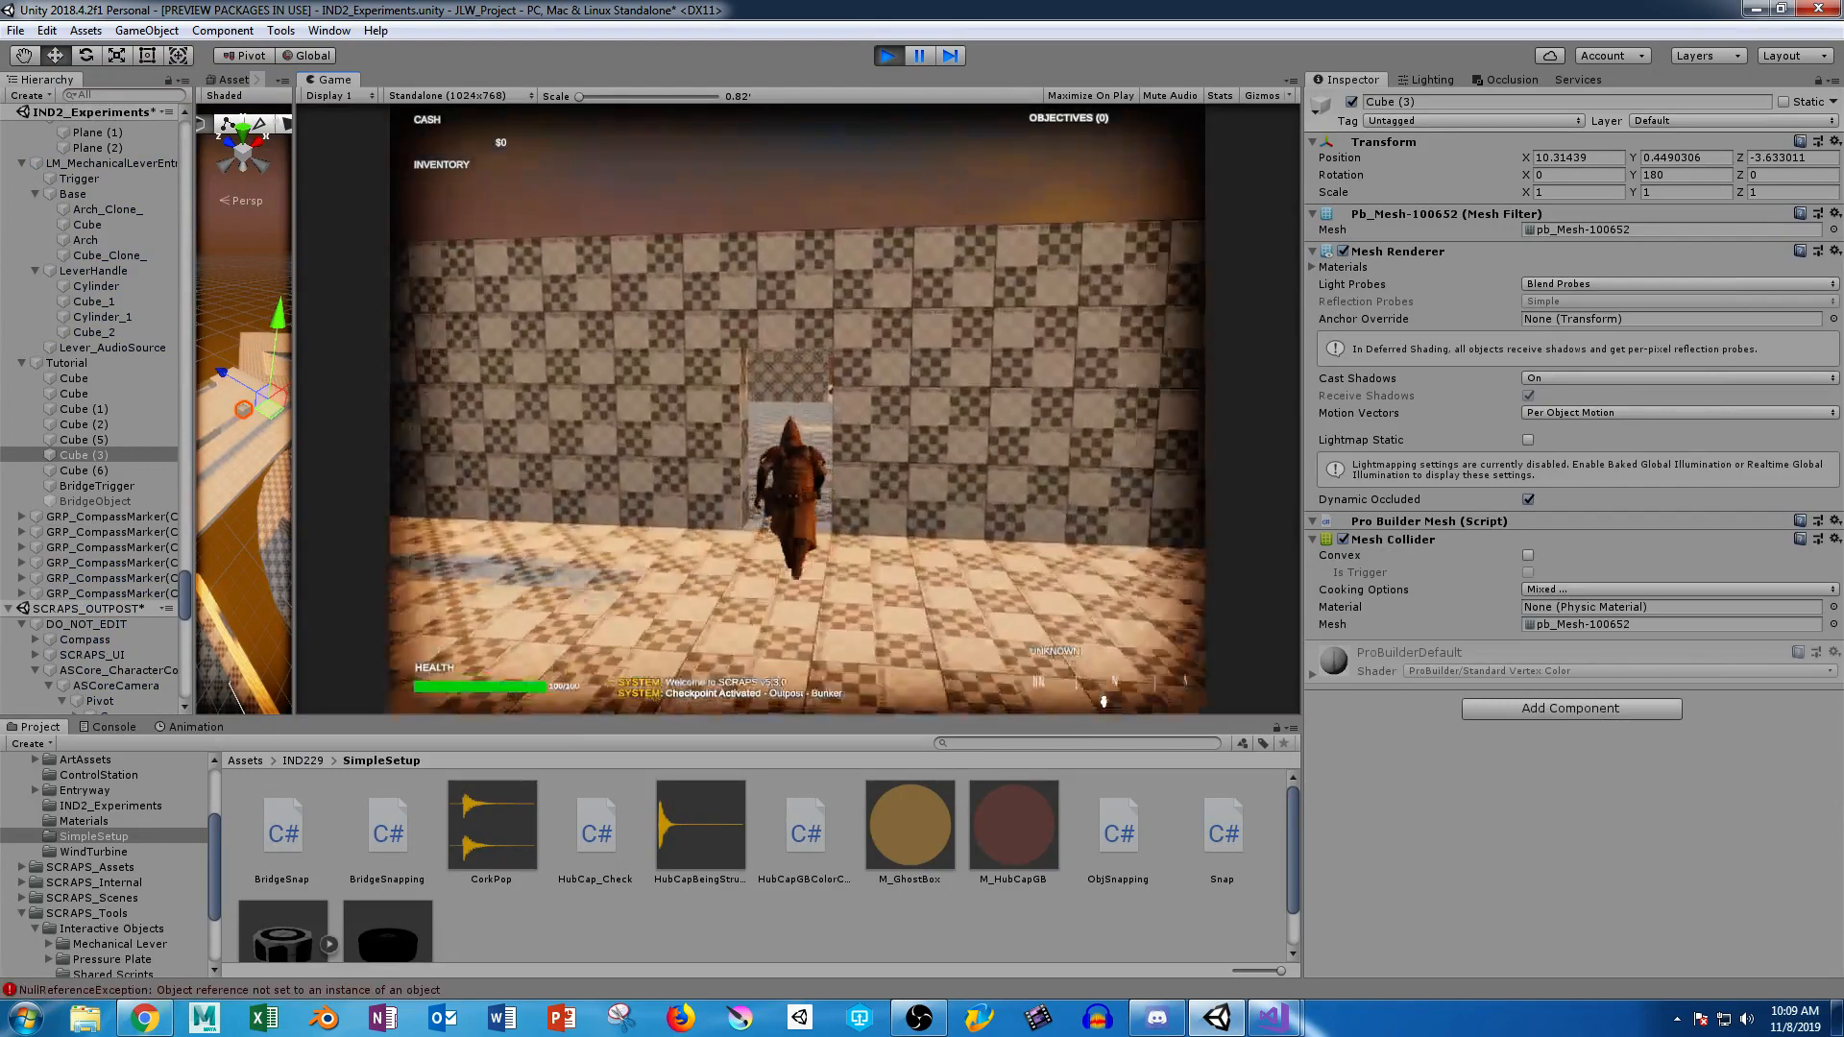
key("w")
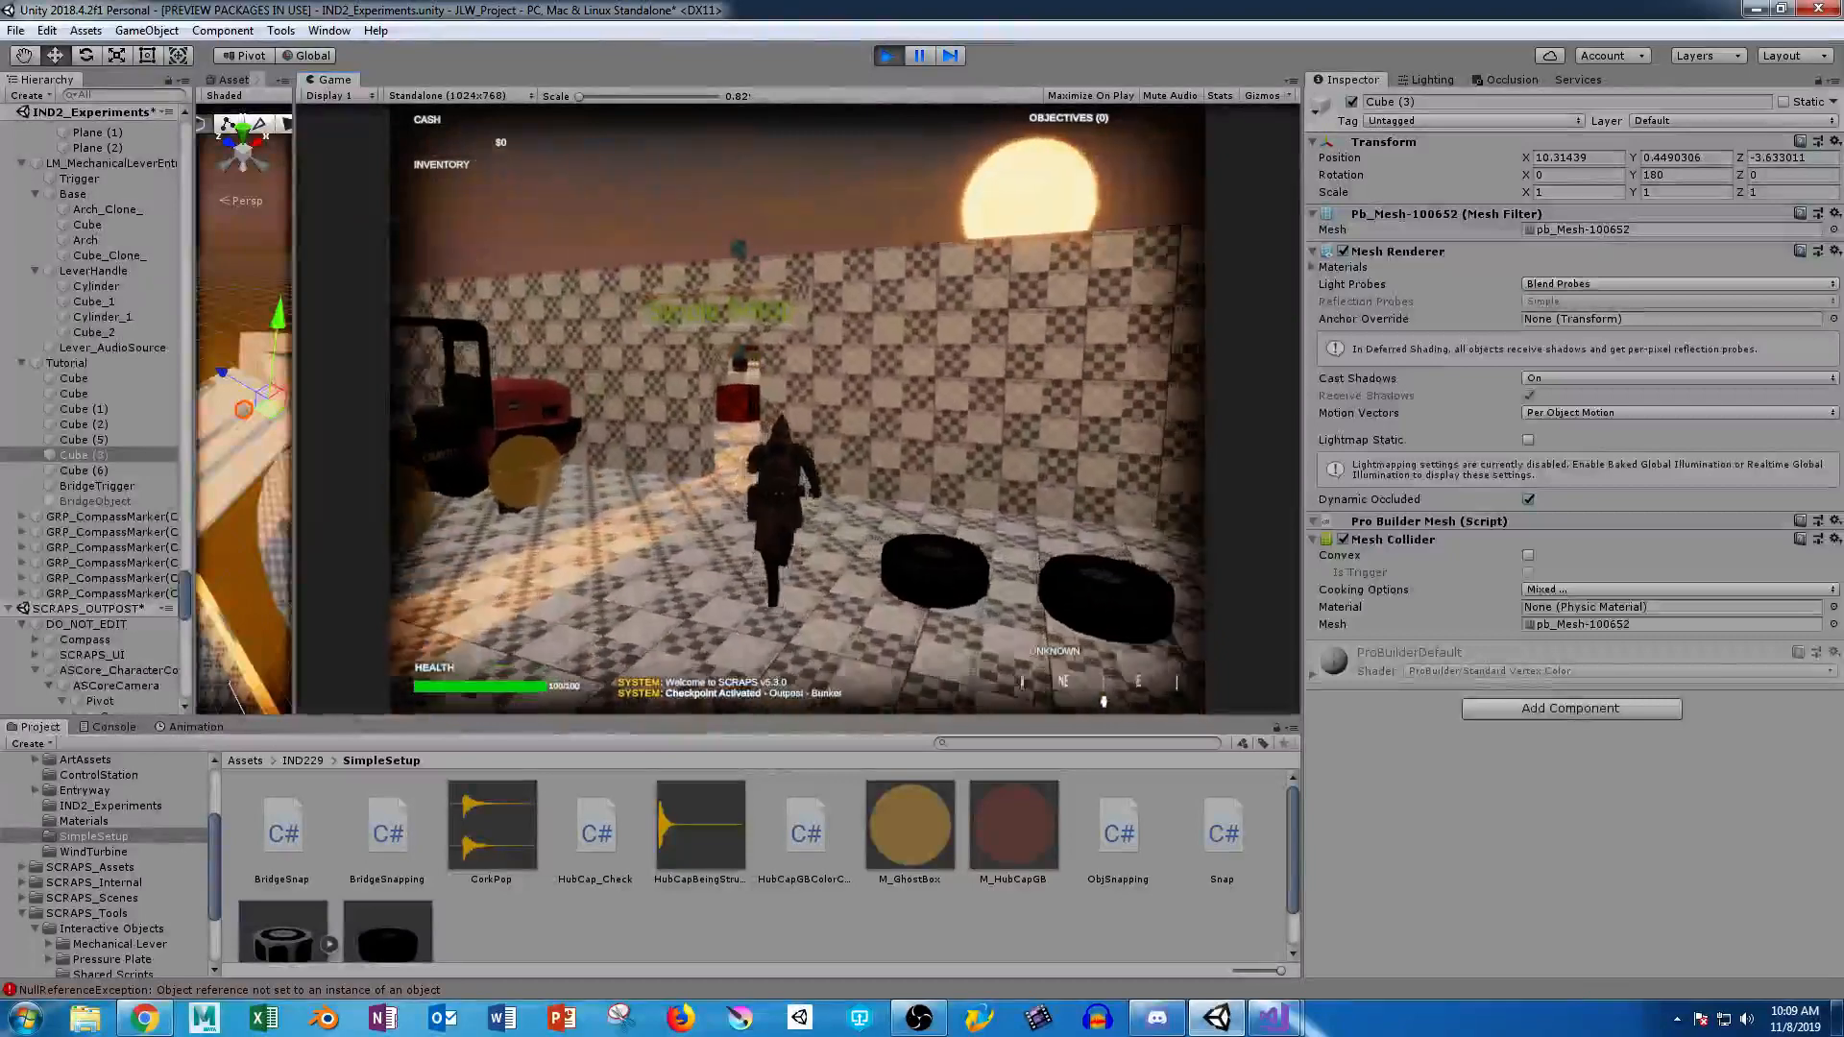
key("w")
key("space")
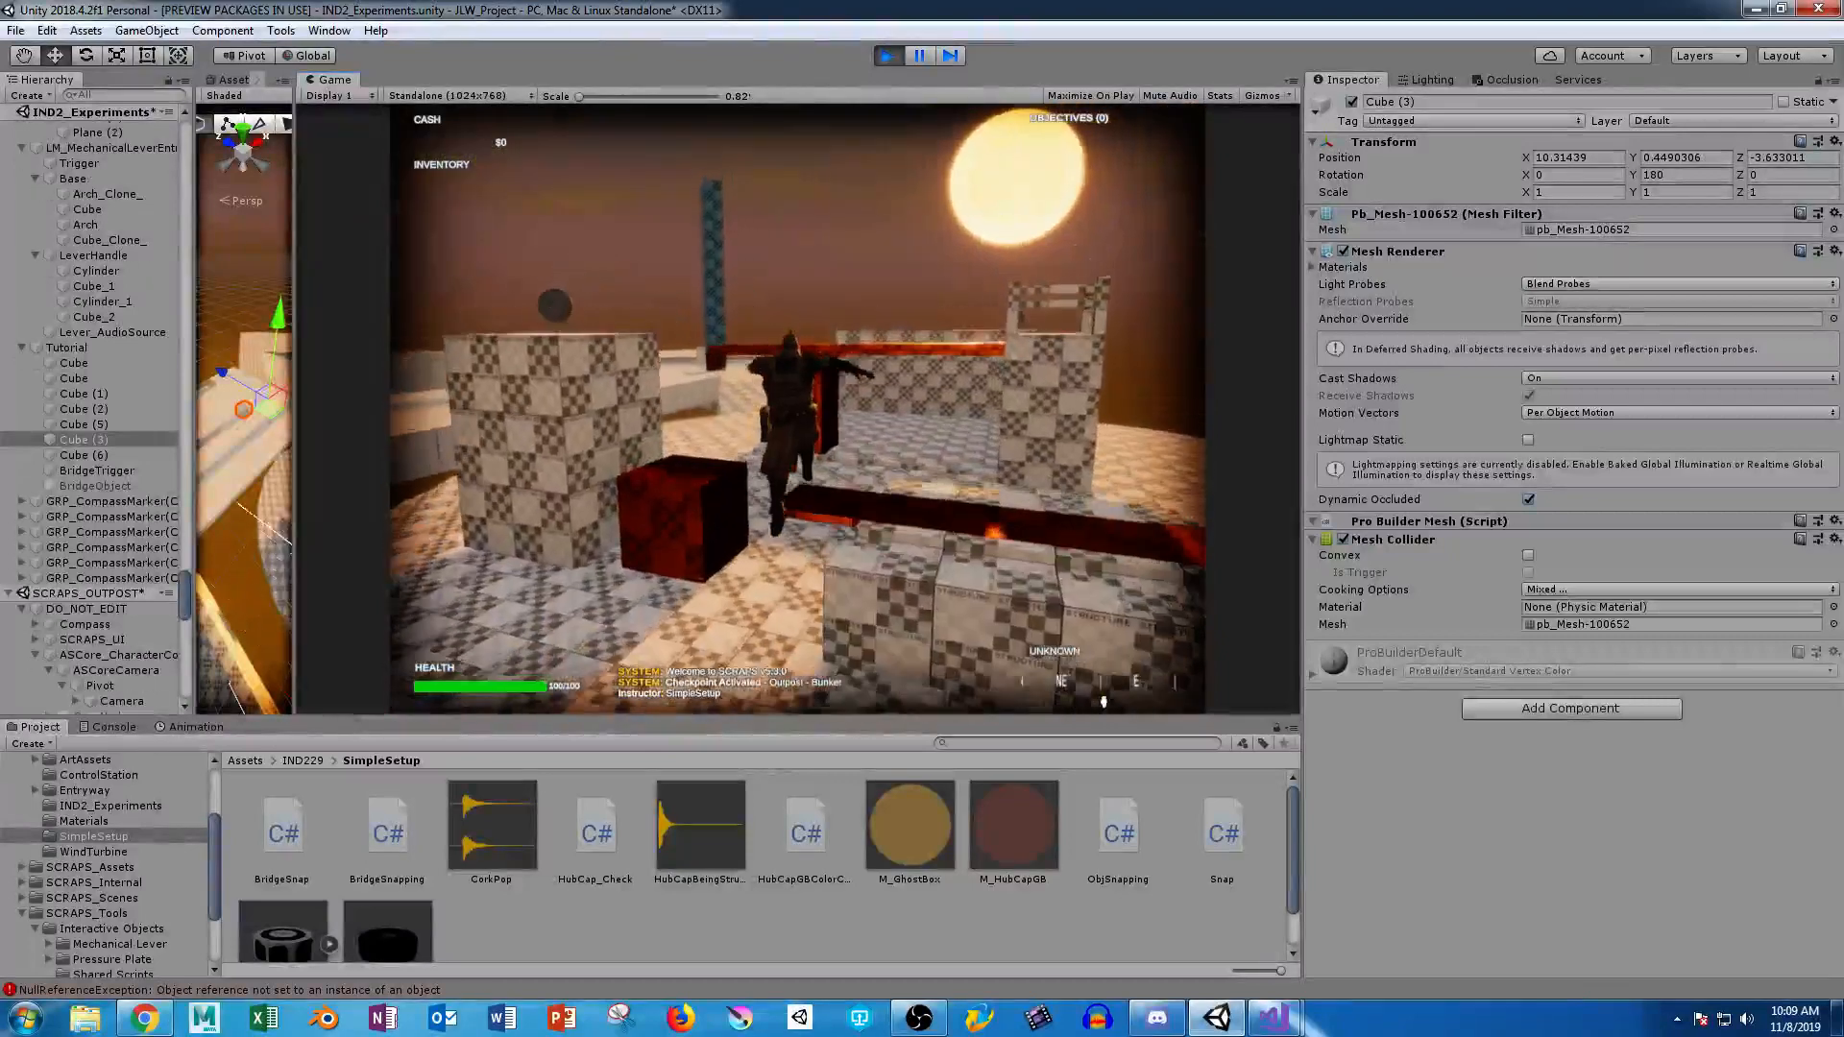
Run the character on to the tutorial bridge platform to test the tag-based bridge snapping, and end play mode.
key("w")
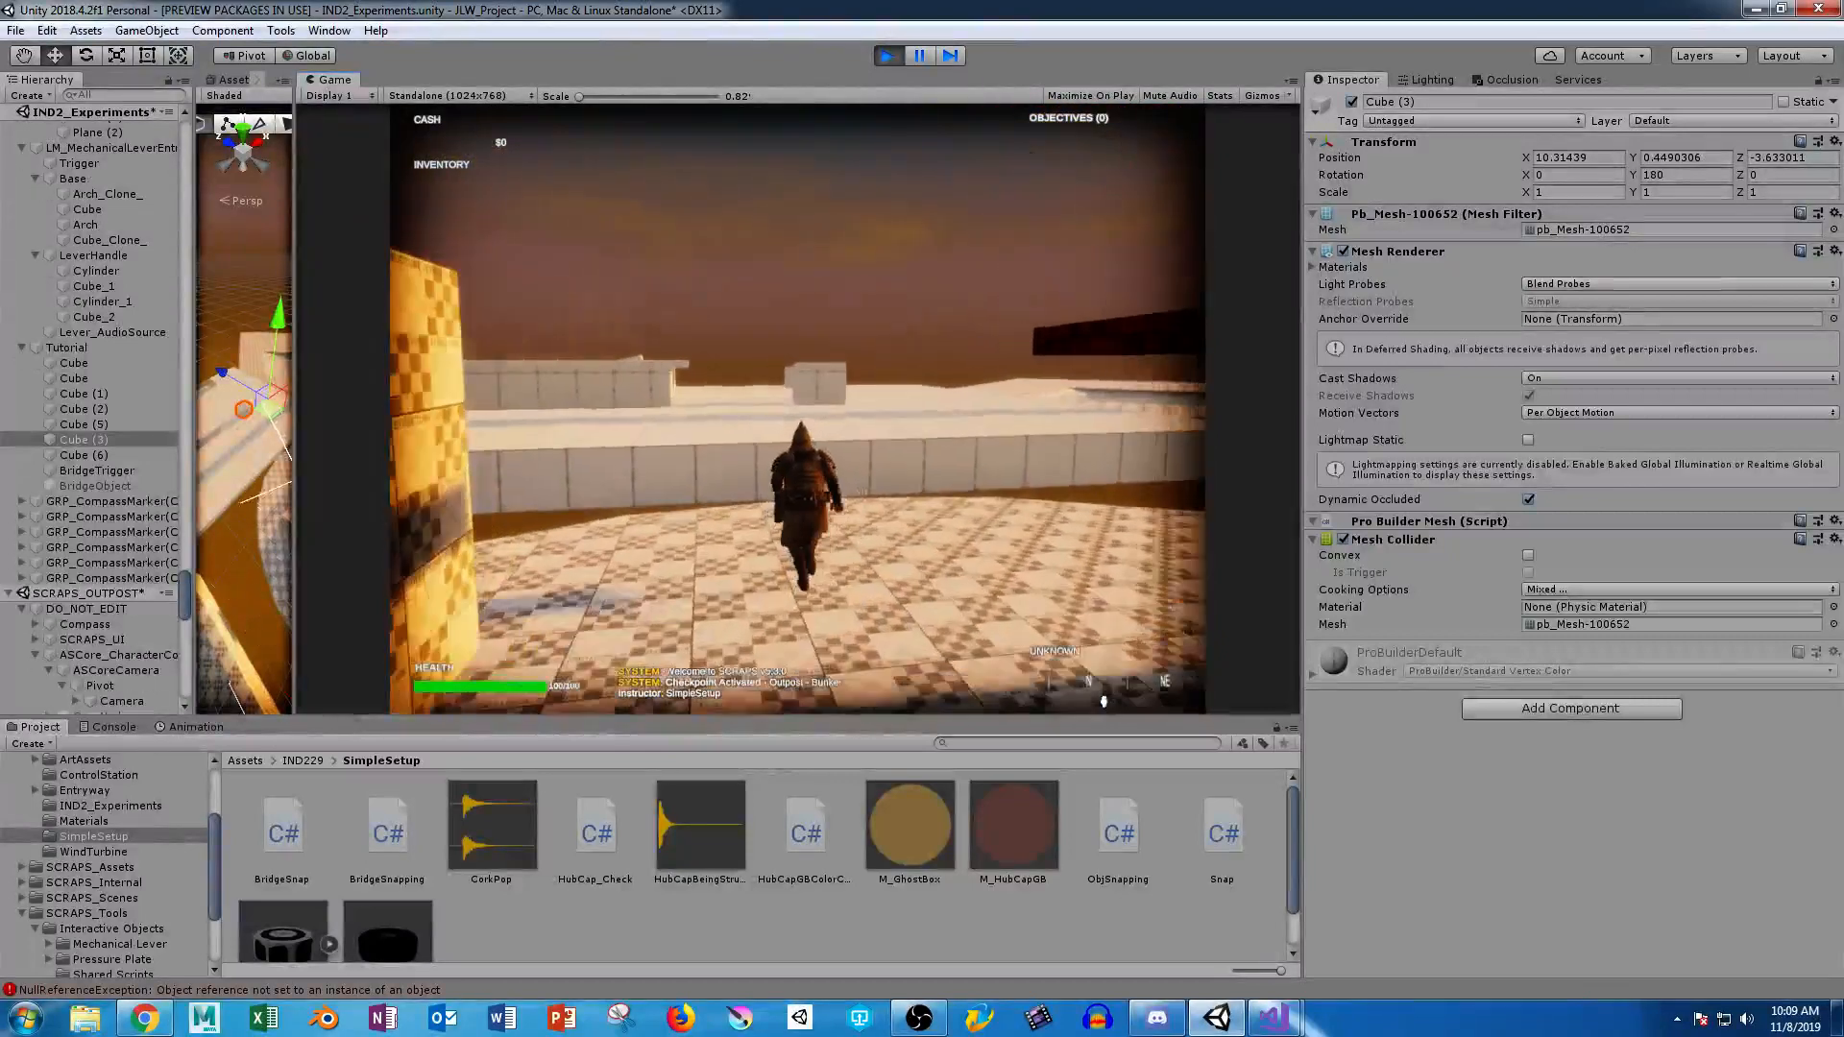
key("w")
key("space")
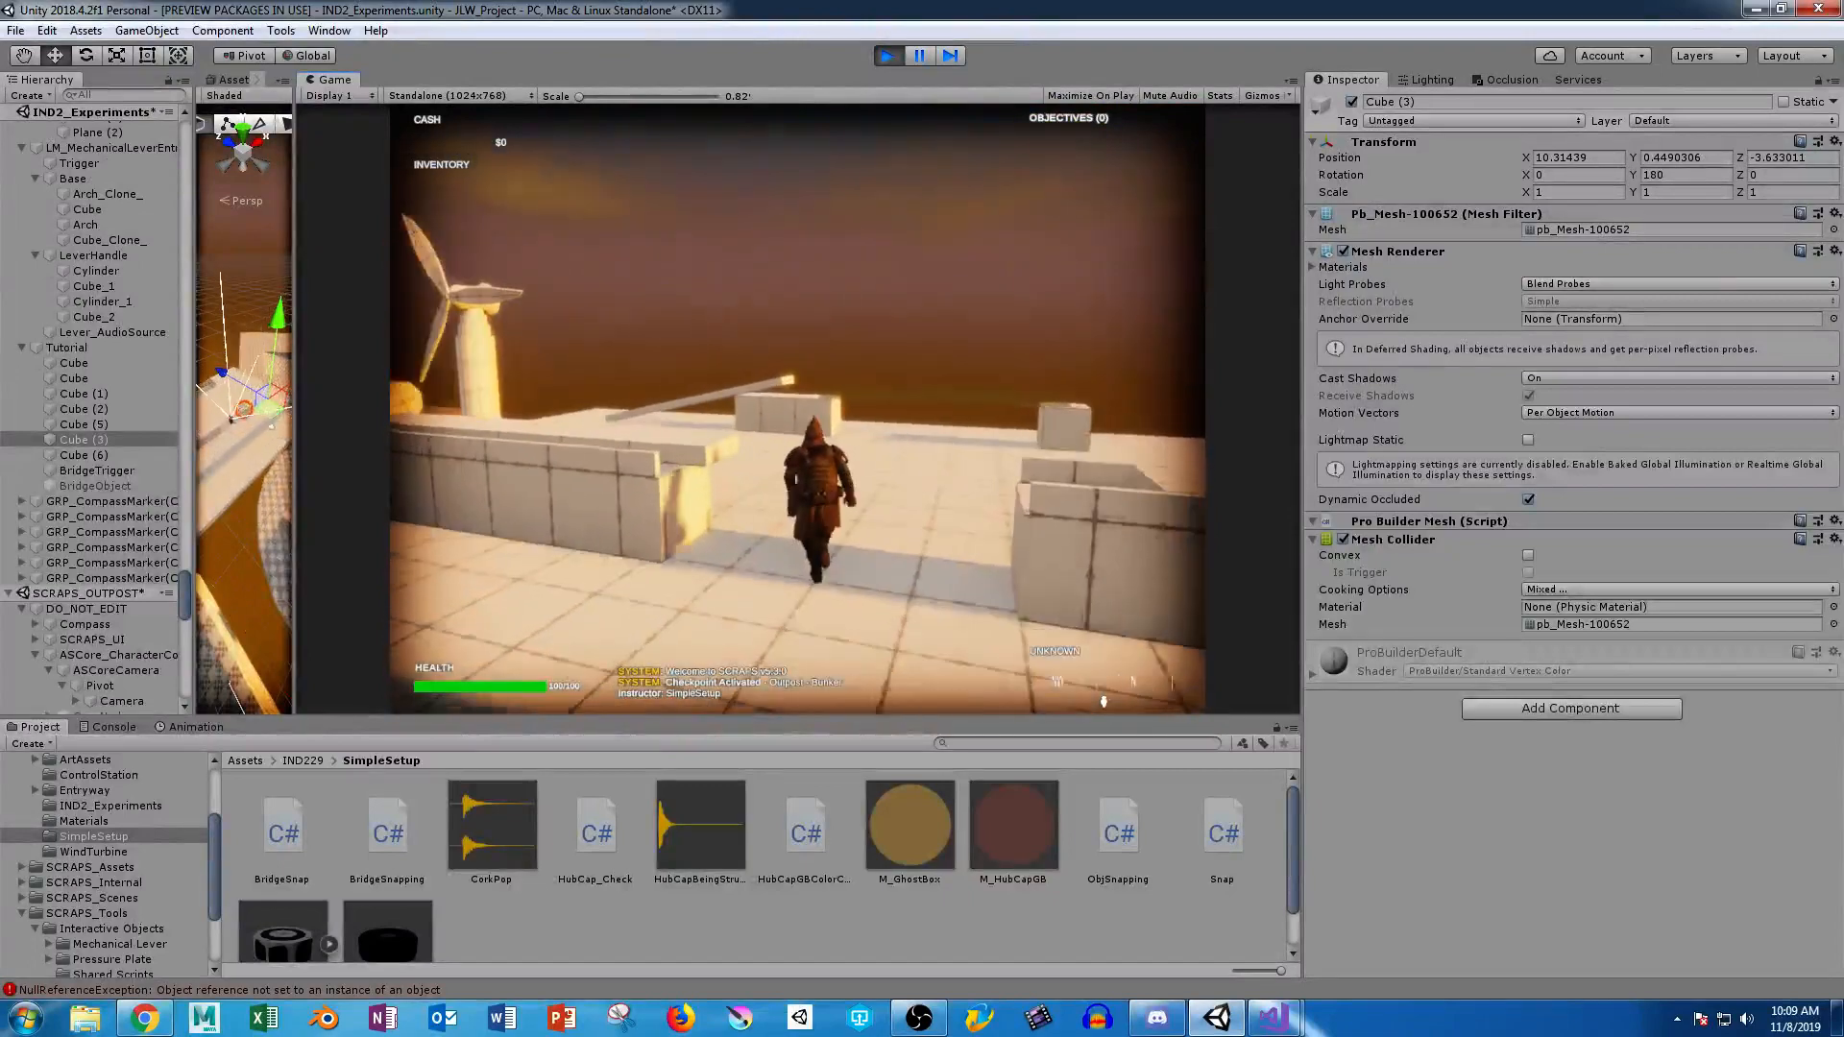
key("w")
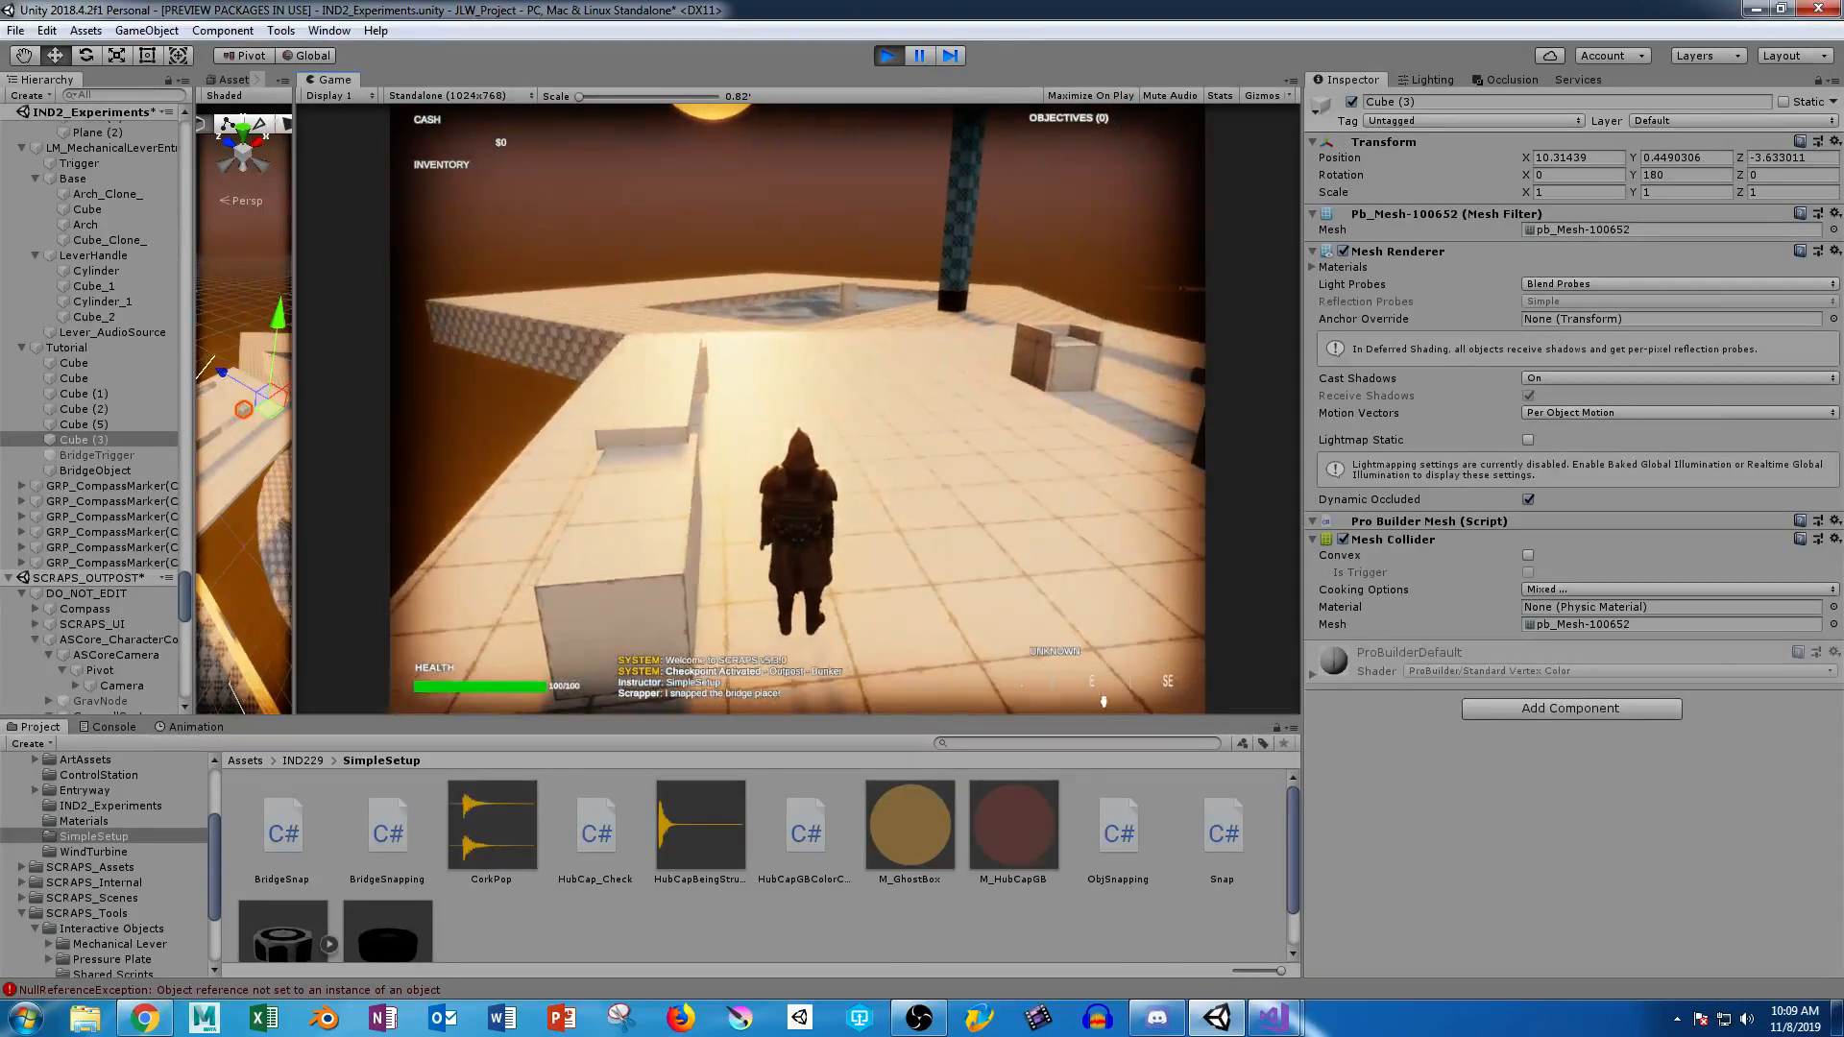
key("Escape")
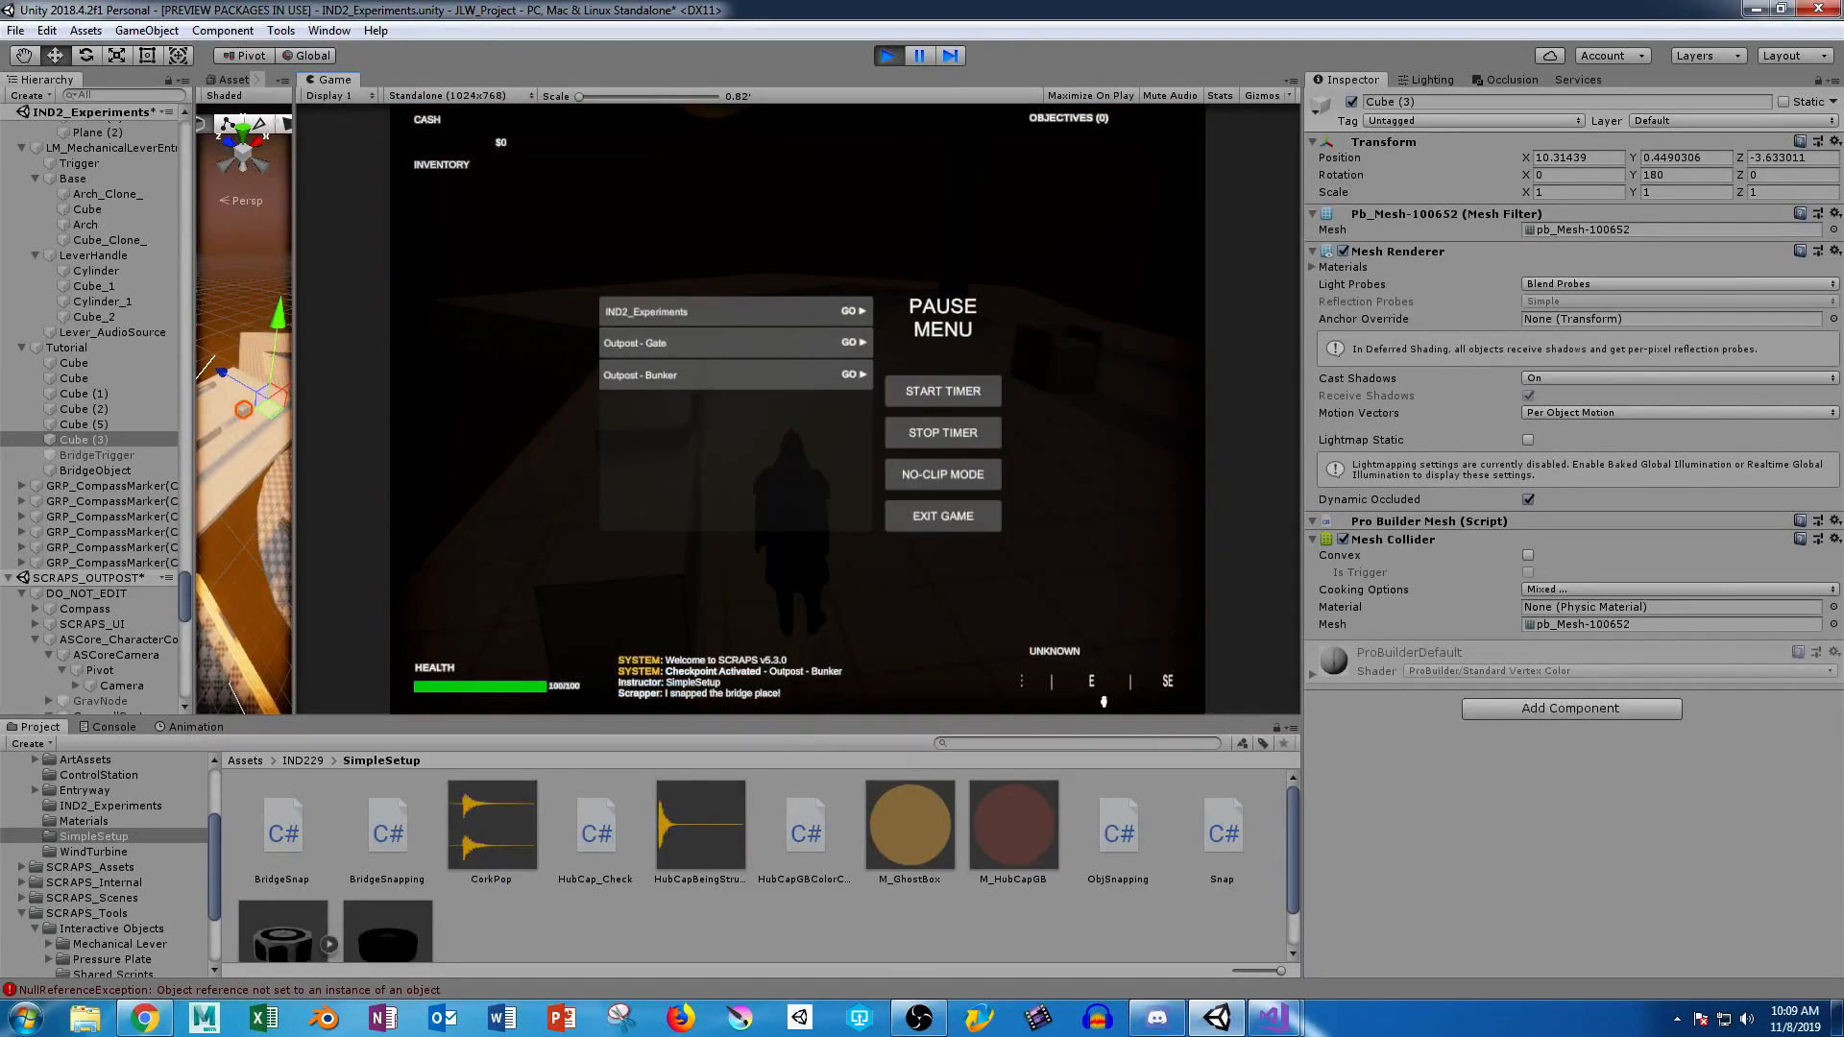
key("ctrl+p")
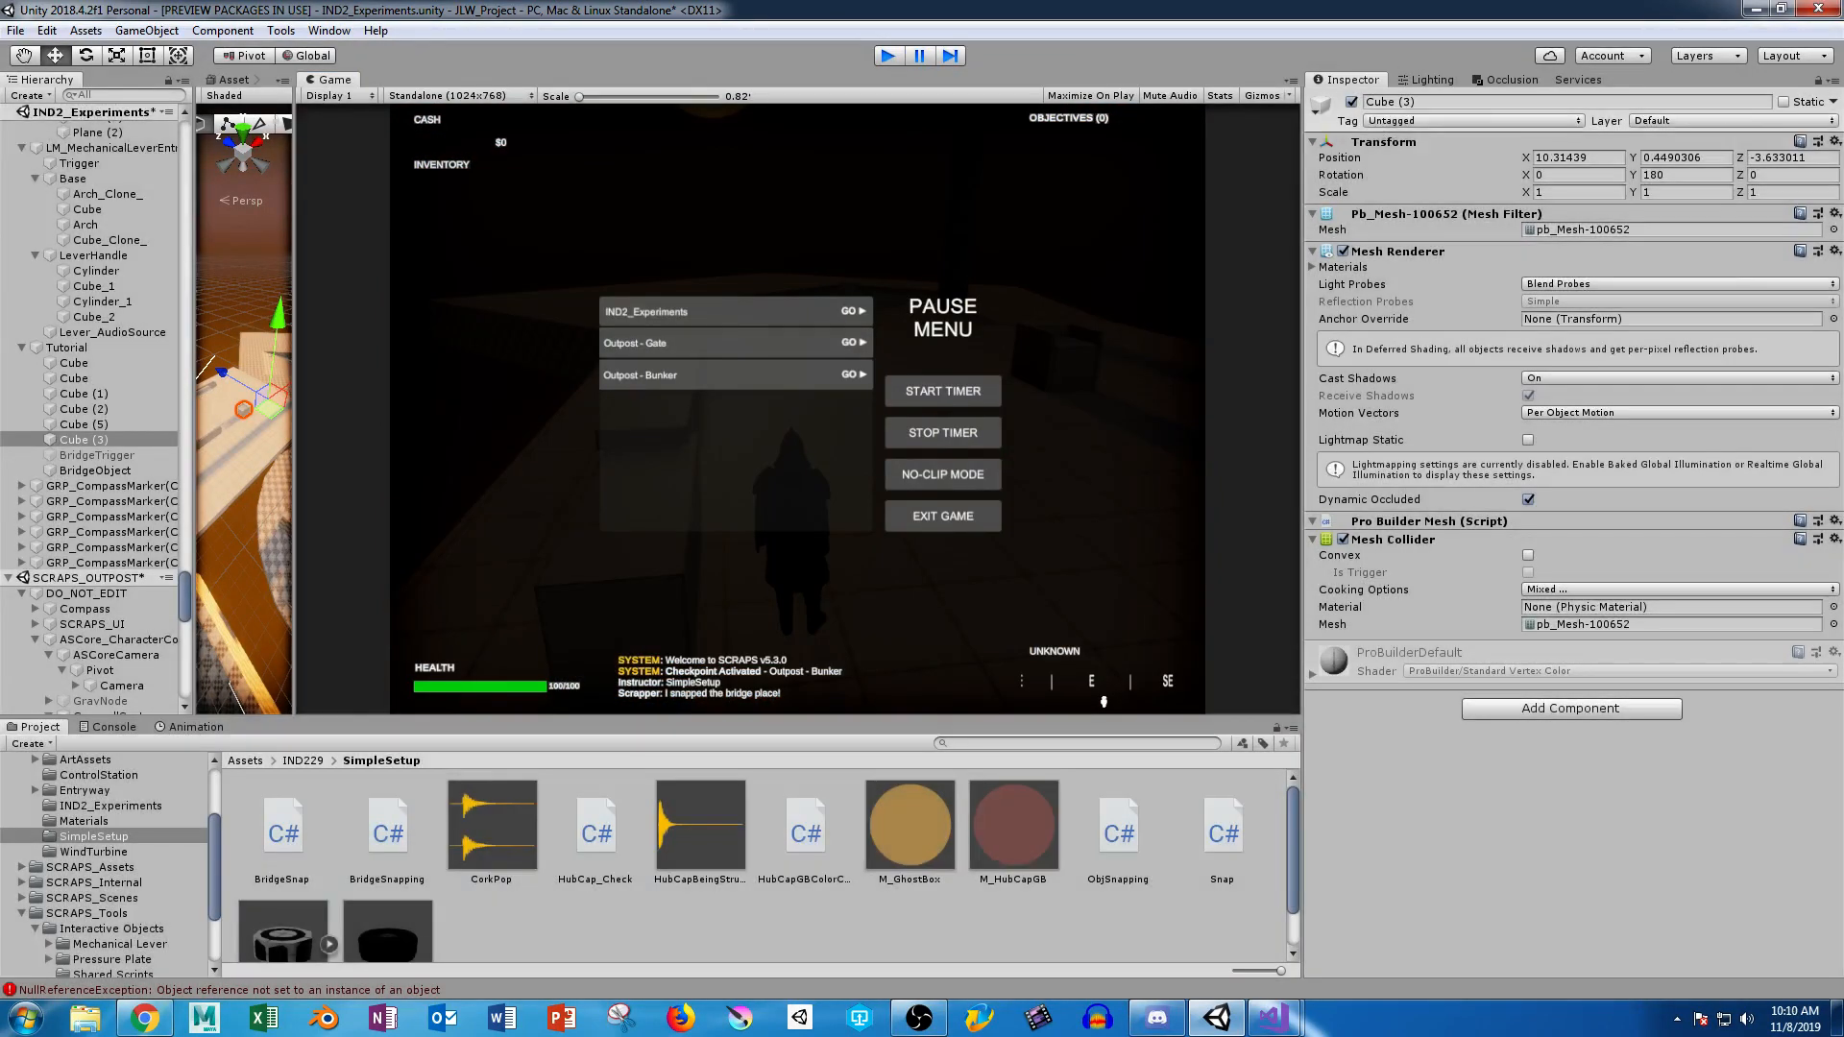